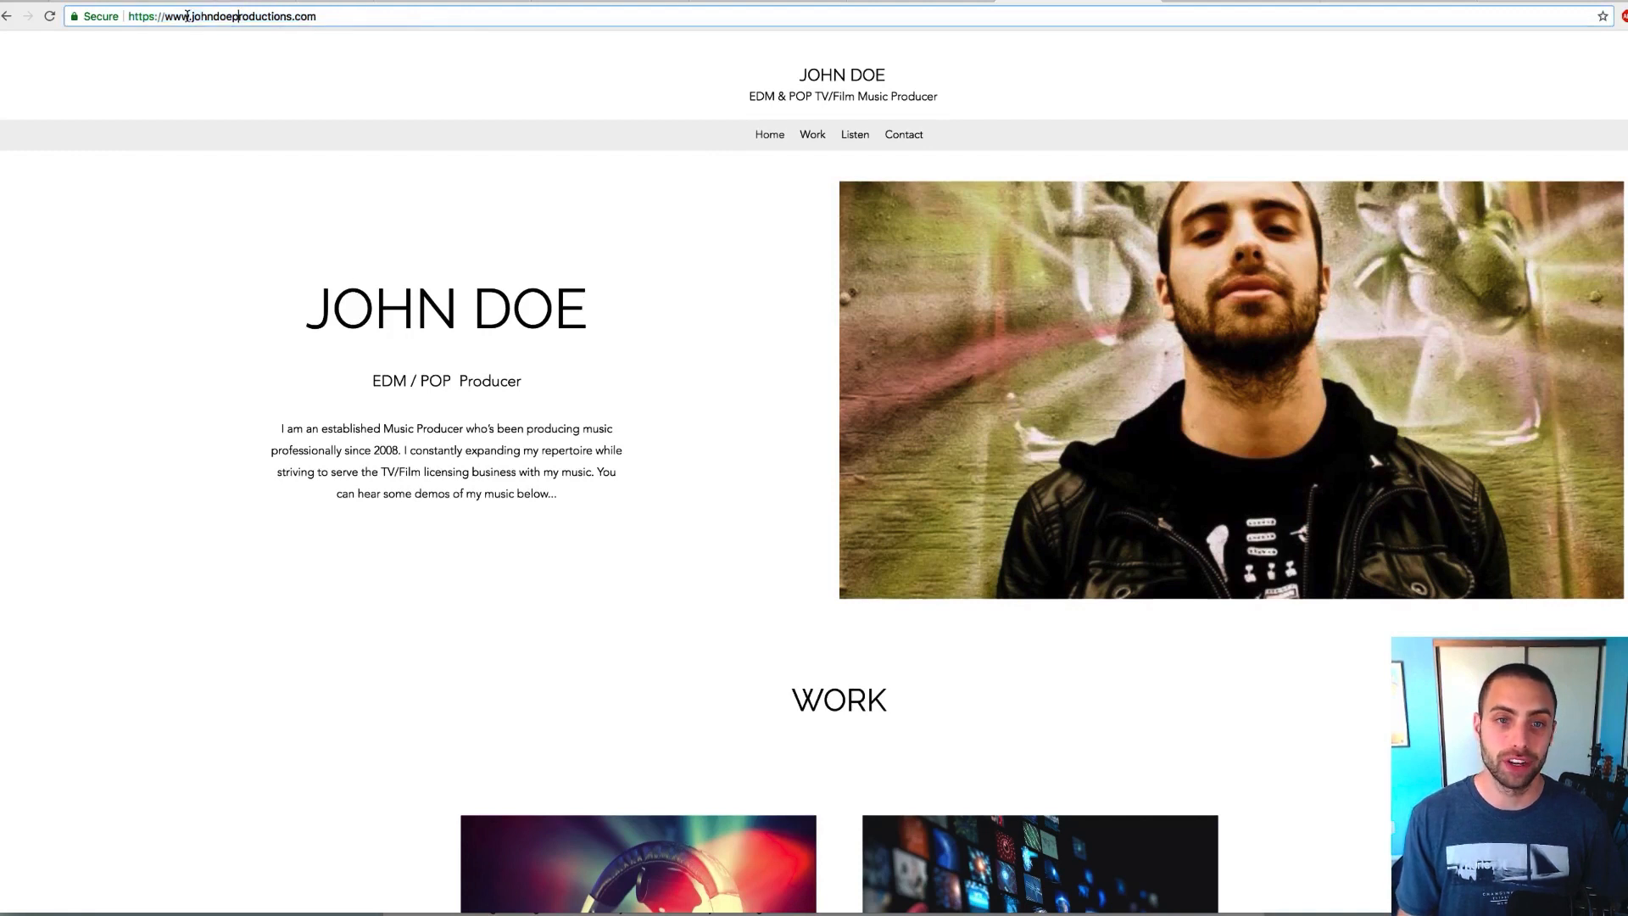
# Check the johndoeproductions.com domain and scroll through the live site's pages
pyautogui.moveTo(192, 16); pyautogui.dragTo(317, 16)
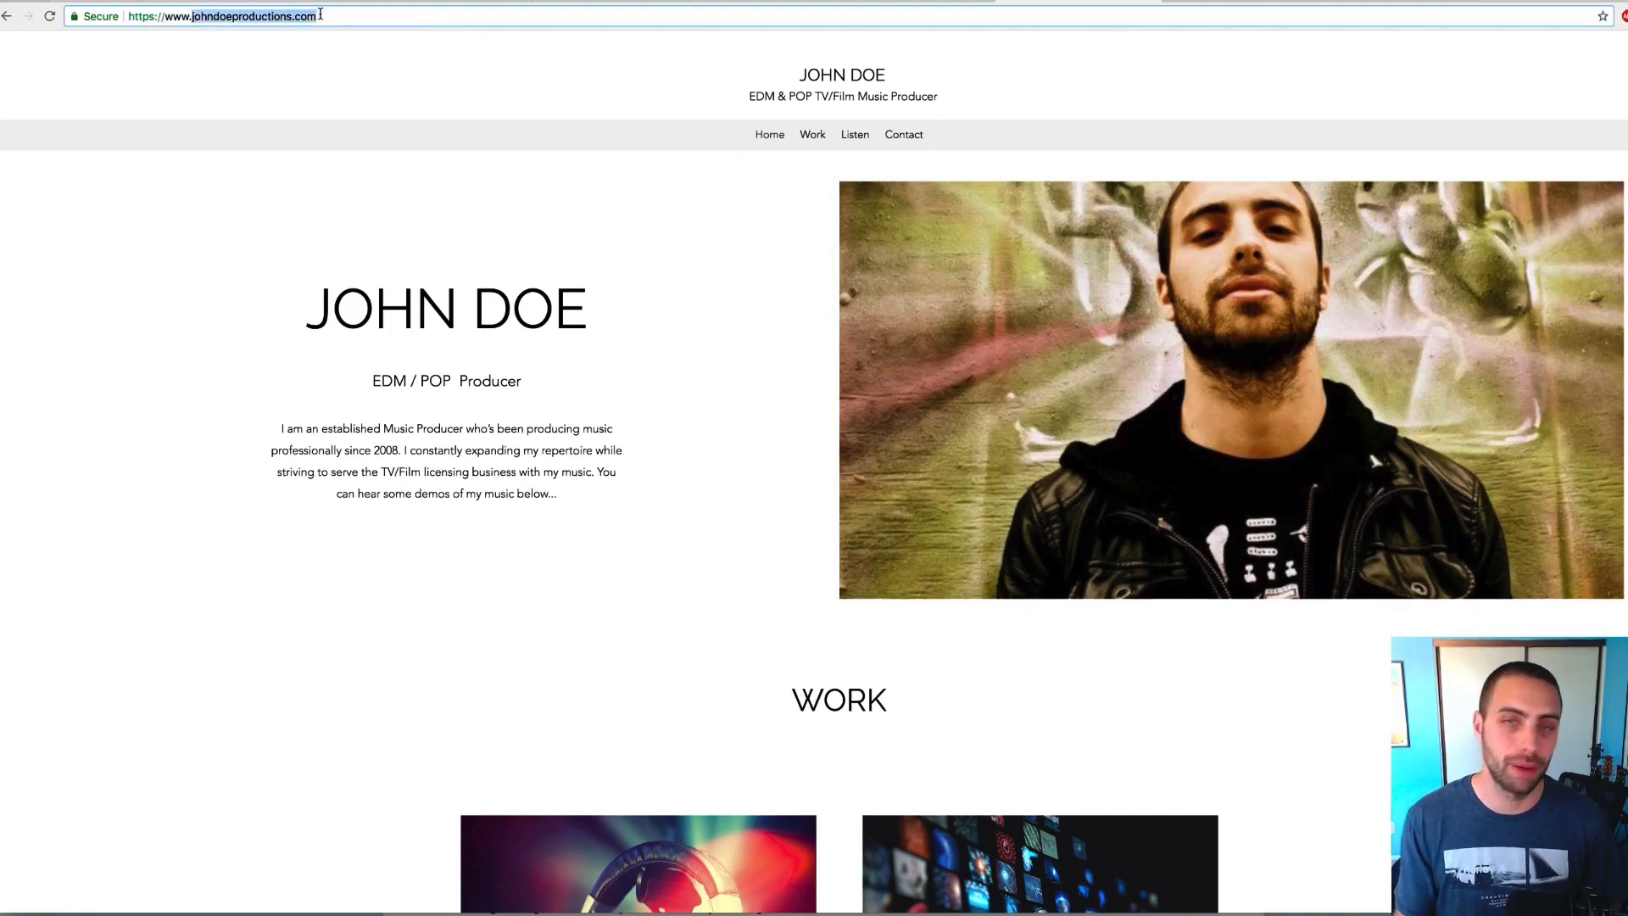
pyautogui.click(498, 265)
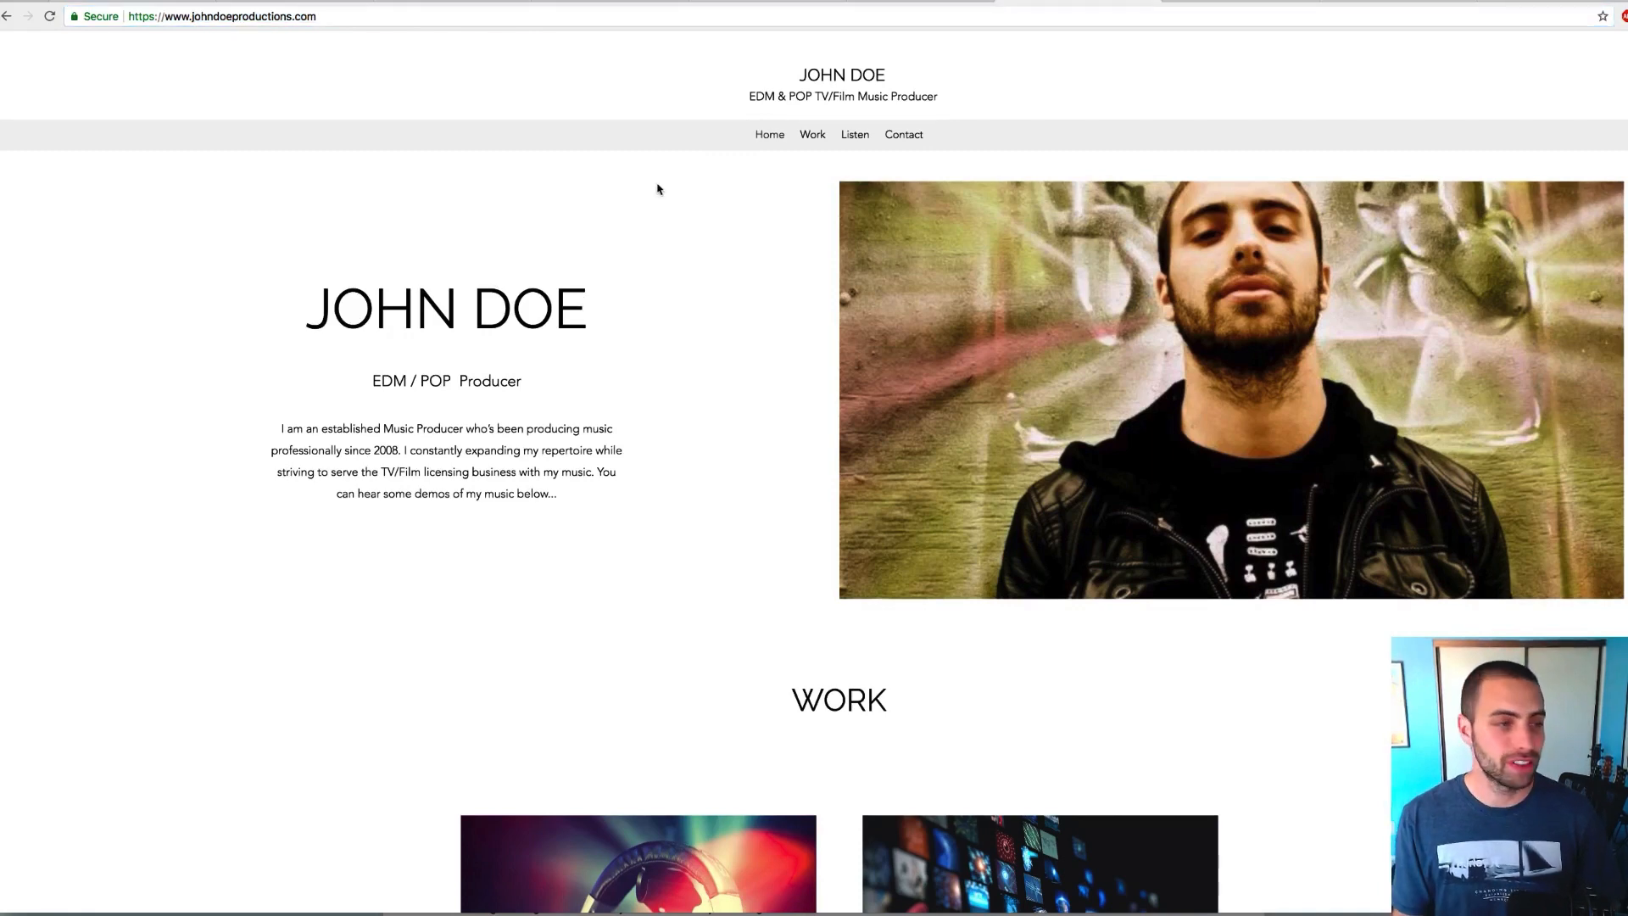
pyautogui.scroll(-1, 678, 191)
pyautogui.scroll(-3, 1153, 252)
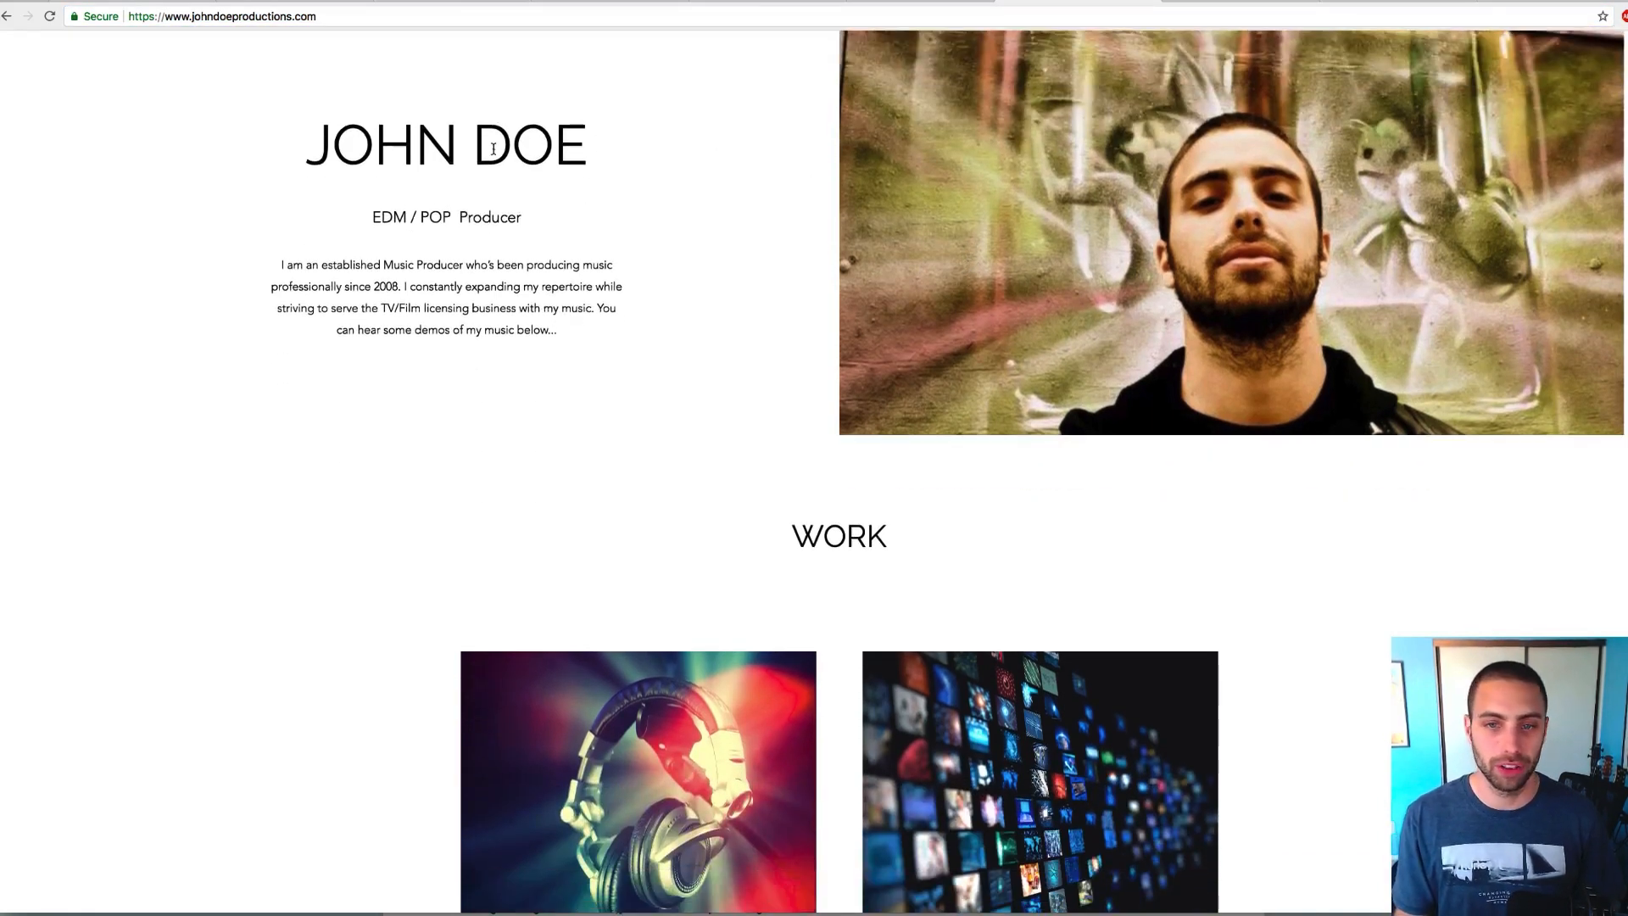
pyautogui.scroll(-1, 493, 149)
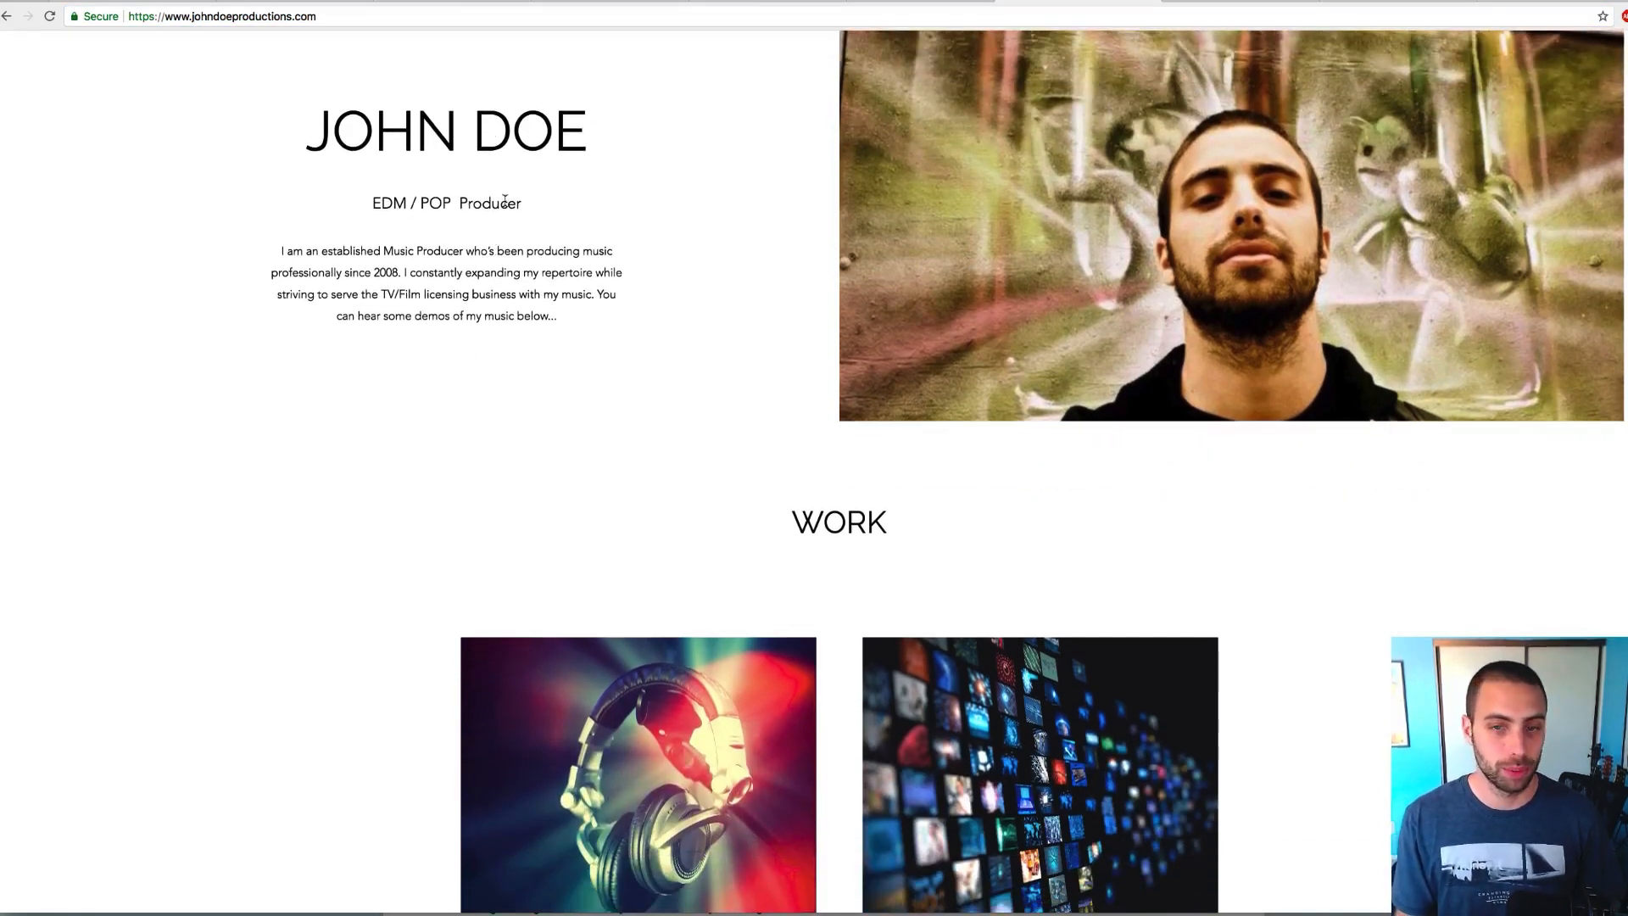
pyautogui.scroll(-10, 458, 293)
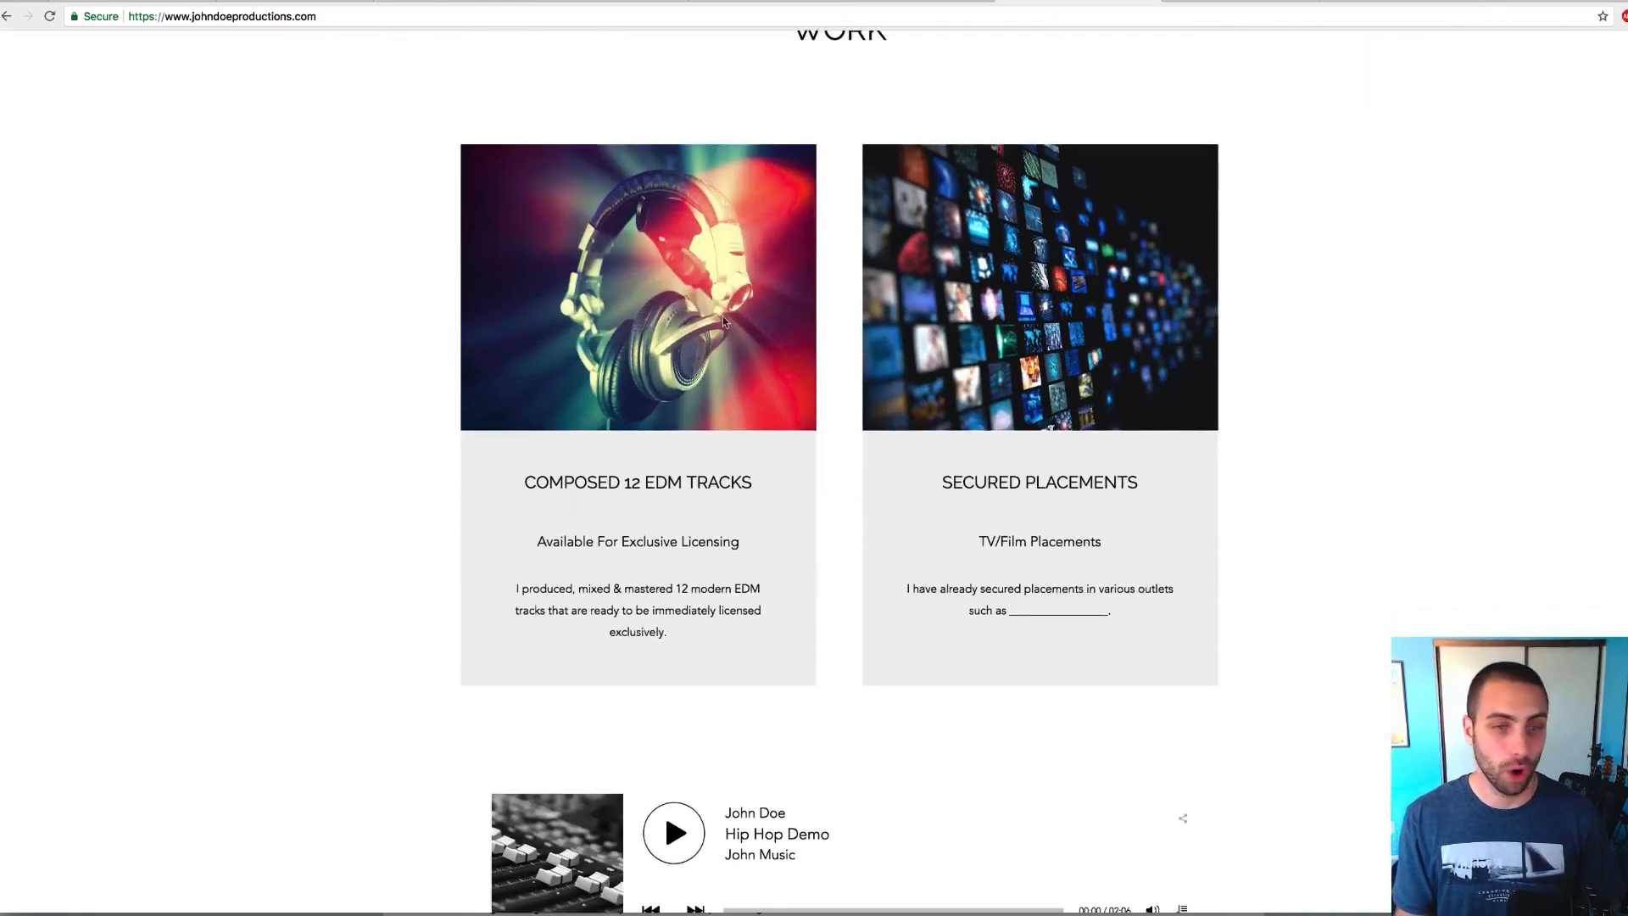
pyautogui.scroll(-9, 724, 302)
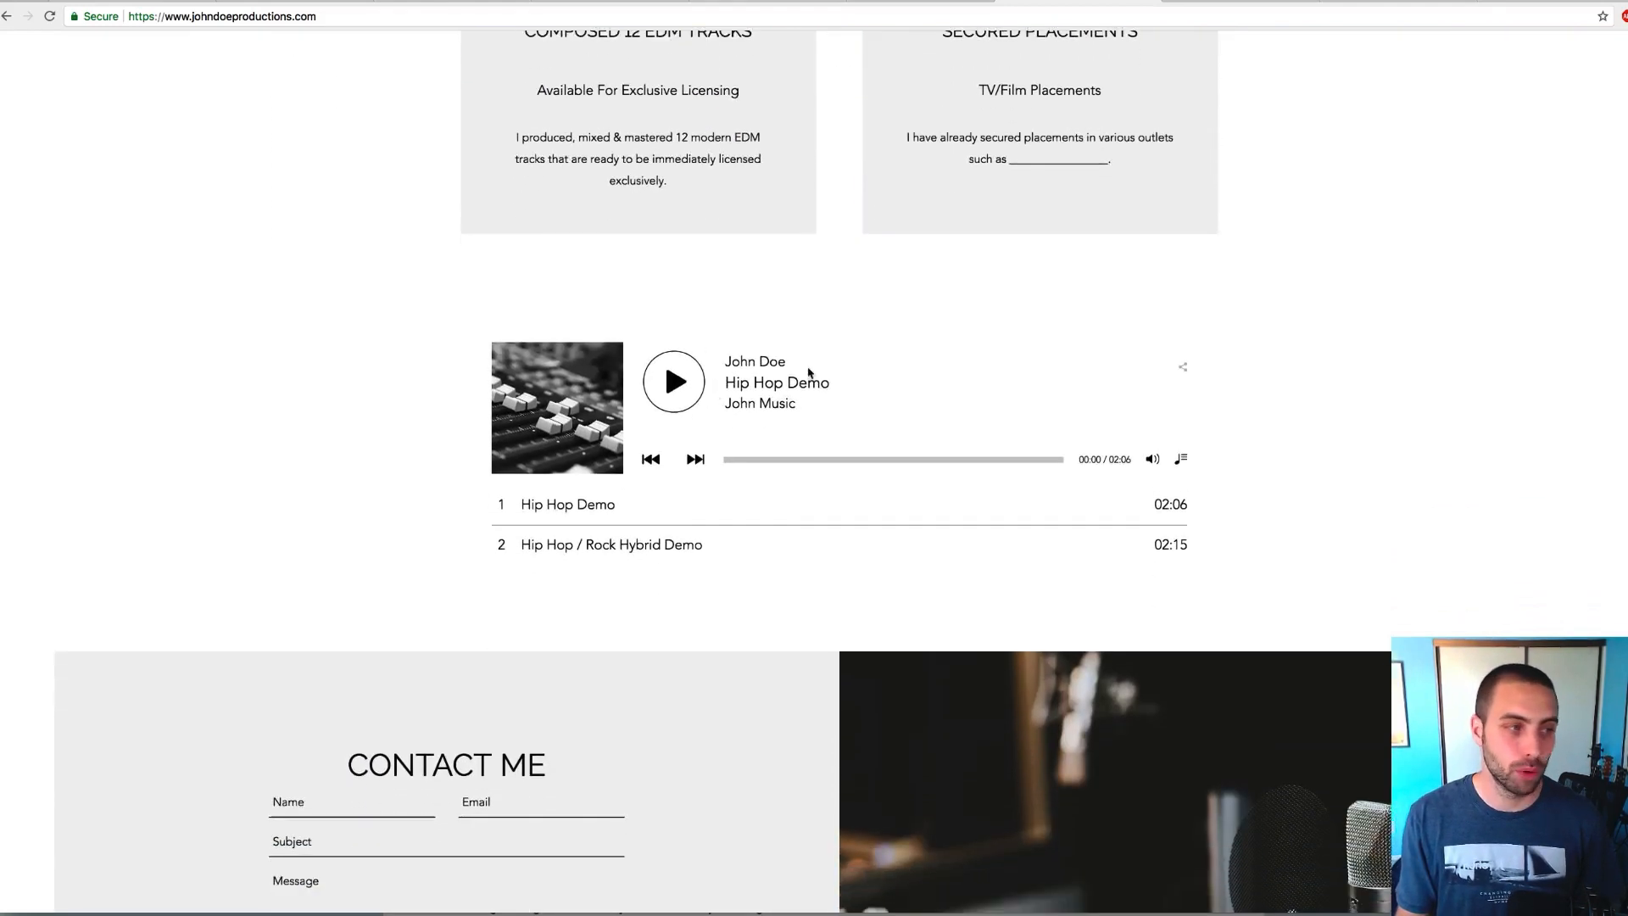
pyautogui.scroll(-2, 746, 452)
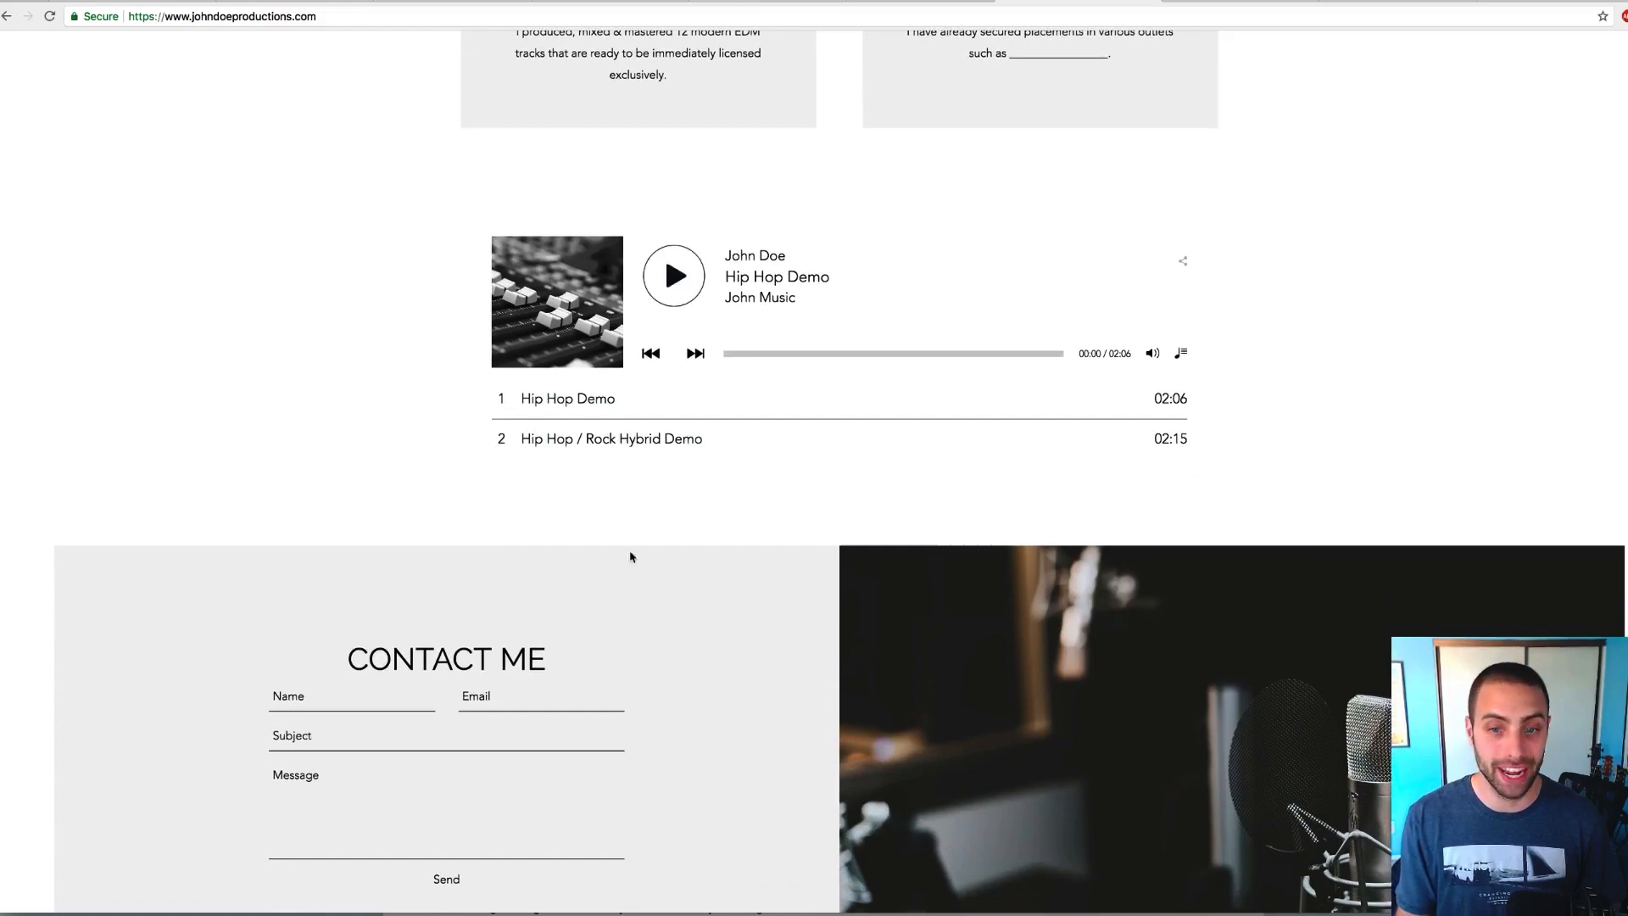
pyautogui.scroll(-3, 516, 437)
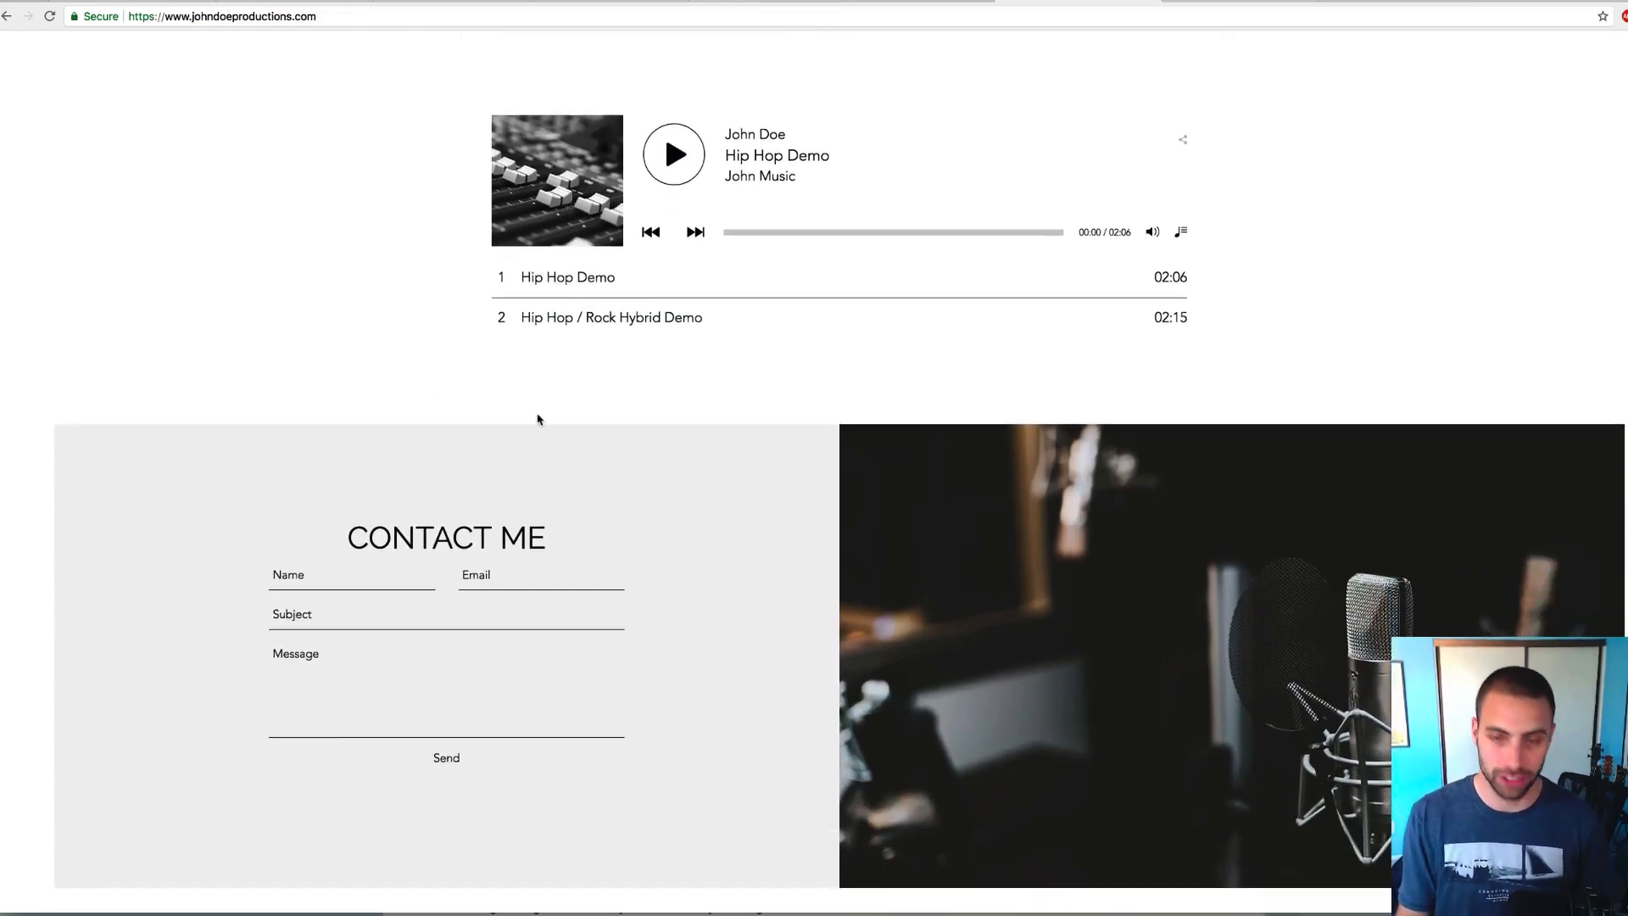
pyautogui.scroll(-3, 538, 419)
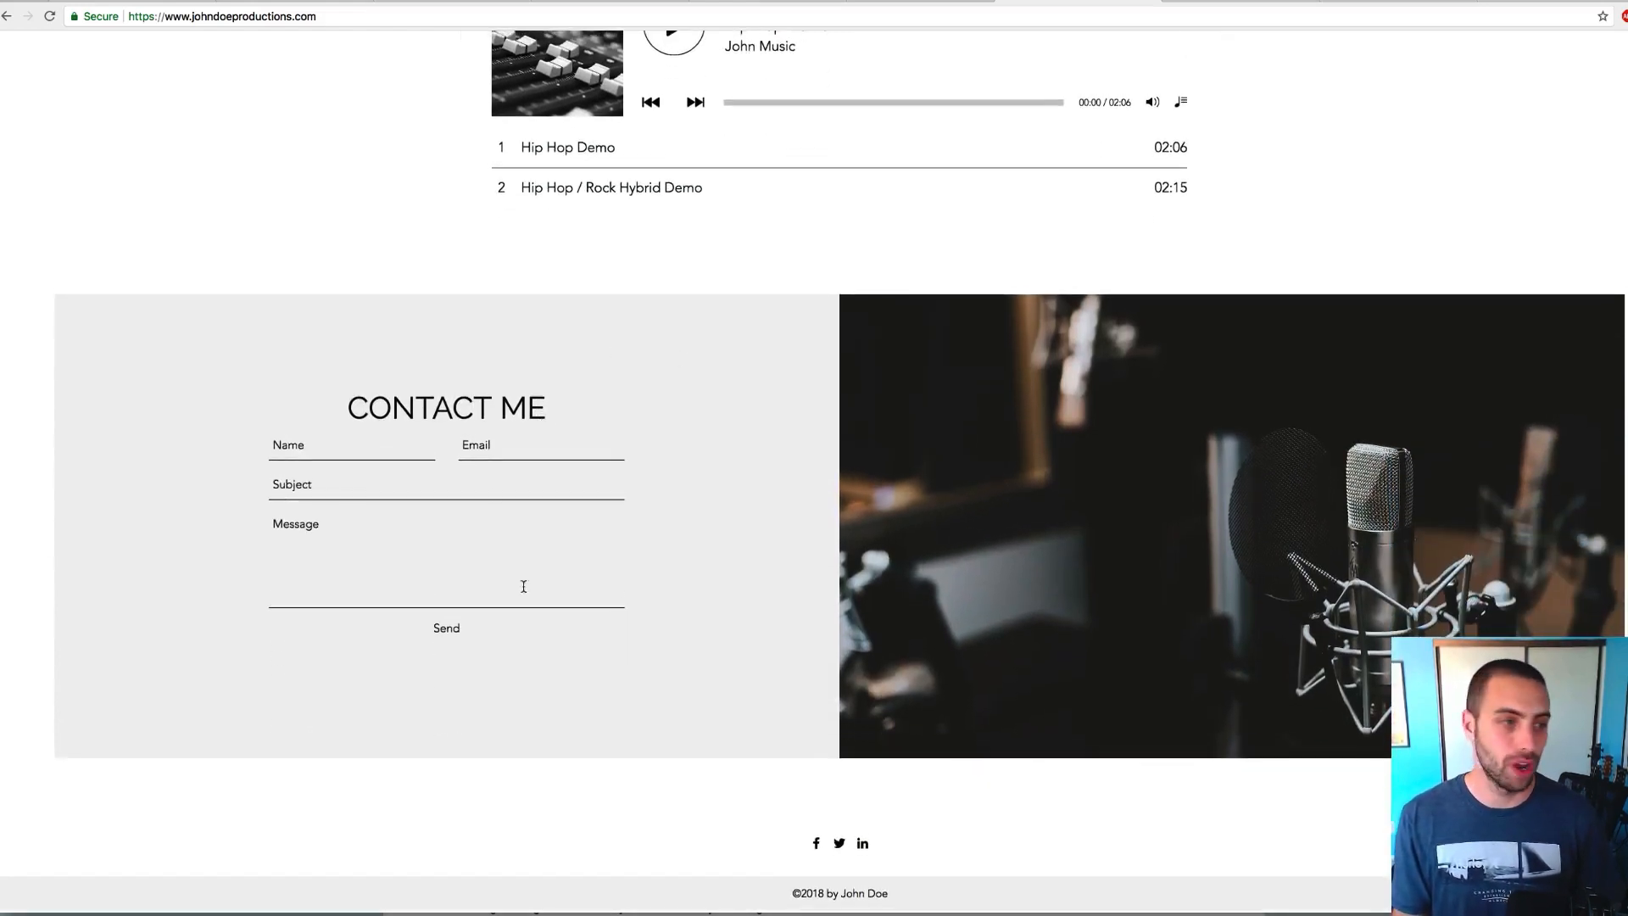
pyautogui.scroll(1, 691, 595)
pyautogui.scroll(20, 691, 595)
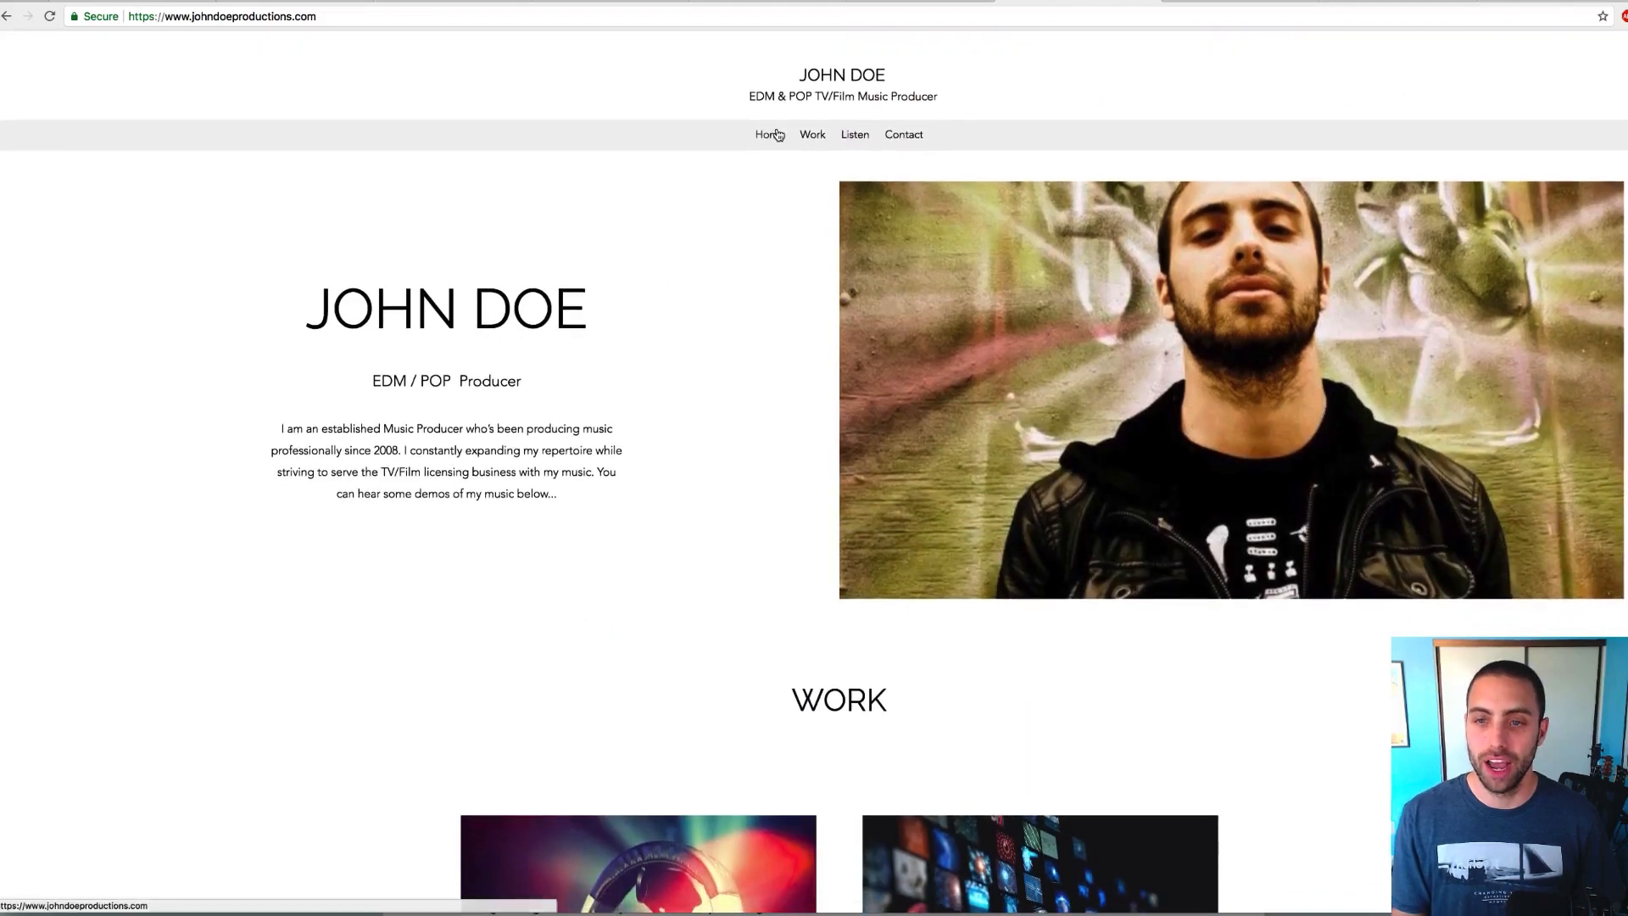
# Test the Work and Listen menu jumps, finishing on the WORK section's two cards
pyautogui.click(813, 135)
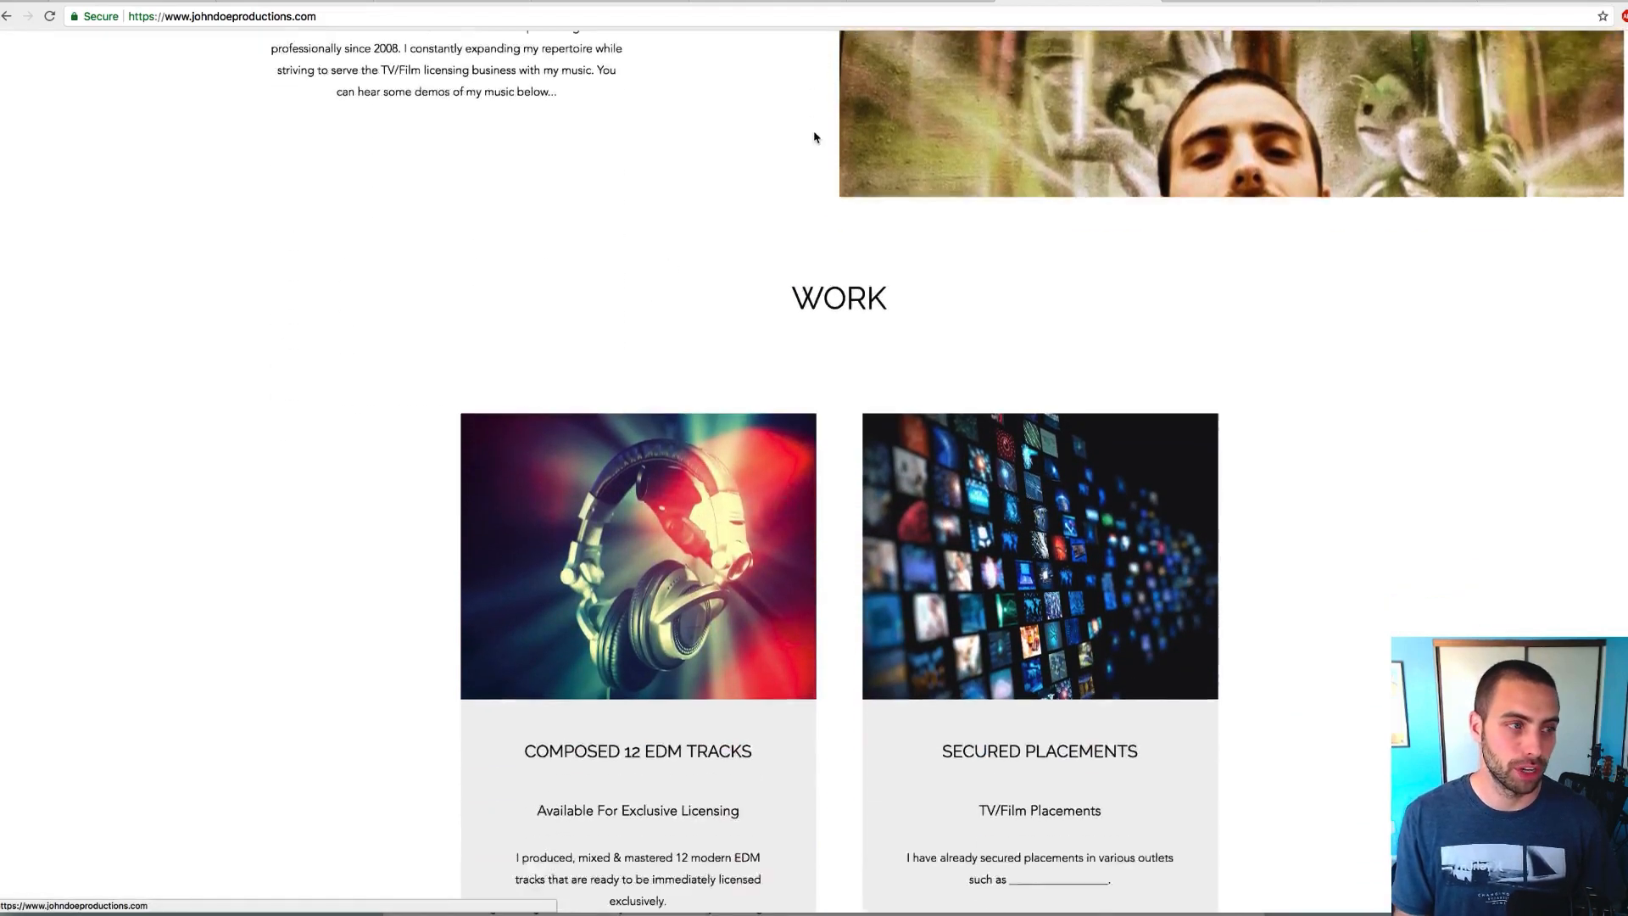
pyautogui.scroll(7, 814, 144)
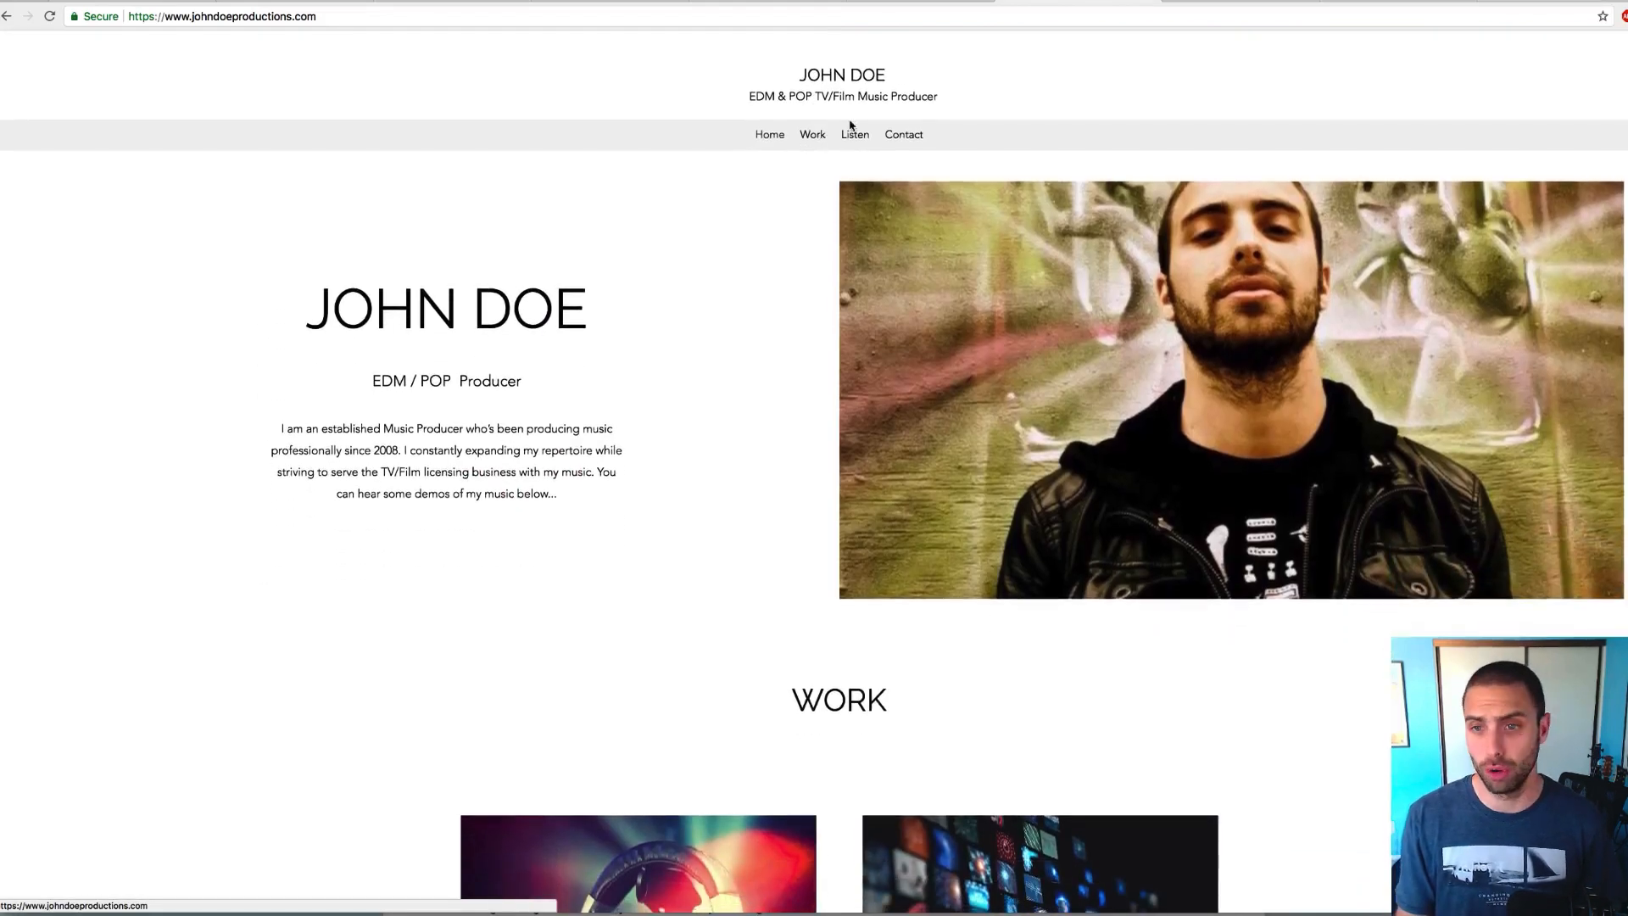
pyautogui.click(855, 135)
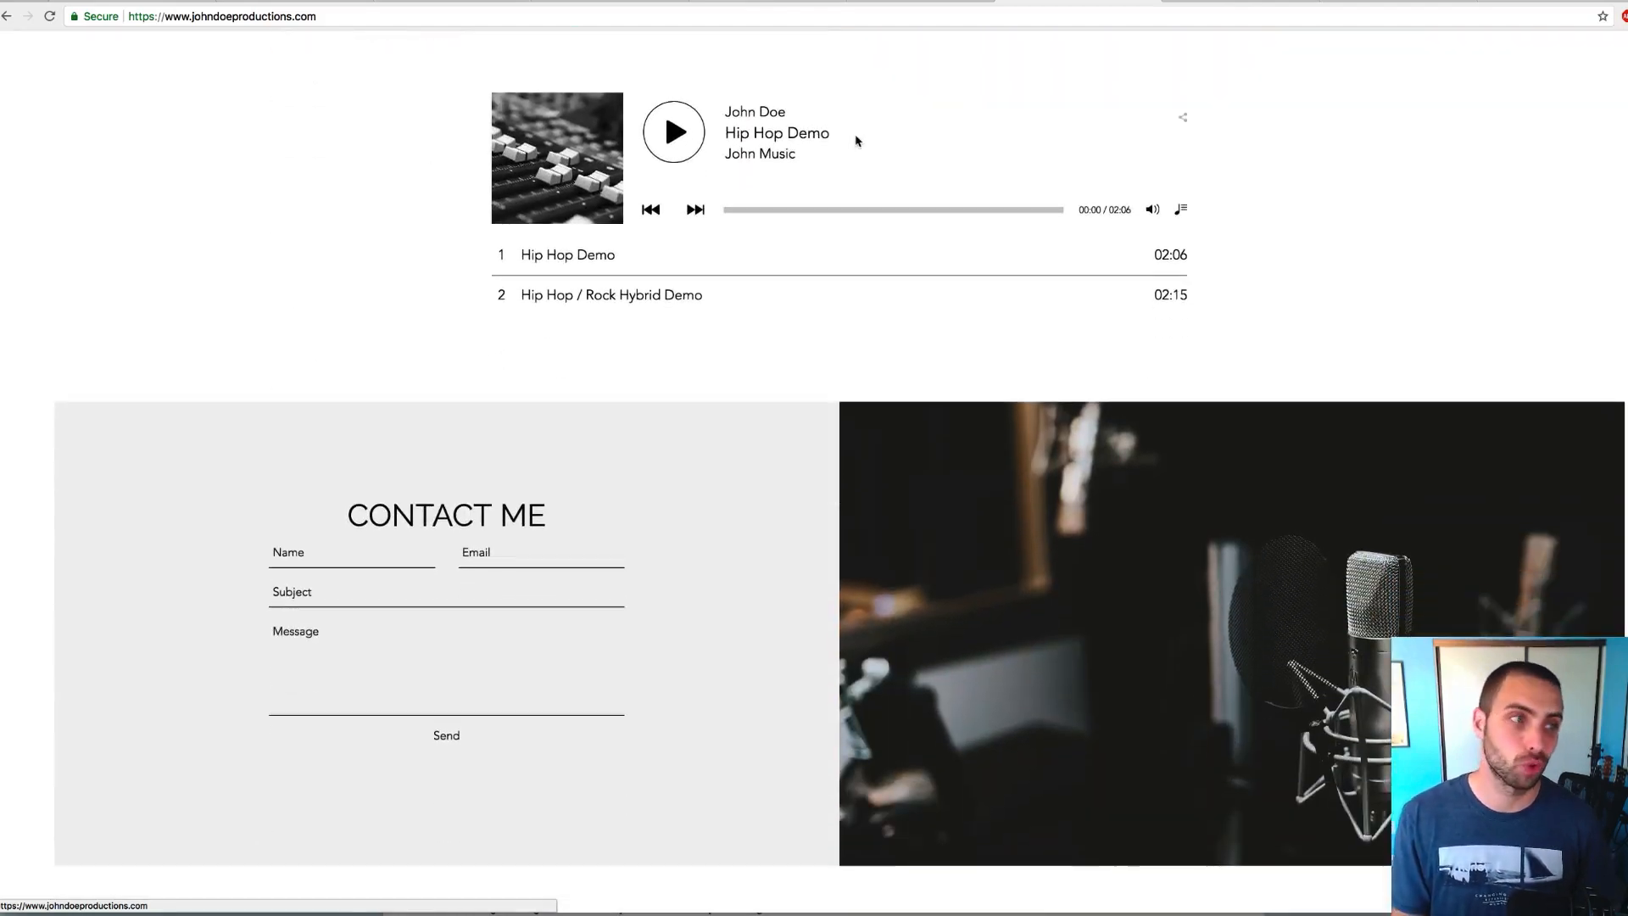
pyautogui.scroll(10, 859, 152)
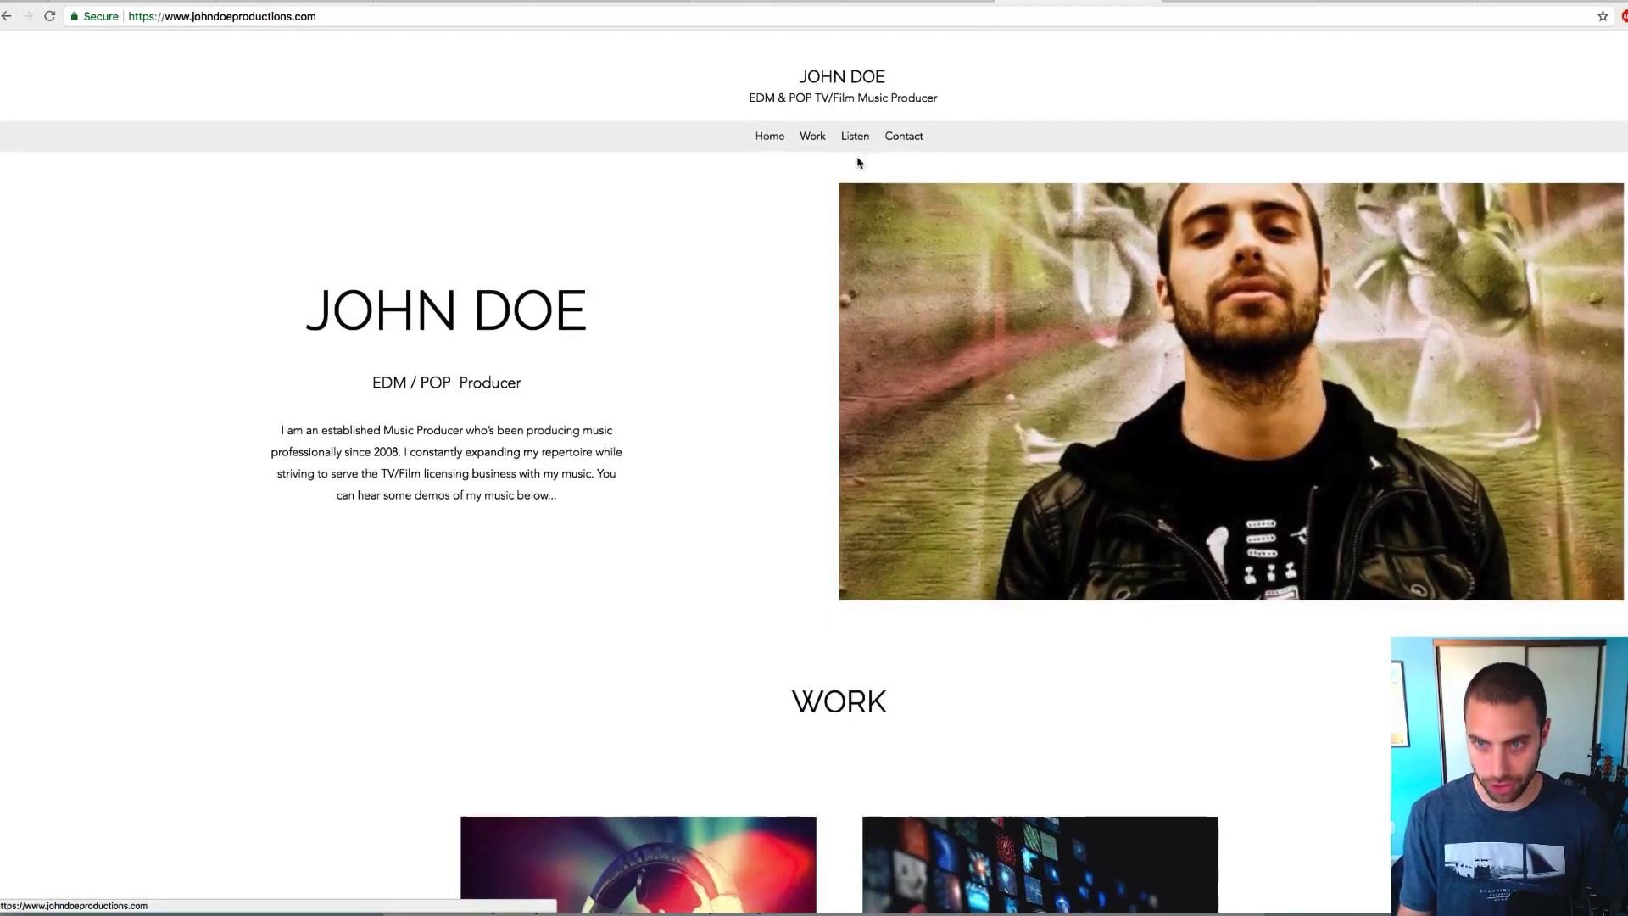
pyautogui.scroll(-1, 737, 262)
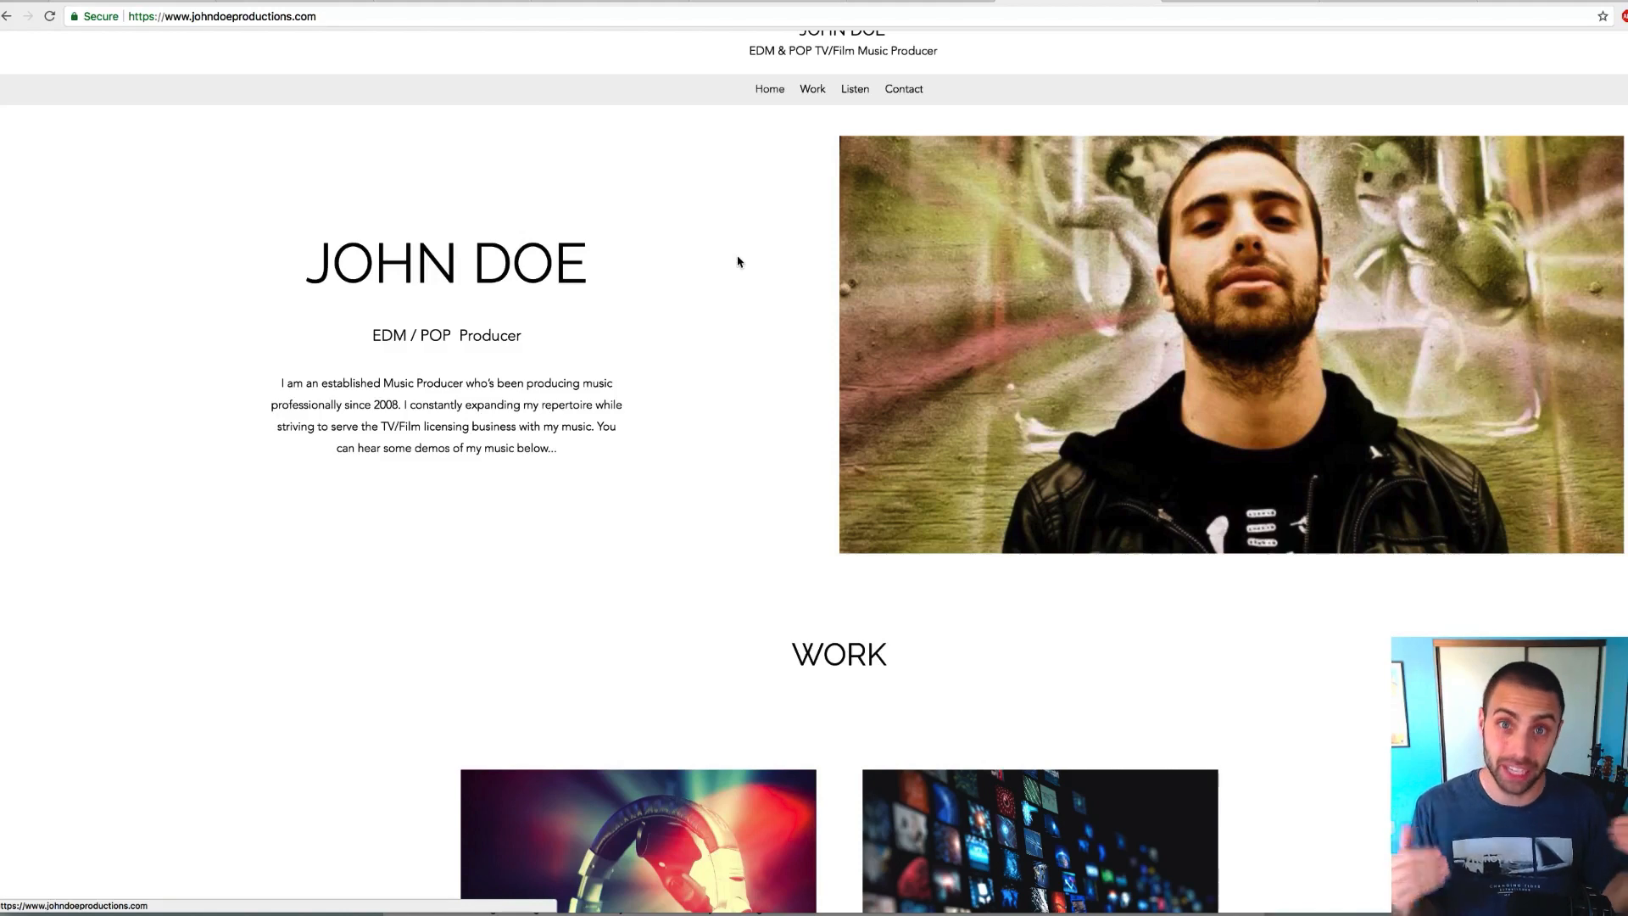
pyautogui.scroll(1, 738, 261)
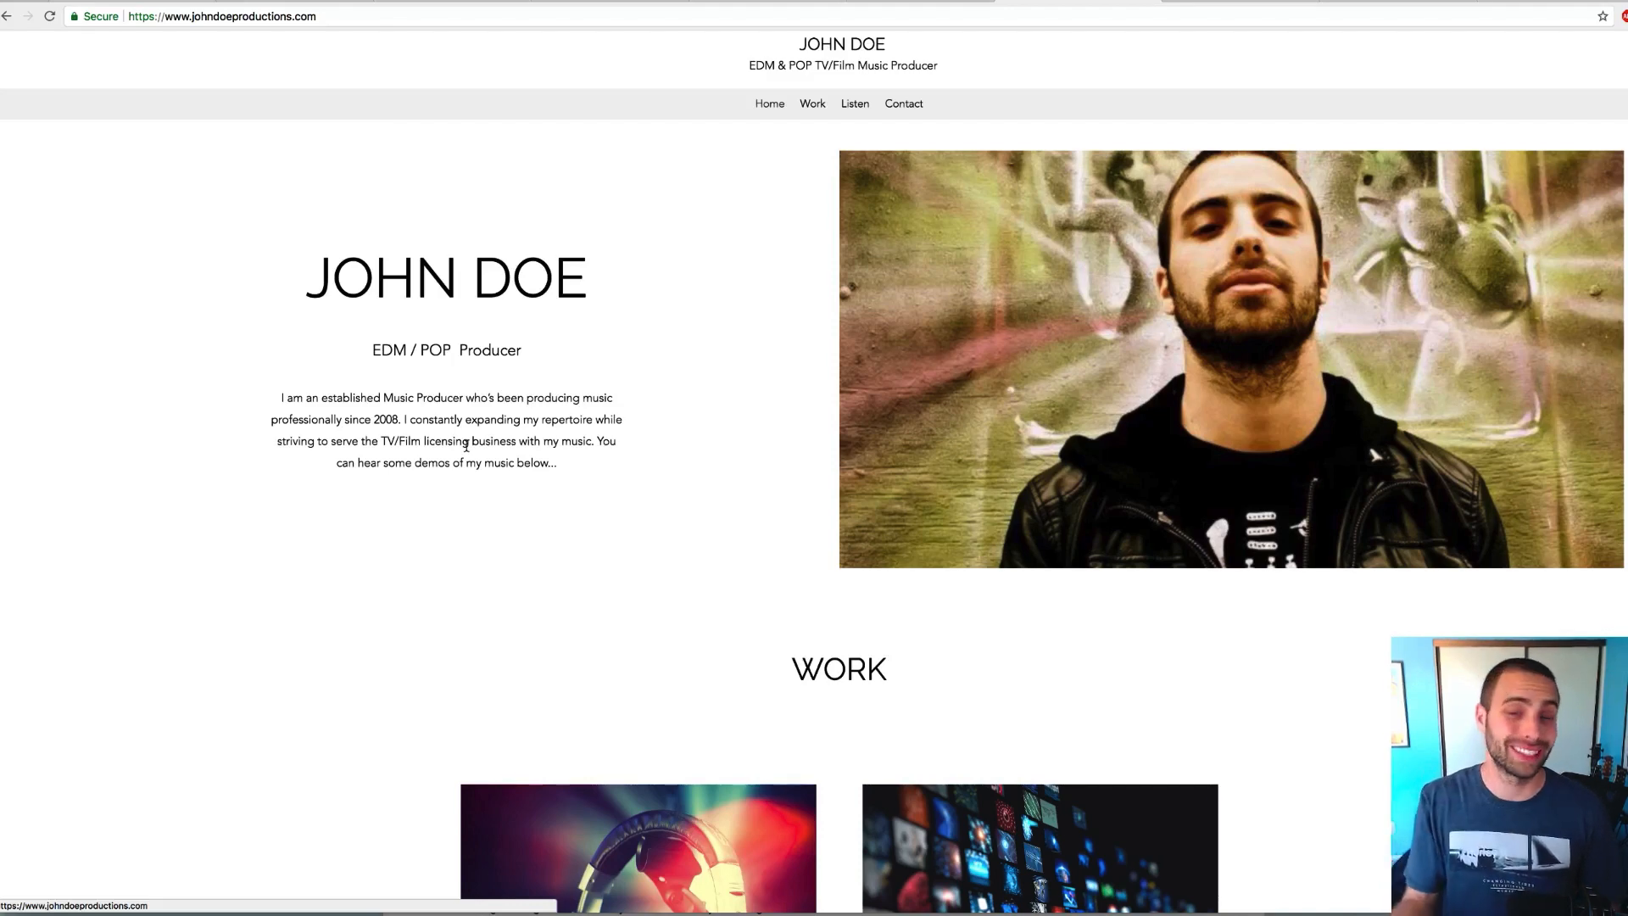
pyautogui.scroll(-7, 466, 445)
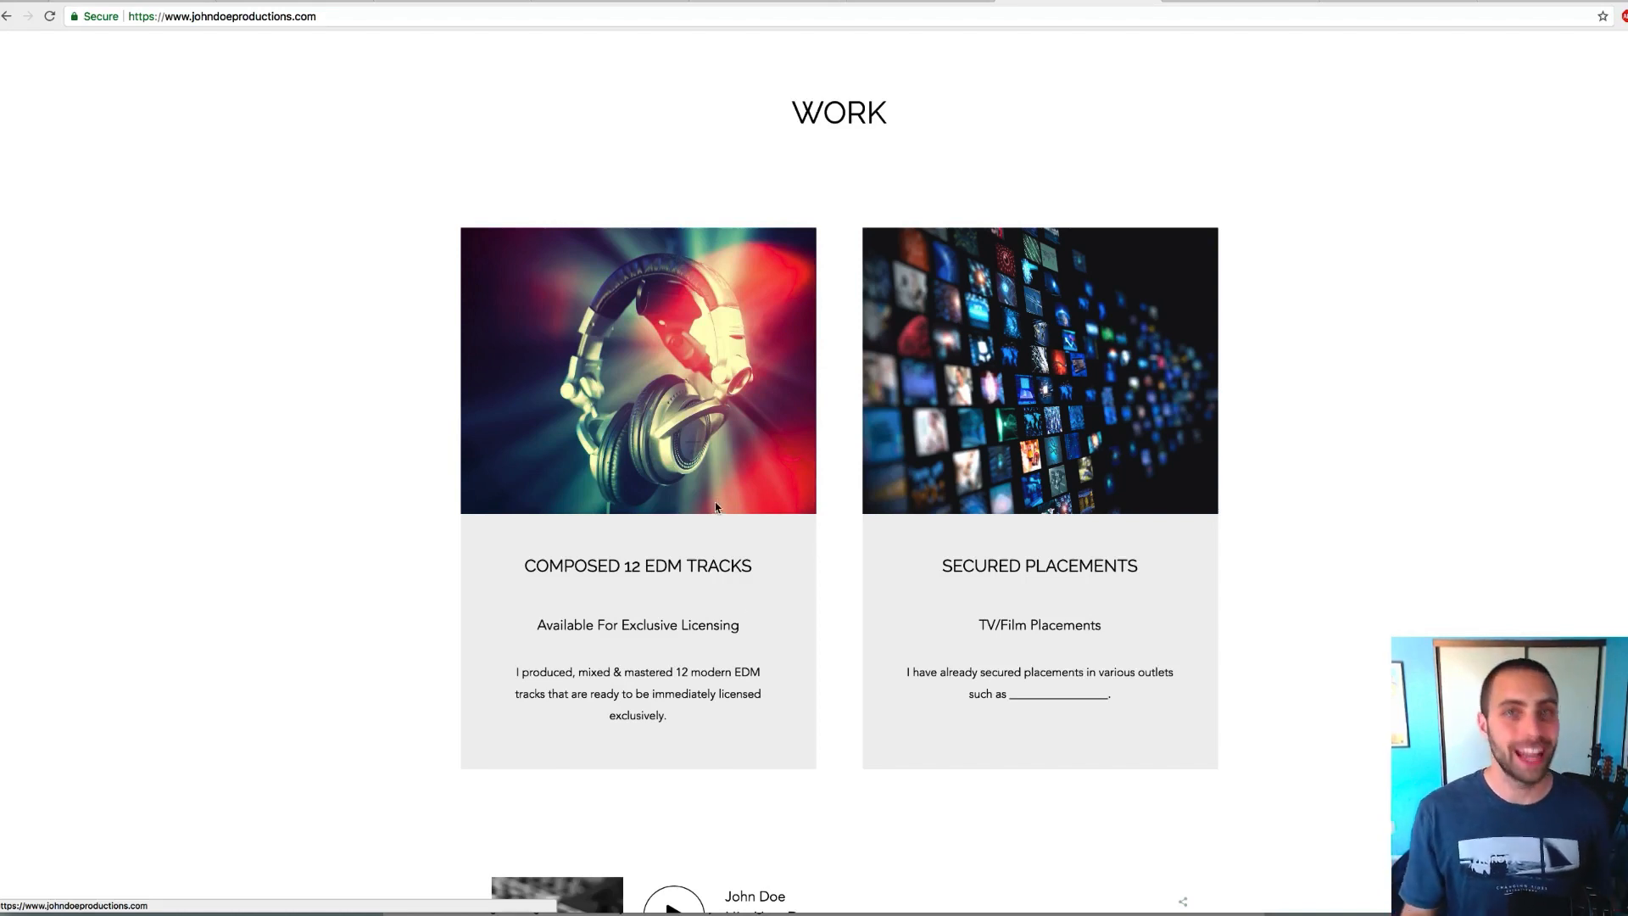
pyautogui.scroll(-1, 717, 509)
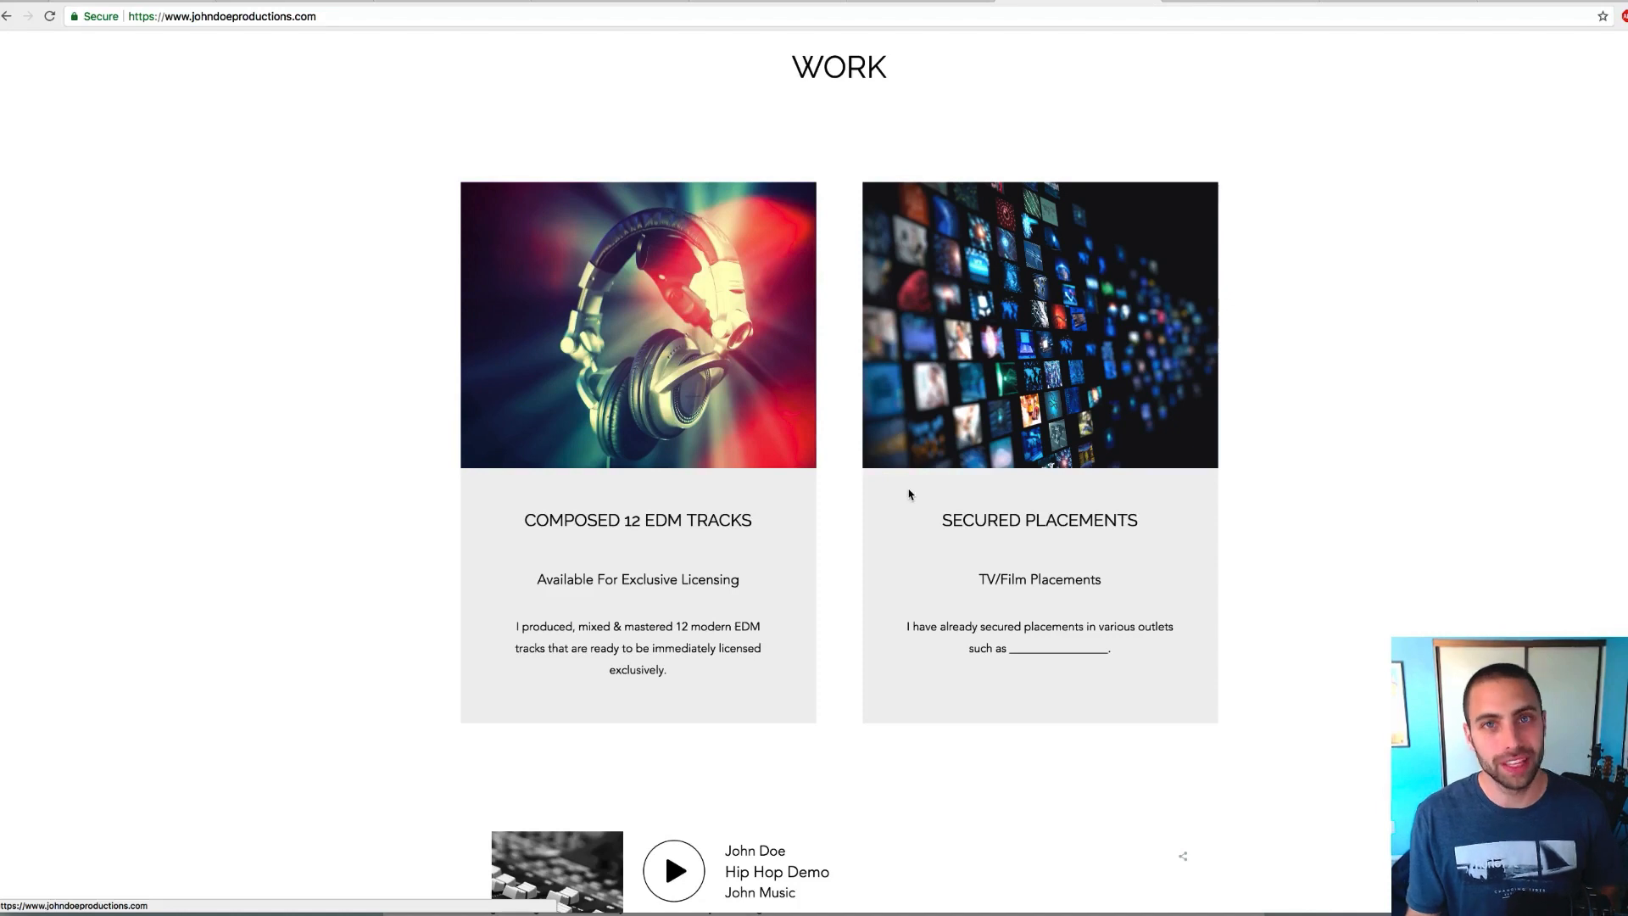
pyautogui.scroll(-1, 555, 522)
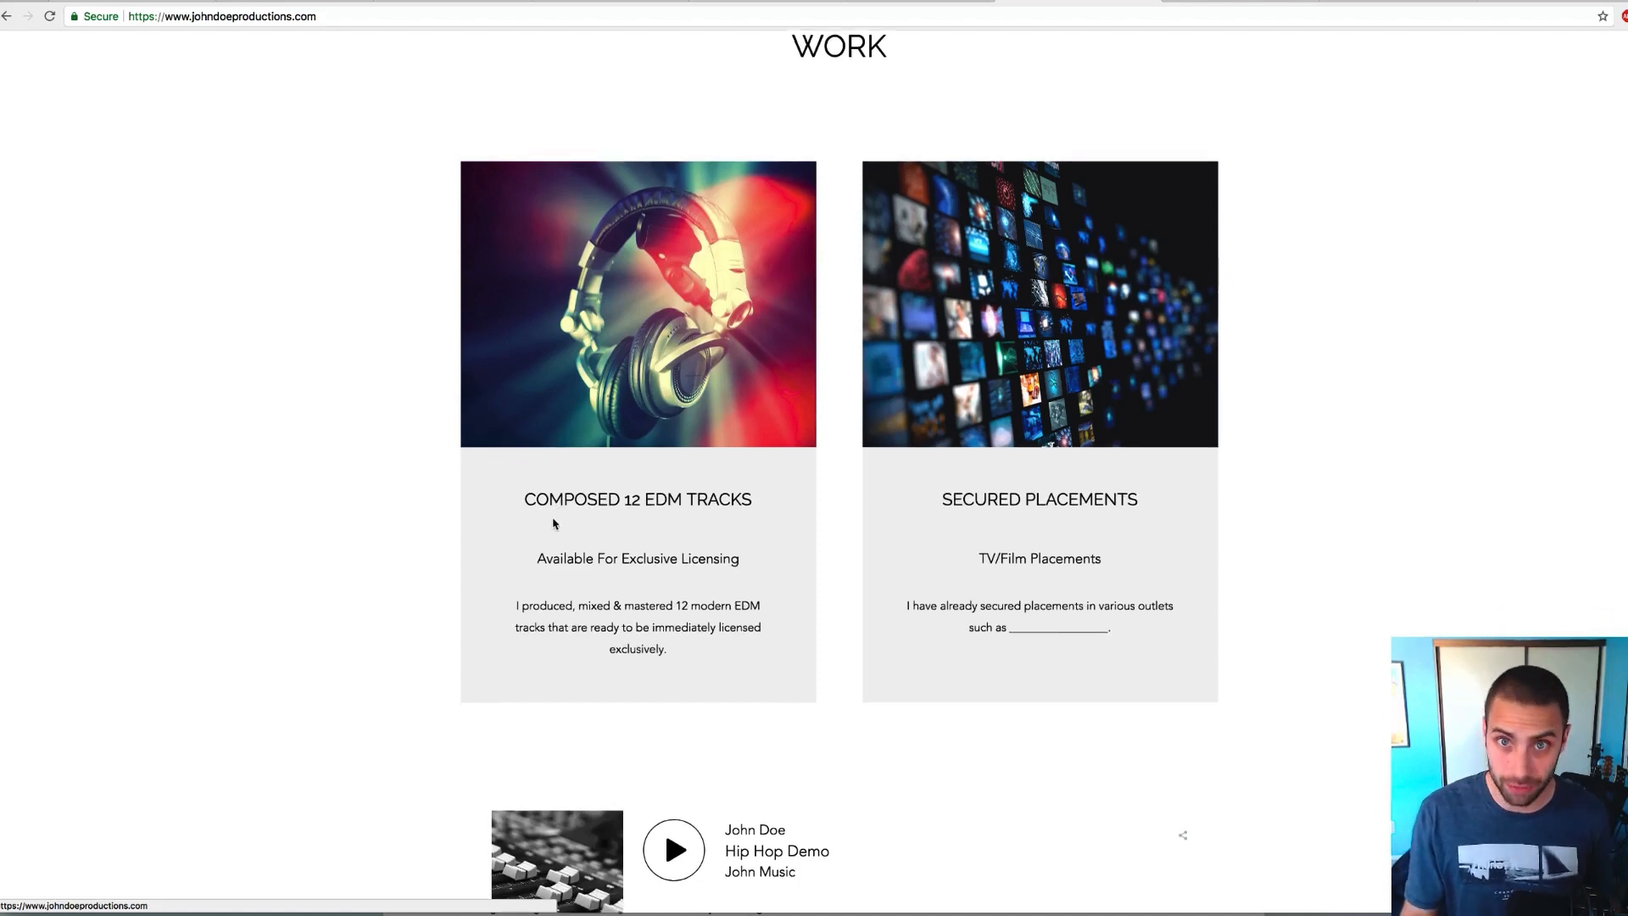
pyautogui.moveTo(524, 498); pyautogui.dragTo(754, 498)
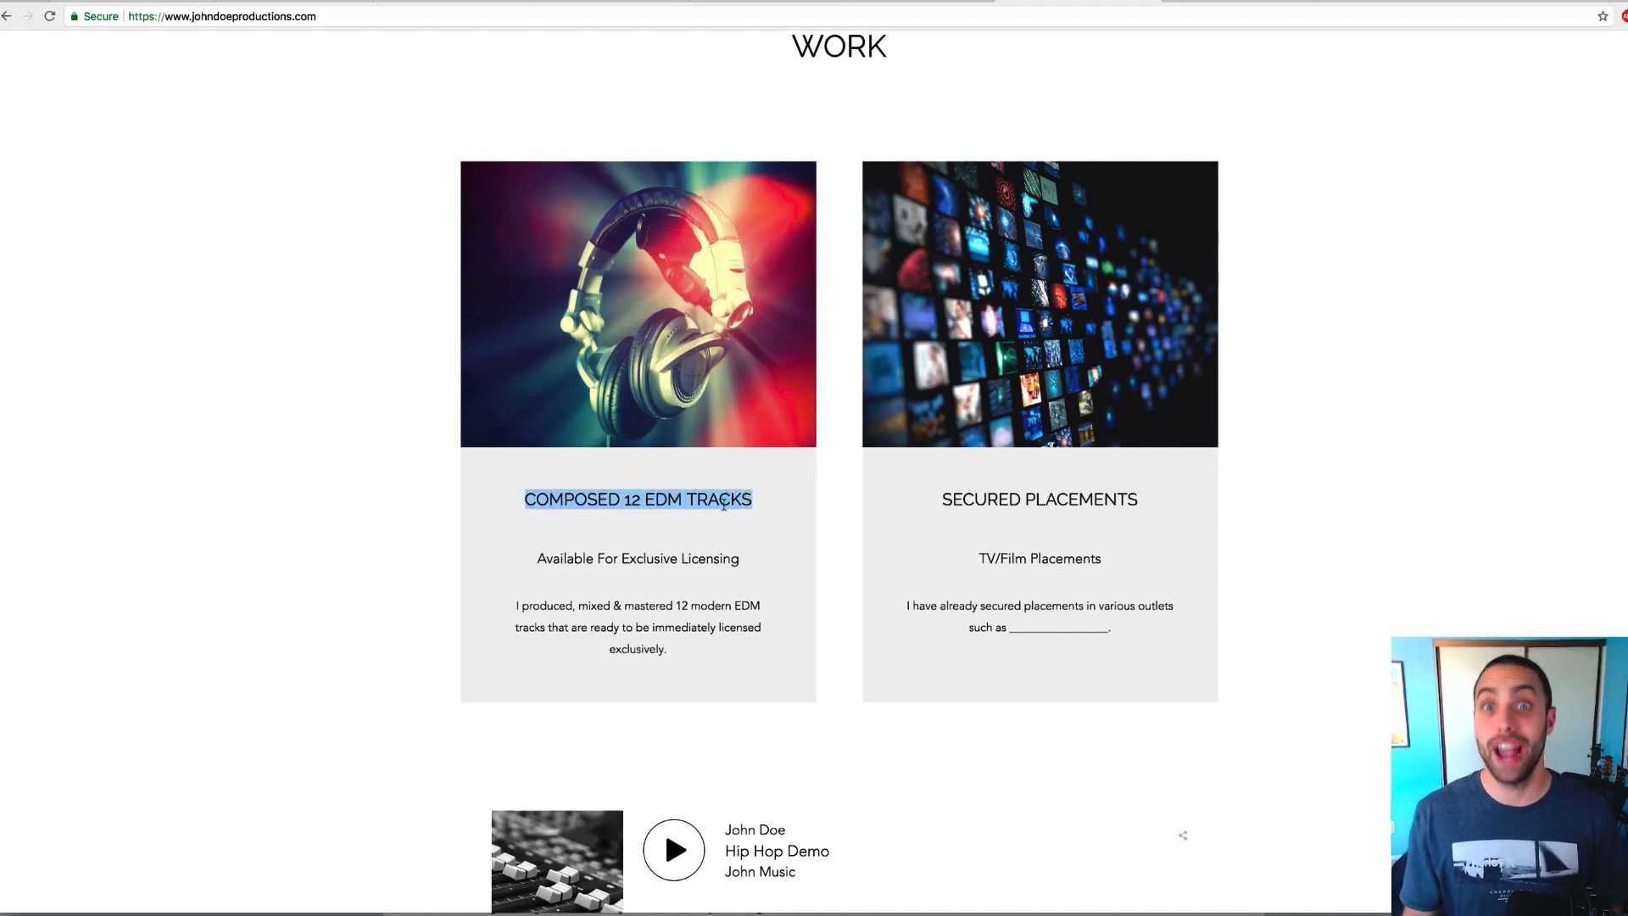
pyautogui.scroll(-1, 724, 503)
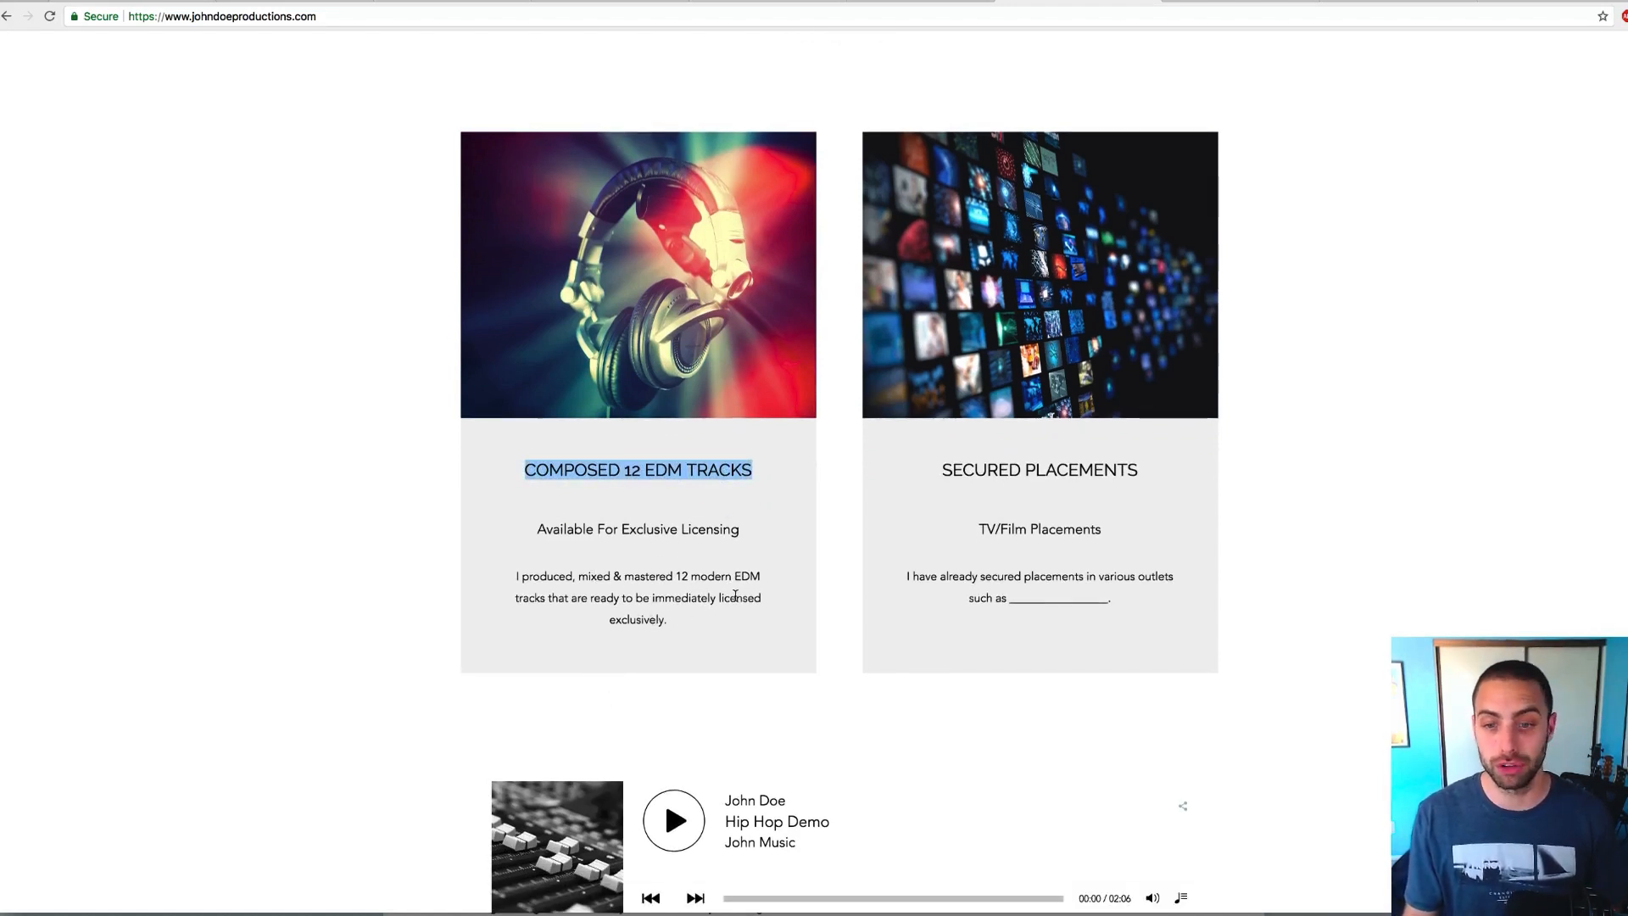
pyautogui.scroll(1, 975, 576)
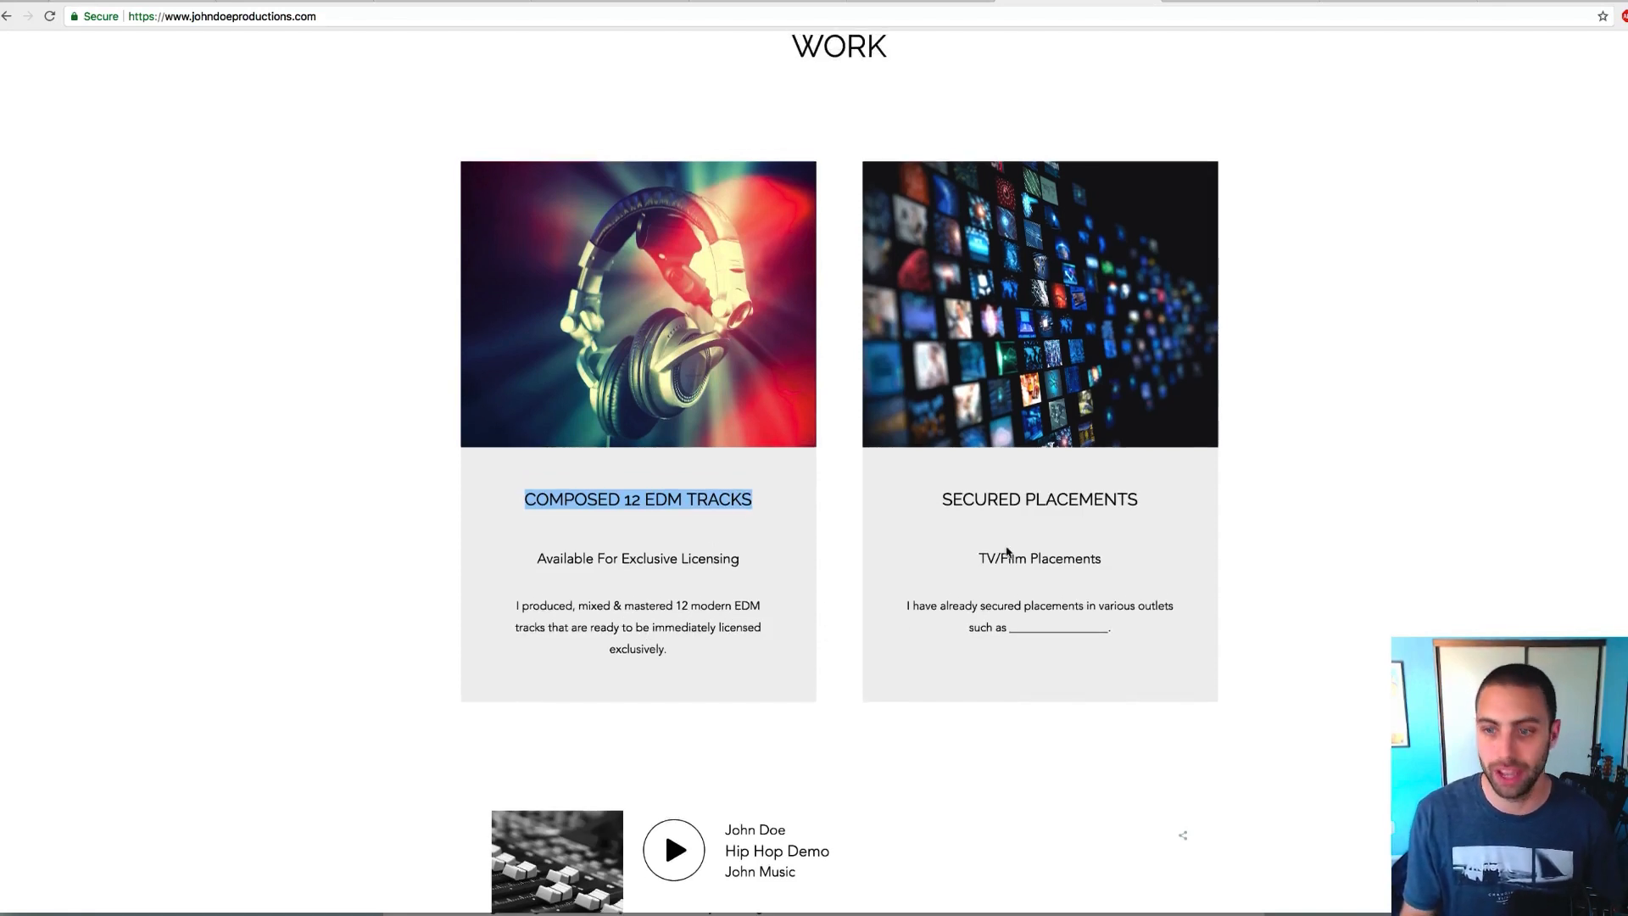
pyautogui.click(1029, 503)
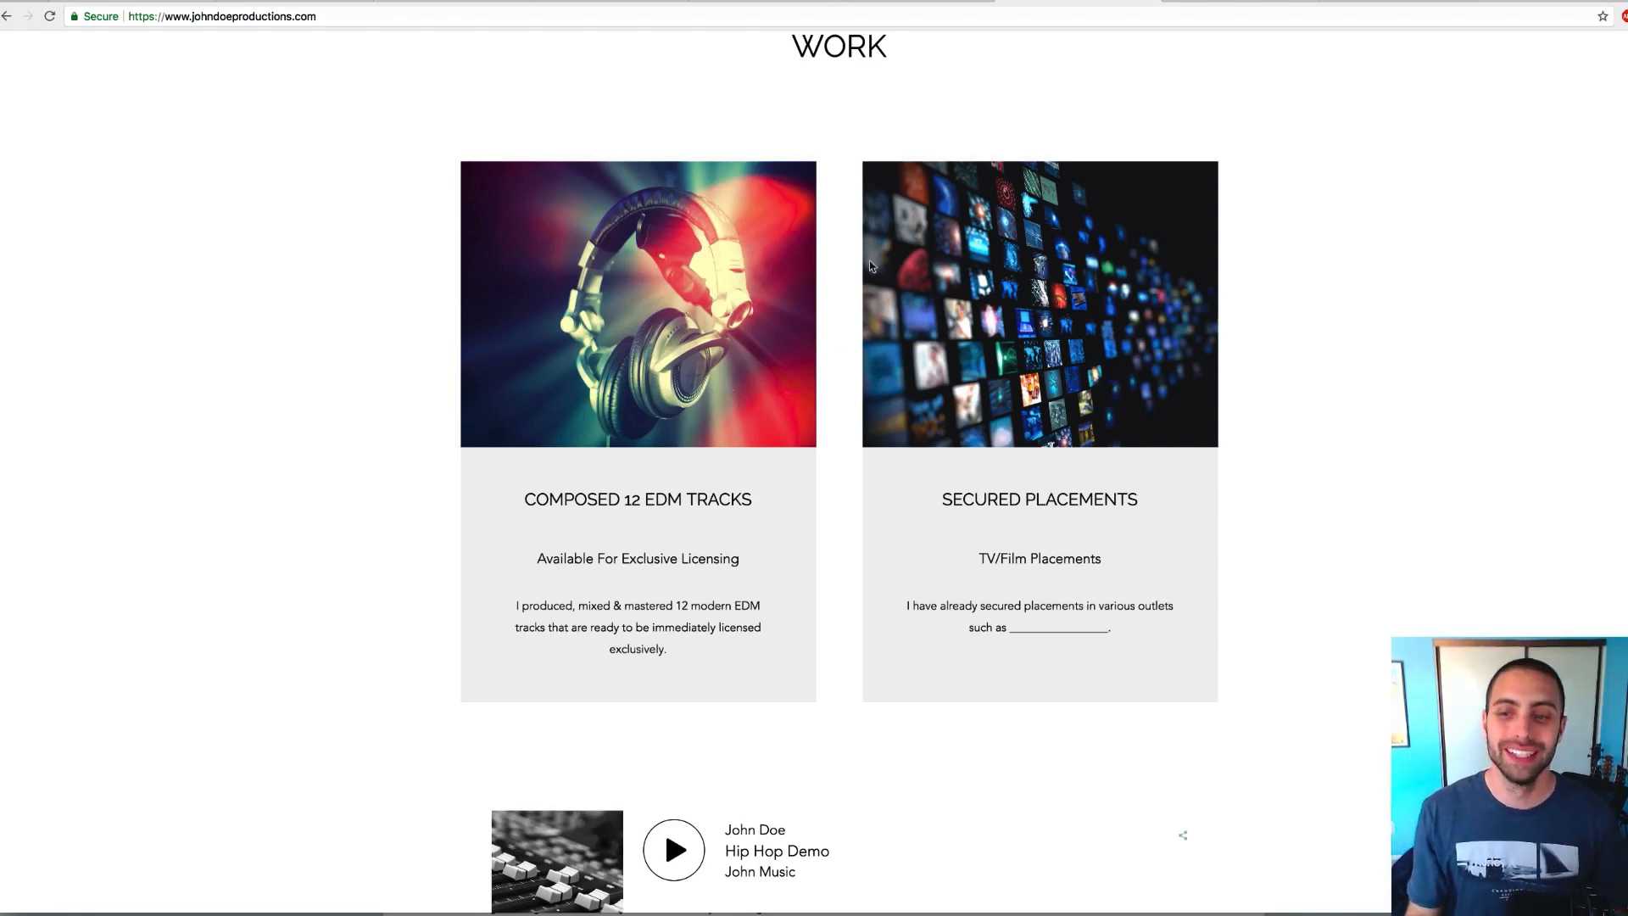
pyautogui.scroll(1, 1170, 450)
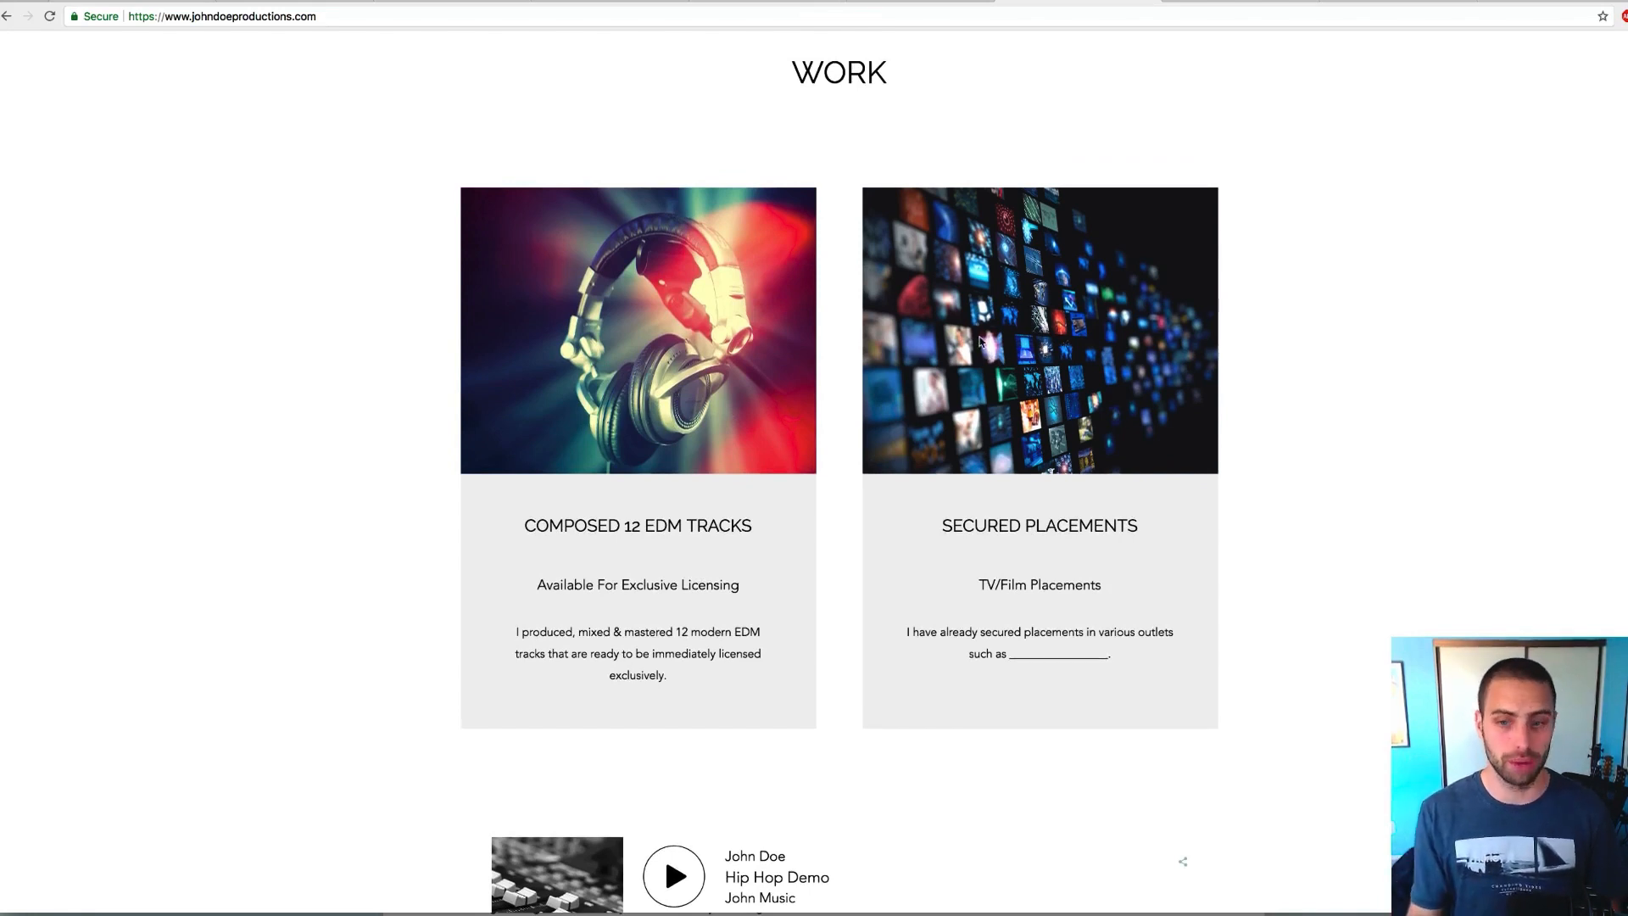
pyautogui.scroll(-7, 646, 505)
pyautogui.scroll(-1, 647, 505)
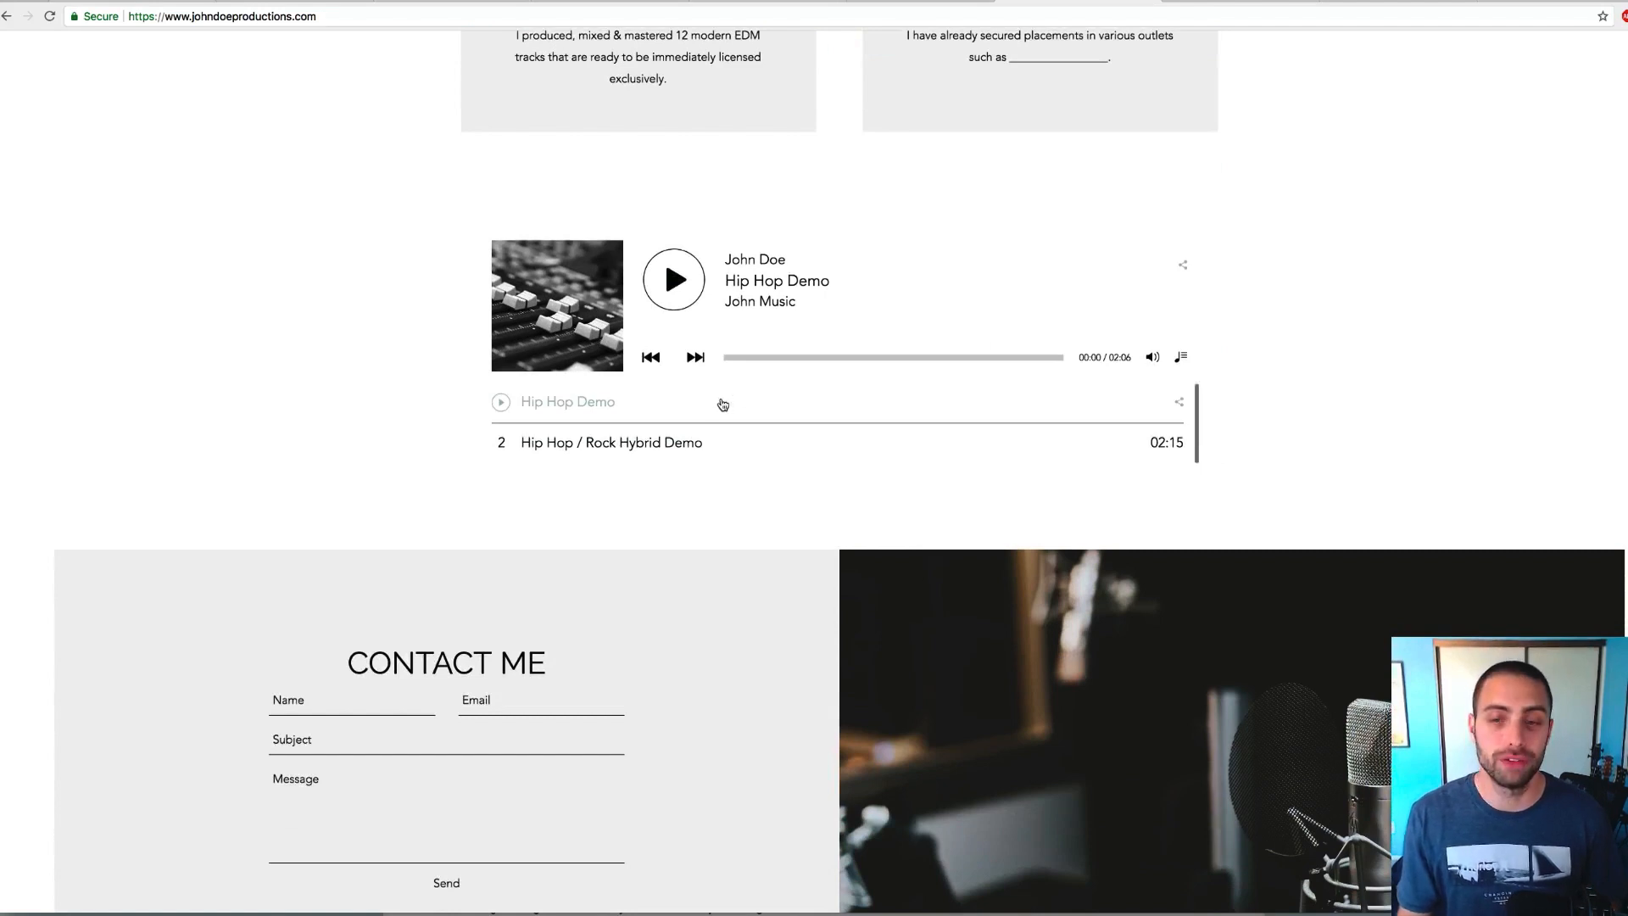
pyautogui.scroll(-2, 723, 403)
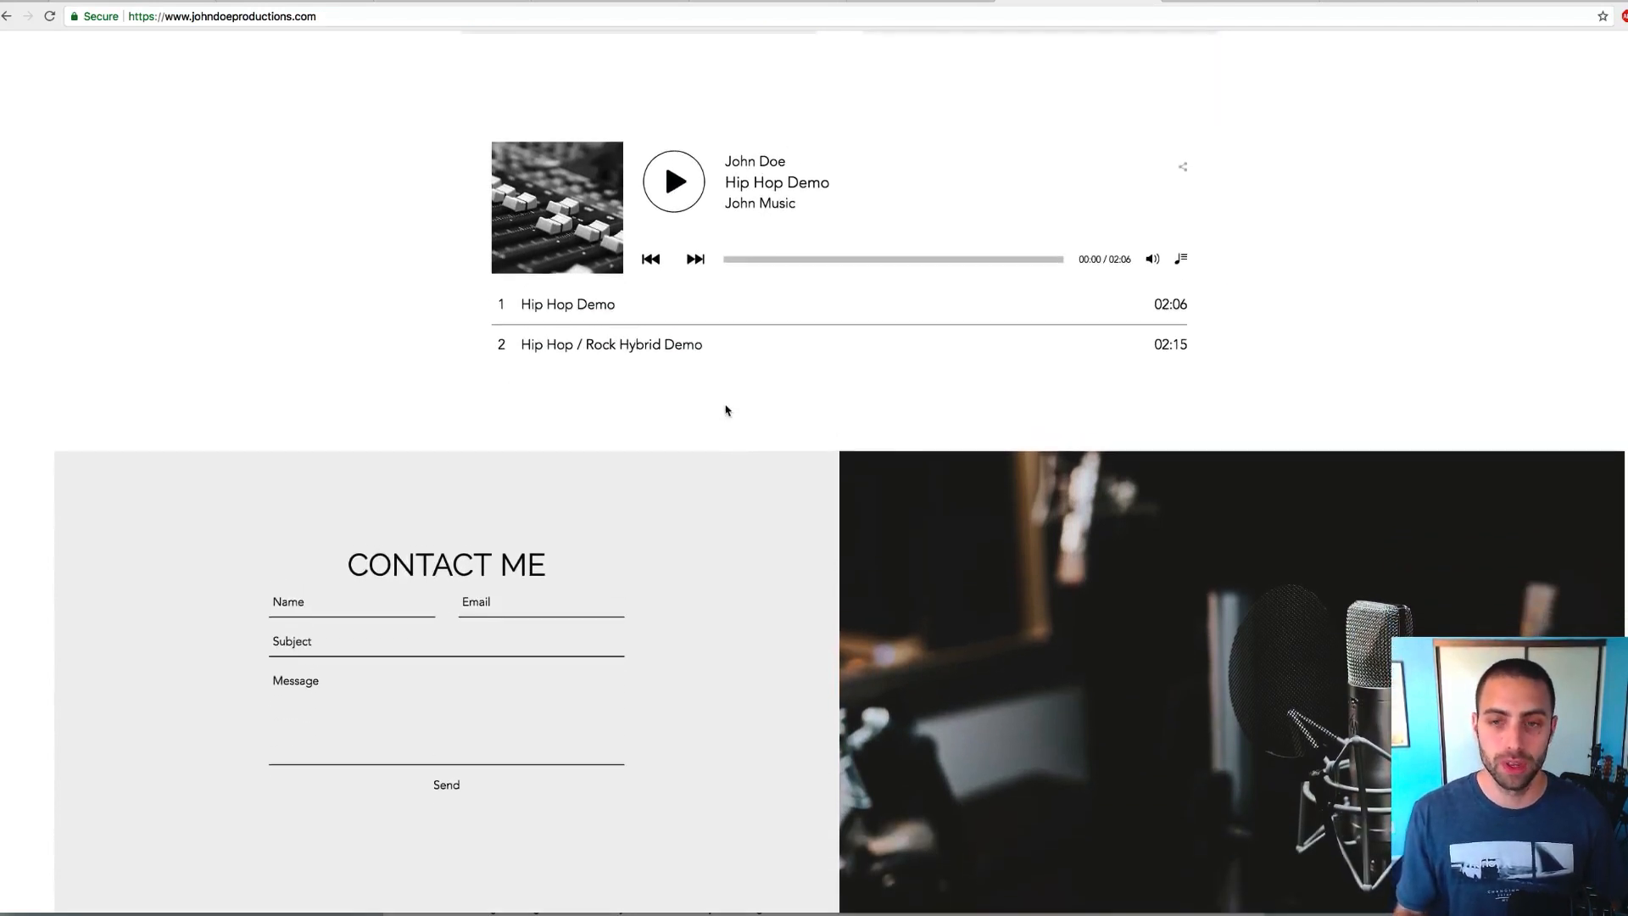
pyautogui.scroll(-3, 726, 411)
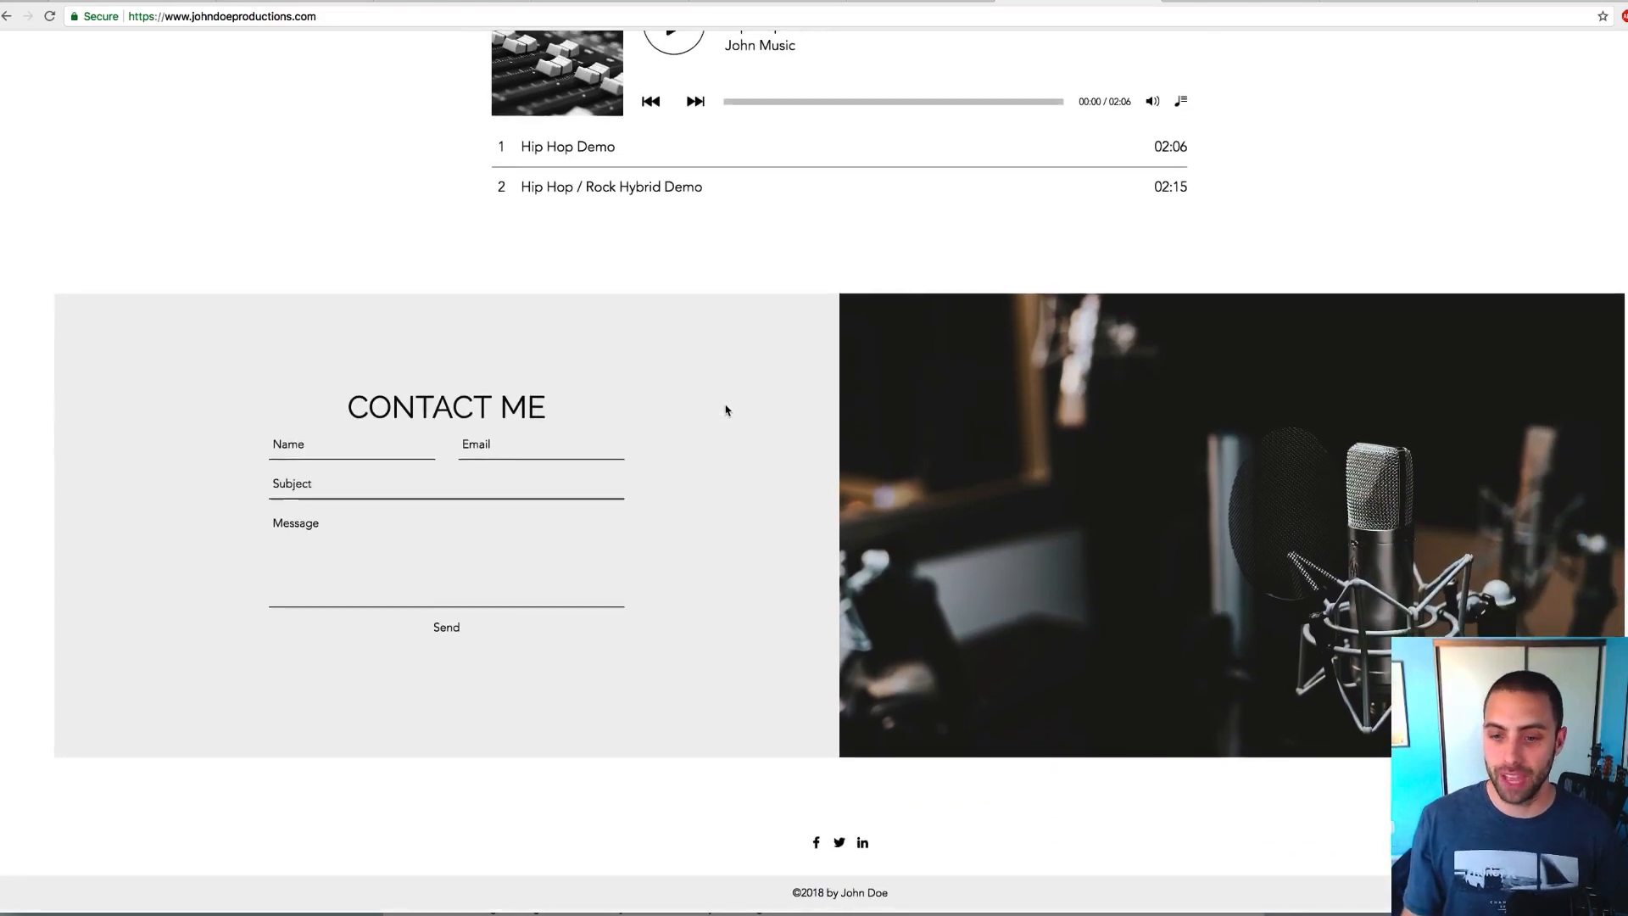
pyautogui.scroll(3, 726, 411)
pyautogui.scroll(10, 574, 323)
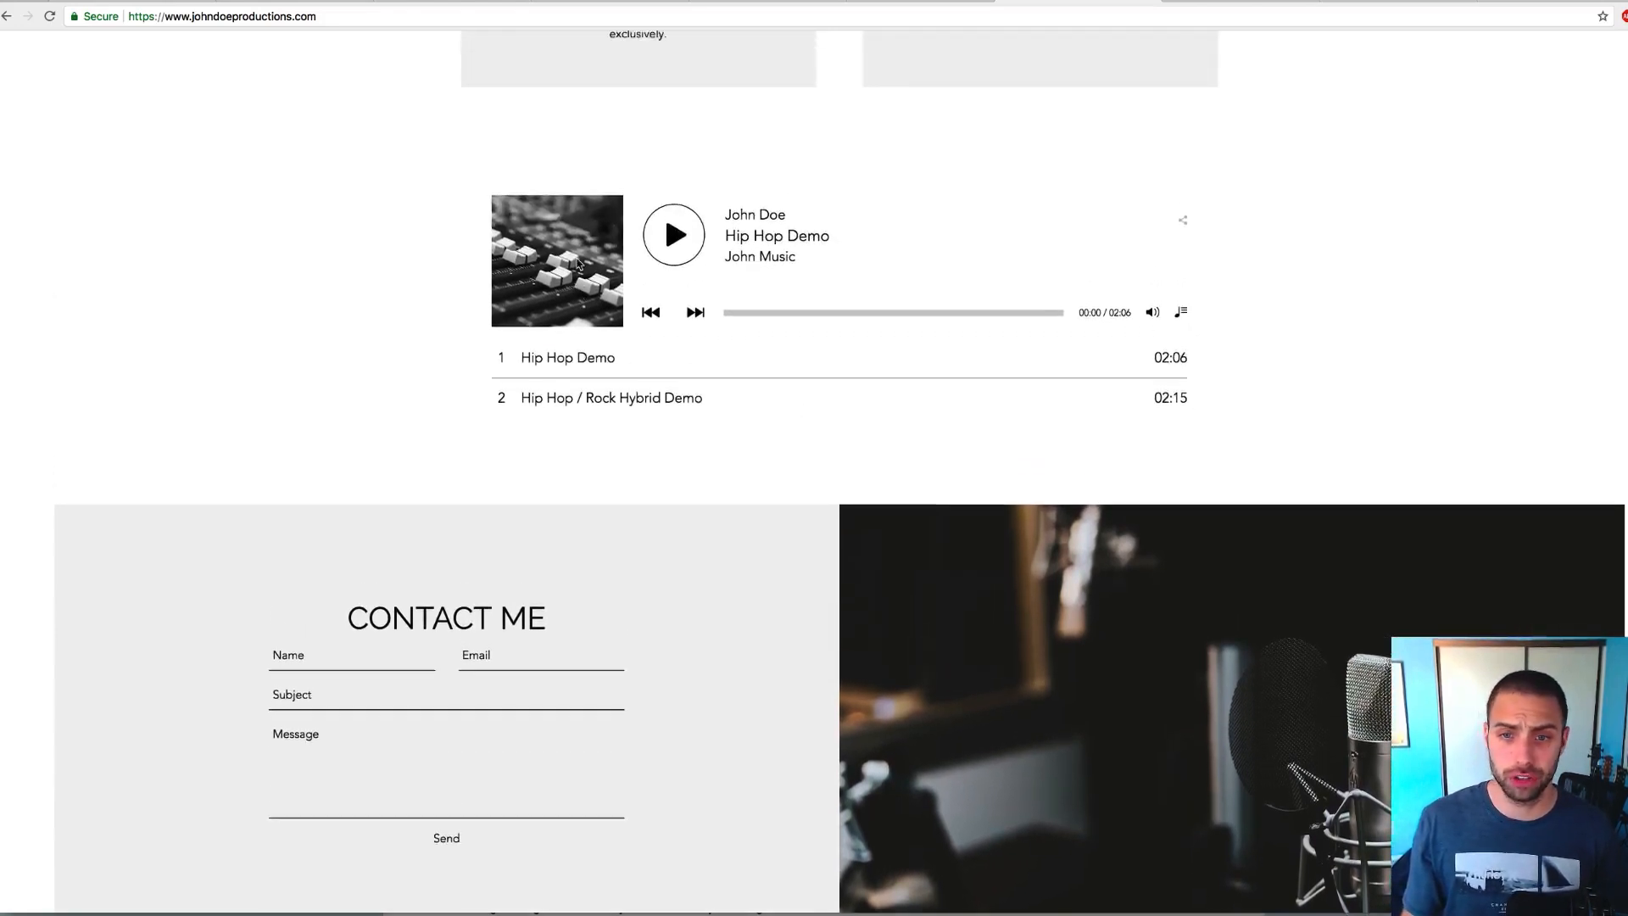
pyautogui.scroll(9, 615, 316)
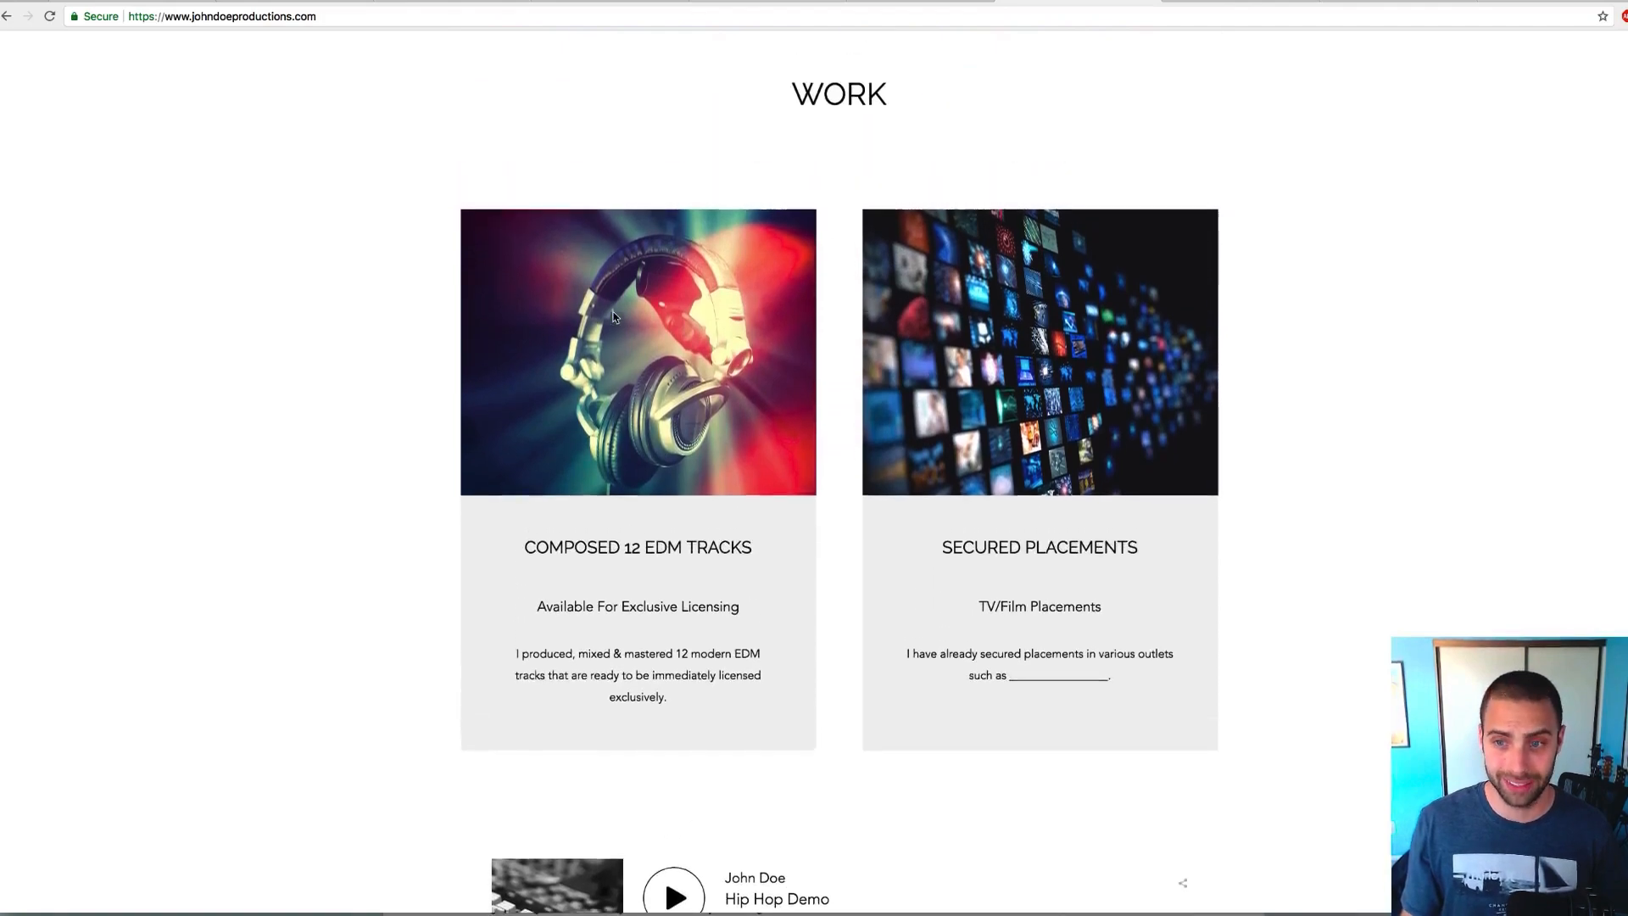
pyautogui.scroll(3, 615, 354)
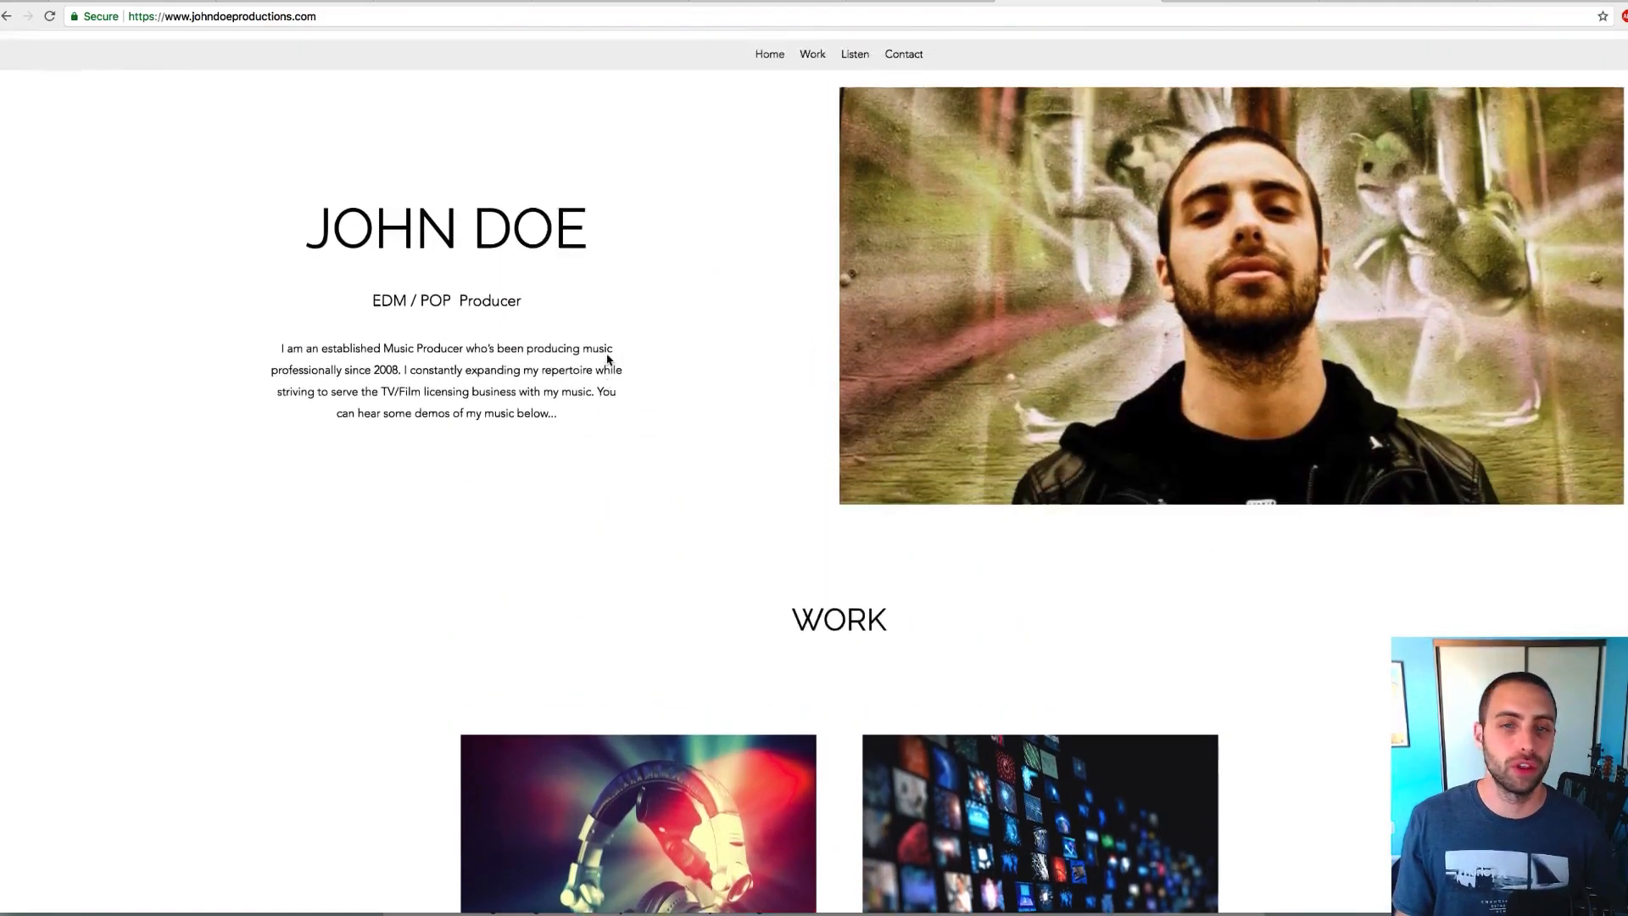
pyautogui.scroll(-17, 608, 360)
pyautogui.scroll(11, 607, 360)
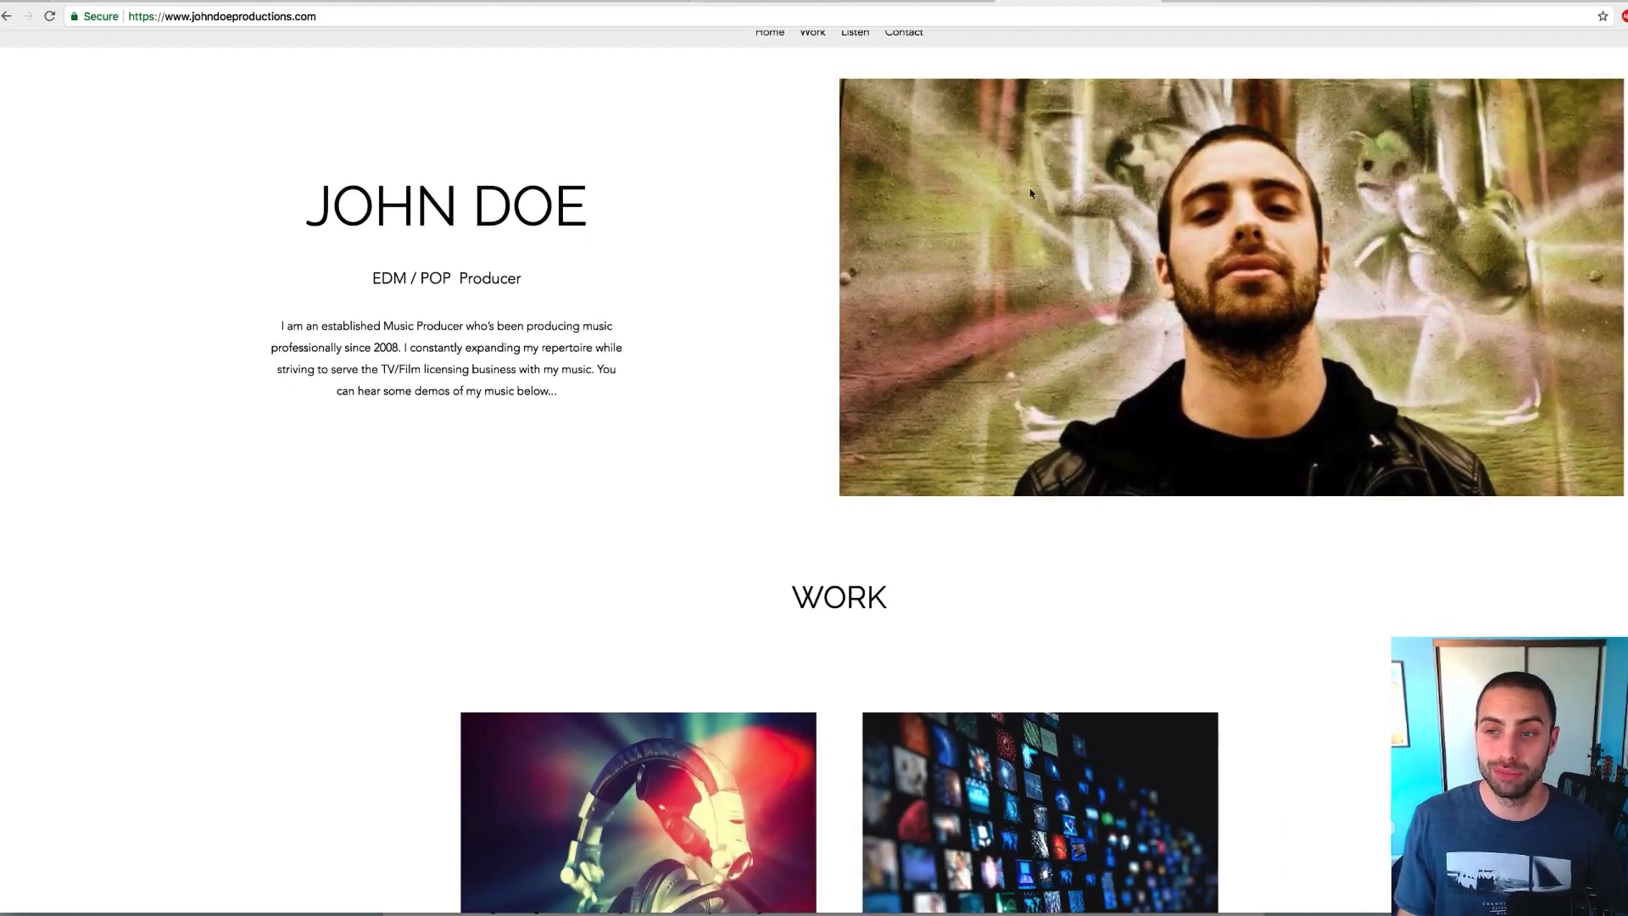
pyautogui.scroll(2, 768, 331)
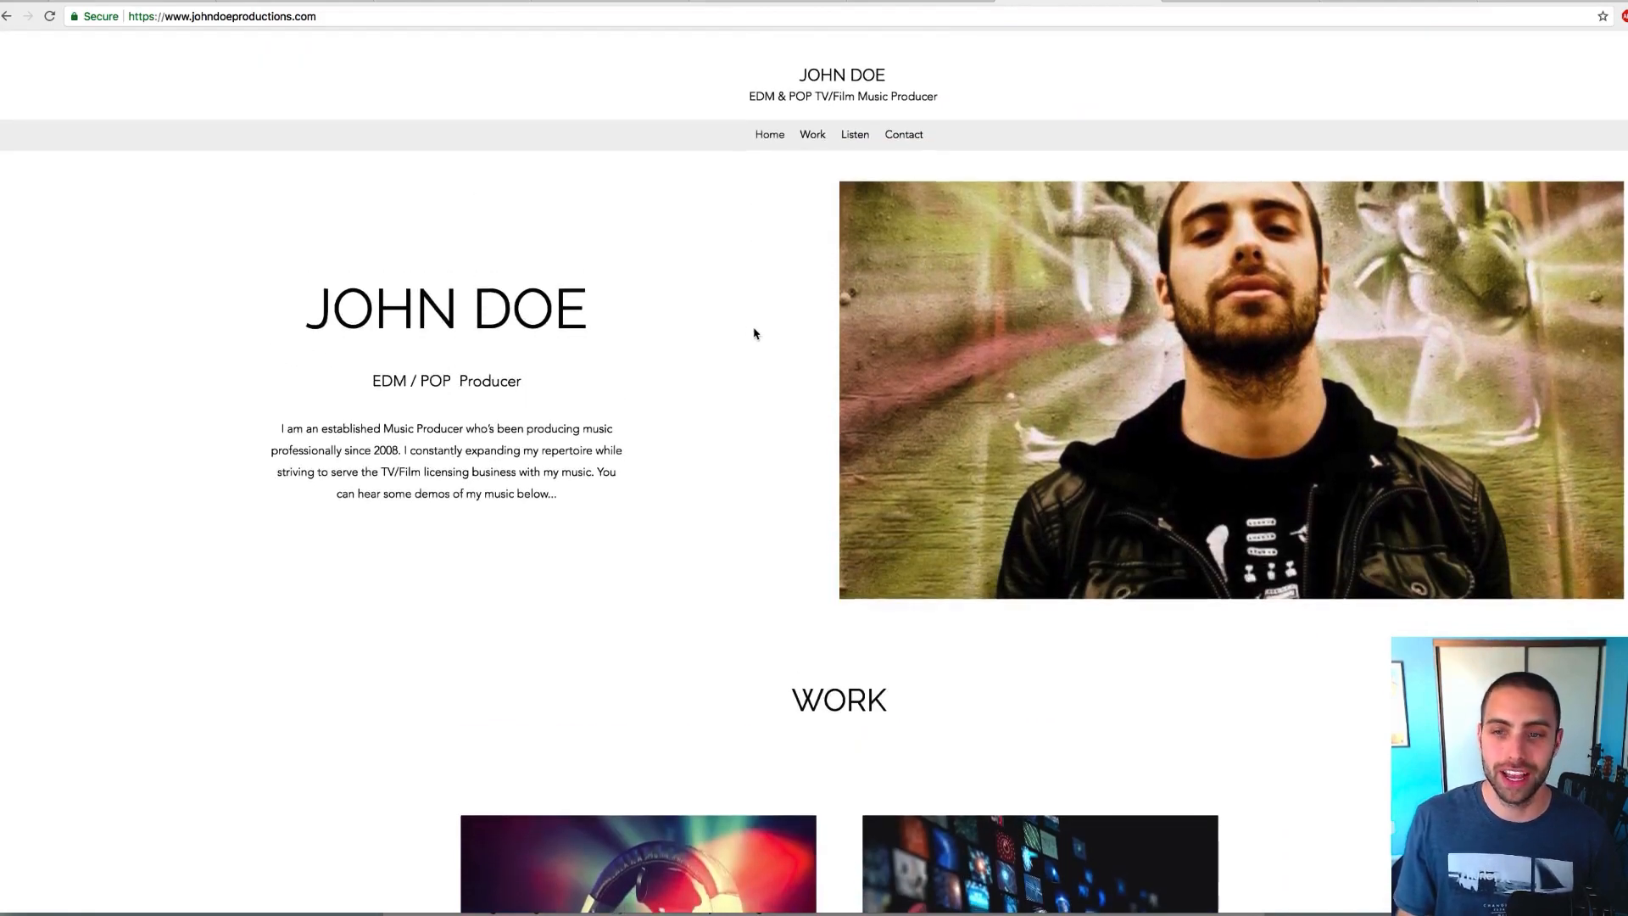
pyautogui.scroll(-1, 754, 334)
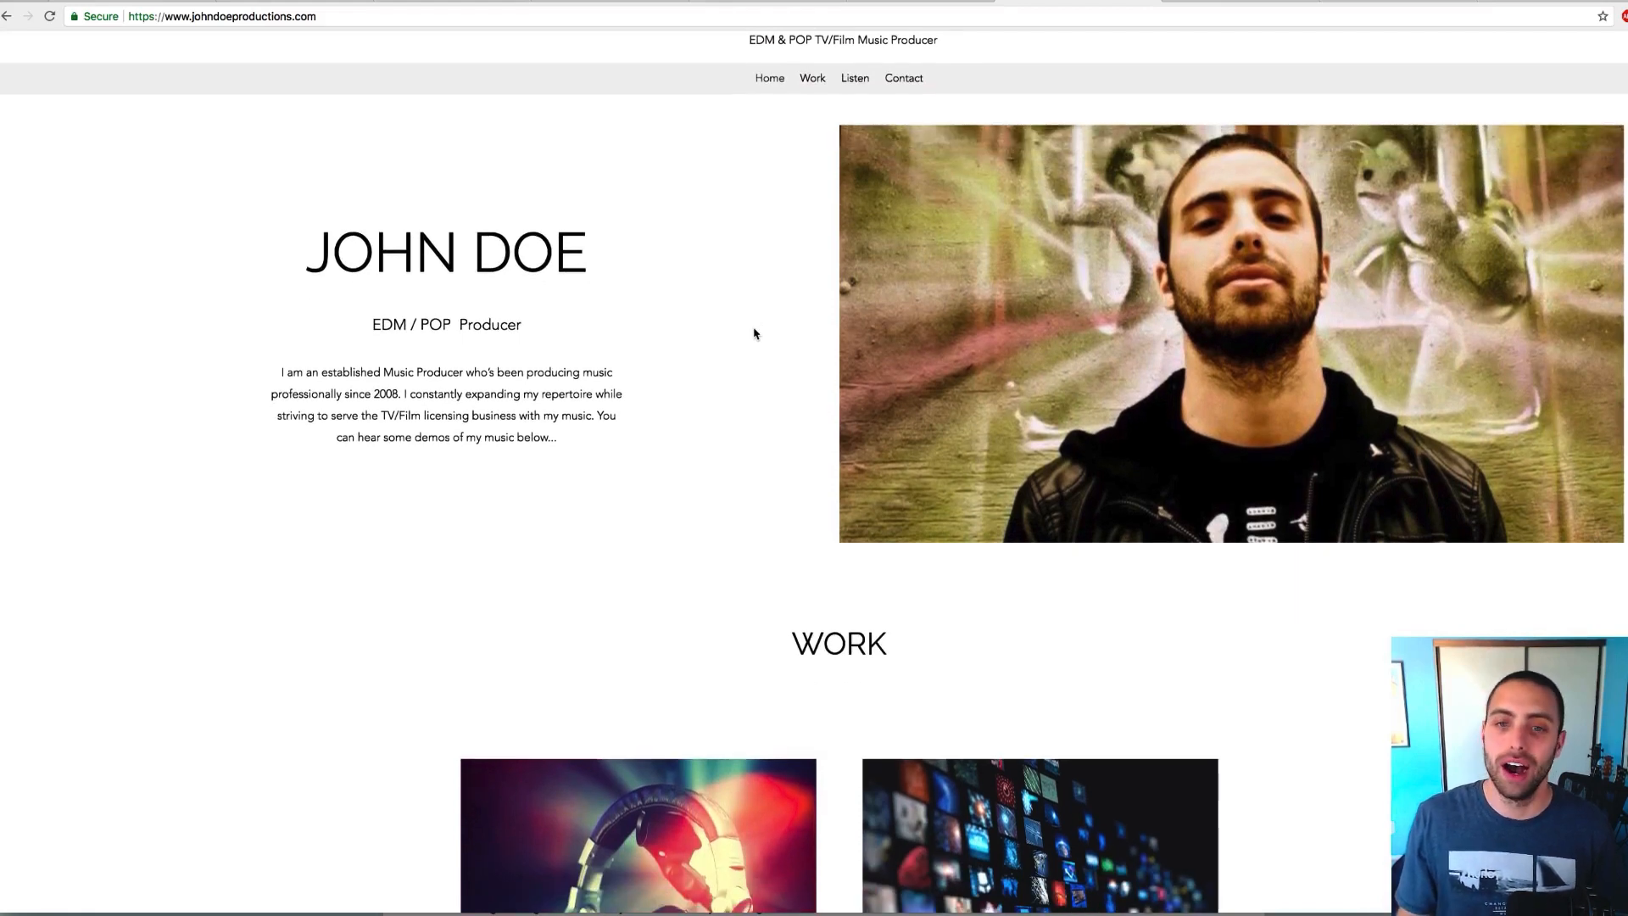
pyautogui.scroll(-1, 756, 334)
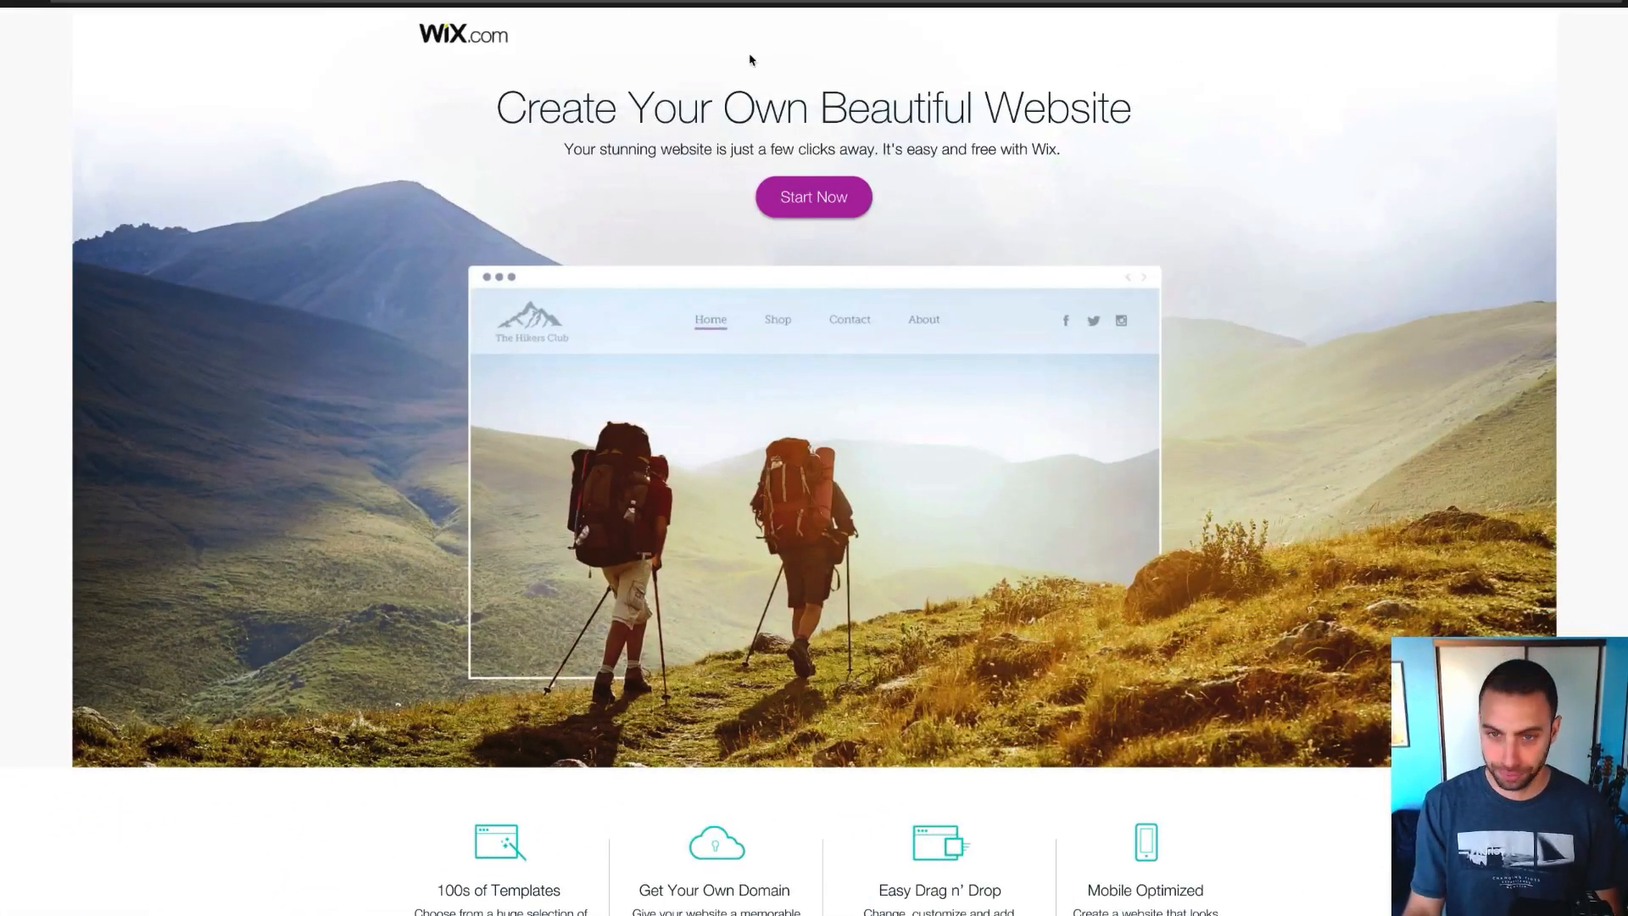
# Choose Start Now on the Wix.com landing page to reach the Sign Up form
pyautogui.click(806, 203)
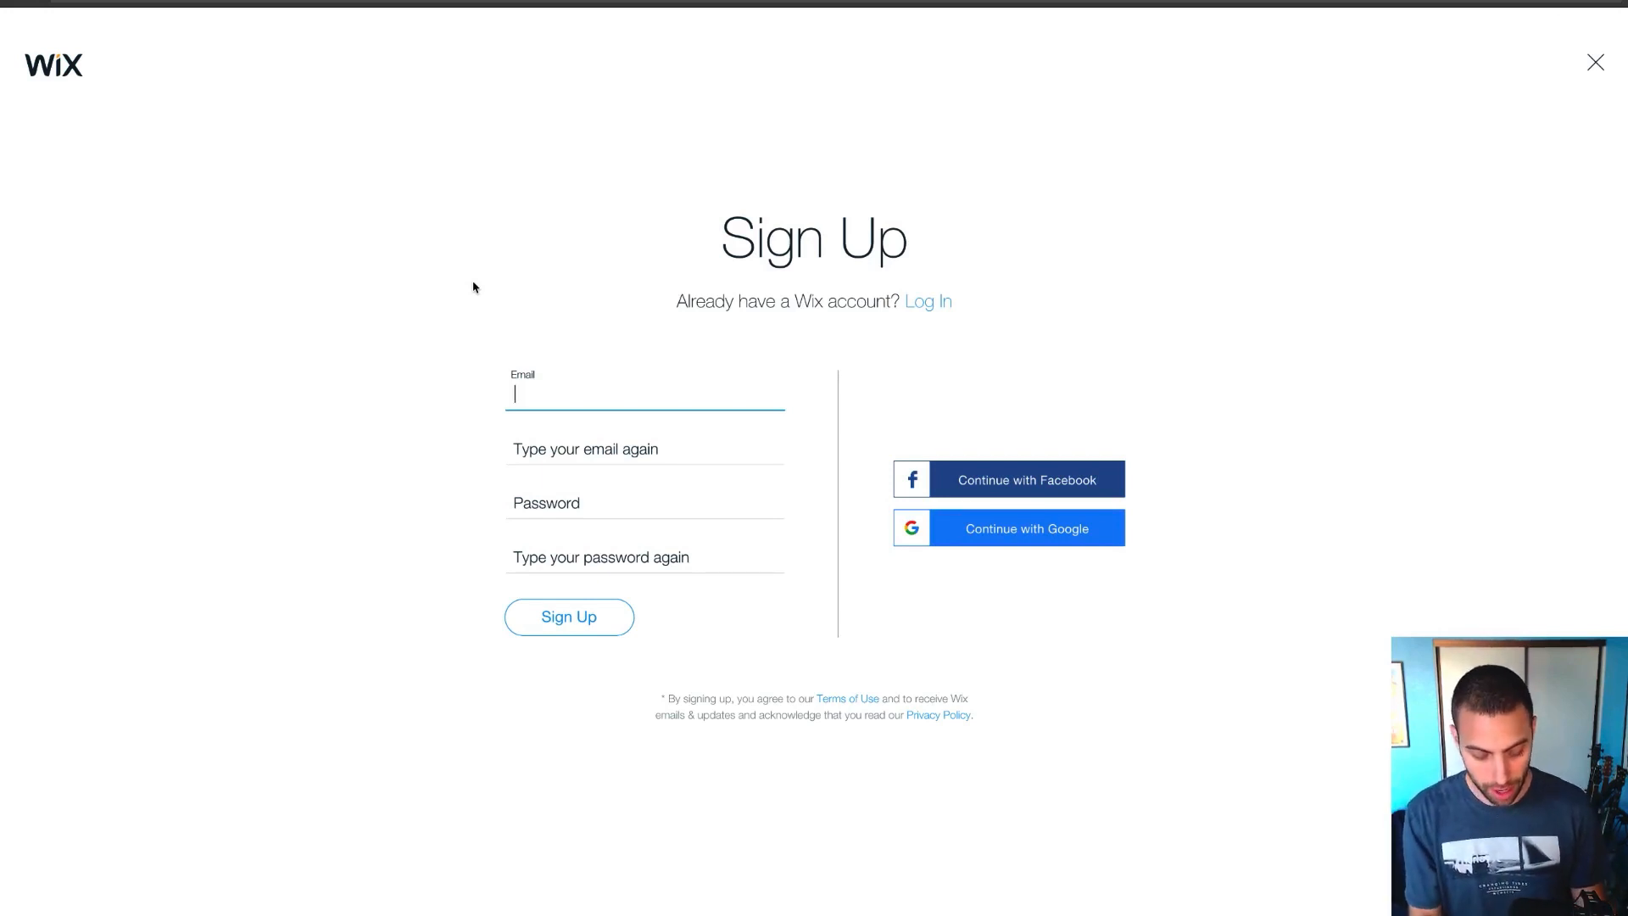
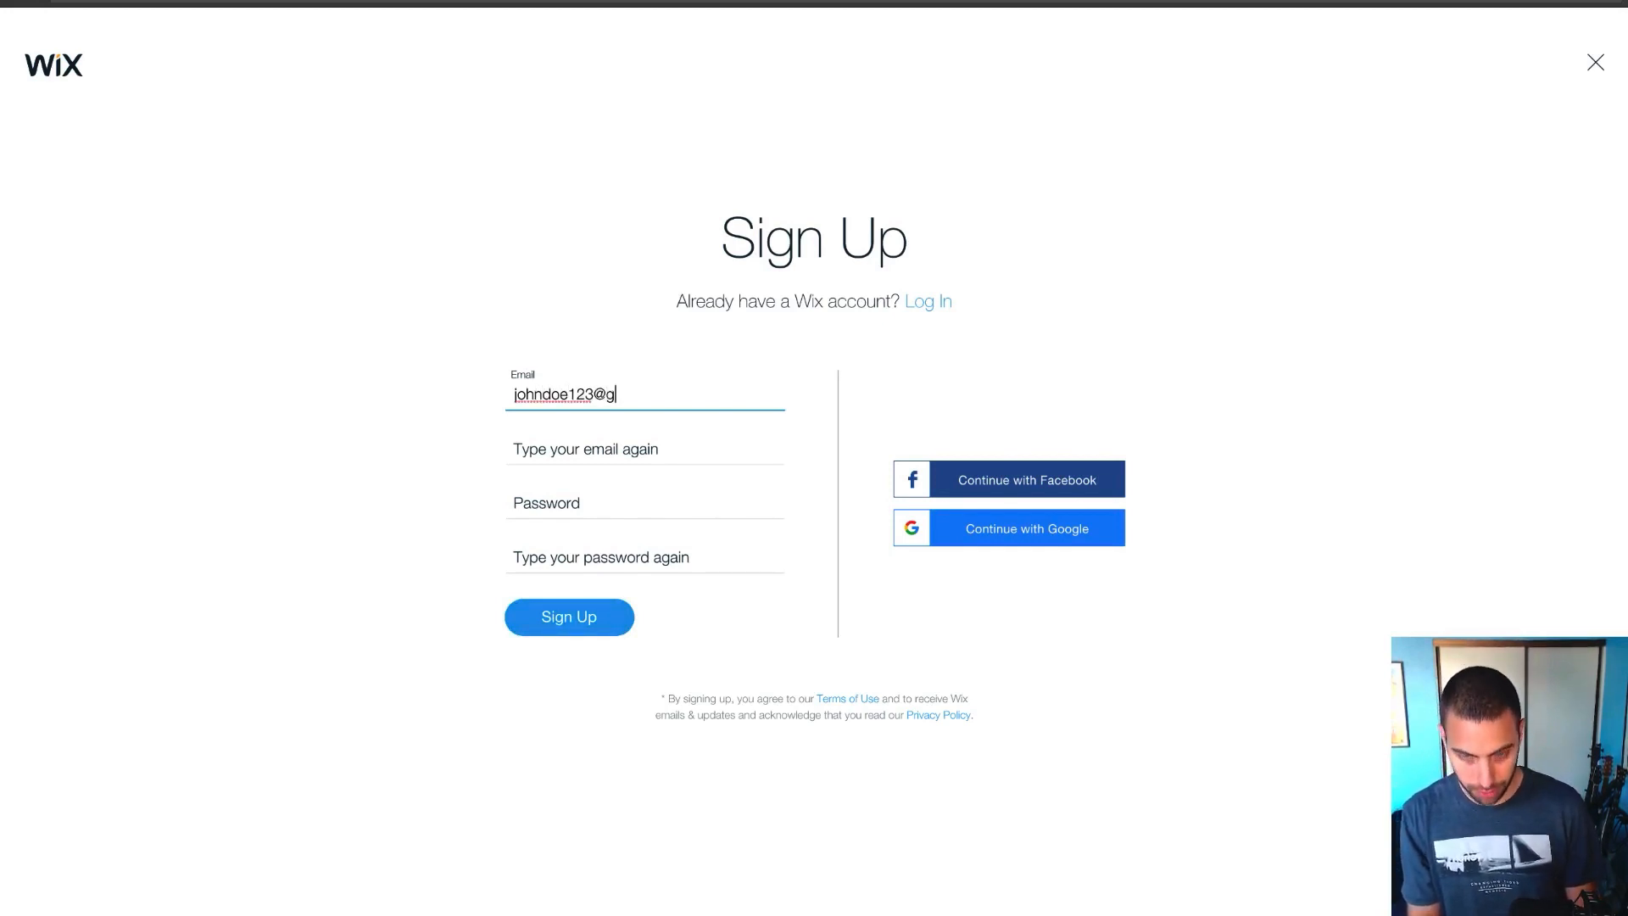
# Fill in a Gmail address, its confirmation, and the matching password twice, then submit
pyautogui.tripleClick(628, 394)
pyautogui.hotkey('ctrl', 'c')
pyautogui.click(632, 451)
pyautogui.hotkey('ctrl', 'v')
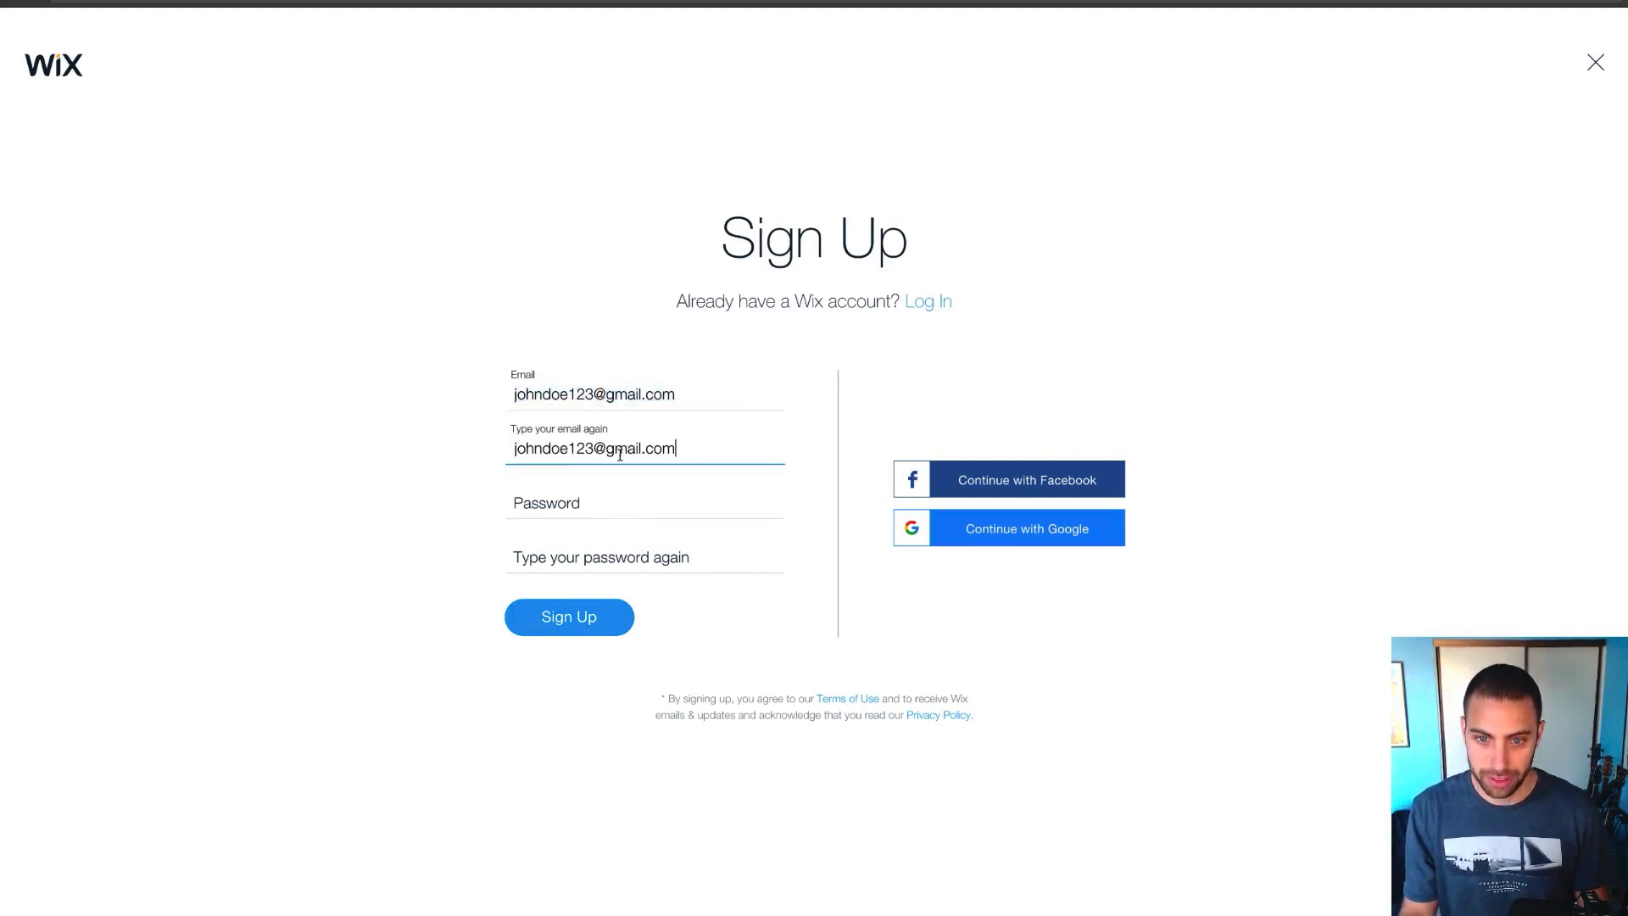
pyautogui.click(571, 500)
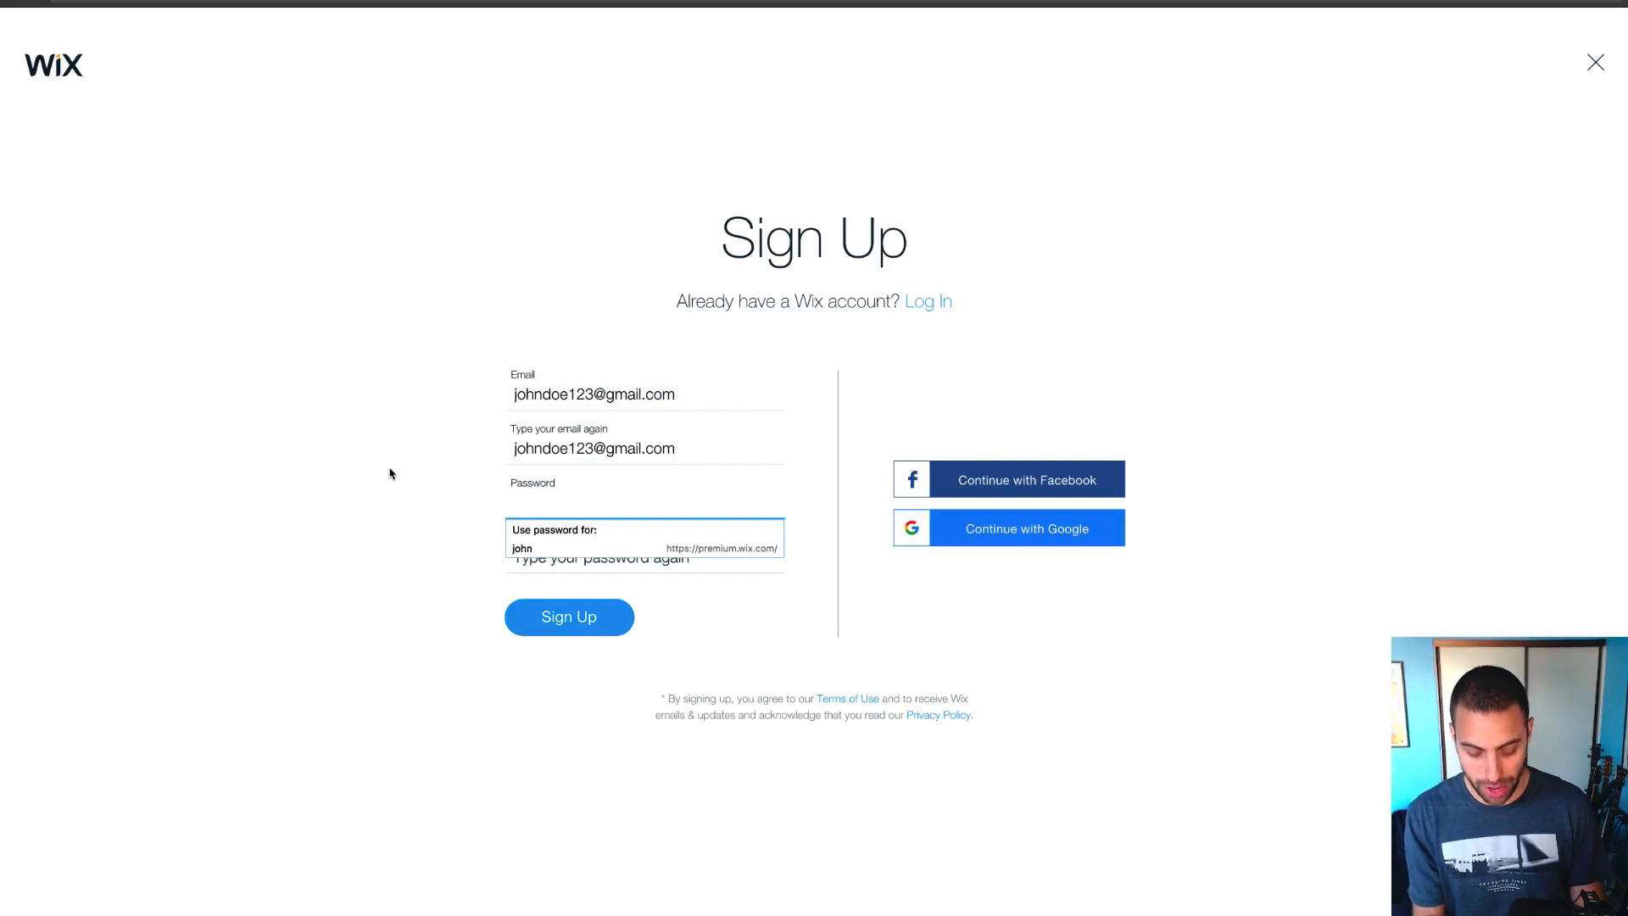
pyautogui.write('********')
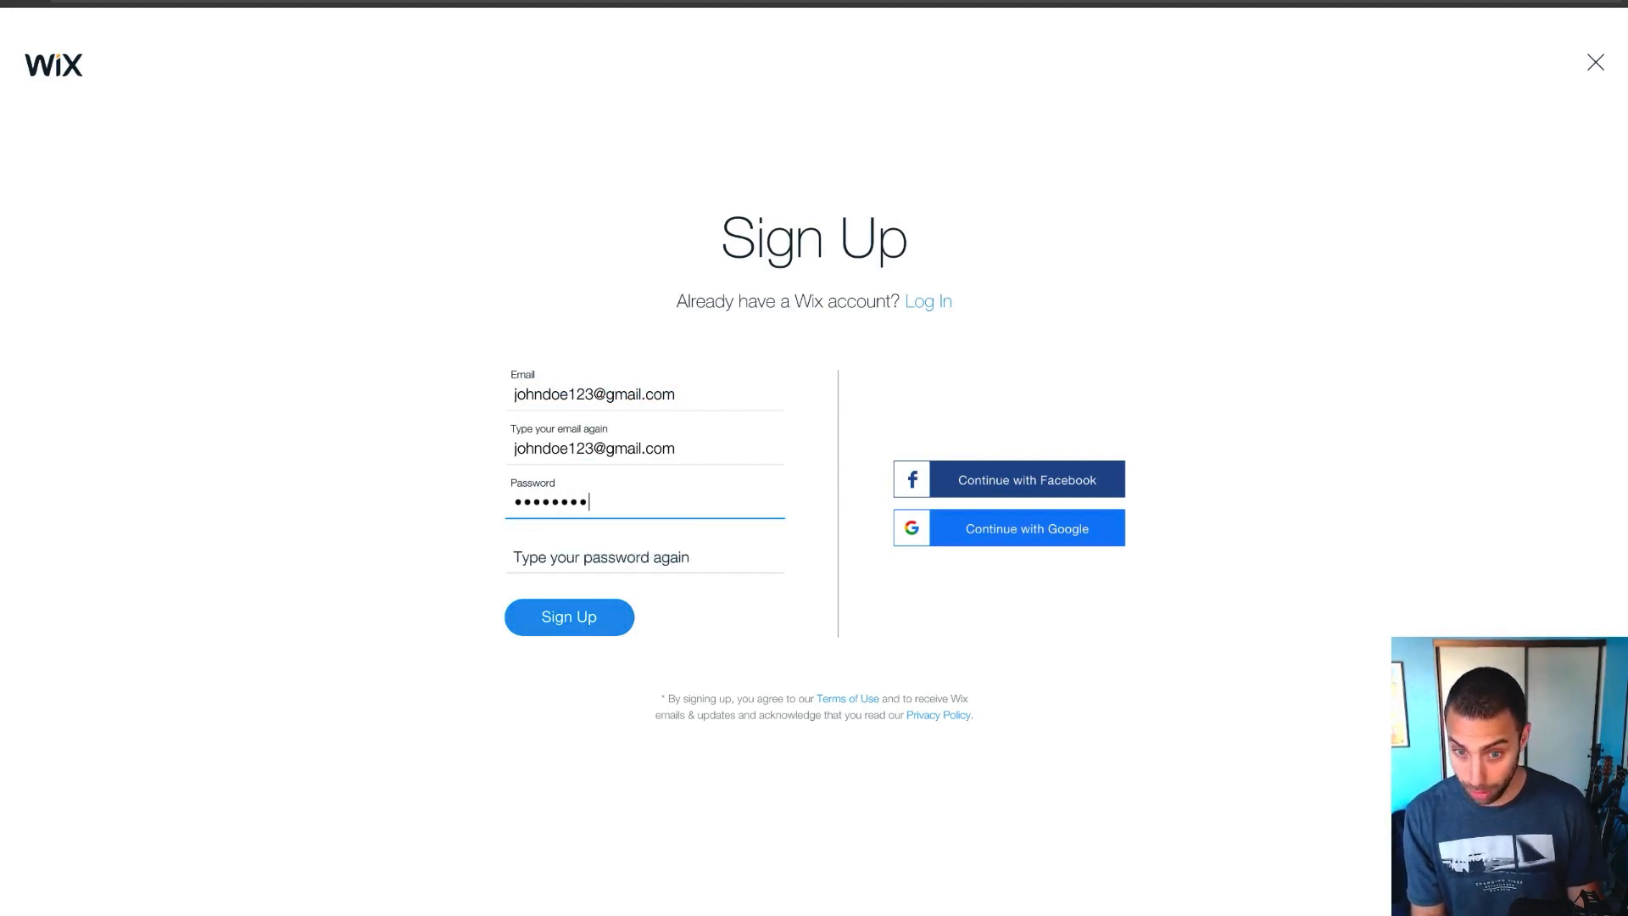
pyautogui.press('Tab')
pyautogui.write('********')
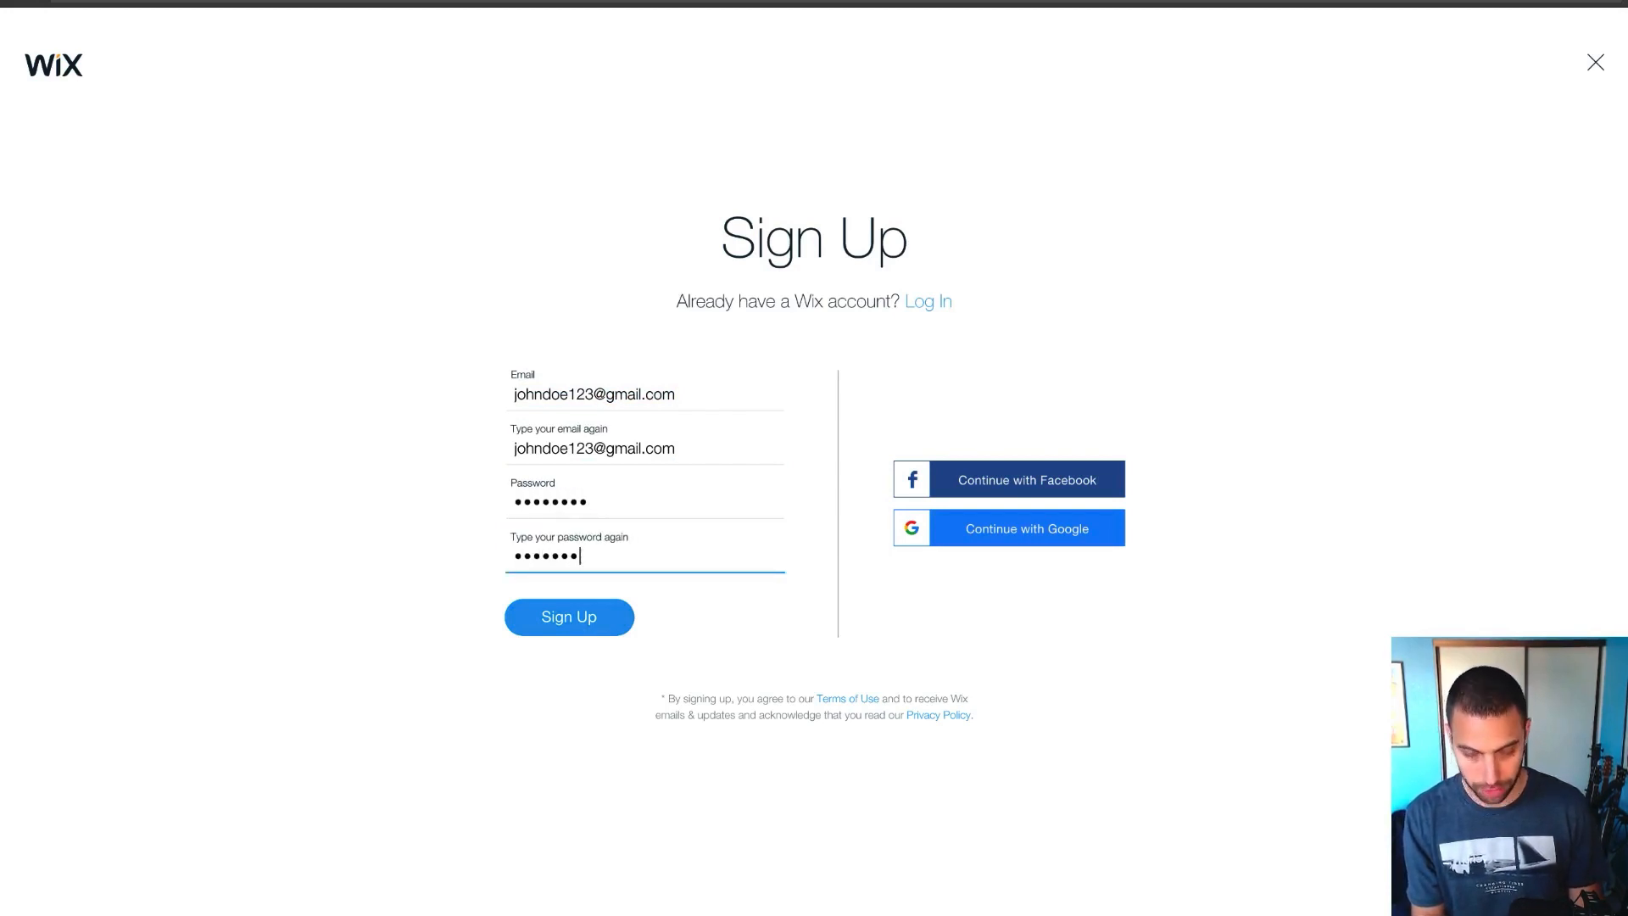
pyautogui.click(569, 619)
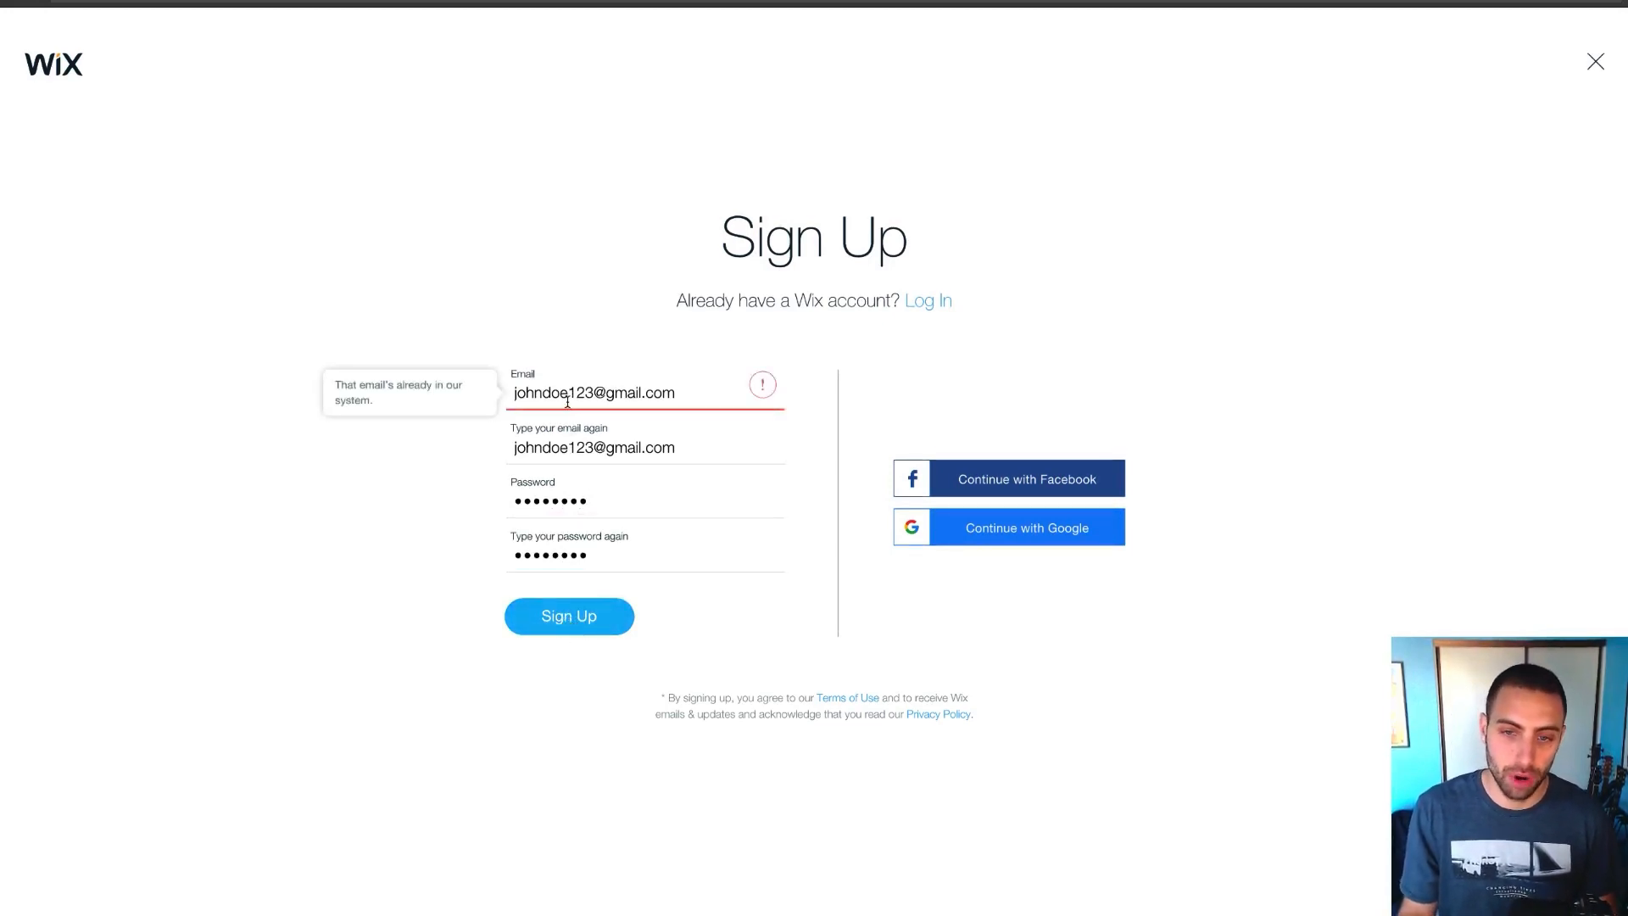
# Append digits 4, 5, then 6 to both e-mail fields until Wix accepts the sign-up
pyautogui.click(594, 392)
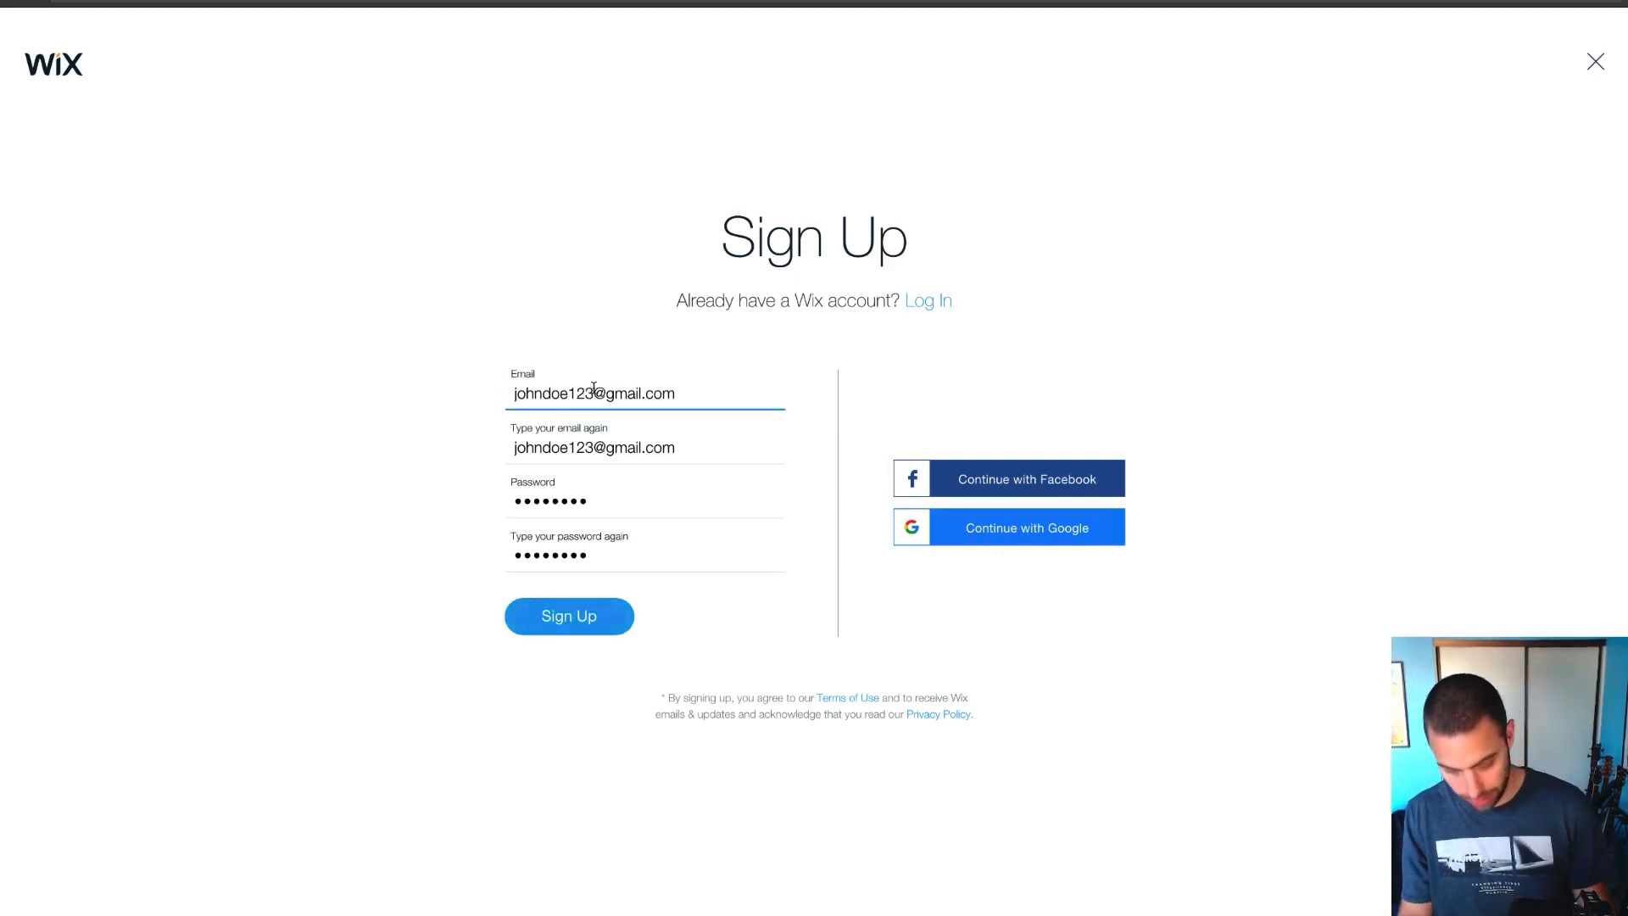
pyautogui.write('4')
pyautogui.click(593, 442)
pyautogui.write('4')
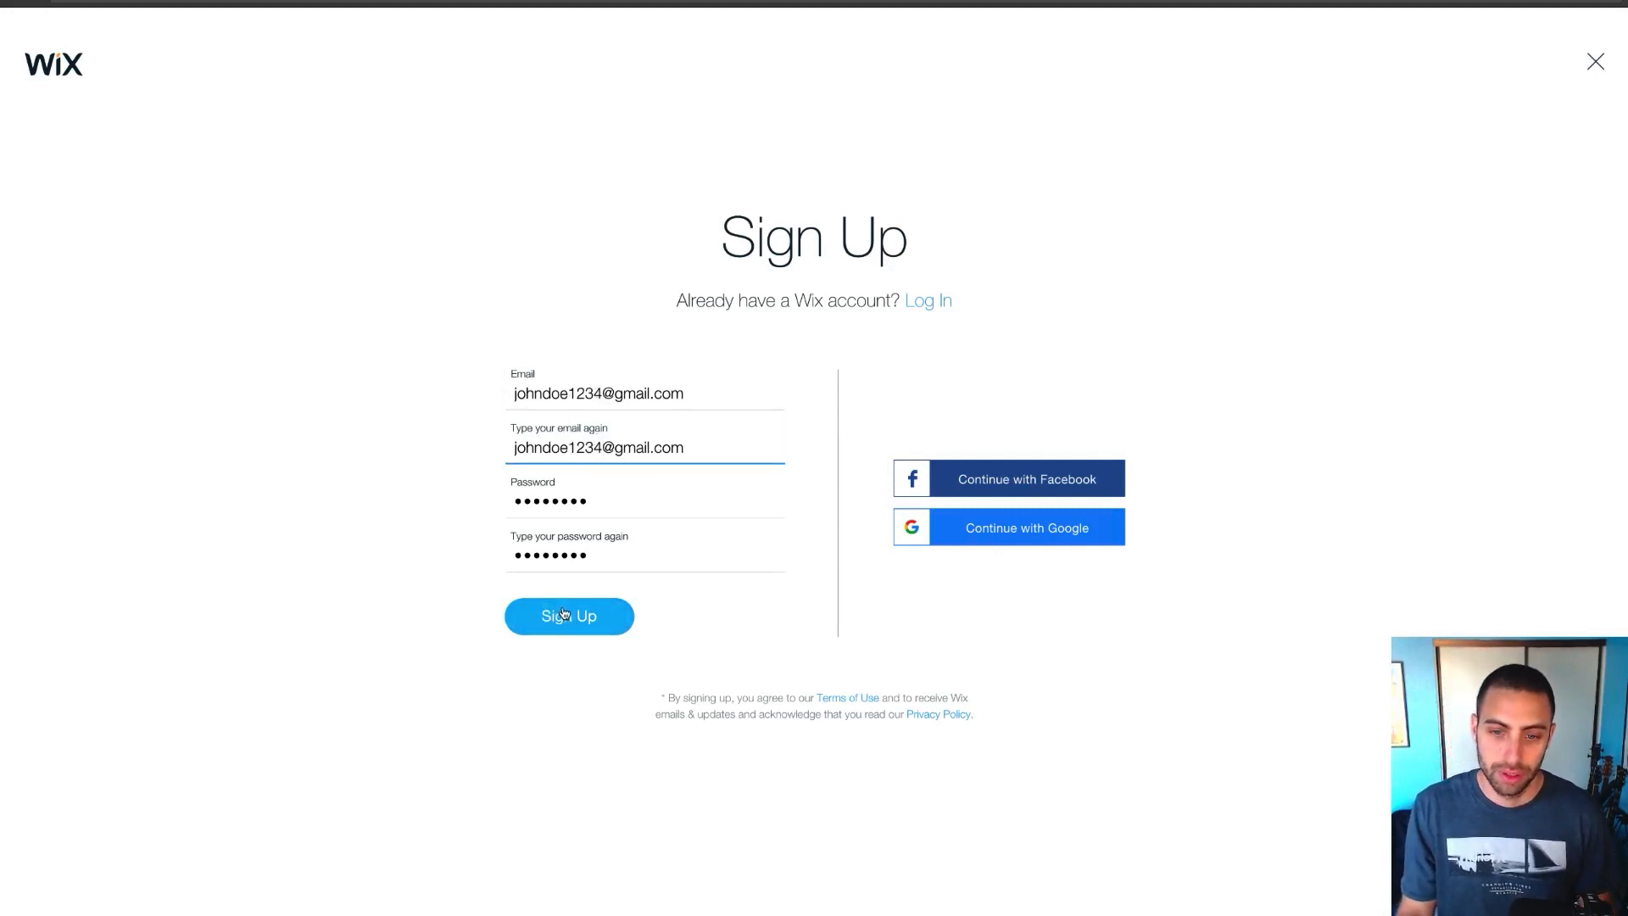
pyautogui.click(565, 614)
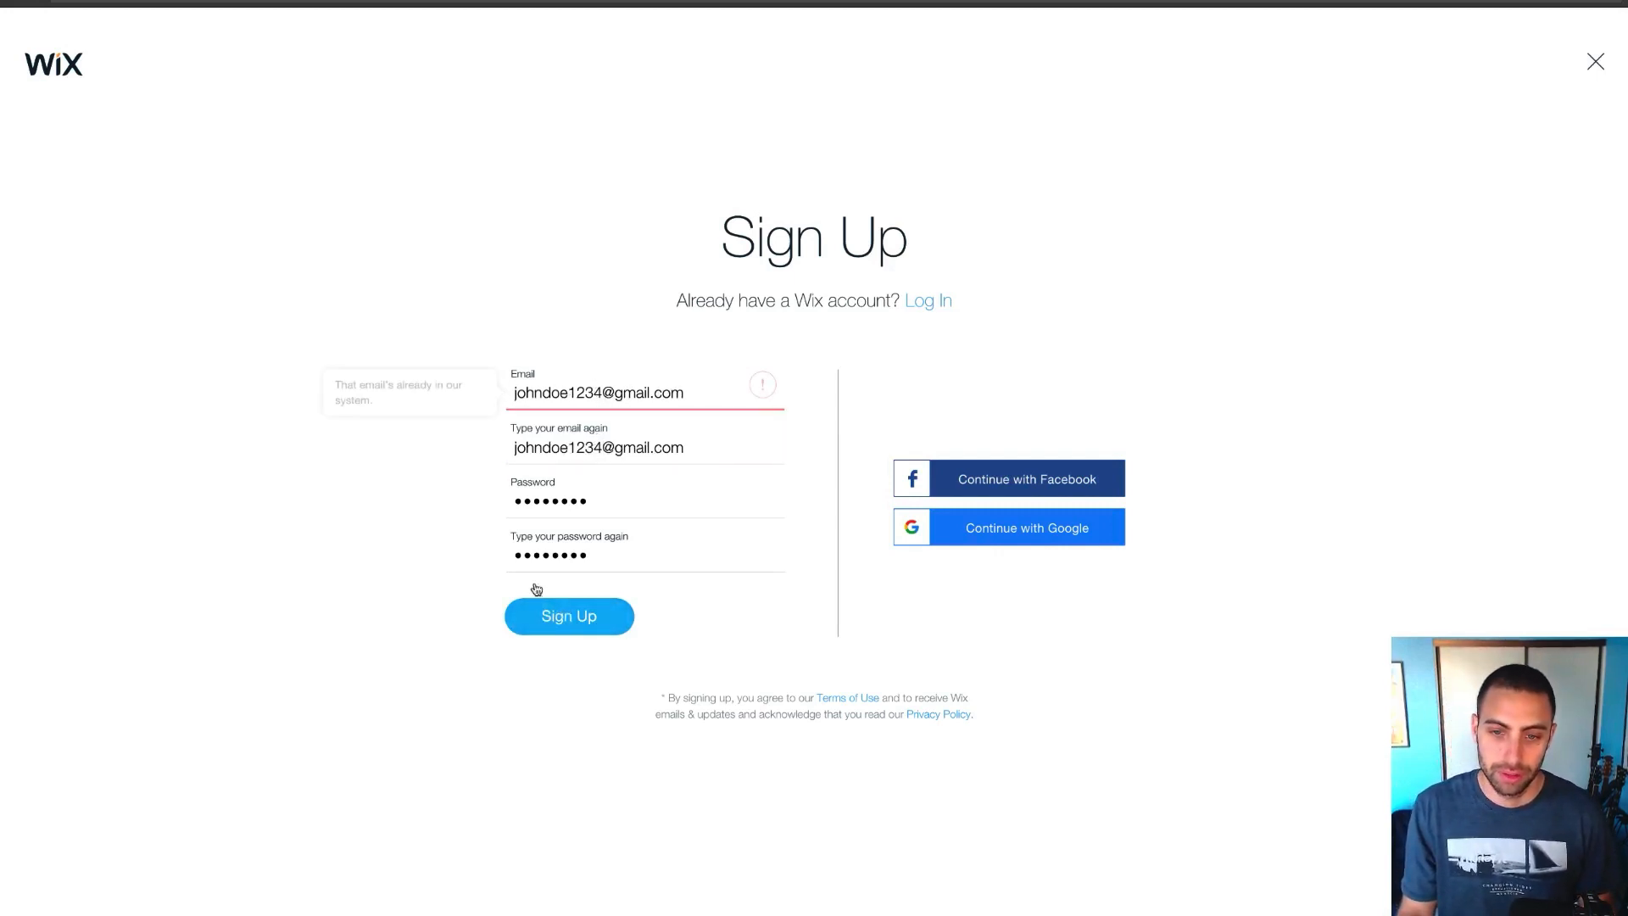
pyautogui.click(607, 391)
pyautogui.write('5')
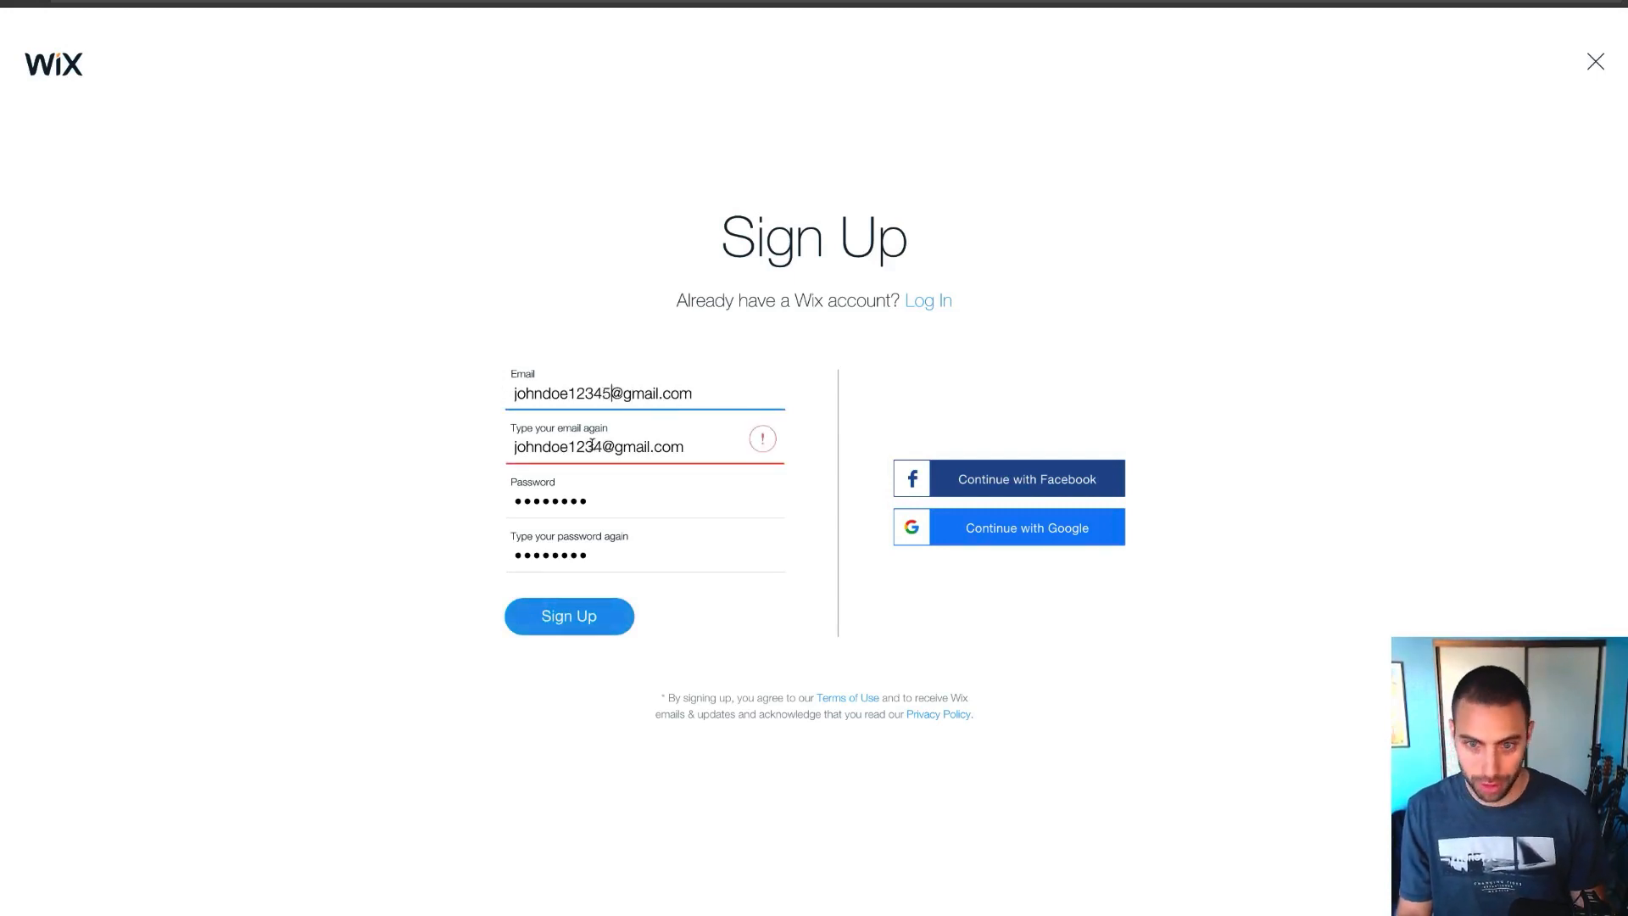
pyautogui.click(603, 444)
pyautogui.write('5')
pyautogui.click(566, 618)
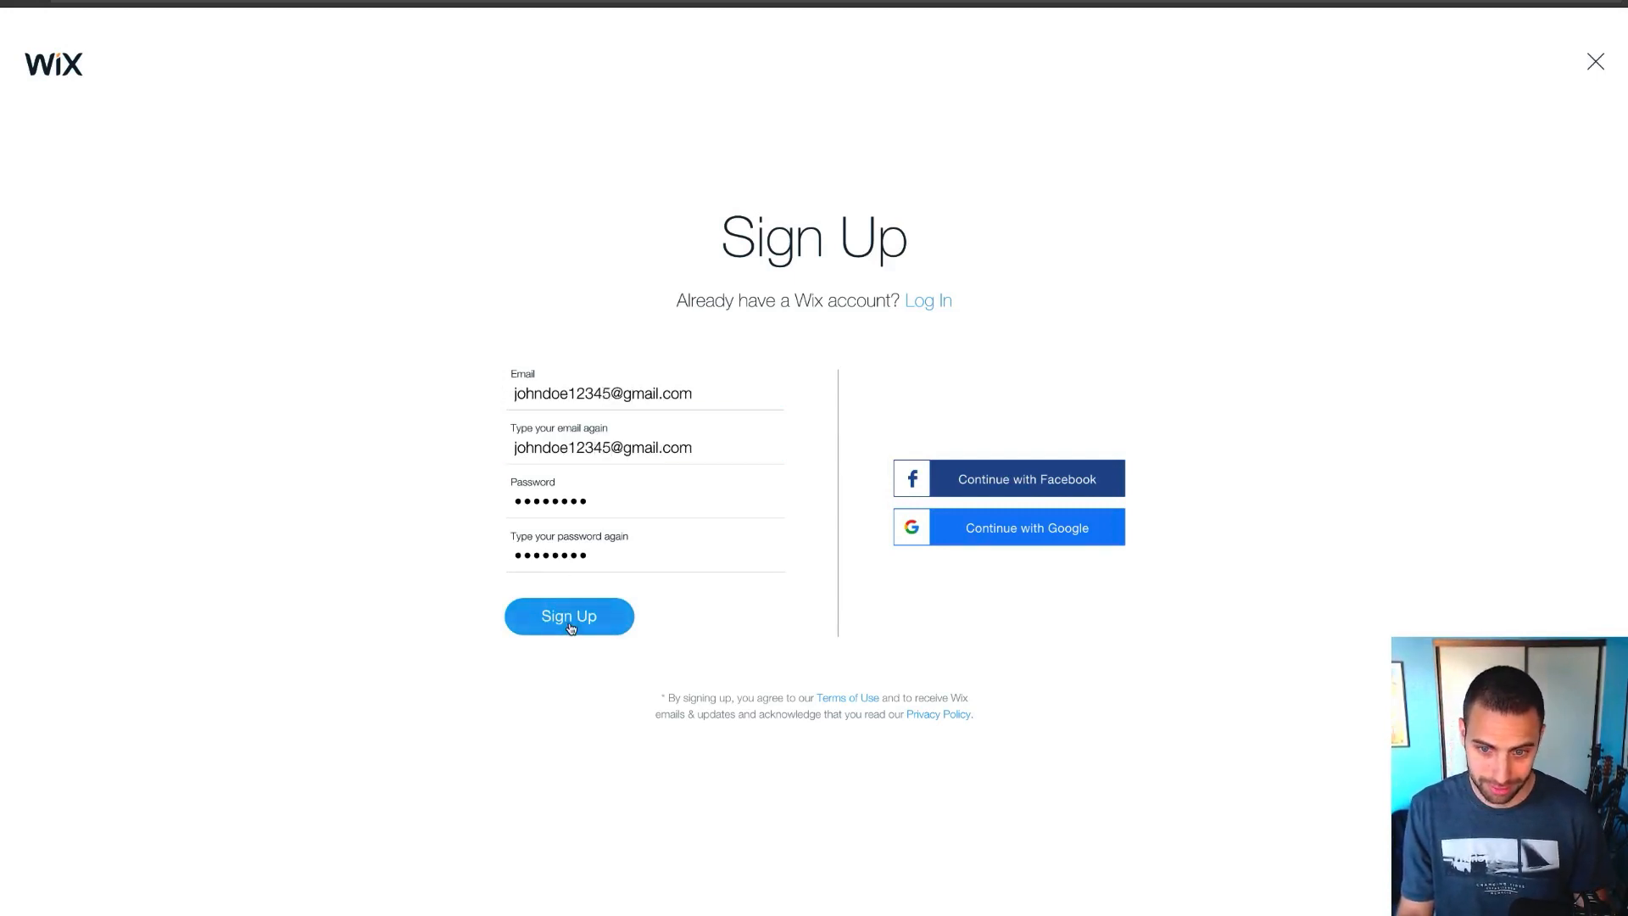
pyautogui.click(606, 395)
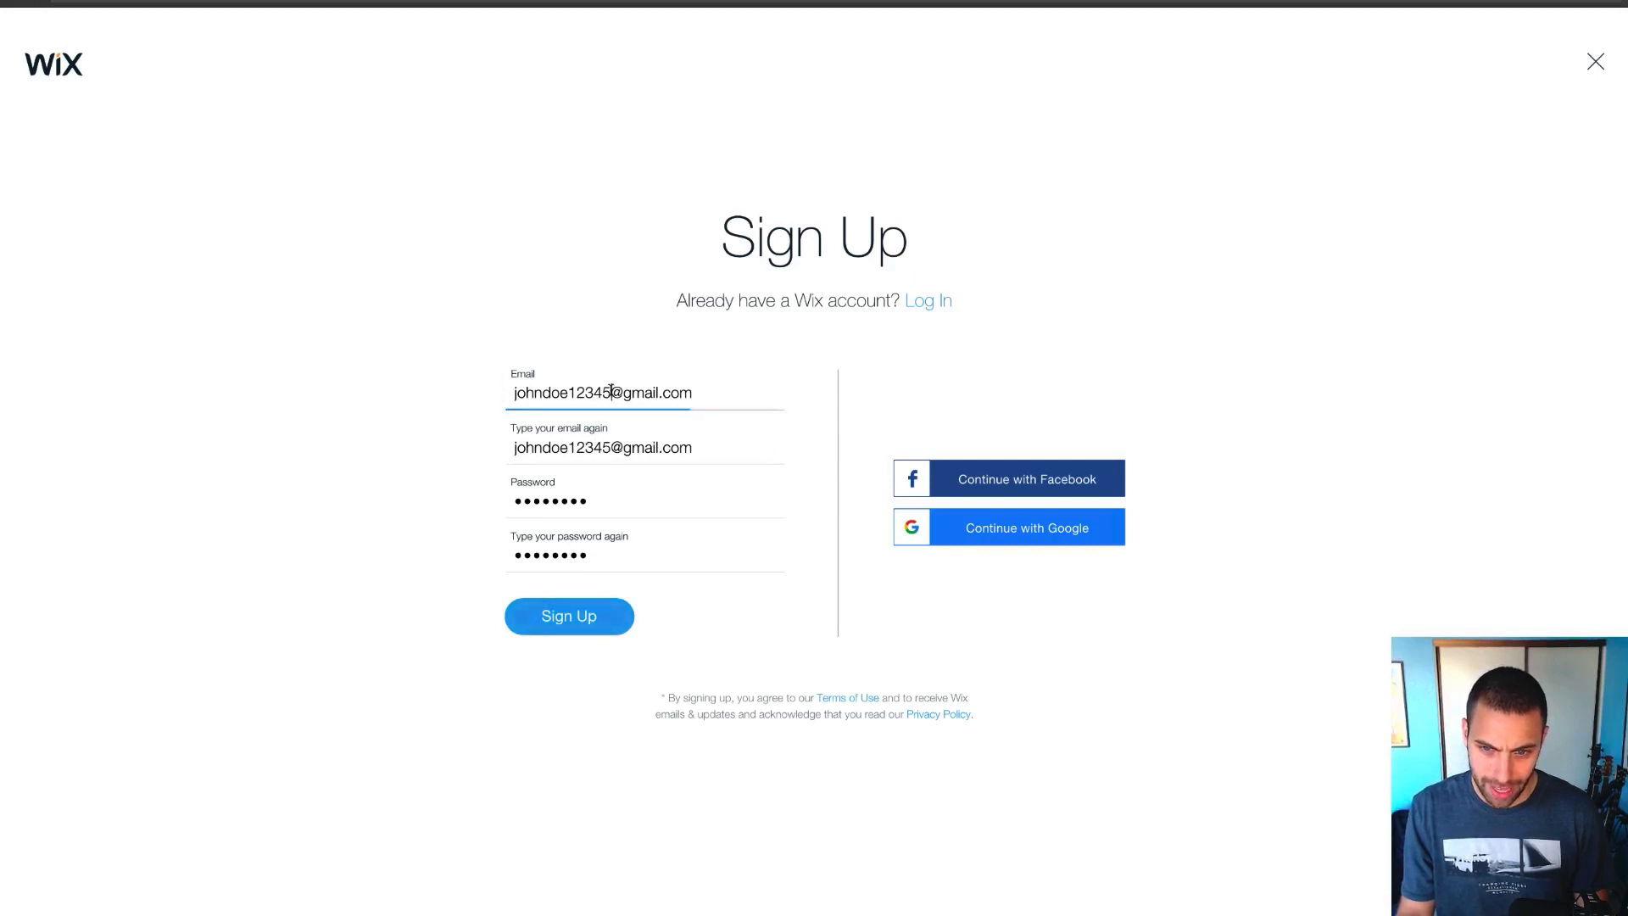
pyautogui.write('6')
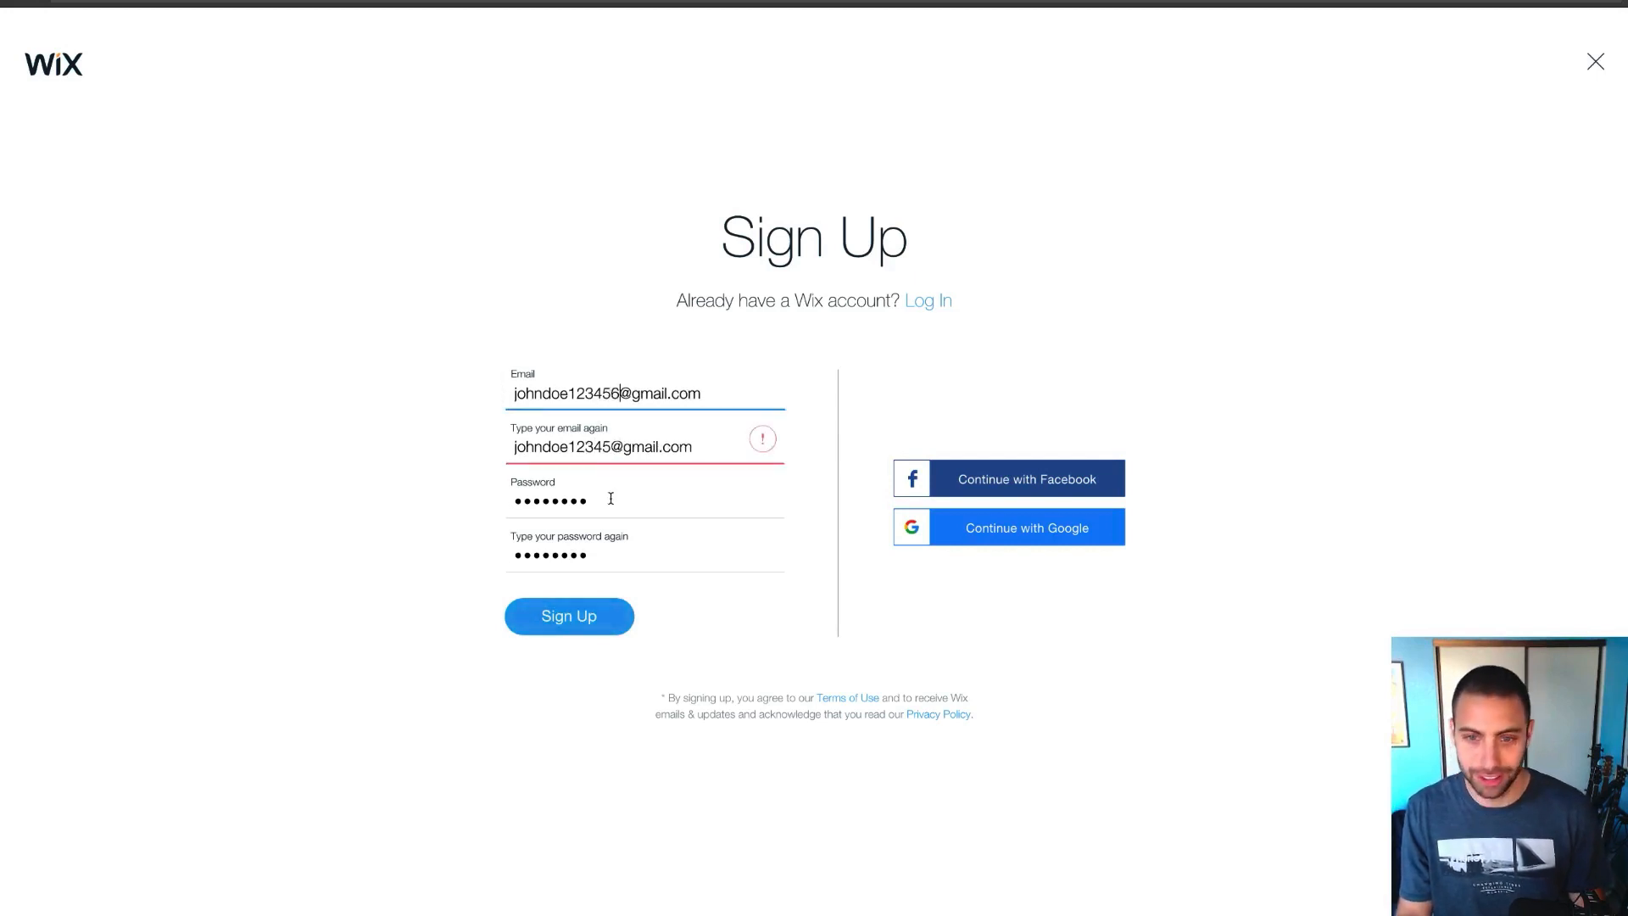
pyautogui.click(613, 447)
pyautogui.write('6')
pyautogui.click(587, 622)
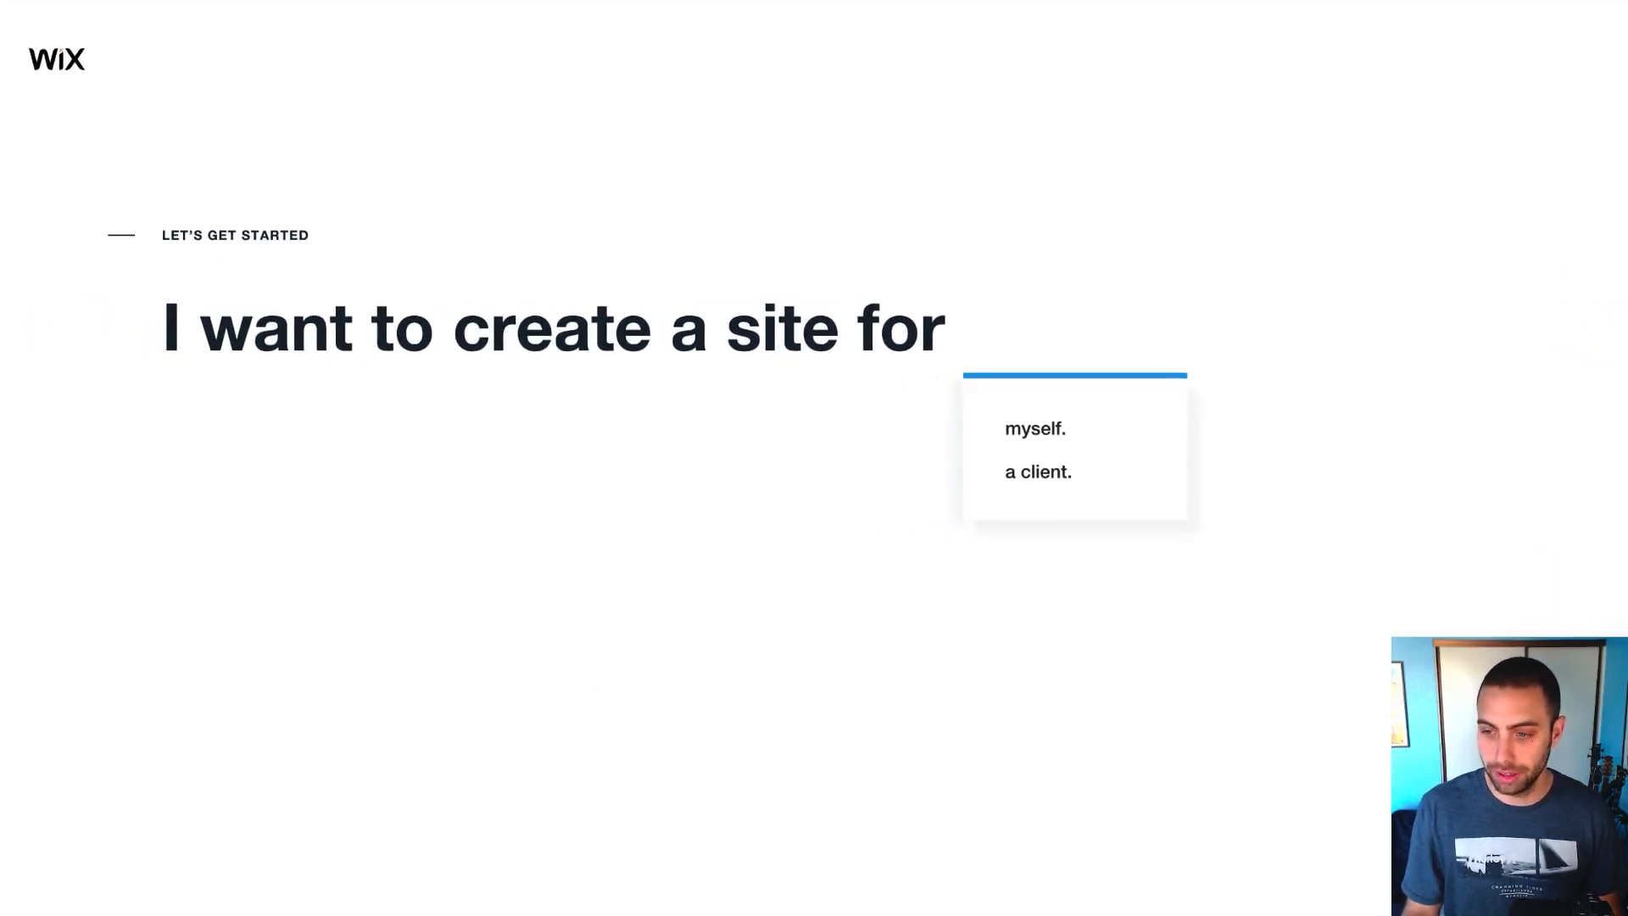
# Mark the site as for 'myself.' and choose Wix ADI to build it
pyautogui.click(1527, 848)
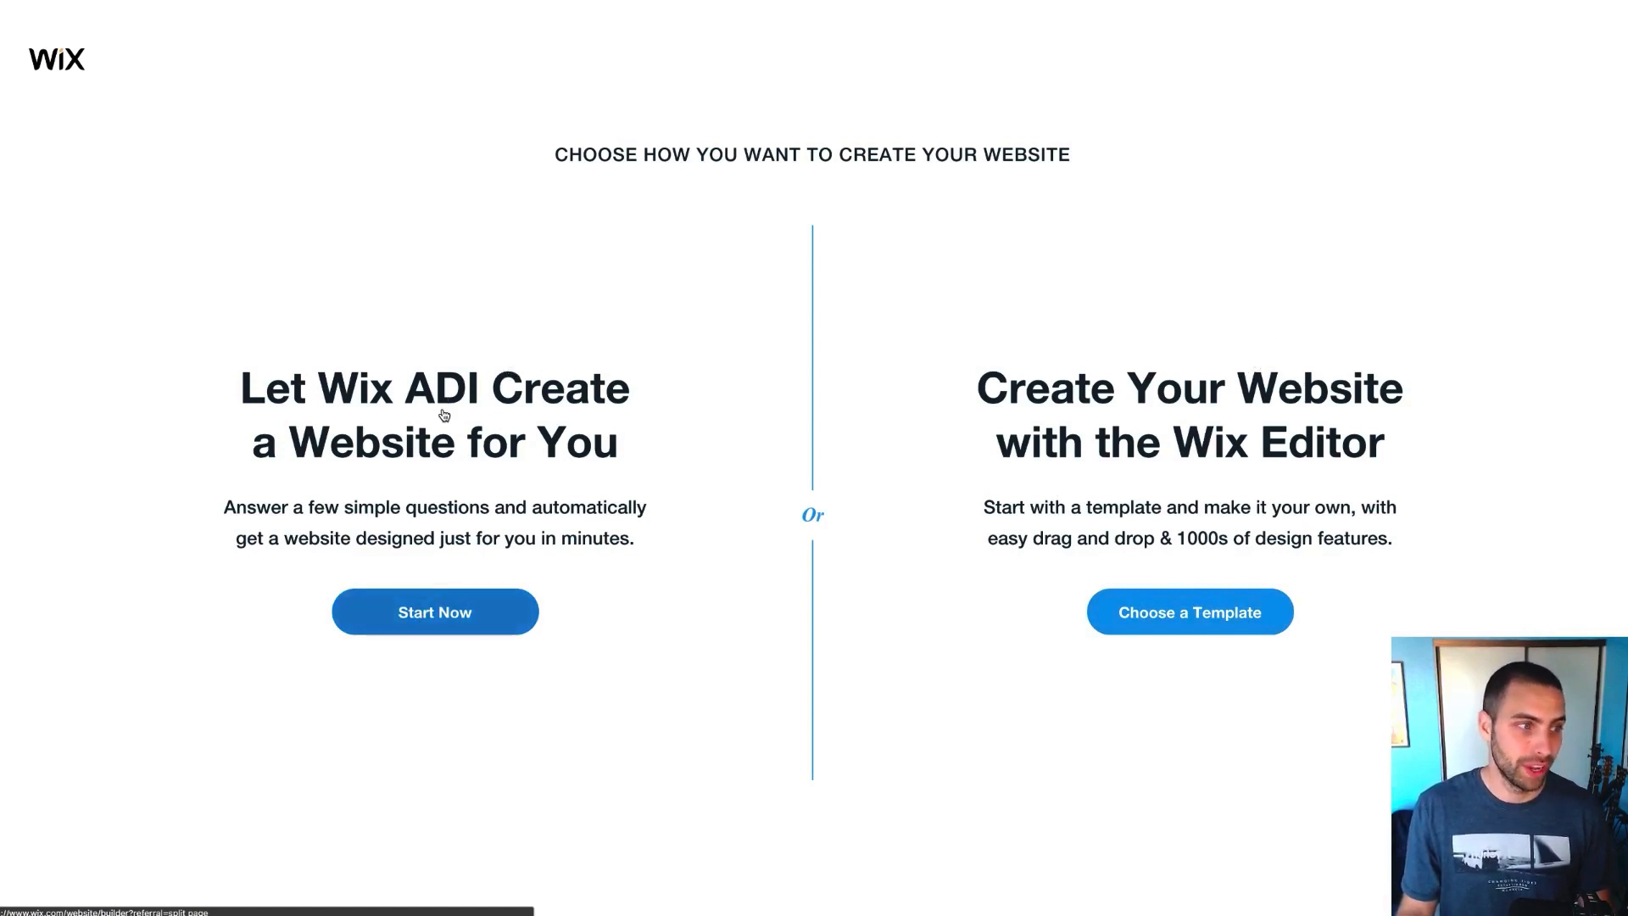
pyautogui.click(439, 610)
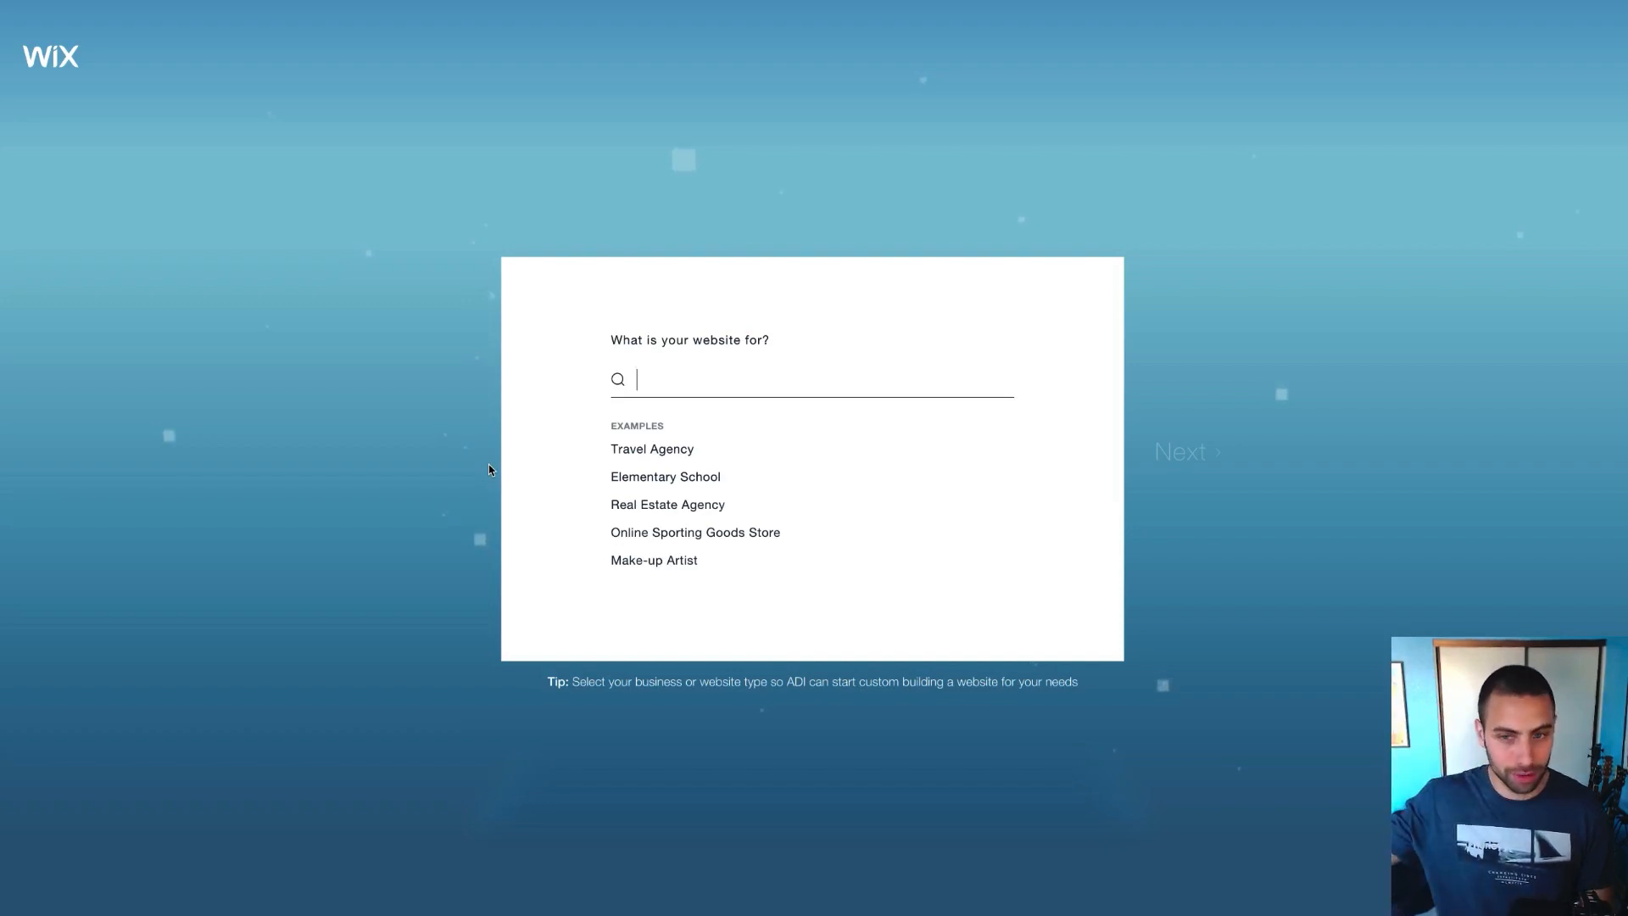
# Pick Music Producer as the site type and continue with no optional features ticked
pyautogui.write('music')
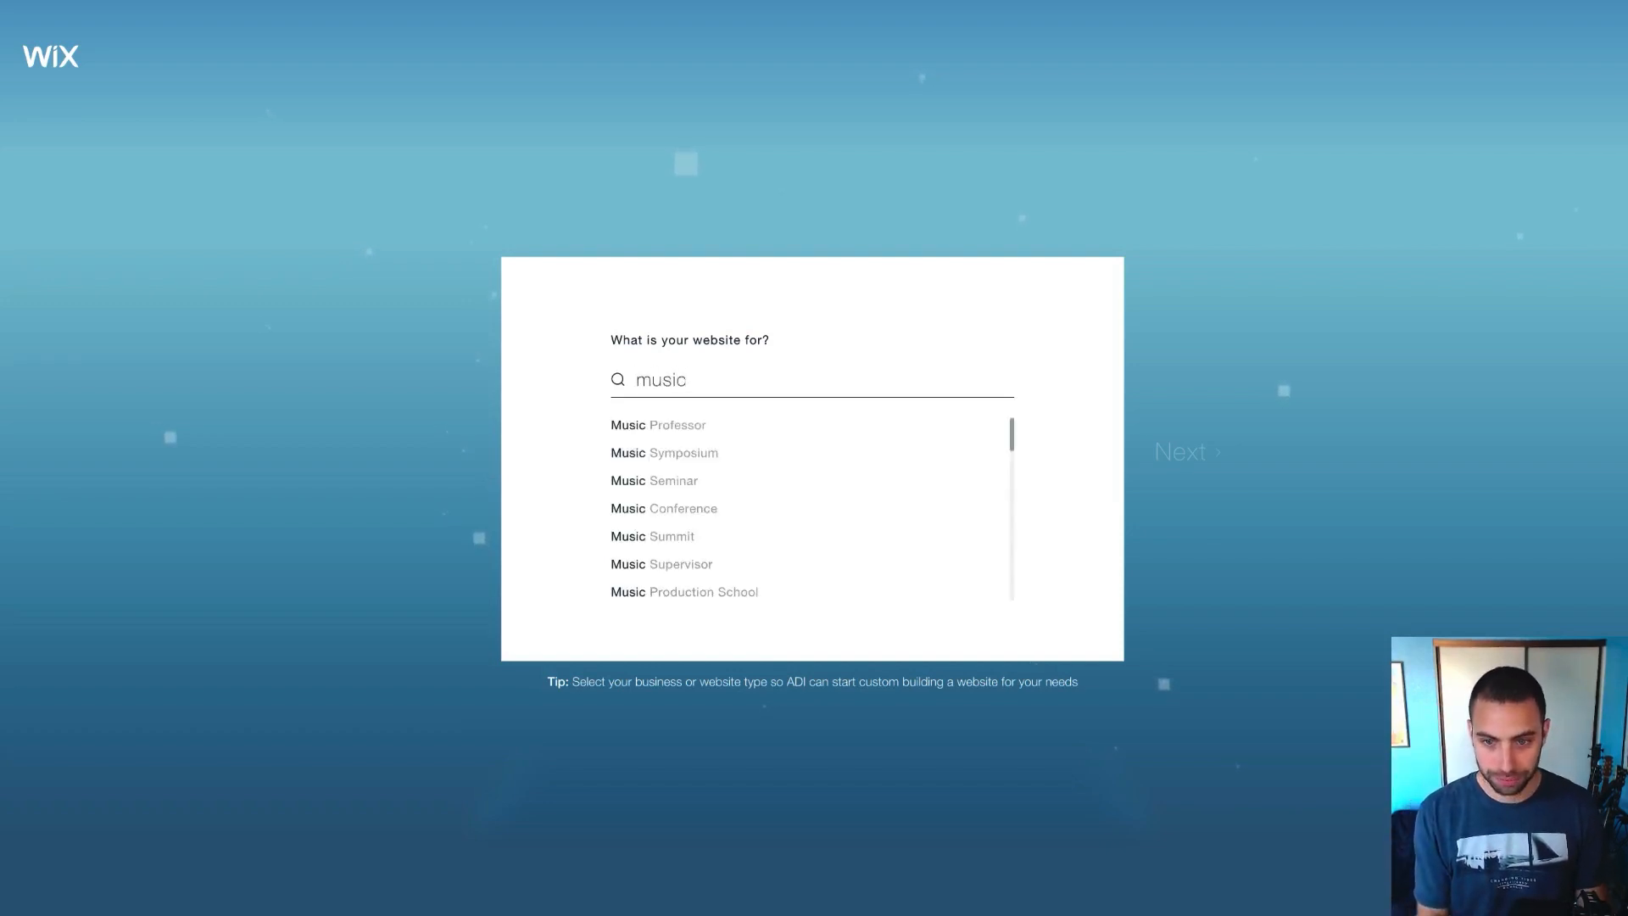
pyautogui.write(' produc')
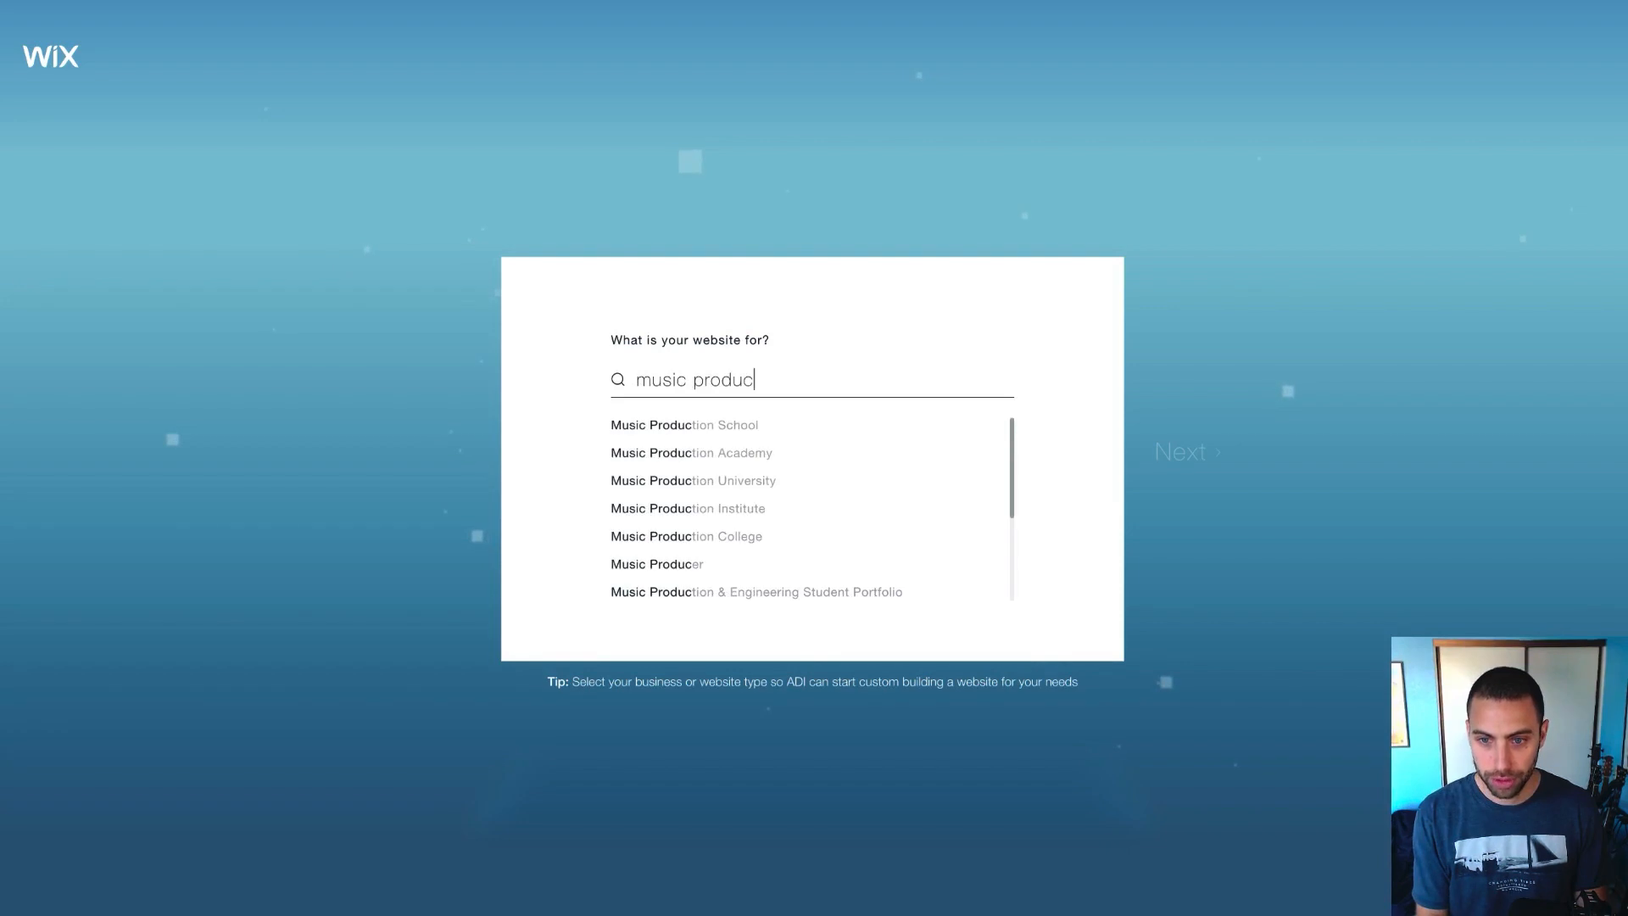
pyautogui.write('er')
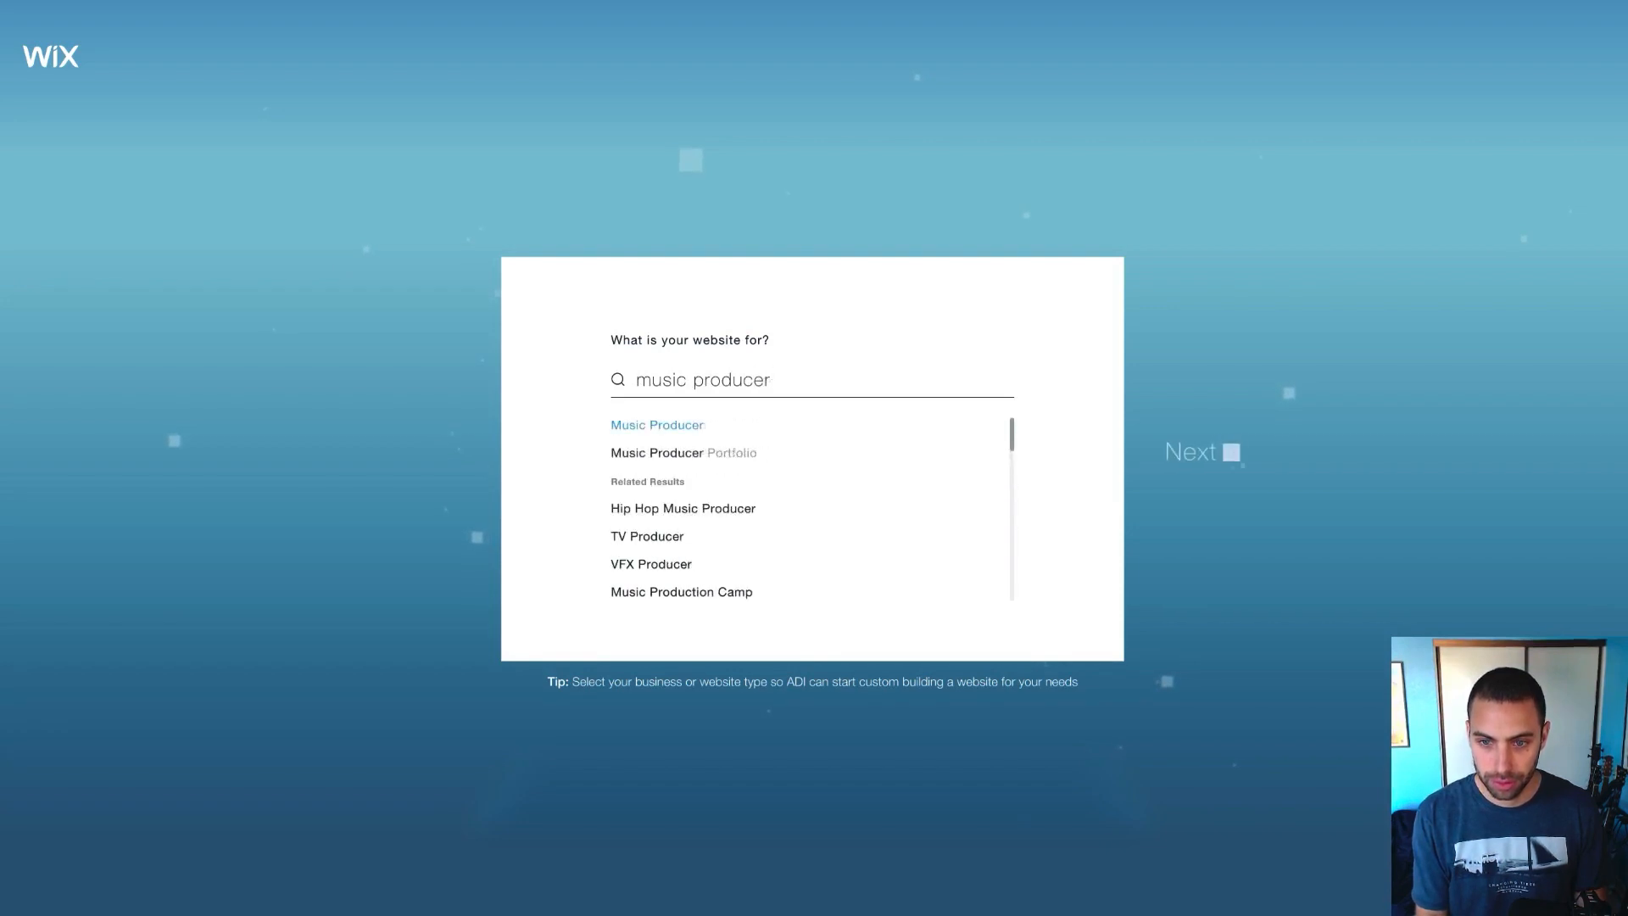
pyautogui.click(656, 426)
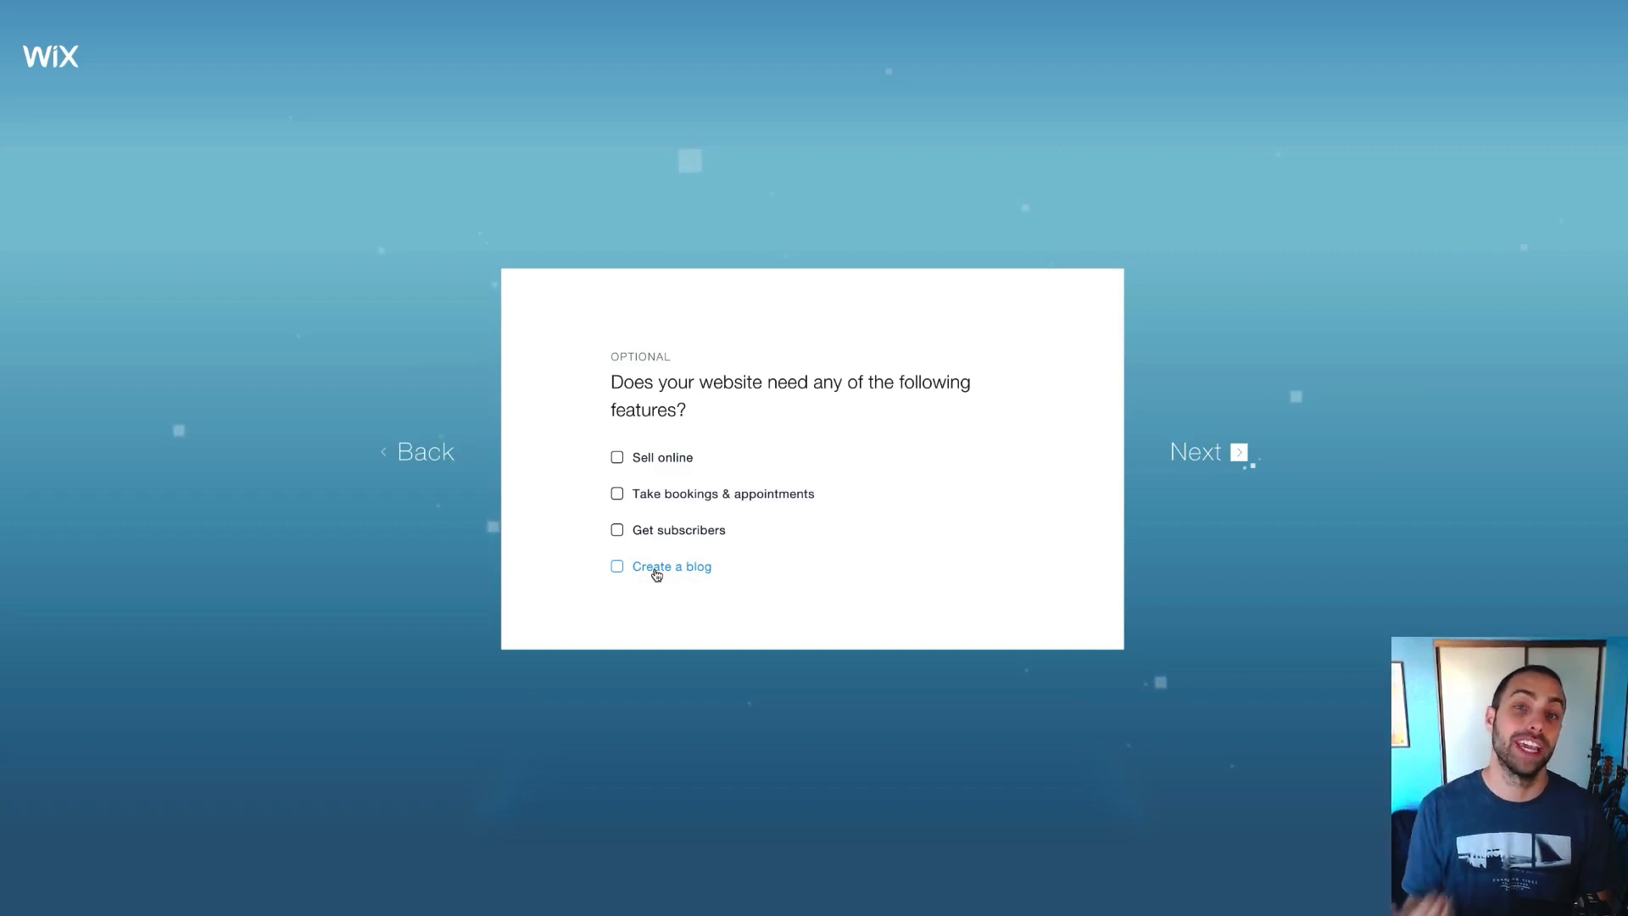
pyautogui.click(1188, 459)
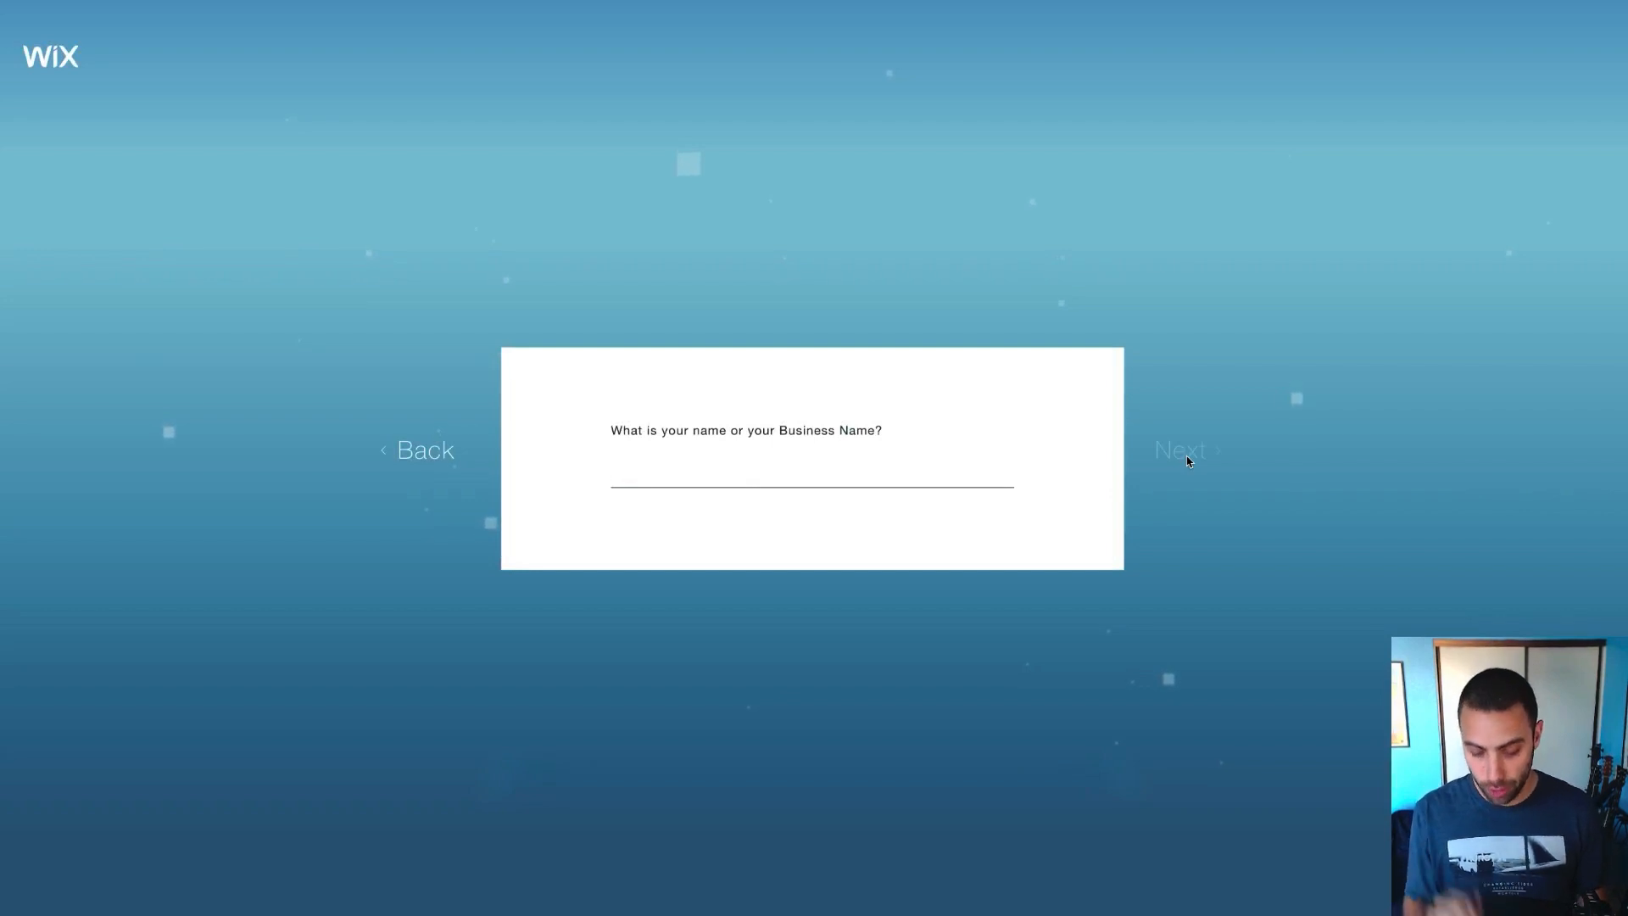
# Enter 'John Doe Music' as the business name and continue
pyautogui.write('Joe')
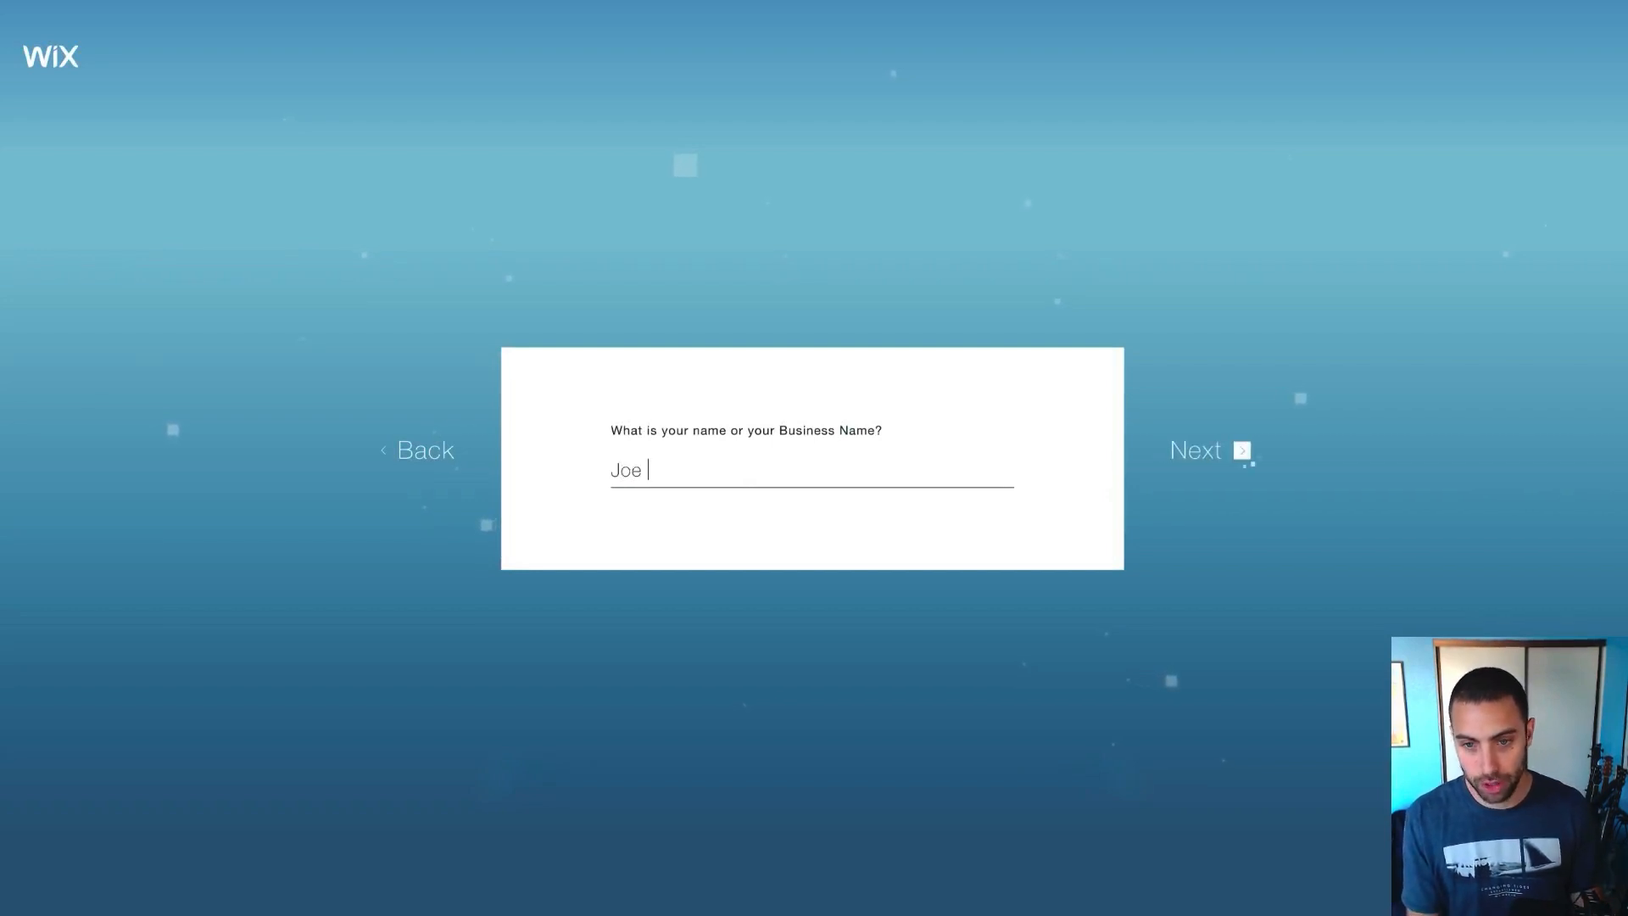
pyautogui.press('BackSpace')
pyautogui.press('BackSpace')
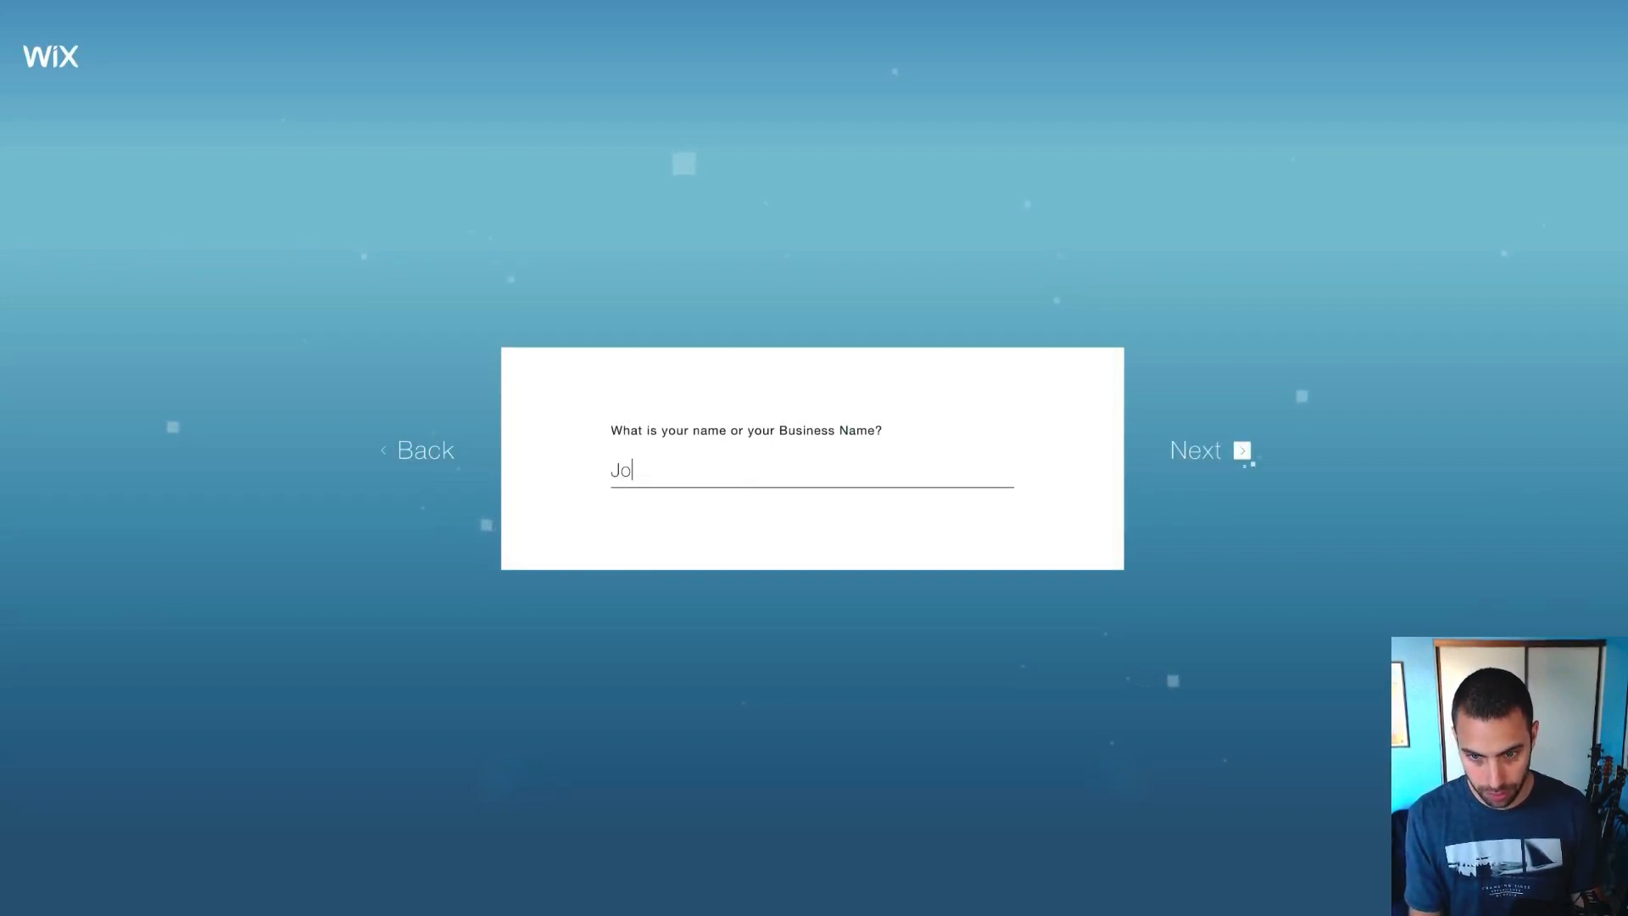
pyautogui.write('hn Doe ')
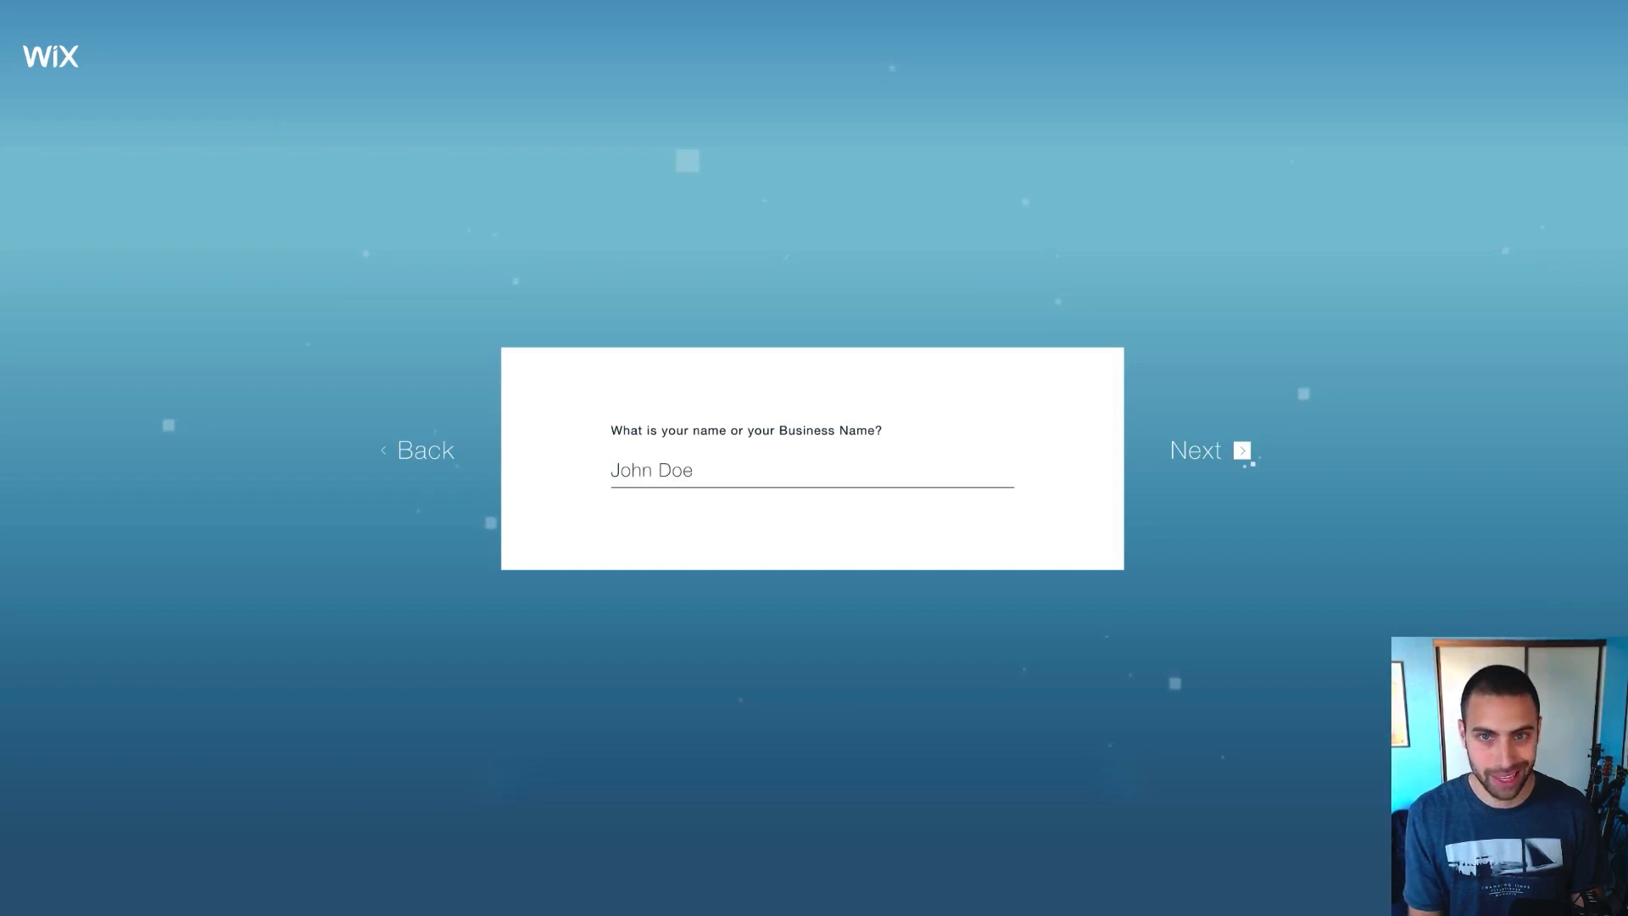
pyautogui.write('Music')
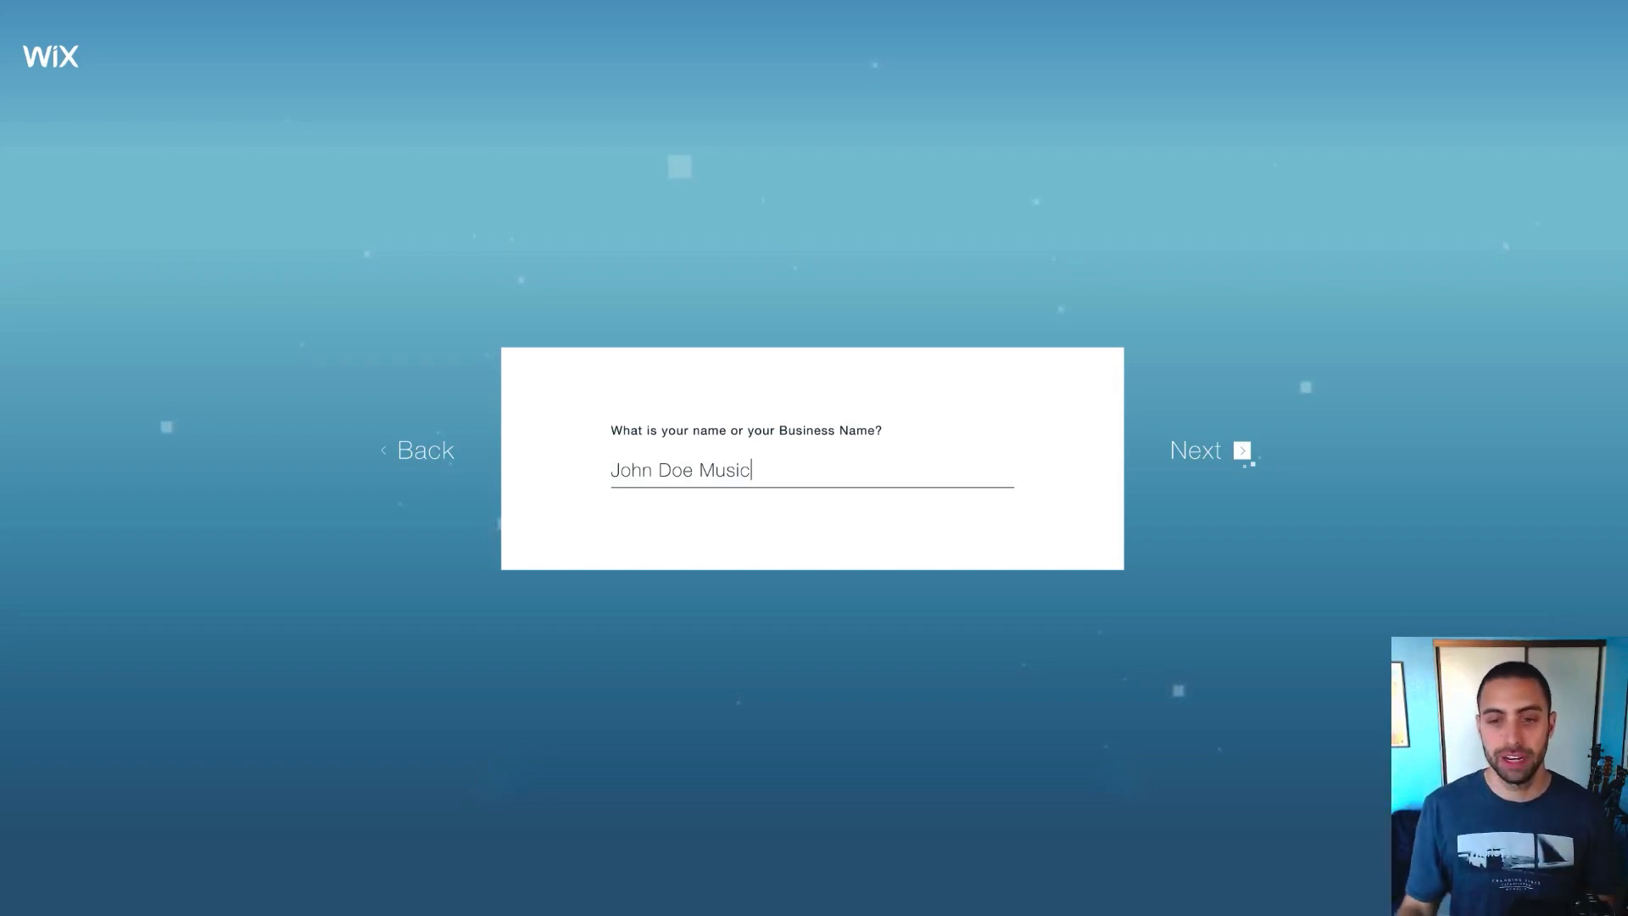
pyautogui.click(1183, 458)
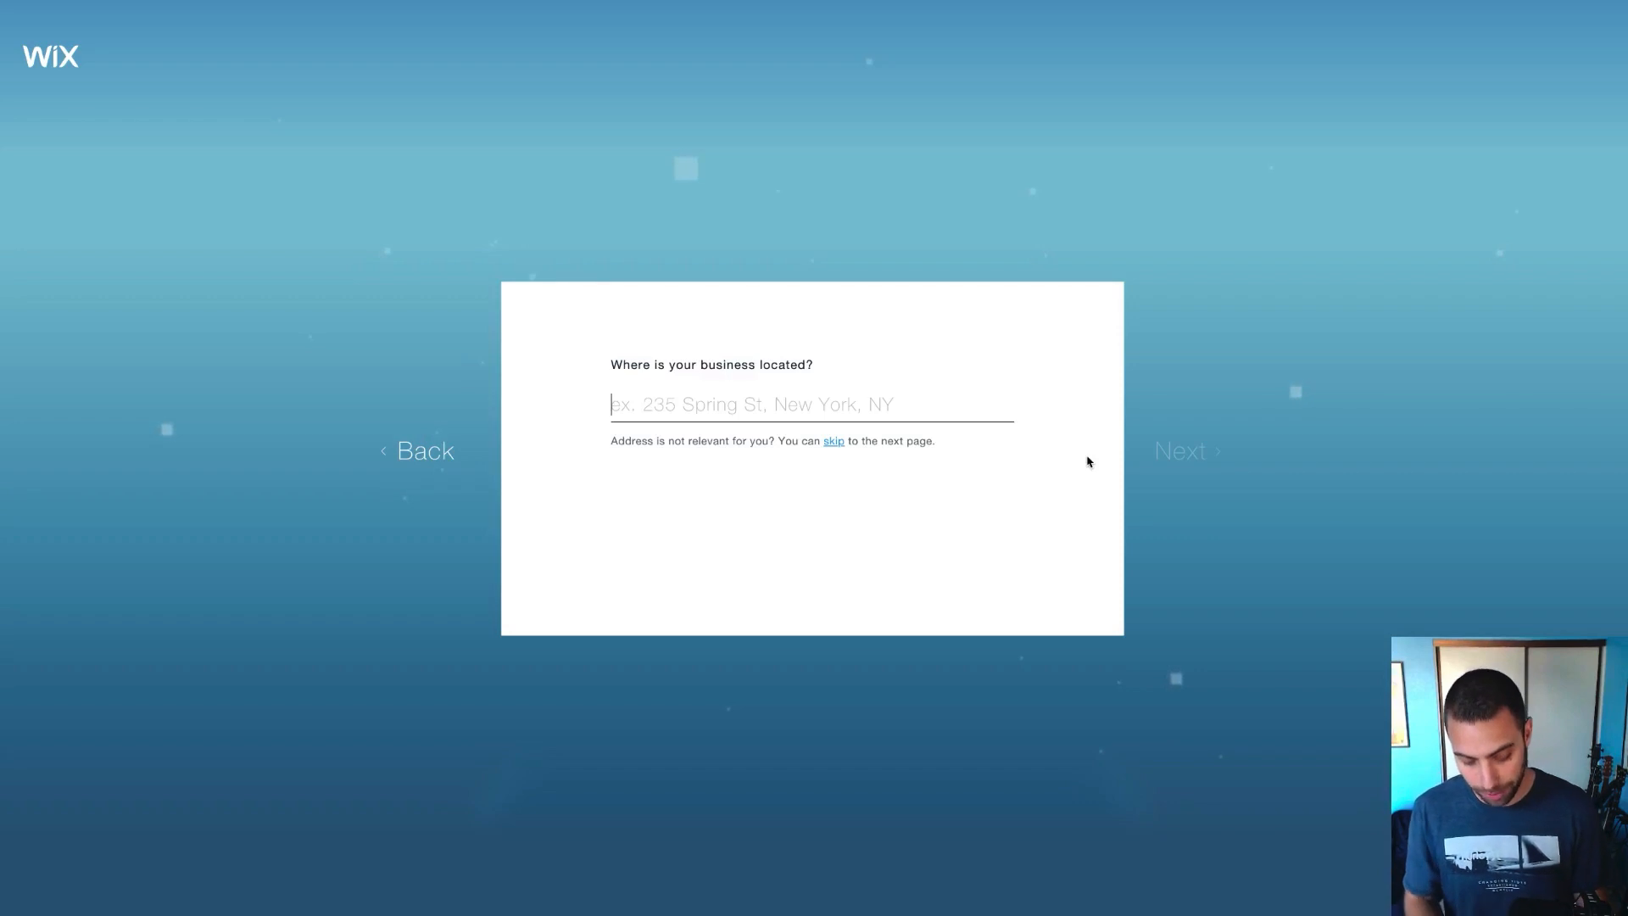
# Choose San Bernardino as the location, then skip ADI's business search to edit details manually
pyautogui.write('San')
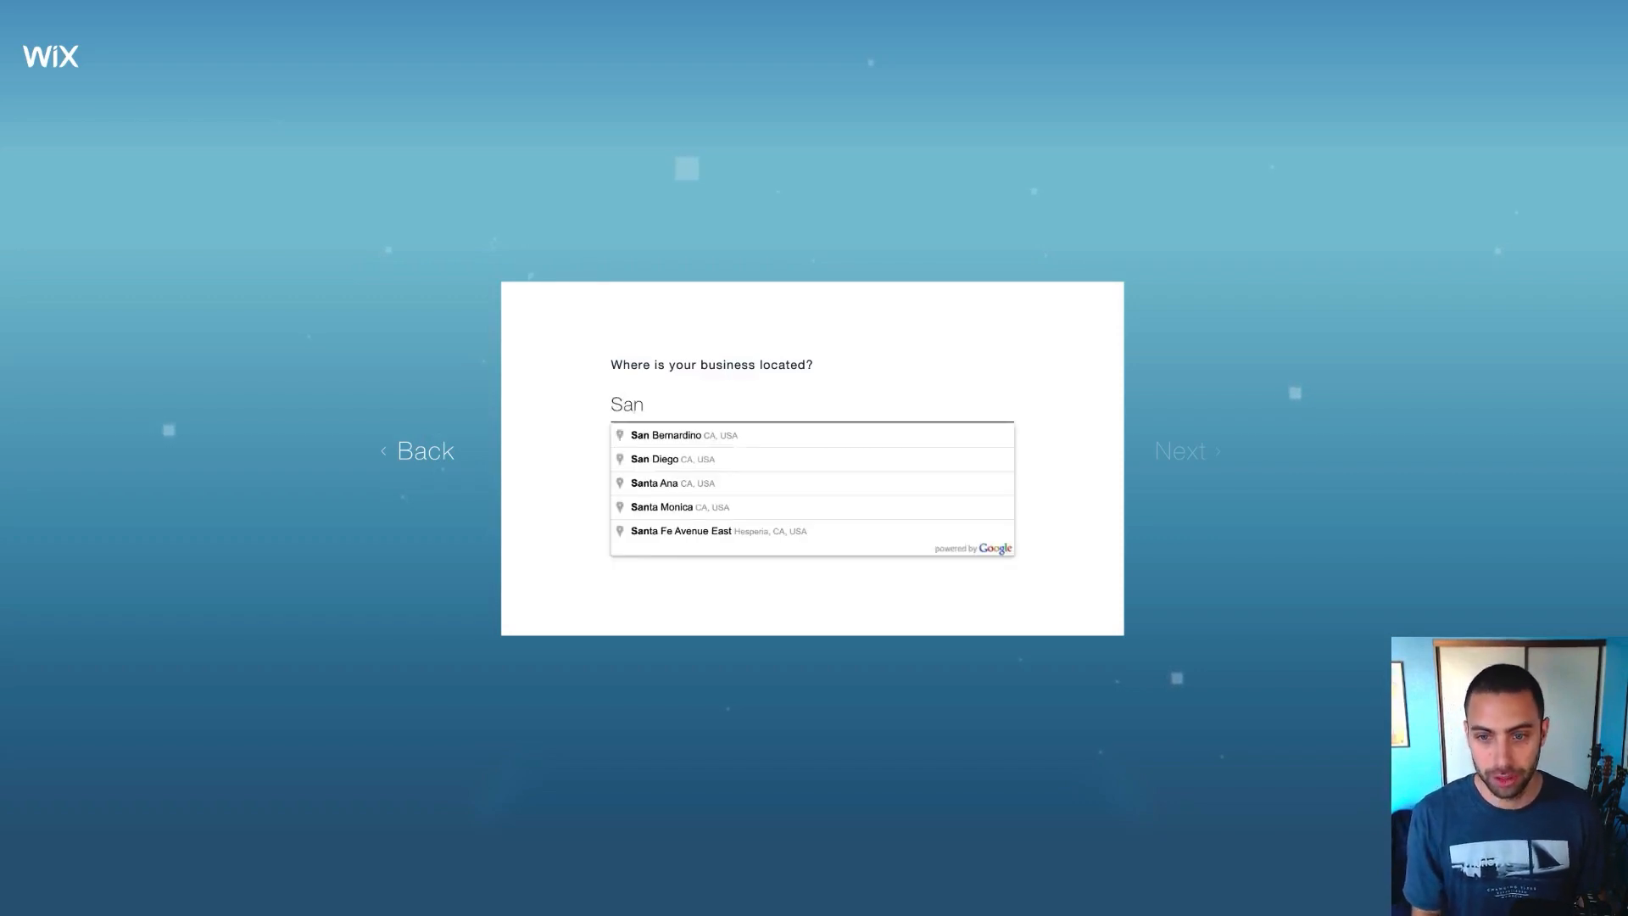
pyautogui.click(675, 437)
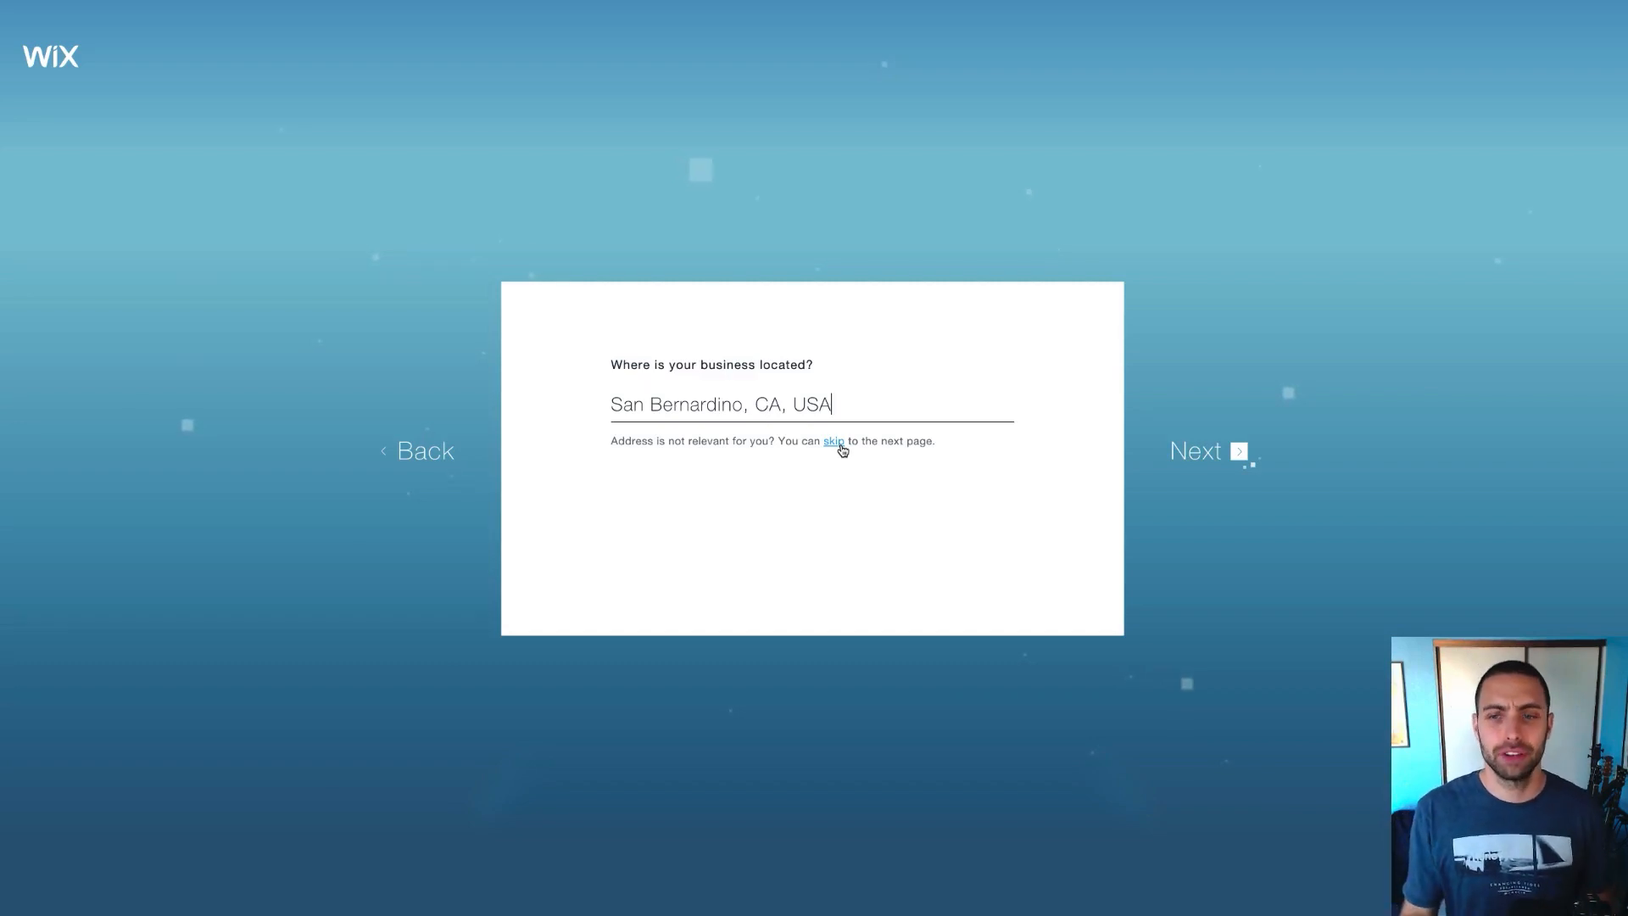
pyautogui.click(1210, 451)
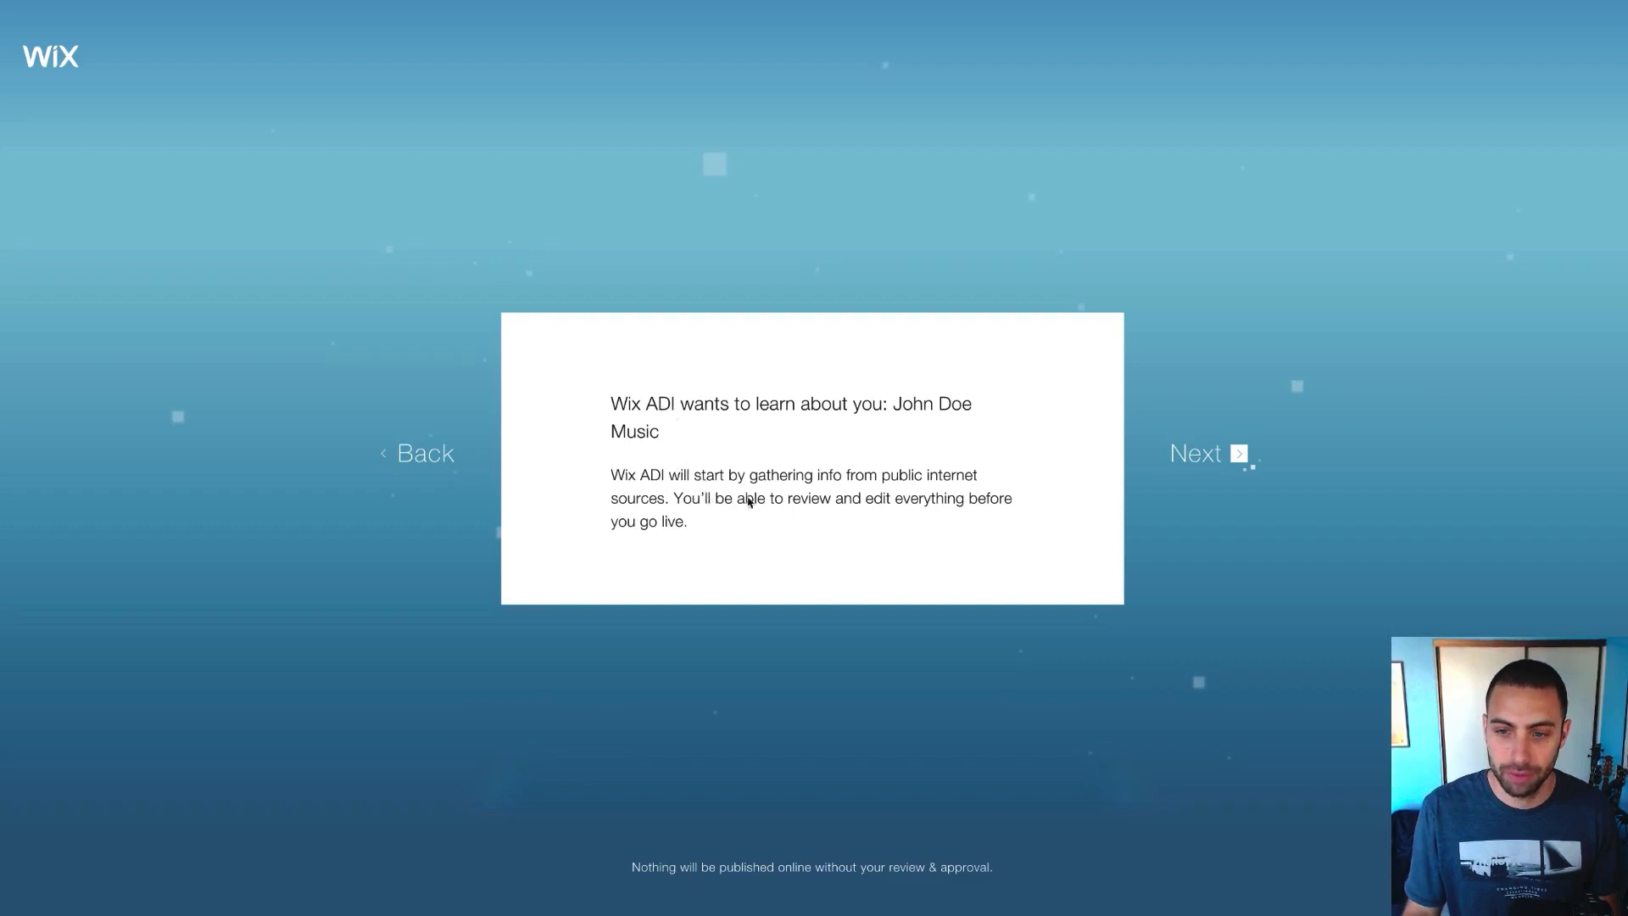
pyautogui.click(1199, 461)
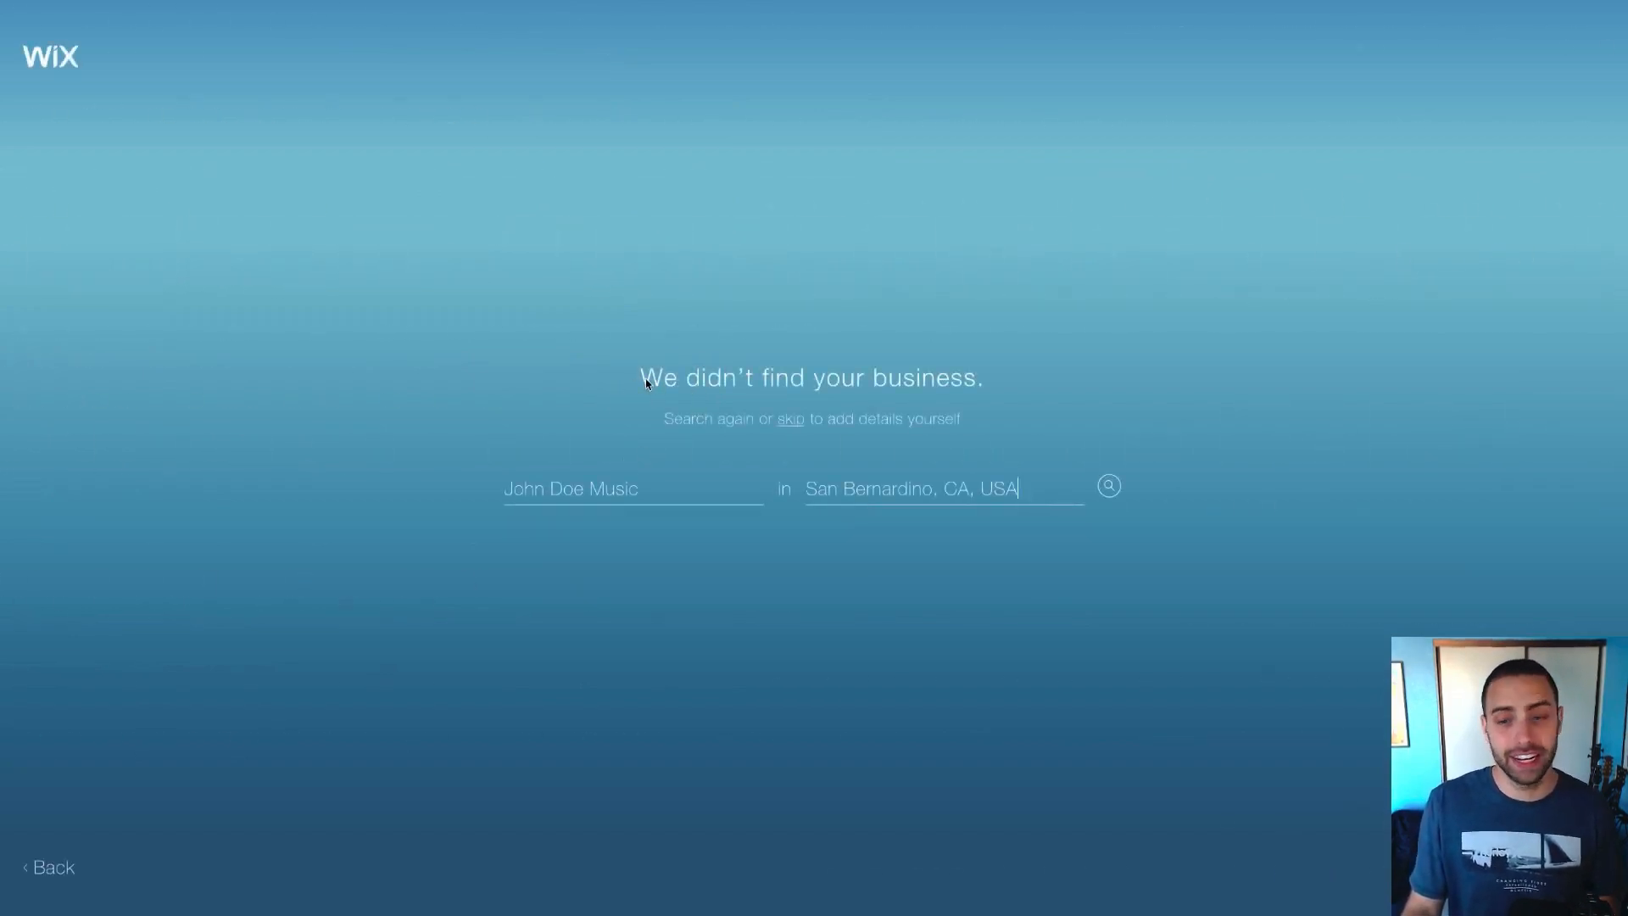
pyautogui.click(789, 423)
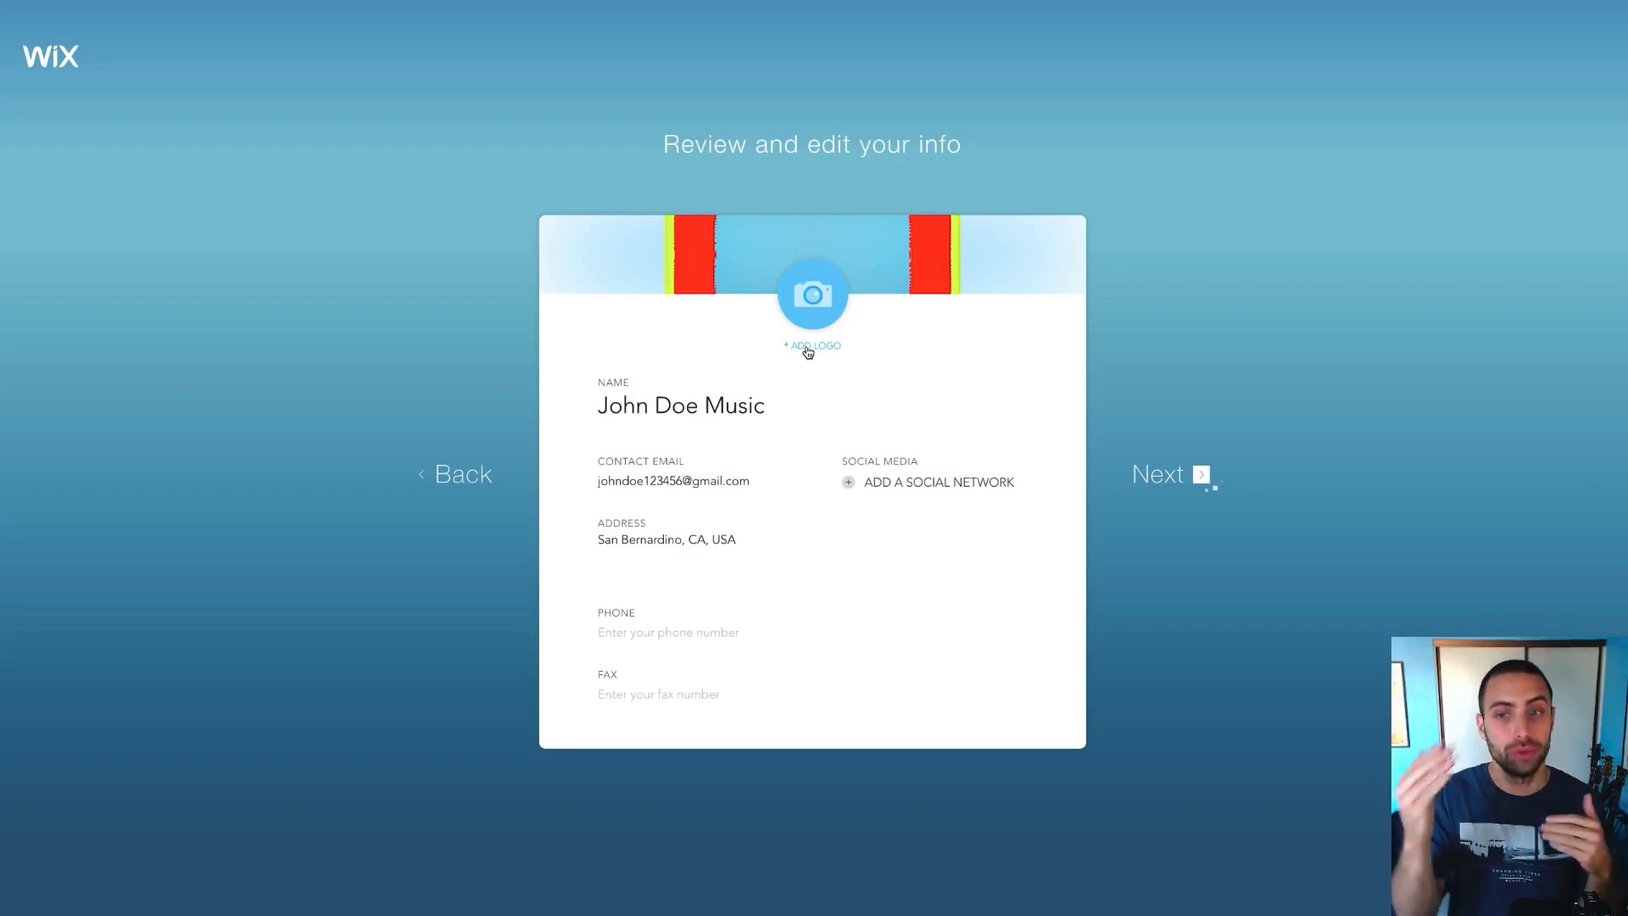
# Add three social network entries, leave Phone and Fax blank, and confirm the business info
pyautogui.click(873, 485)
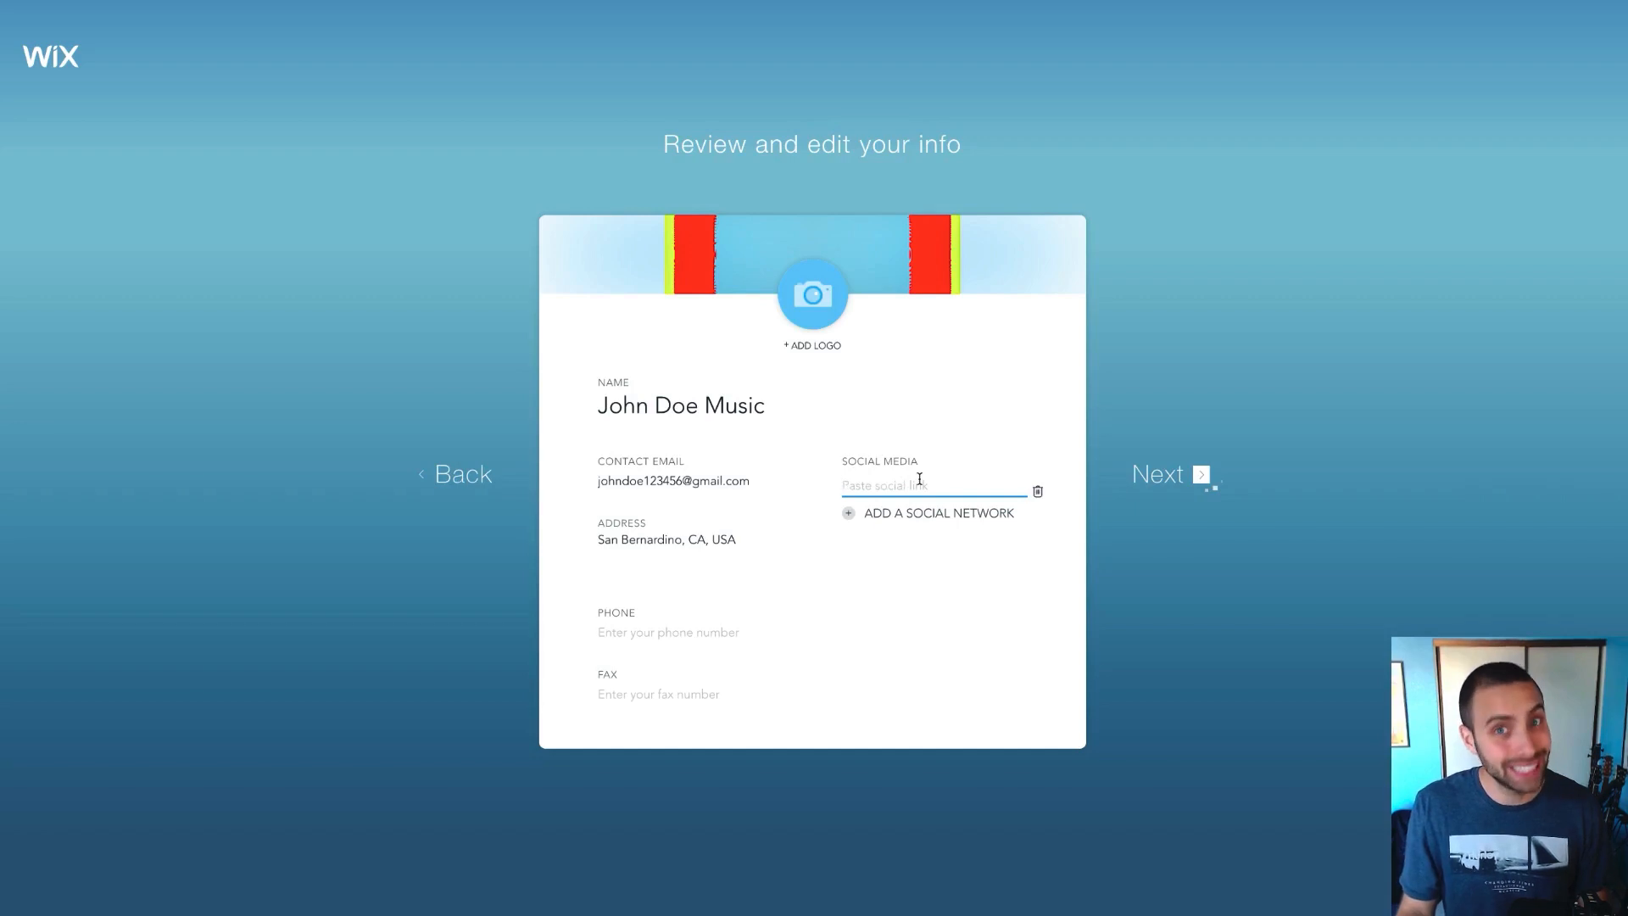
pyautogui.click(920, 513)
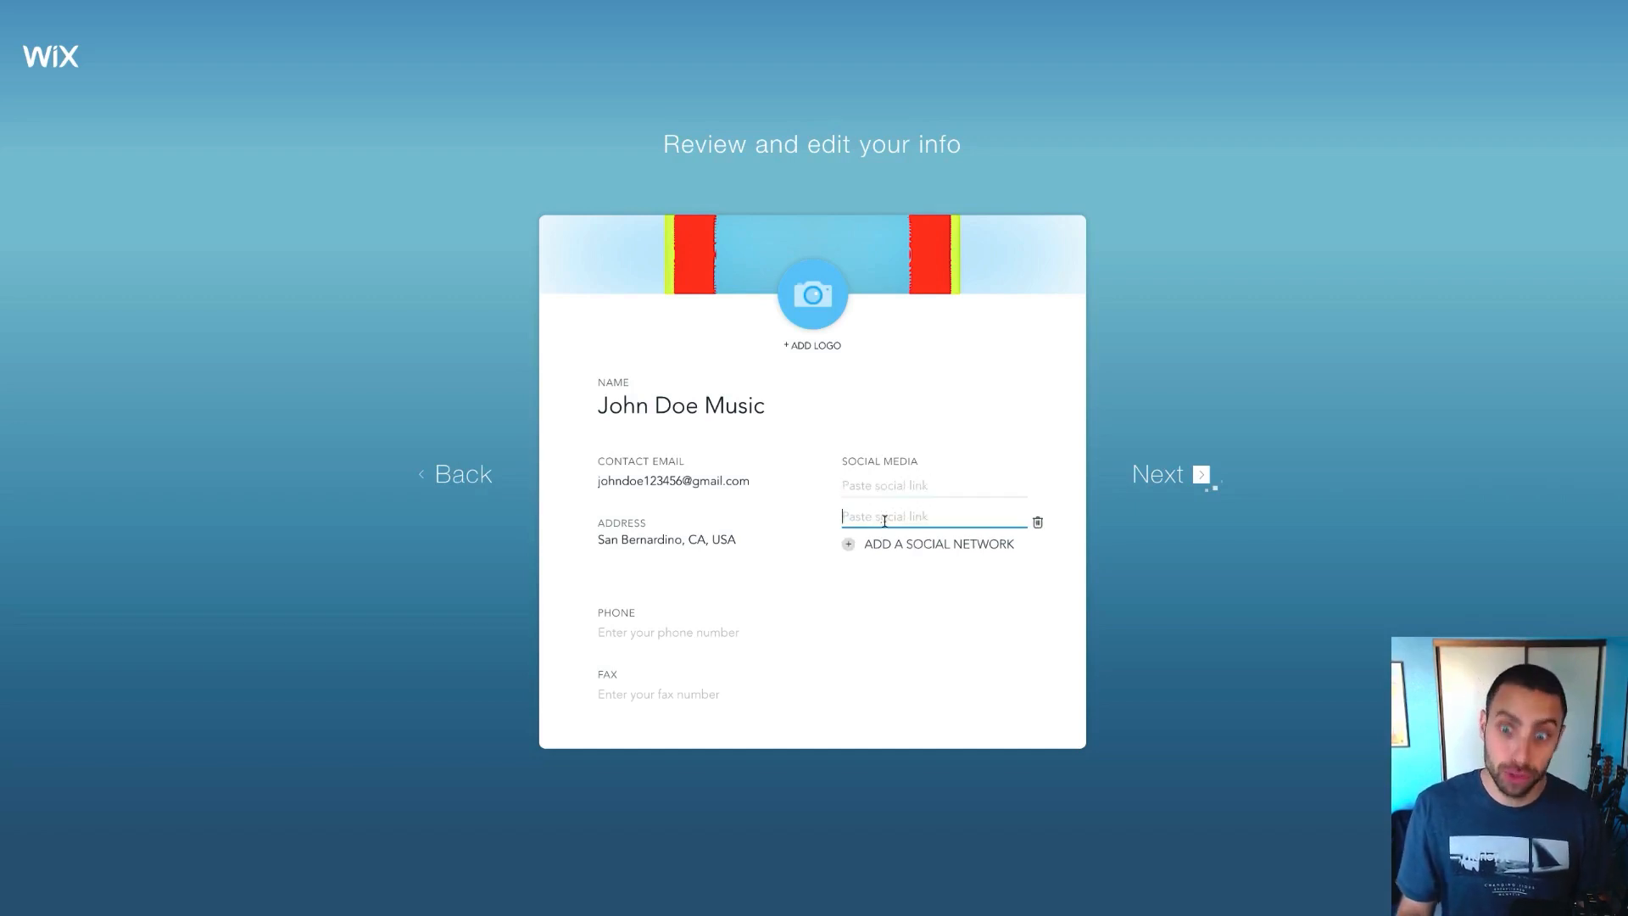
pyautogui.click(892, 543)
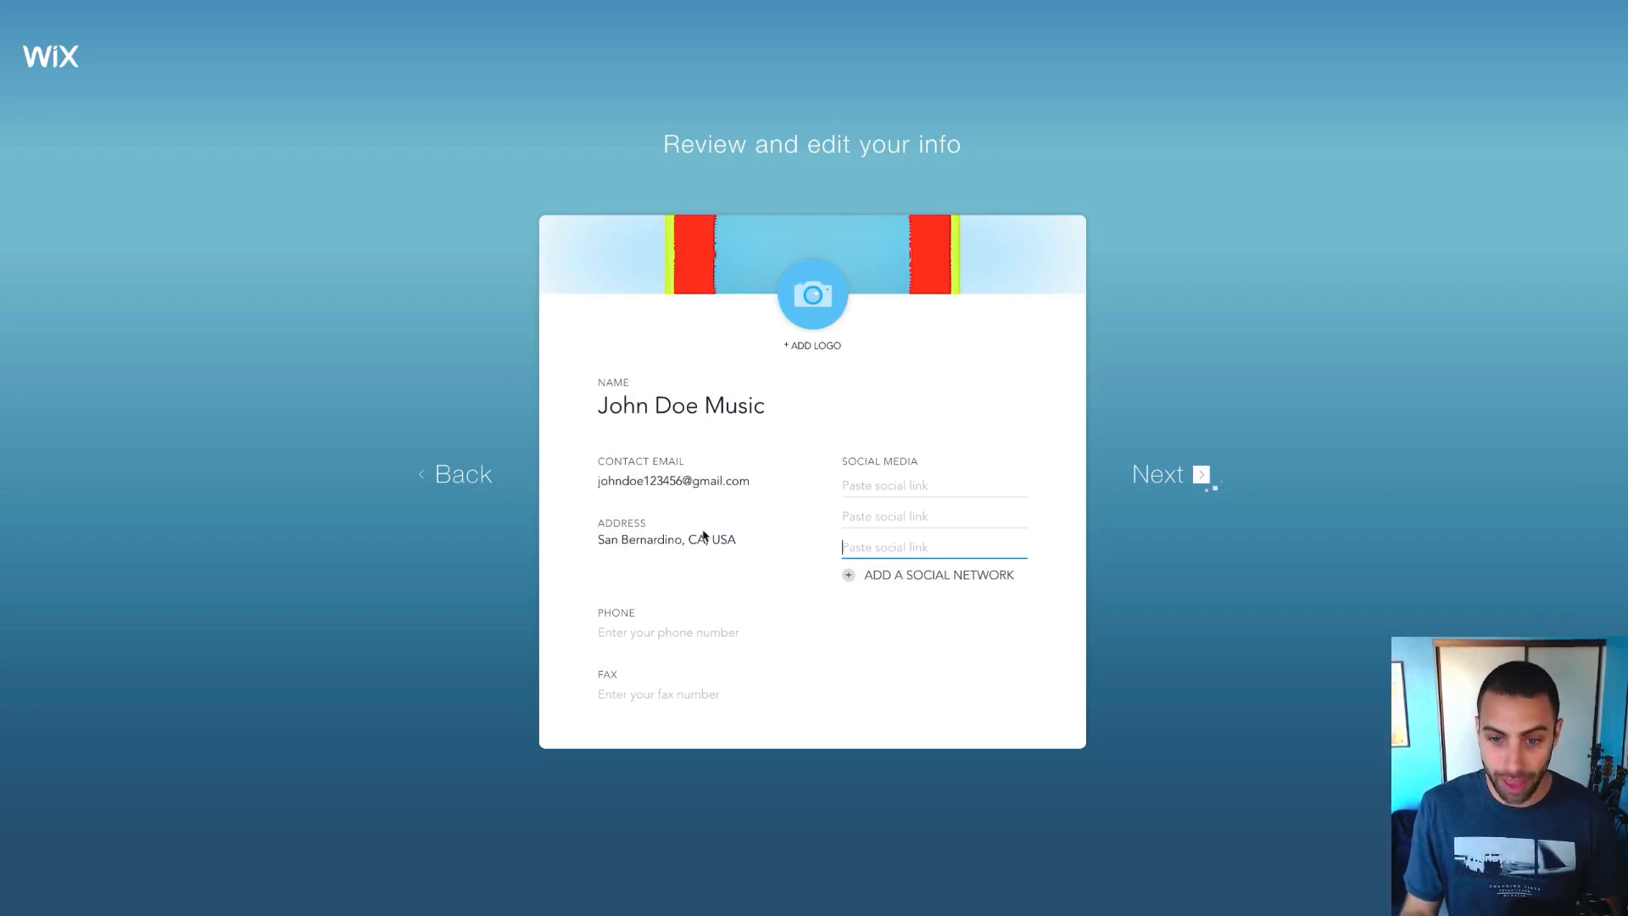
pyautogui.click(619, 635)
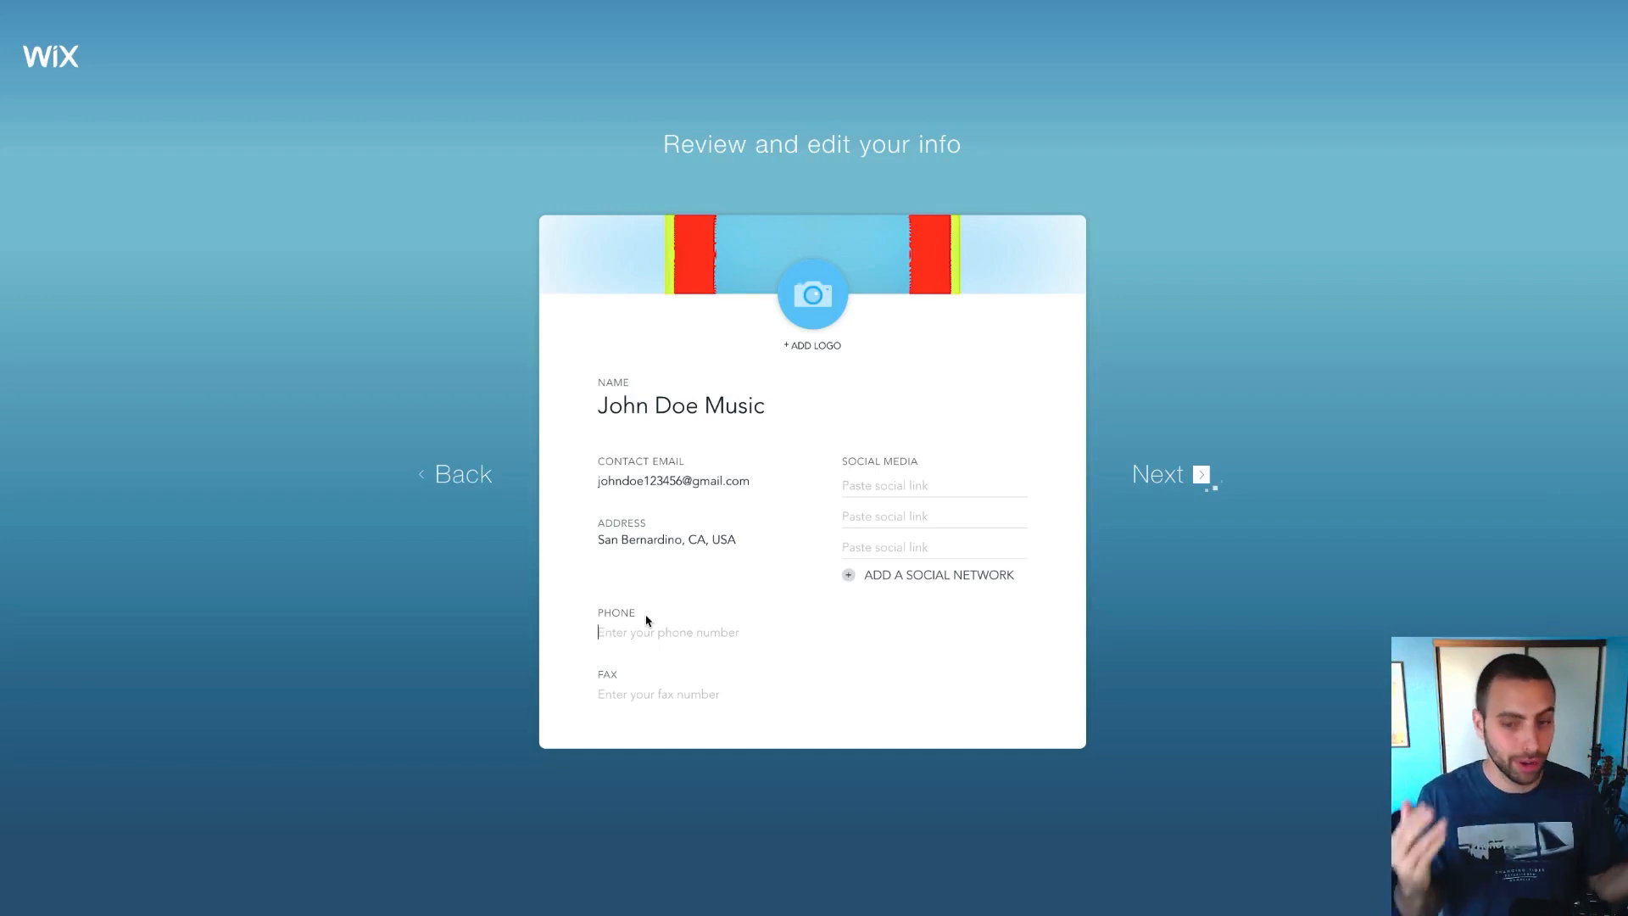
pyautogui.click(667, 706)
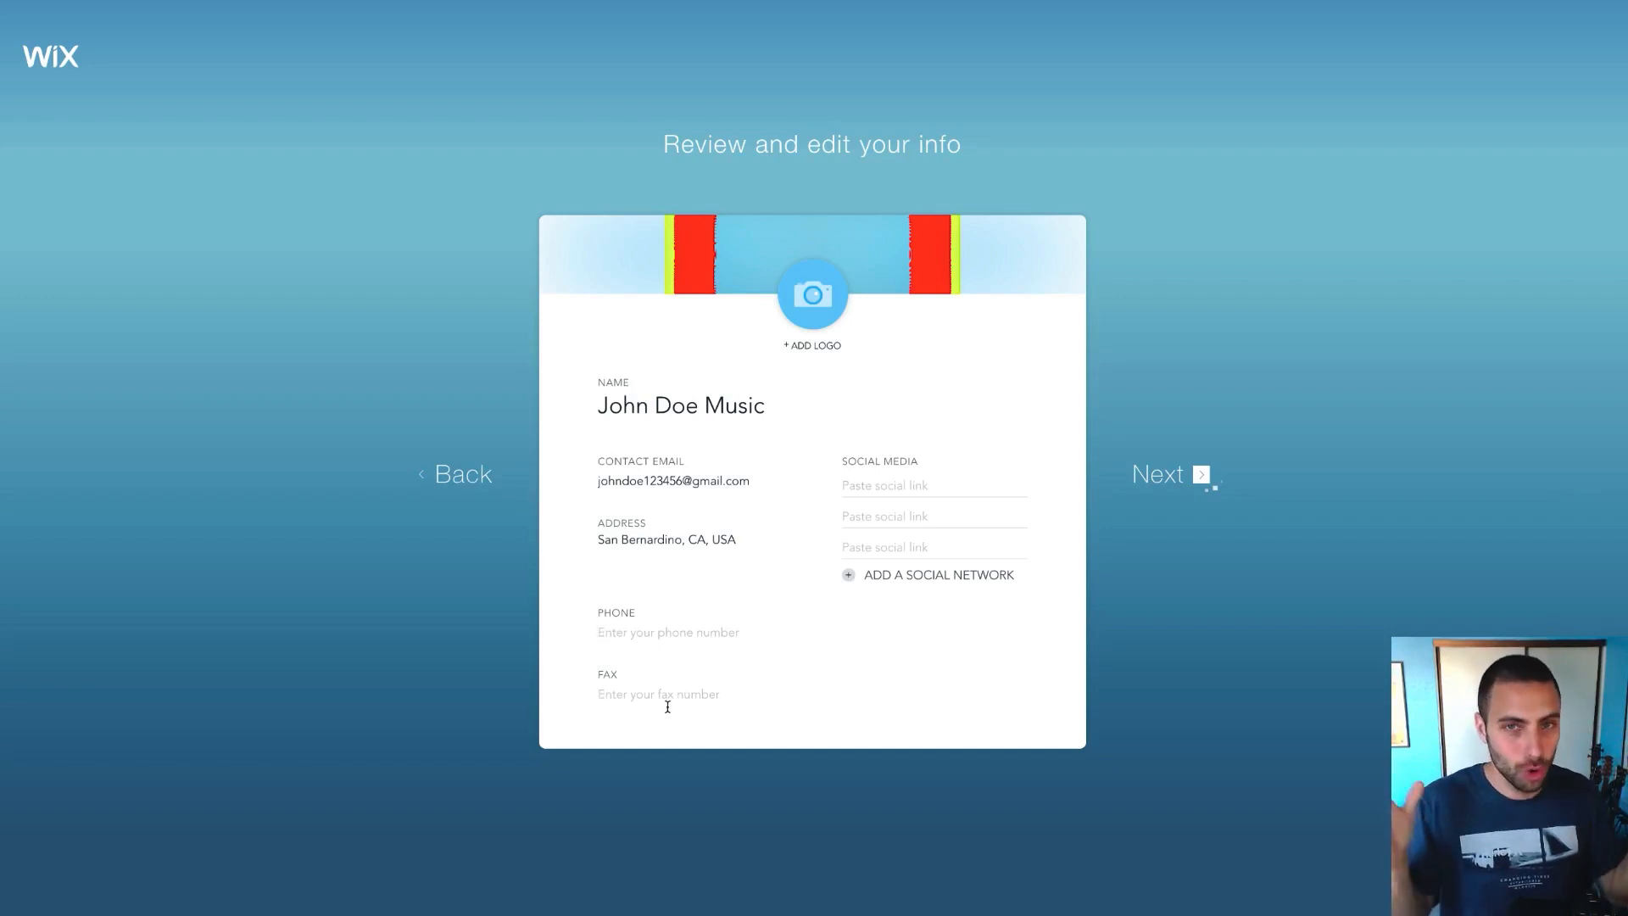
pyautogui.click(1154, 477)
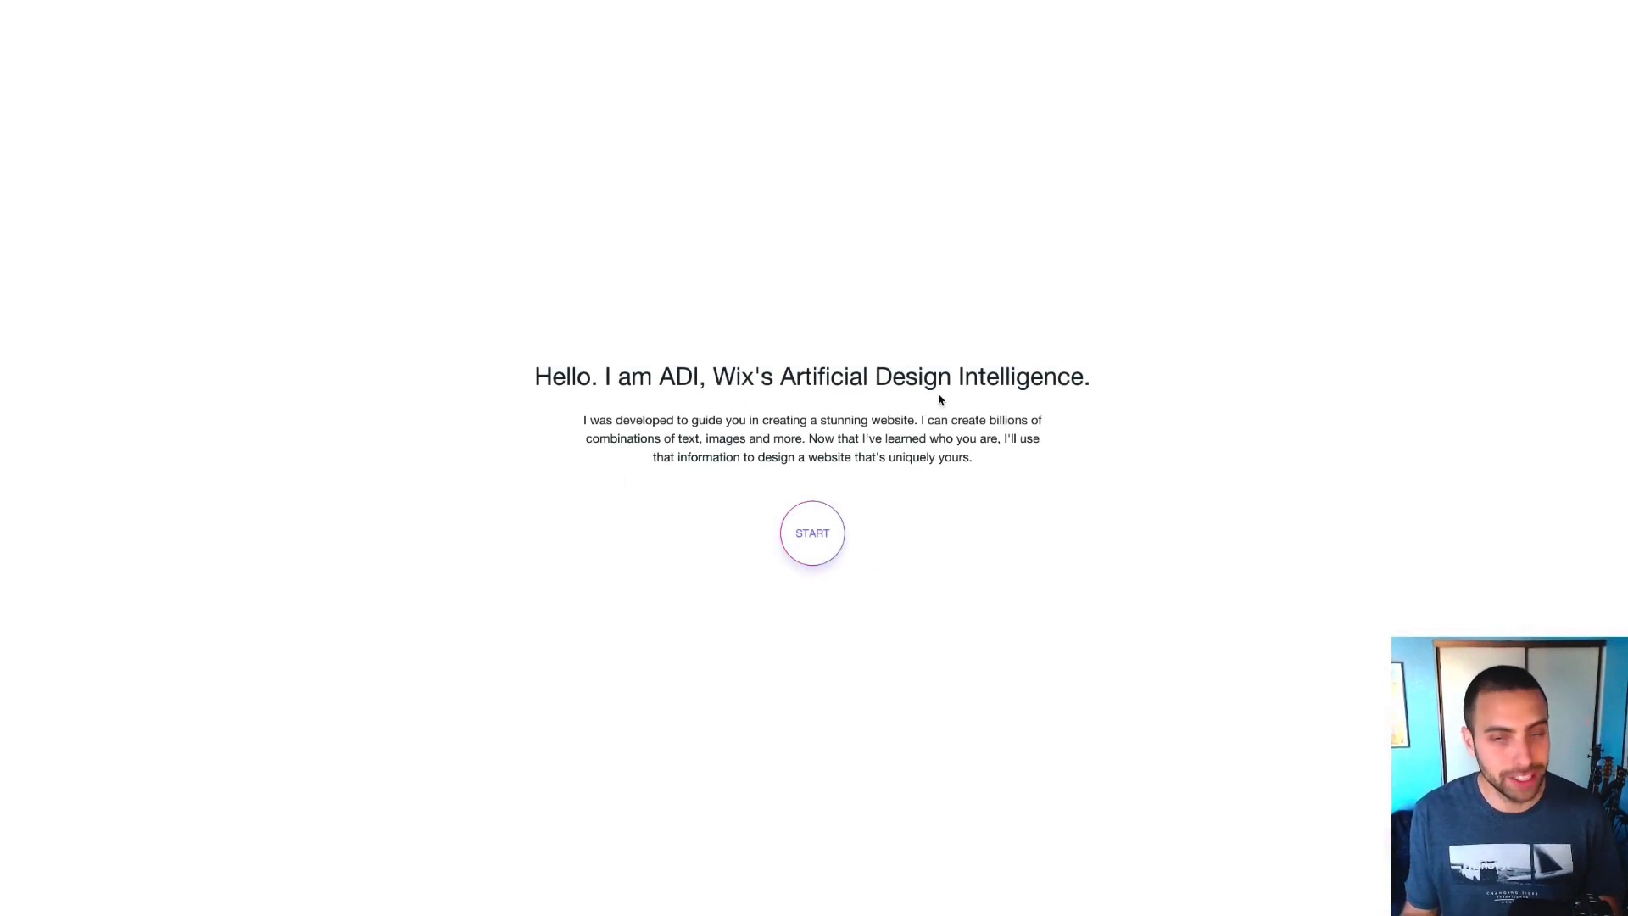
# Pick the Minimal design style and have ADI generate the John Doe Music homepage
pyautogui.click(808, 544)
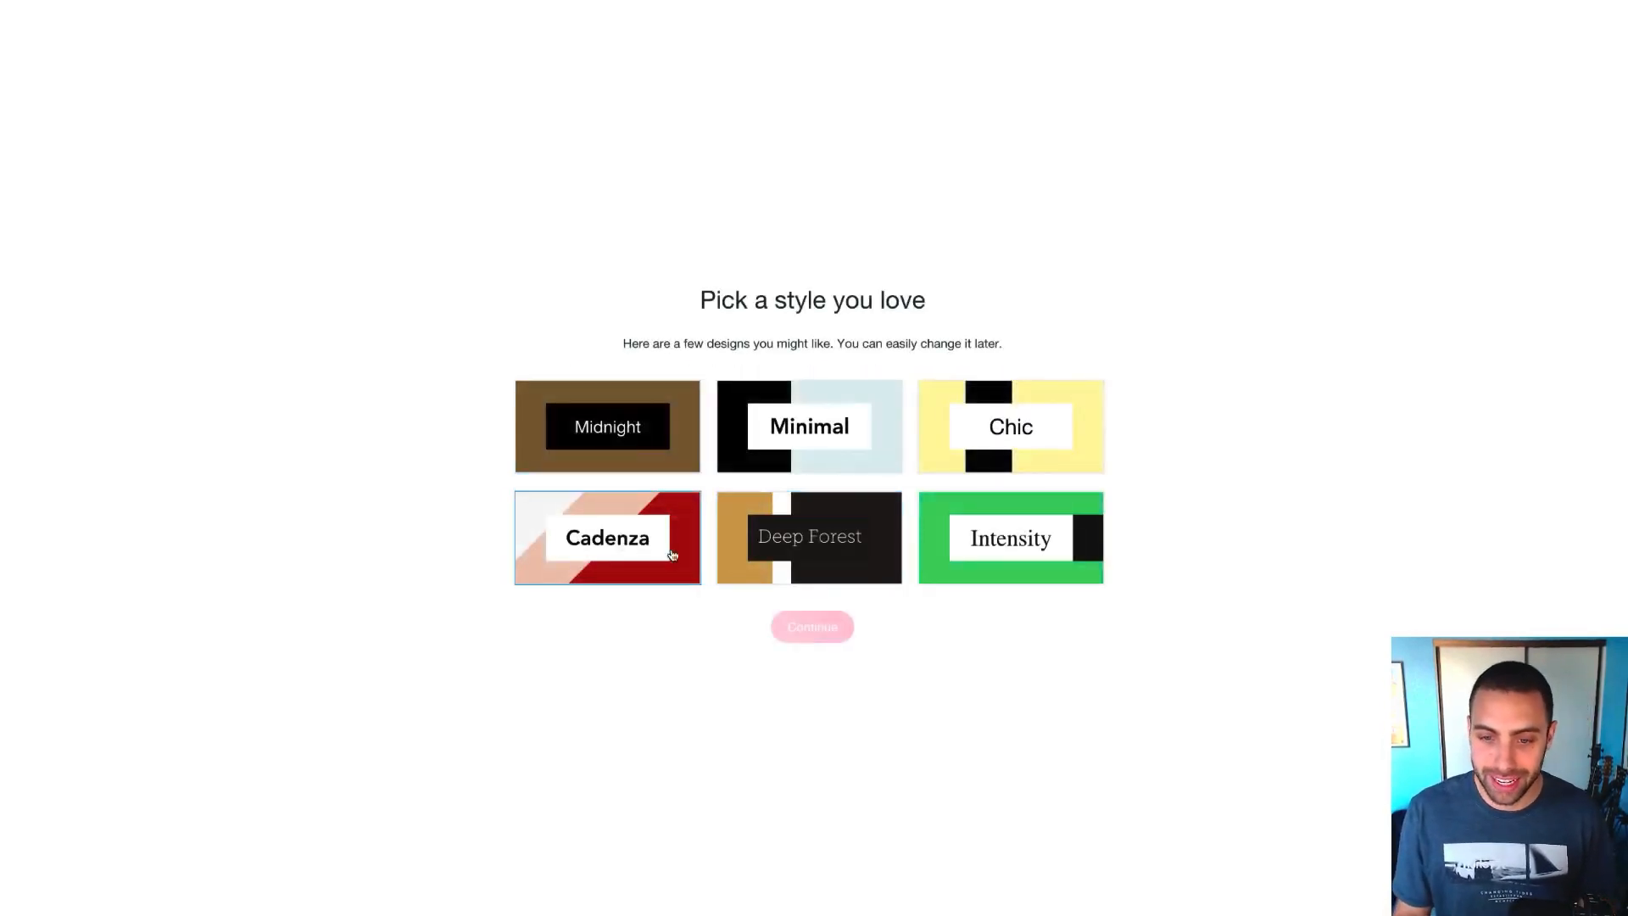
pyautogui.click(842, 445)
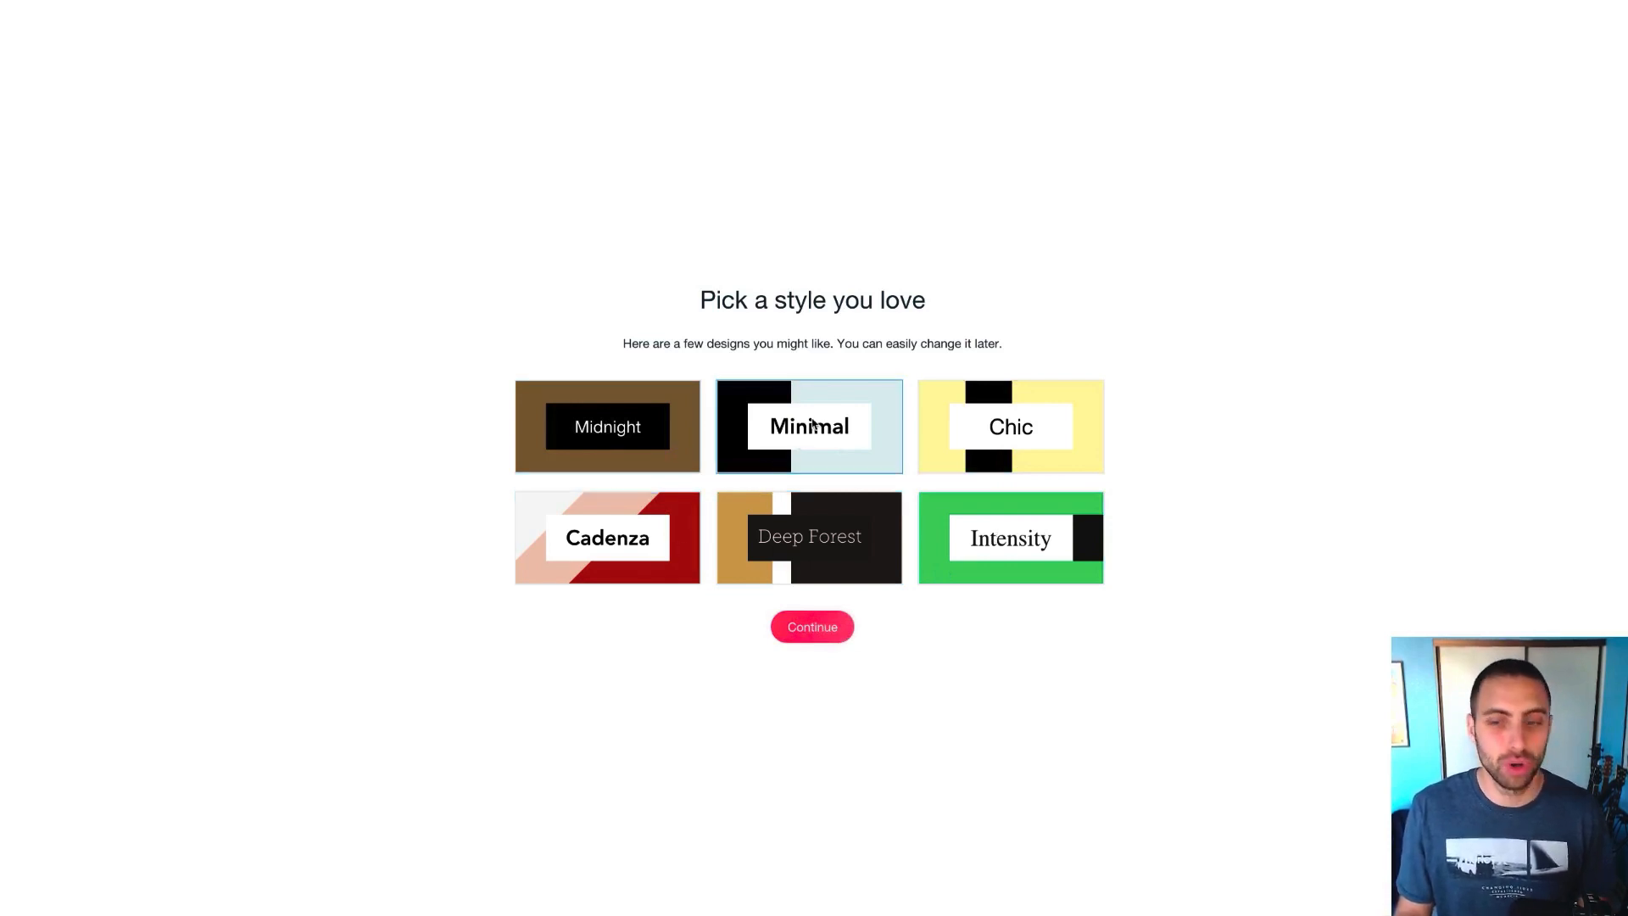
pyautogui.click(817, 629)
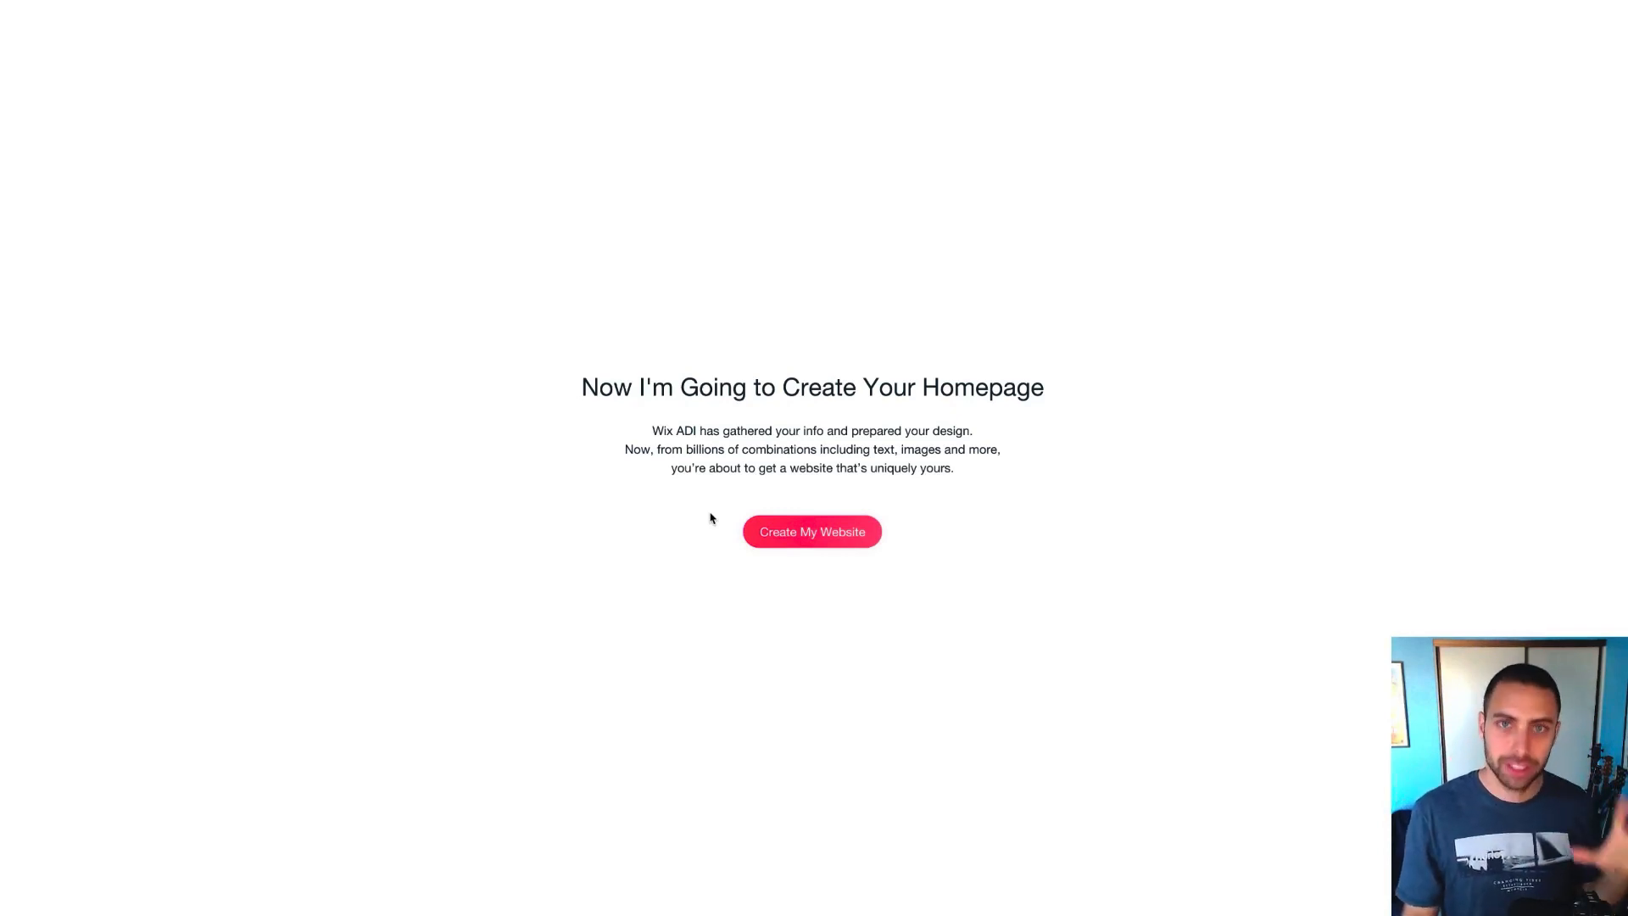
pyautogui.click(857, 536)
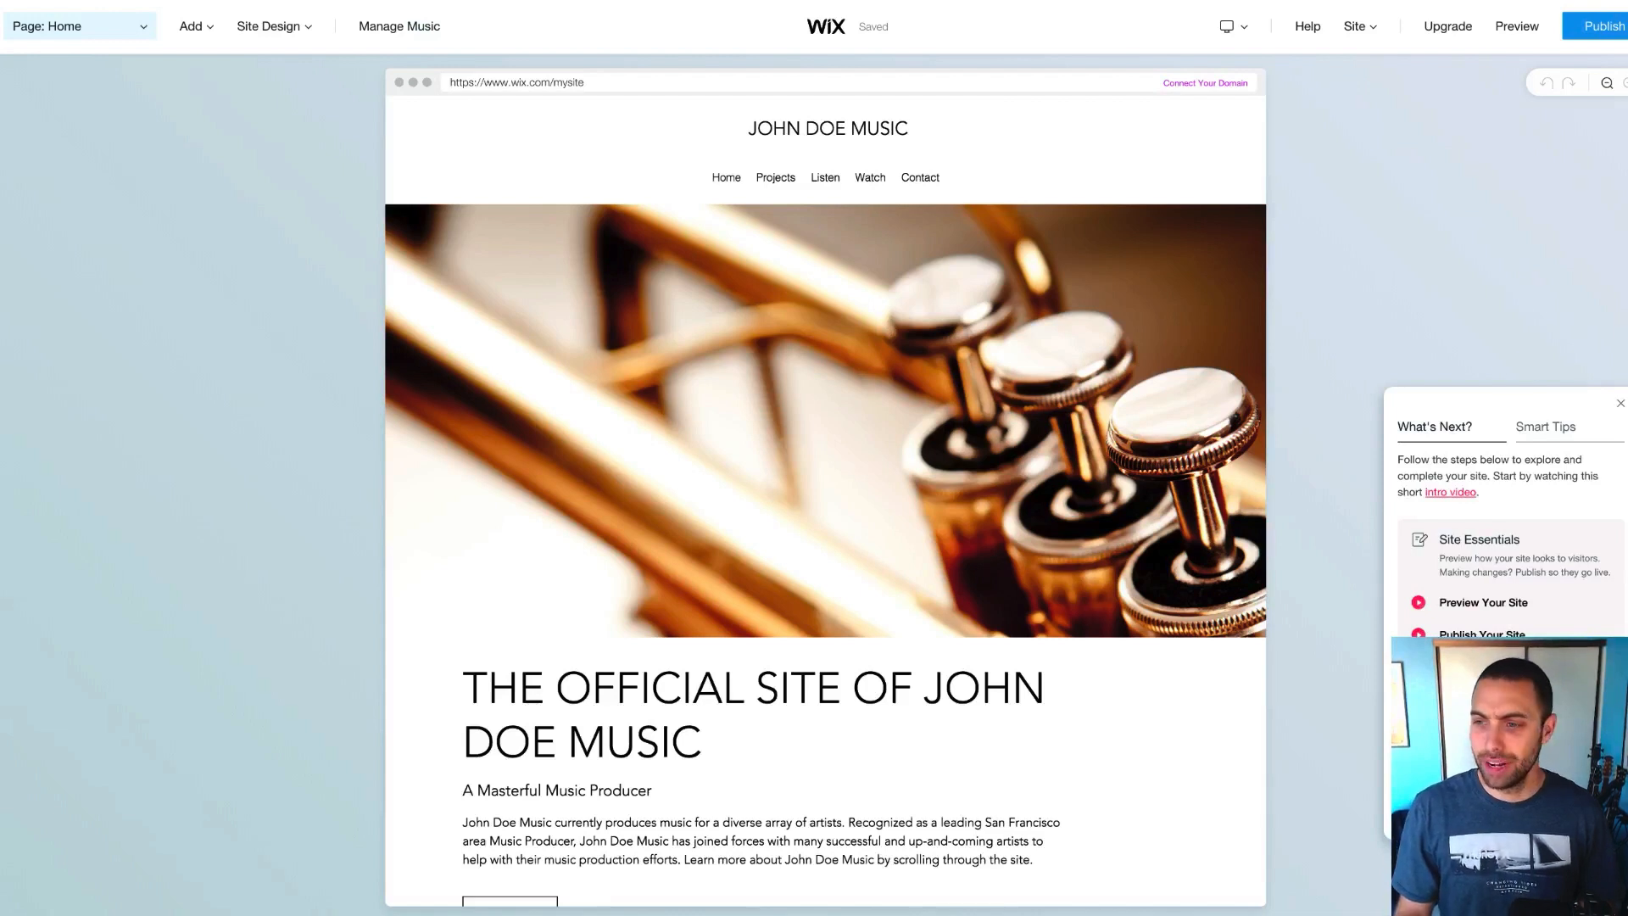
# Turn on the header tagline 'AN AUTHENTIC MUSIC PRODUCER YOU'LL LOVE' beneath JOHN DOE MUSIC
pyautogui.click(1621, 405)
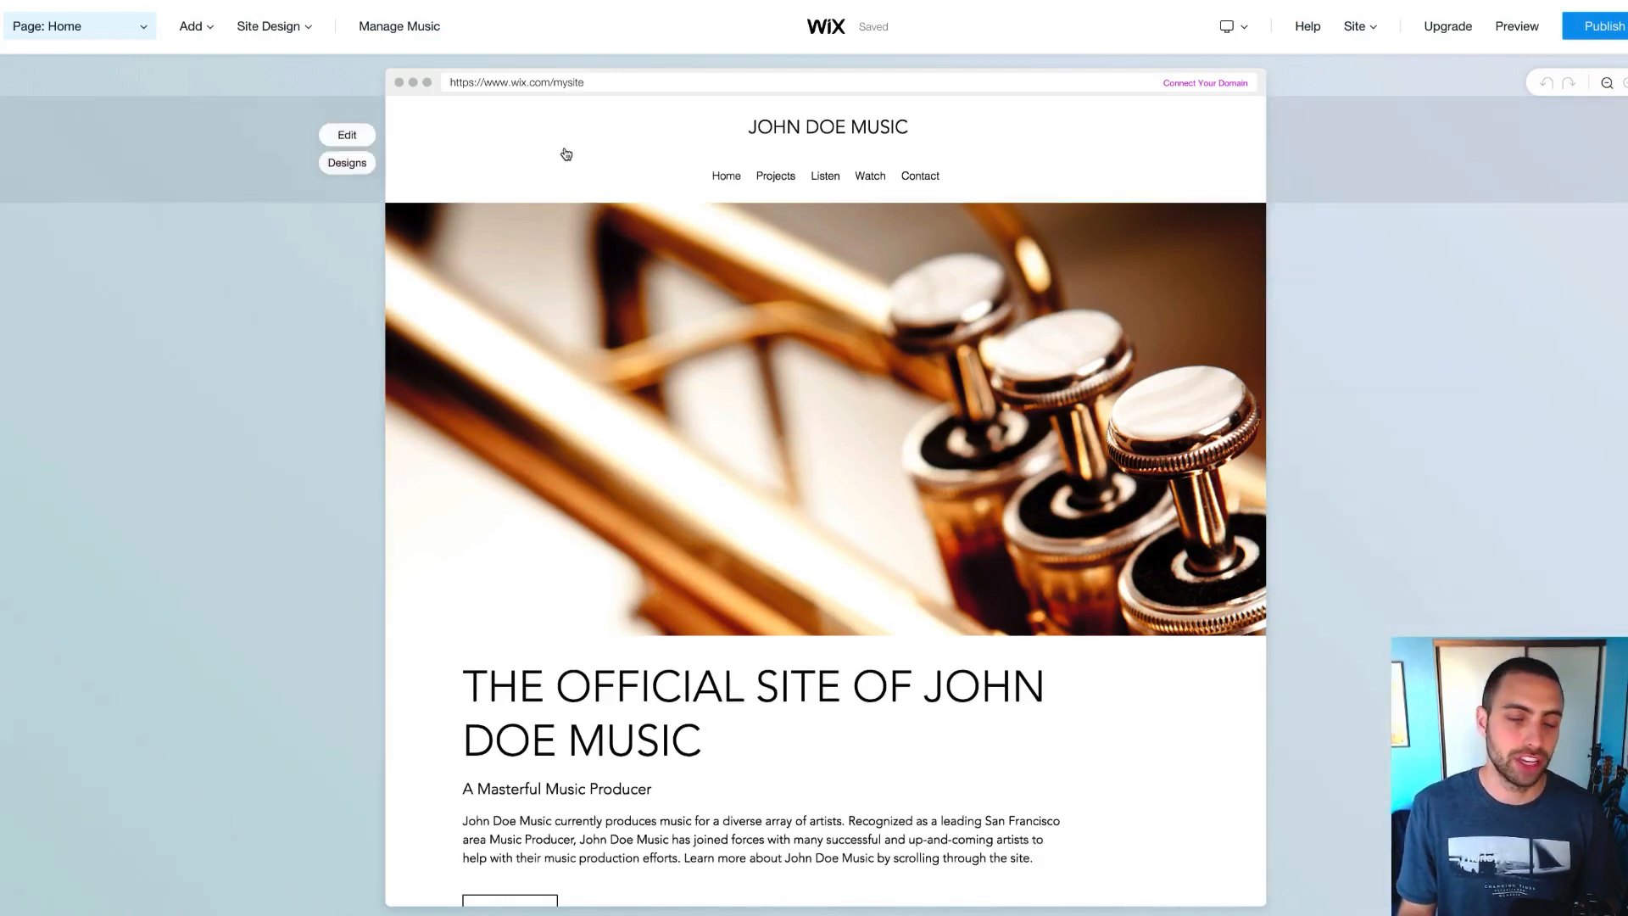
pyautogui.scroll(1, 567, 155)
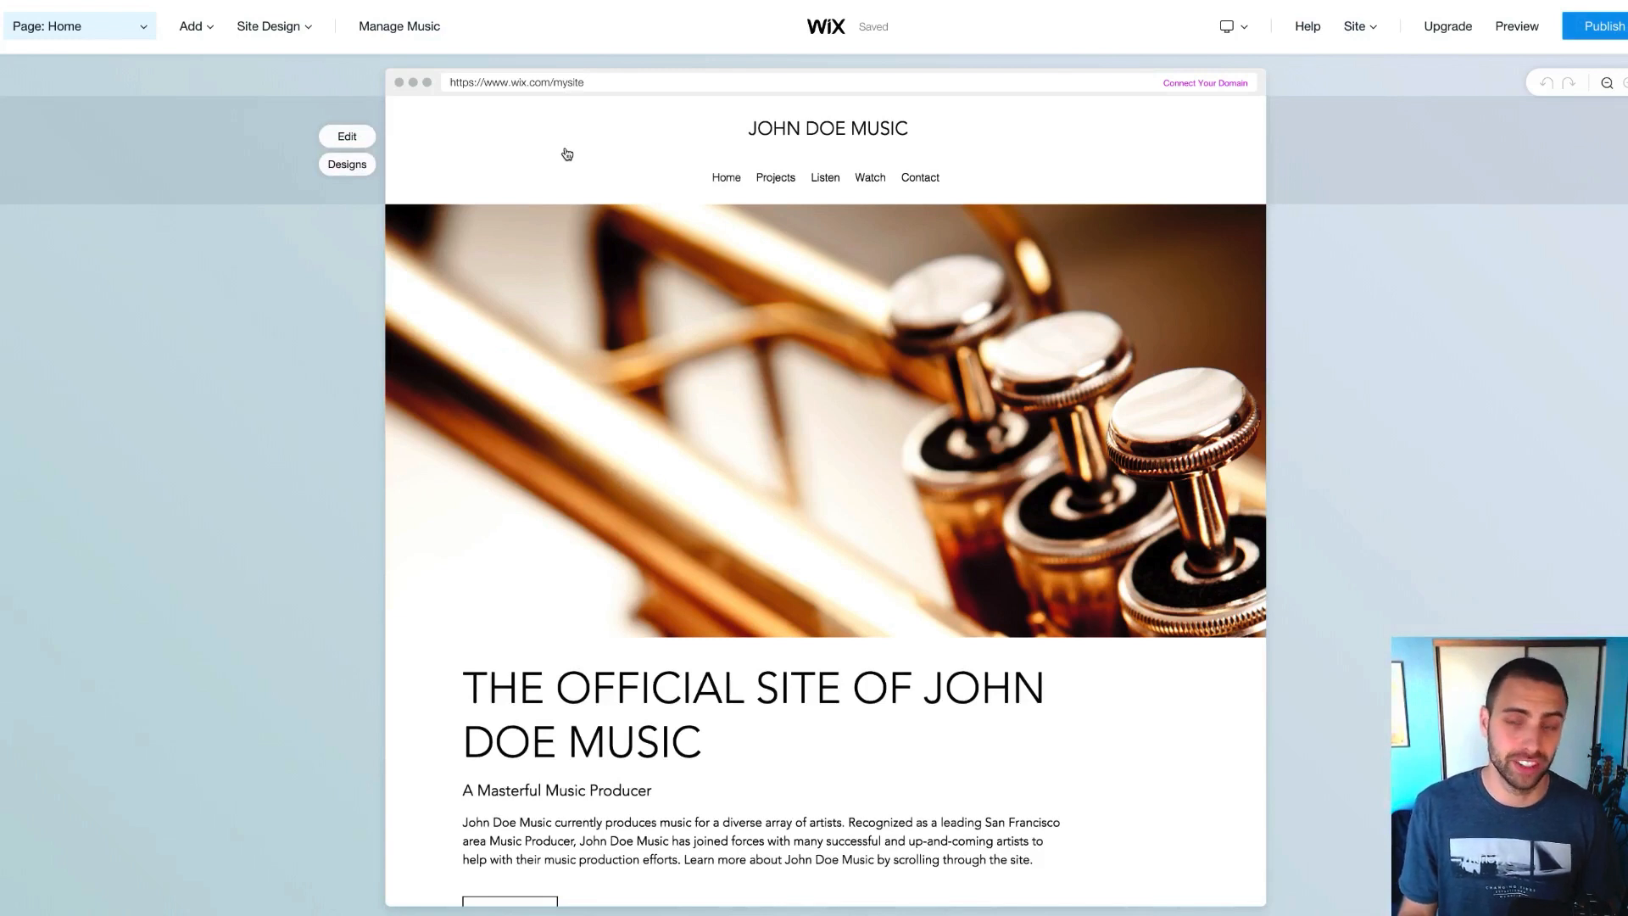
pyautogui.click(809, 132)
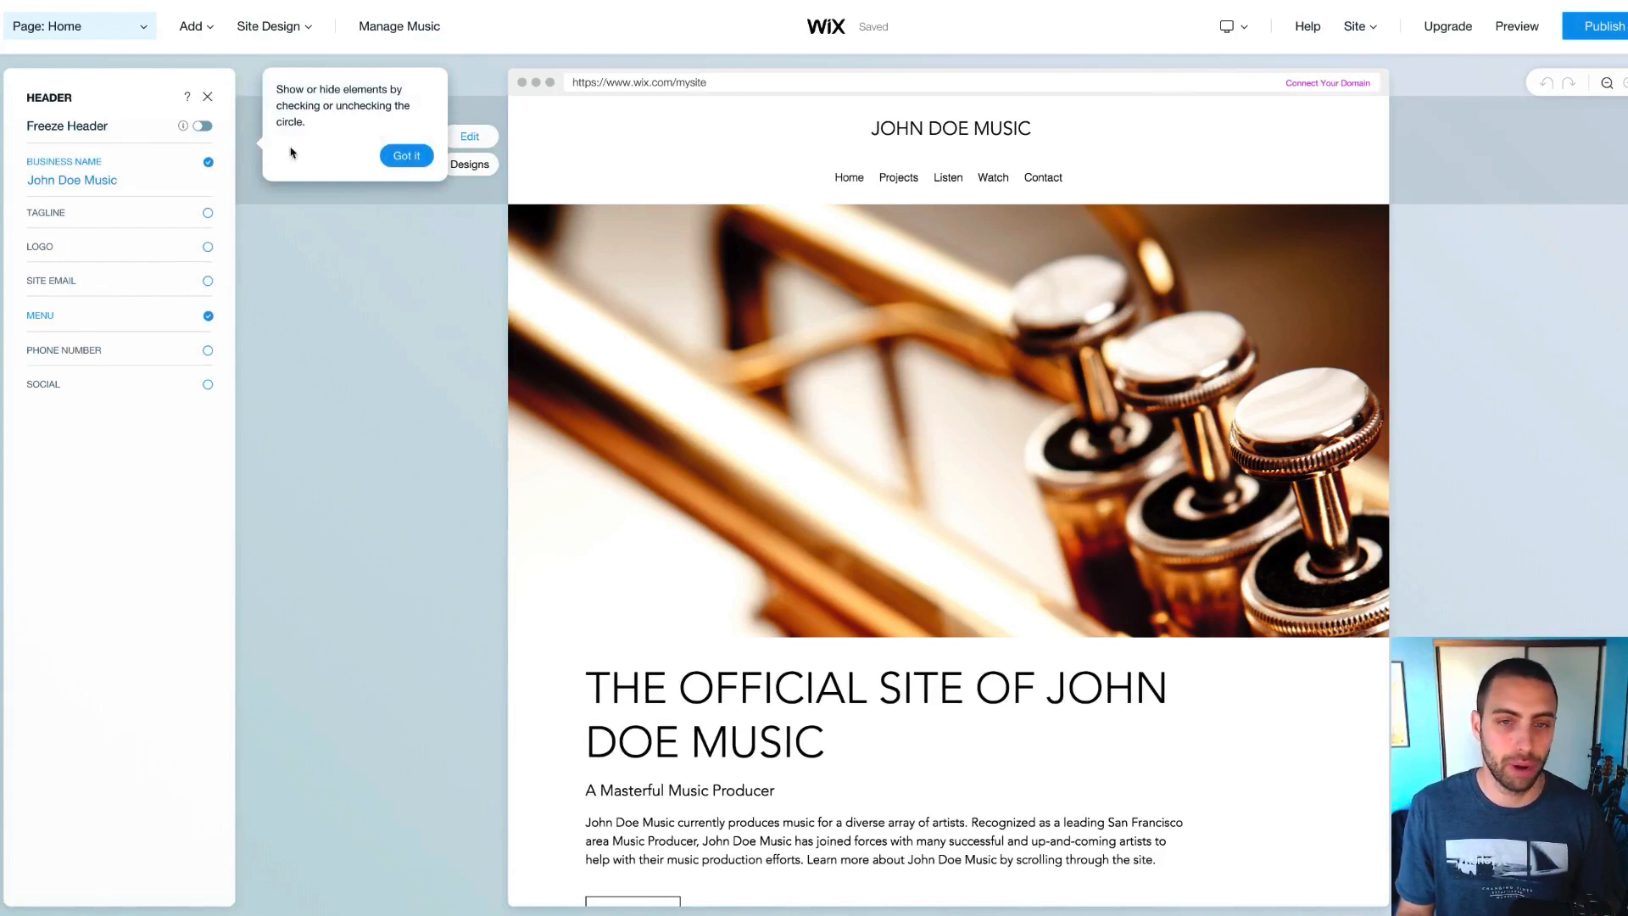
pyautogui.click(414, 160)
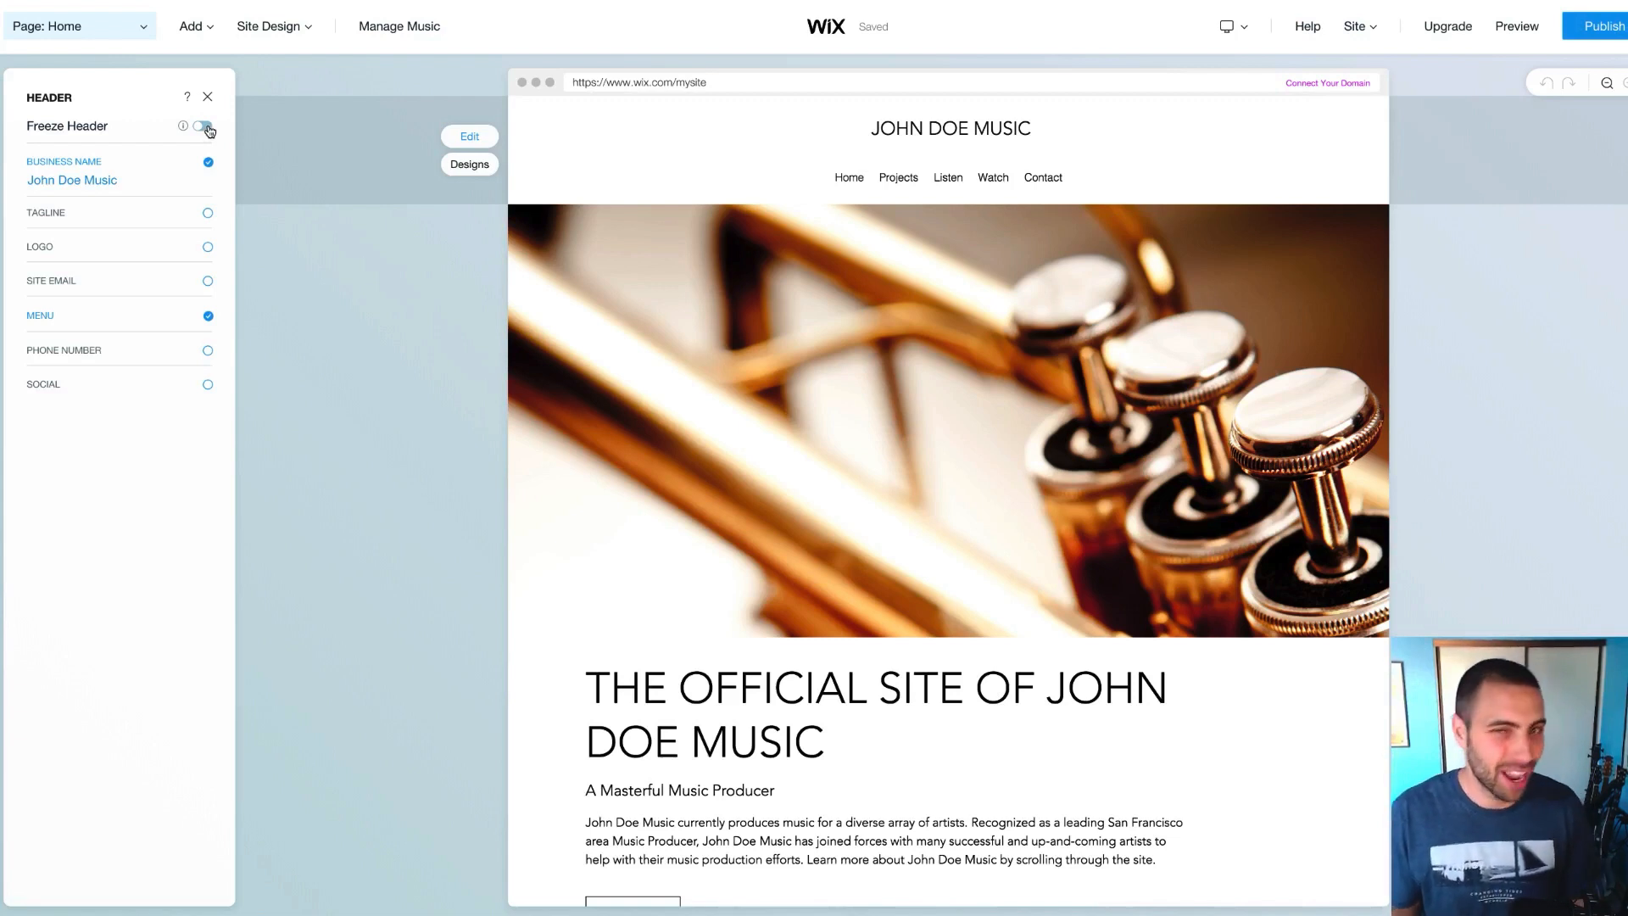
pyautogui.click(208, 216)
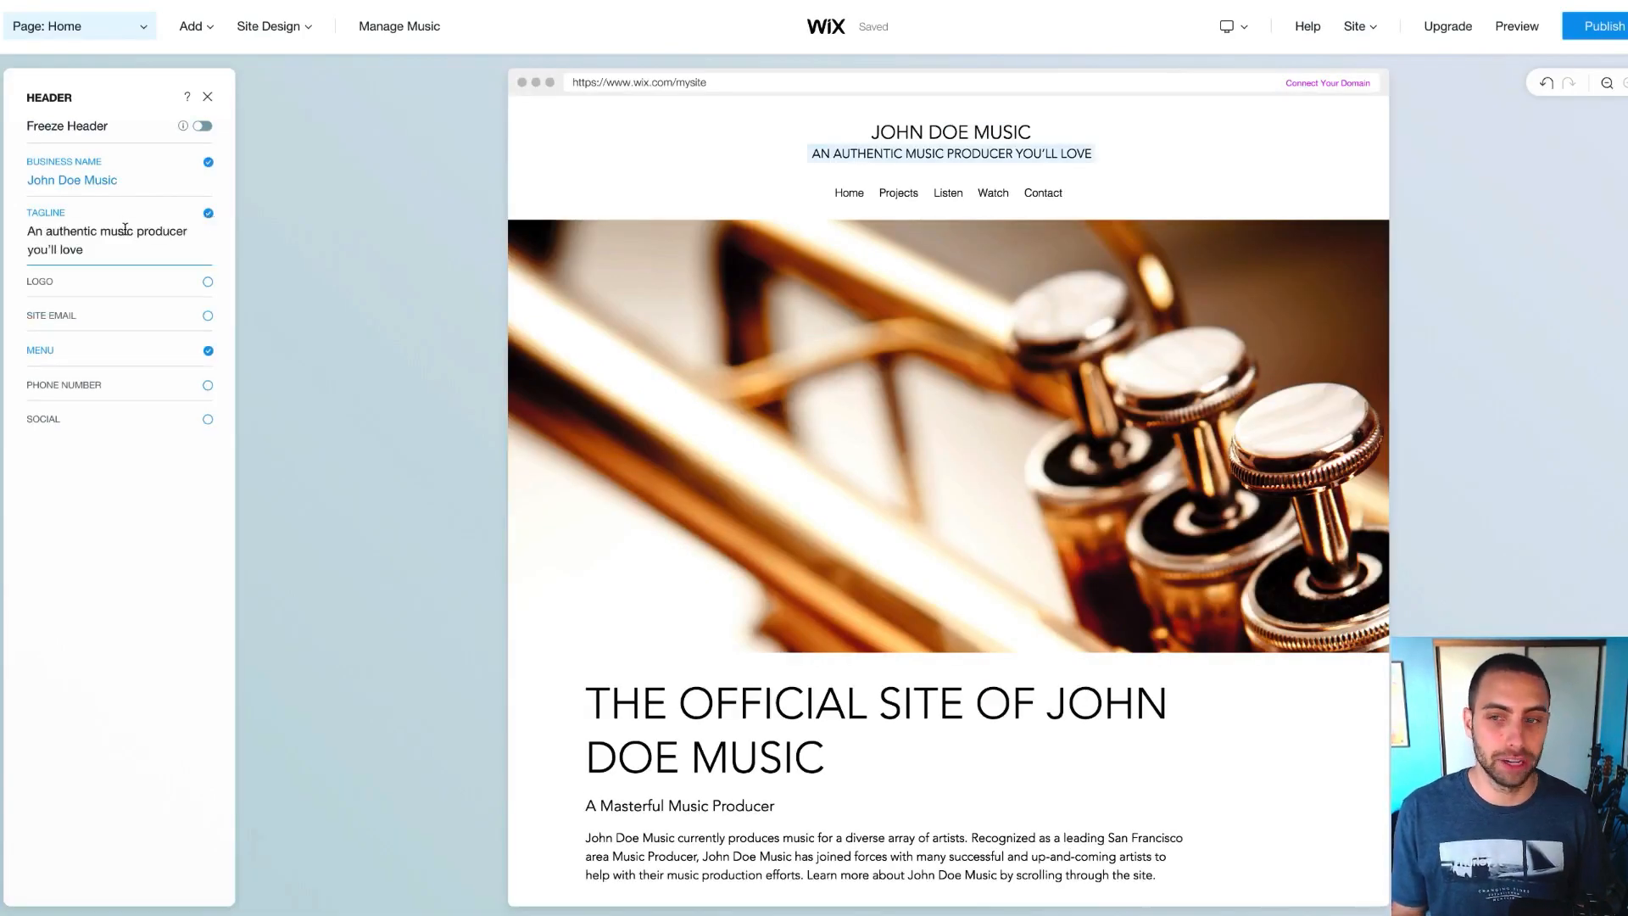
# Change the header tagline to 'EDM TV/Film Music Producer' and save the site
pyautogui.click(104, 242)
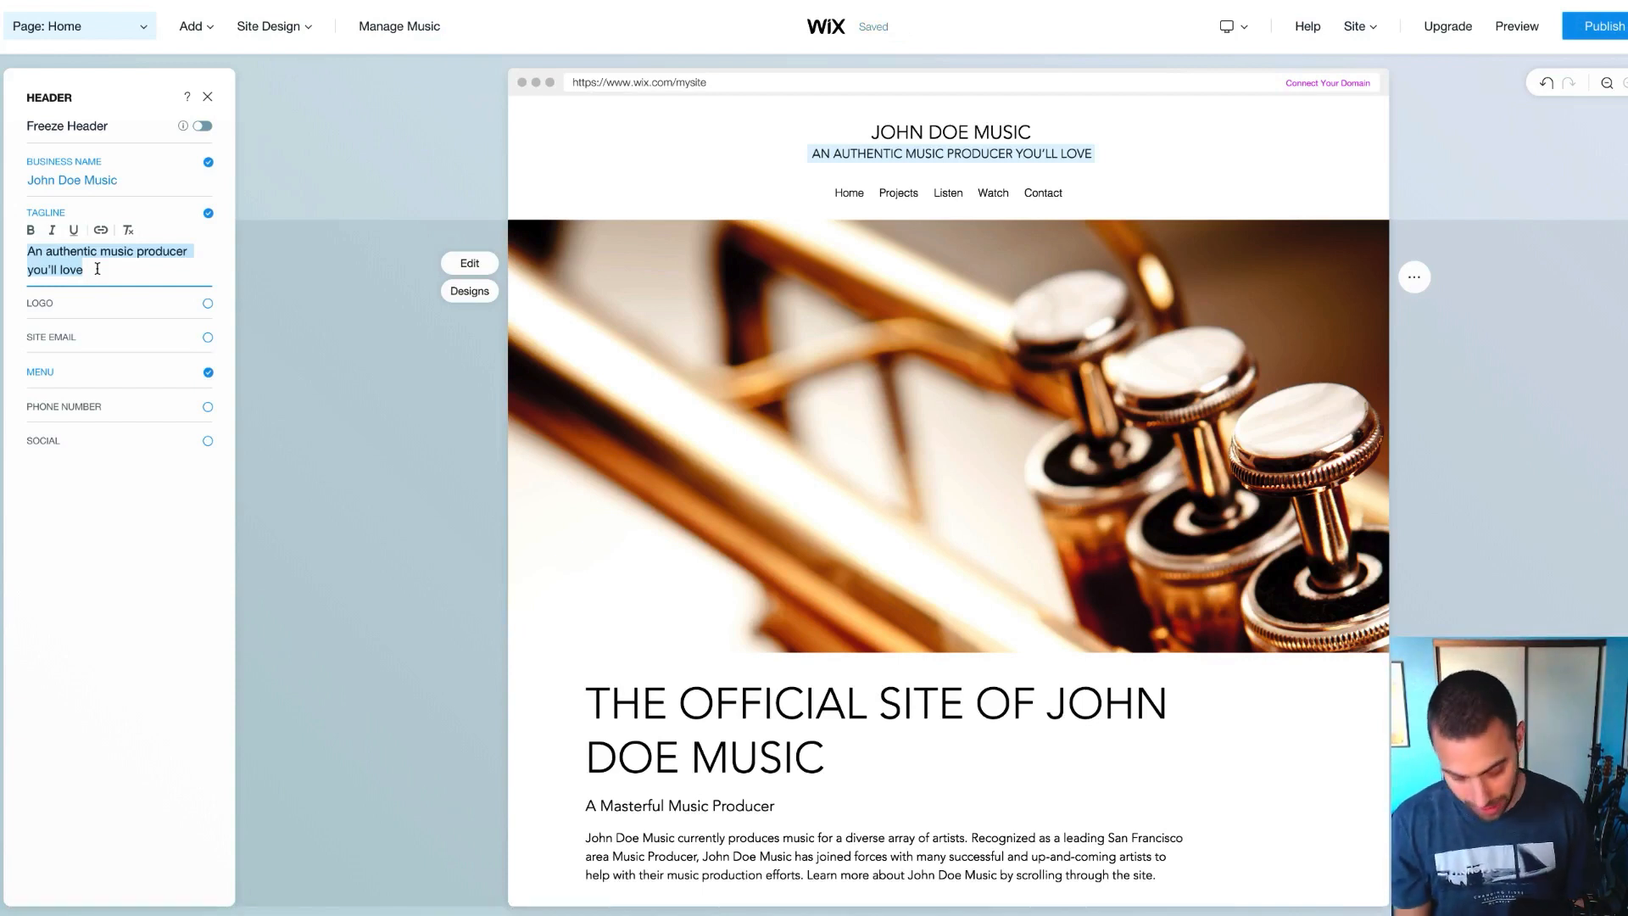
pyautogui.write('An E')
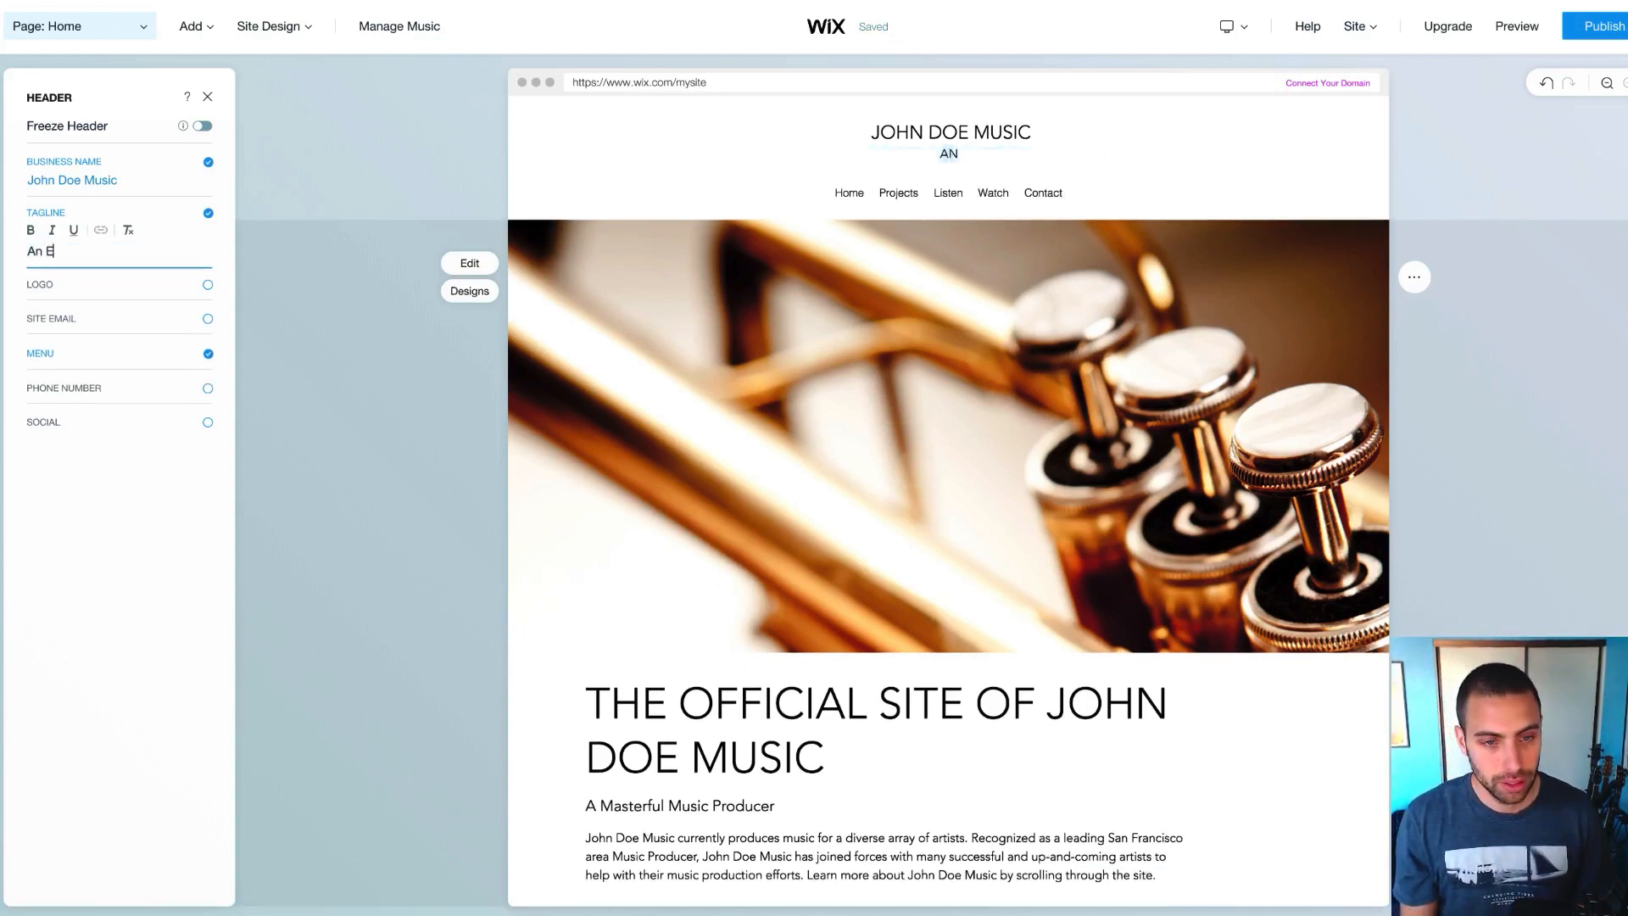
pyautogui.press('BackSpace')
pyautogui.press('BackSpace')
pyautogui.press('BackSpace')
pyautogui.press('BackSpace')
pyautogui.write('EDM')
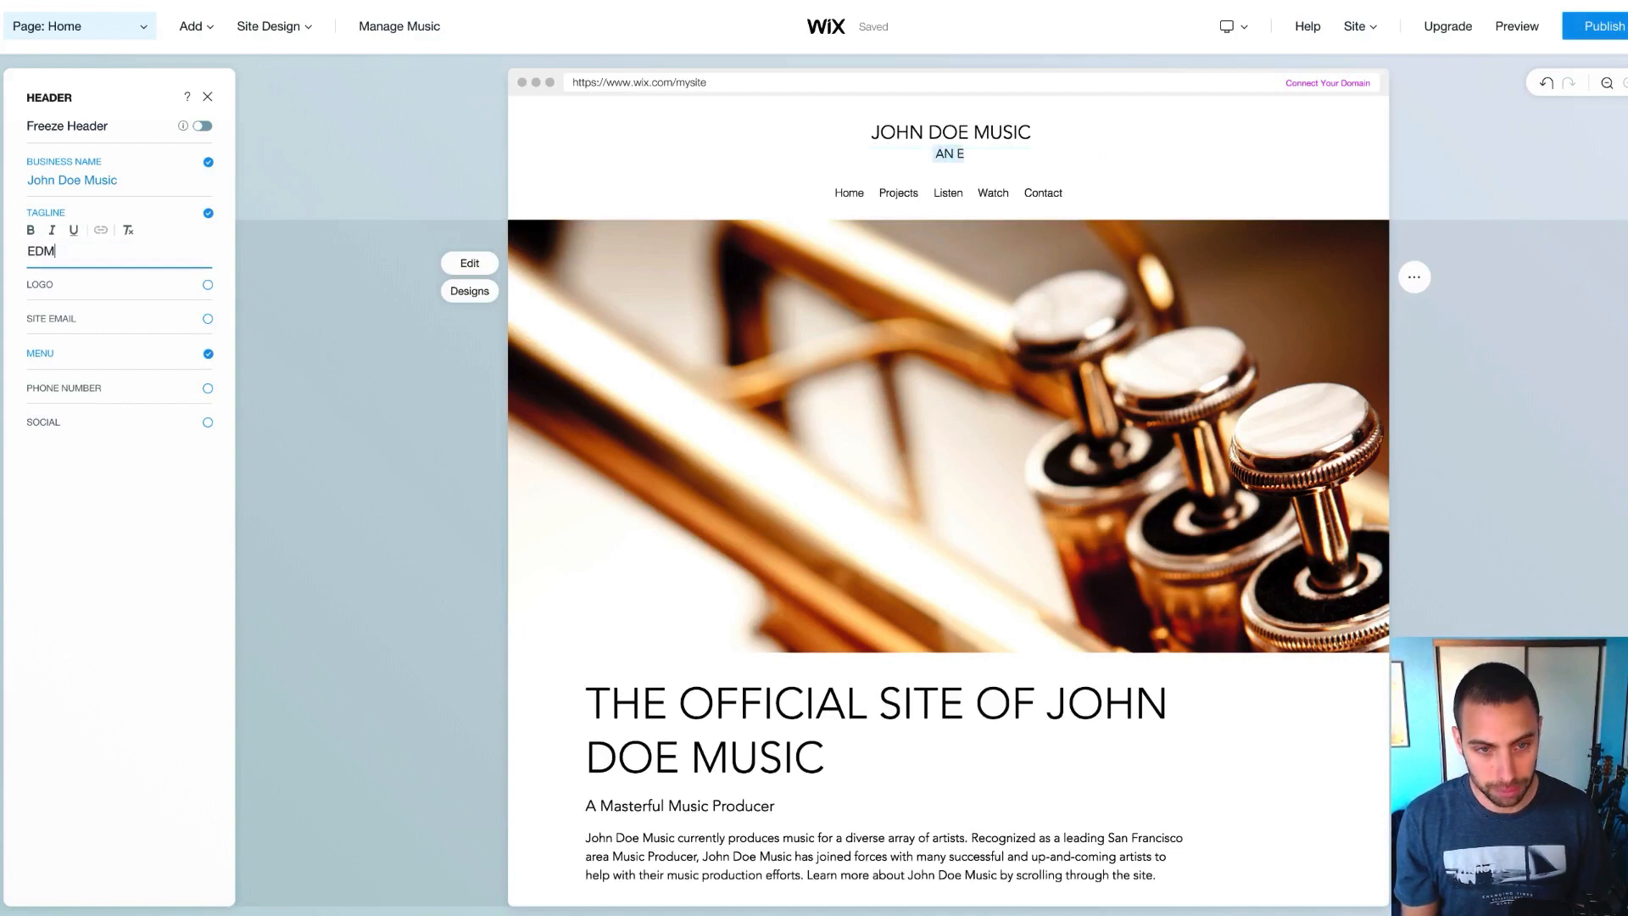
pyautogui.write(' TV/Fil')
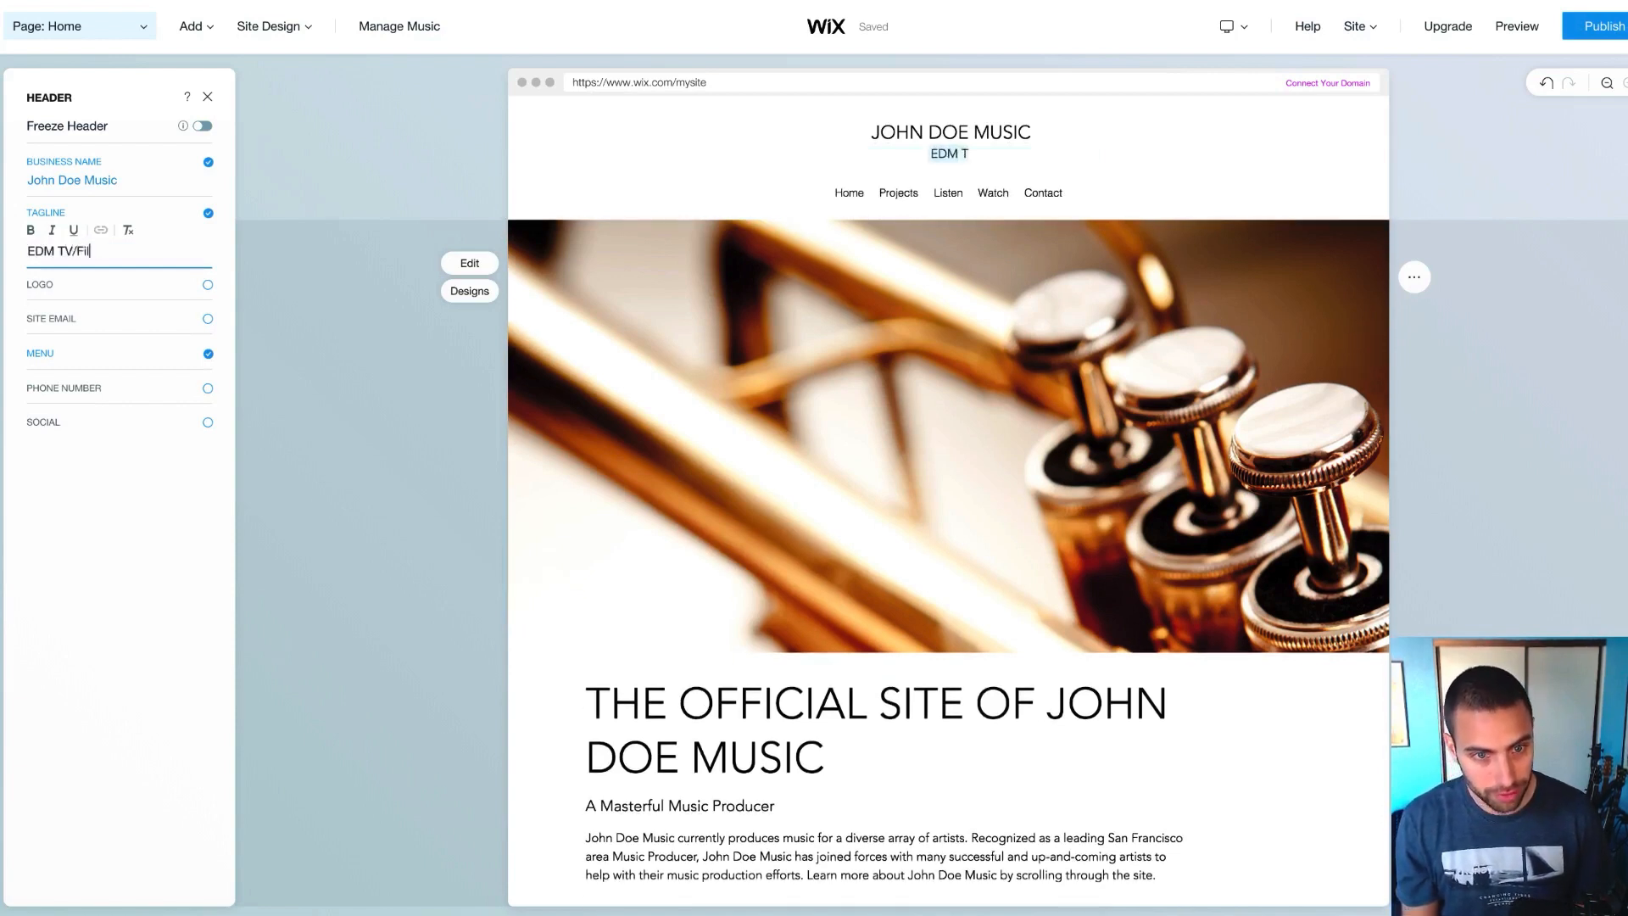
pyautogui.write('m Music Producer')
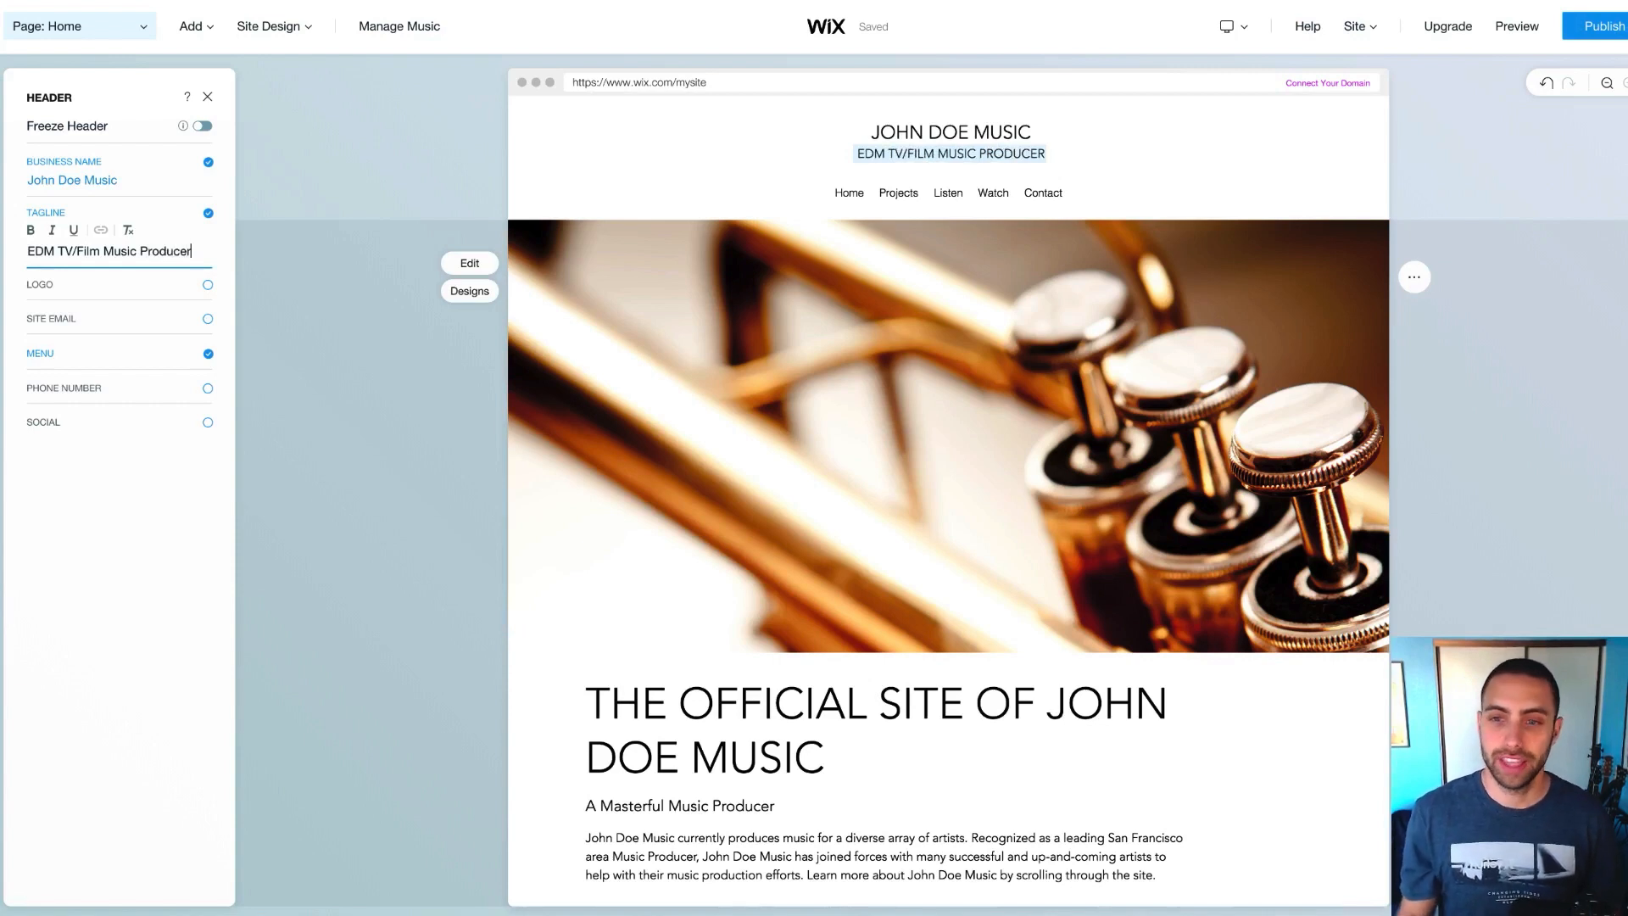
pyautogui.click(56, 251)
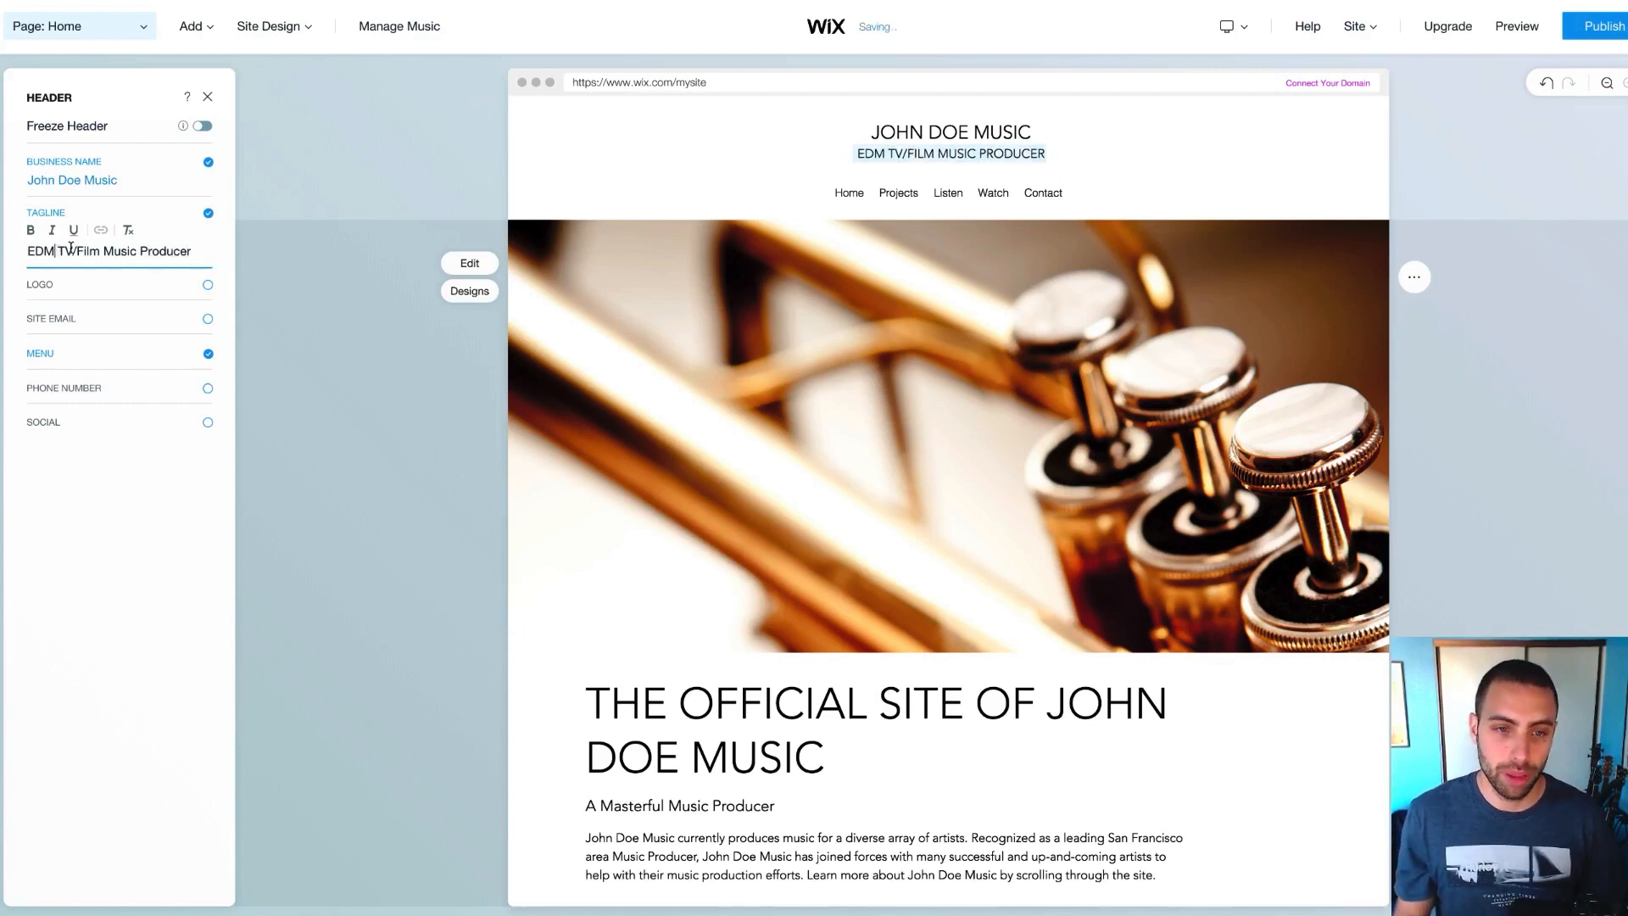
pyautogui.hotkey('ctrl', 's')
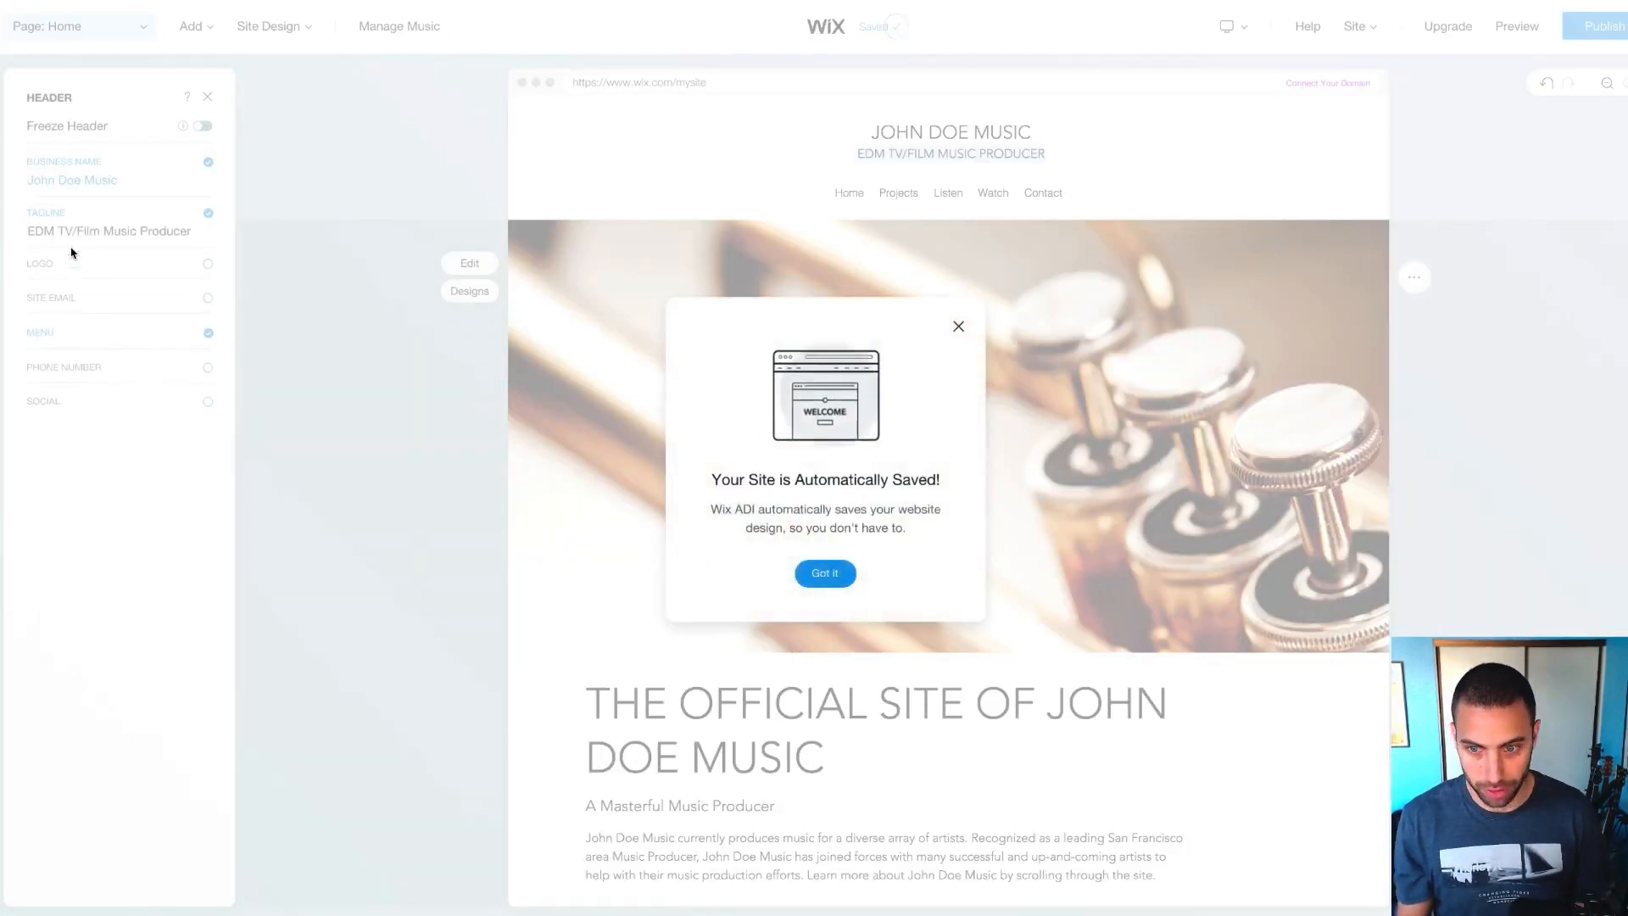
pyautogui.click(836, 575)
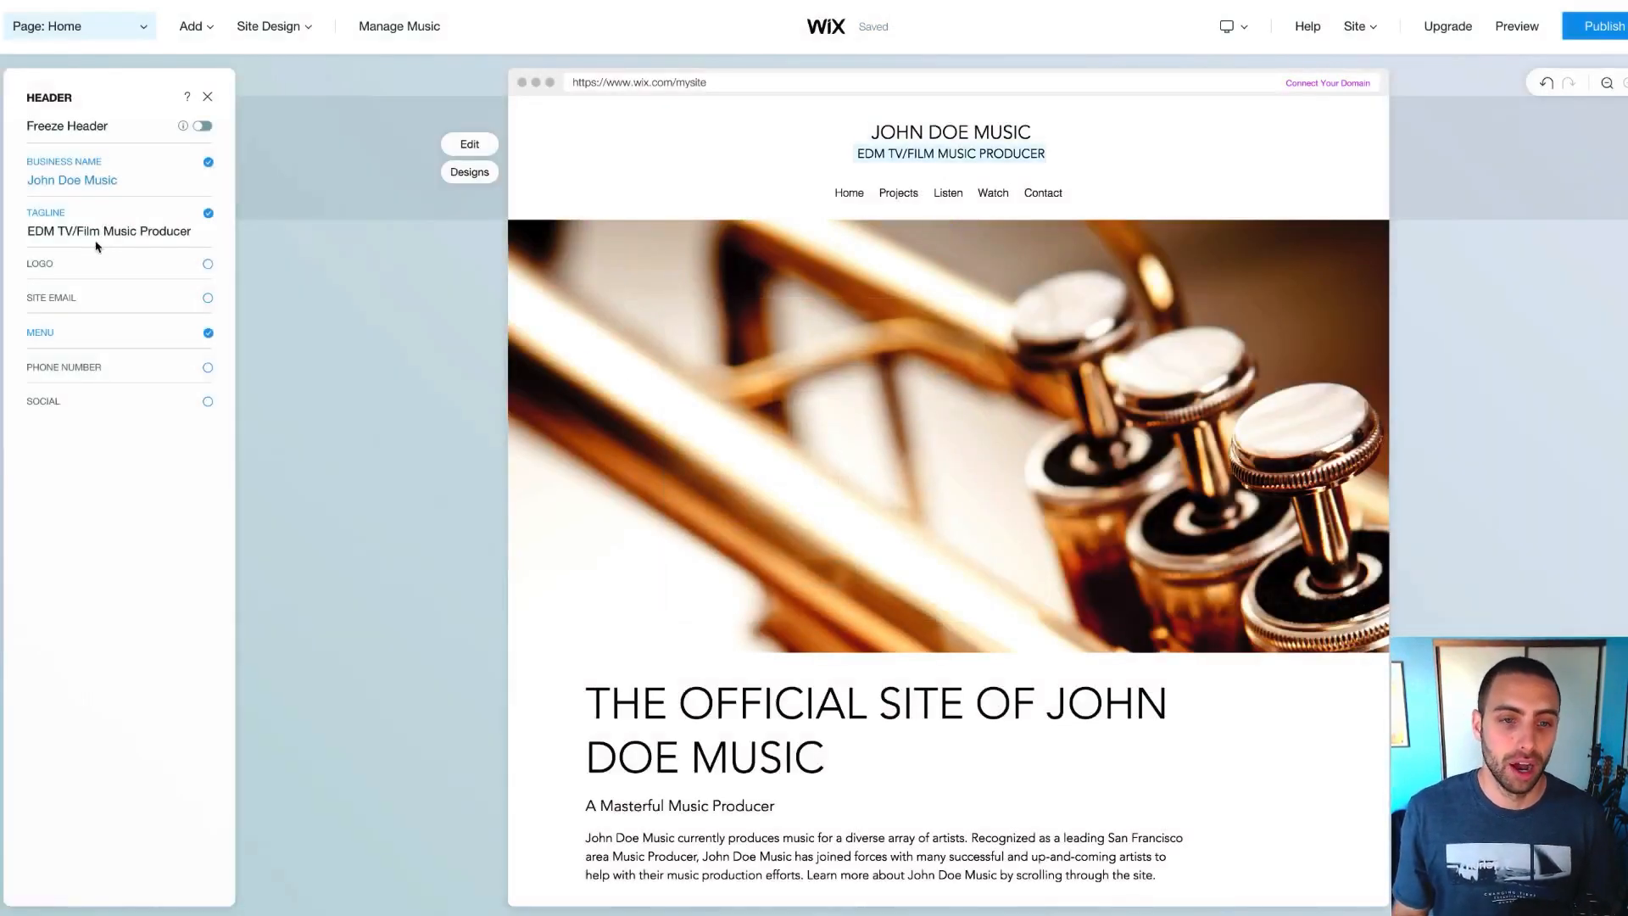
pyautogui.click(125, 226)
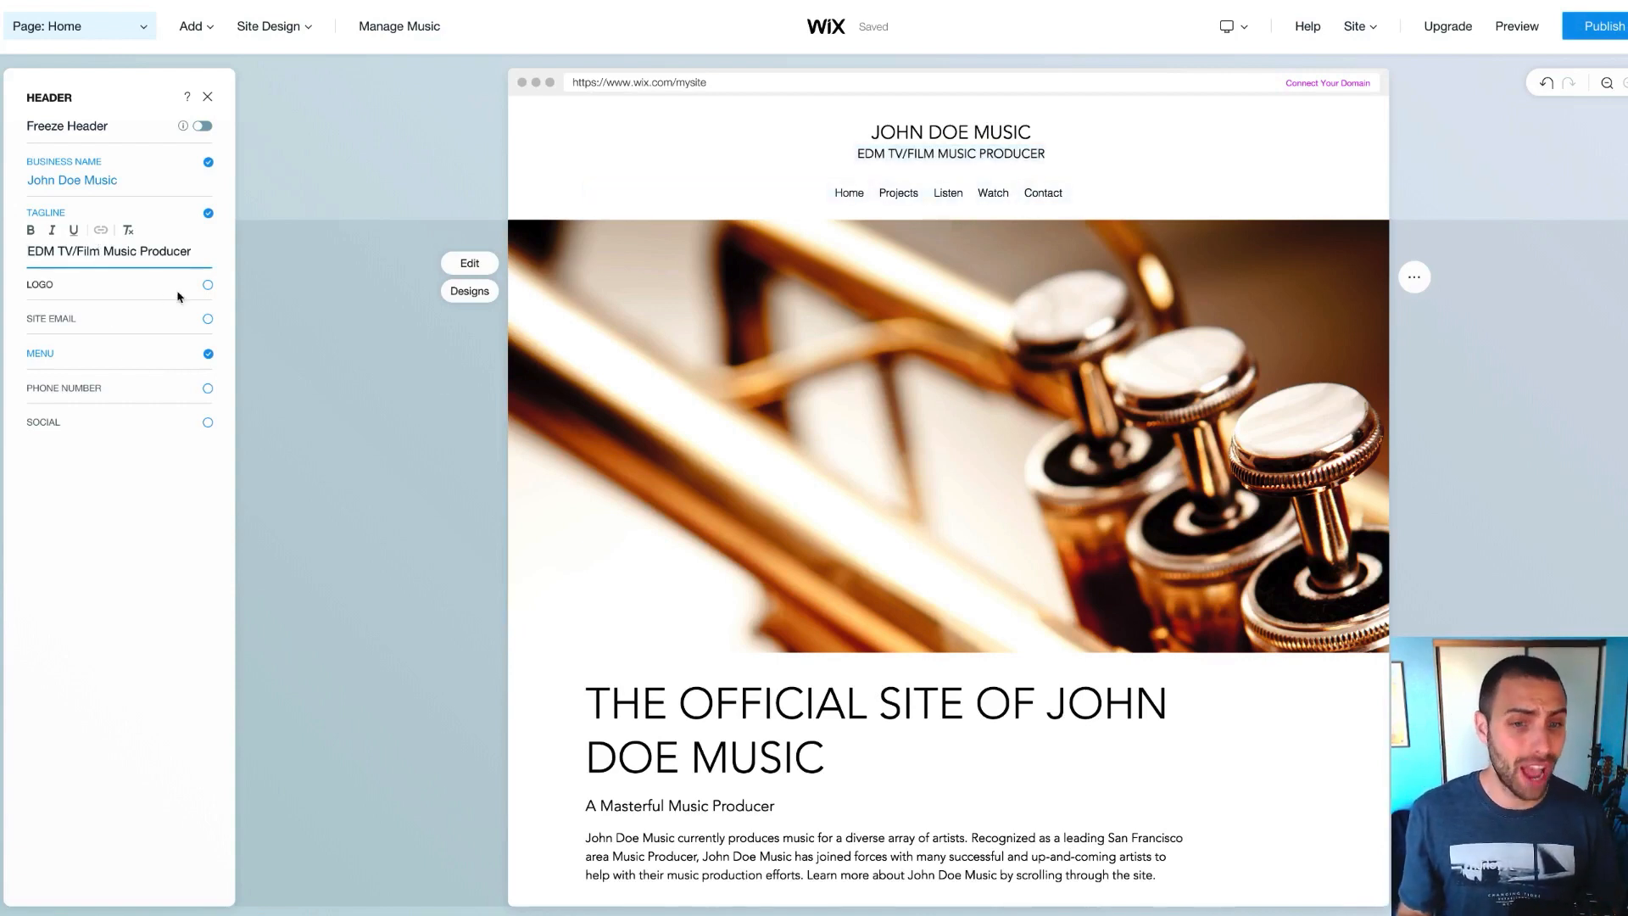
# Turn on the header logo and bring up its replacement image options
pyautogui.click(207, 285)
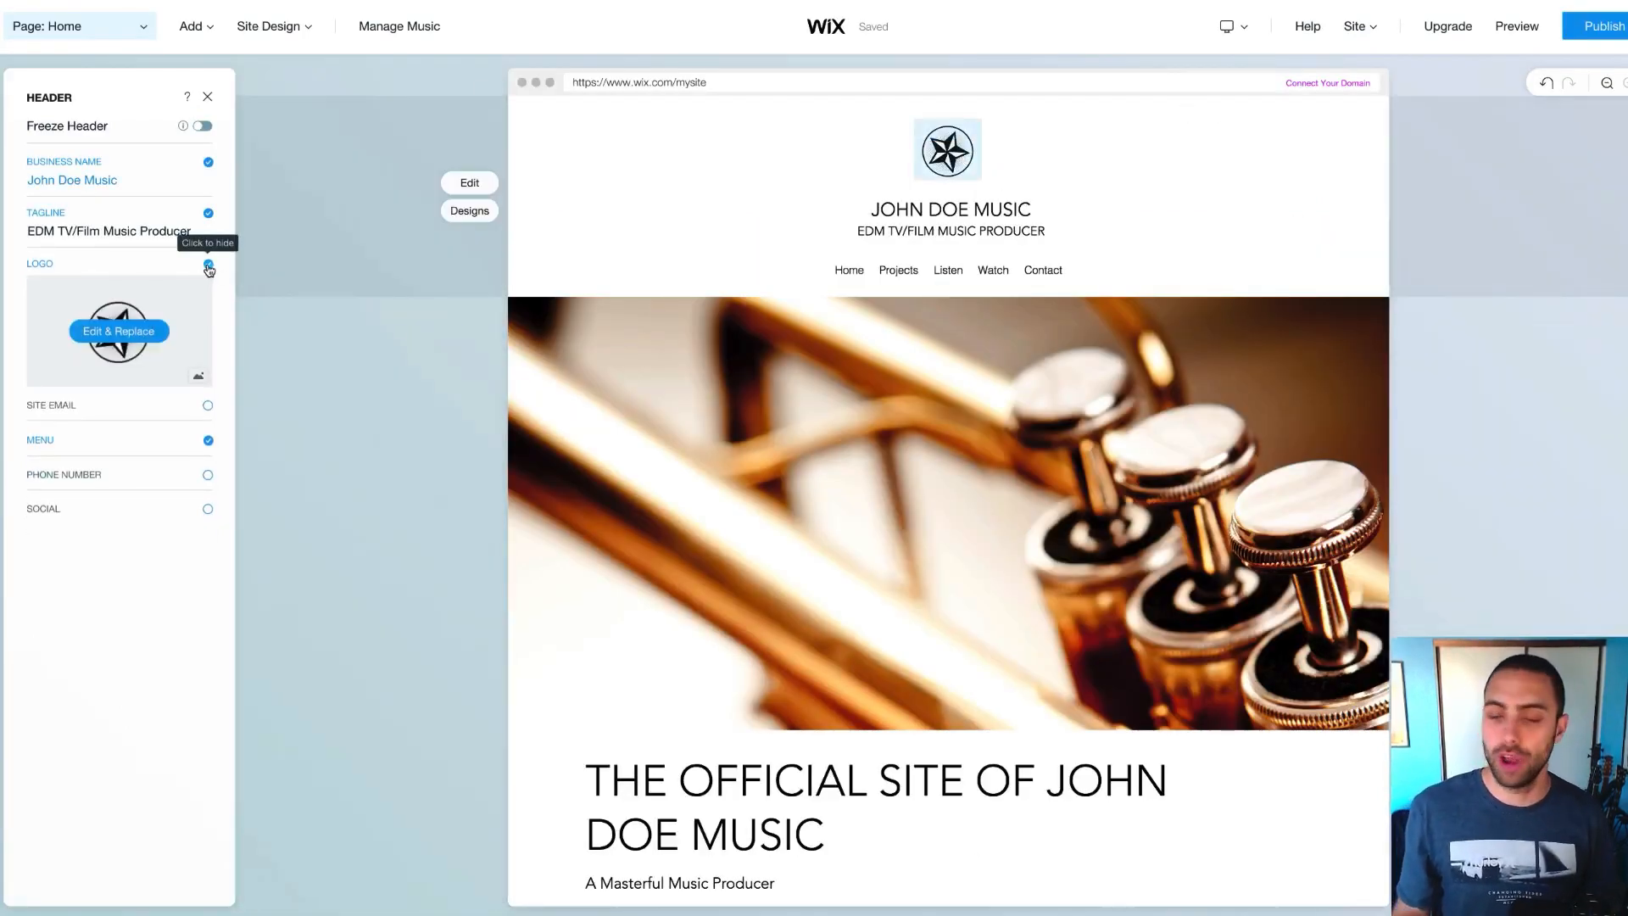
pyautogui.click(207, 266)
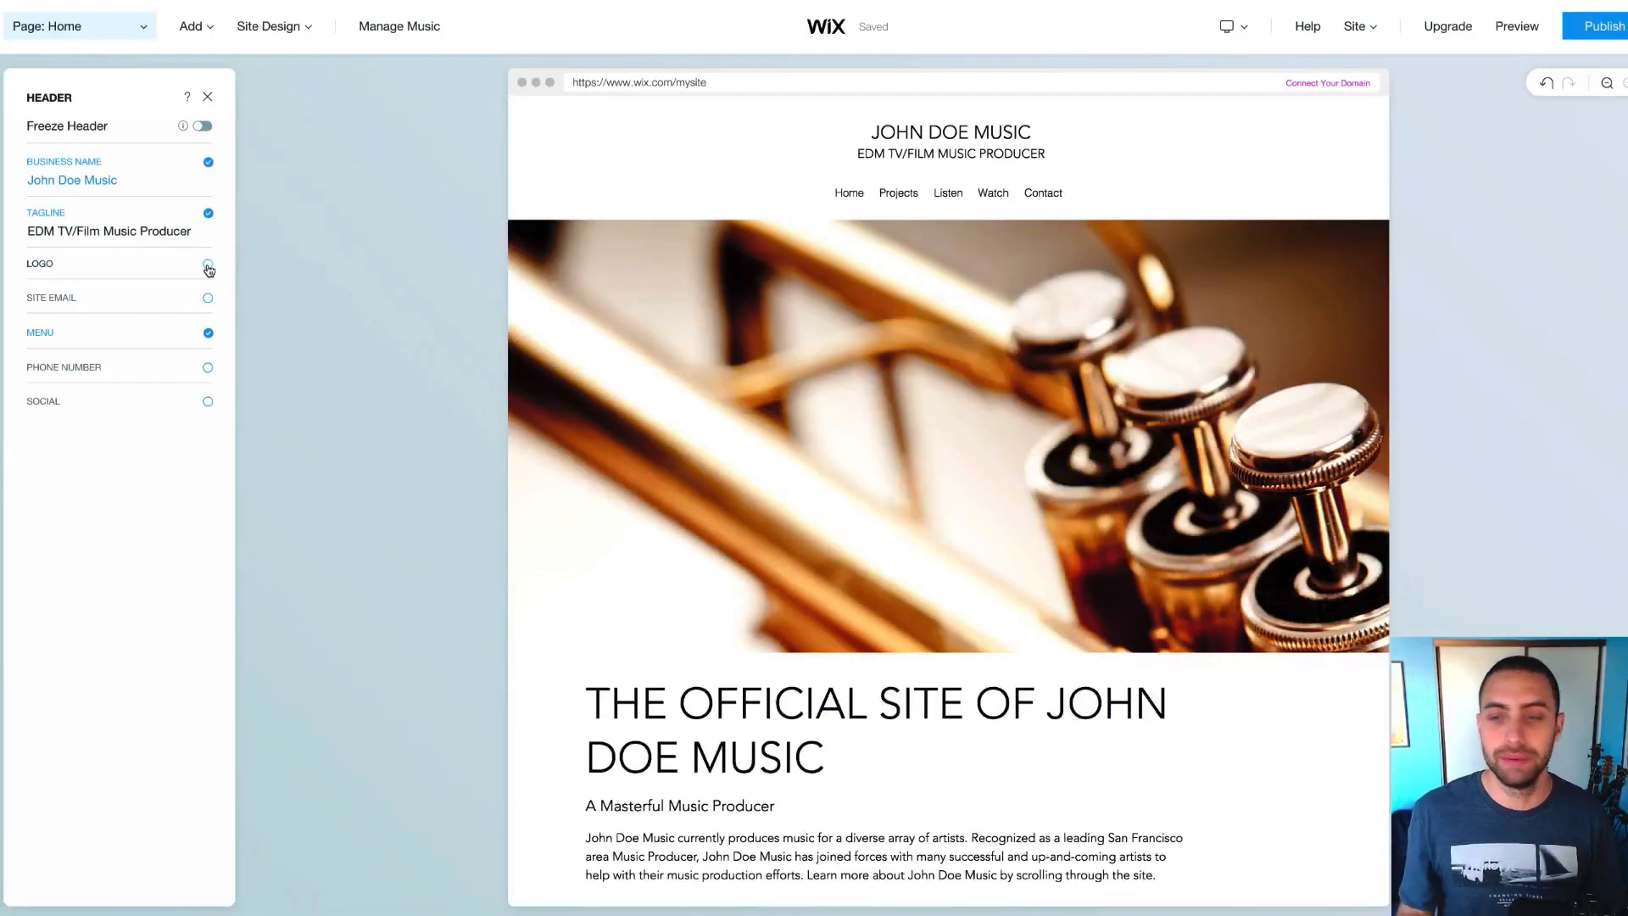
pyautogui.click(208, 267)
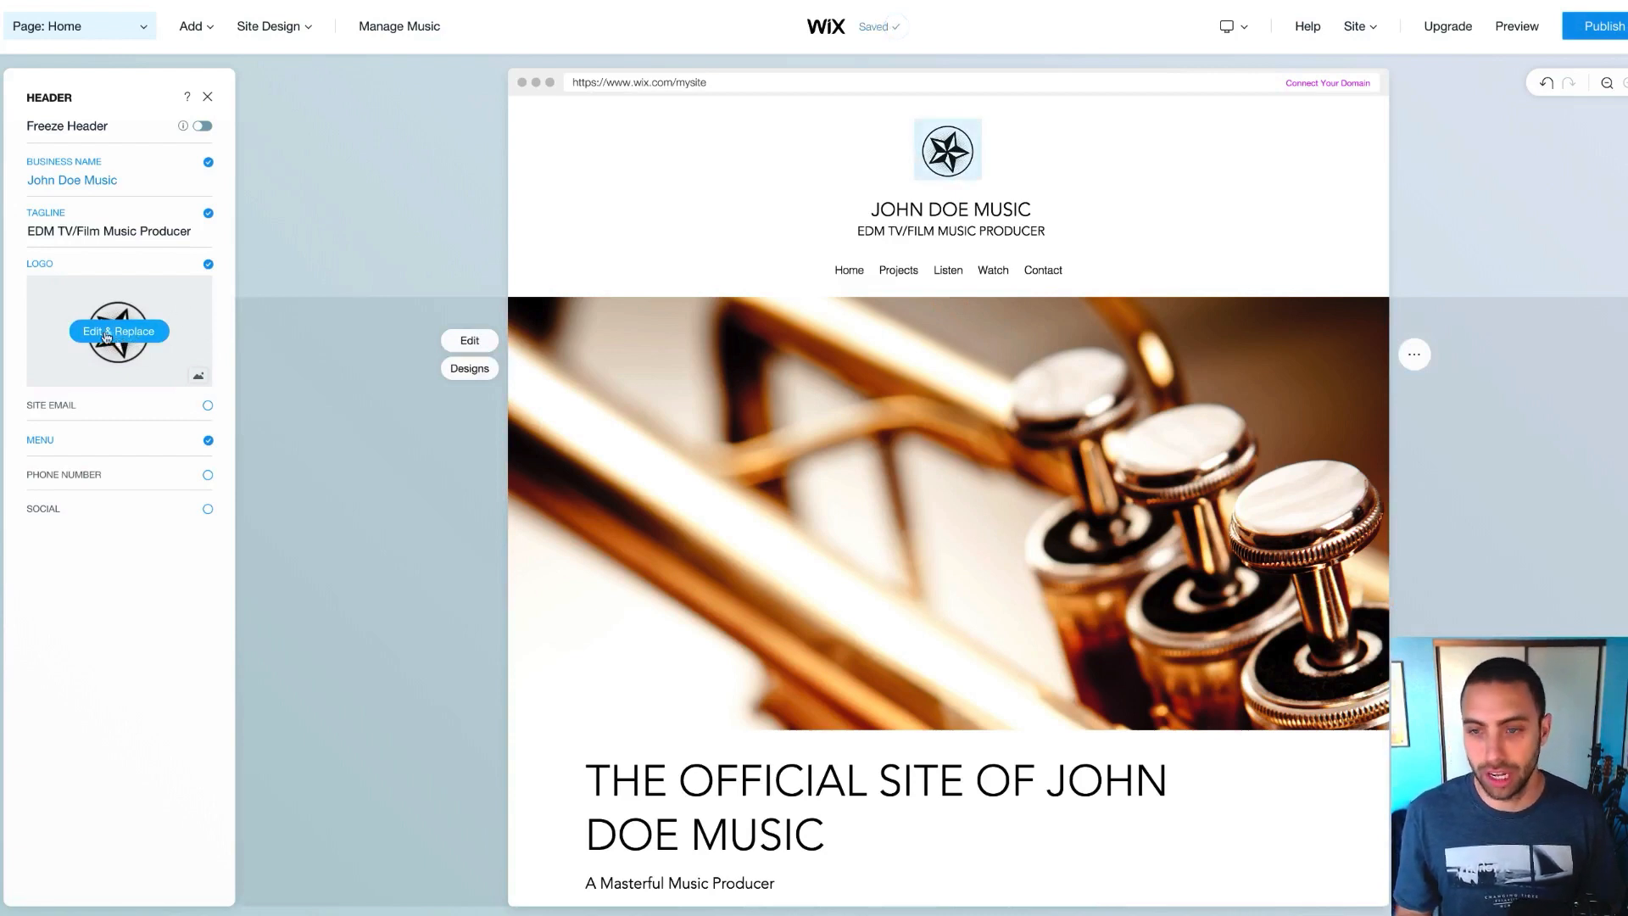
pyautogui.click(107, 338)
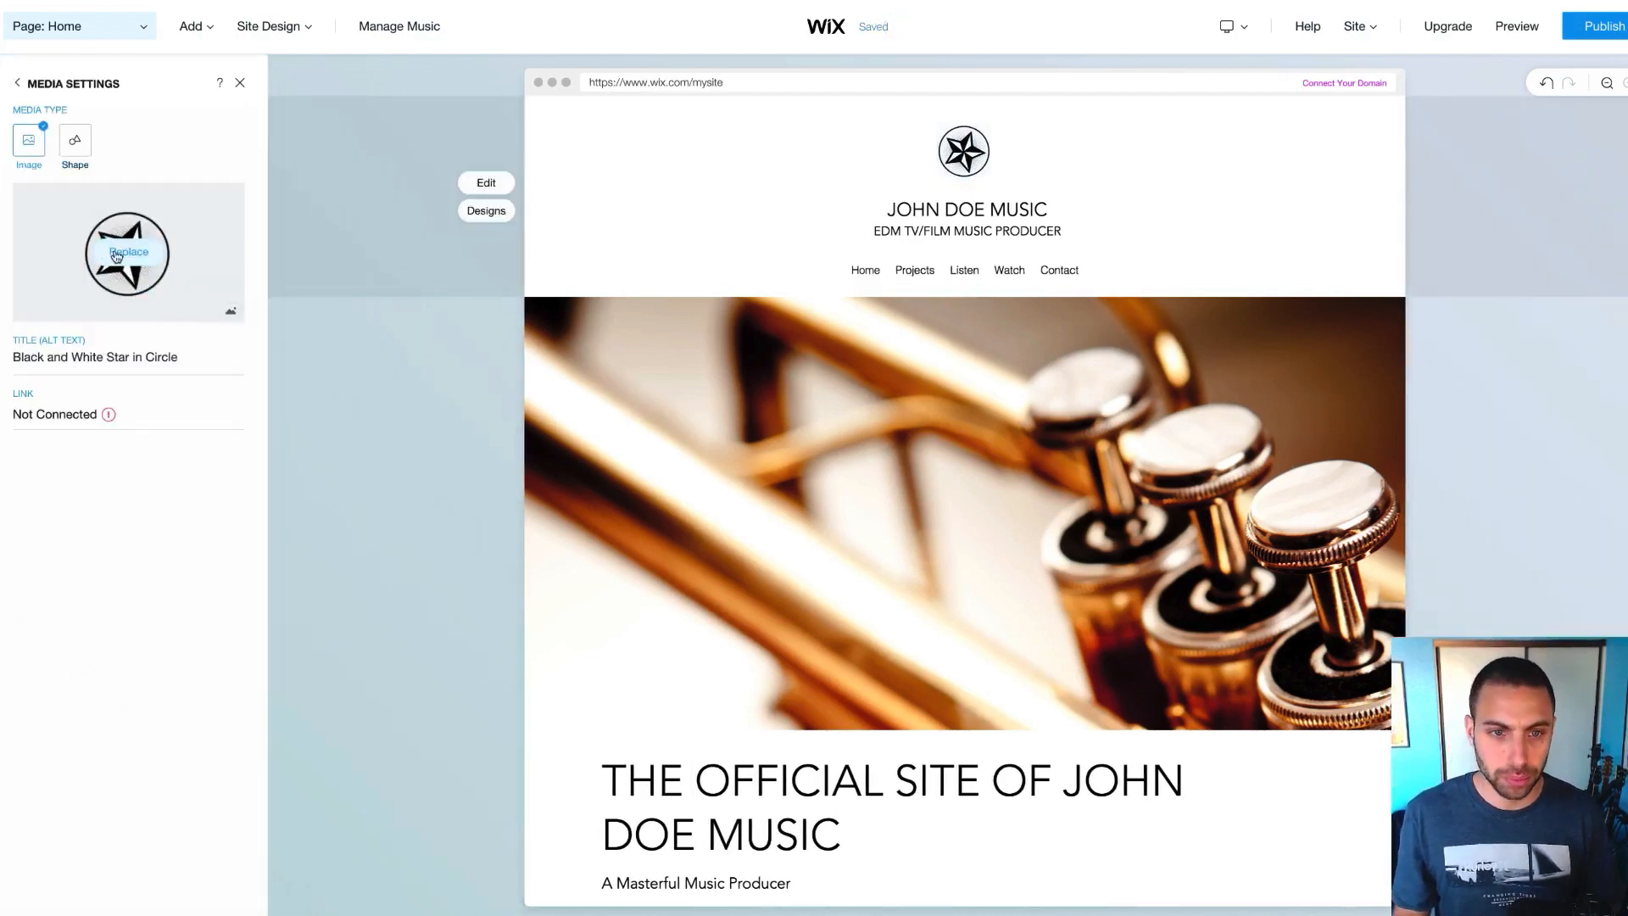
pyautogui.click(127, 254)
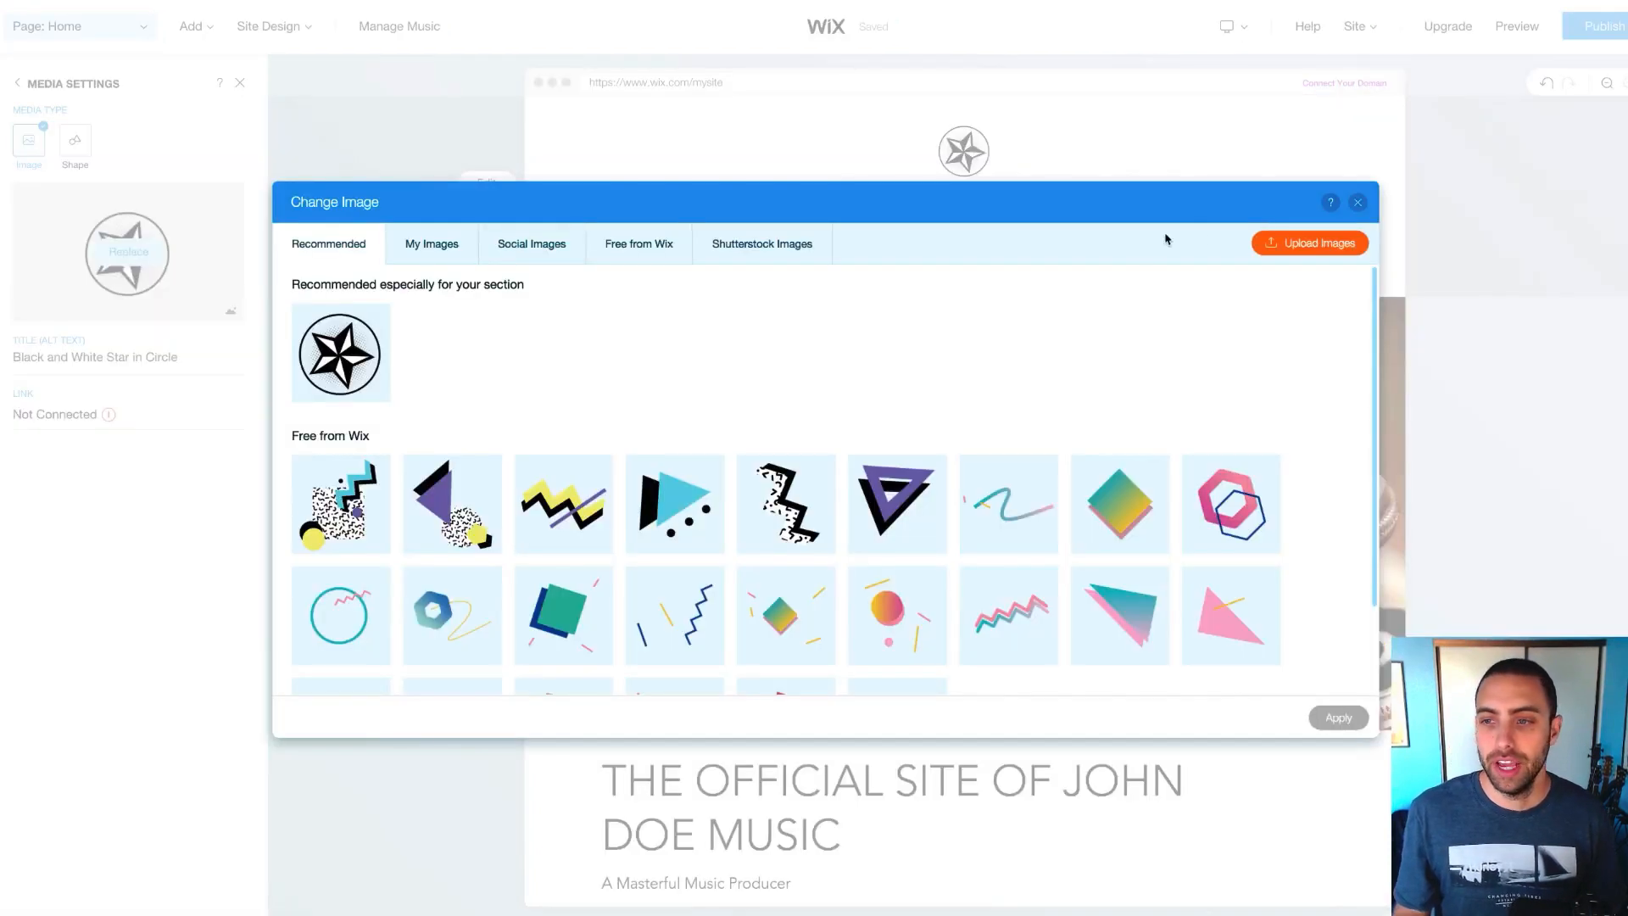
pyautogui.scroll(-2, 726, 509)
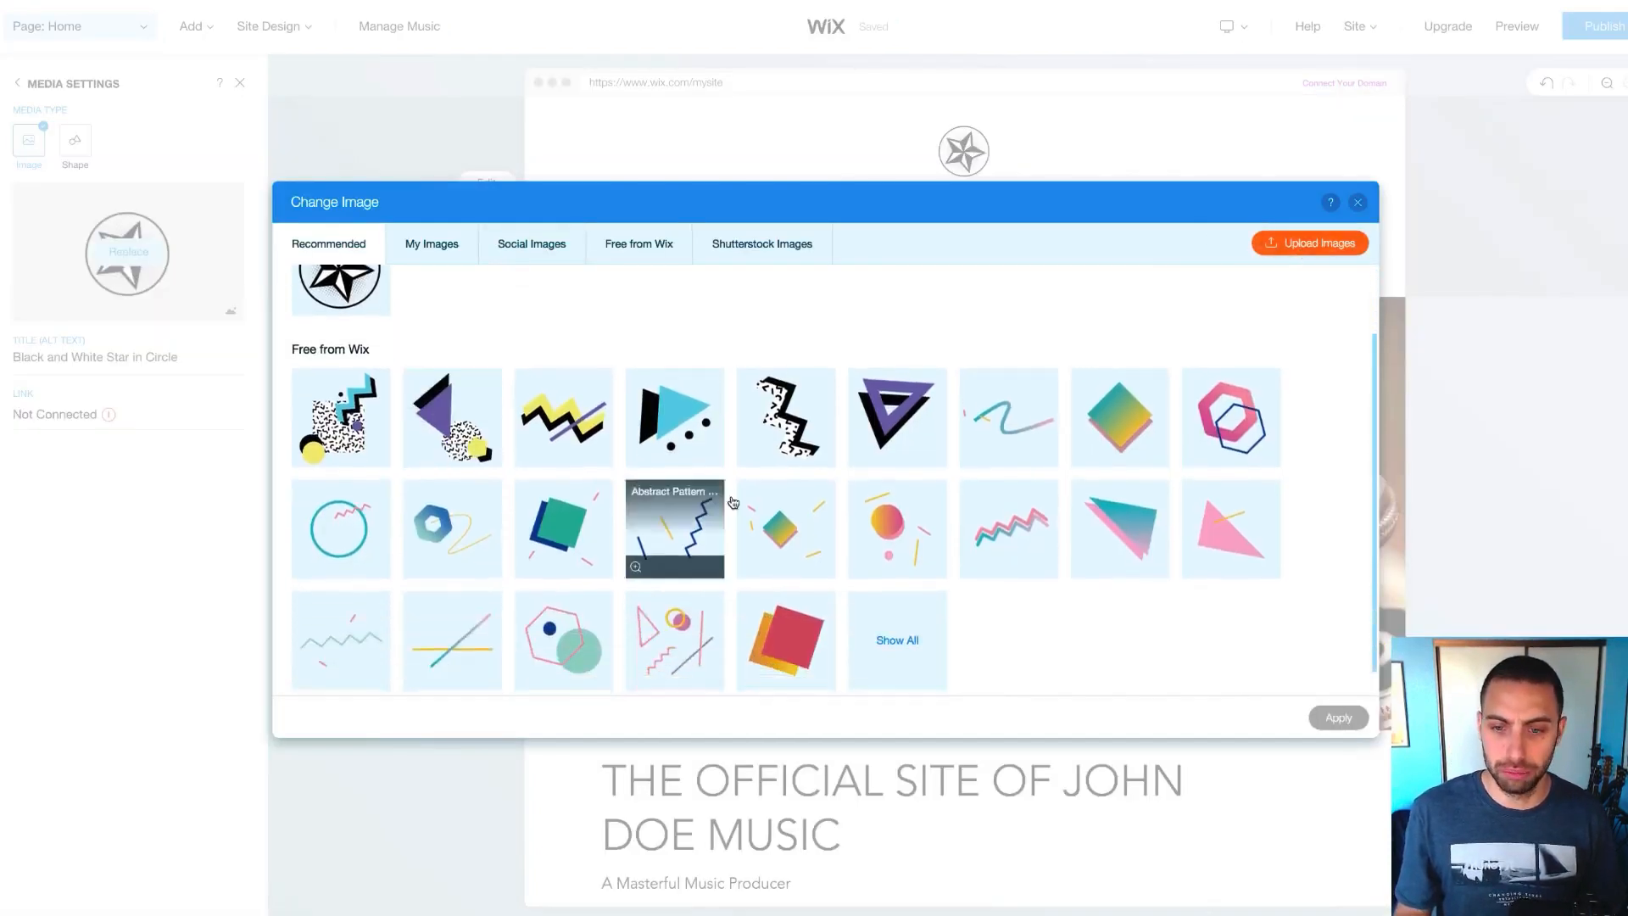
pyautogui.scroll(2, 661, 432)
# Replace the logo with the vinyl record clip art from Wix's free Music images
pyautogui.click(614, 247)
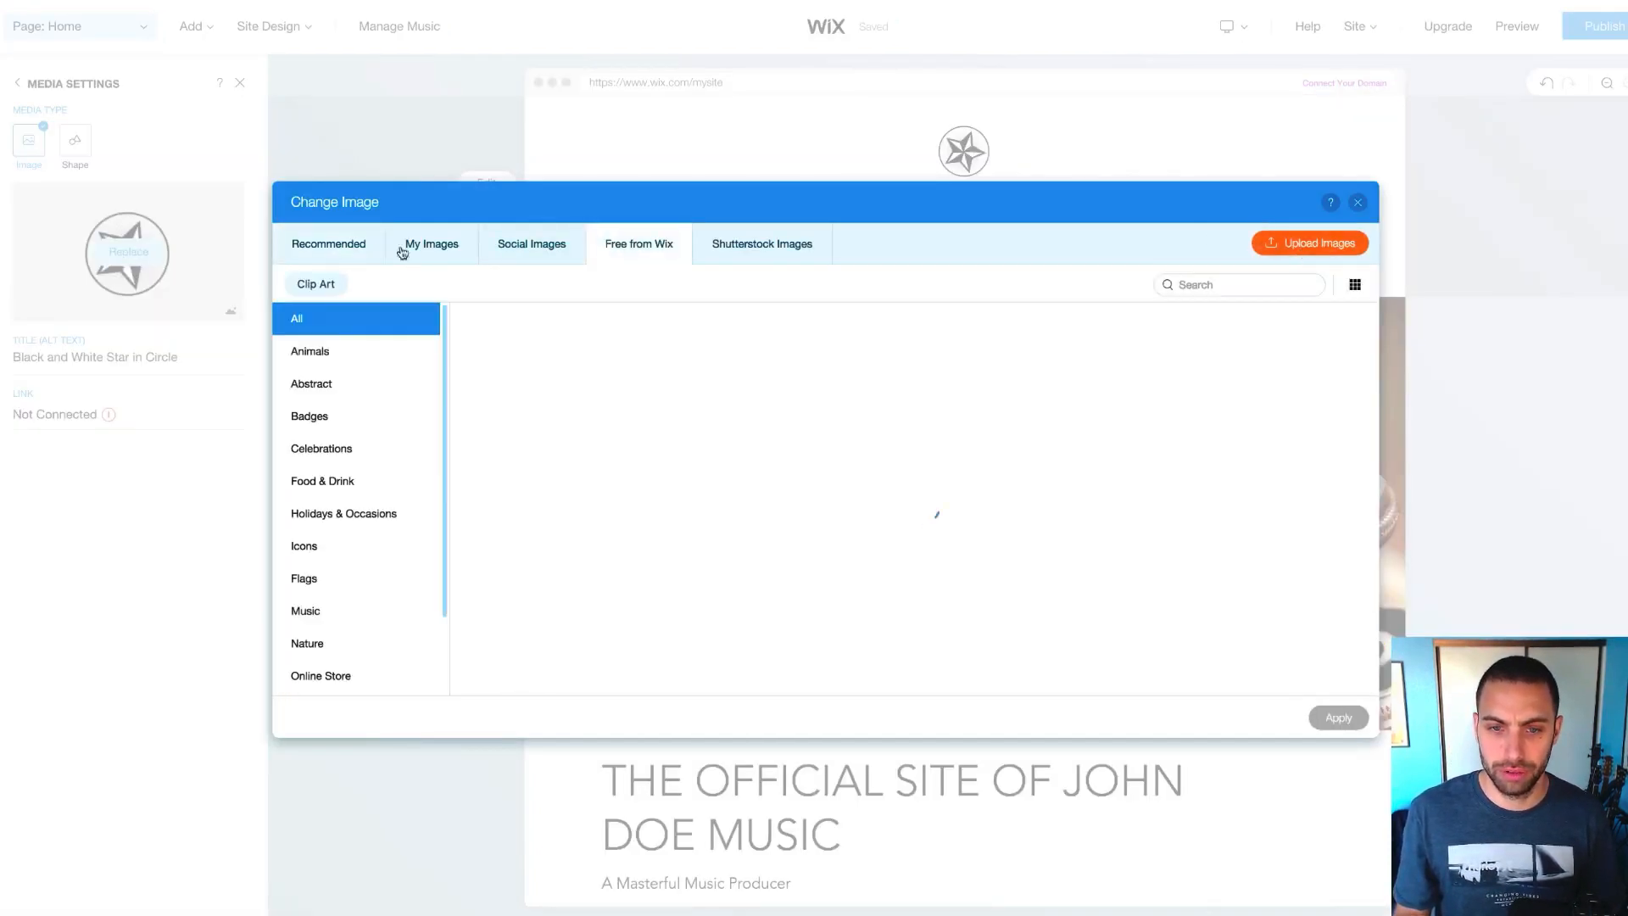
pyautogui.scroll(-1, 340, 465)
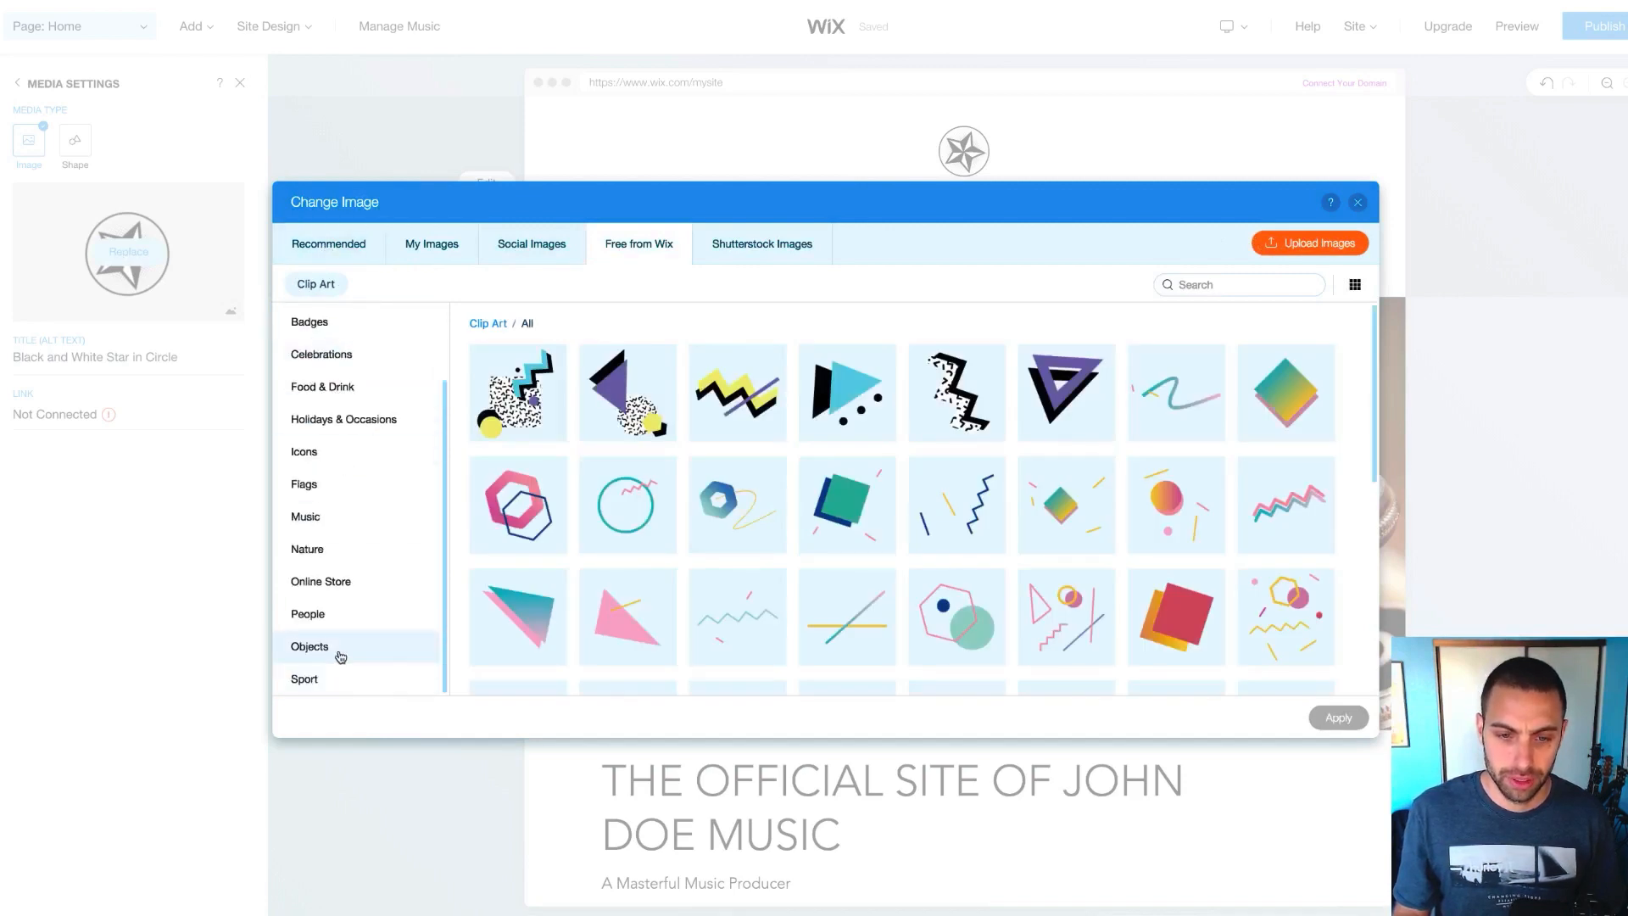
pyautogui.click(344, 648)
pyautogui.click(347, 422)
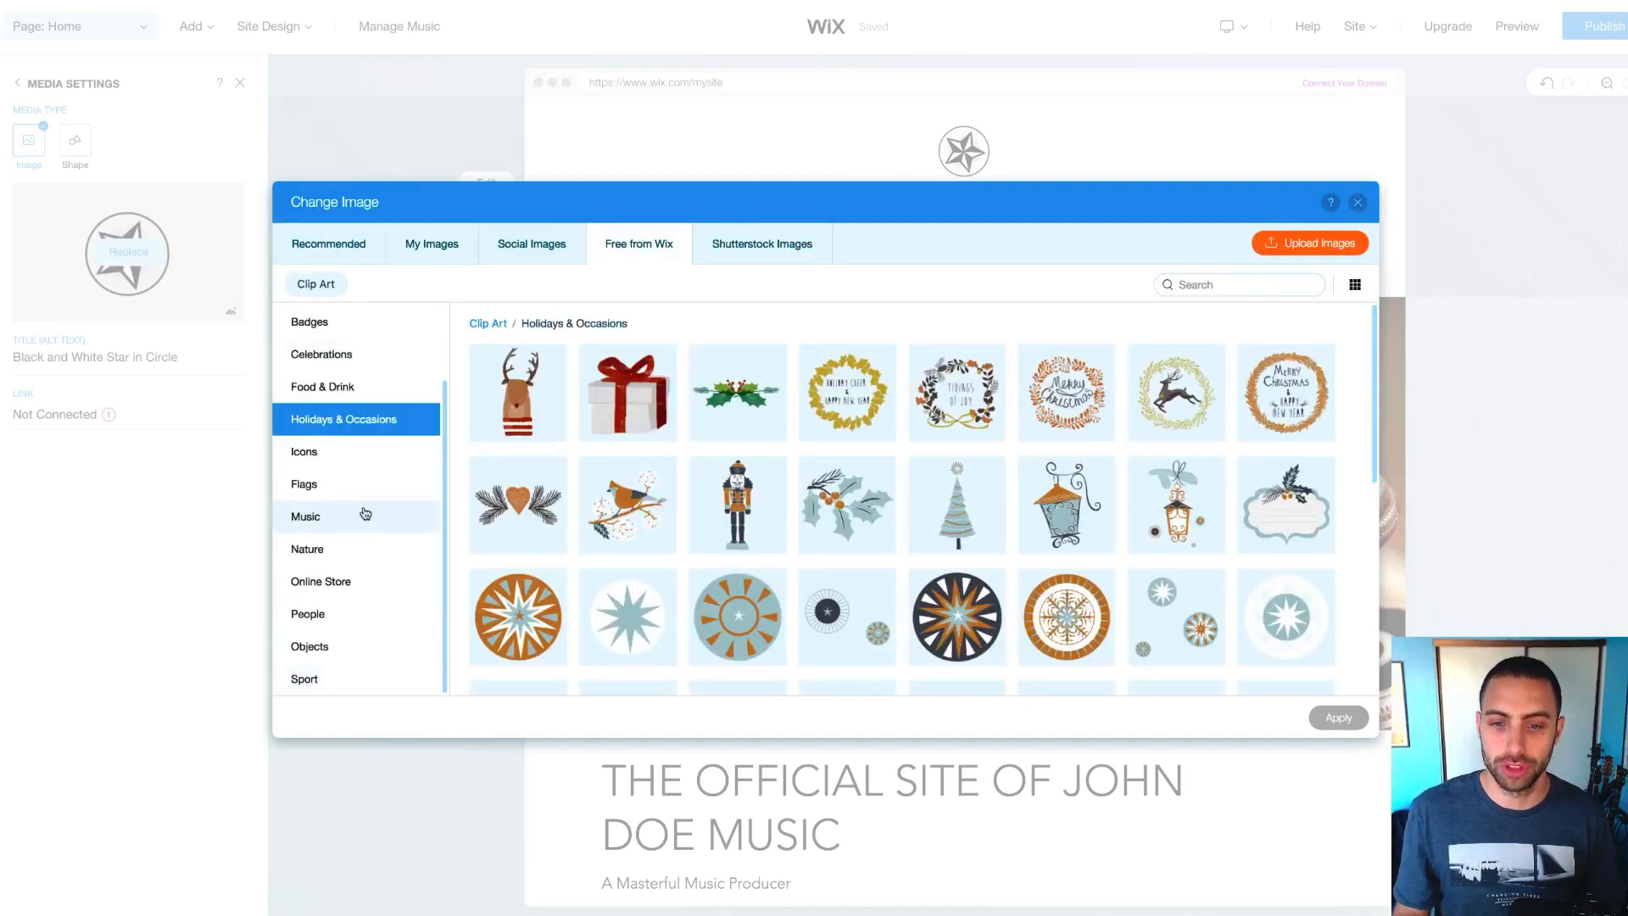
pyautogui.click(356, 487)
pyautogui.click(327, 519)
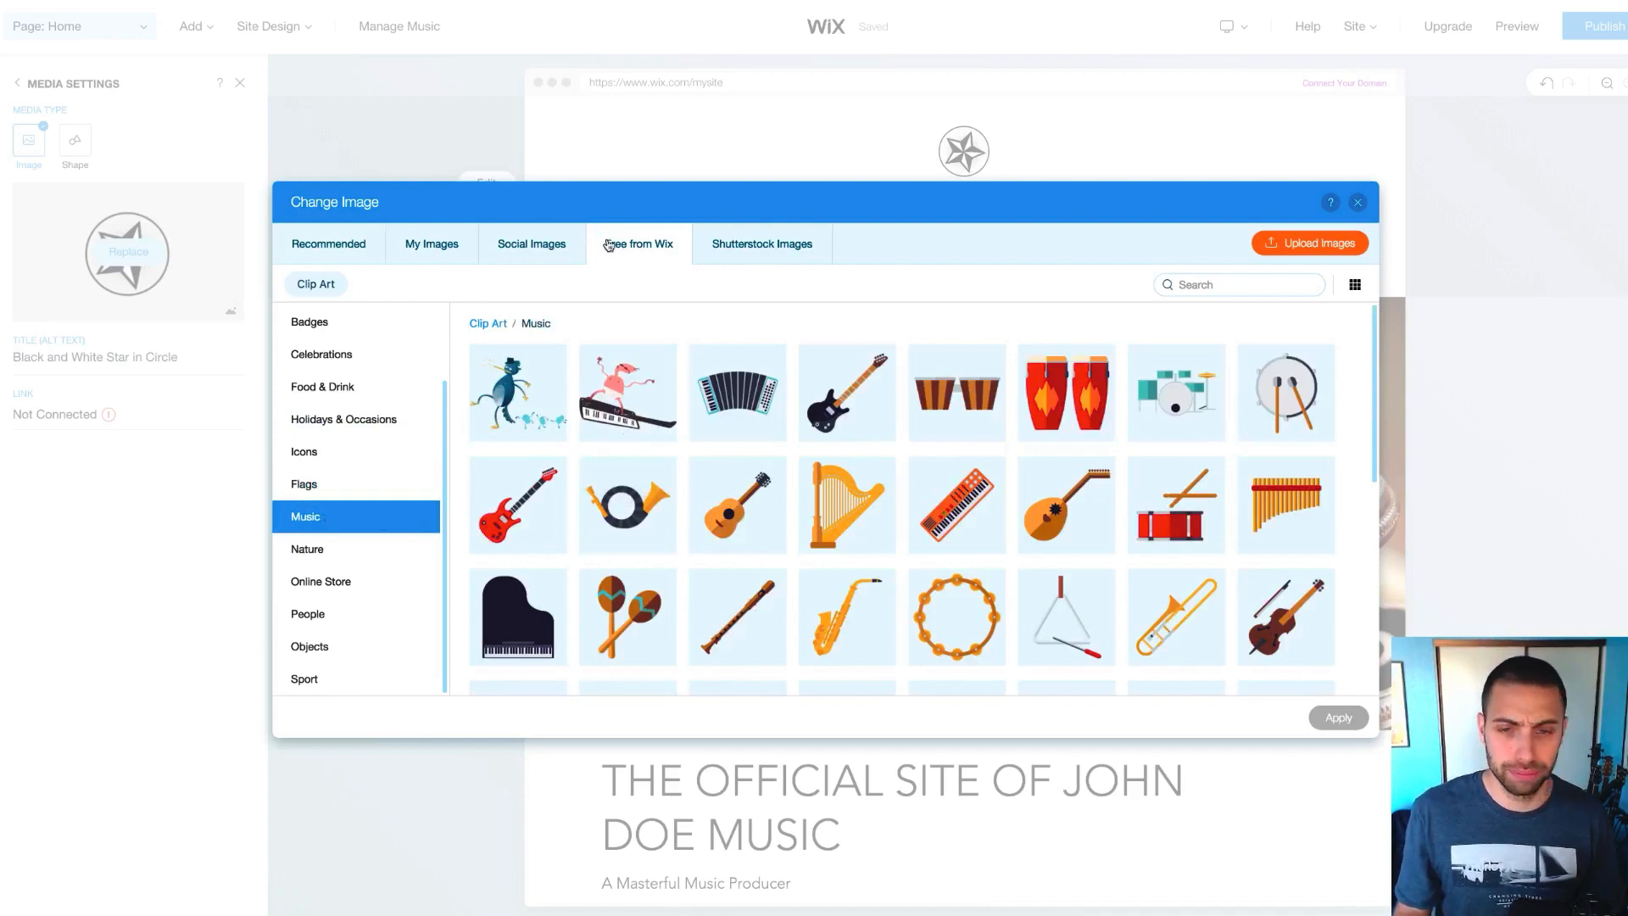
pyautogui.scroll(-3, 844, 498)
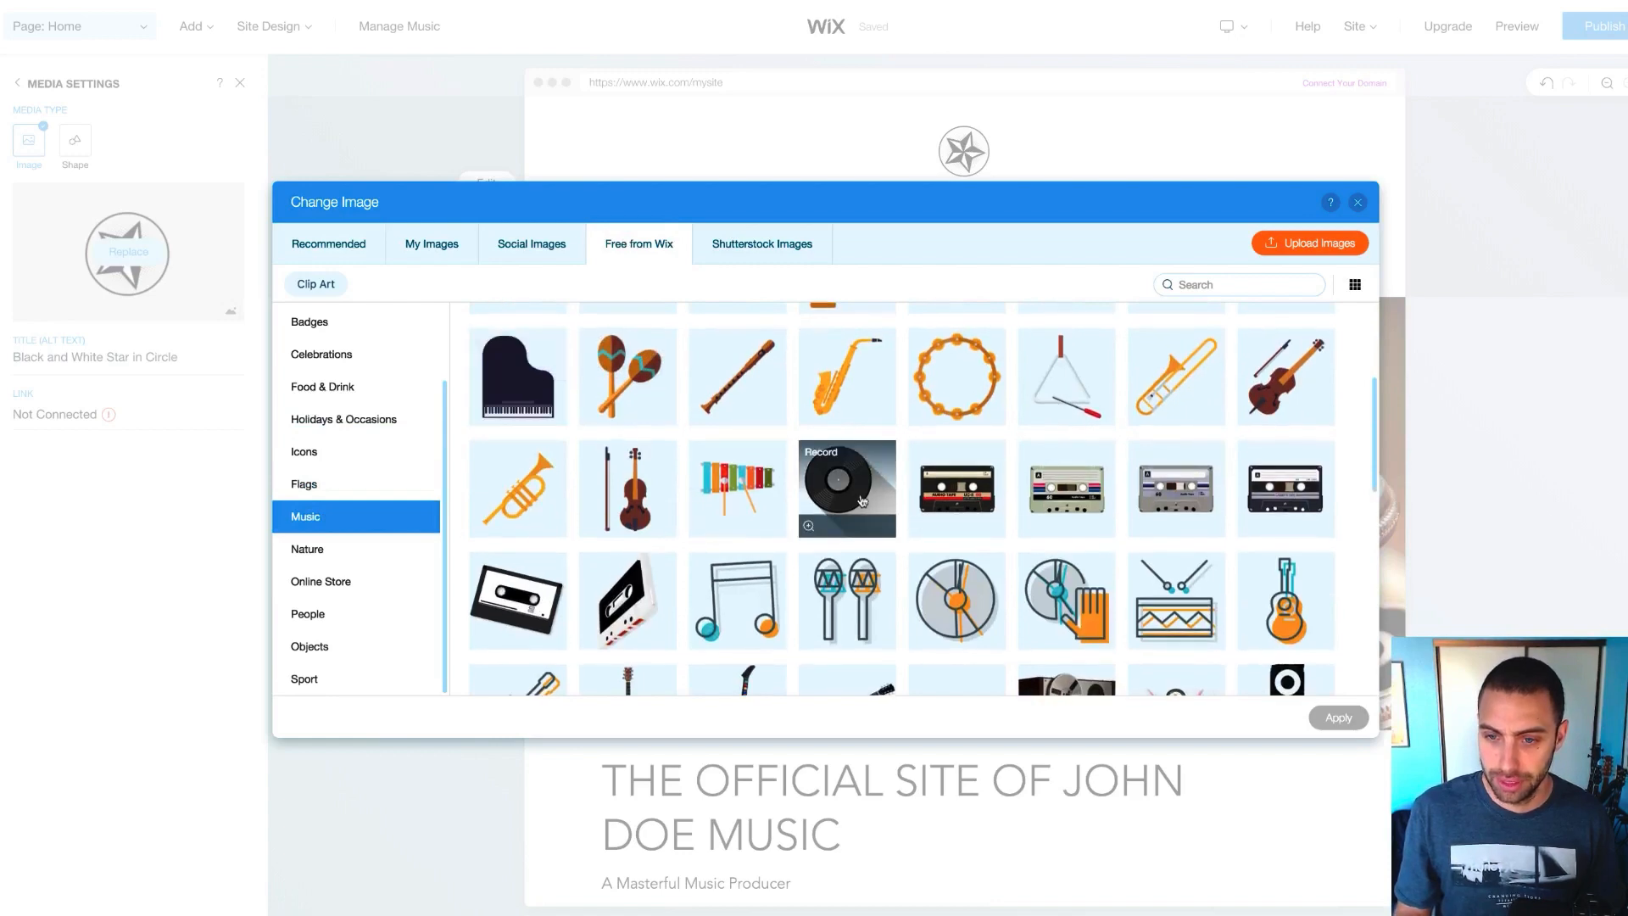
pyautogui.click(844, 490)
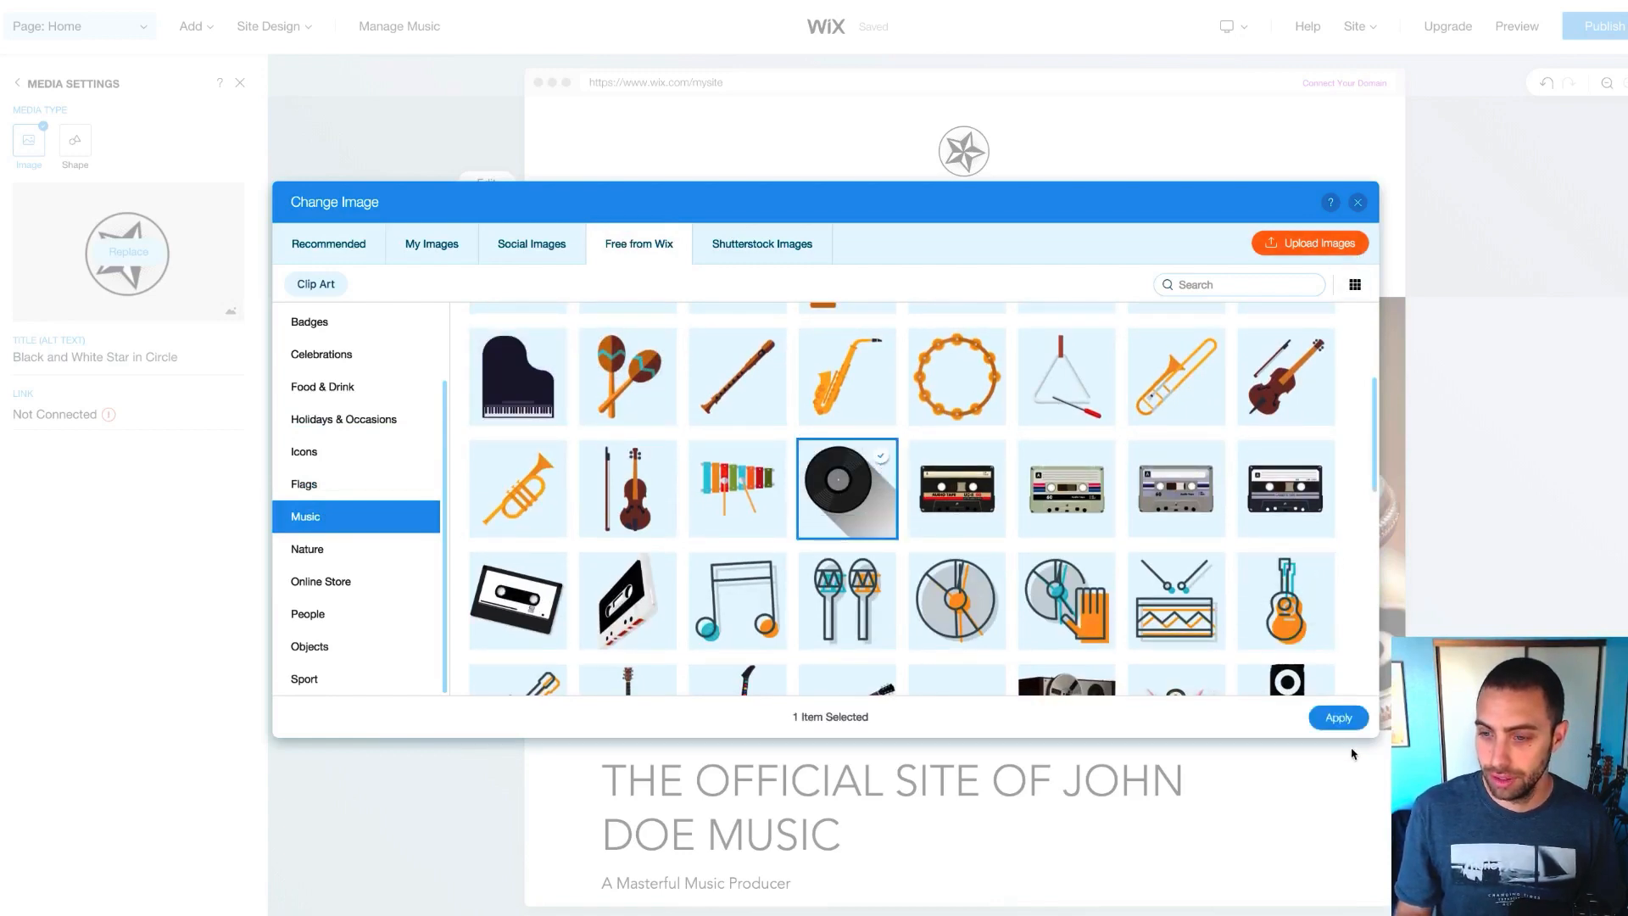
pyautogui.click(1340, 717)
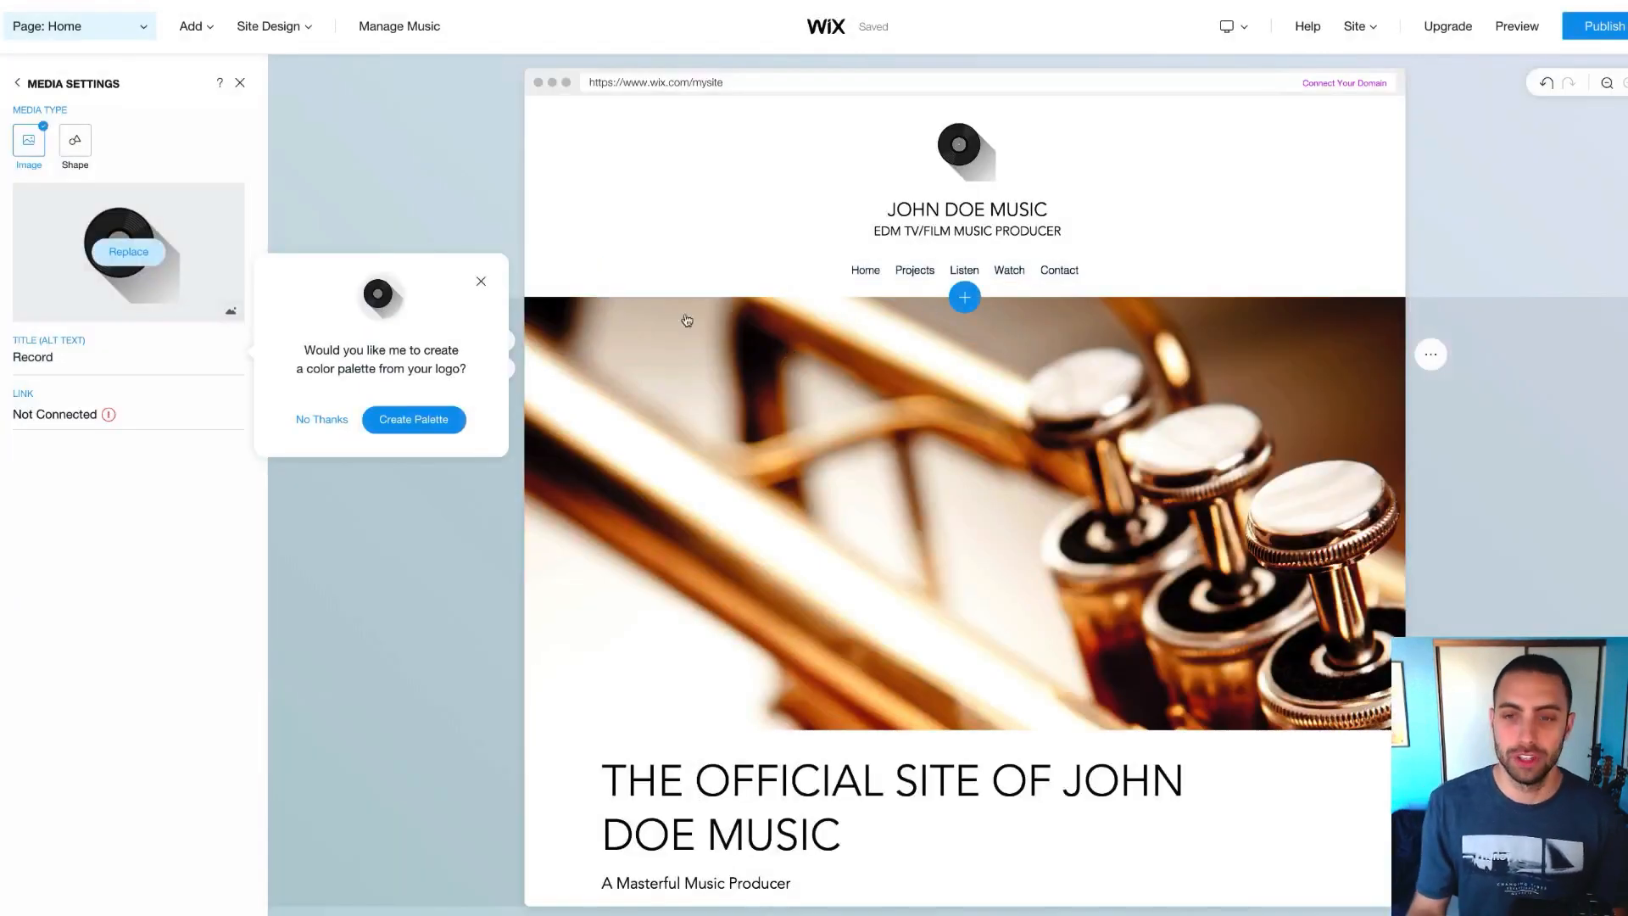
pyautogui.click(481, 282)
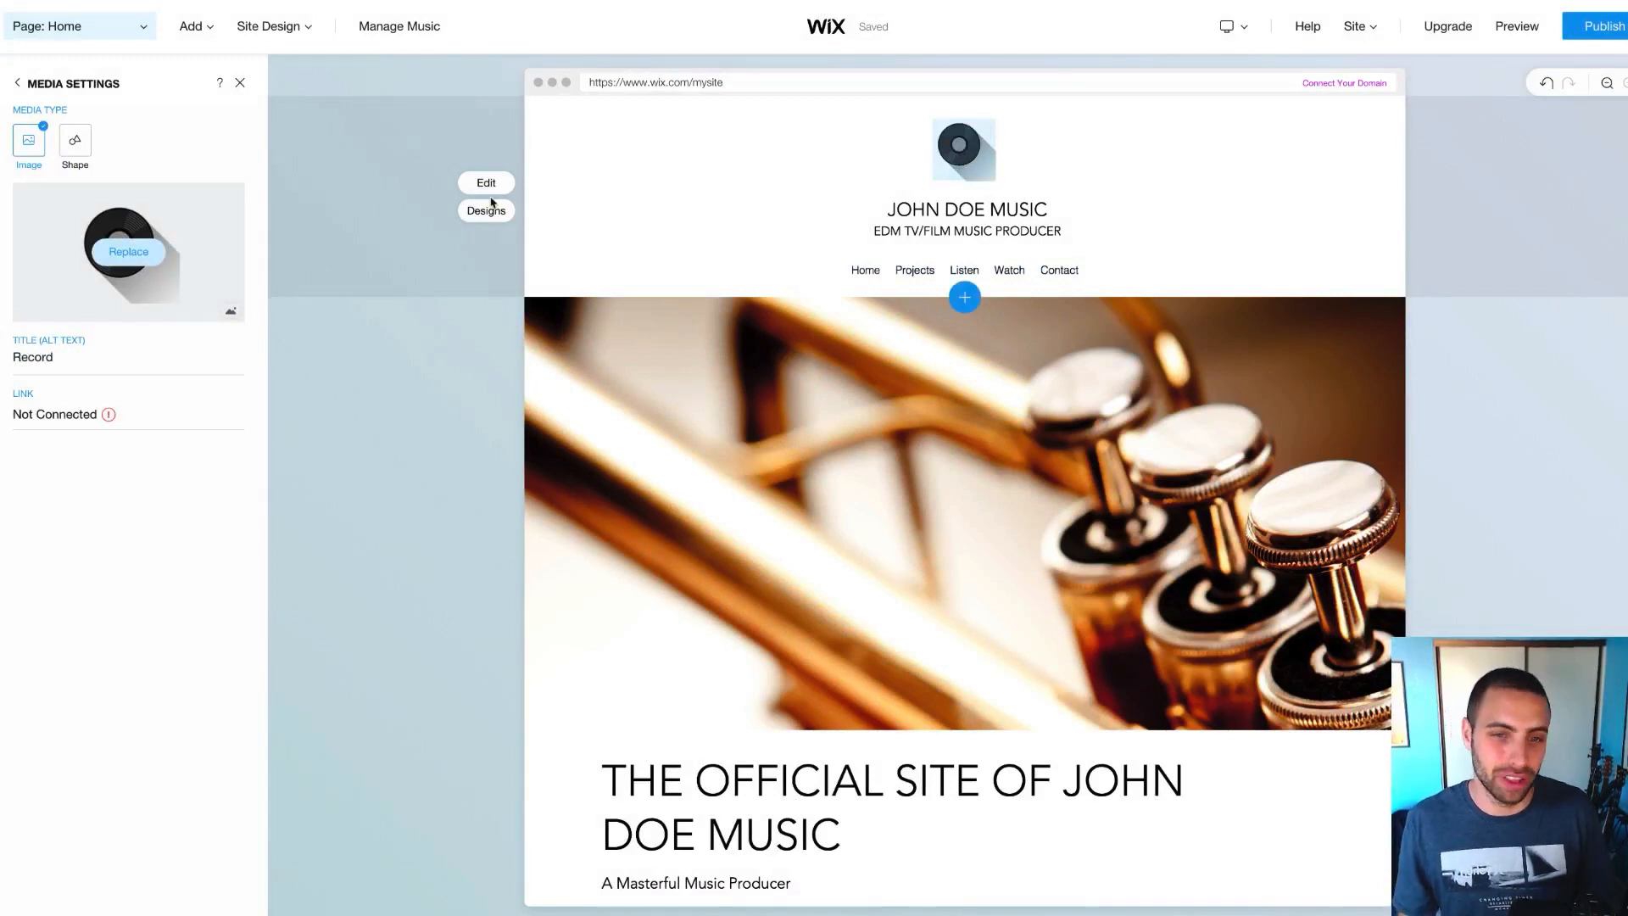
pyautogui.click(17, 82)
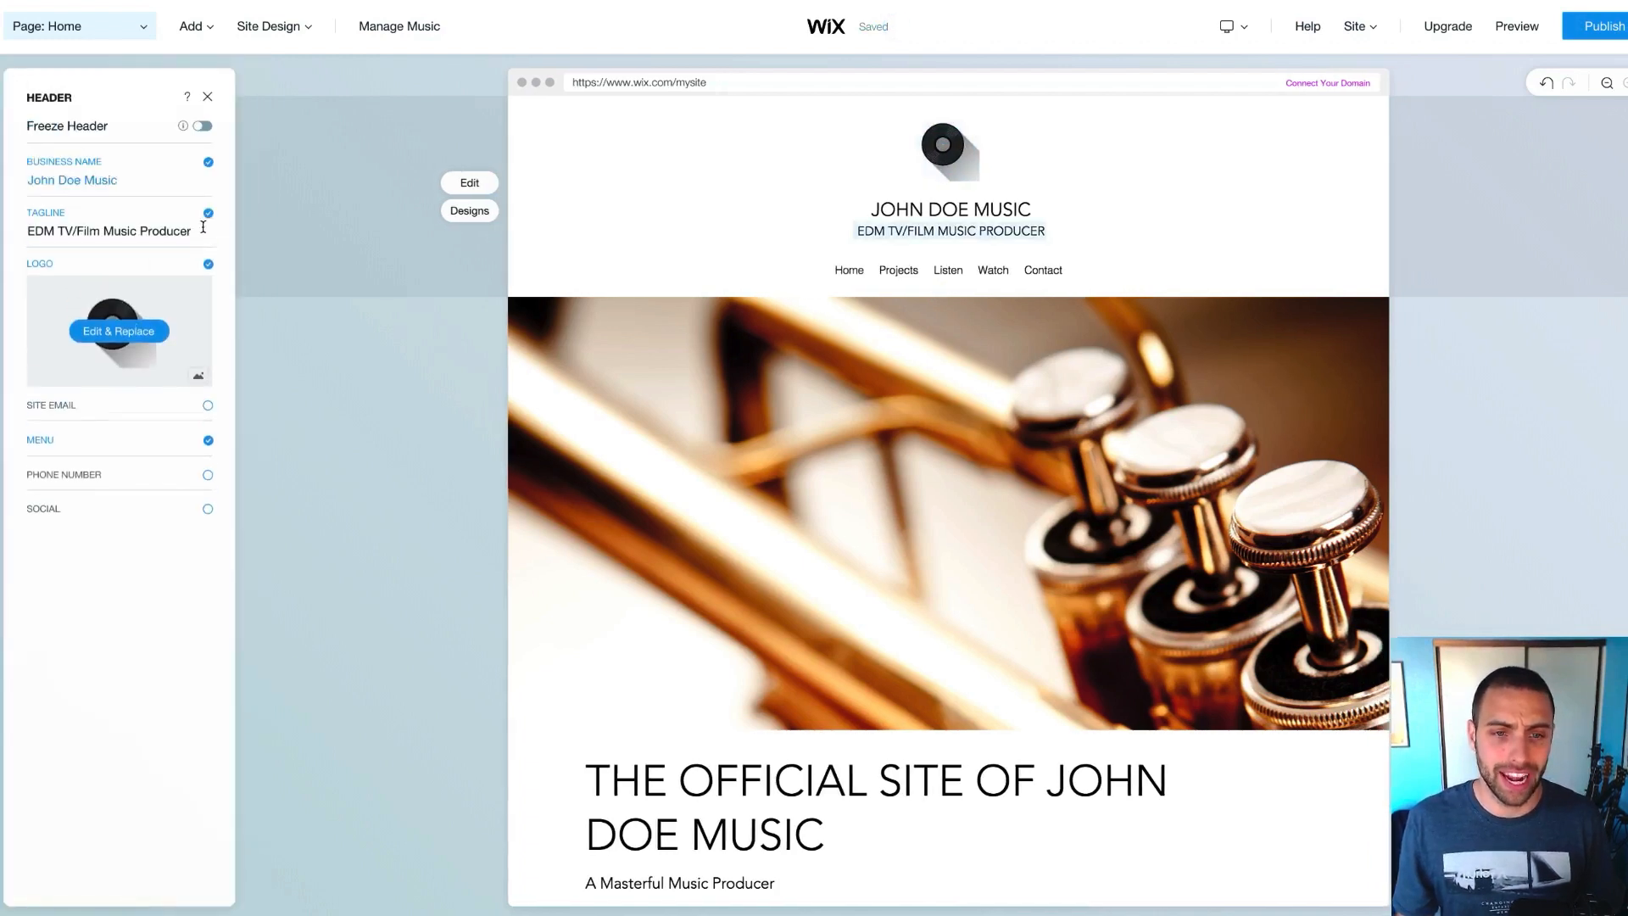
# Remove the header logo, decline the palette suggestion, and open the trumpet welcome section's settings
pyautogui.click(207, 266)
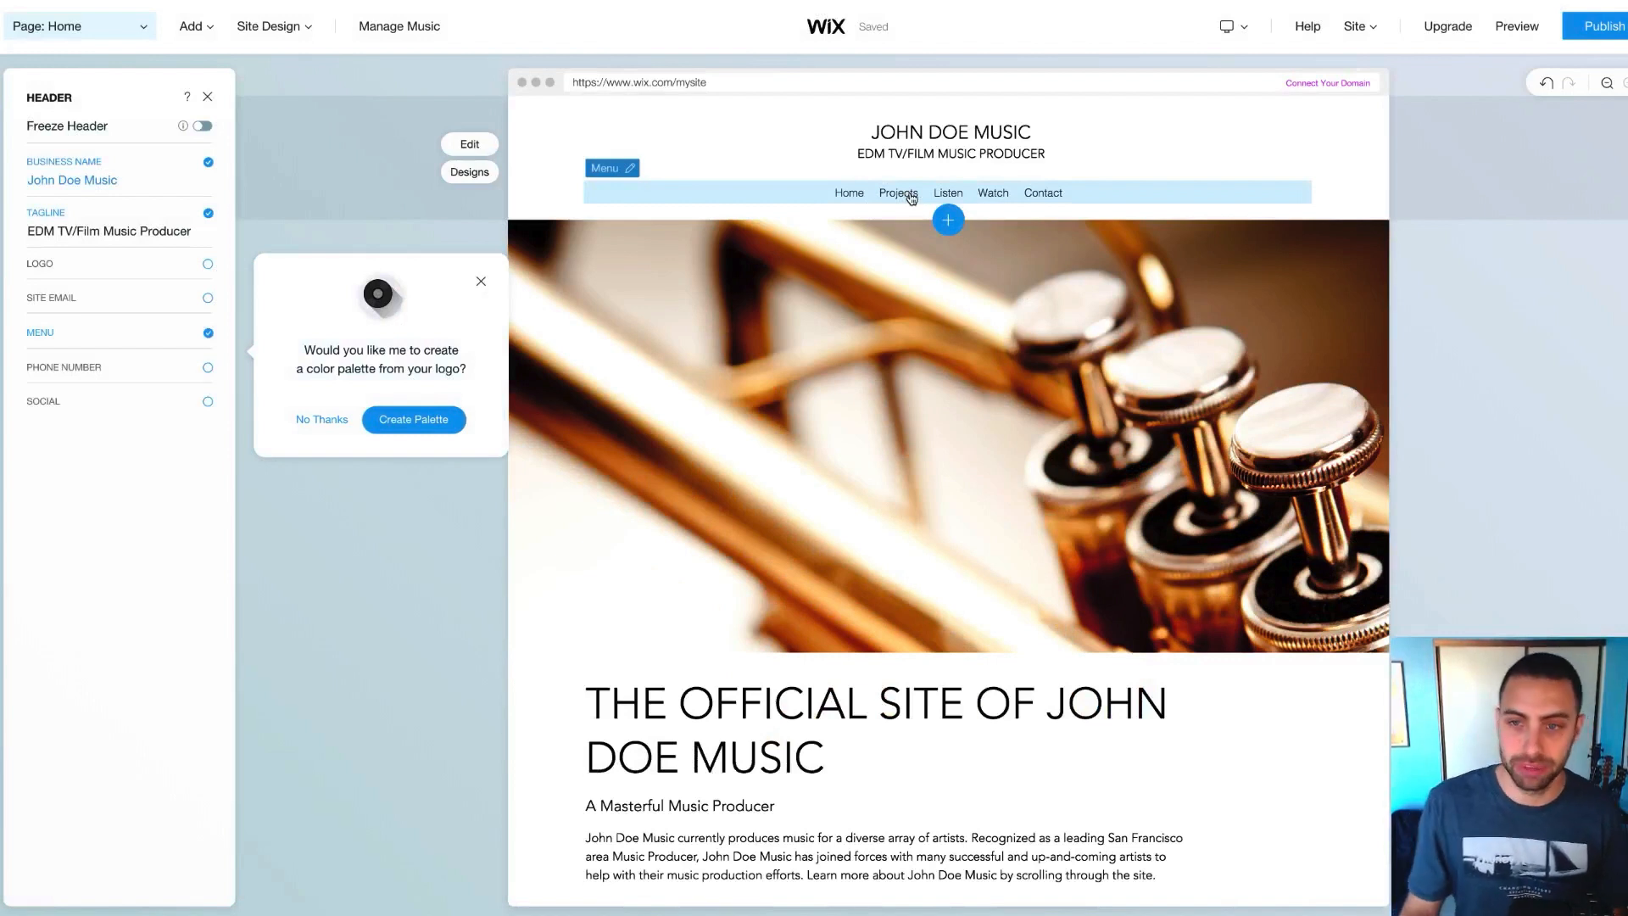
pyautogui.click(911, 199)
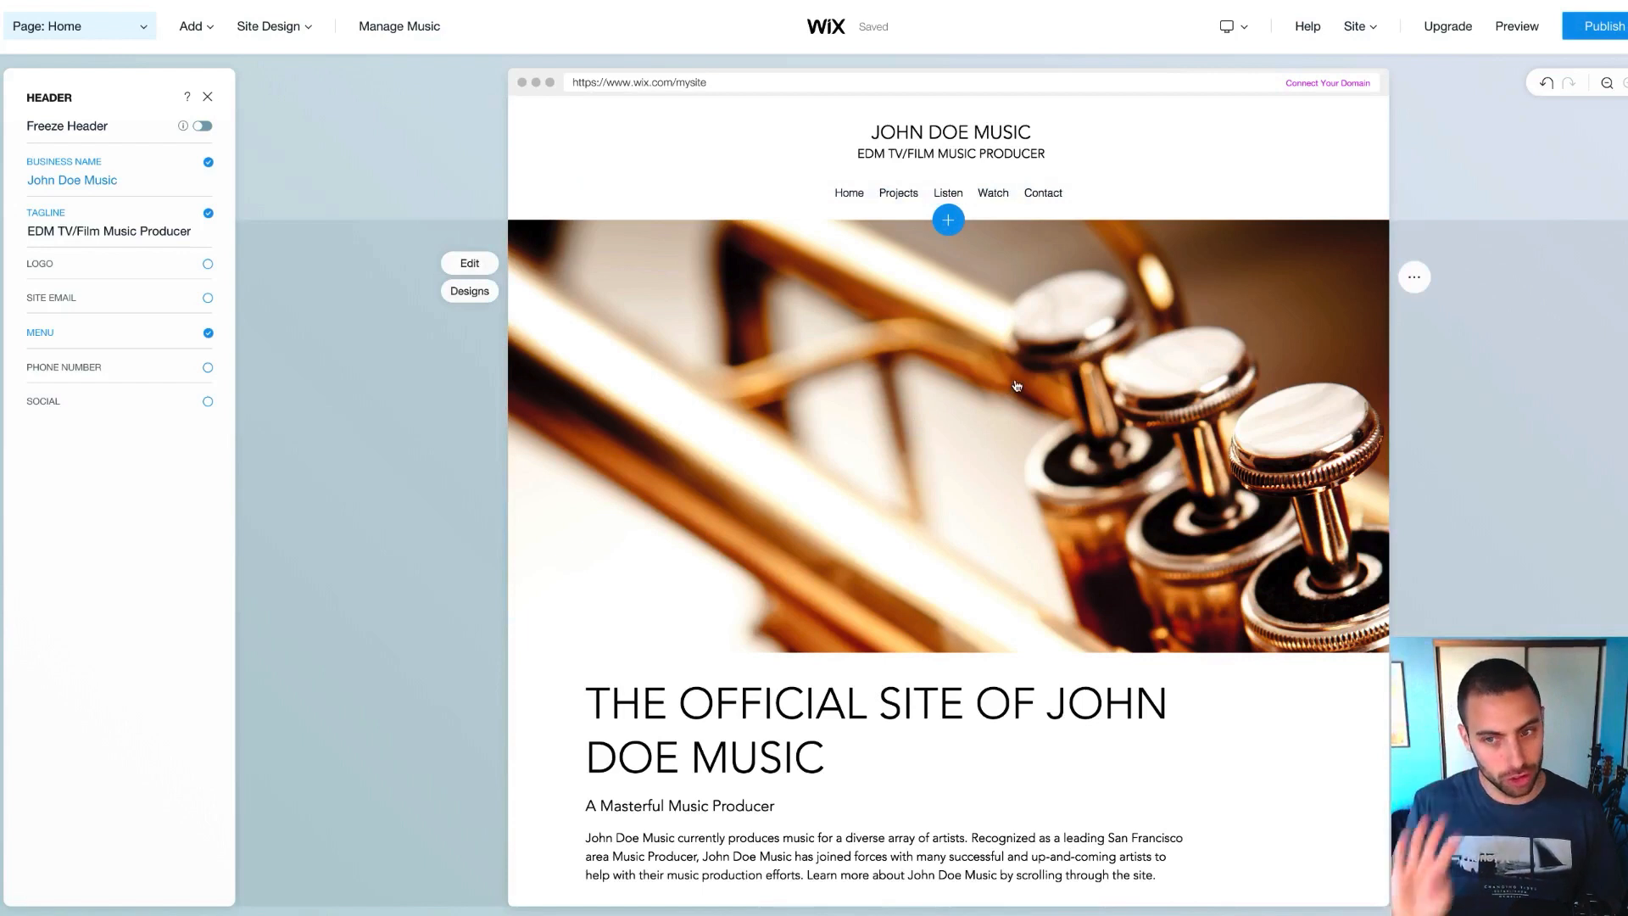
pyautogui.scroll(-1, 975, 382)
pyautogui.scroll(1, 848, 367)
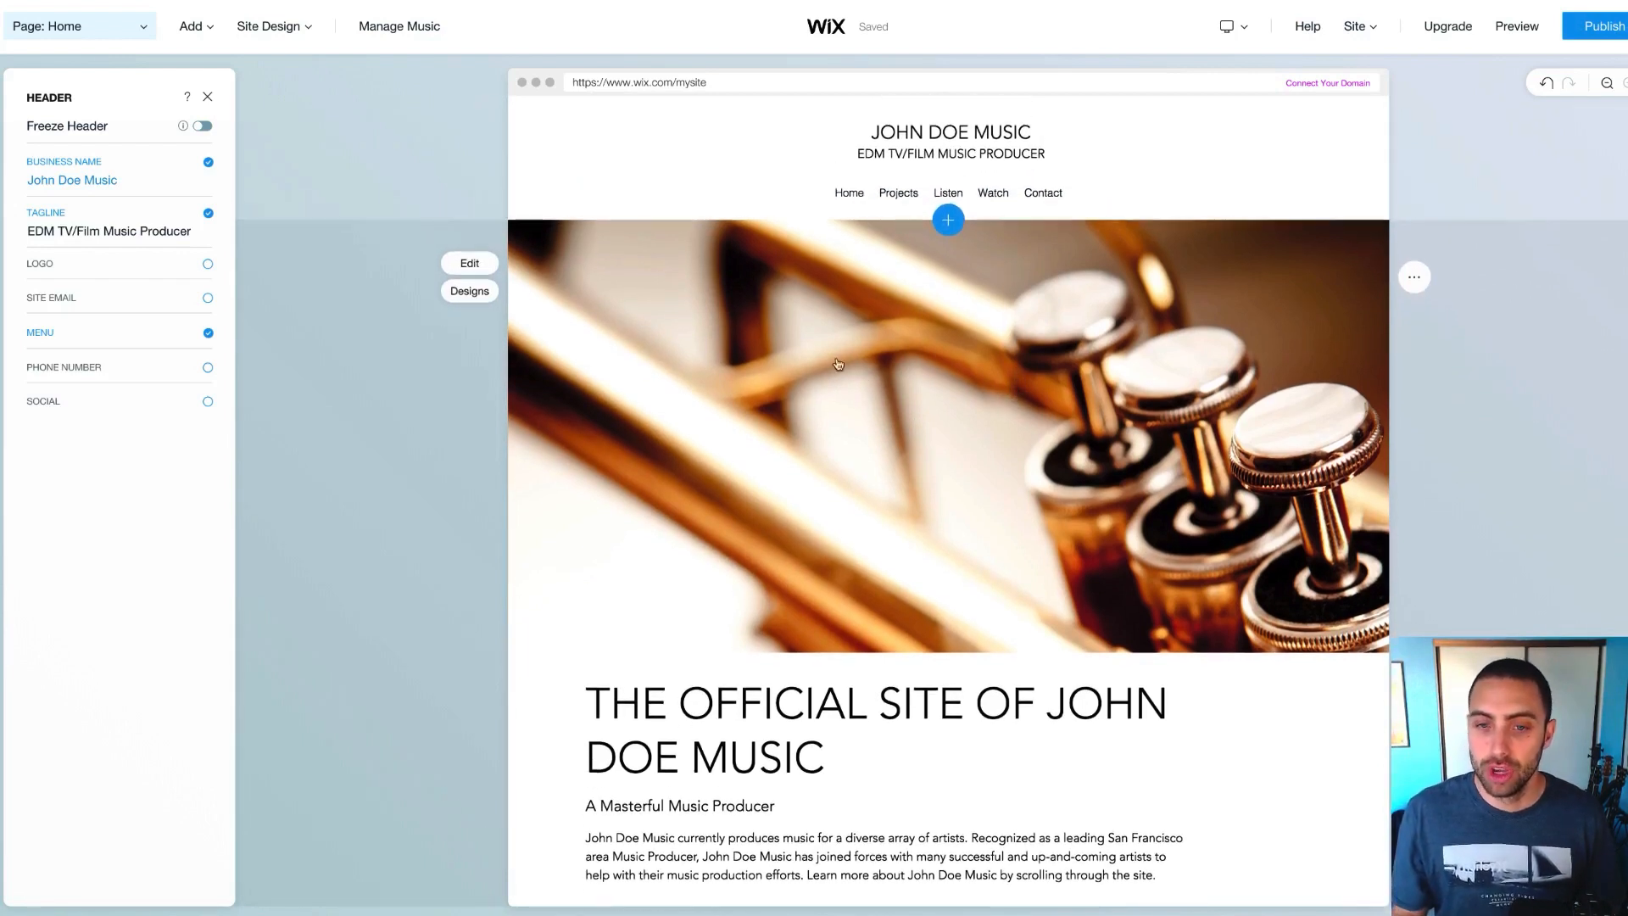
pyautogui.click(975, 353)
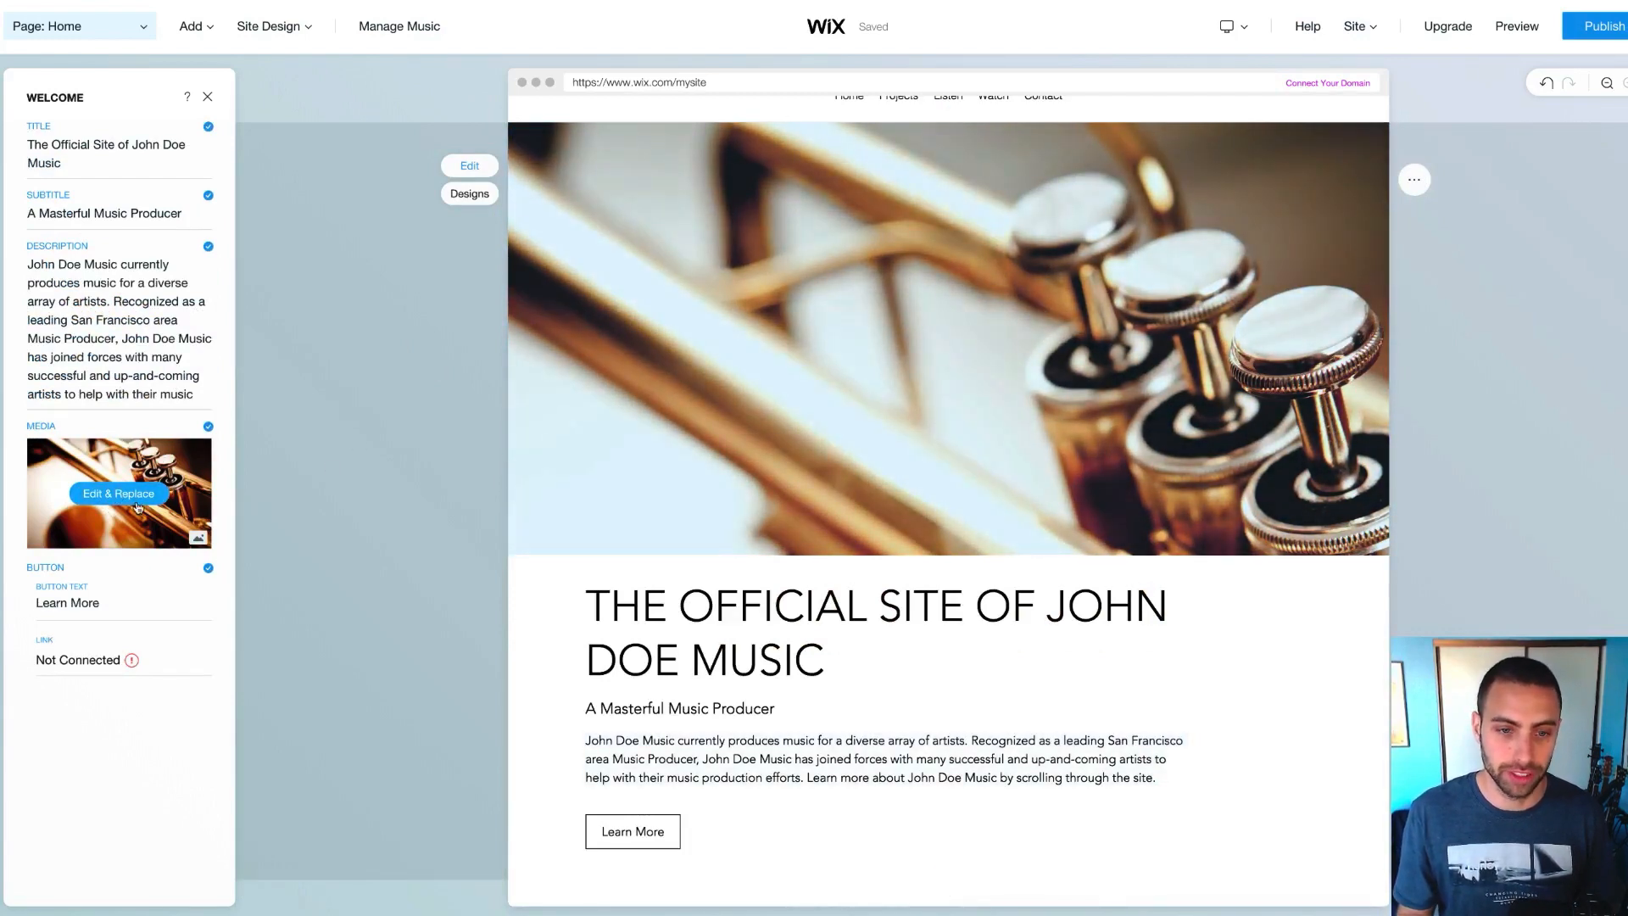
# Swap the welcome section's trumpet image for the uploaded headshot PNG
pyautogui.click(135, 504)
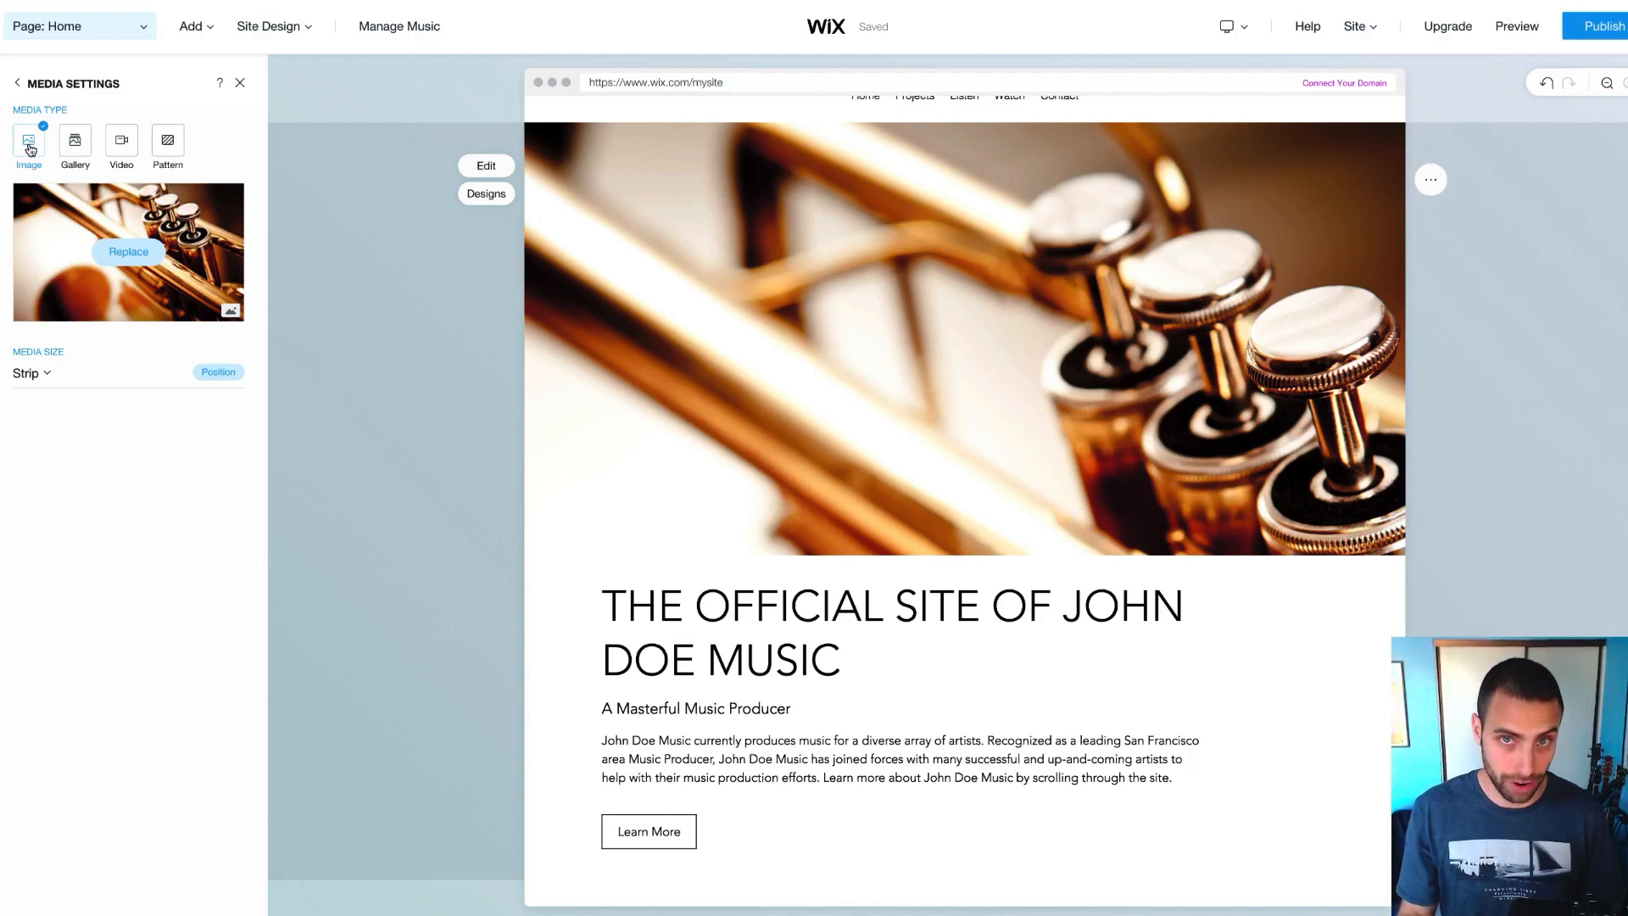
pyautogui.click(125, 253)
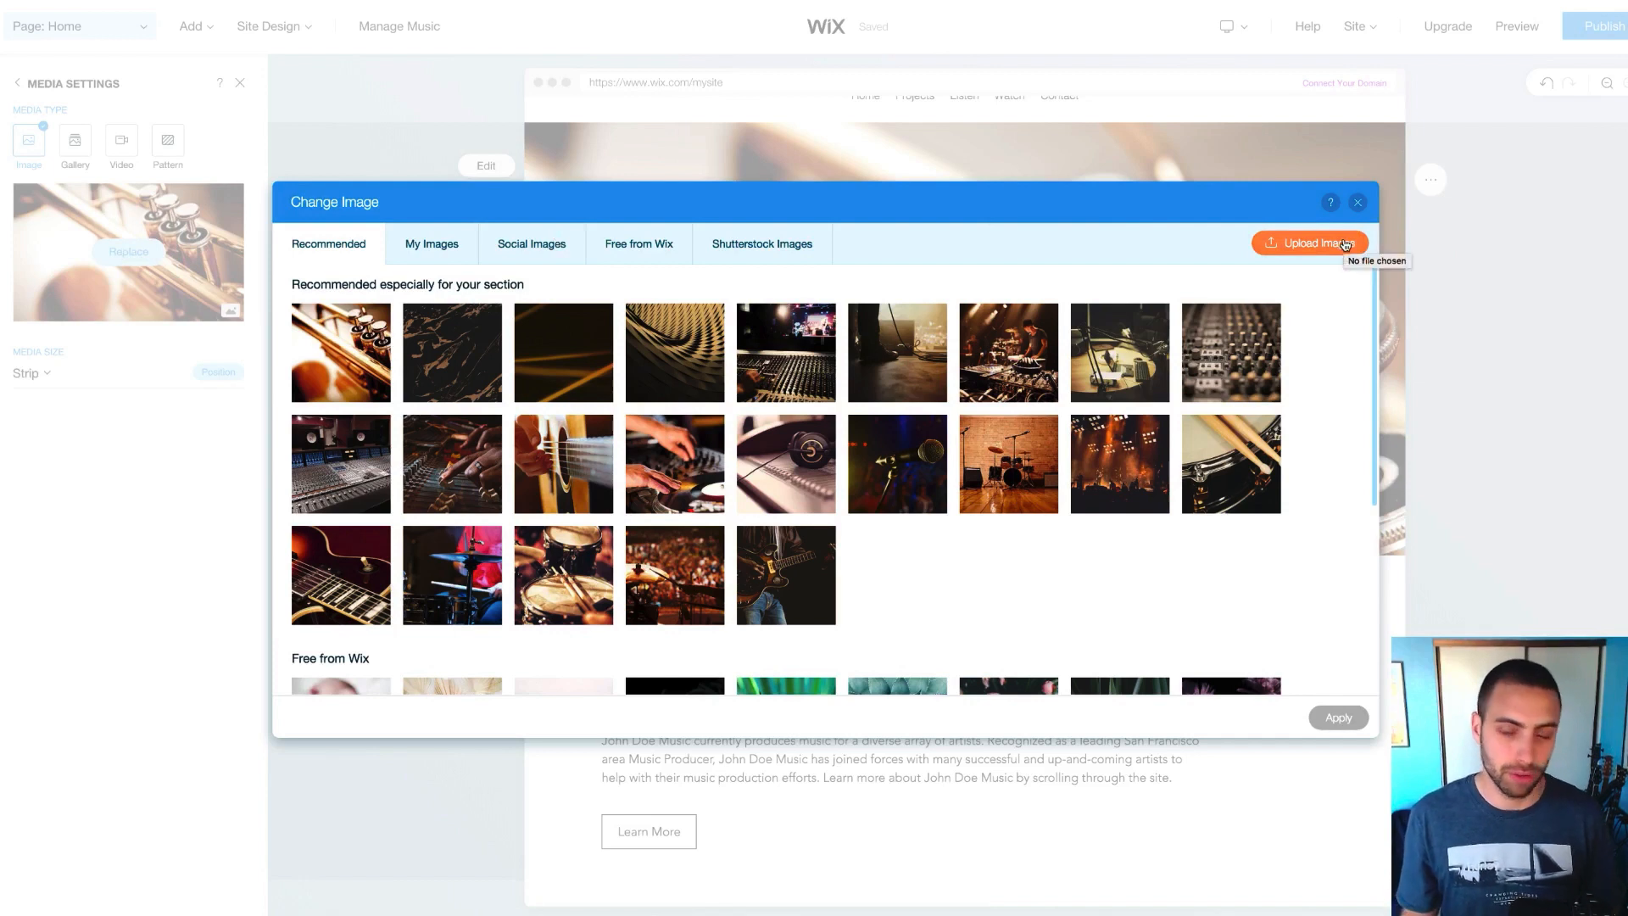
pyautogui.click(1345, 245)
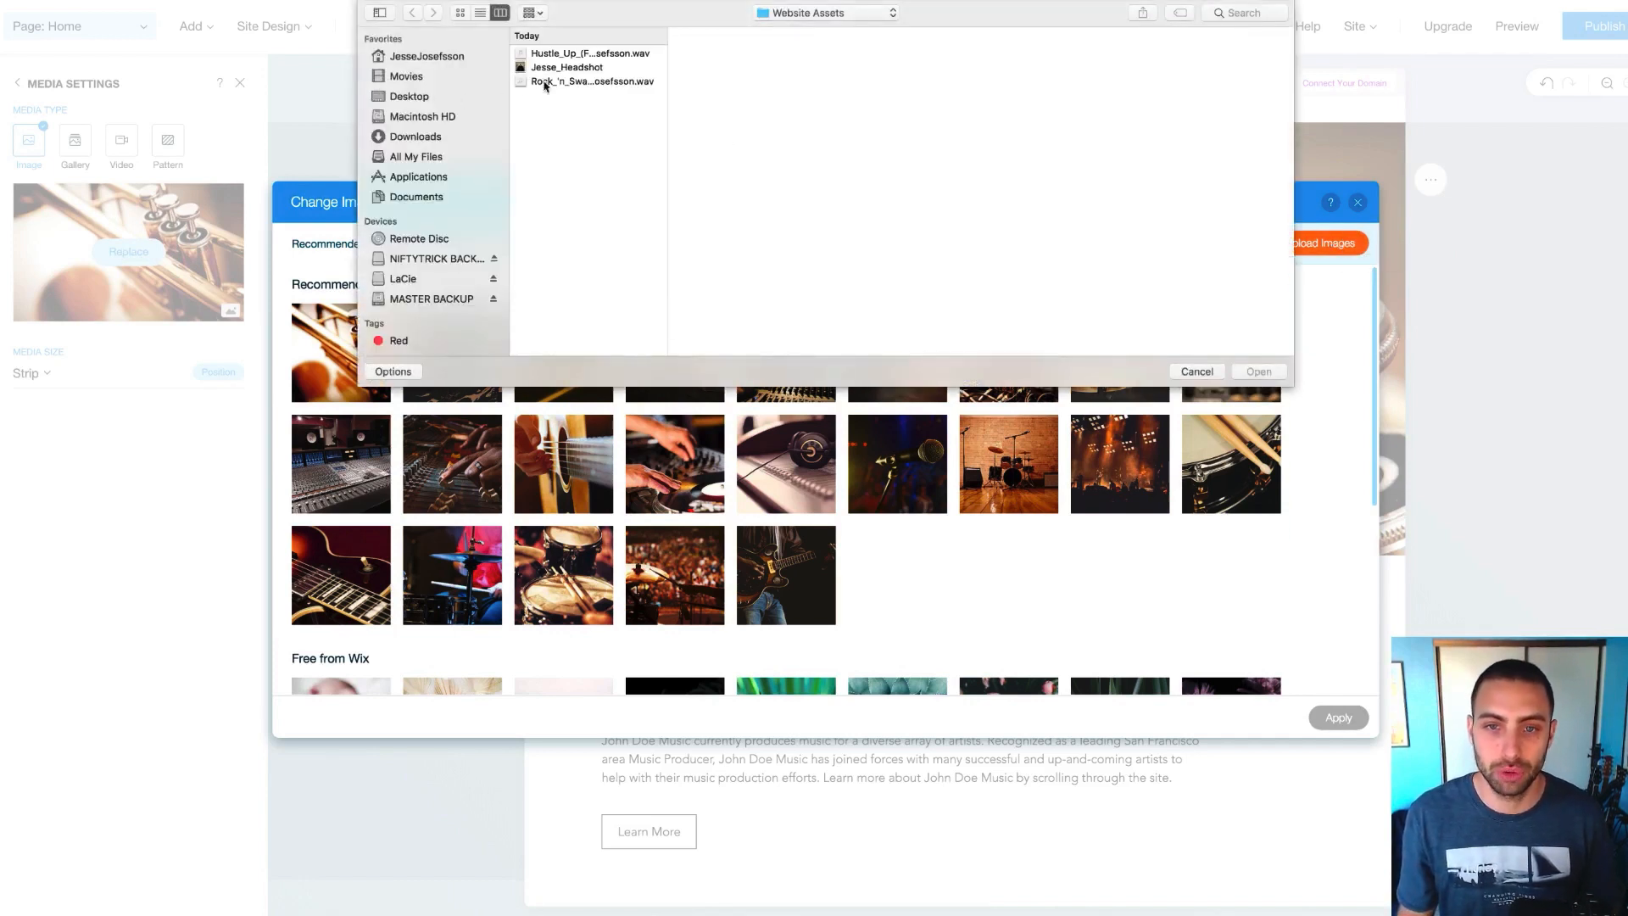
pyautogui.click(574, 68)
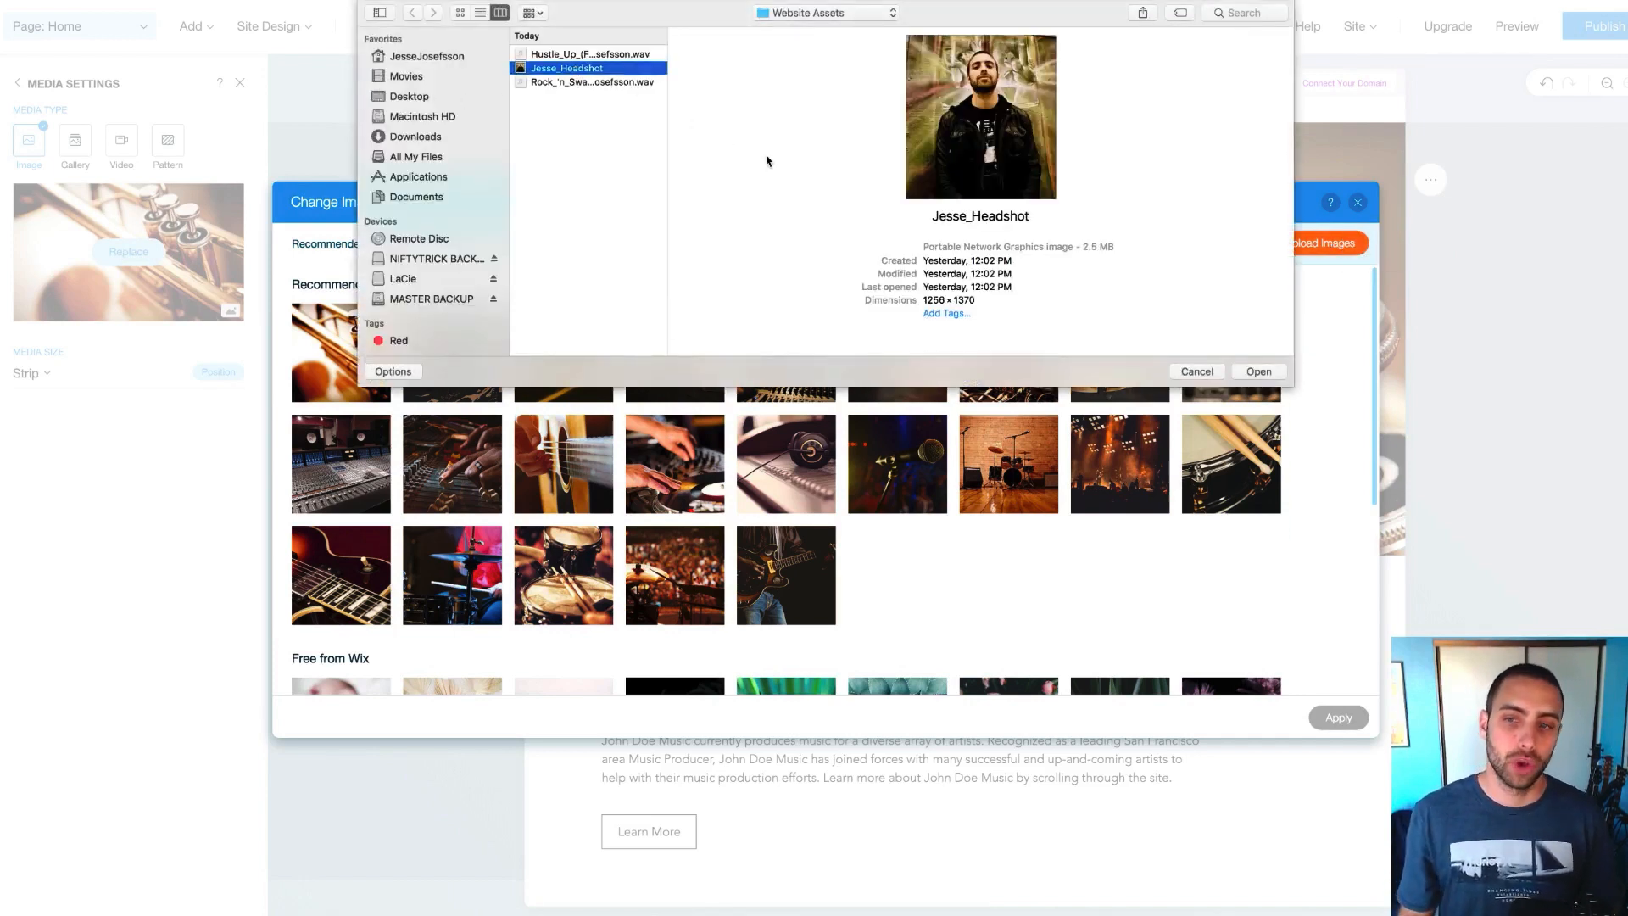
pyautogui.click(1266, 373)
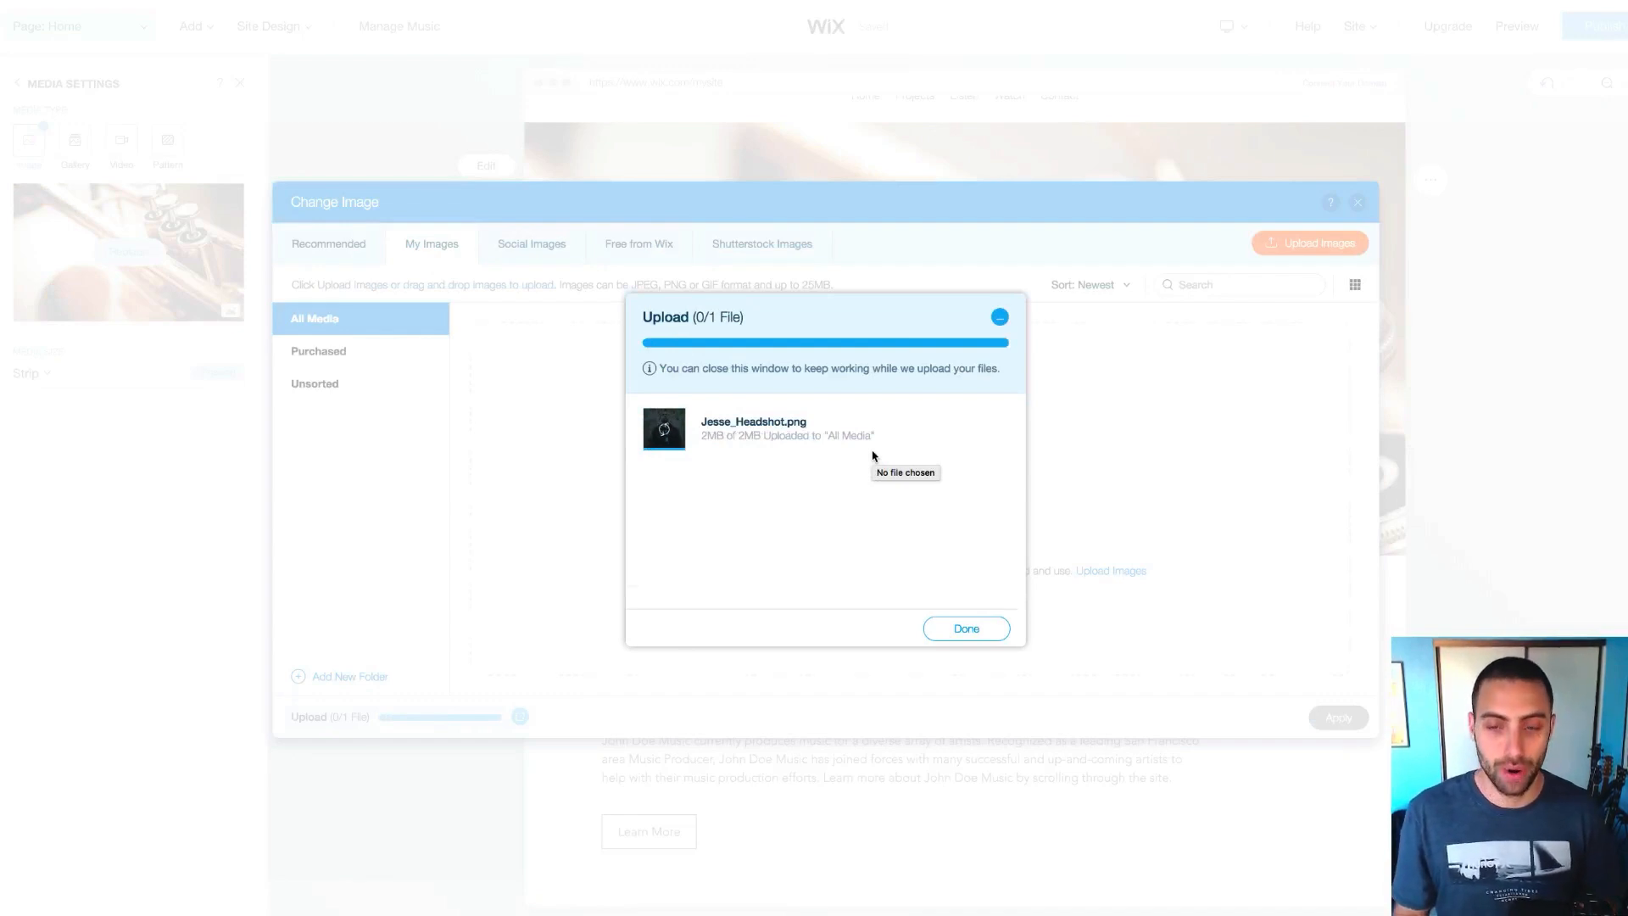
pyautogui.click(959, 610)
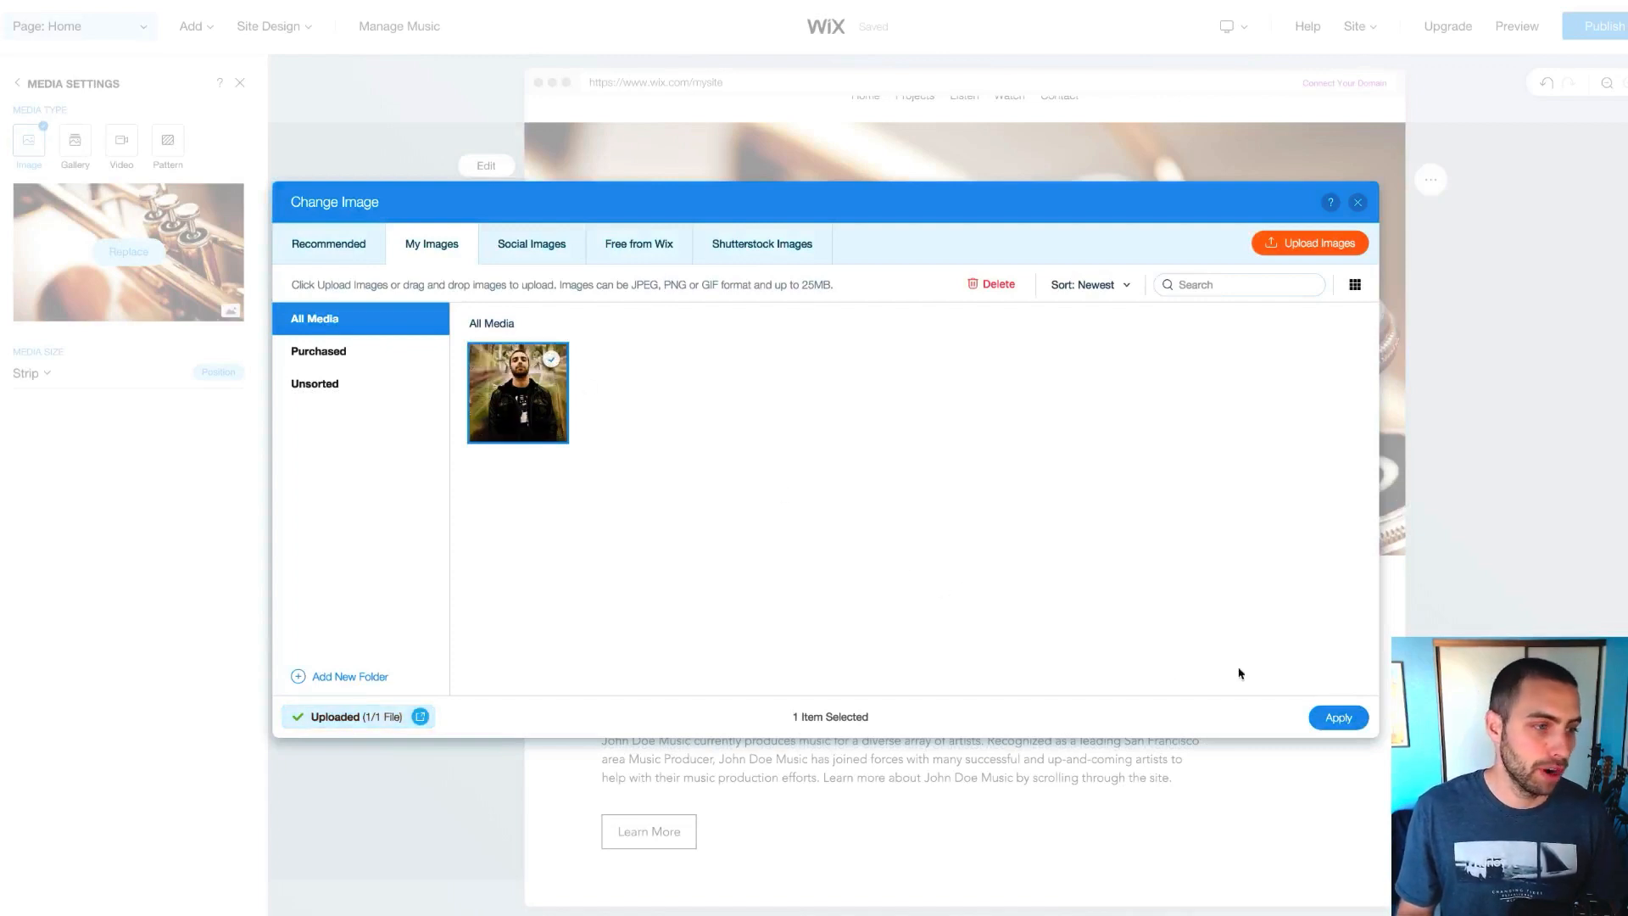
pyautogui.click(1349, 719)
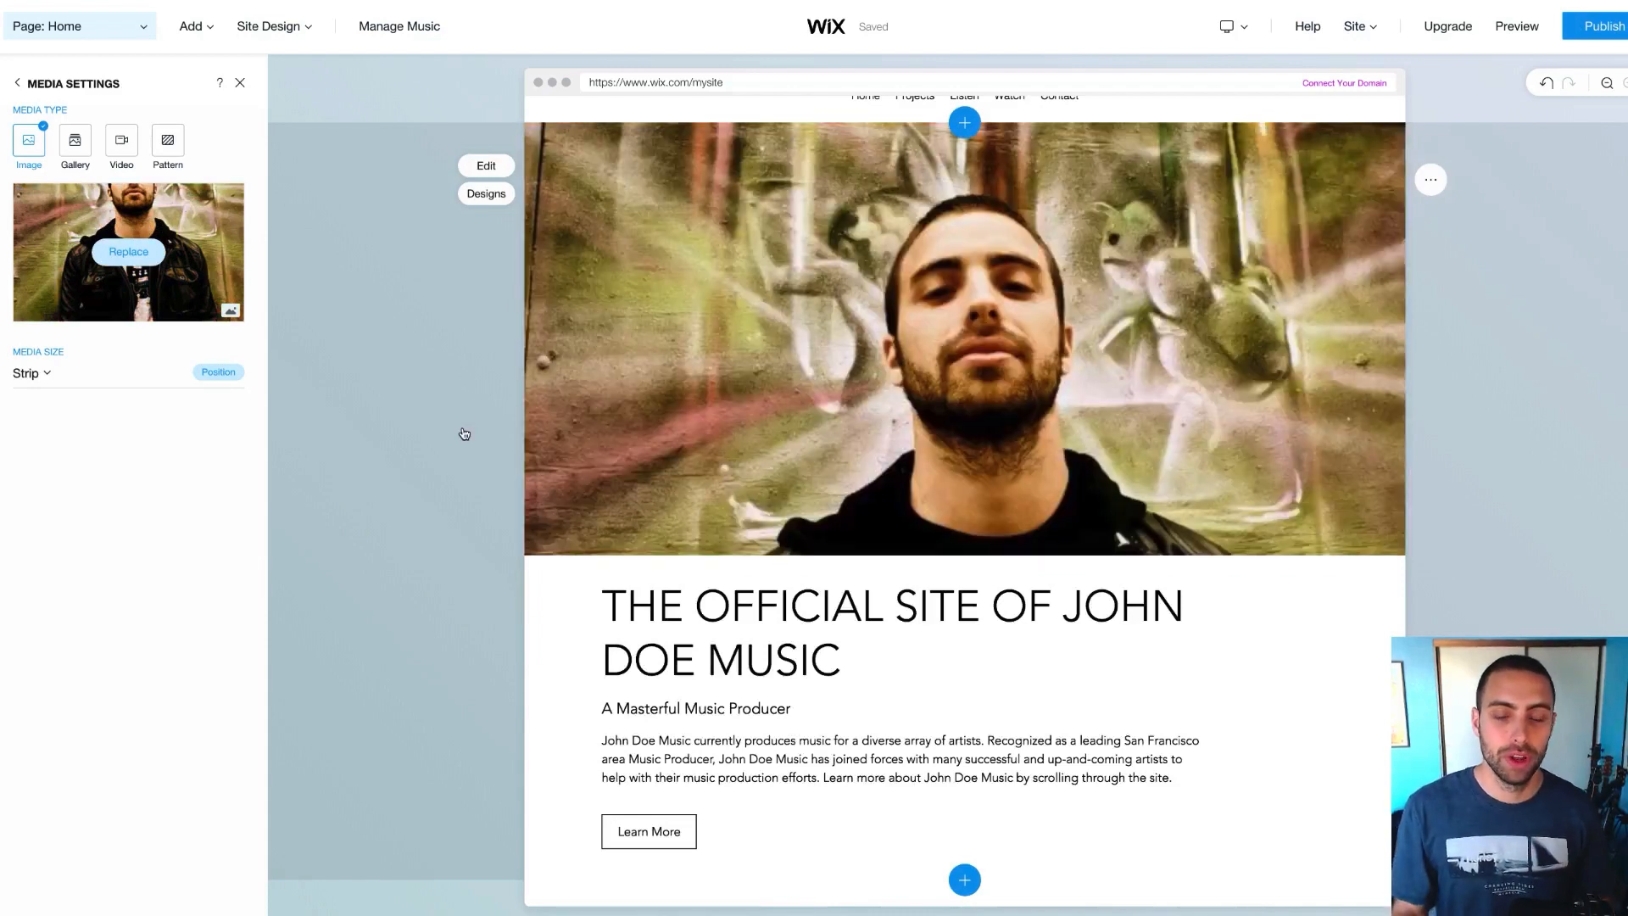
# Open the welcome section's settings and show its alternative Section Design layouts
pyautogui.scroll(1, 407, 413)
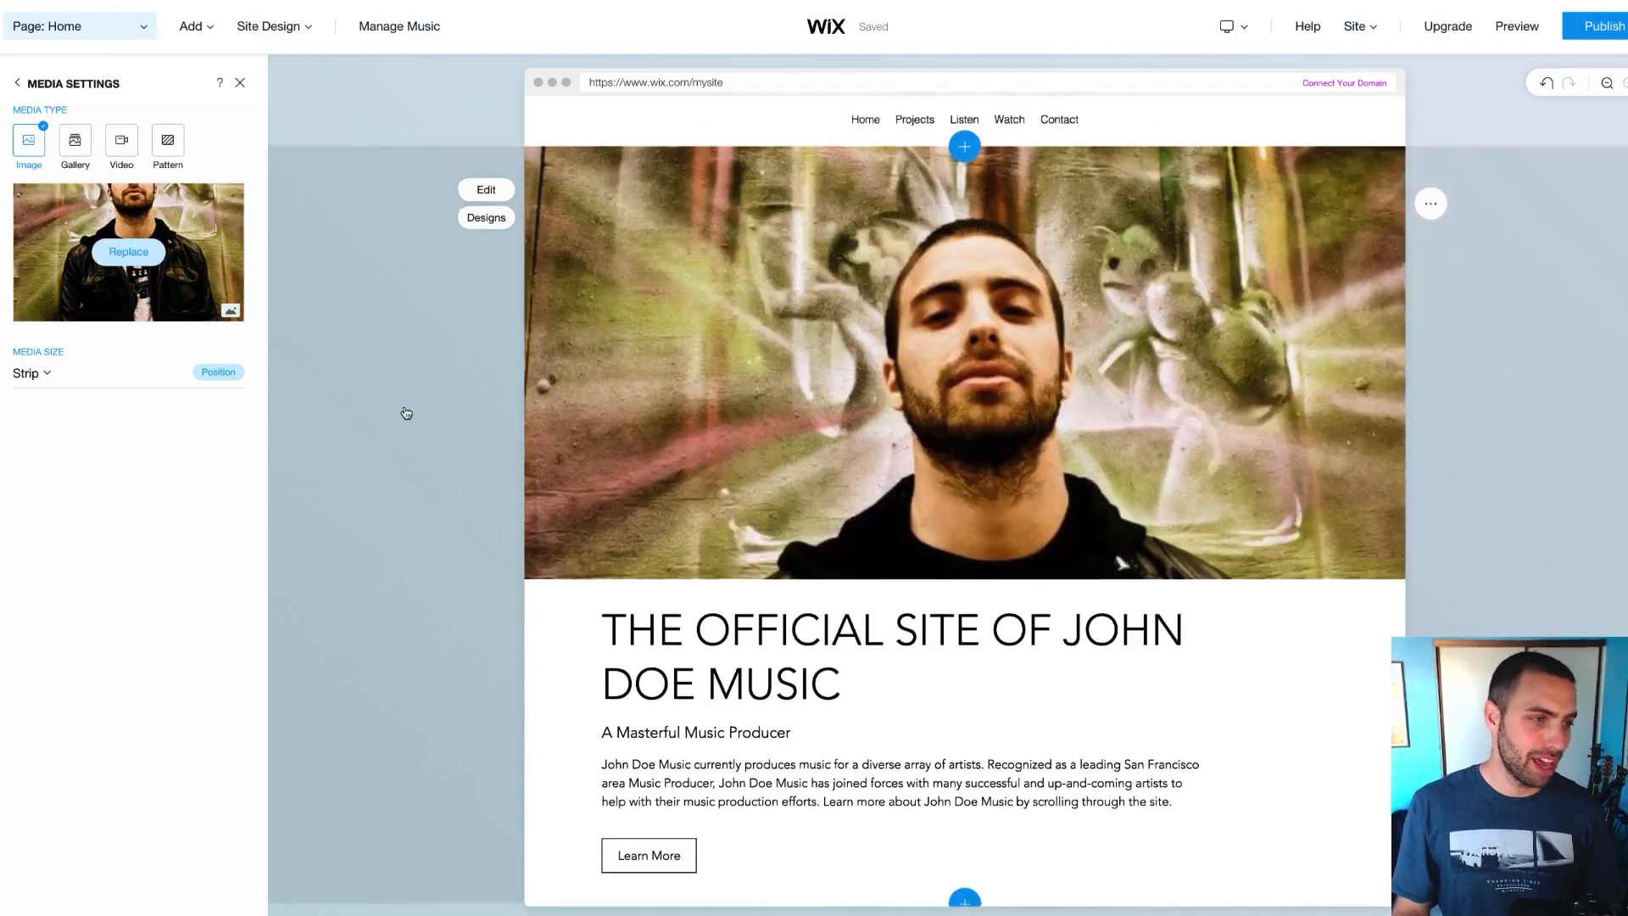
pyautogui.scroll(1, 406, 411)
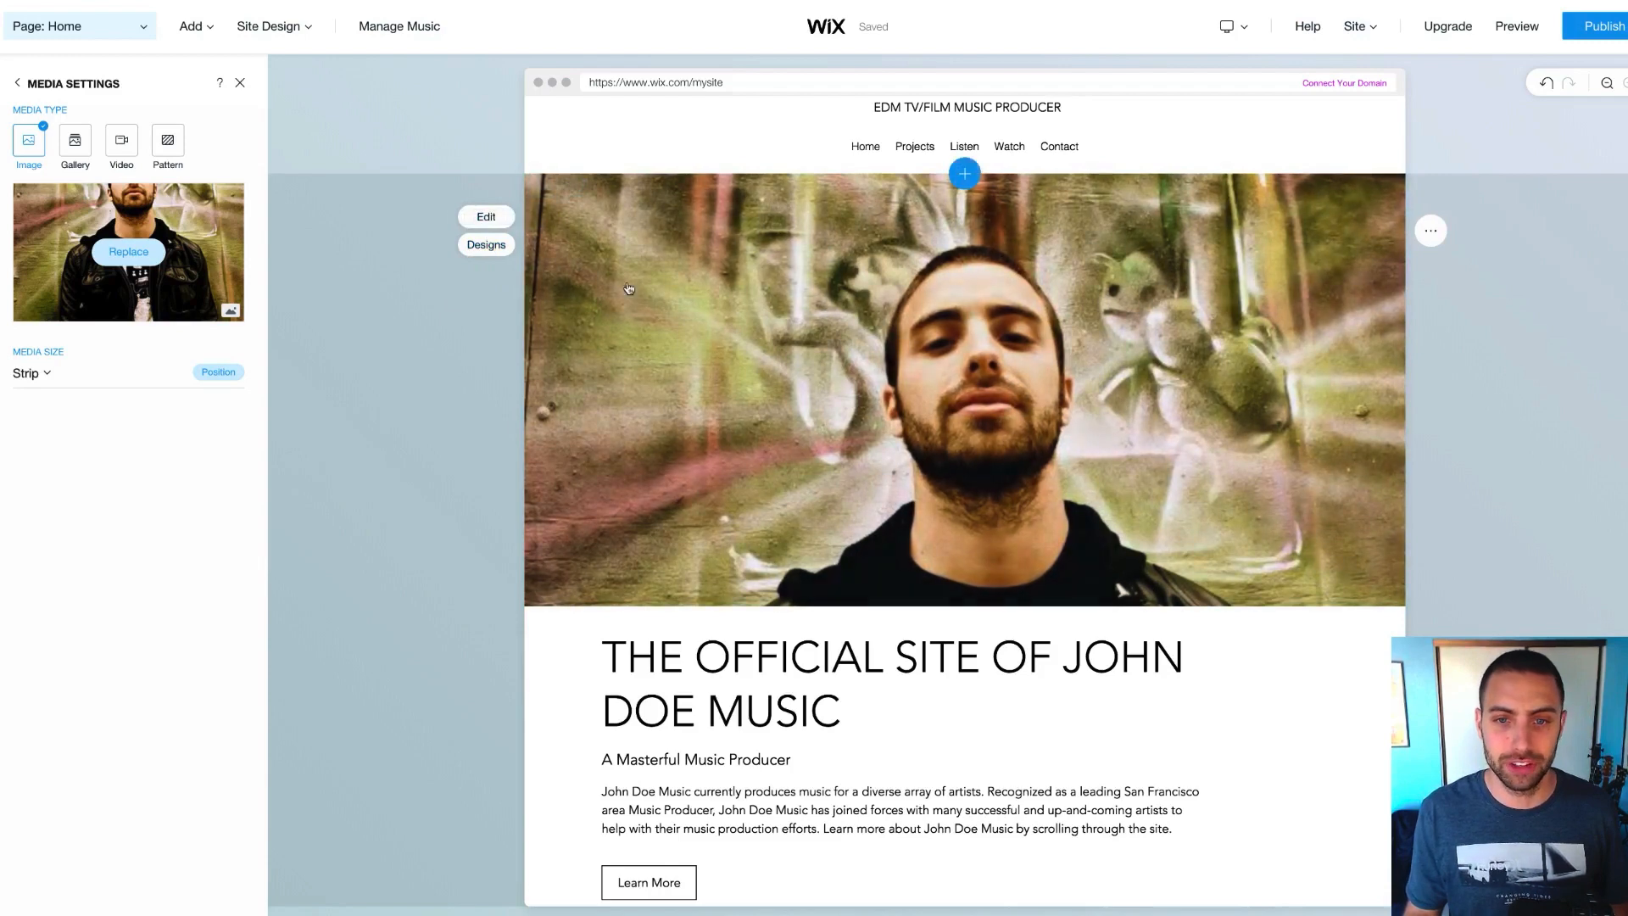
pyautogui.click(473, 278)
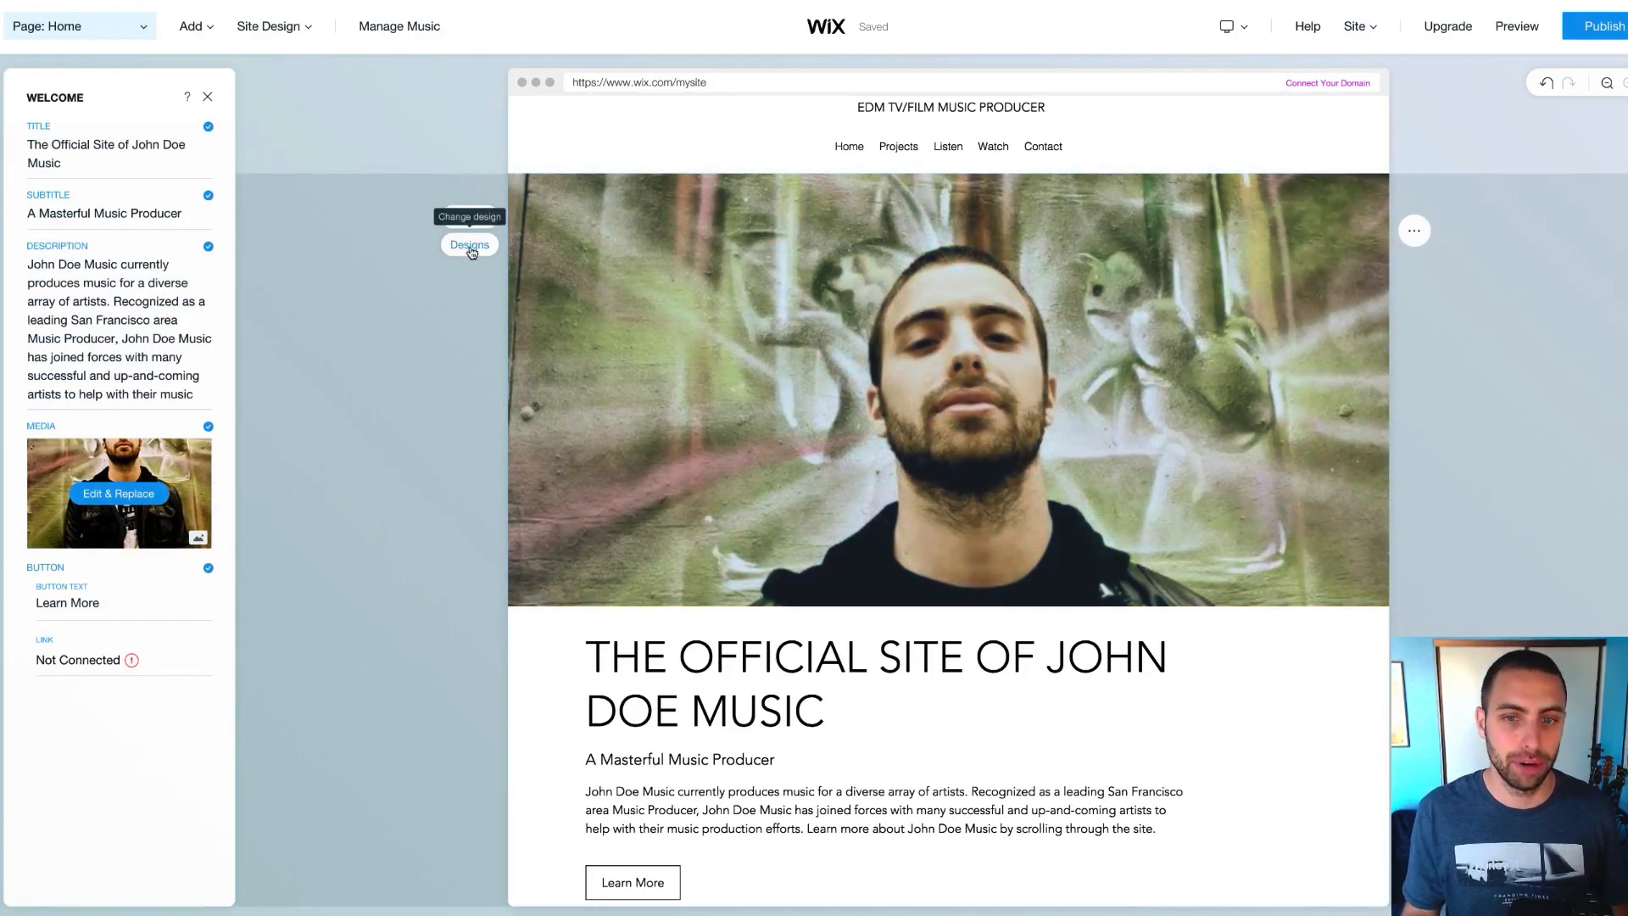
pyautogui.click(470, 245)
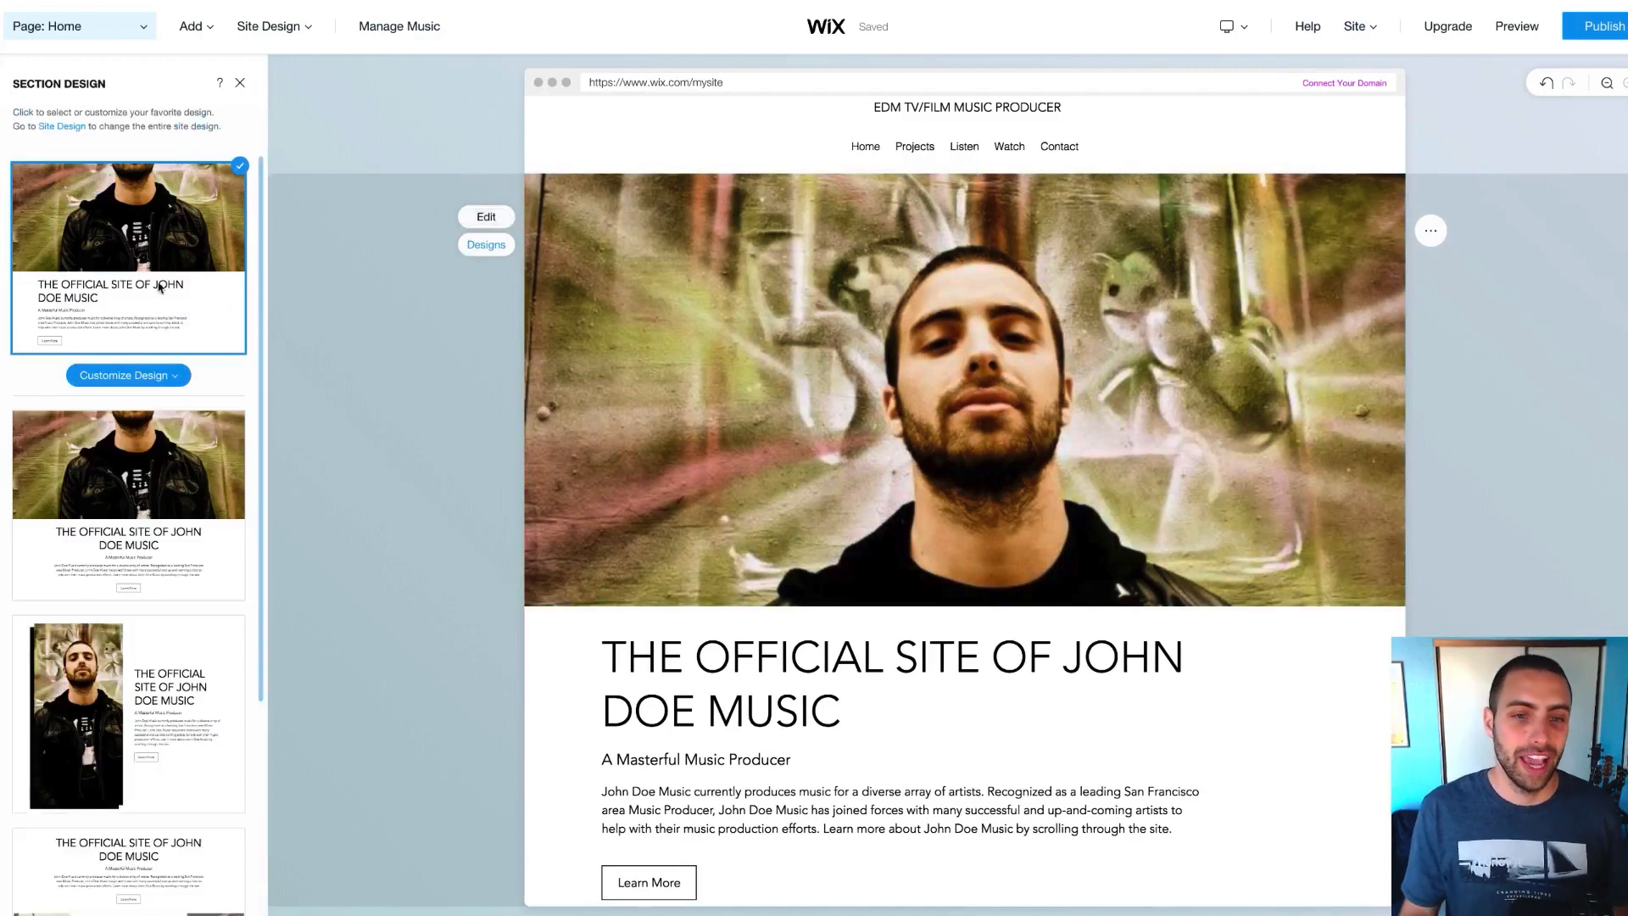
# Apply the dark design with title and text overlaid on the headshot photo
pyautogui.scroll(-5, 159, 287)
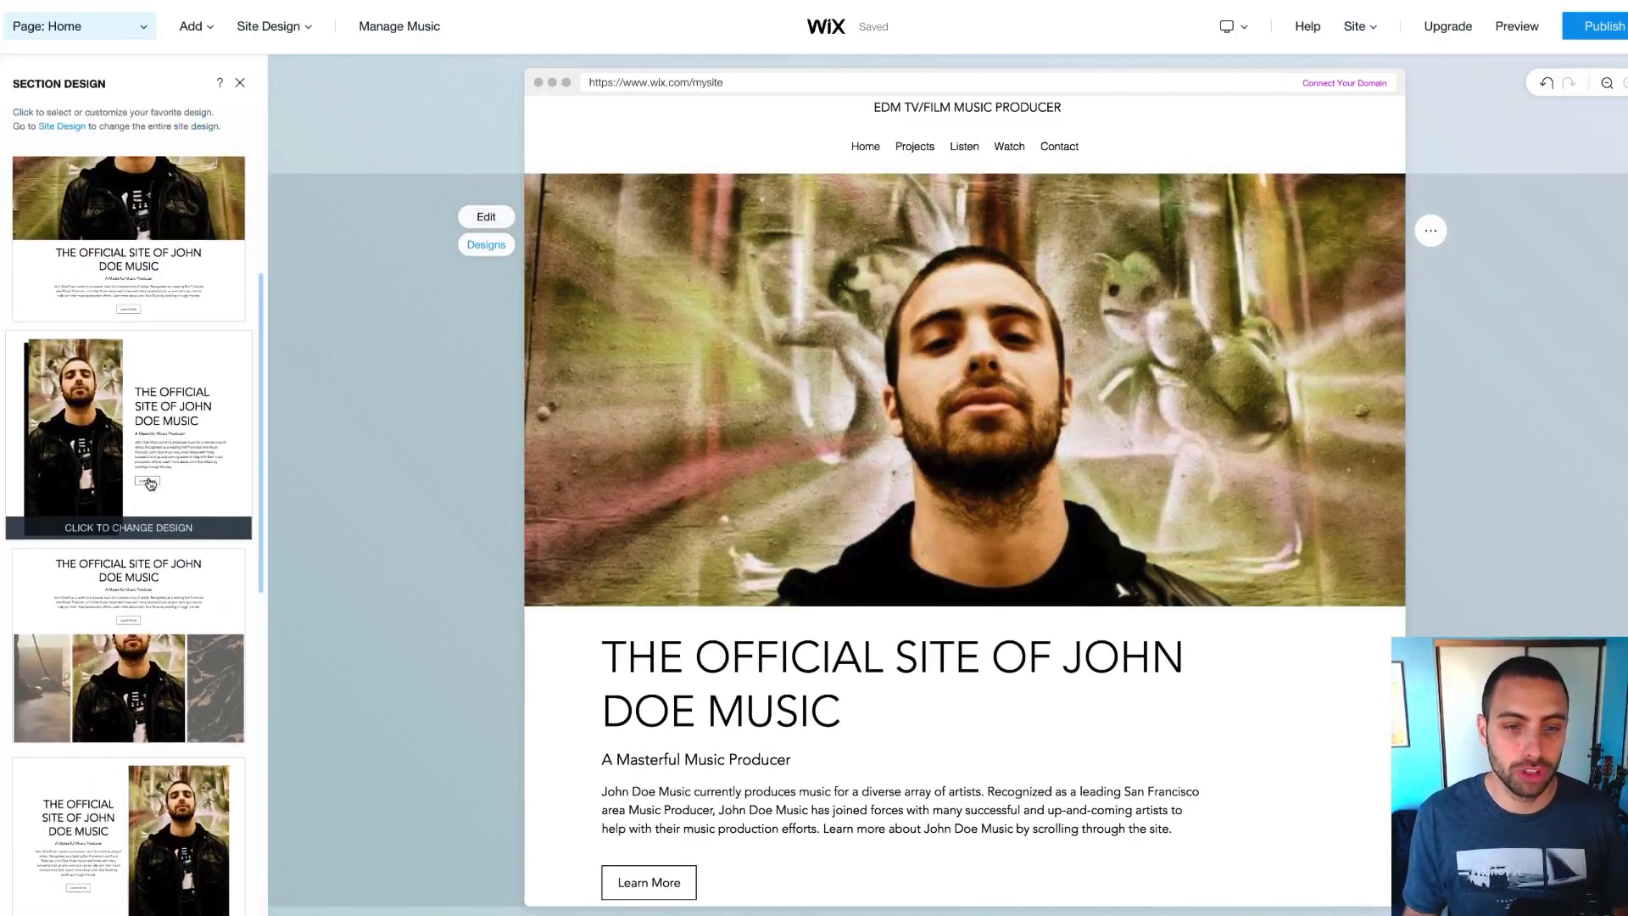
pyautogui.scroll(6, 157, 492)
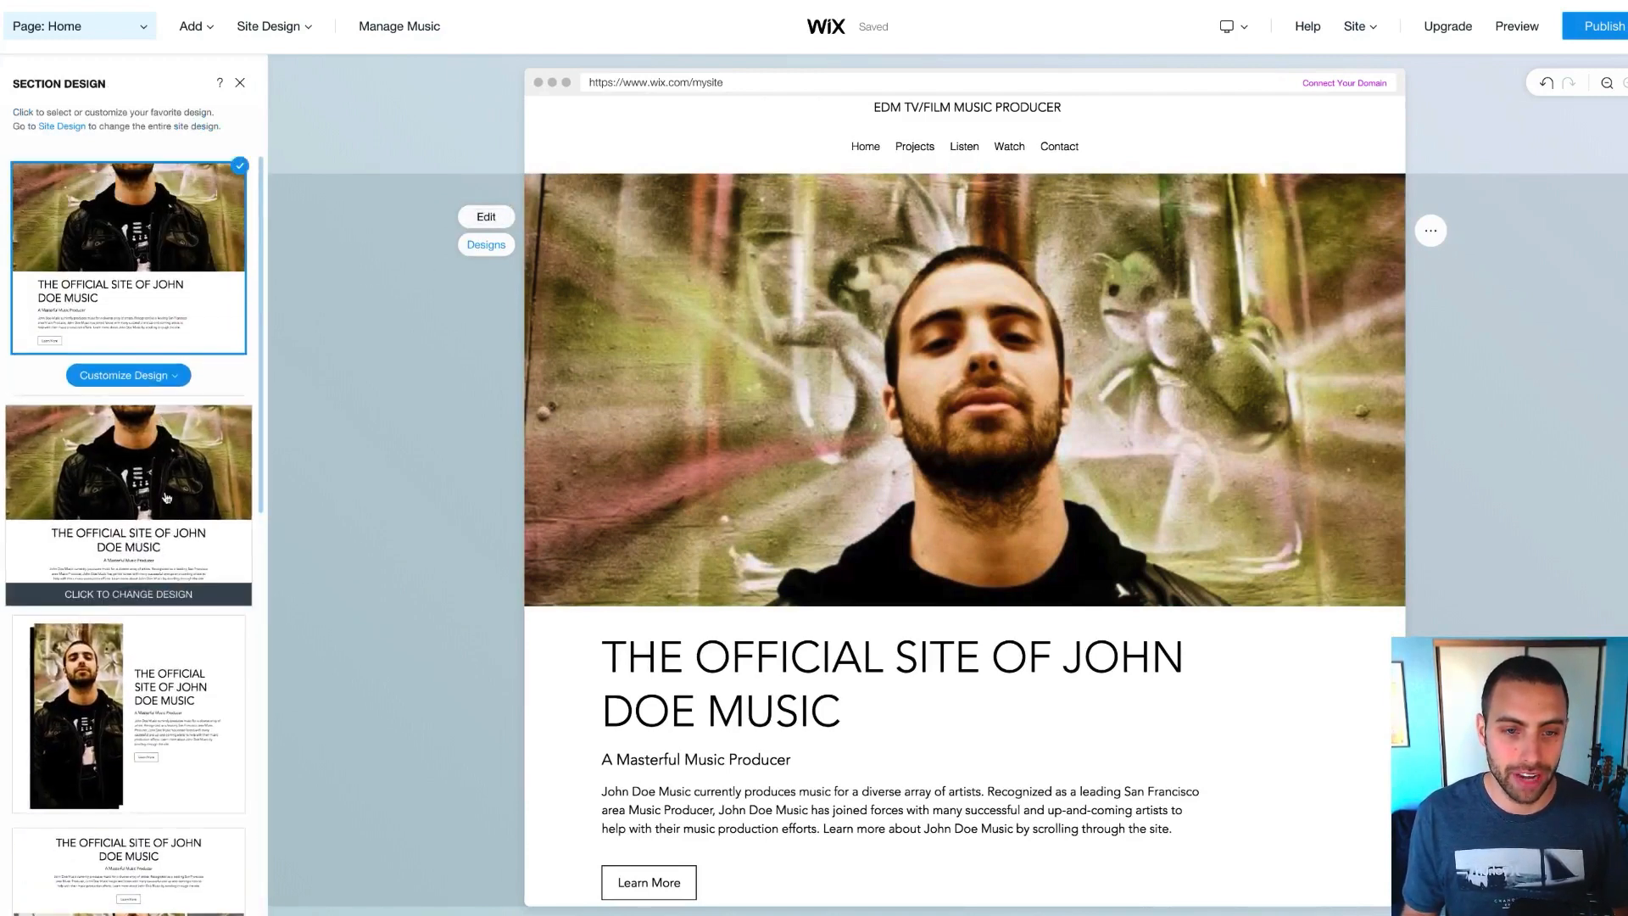
pyautogui.scroll(-1, 167, 498)
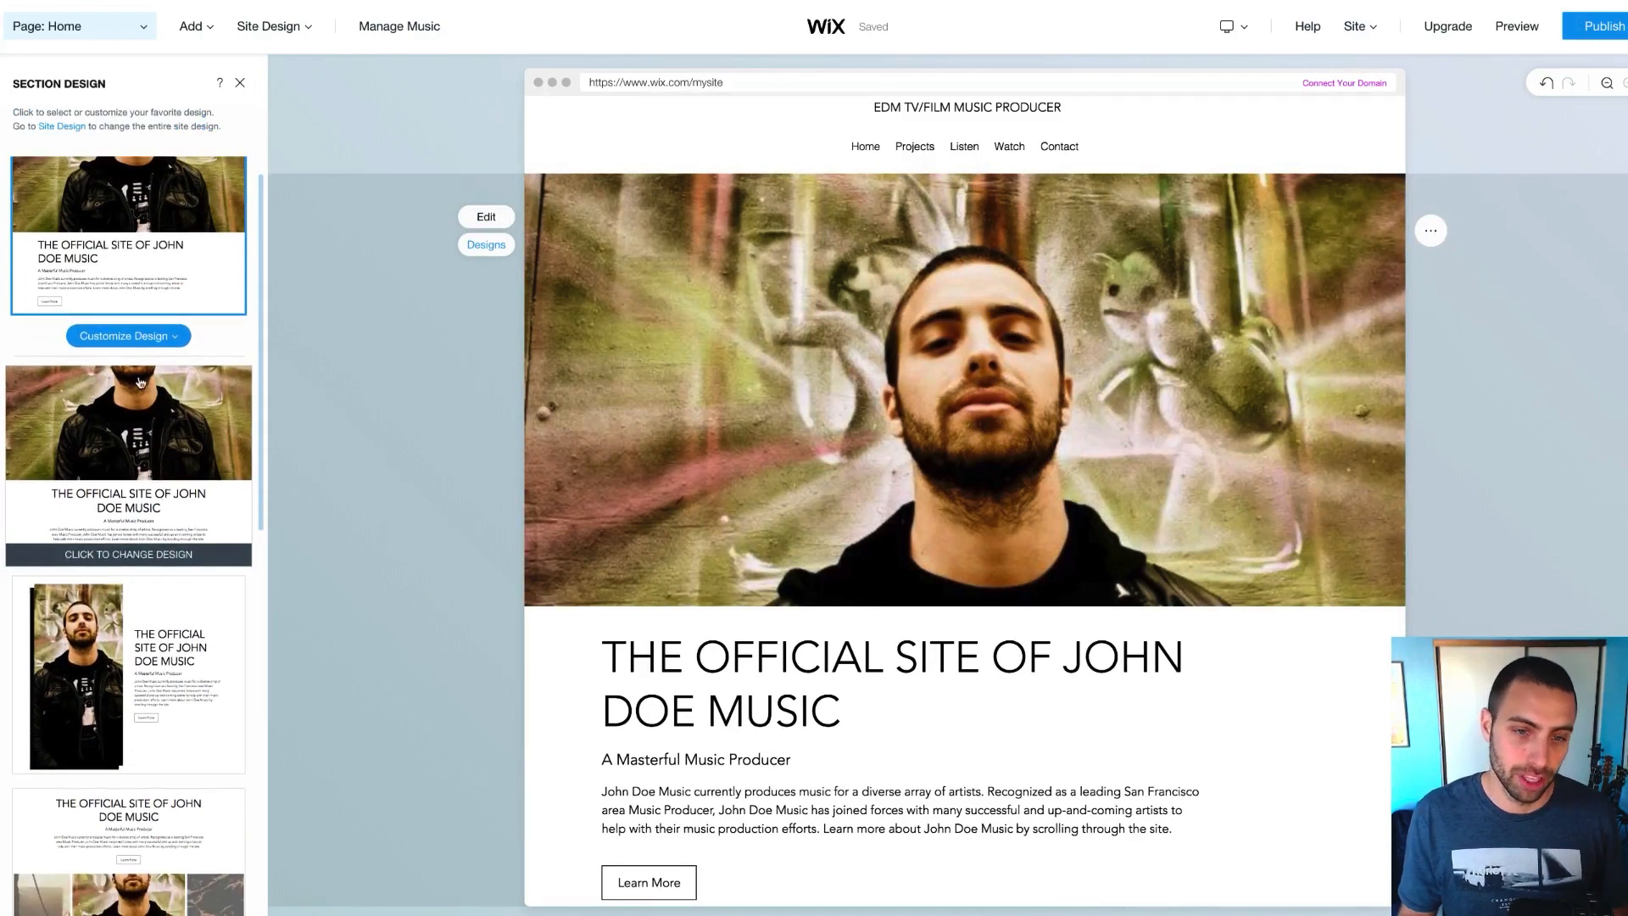
pyautogui.scroll(-5, 135, 415)
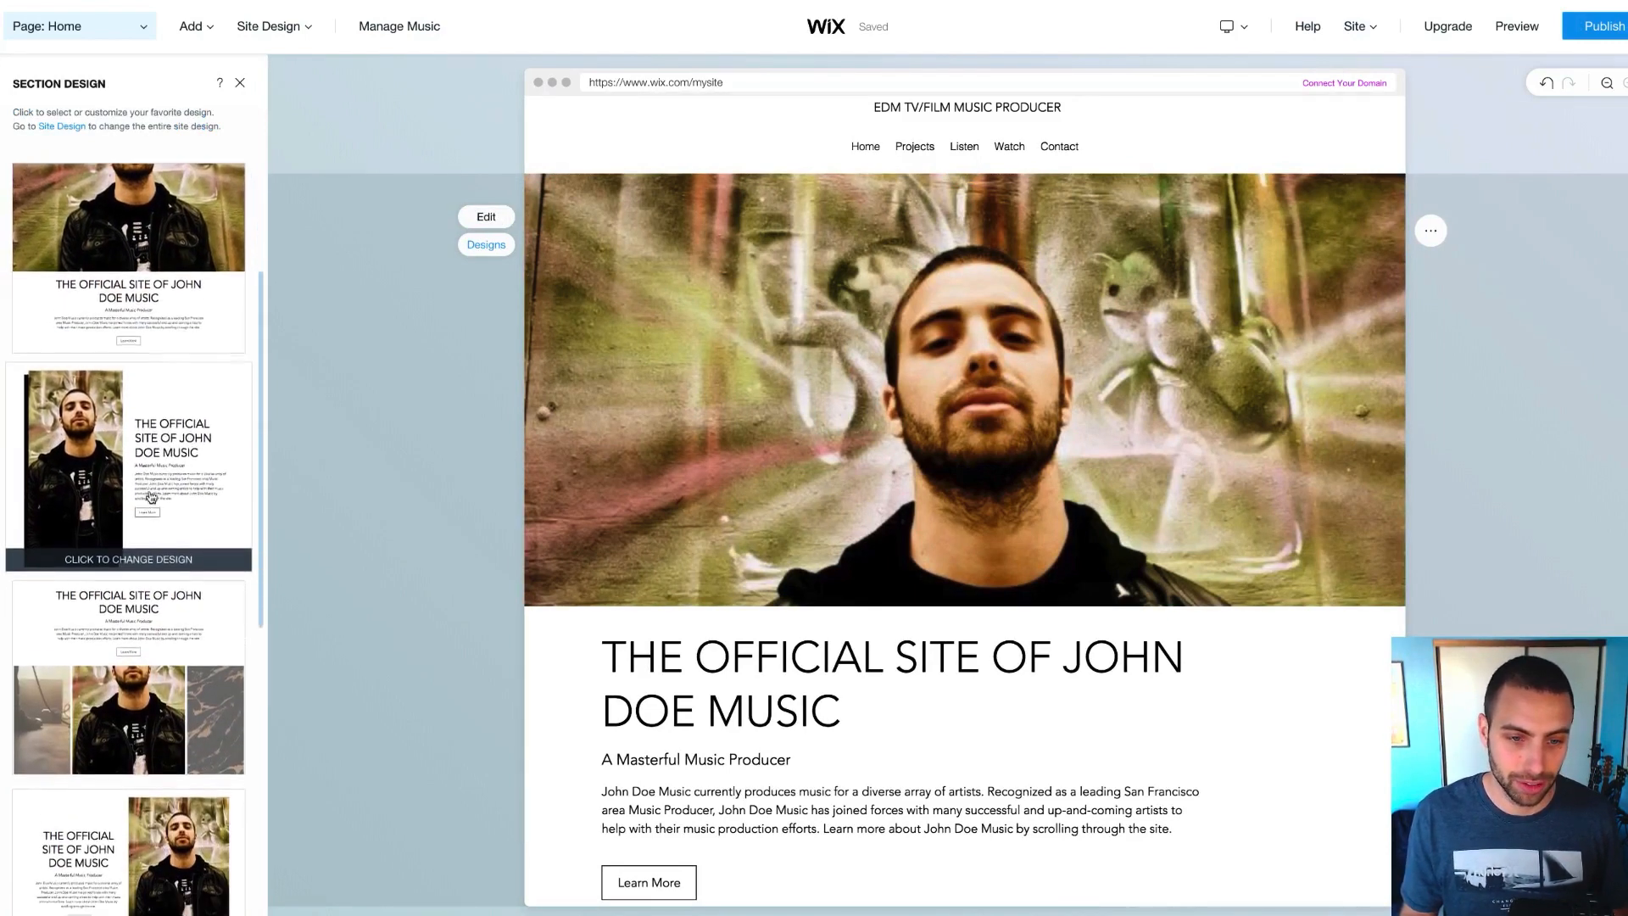
pyautogui.scroll(-1, 151, 497)
pyautogui.scroll(-6, 141, 443)
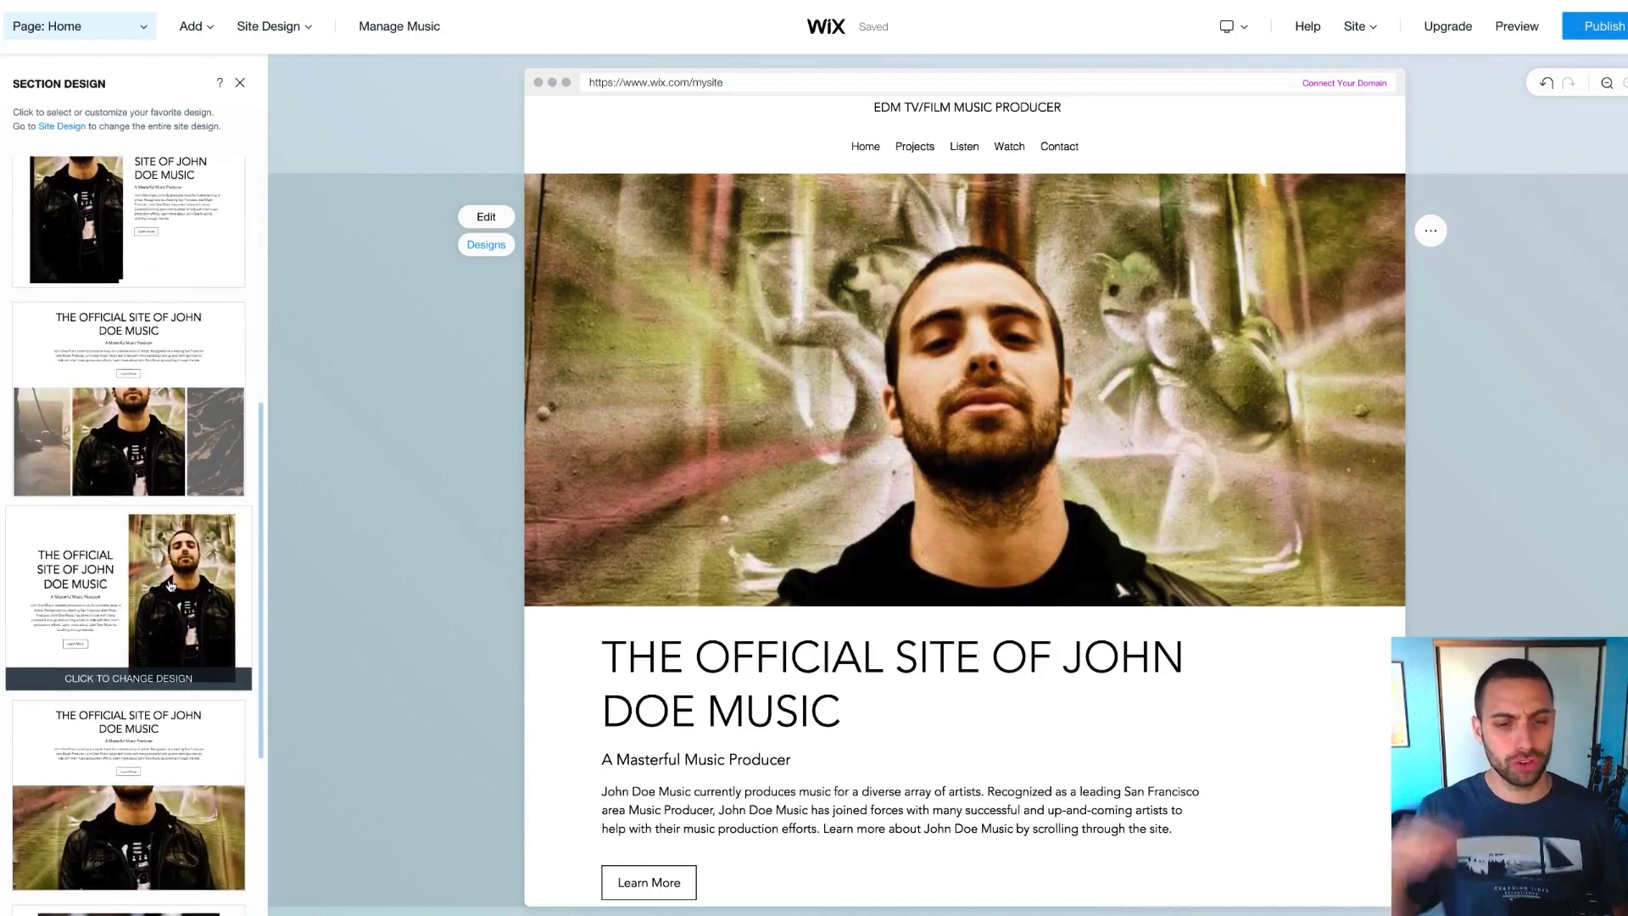
pyautogui.scroll(-6, 169, 585)
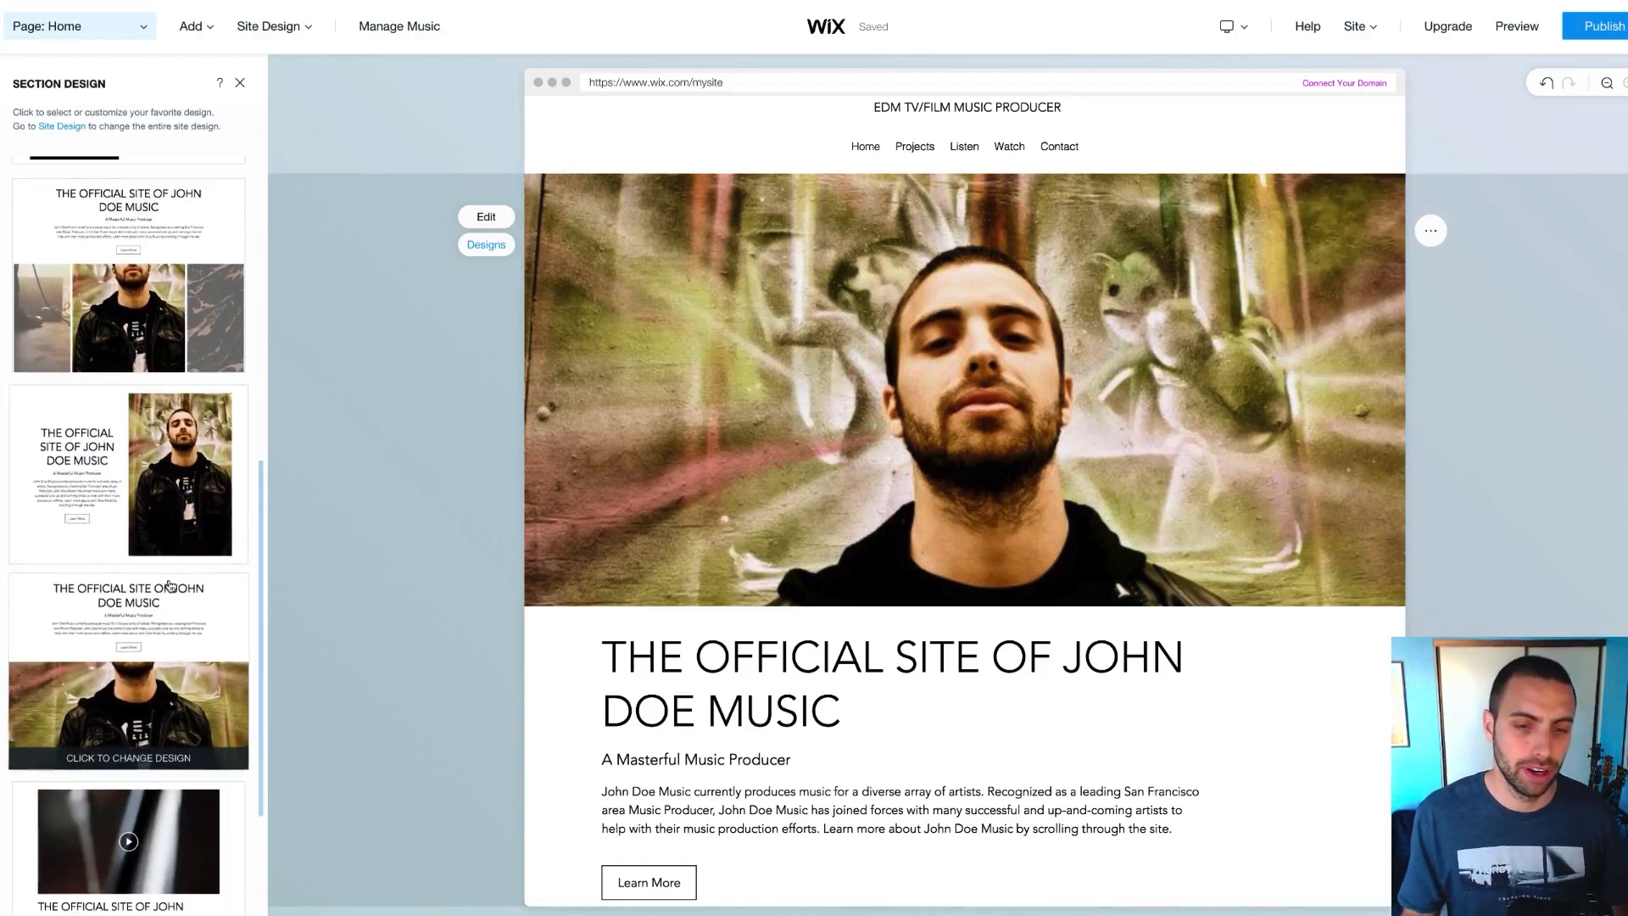
pyautogui.scroll(-6, 161, 594)
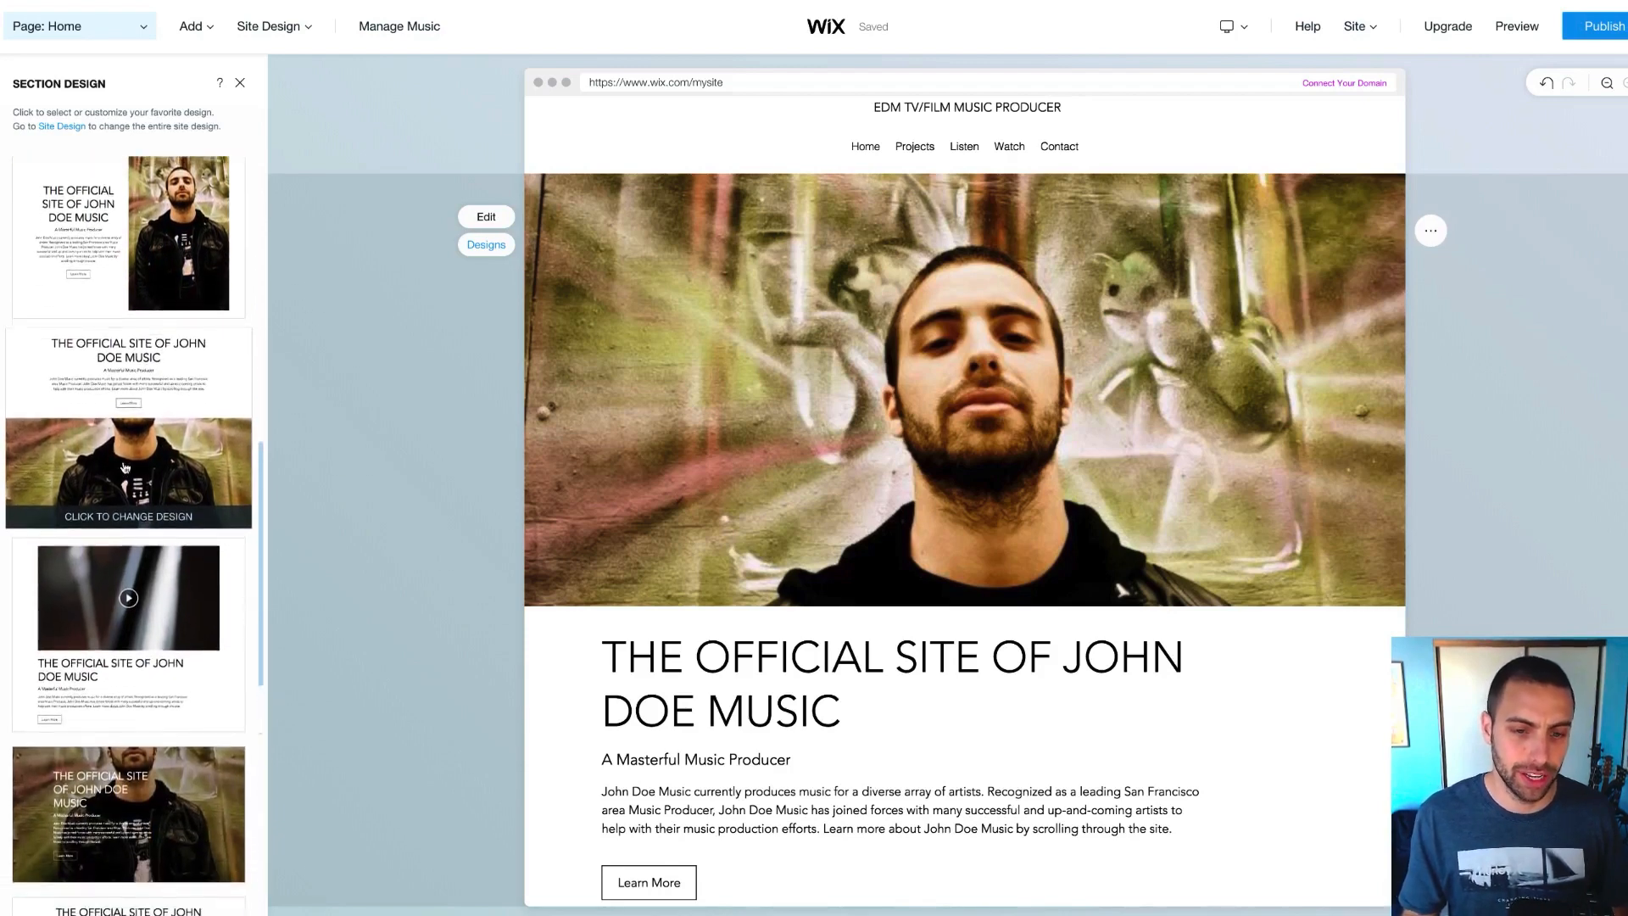
pyautogui.scroll(-1, 140, 617)
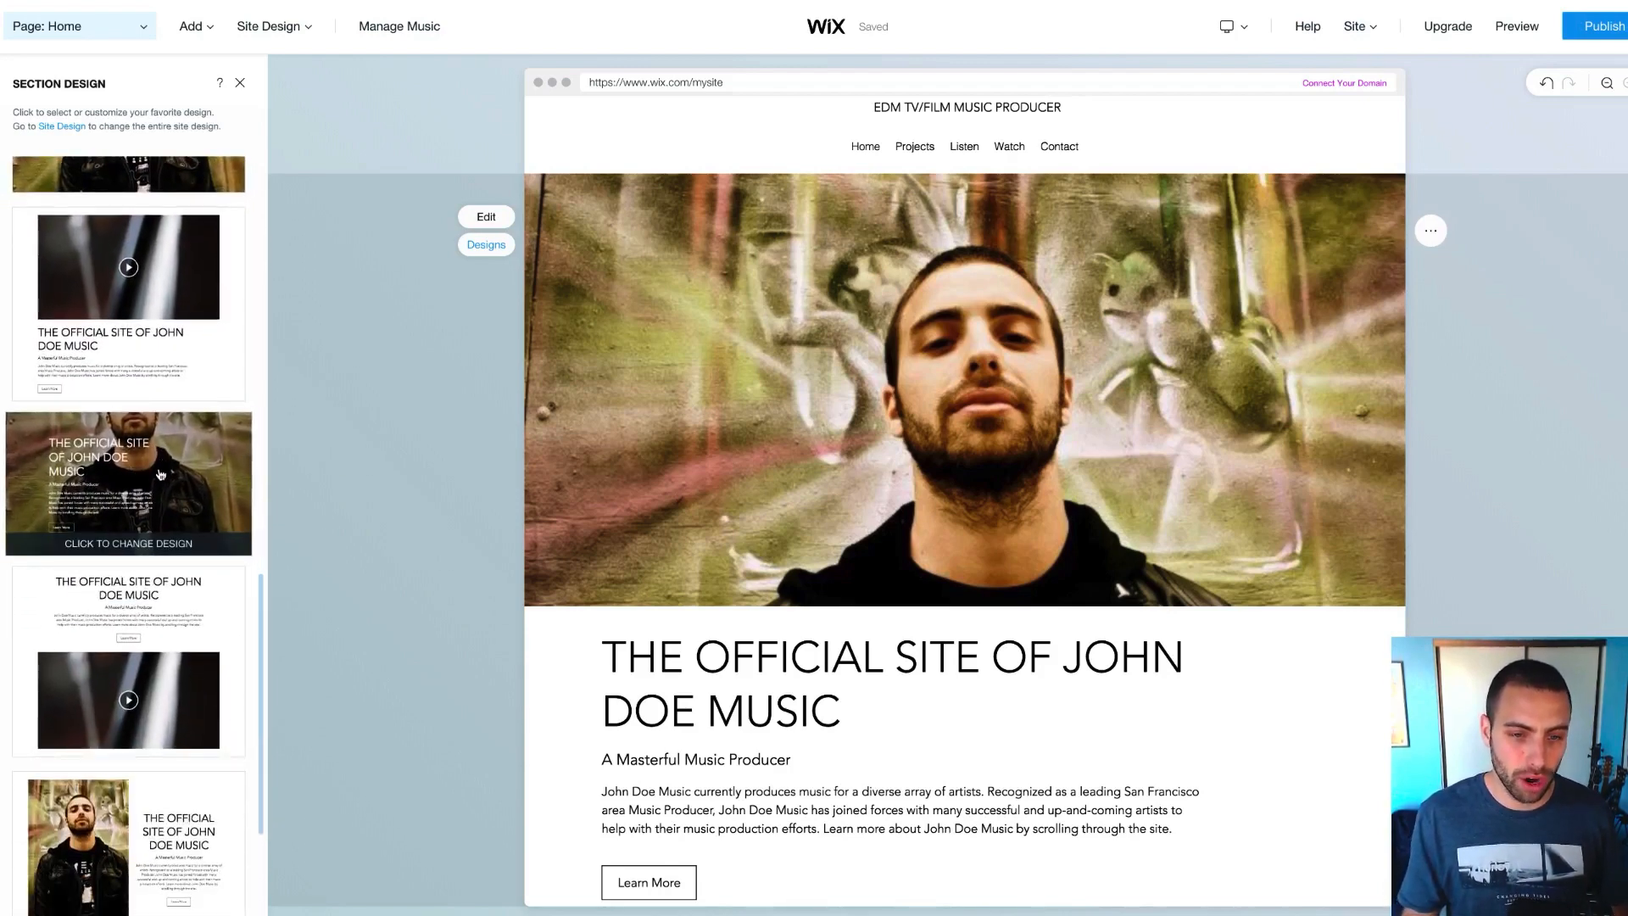
pyautogui.click(160, 474)
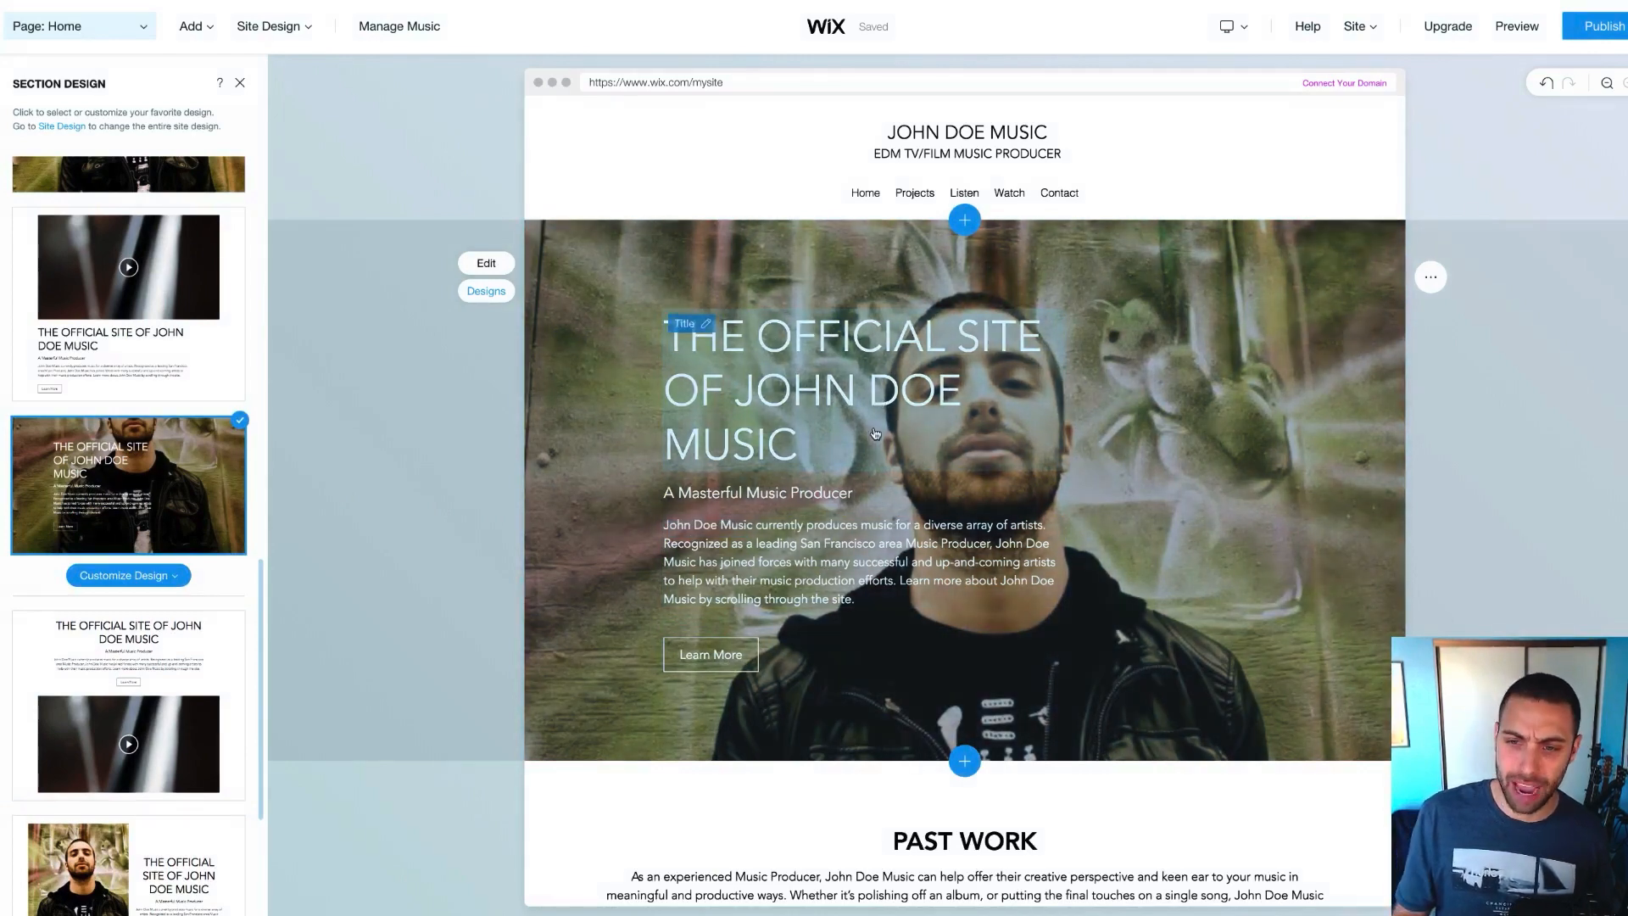
pyautogui.scroll(-3, 109, 561)
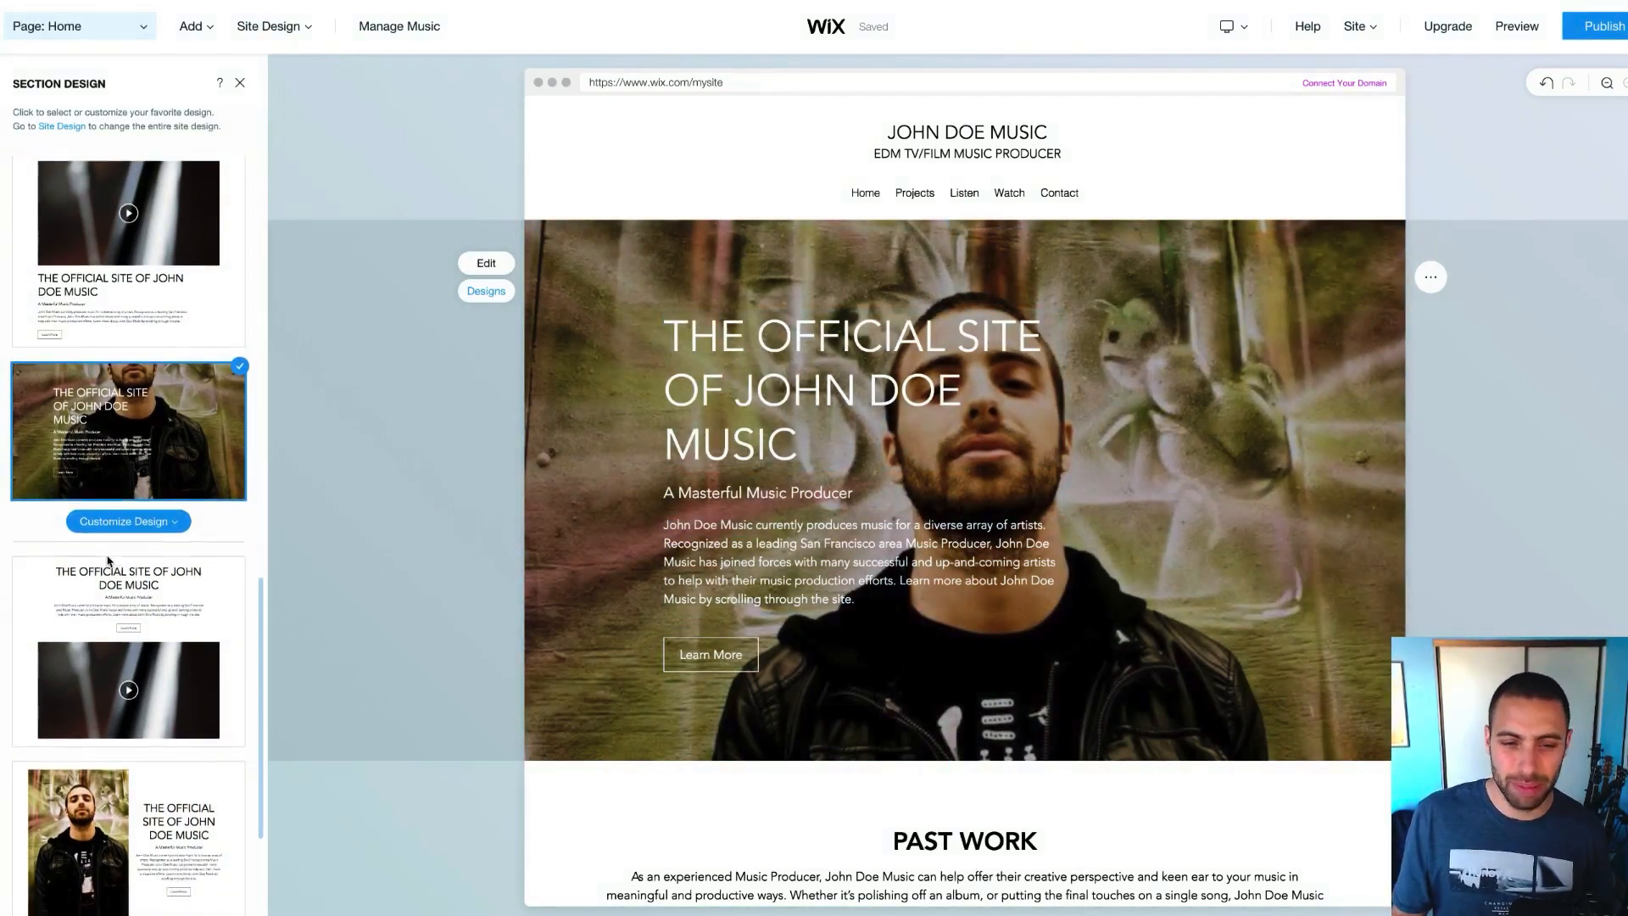
pyautogui.scroll(-6, 109, 562)
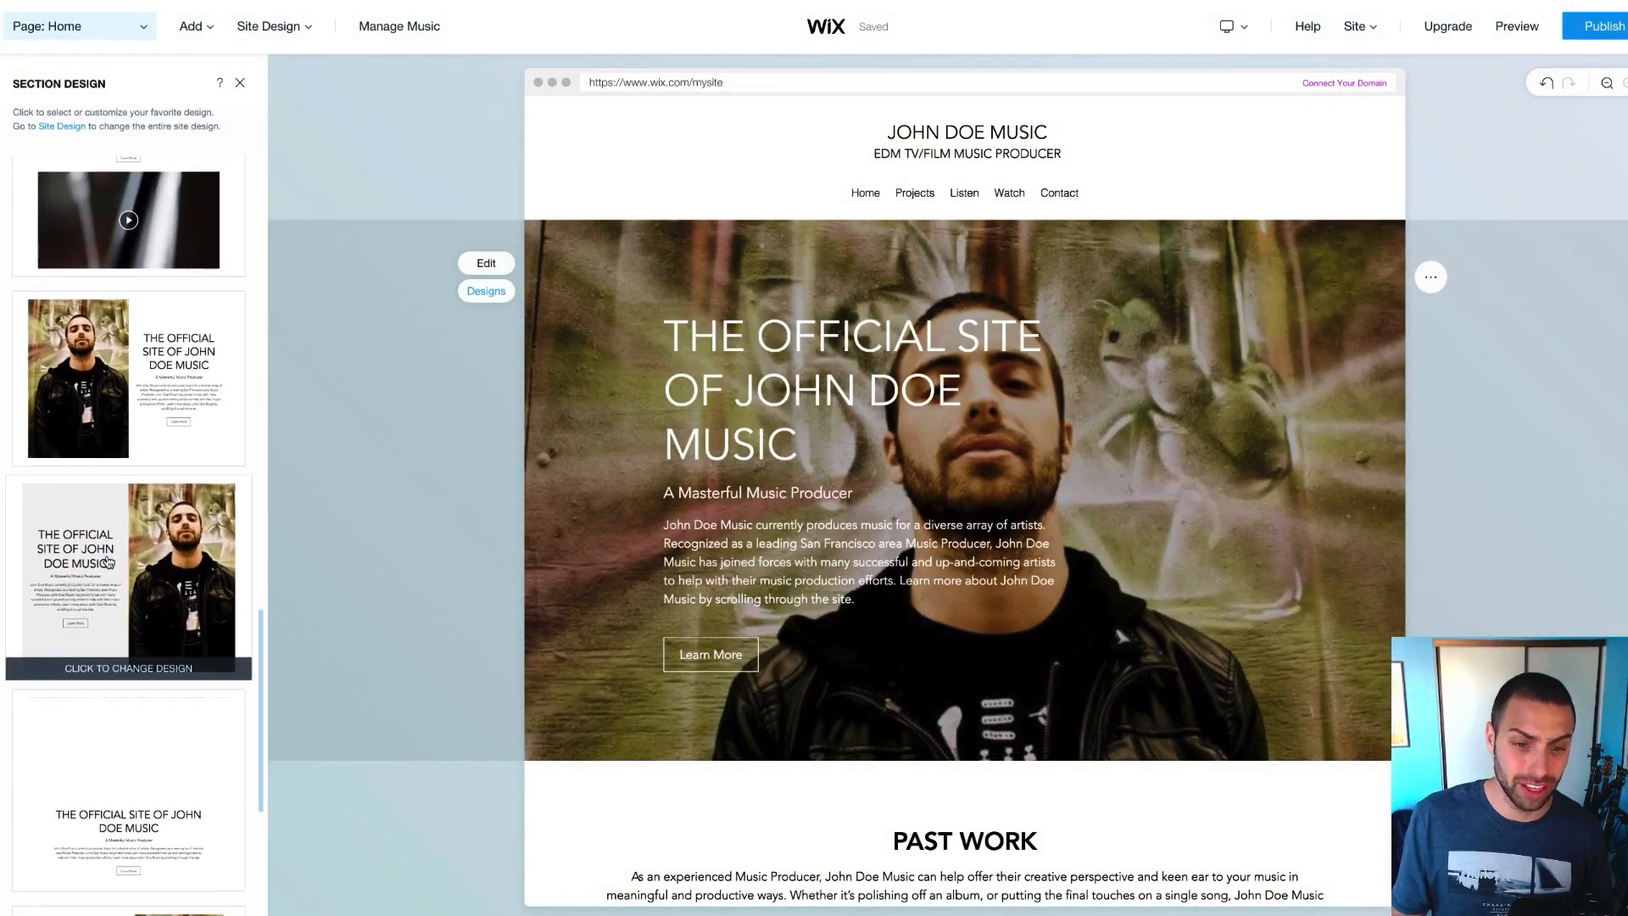
pyautogui.scroll(-5, 108, 561)
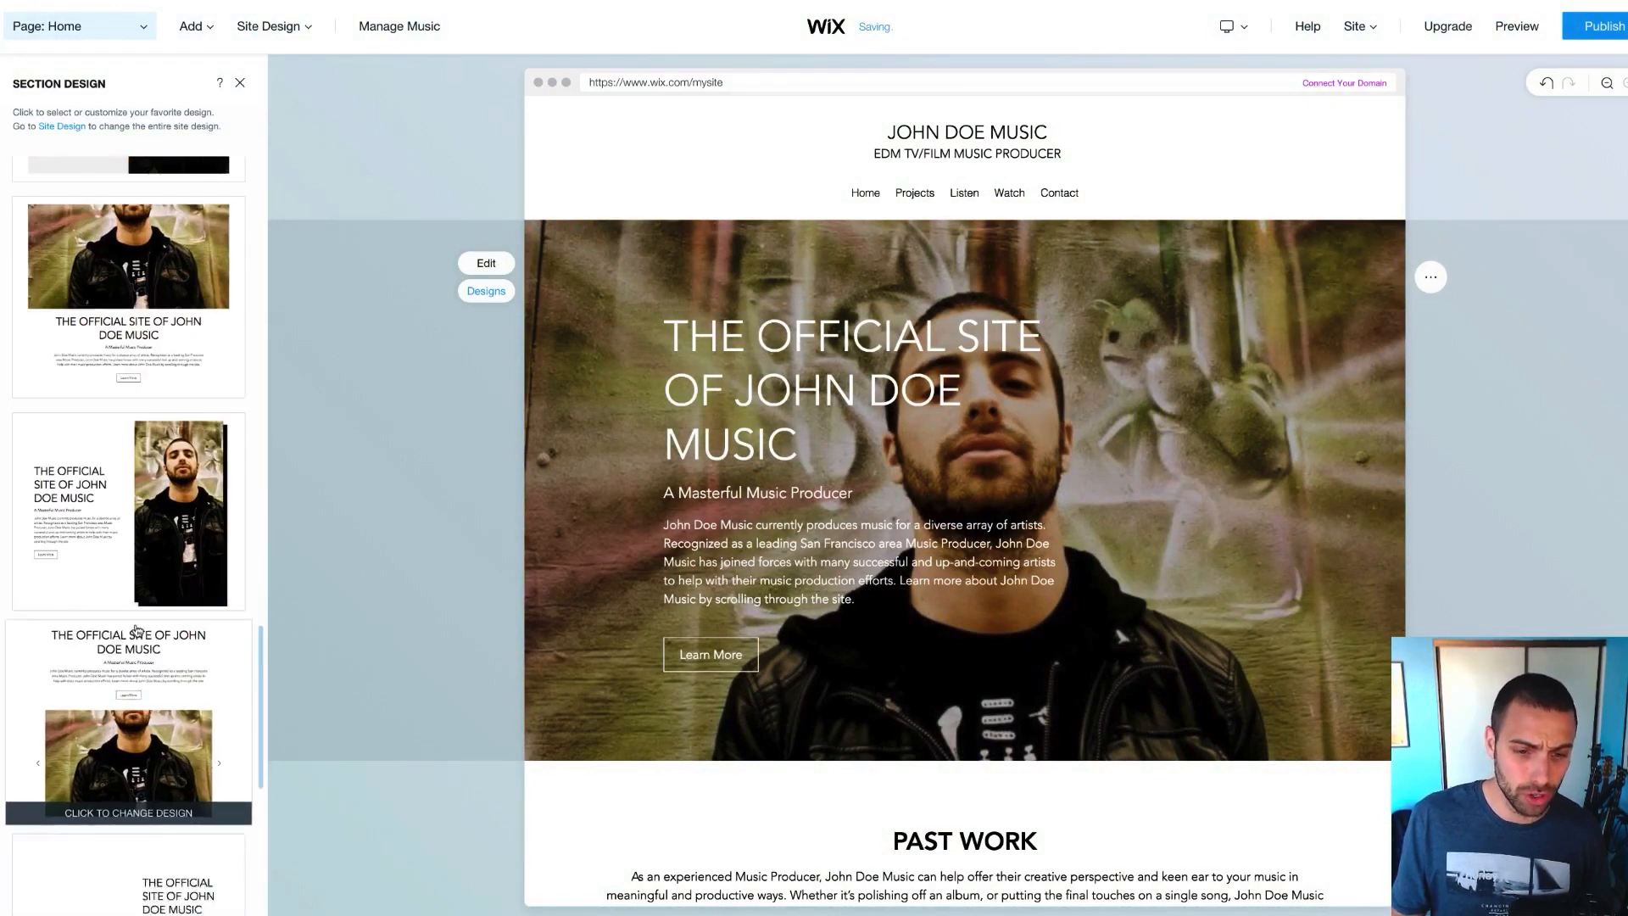
pyautogui.scroll(10, 136, 630)
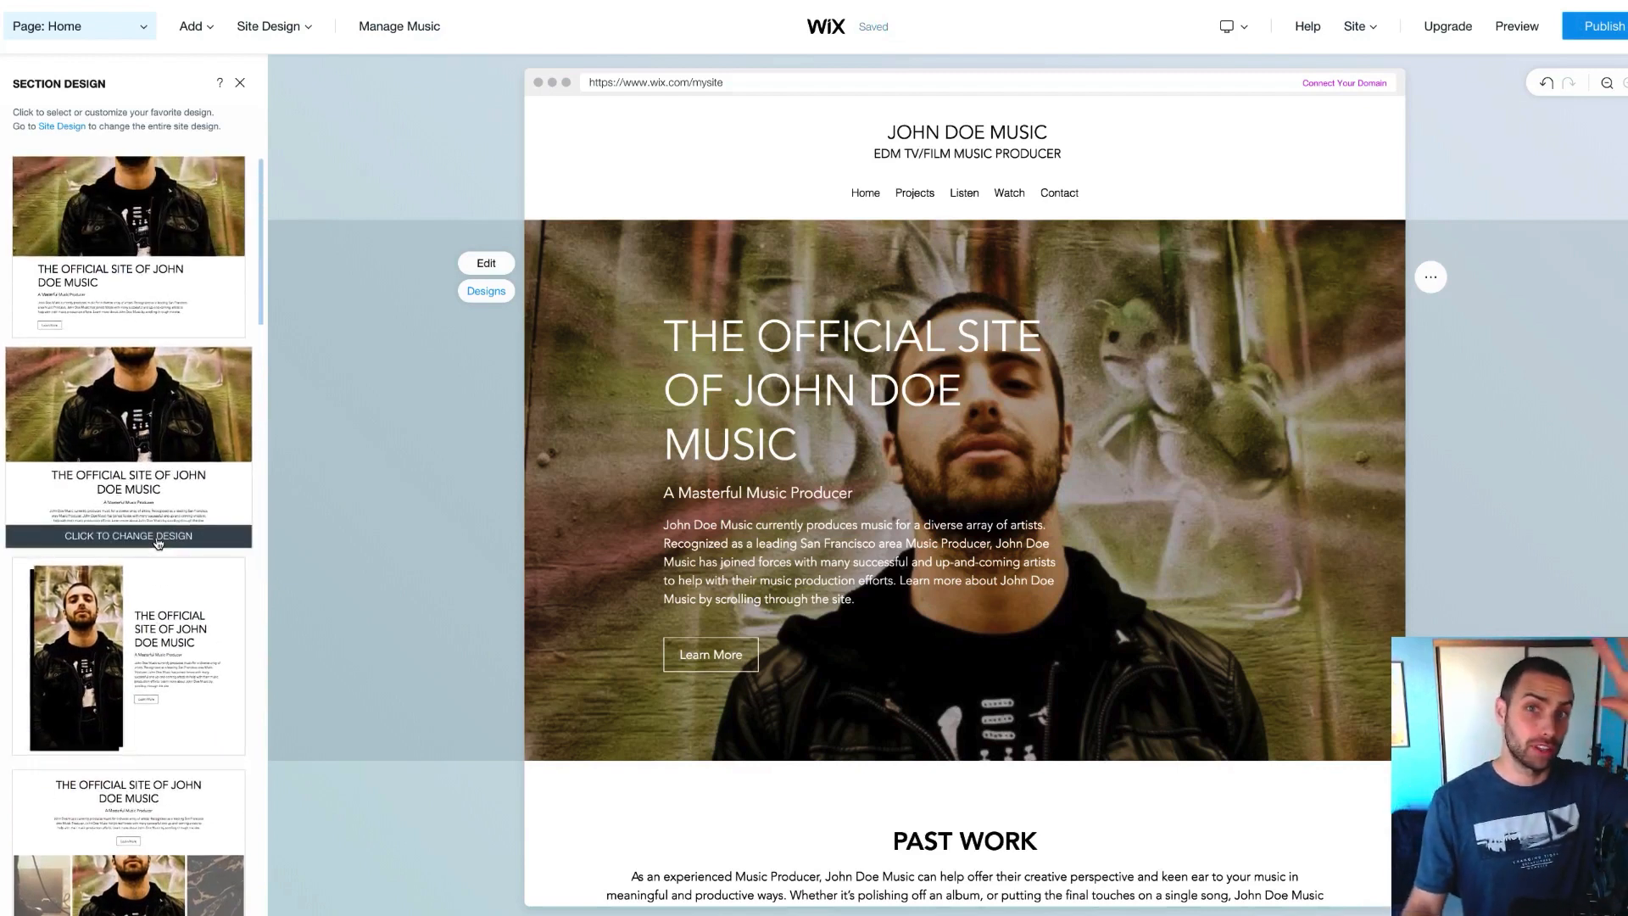
pyautogui.scroll(-3, 158, 543)
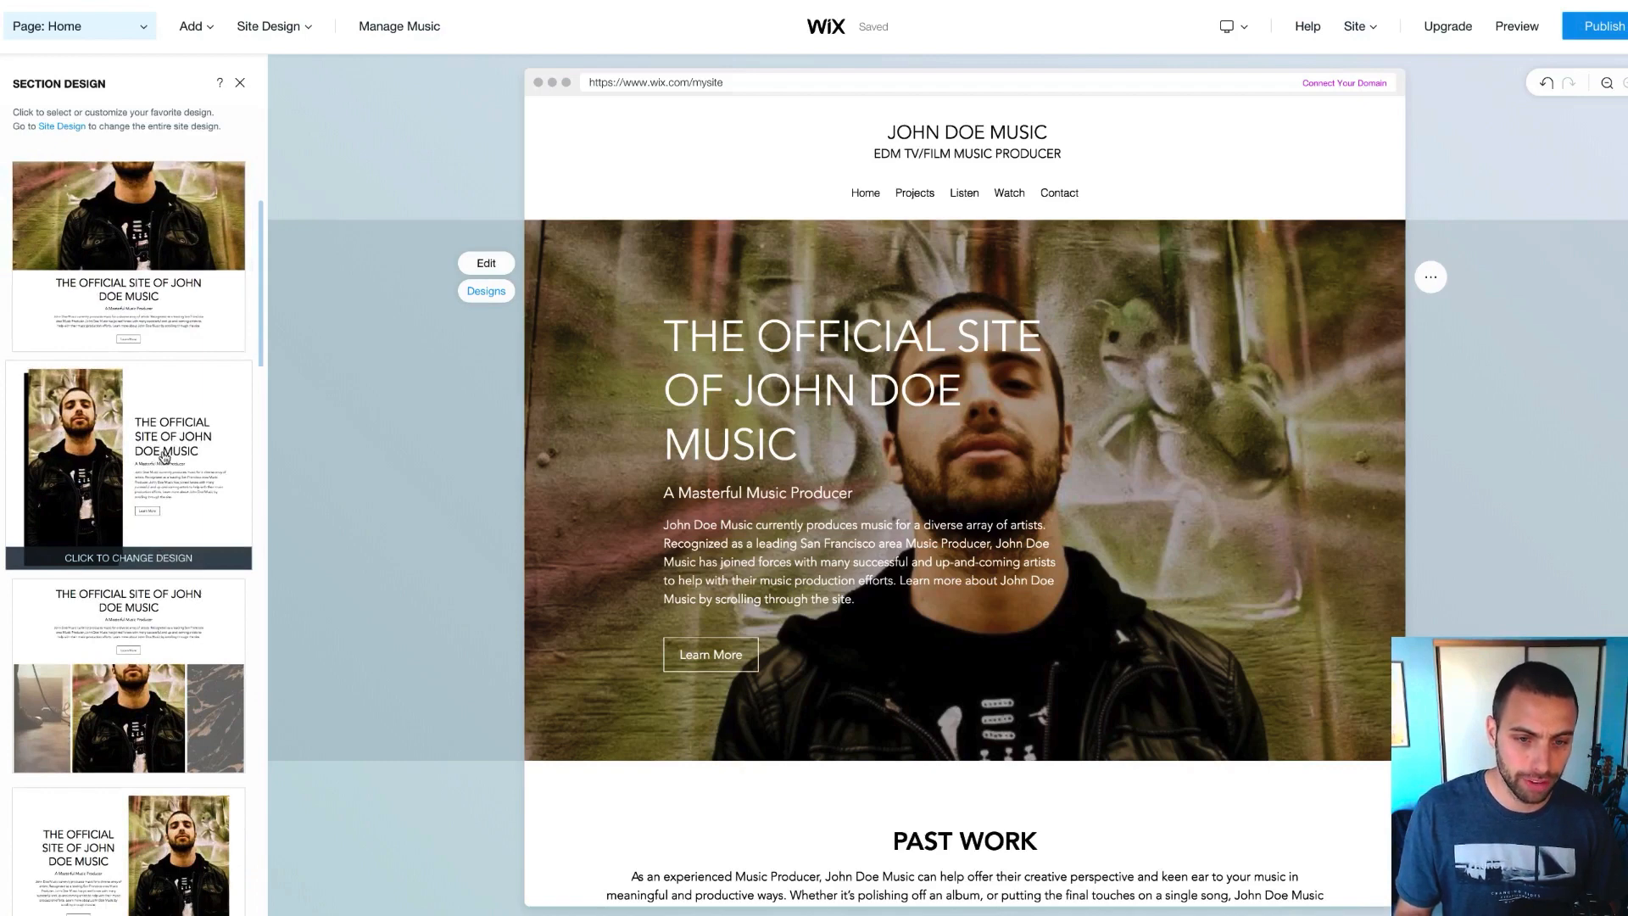
pyautogui.scroll(-3, 161, 475)
pyautogui.scroll(2, 166, 450)
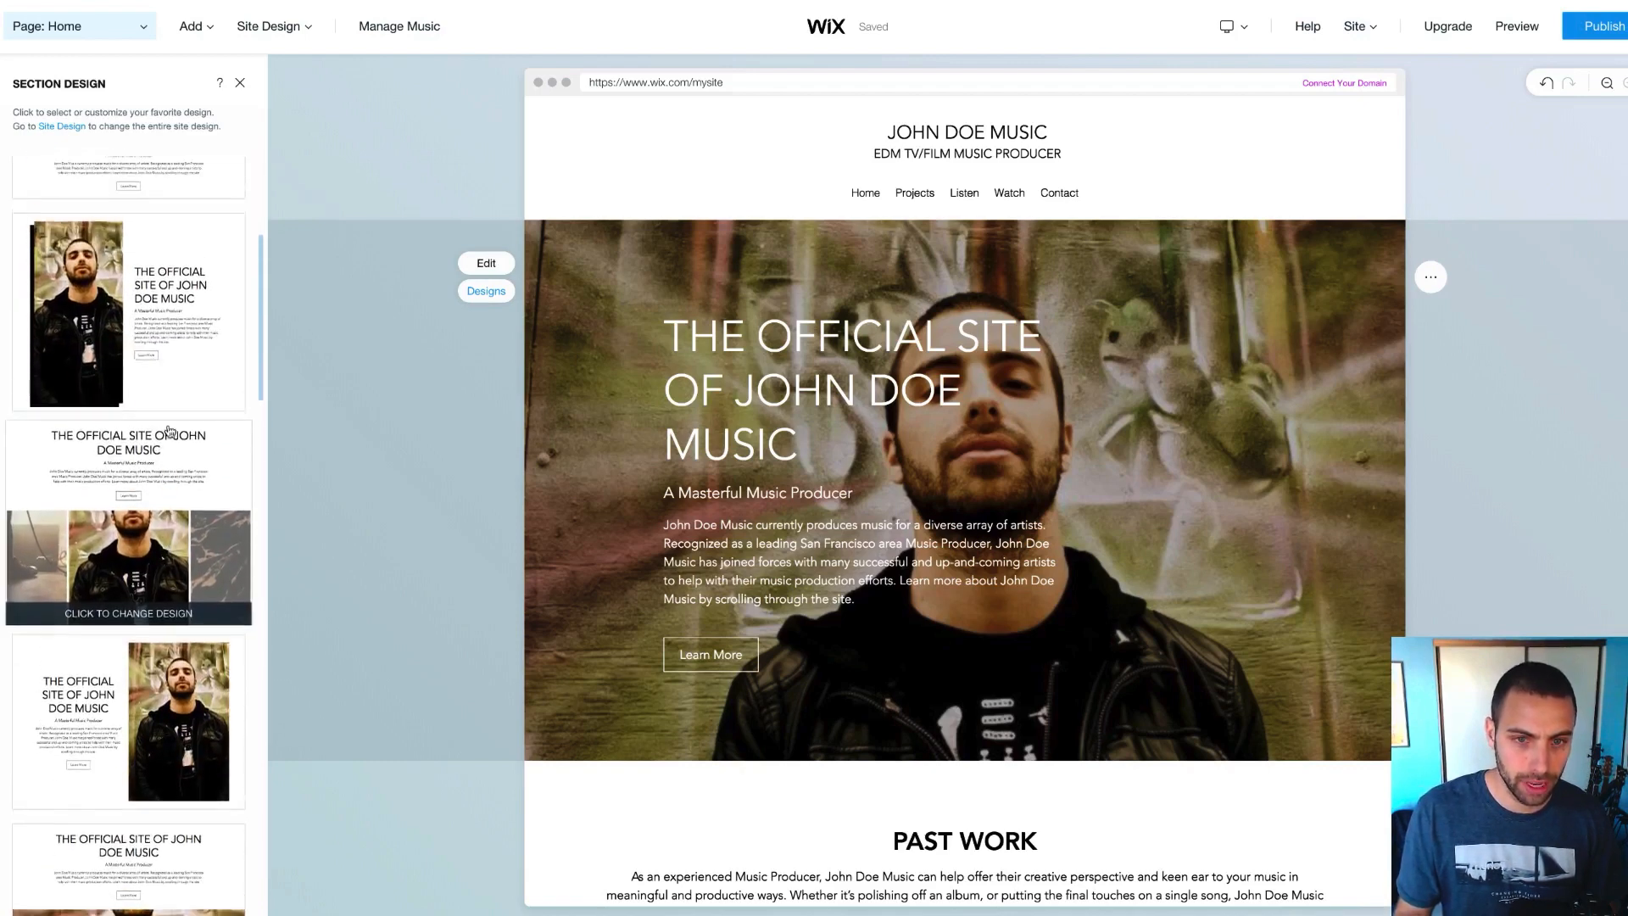
# Try the image-left and image-right designs, settling on the split layout with the photo left
pyautogui.click(176, 339)
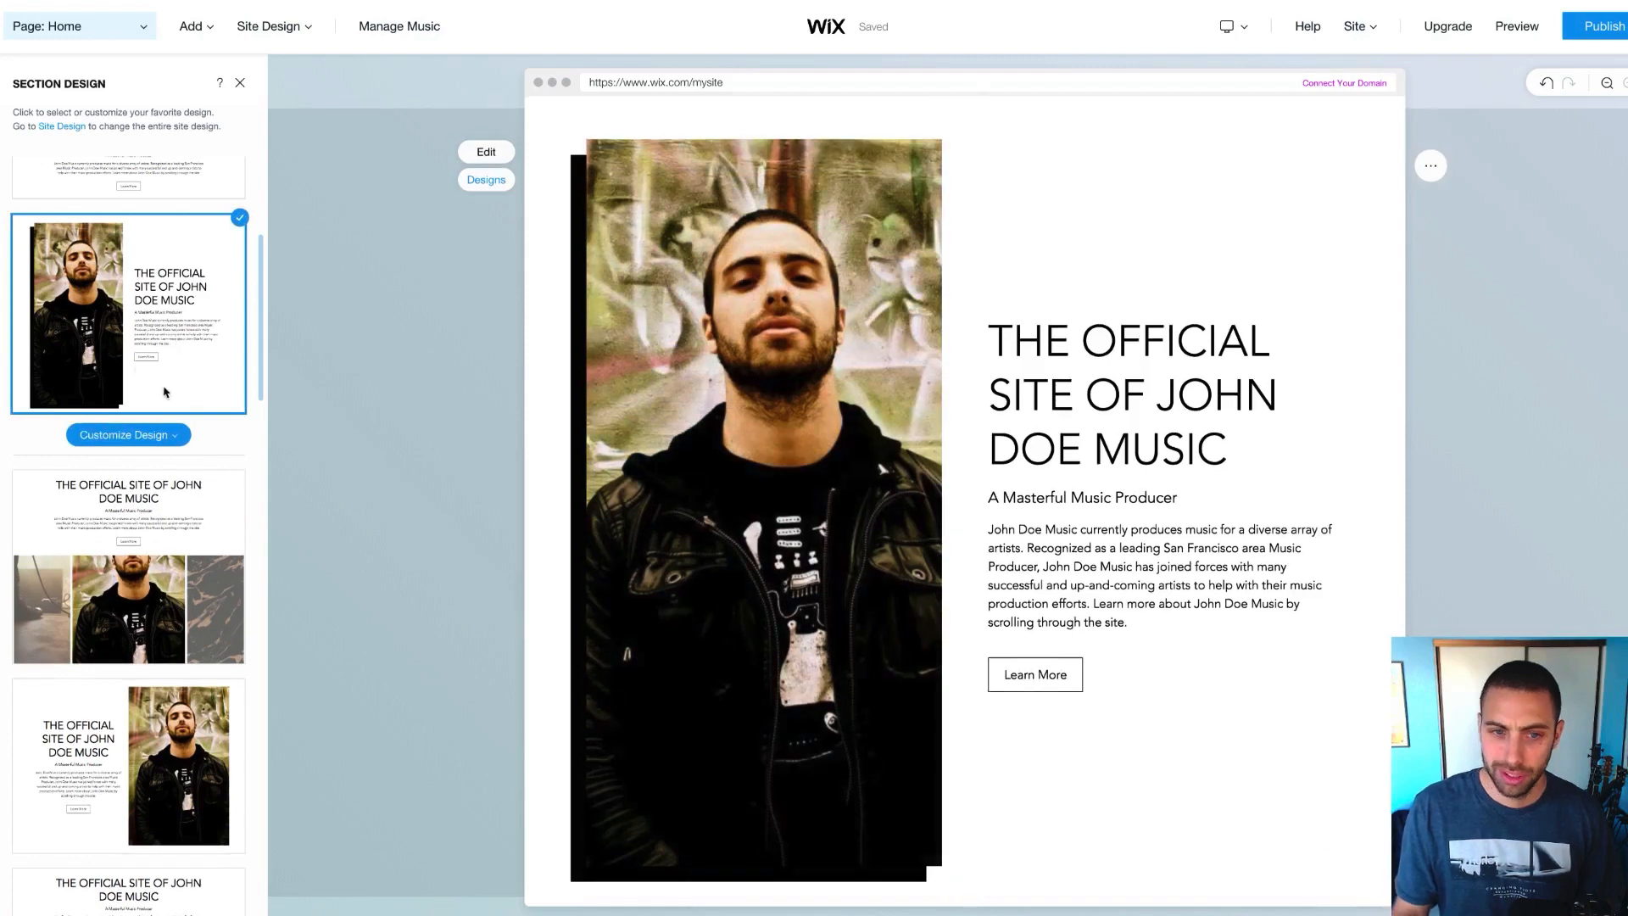
pyautogui.scroll(-3, 146, 532)
pyautogui.click(155, 496)
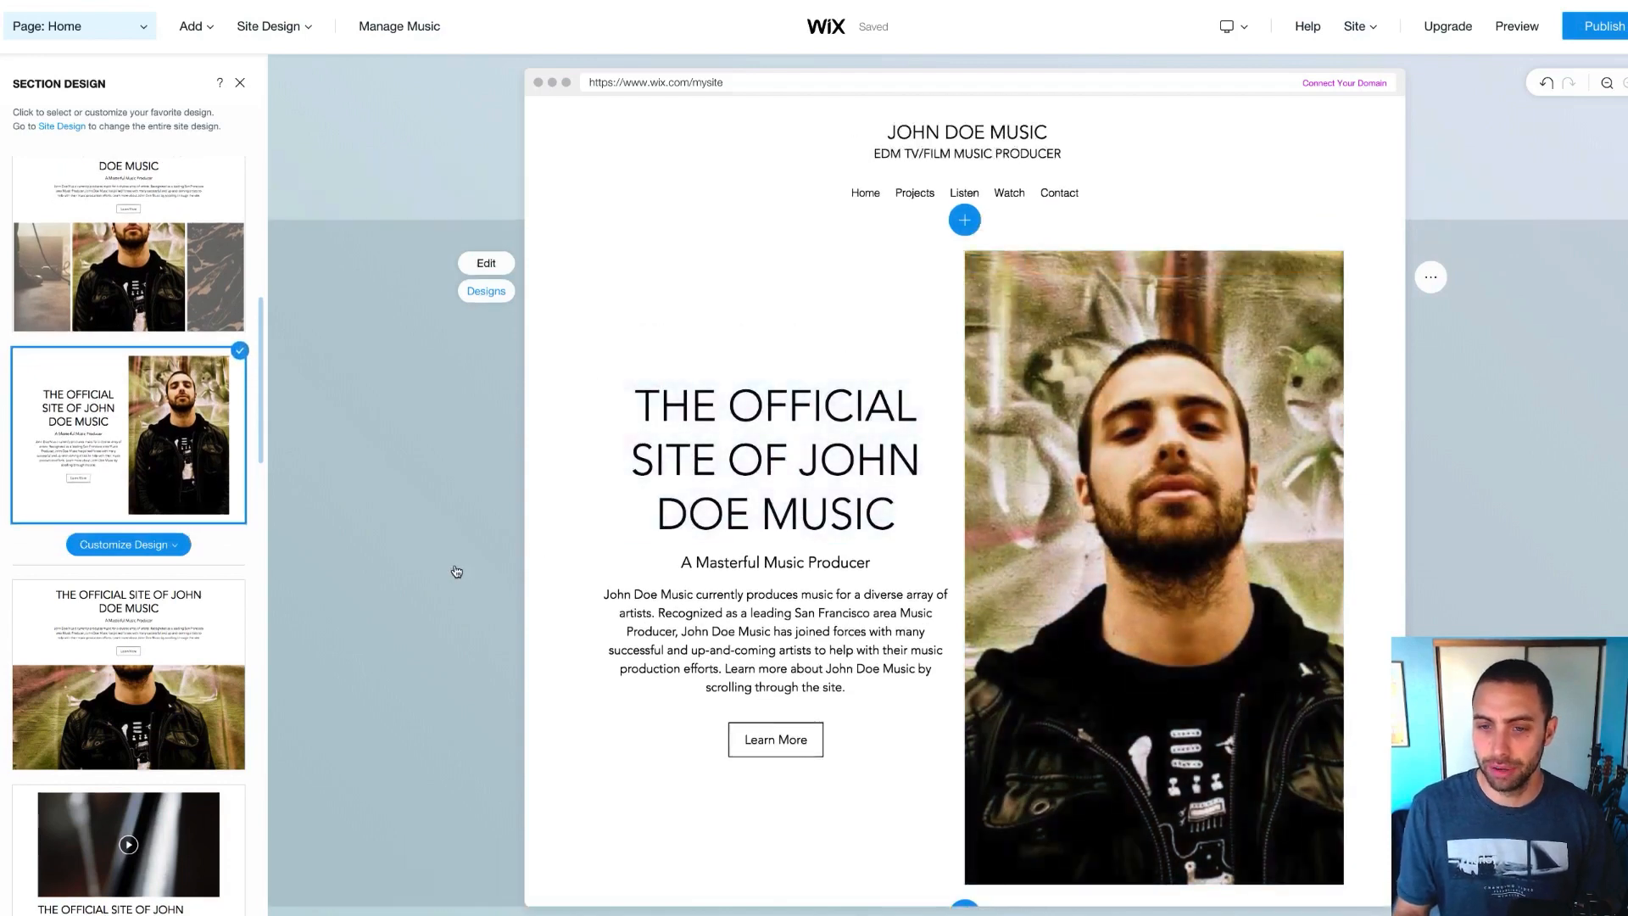
pyautogui.scroll(-1, 457, 571)
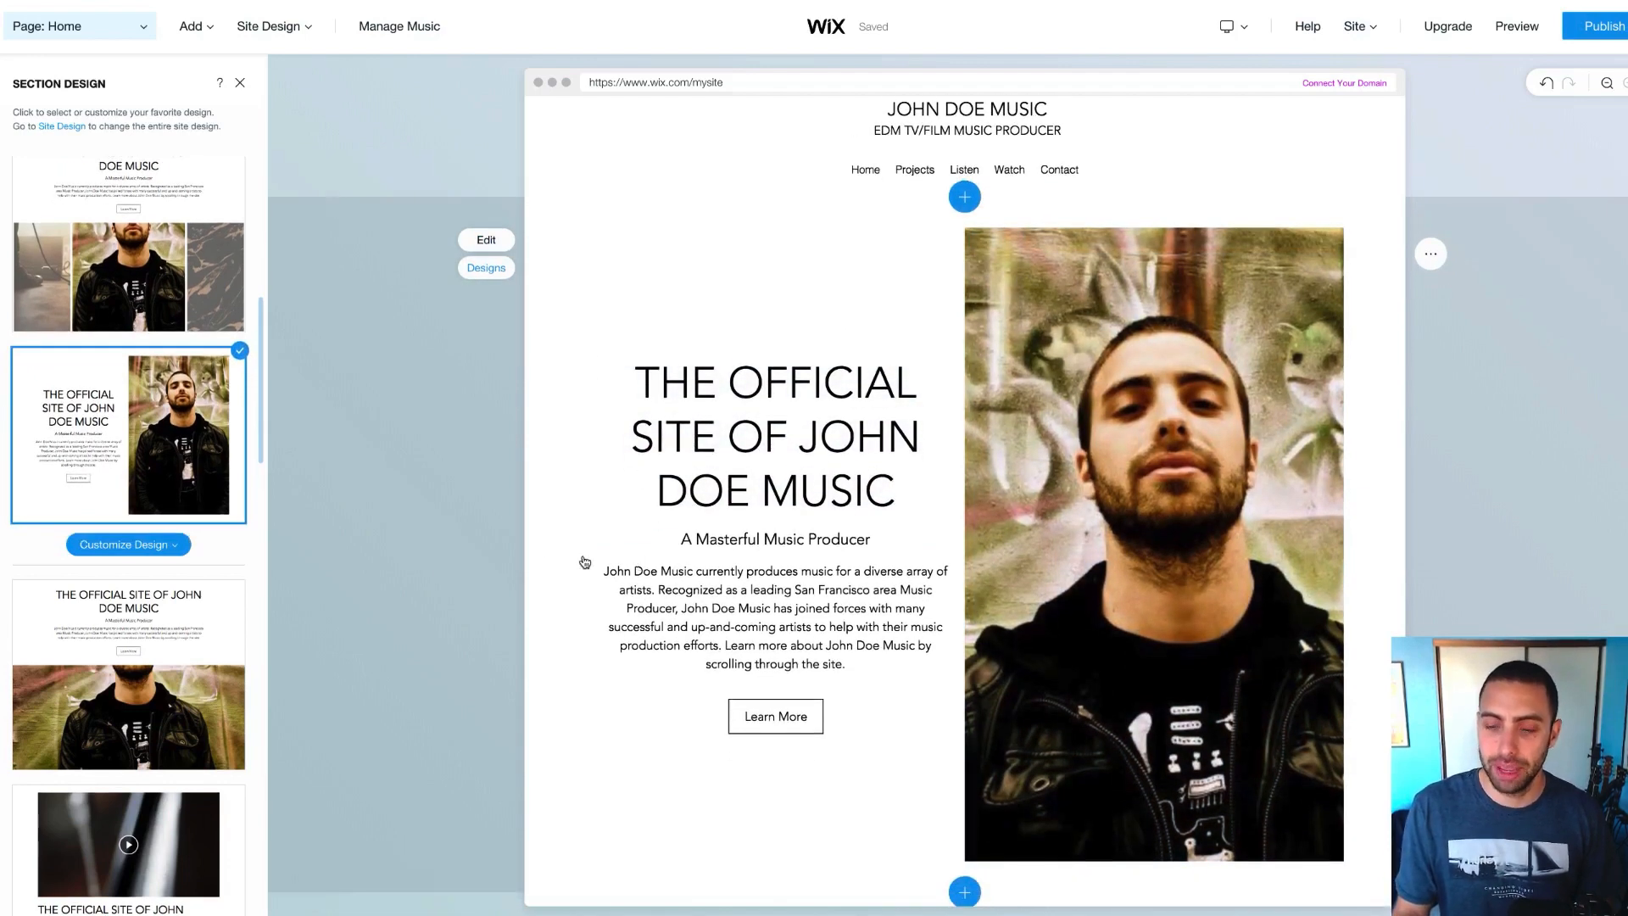
pyautogui.scroll(-4, 585, 562)
pyautogui.scroll(5, 585, 562)
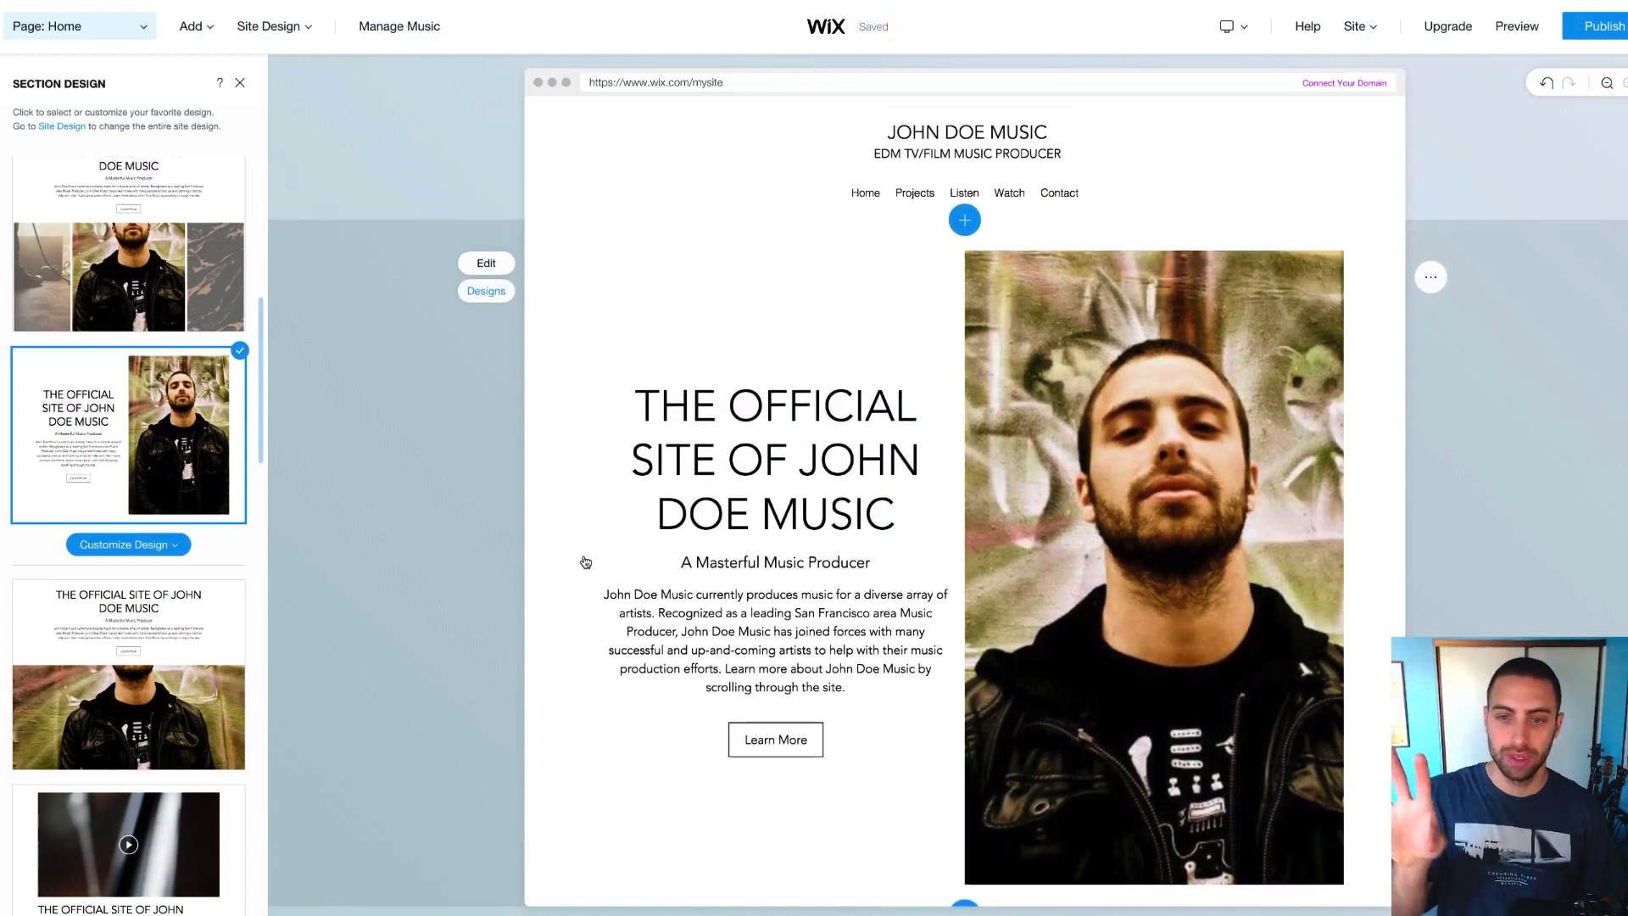
pyautogui.scroll(-4, 585, 563)
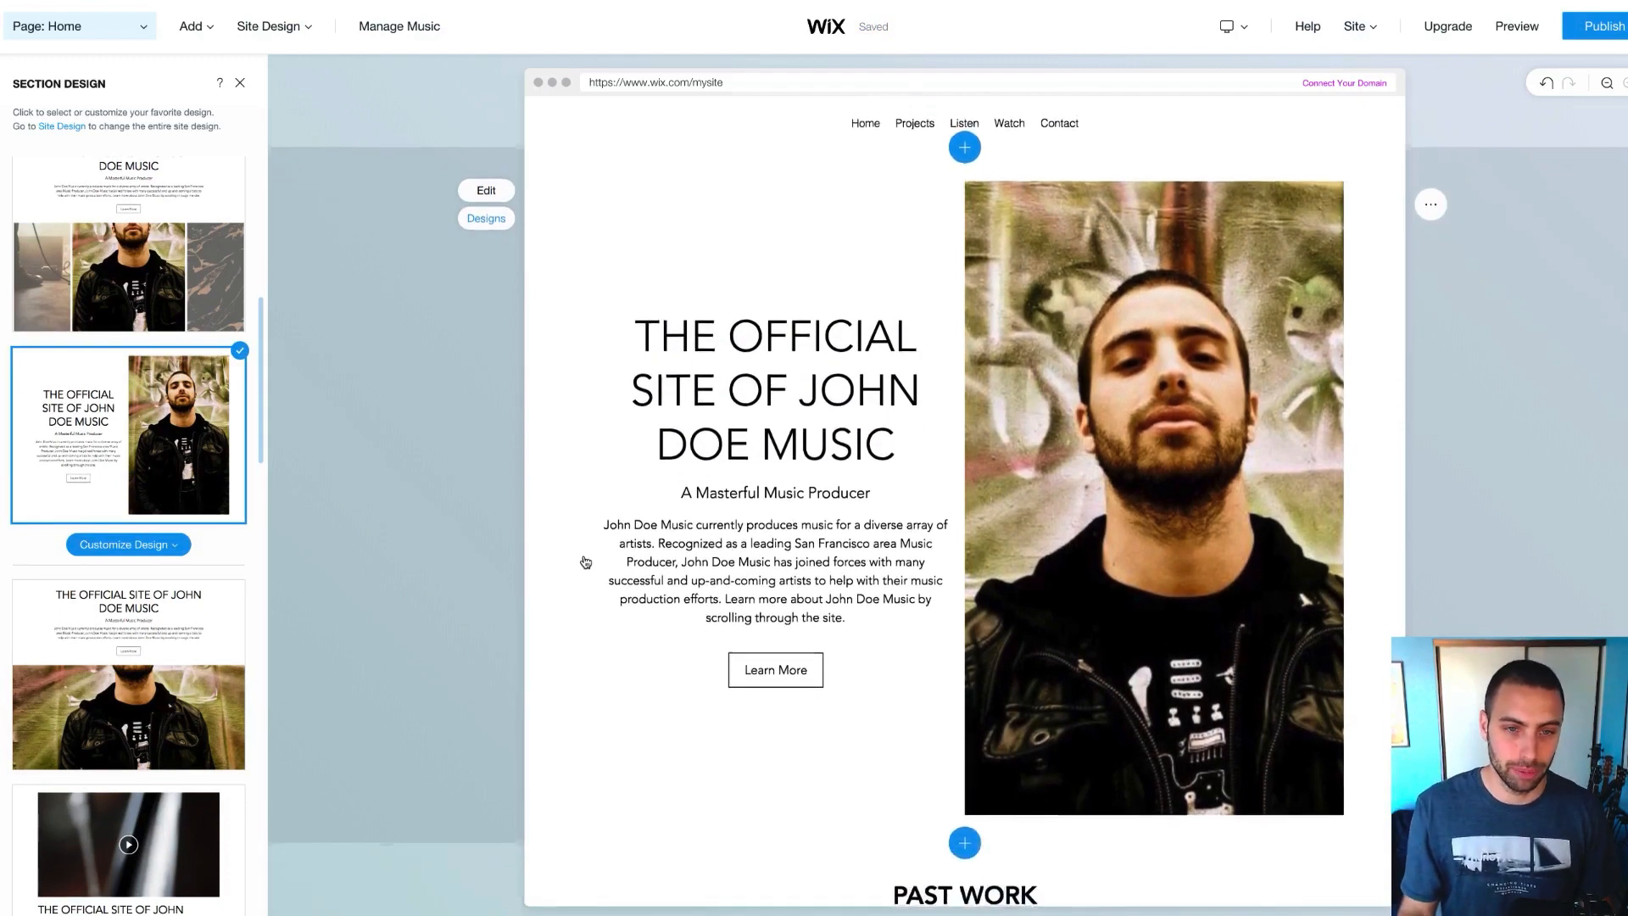
pyautogui.scroll(-10, 172, 521)
pyautogui.scroll(-10, 172, 520)
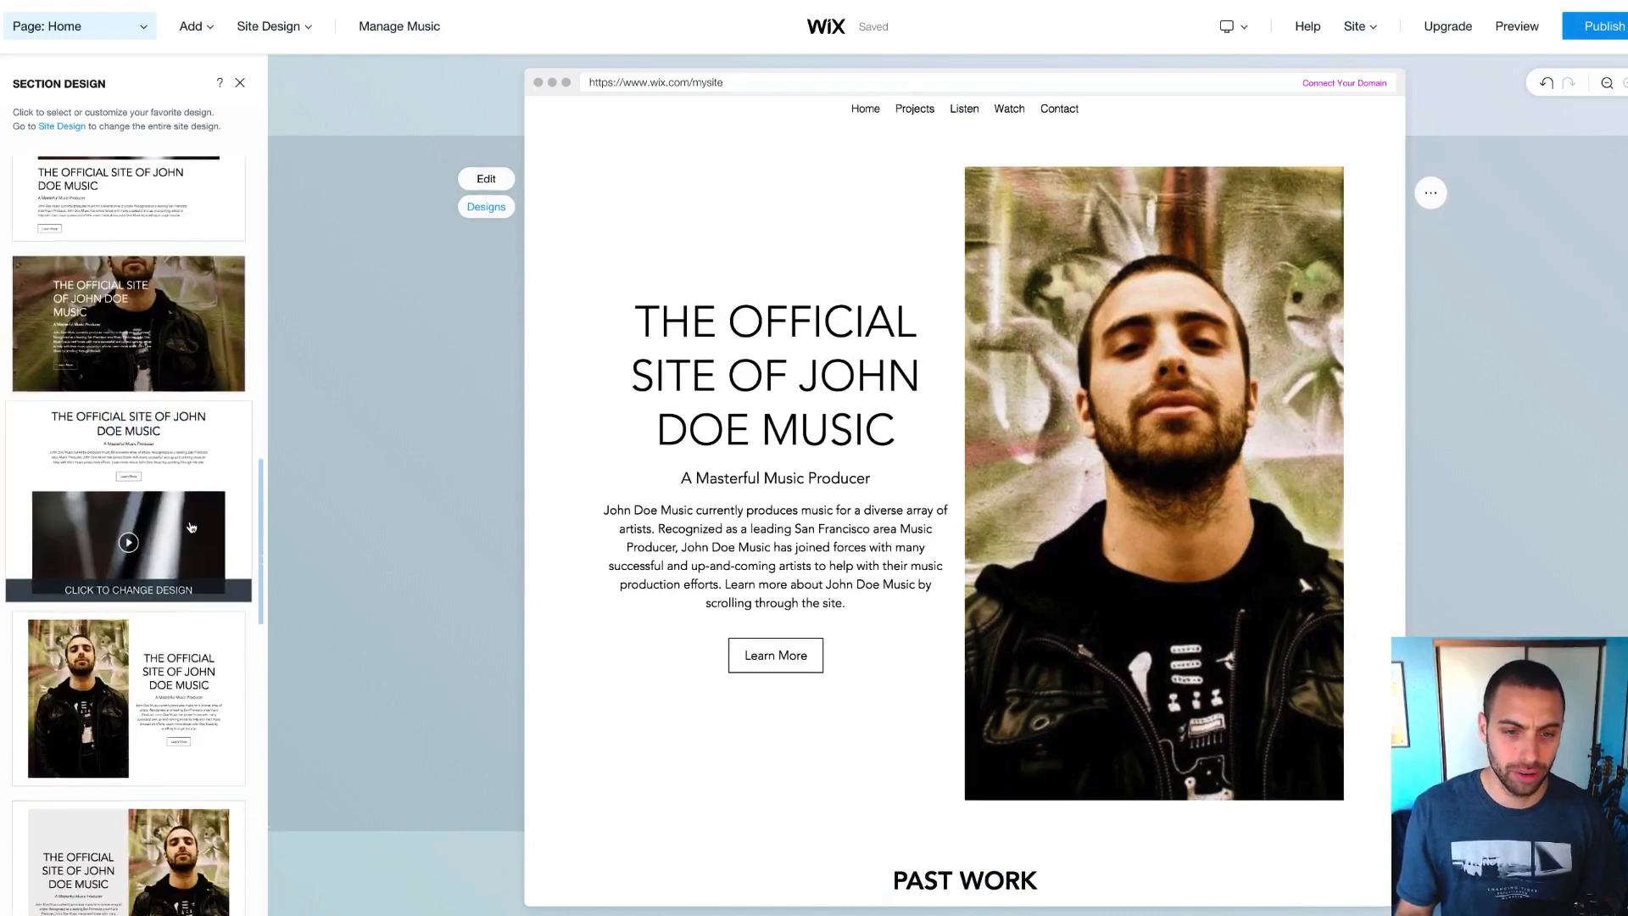
pyautogui.scroll(-10, 204, 521)
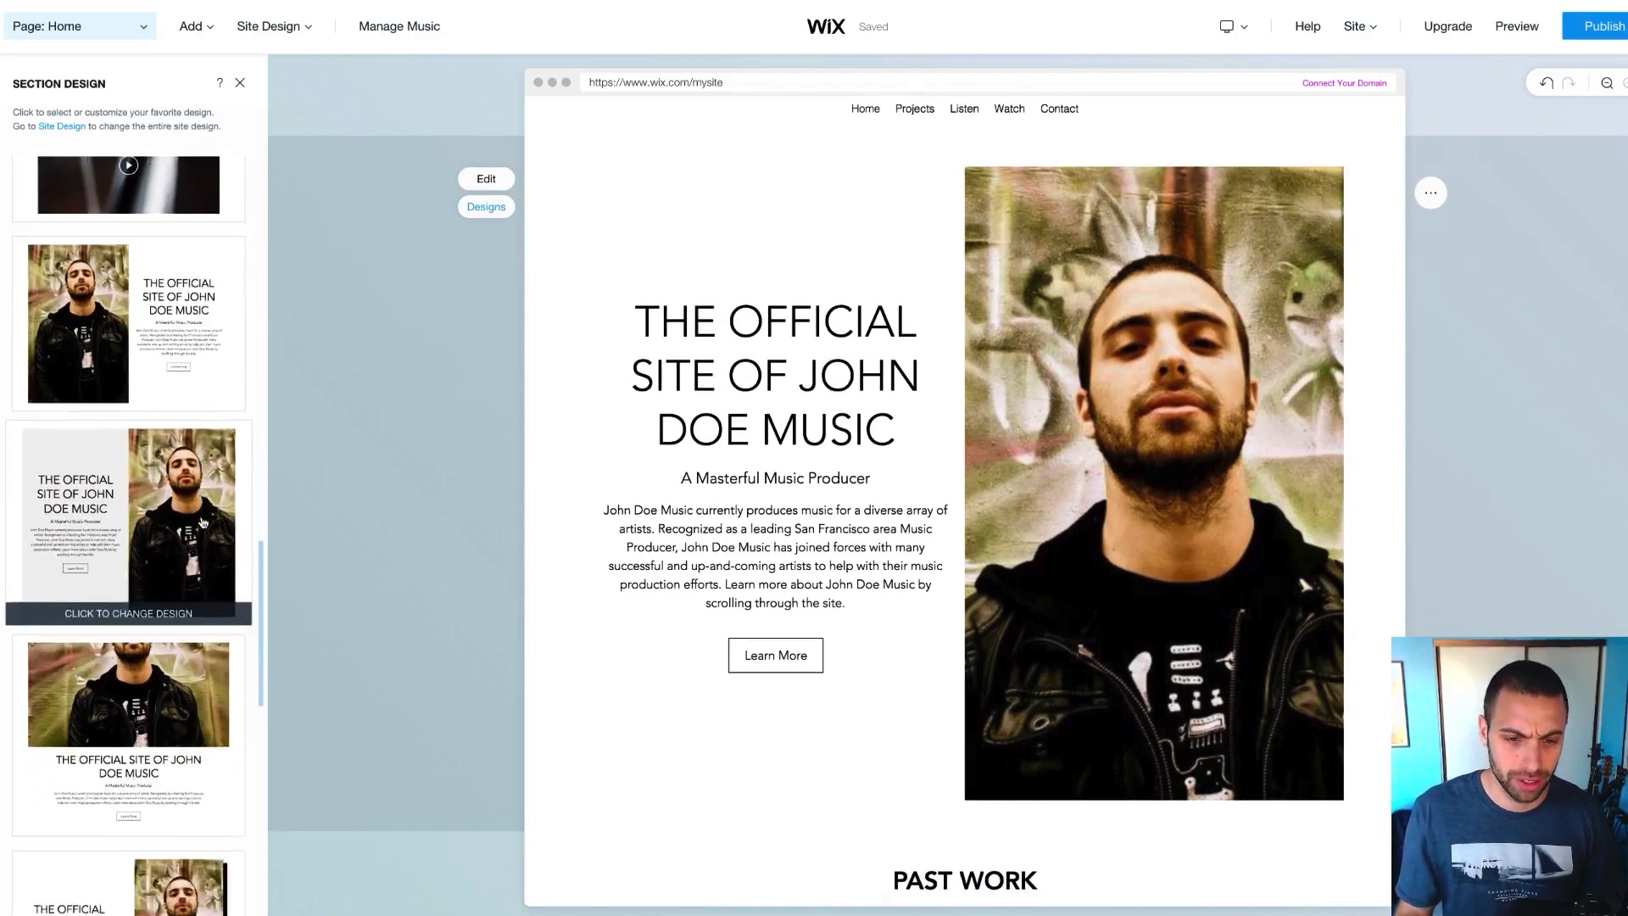
pyautogui.scroll(-5, 203, 522)
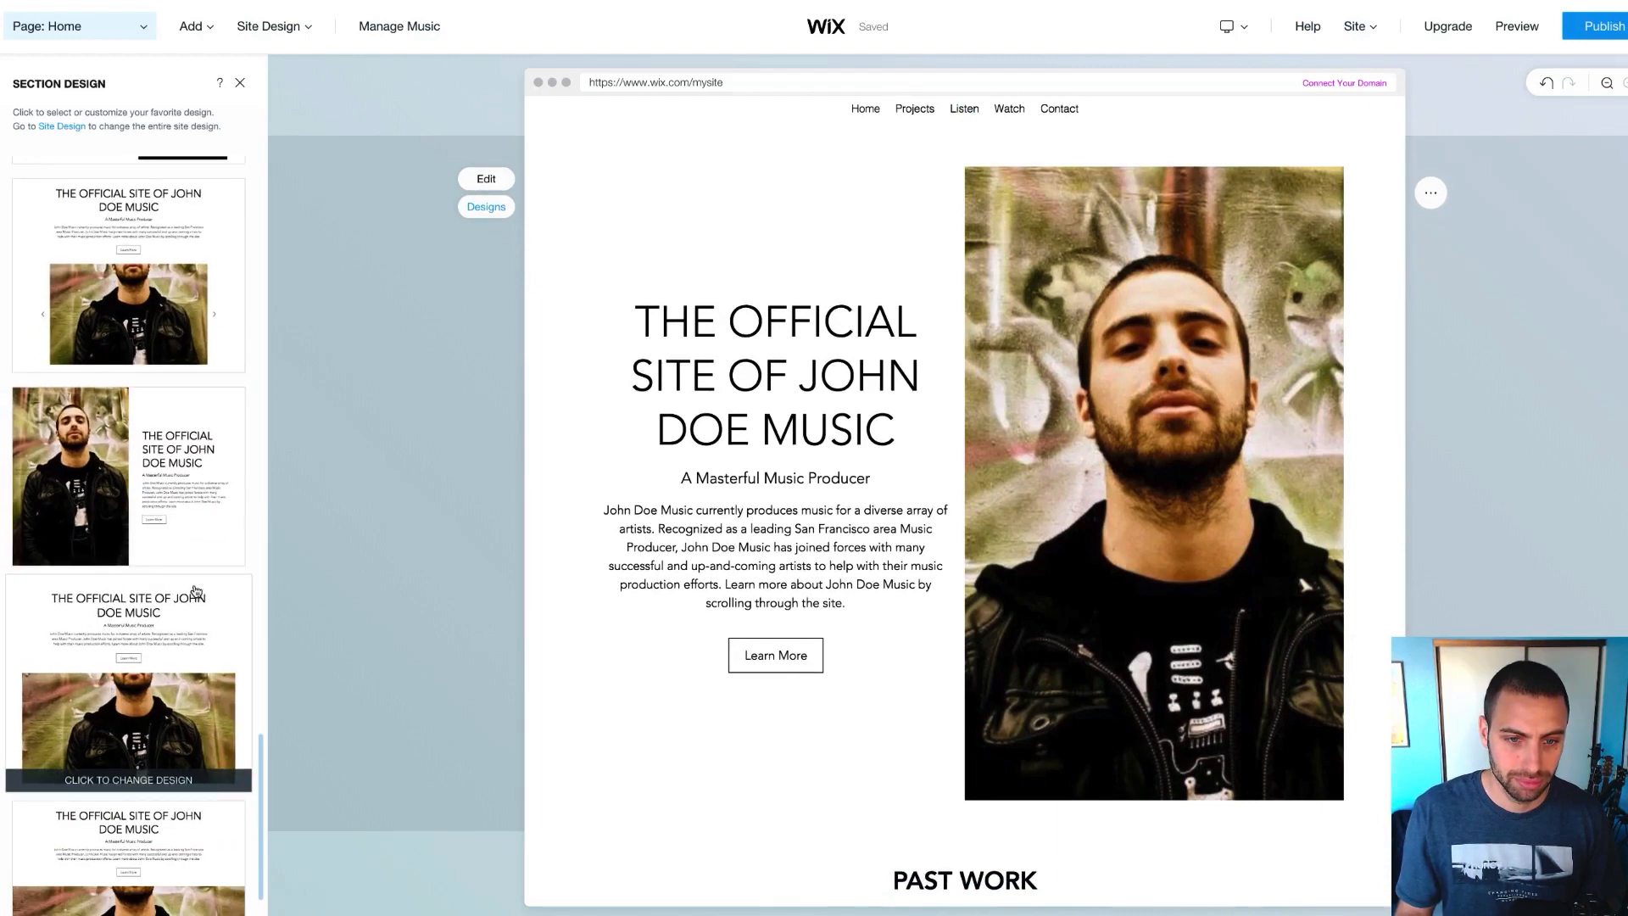
pyautogui.click(180, 479)
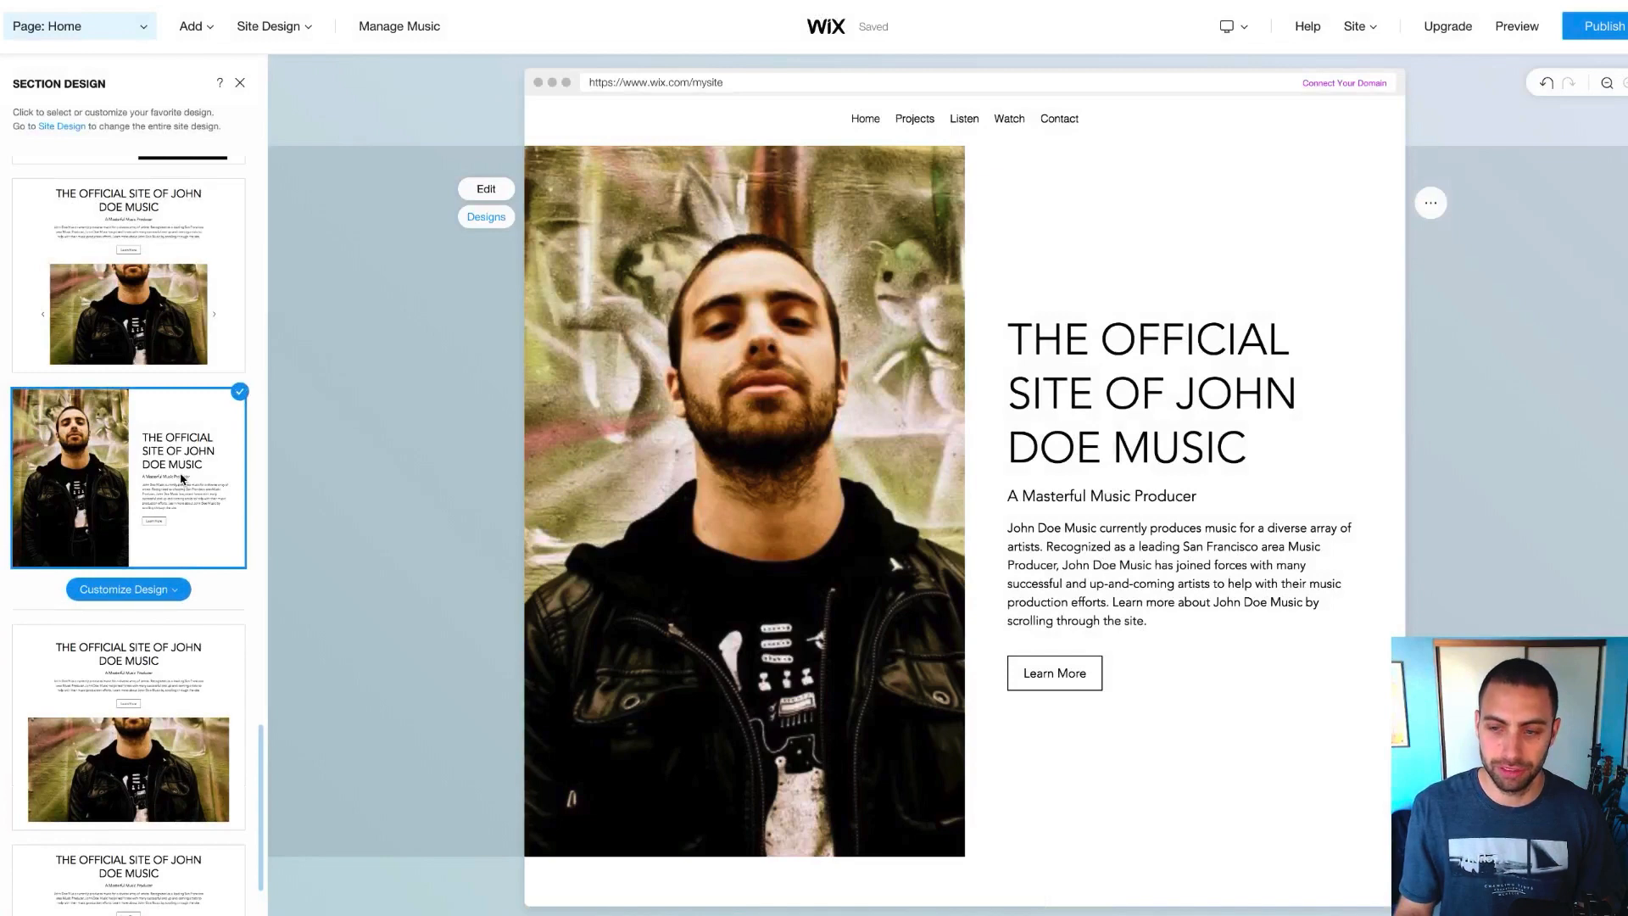
# Try the framed-photo split design, then apply the text-left, photo-right design
pyautogui.scroll(-10, 181, 479)
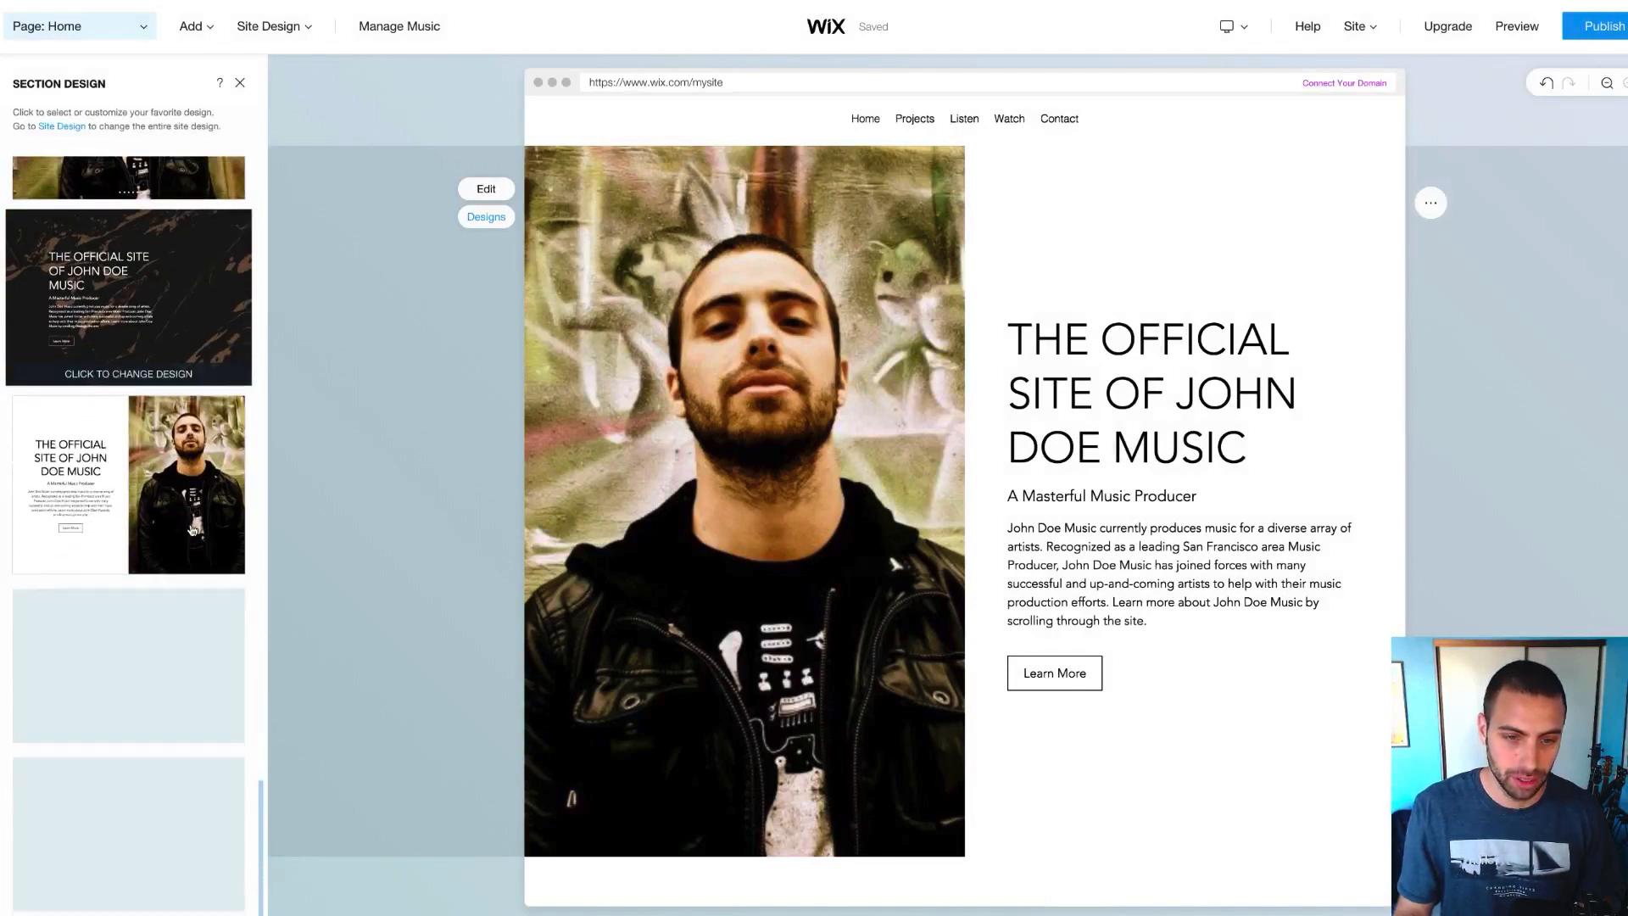
pyautogui.scroll(-1, 192, 530)
pyautogui.scroll(-10, 195, 458)
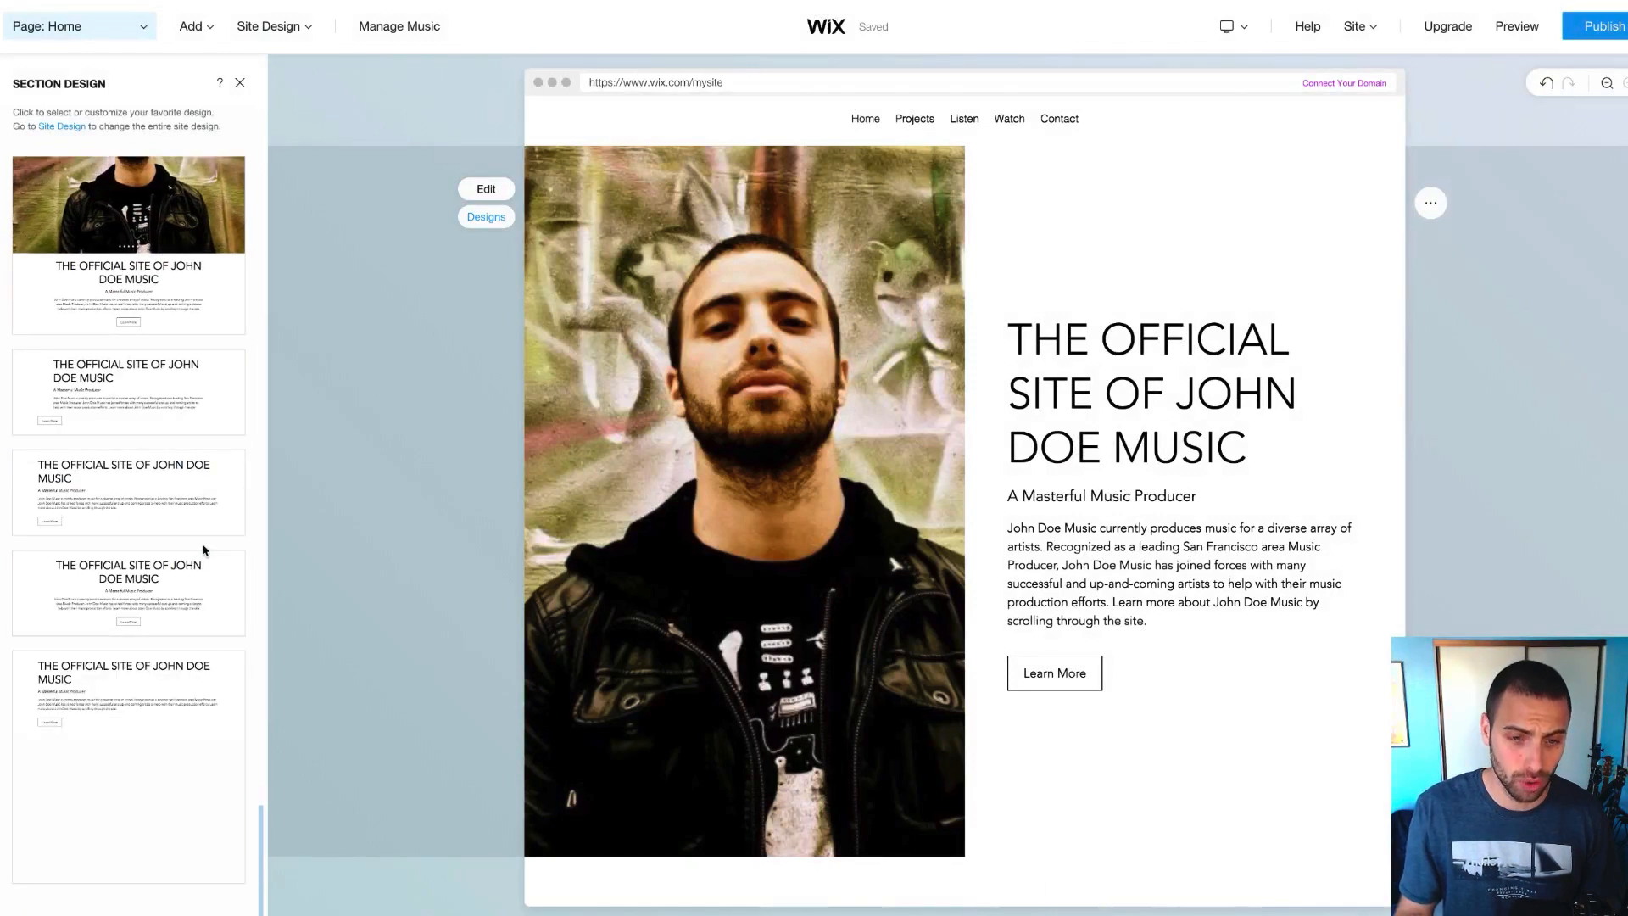
pyautogui.scroll(5, 216, 432)
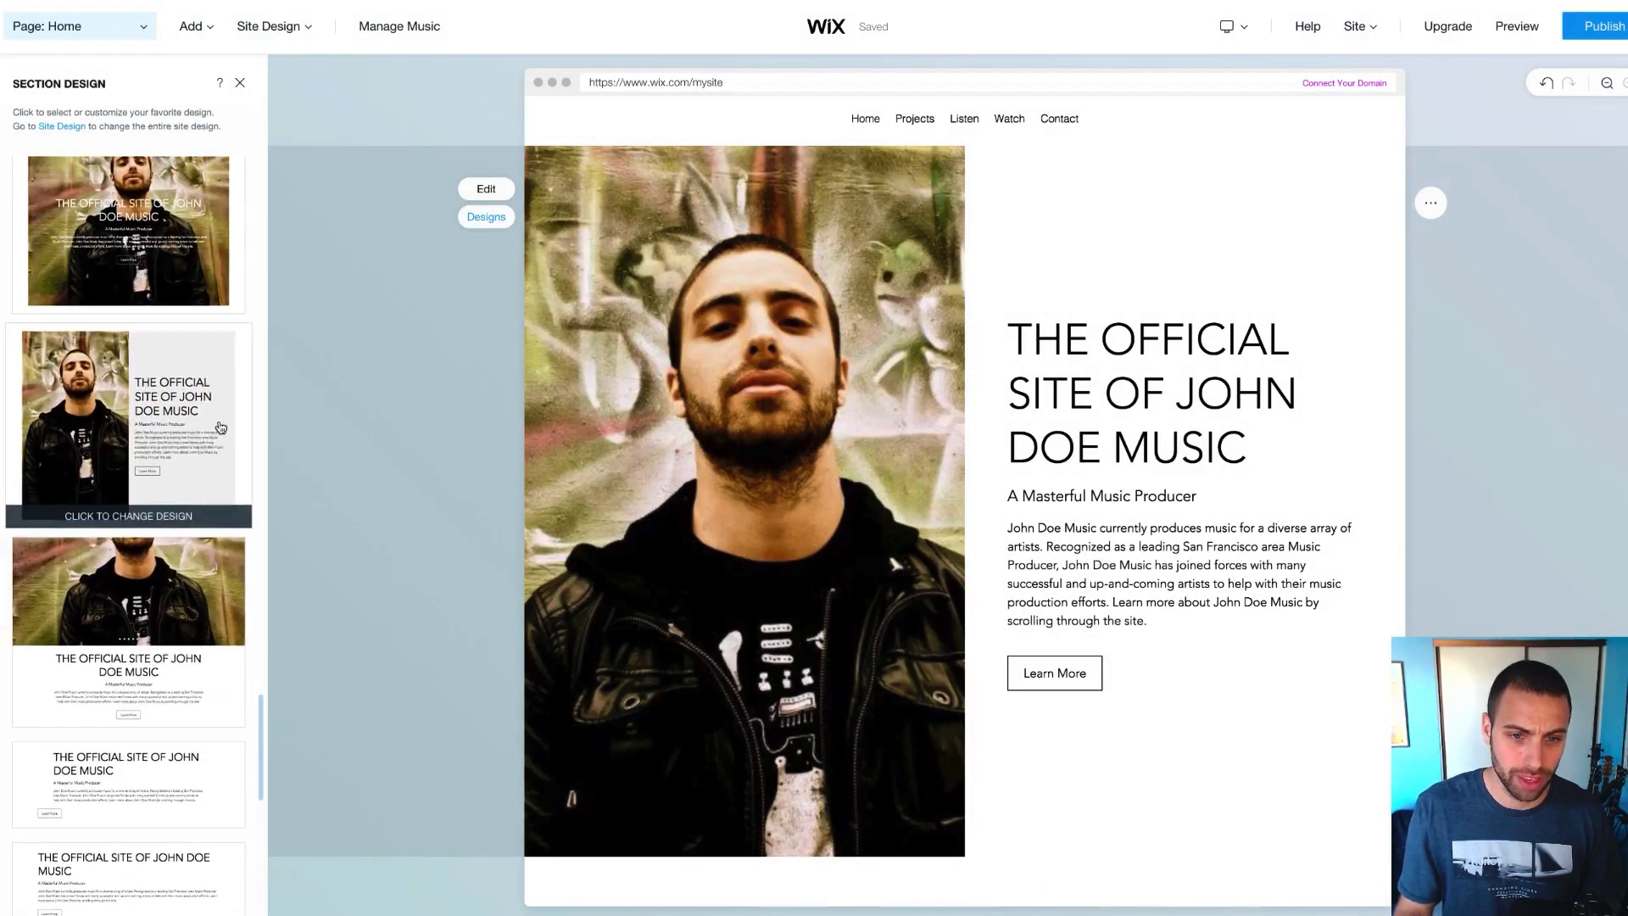
pyautogui.scroll(1, 205, 439)
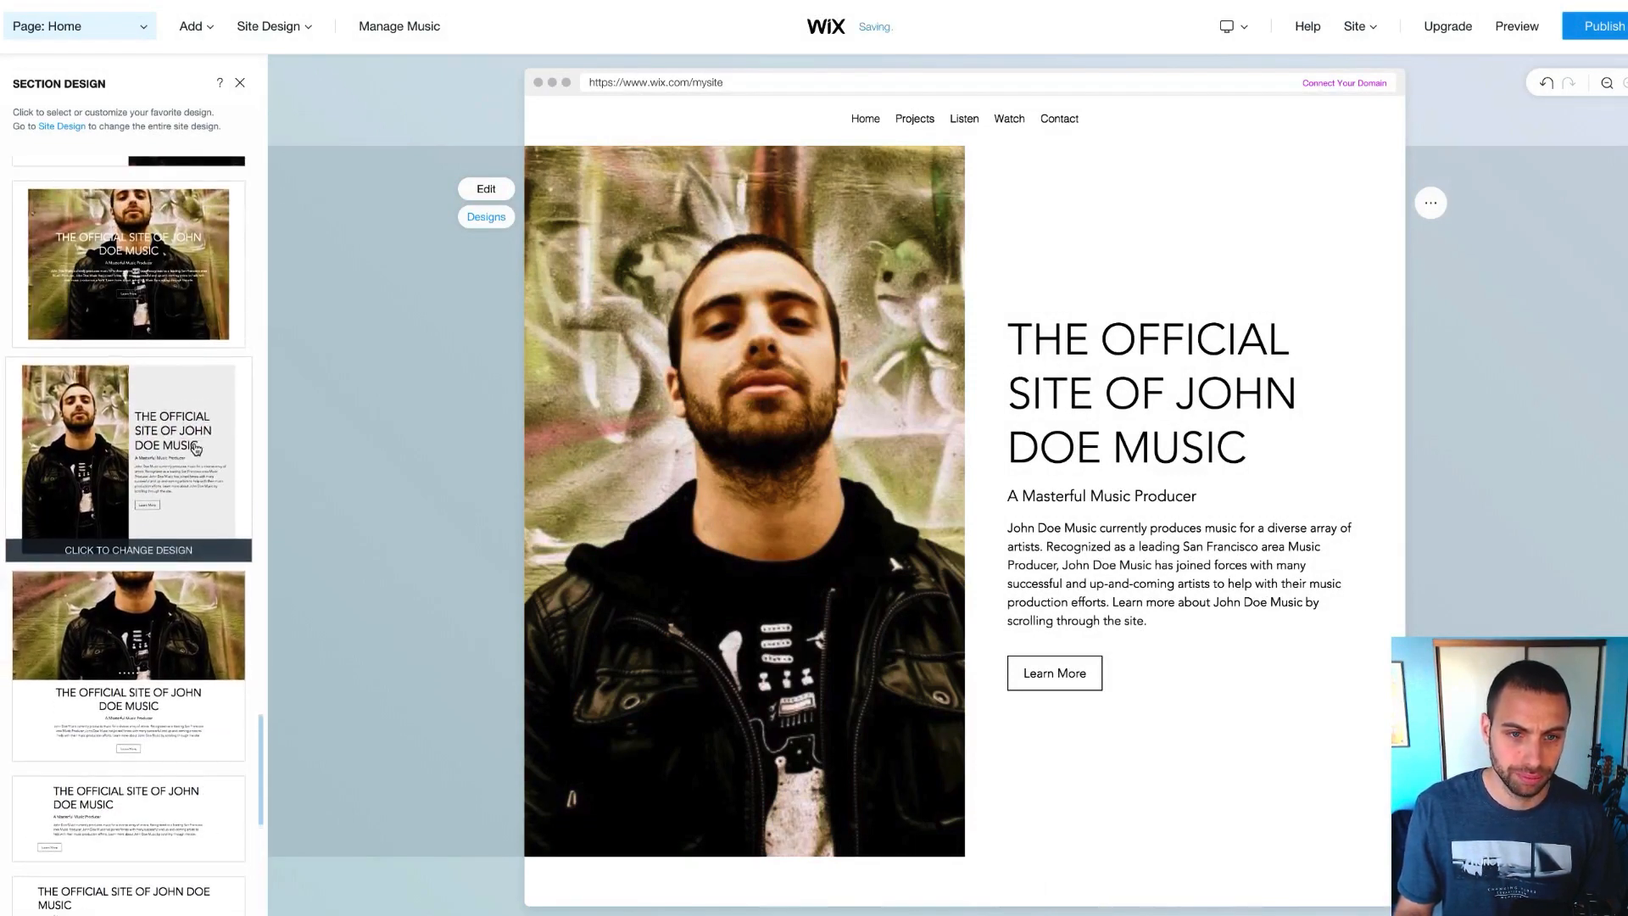
pyautogui.click(195, 447)
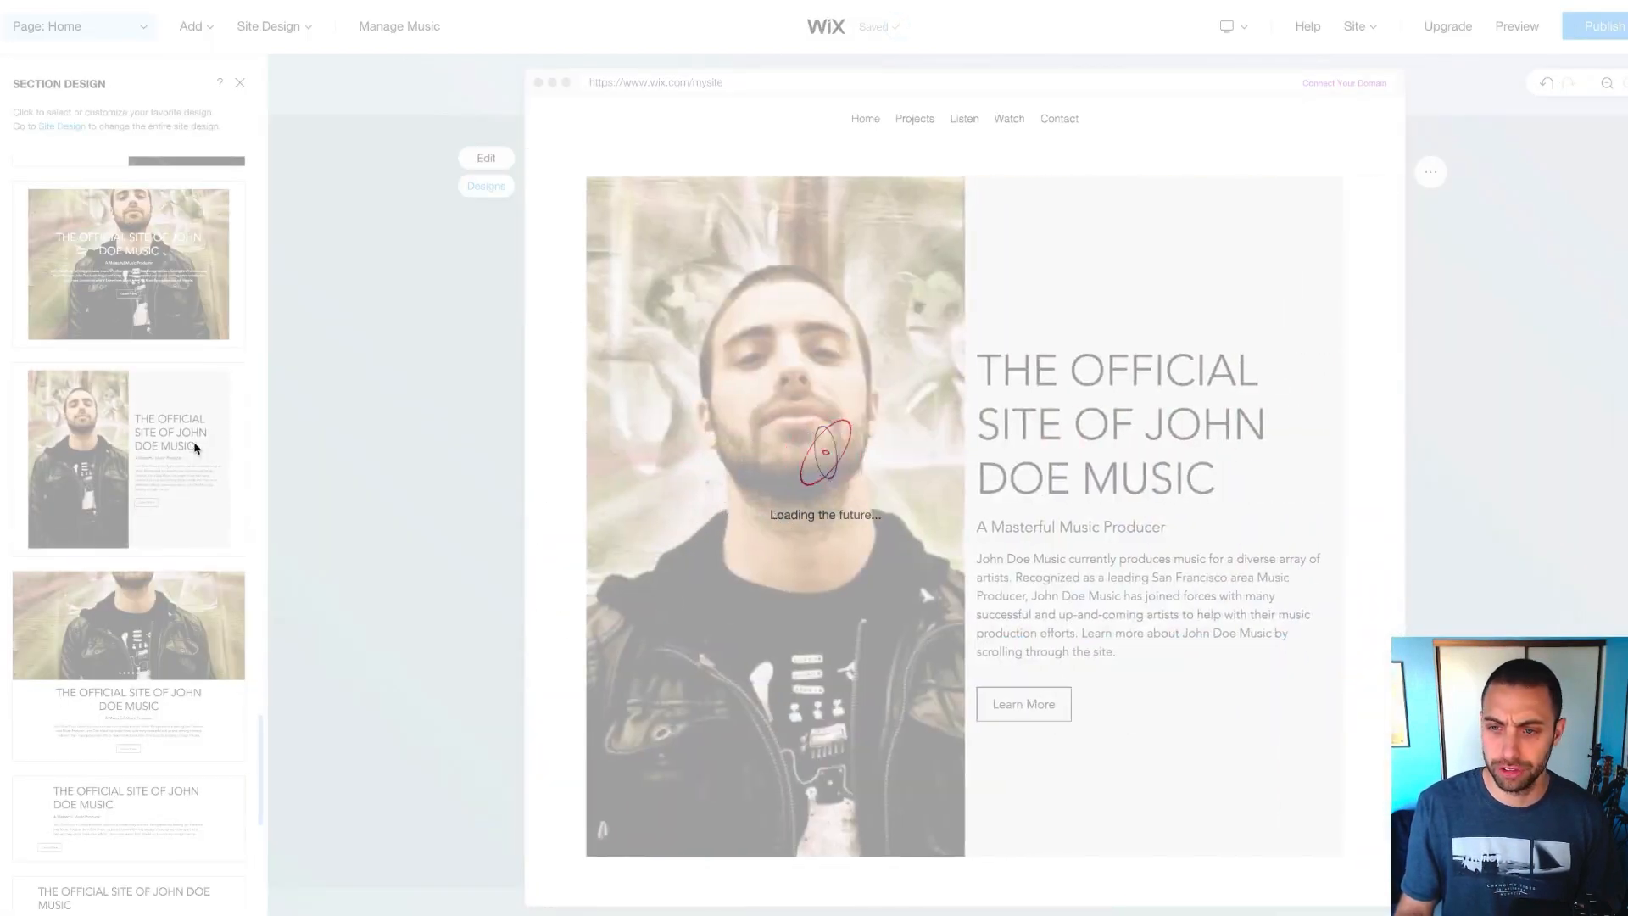
pyautogui.scroll(1, 196, 448)
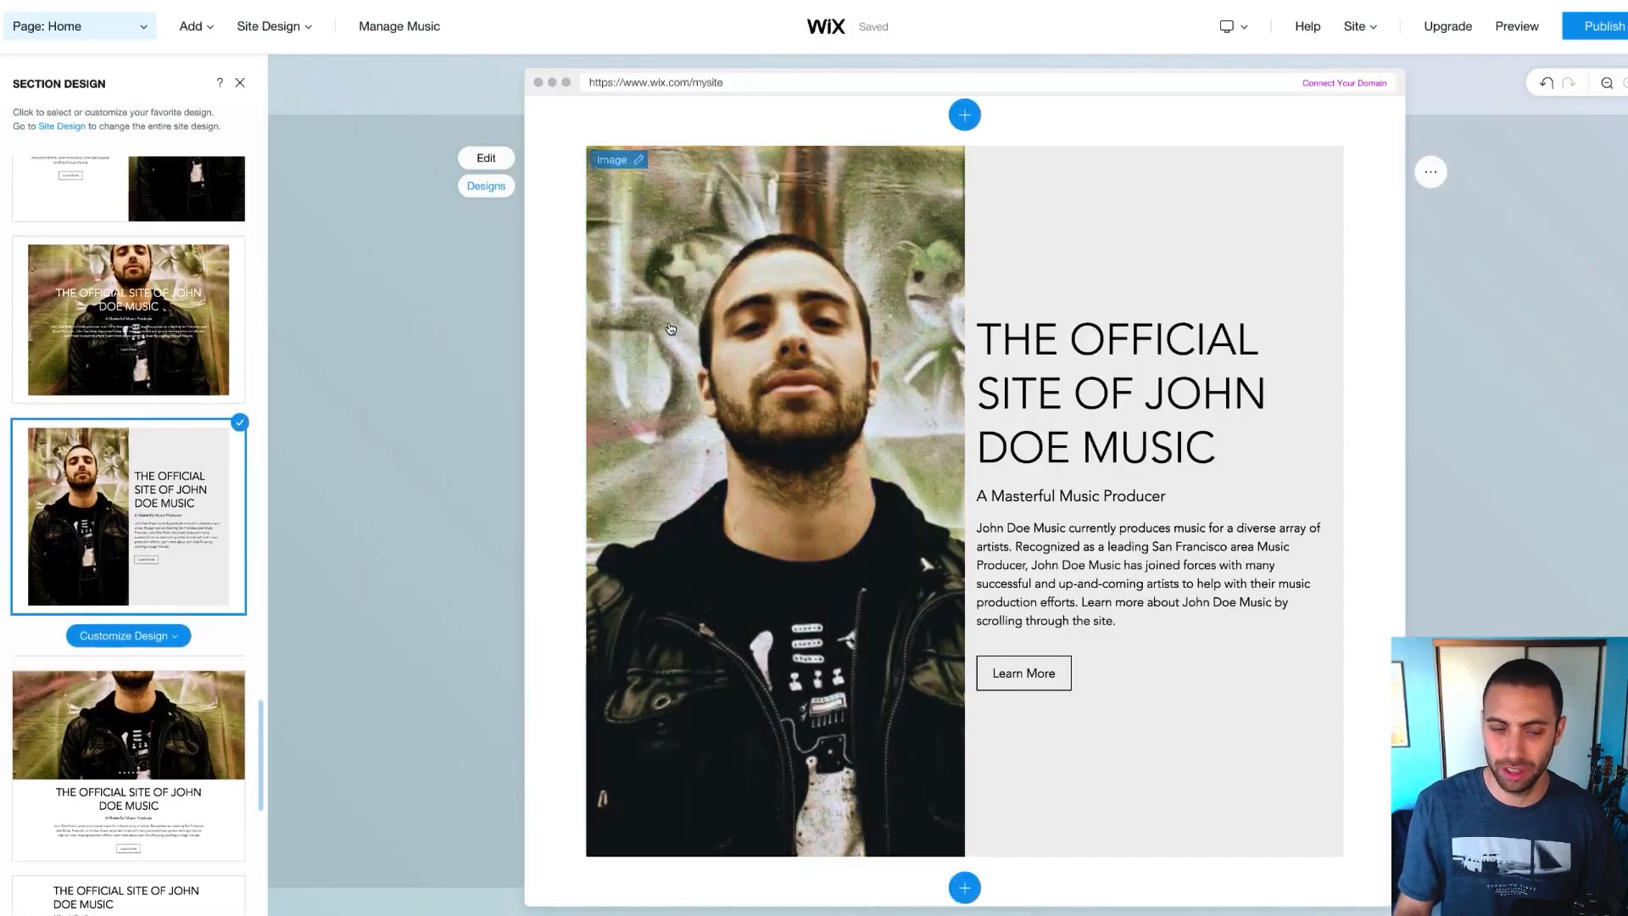
pyautogui.scroll(5, 99, 414)
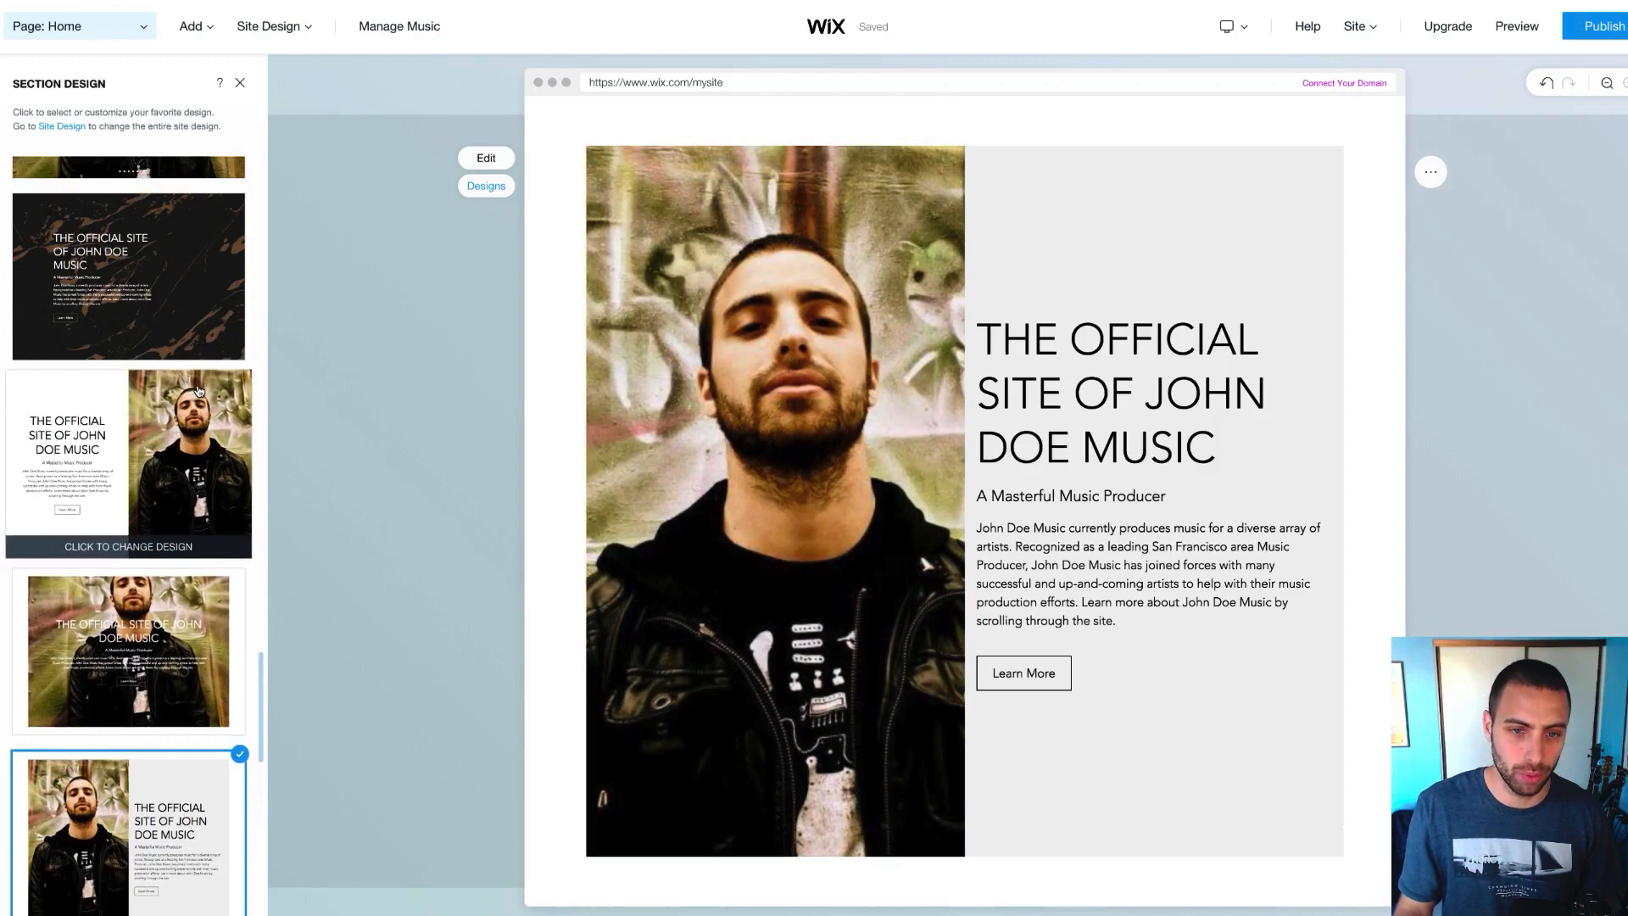
pyautogui.click(99, 413)
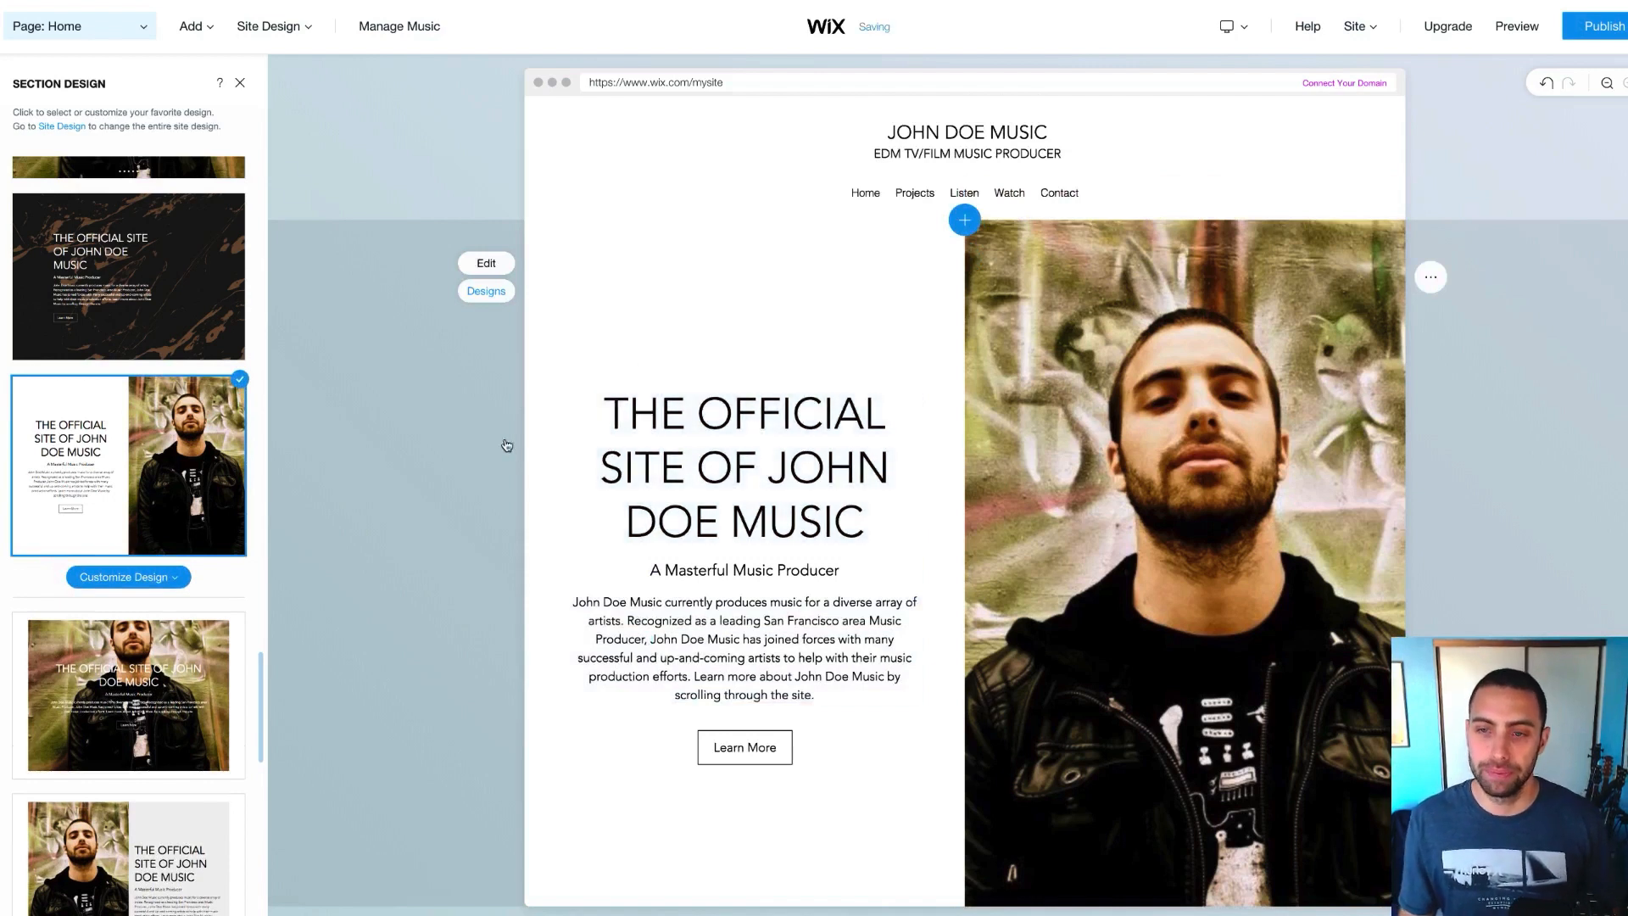
# Scroll the canvas to review the text-left, headshot-right welcome section and the Past Work section below
pyautogui.scroll(-1, 435, 399)
pyautogui.scroll(1, 434, 399)
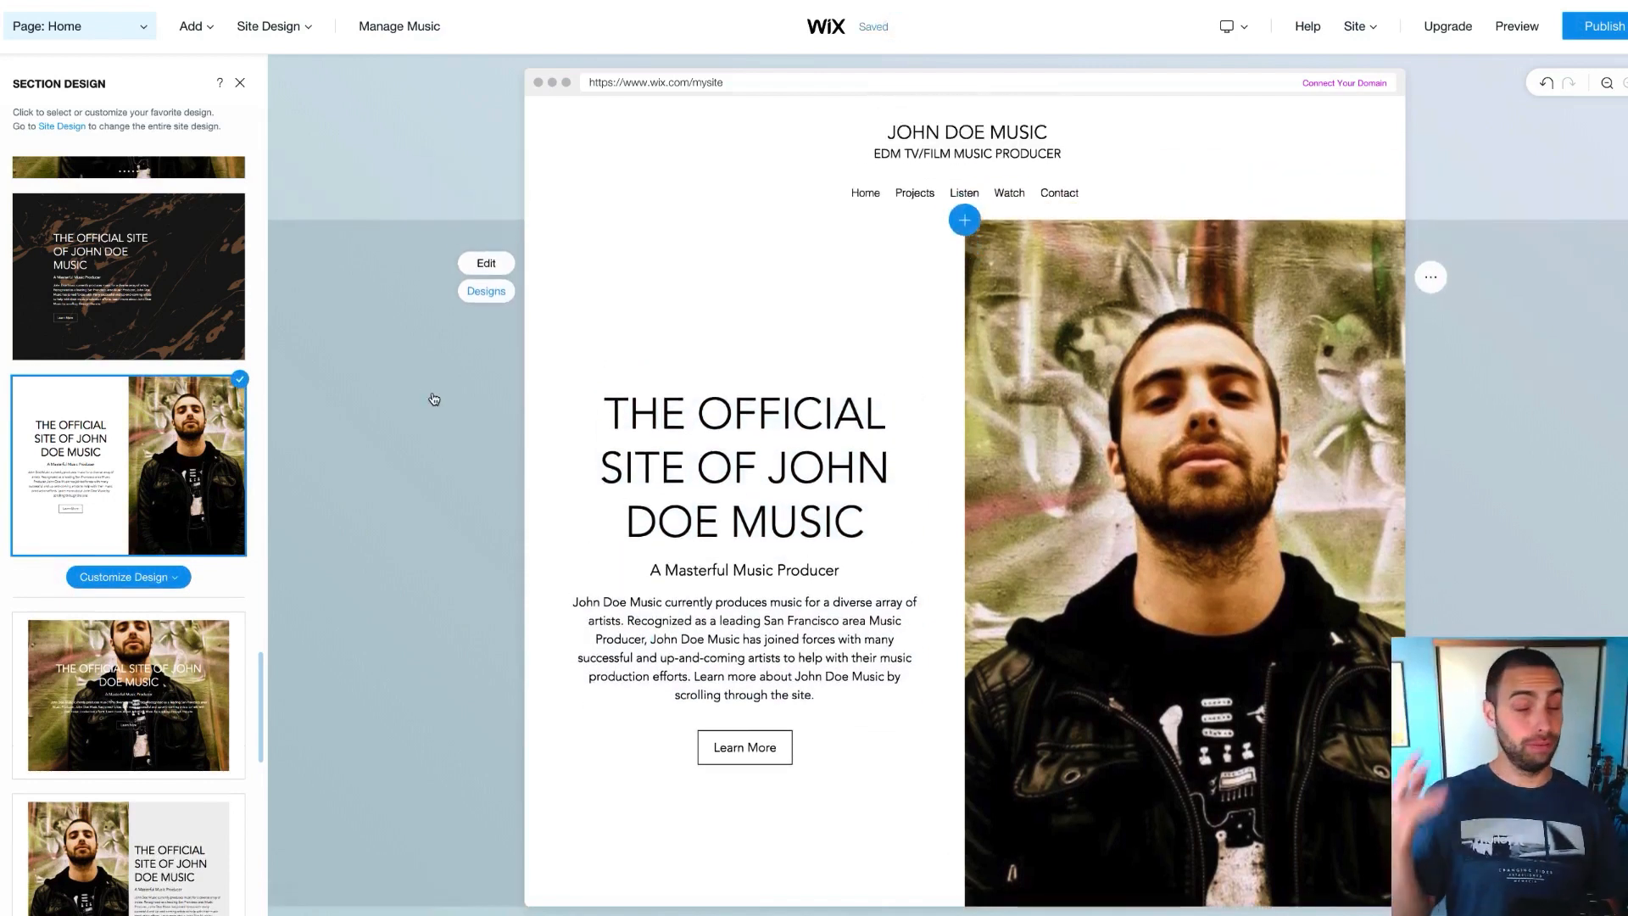
pyautogui.scroll(-1, 434, 399)
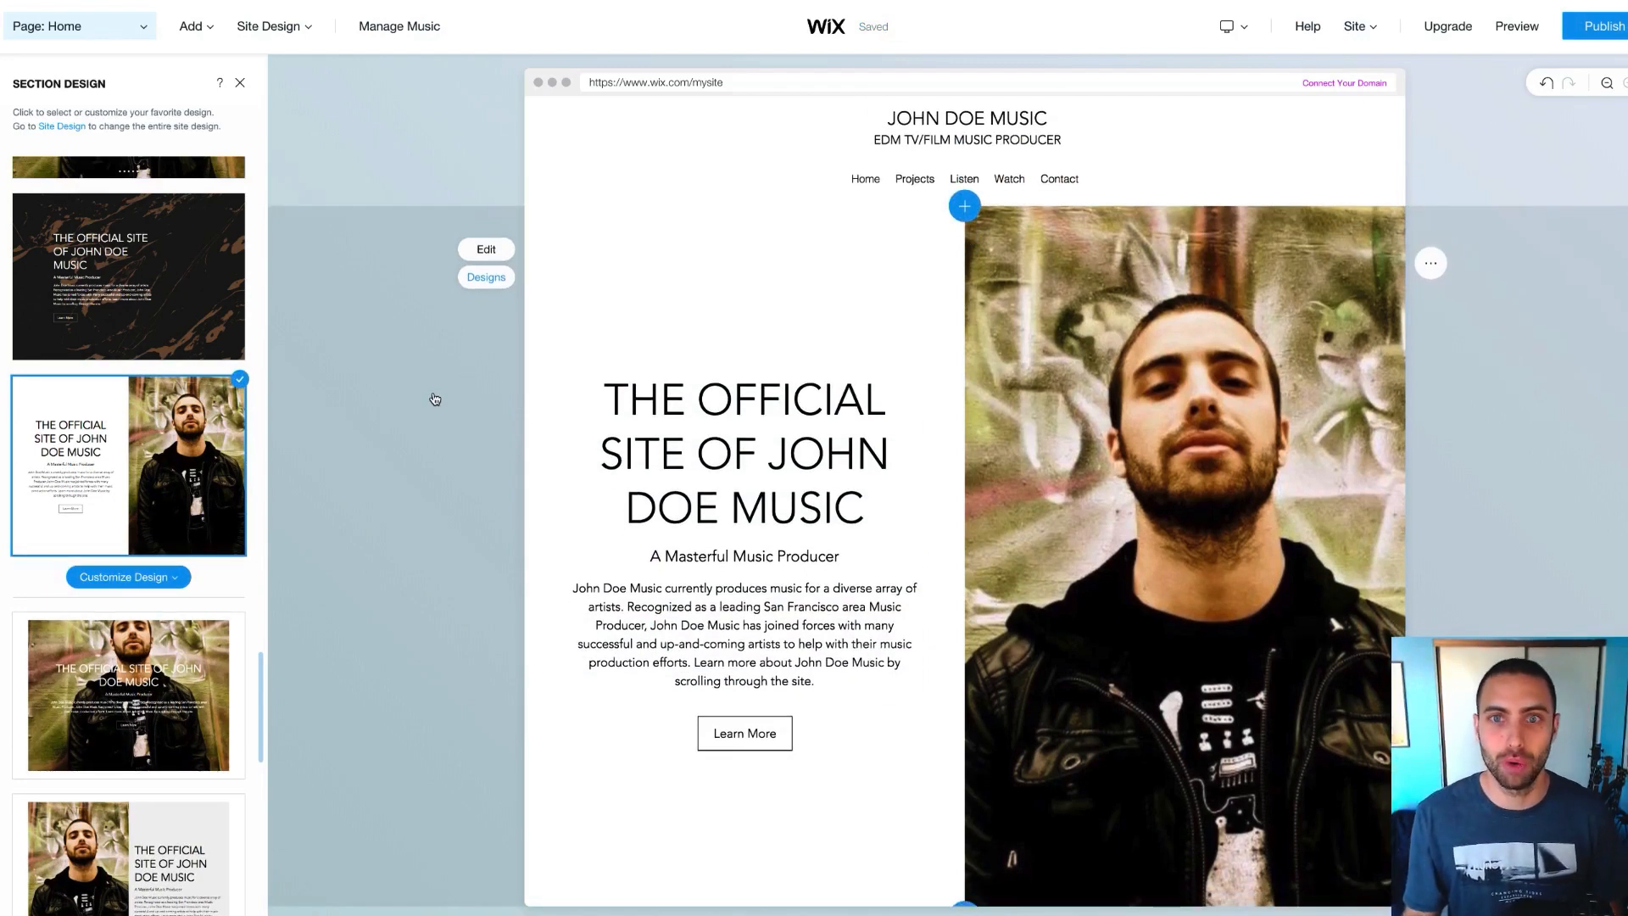
pyautogui.scroll(-2, 594, 509)
pyautogui.scroll(1, 779, 510)
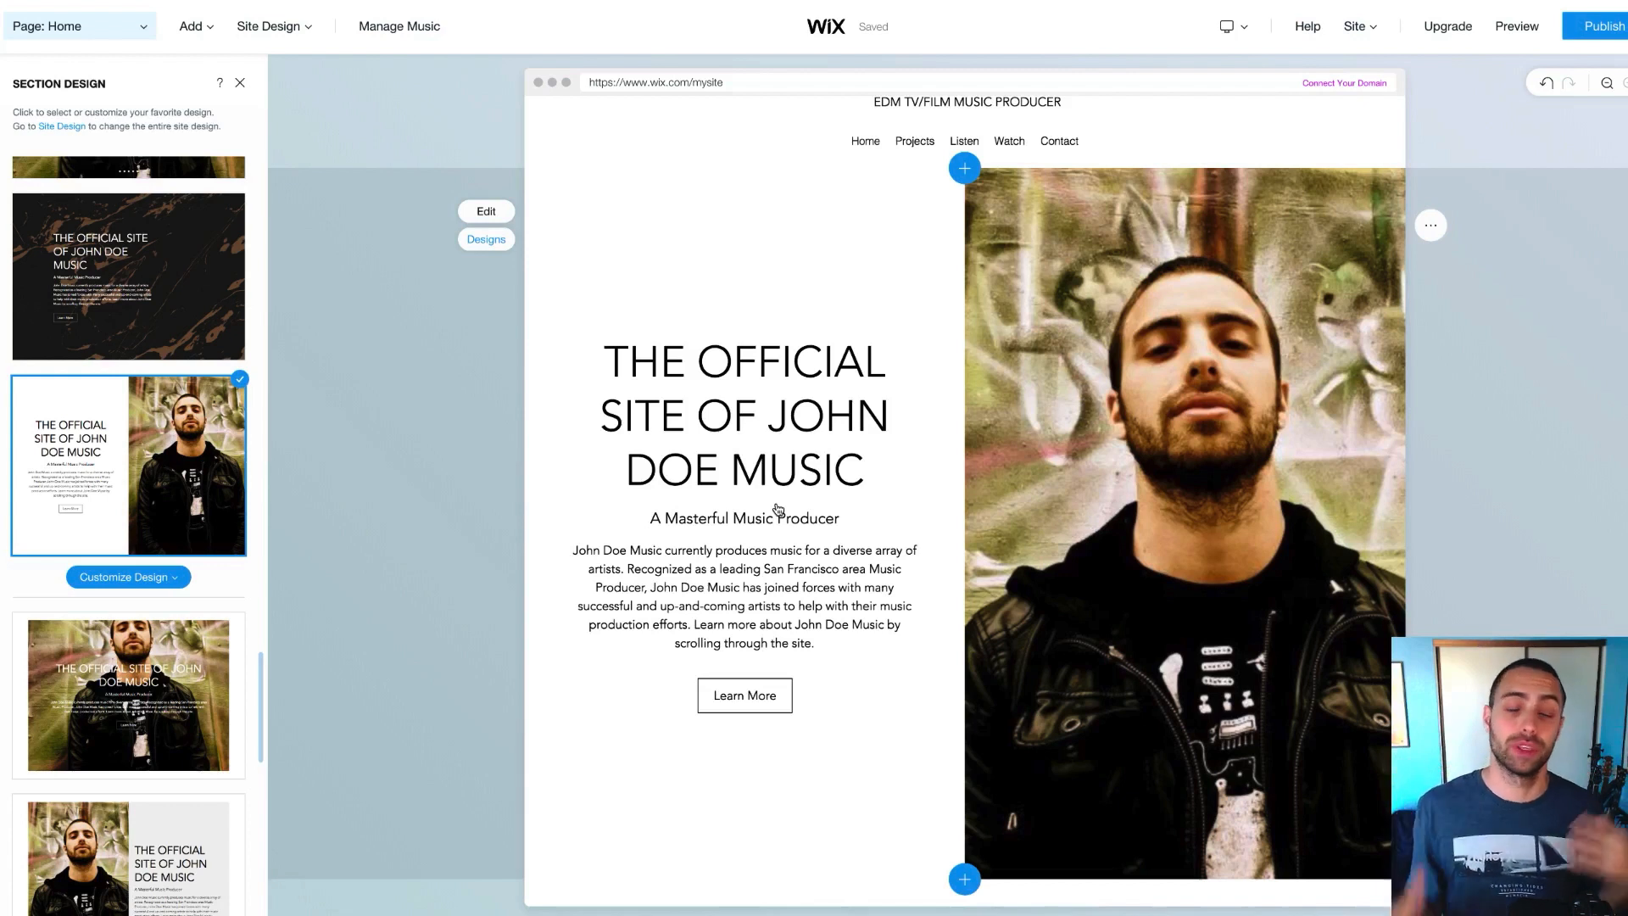
pyautogui.scroll(-1, 778, 510)
pyautogui.scroll(2, 768, 487)
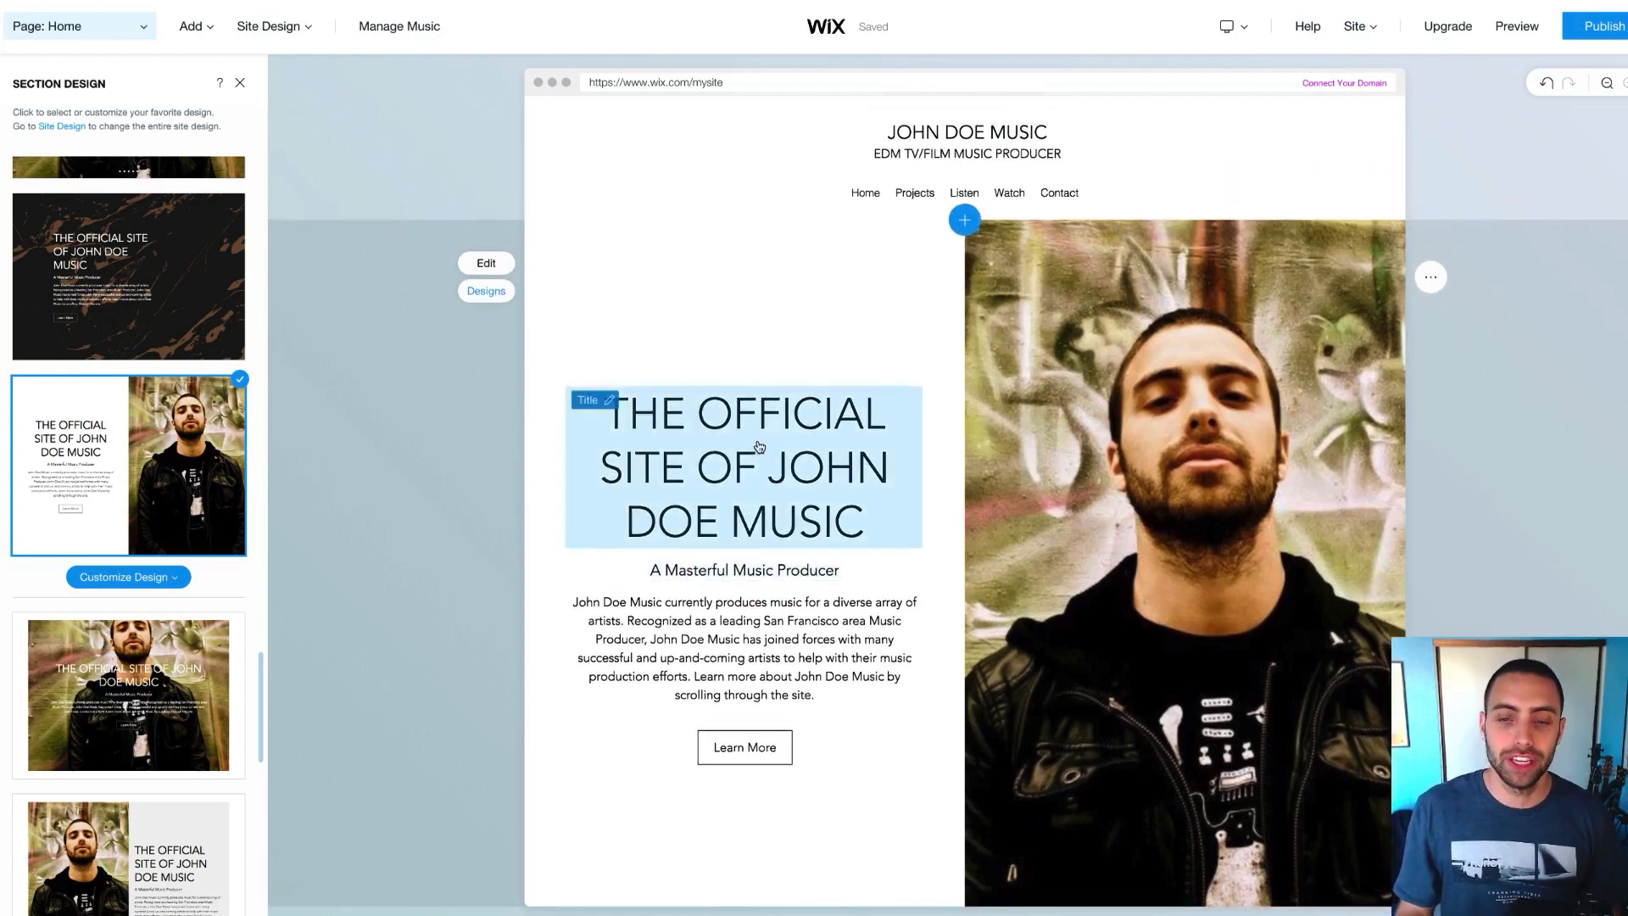
pyautogui.scroll(-3, 759, 447)
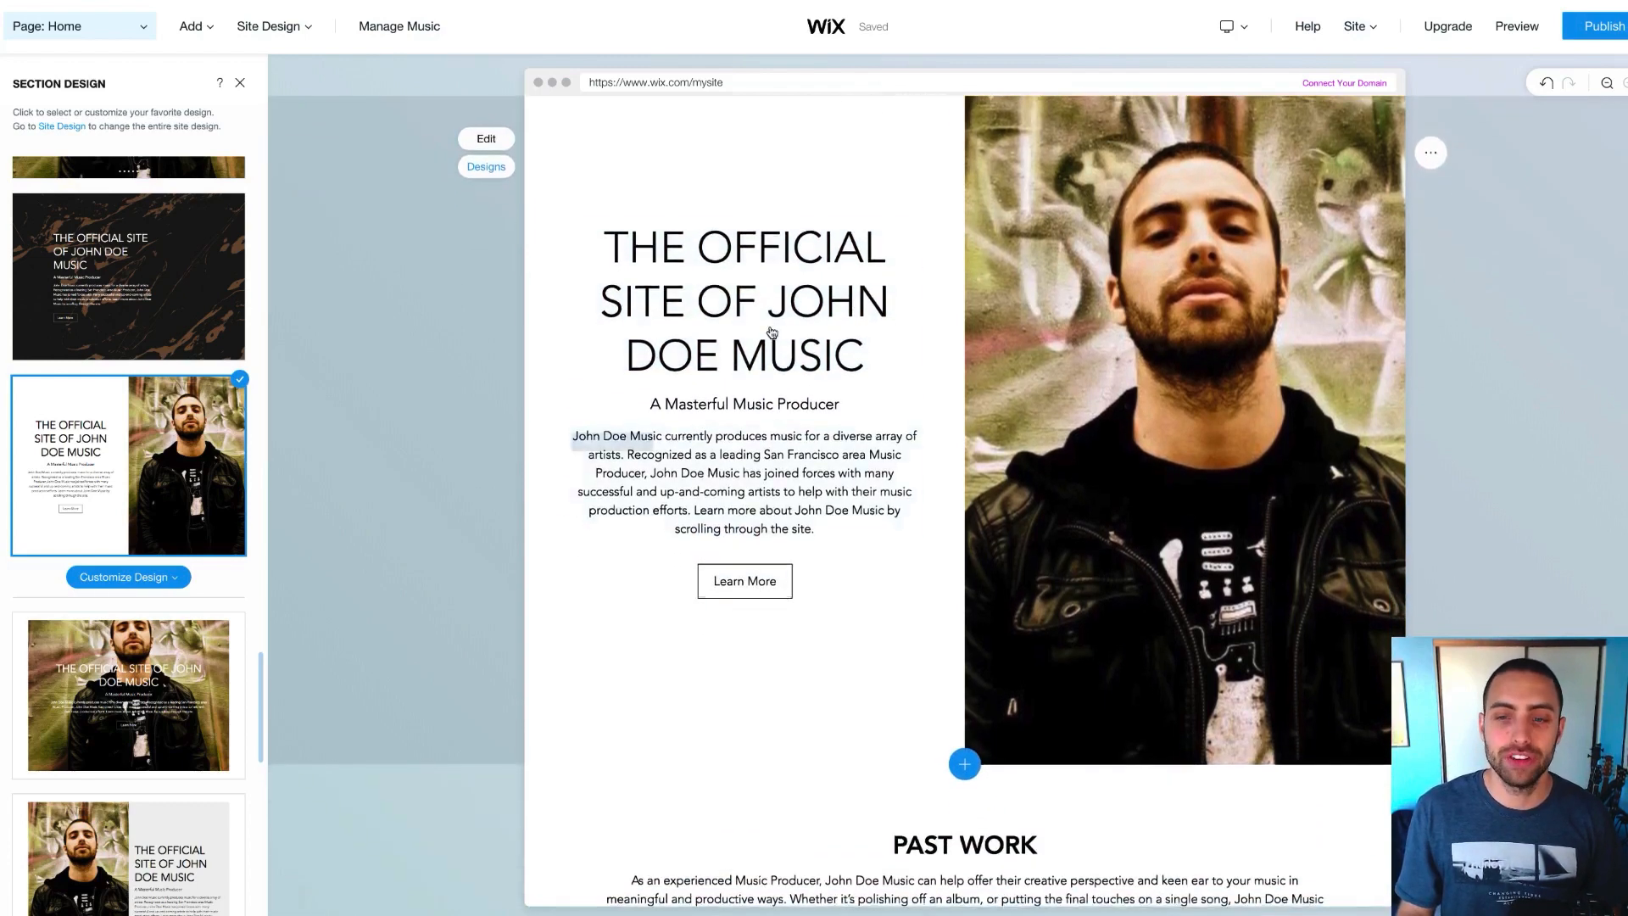
pyautogui.scroll(1, 764, 346)
pyautogui.scroll(1, 764, 346)
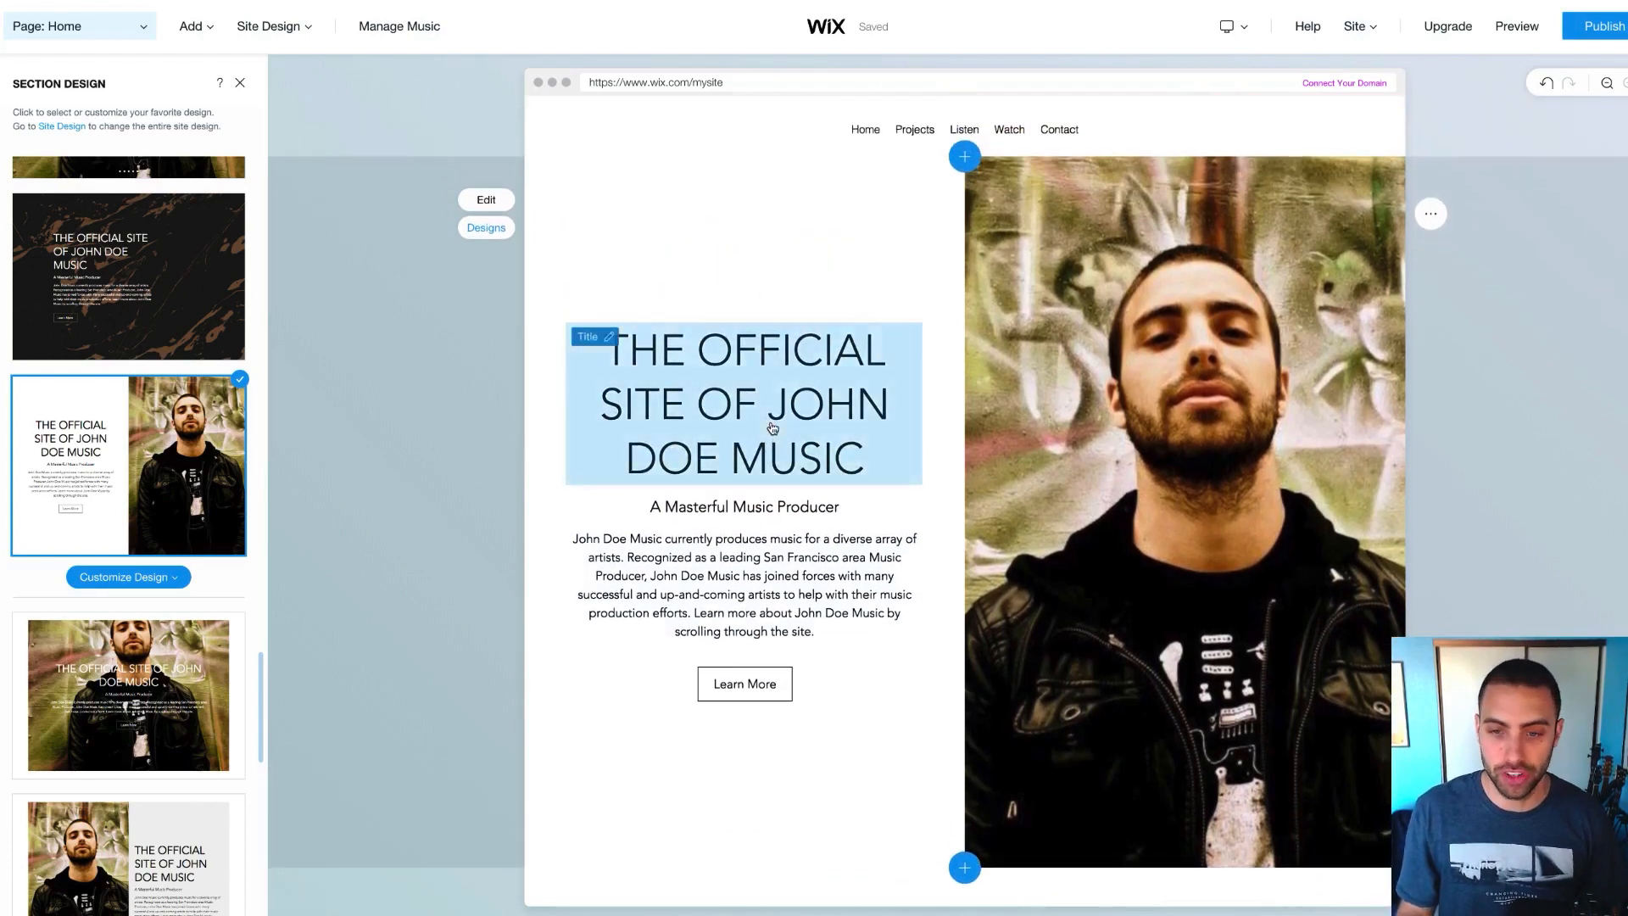
# Open the Welcome panel and trim the title down to 'John Doe'
pyautogui.click(778, 428)
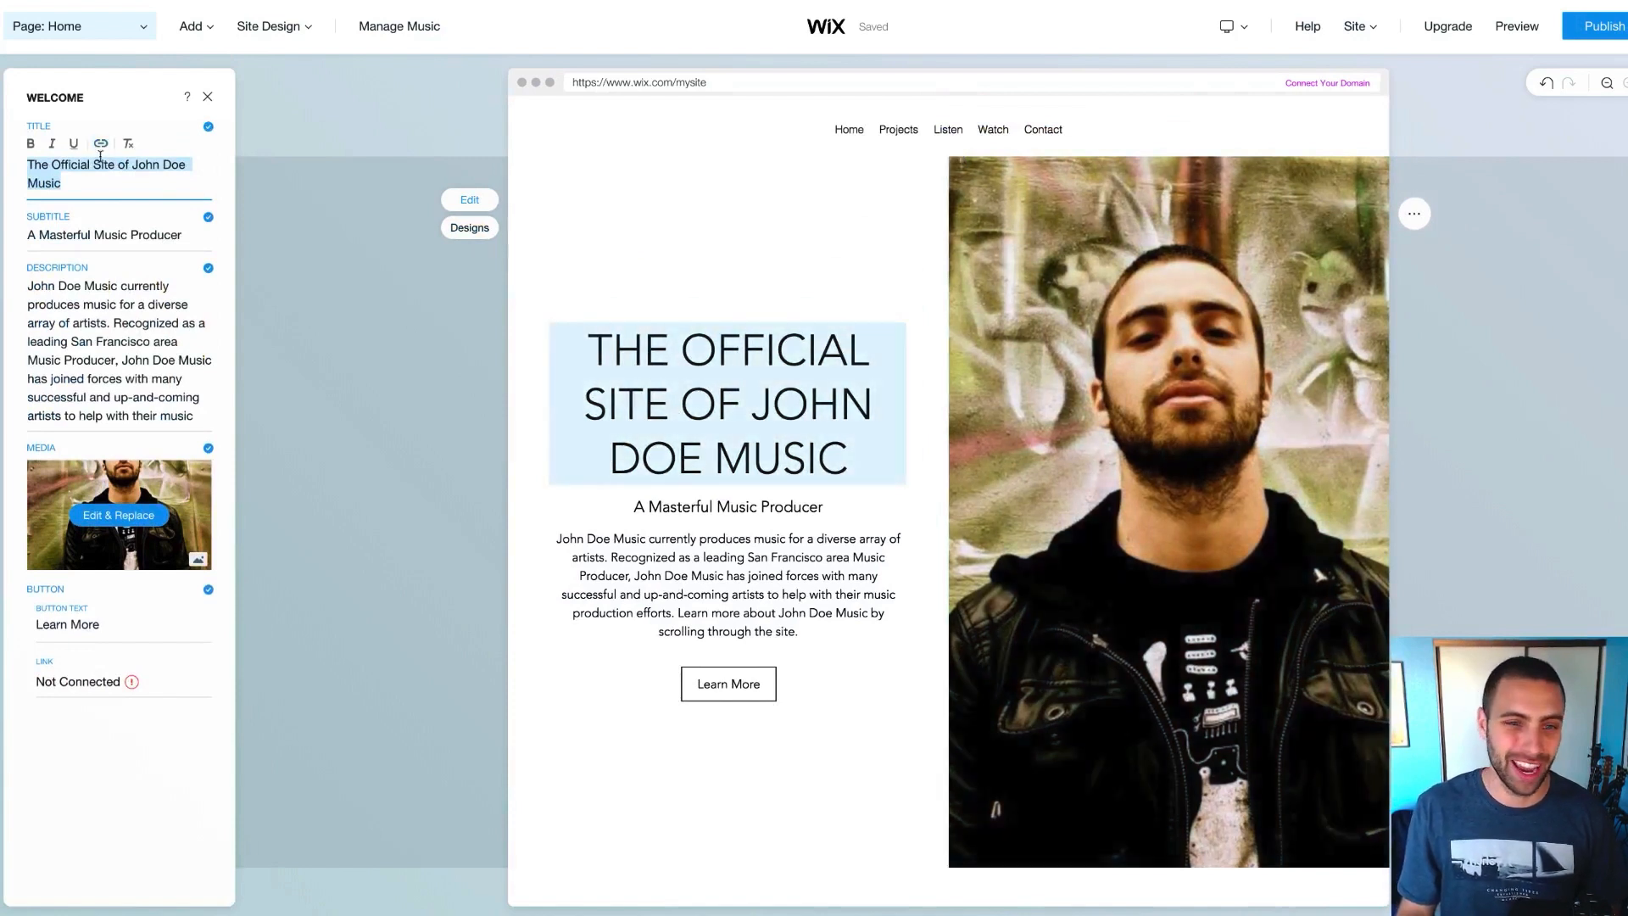
pyautogui.click(100, 164)
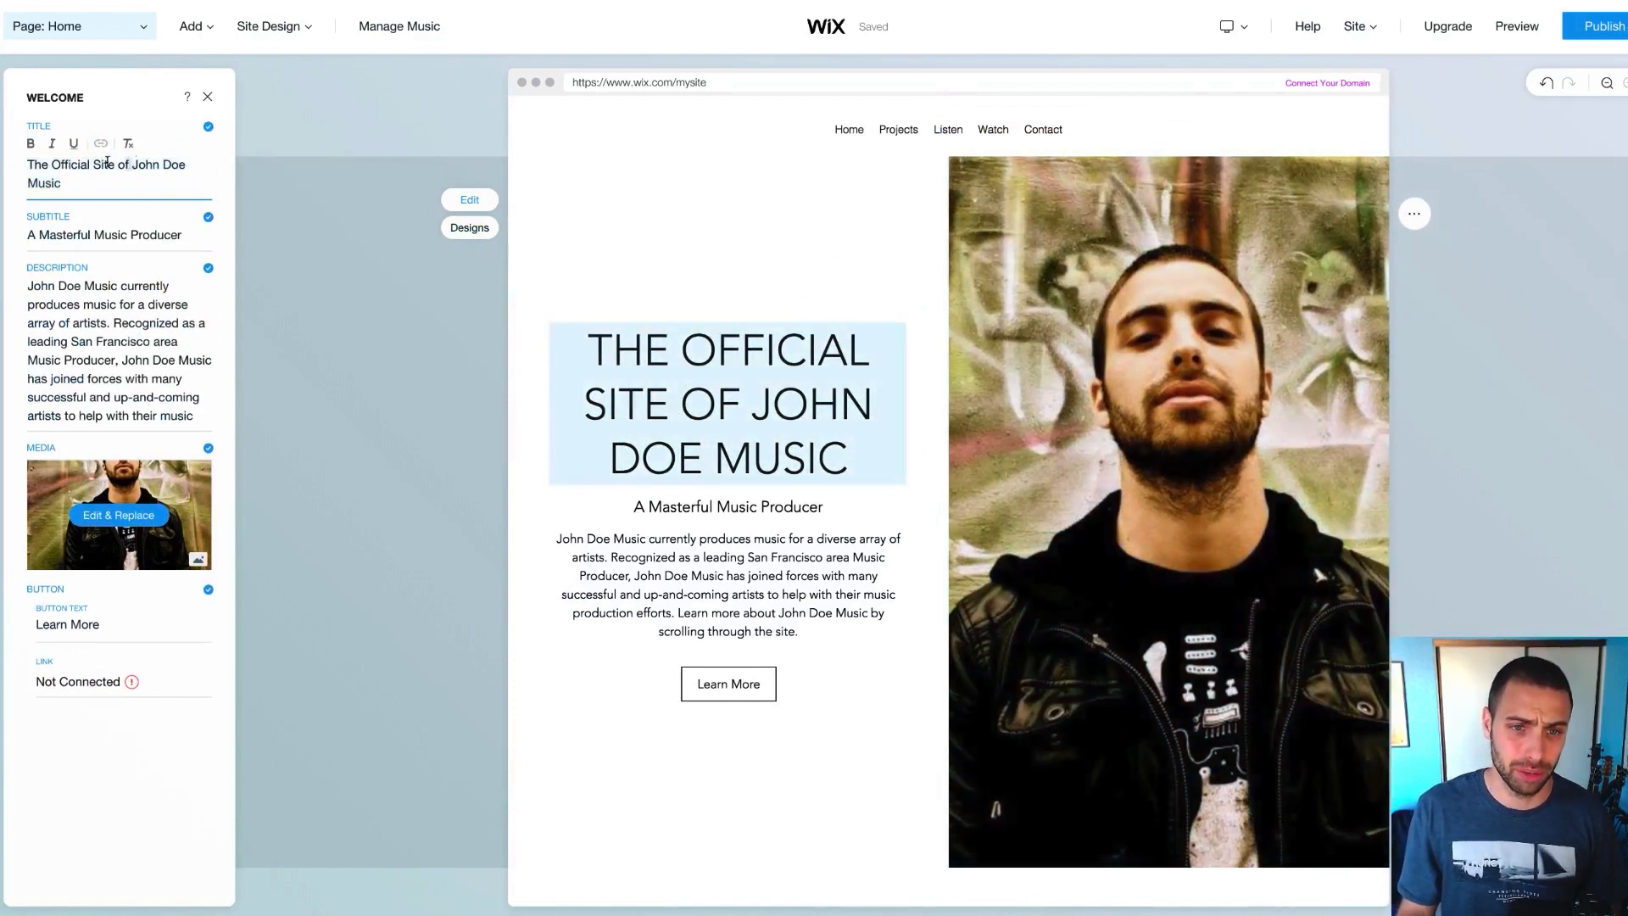
pyautogui.moveTo(129, 164); pyautogui.dragTo(25, 164)
pyautogui.press('BackSpace')
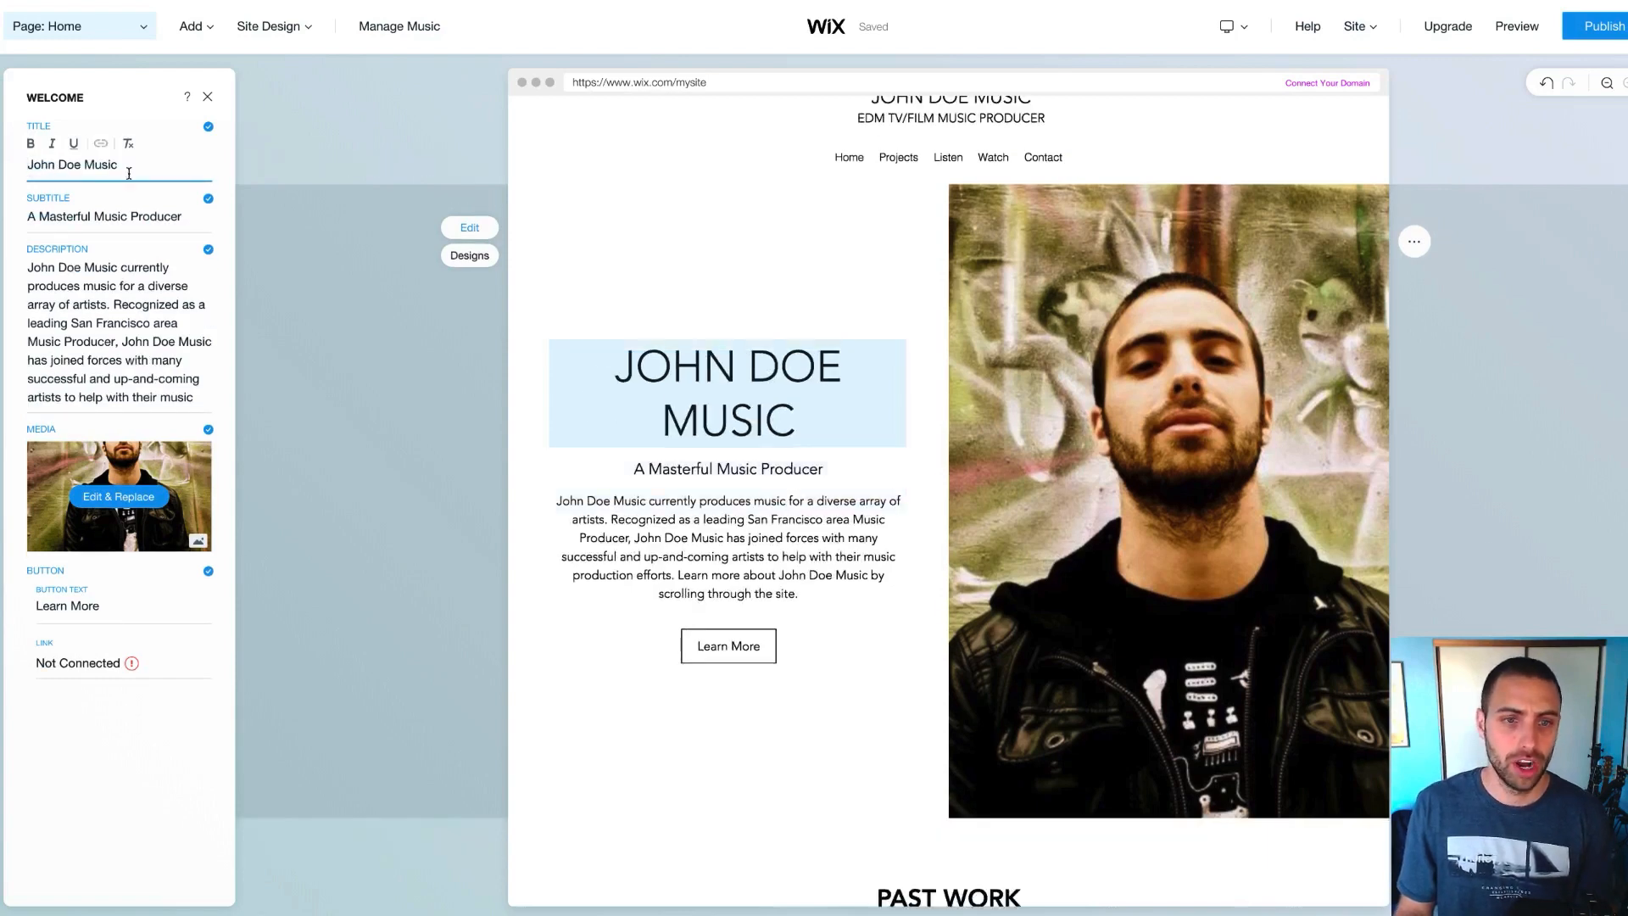
pyautogui.moveTo(129, 172); pyautogui.dragTo(82, 167)
pyautogui.press('BackSpace')
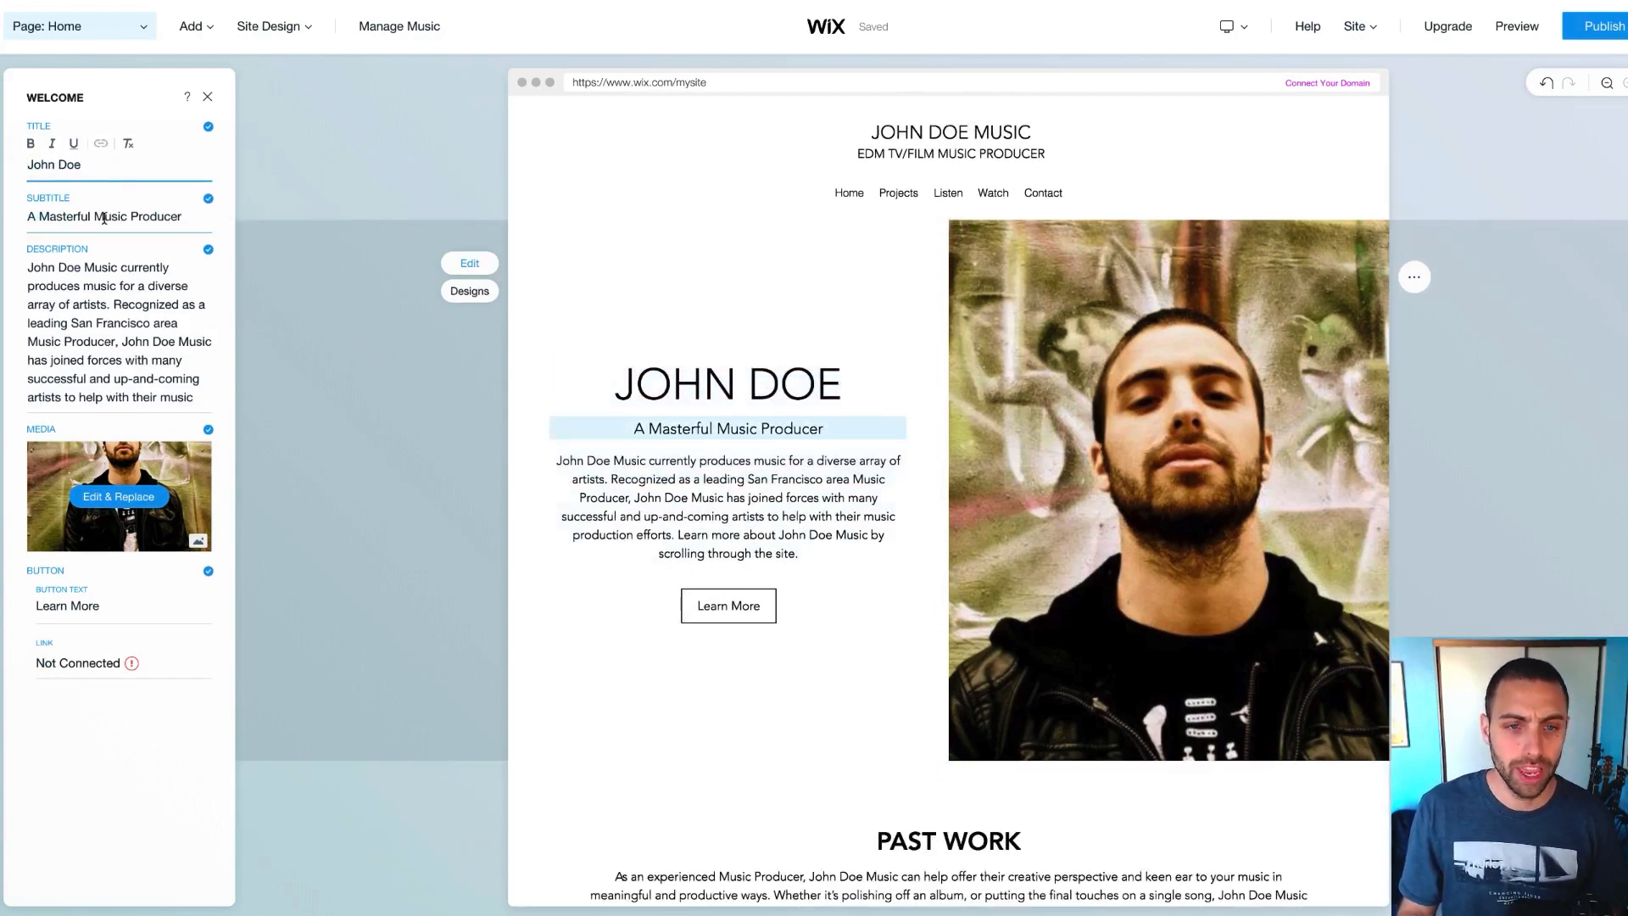
# Change the subtitle to 'EDM Music Producer' and select the start of the description
pyautogui.tripleClick(104, 219)
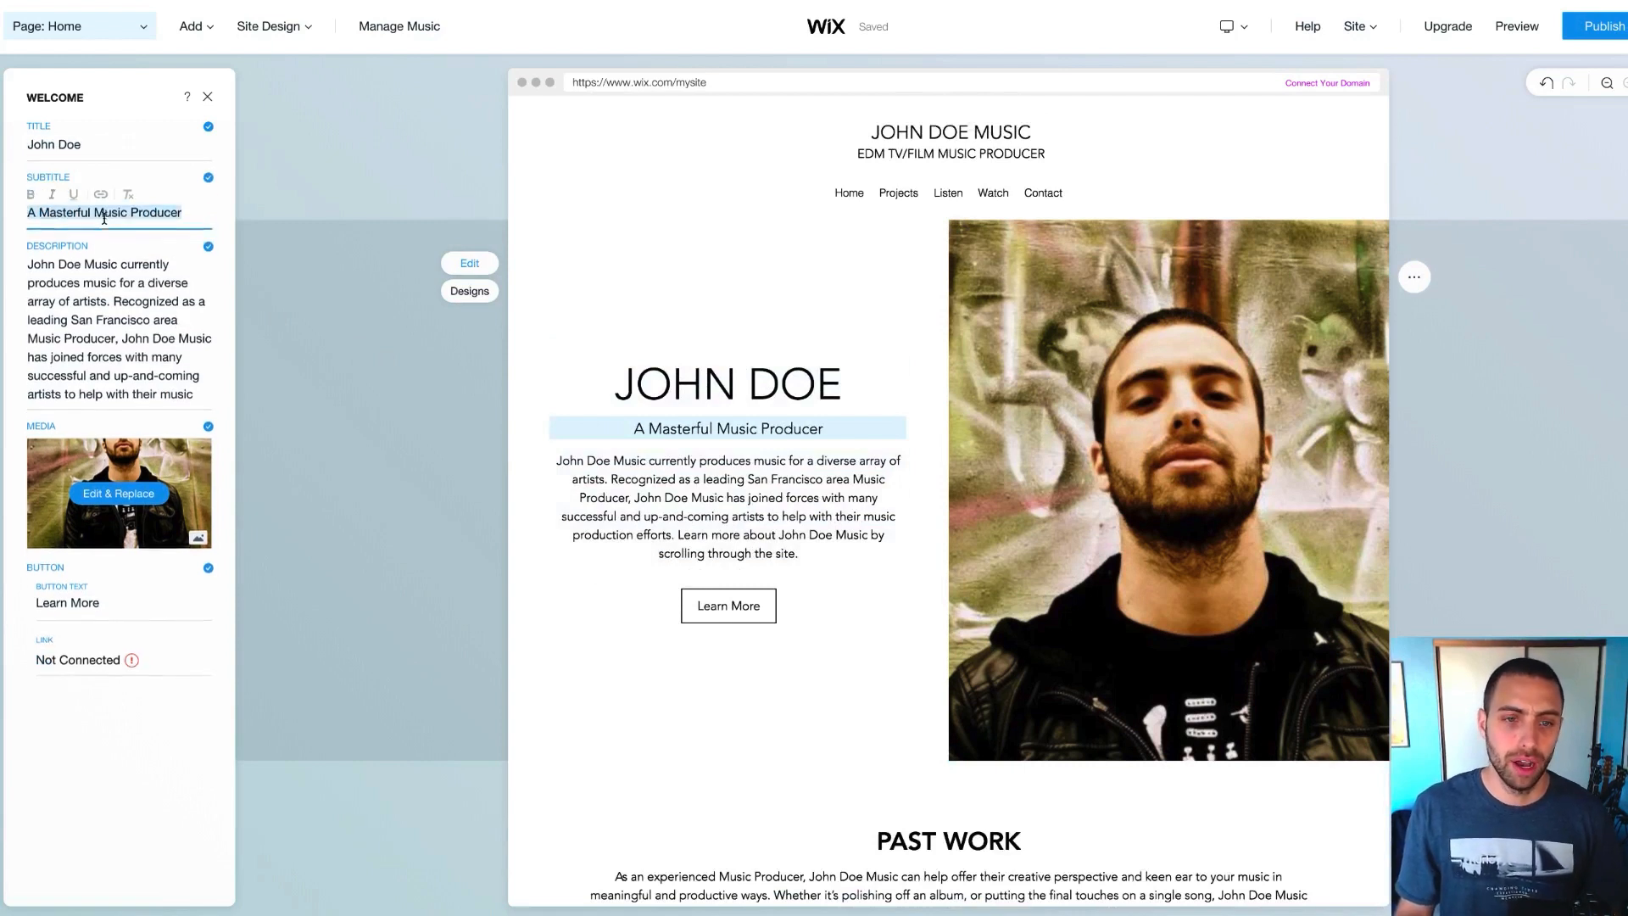
pyautogui.click(89, 218)
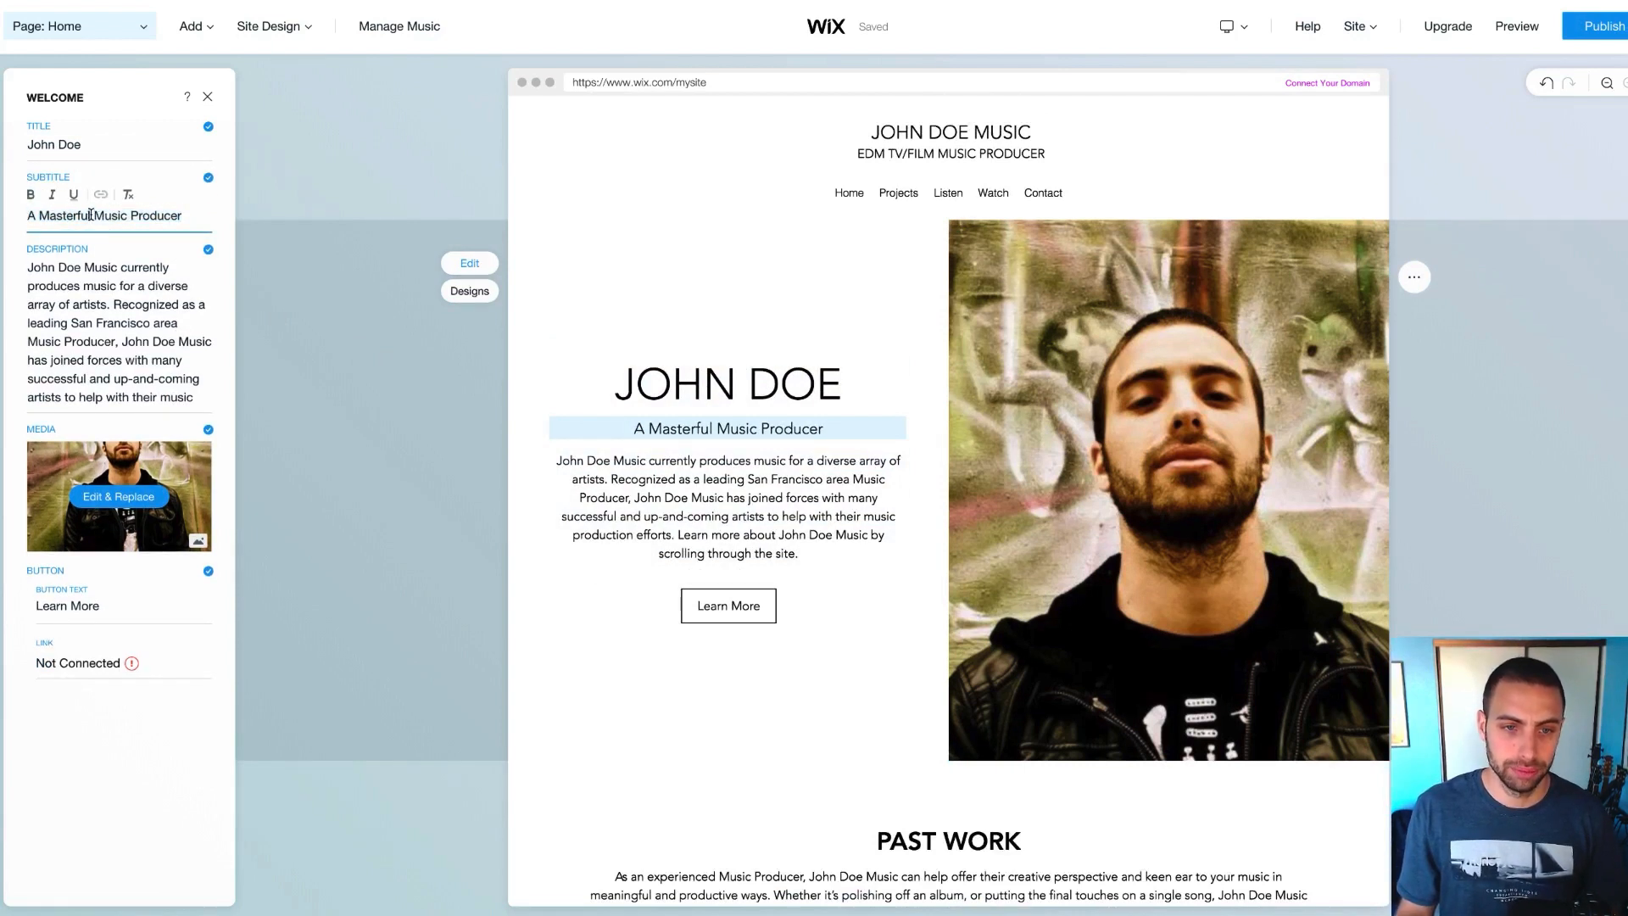
pyautogui.moveTo(90, 216); pyautogui.dragTo(28, 215)
pyautogui.write('EM')
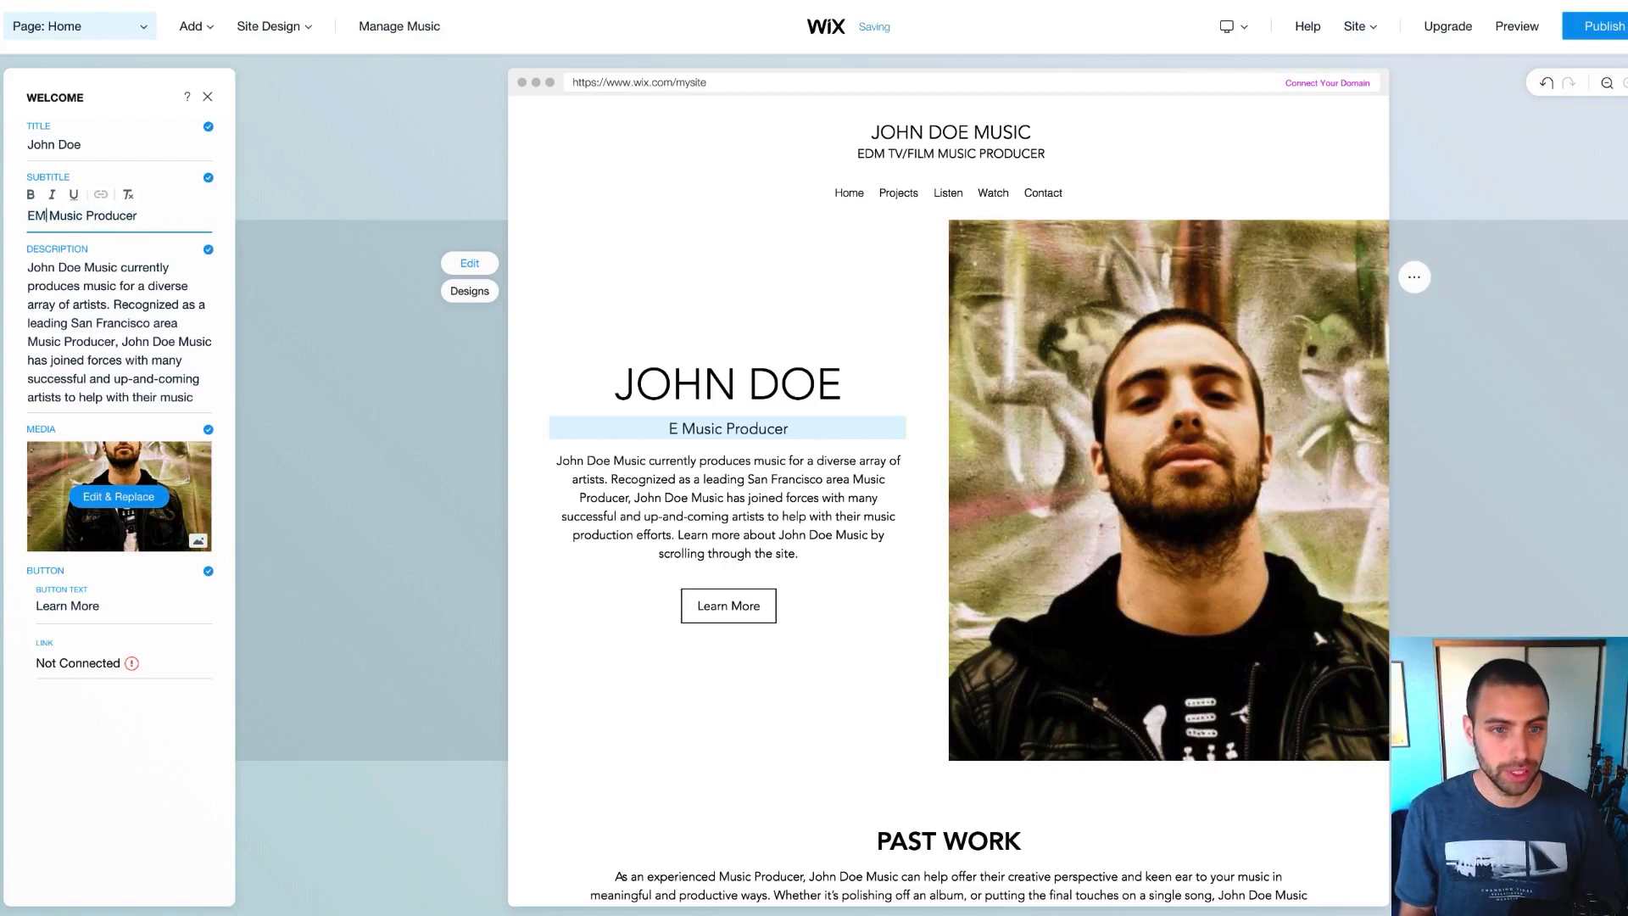
pyautogui.press('BackSpace')
pyautogui.write('DM')
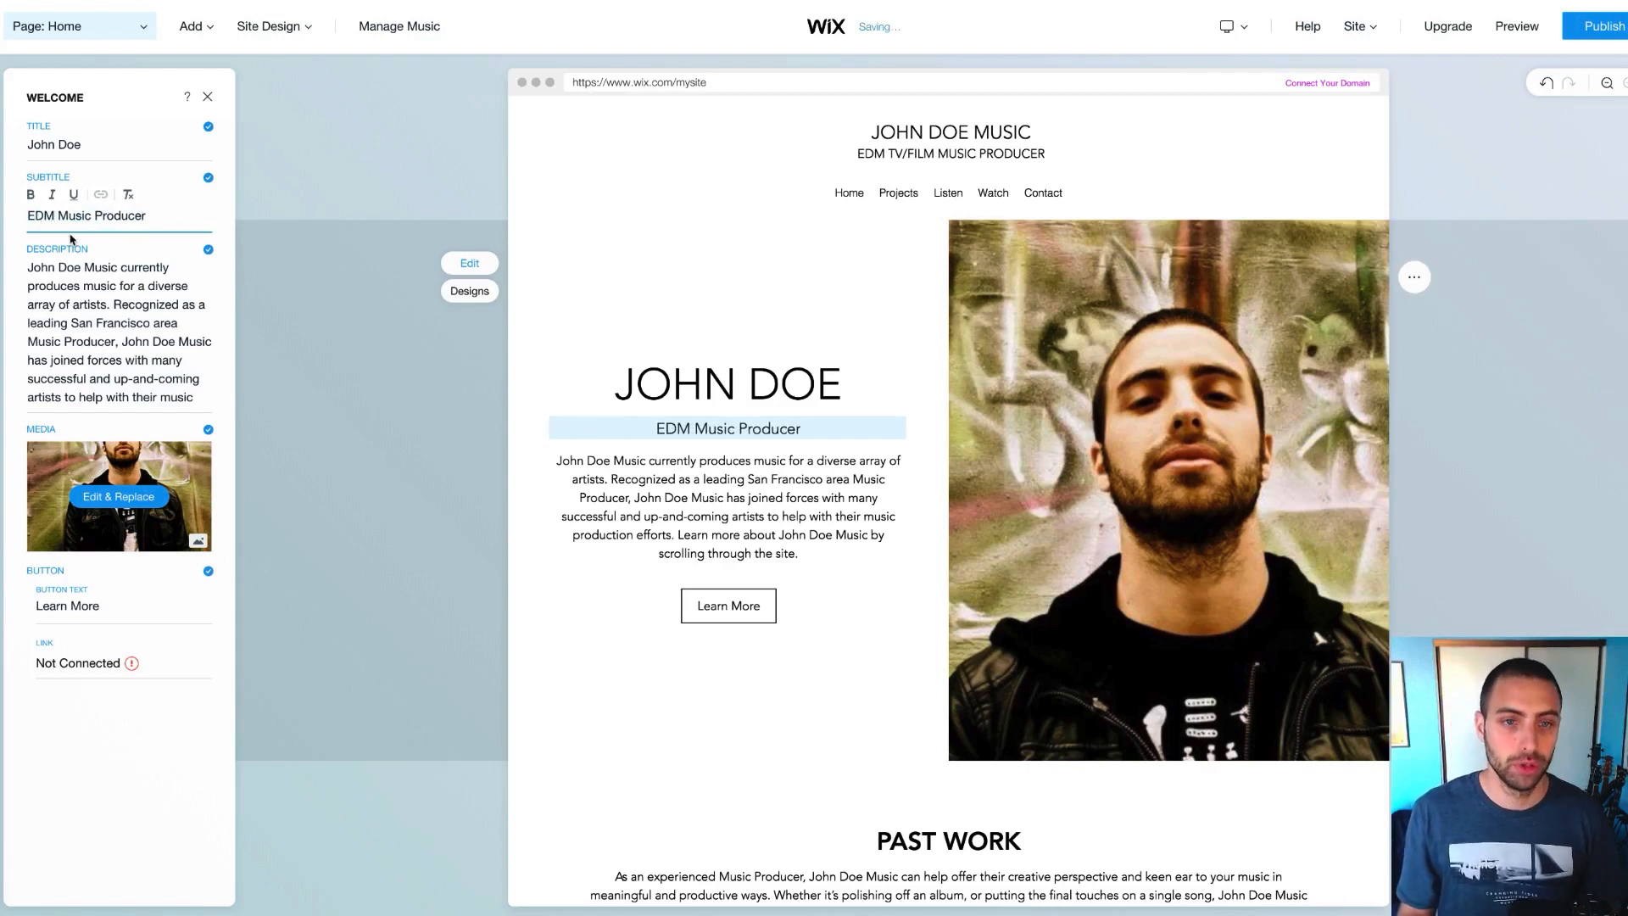
pyautogui.moveTo(72, 259); pyautogui.dragTo(90, 316)
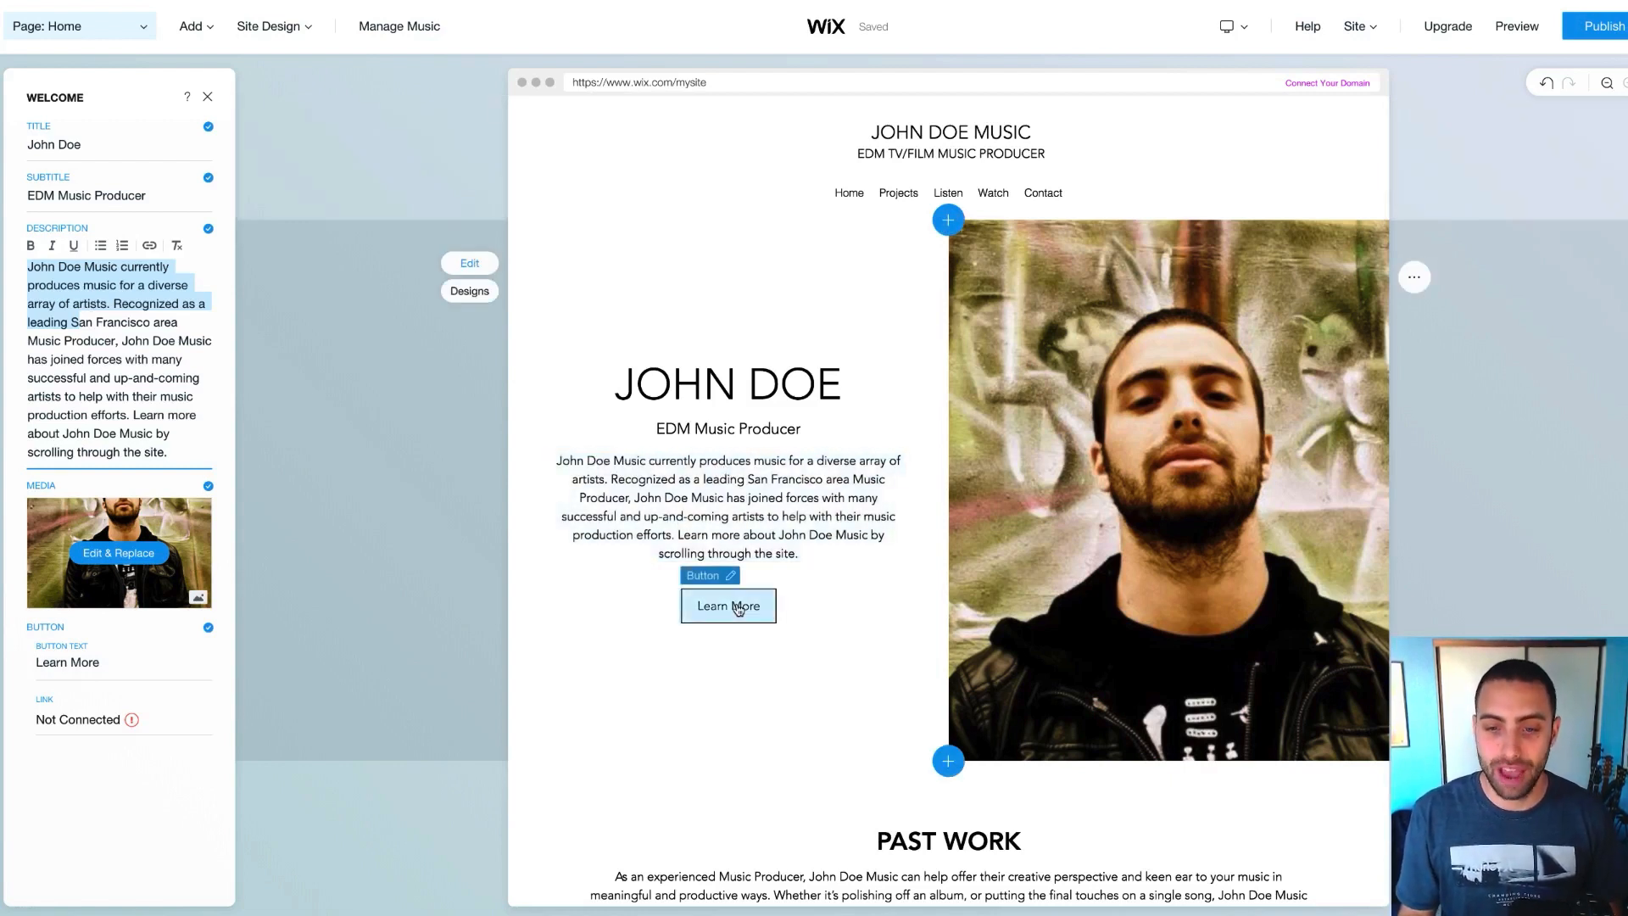
# Hide the Learn More button in the welcome section, then bring up the Past Work section's Projects settings
pyautogui.click(737, 607)
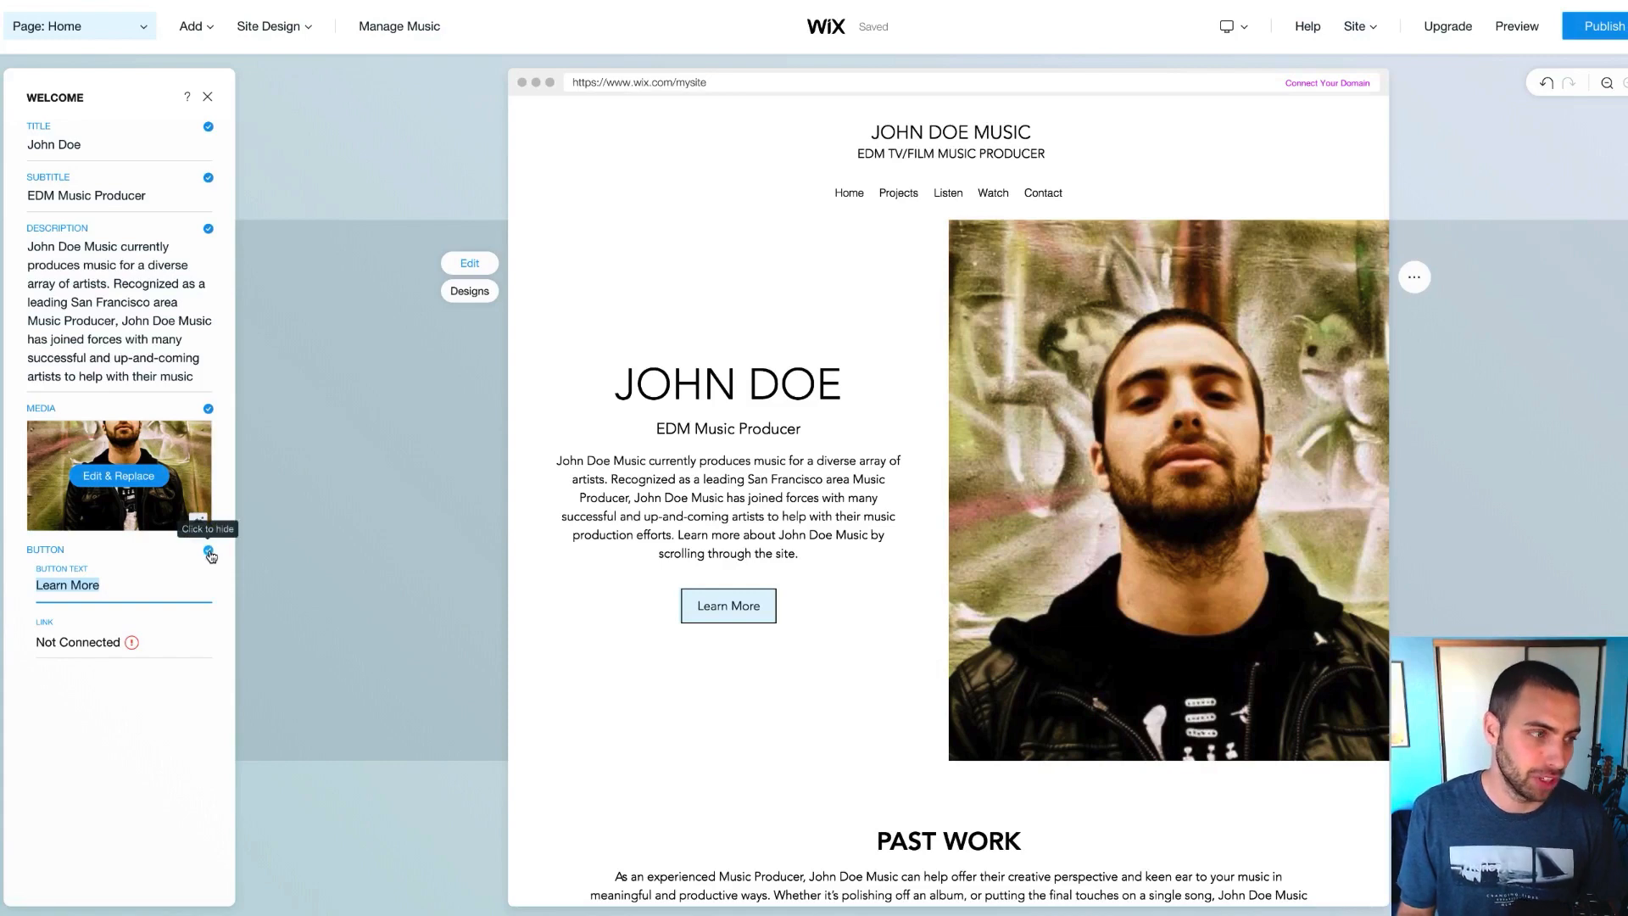
pyautogui.click(207, 552)
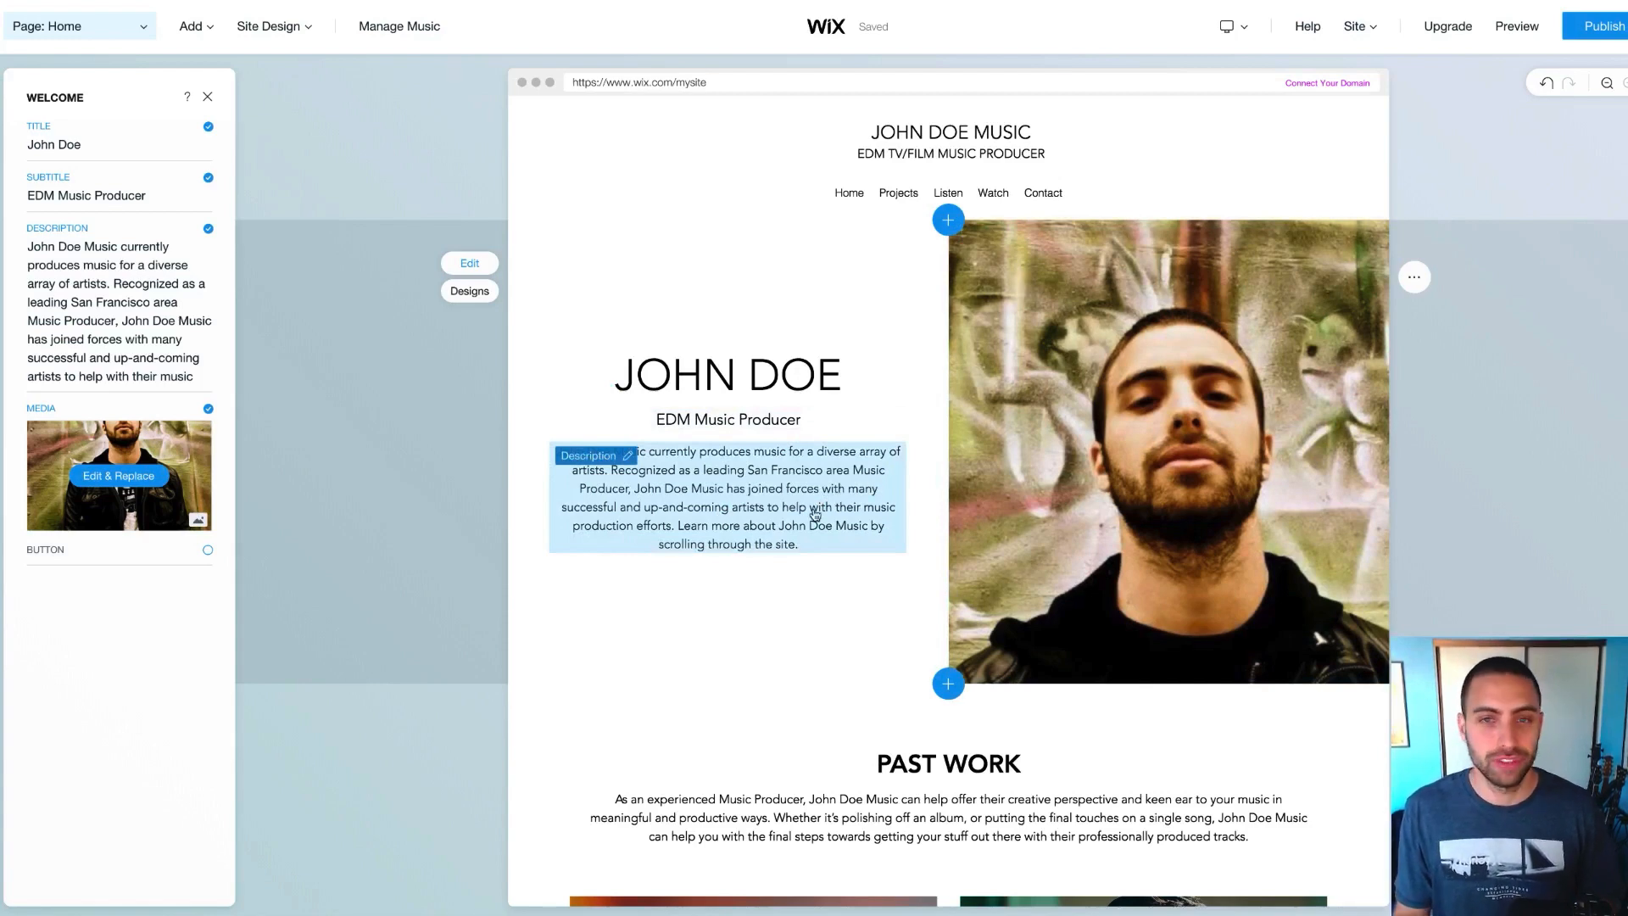
pyautogui.scroll(-1, 814, 514)
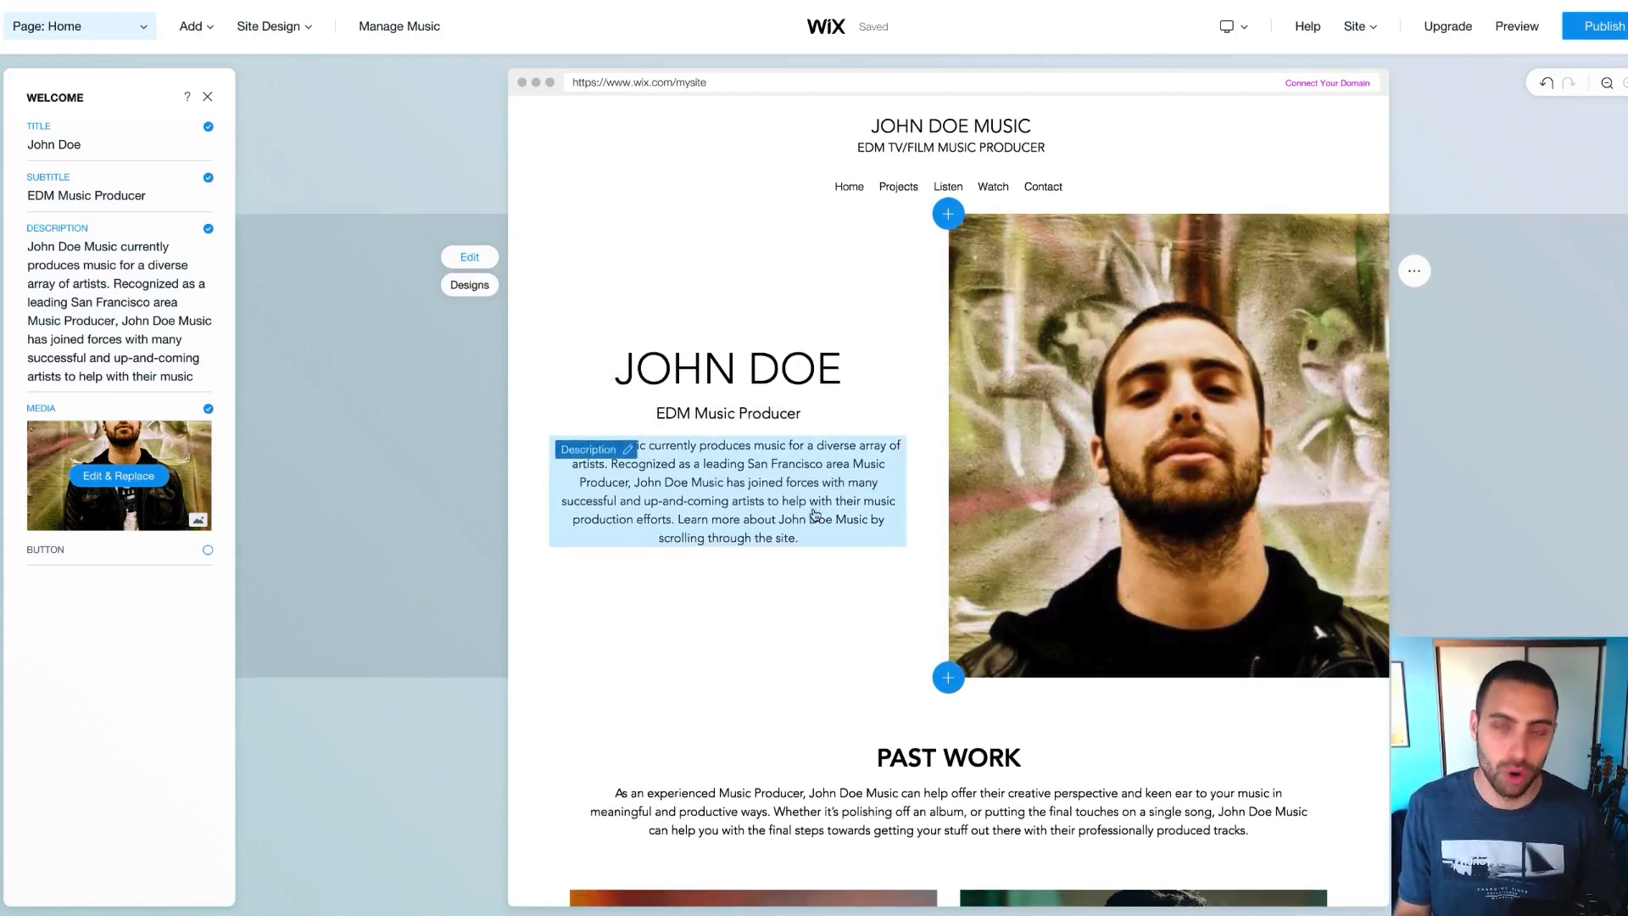
pyautogui.scroll(-3, 817, 511)
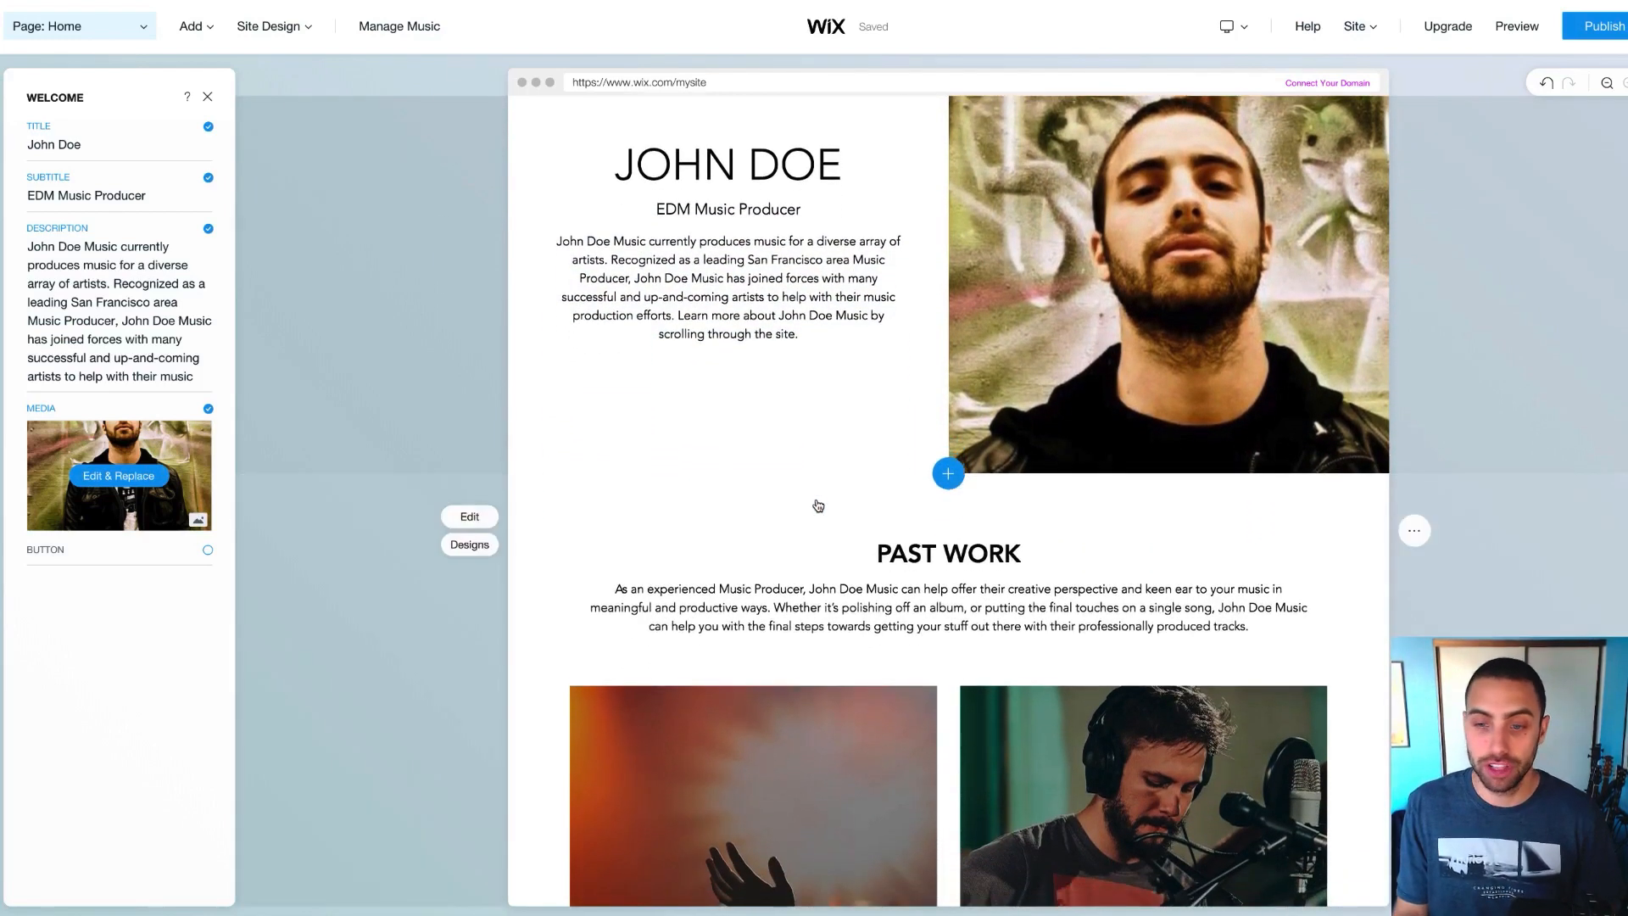
pyautogui.scroll(-4, 816, 510)
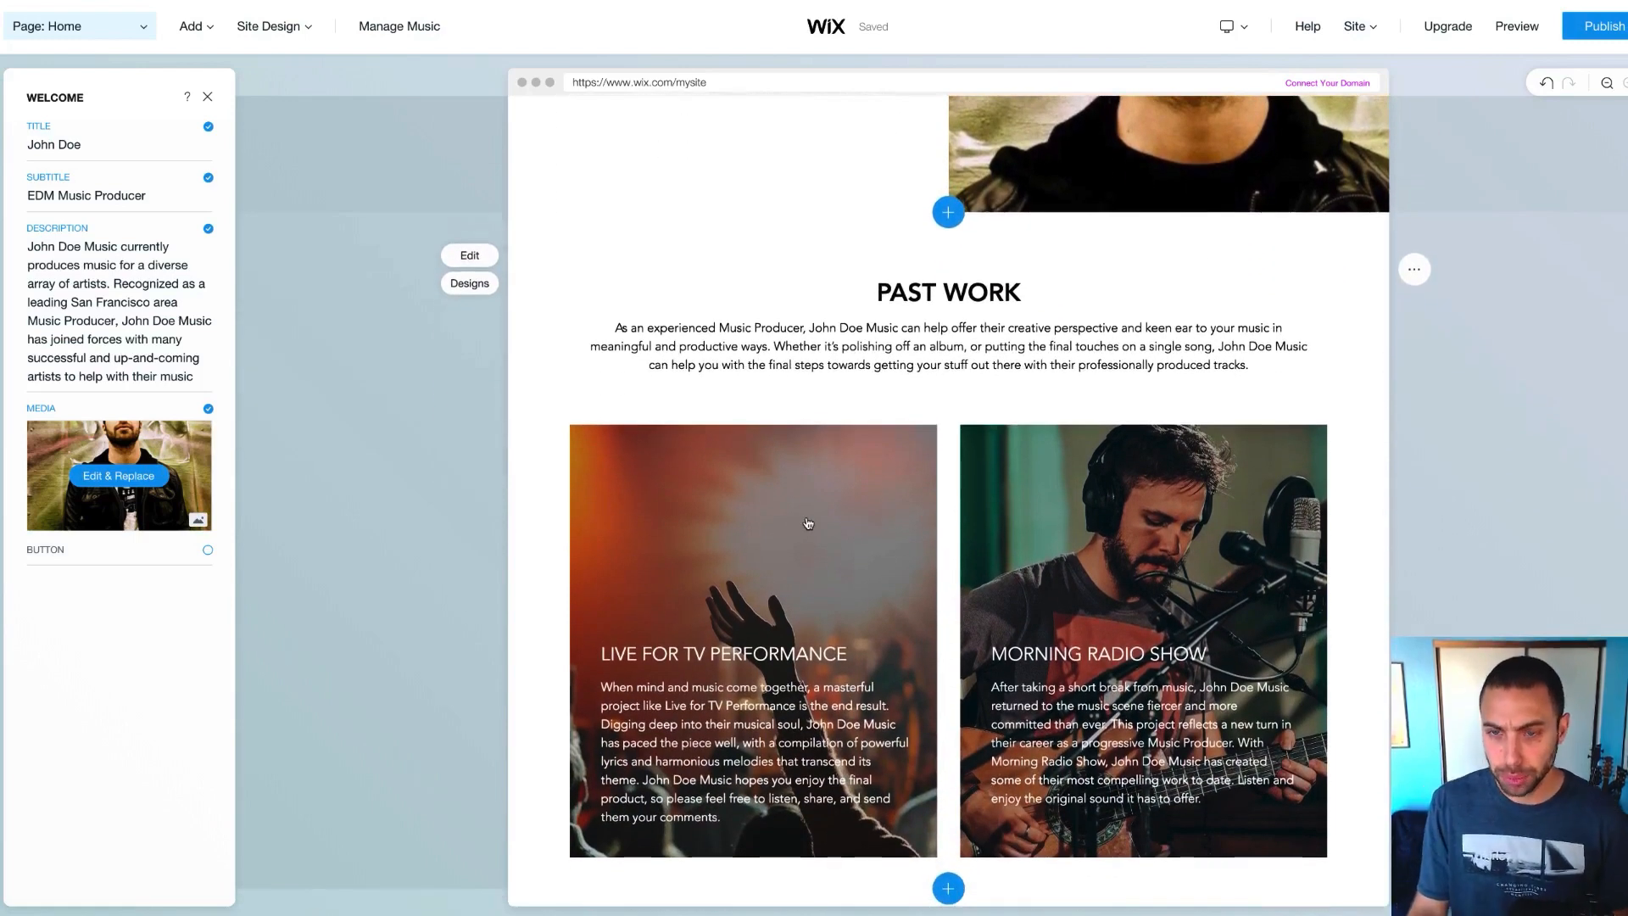
pyautogui.scroll(7, 808, 523)
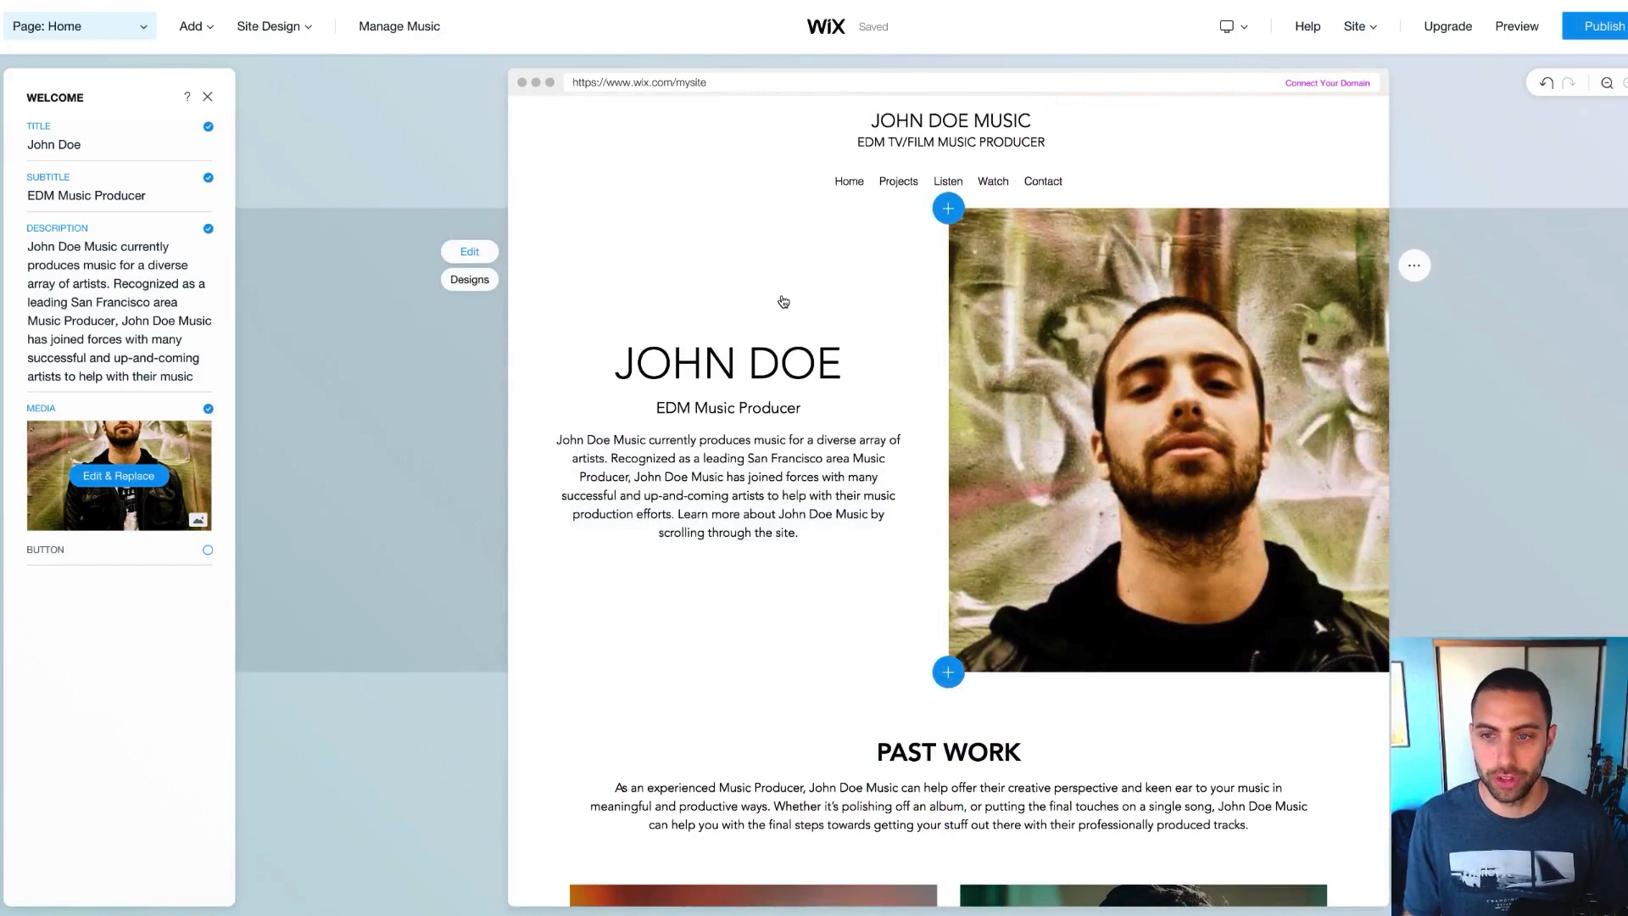
pyautogui.scroll(-5, 784, 302)
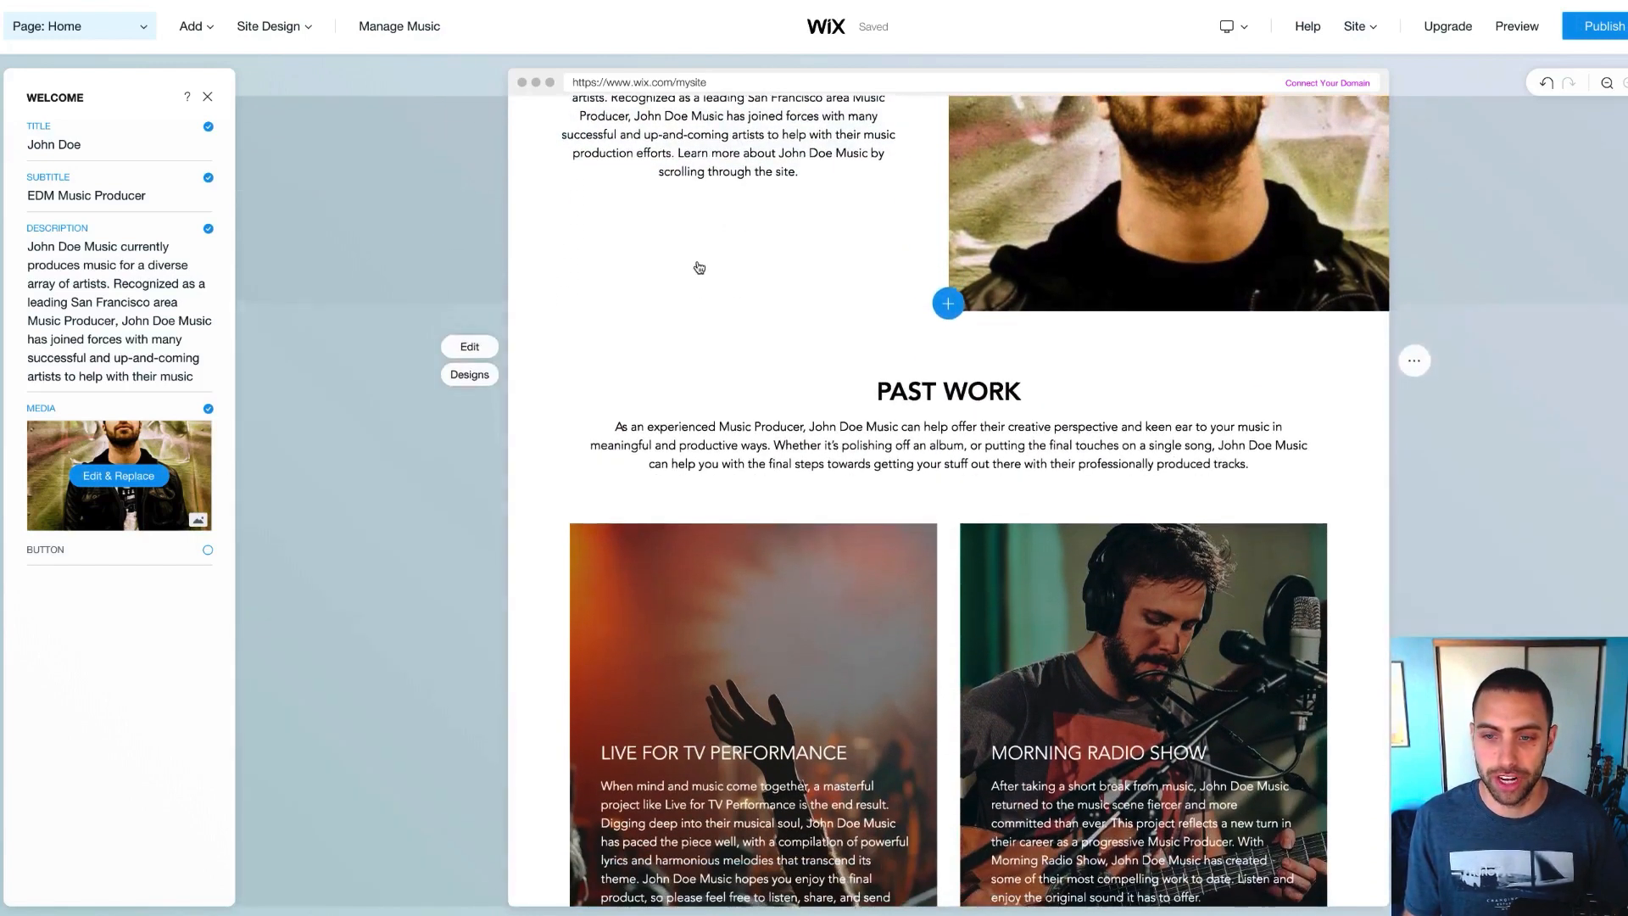
pyautogui.scroll(-2, 699, 268)
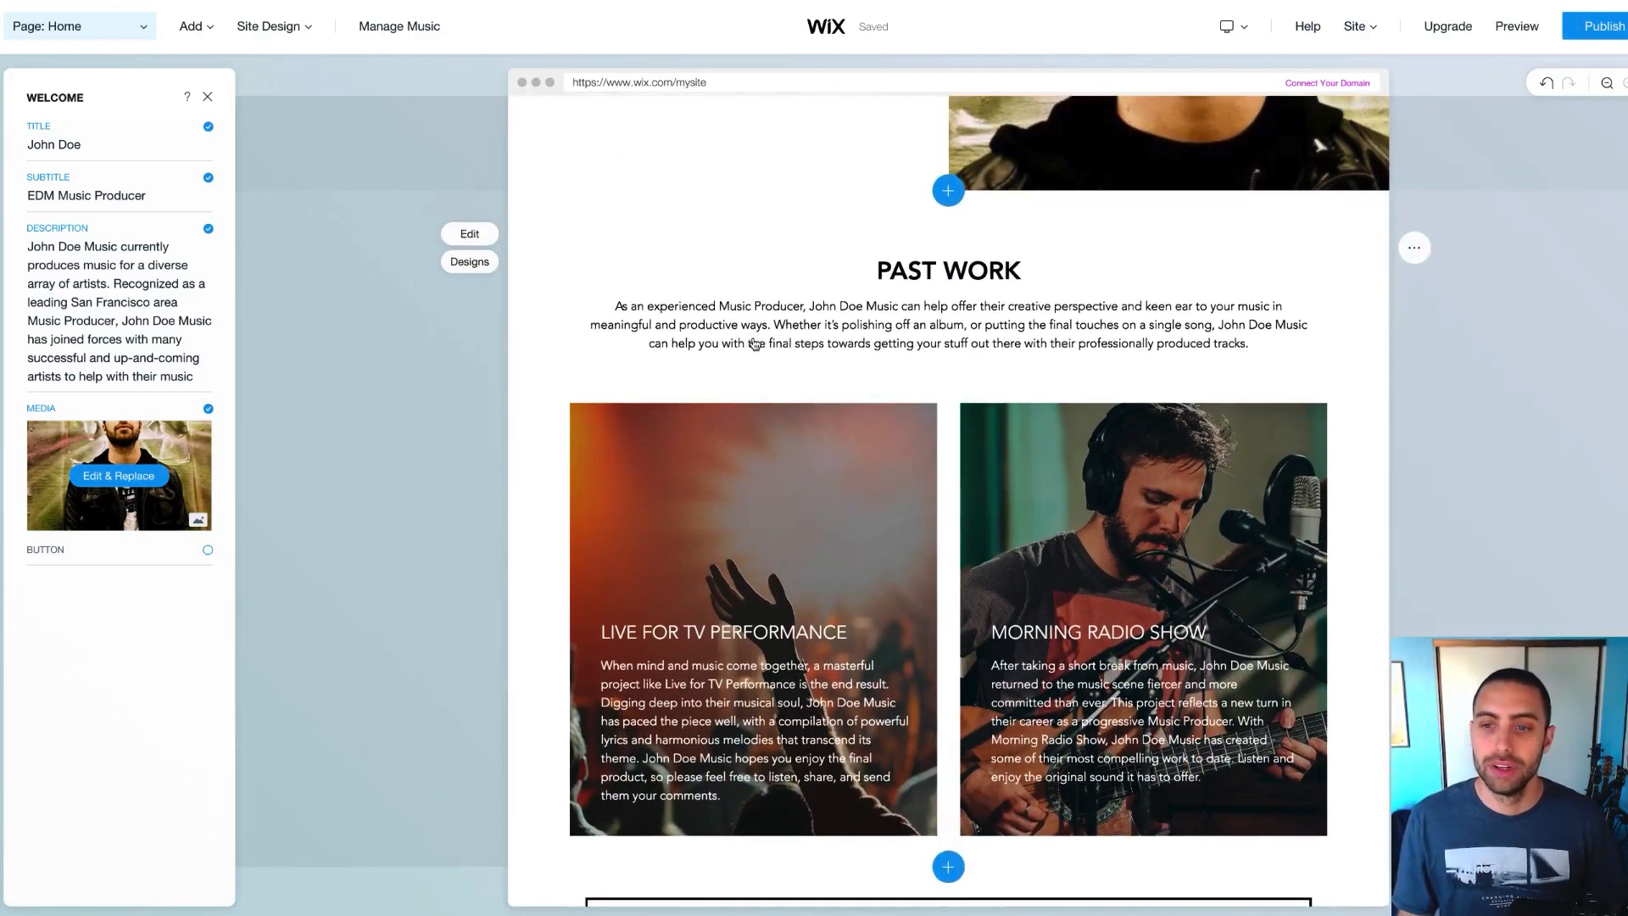
pyautogui.scroll(-1, 756, 343)
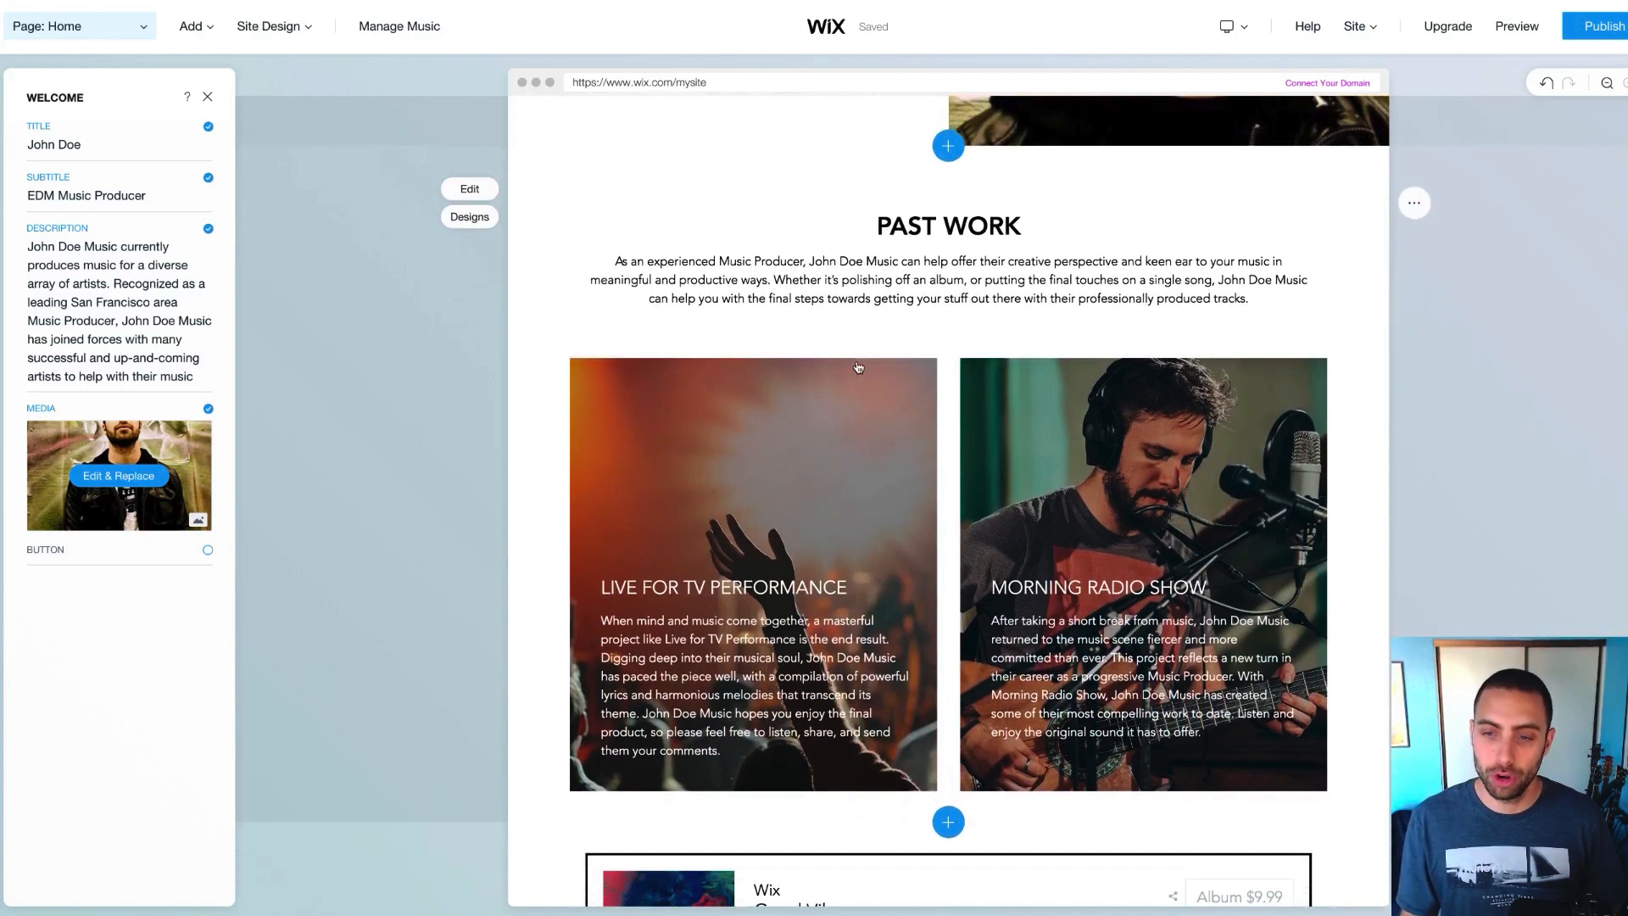
pyautogui.click(950, 231)
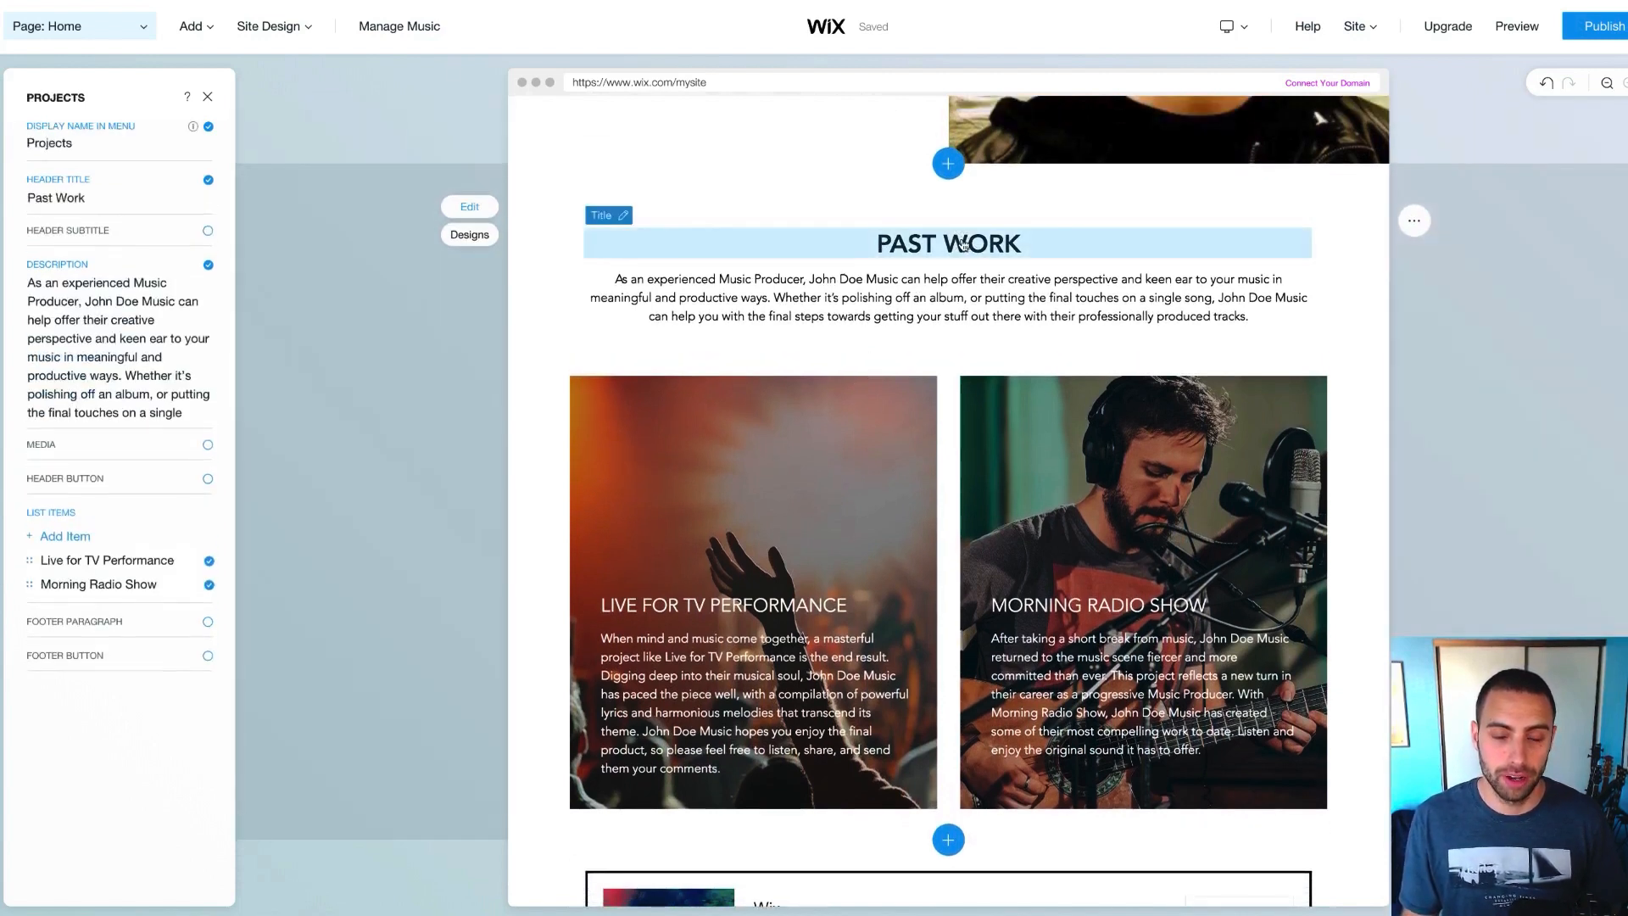
# Delete 'Past' from the section's header title so it reads 'Work'
pyautogui.click(963, 245)
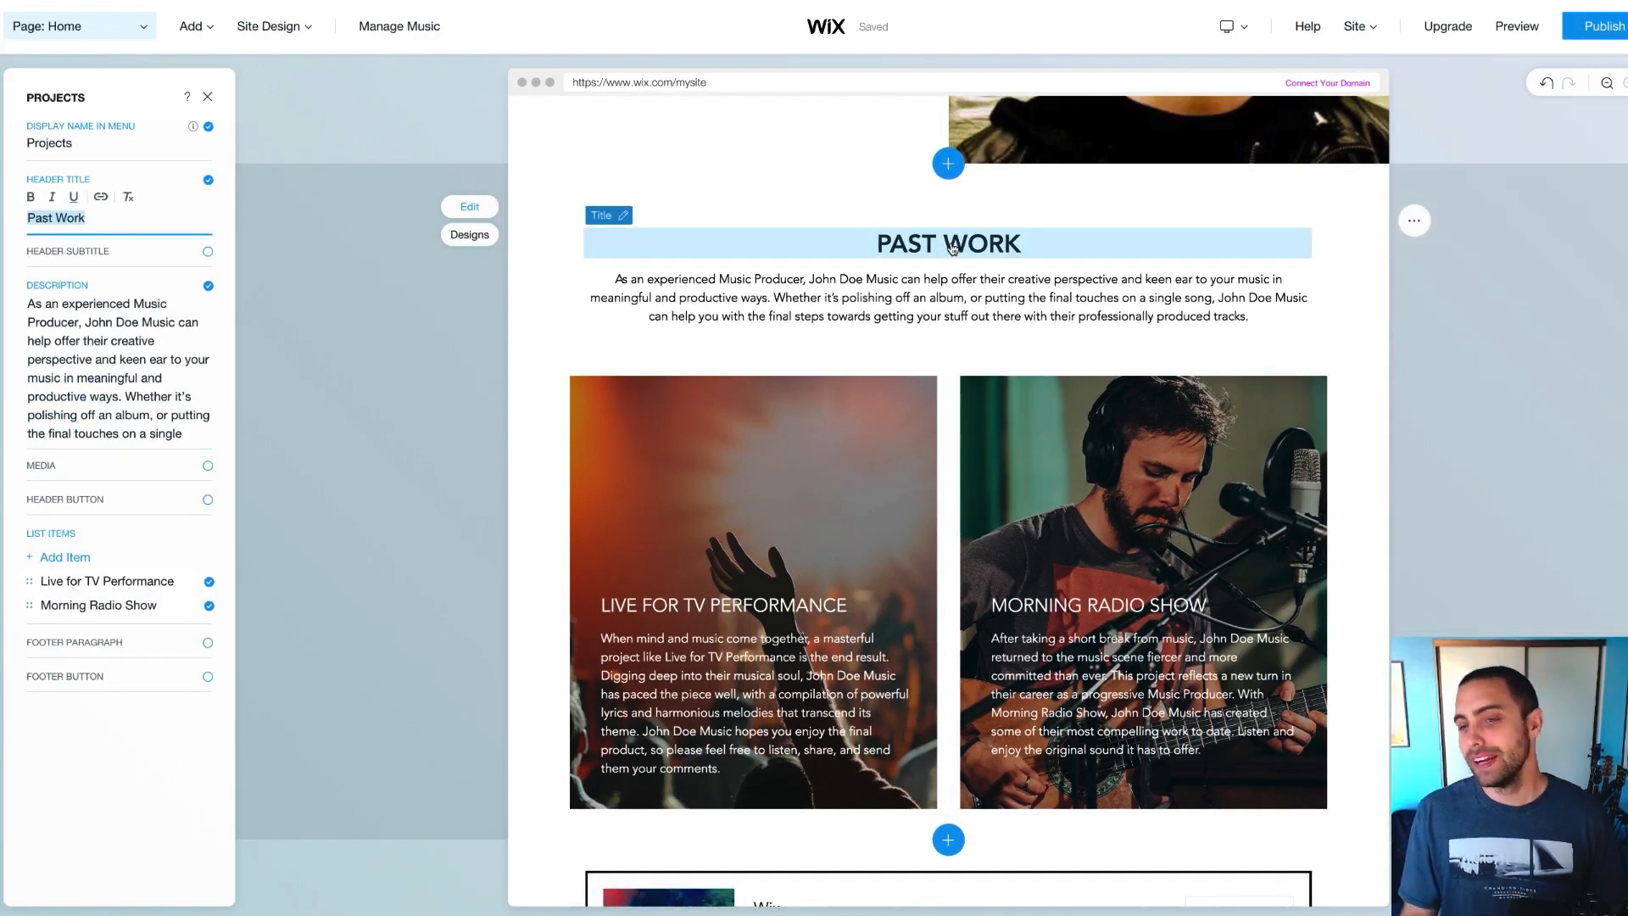
pyautogui.click(73, 219)
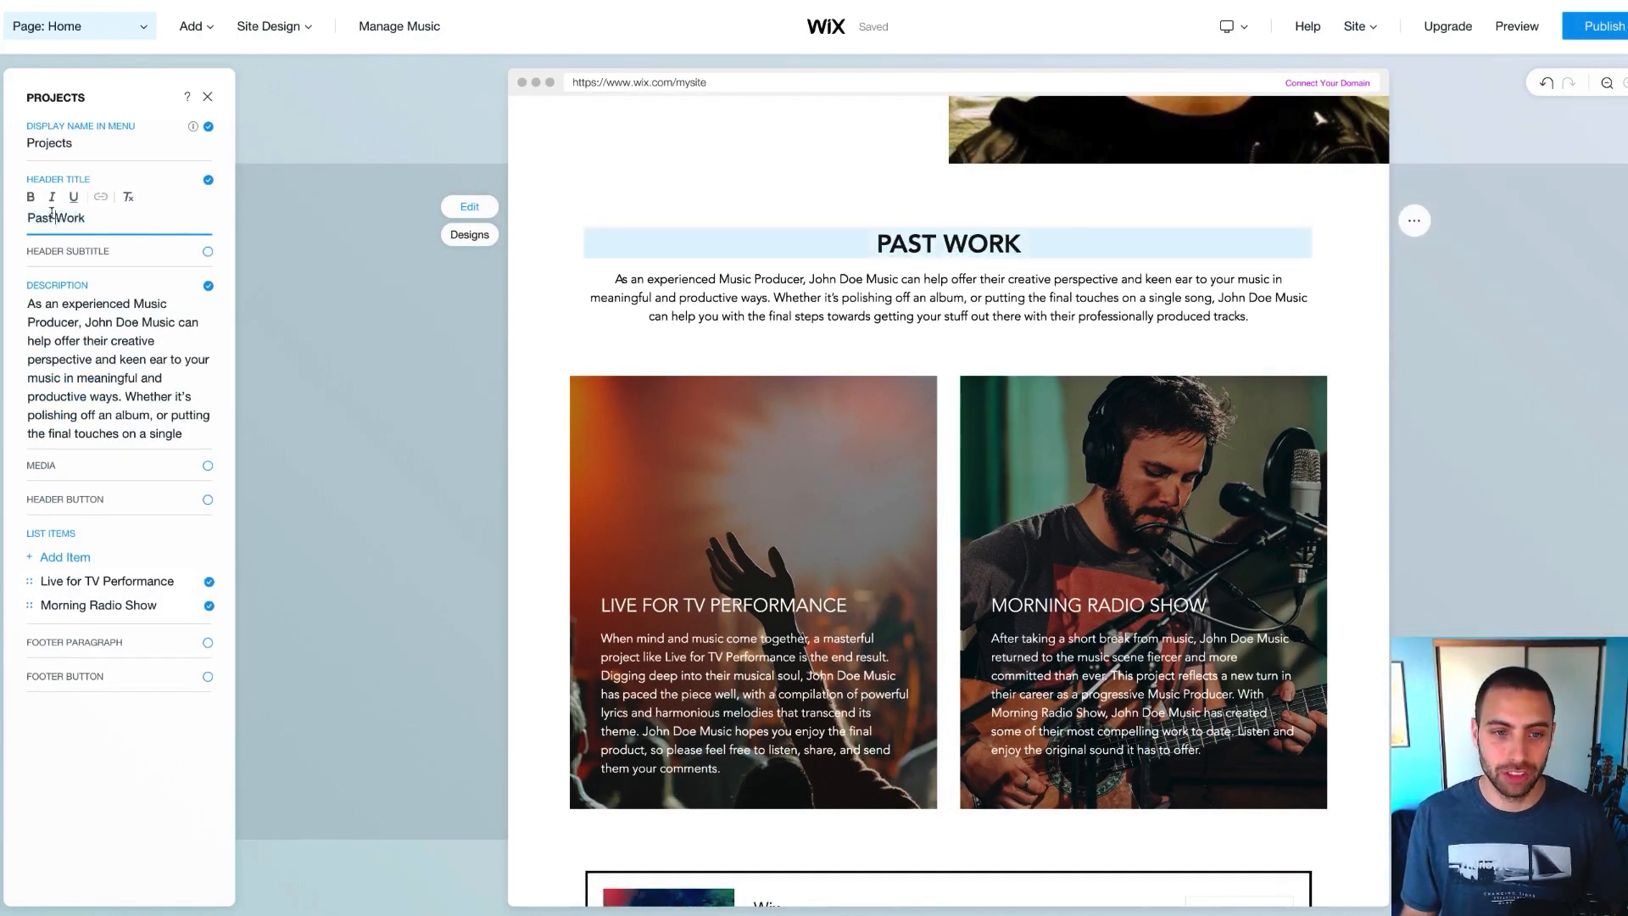
pyautogui.moveTo(52, 217); pyautogui.dragTo(19, 217)
pyautogui.press('BackSpace')
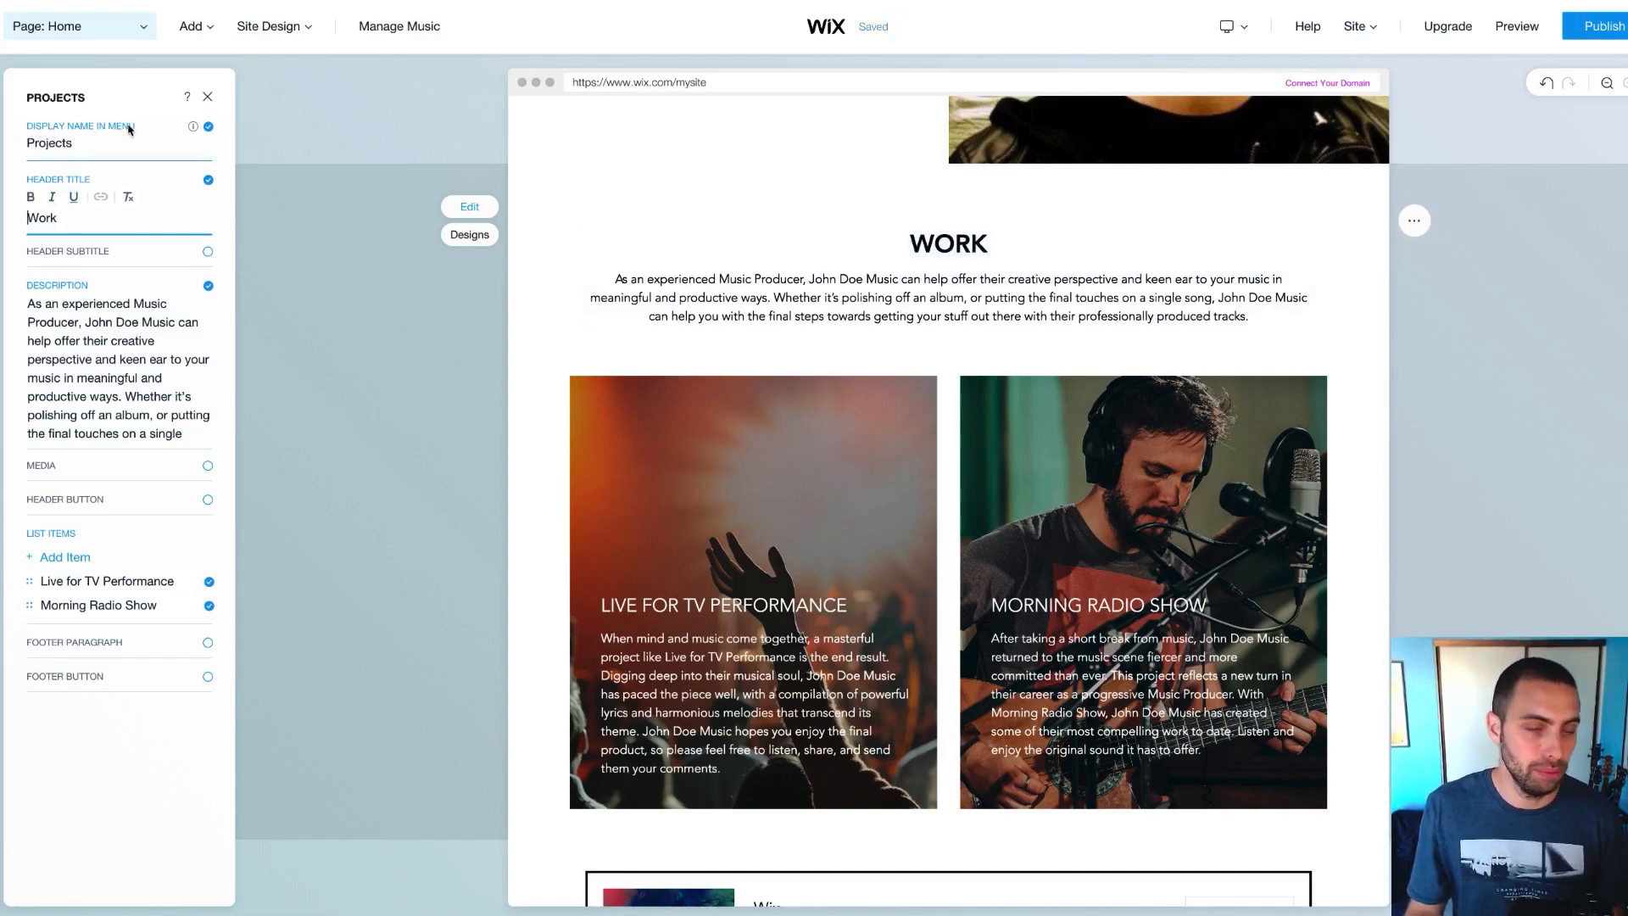
pyautogui.doubleClick(73, 145)
pyautogui.doubleClick(54, 217)
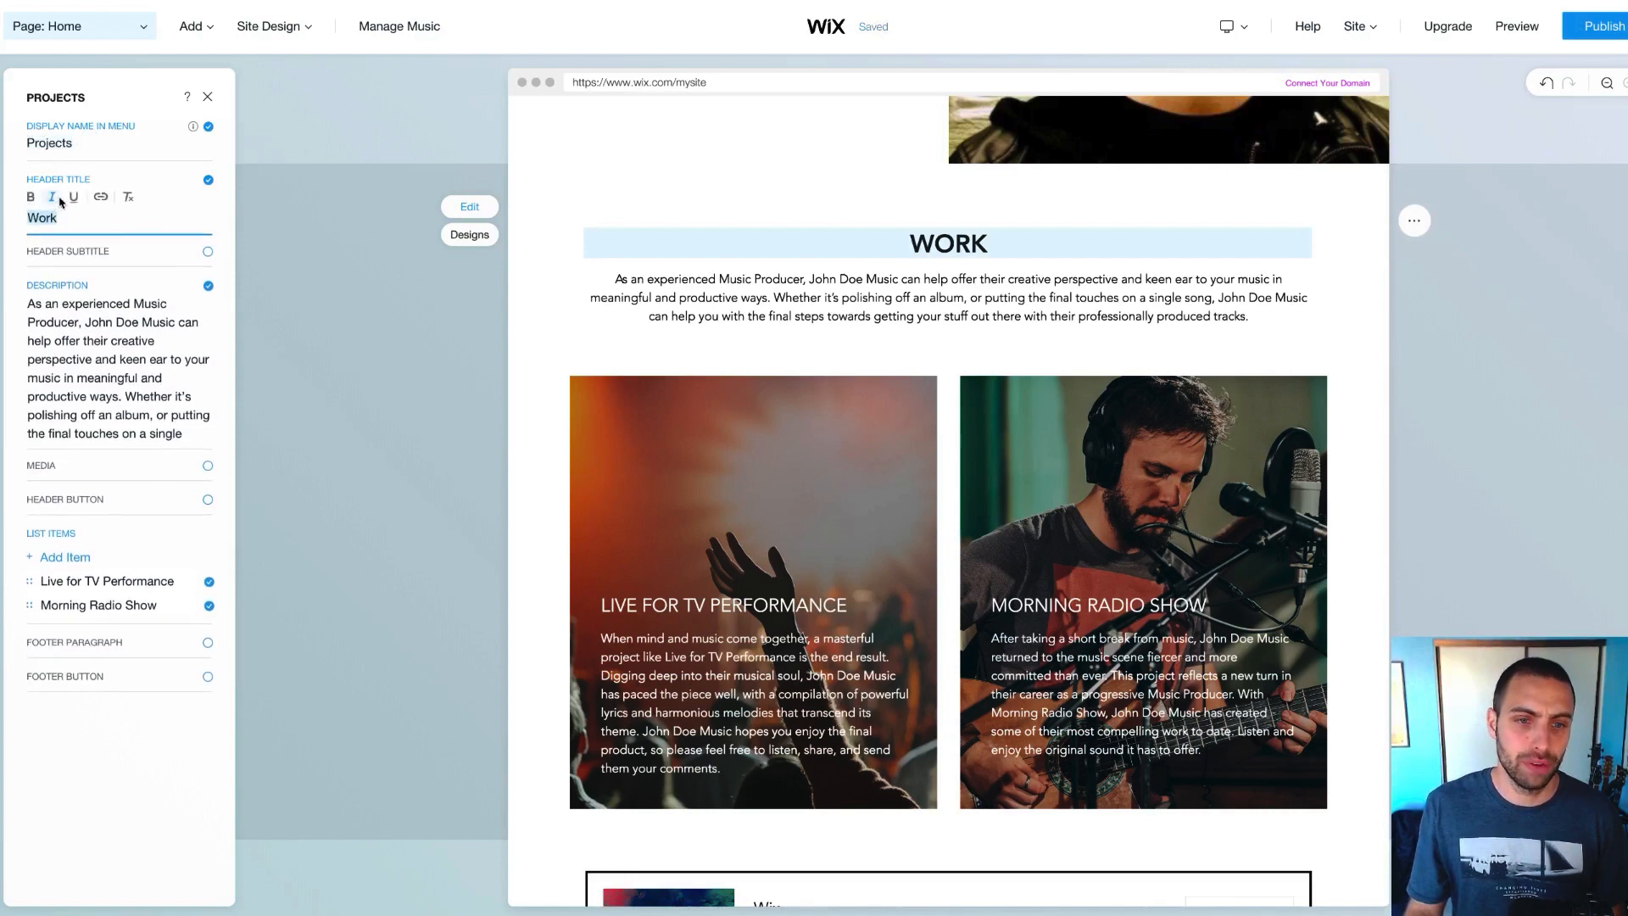
pyautogui.click(56, 217)
pyautogui.doubleClick(57, 219)
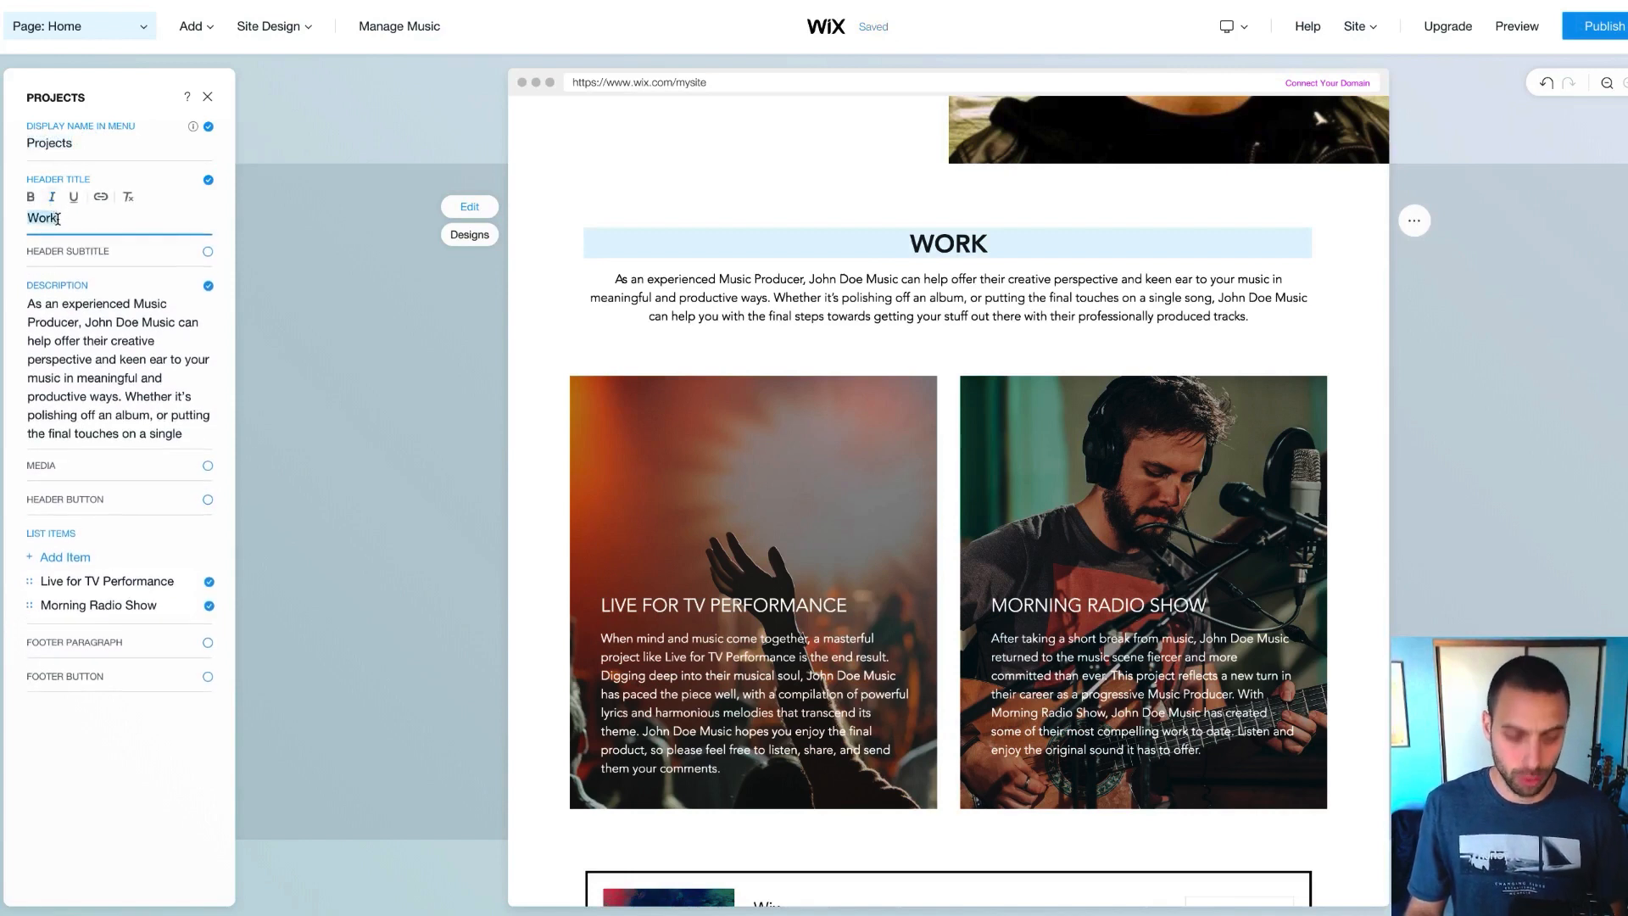
# Change the section's menu display name from 'Projects' to 'Work'
pyautogui.click(57, 152)
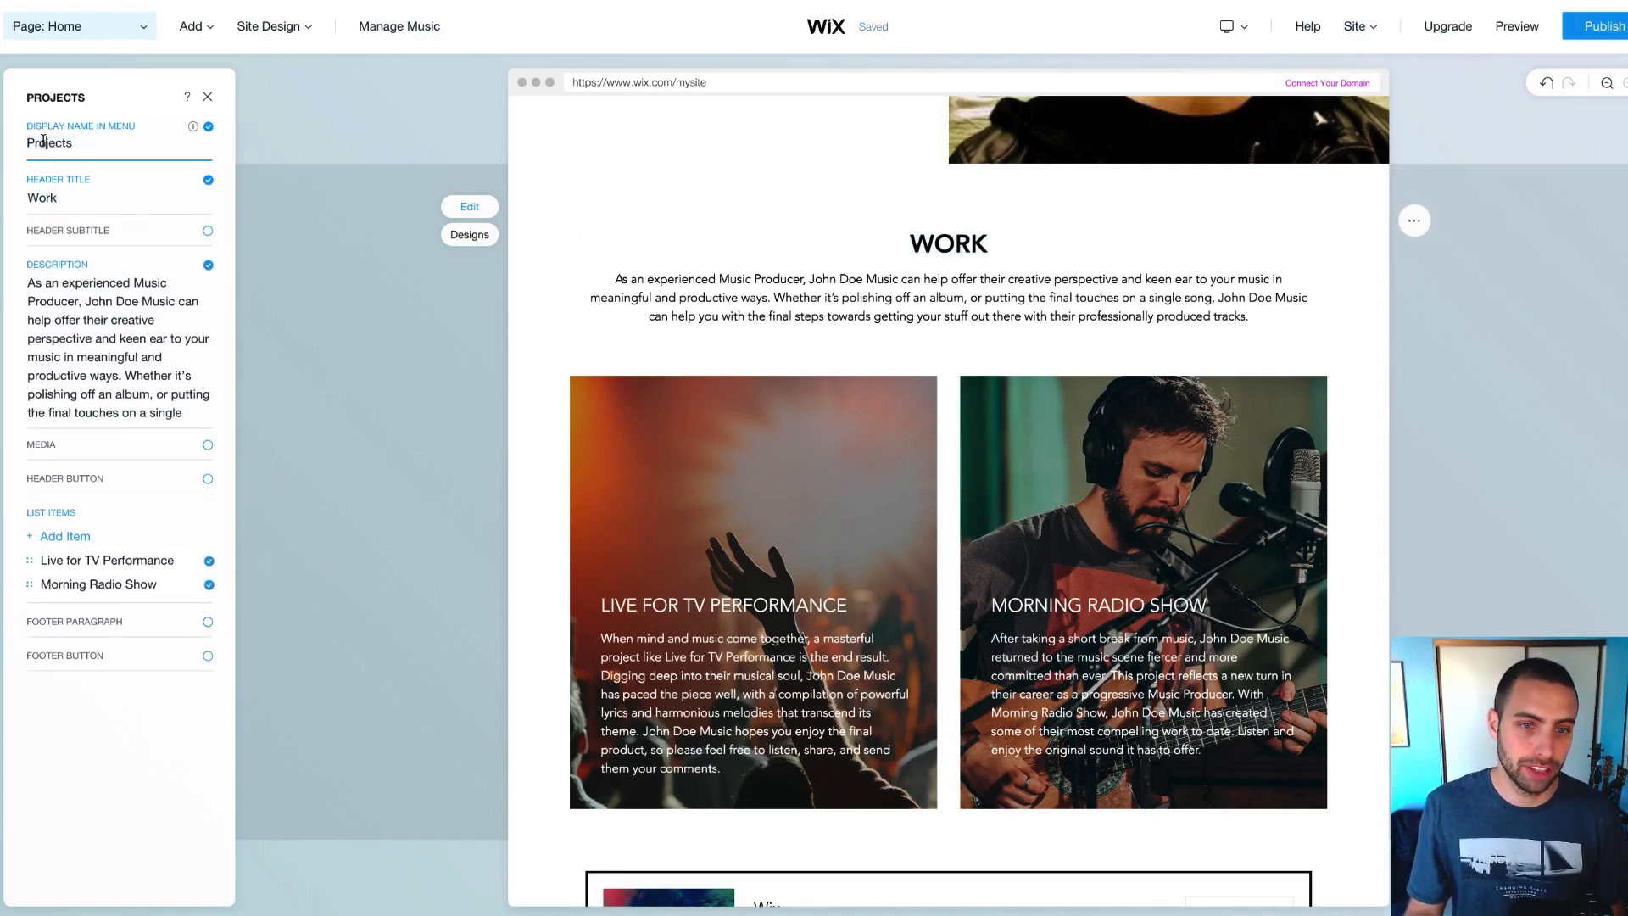
pyautogui.doubleClick(43, 141)
pyautogui.write('Work')
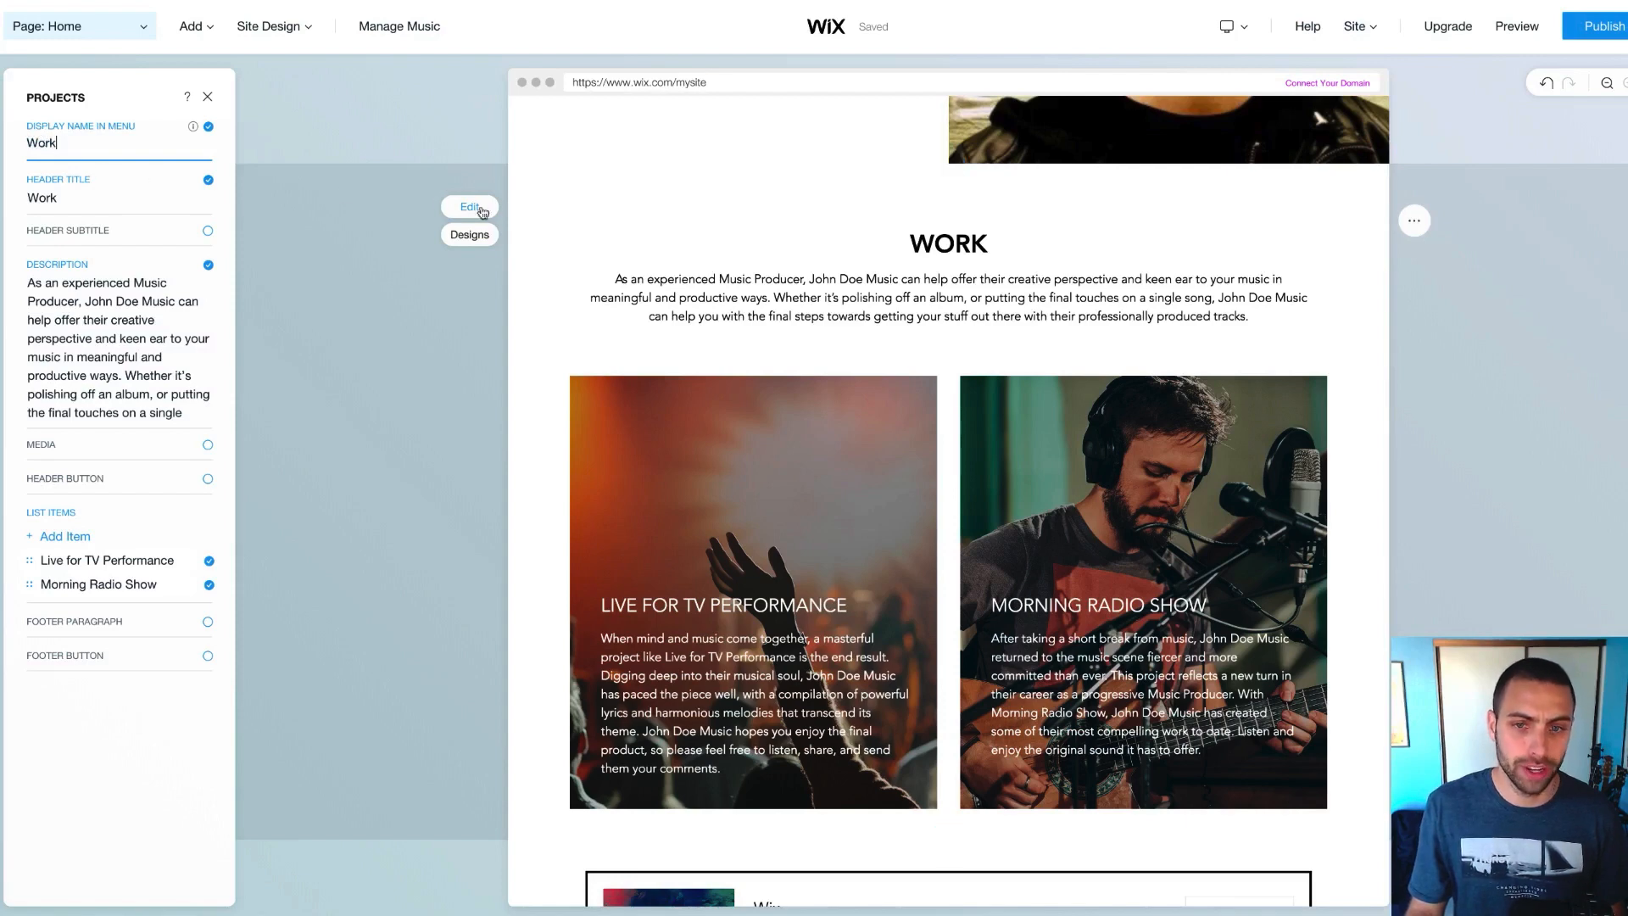
pyautogui.scroll(6, 848, 209)
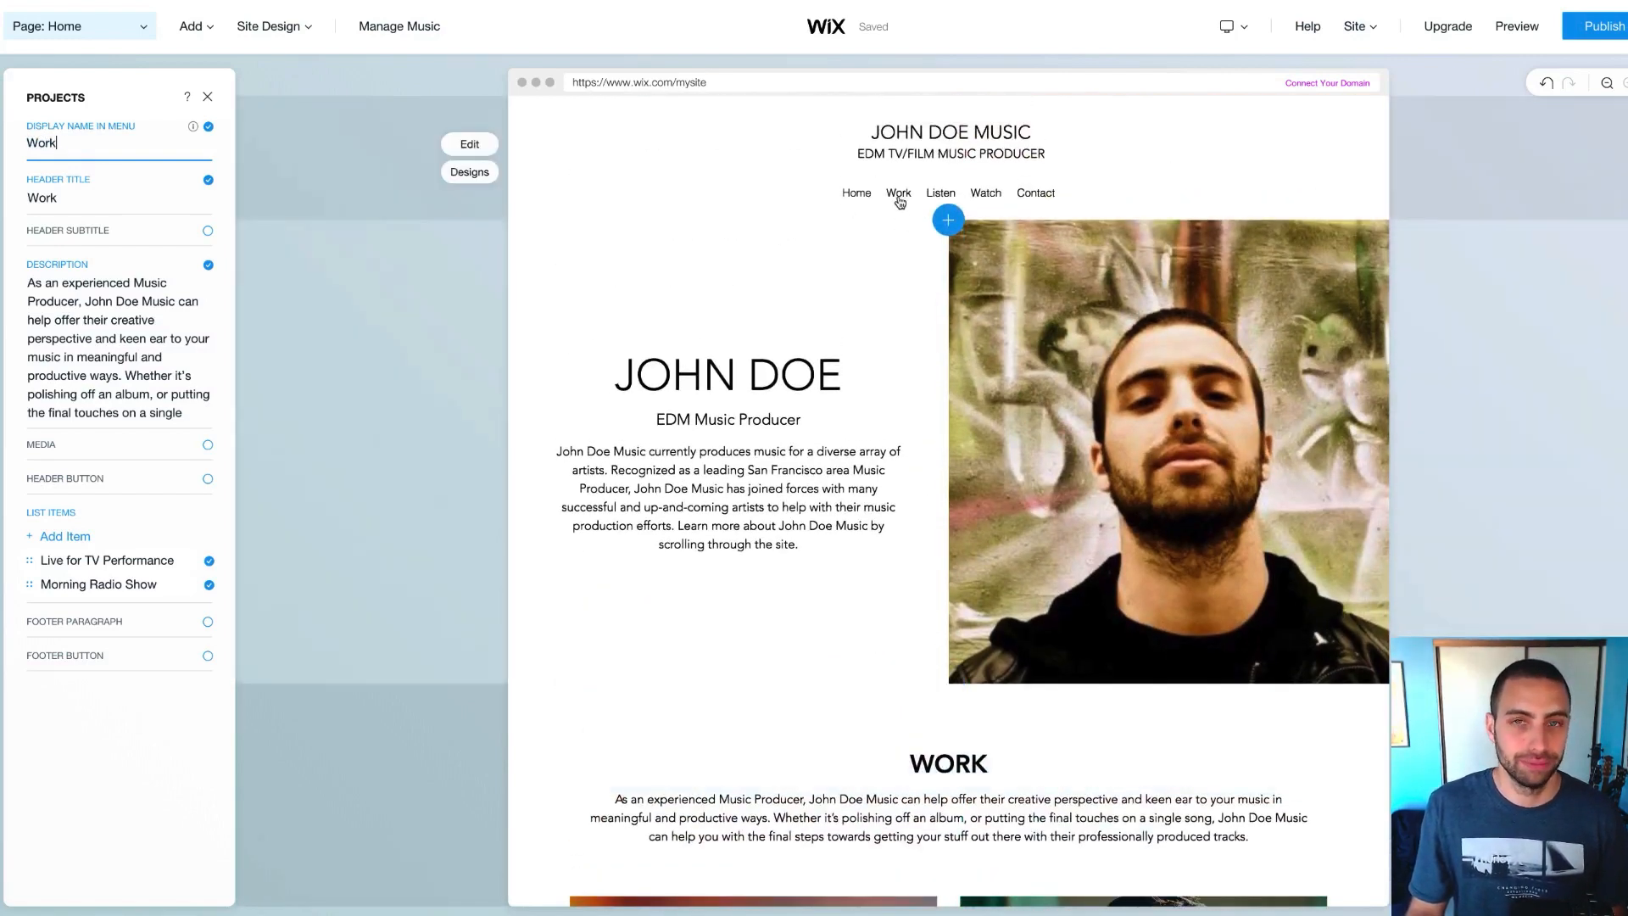
pyautogui.scroll(-1, 909, 368)
pyautogui.scroll(-1, 909, 368)
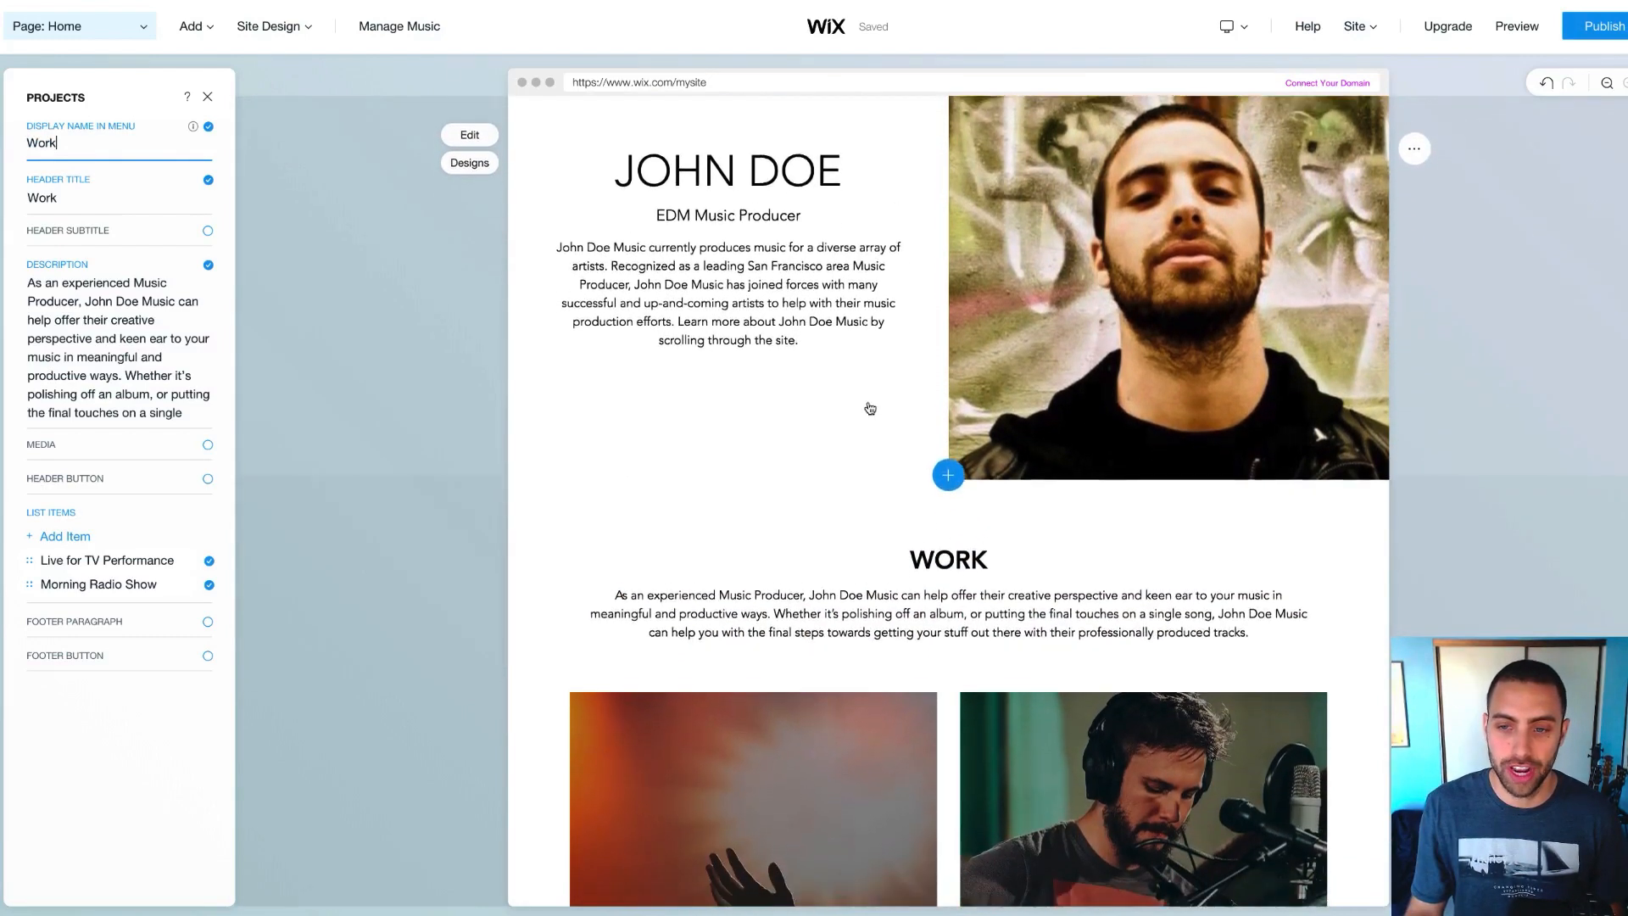
pyautogui.scroll(2, 882, 407)
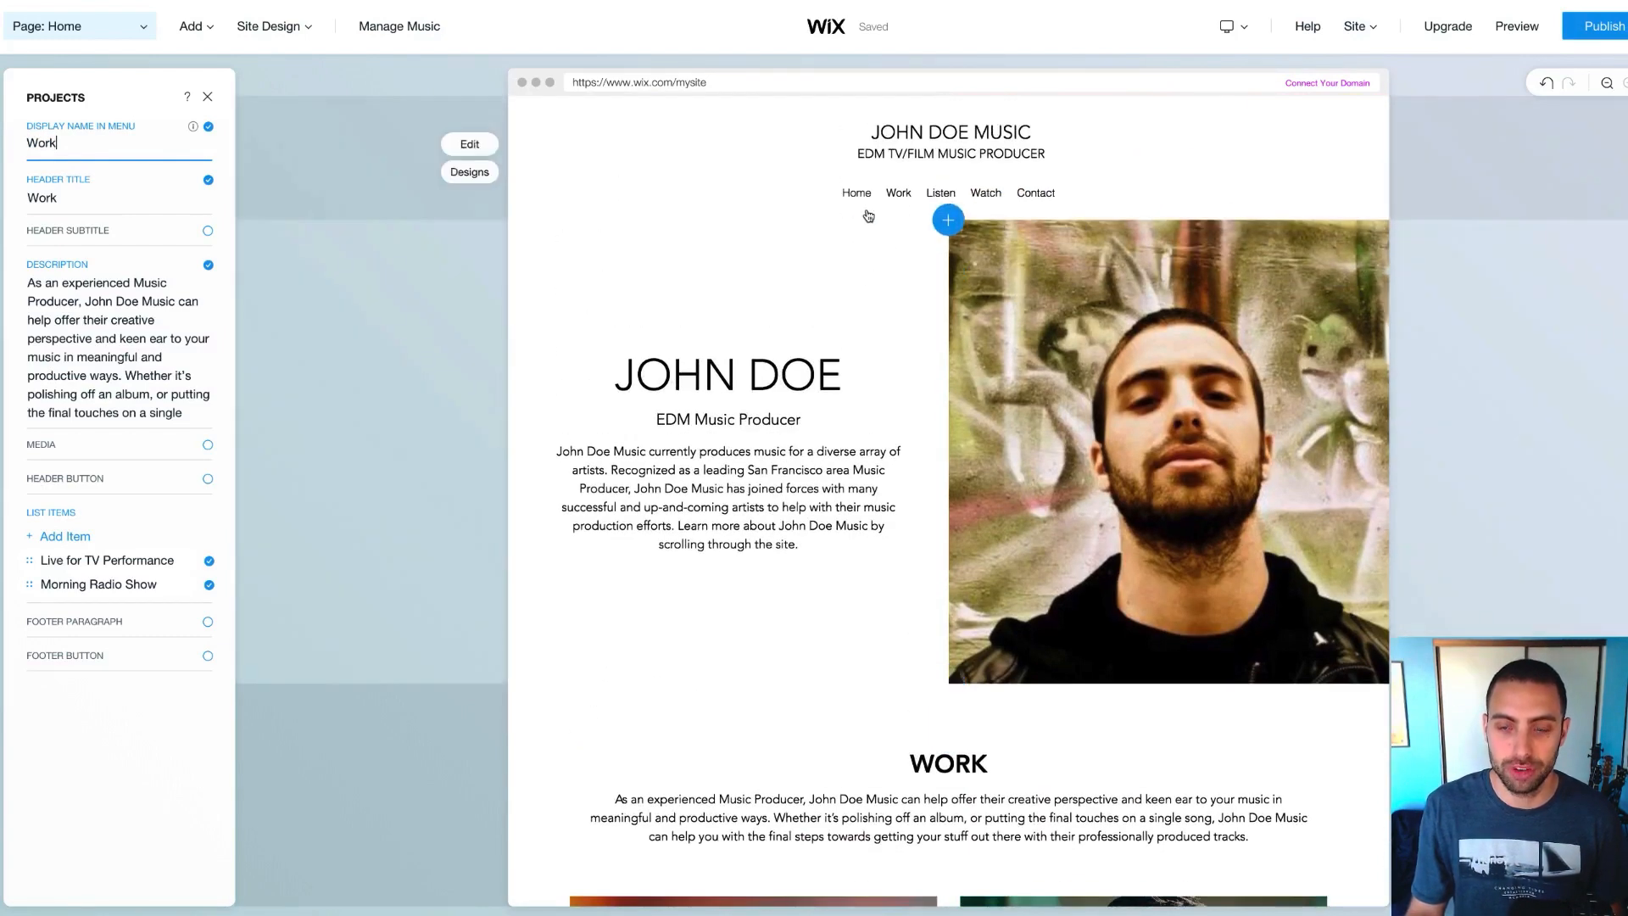
pyautogui.scroll(-6, 865, 215)
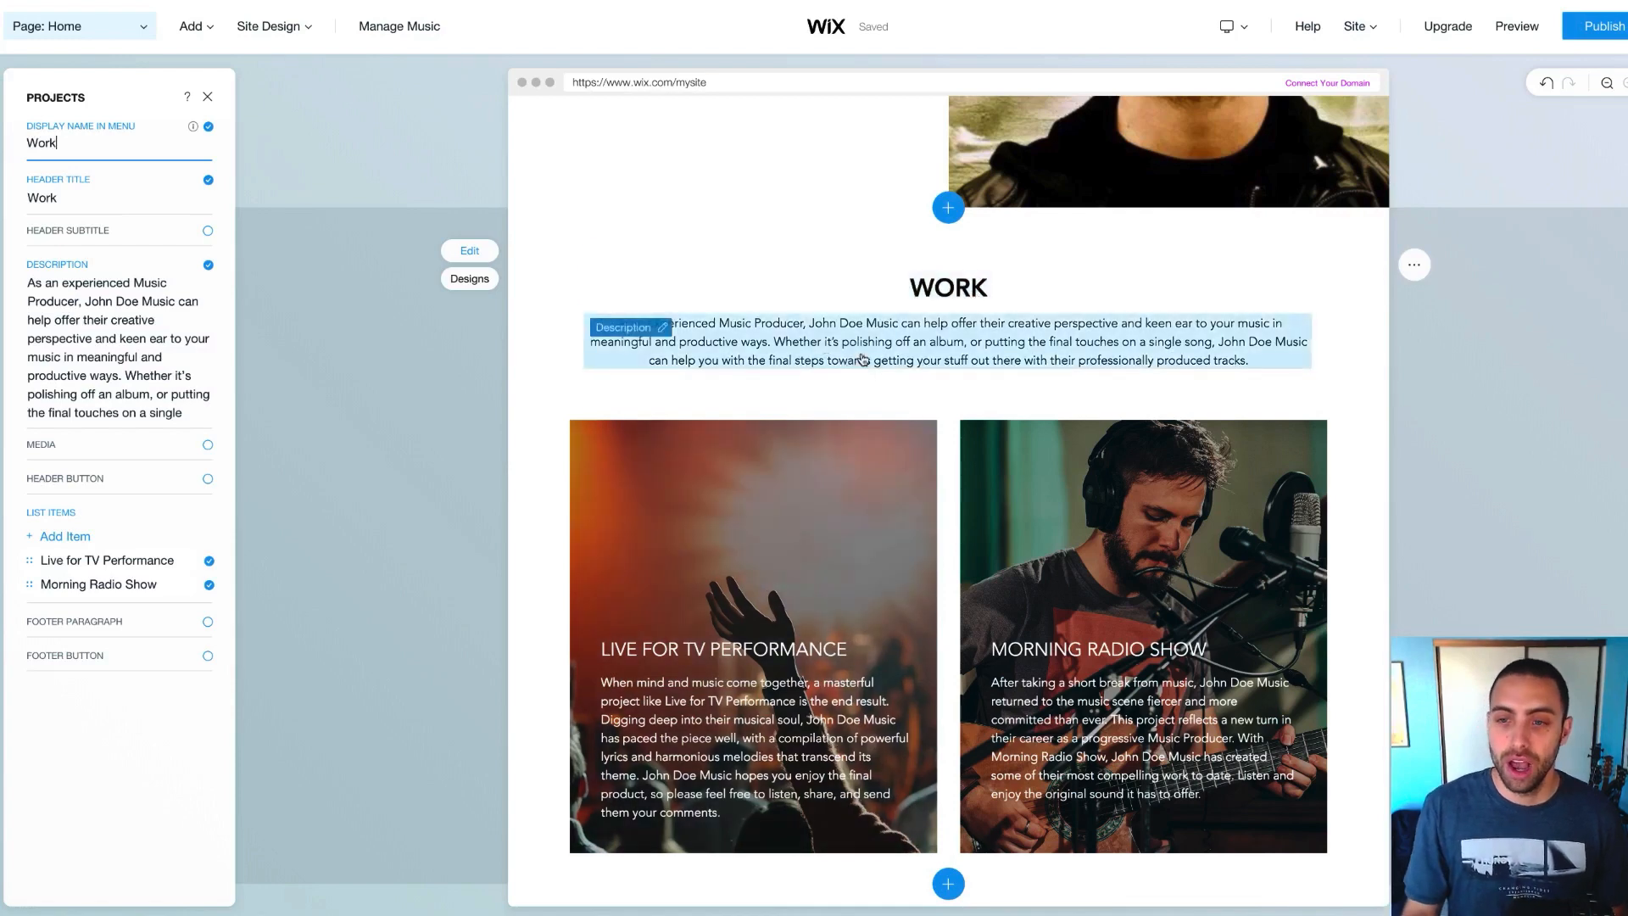
# Uncheck Description in the Projects panel to hide the Work section's intro paragraph
pyautogui.scroll(-1, 862, 360)
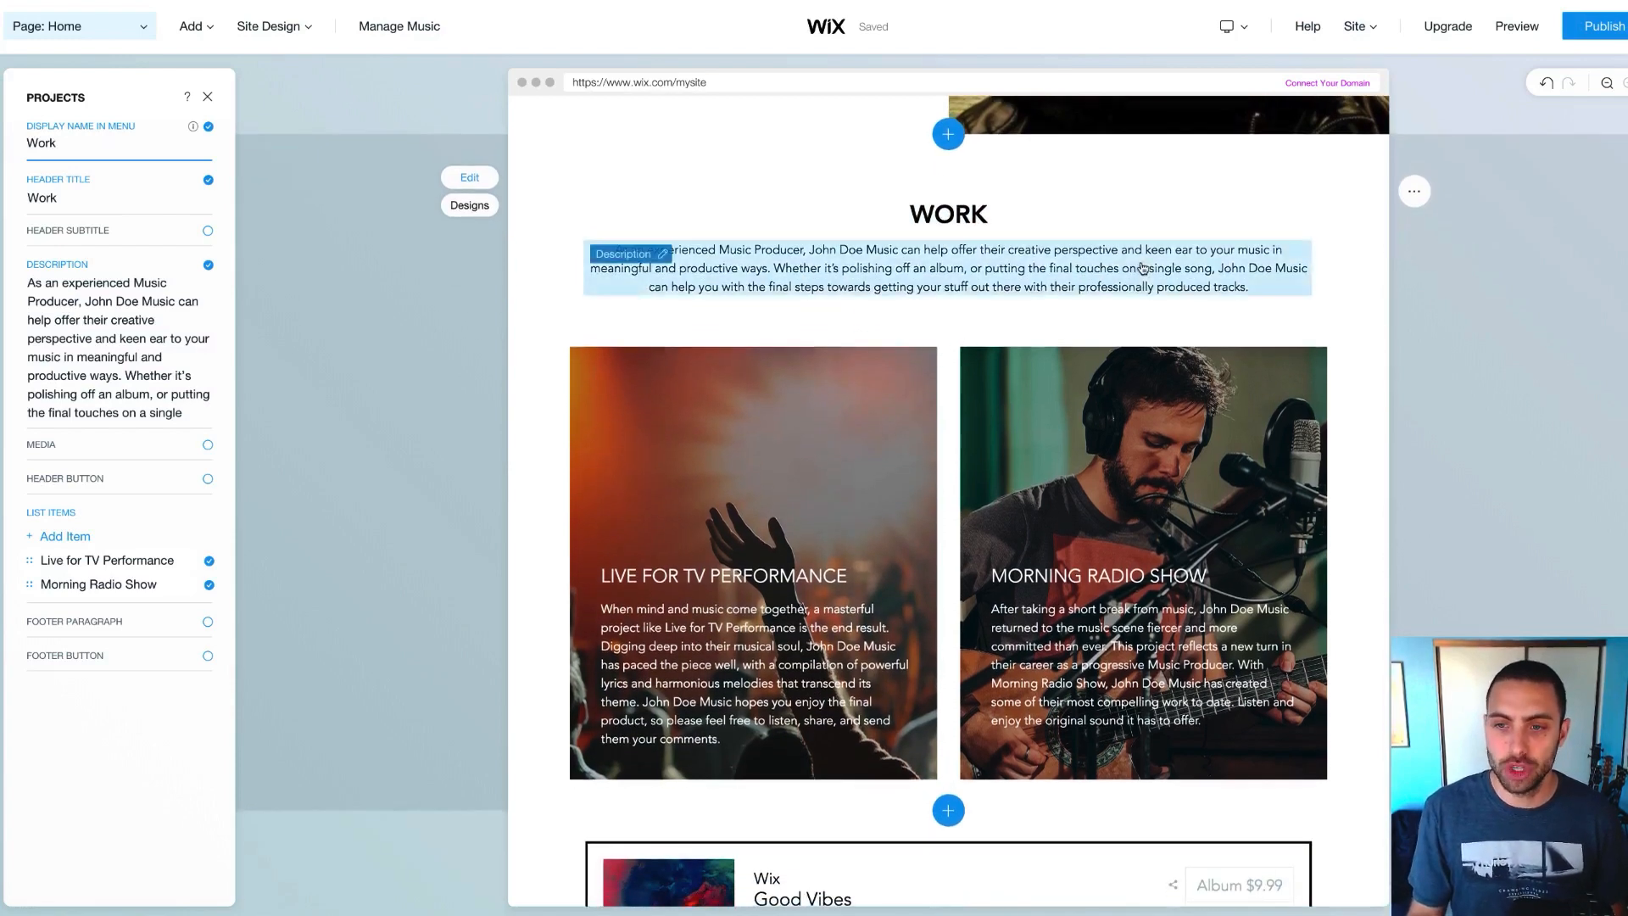
pyautogui.click(1143, 268)
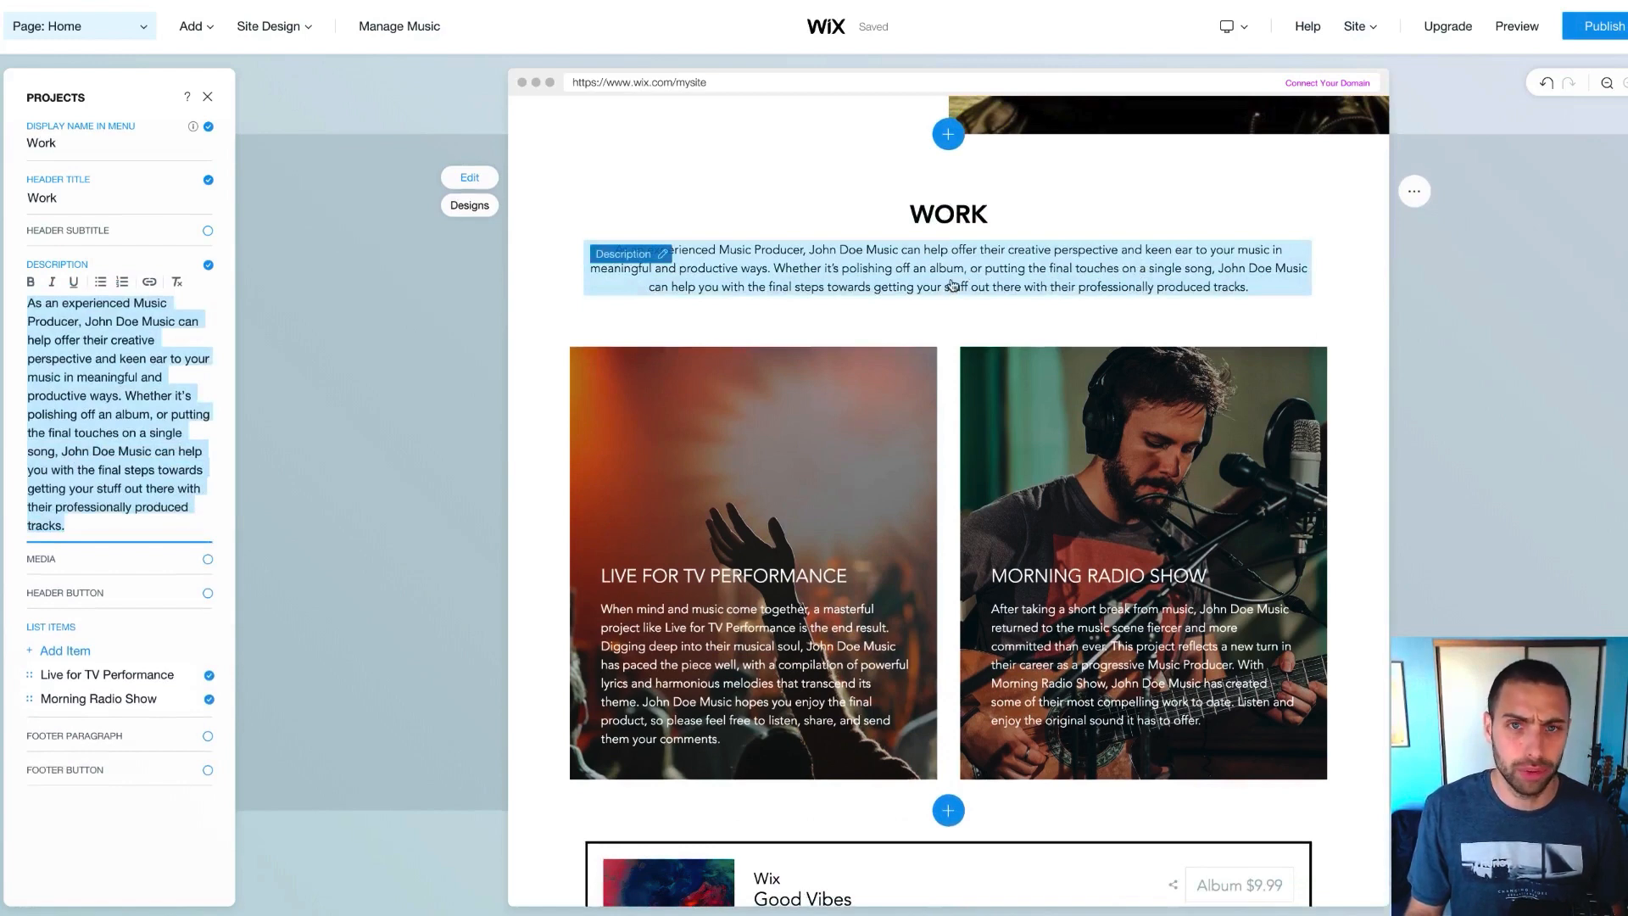
pyautogui.click(207, 268)
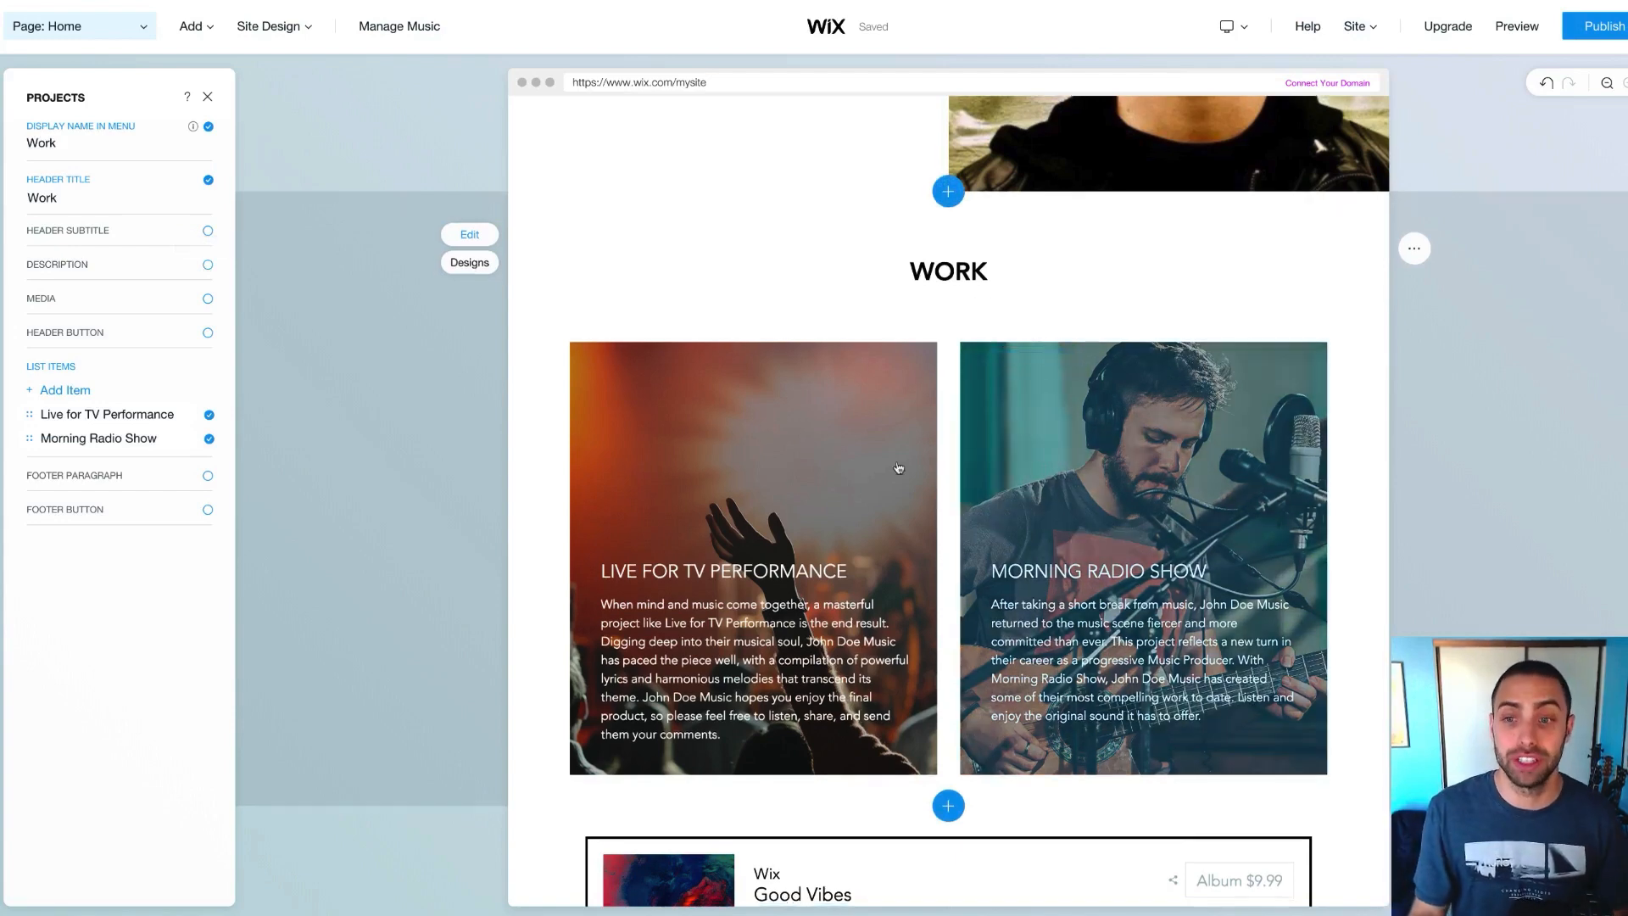
pyautogui.scroll(-1, 907, 509)
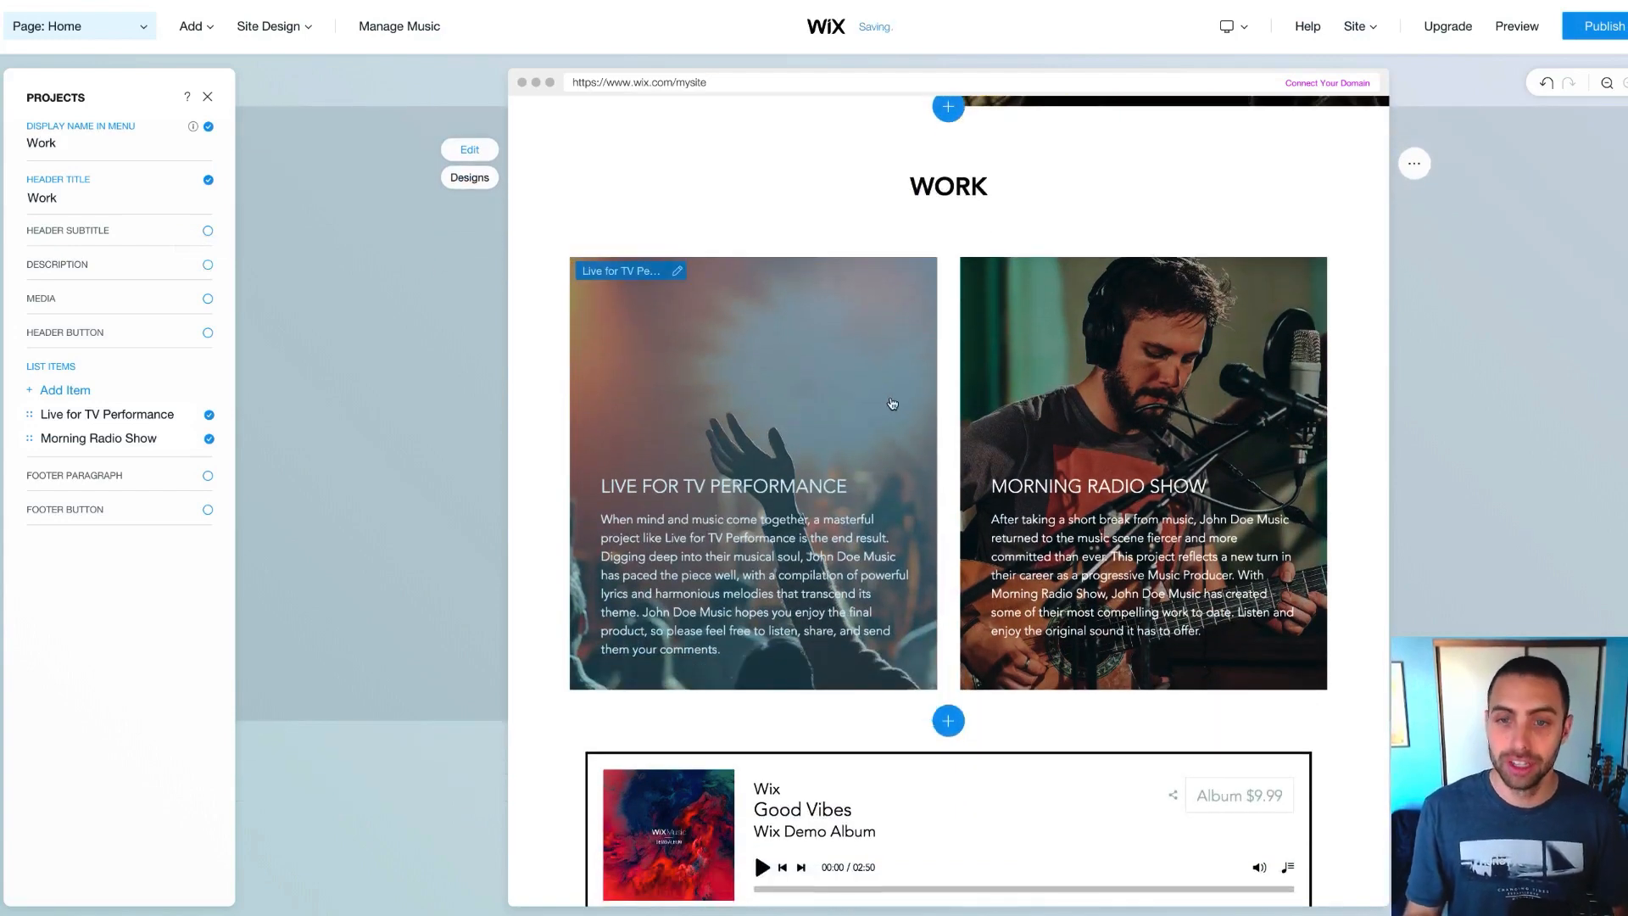
pyautogui.scroll(1, 933, 347)
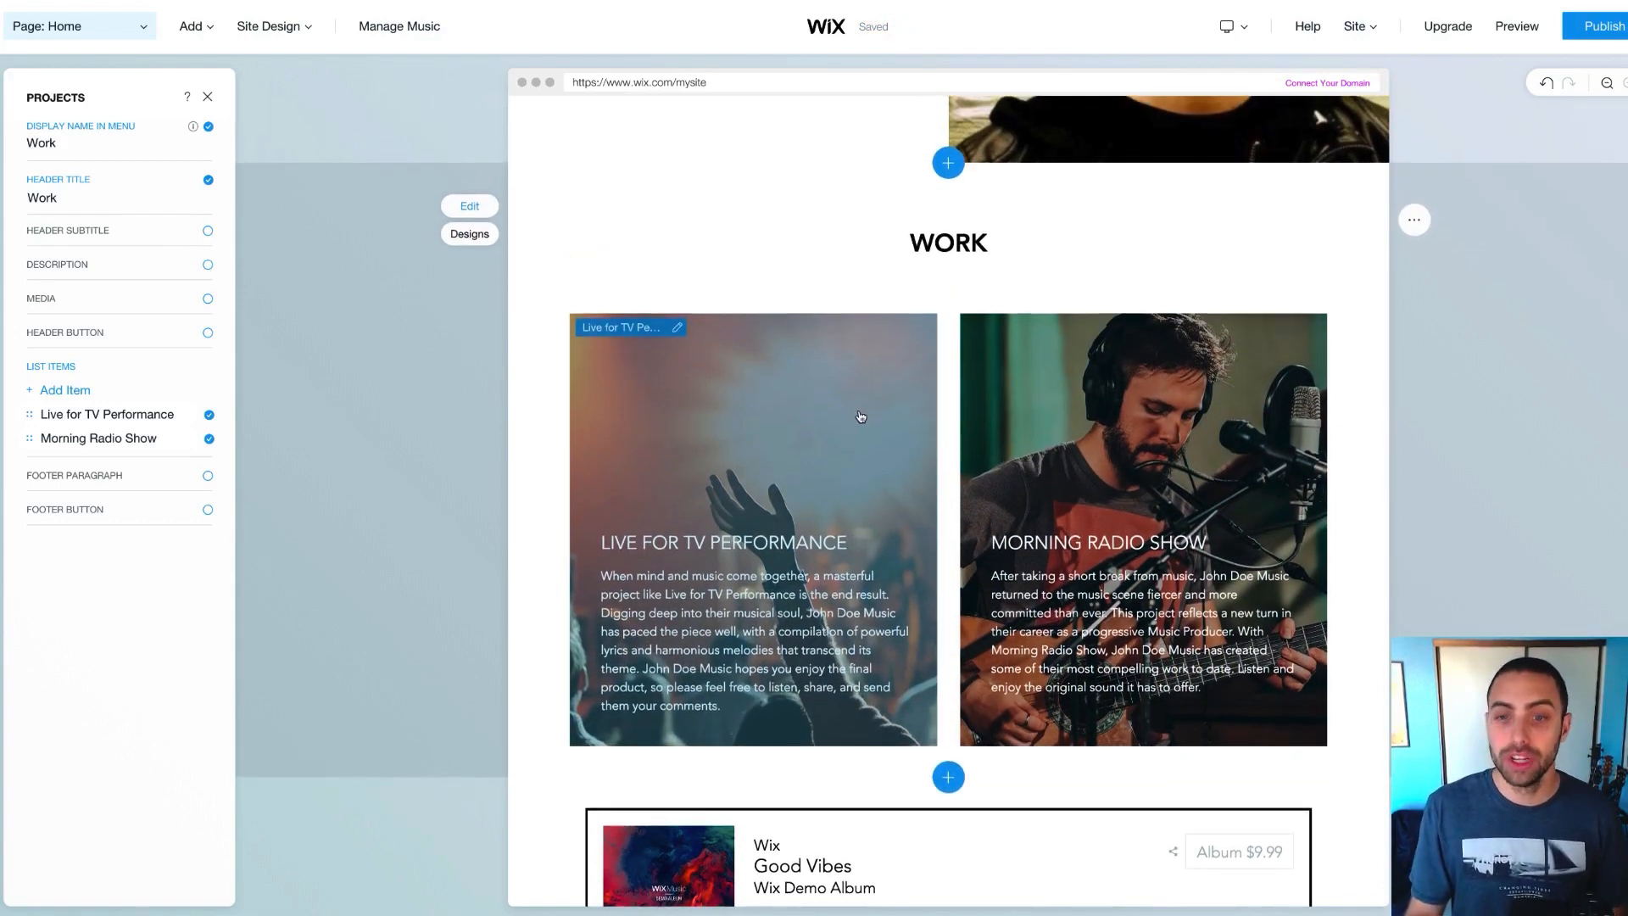
pyautogui.scroll(-1, 863, 416)
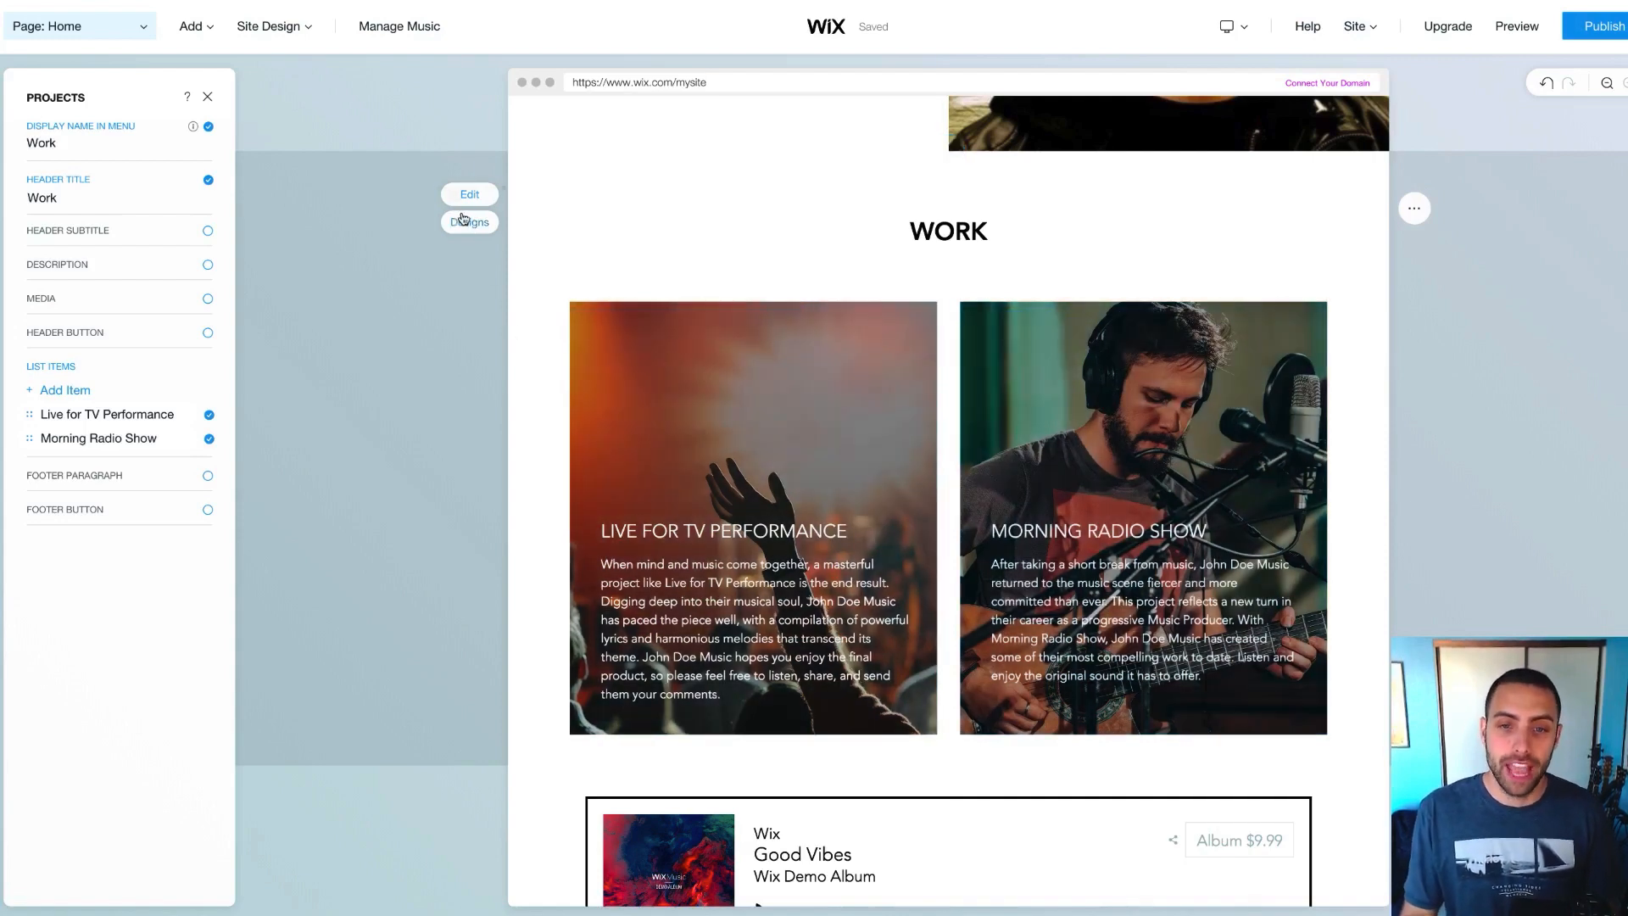
# Apply the two-card Section Design to Work, with photos above grey text boxes, and select the first project
pyautogui.click(462, 224)
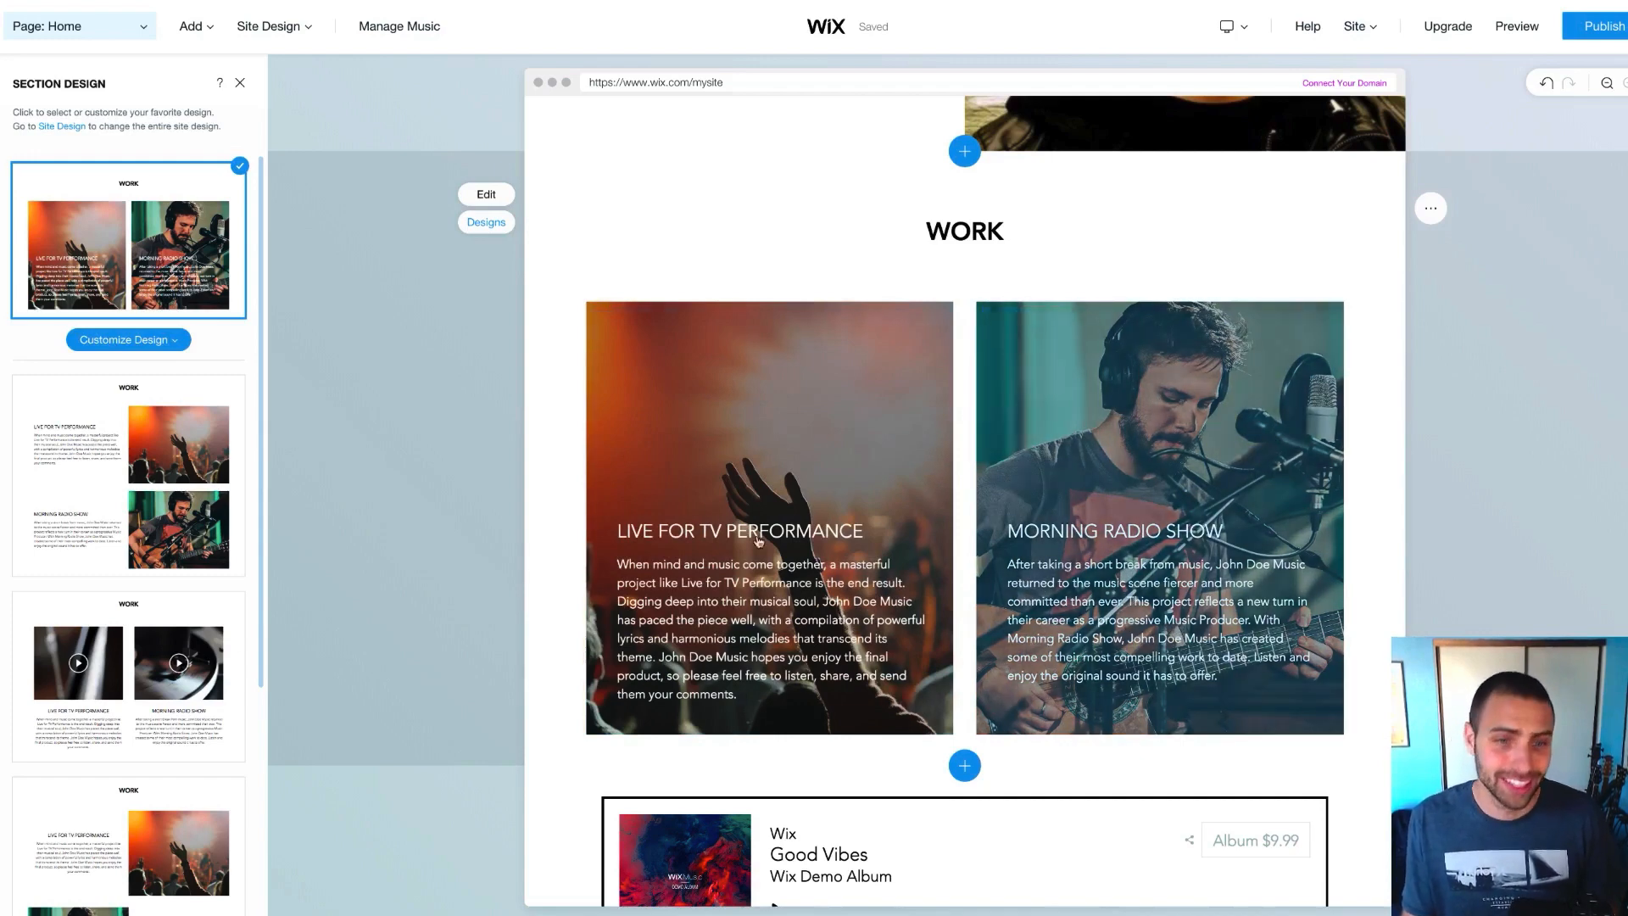
pyautogui.scroll(-1, 138, 365)
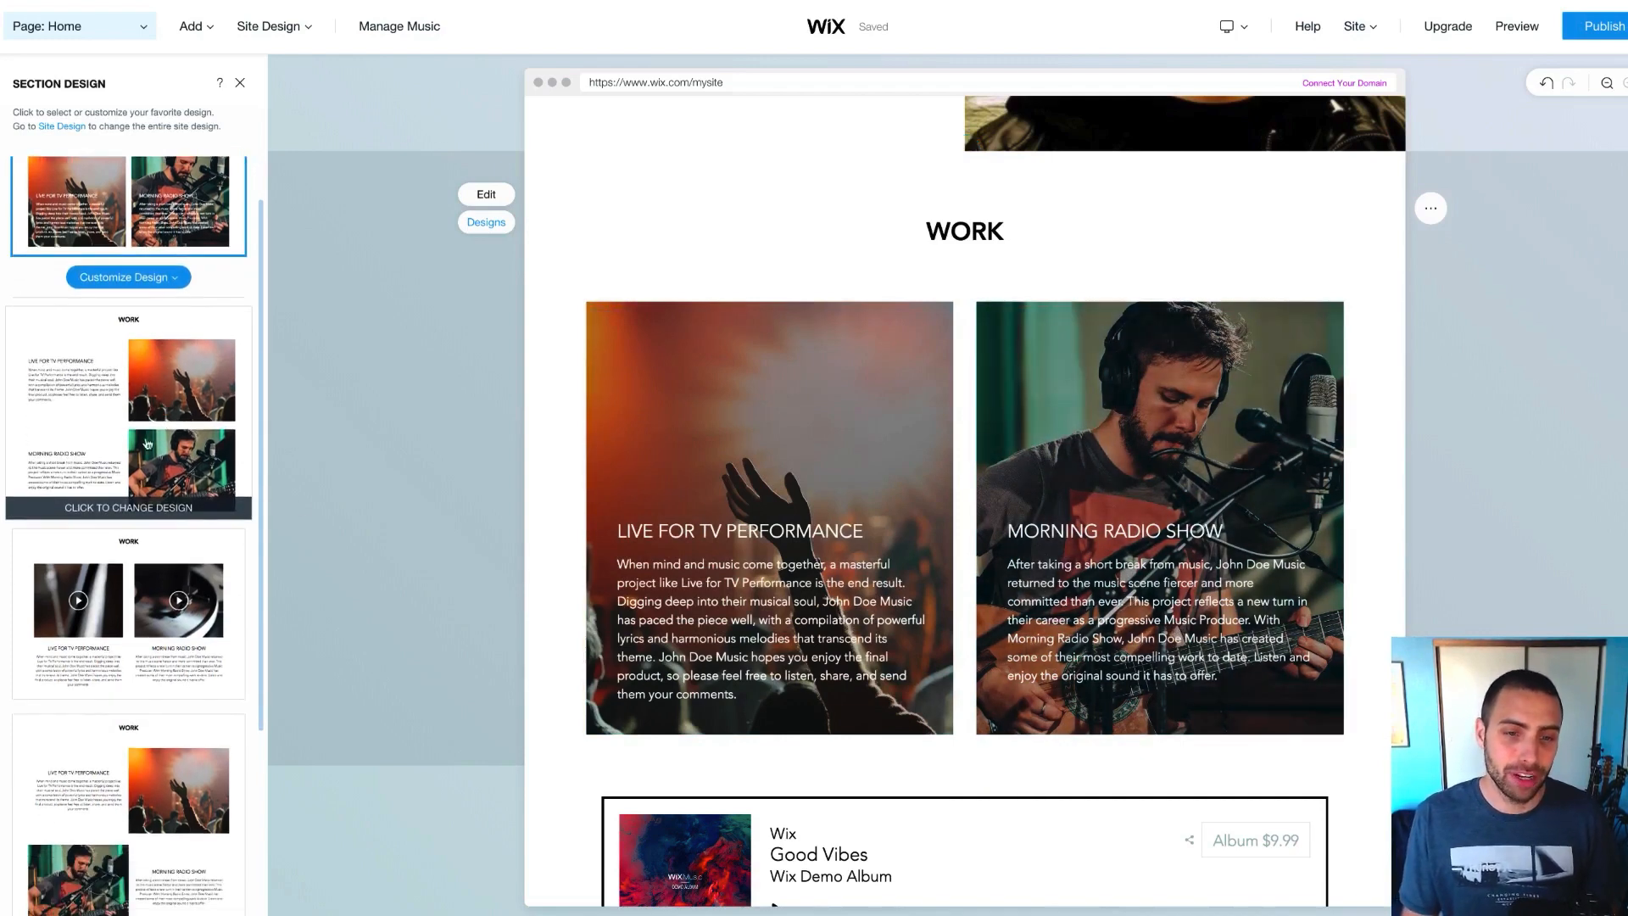
pyautogui.click(139, 365)
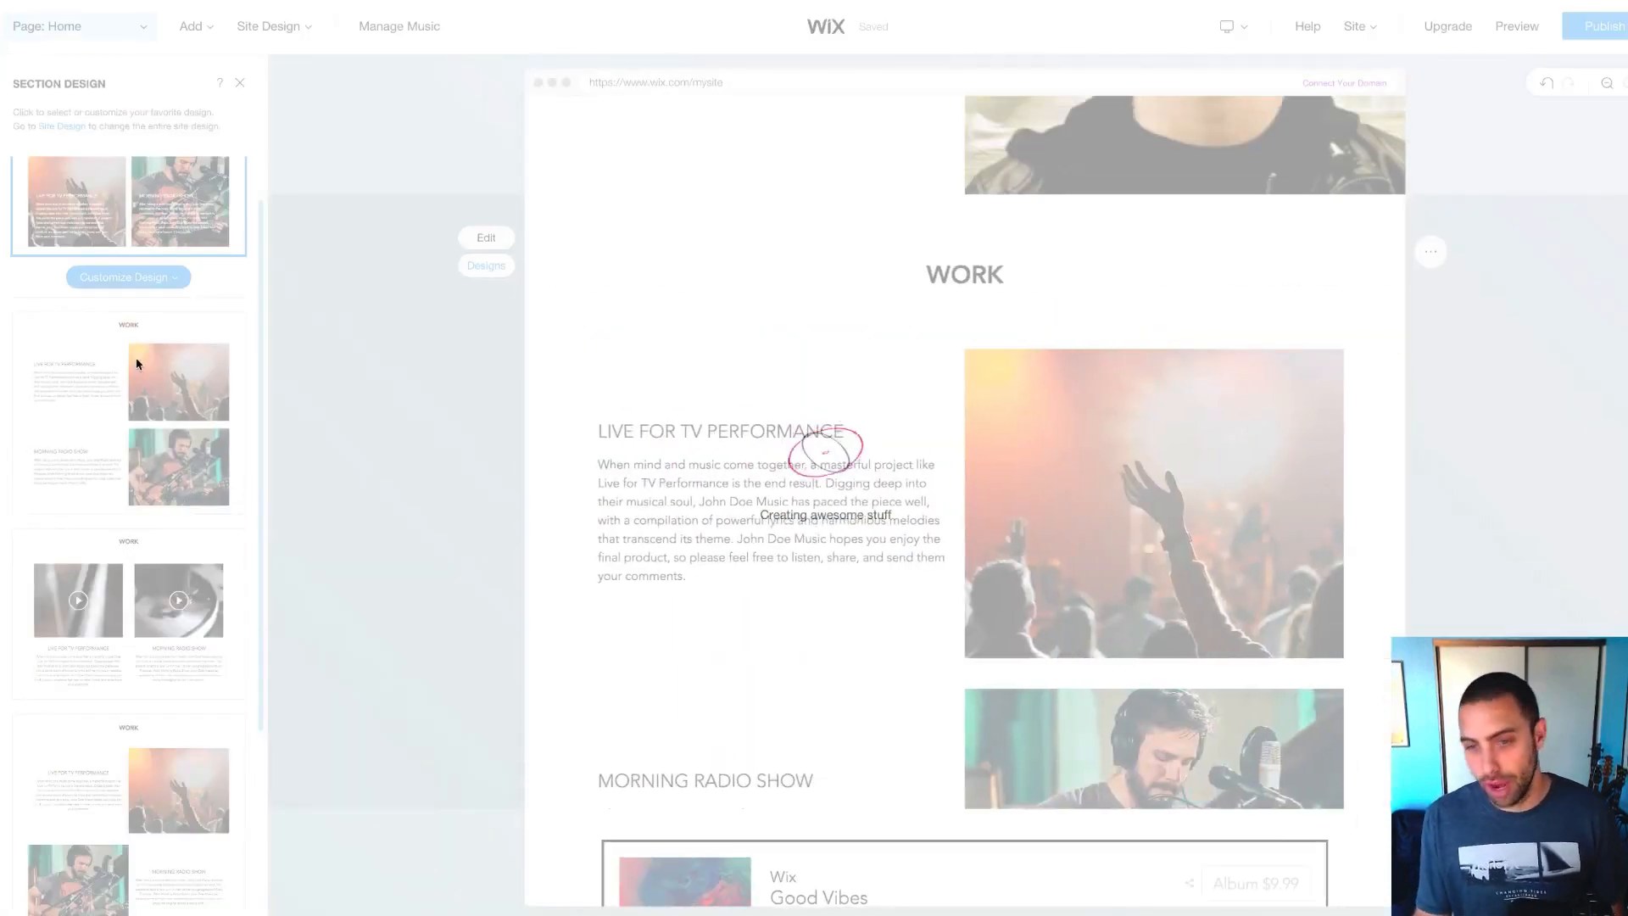
pyautogui.scroll(-2, 145, 421)
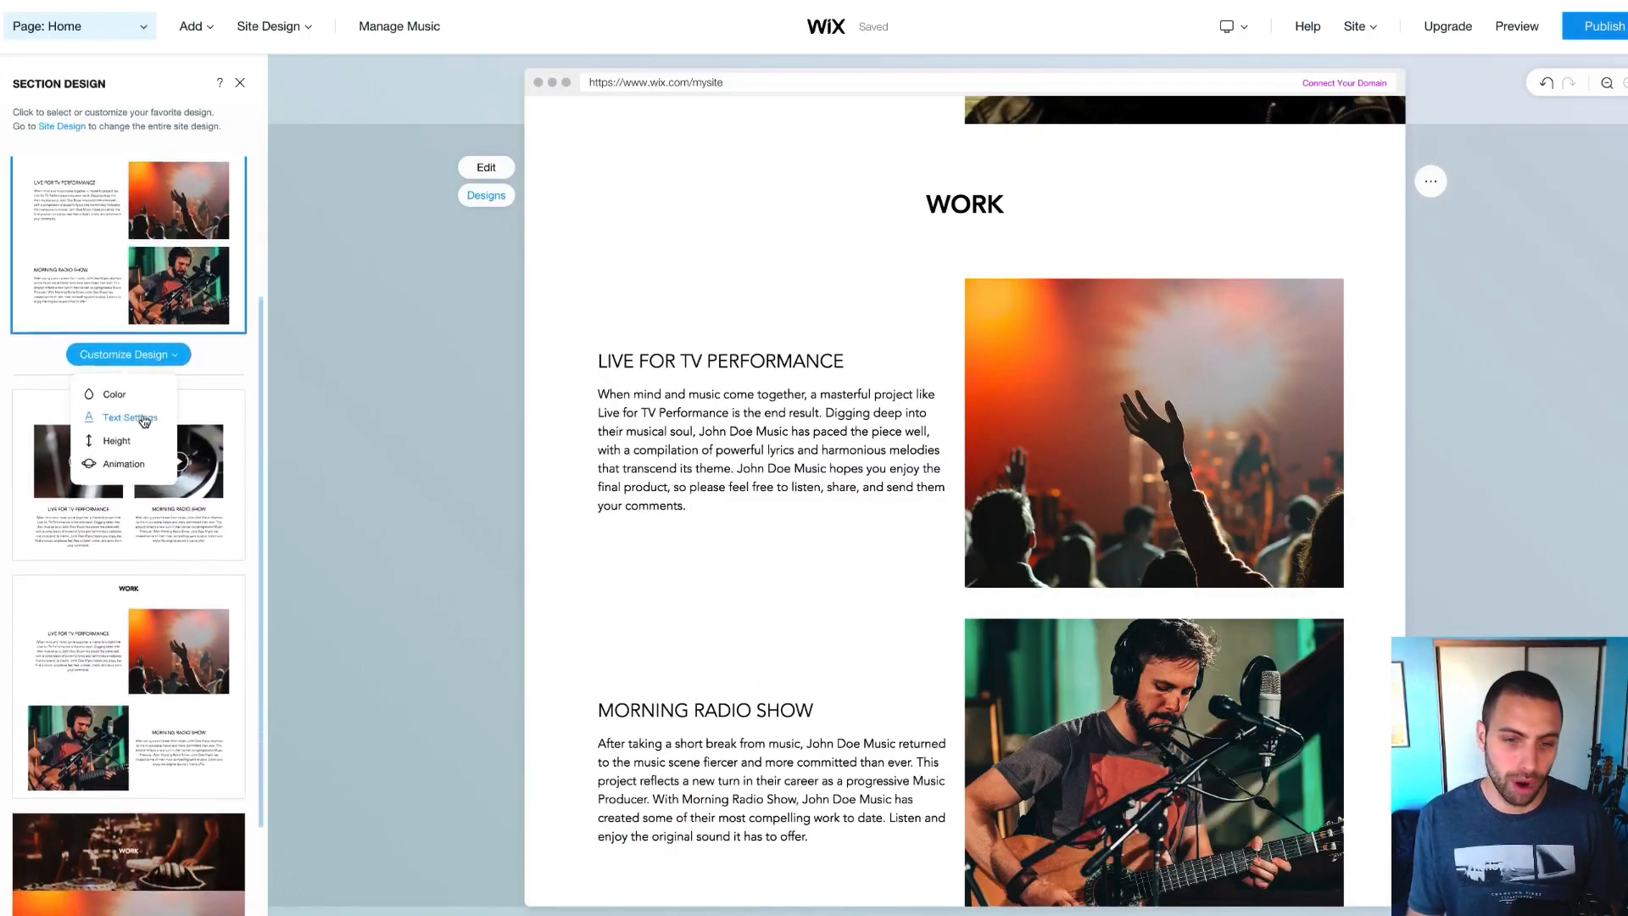
pyautogui.scroll(-6, 145, 421)
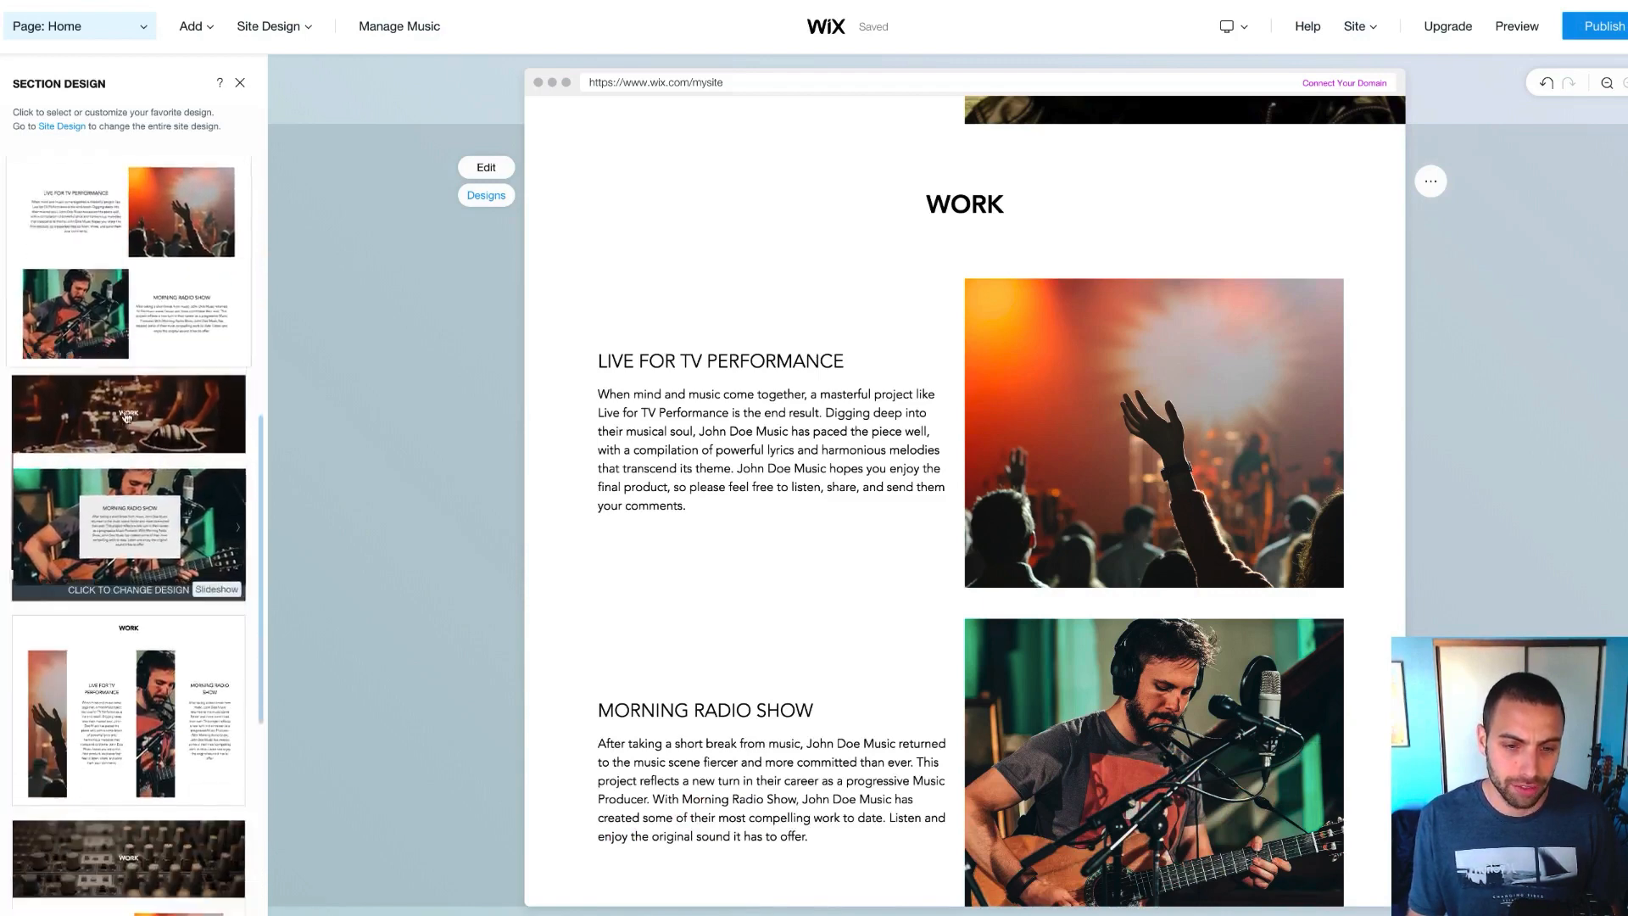
pyautogui.scroll(-8, 126, 418)
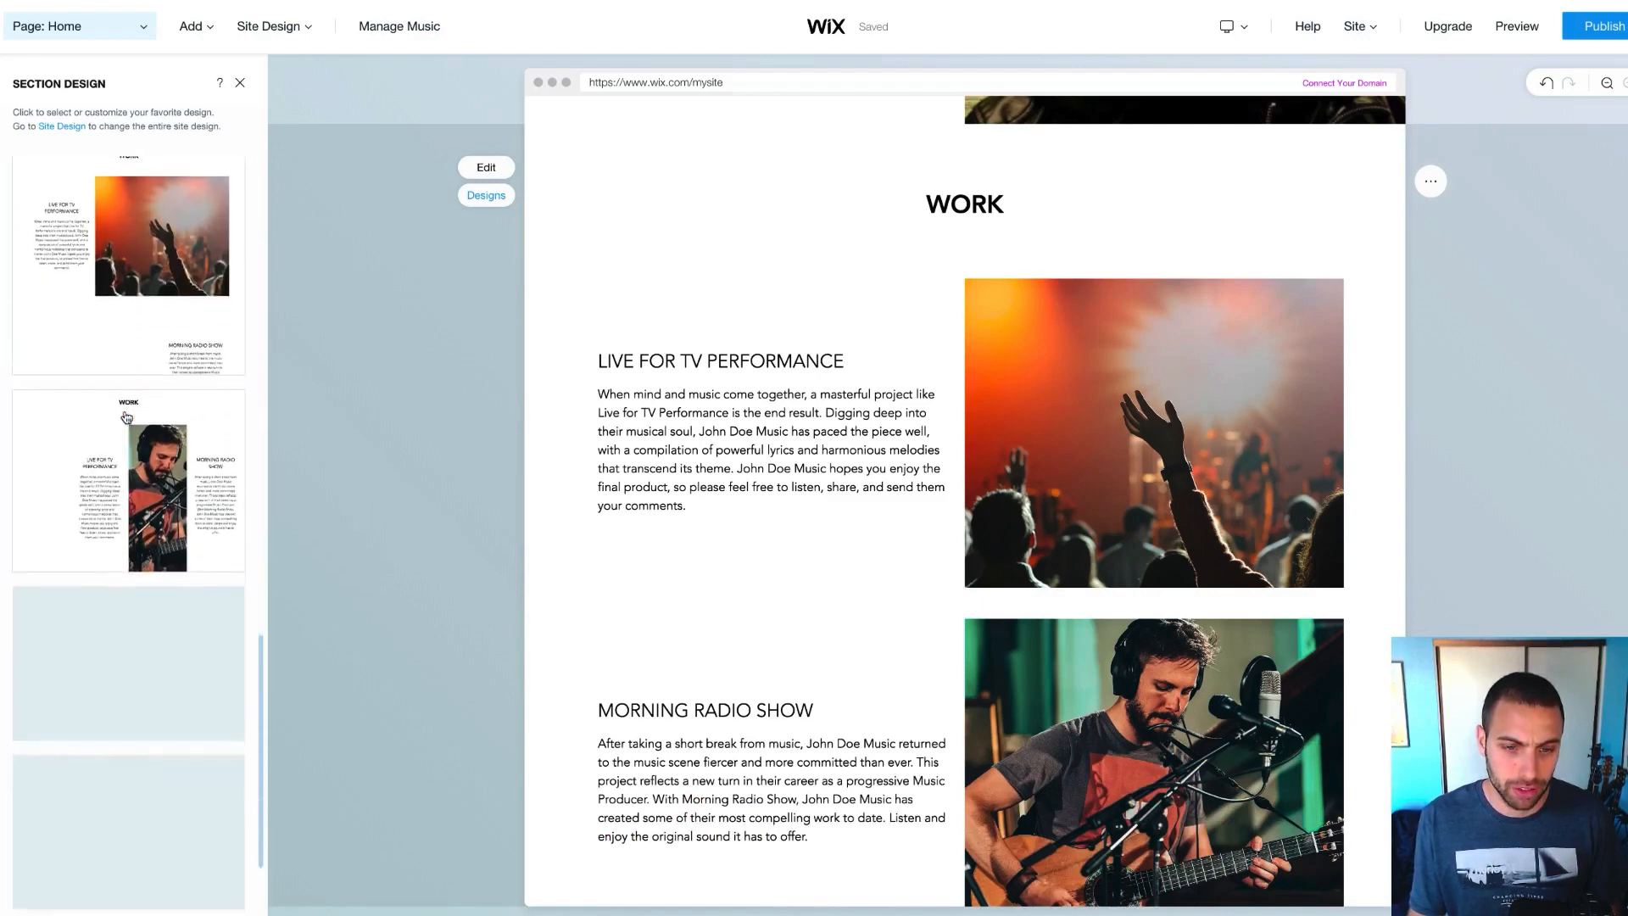
pyautogui.scroll(-4, 126, 418)
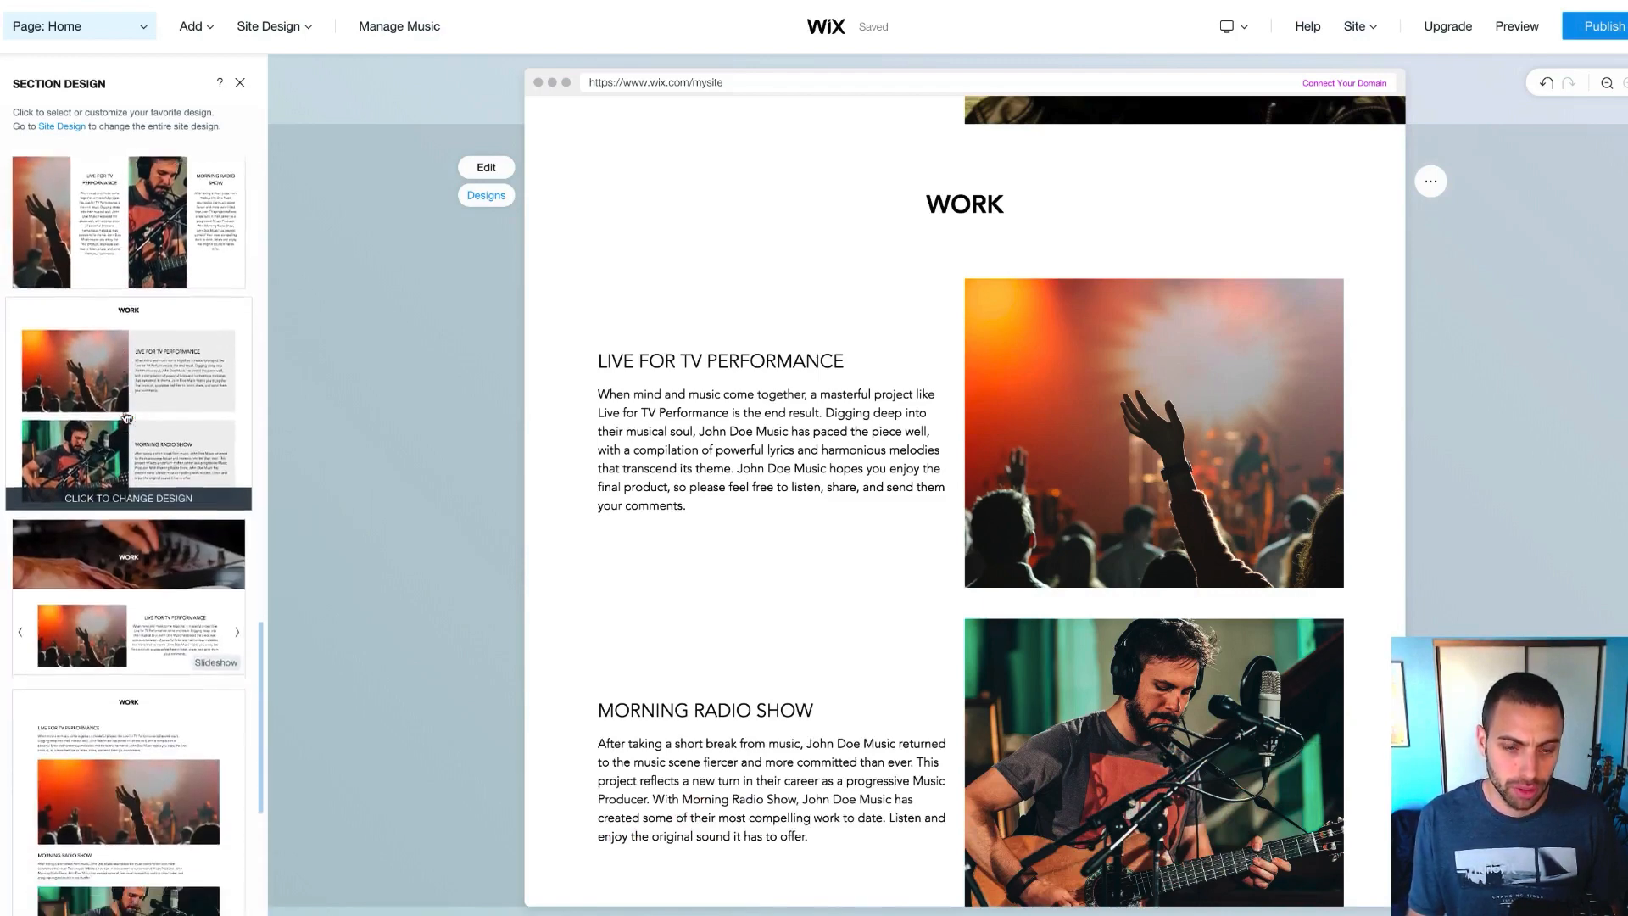
pyautogui.scroll(-7, 127, 417)
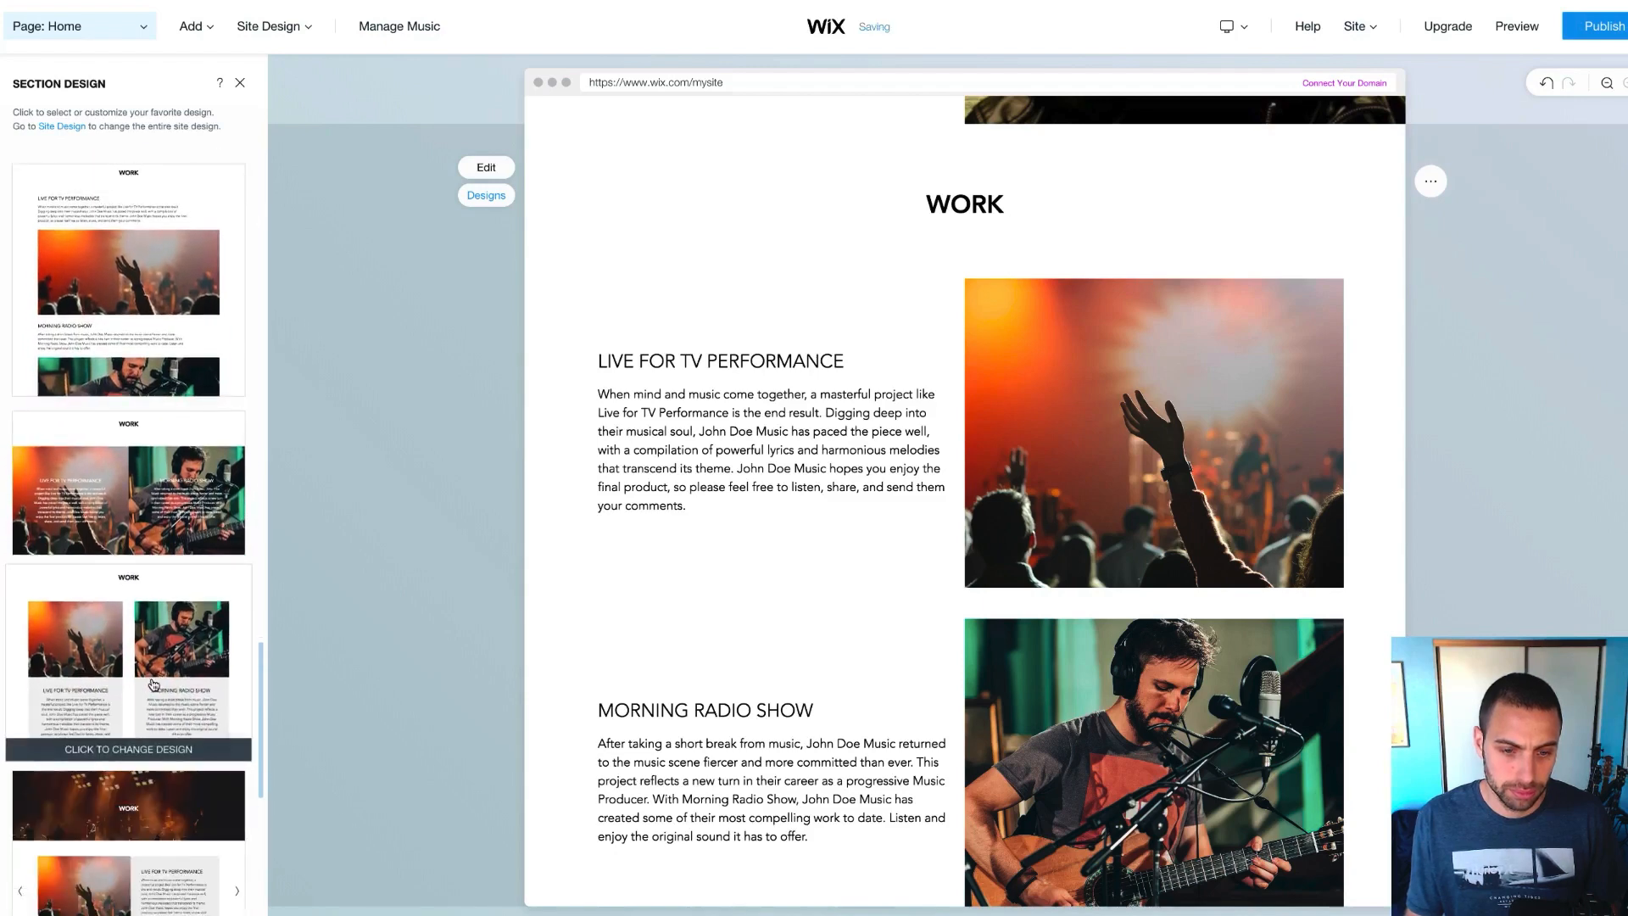
pyautogui.scroll(-4, 152, 685)
pyautogui.click(160, 580)
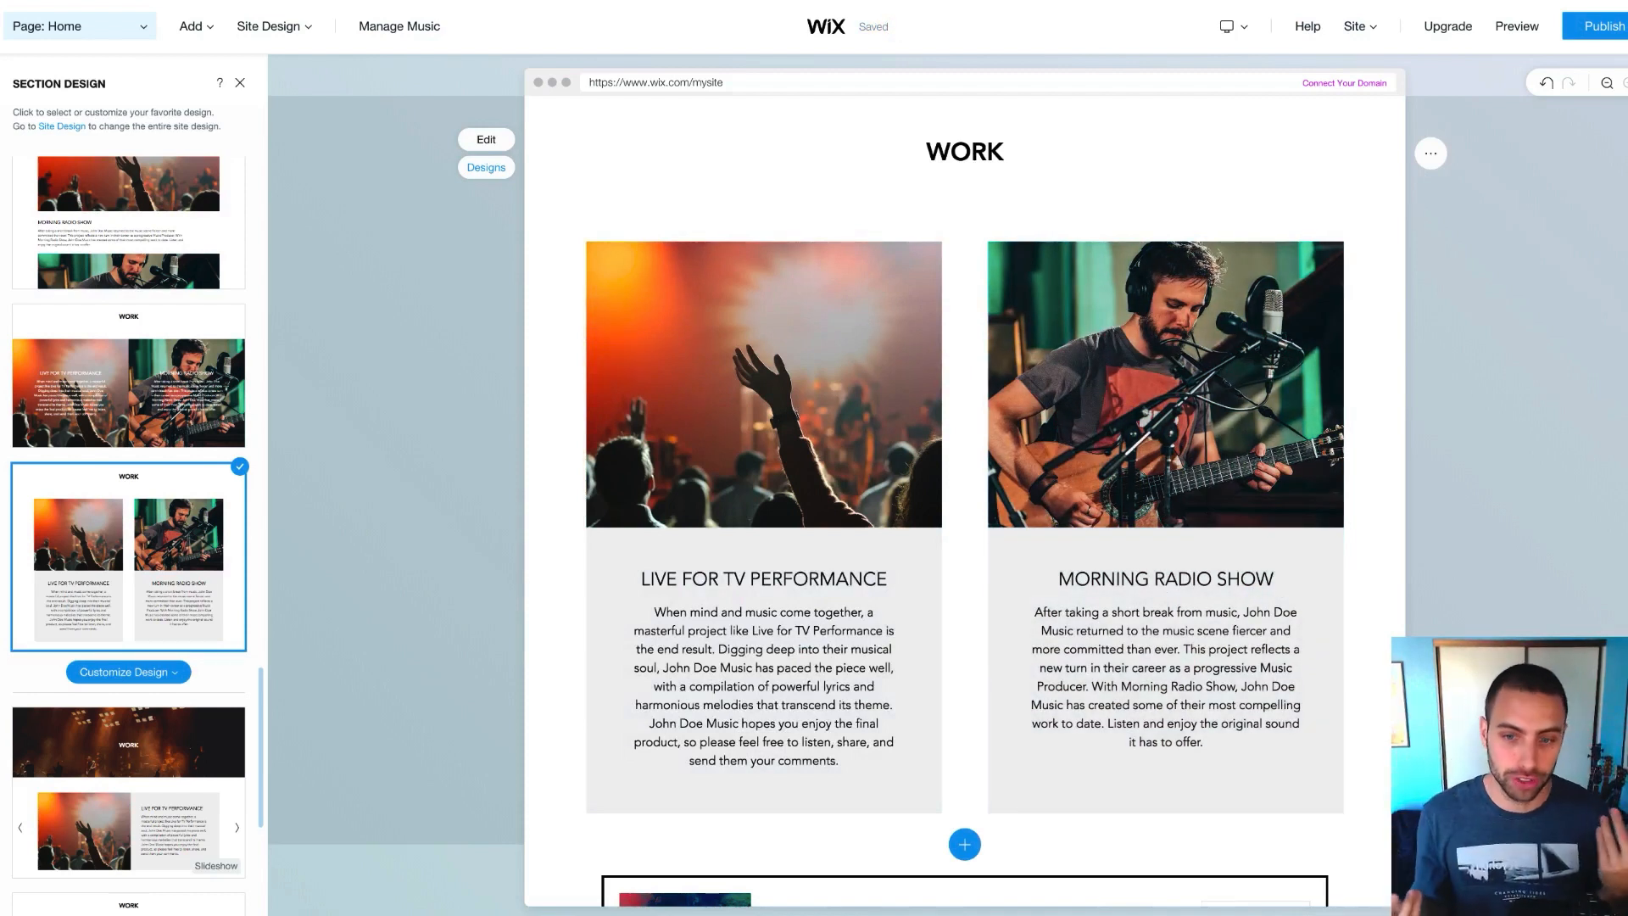
pyautogui.click(794, 581)
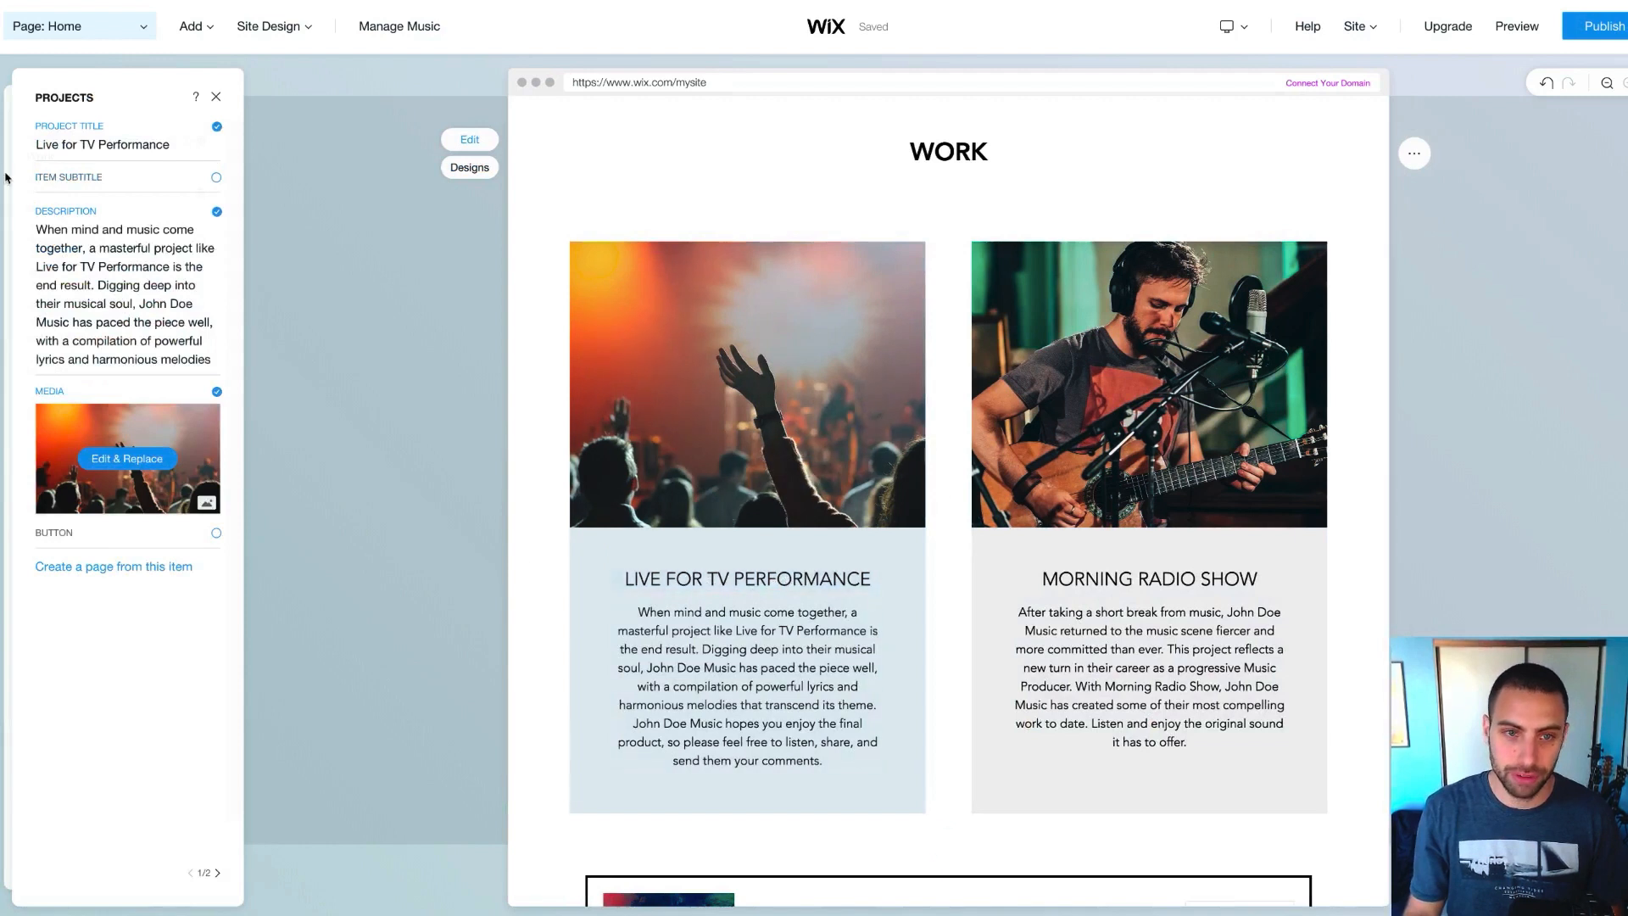
# Retitle the first project 'COMPOSED 12 TRACKS' with the underline turned off
pyautogui.click(88, 145)
pyautogui.click(84, 146)
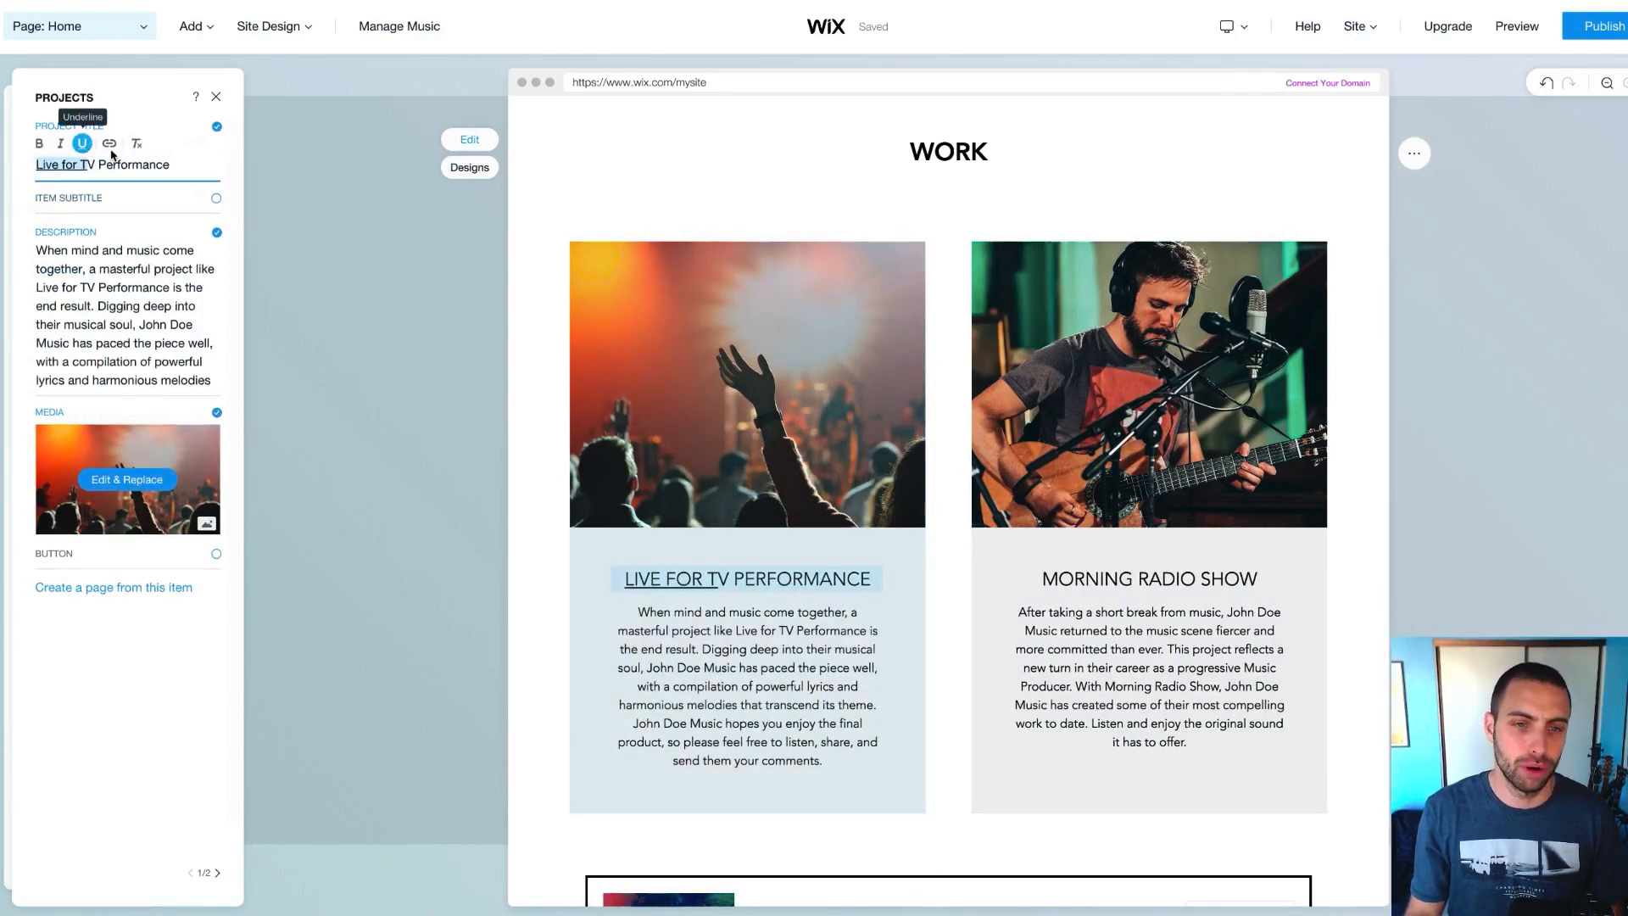
pyautogui.click(128, 163)
pyautogui.tripleClick(128, 163)
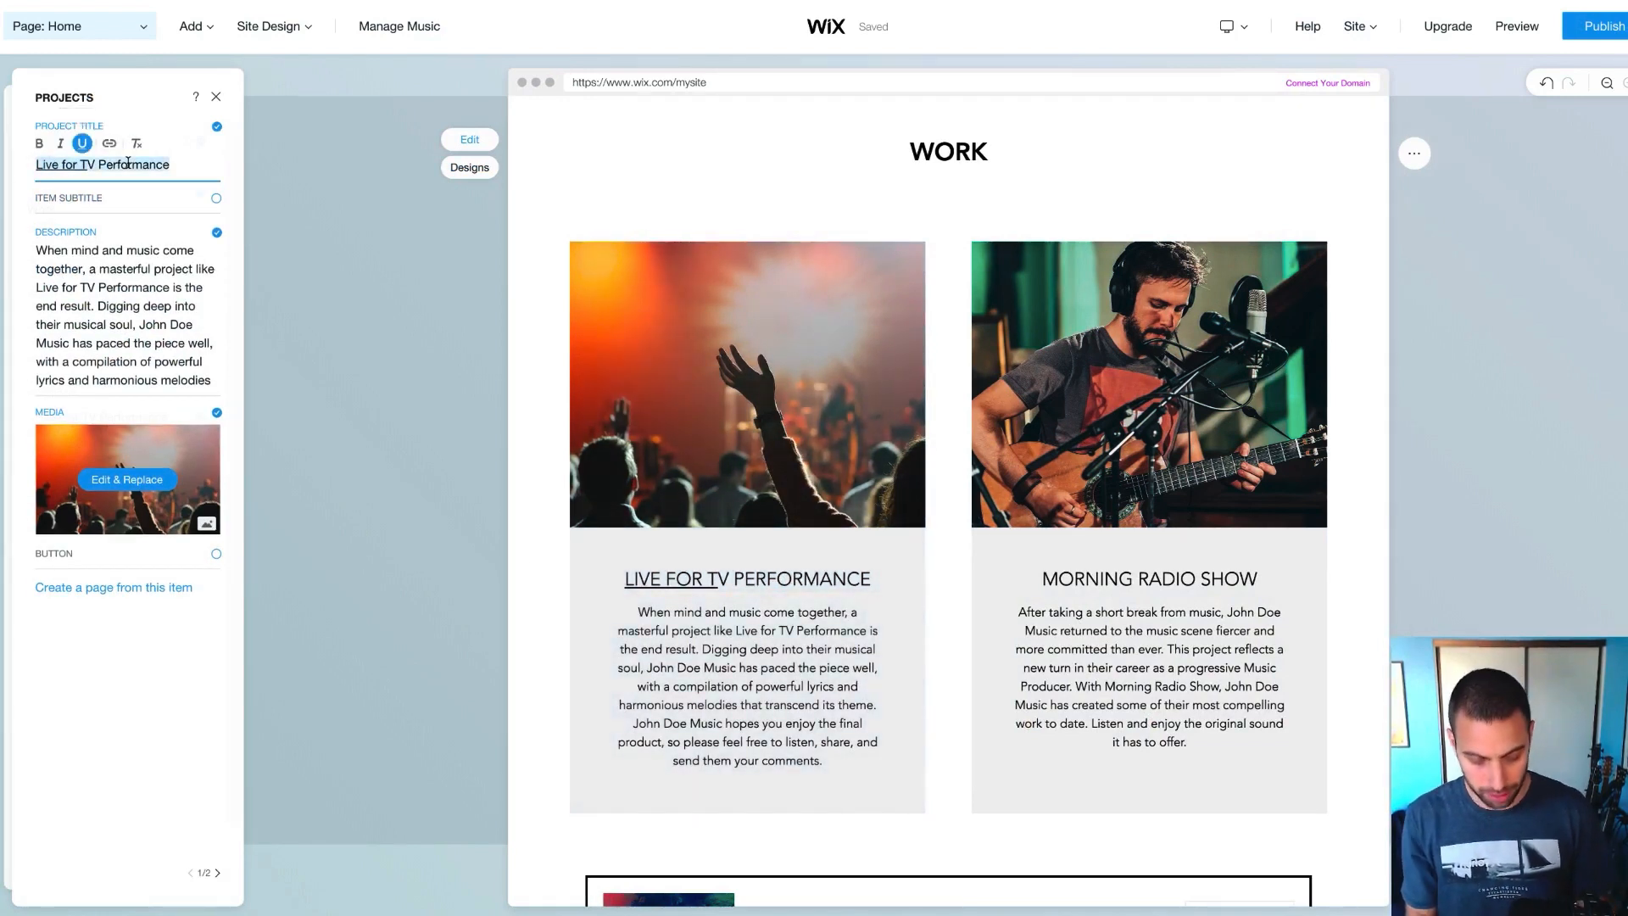
pyautogui.write('COMPOSED')
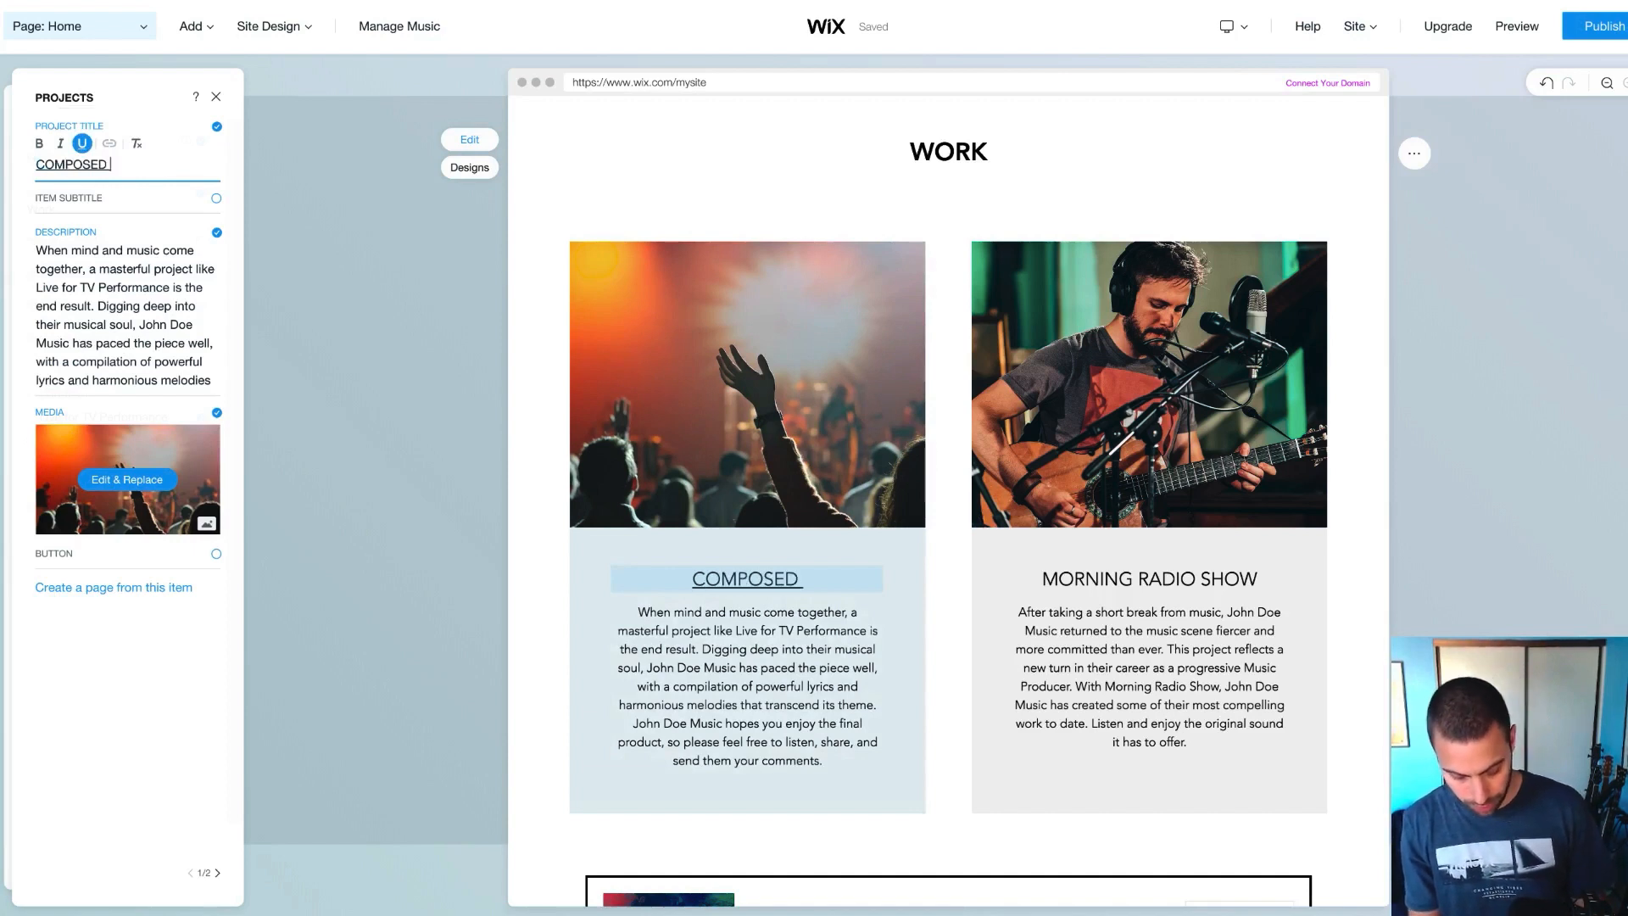
pyautogui.write(' 12 TRACKS')
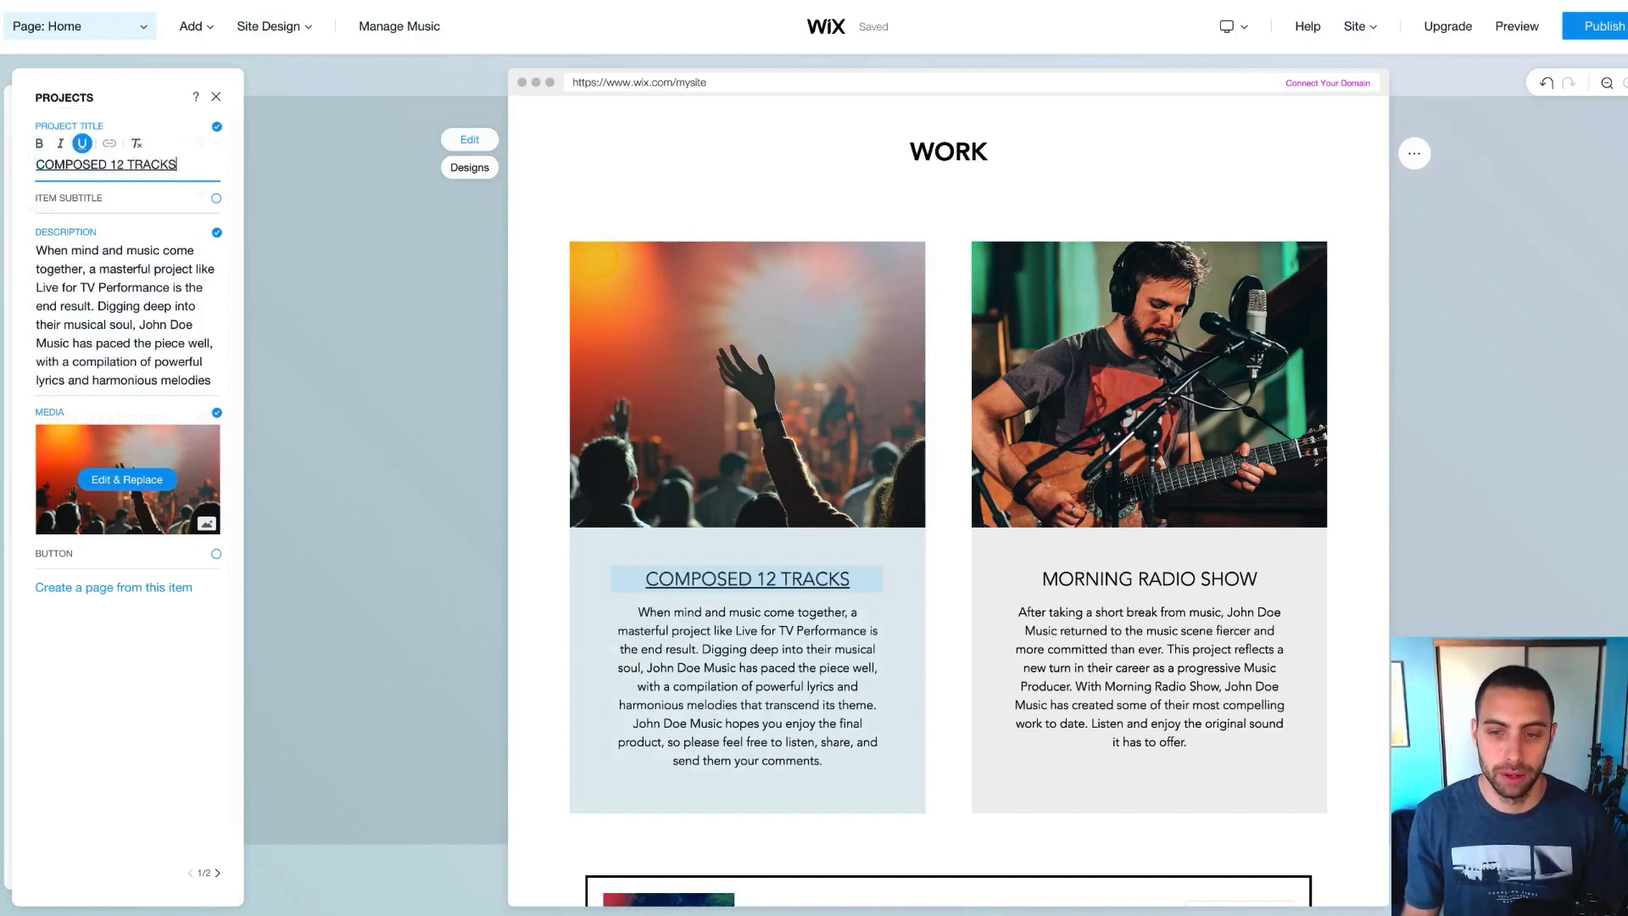
pyautogui.tripleClick(128, 163)
pyautogui.click(82, 144)
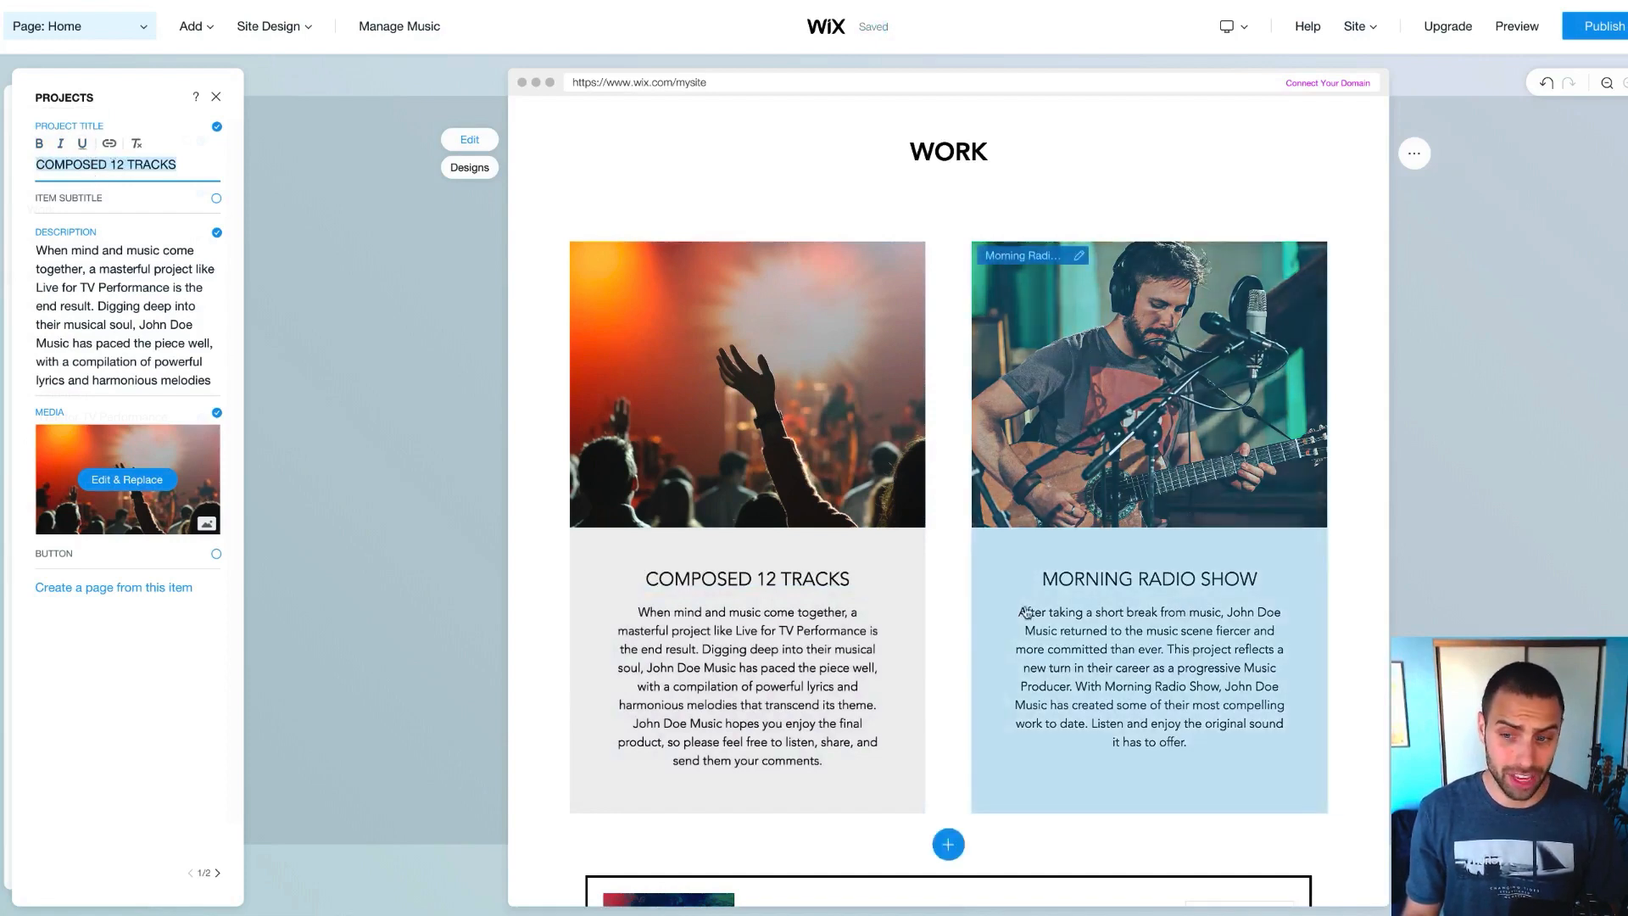
pyautogui.click(112, 197)
# Enable Item Subtitle and give the first project an italic 'EDM/POP' subtitle
pyautogui.click(80, 186)
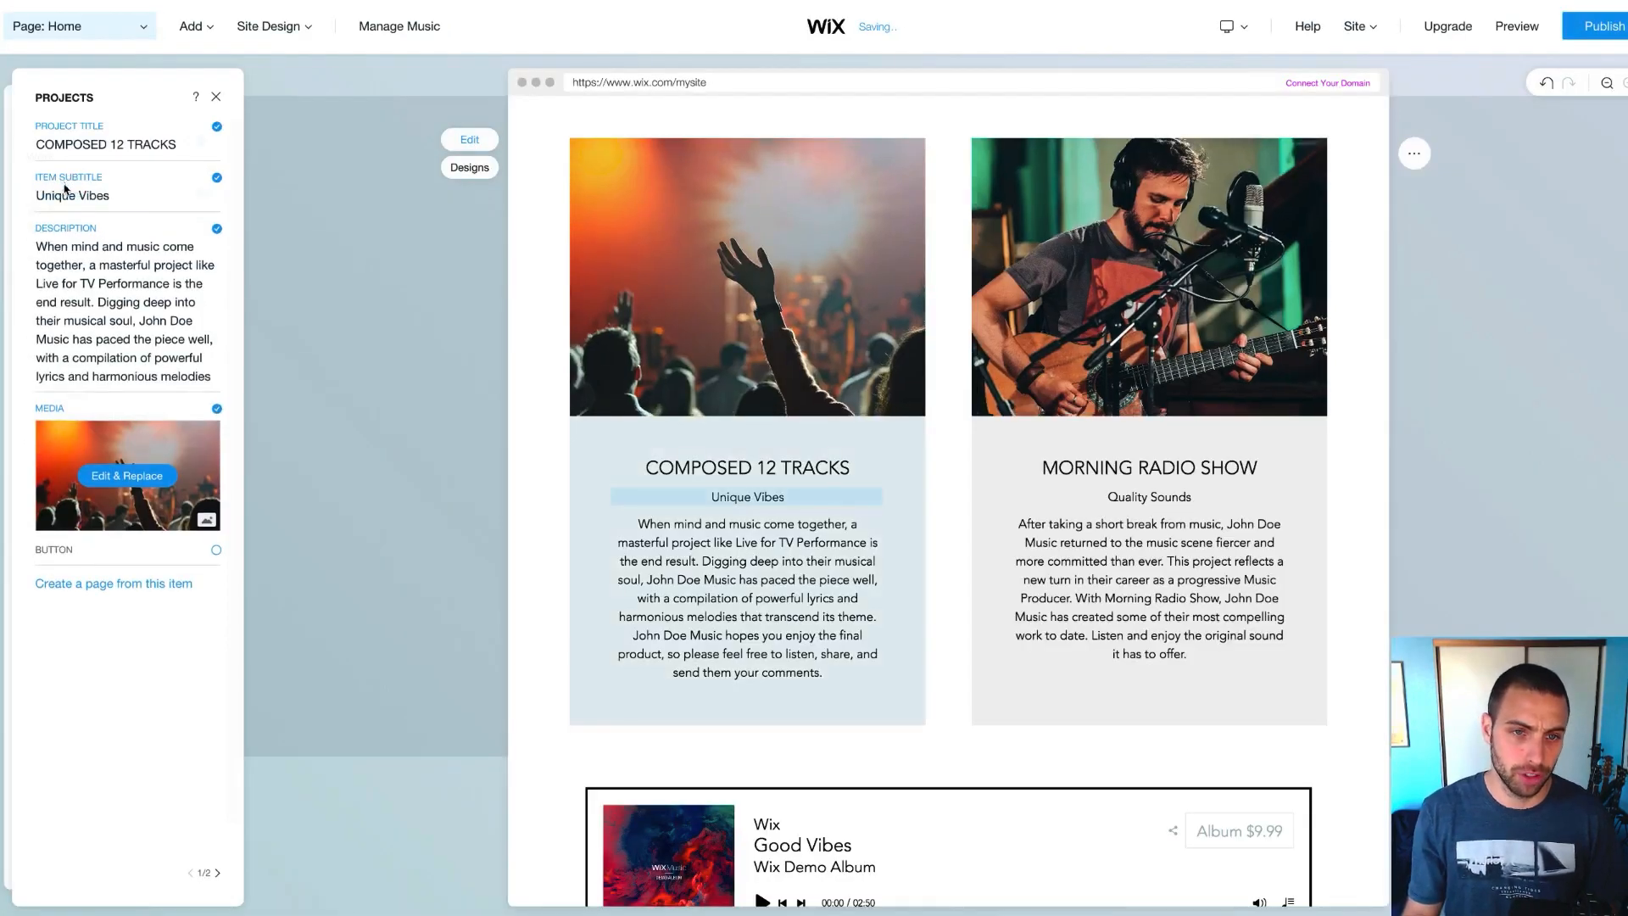
pyautogui.click(65, 188)
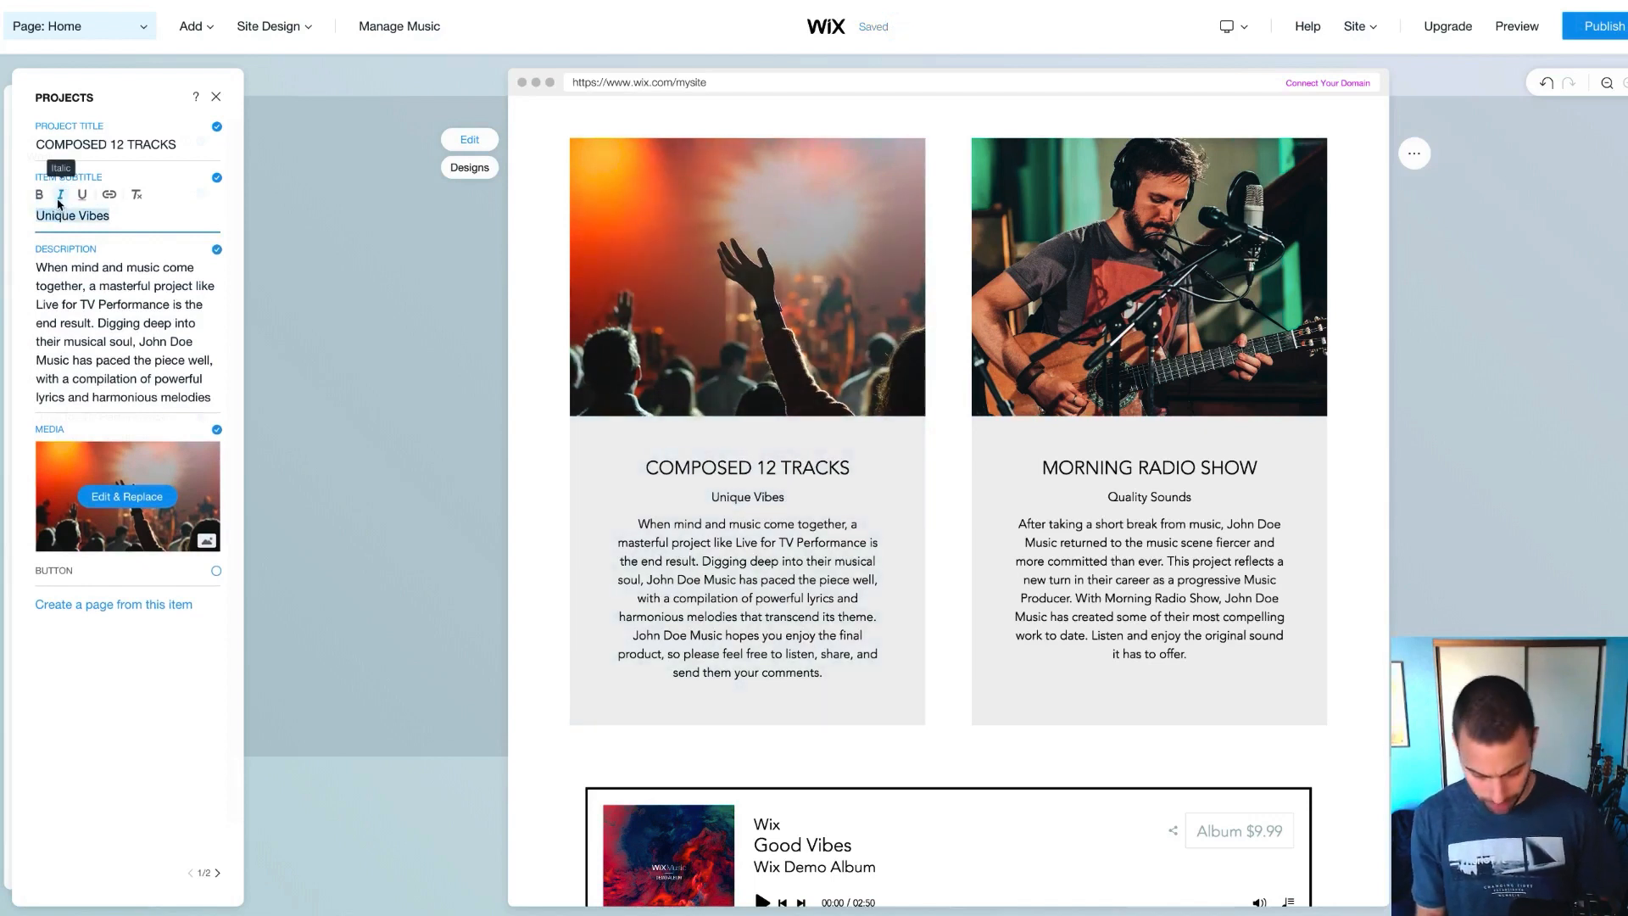
pyautogui.write('EMD?')
pyautogui.press('BackSpace')
pyautogui.press('BackSpace')
pyautogui.press('BackSpace')
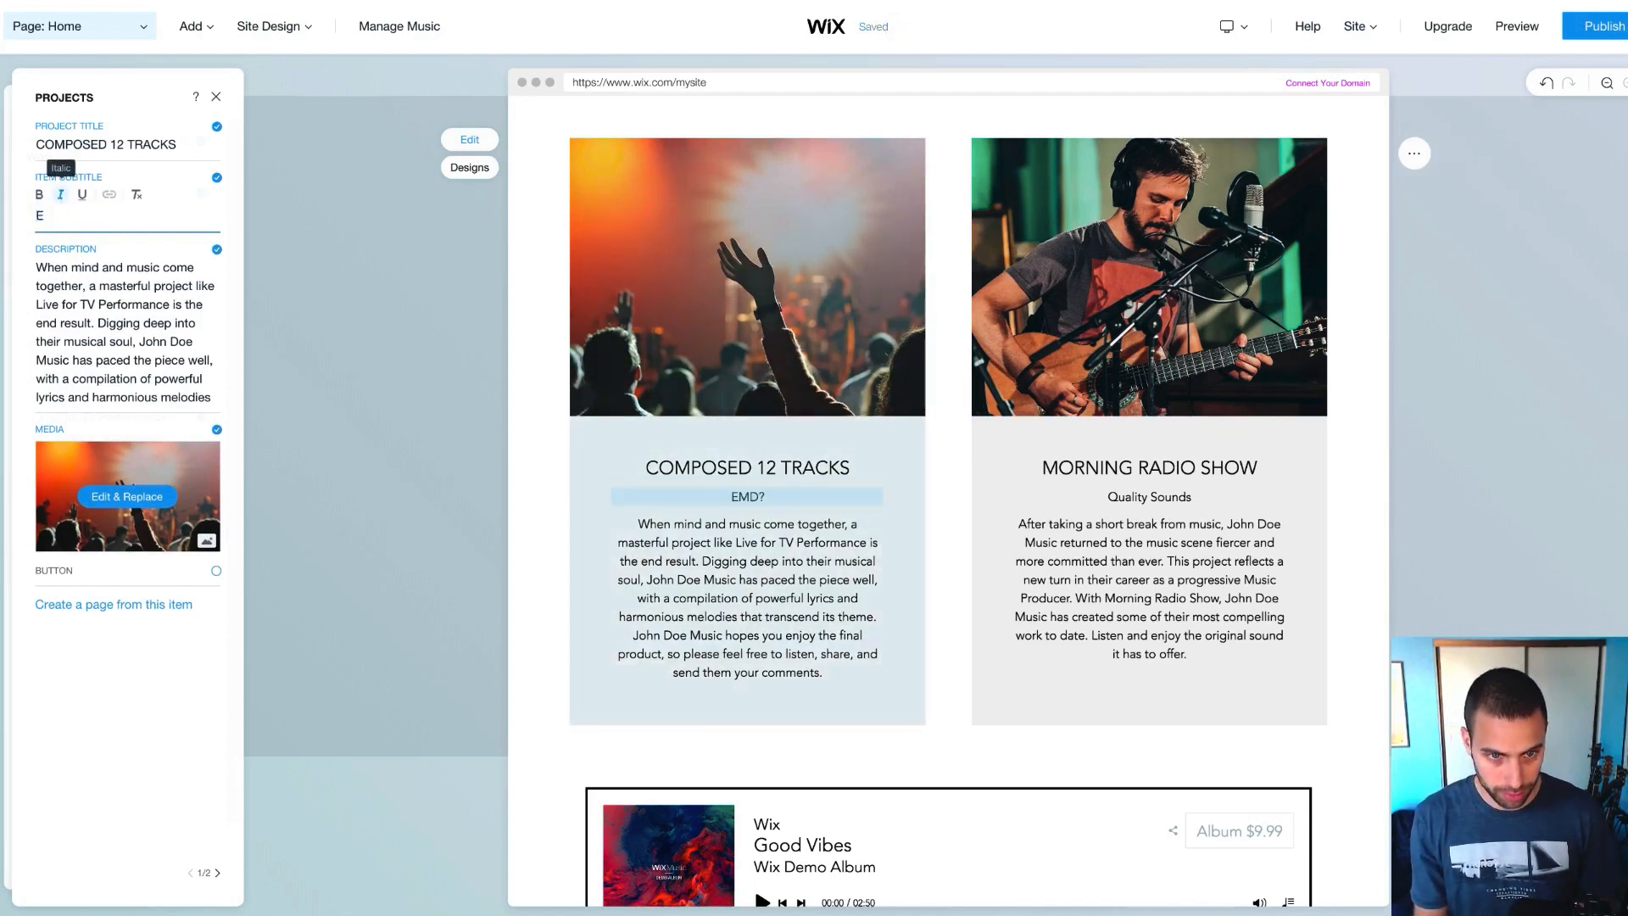
pyautogui.write('DM/POP')
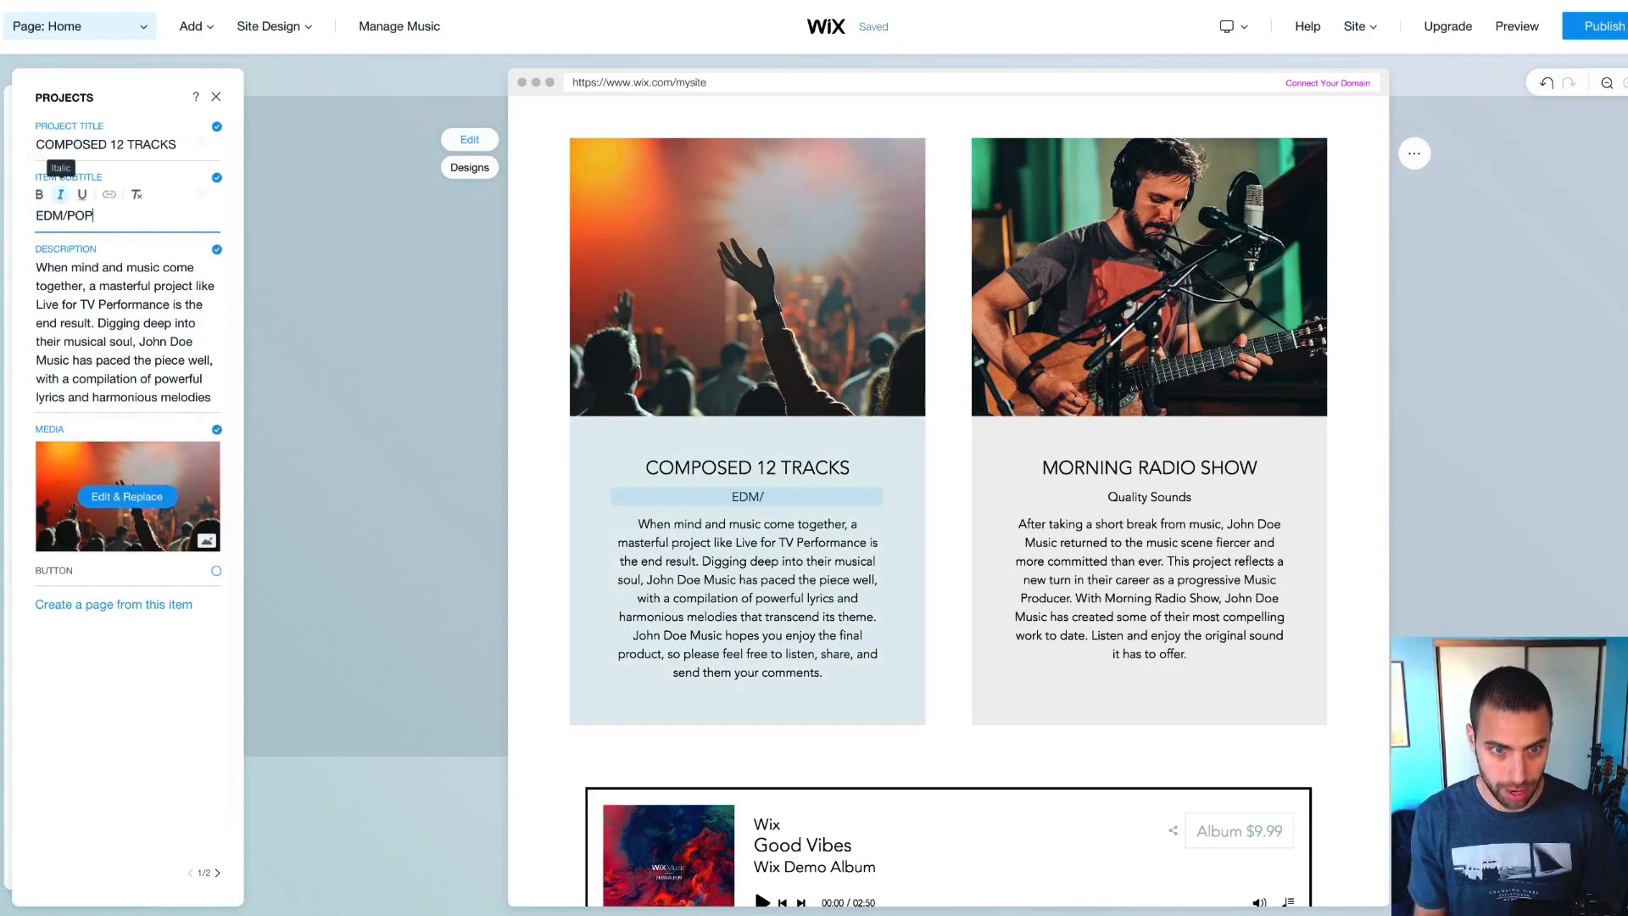
pyautogui.tripleClick(109, 217)
pyautogui.click(60, 195)
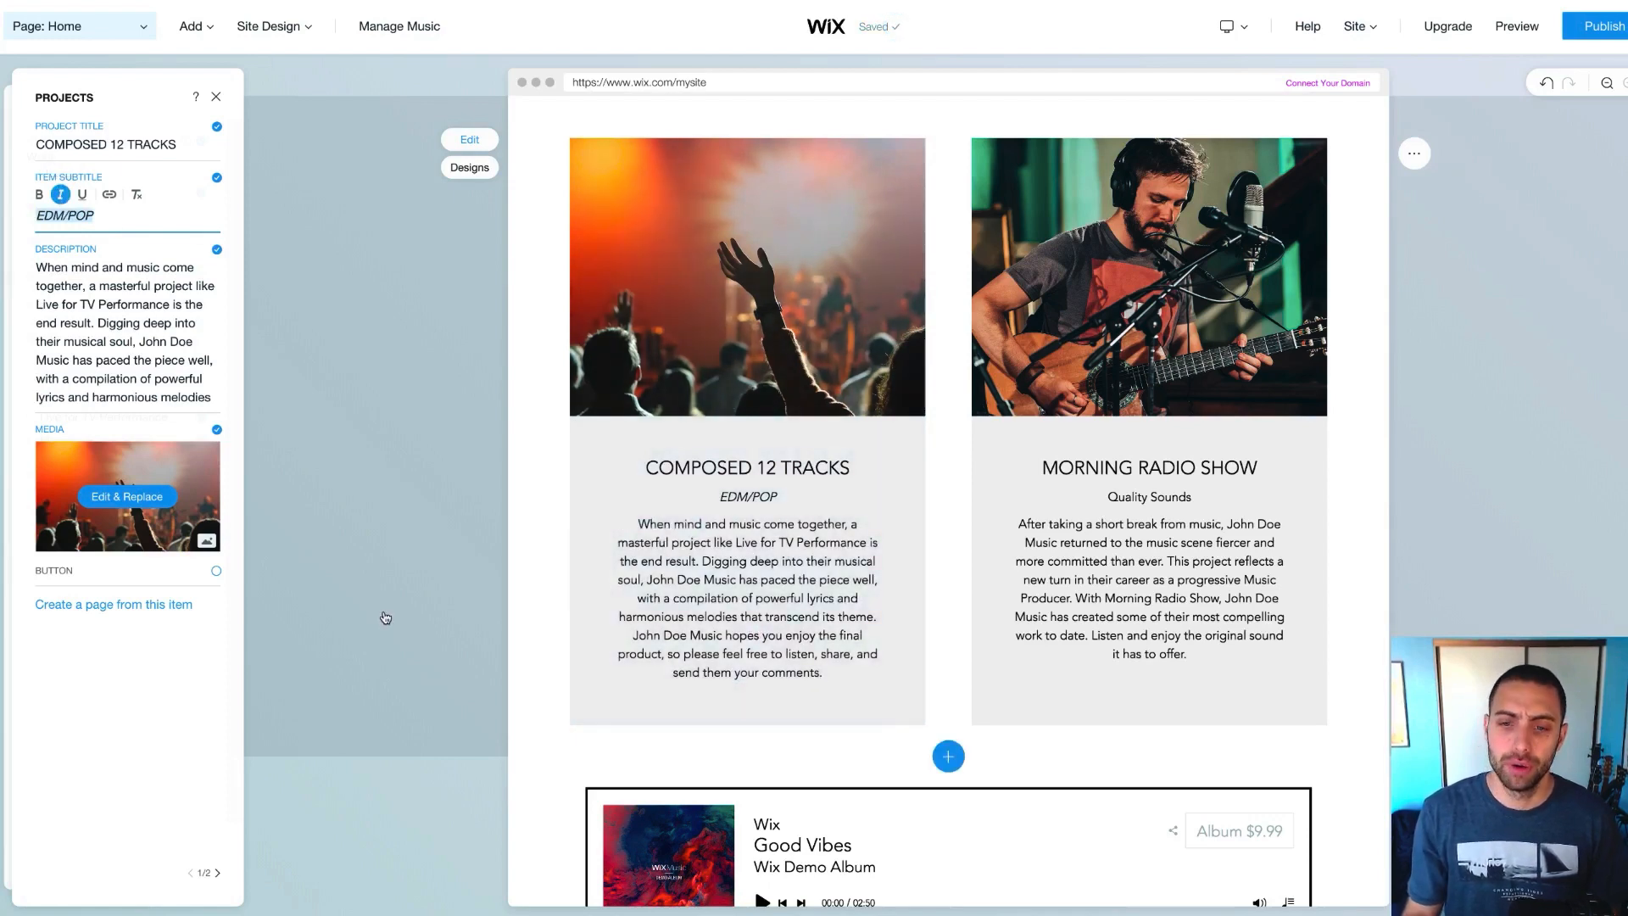
pyautogui.scroll(1, 384, 618)
pyautogui.click(695, 609)
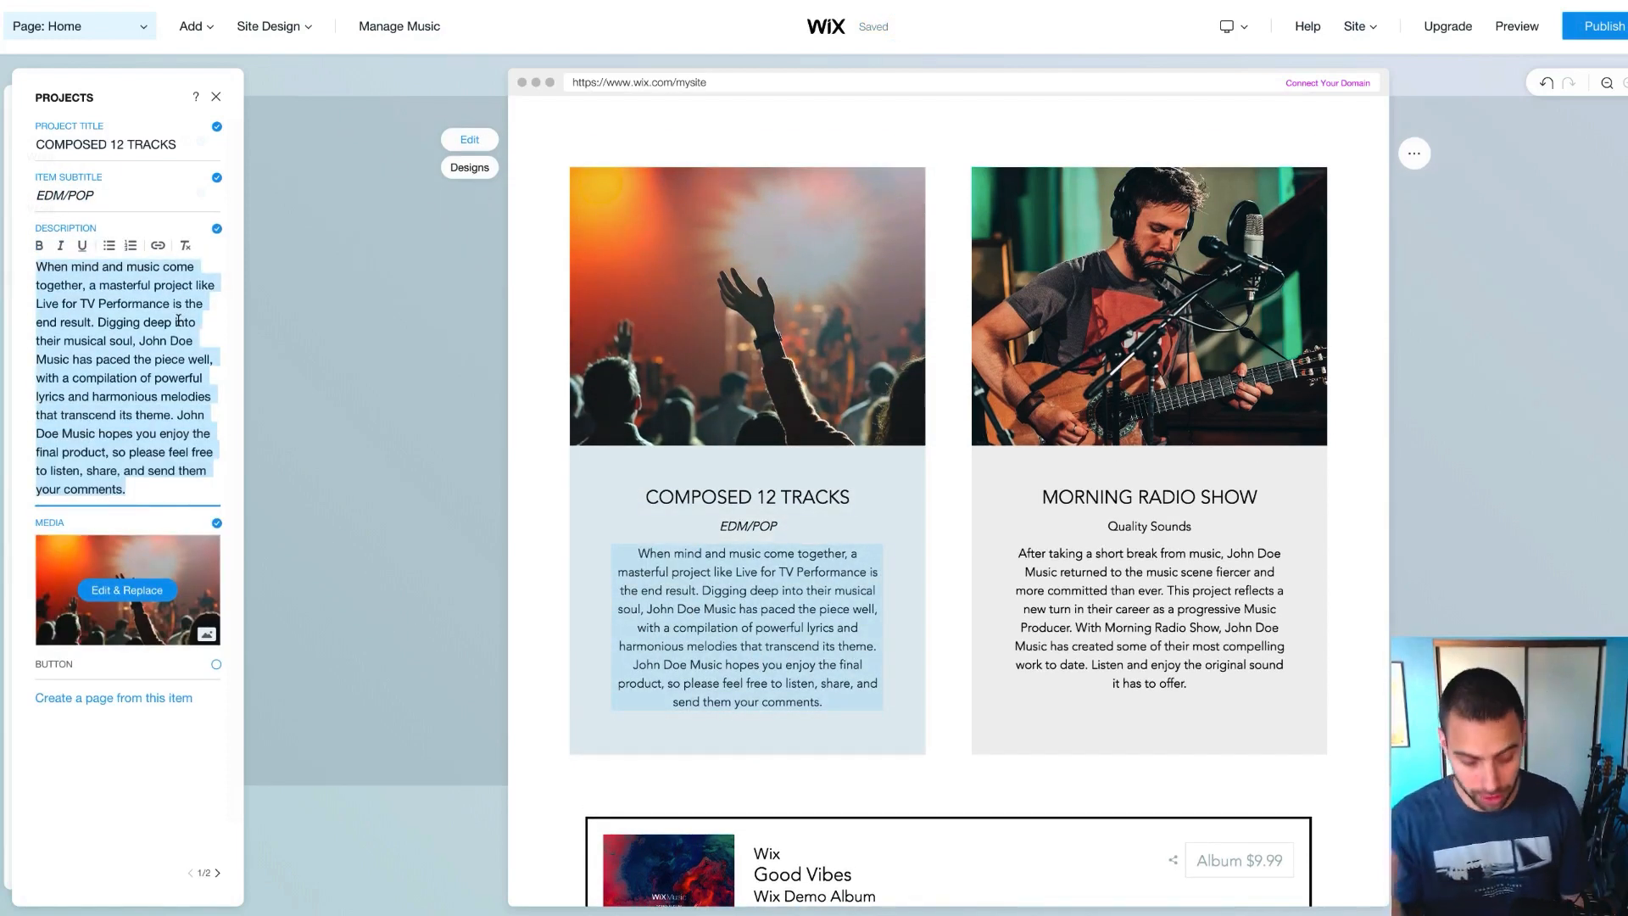
# Replace the first project's description with 'Produced, mixed & mastered 12 EDM/Pop tracks ready for immediate exclusive licensing.'
pyautogui.press('BackSpace')
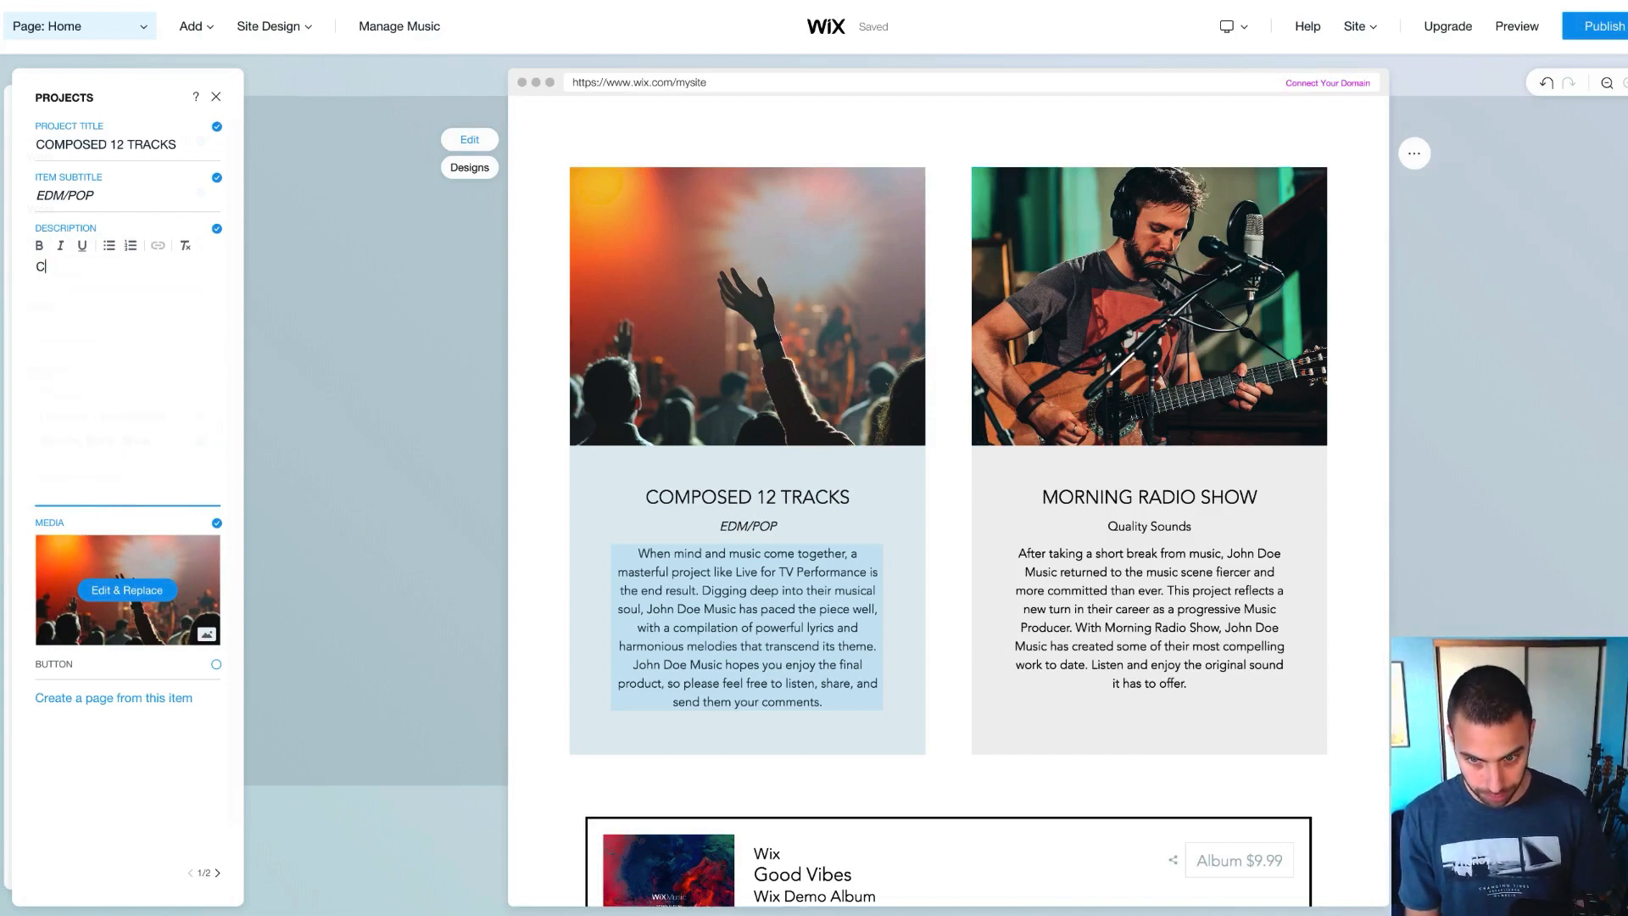
pyautogui.write('C')
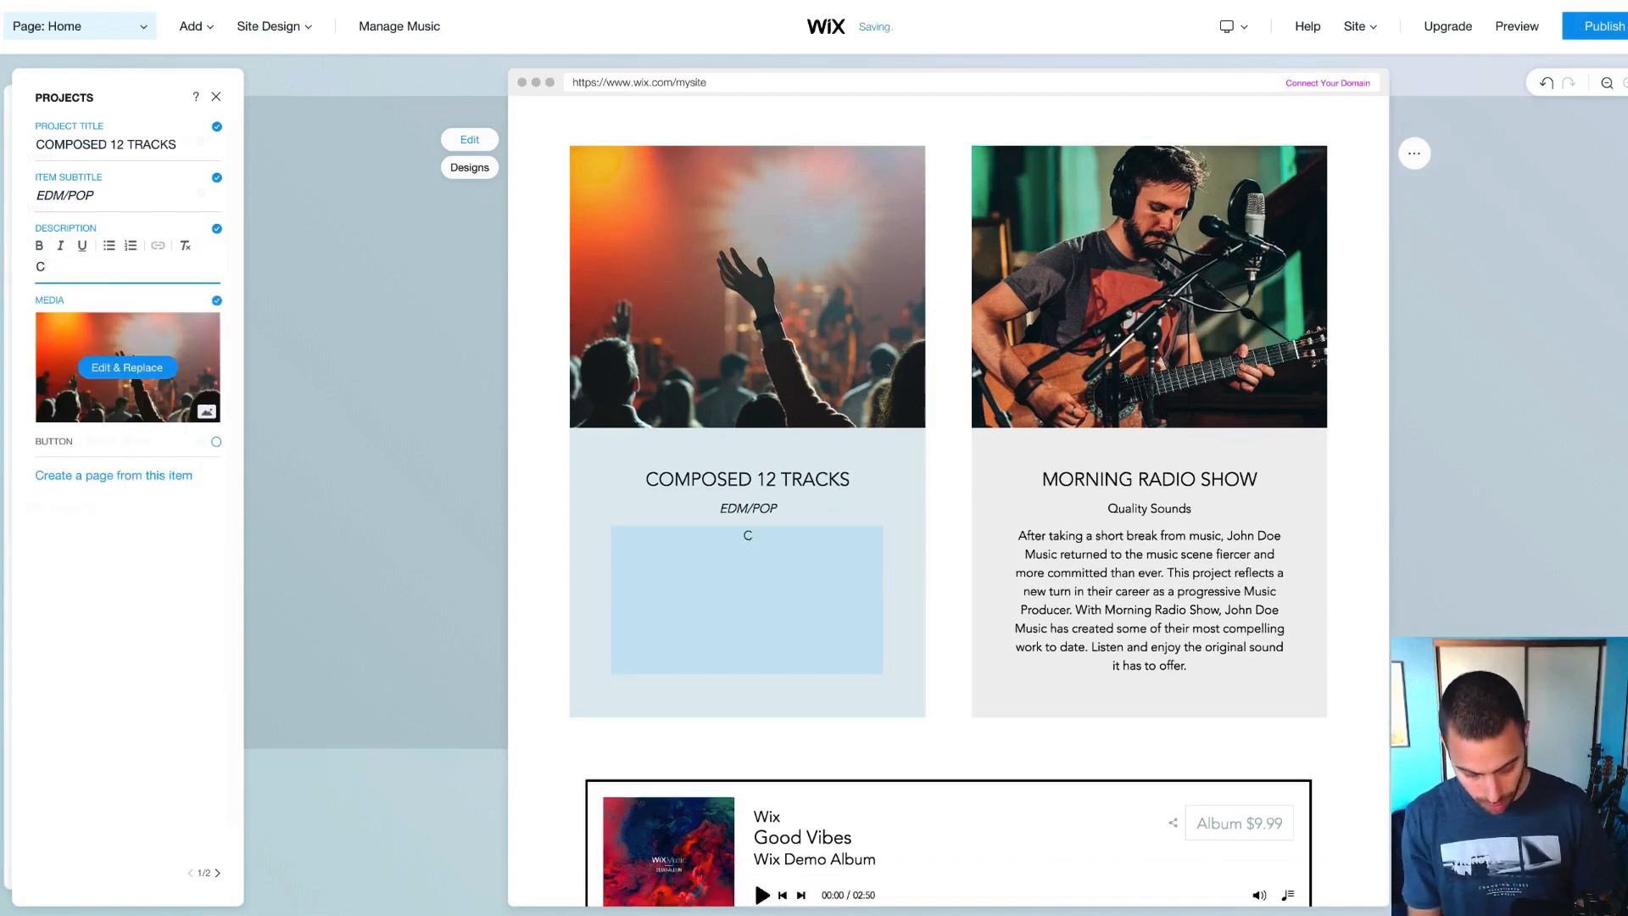
pyautogui.press('BackSpace')
pyautogui.write('Producing')
pyautogui.press('BackSpace')
pyautogui.press('BackSpace')
pyautogui.press('BackSpace')
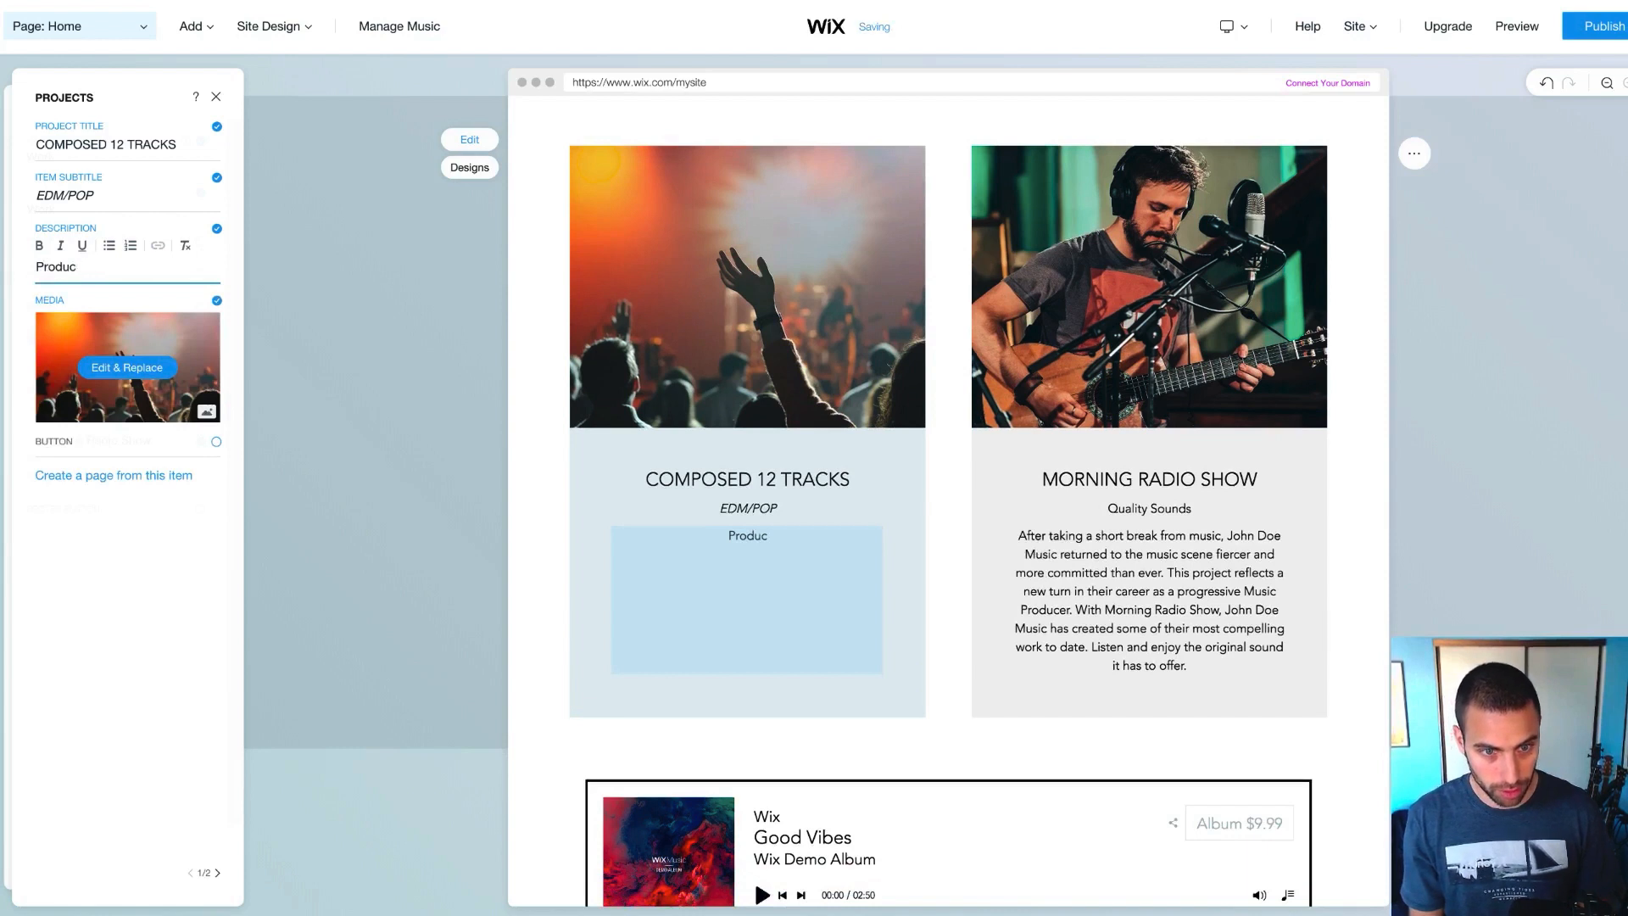
pyautogui.write('ed, mixed')
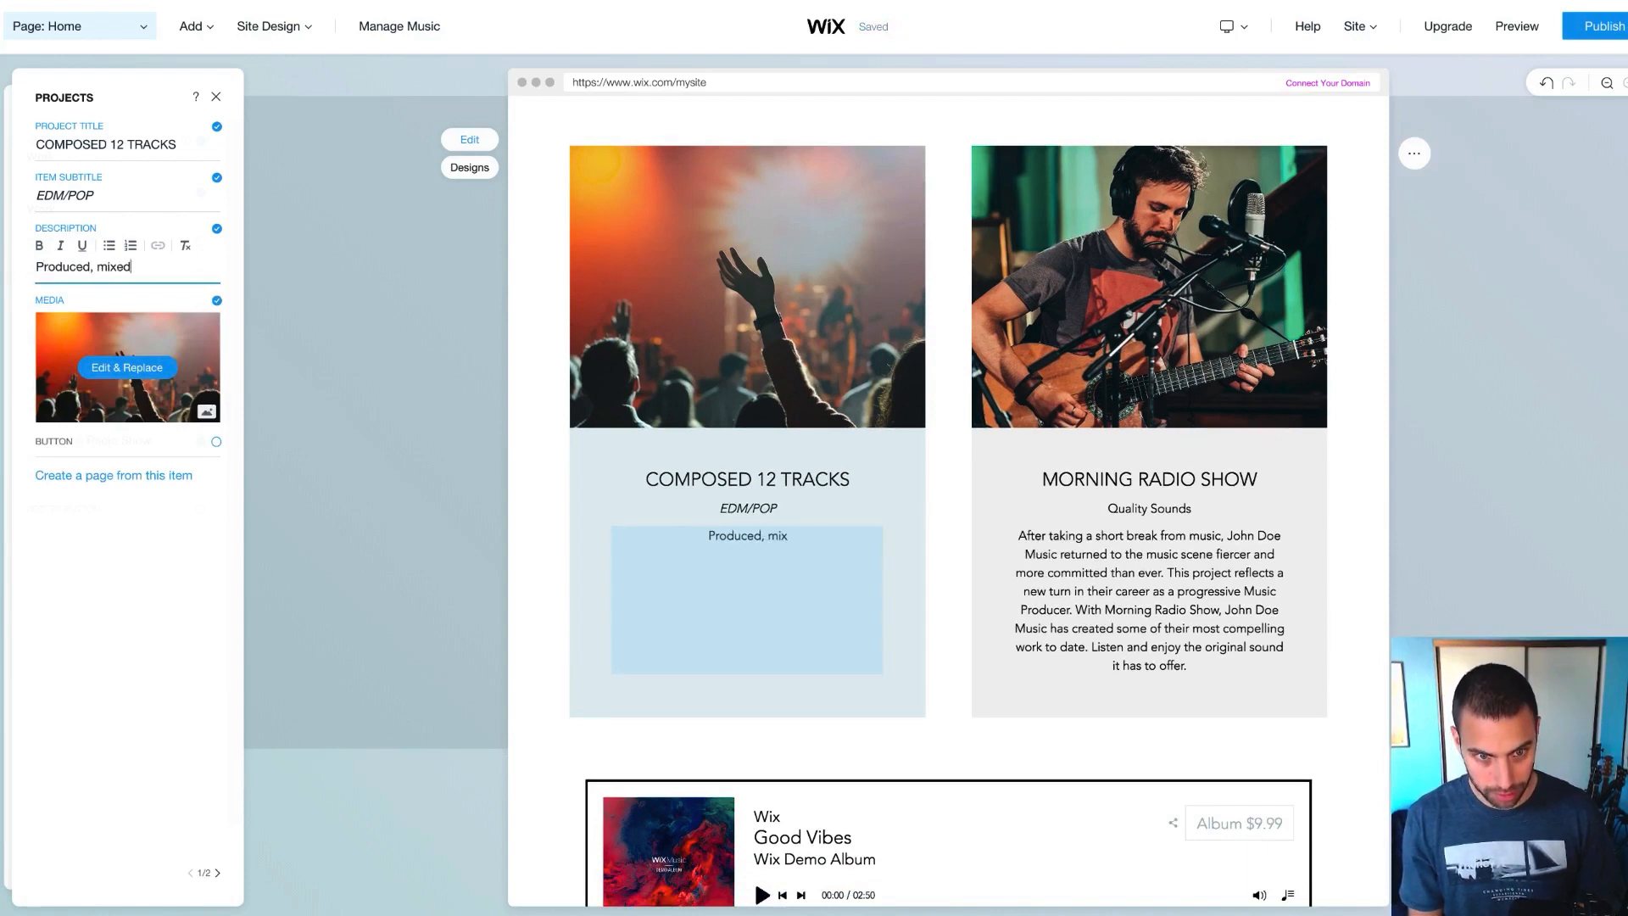
pyautogui.write(' & mastered 1')
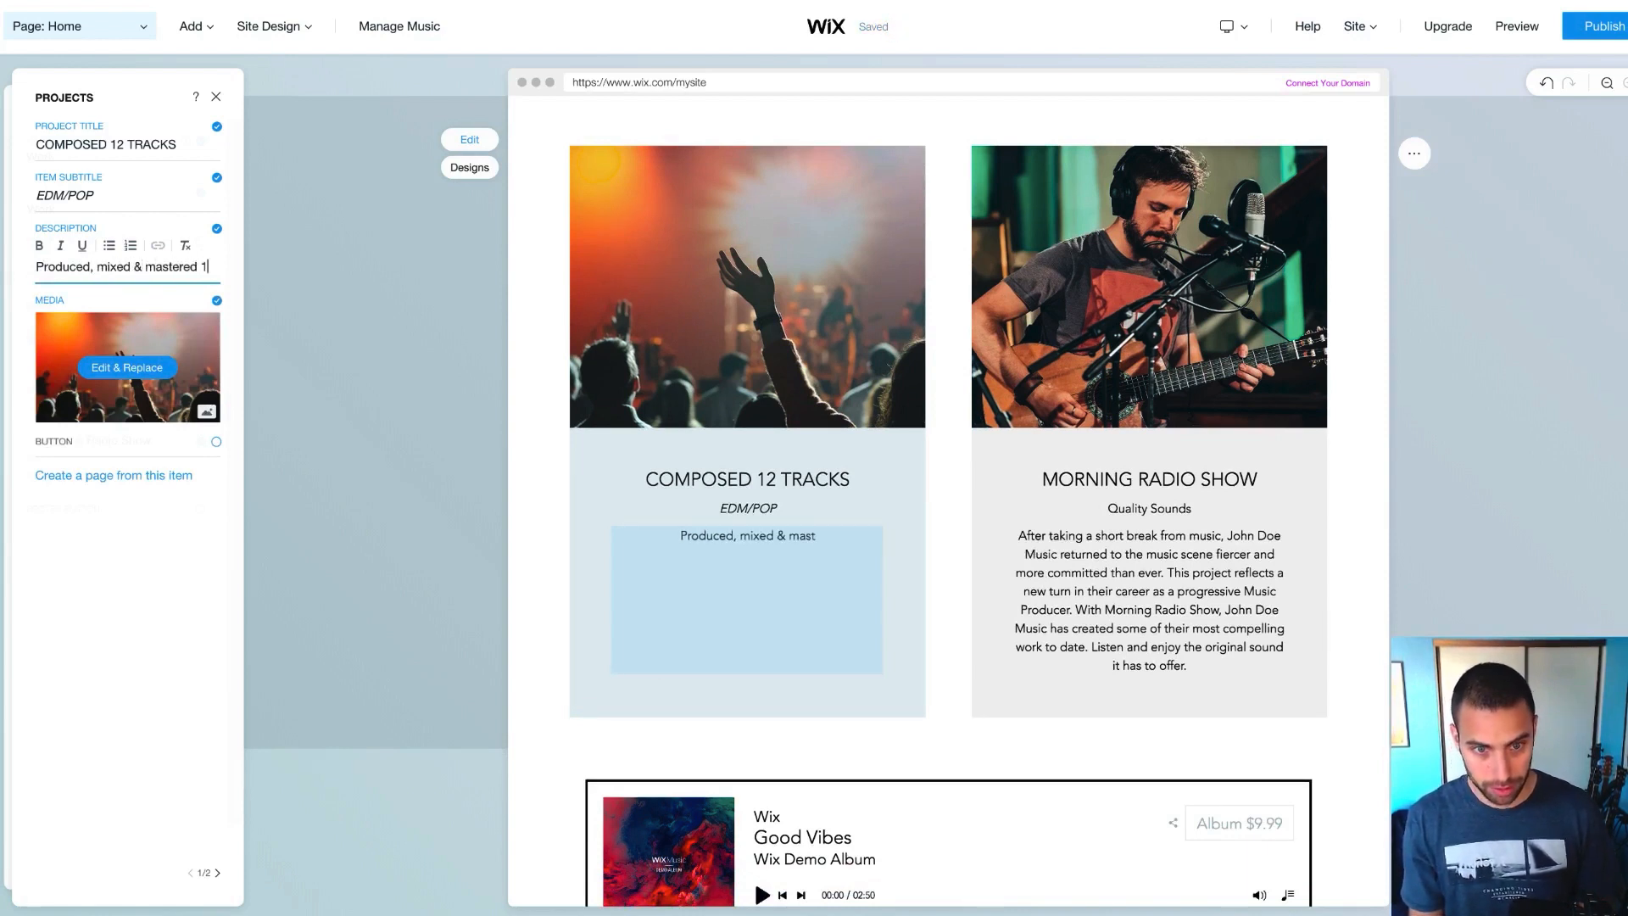
pyautogui.write('2 tracks')
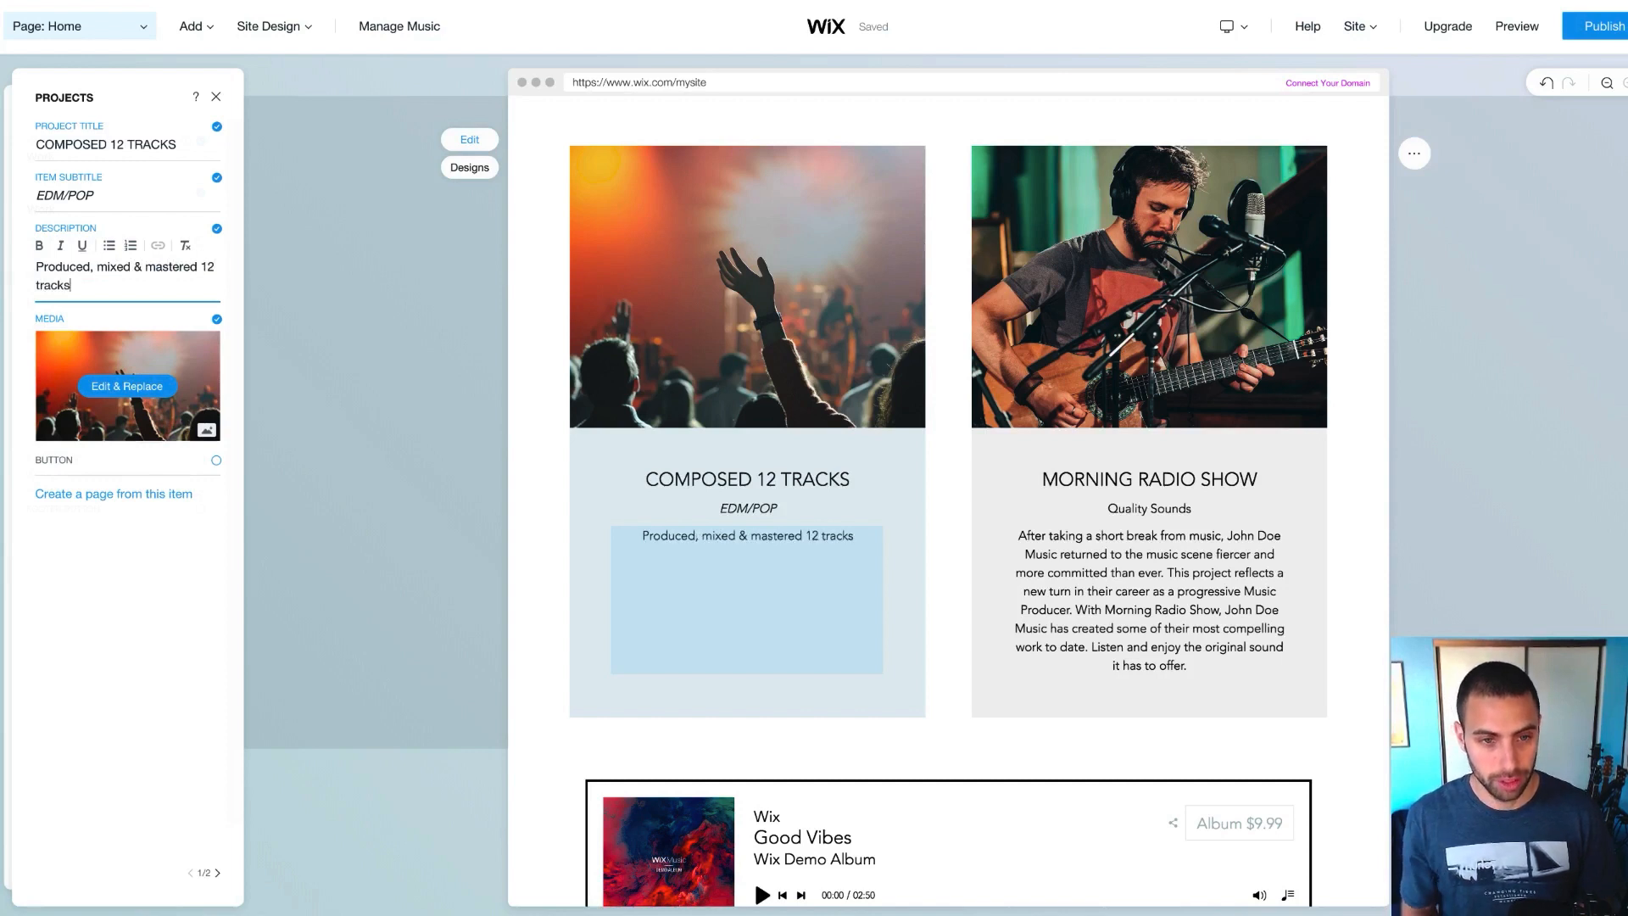
pyautogui.write('EDM')
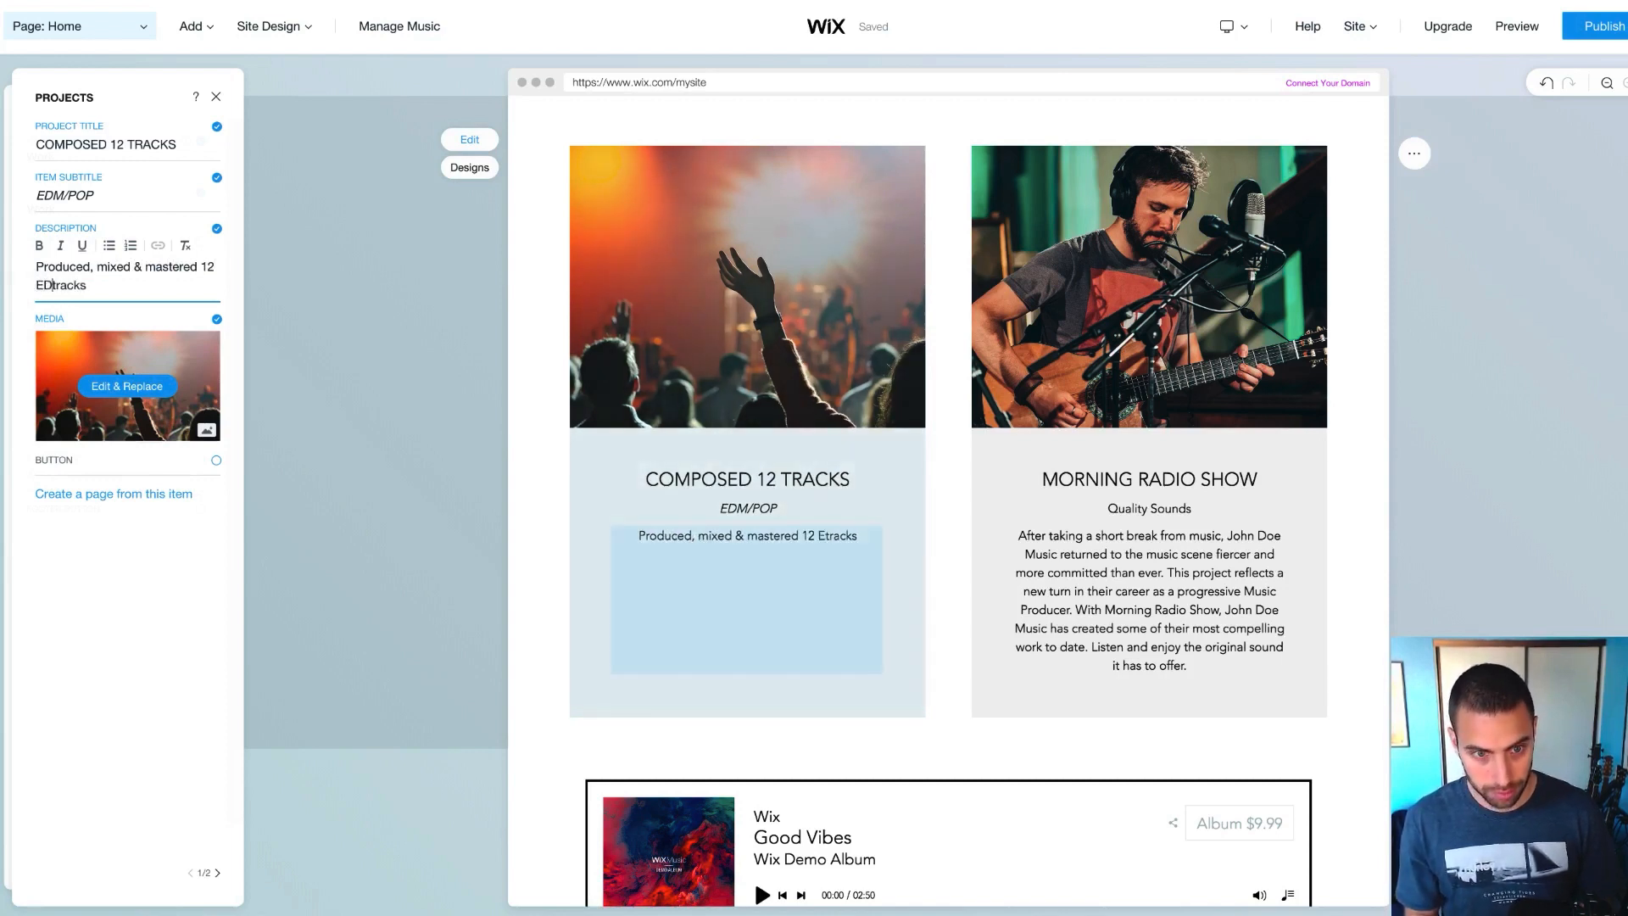
pyautogui.write('/Po')
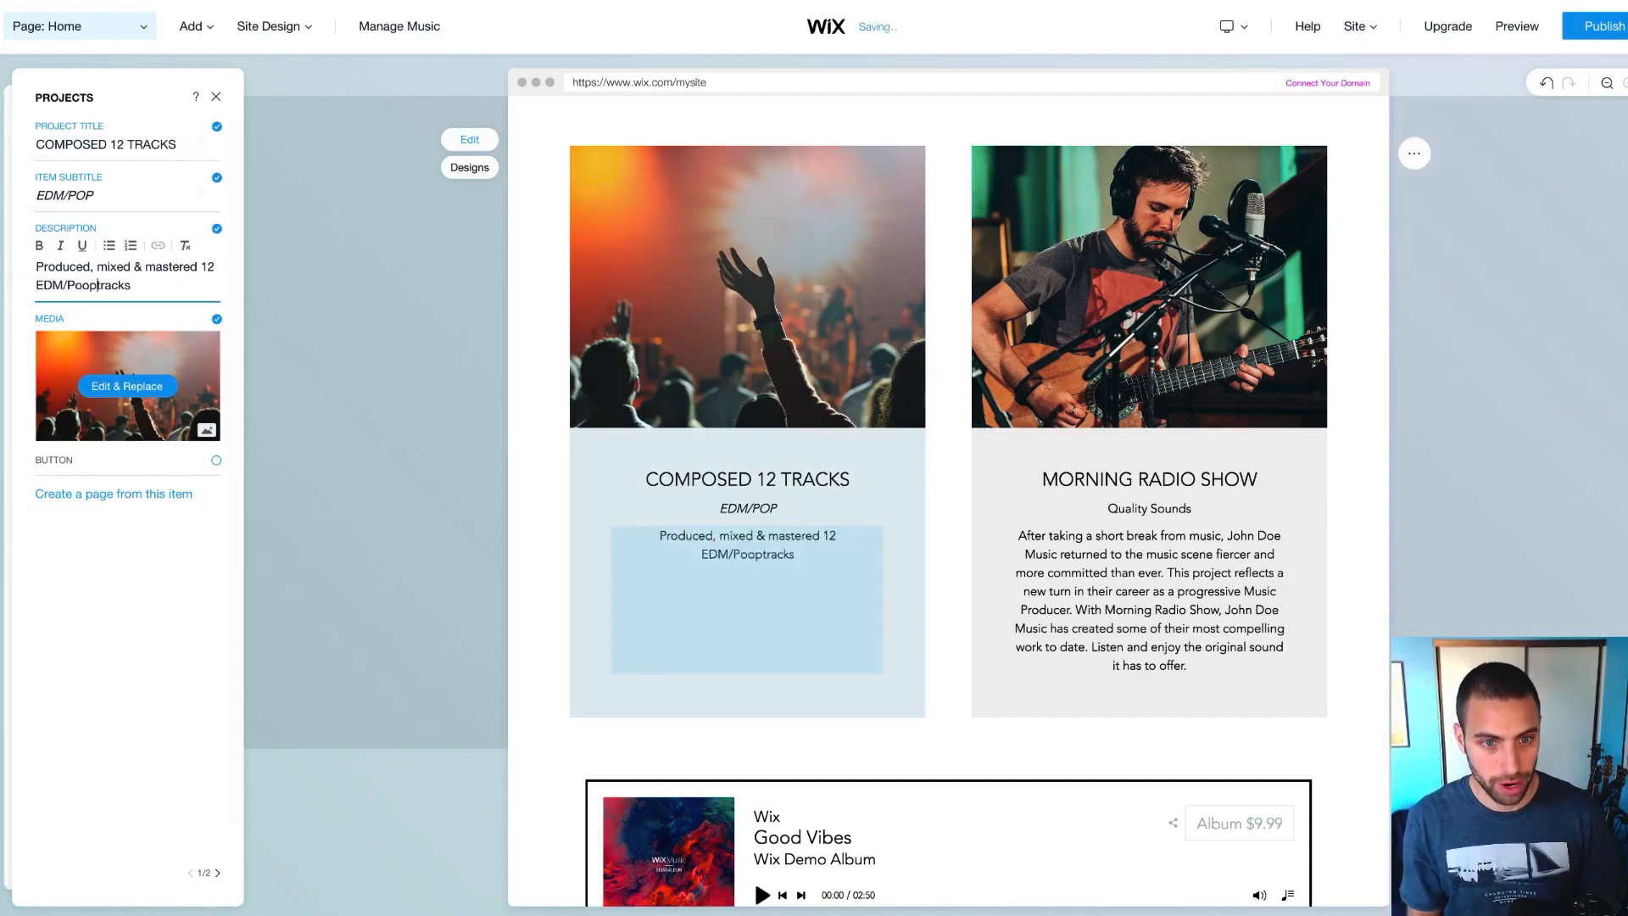
pyautogui.write('p ')
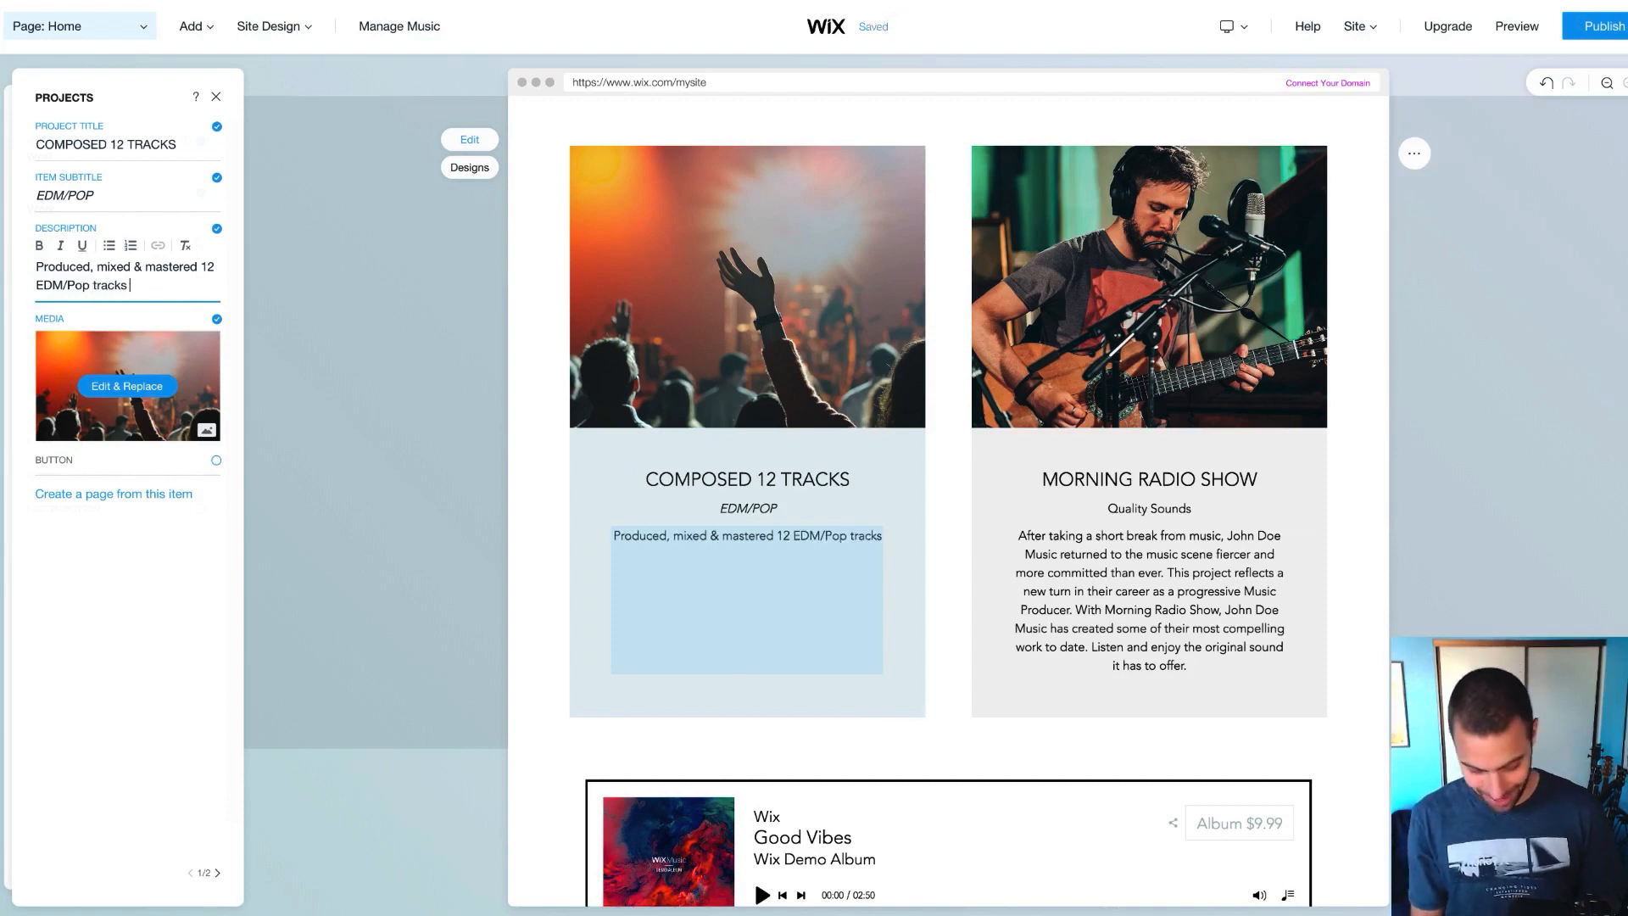
pyautogui.write('ready for')
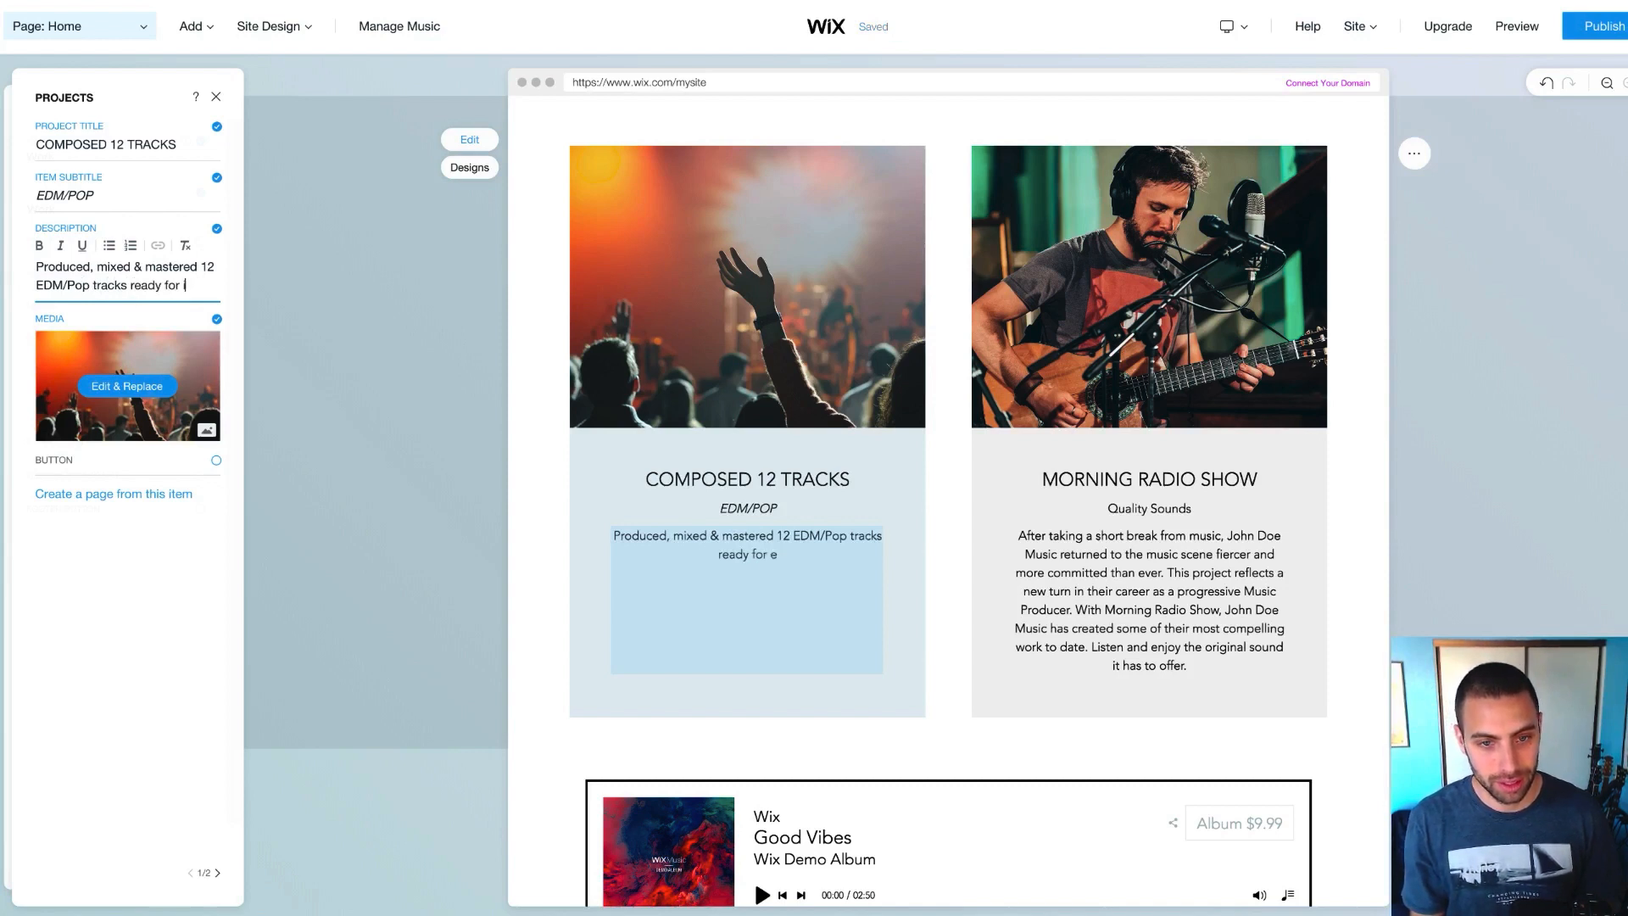
pyautogui.write('immediate e')
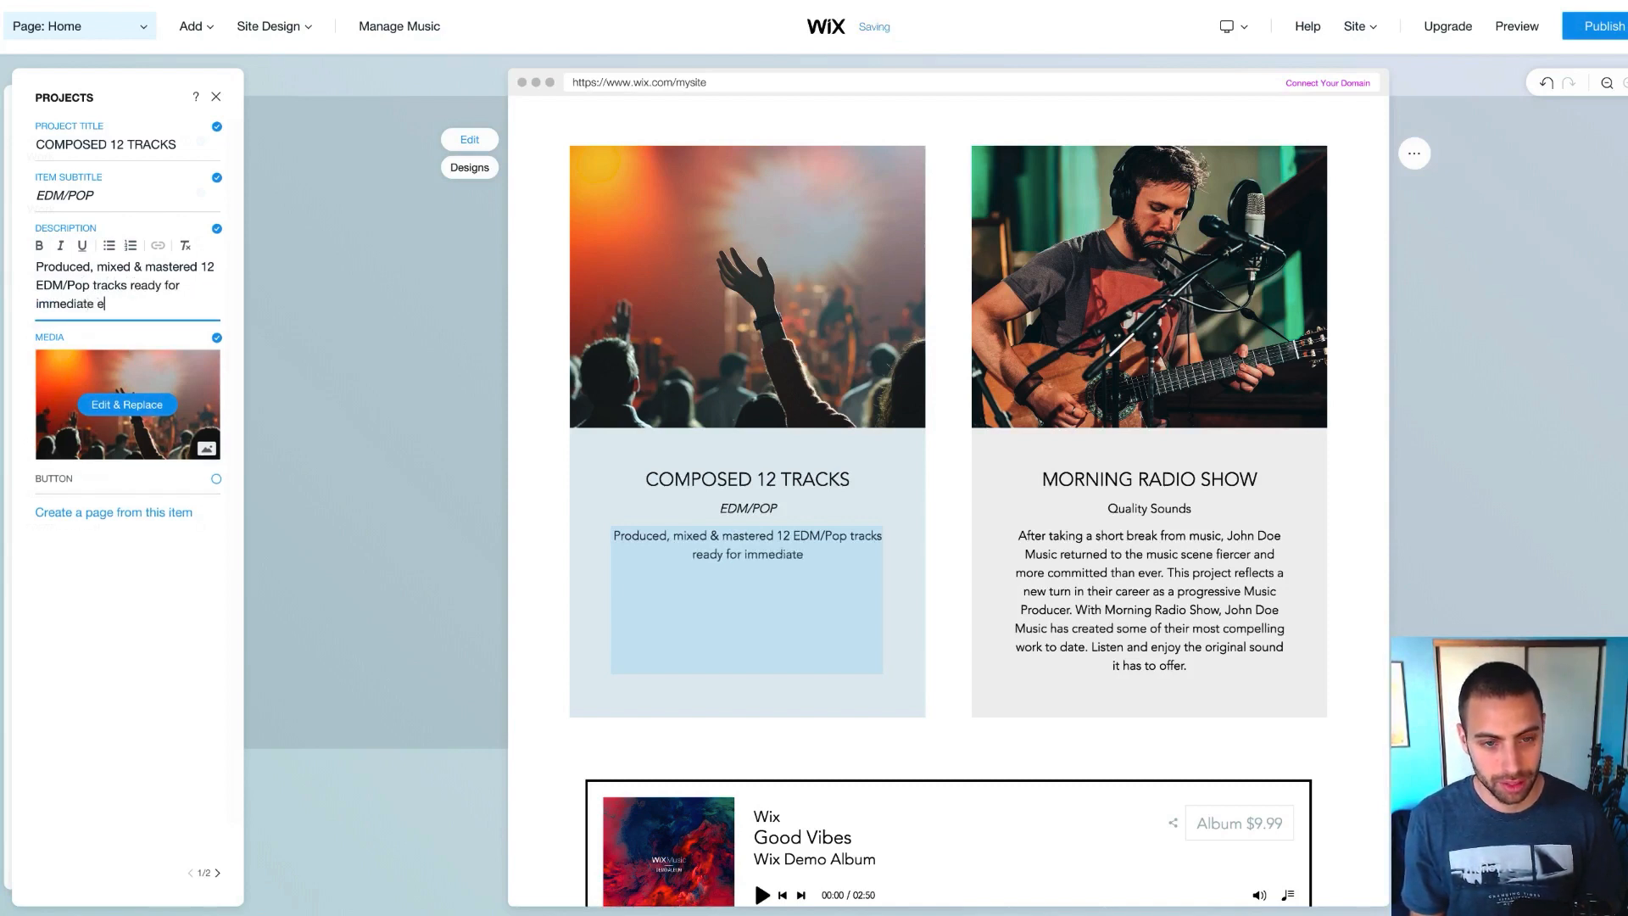
pyautogui.write('xclusive licensing.')
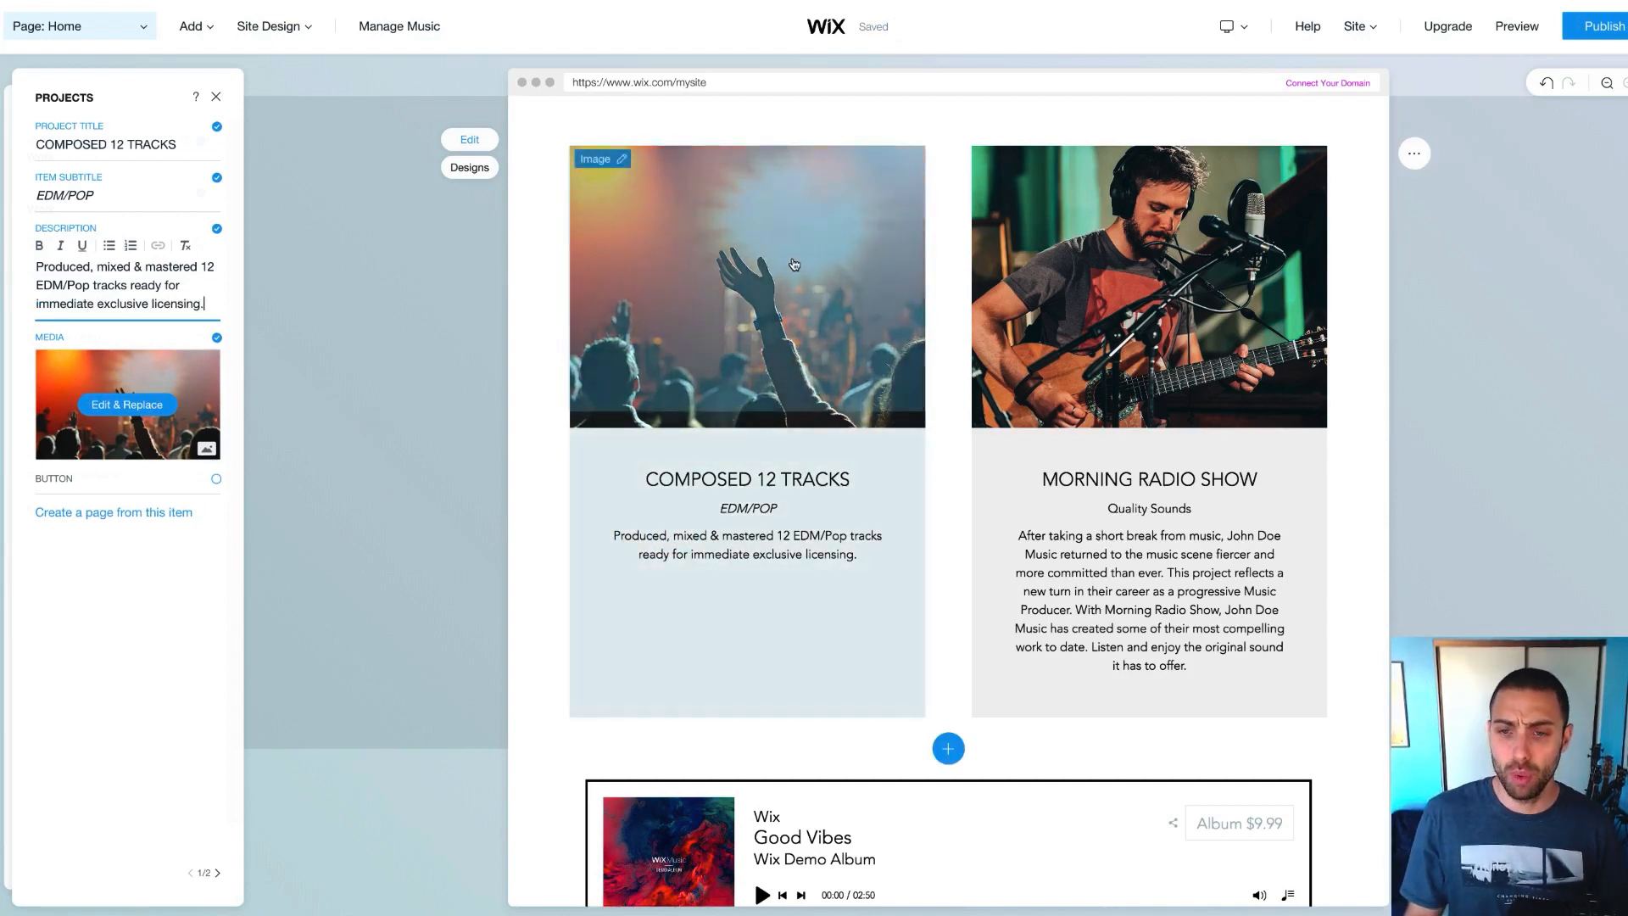
pyautogui.click(101, 405)
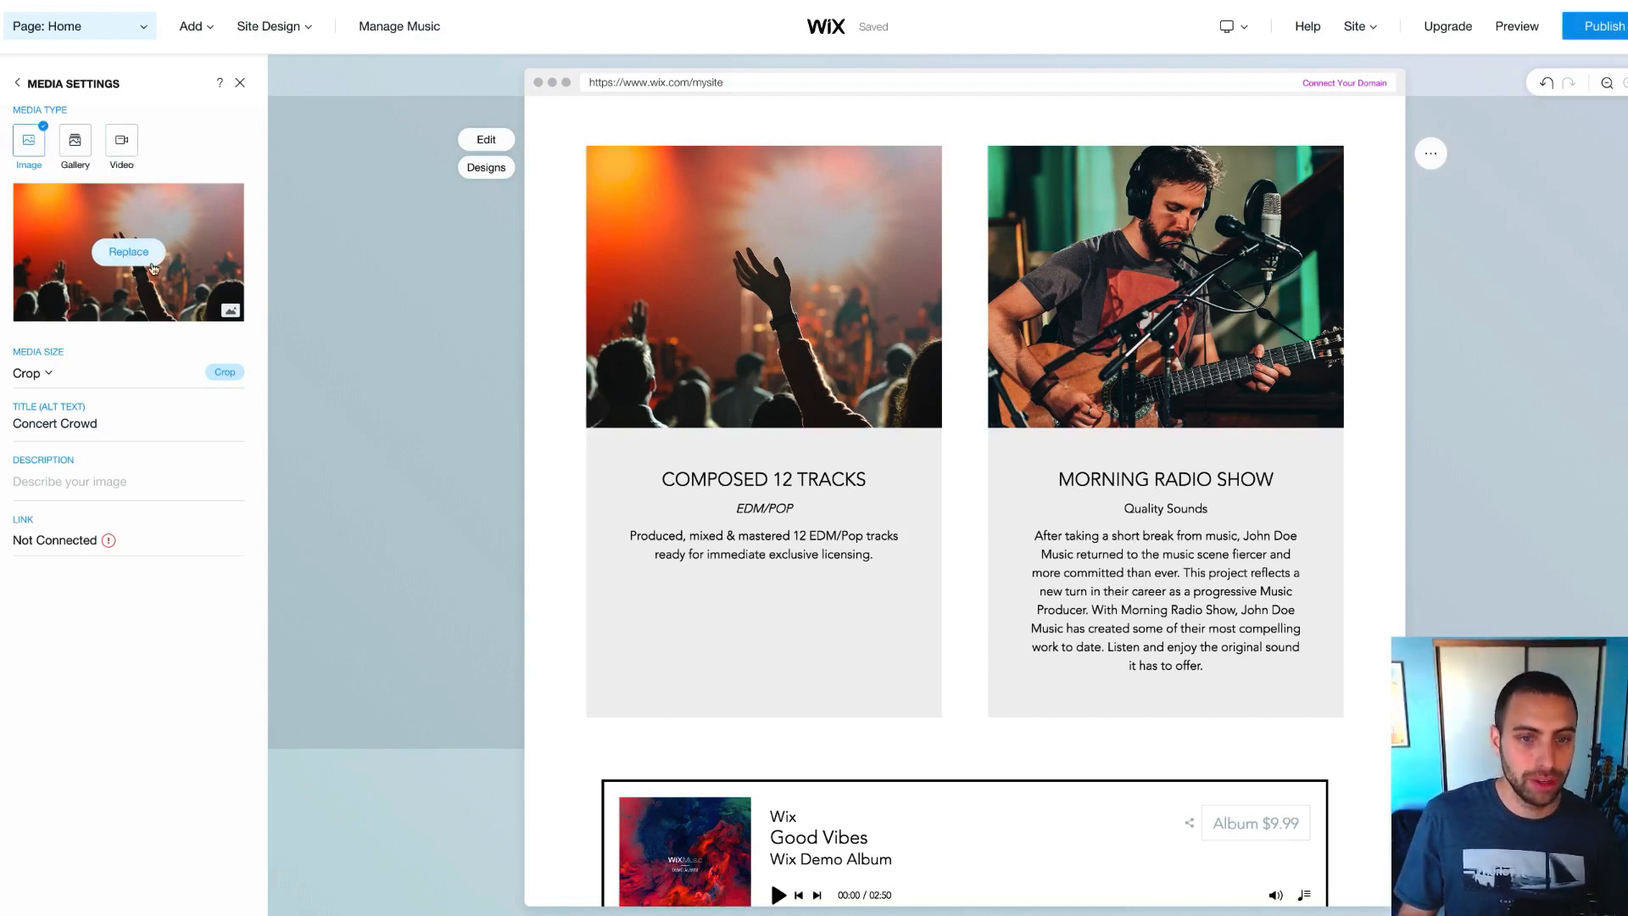
# Browse the Music category of Wix's free images to replace the card's concert photo
pyautogui.click(129, 252)
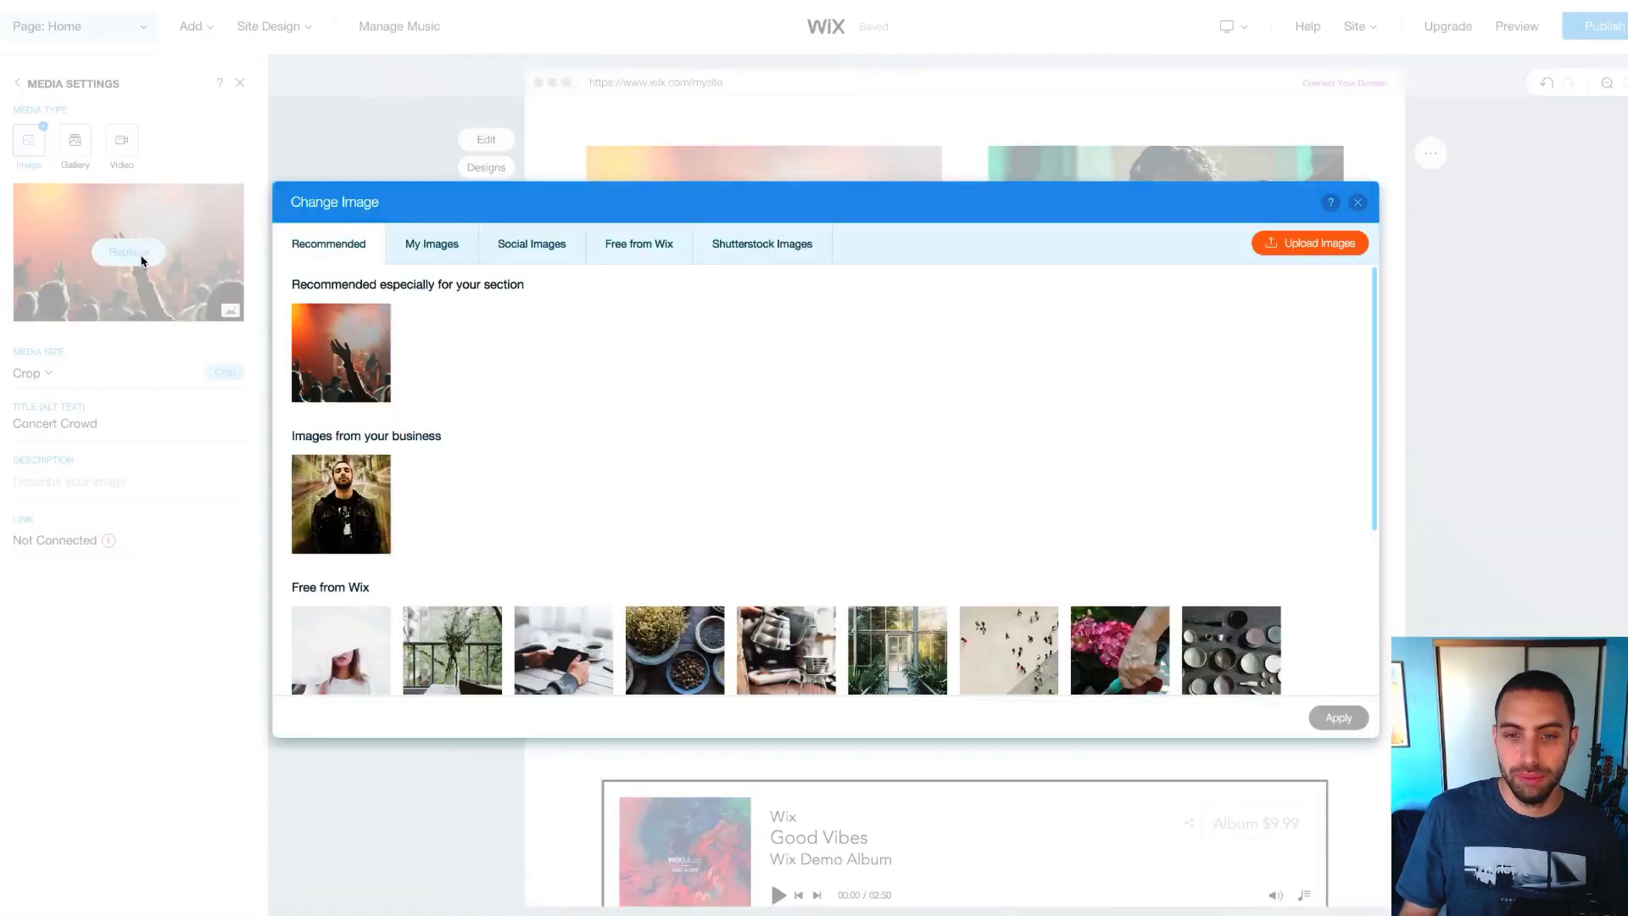
pyautogui.click(664, 256)
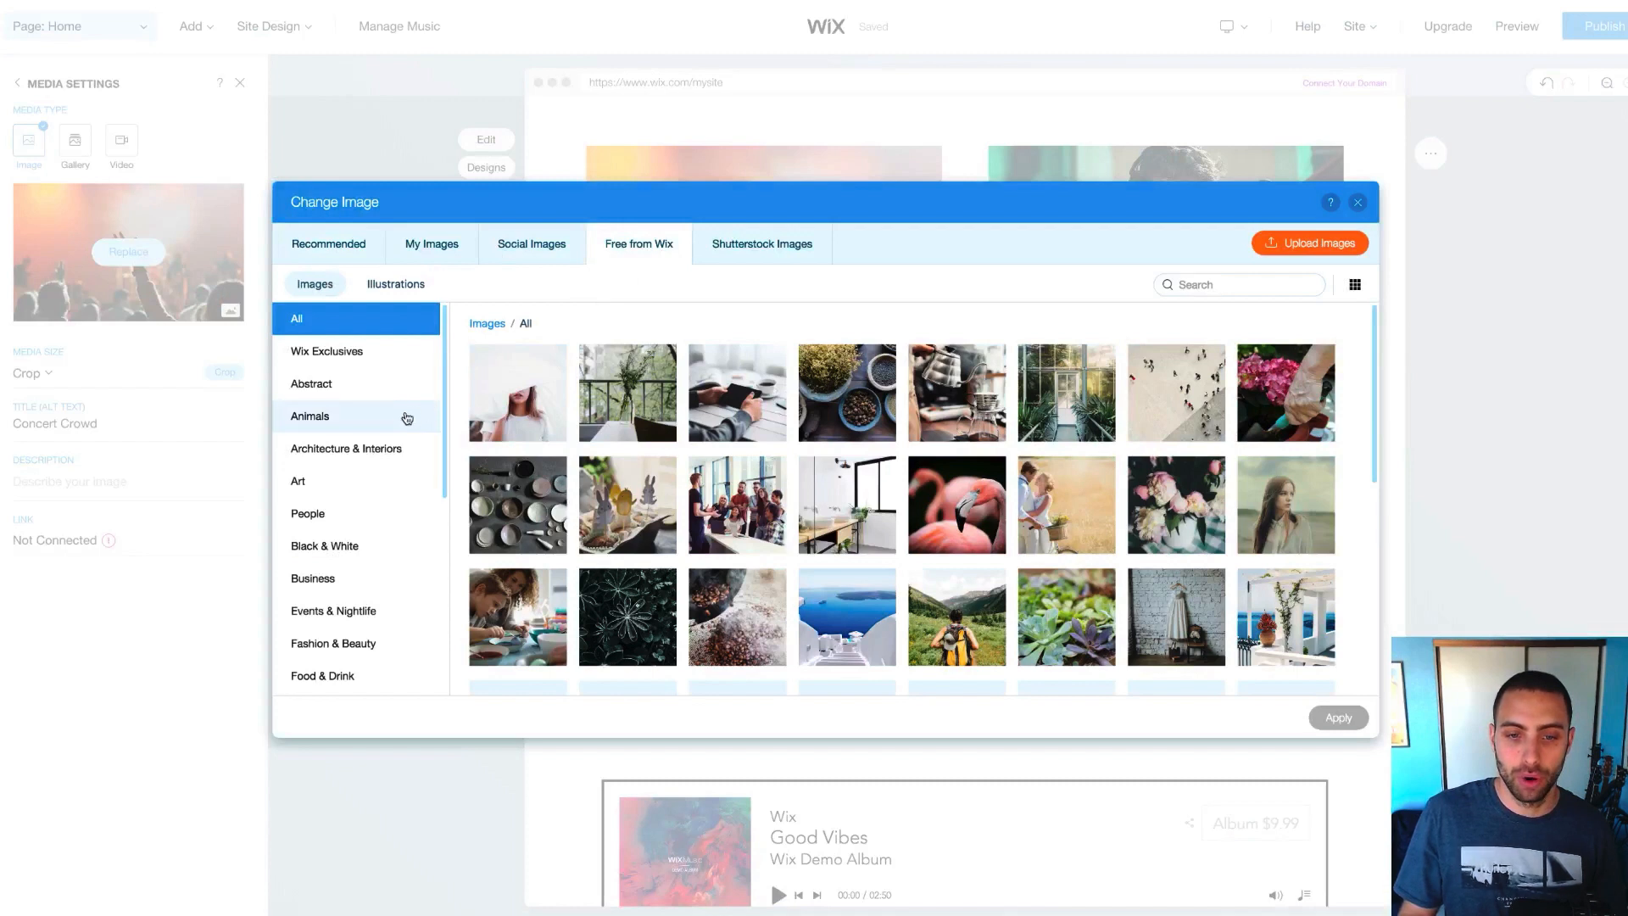
pyautogui.scroll(-3, 399, 428)
pyautogui.scroll(-2, 373, 475)
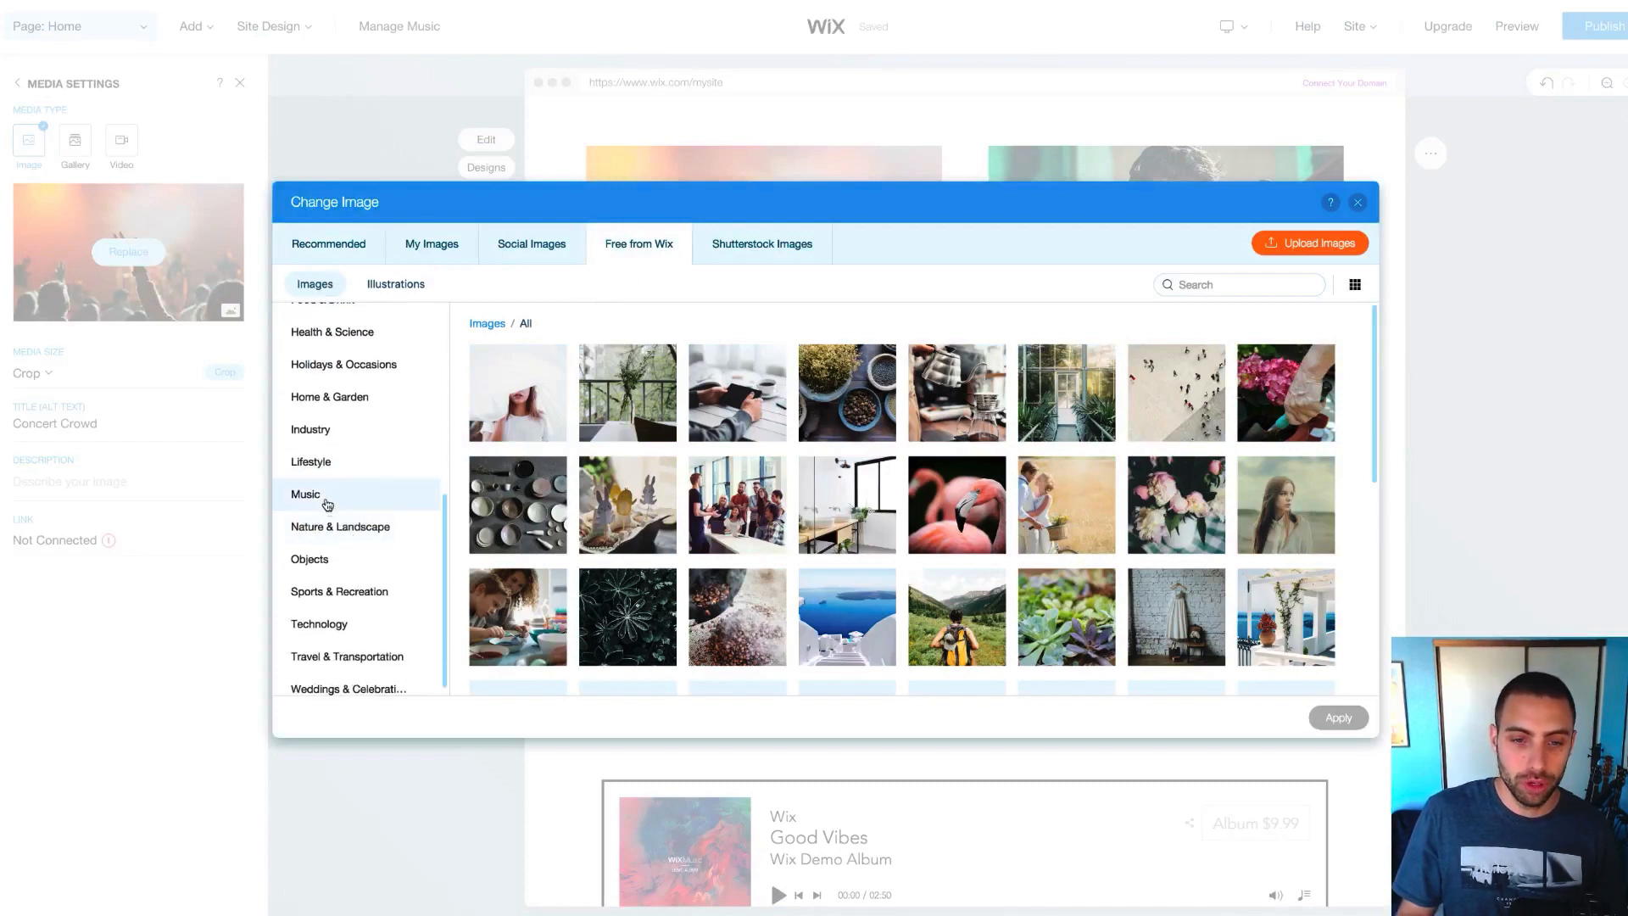
pyautogui.click(326, 498)
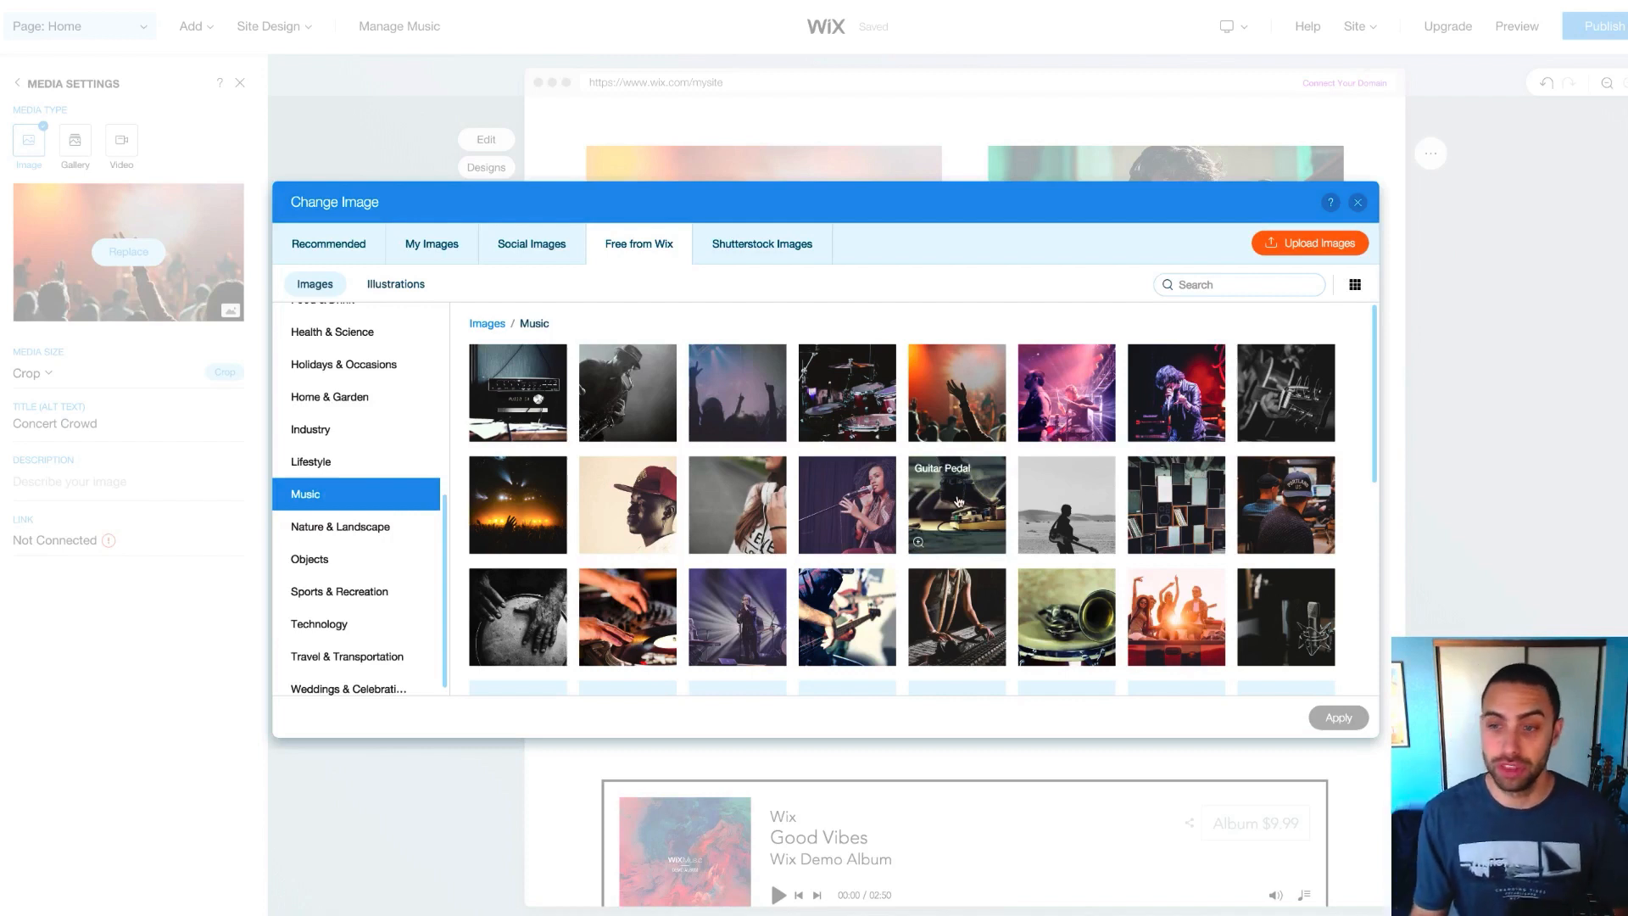
pyautogui.scroll(-1, 959, 501)
# Search the music images for 'DJ' and apply the DJ Gears controller photo to the card
pyautogui.click(1201, 282)
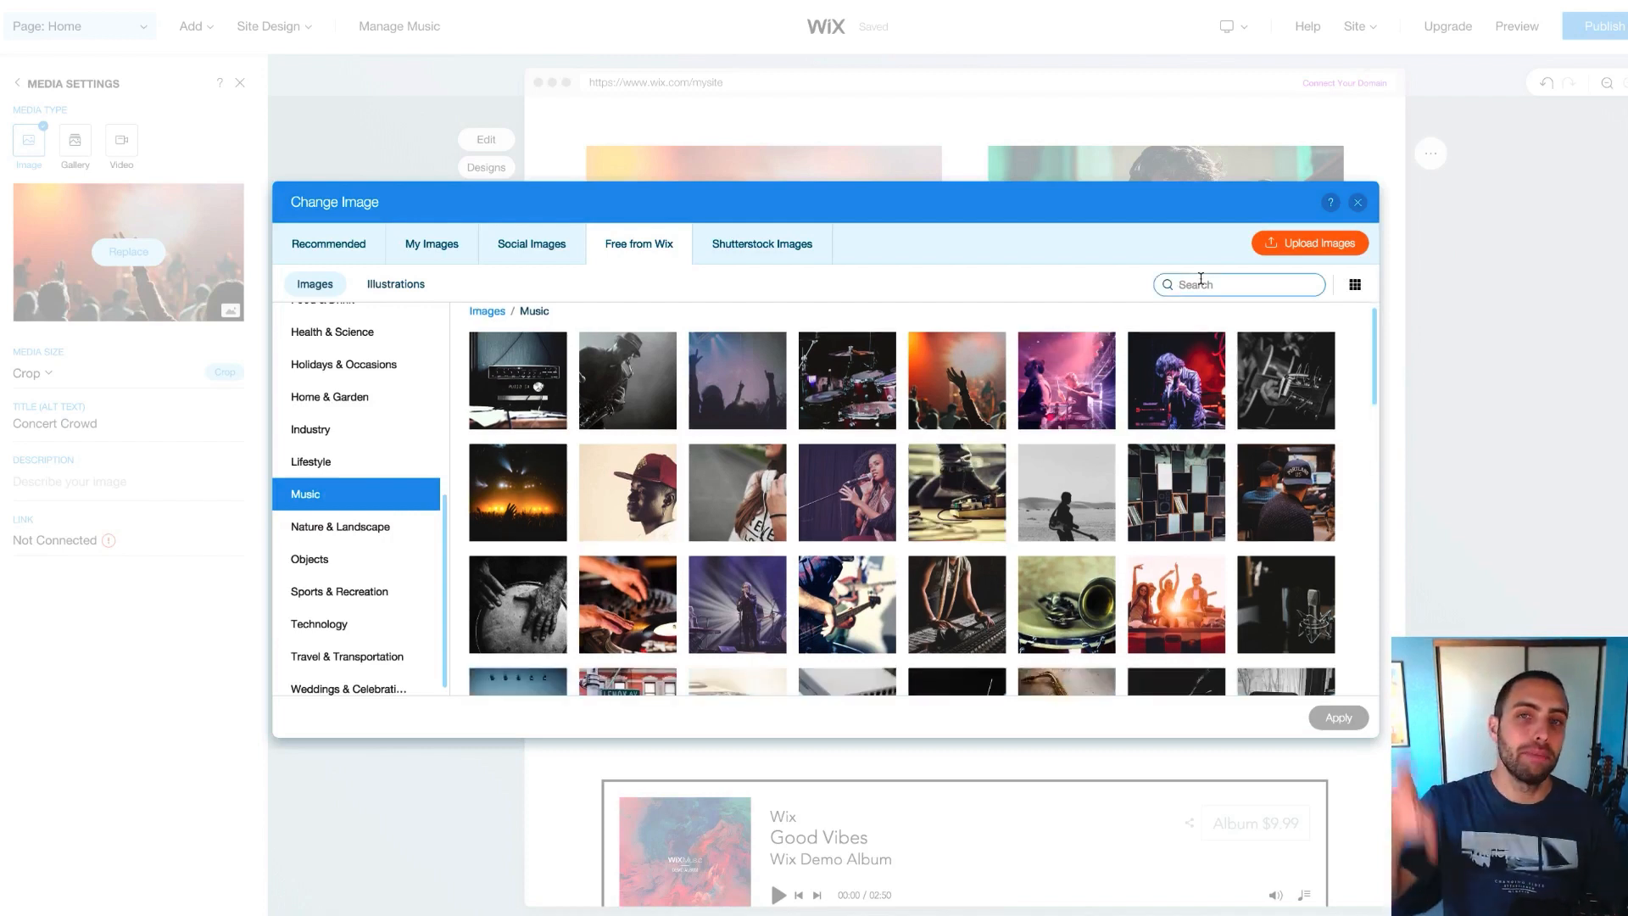
pyautogui.write('EDM')
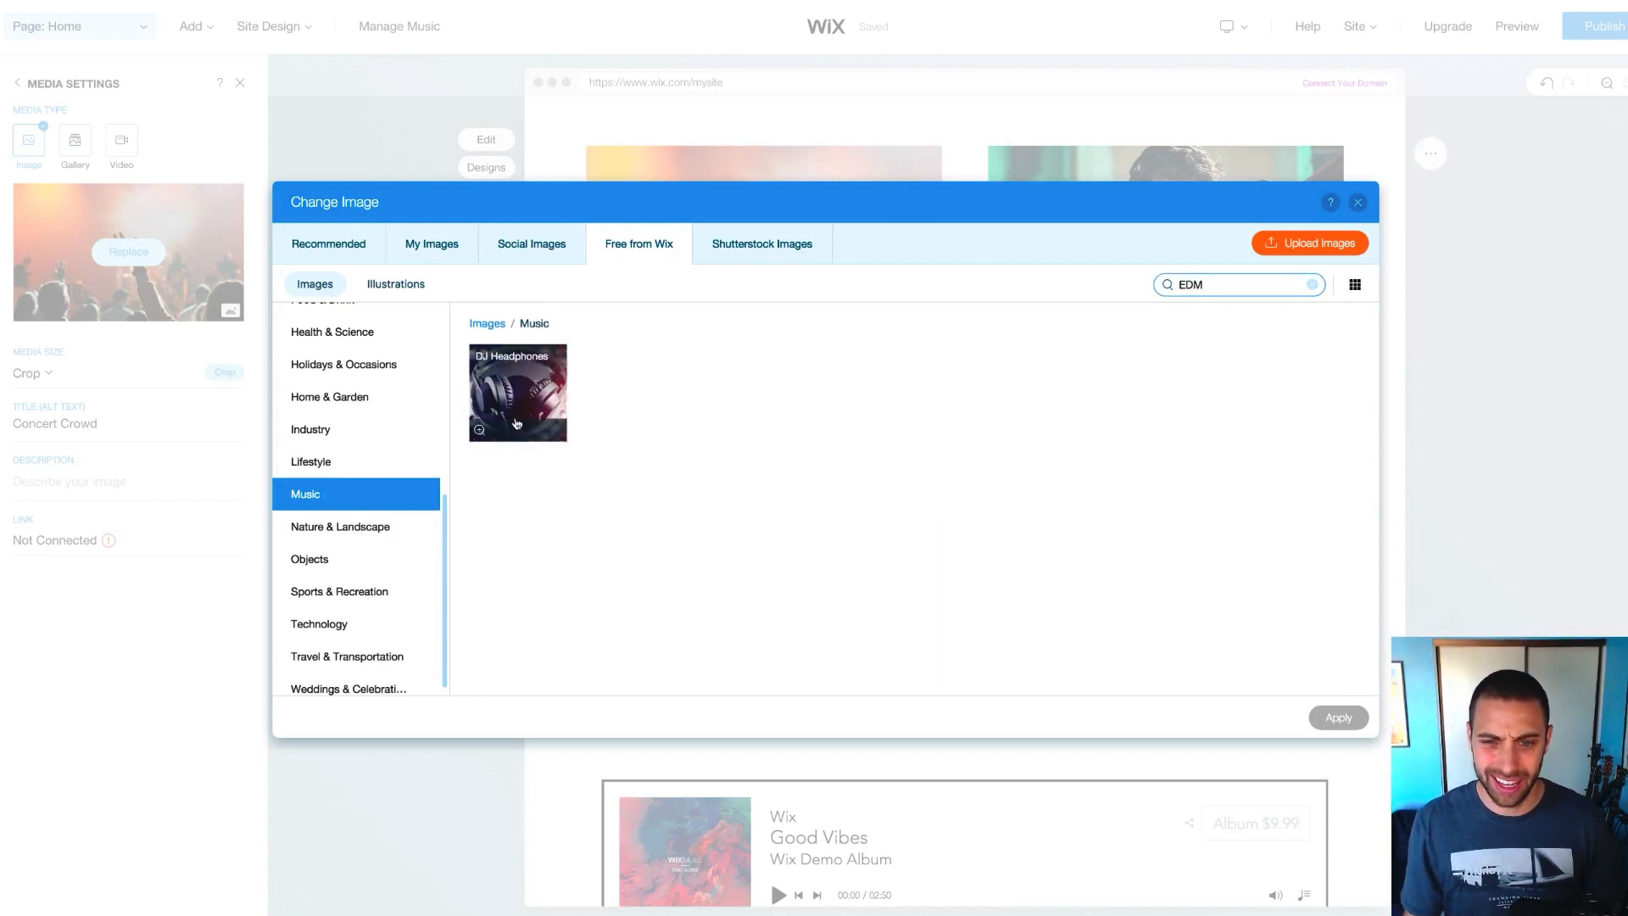
pyautogui.doubleClick(1222, 283)
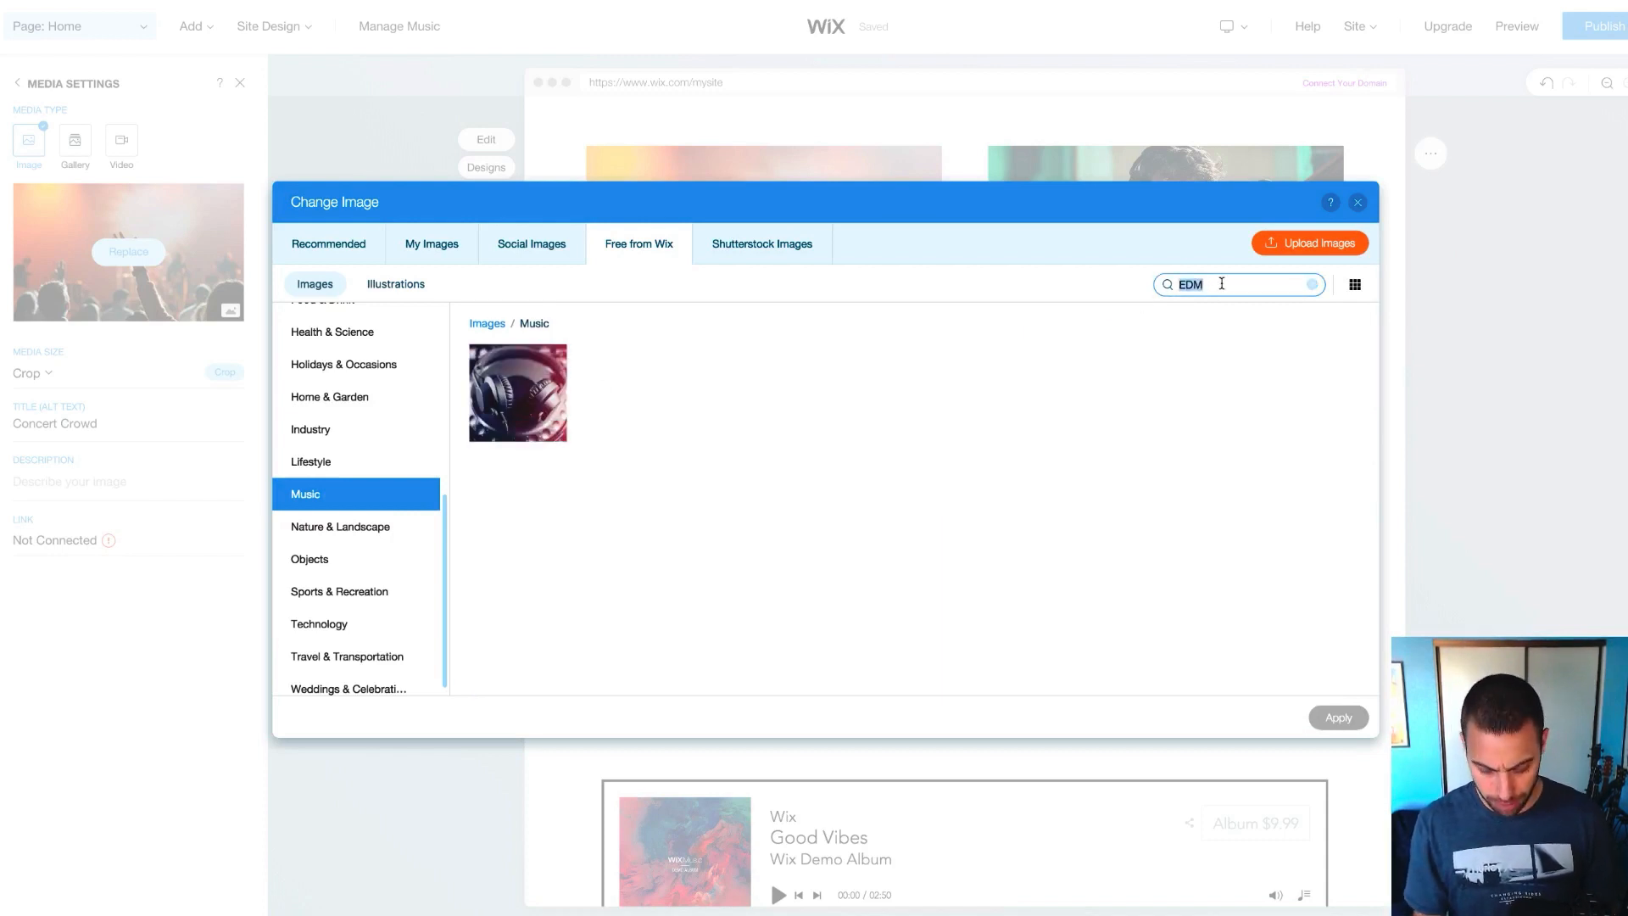
pyautogui.write('DJ')
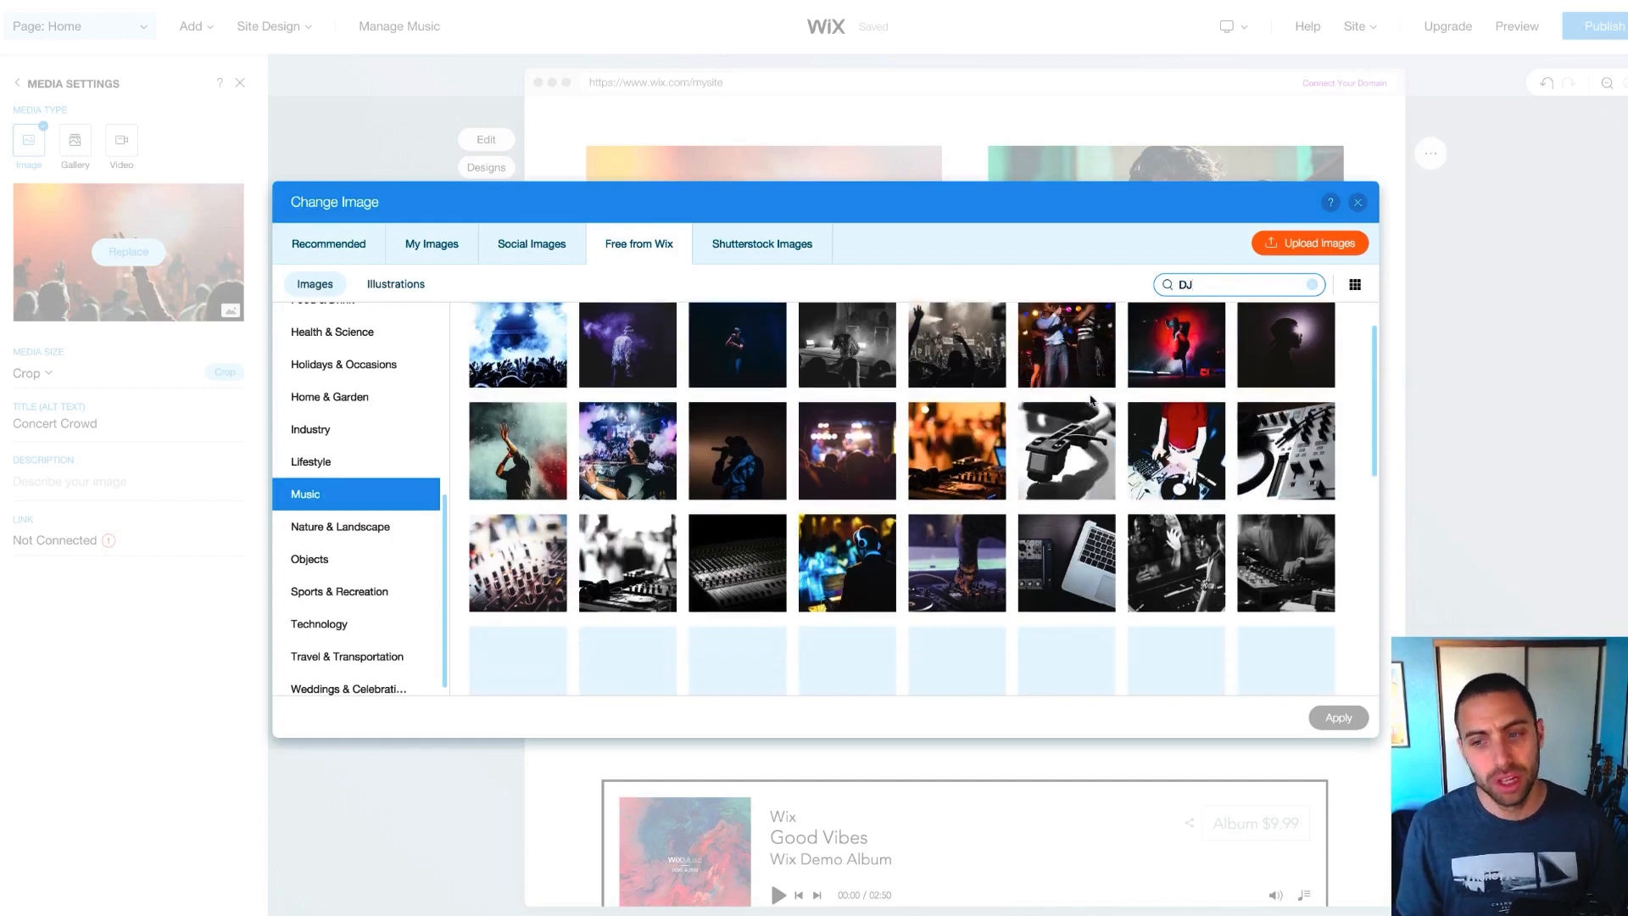
pyautogui.scroll(-10, 1092, 400)
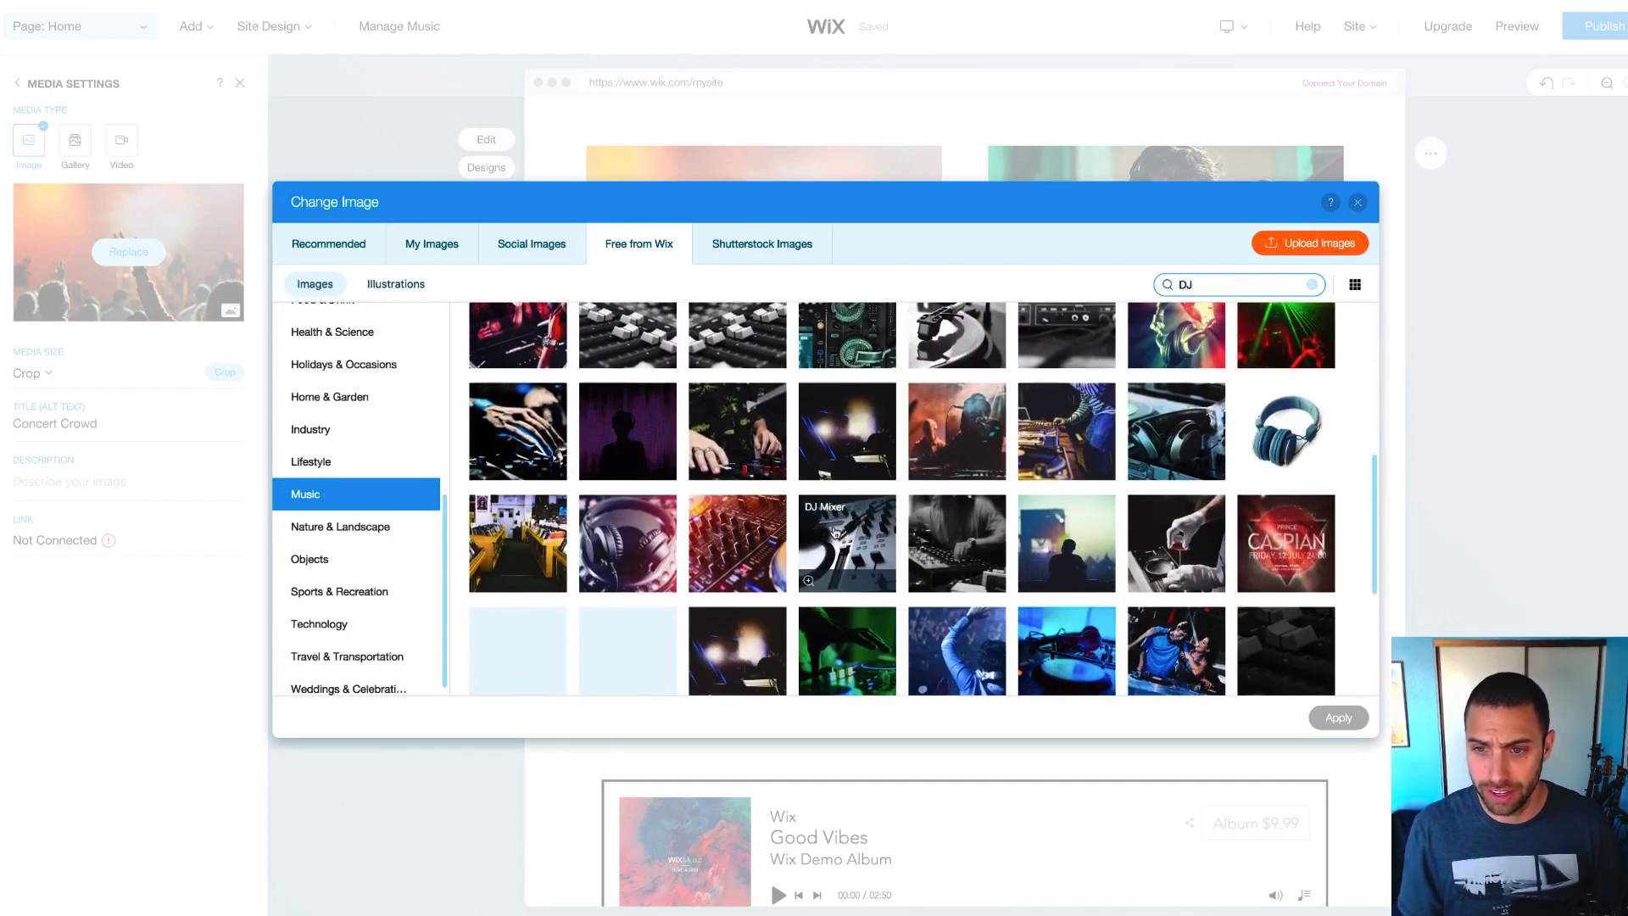
pyautogui.scroll(1, 835, 533)
pyautogui.click(847, 373)
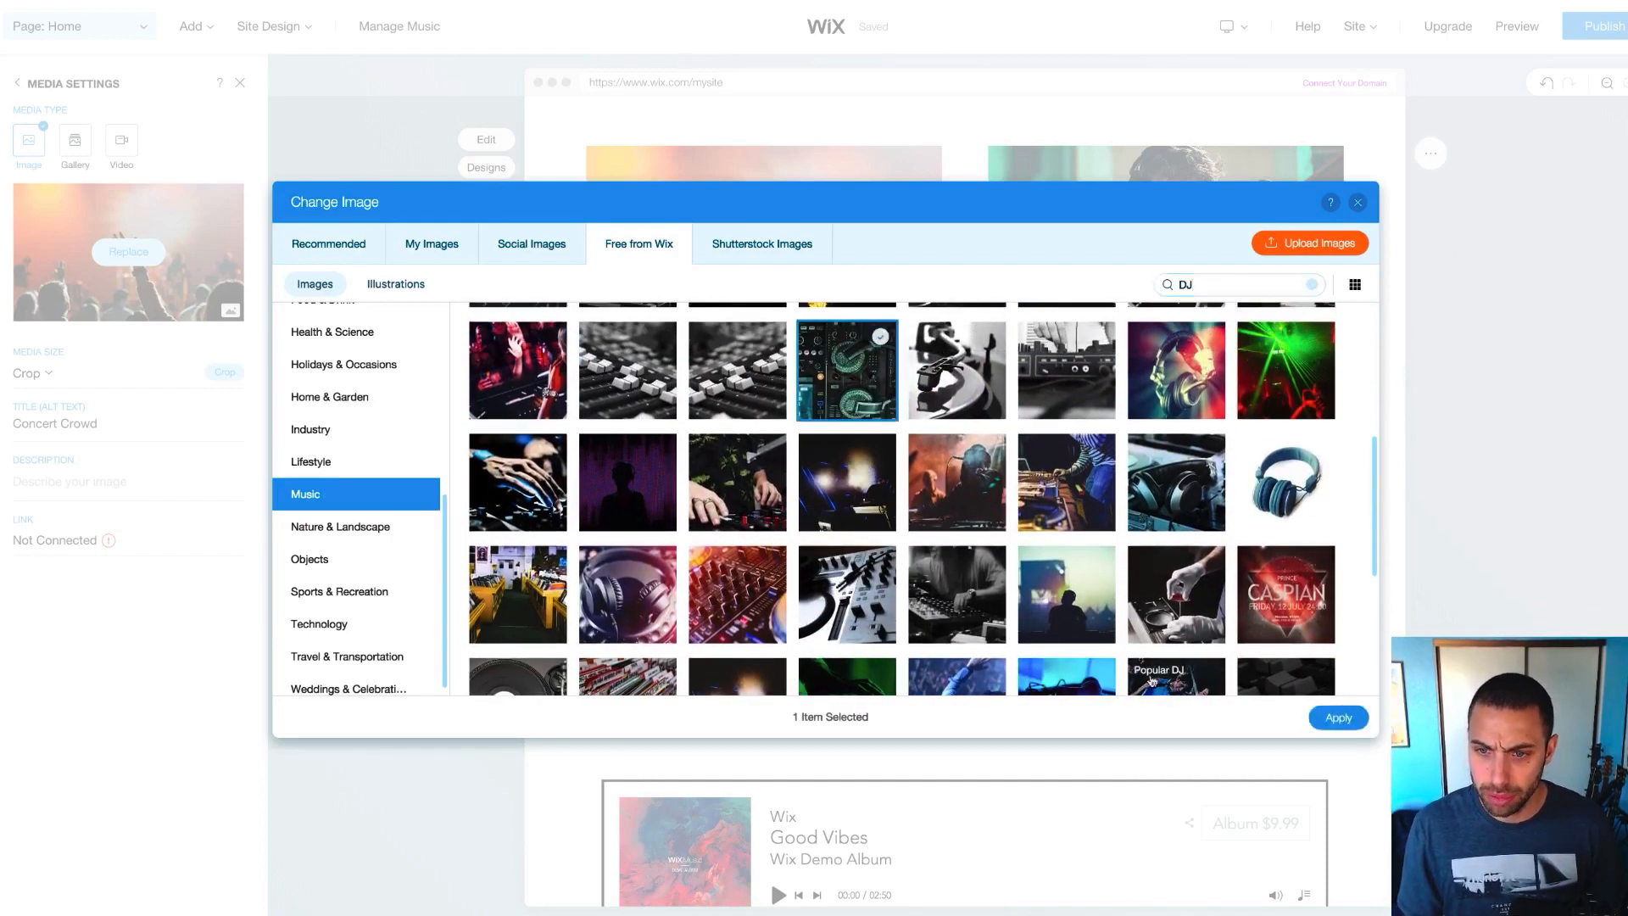
pyautogui.click(1338, 717)
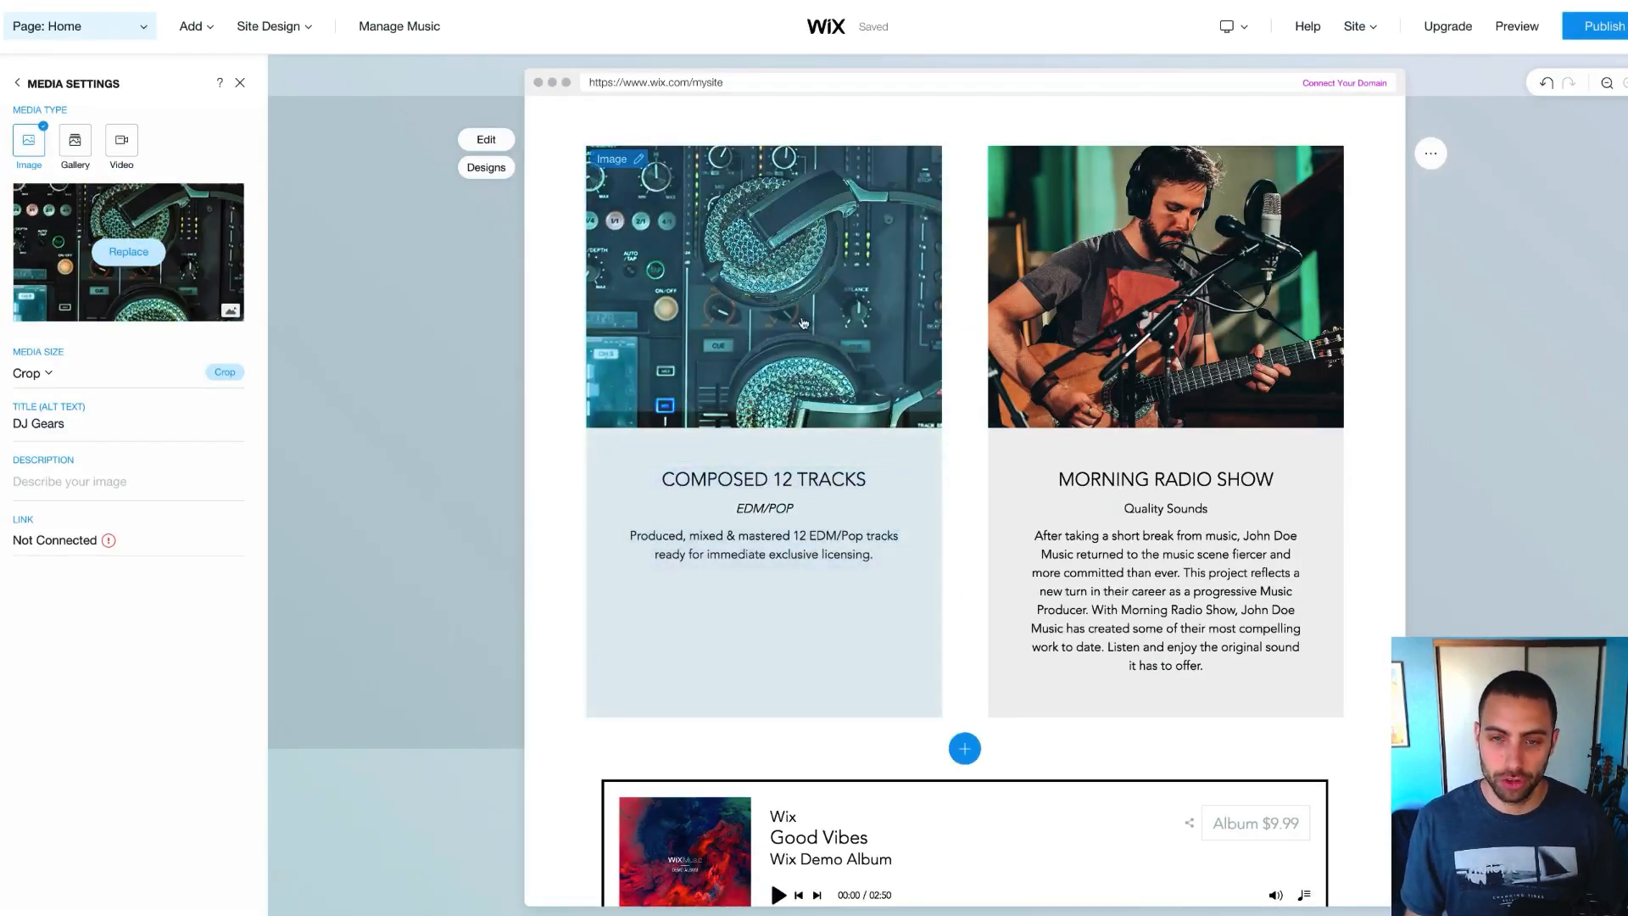
pyautogui.scroll(1, 803, 323)
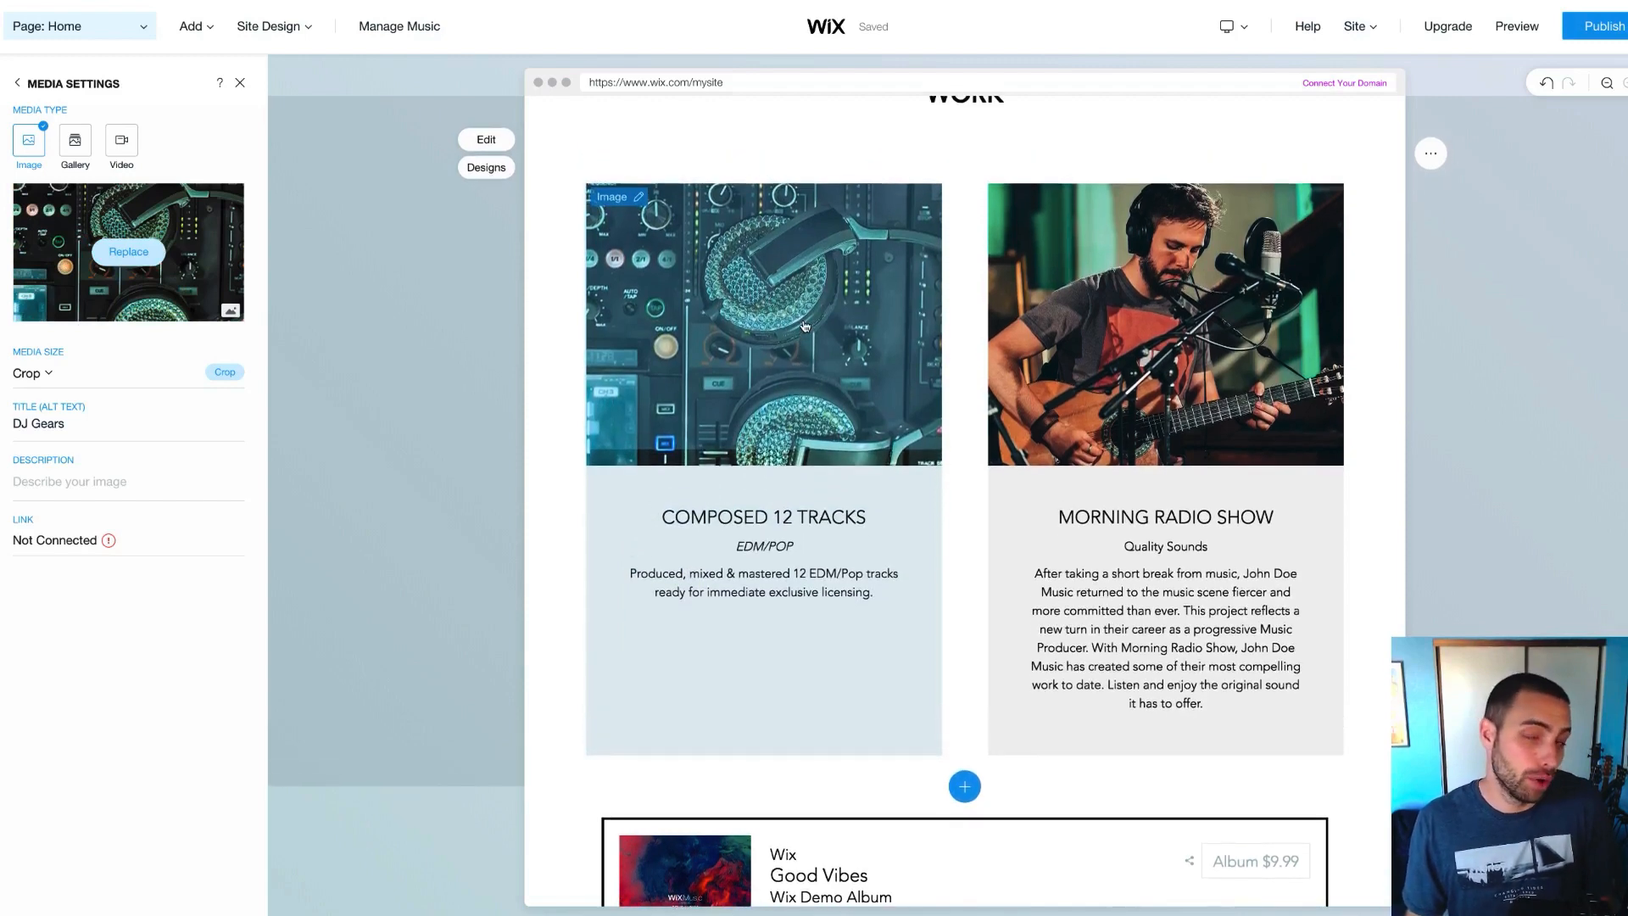
pyautogui.scroll(1, 805, 326)
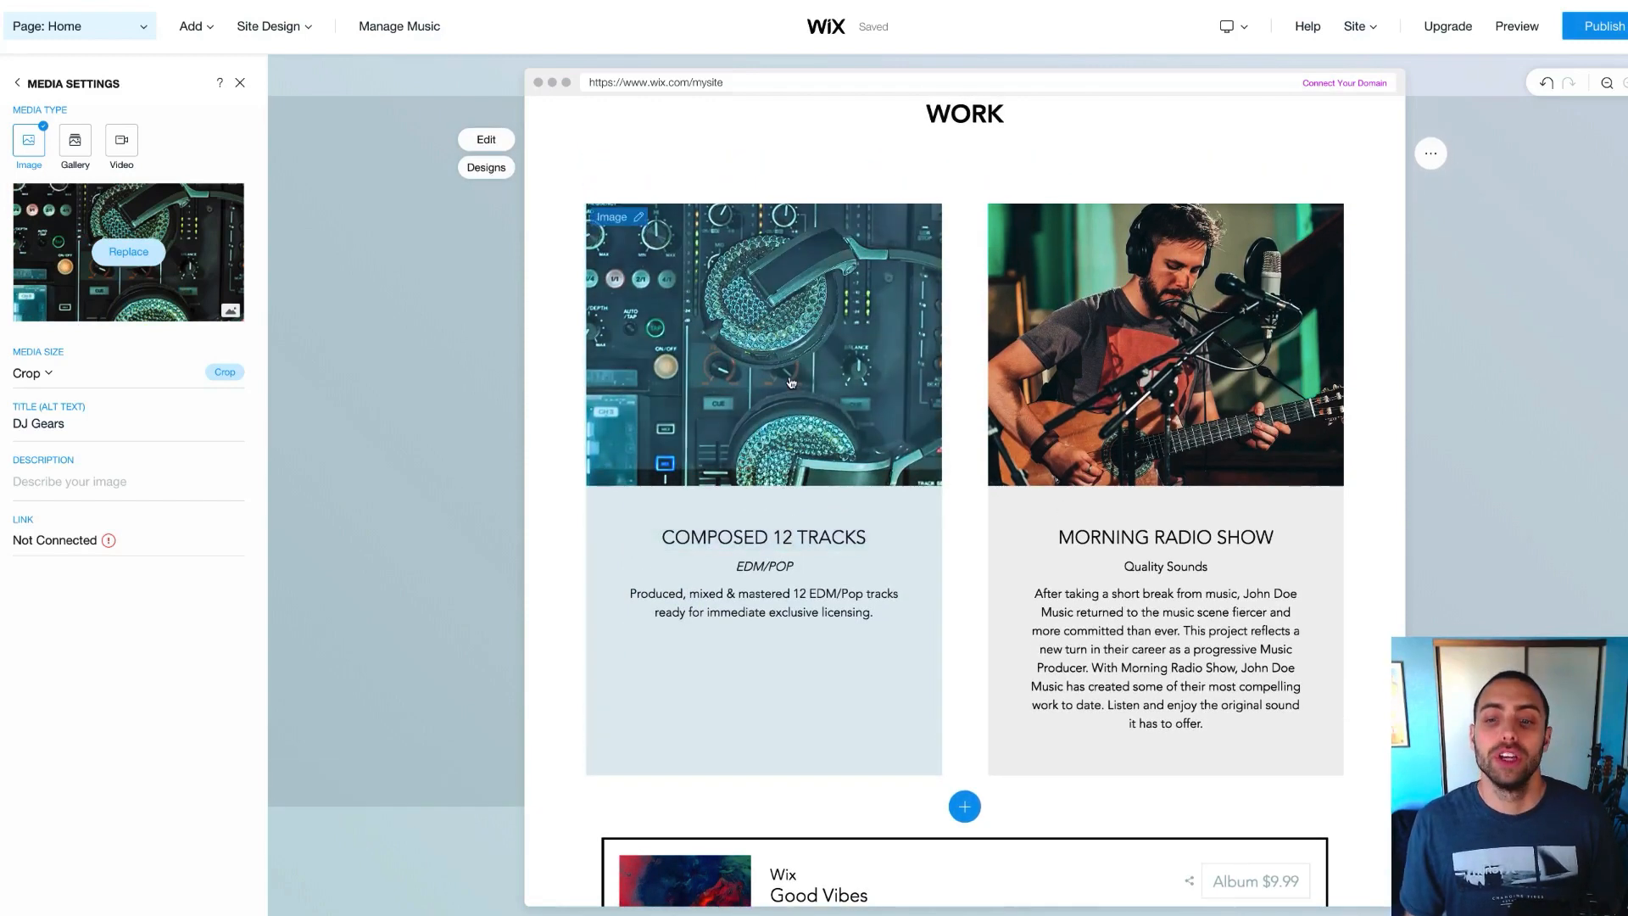
pyautogui.scroll(1, 1208, 348)
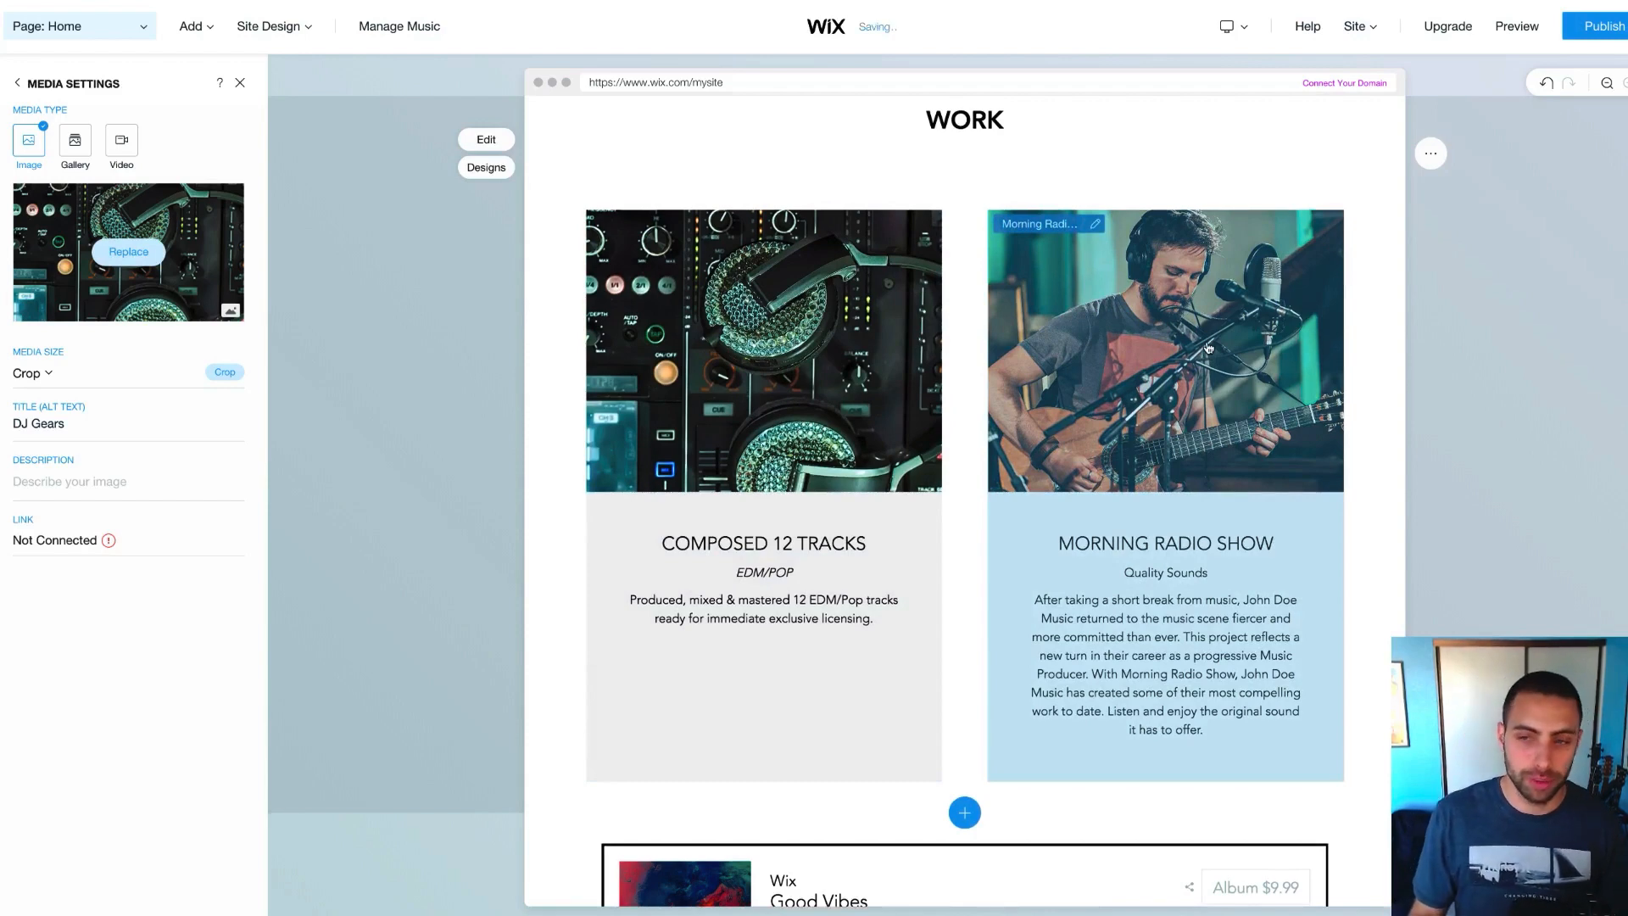
pyautogui.scroll(1, 1209, 349)
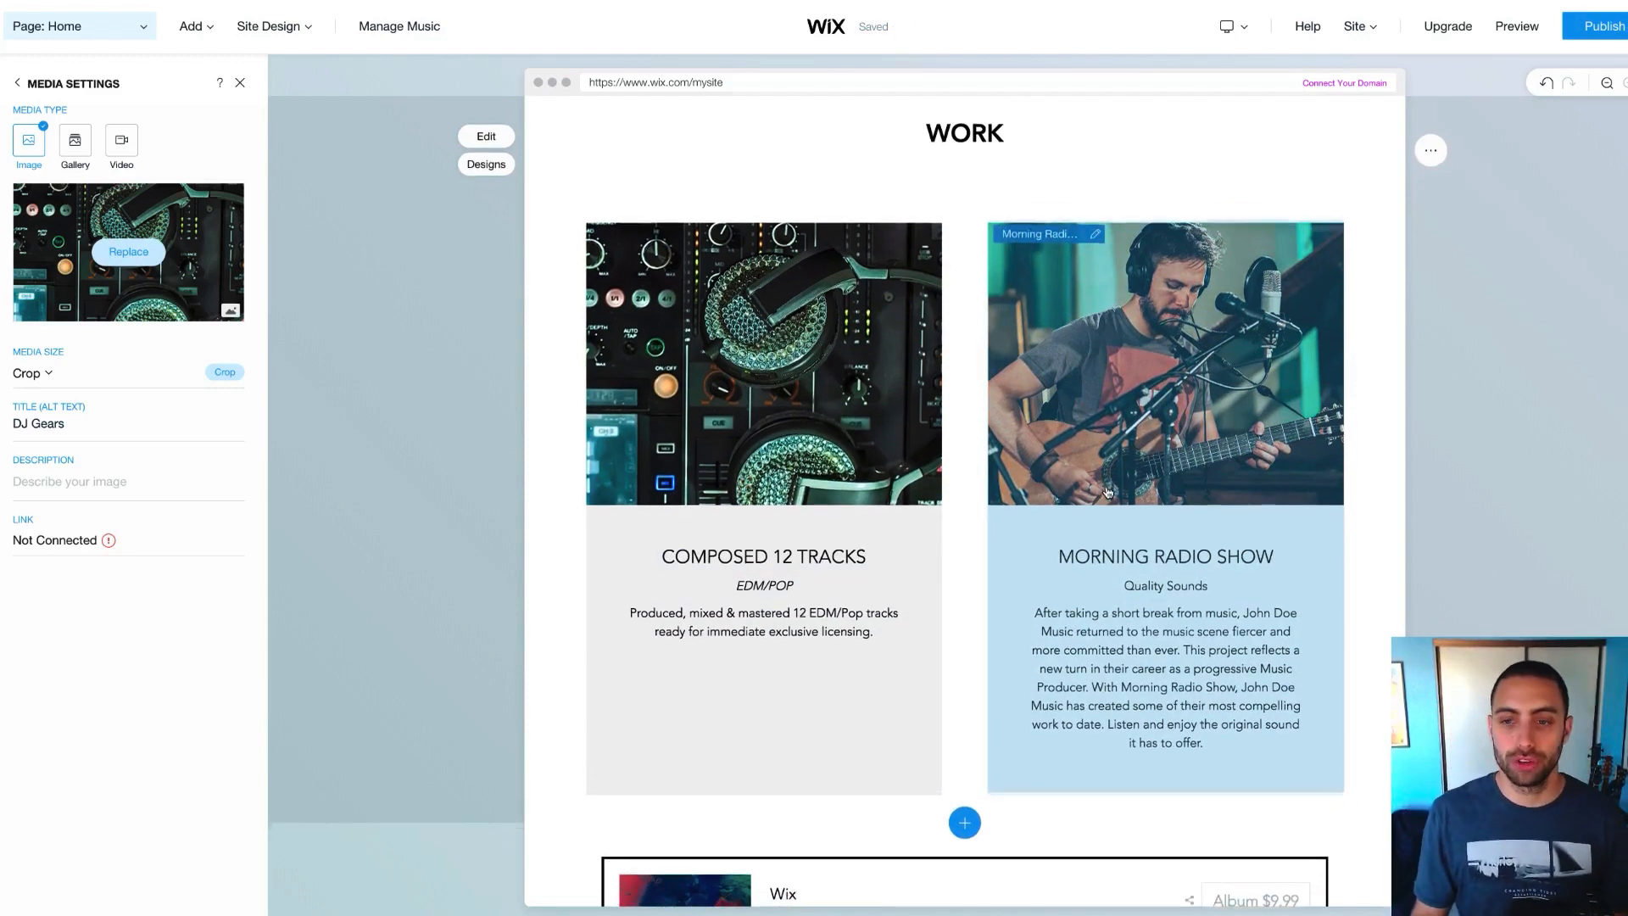
pyautogui.scroll(-1, 1107, 492)
pyautogui.scroll(-1, 1107, 492)
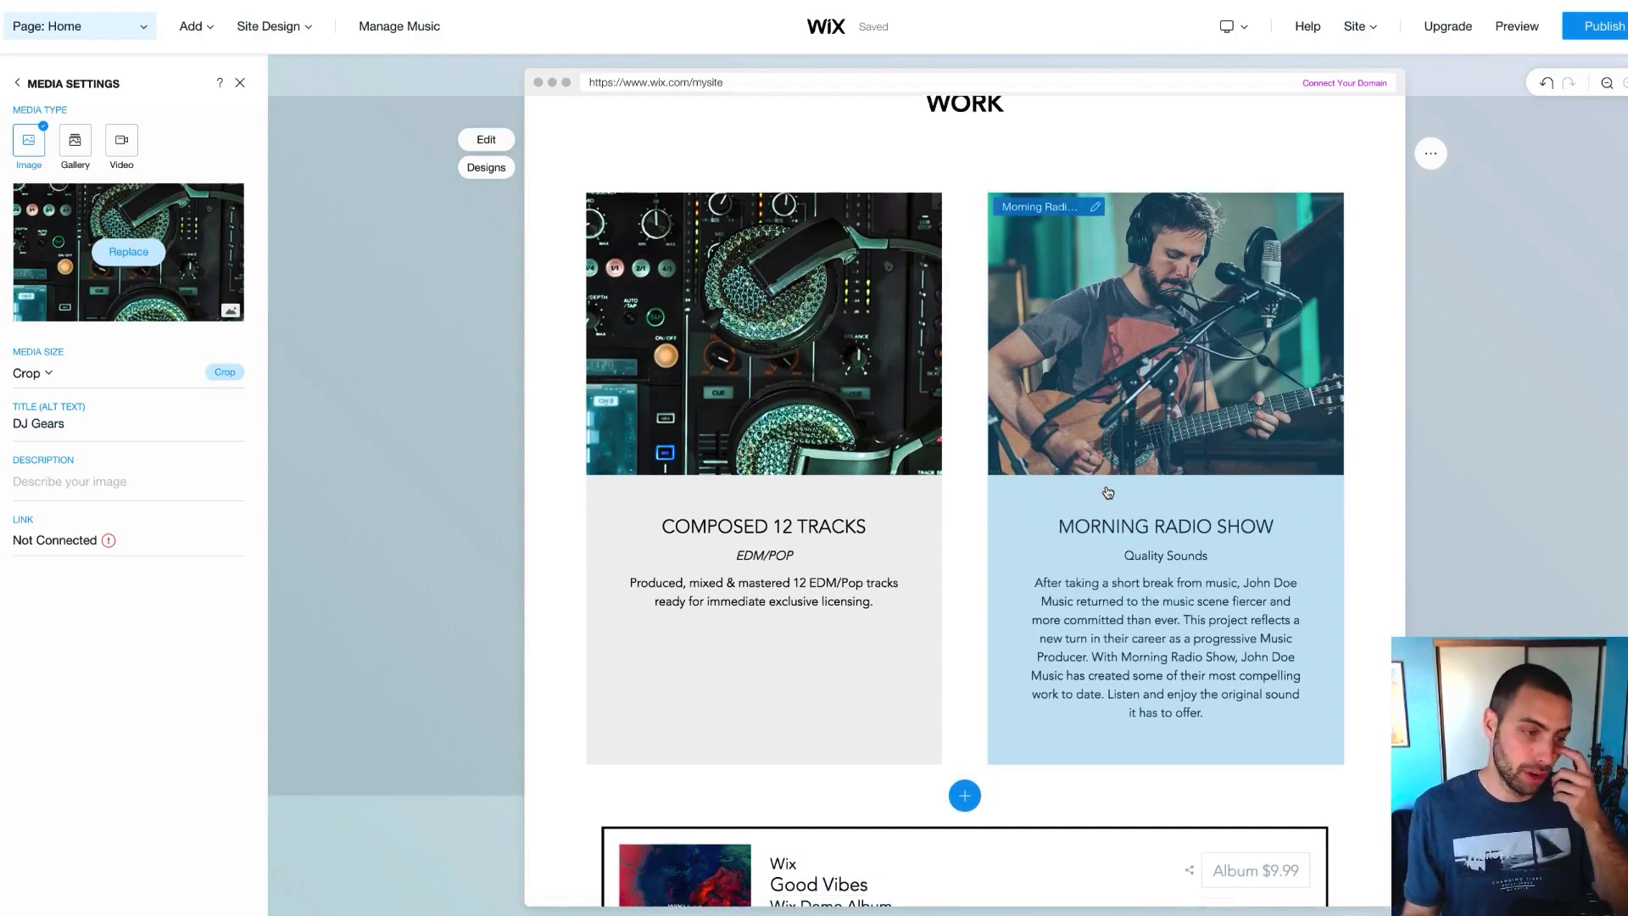
pyautogui.scroll(-5, 963, 607)
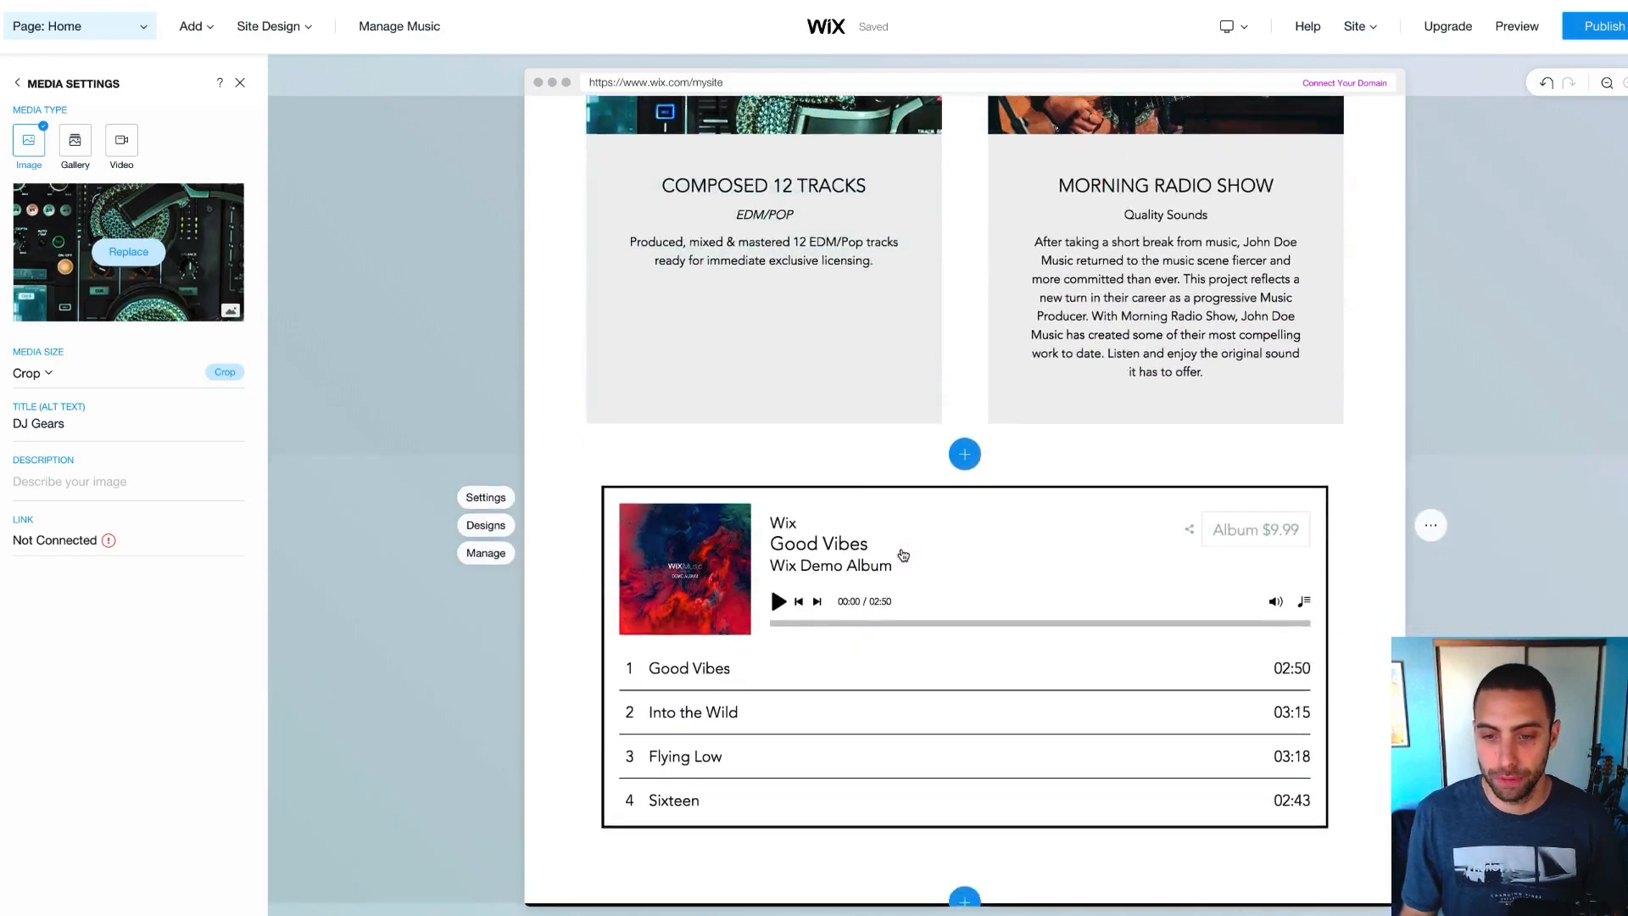
pyautogui.scroll(-1, 904, 556)
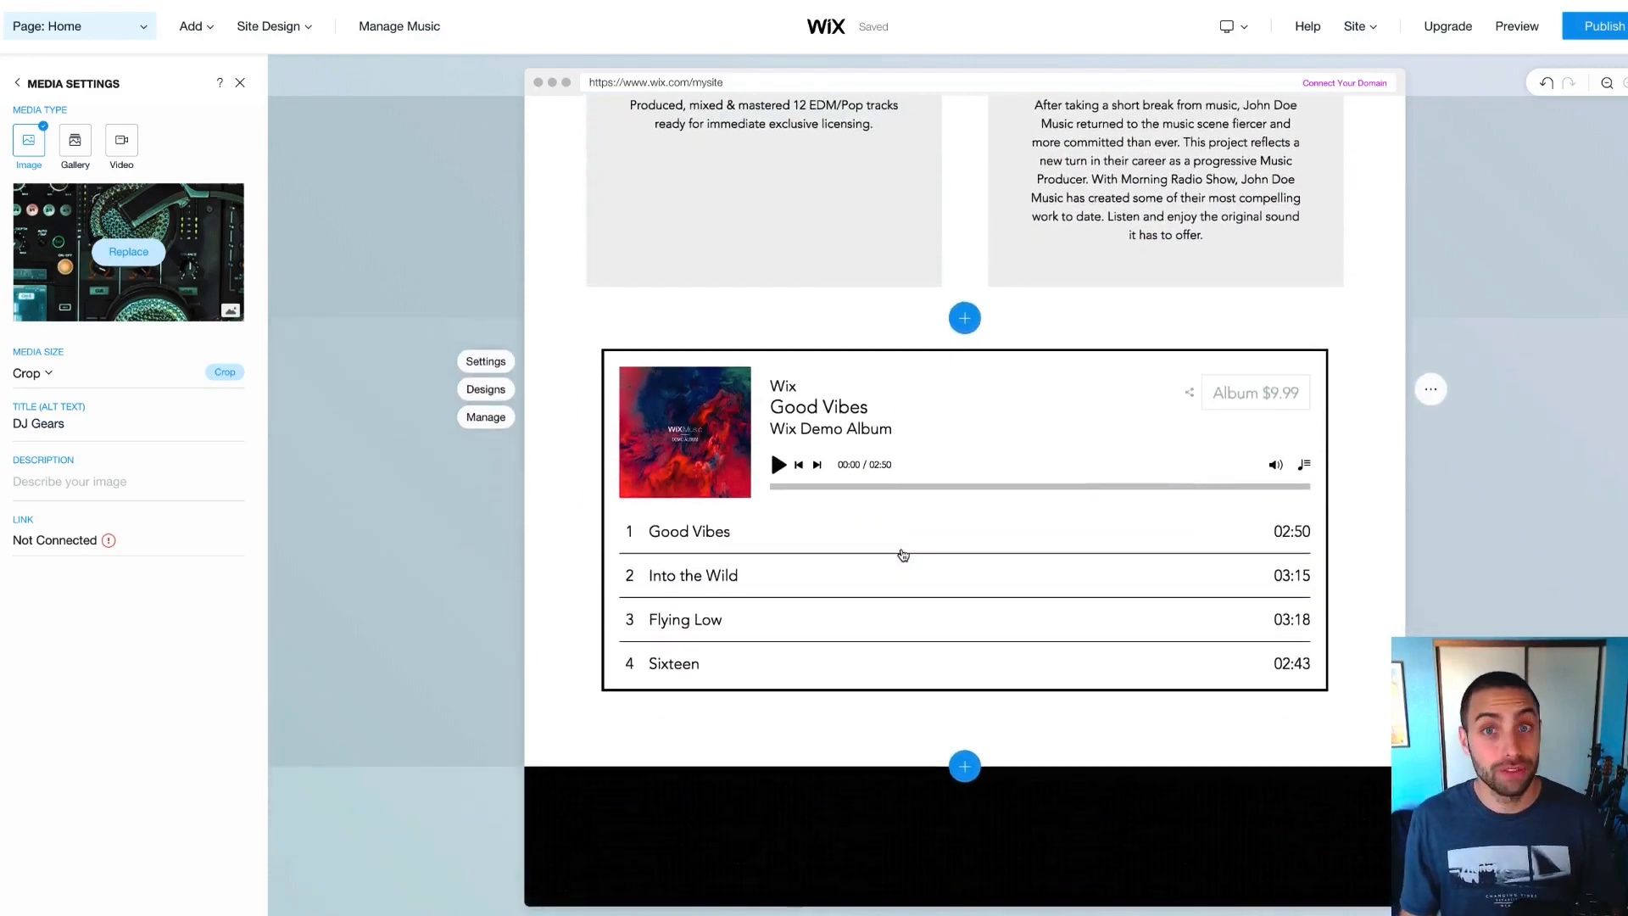
pyautogui.scroll(-1, 903, 555)
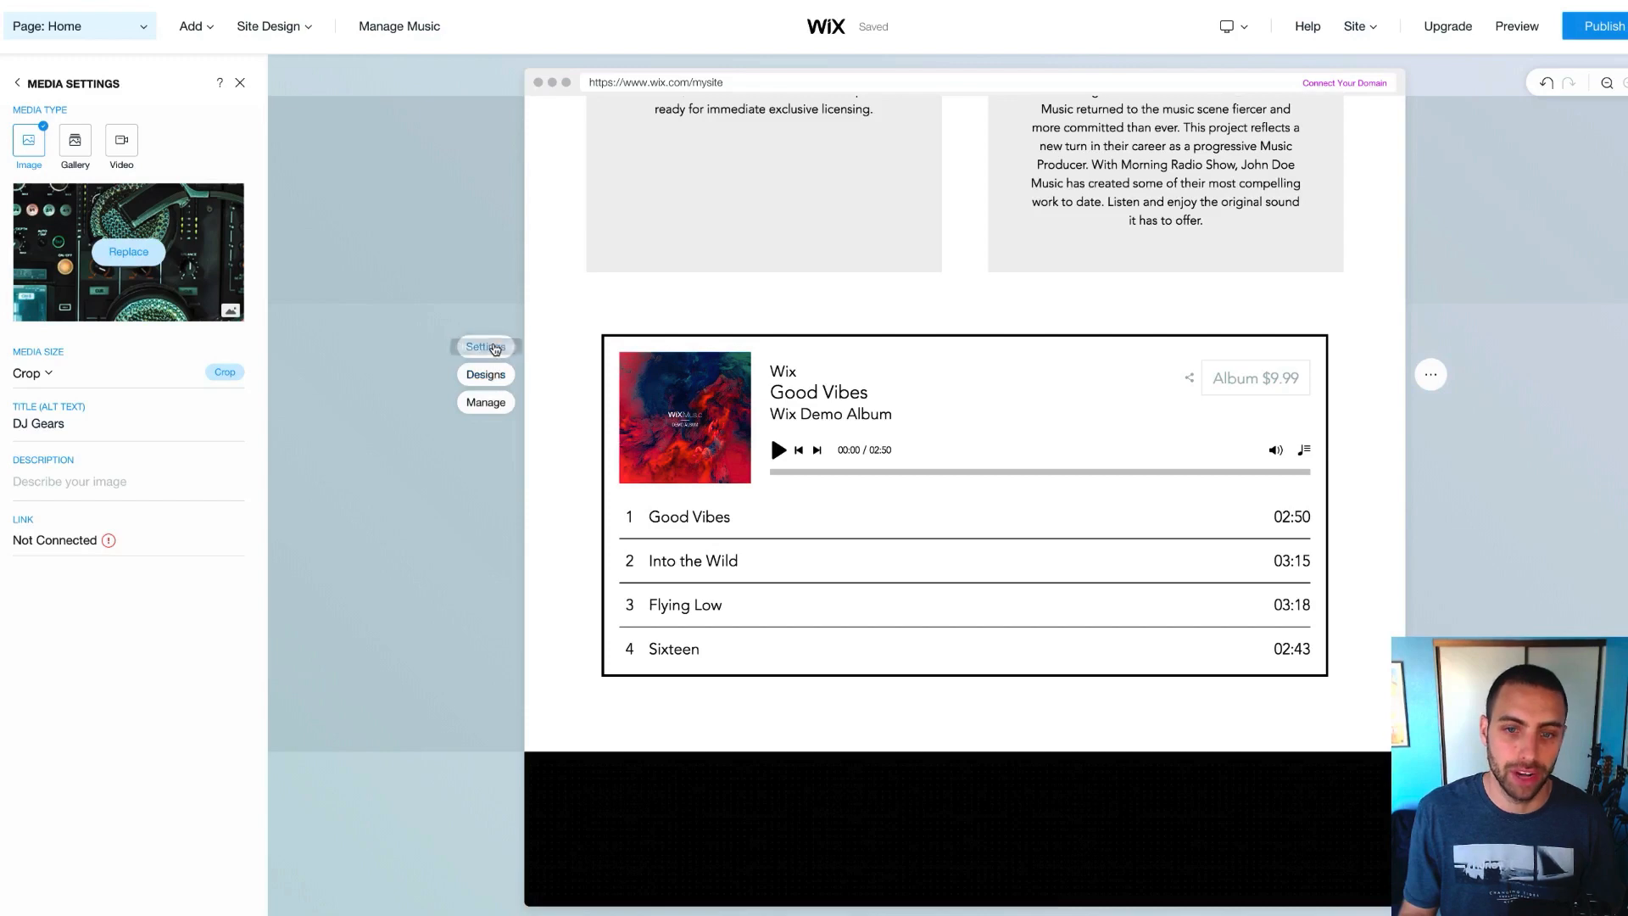
# Preview the player's Section Designs, then apply the first: album art beside play button with track durations
pyautogui.click(485, 374)
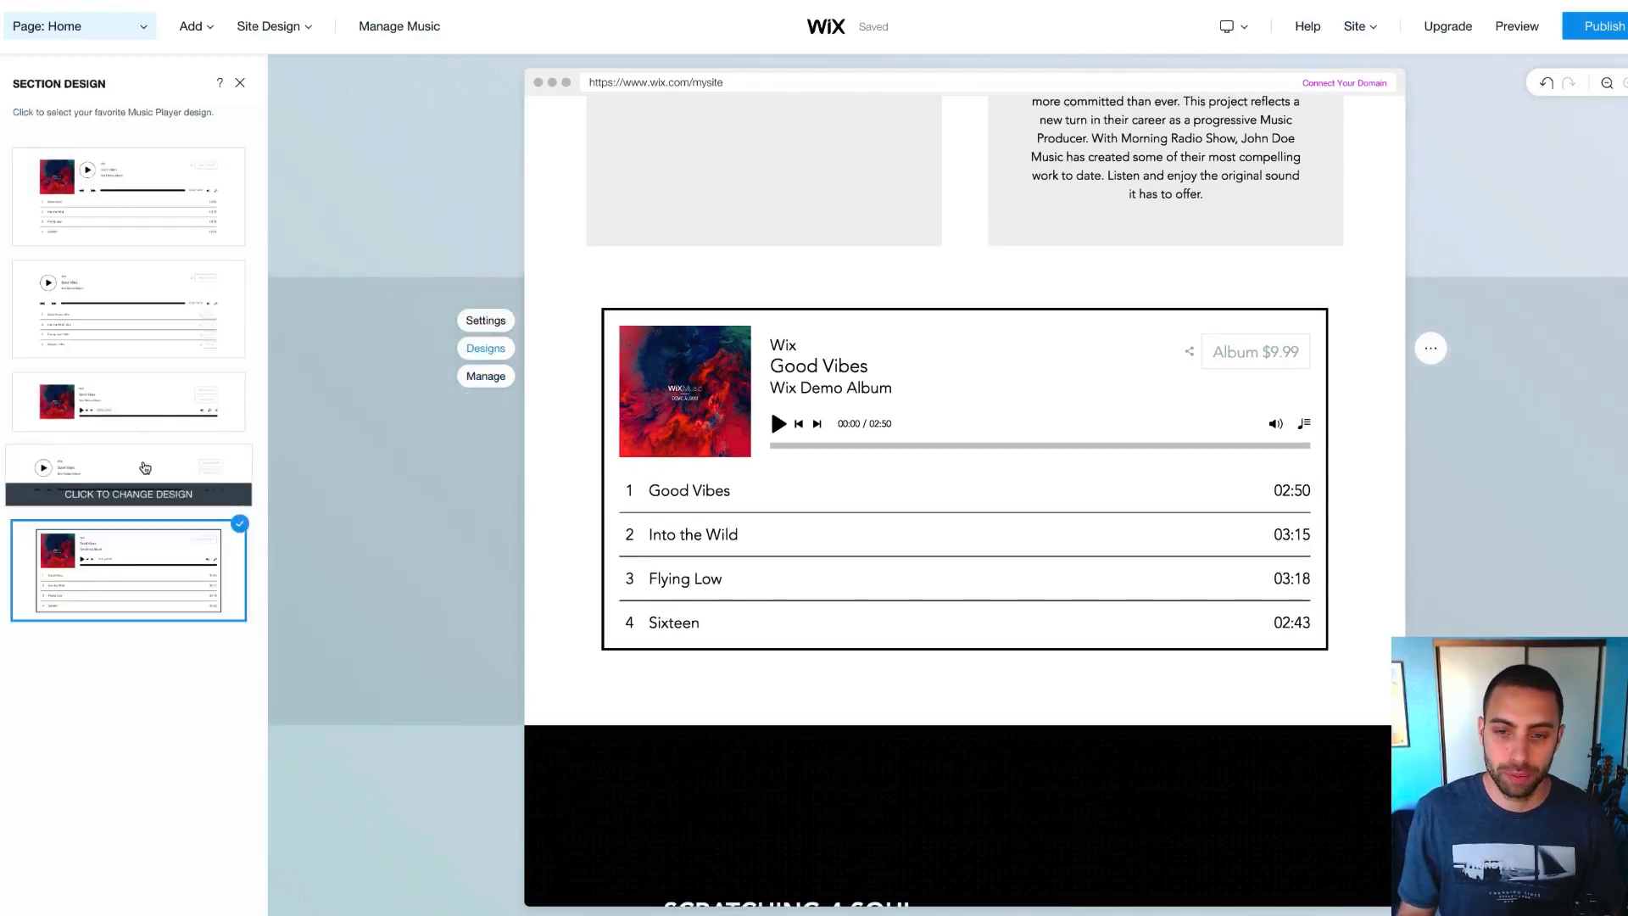
pyautogui.click(152, 466)
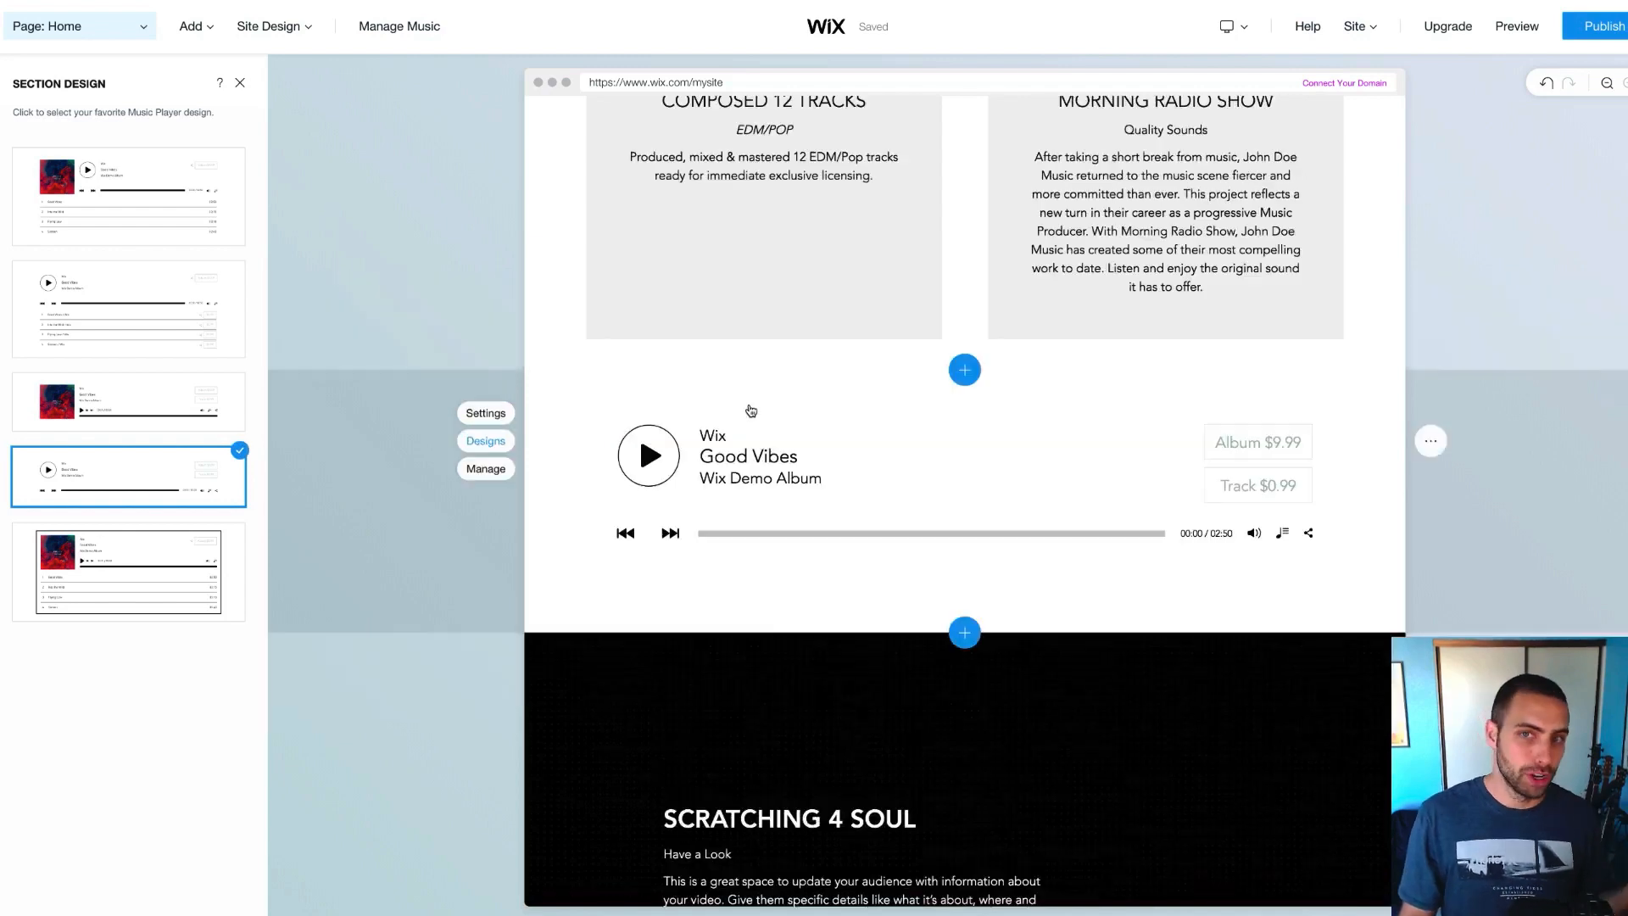
pyautogui.click(127, 400)
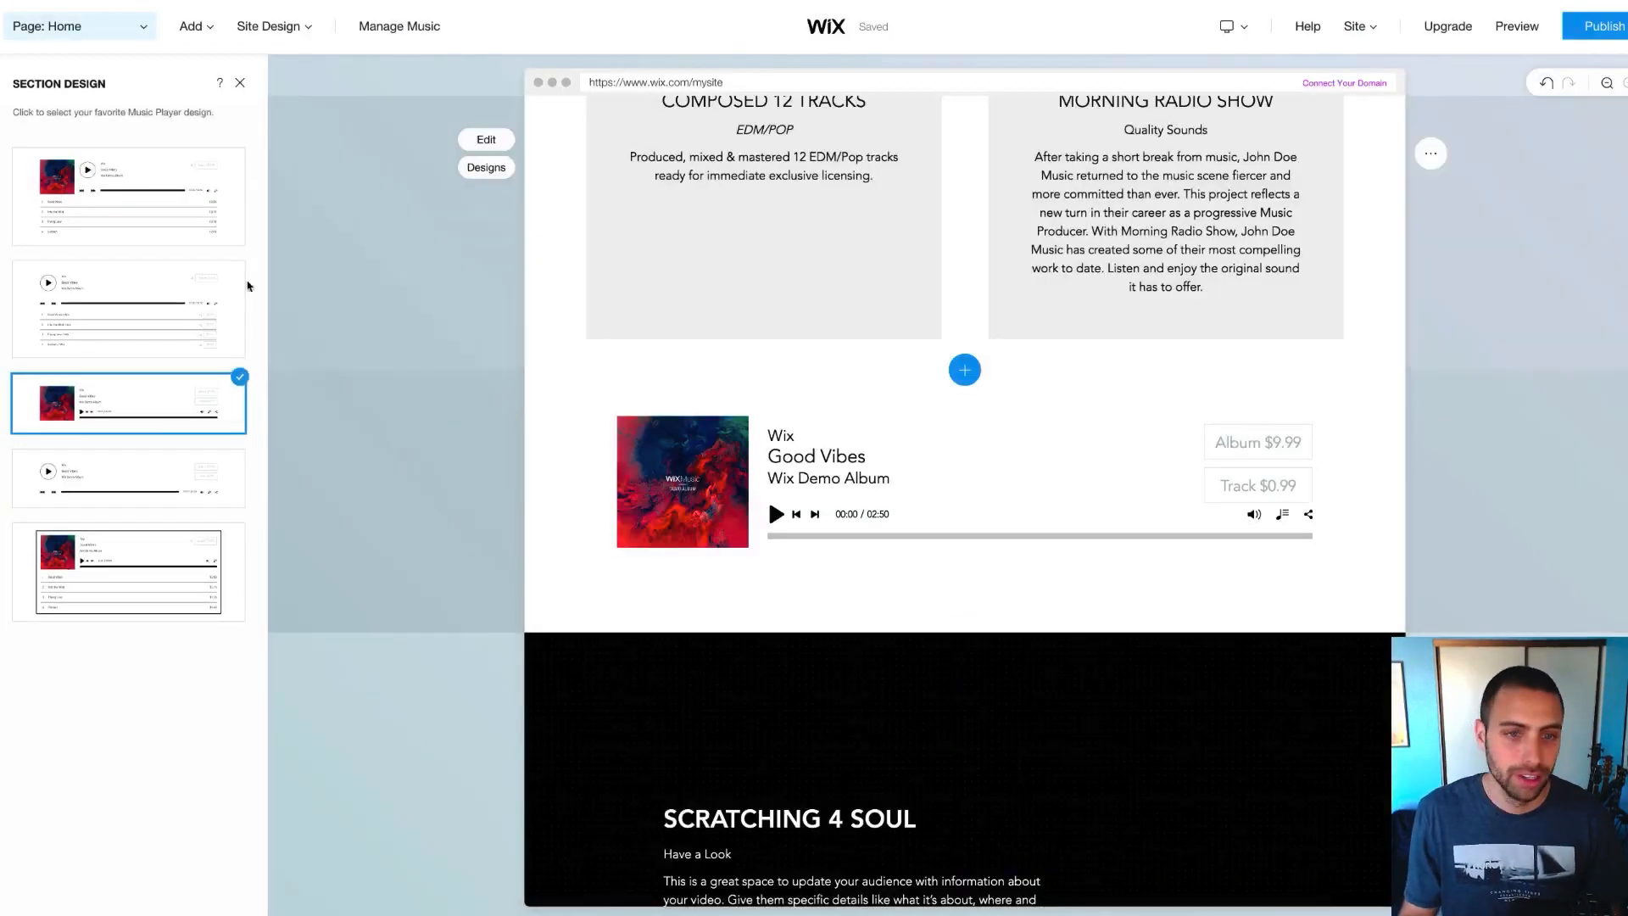
pyautogui.click(141, 302)
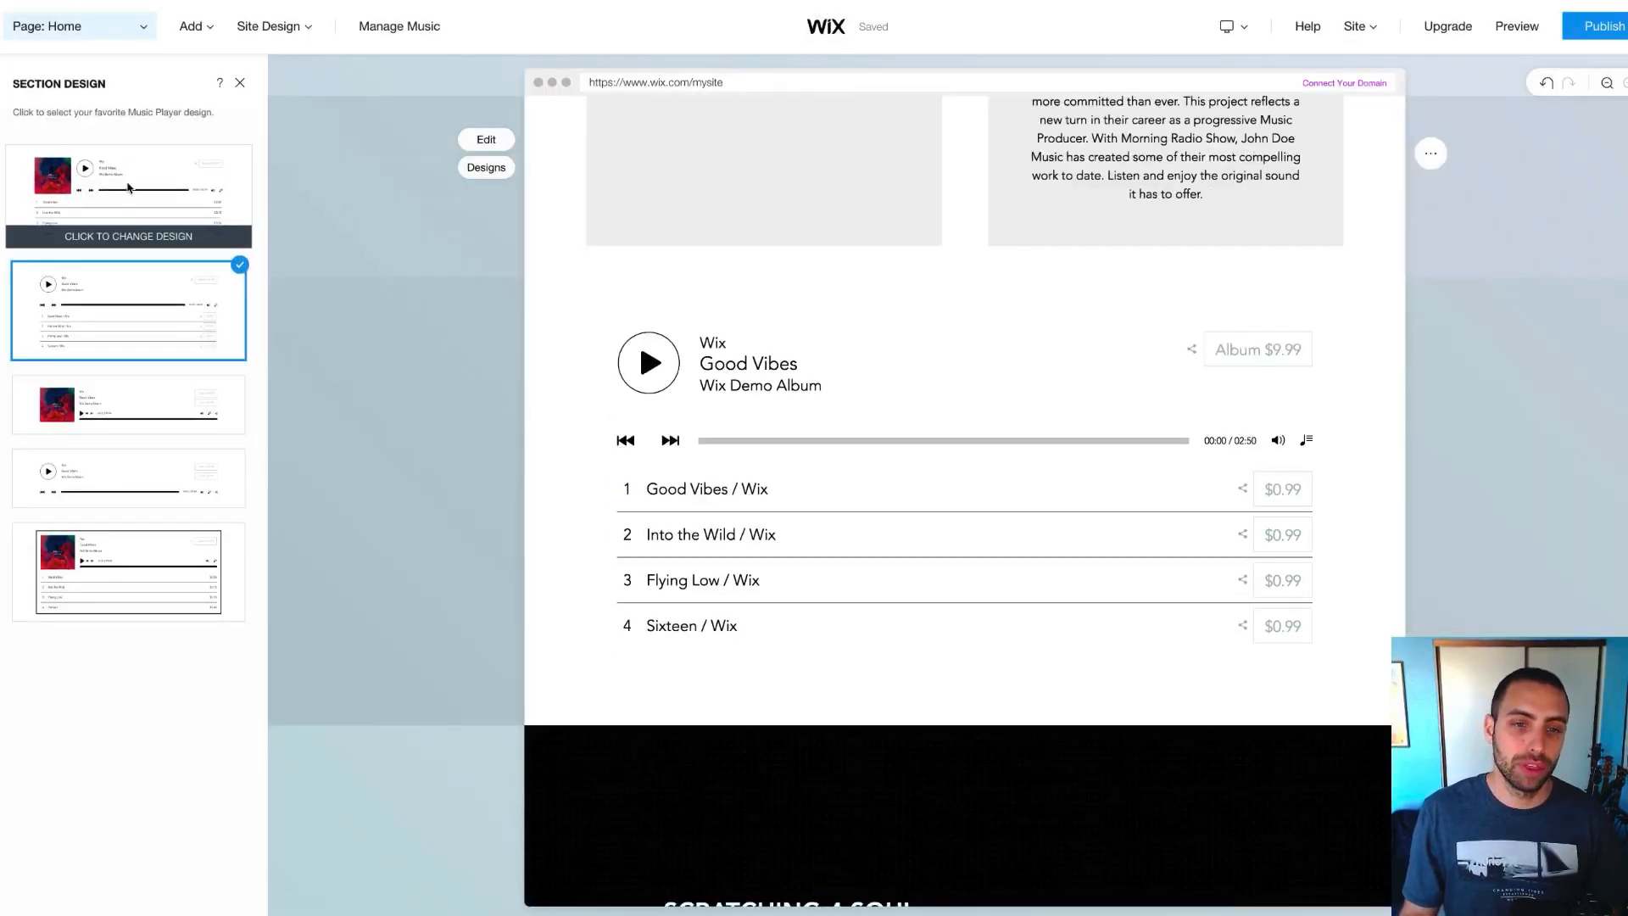
pyautogui.click(129, 187)
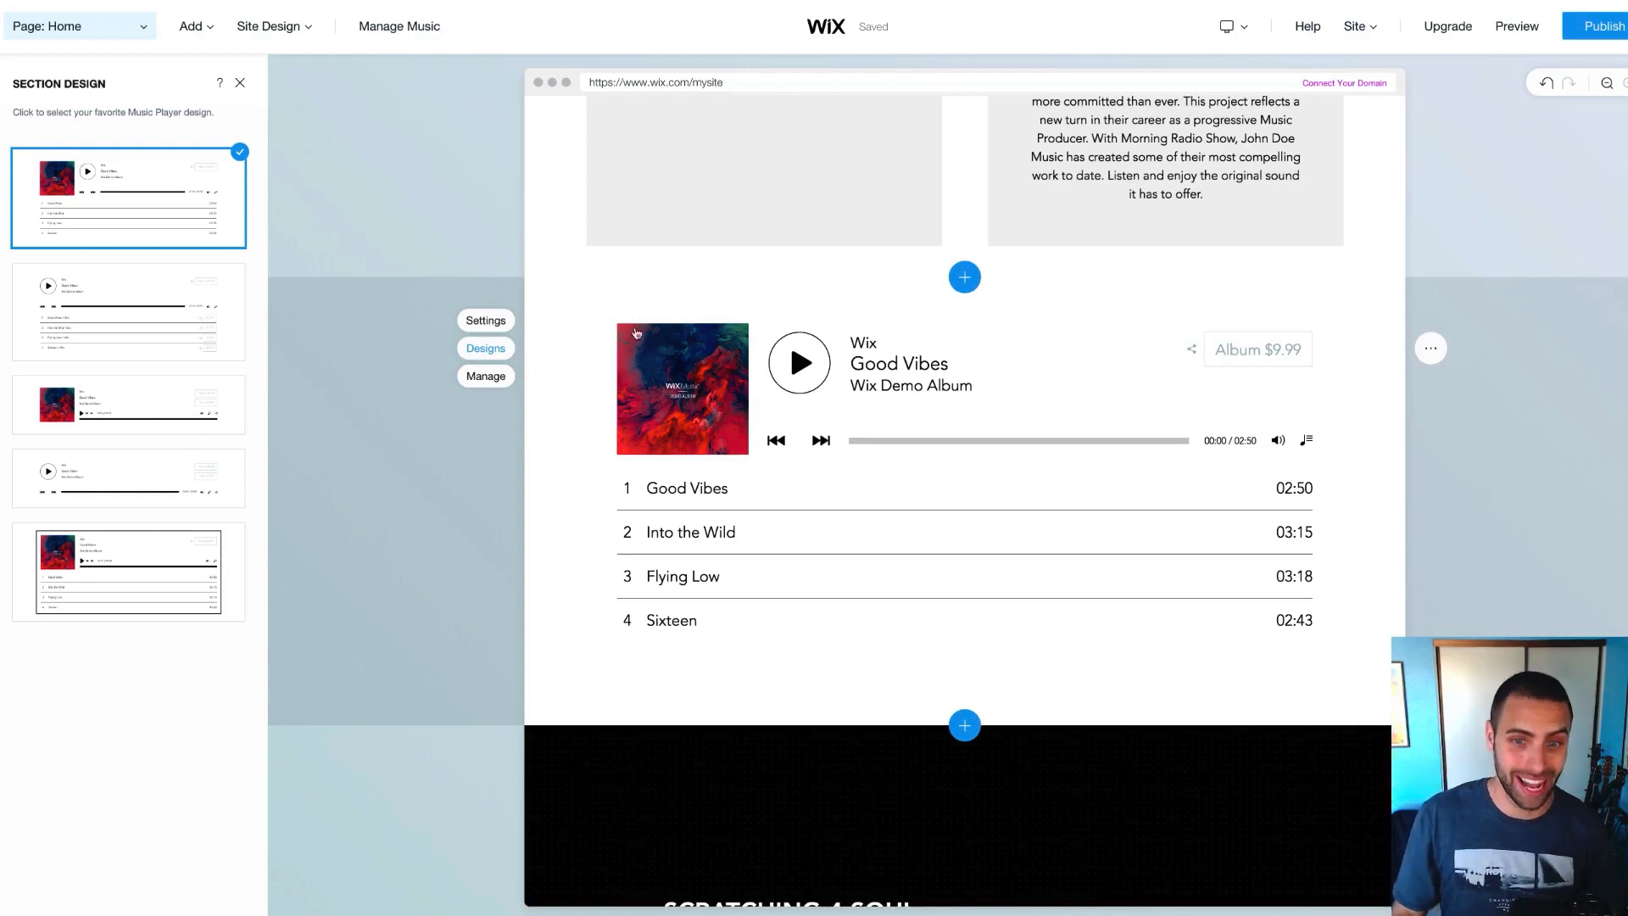
pyautogui.scroll(1, 469, 330)
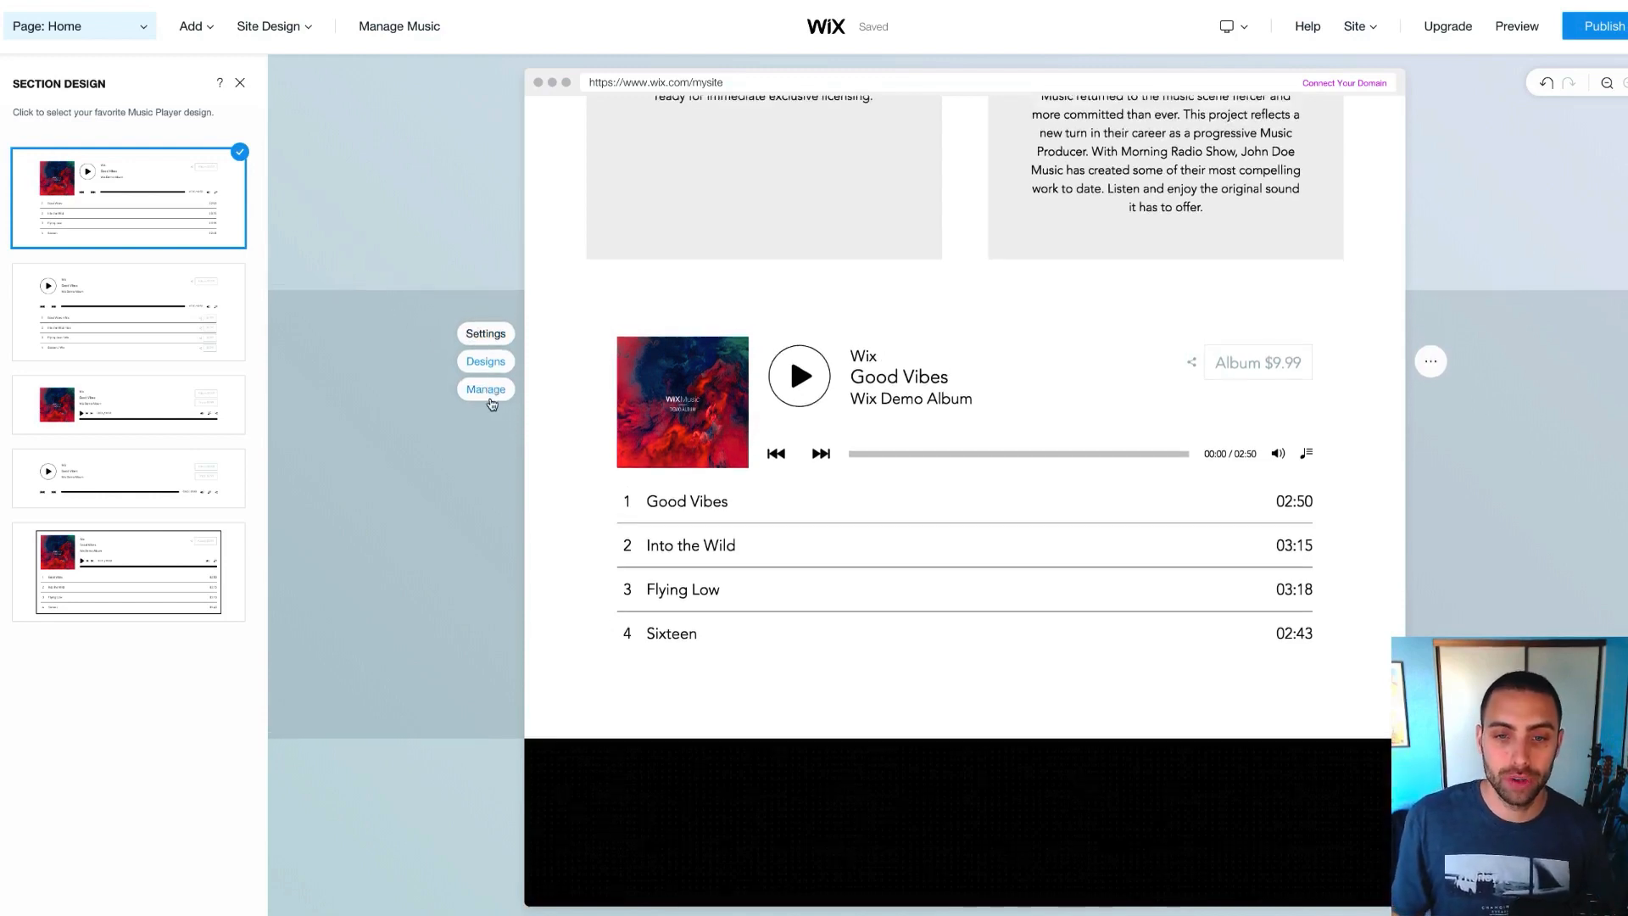
# Go from the player's Manage button into Wix Music and start a new album
pyautogui.click(486, 393)
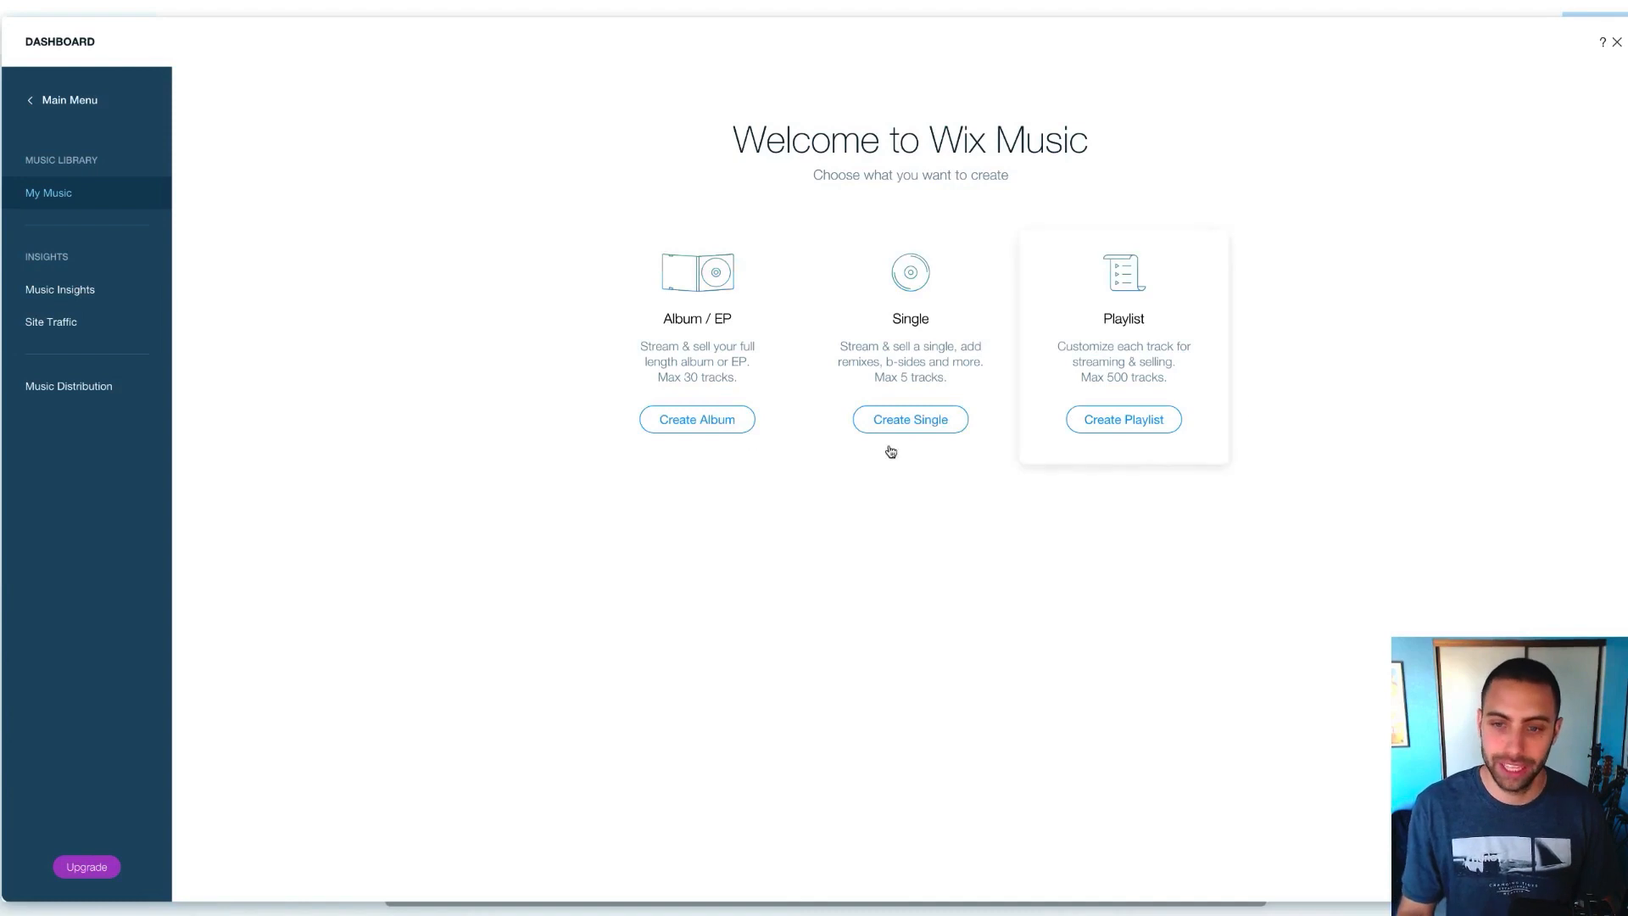
pyautogui.click(702, 421)
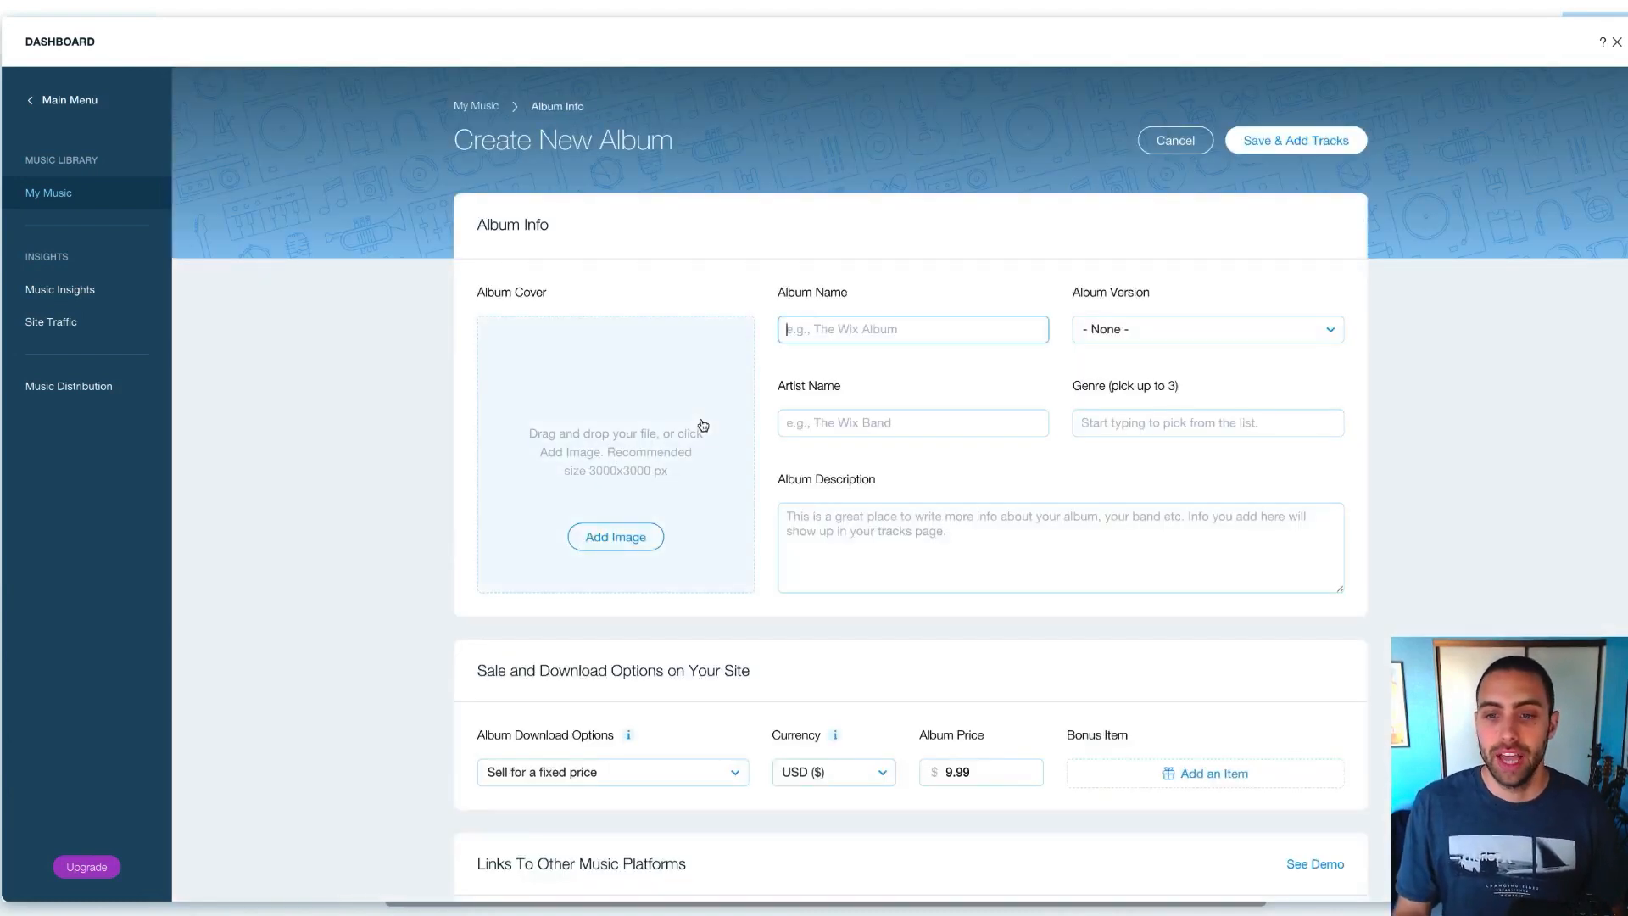
# Leave the album name without the added 'EDM' and fill in the artist's name
pyautogui.click(807, 332)
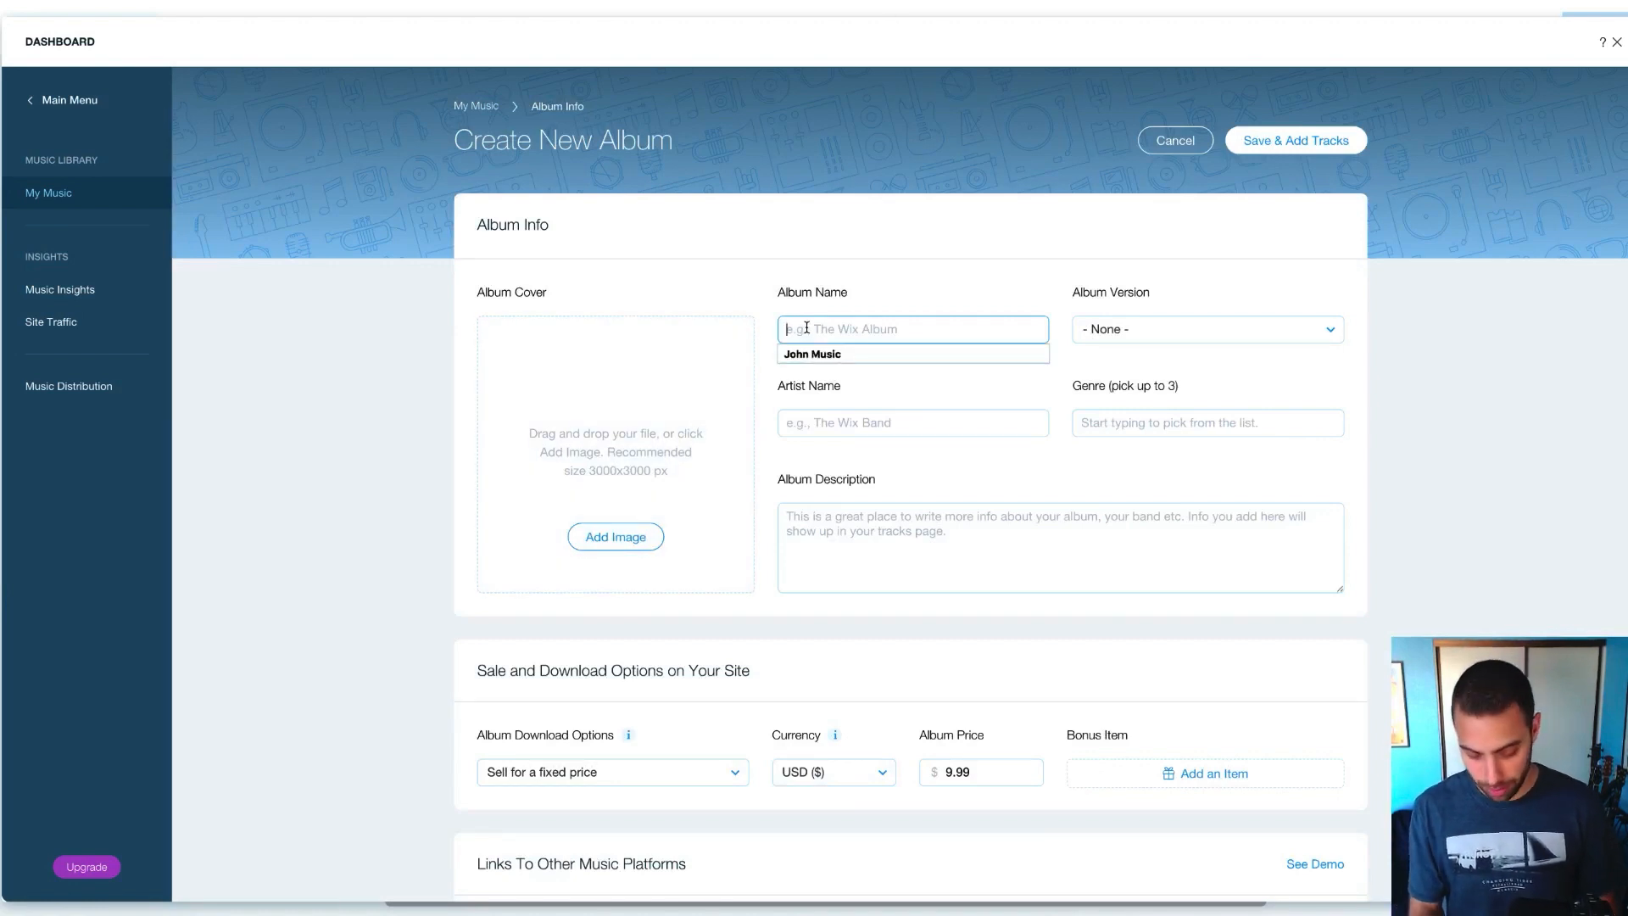
pyautogui.write('John Doe ')
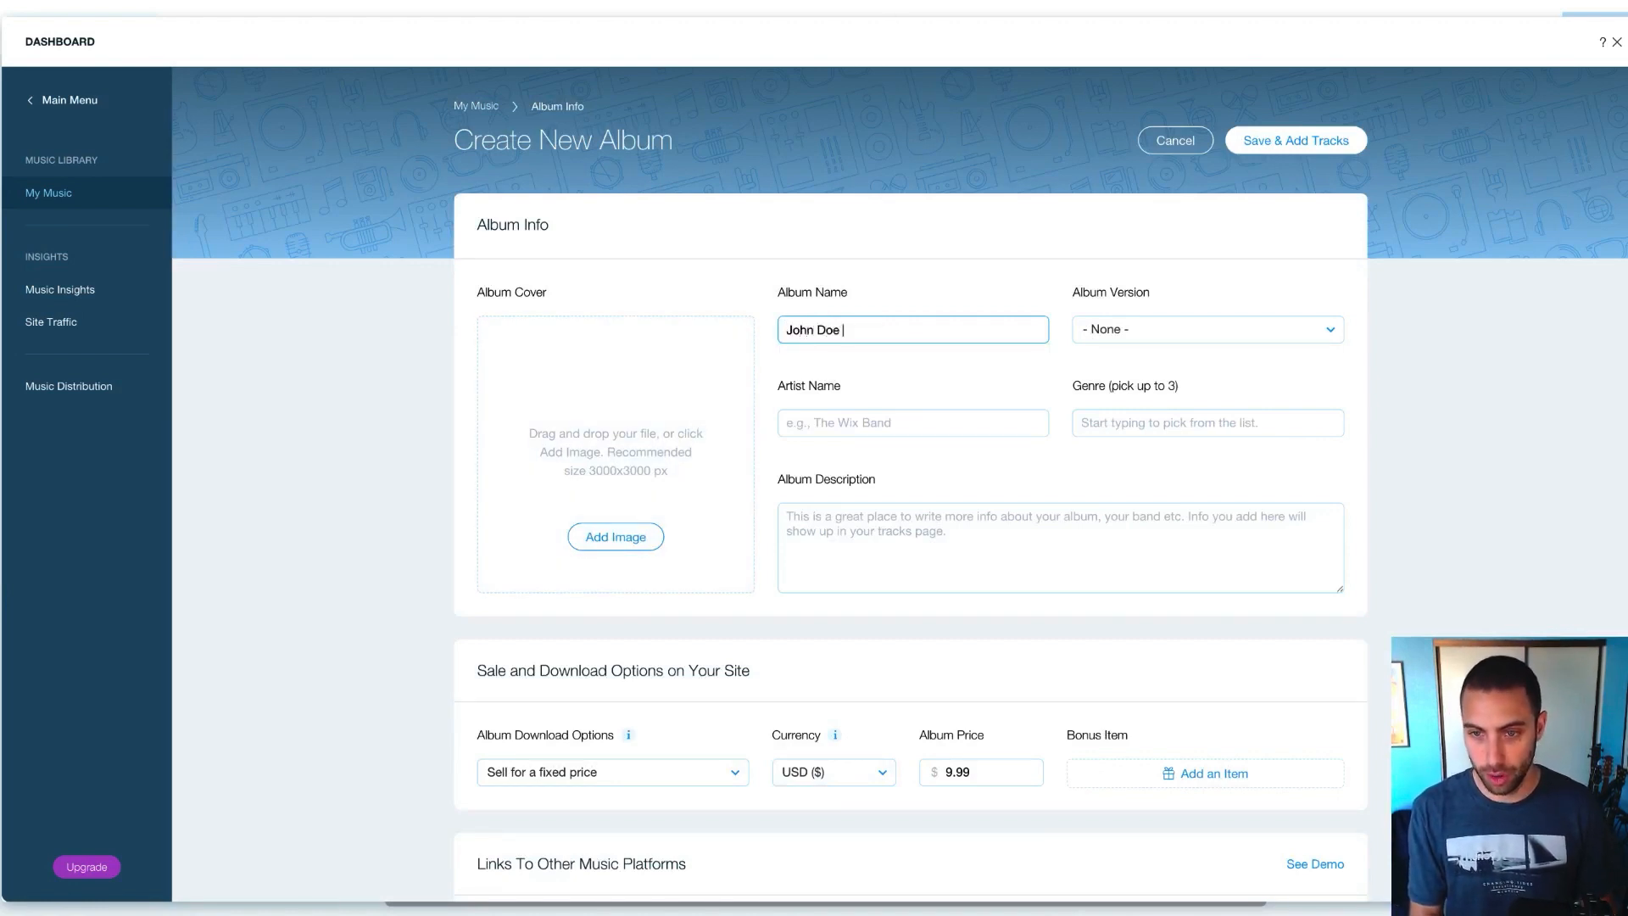
pyautogui.write('Demos')
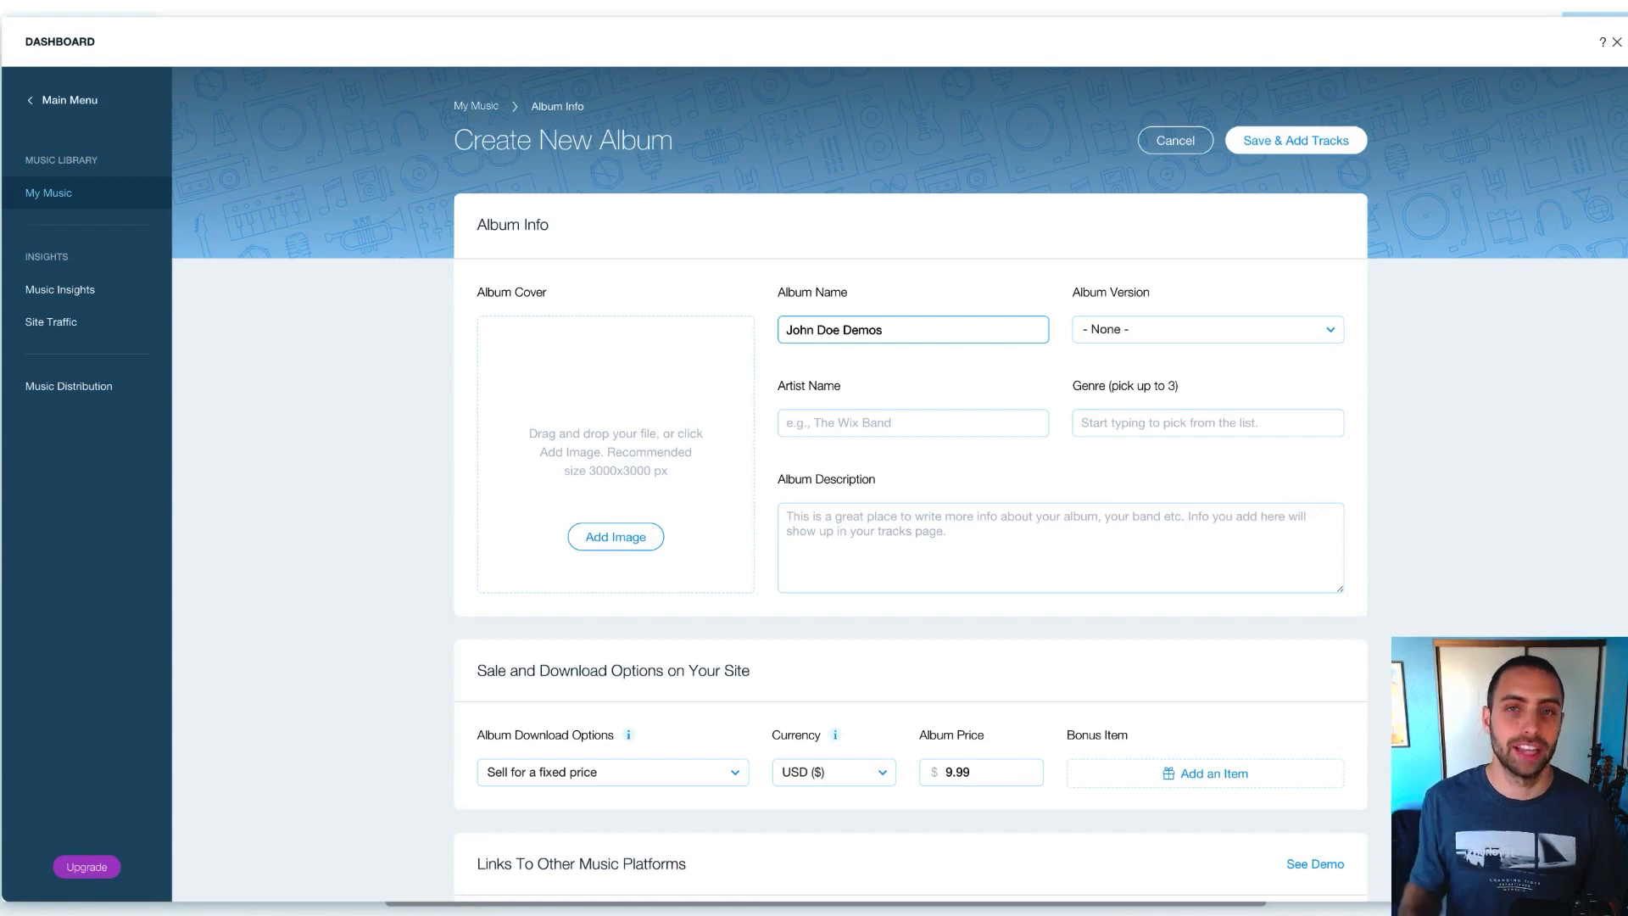
pyautogui.write('EDM')
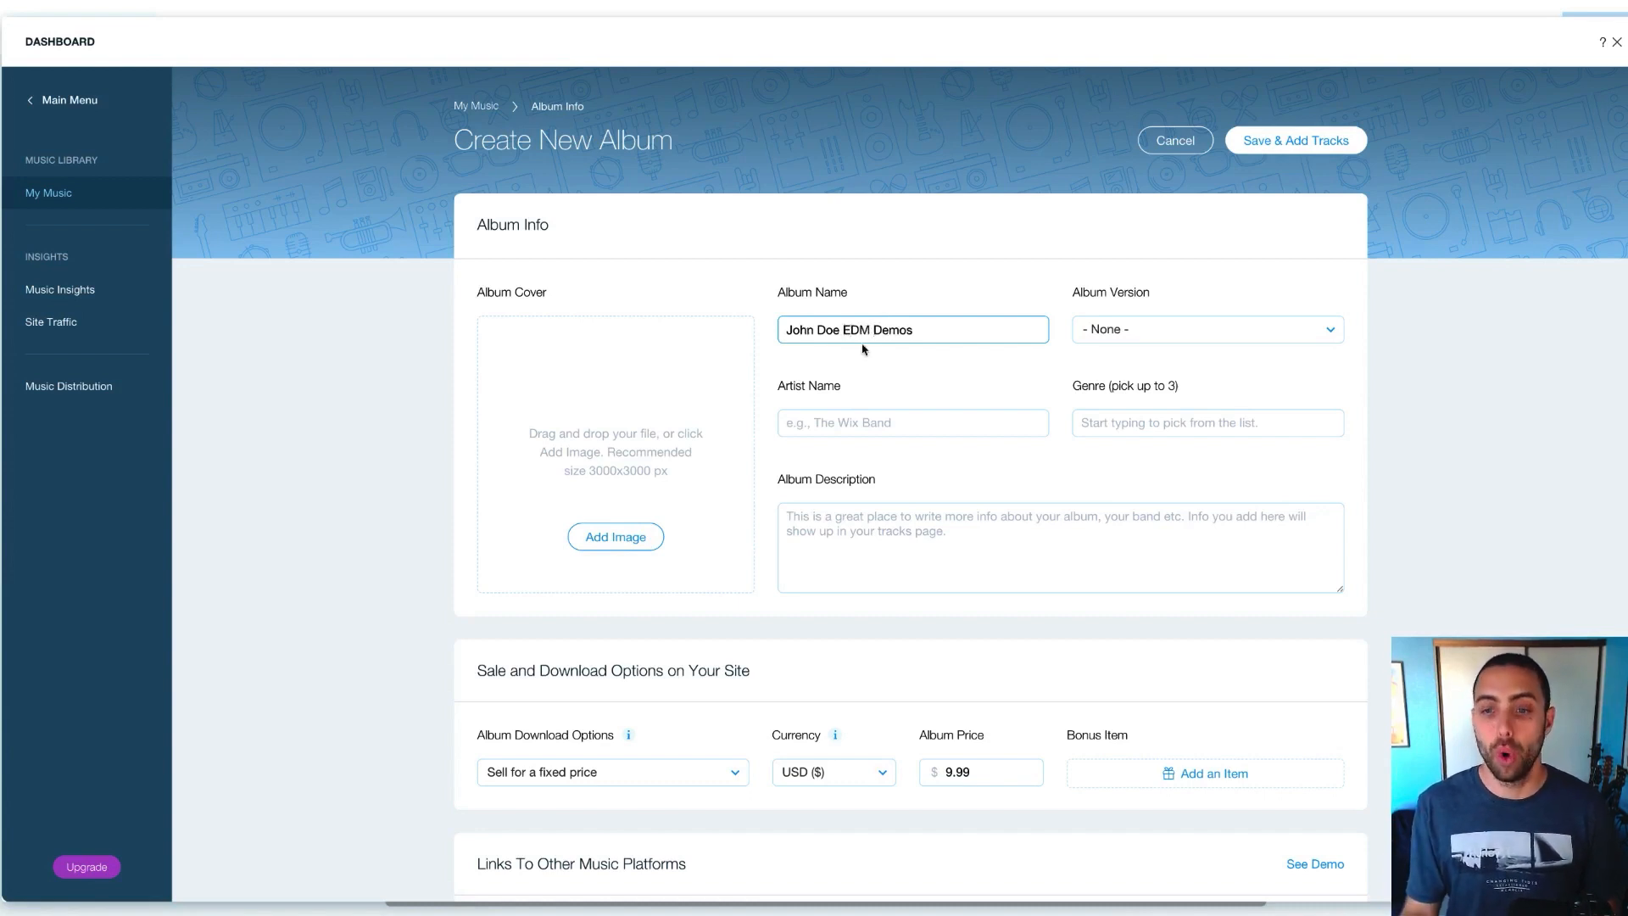
pyautogui.press('BackSpace')
pyautogui.press('BackSpace')
pyautogui.press('BackSpace')
pyautogui.press('BackSpace')
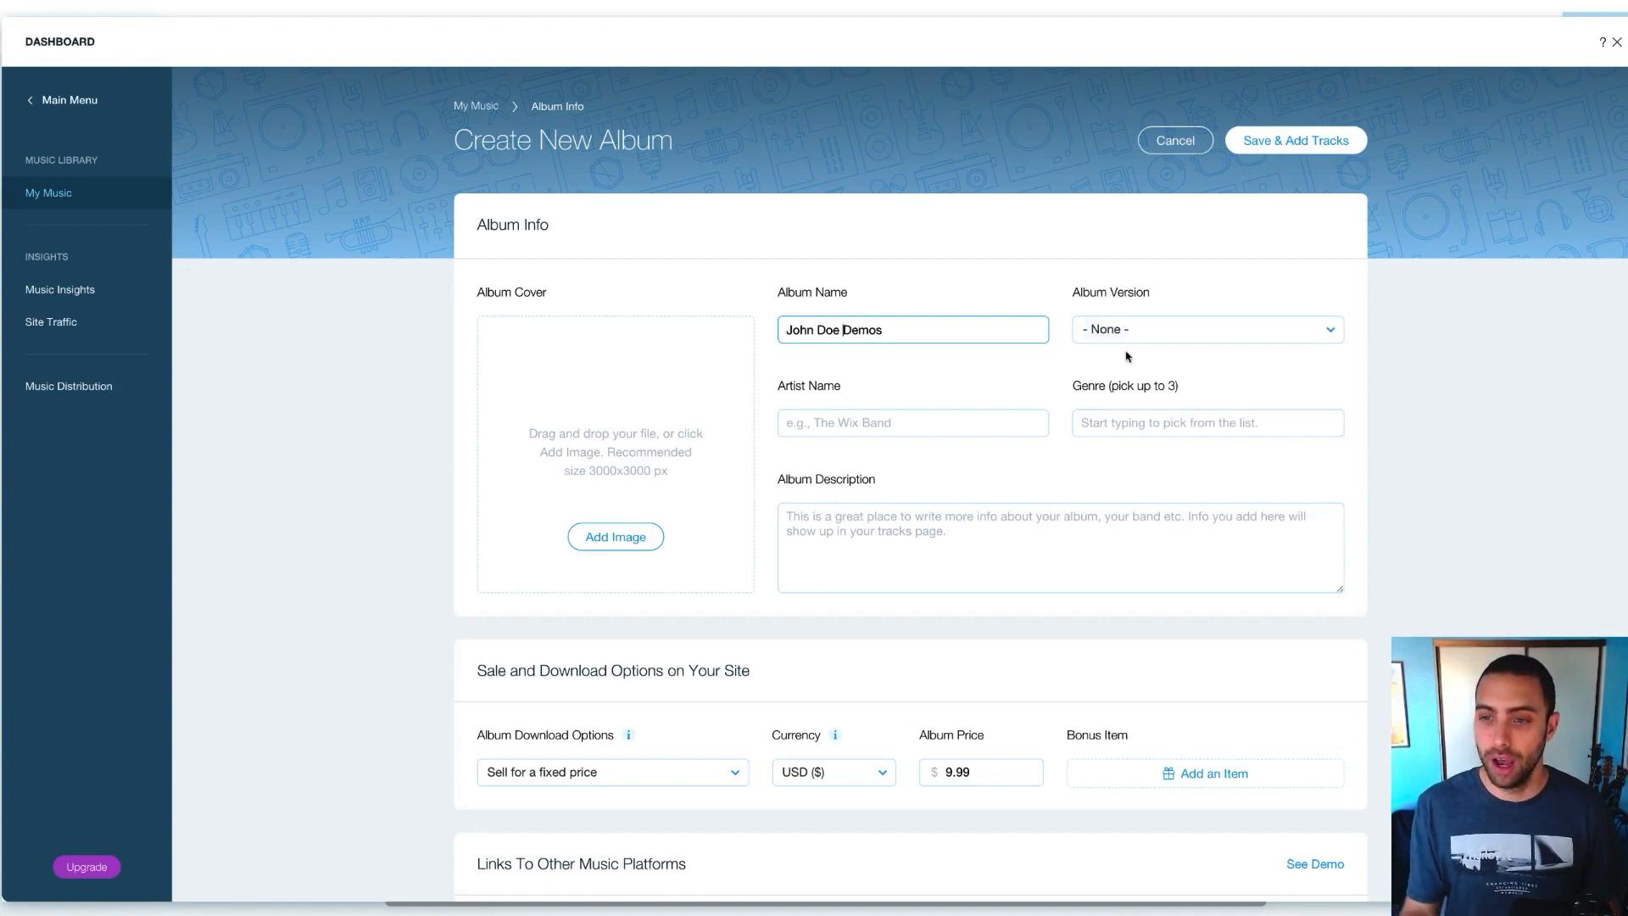
pyautogui.click(926, 427)
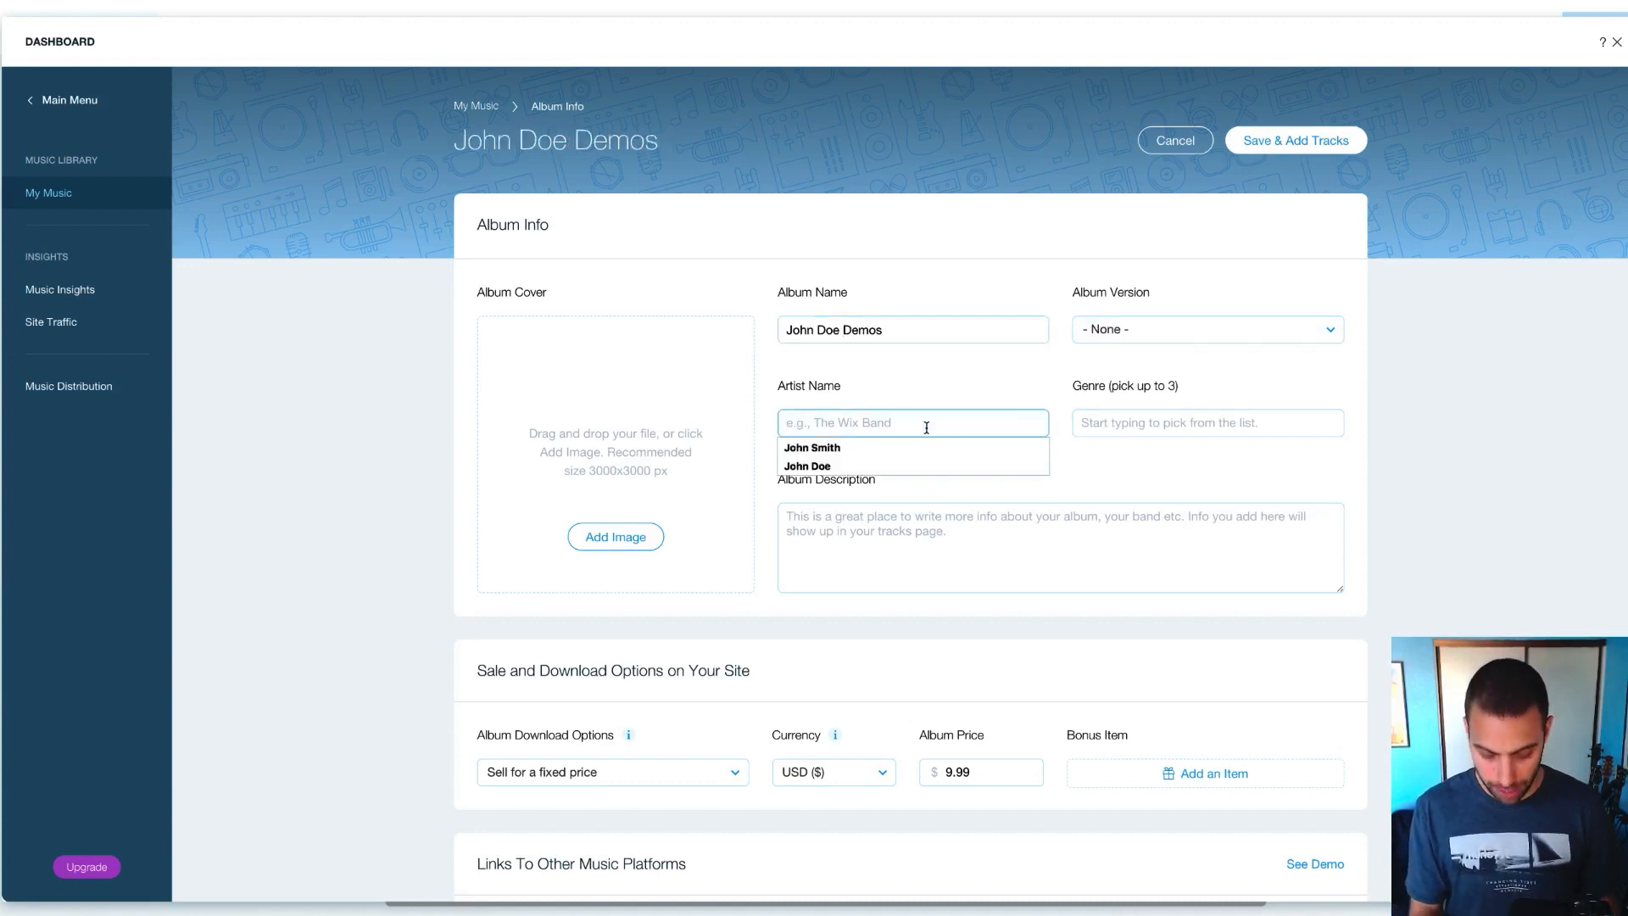
pyautogui.write('John Doe')
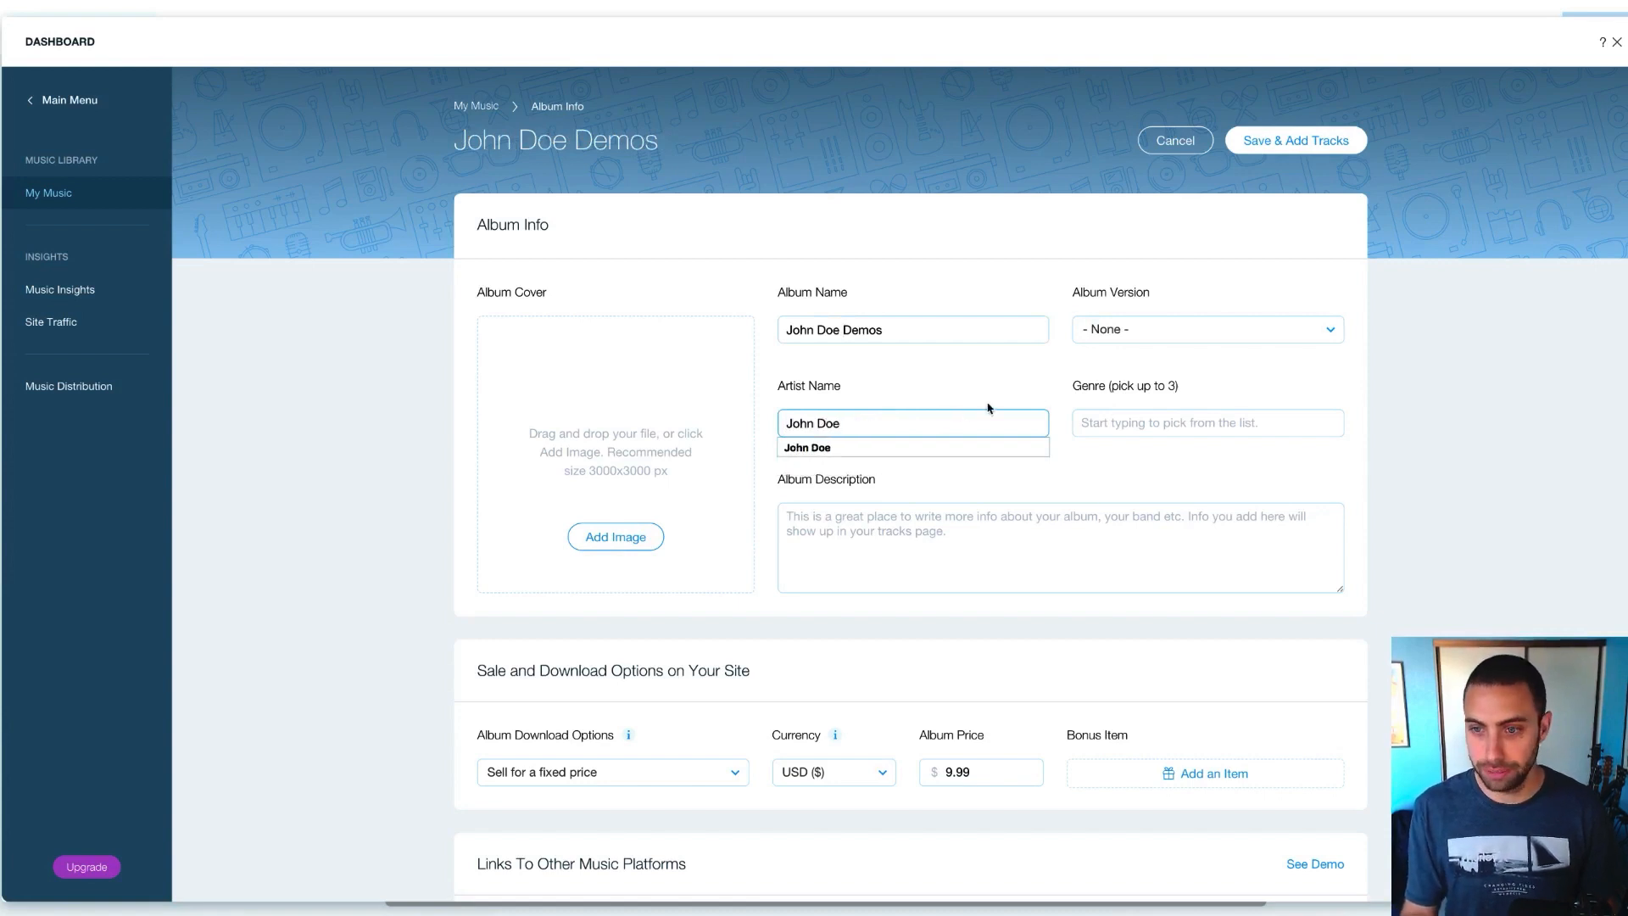
# Tag the album with the Hip-Hop, Hip Hop/Rap and Rock genres
pyautogui.click(1105, 430)
pyautogui.write('edm')
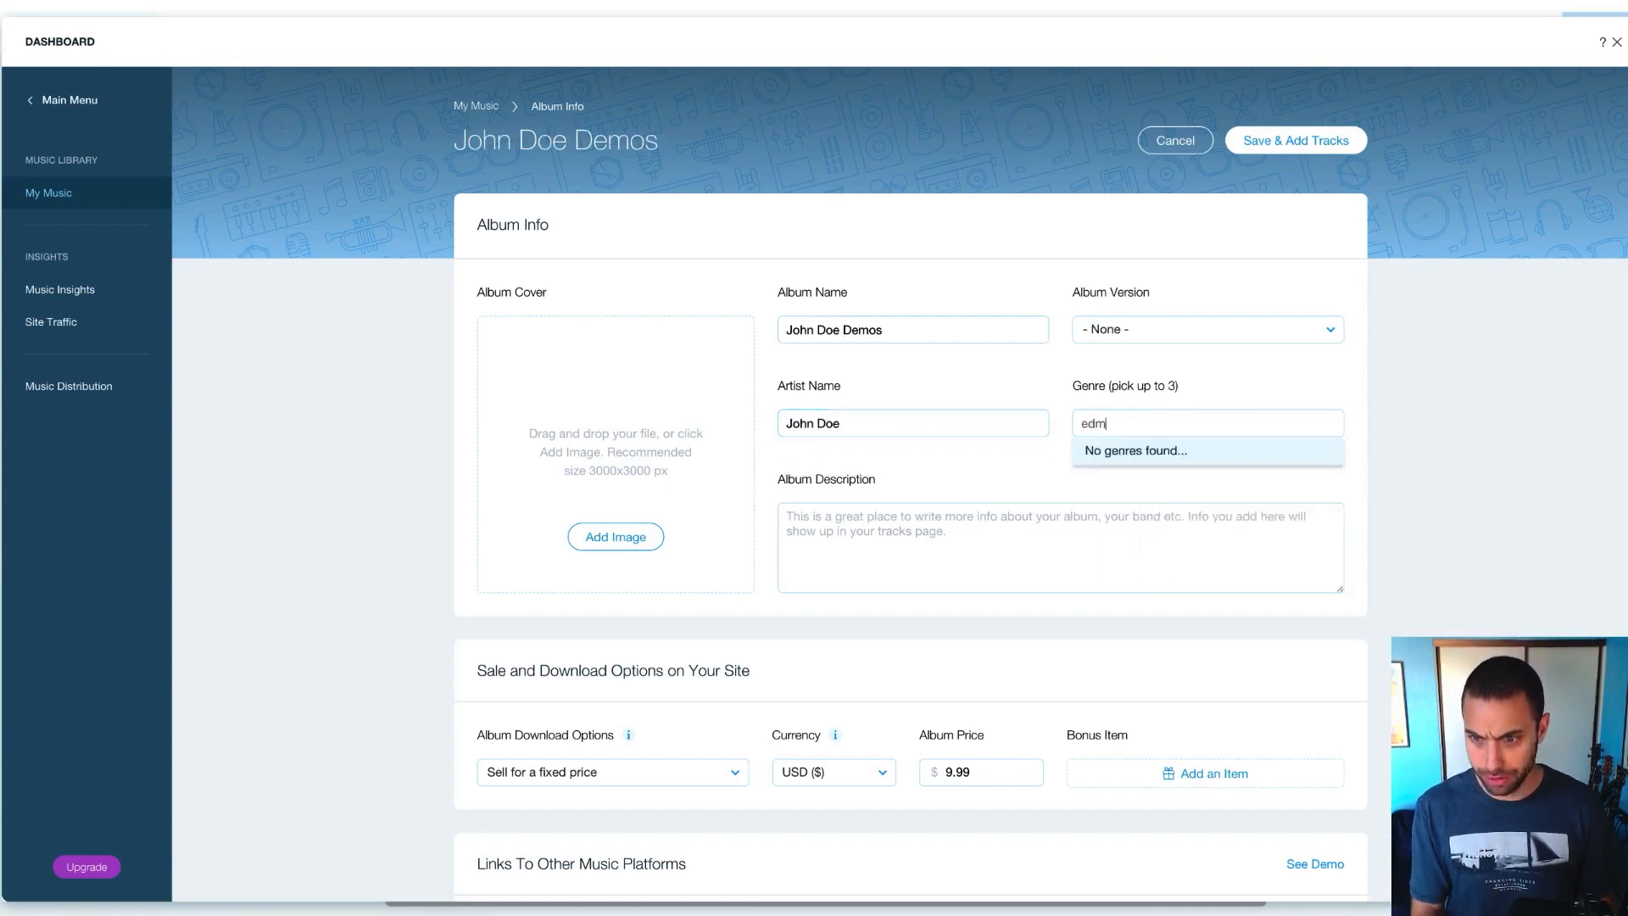
pyautogui.press('Tab')
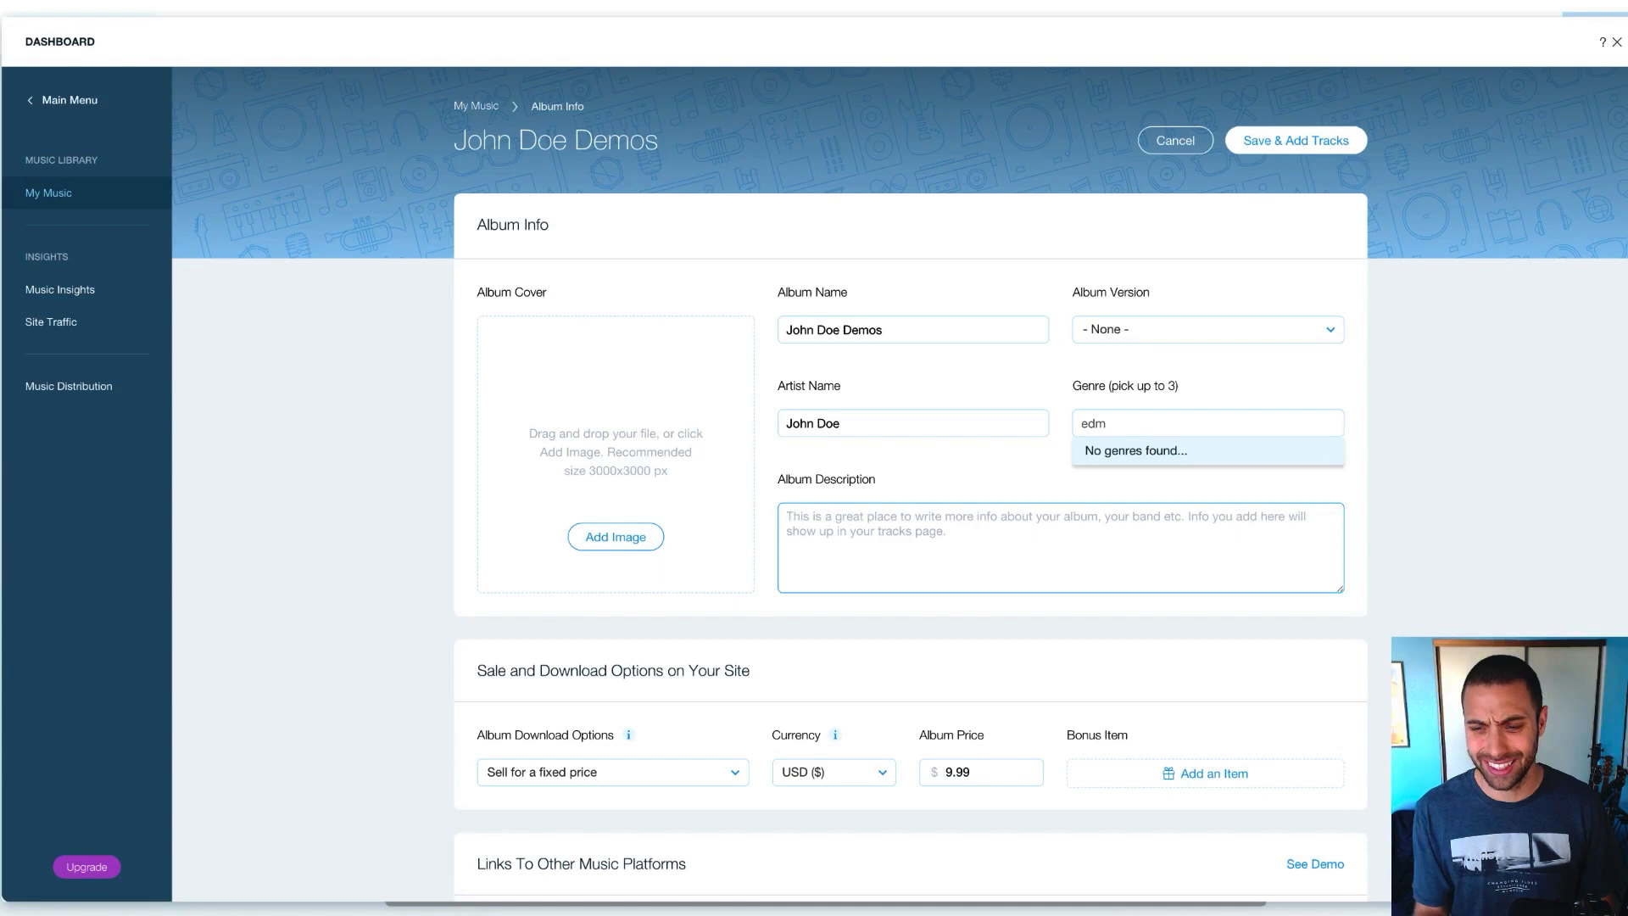
pyautogui.doubleClick(1150, 426)
pyautogui.write('hip')
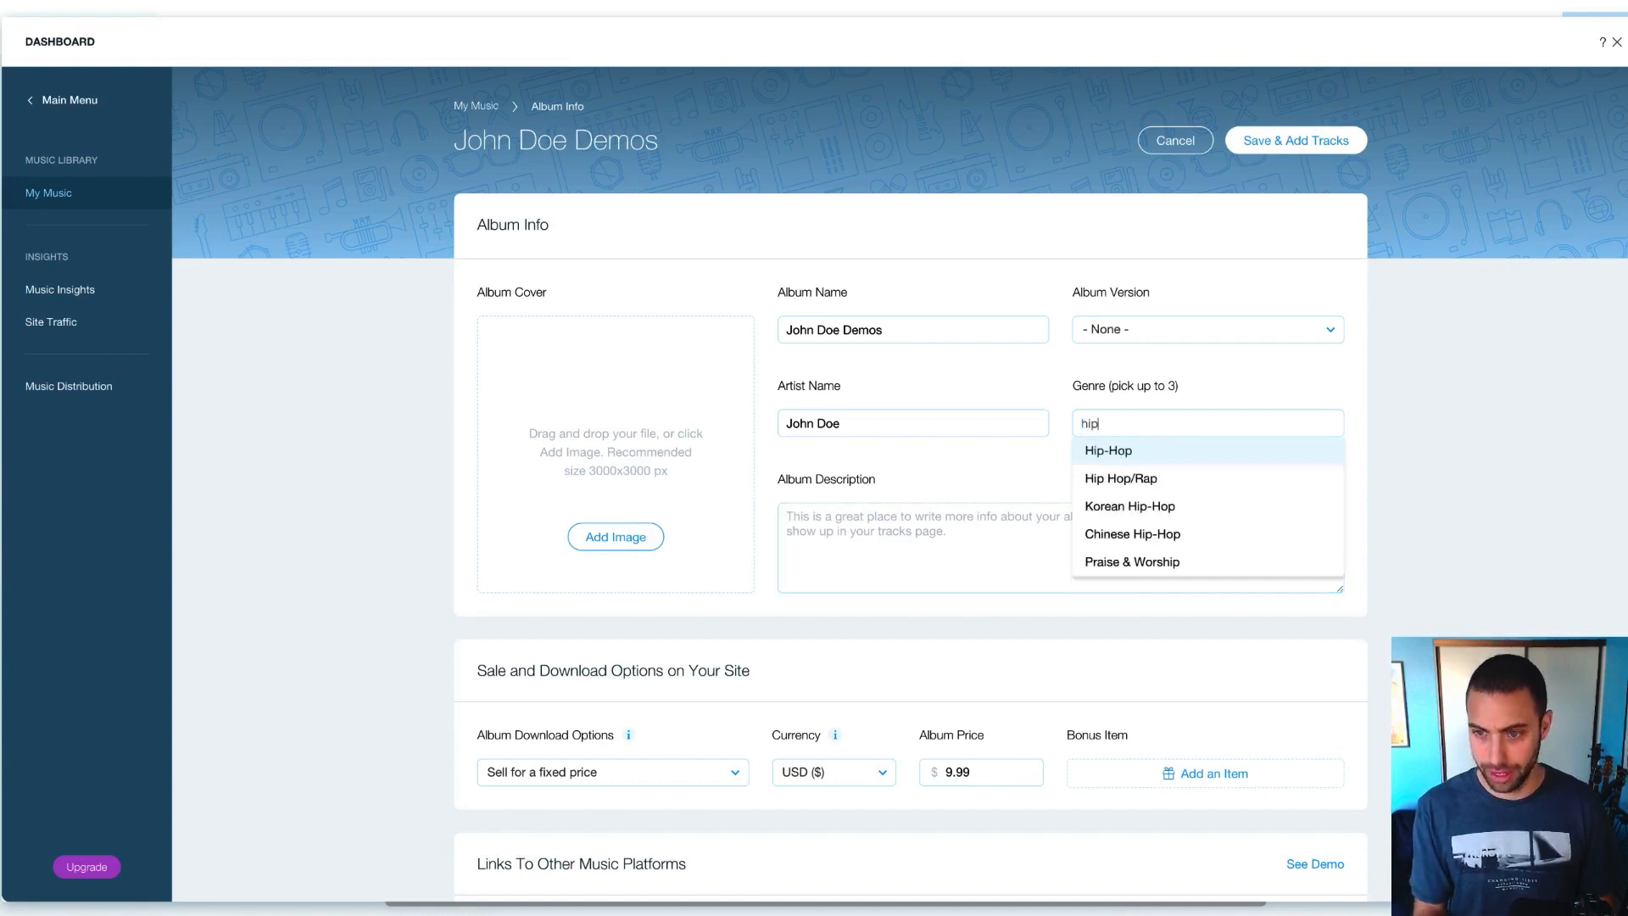
pyautogui.click(1139, 449)
pyautogui.click(1160, 428)
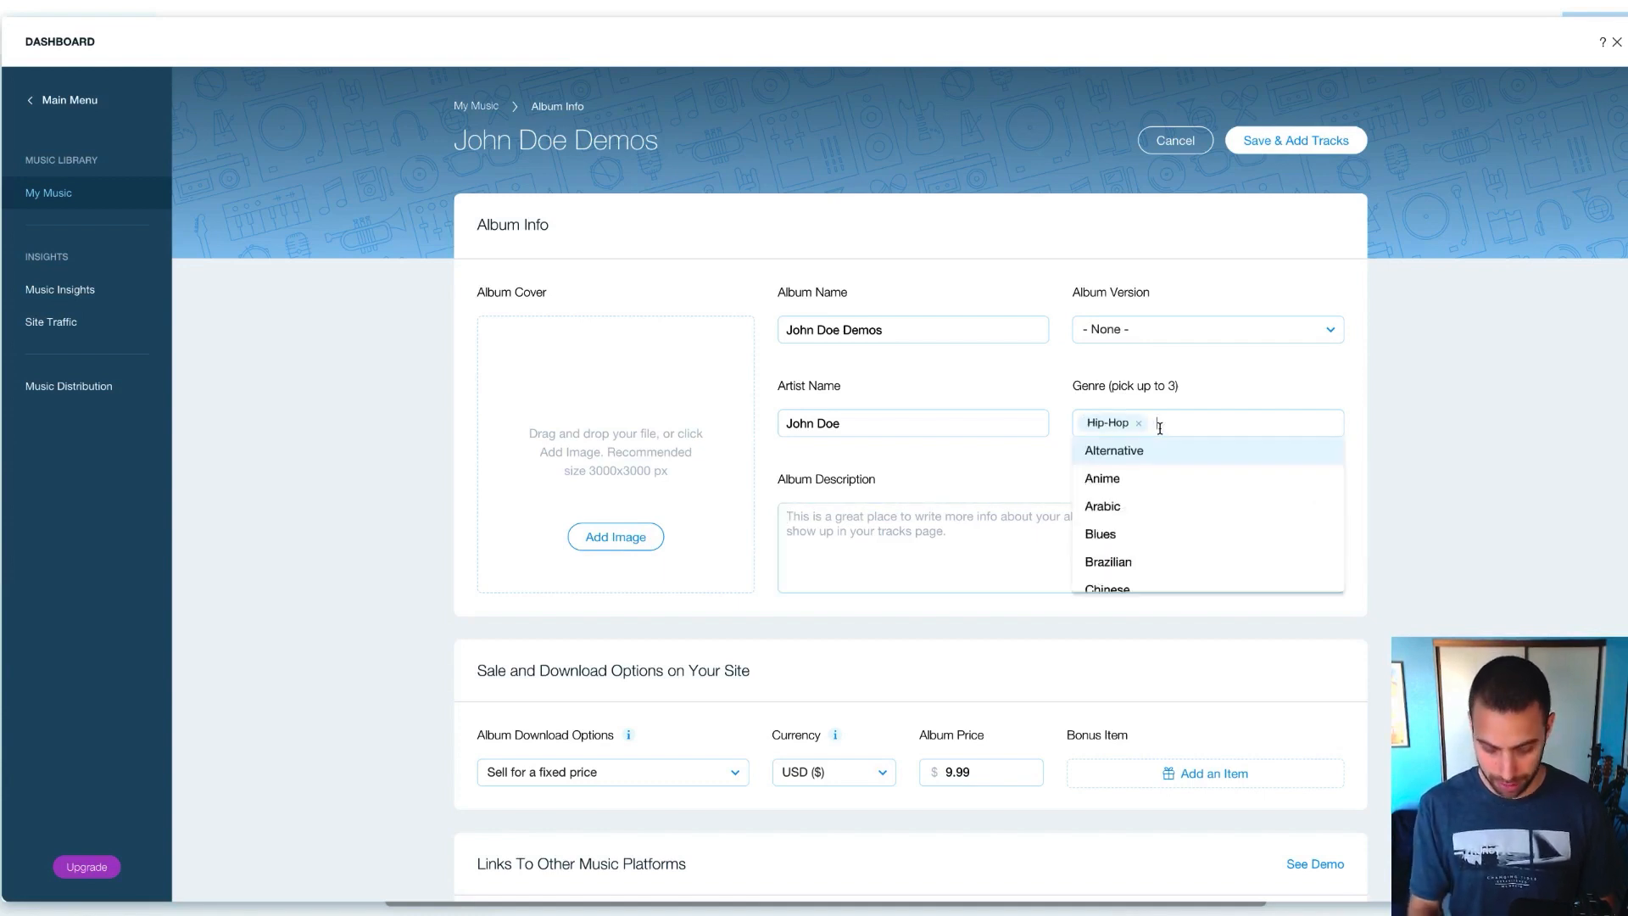
pyautogui.write('hip')
pyautogui.click(1153, 452)
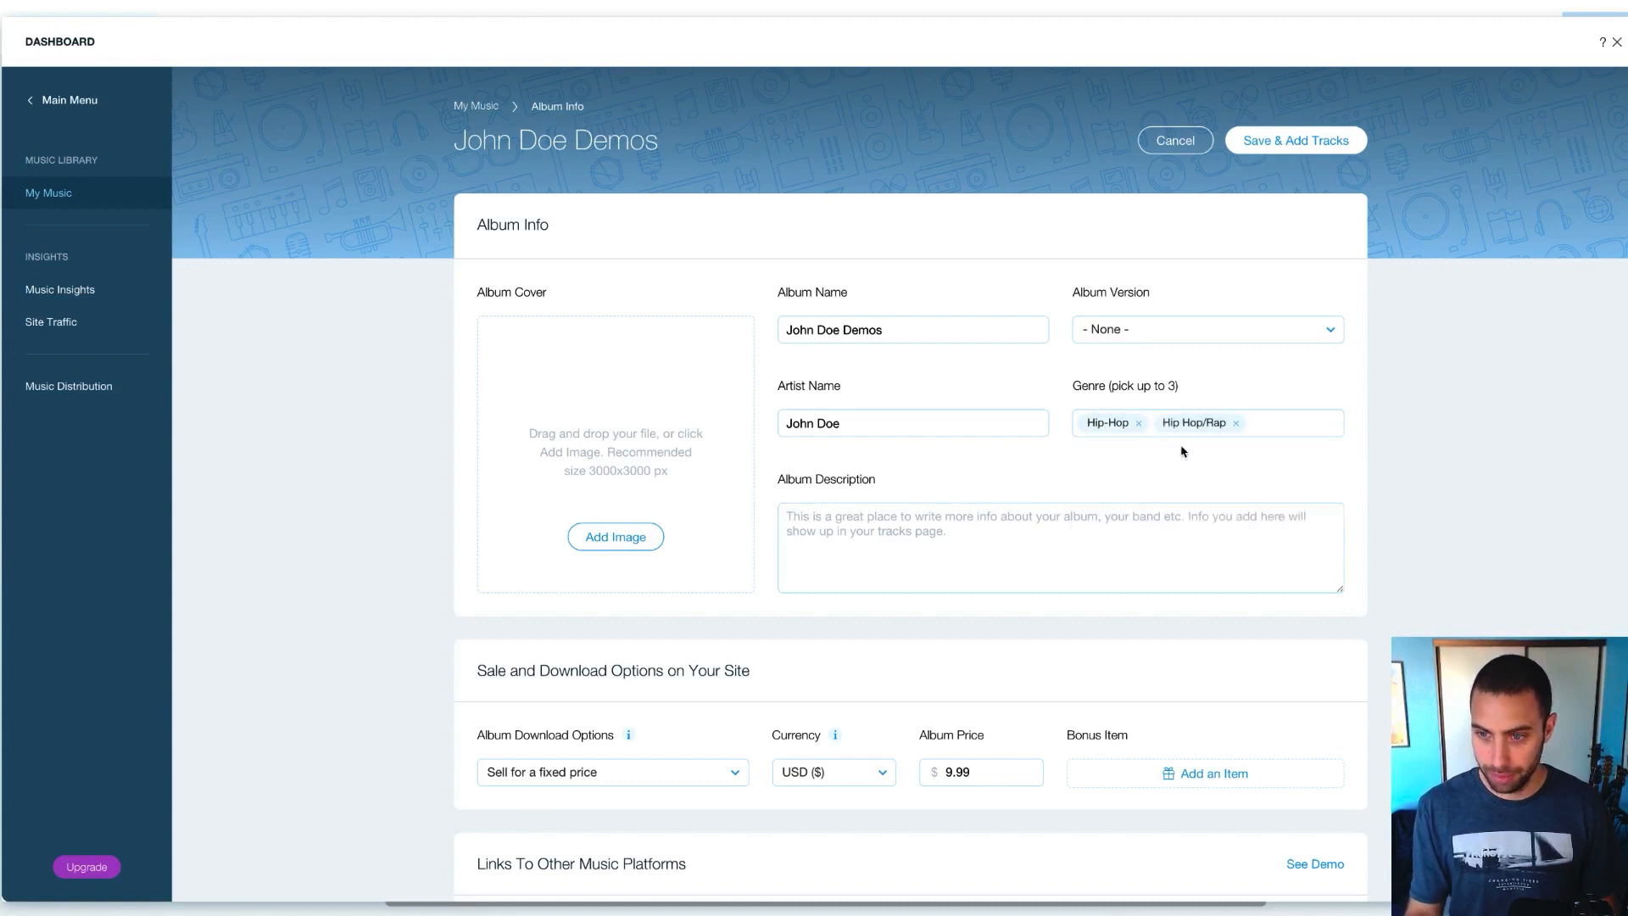
pyautogui.click(1257, 428)
pyautogui.write('rock')
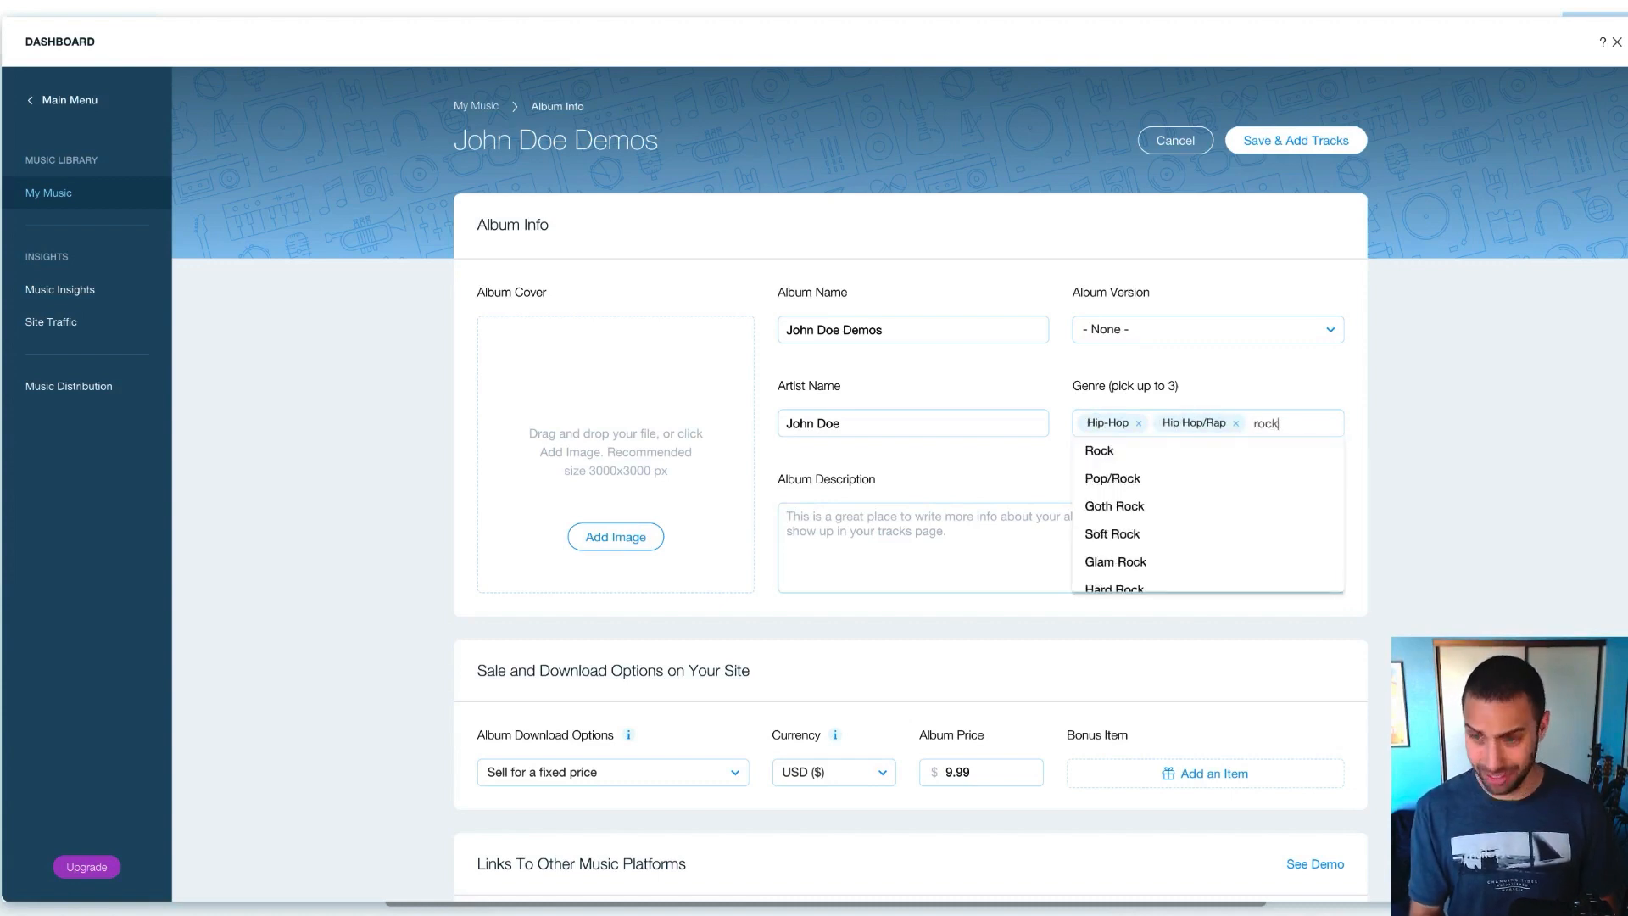
pyautogui.click(1172, 458)
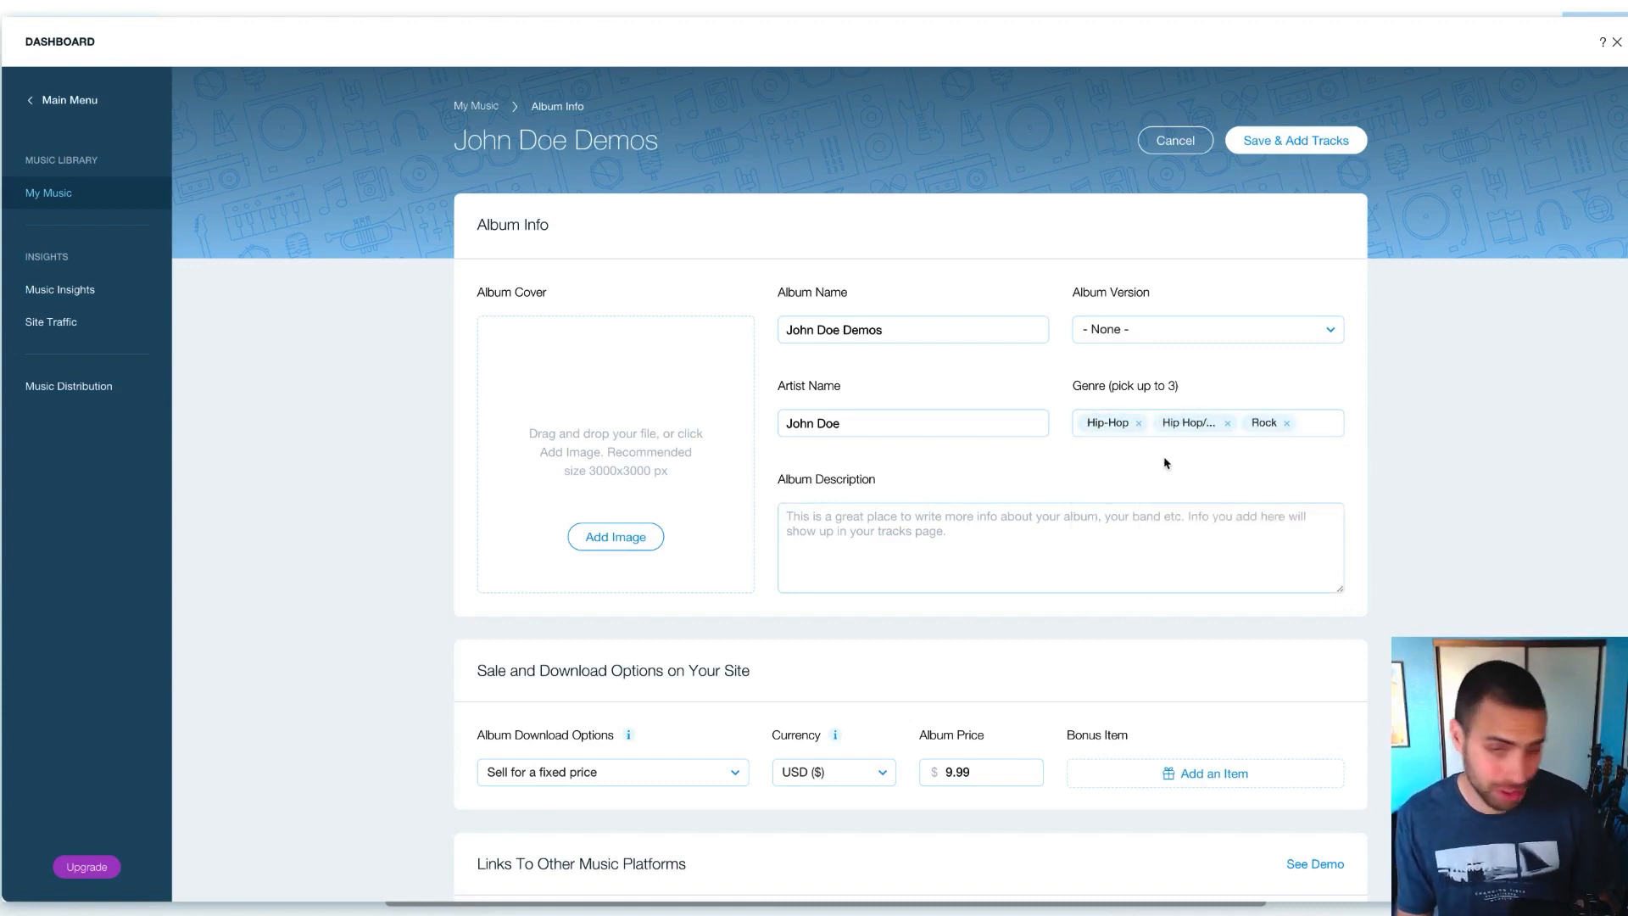
pyautogui.click(838, 522)
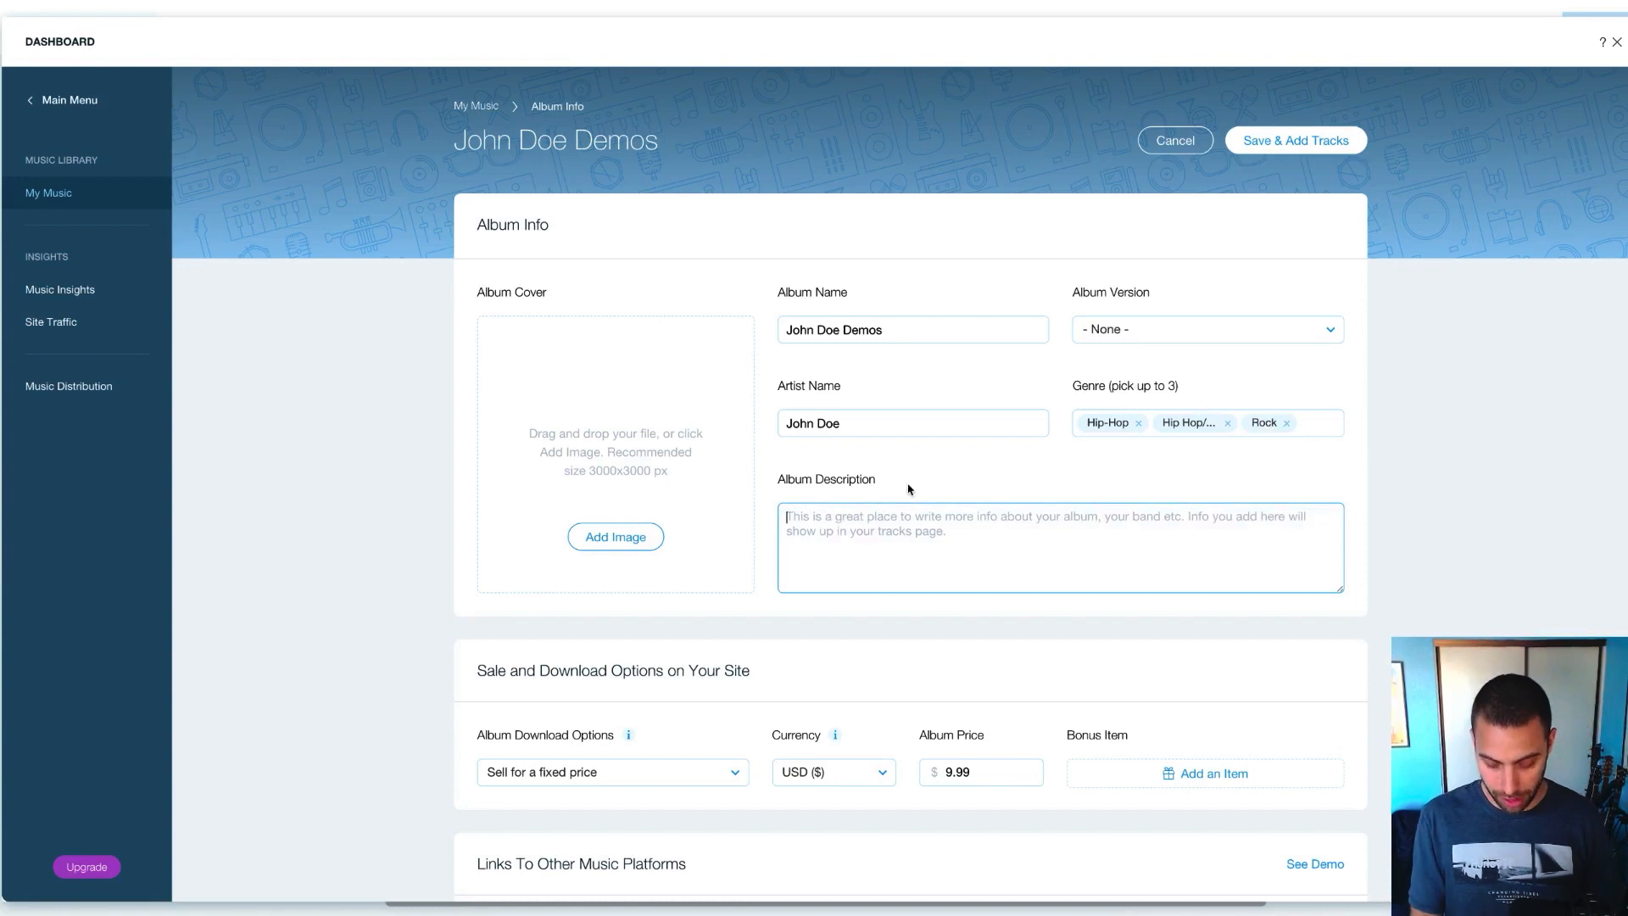
# Enter 'A showcase of my TV/Film production work.' as the album description, correcting the 'Fillm' typo
pyautogui.write('A showc')
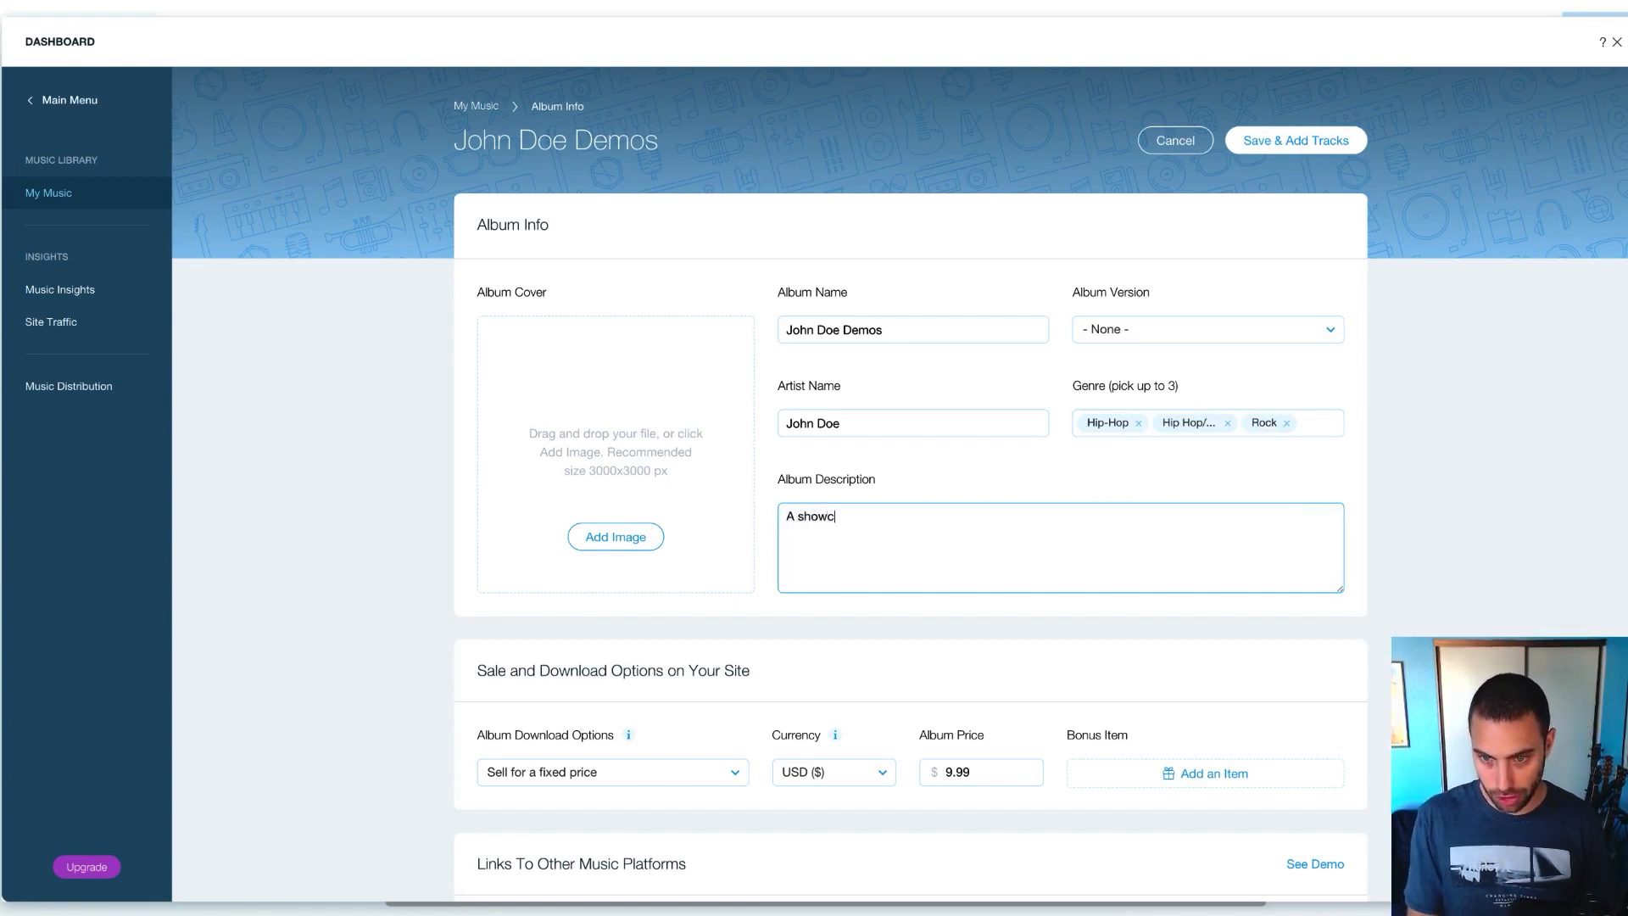
pyautogui.write('ase of my ')
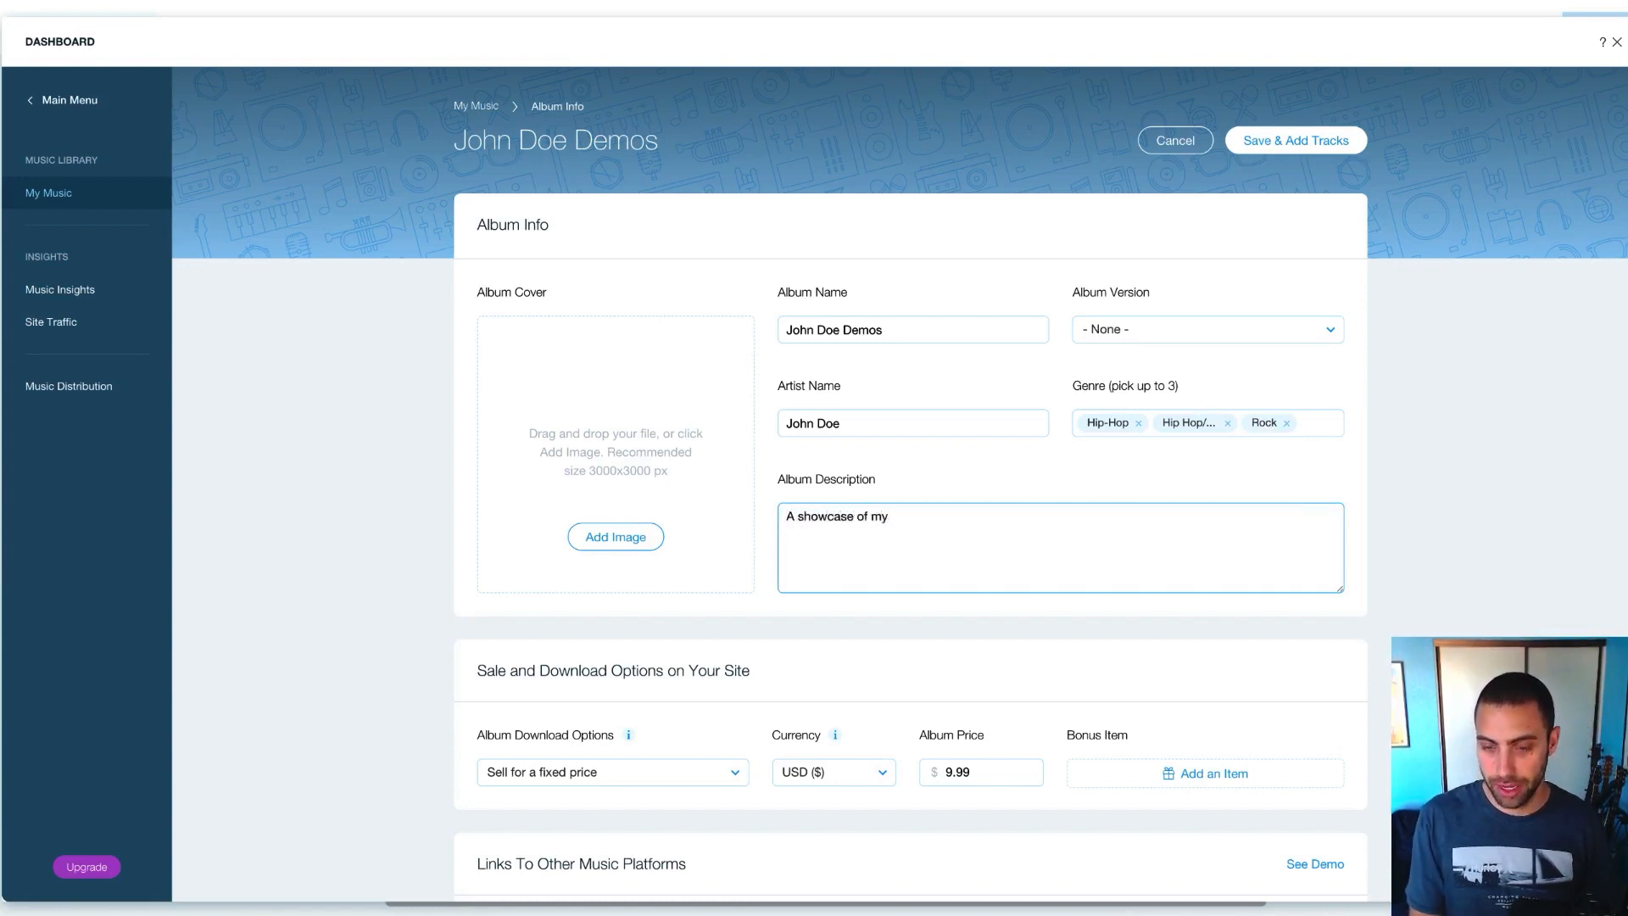
pyautogui.write('TV/Fillm pr')
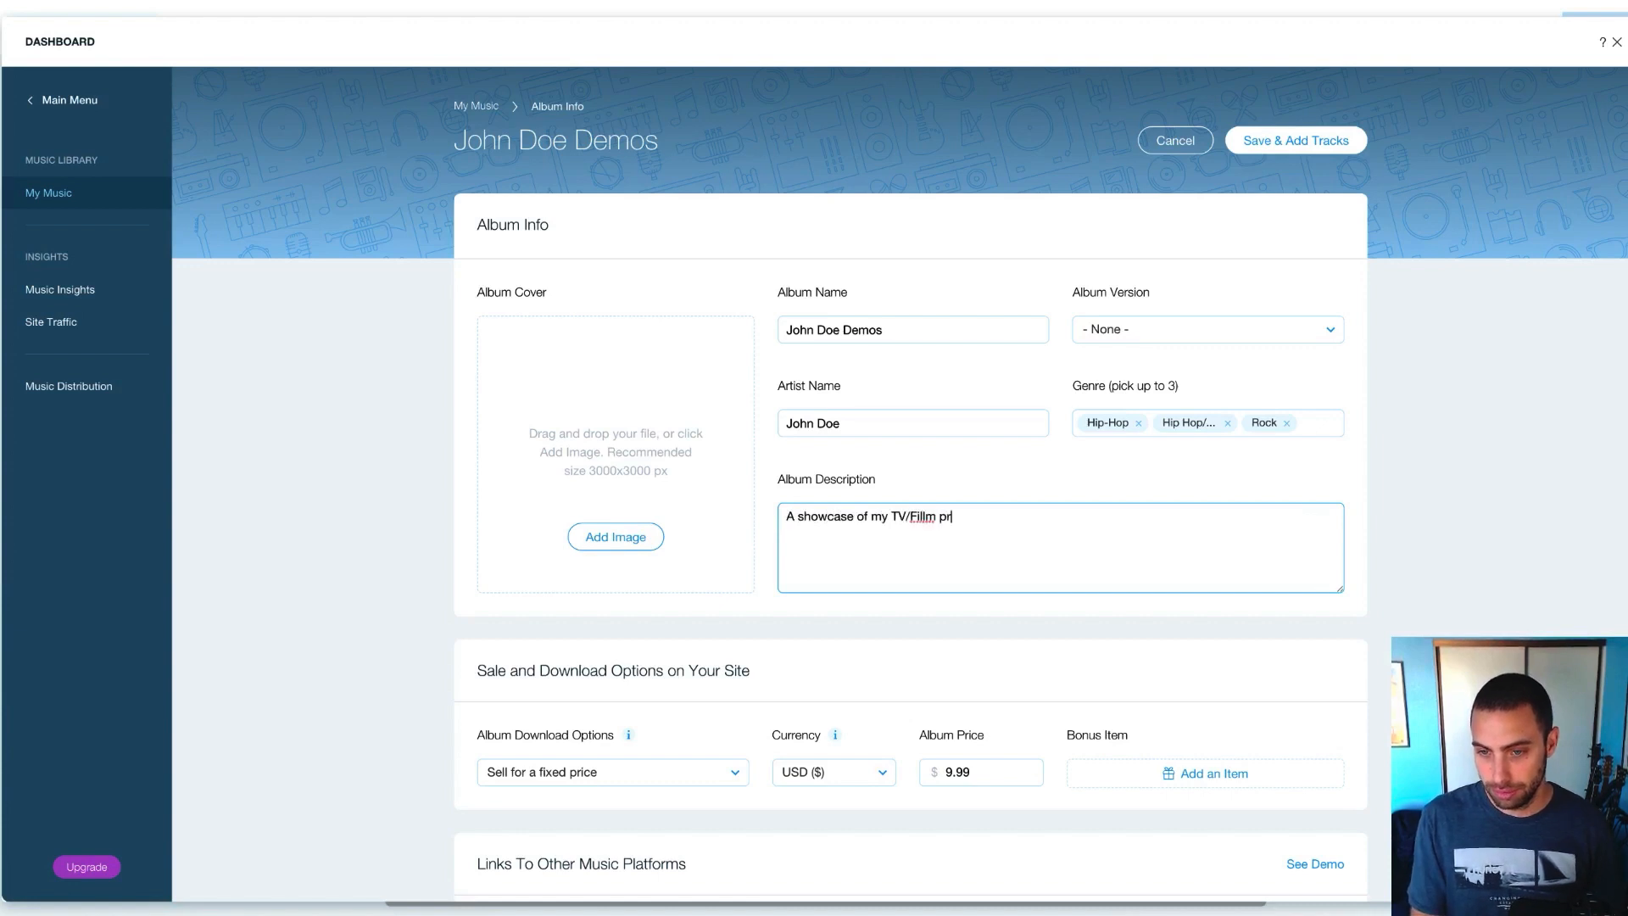
pyautogui.press('BackSpace')
pyautogui.press('BackSpace')
pyautogui.press('BackSpace')
pyautogui.press('BackSpace')
pyautogui.press('BackSpace')
pyautogui.press('BackSpace')
pyautogui.write('lm')
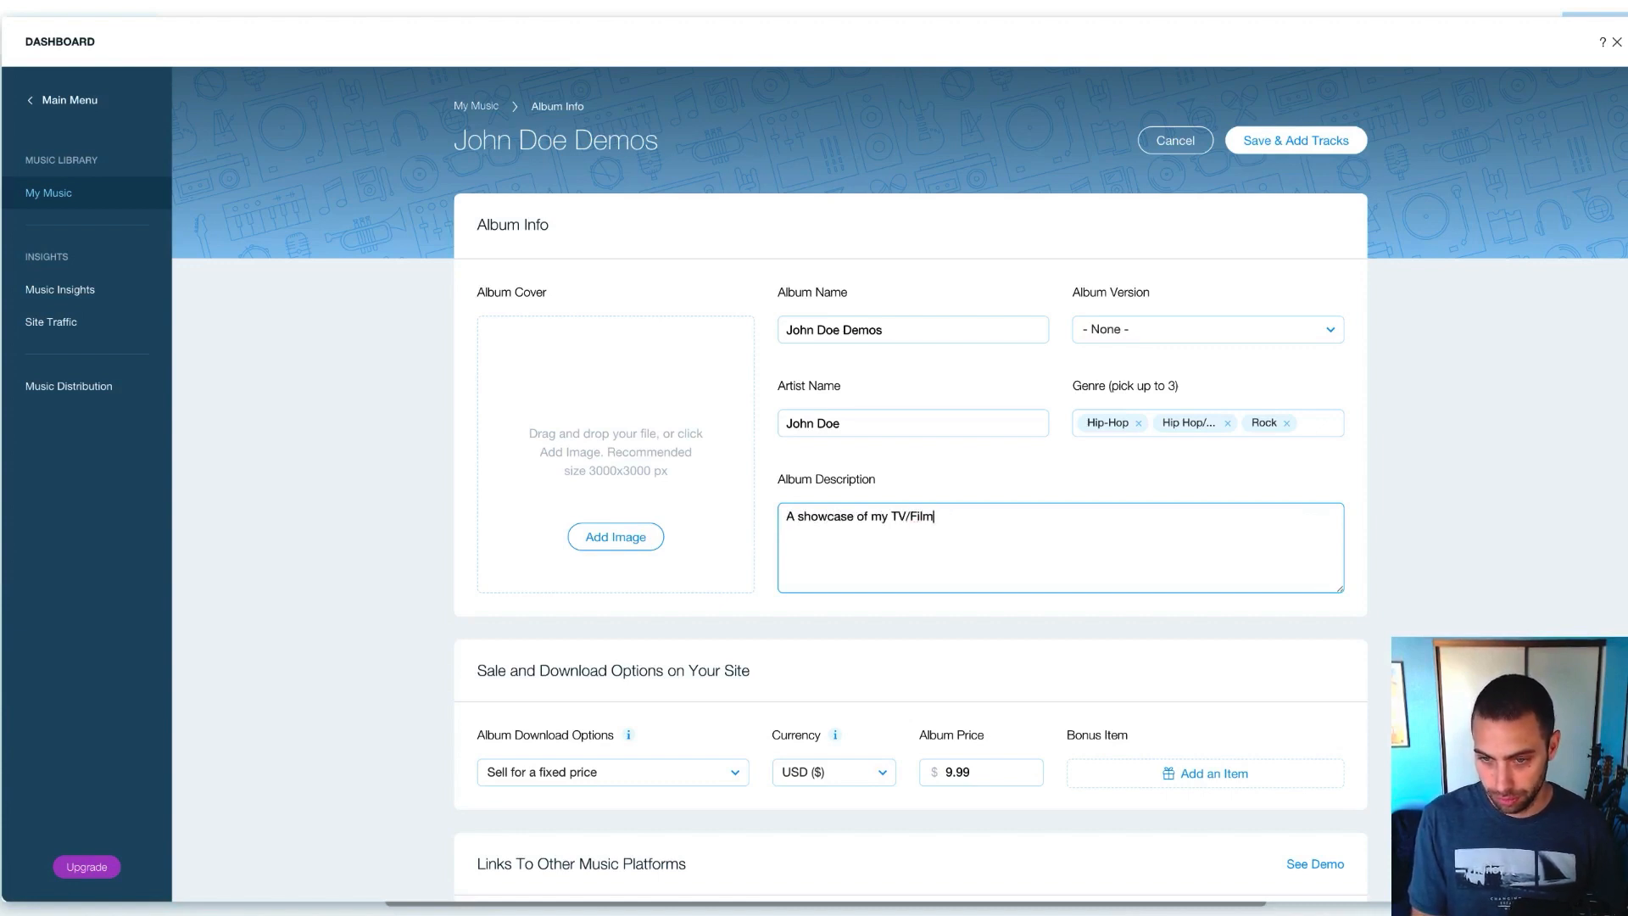
pyautogui.write(' production work')
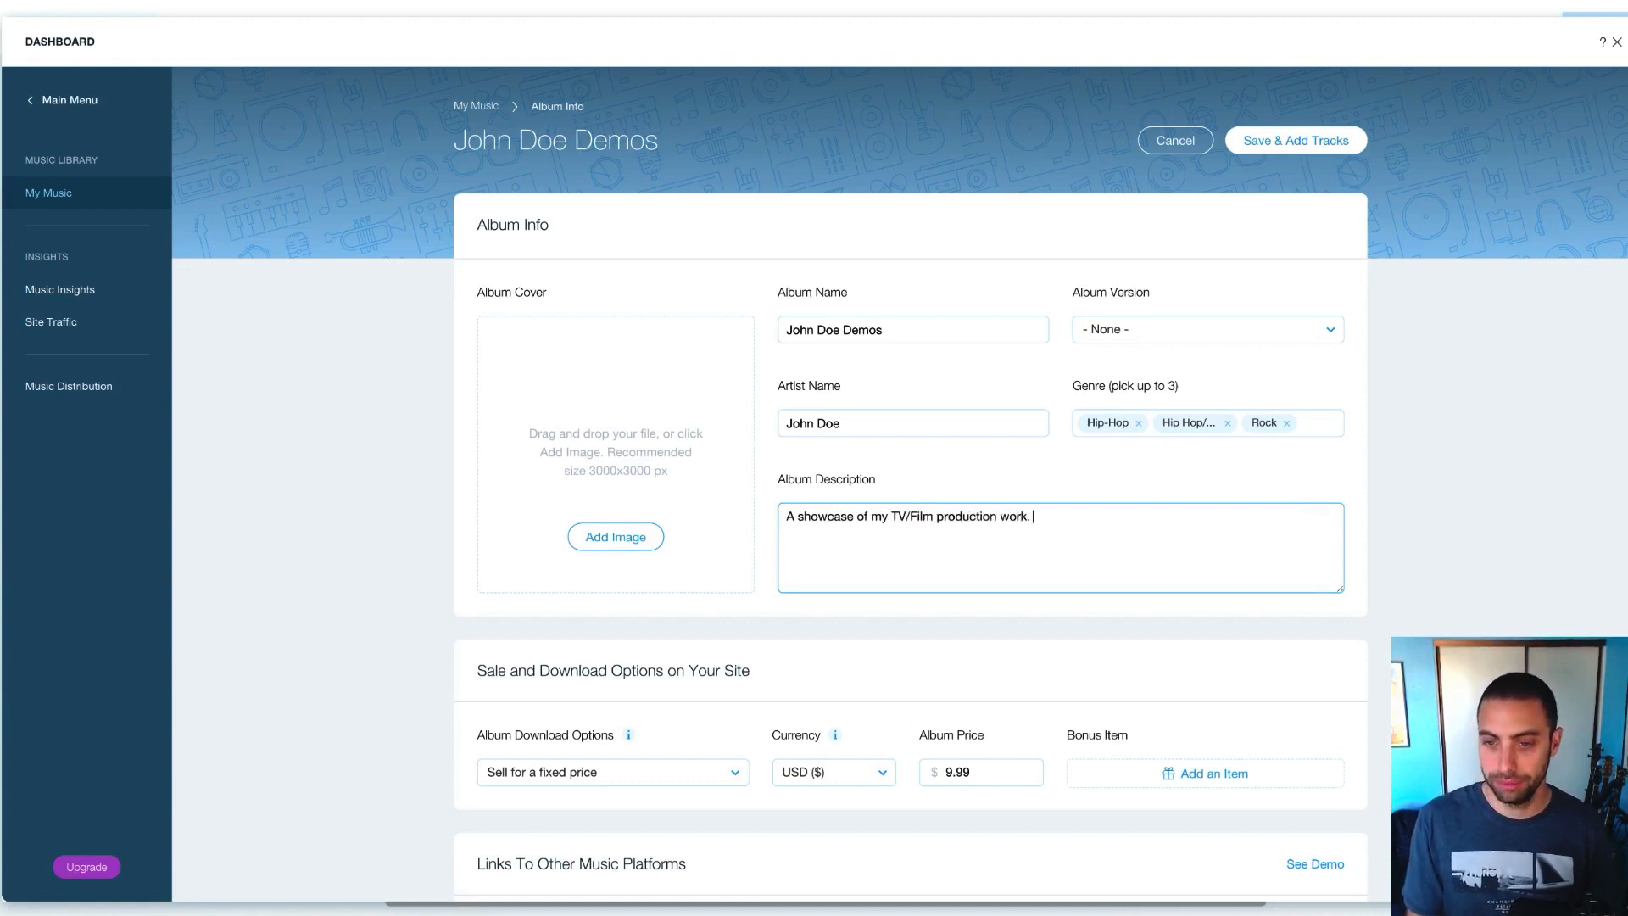
pyautogui.write('.')
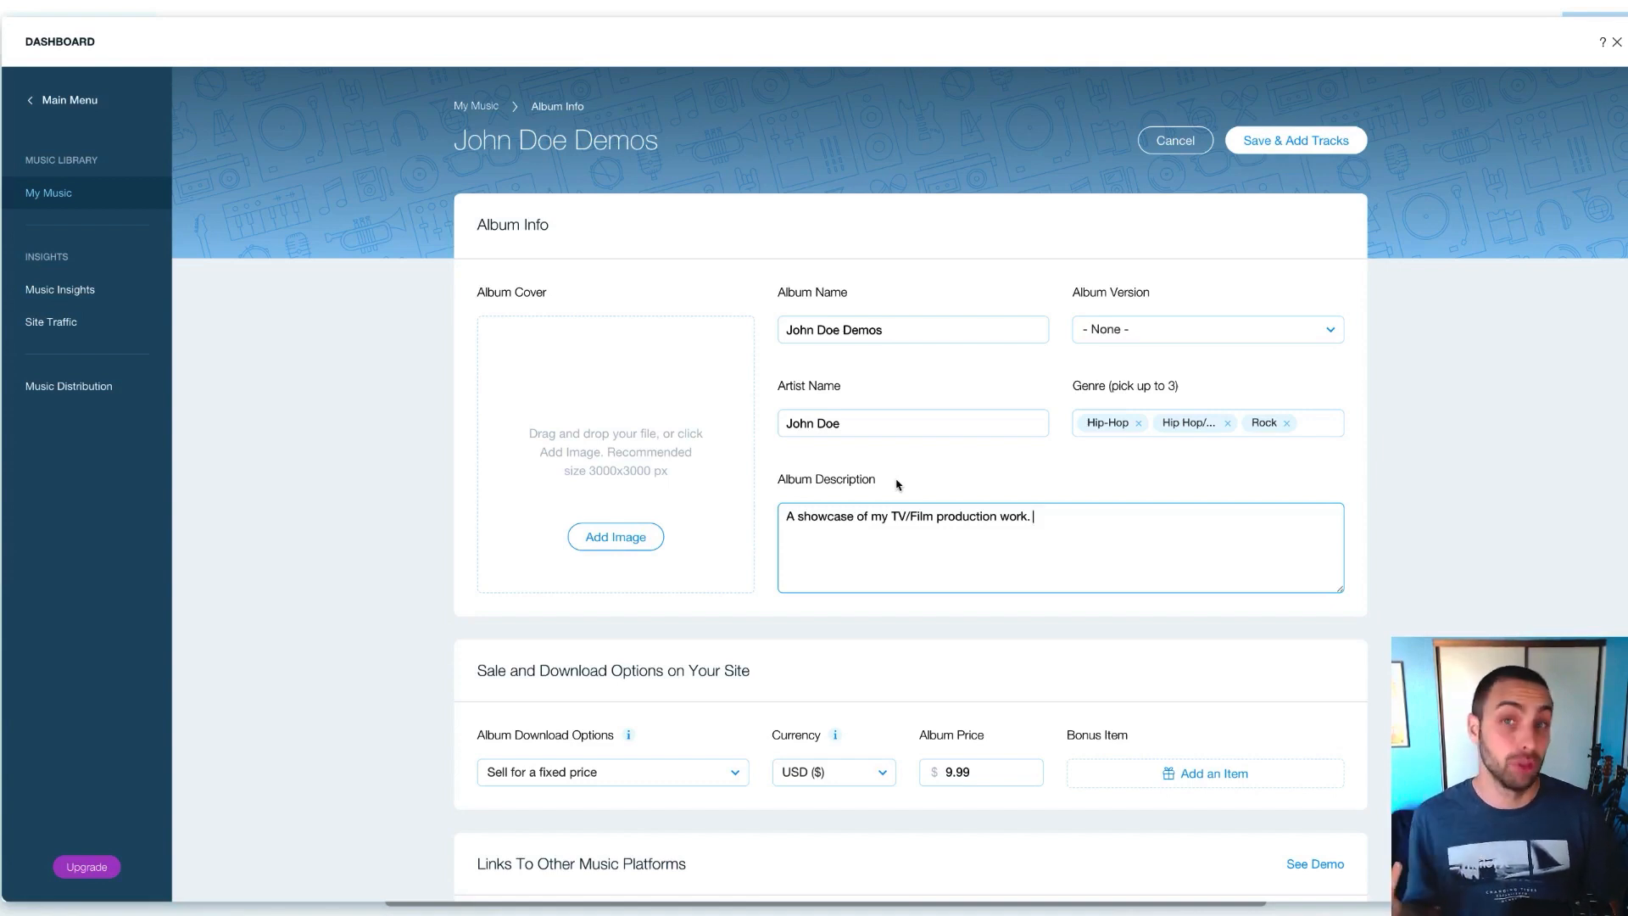
pyautogui.scroll(-2, 898, 484)
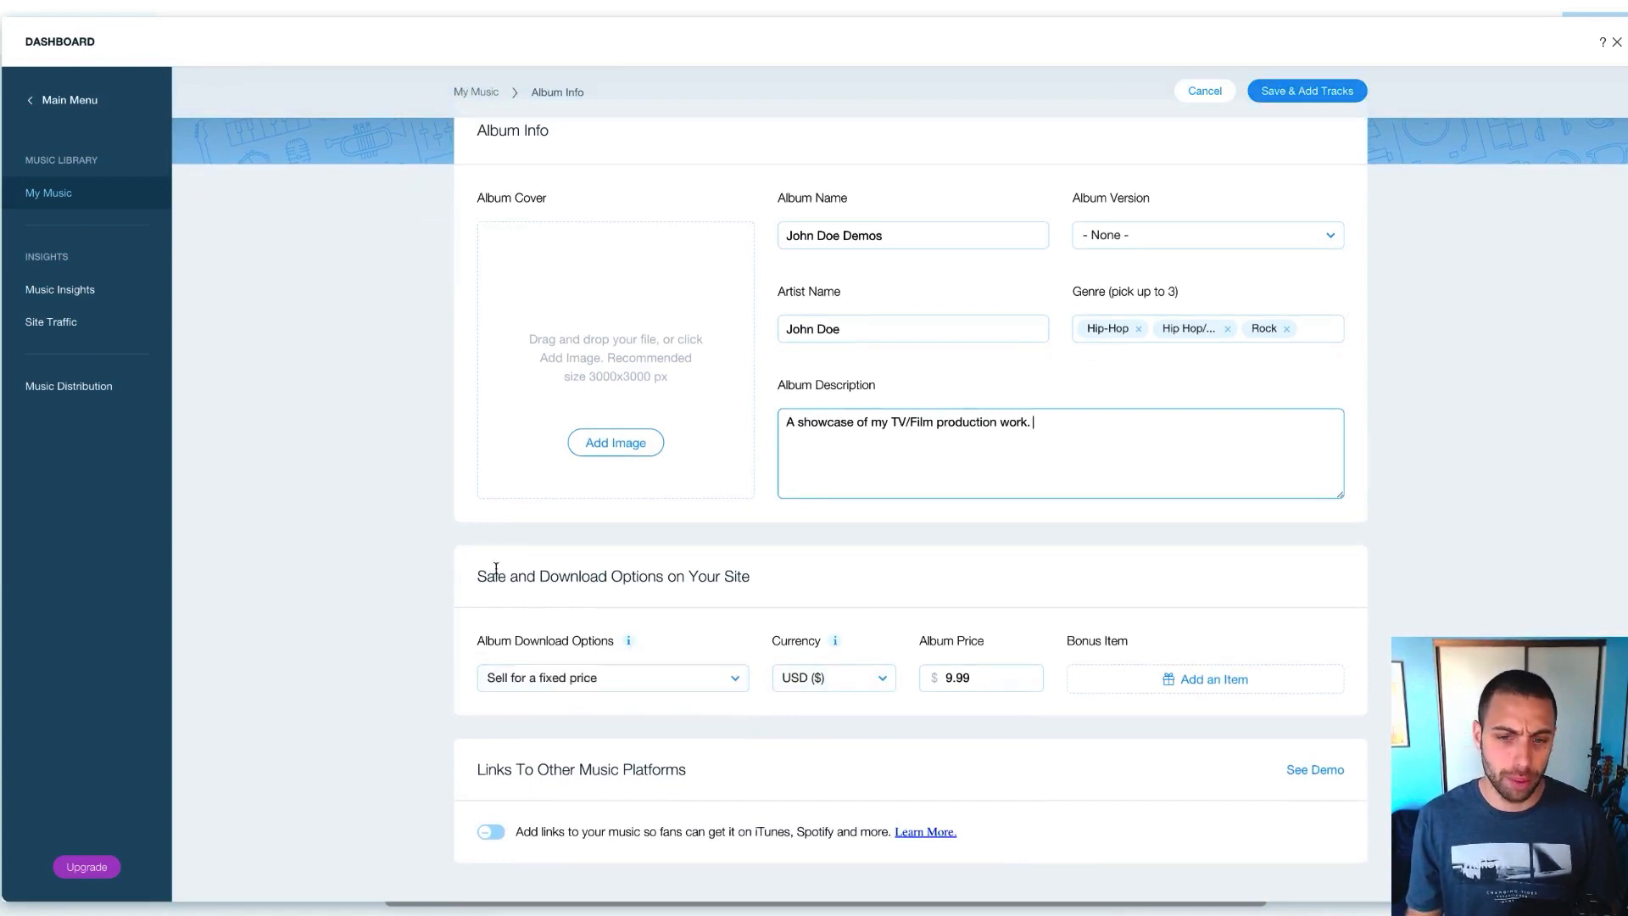
# Set Album Download Options to 'No downloads', dropping the $9.99 price to 0.00
pyautogui.scroll(-1, 490, 592)
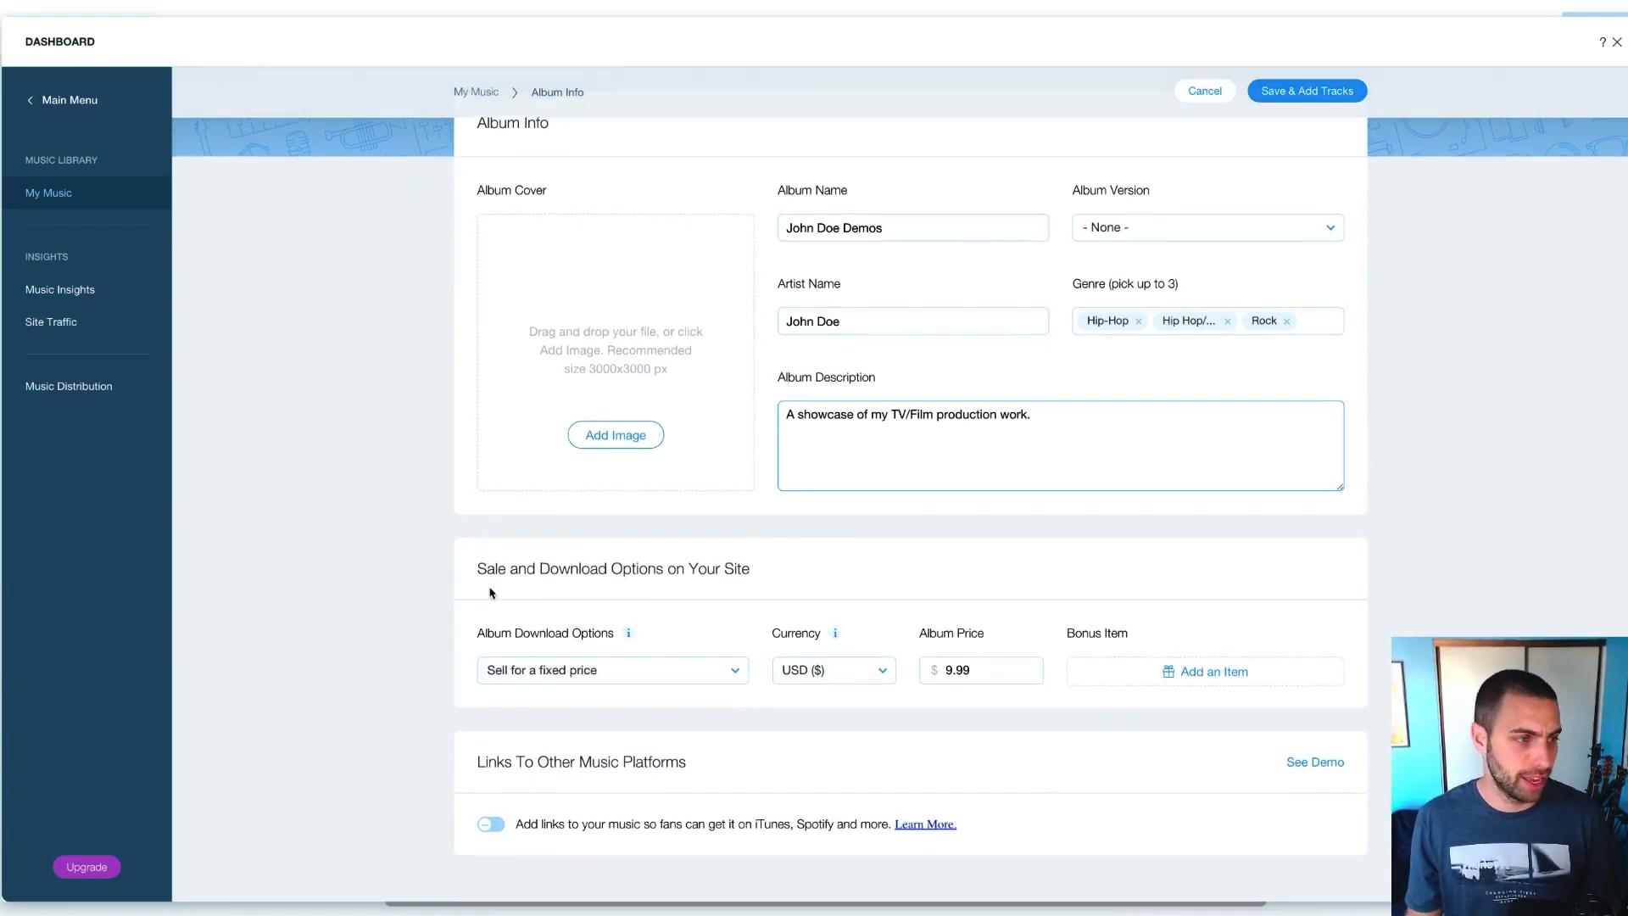
pyautogui.click(657, 676)
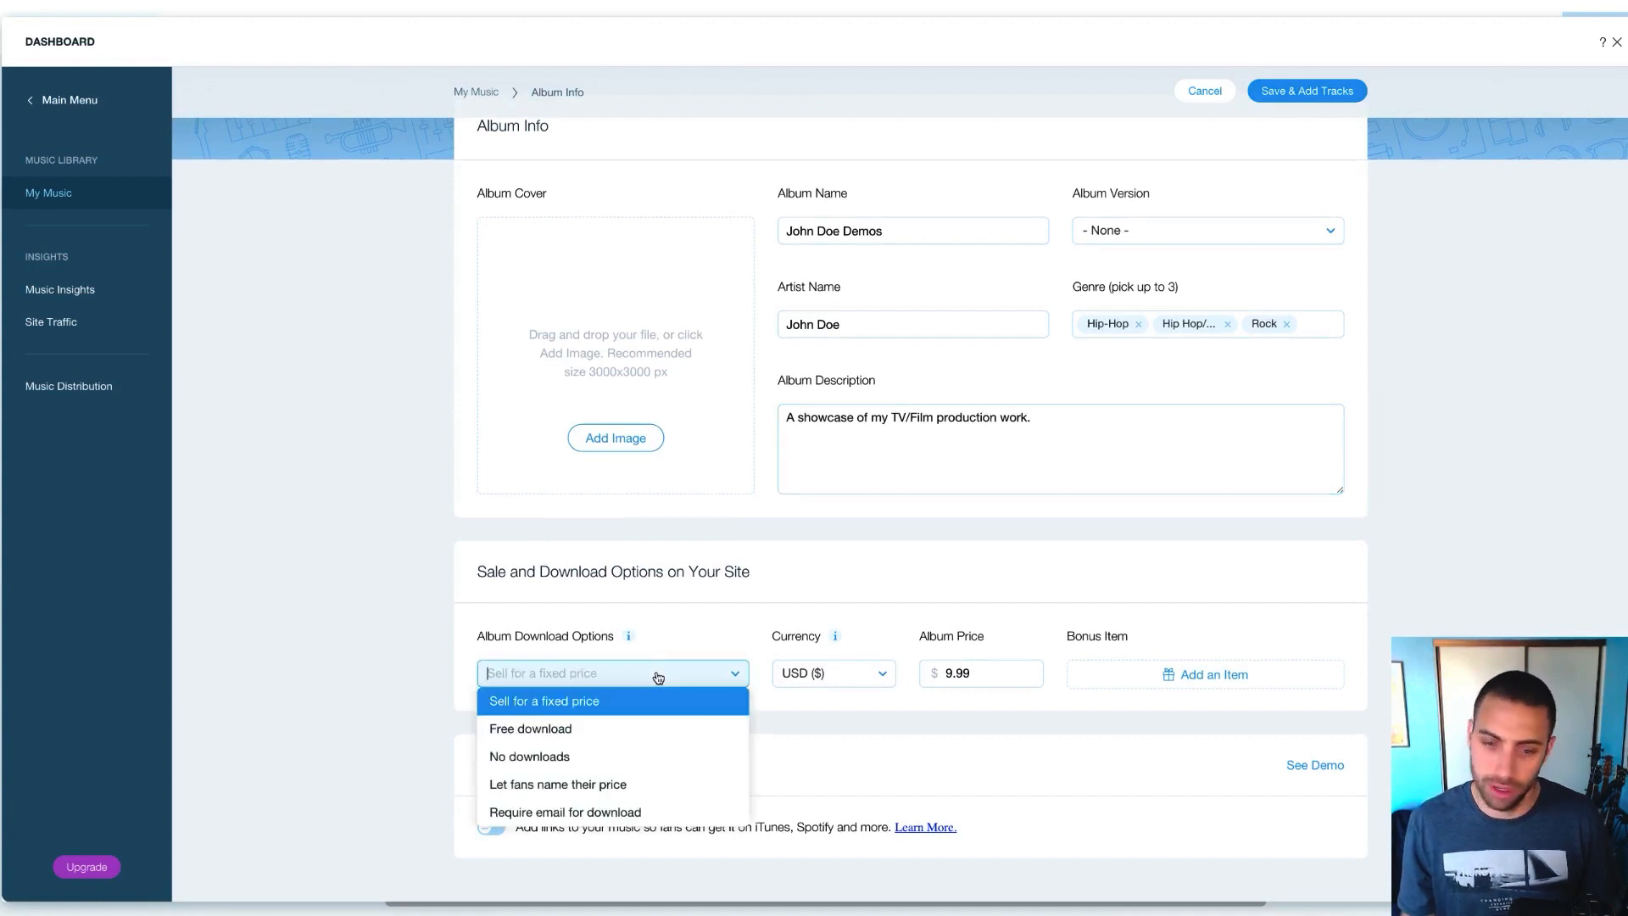
pyautogui.click(542, 760)
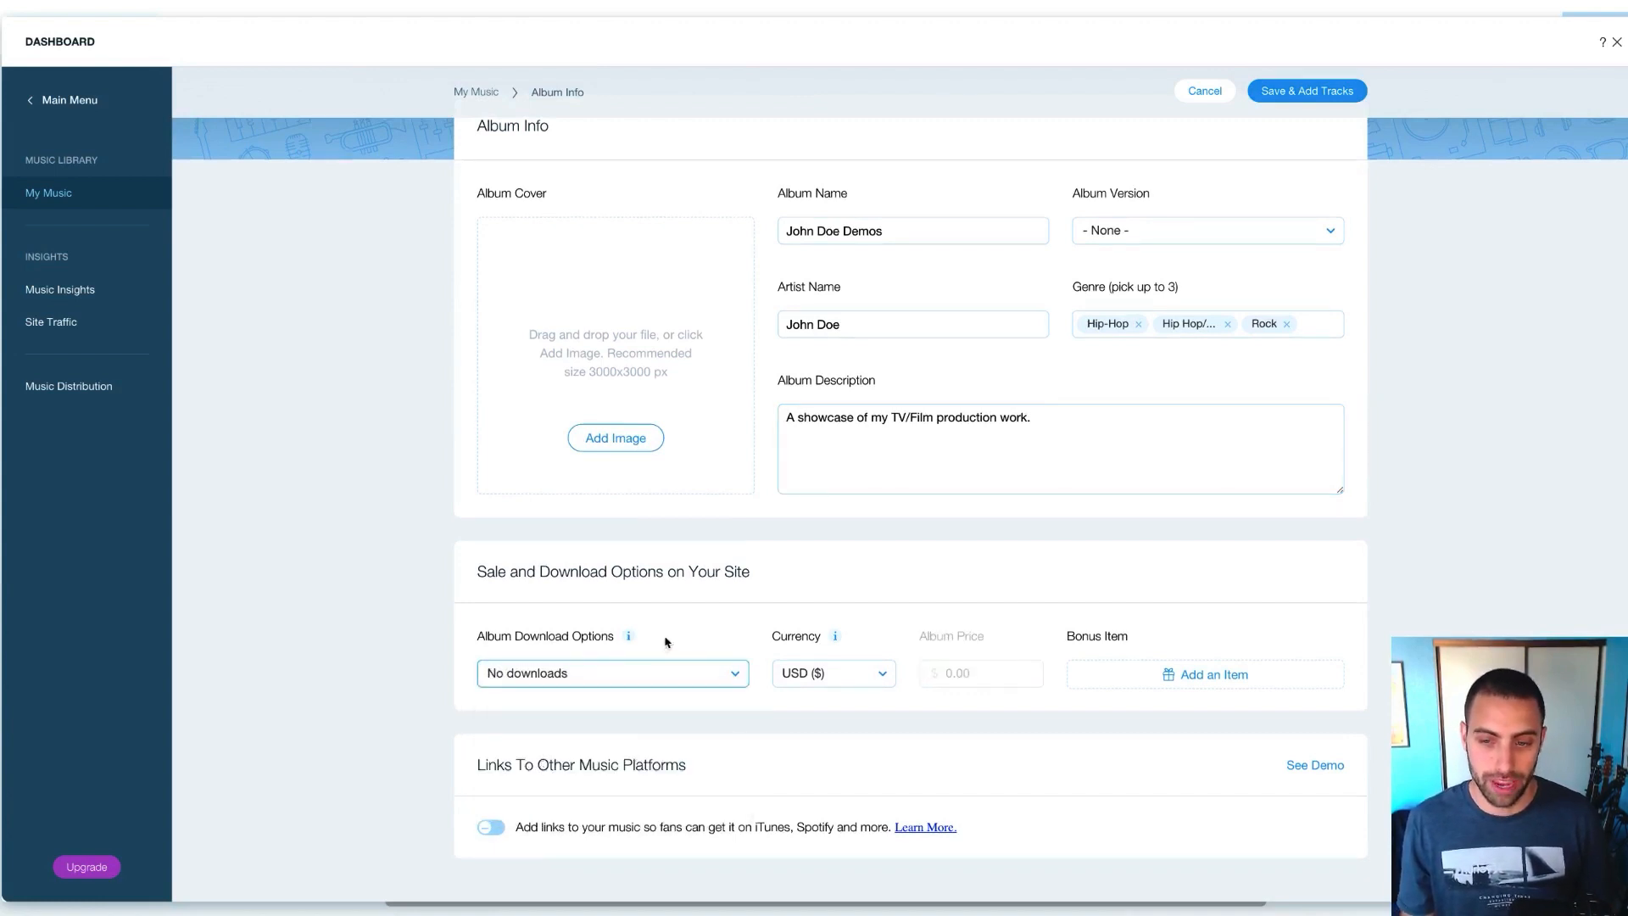
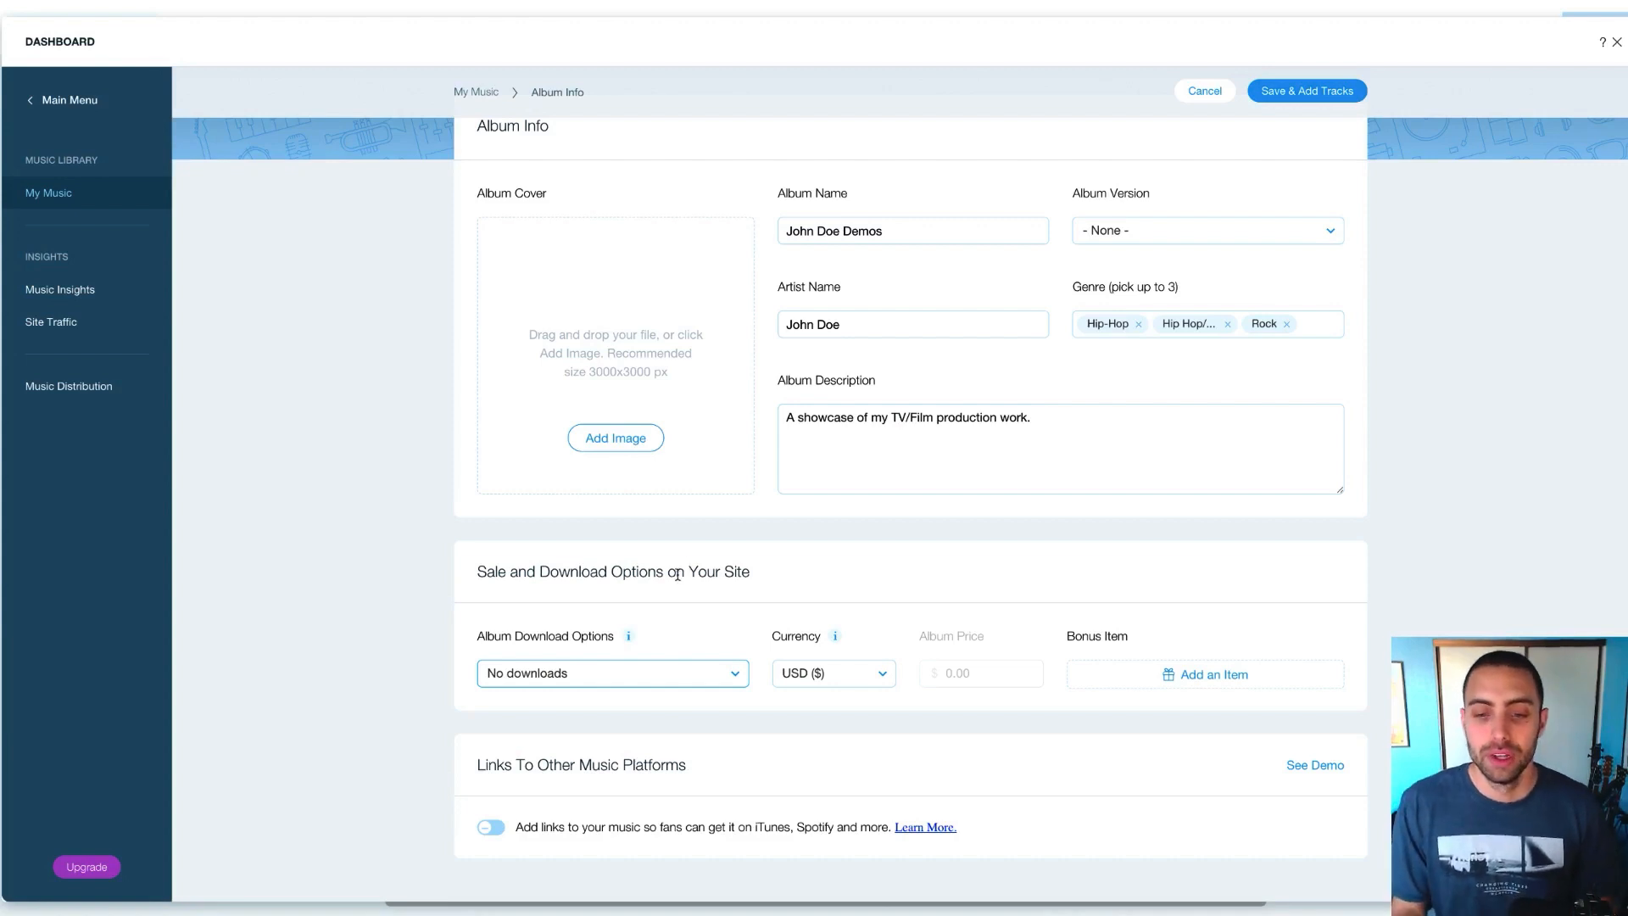
# Scroll to the top of Album Info and open Add Image under Album Cover
pyautogui.scroll(2, 644, 594)
pyautogui.click(613, 535)
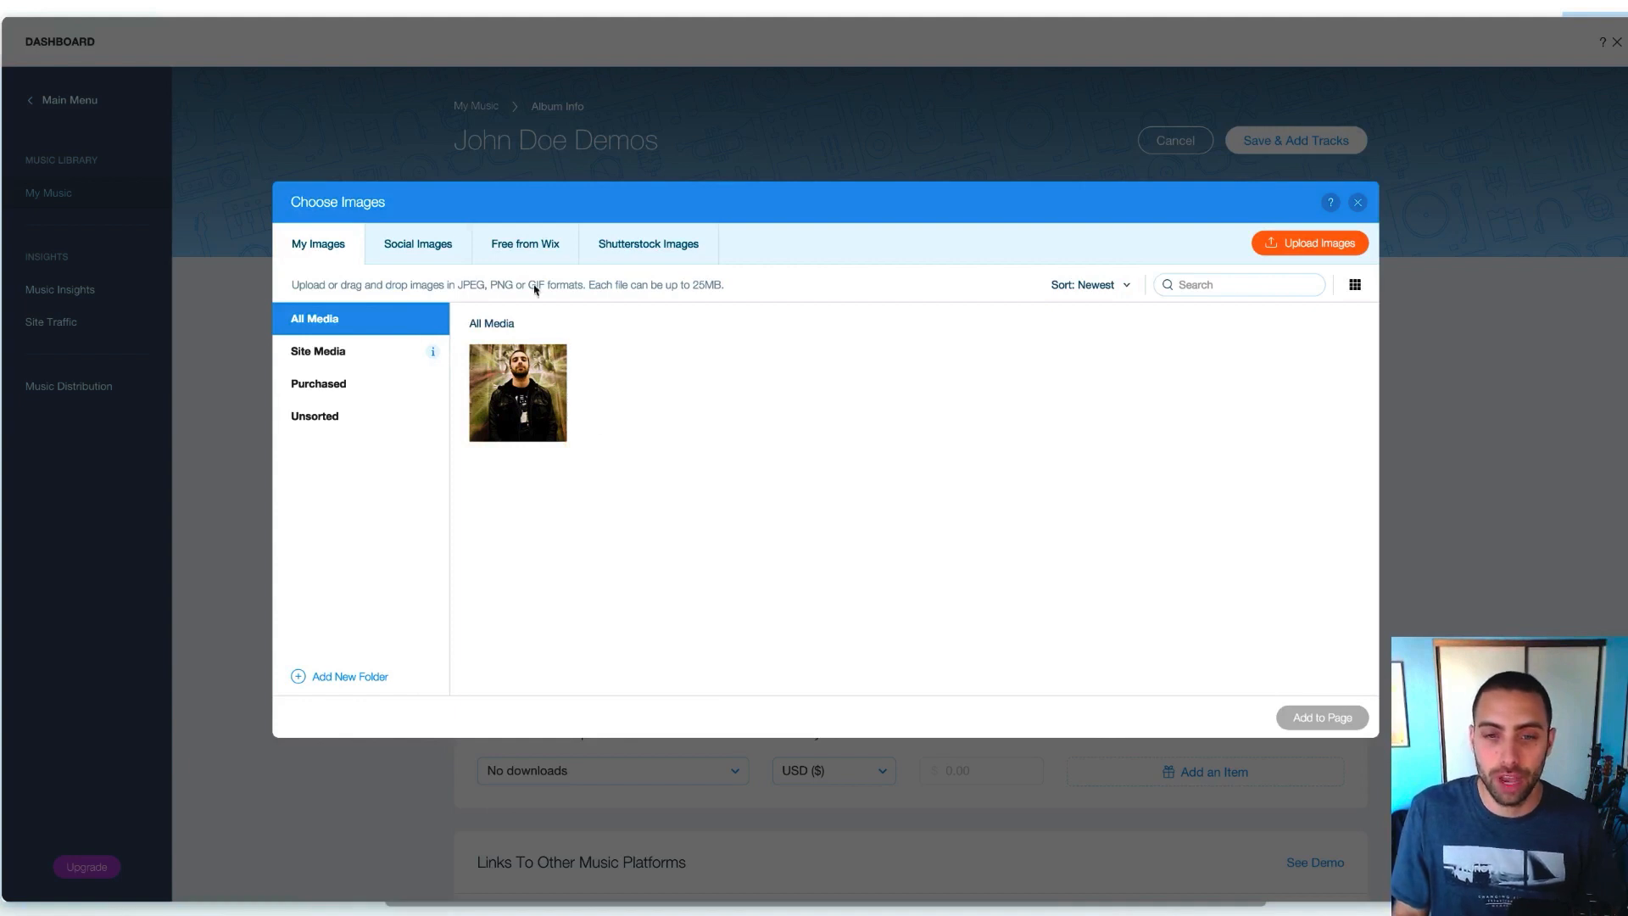
# Filter Free from Wix images to Music, search 'edm' and select the headphones image
pyautogui.click(523, 253)
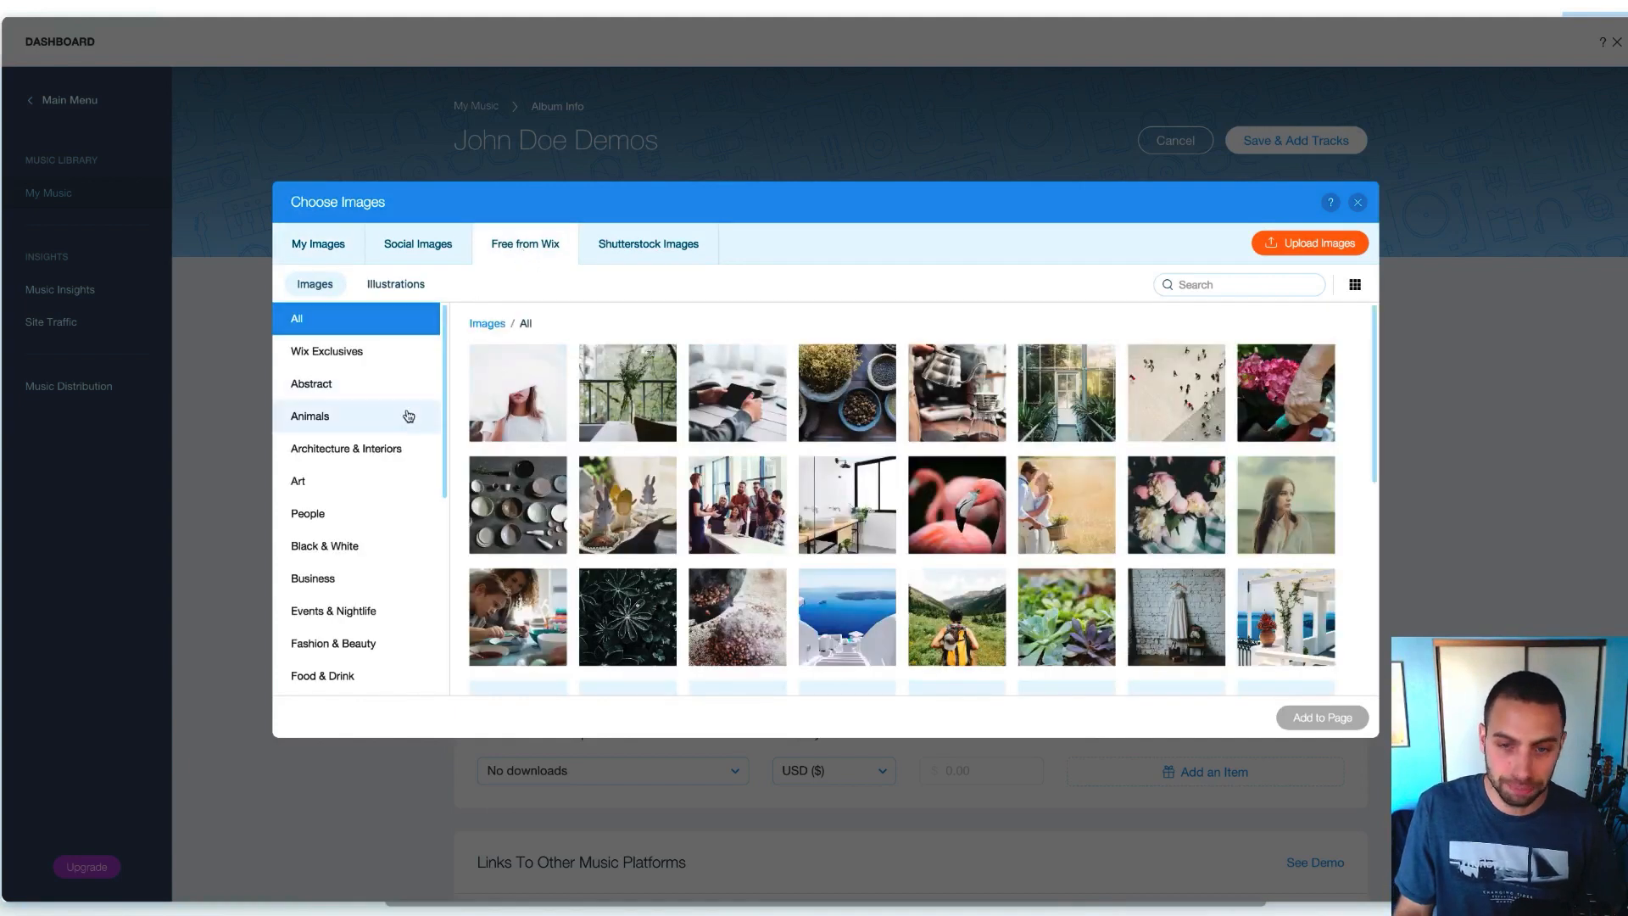
pyautogui.scroll(-2, 360, 441)
pyautogui.scroll(-4, 359, 442)
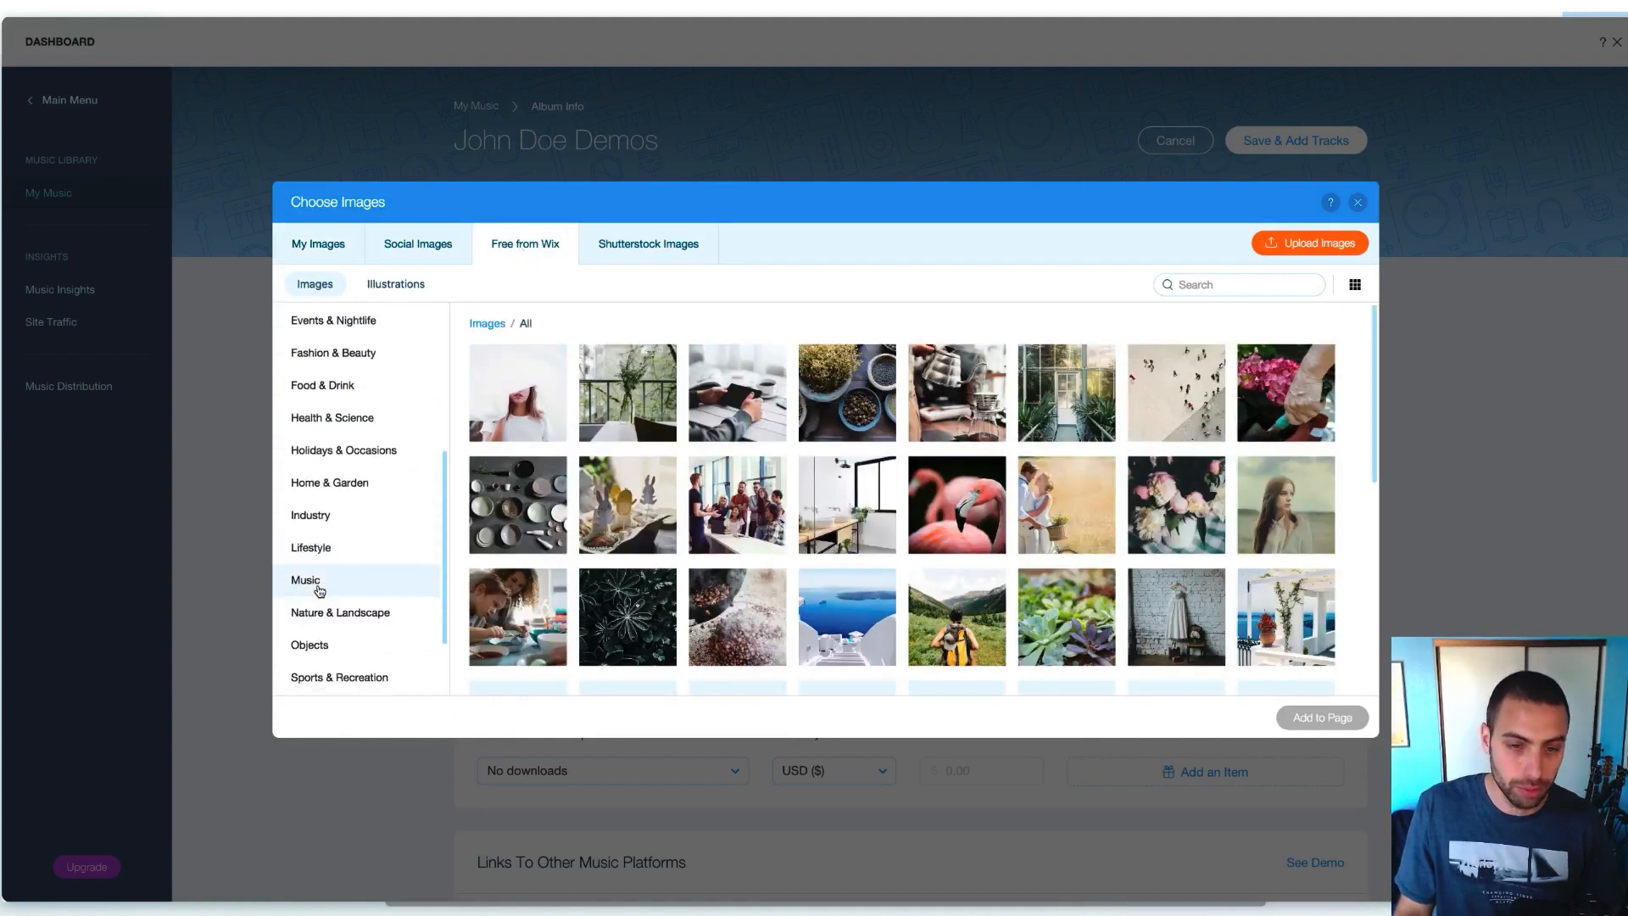
pyautogui.click(317, 588)
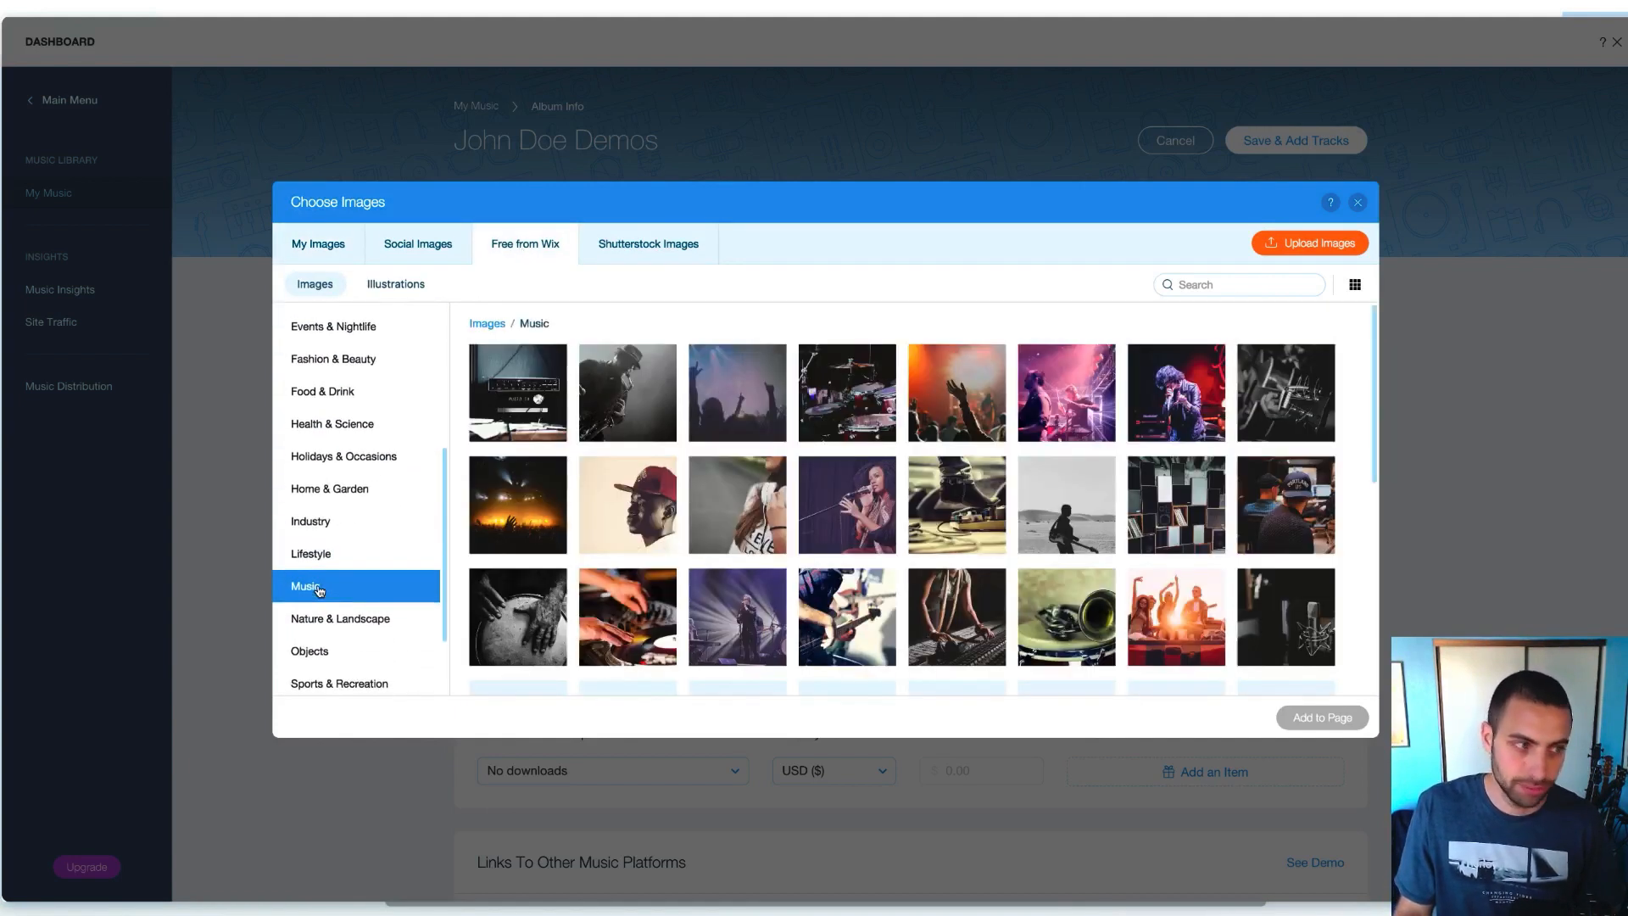
pyautogui.click(1280, 284)
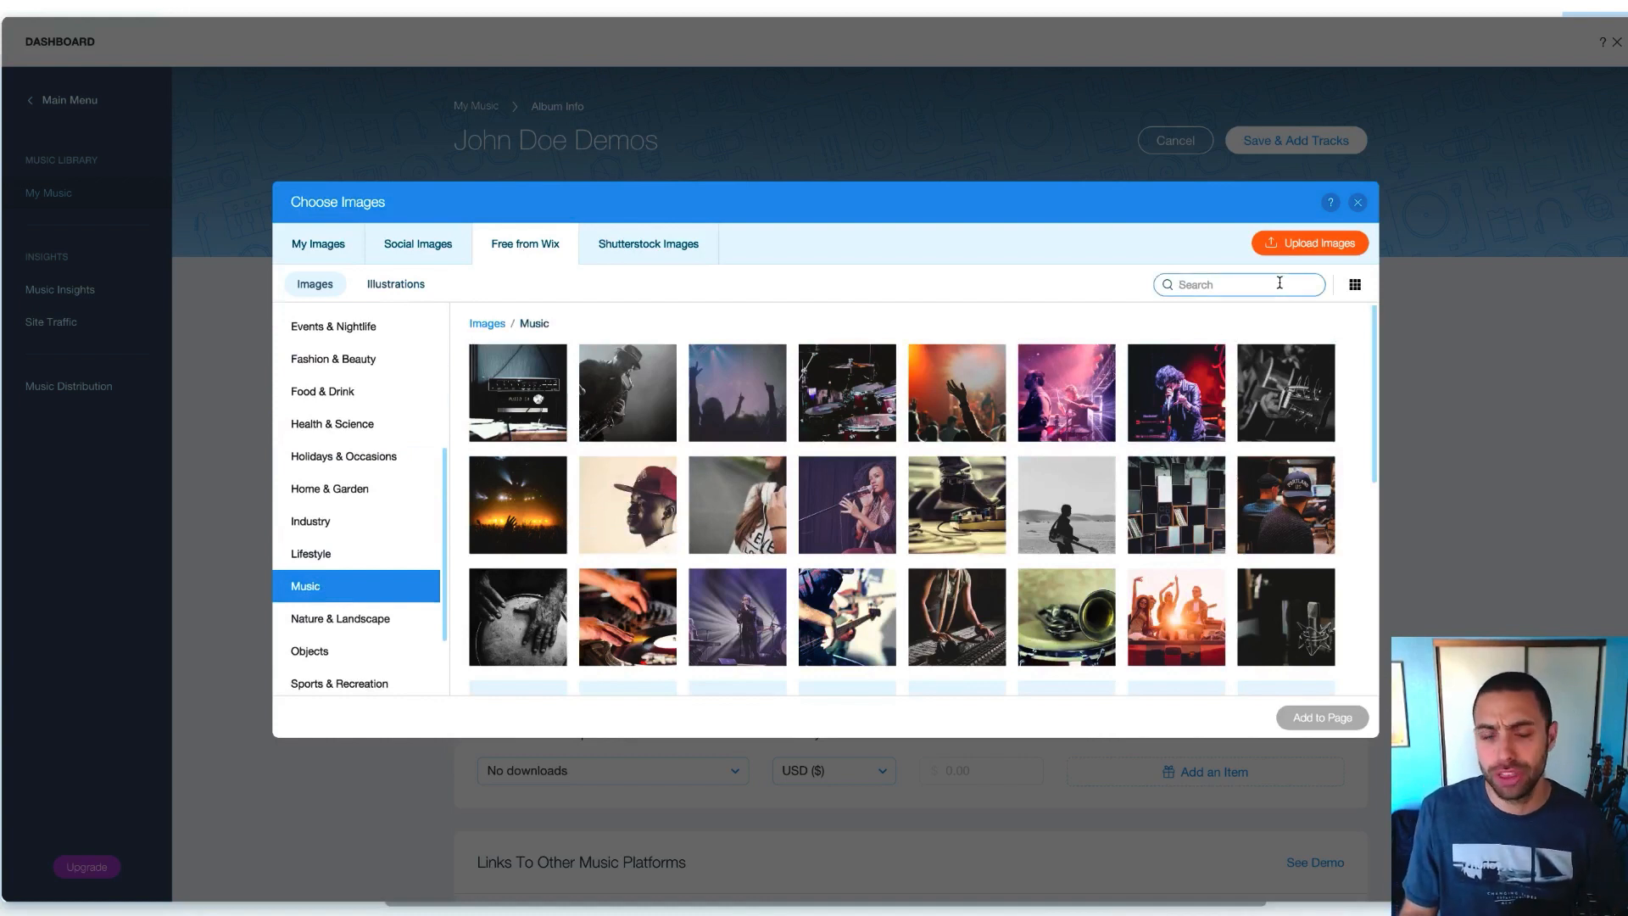
pyautogui.write('edm')
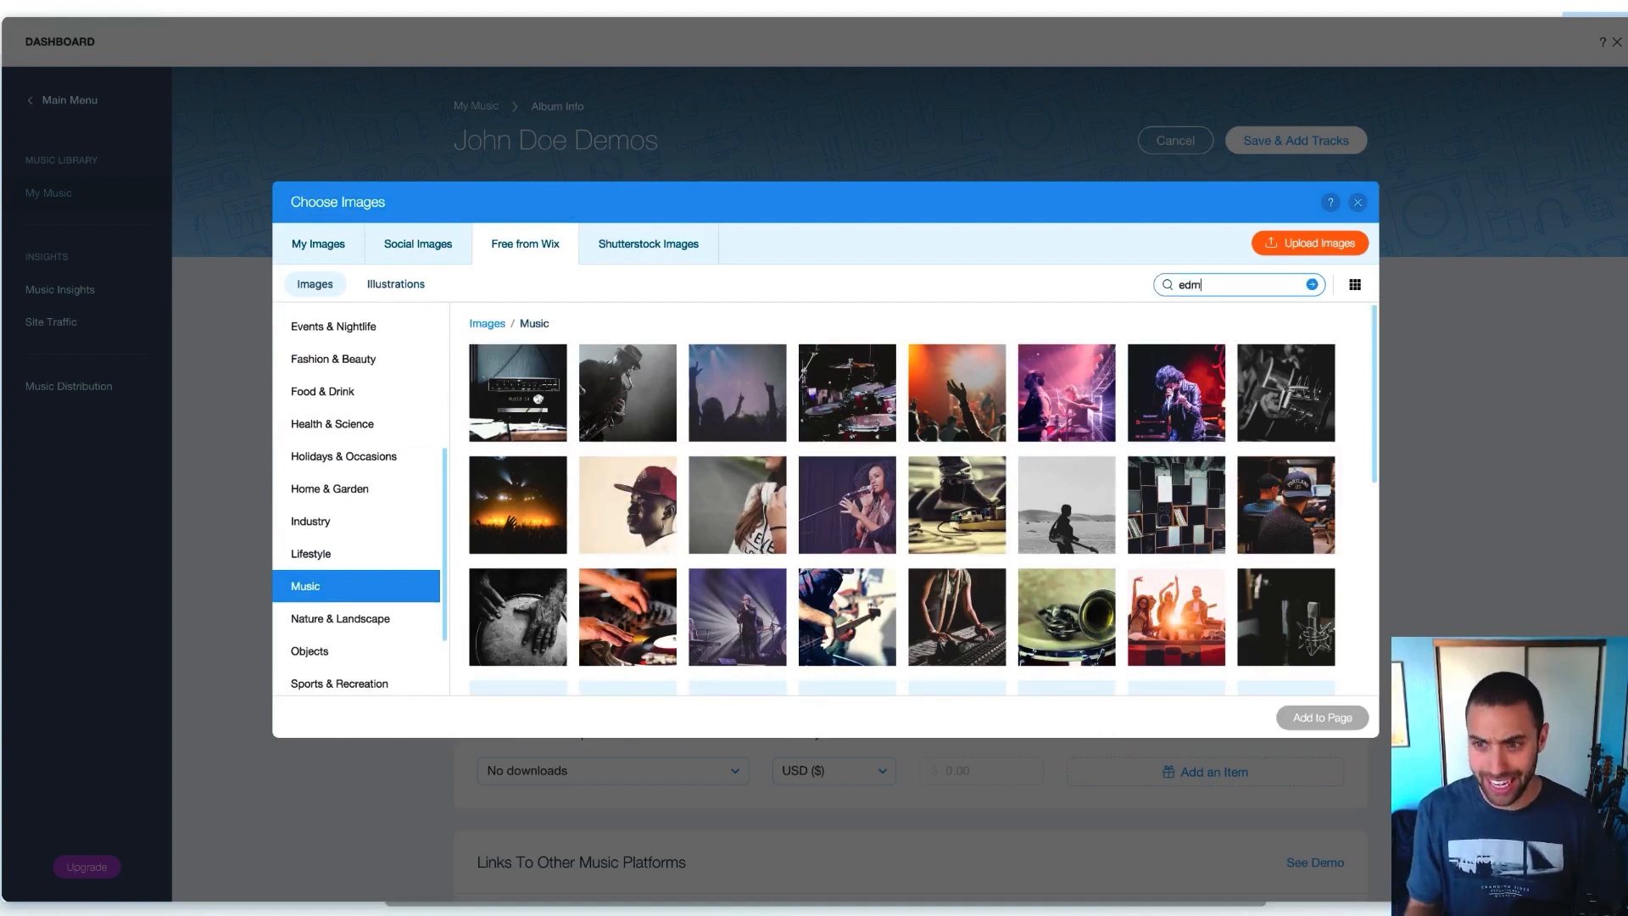
pyautogui.press('Return')
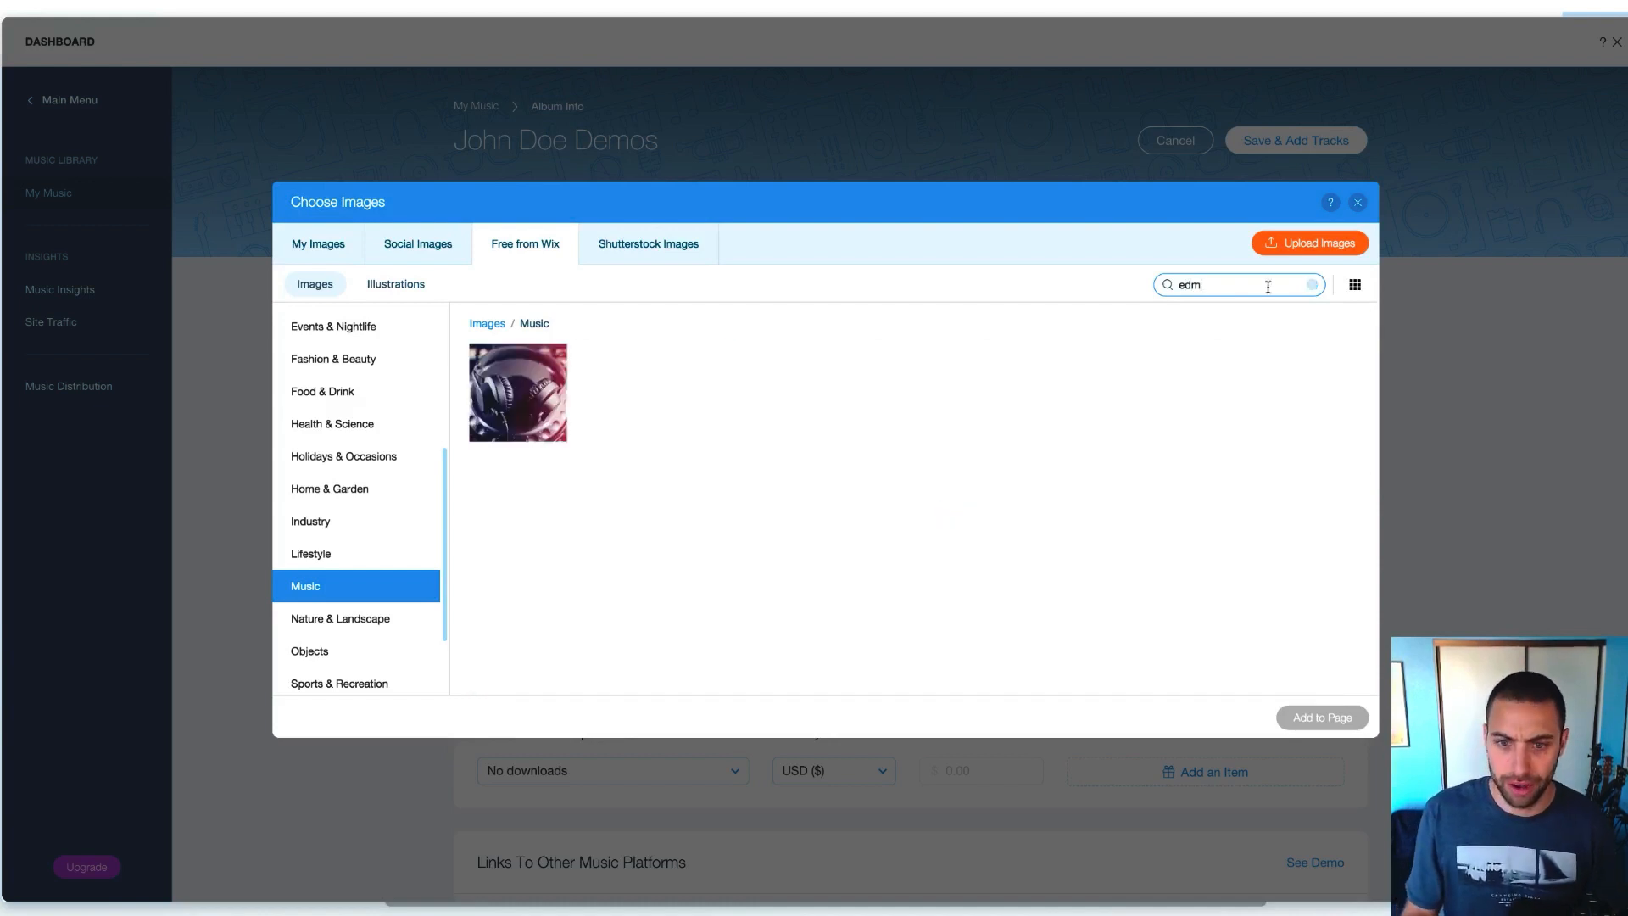
pyautogui.click(514, 397)
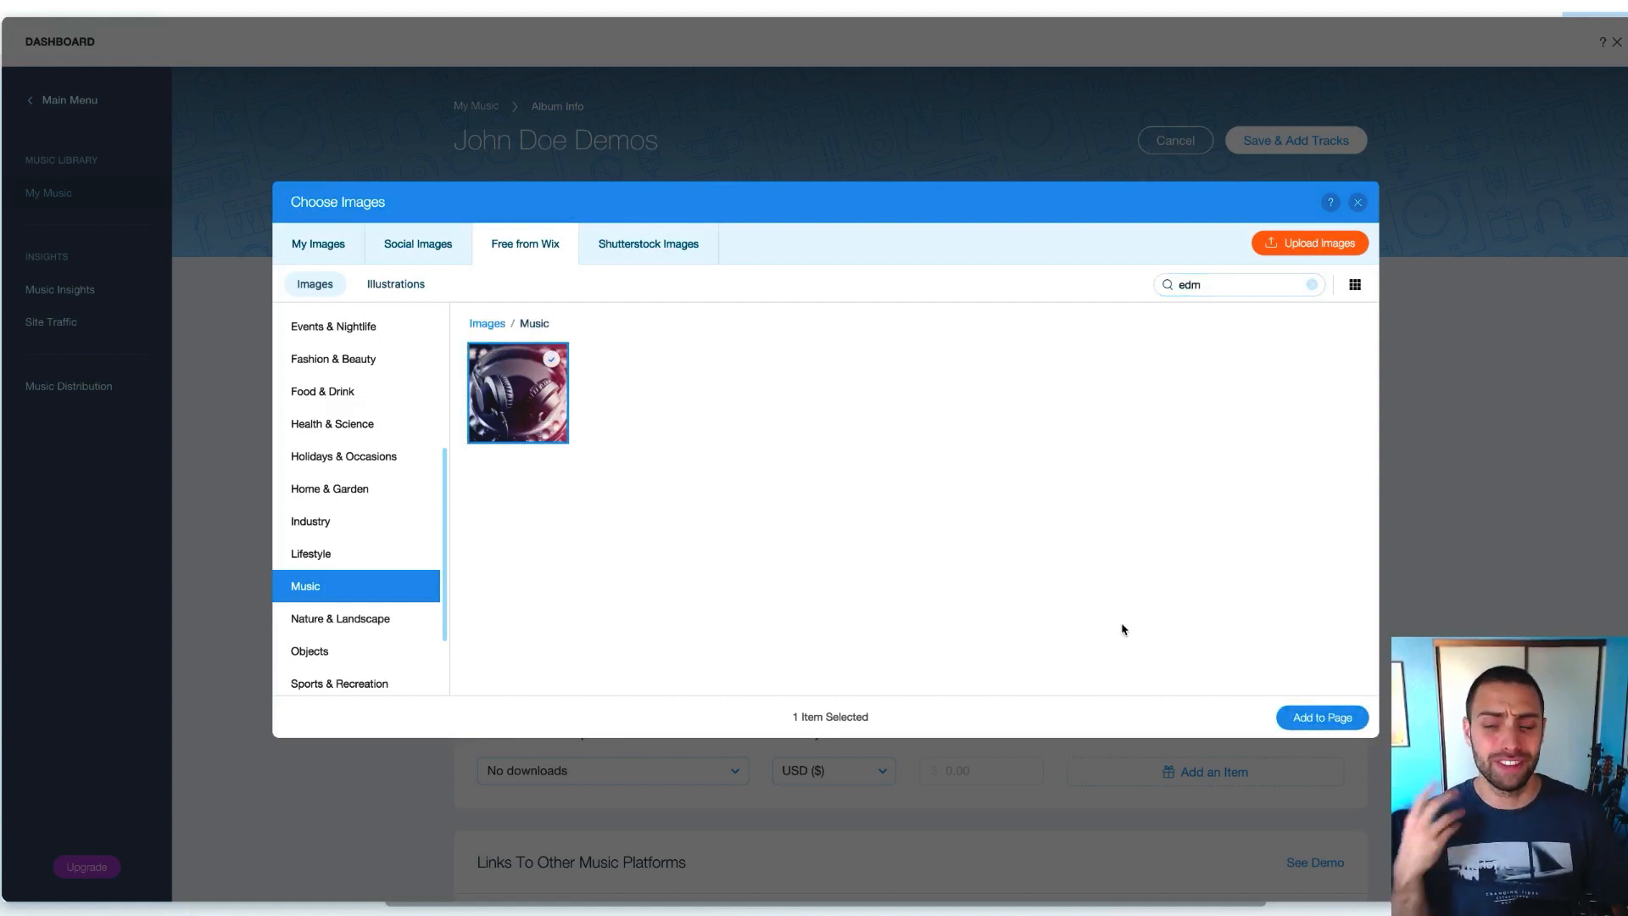
# Search 'dj' and select the musician-on-stage, DJ headphones, green DJ-deck and Popular DJ images
pyautogui.doubleClick(1189, 285)
pyautogui.press('BackSpace')
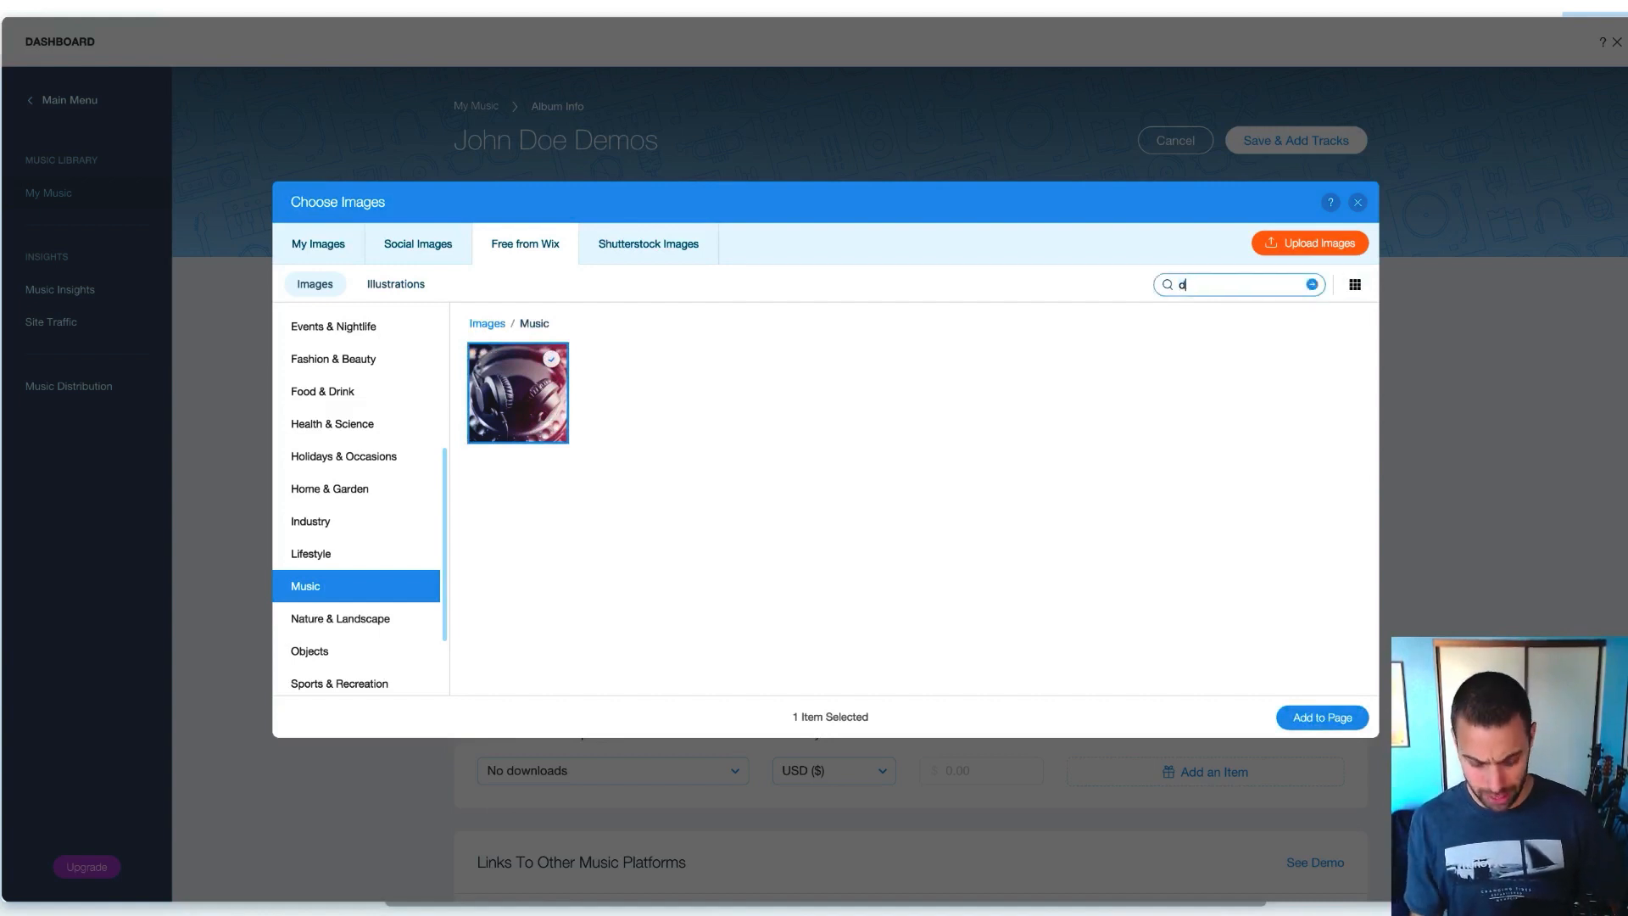
pyautogui.write('dj')
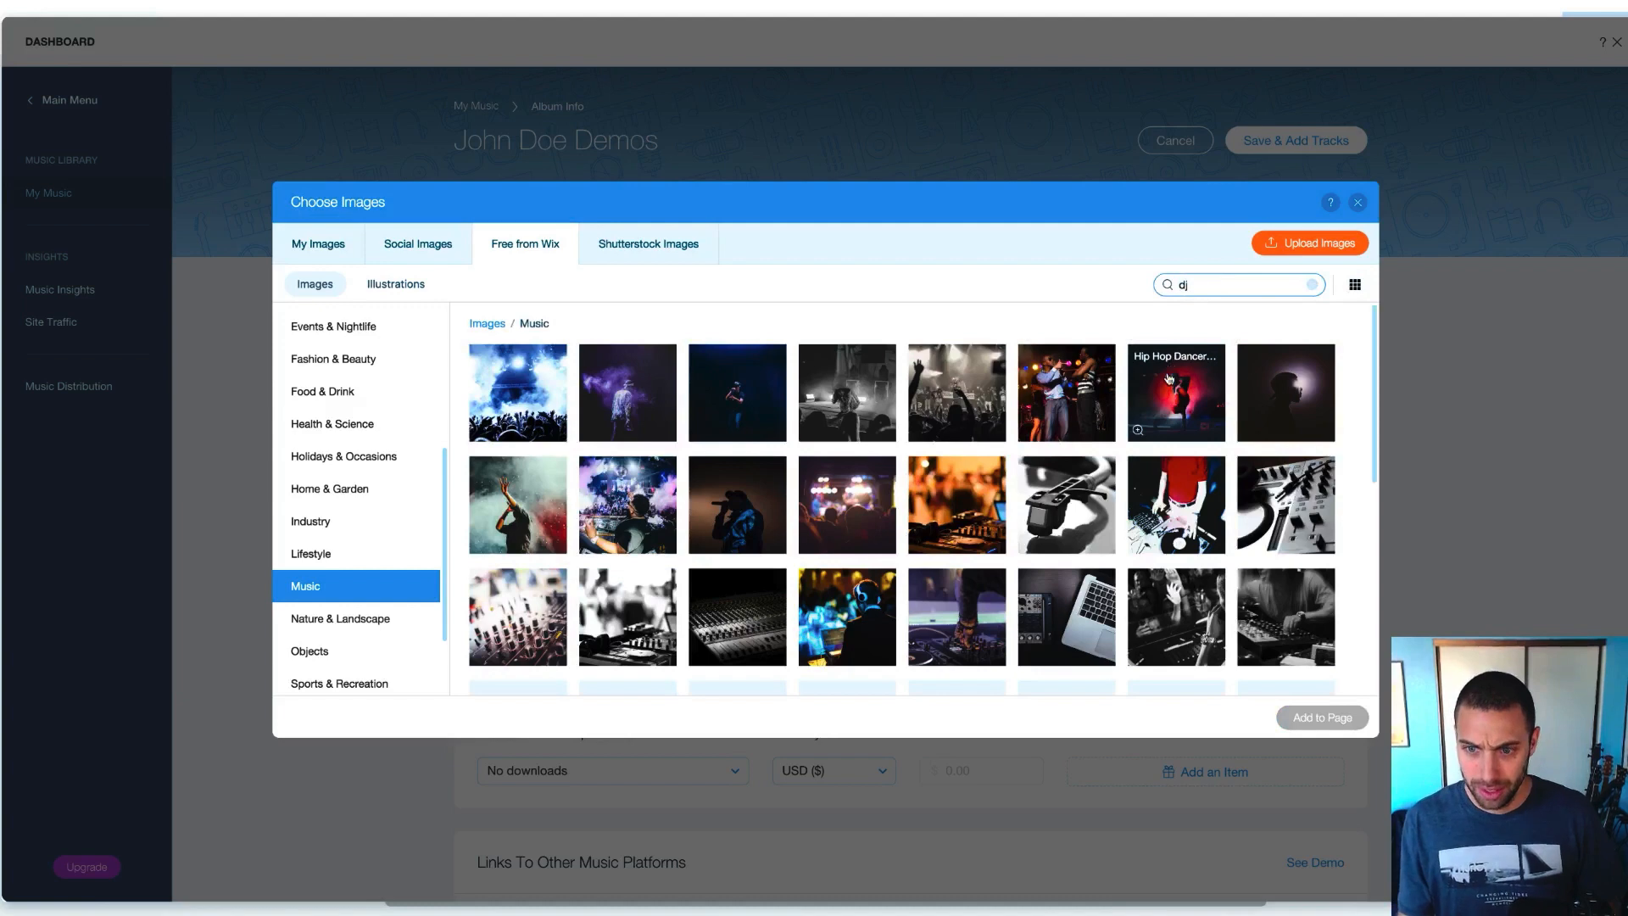
pyautogui.click(1073, 393)
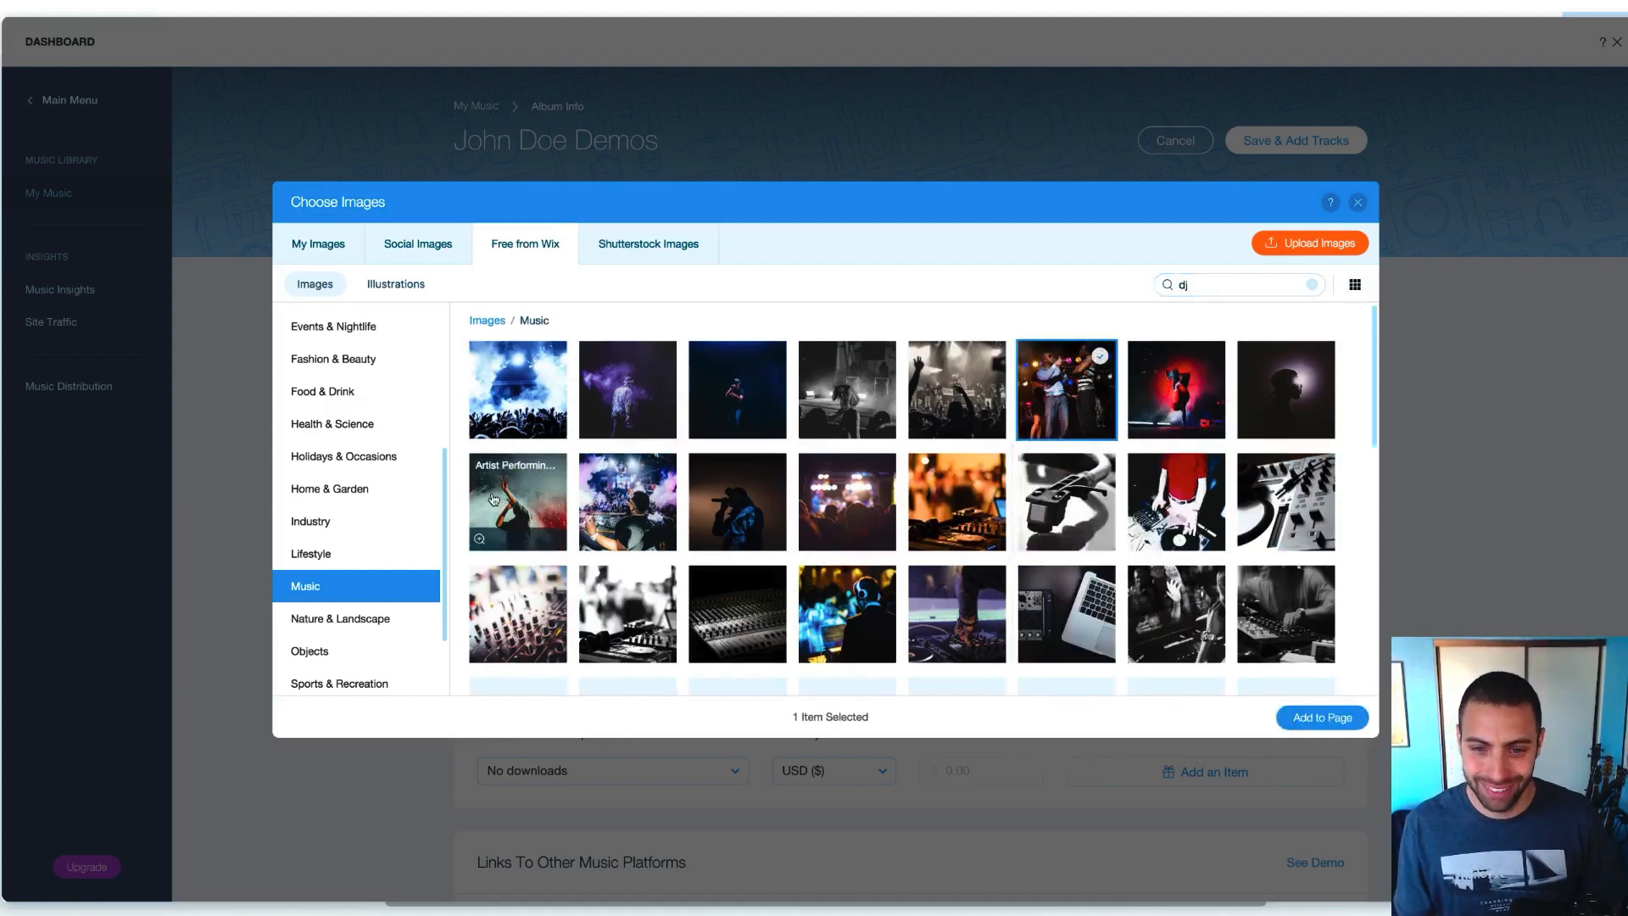
pyautogui.scroll(-5, 594, 509)
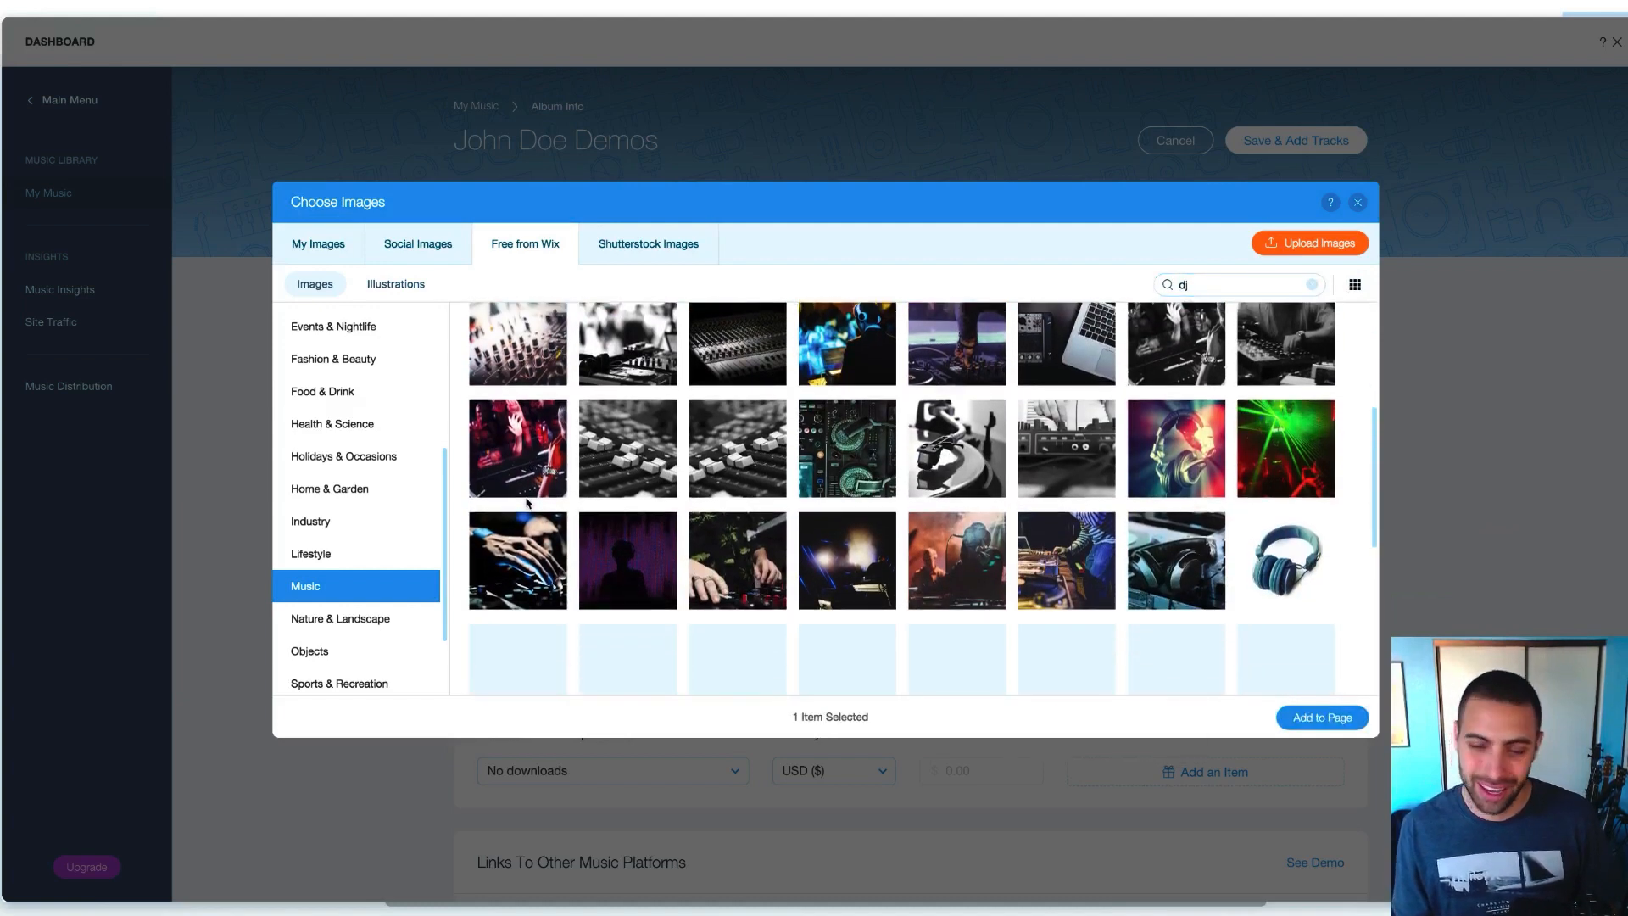
pyautogui.scroll(-2, 814, 520)
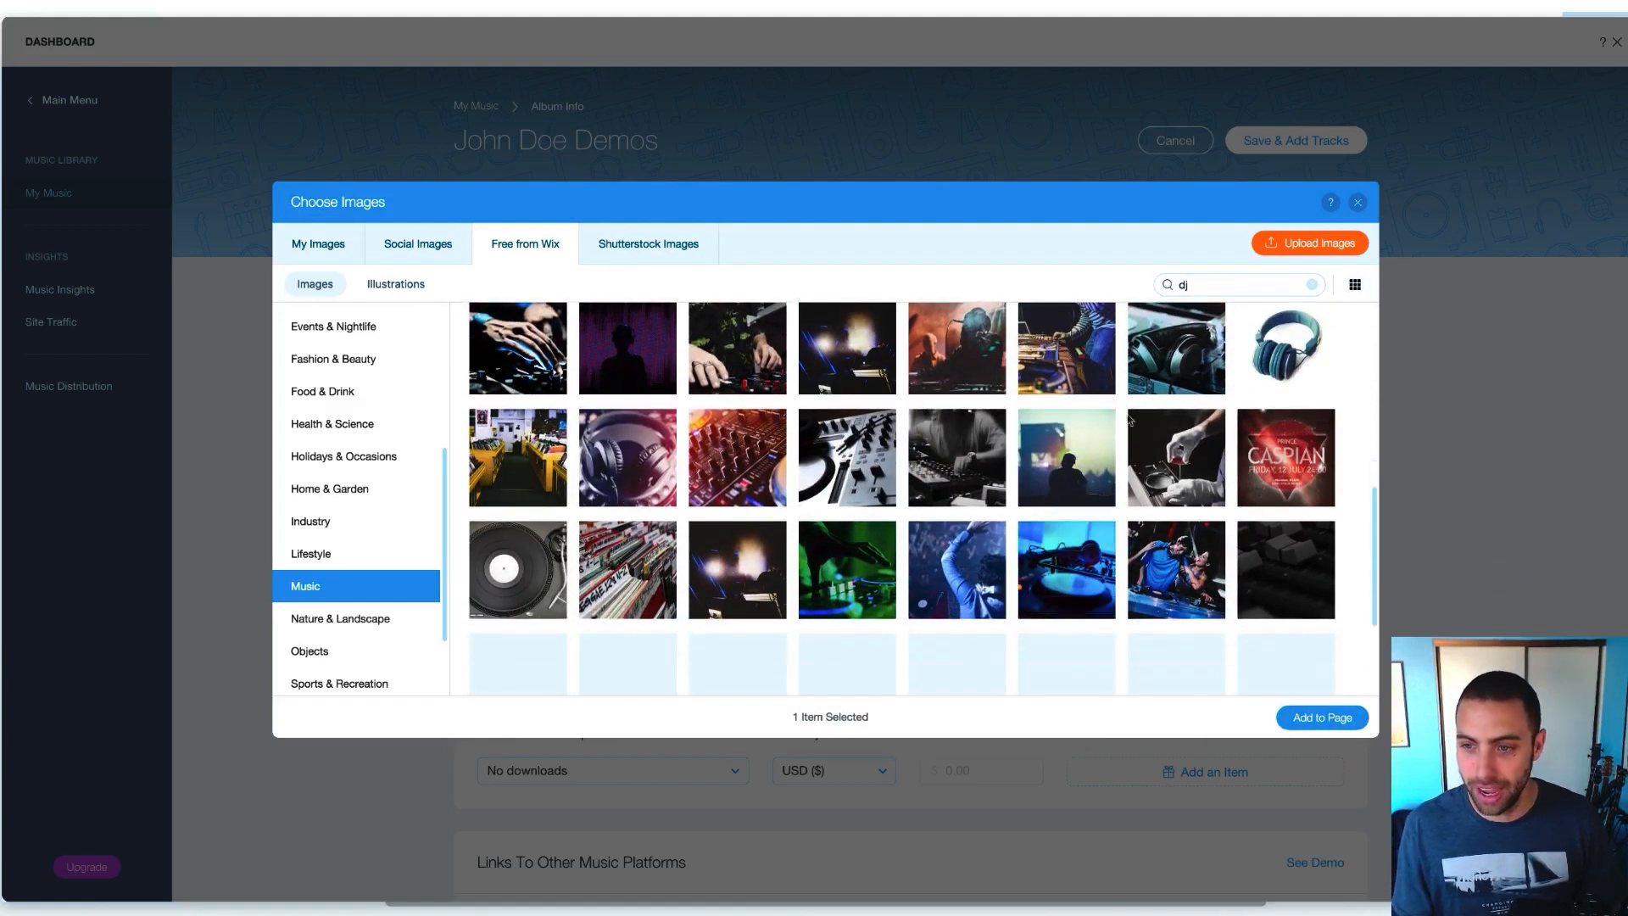
pyautogui.click(1185, 350)
pyautogui.click(848, 570)
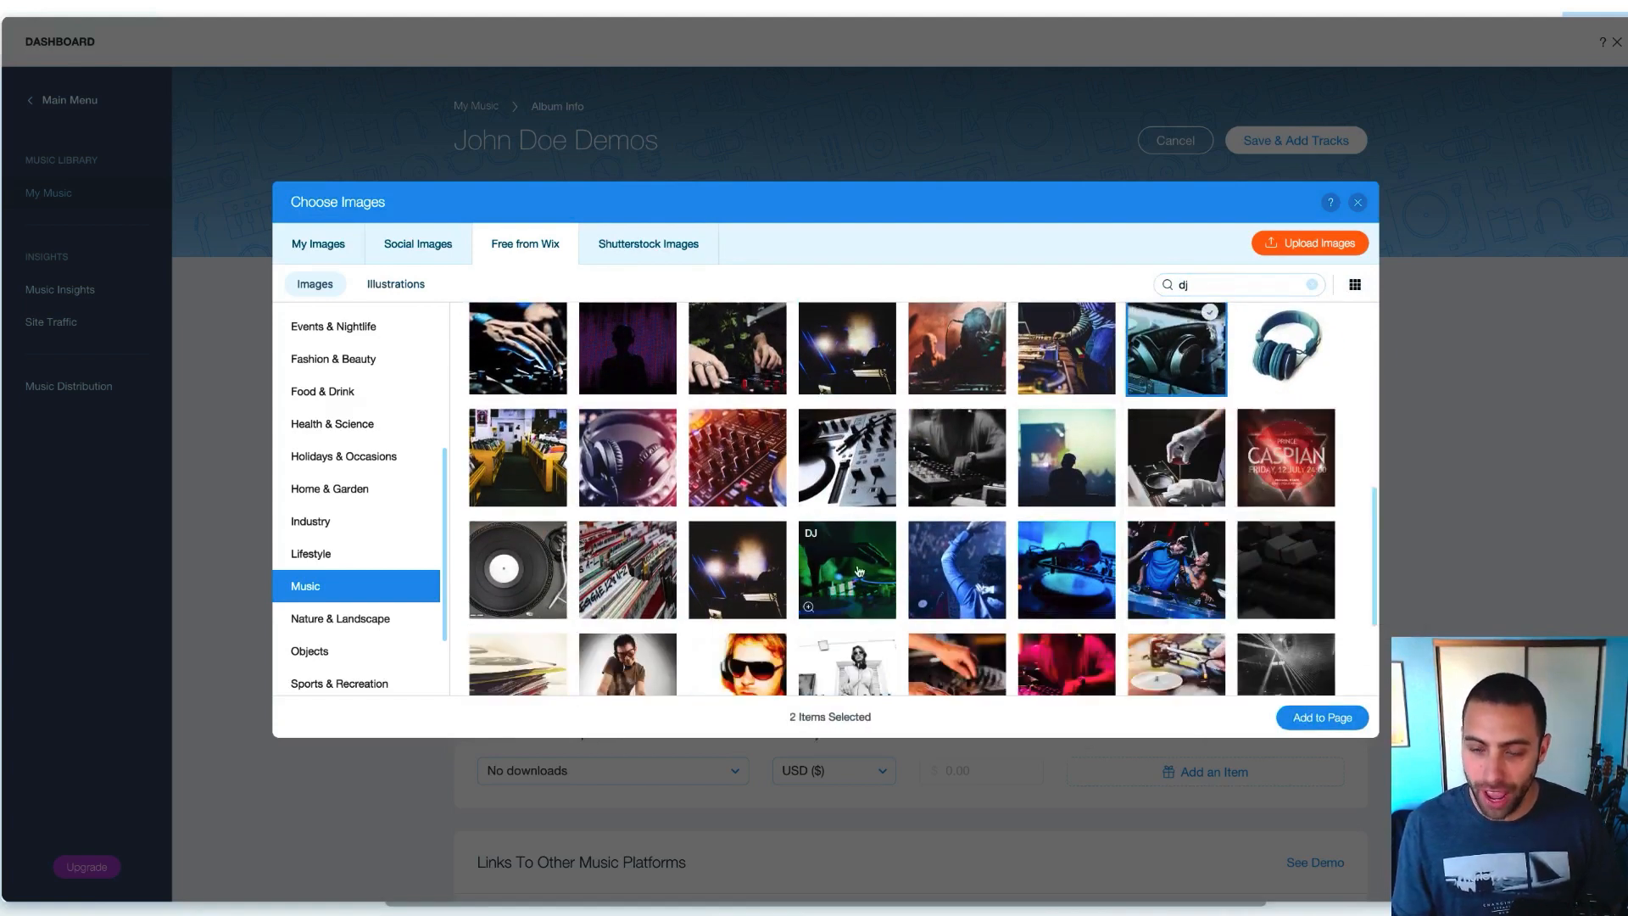
pyautogui.click(1178, 562)
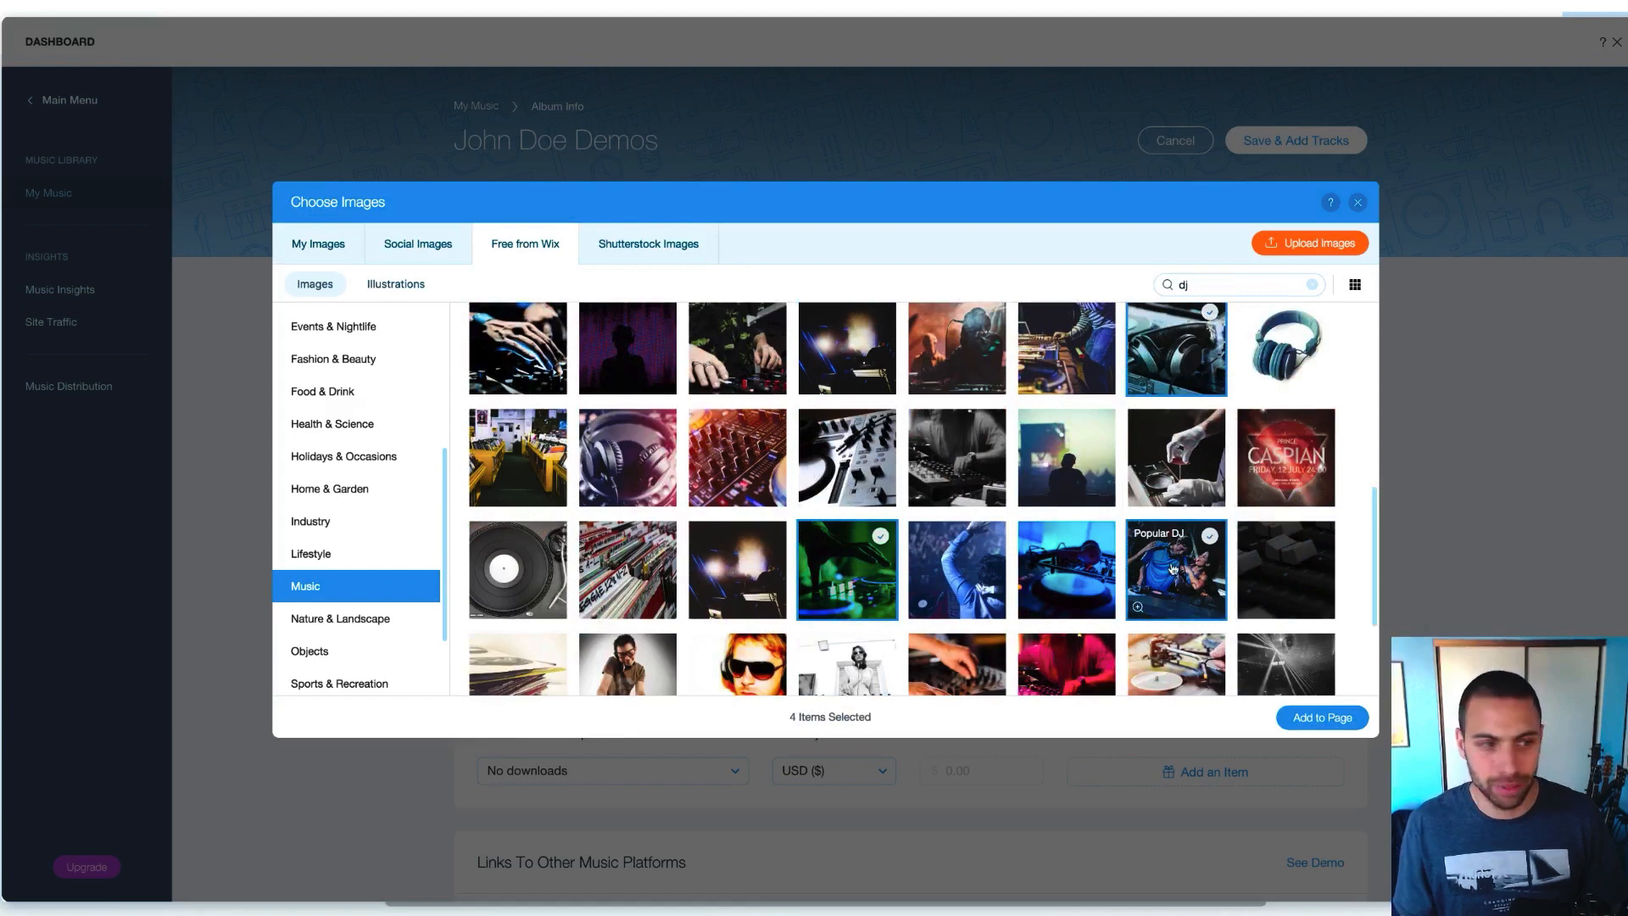
# Add the red-blue headphones image and apply the selection as the album cover
pyautogui.scroll(-1, 1176, 559)
pyautogui.scroll(-2, 1176, 560)
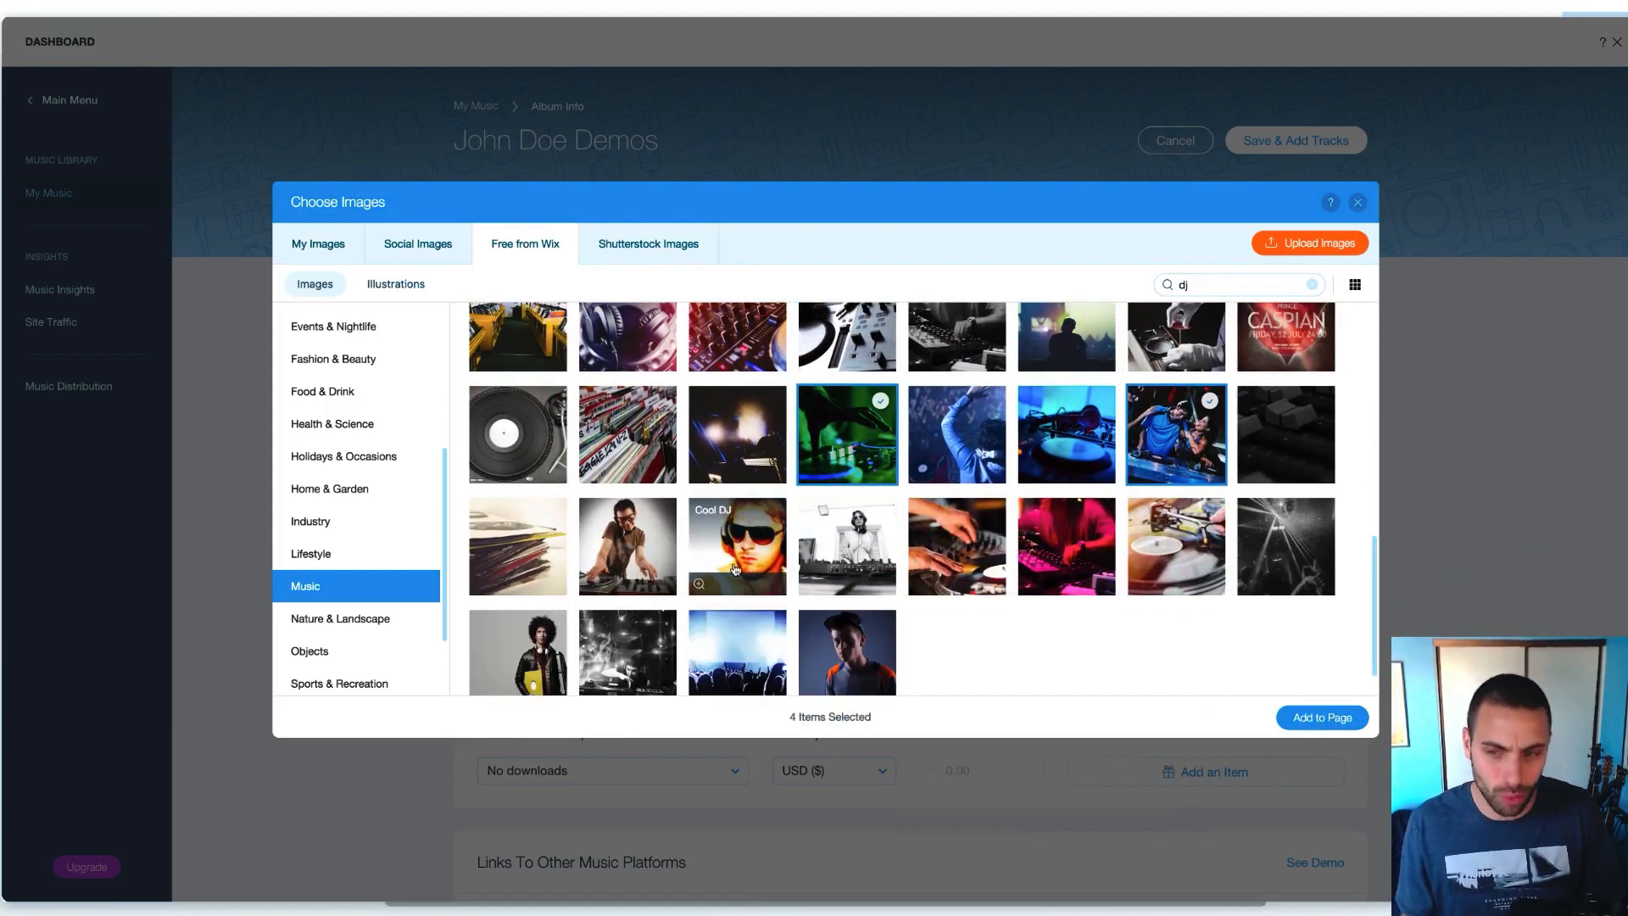
pyautogui.scroll(-1, 735, 569)
pyautogui.scroll(3, 1046, 547)
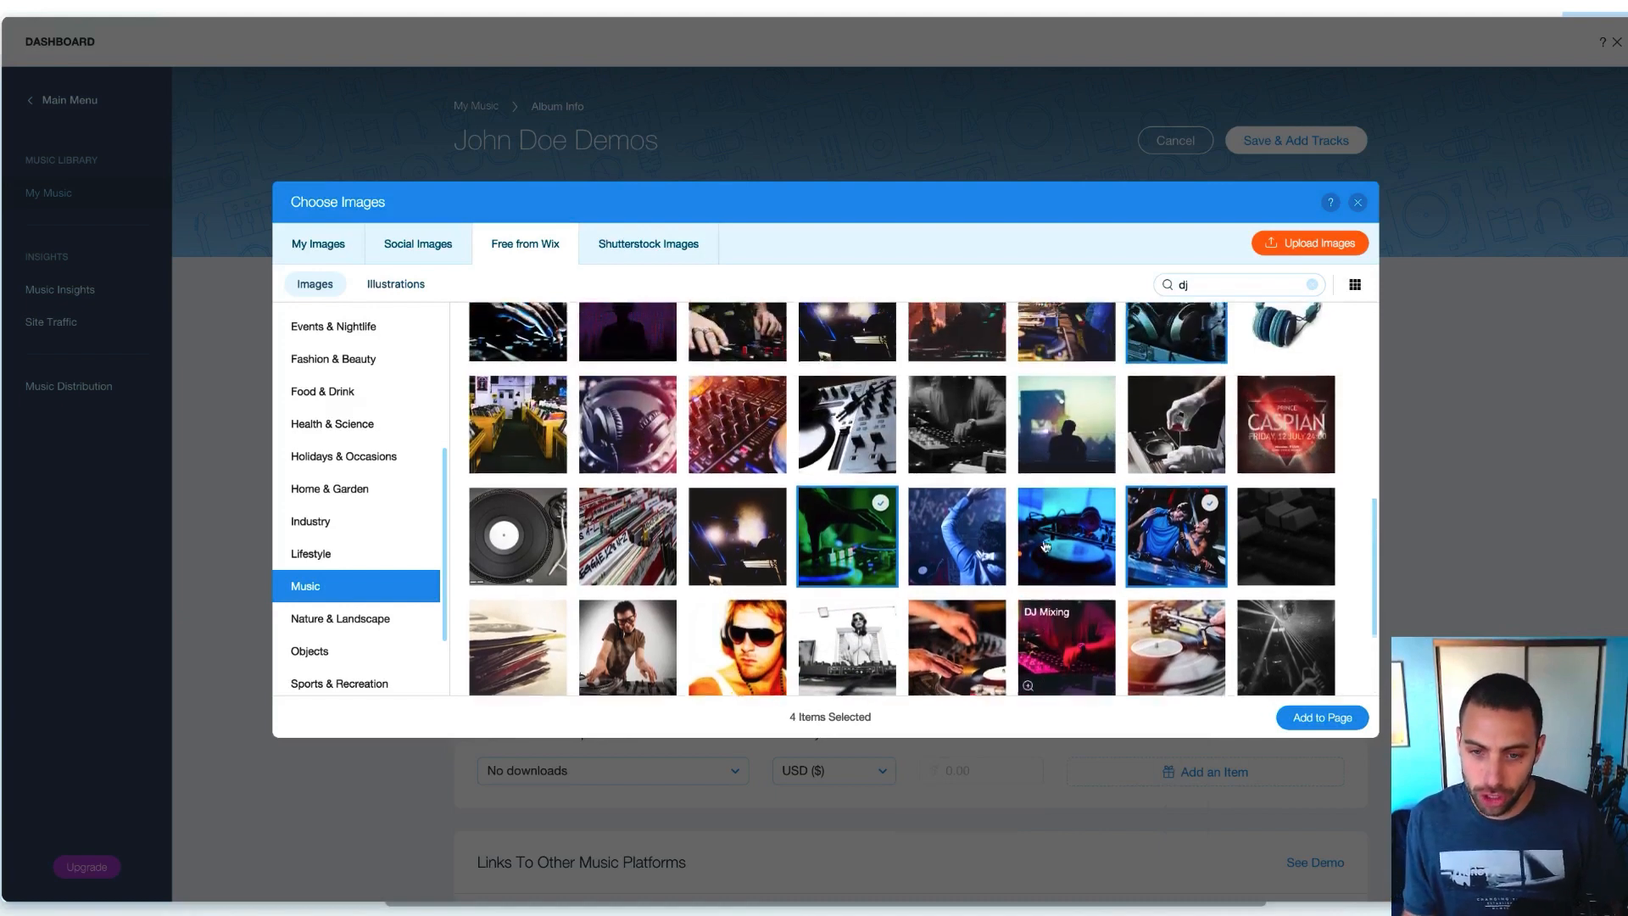
pyautogui.scroll(2, 1046, 547)
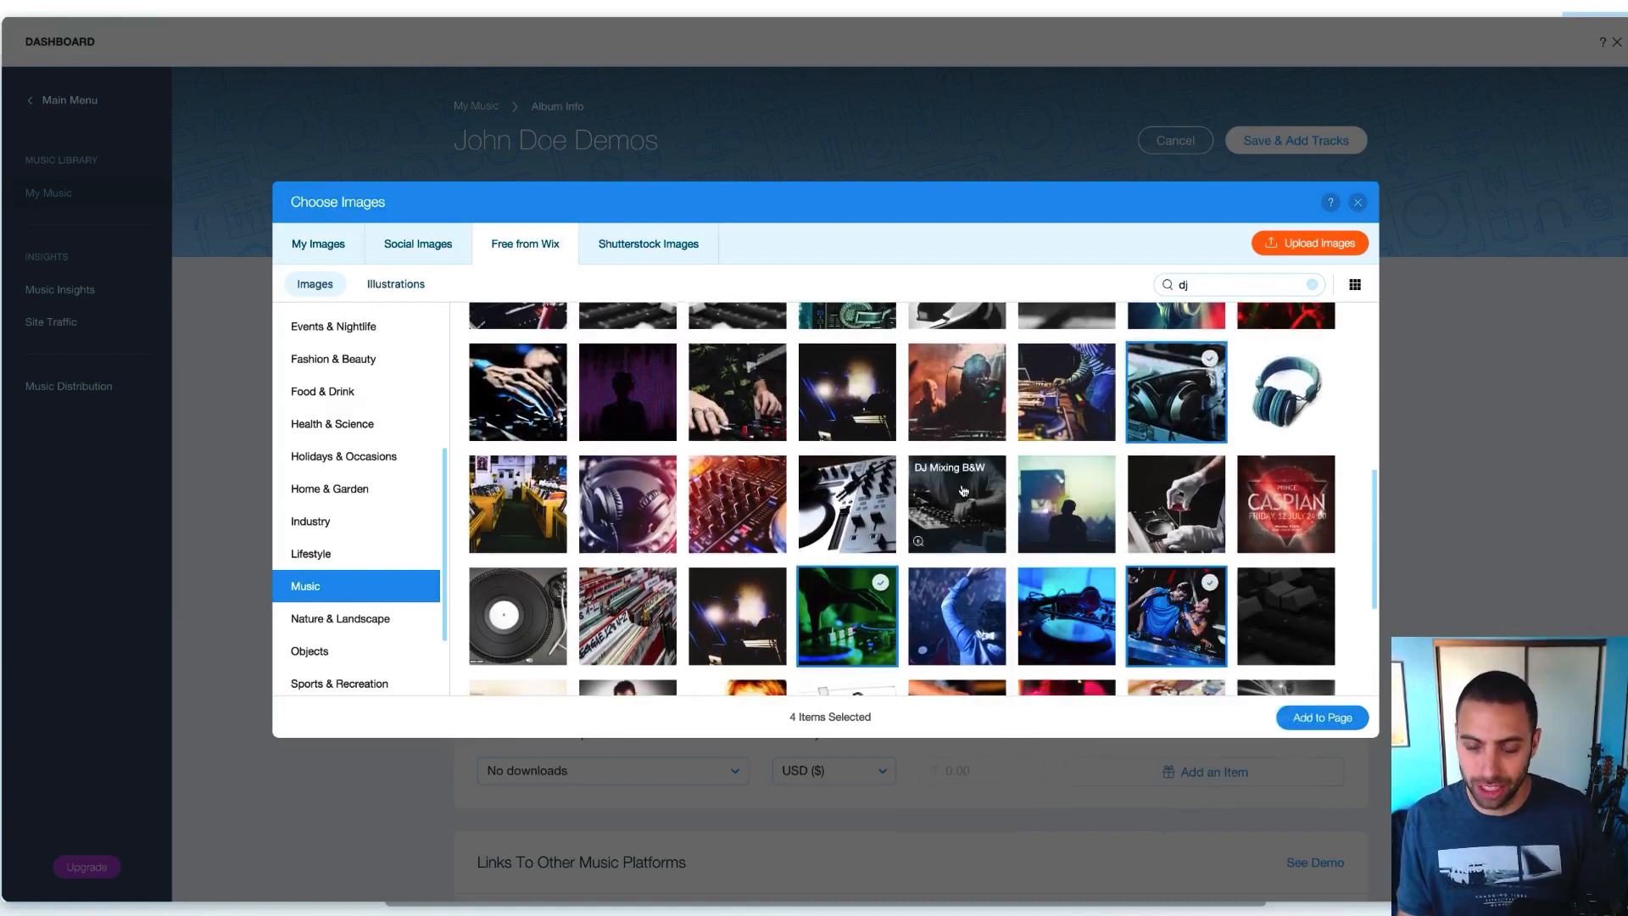
pyautogui.scroll(1, 963, 521)
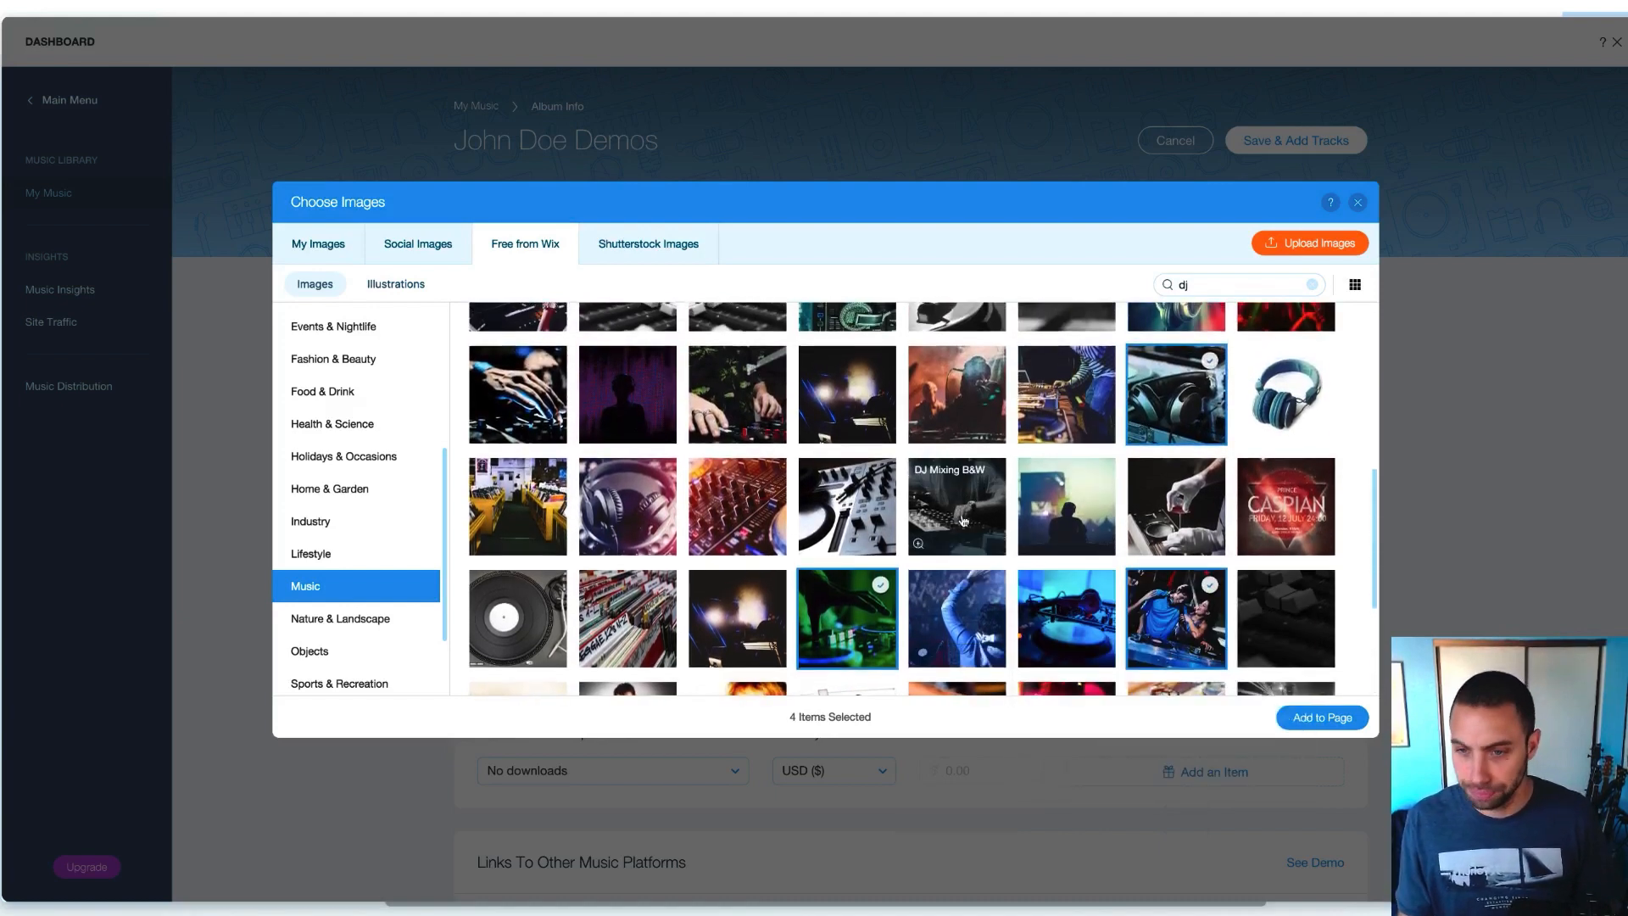
pyautogui.scroll(6, 967, 522)
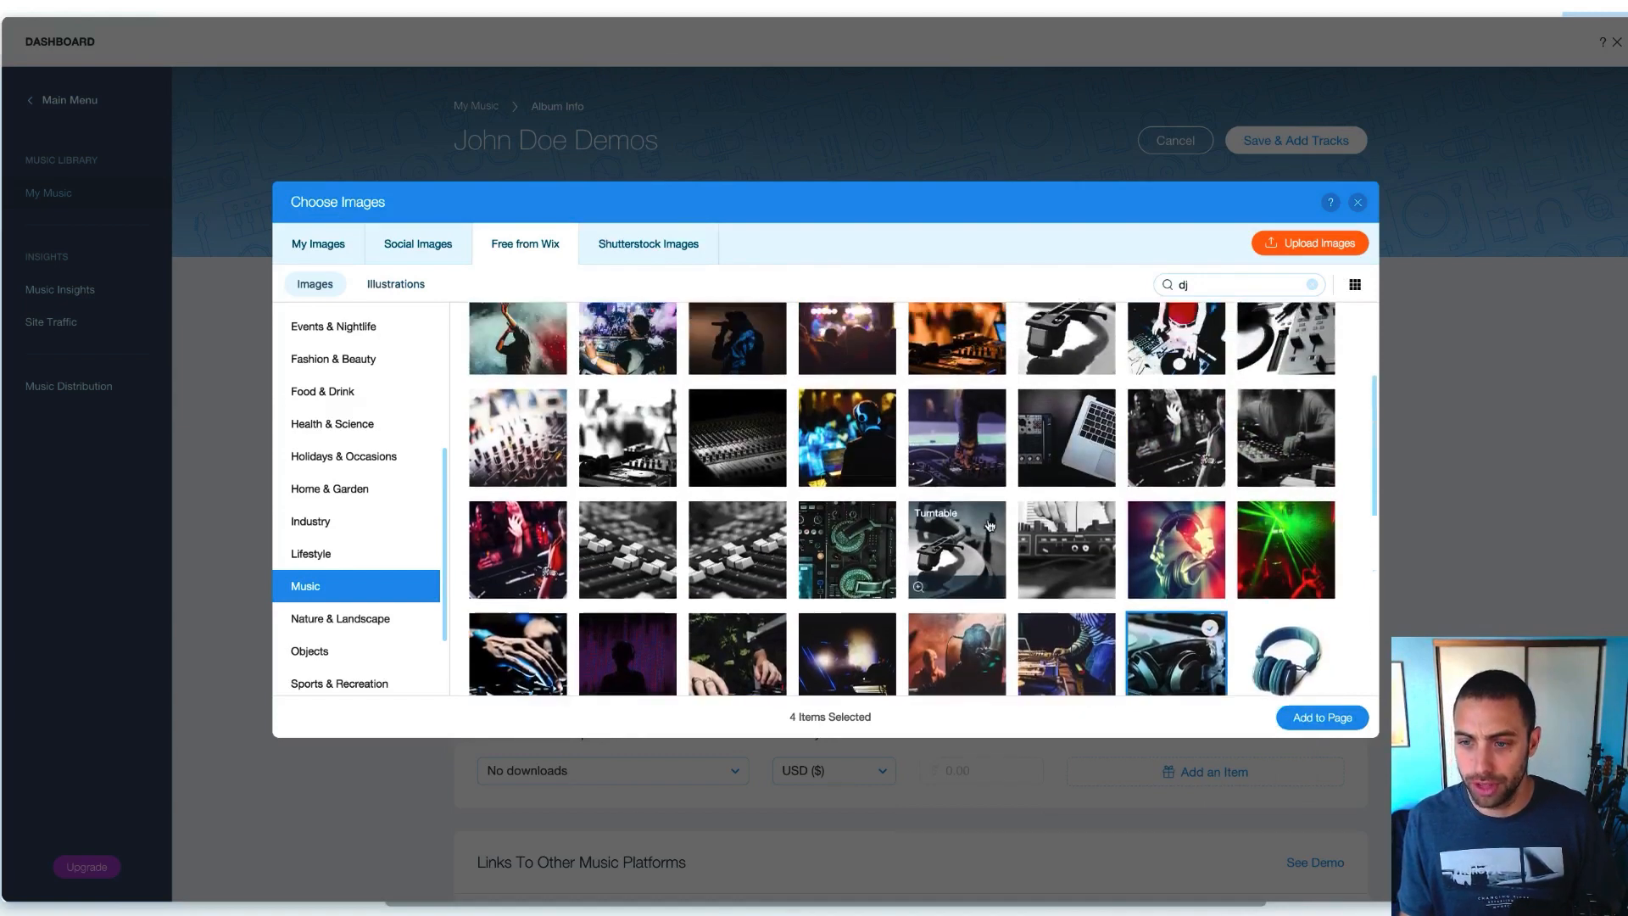
pyautogui.scroll(1, 1018, 528)
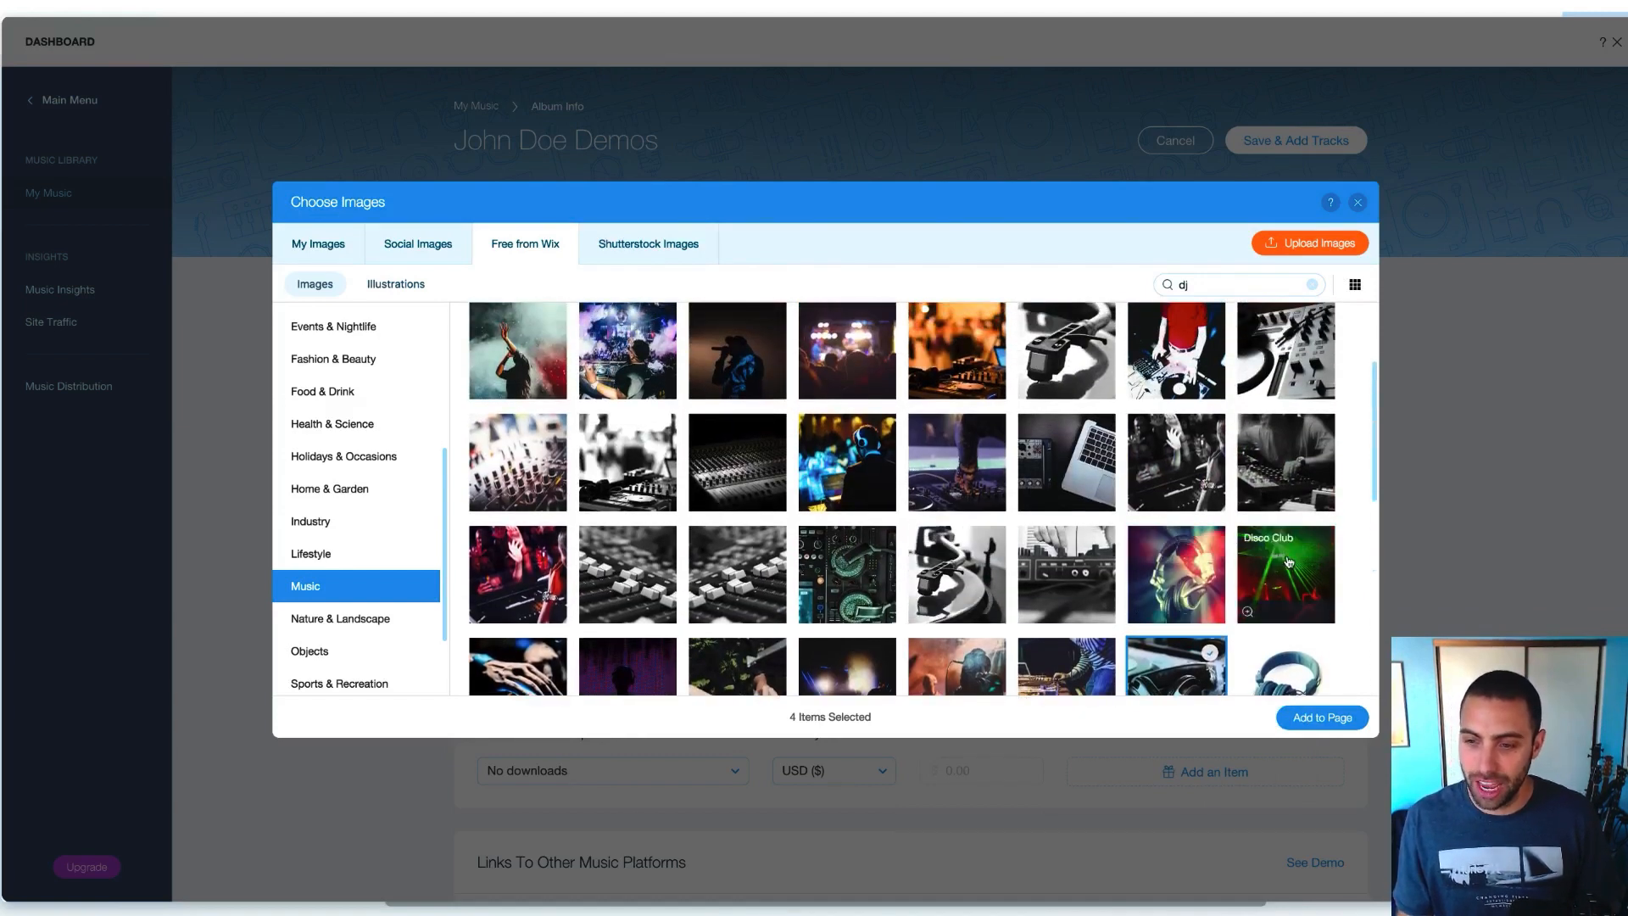
pyautogui.click(1183, 573)
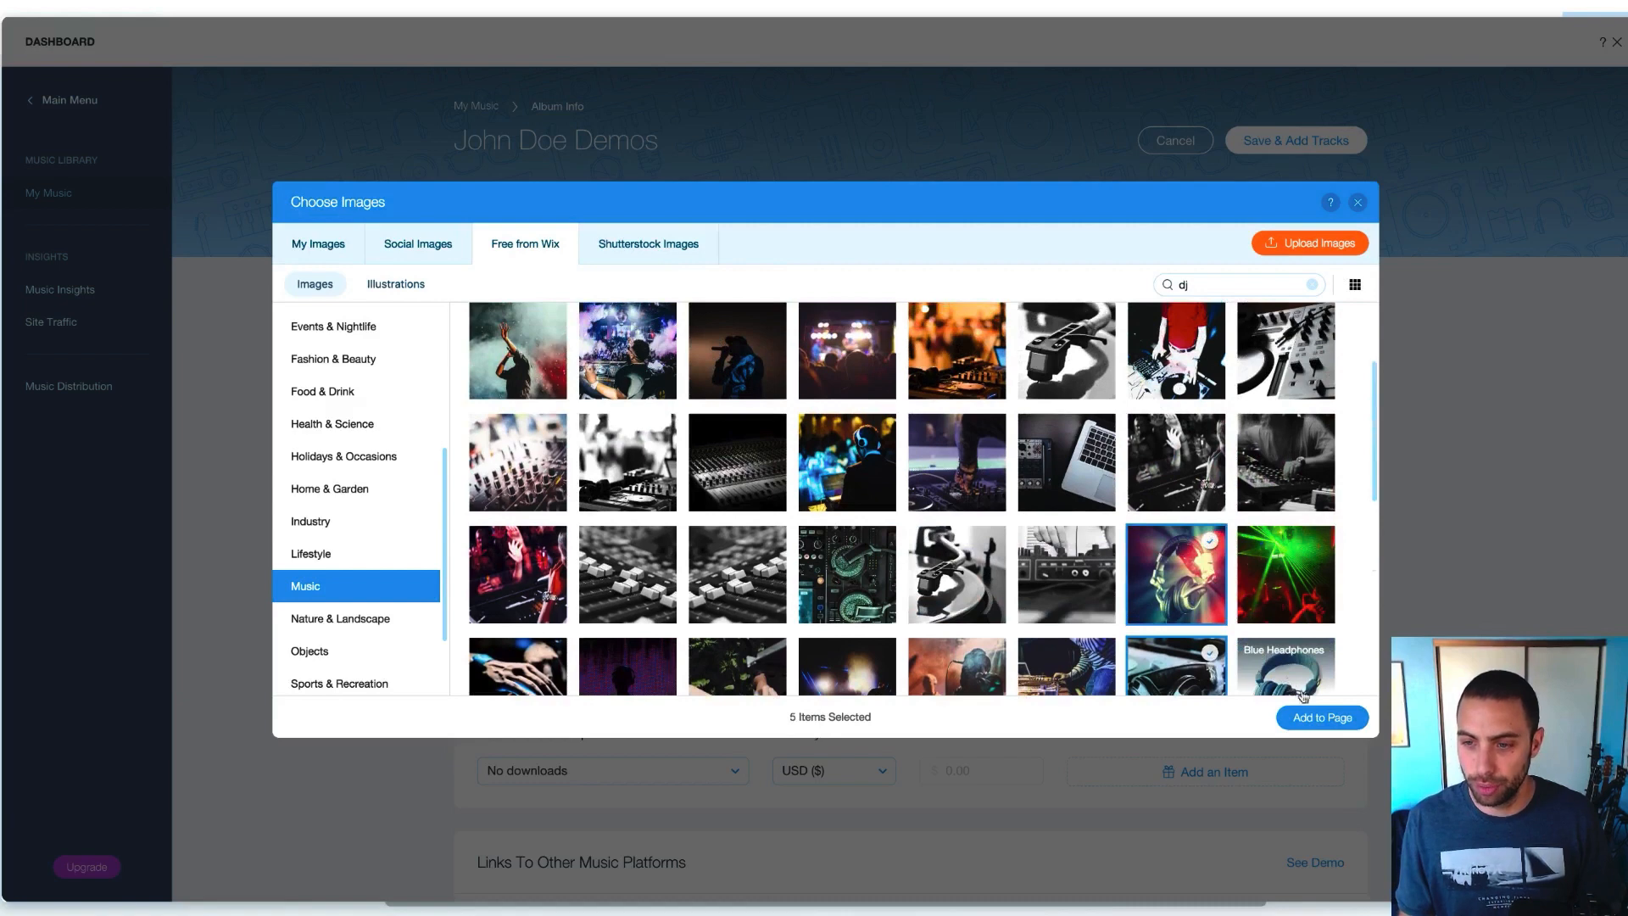
pyautogui.click(1329, 719)
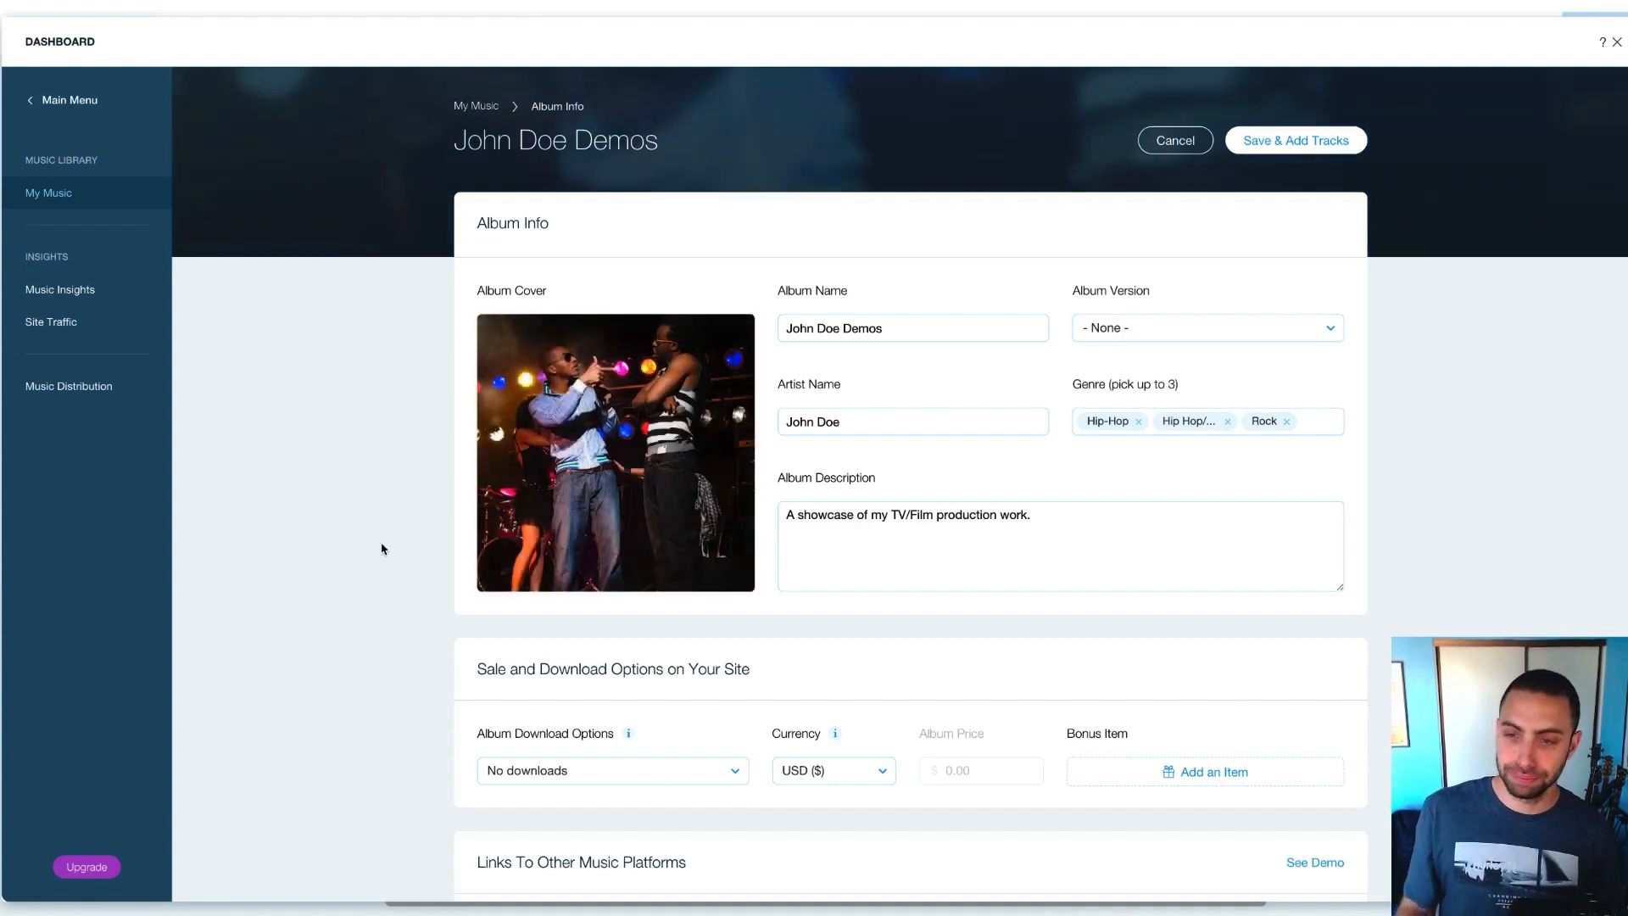
# Swap the Rock, Hip Hop/Rap and Hip-Hop genres for Dance and Electronic, then reopen the cover picker
pyautogui.click(1286, 422)
pyautogui.click(1235, 421)
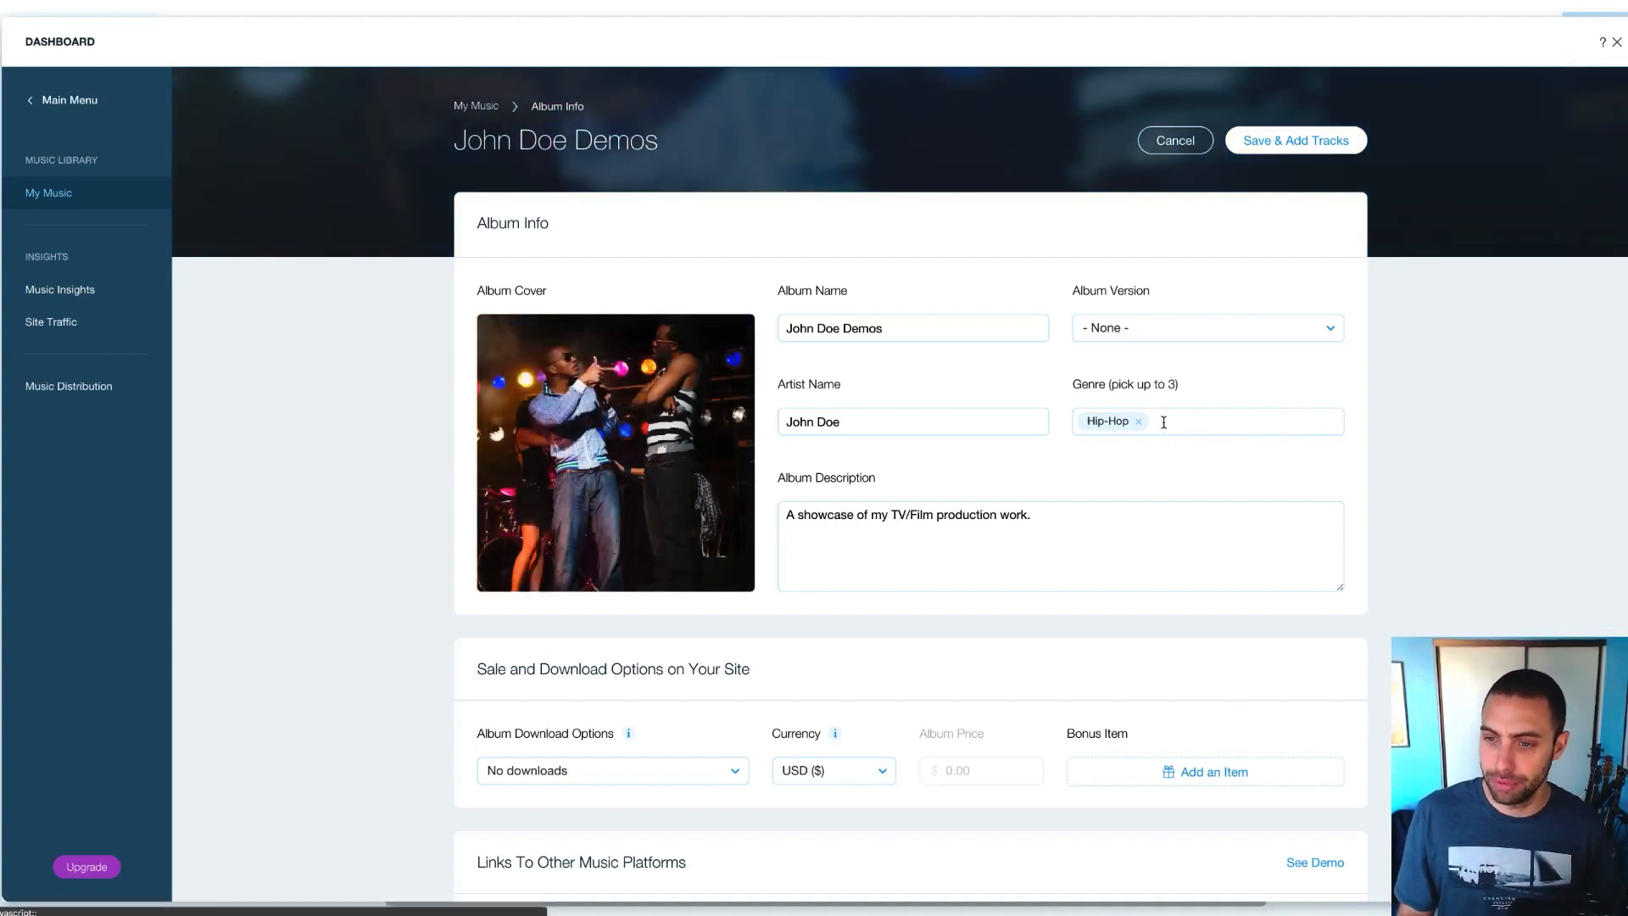
pyautogui.click(1138, 422)
pyautogui.click(1142, 422)
pyautogui.write('dance')
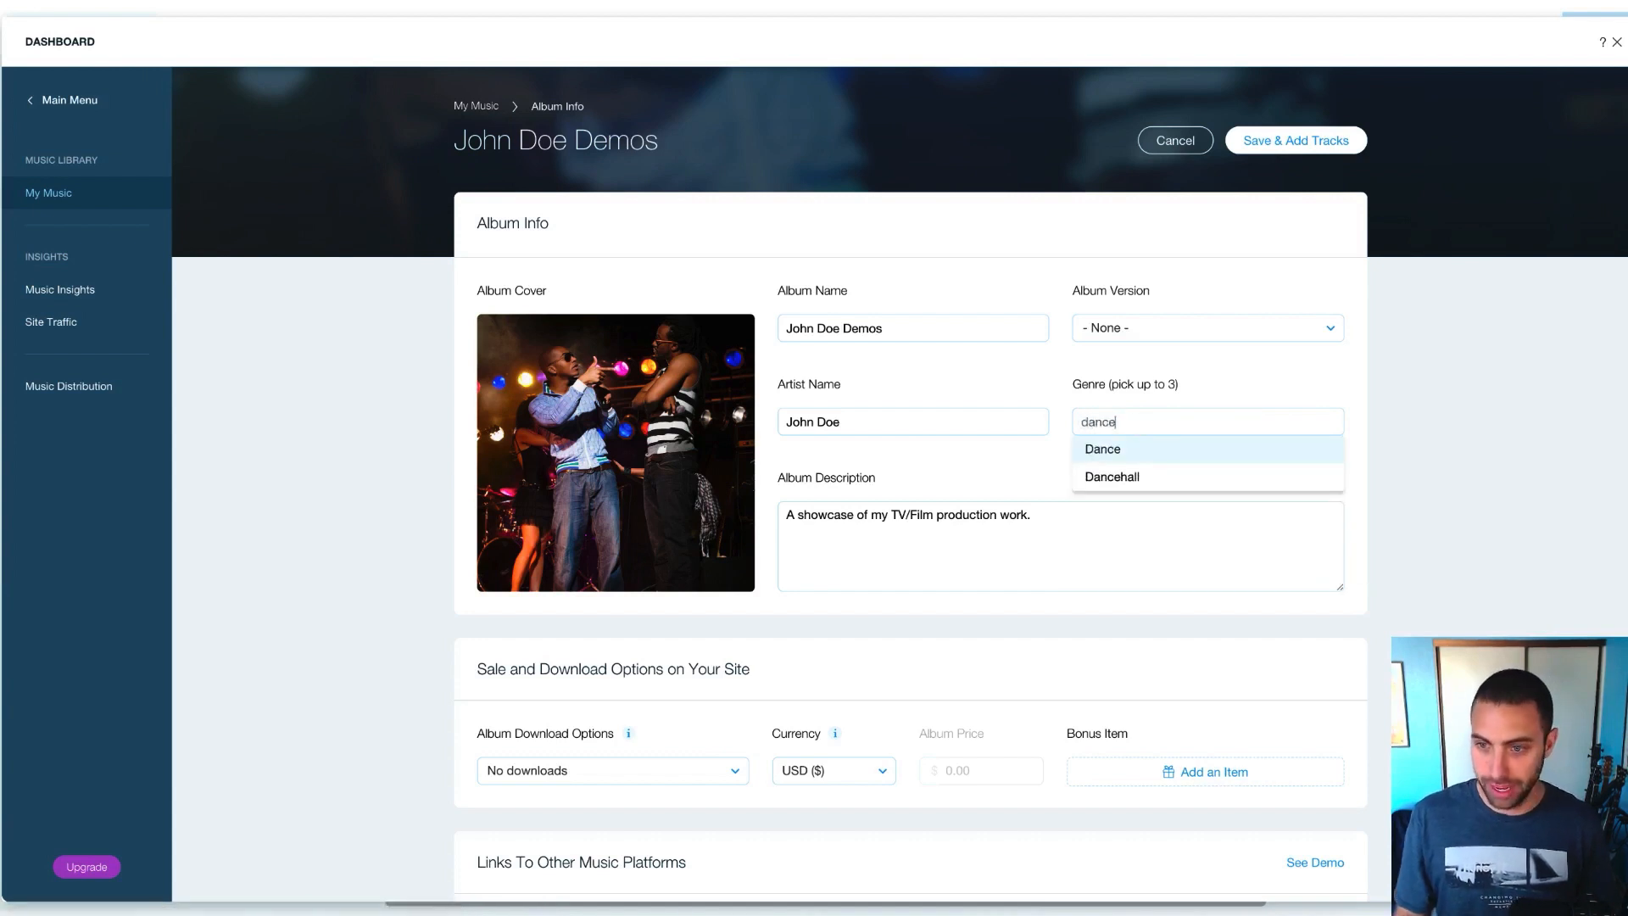
pyautogui.click(1134, 450)
pyautogui.click(1152, 422)
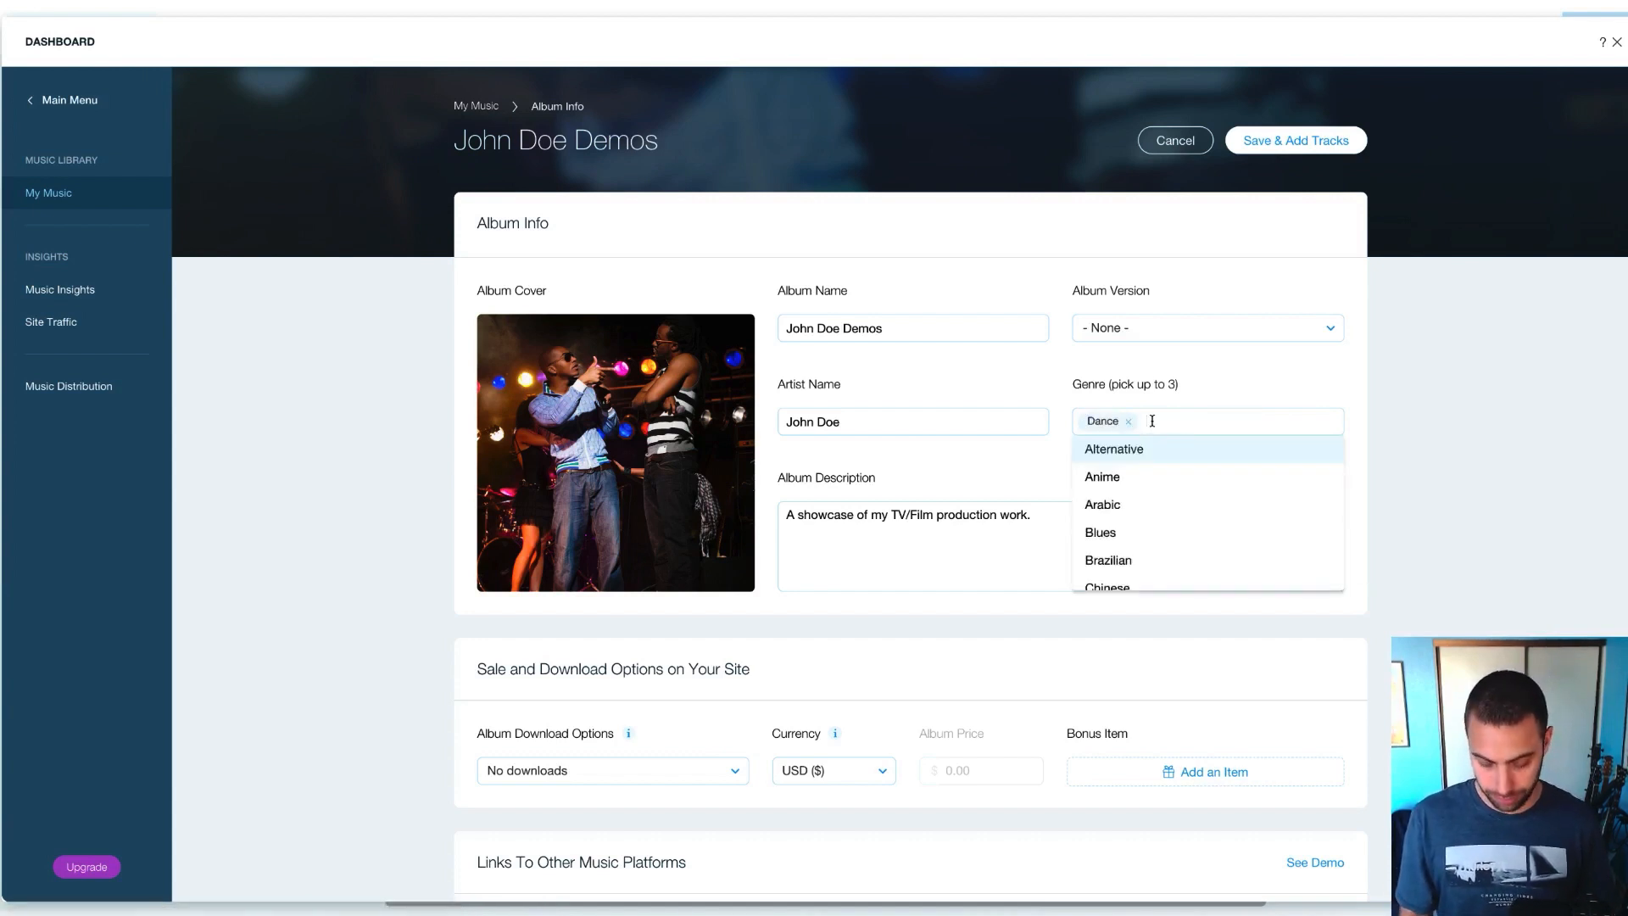
pyautogui.write('elec')
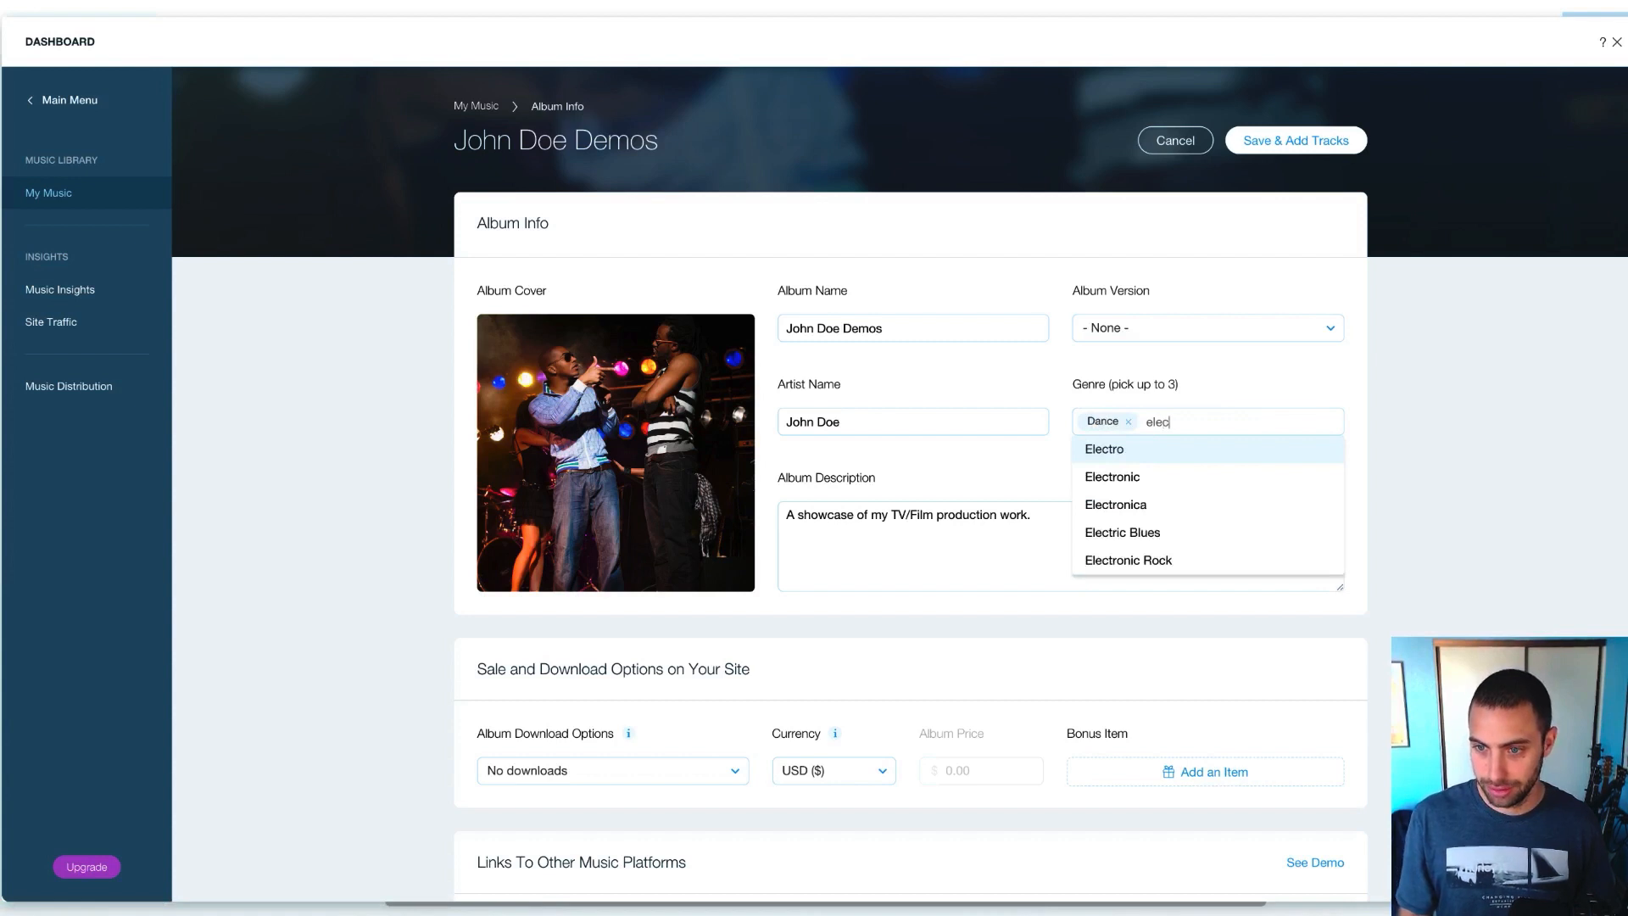
pyautogui.click(1155, 477)
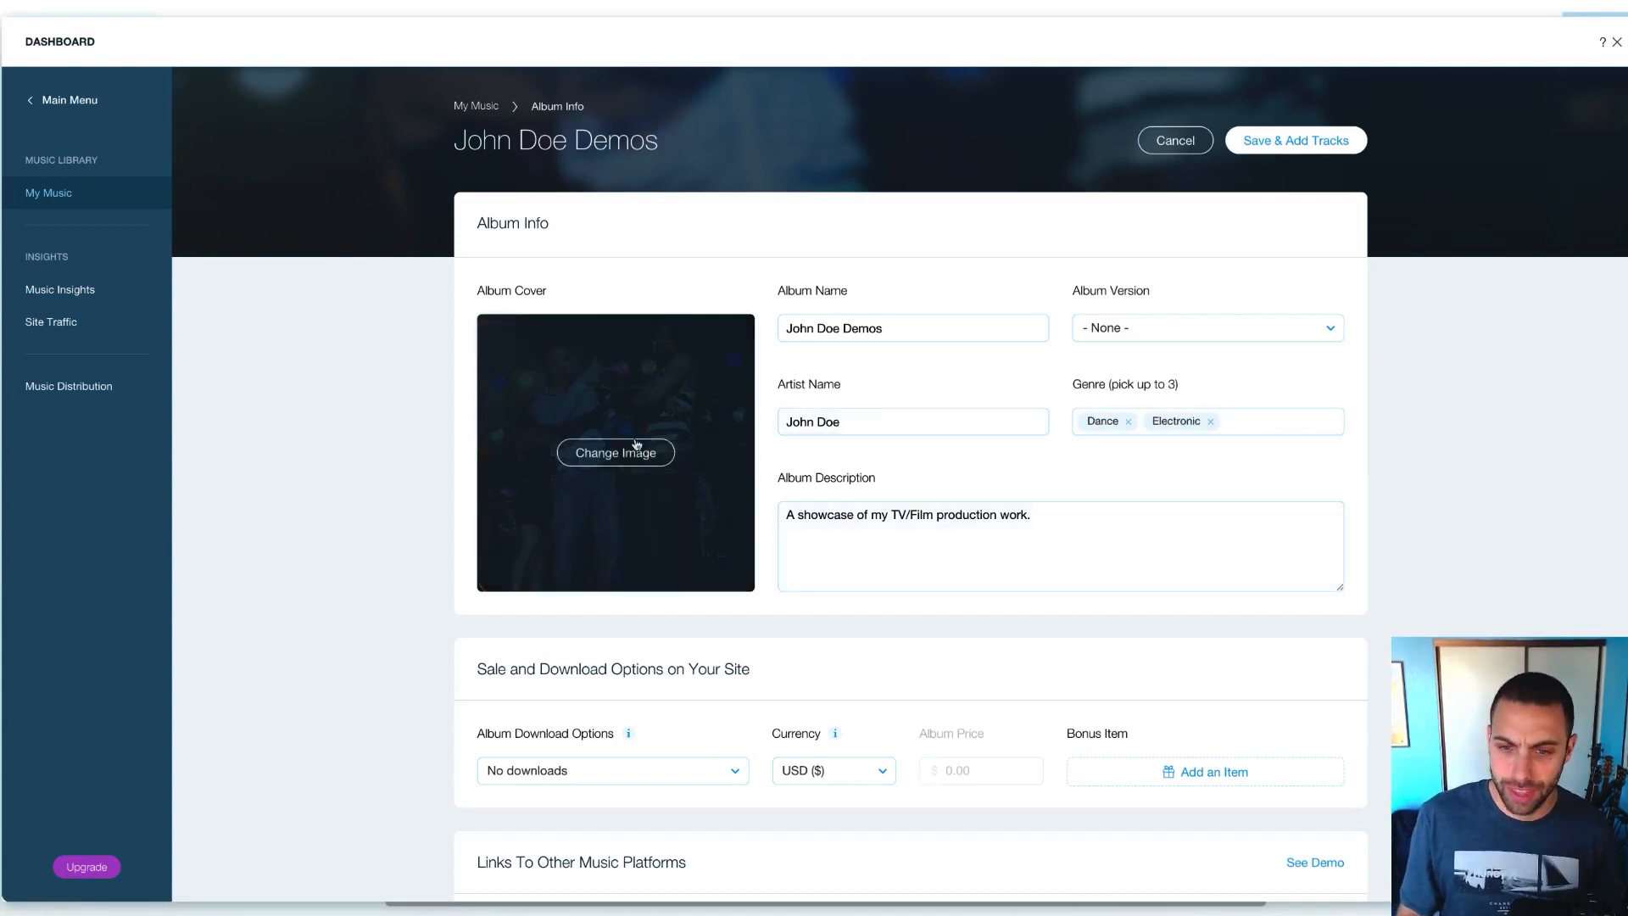
pyautogui.click(622, 456)
# Search 'edm' in Free from Wix images and set the headphones photo as the album cover
pyautogui.click(543, 249)
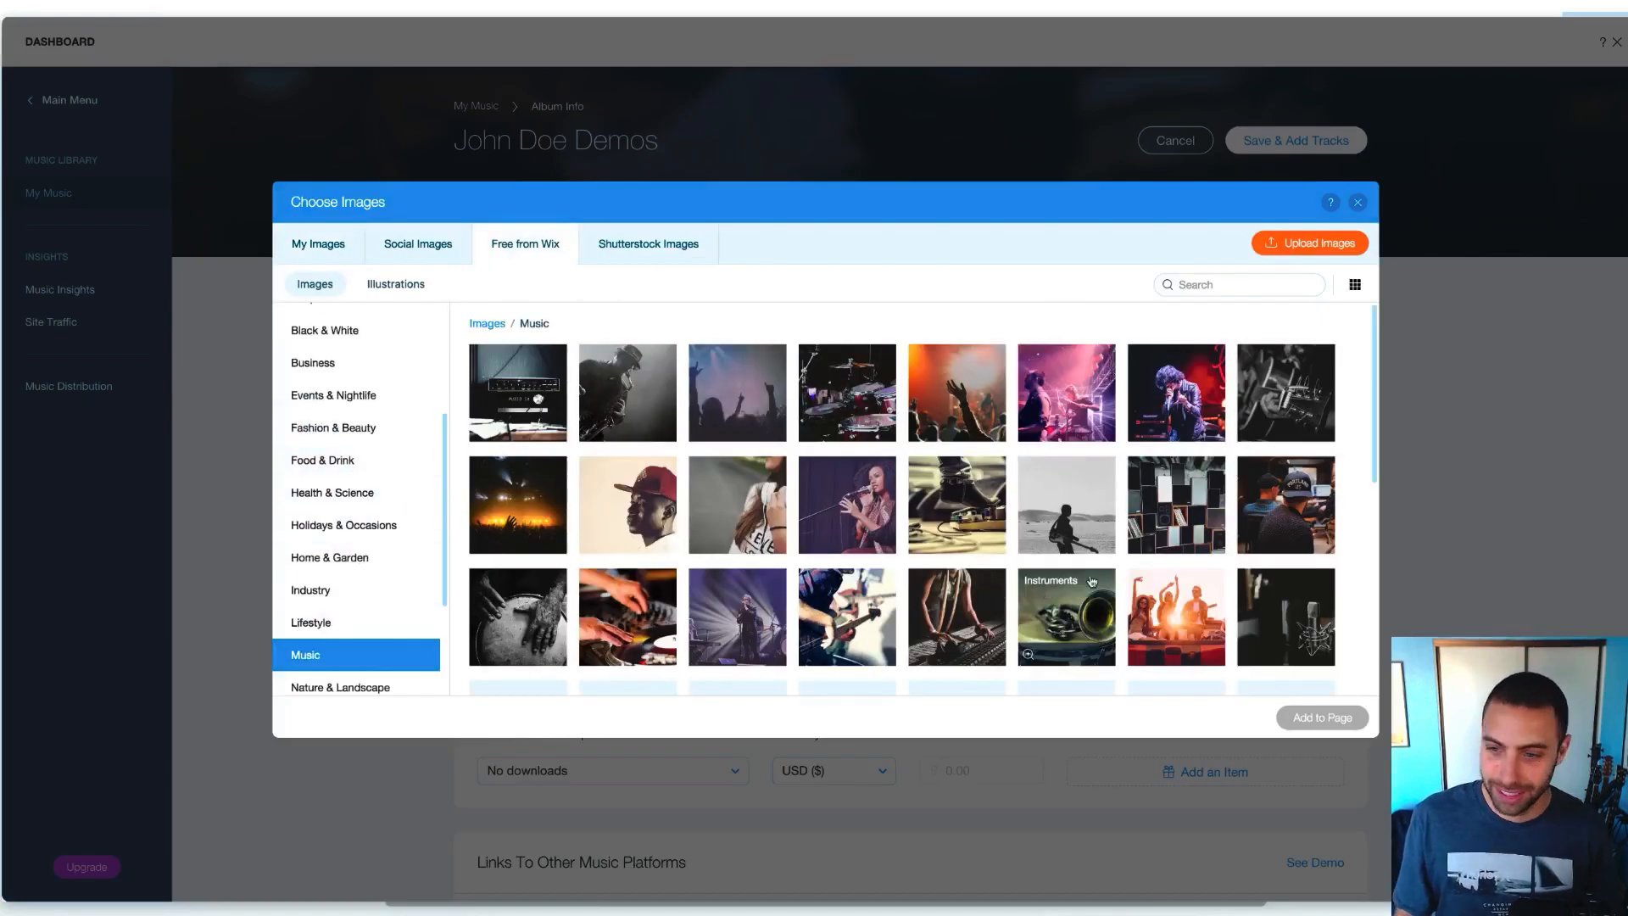
pyautogui.scroll(-5, 1093, 582)
pyautogui.scroll(3, 1093, 582)
pyautogui.click(1228, 285)
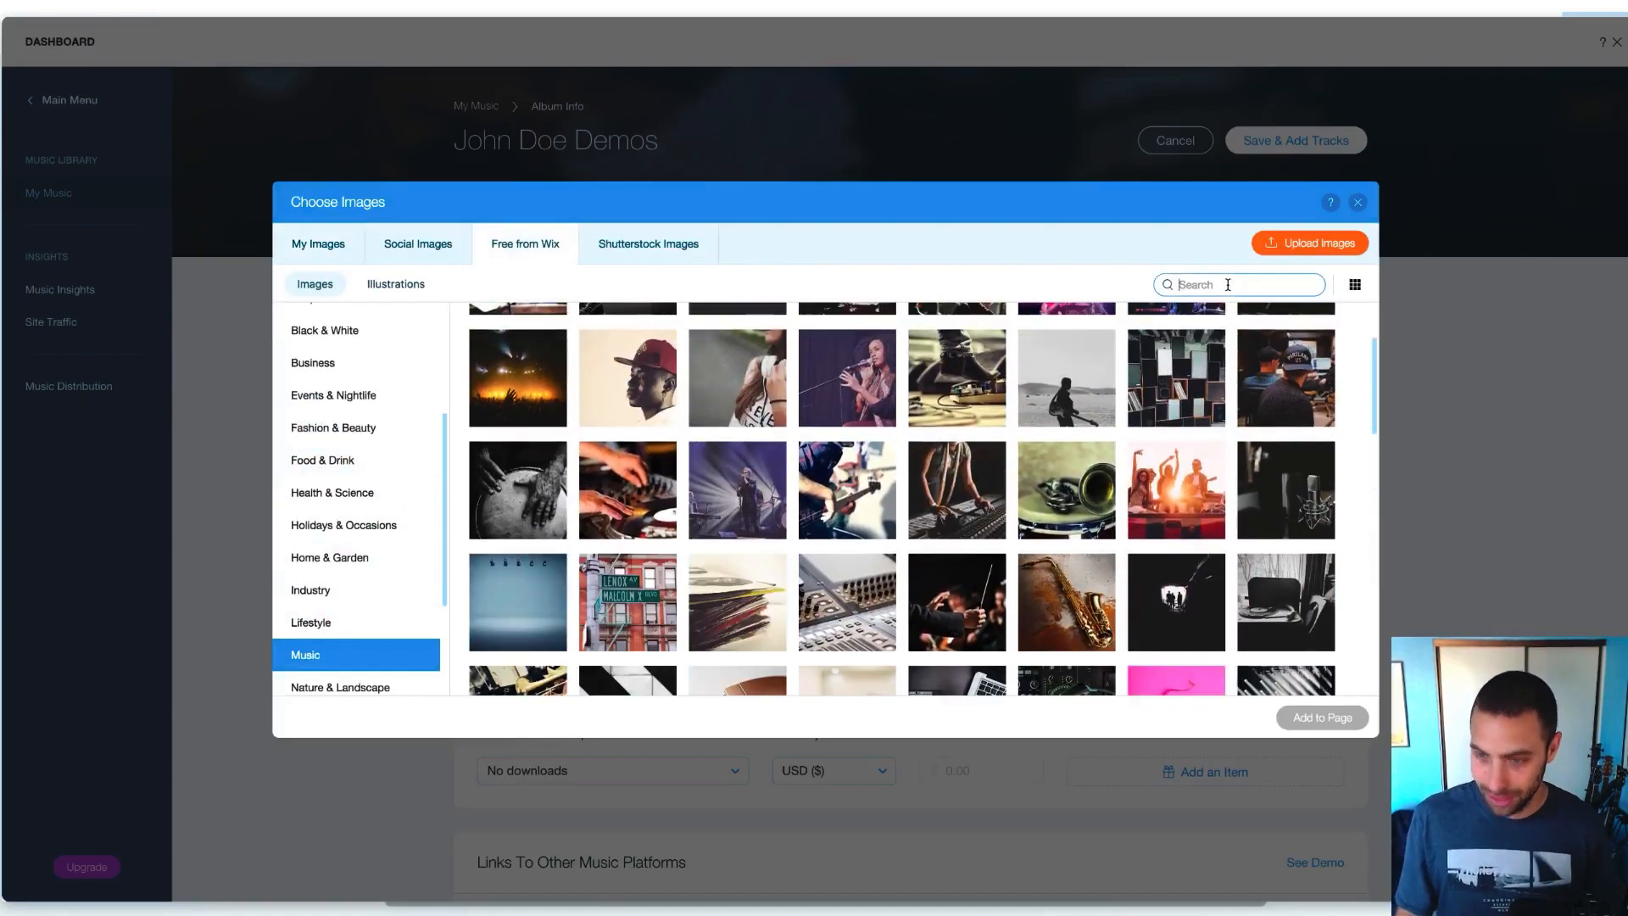
pyautogui.write('edm')
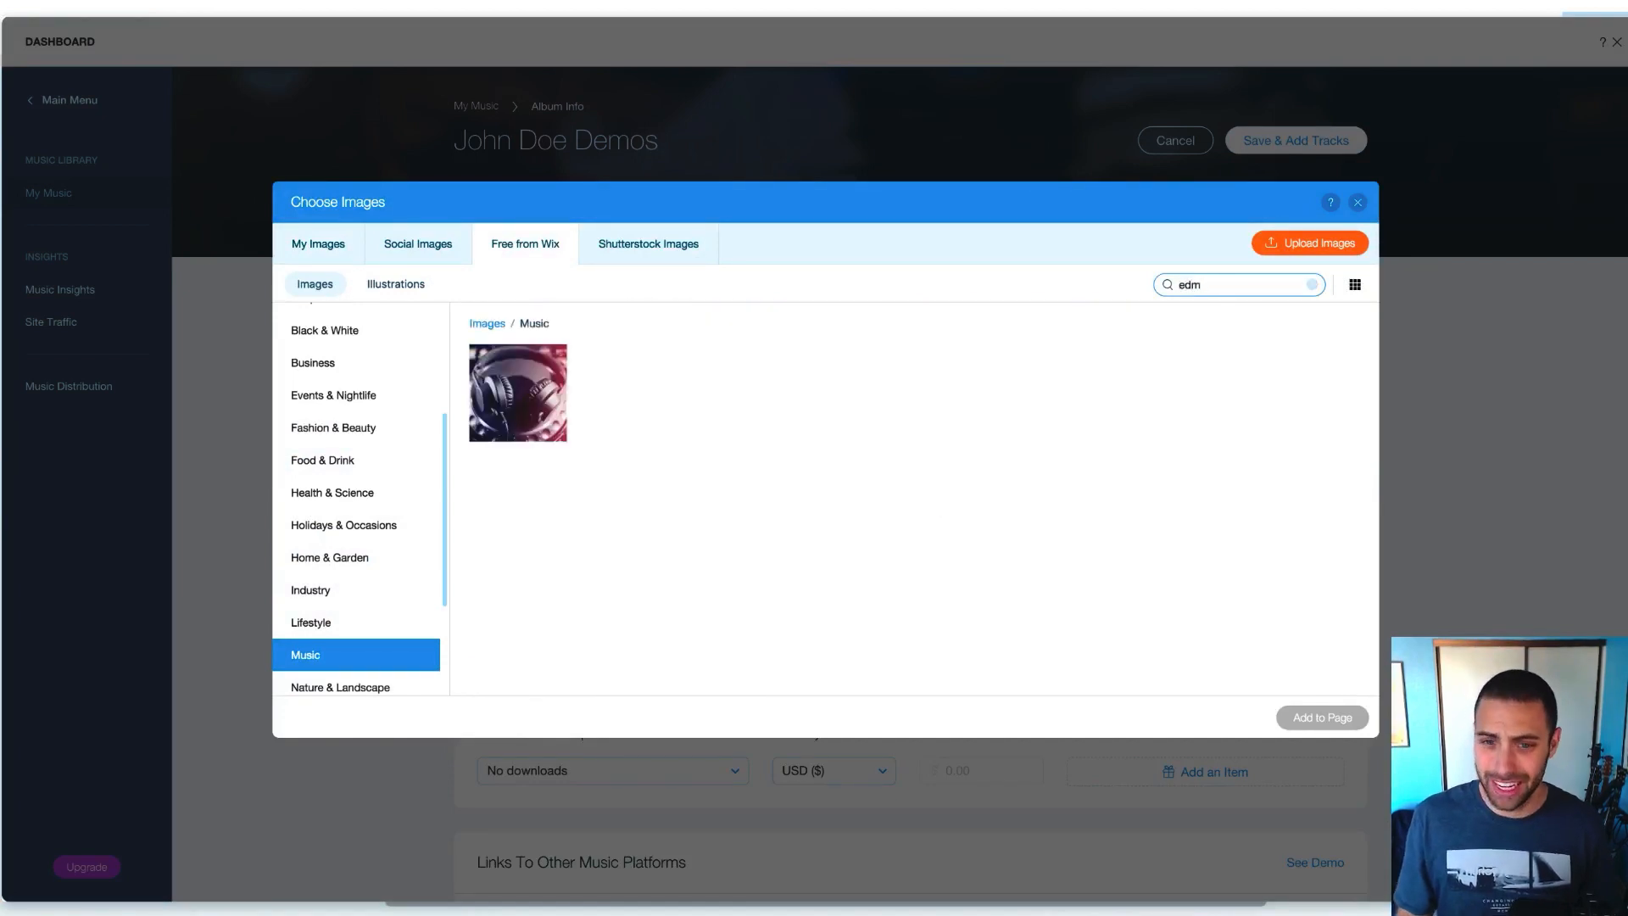
pyautogui.click(518, 393)
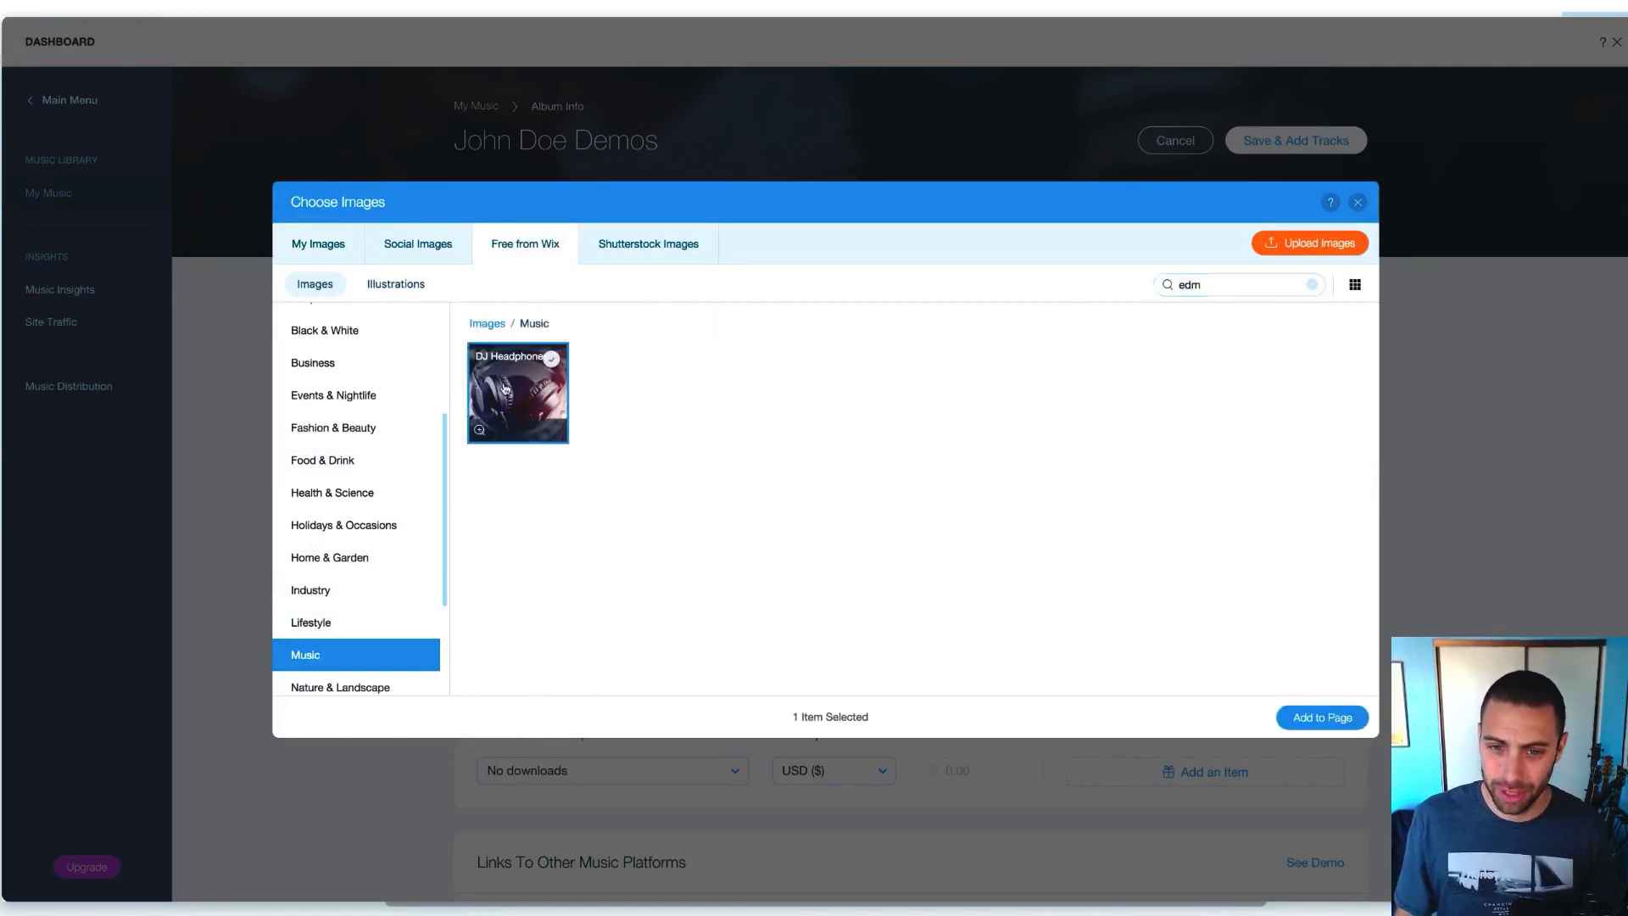
pyautogui.click(1347, 717)
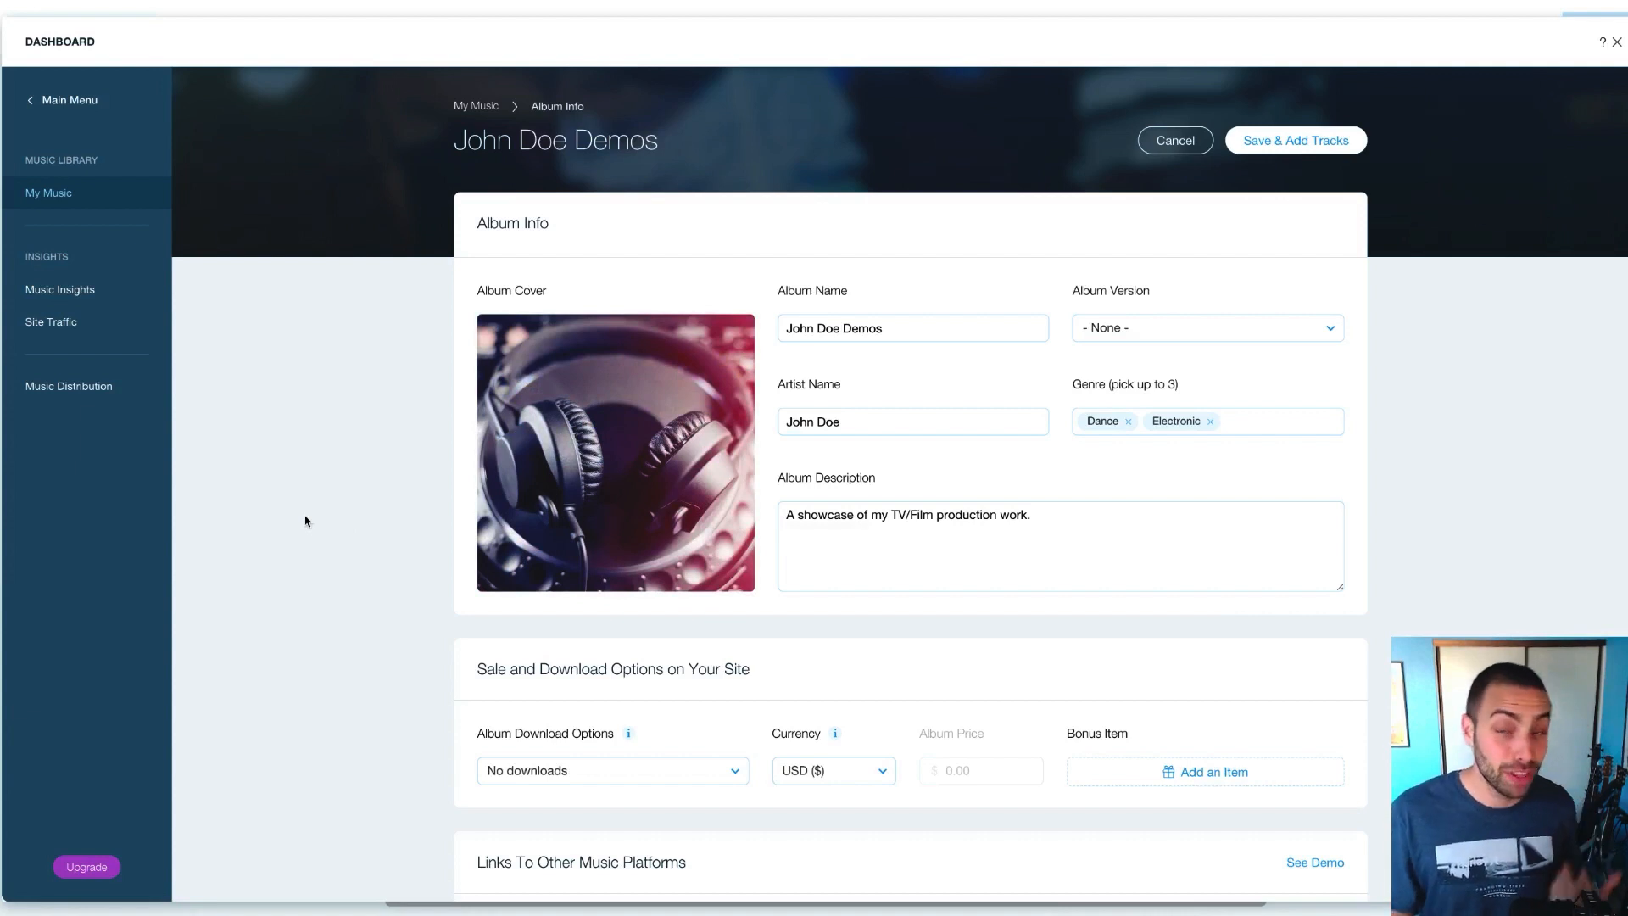
pyautogui.moveTo(547, 452)
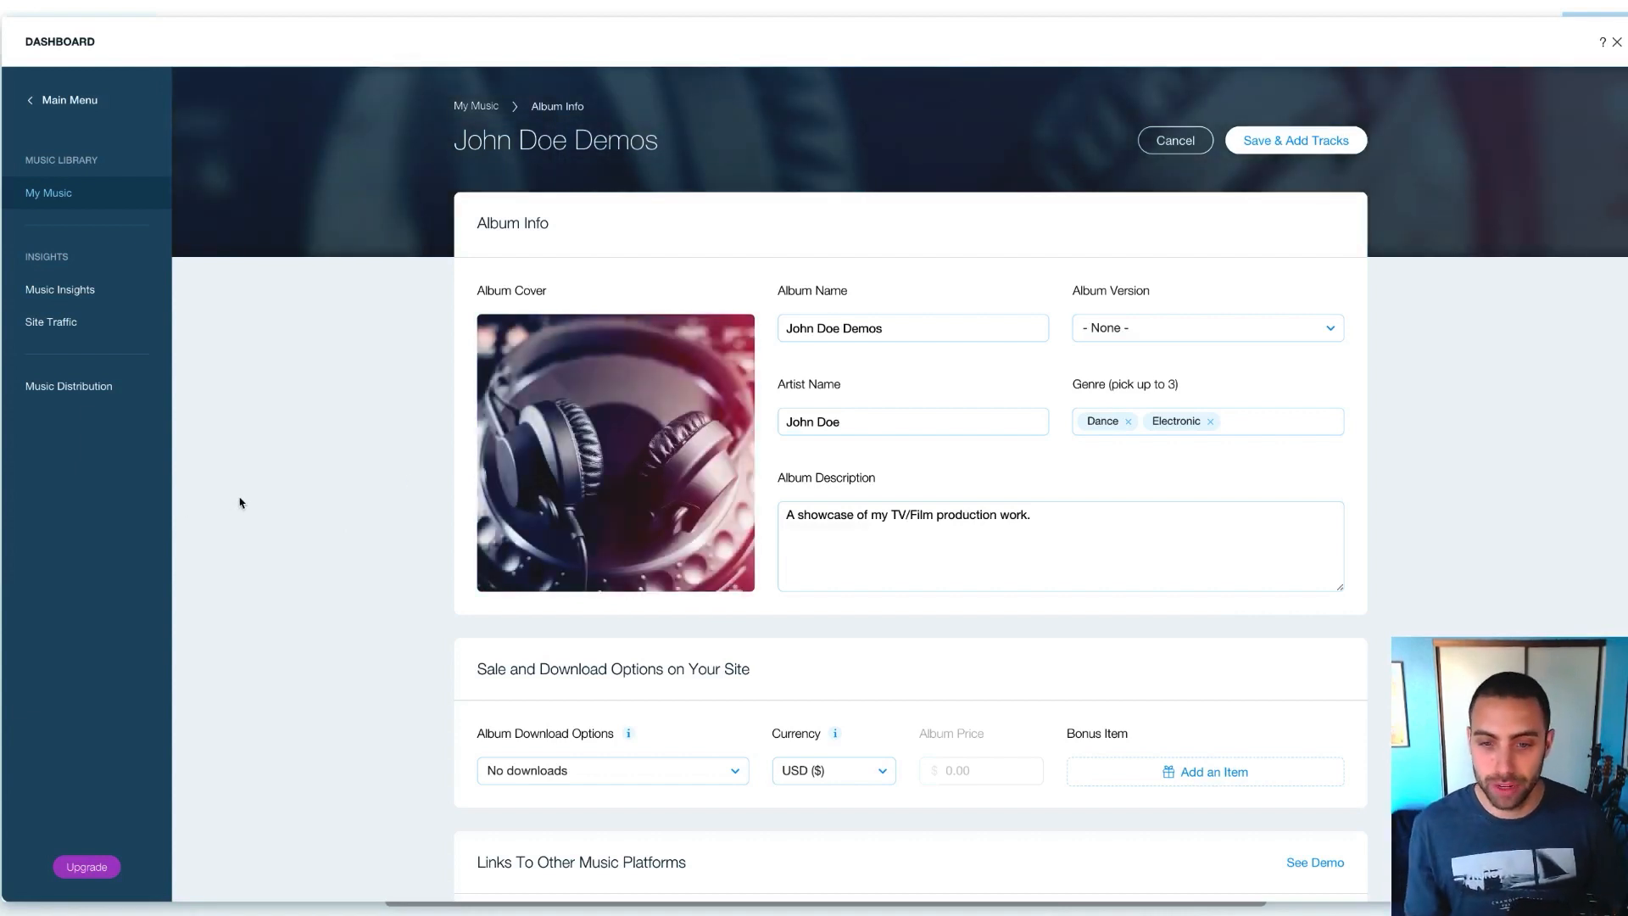
# Save the album info with Save & Add Tracks to reach the empty track list
pyautogui.scroll(-1, 350, 523)
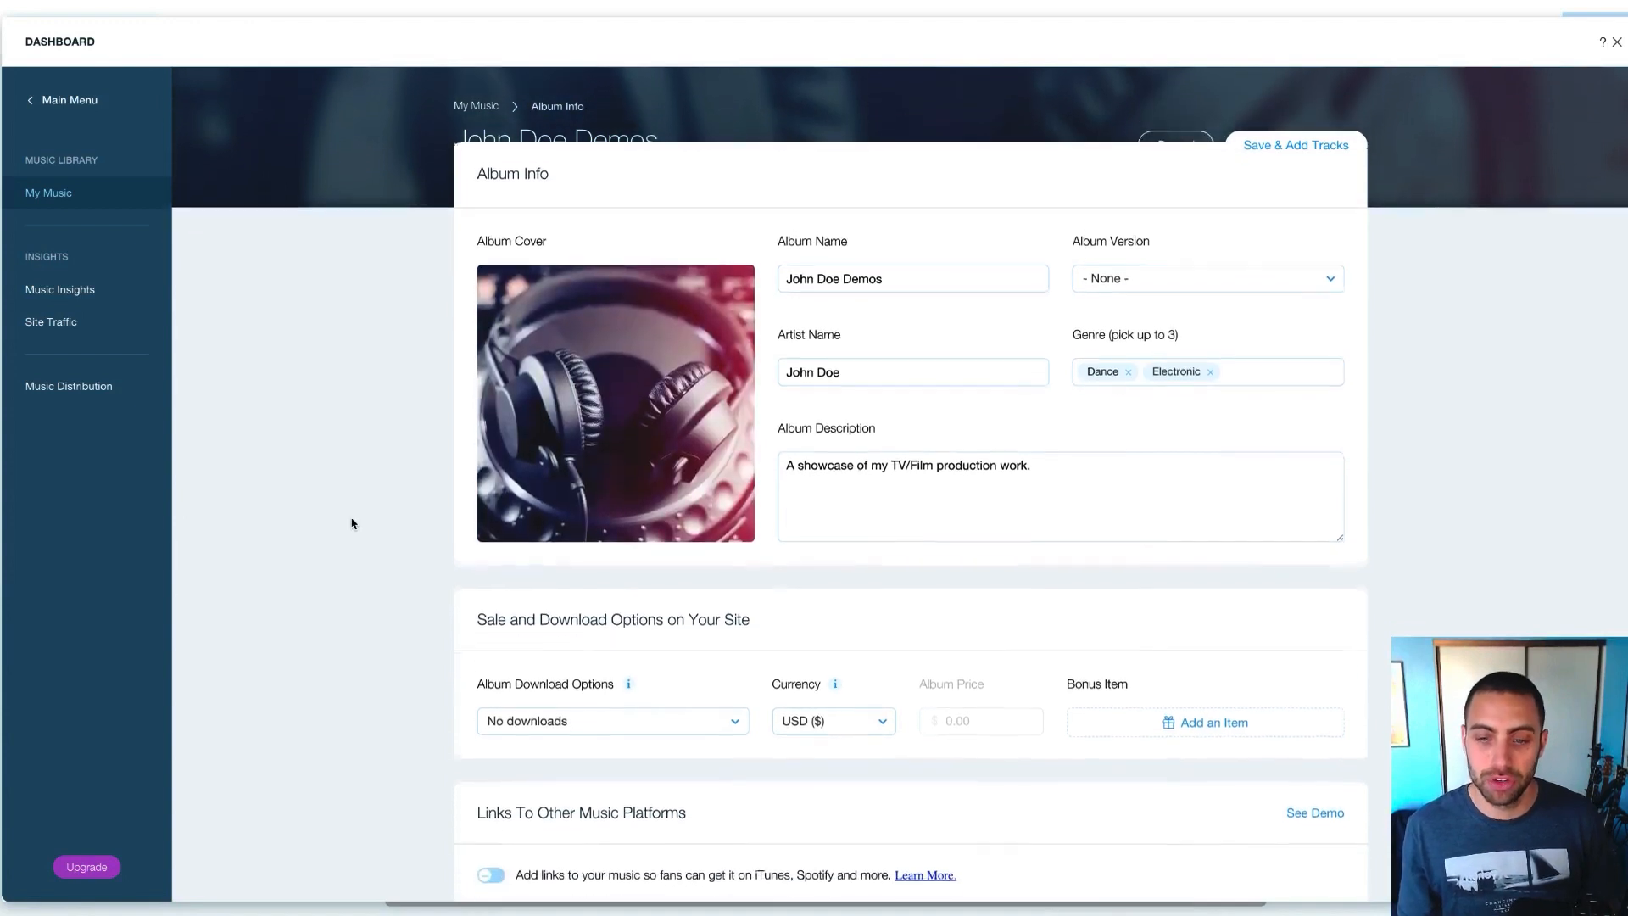
pyautogui.scroll(-1, 352, 523)
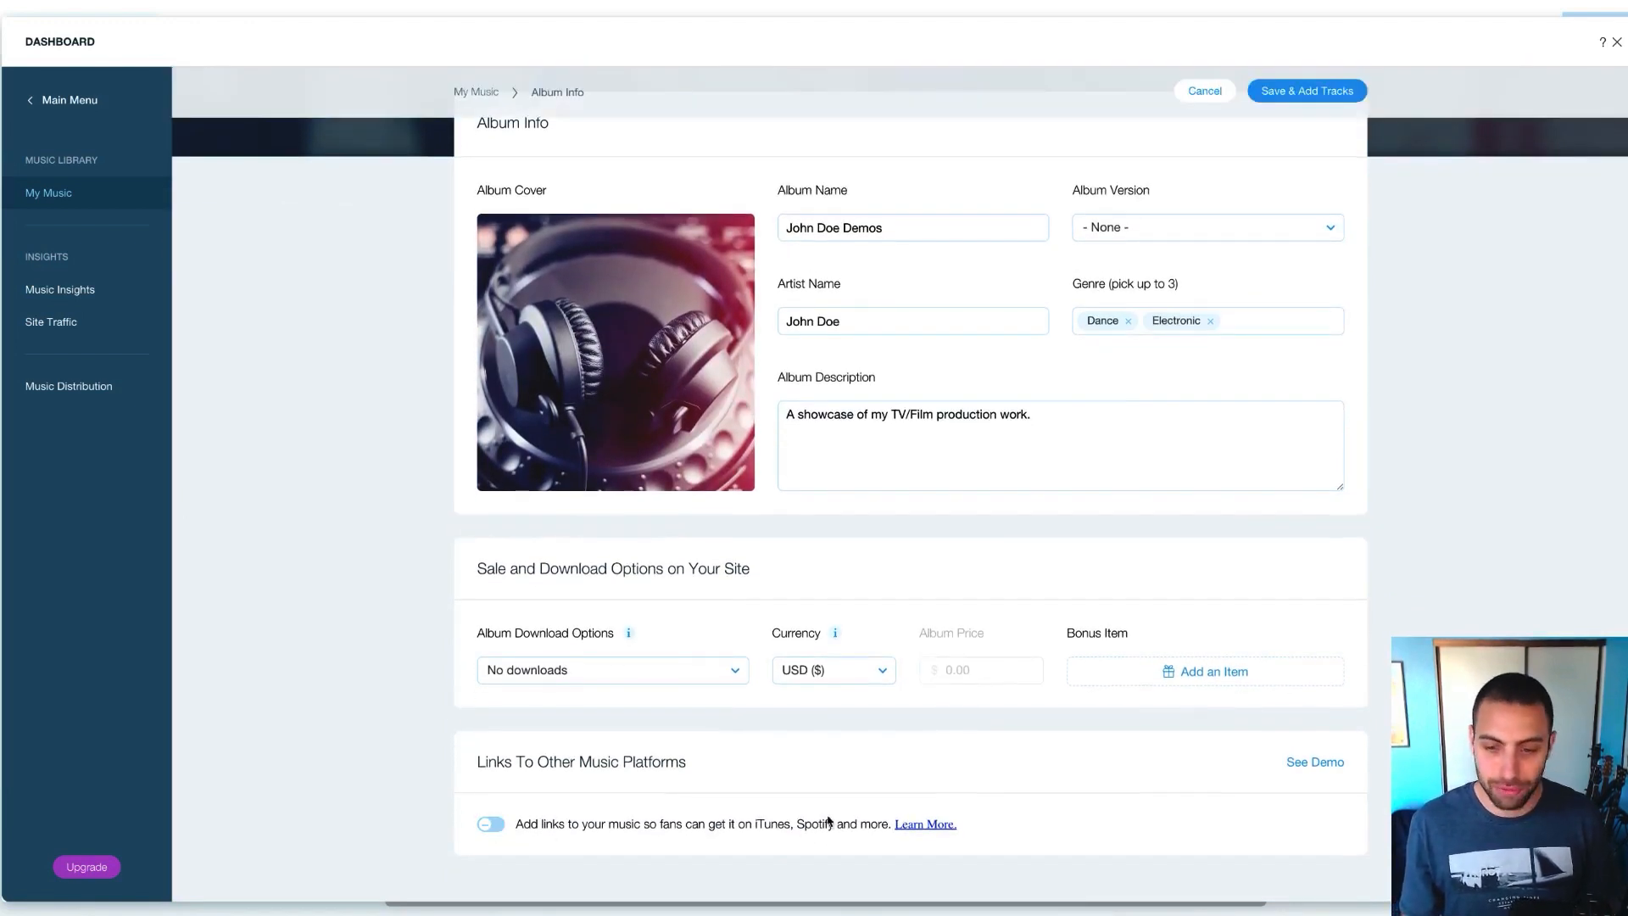
pyautogui.scroll(2, 827, 818)
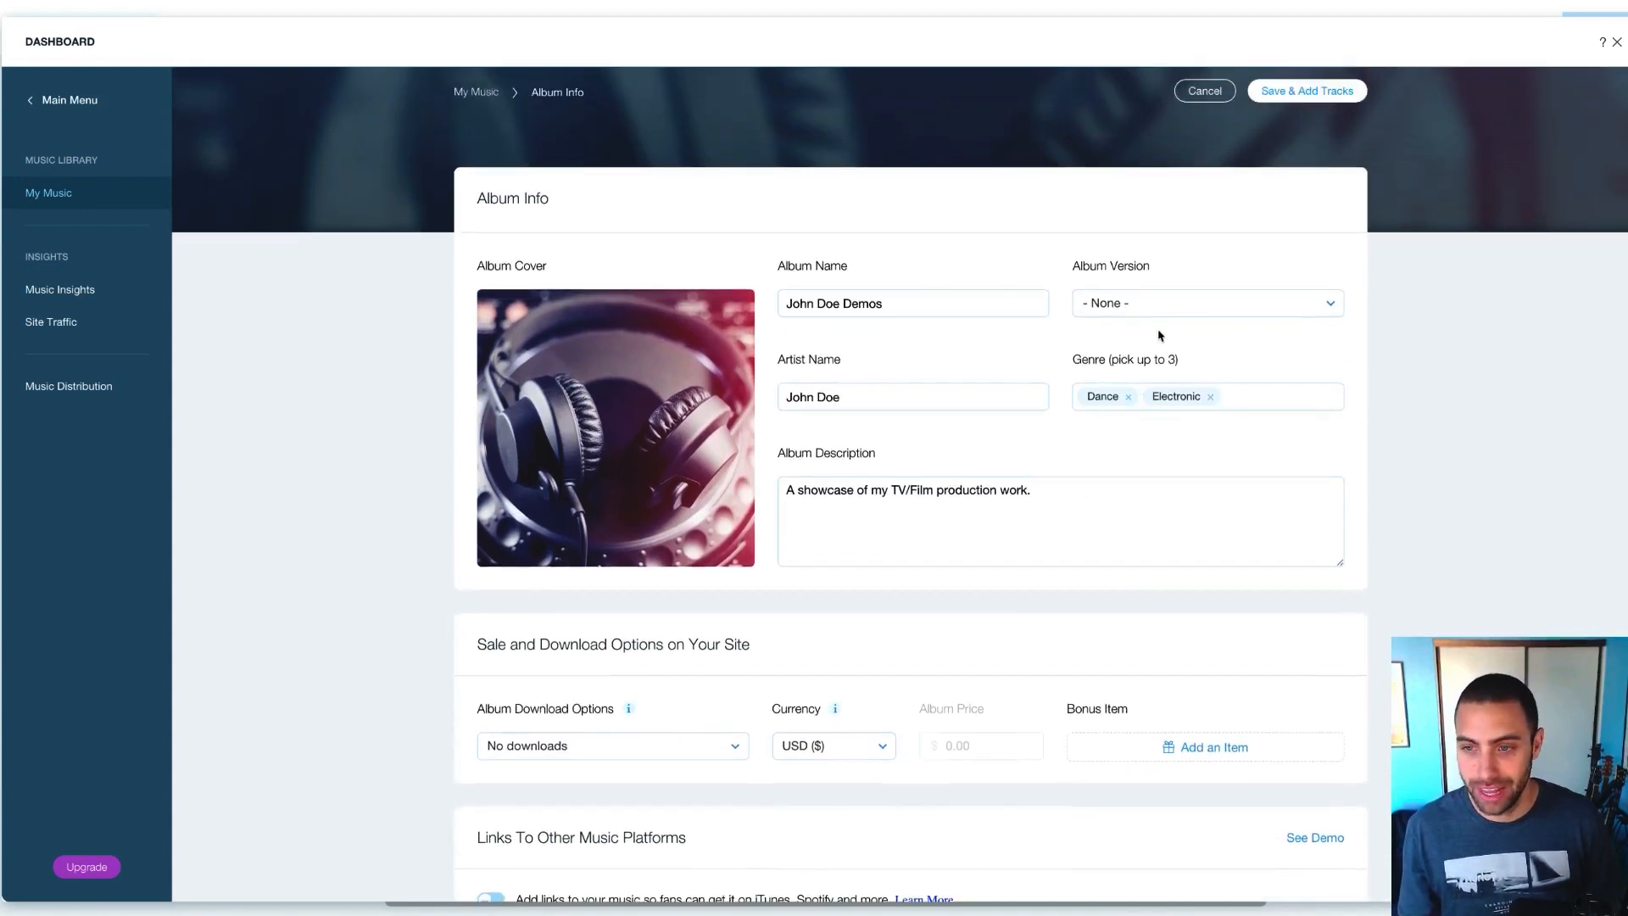
pyautogui.click(1313, 95)
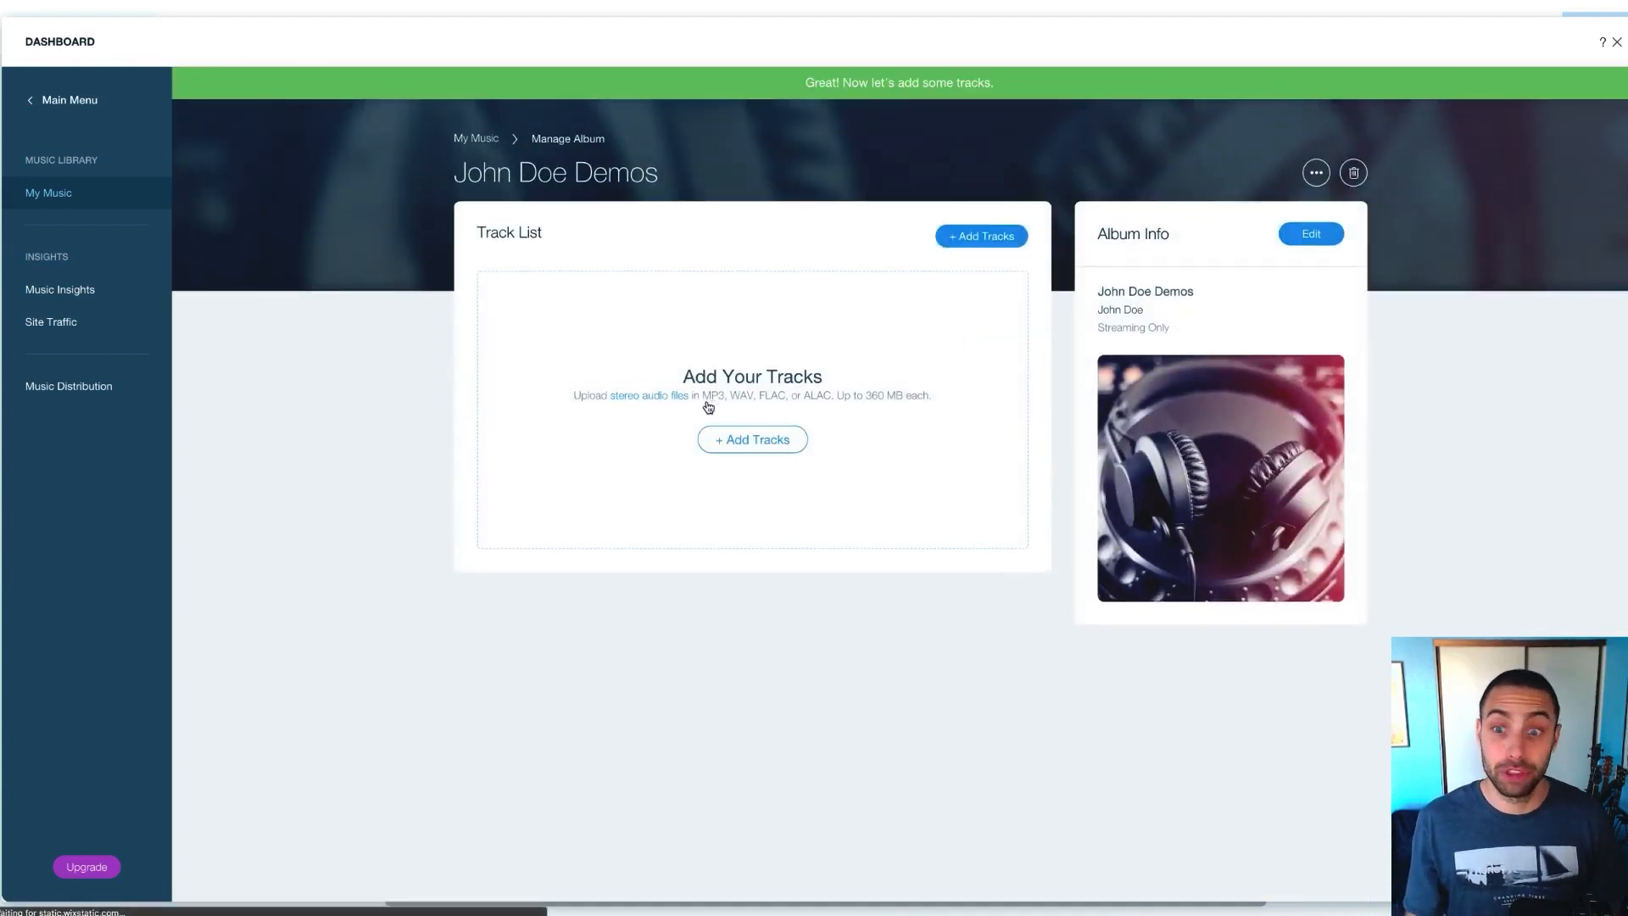
# Upload the Hustle Up and Rock 'n Swagger .wav files from Website Assets as album tracks
pyautogui.click(747, 442)
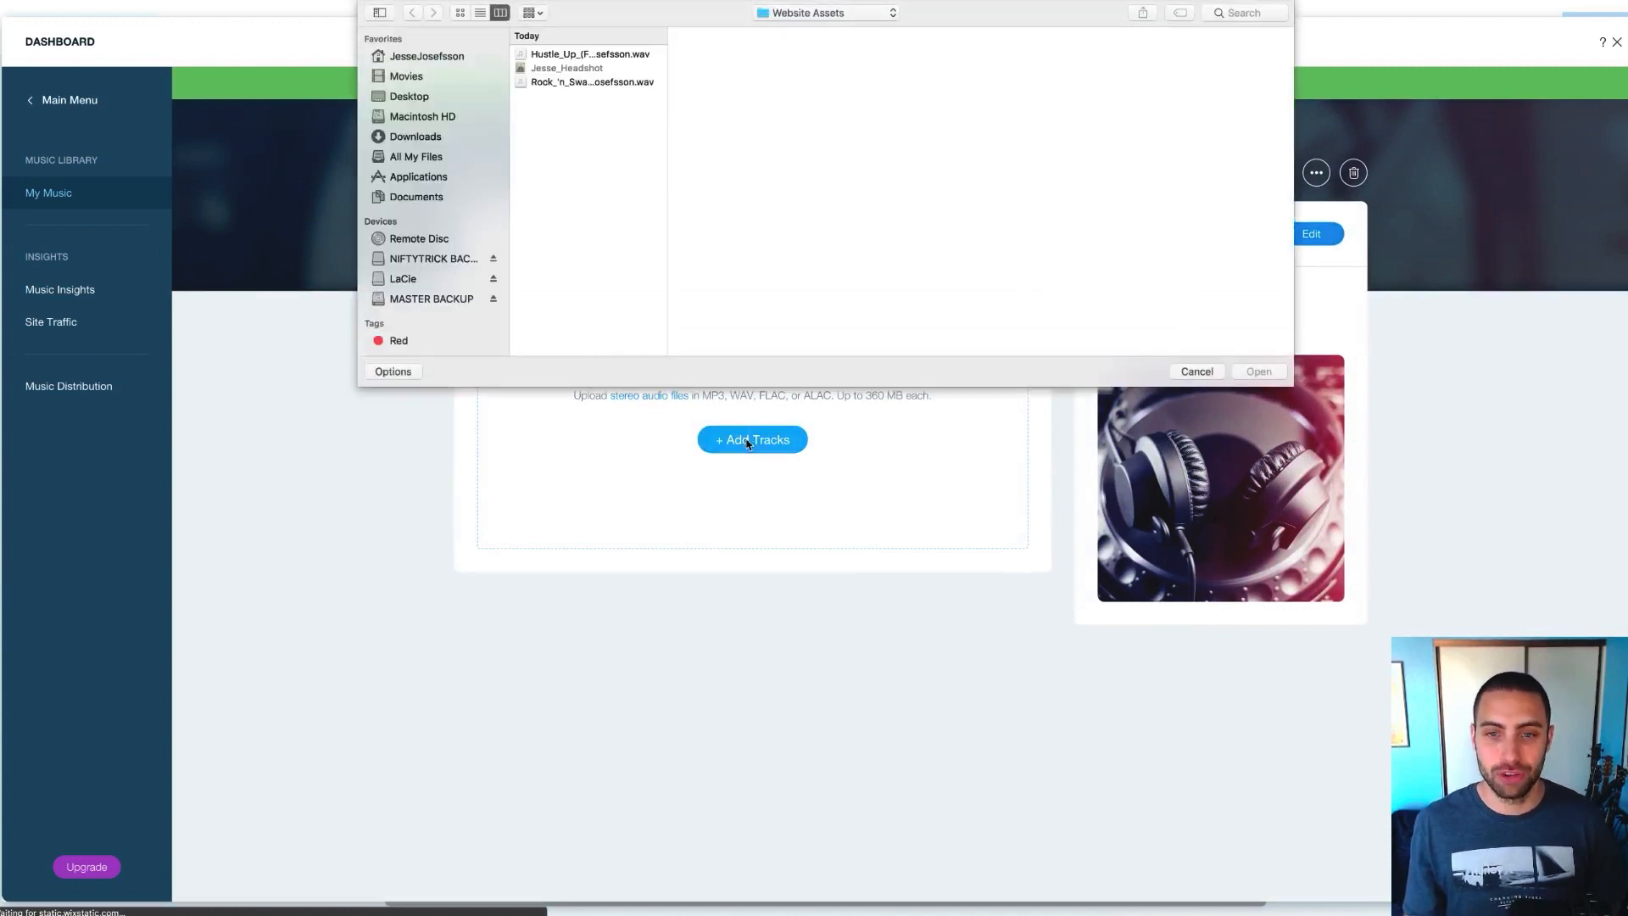
pyautogui.click(621, 55)
pyautogui.keyDown('shift'); pyautogui.click(620, 82); pyautogui.keyUp('shift')
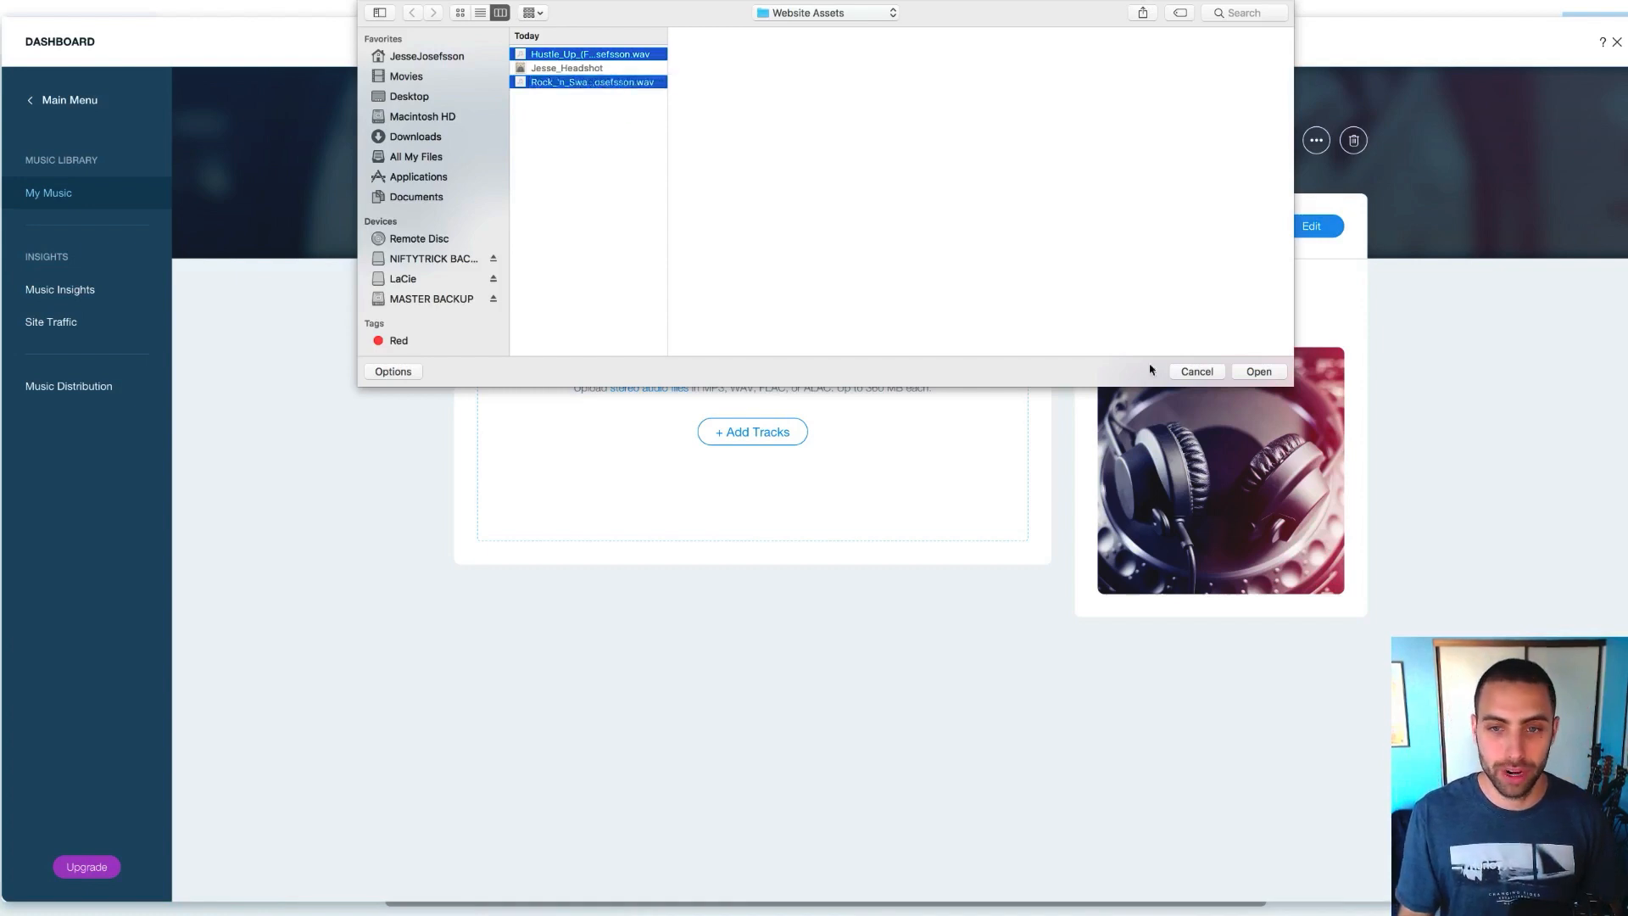
pyautogui.click(1255, 371)
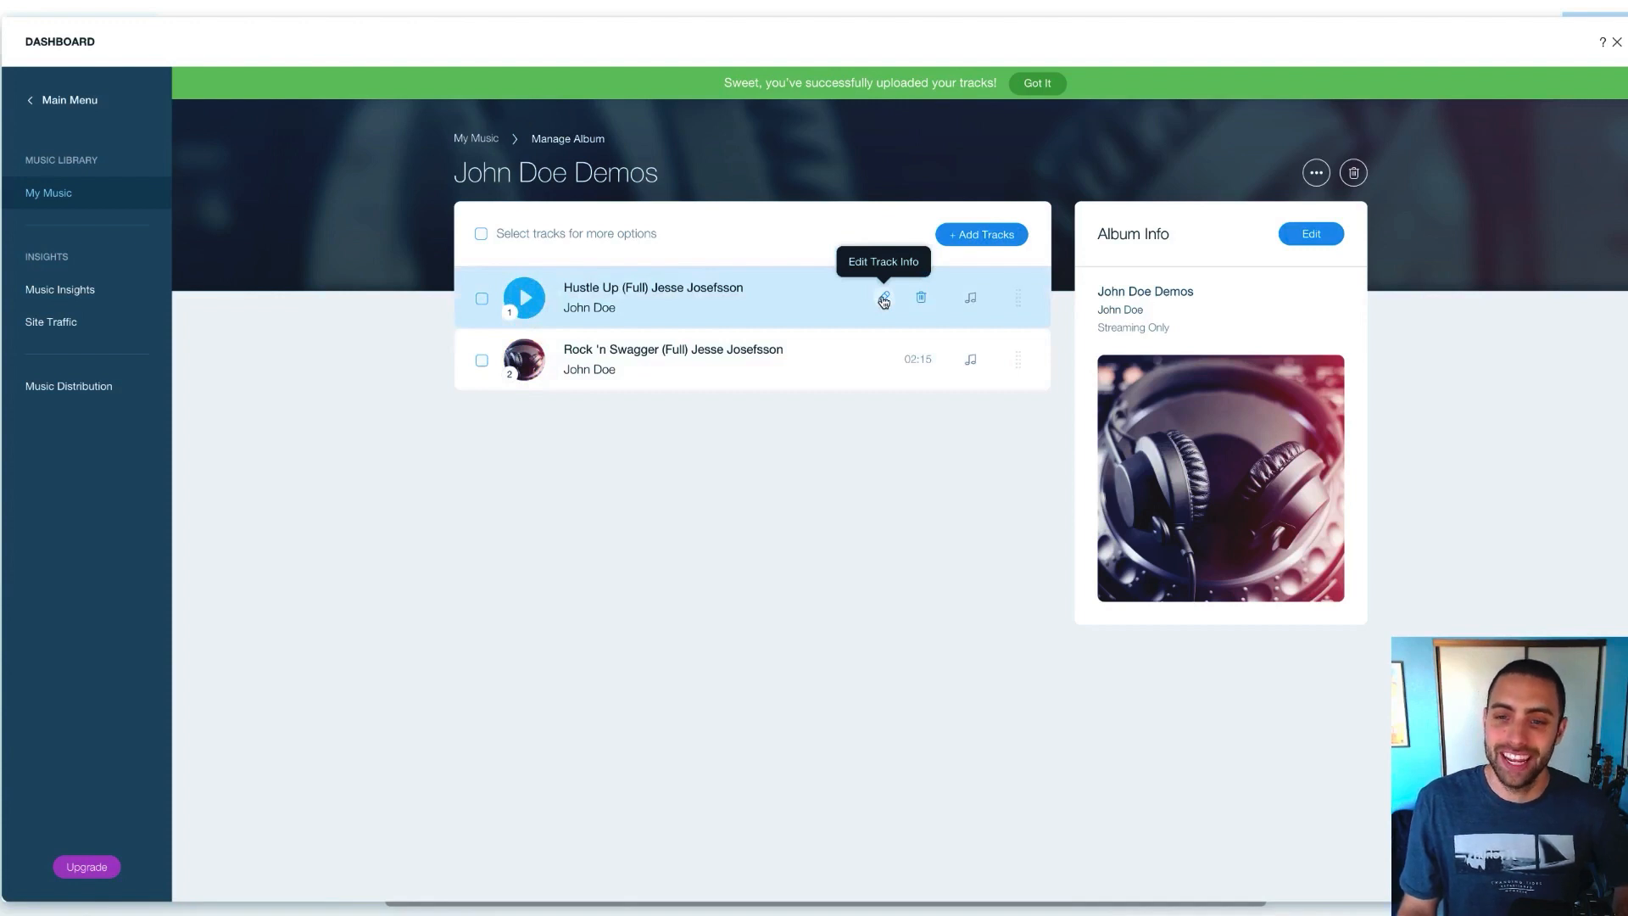
# Rename the Hustle Up track to 'Mellow Hip Hop Demo', keep full-track streaming, and save
pyautogui.click(884, 299)
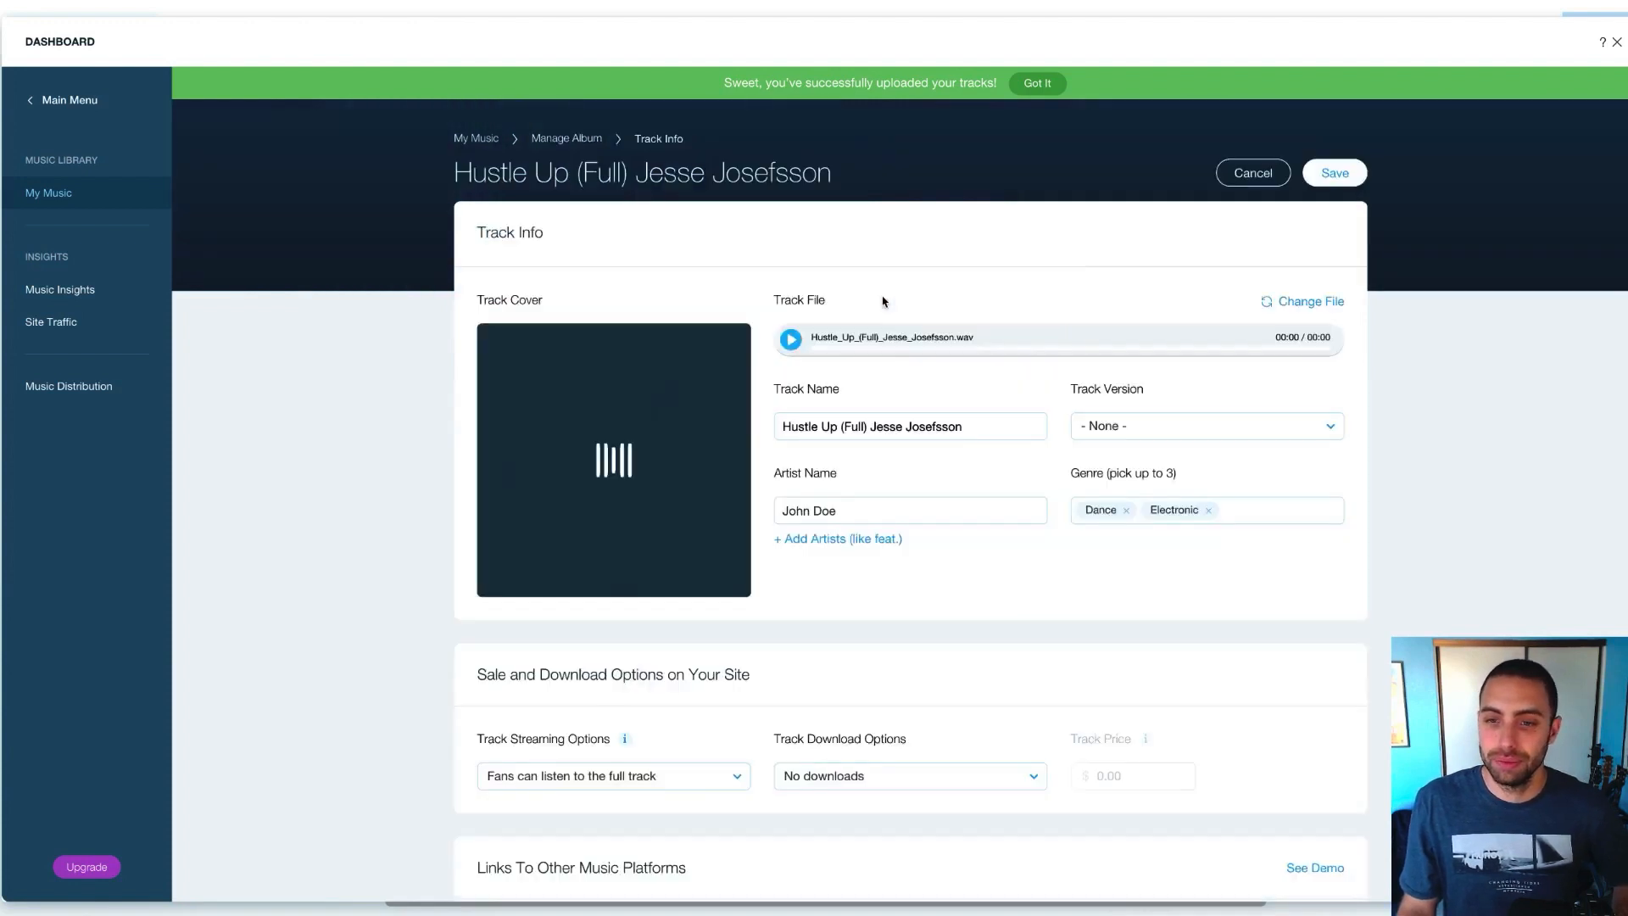
pyautogui.tripleClick(859, 431)
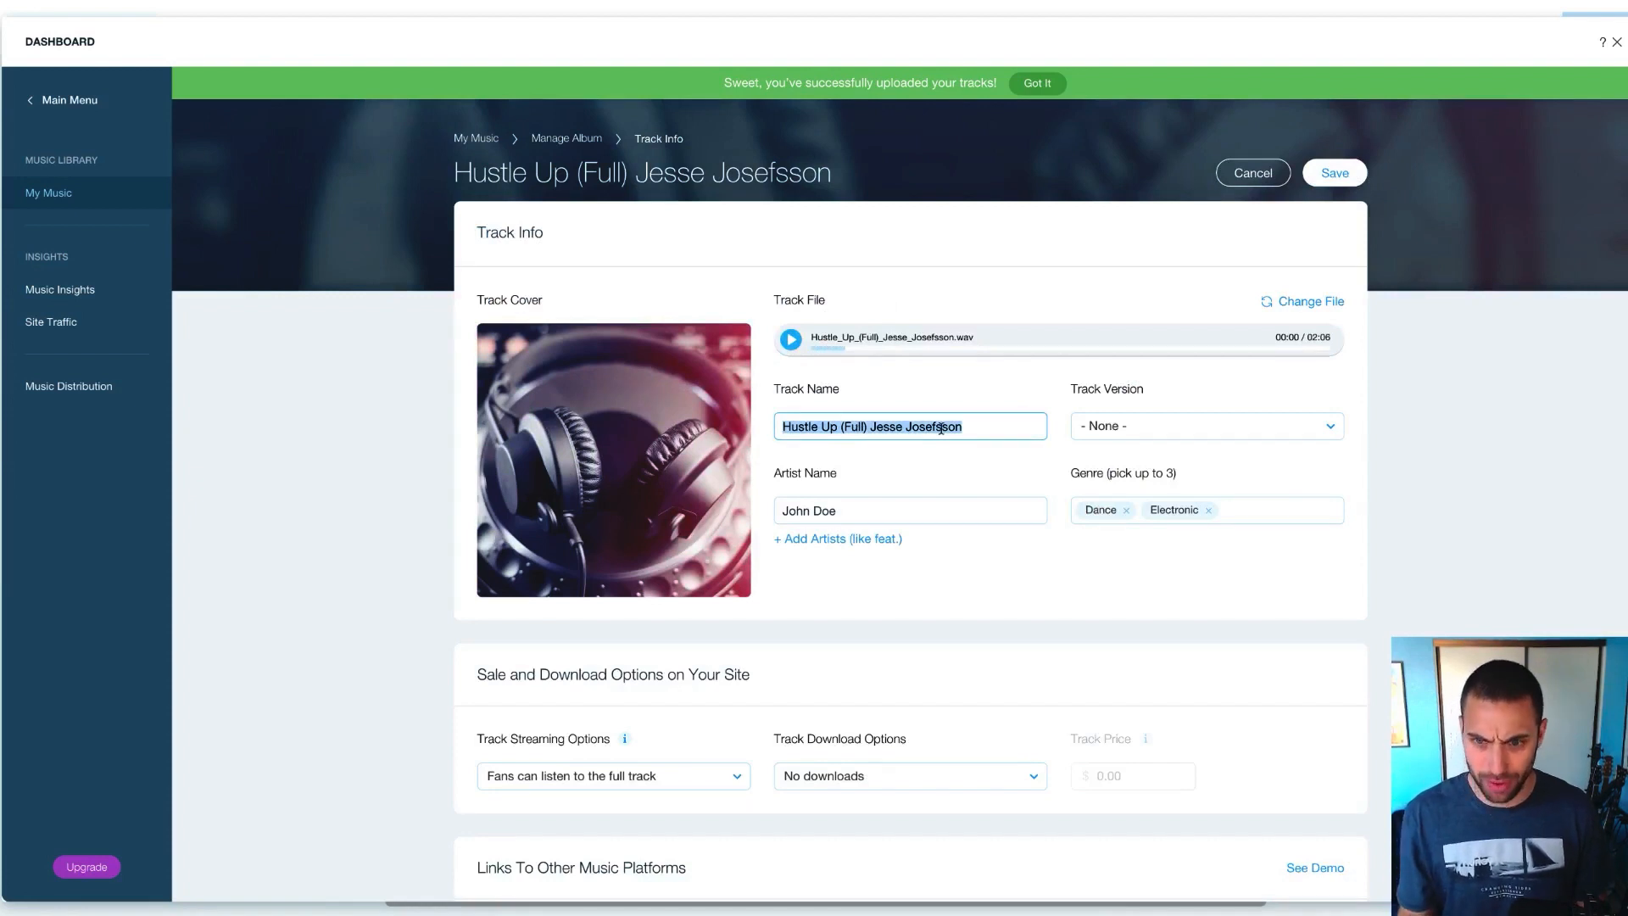
pyautogui.click(791, 340)
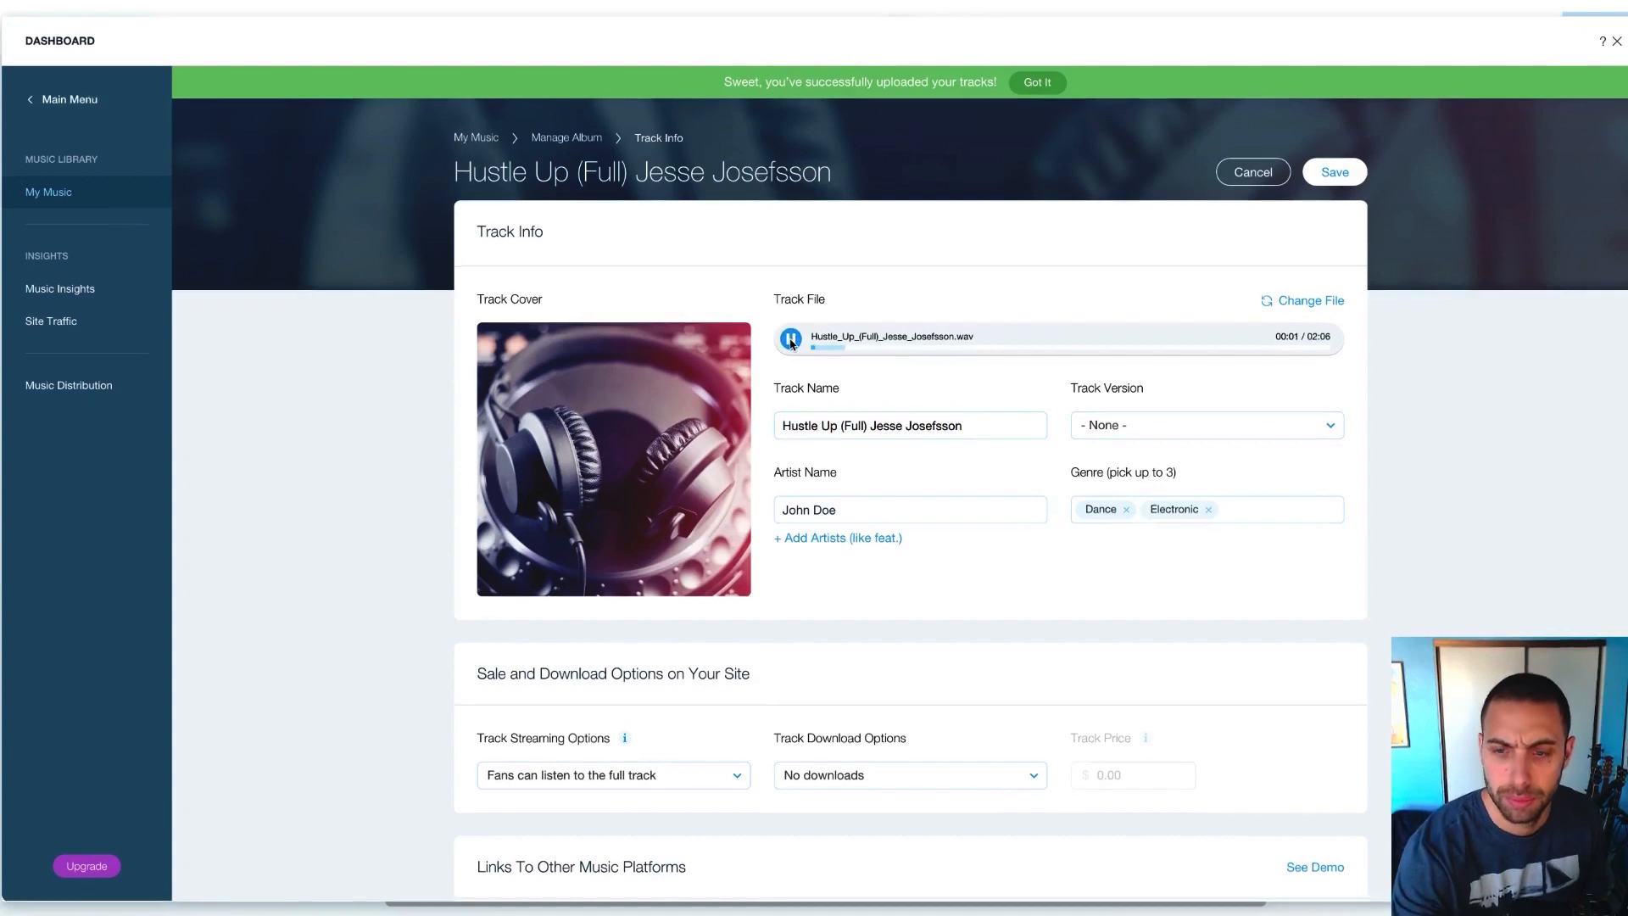
pyautogui.press('XF86AudioLowerVolume')
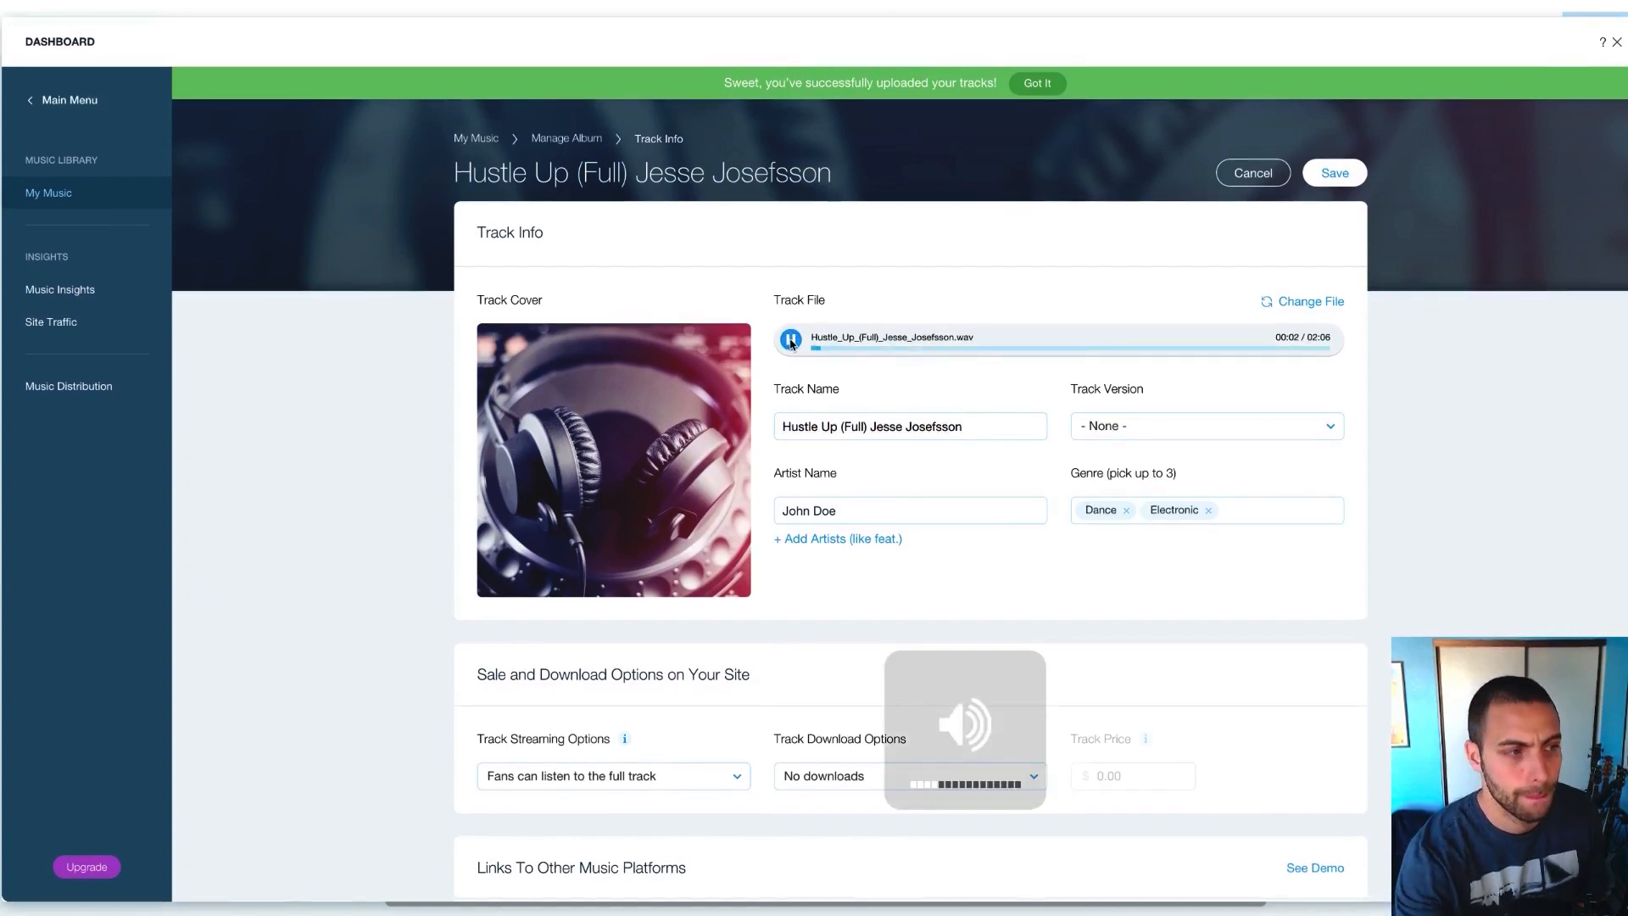
pyautogui.tripleClick(809, 426)
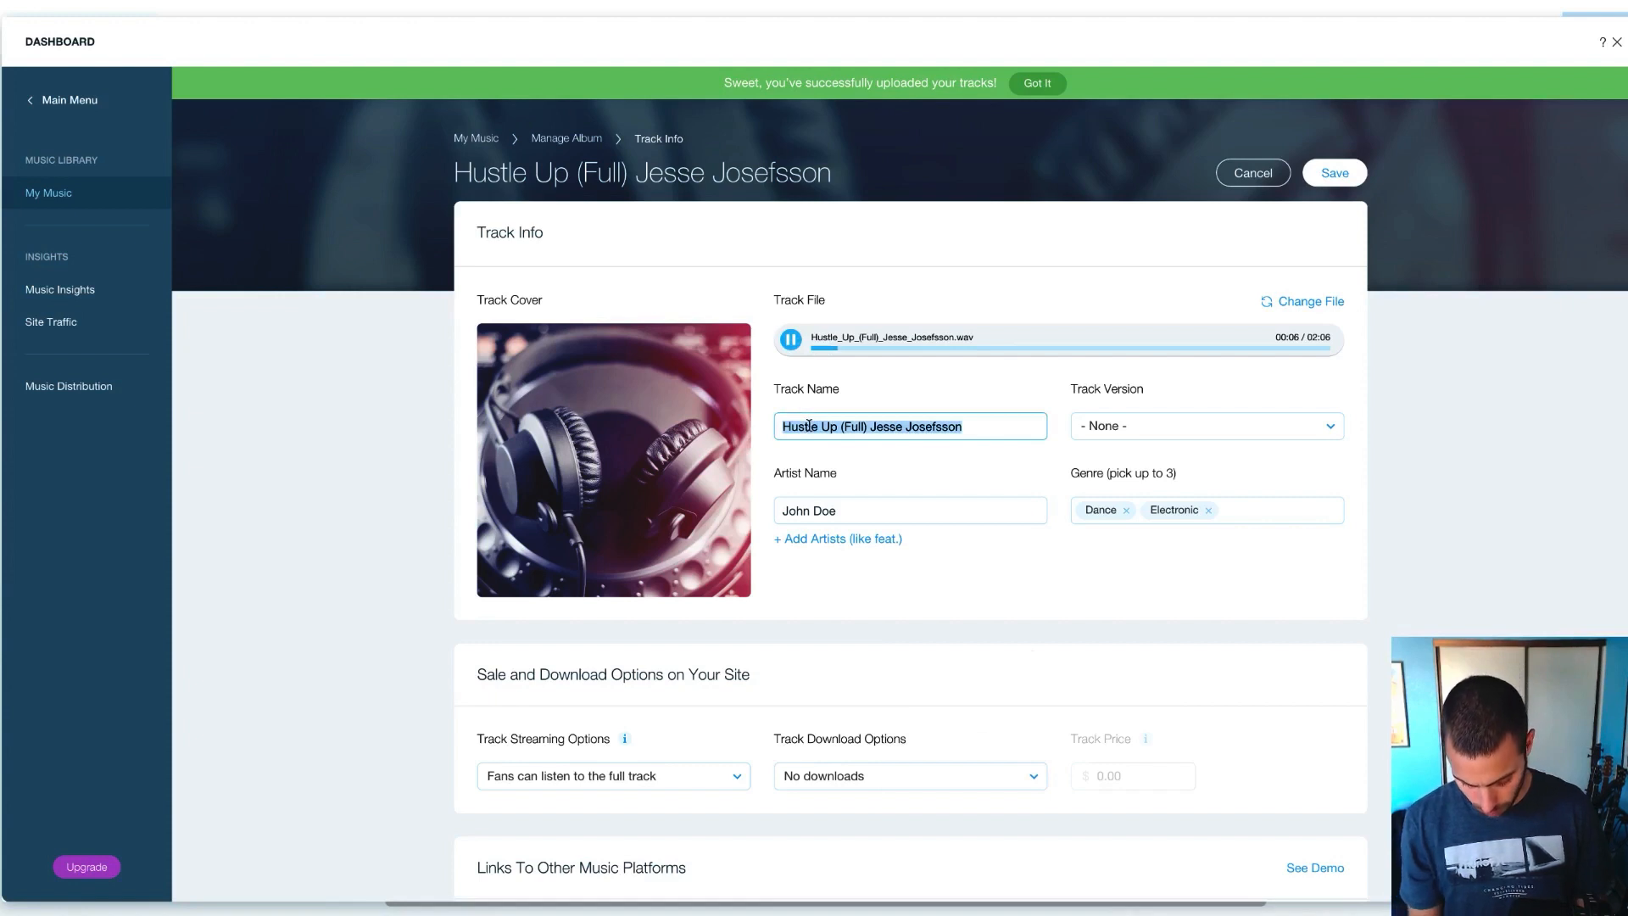
pyautogui.write('Mellow Hip')
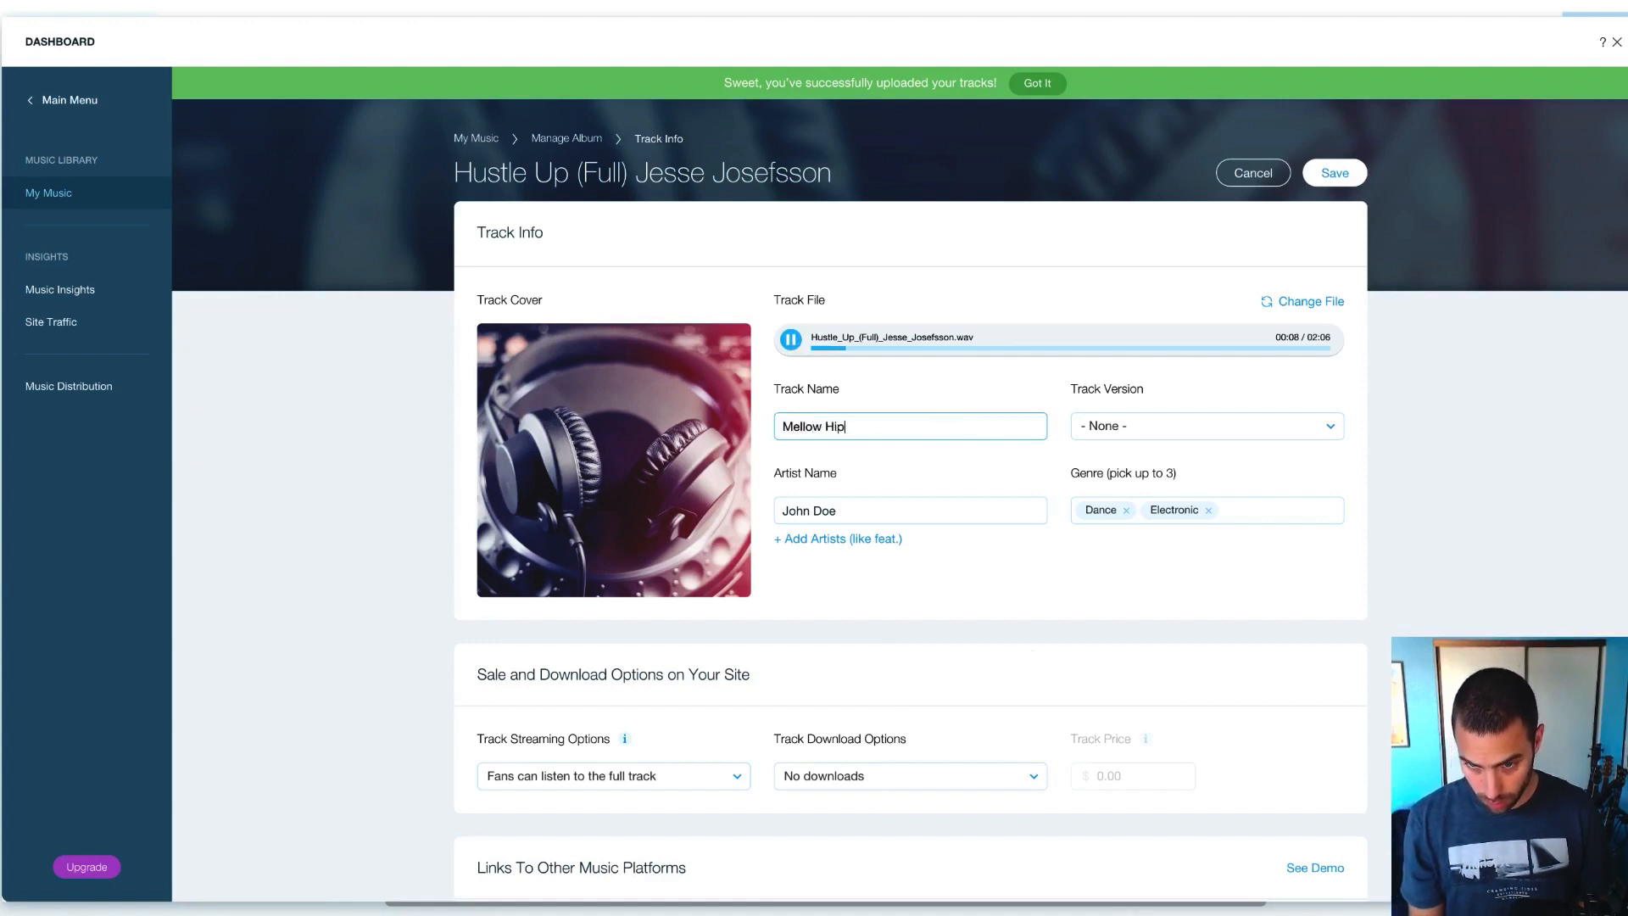
pyautogui.write(' Hop ')
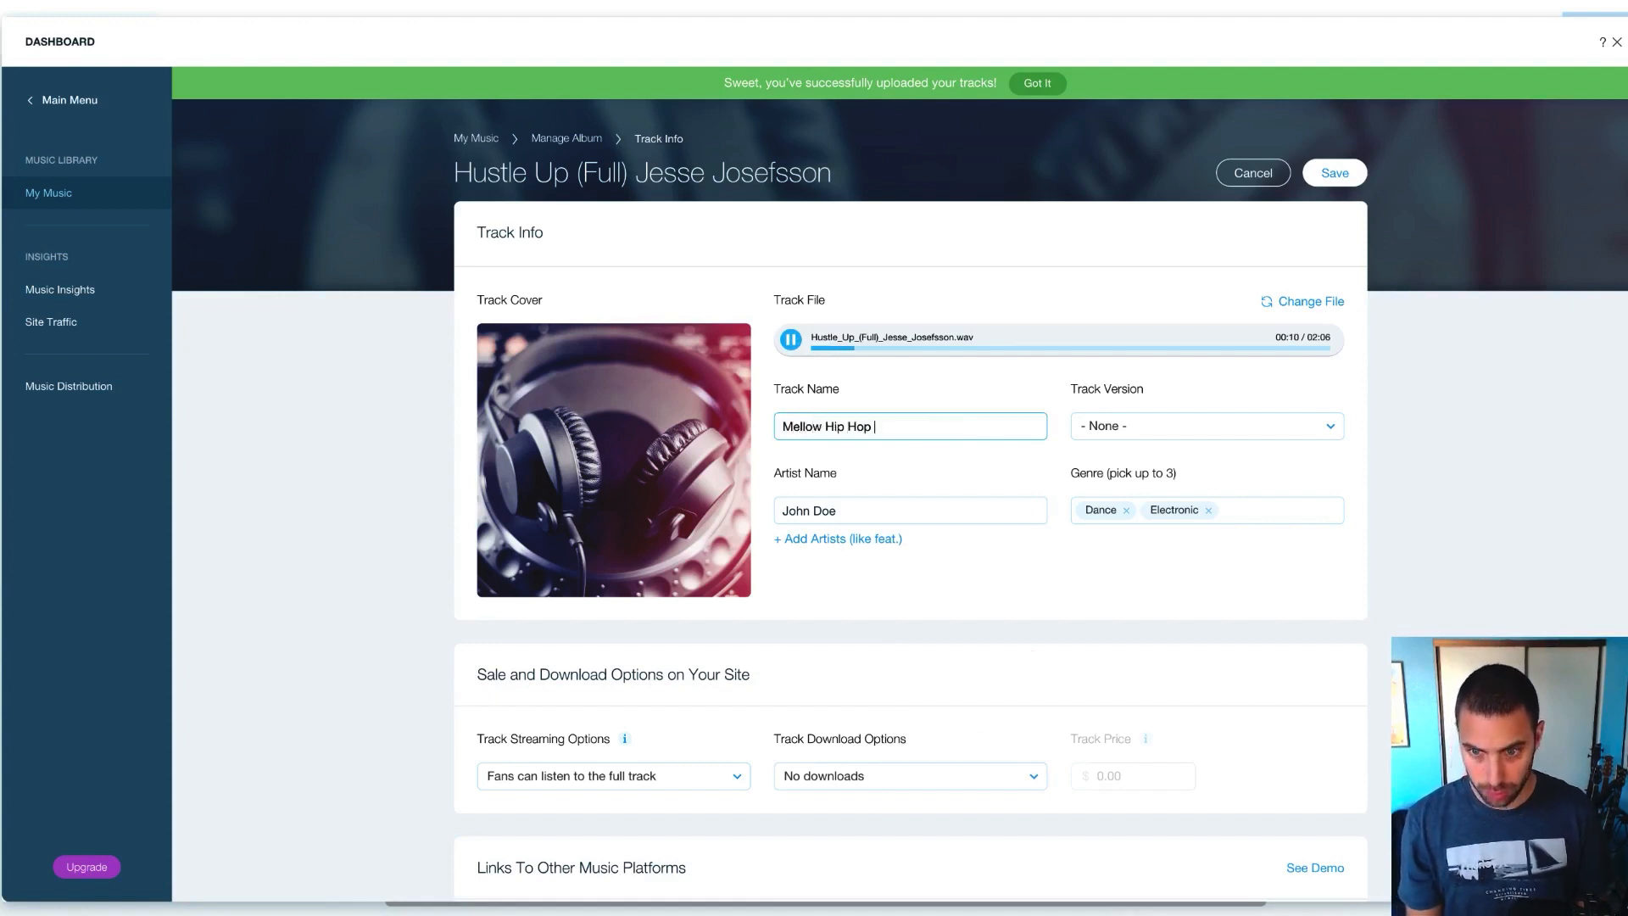
pyautogui.write('Demo')
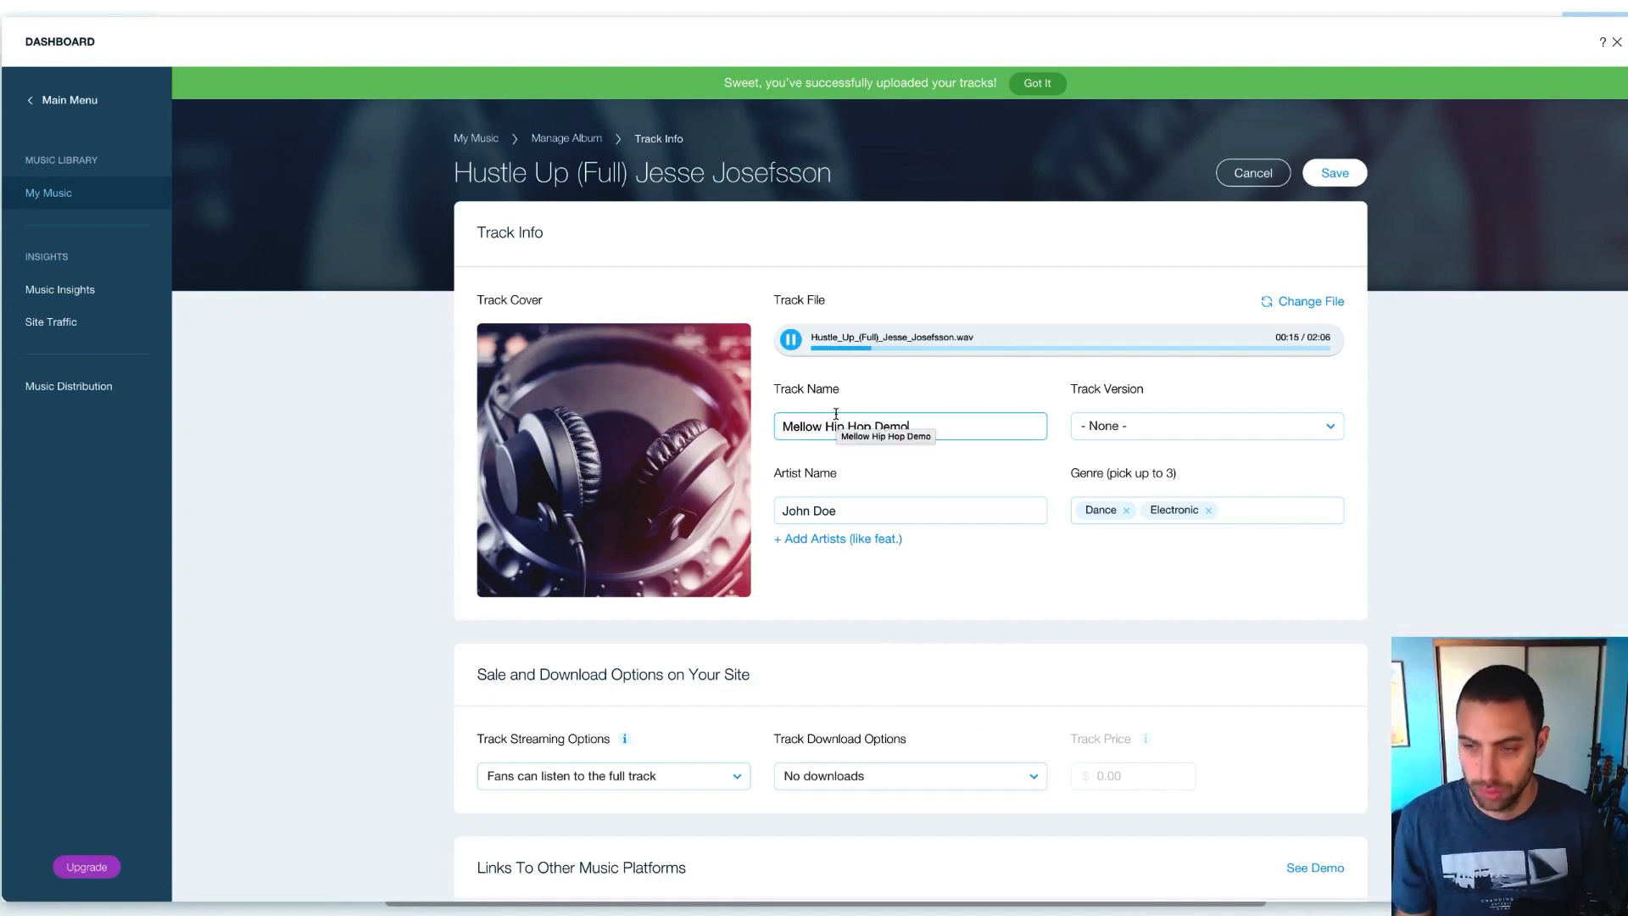
pyautogui.click(790, 339)
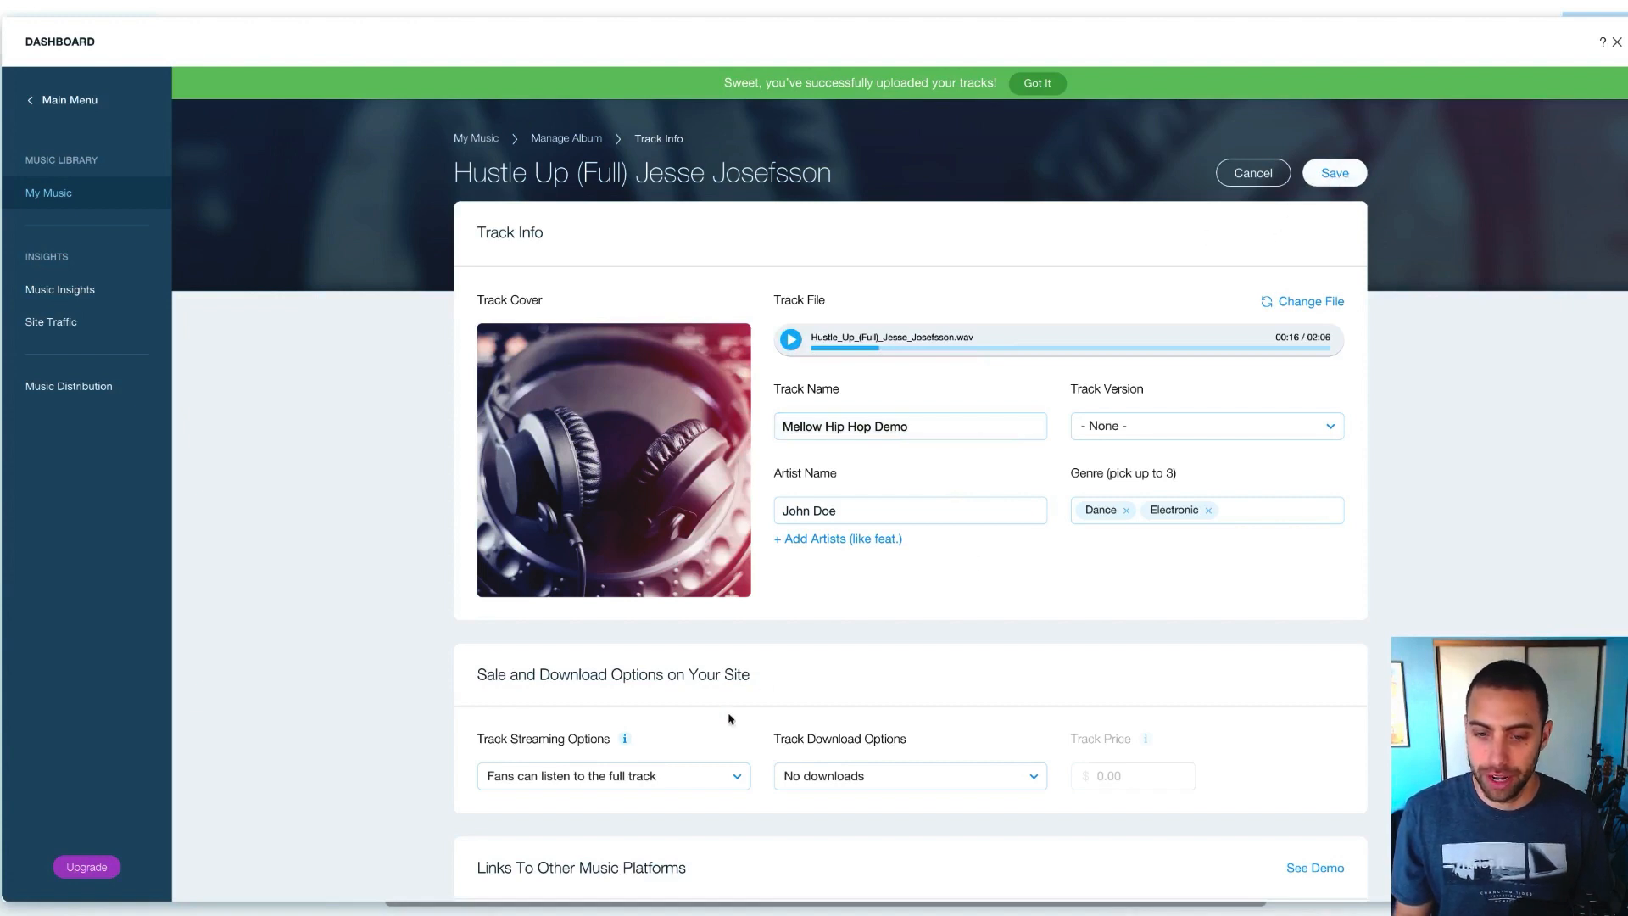
pyautogui.click(647, 777)
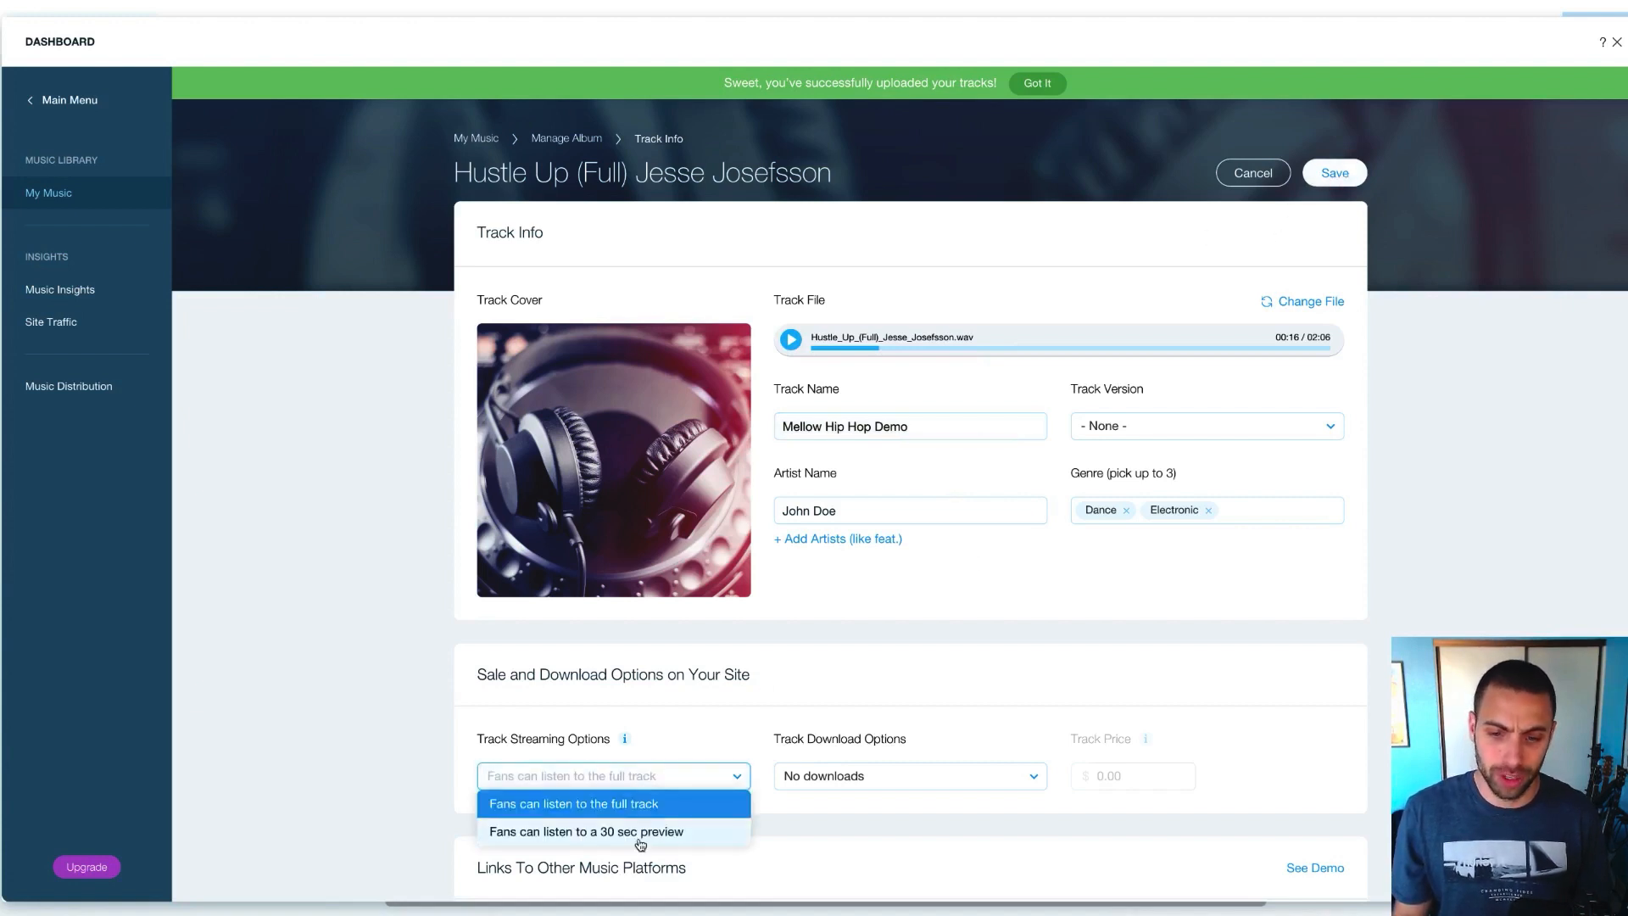
pyautogui.click(695, 735)
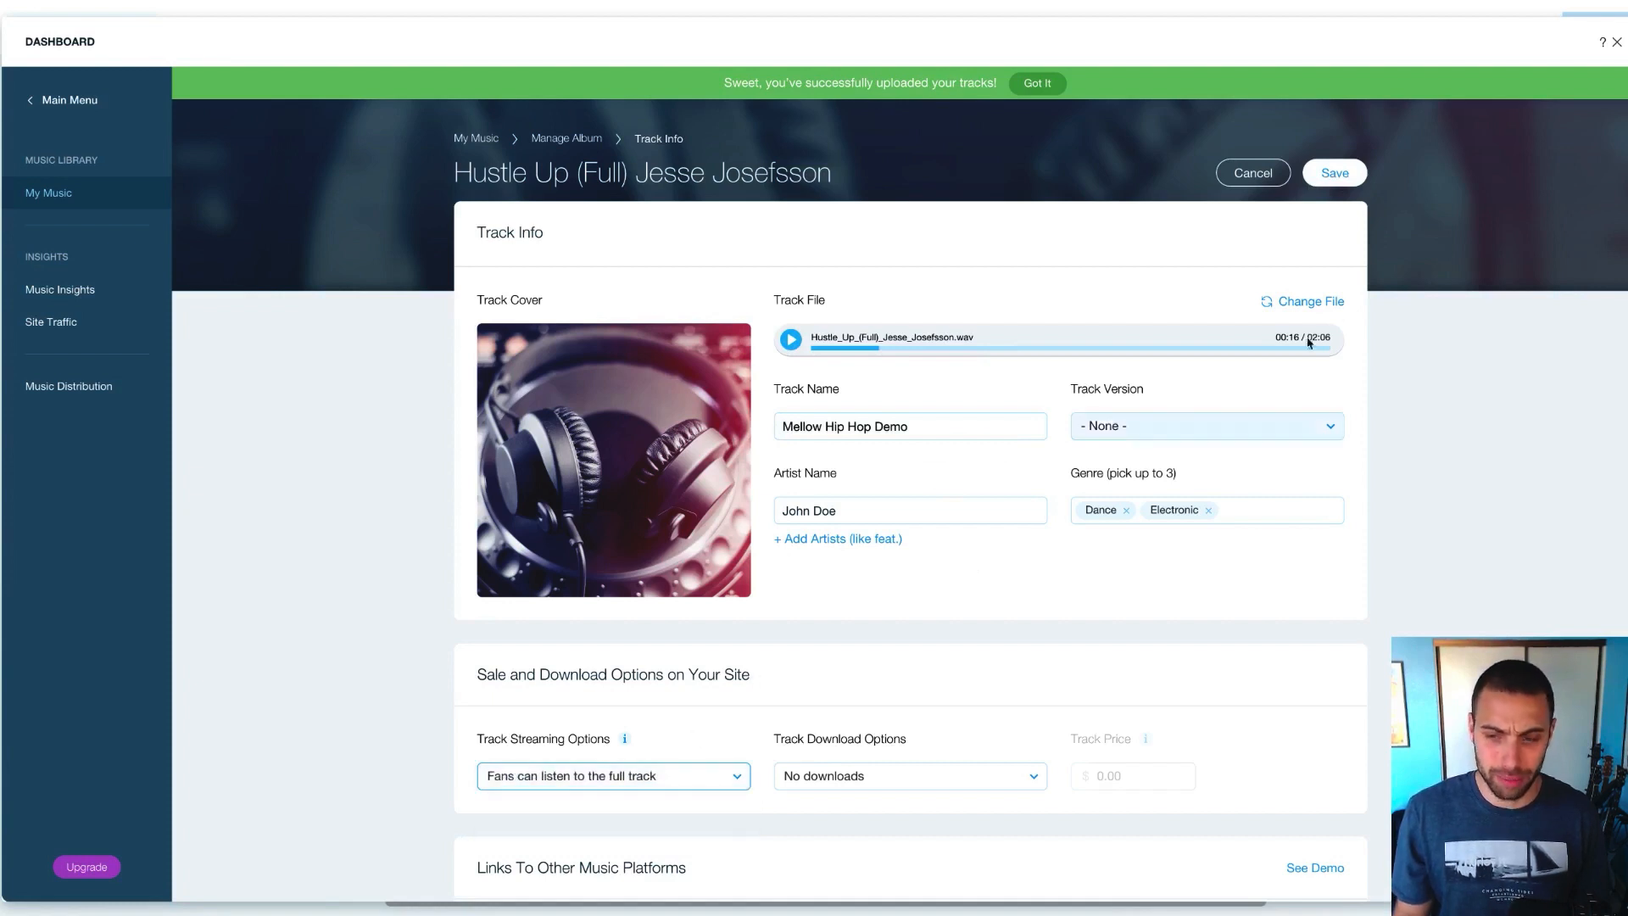
pyautogui.click(1343, 175)
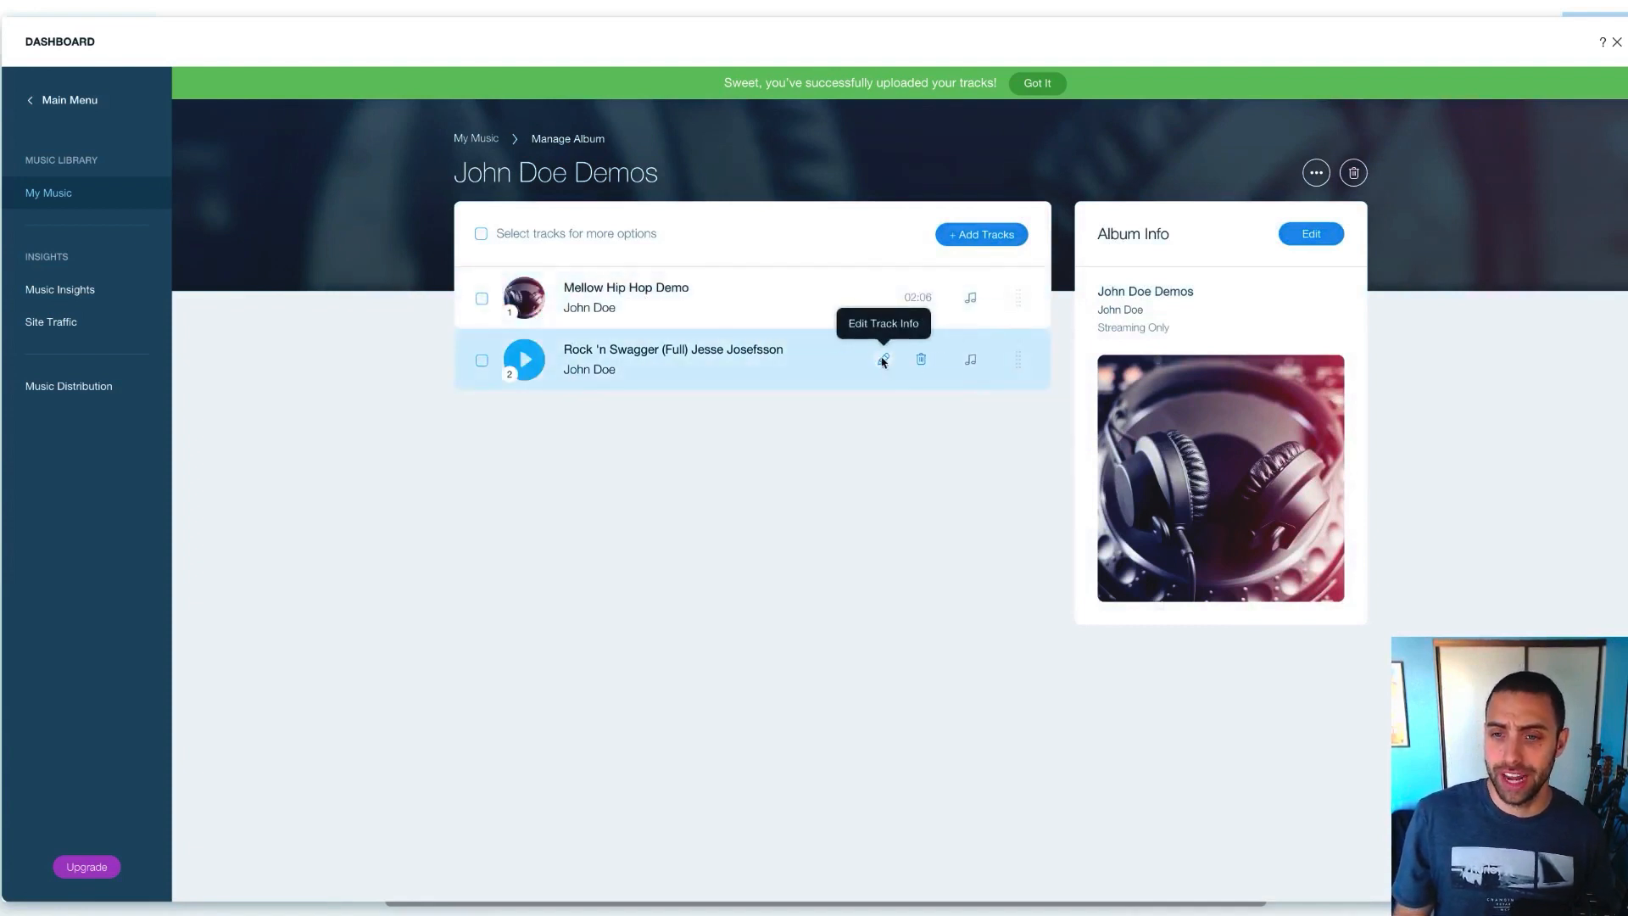
# Rename the Rock 'n Swagger track to 'Hip Hop / Rock Hybrid Demo' and save it
pyautogui.click(882, 361)
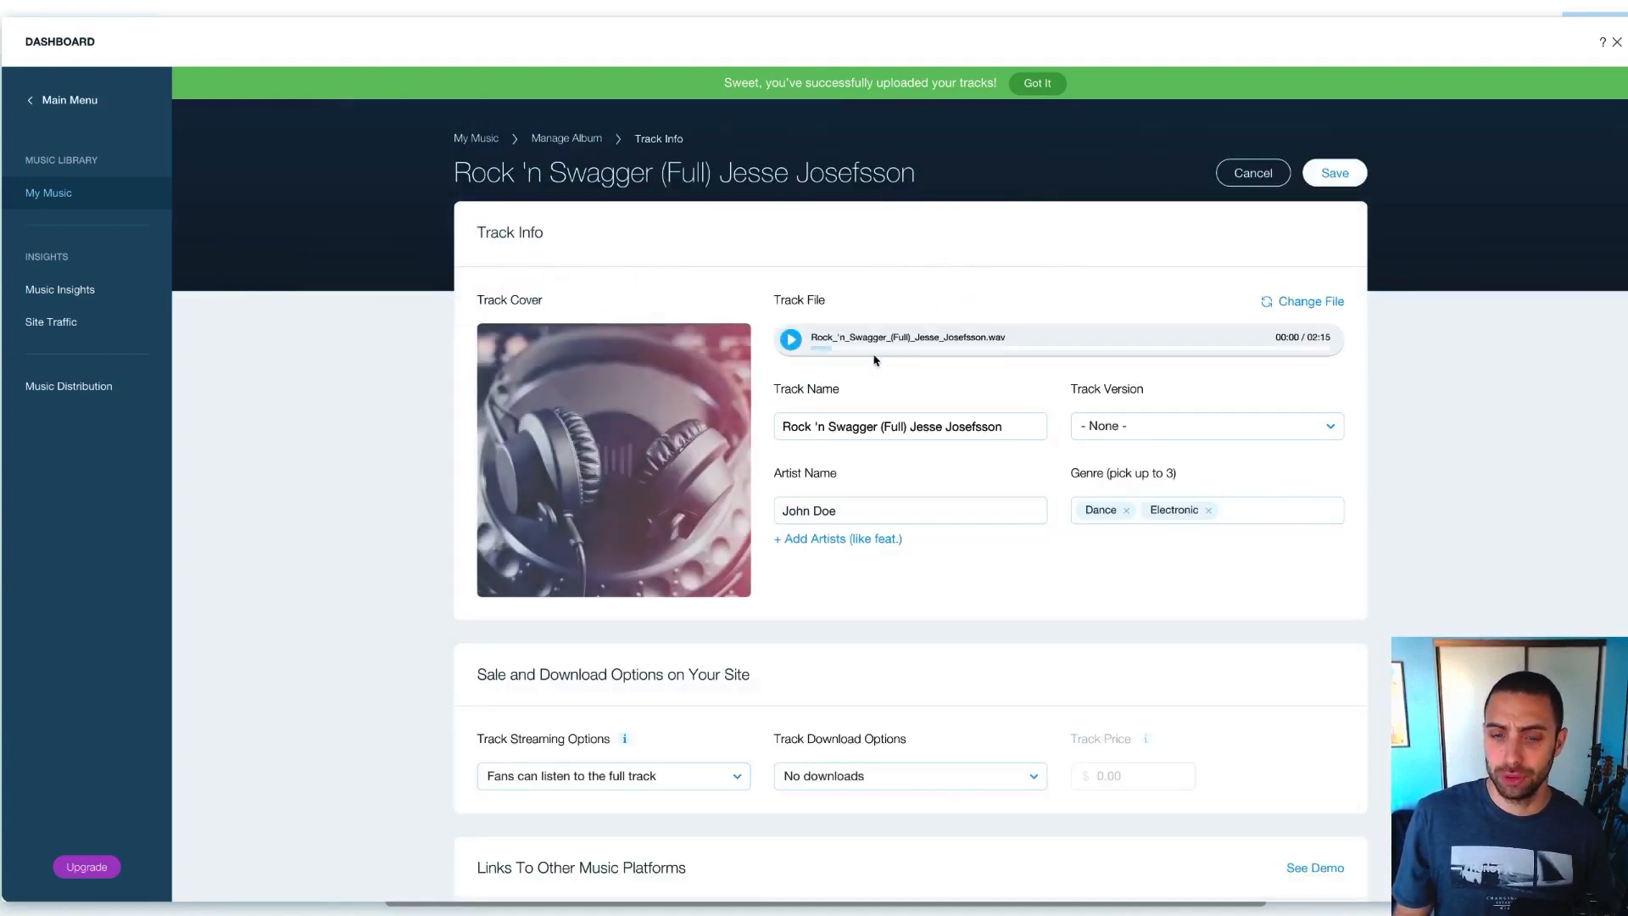
pyautogui.click(791, 339)
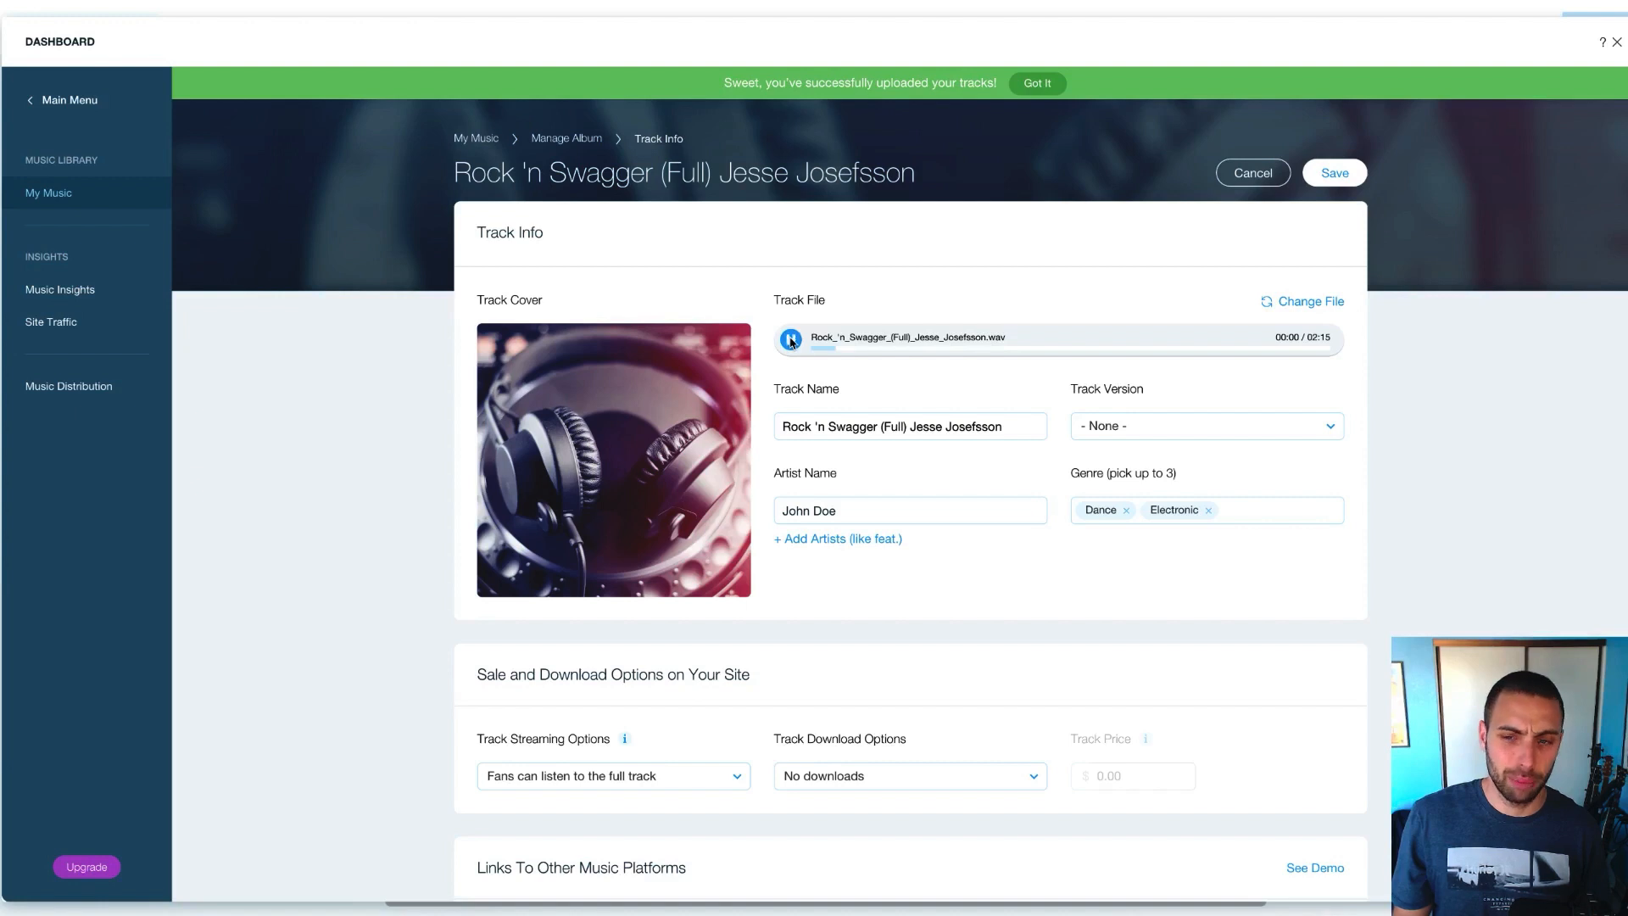
pyautogui.doubleClick(835, 428)
pyautogui.tripleClick(835, 428)
pyautogui.write('Hip Ho')
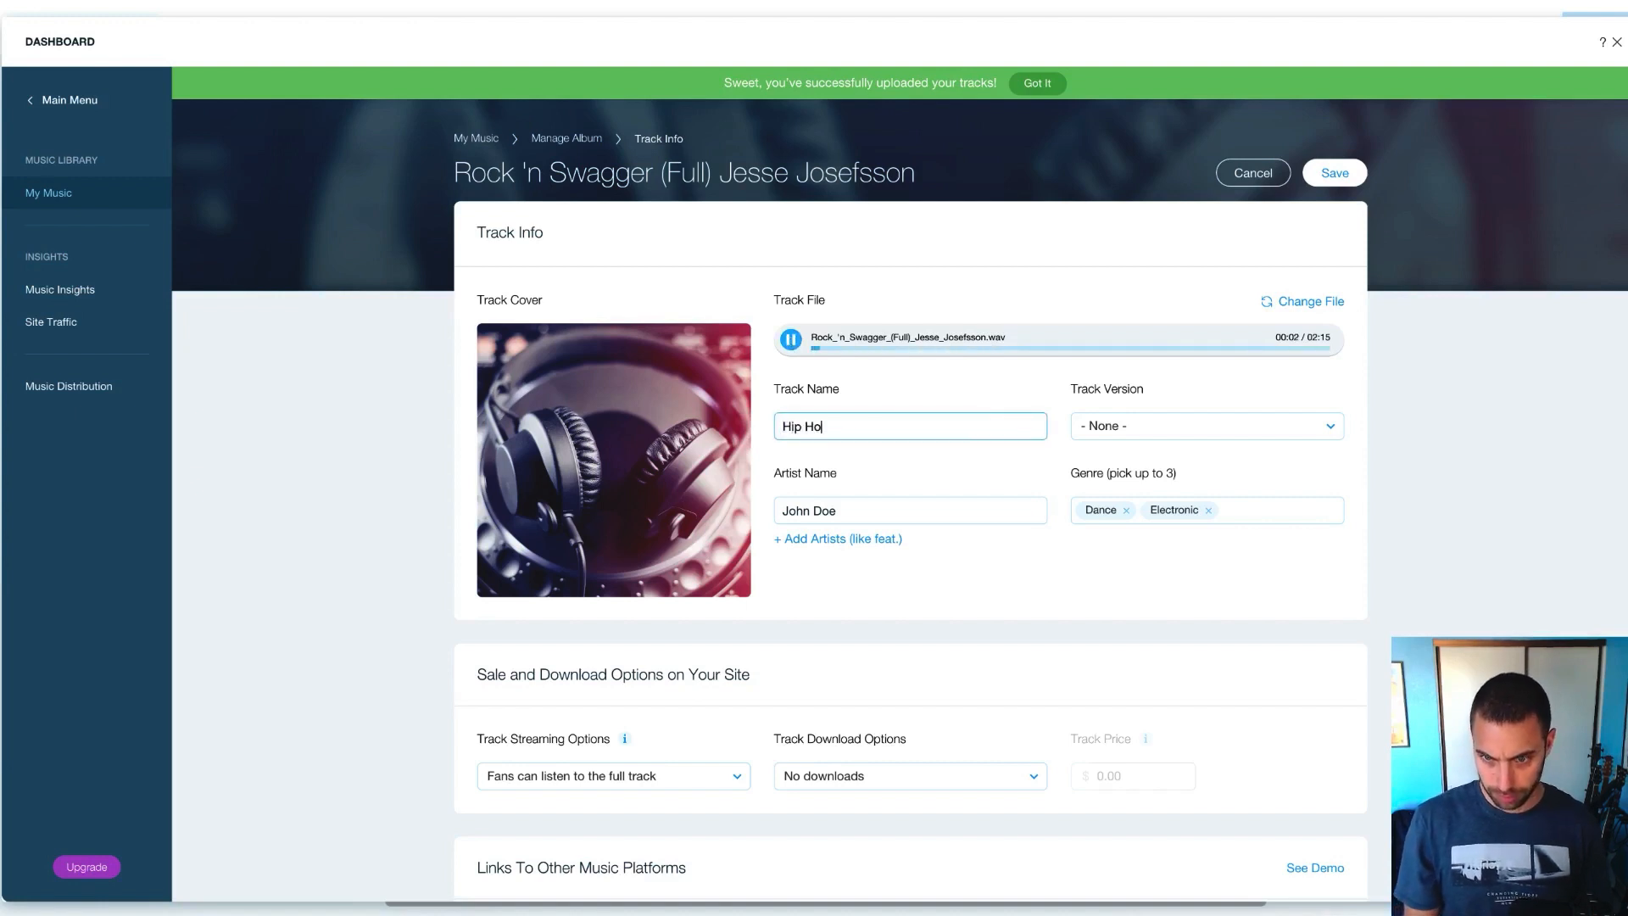
pyautogui.write('p / Rock')
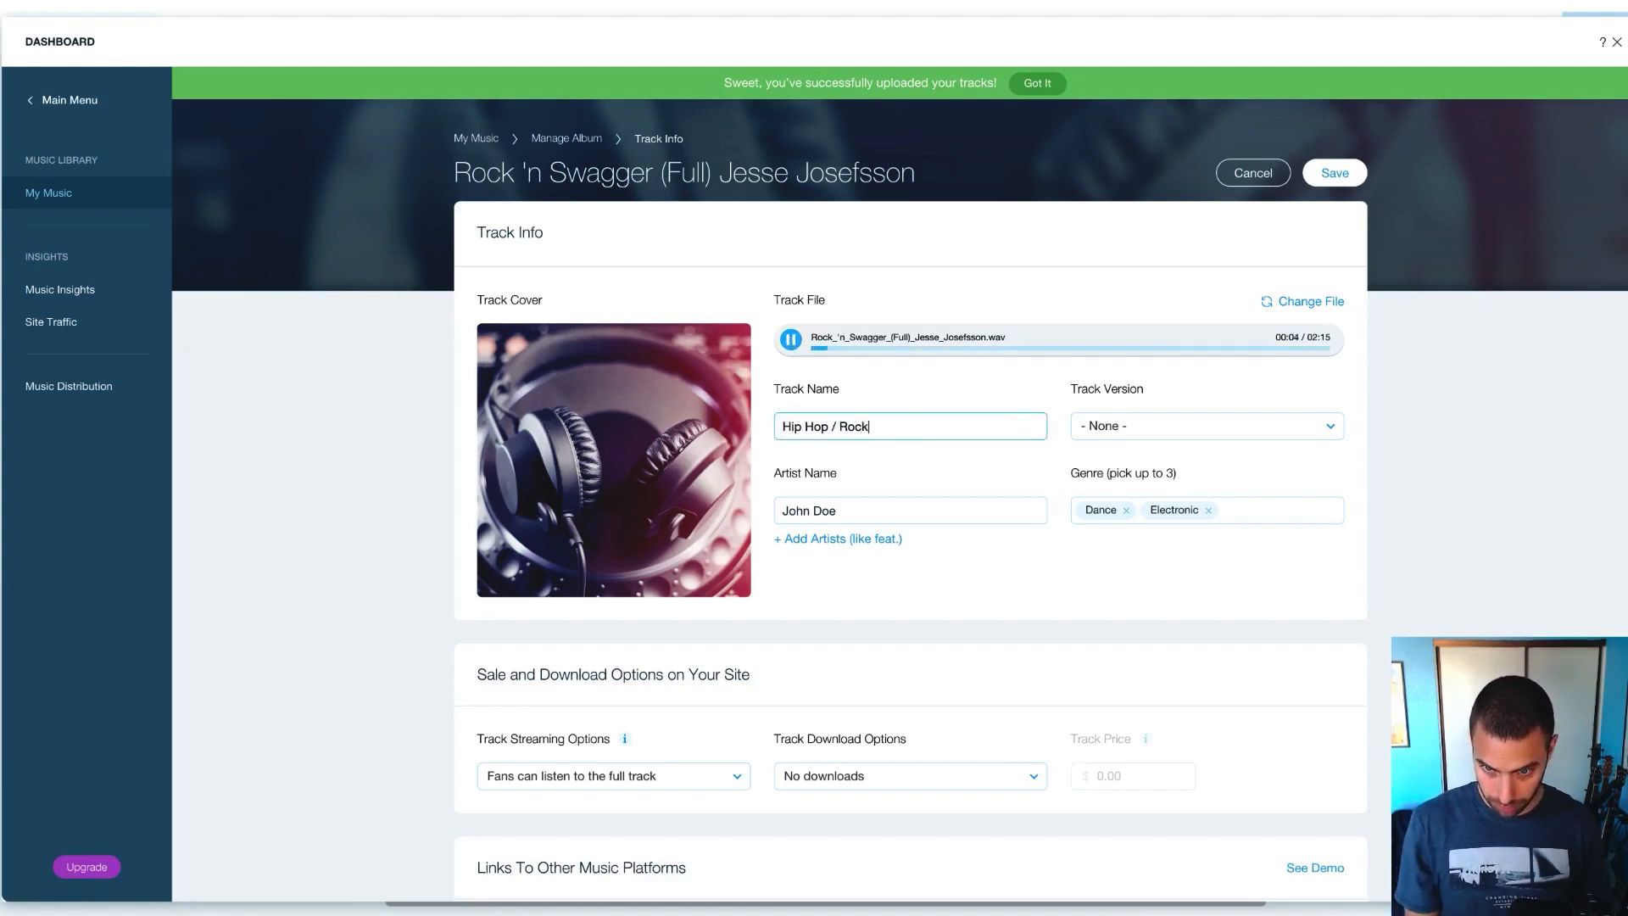
pyautogui.write(' Hybrid Demo')
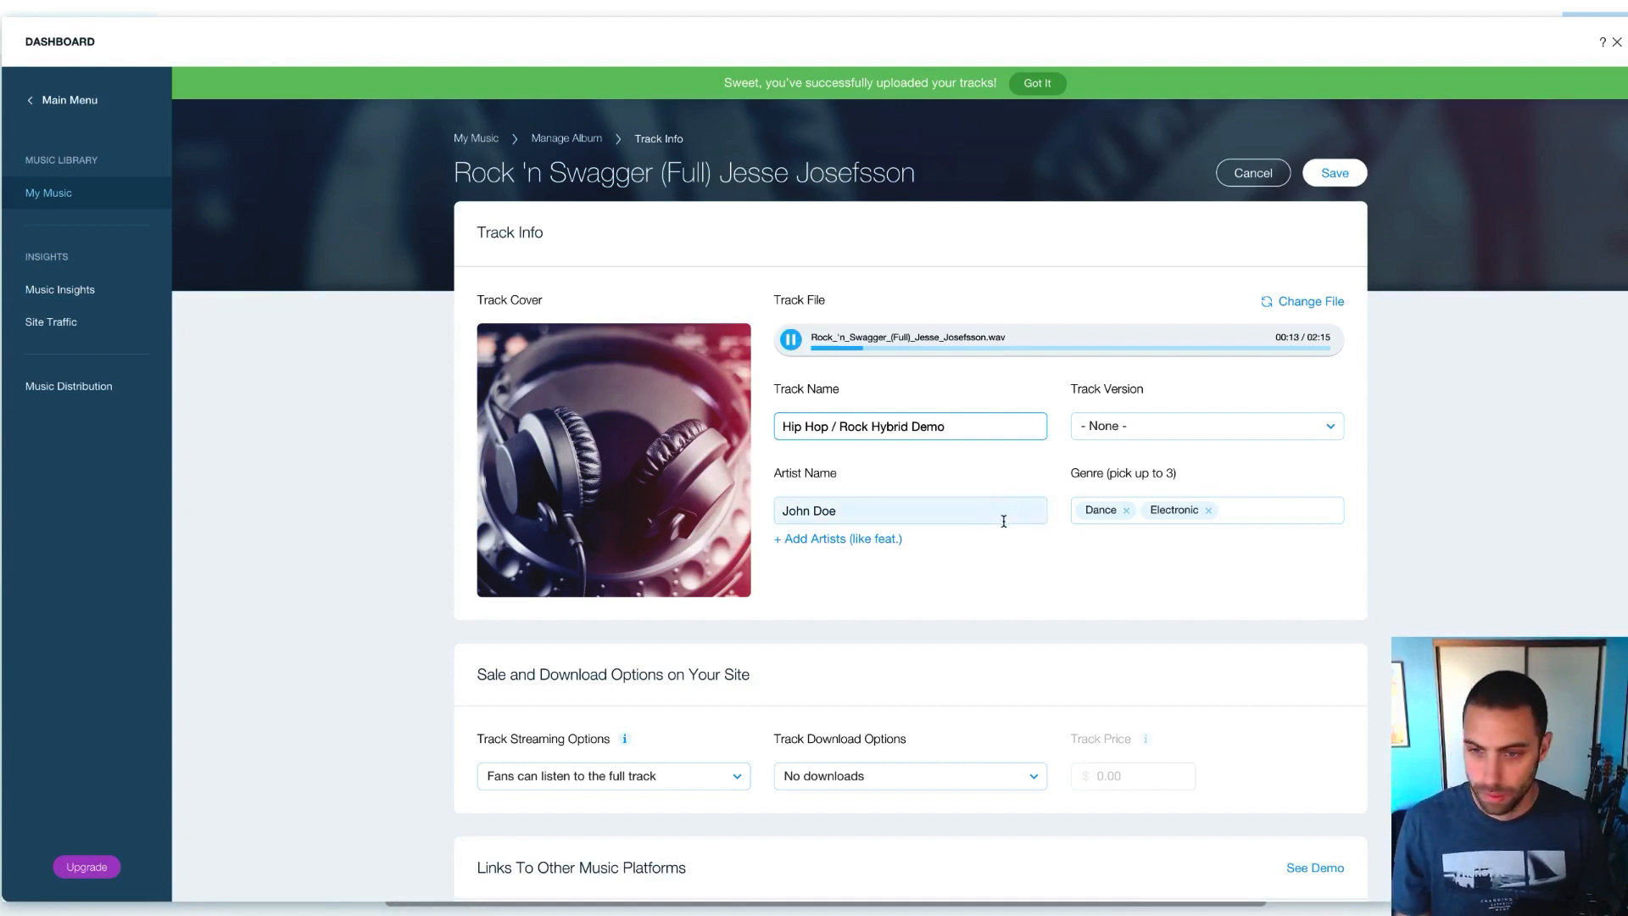
pyautogui.click(789, 346)
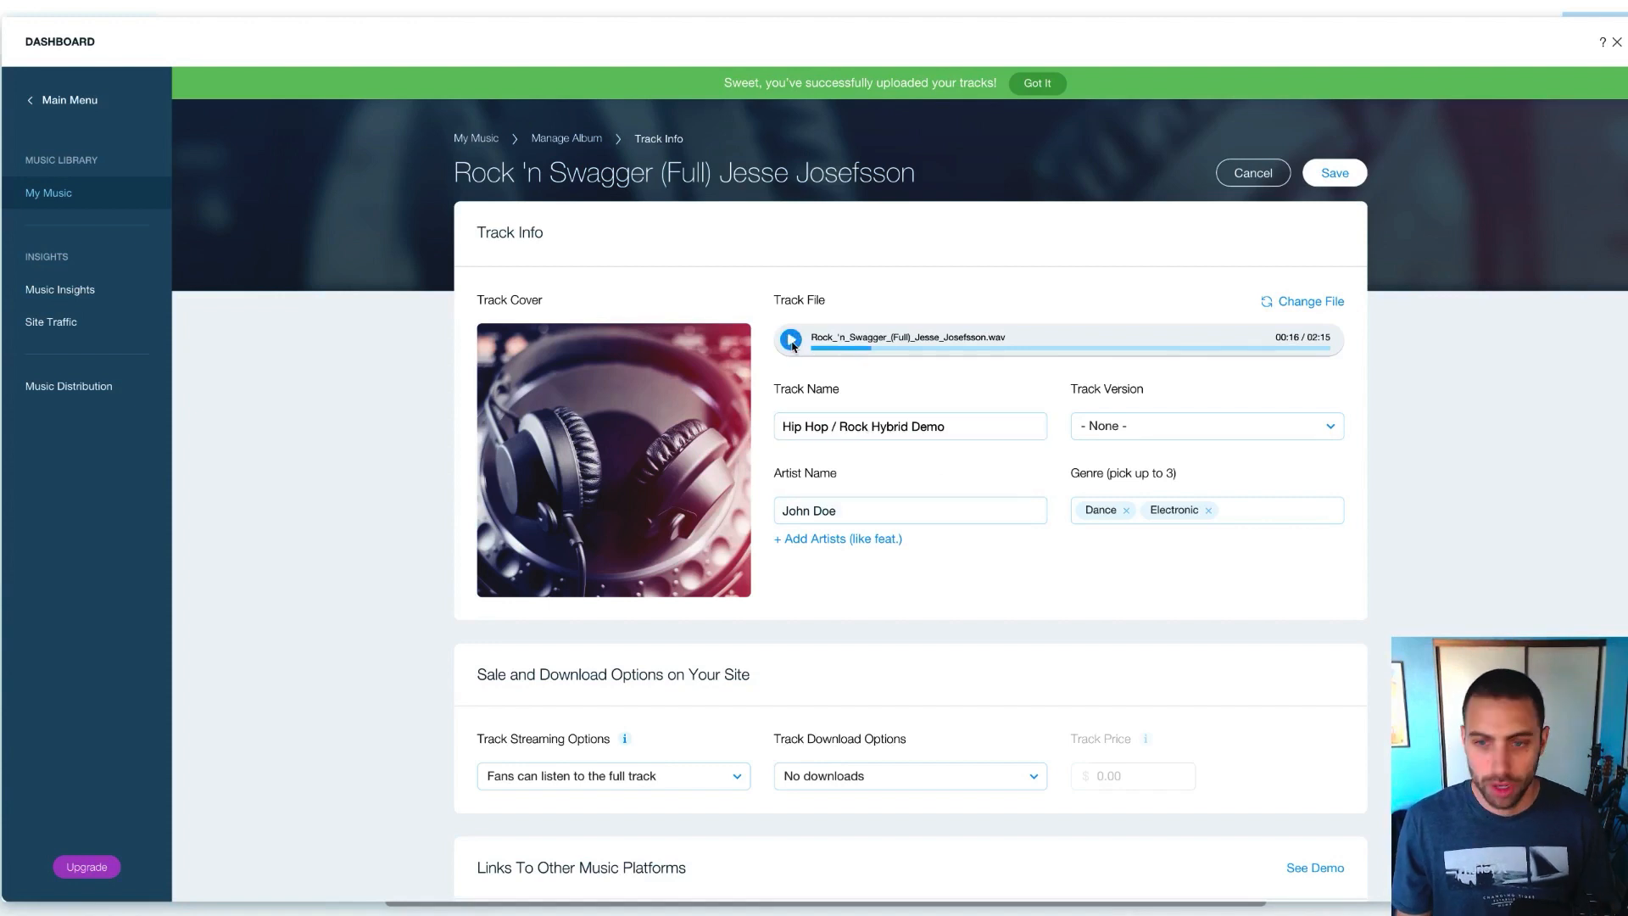
pyautogui.click(864, 430)
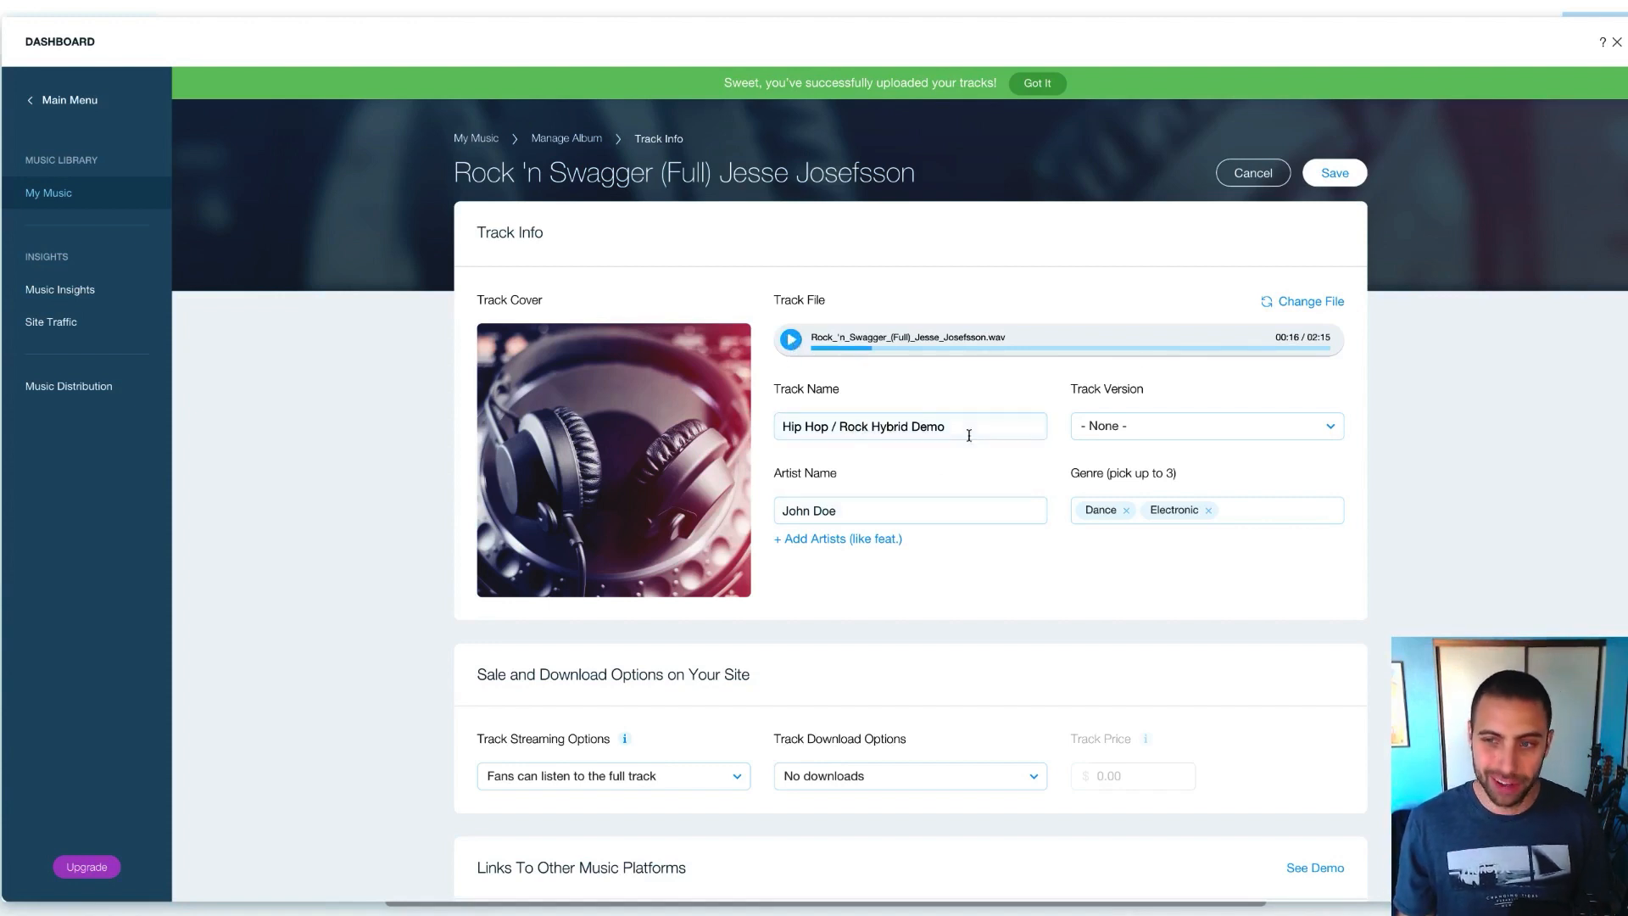
pyautogui.click(1346, 175)
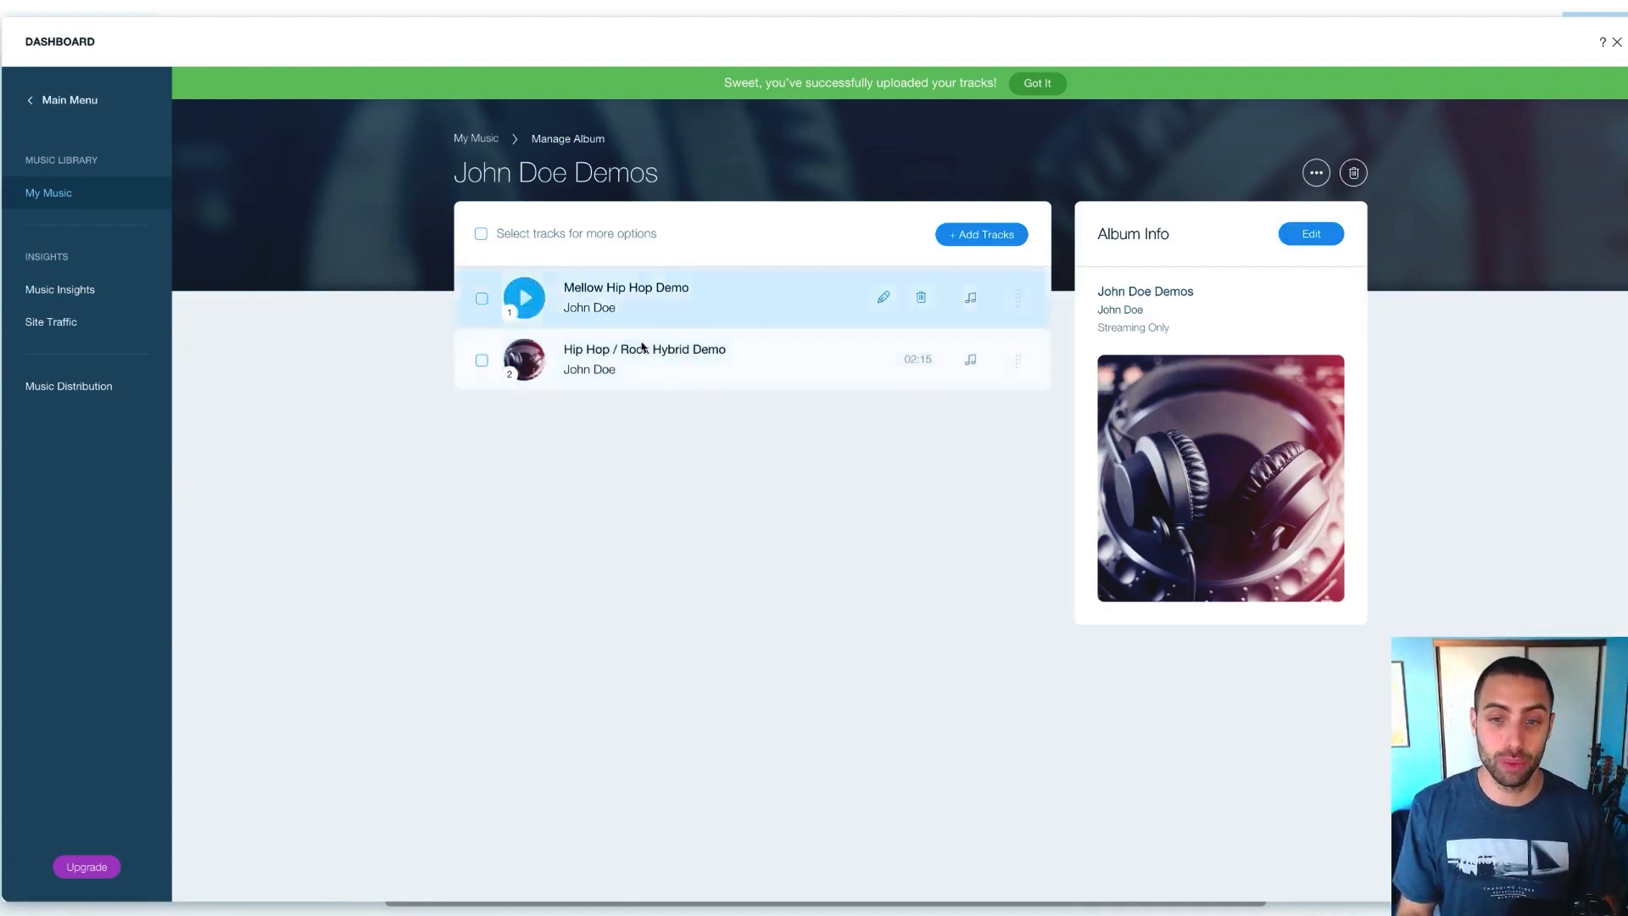
# Drag Hip Hop / Rock Hybrid Demo above Mellow Hip Hop Demo, then close the Dashboard
pyautogui.click(525, 299)
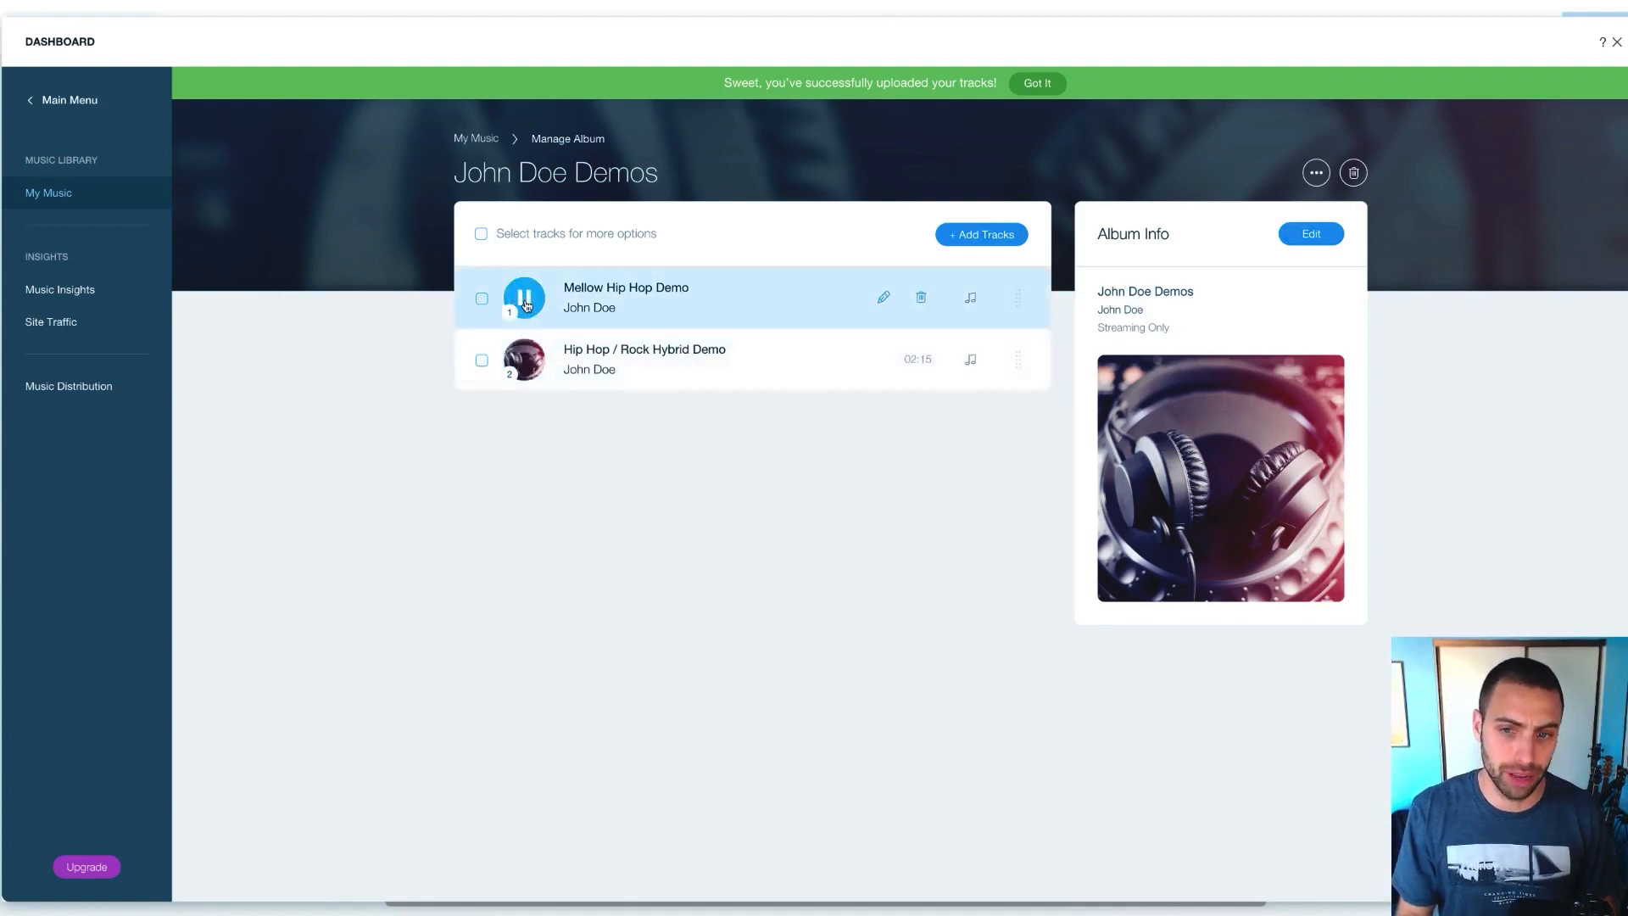
pyautogui.click(525, 360)
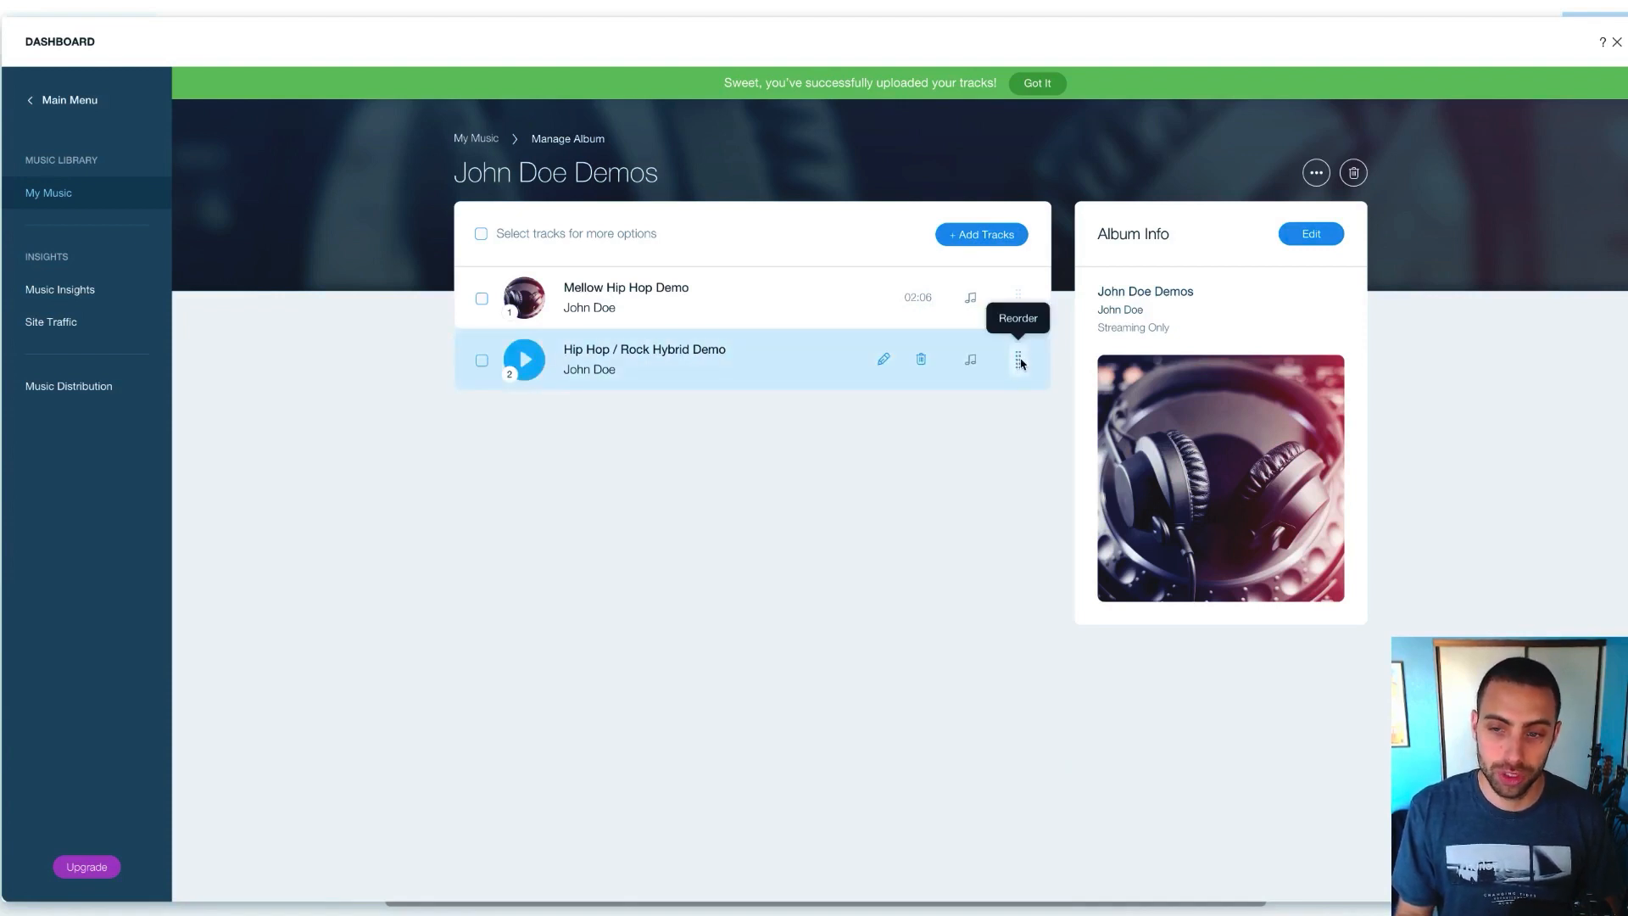
pyautogui.moveTo(1021, 363); pyautogui.dragTo(1020, 276)
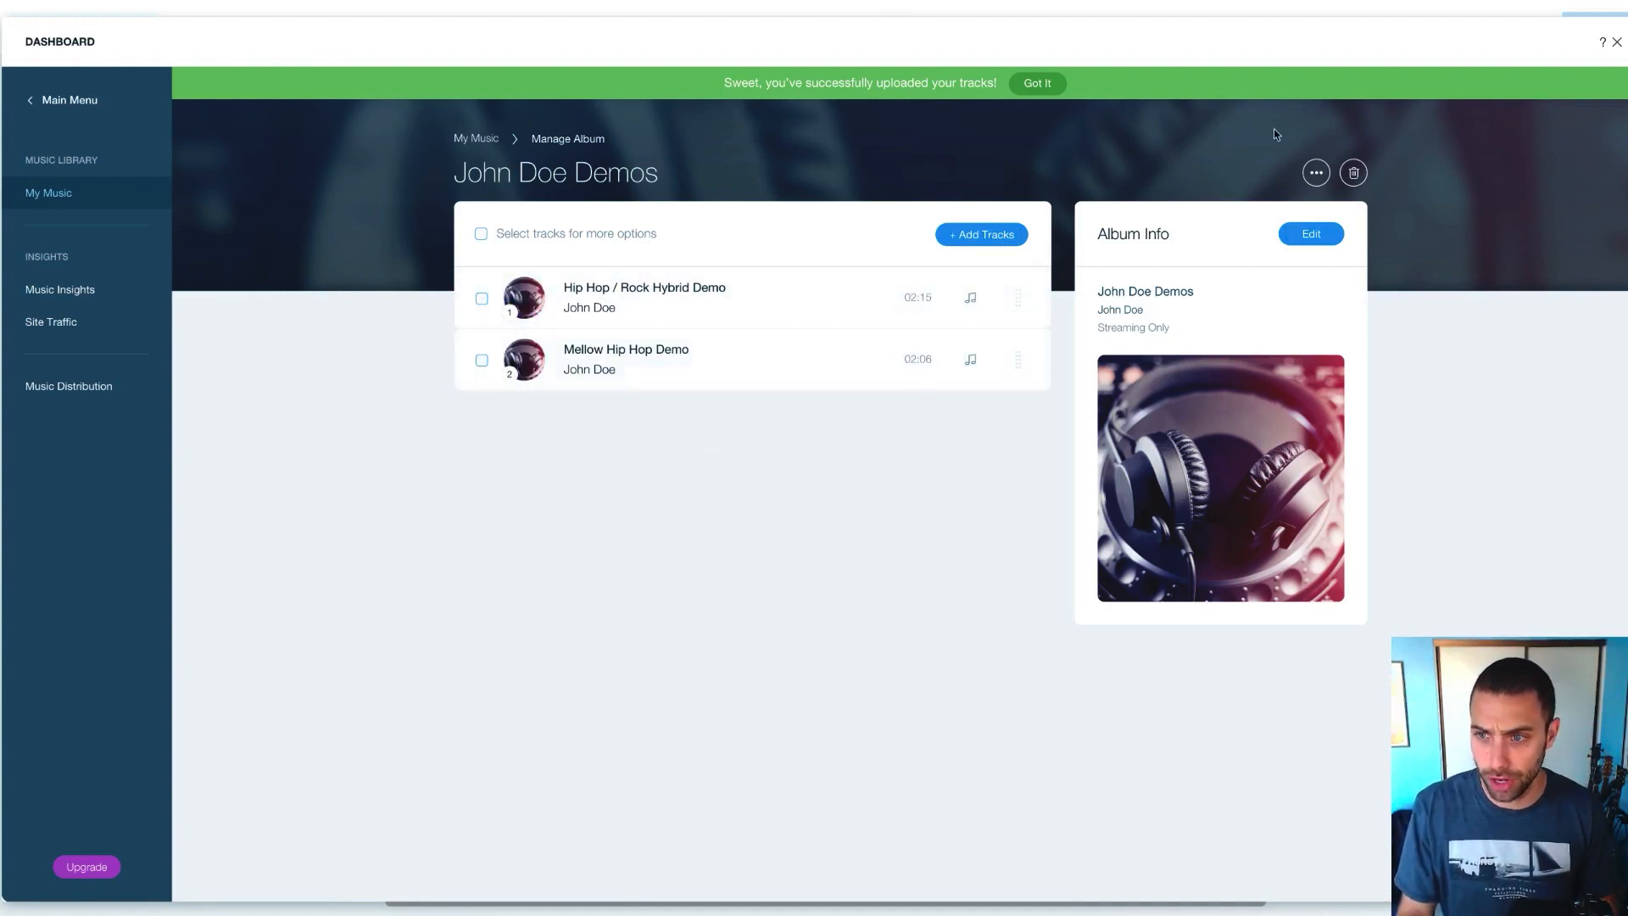
pyautogui.click(1616, 42)
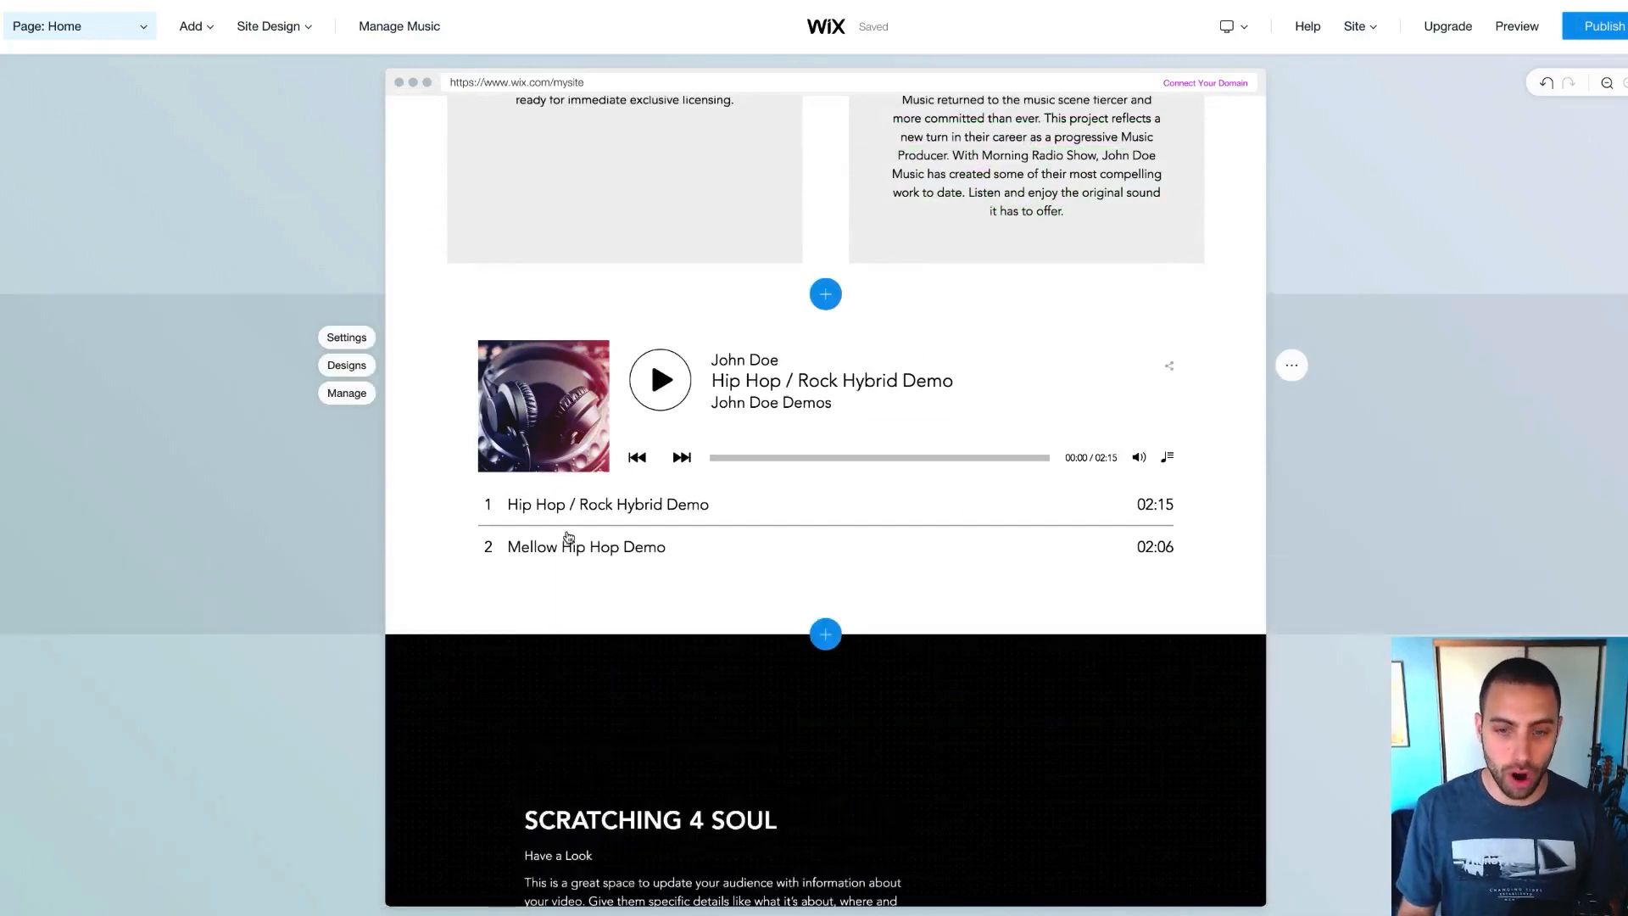
# Open the home page music player's Settings and scroll to review the John Doe Demos tracks
pyautogui.click(668, 388)
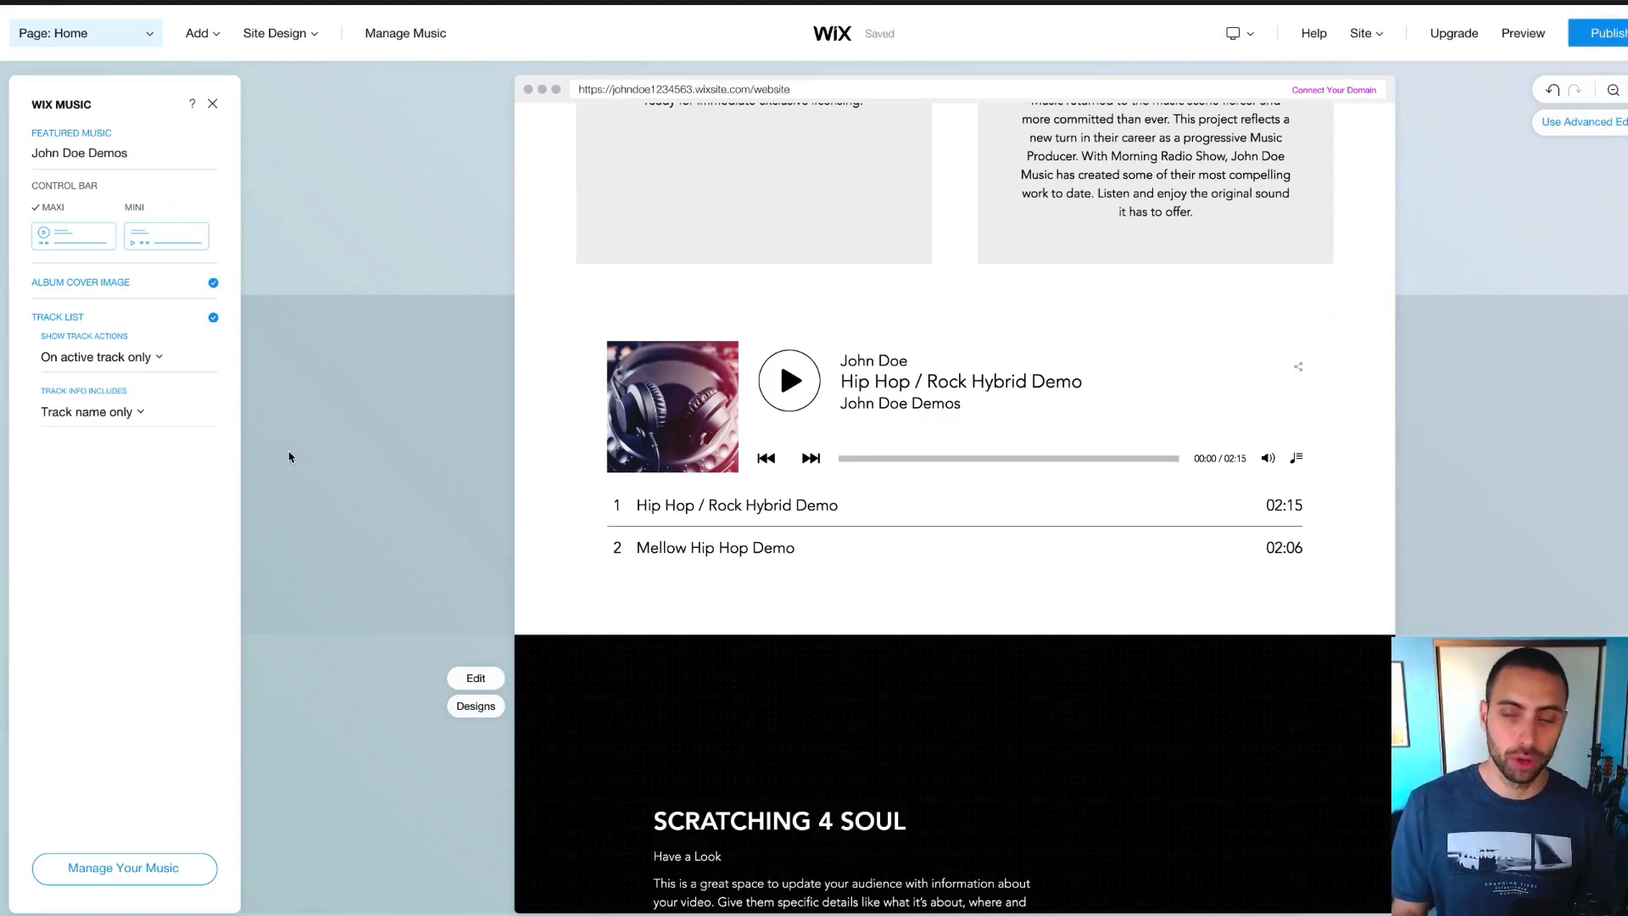
pyautogui.scroll(-3, 288, 456)
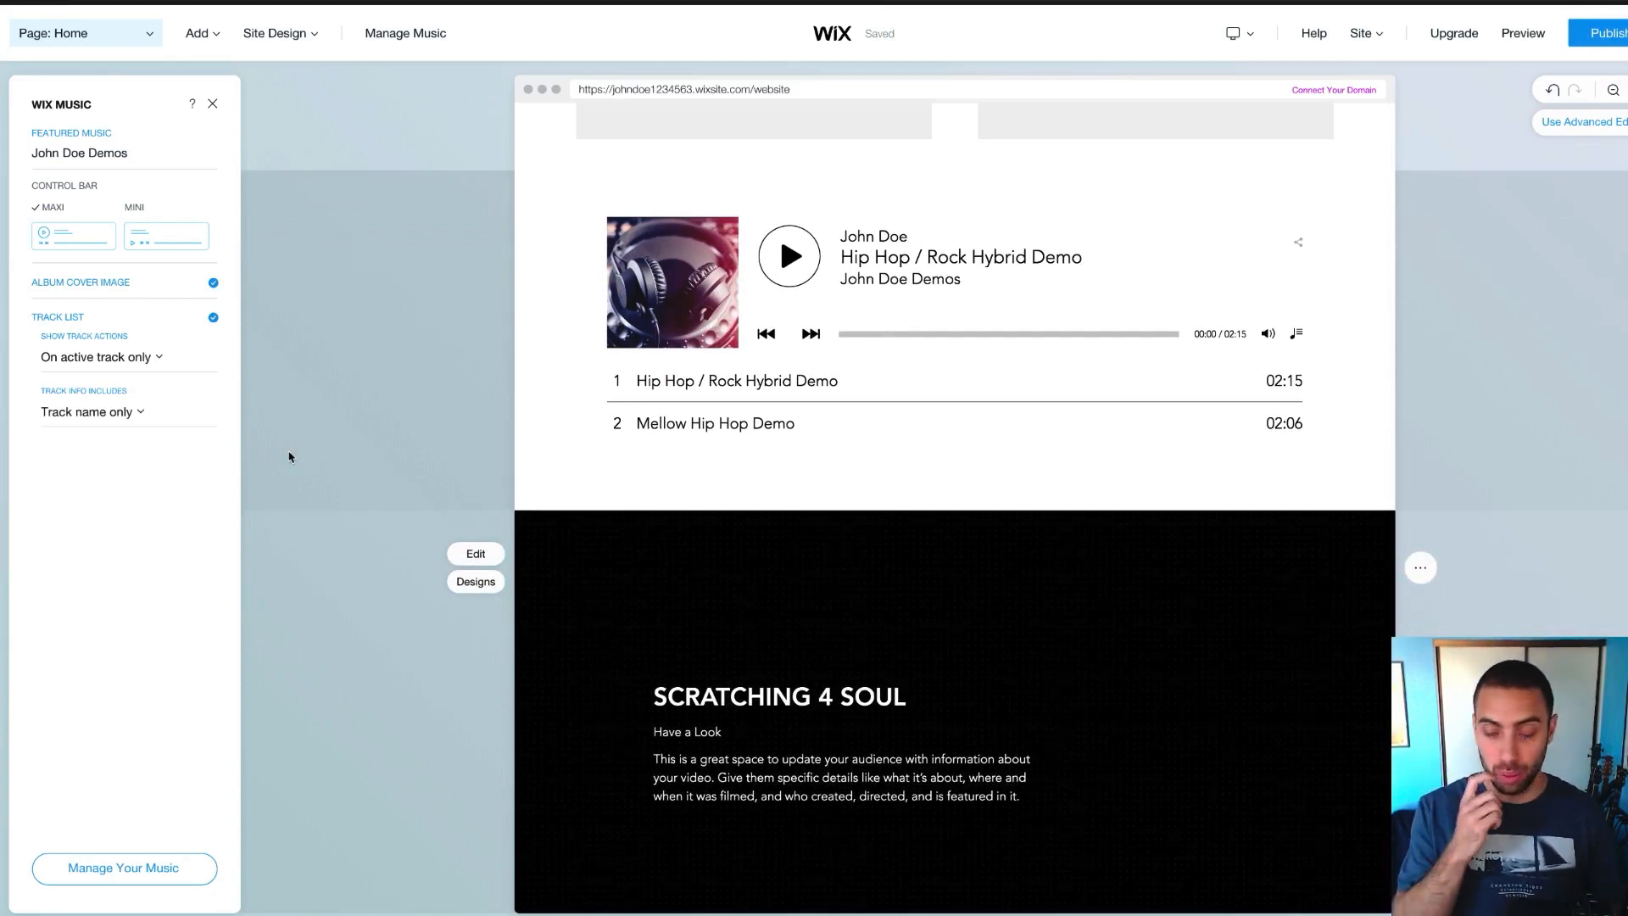
pyautogui.scroll(-2, 288, 456)
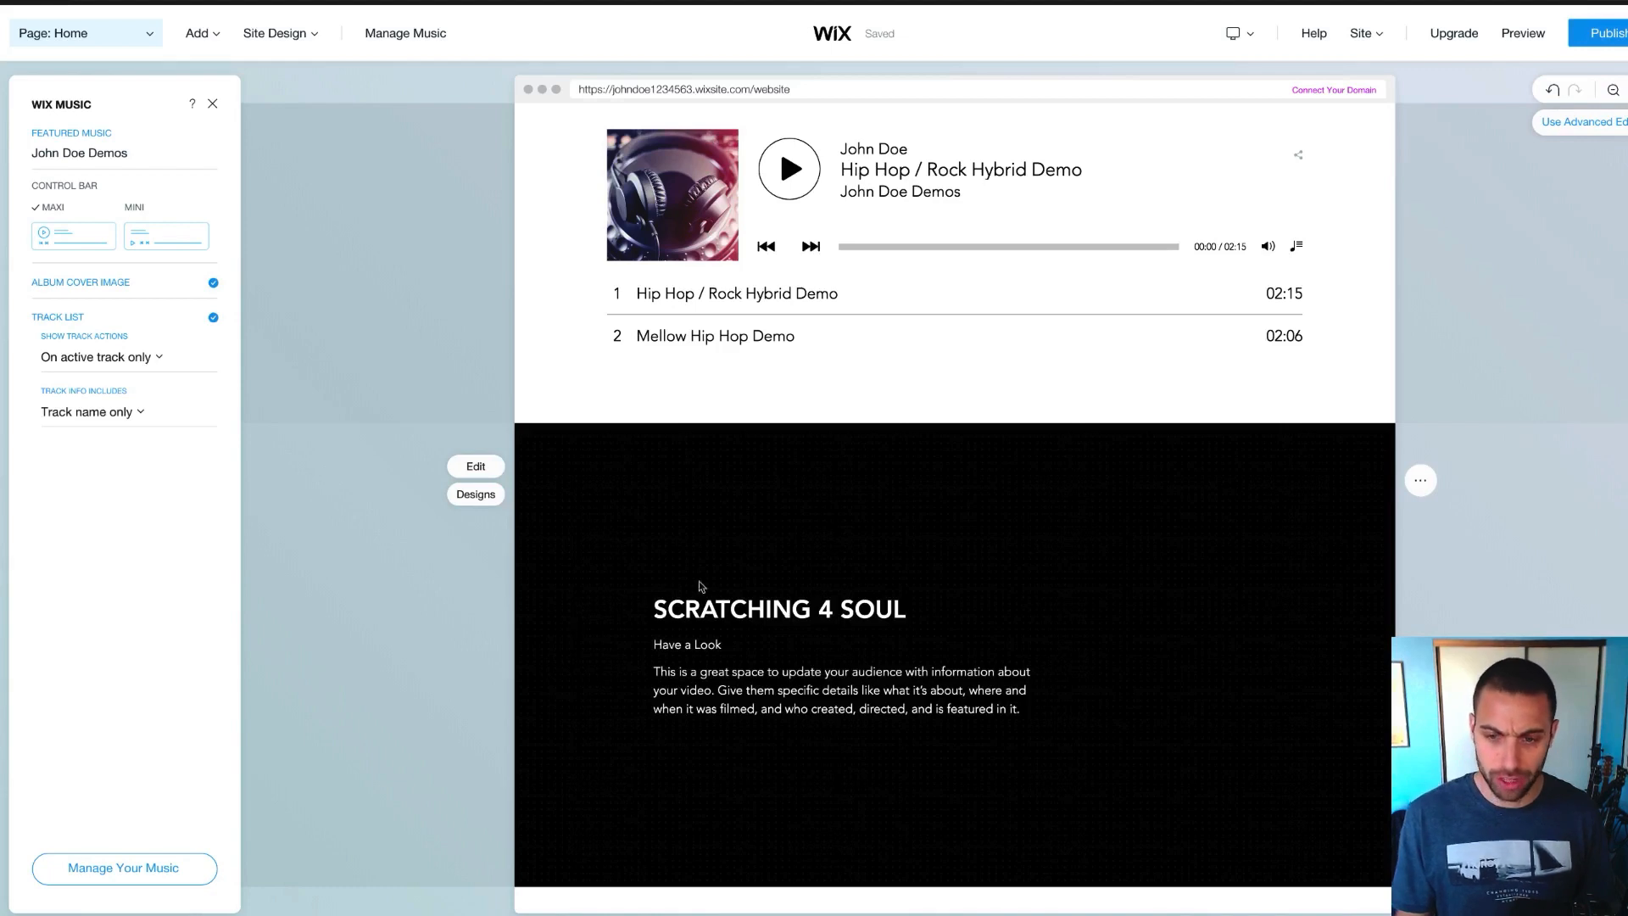
pyautogui.scroll(15, 797, 617)
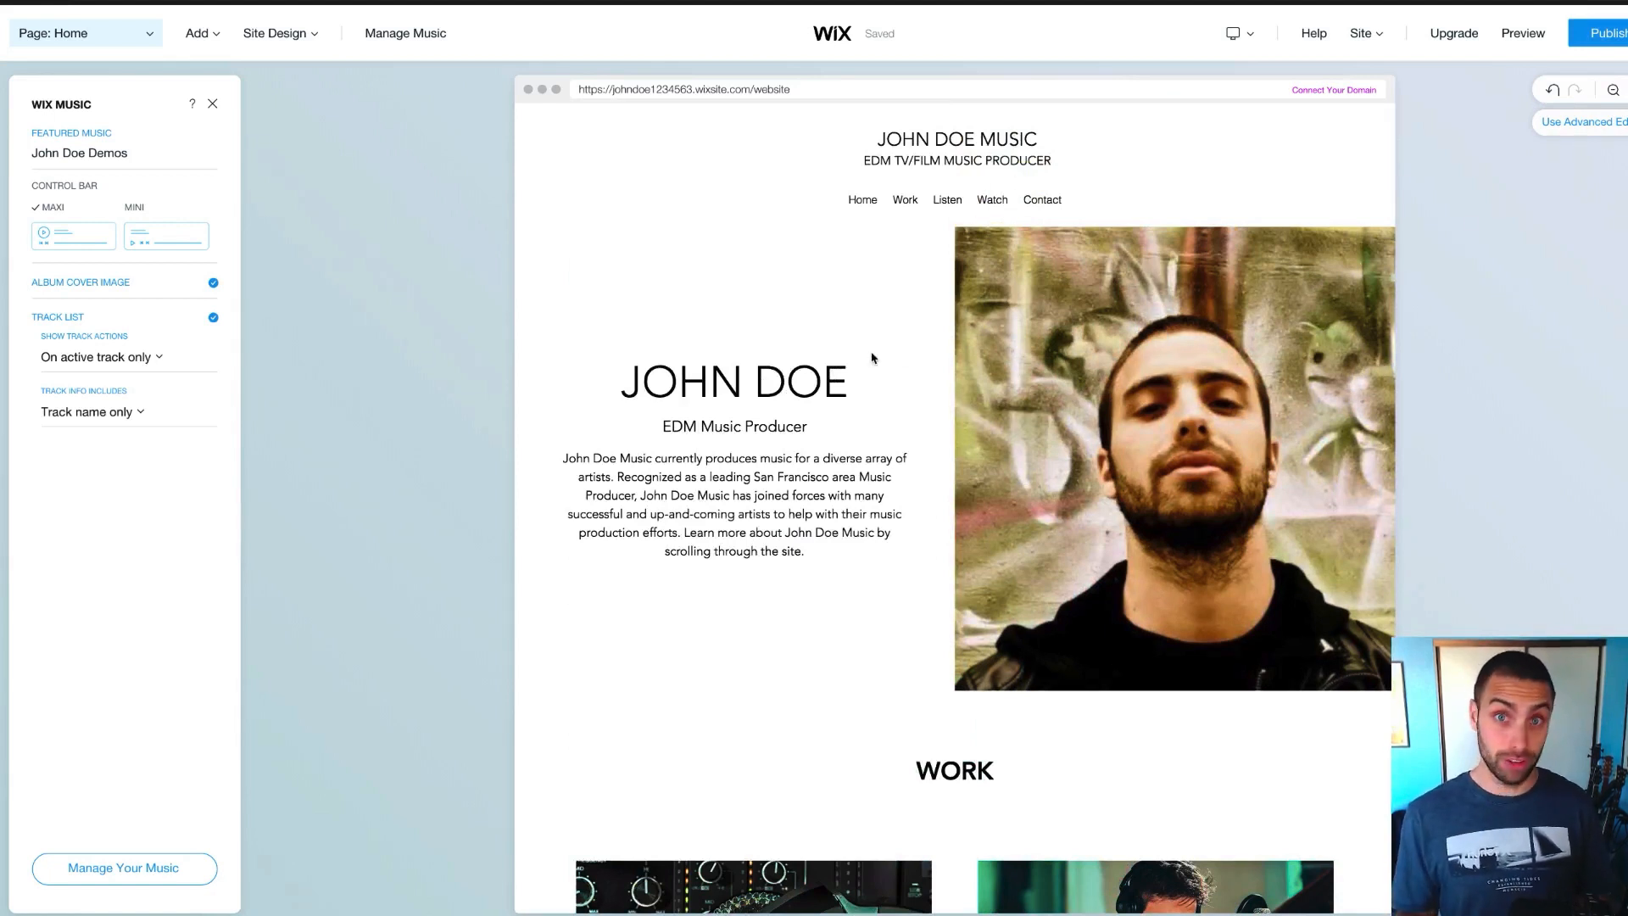
pyautogui.scroll(-15, 873, 358)
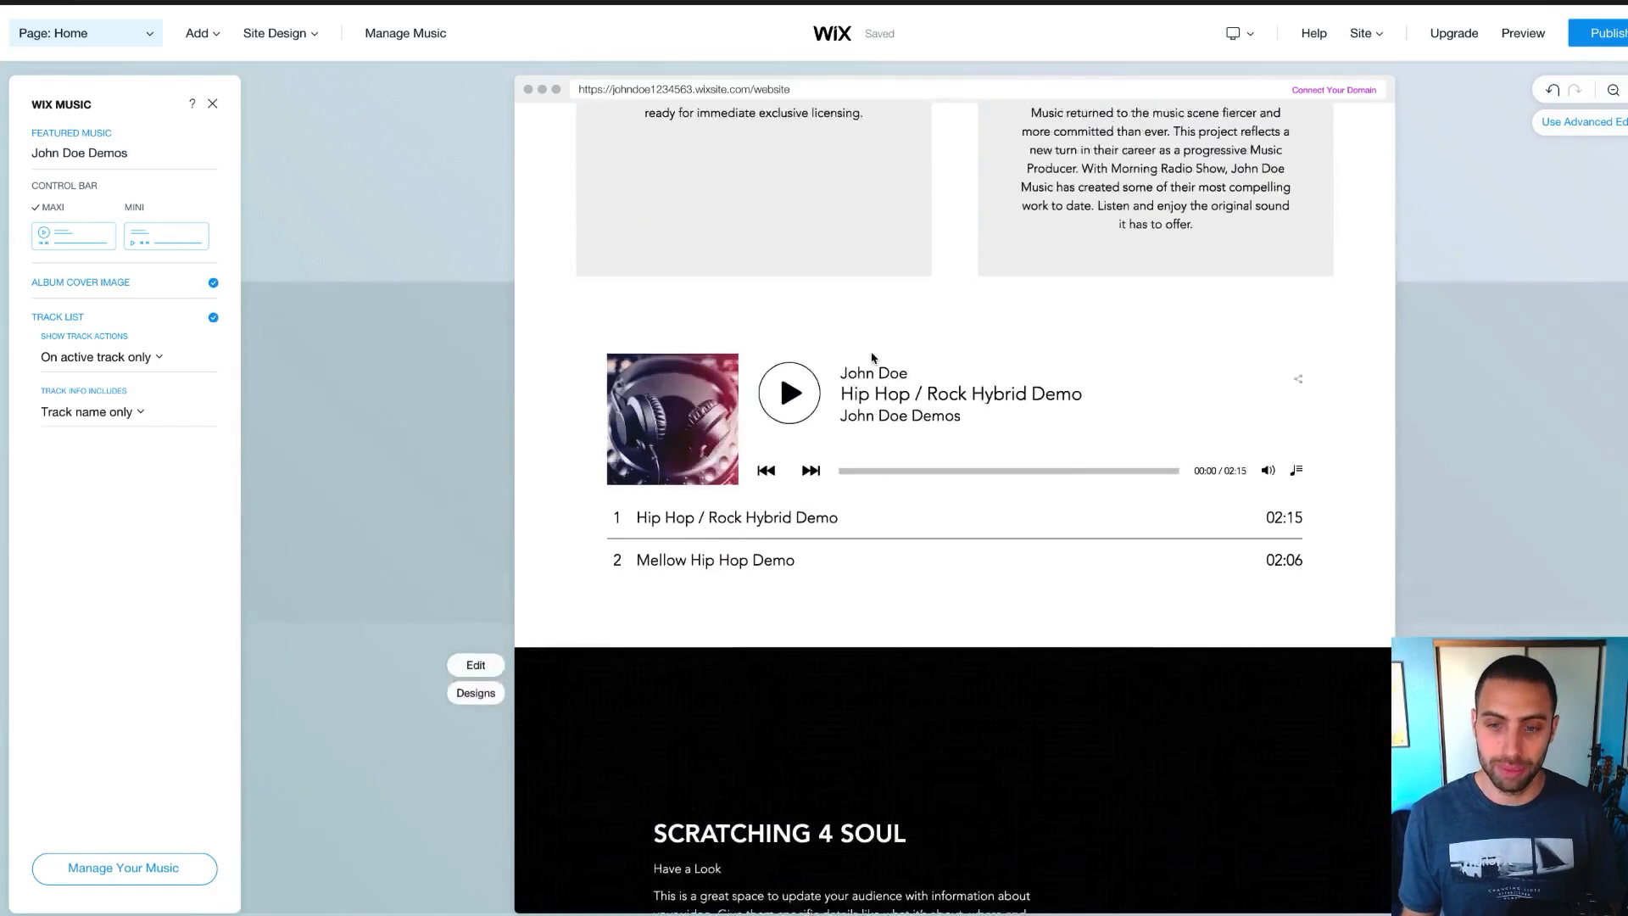
pyautogui.scroll(-1, 872, 358)
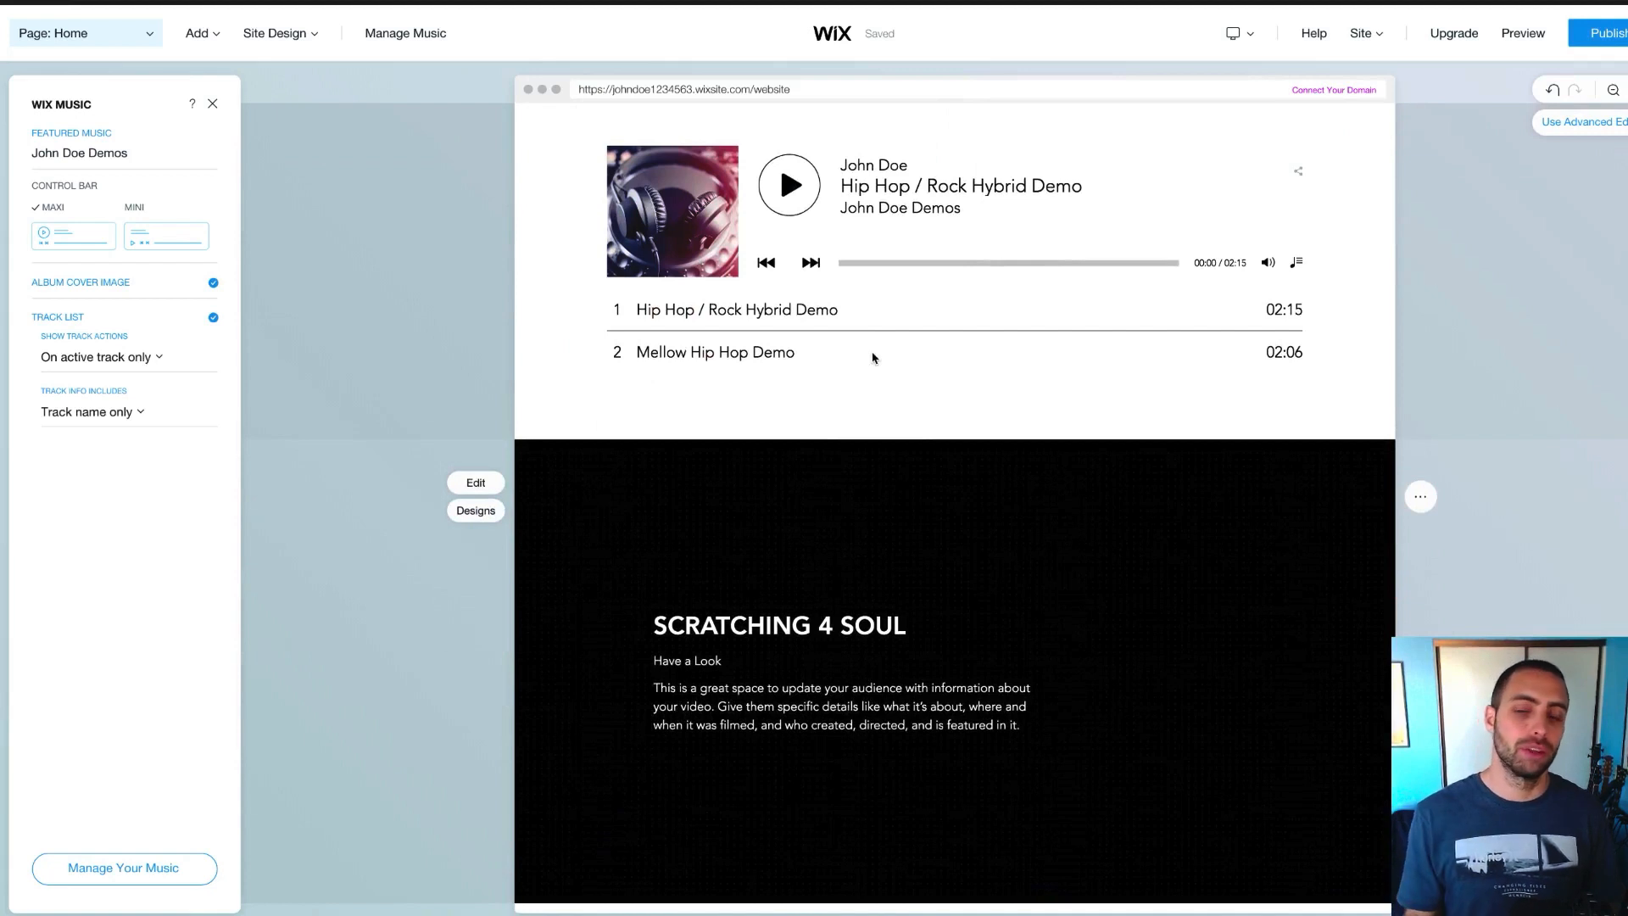
# Delete the dark Scratching 4 Soul video section
pyautogui.click(1421, 500)
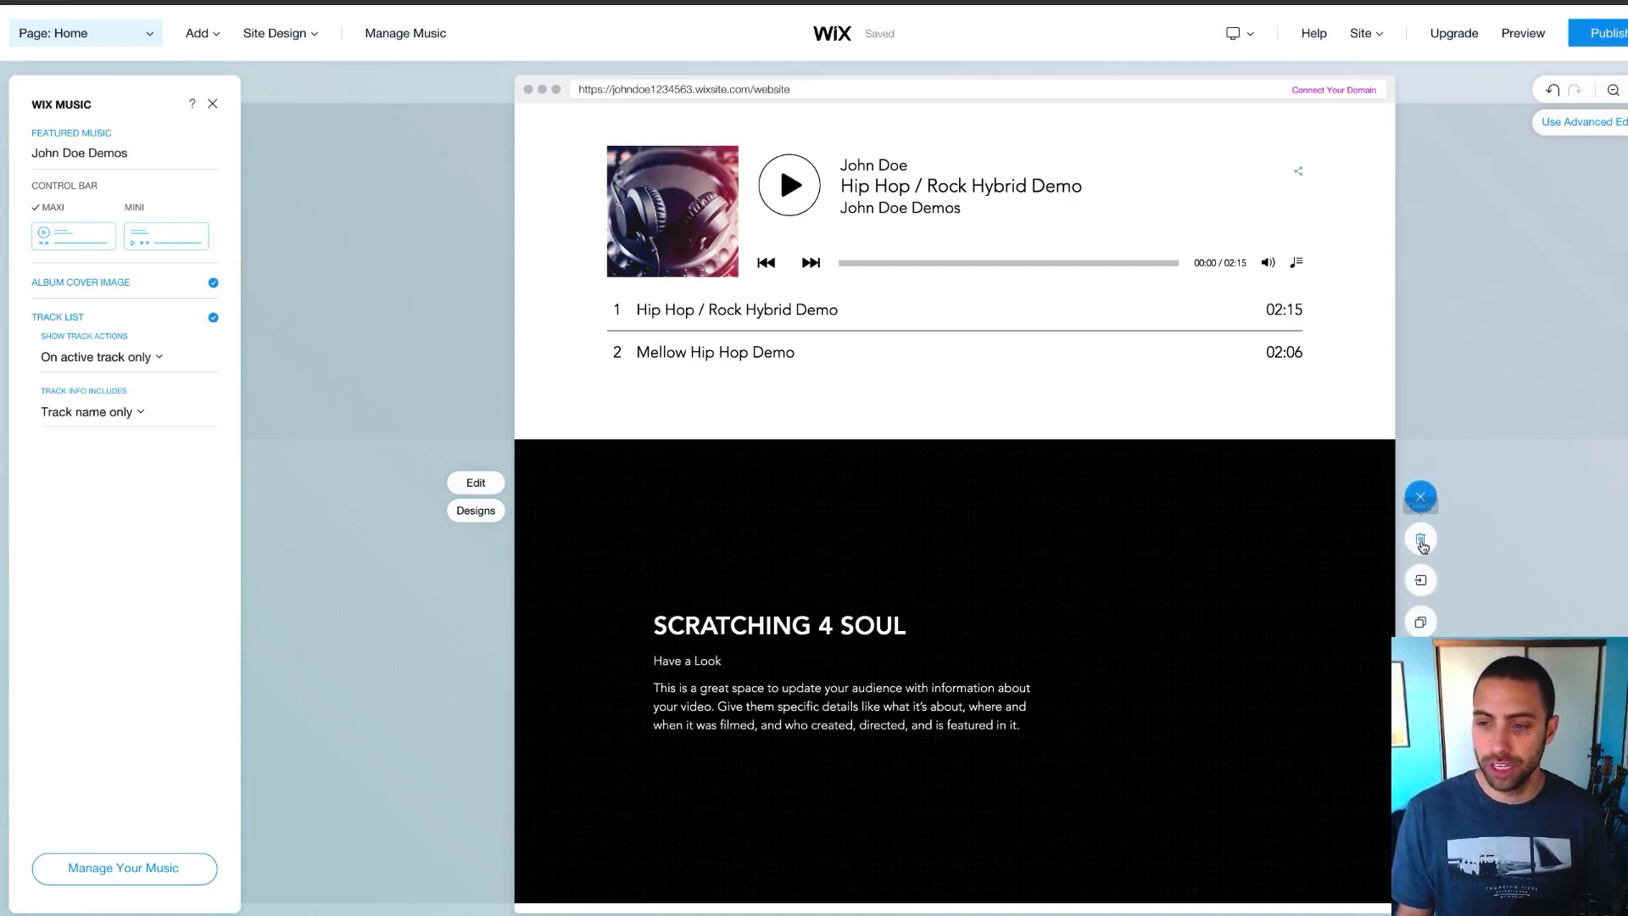
pyautogui.click(1422, 541)
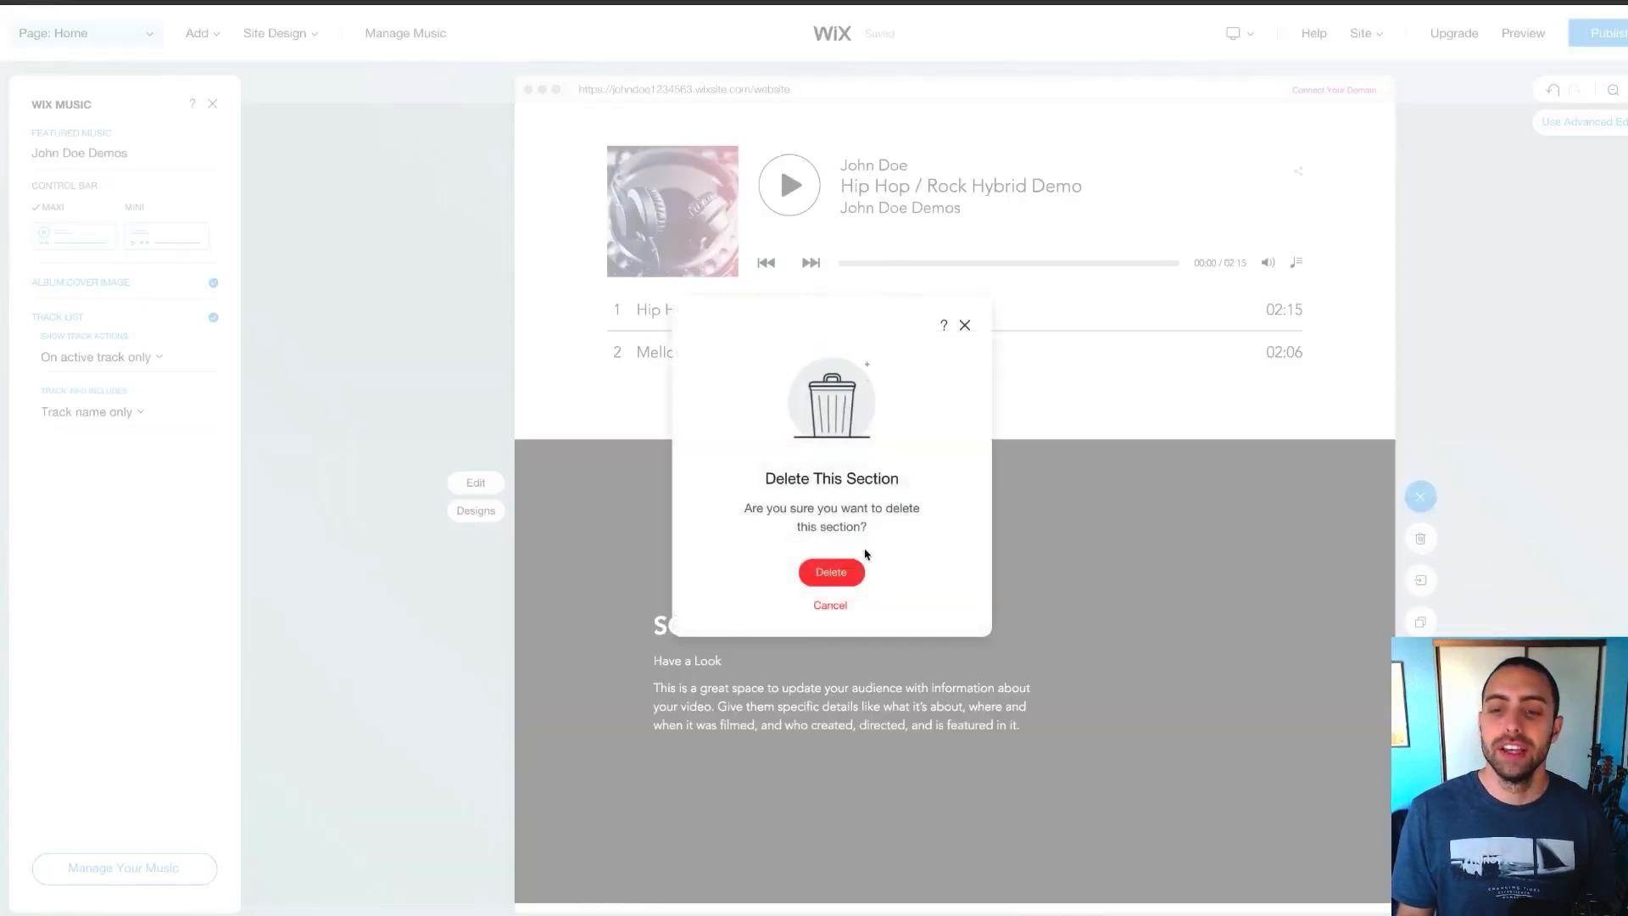
pyautogui.click(846, 573)
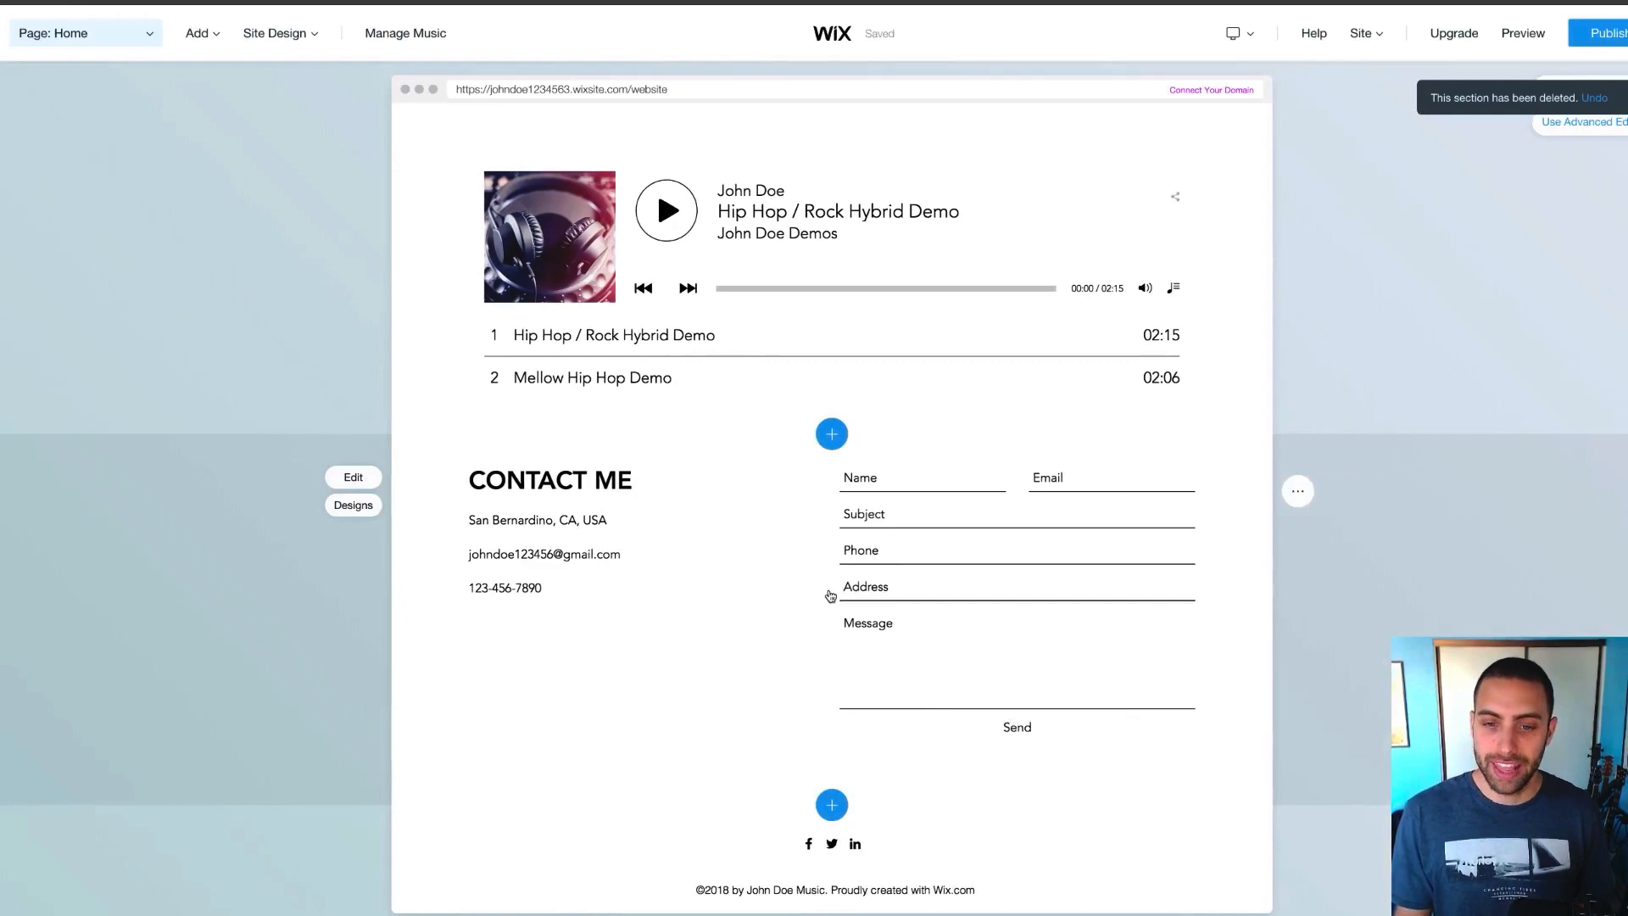
# Open the Contact section's settings below the music player
pyautogui.scroll(15, 821, 600)
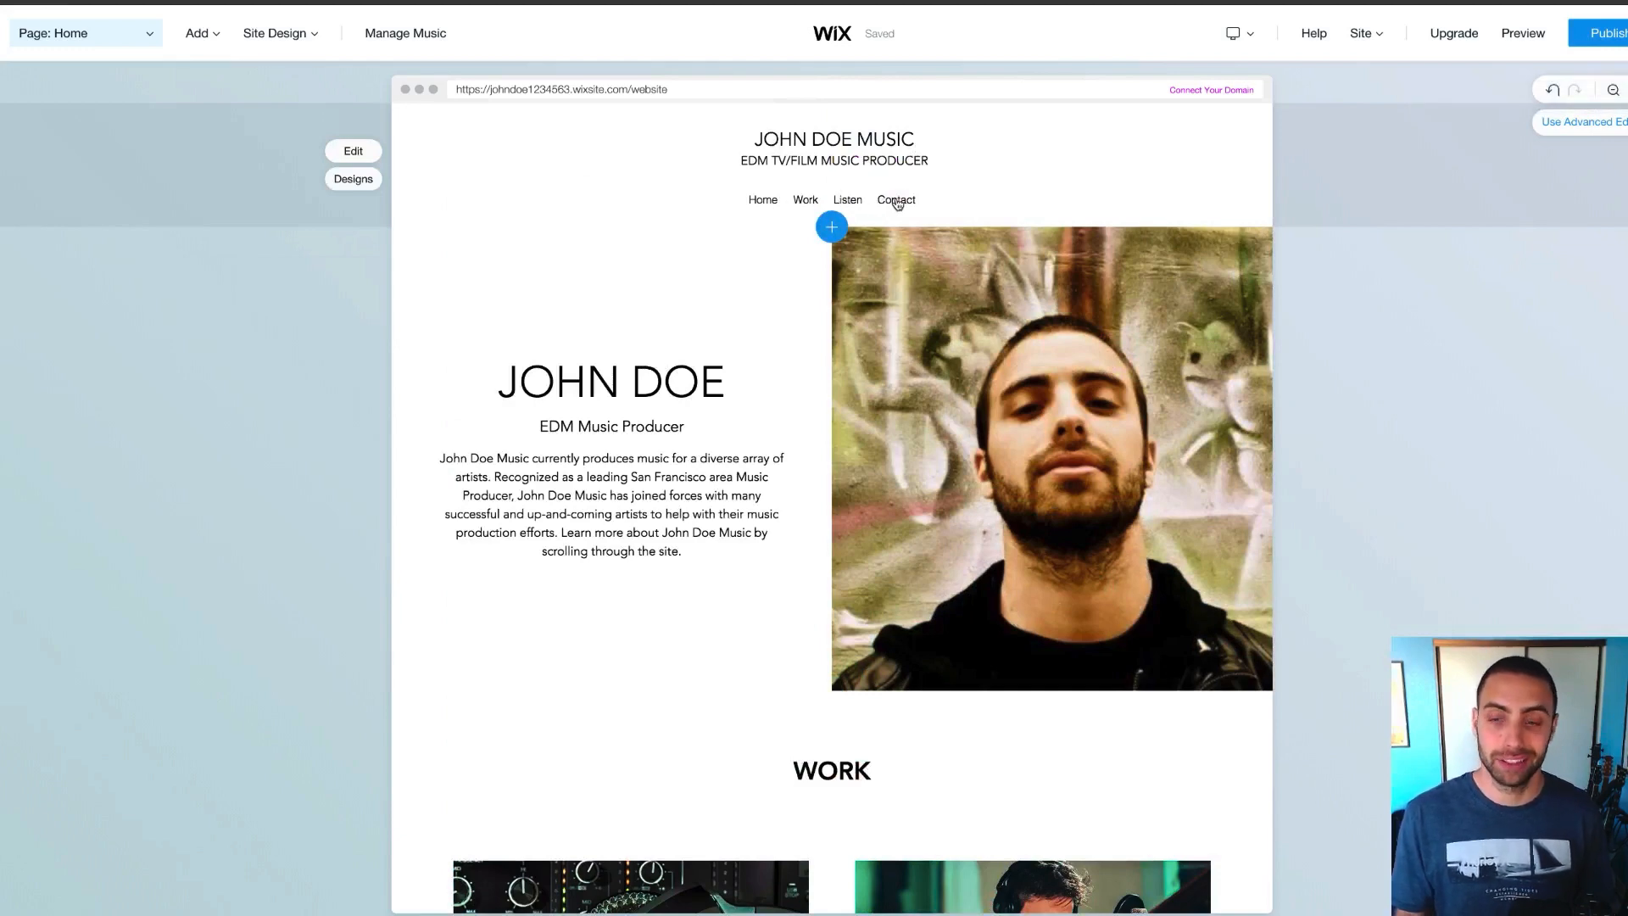
pyautogui.scroll(-8, 850, 463)
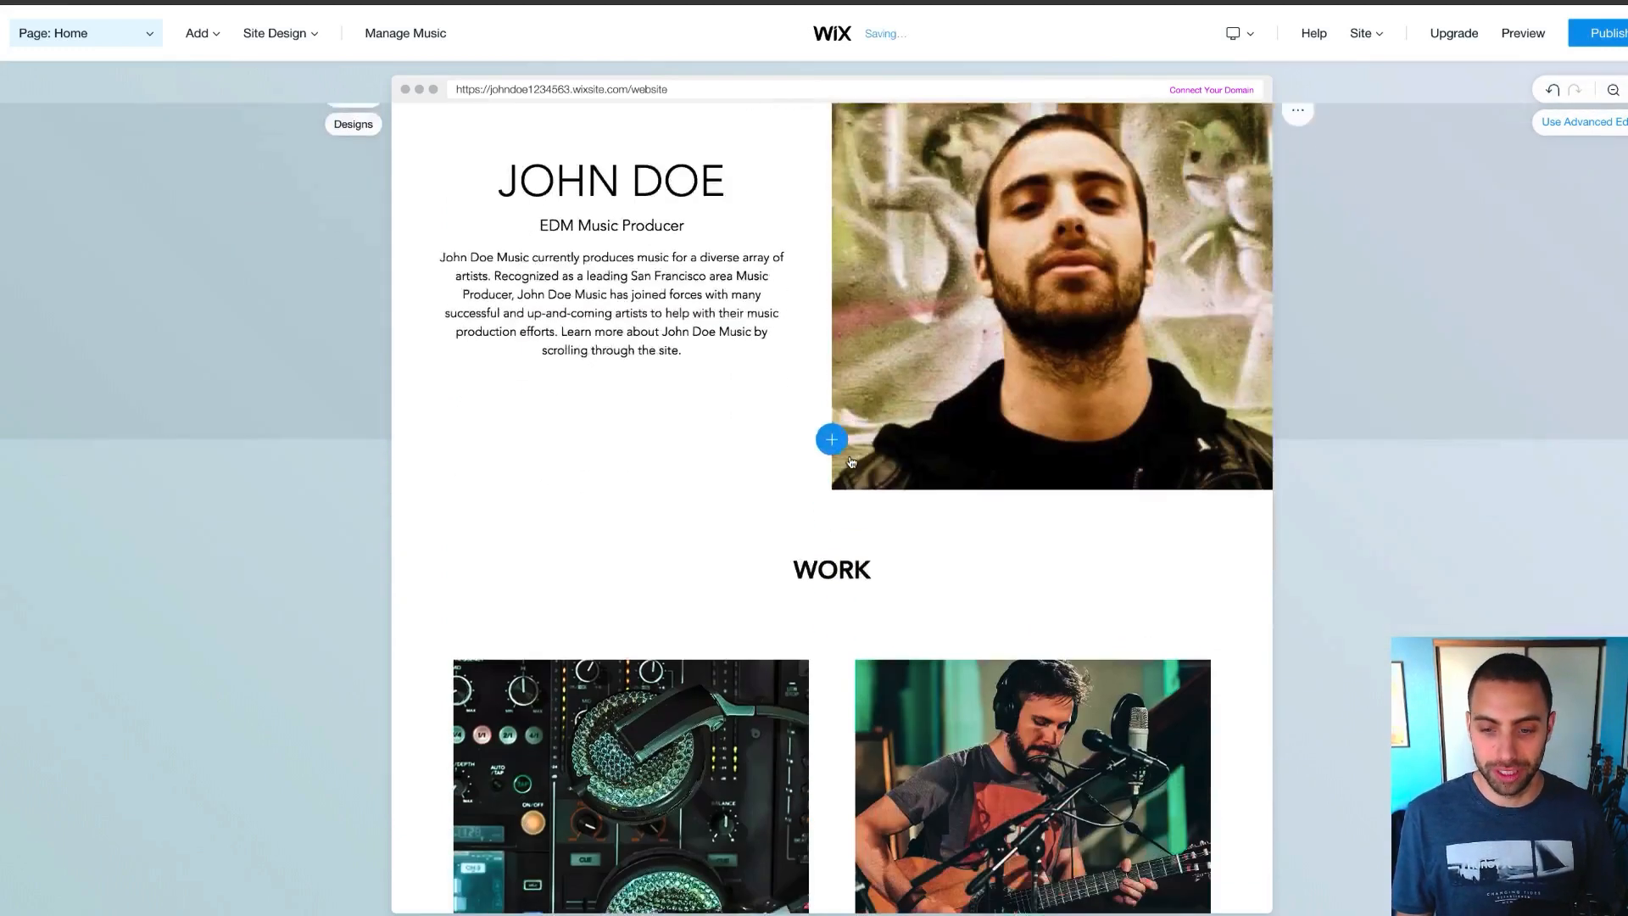
pyautogui.scroll(-9, 851, 463)
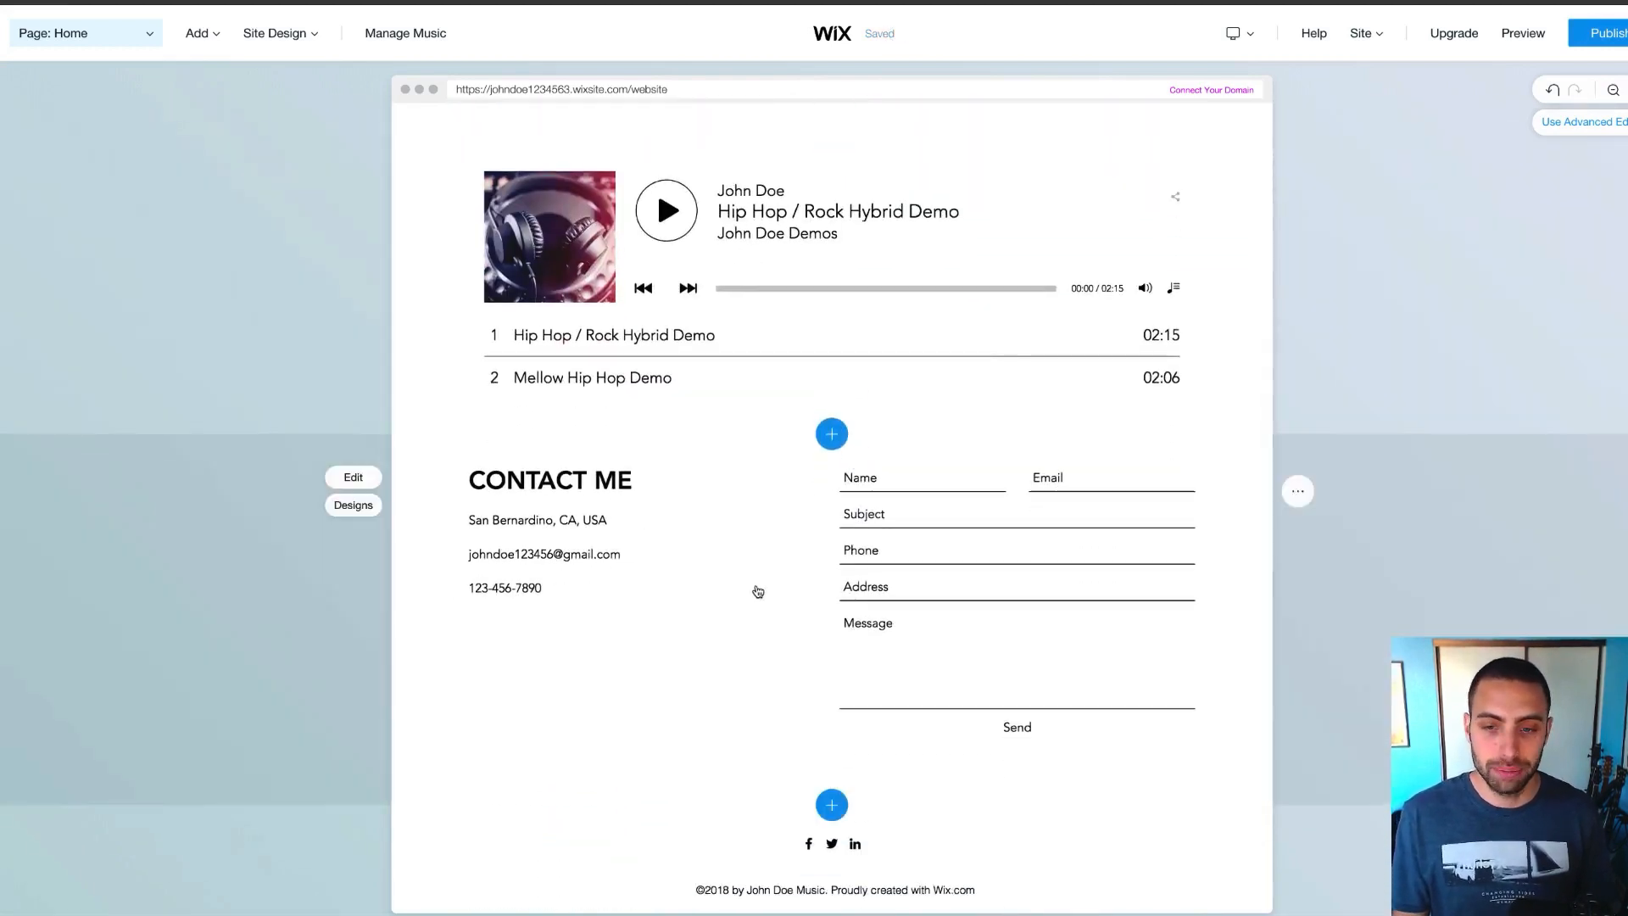
pyautogui.click(756, 589)
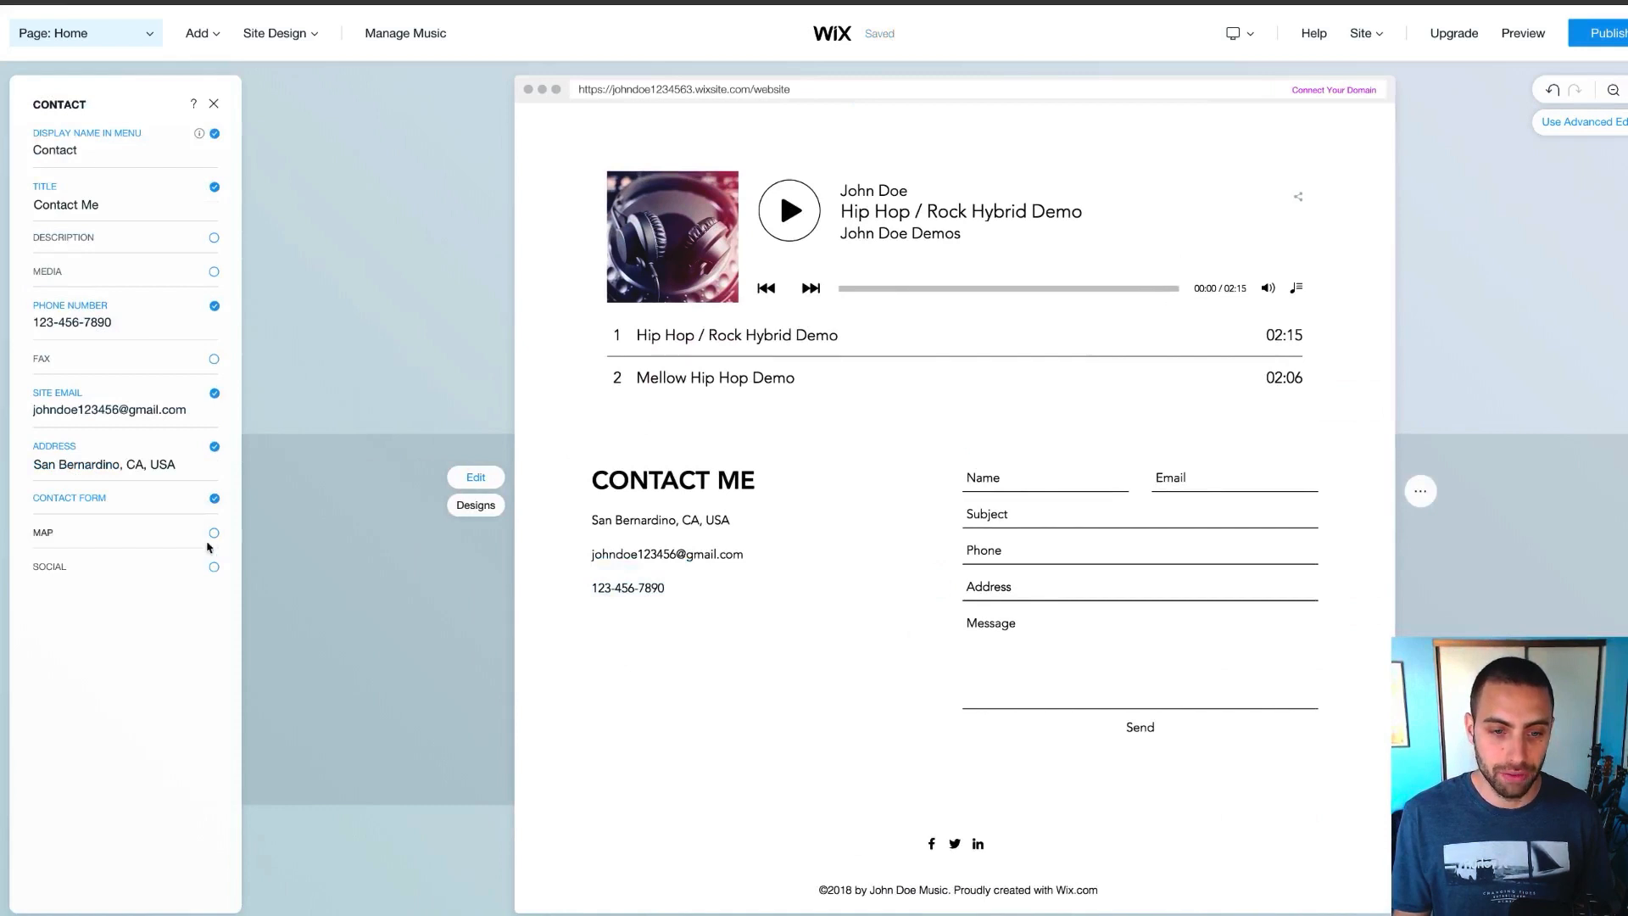
pyautogui.click(214, 535)
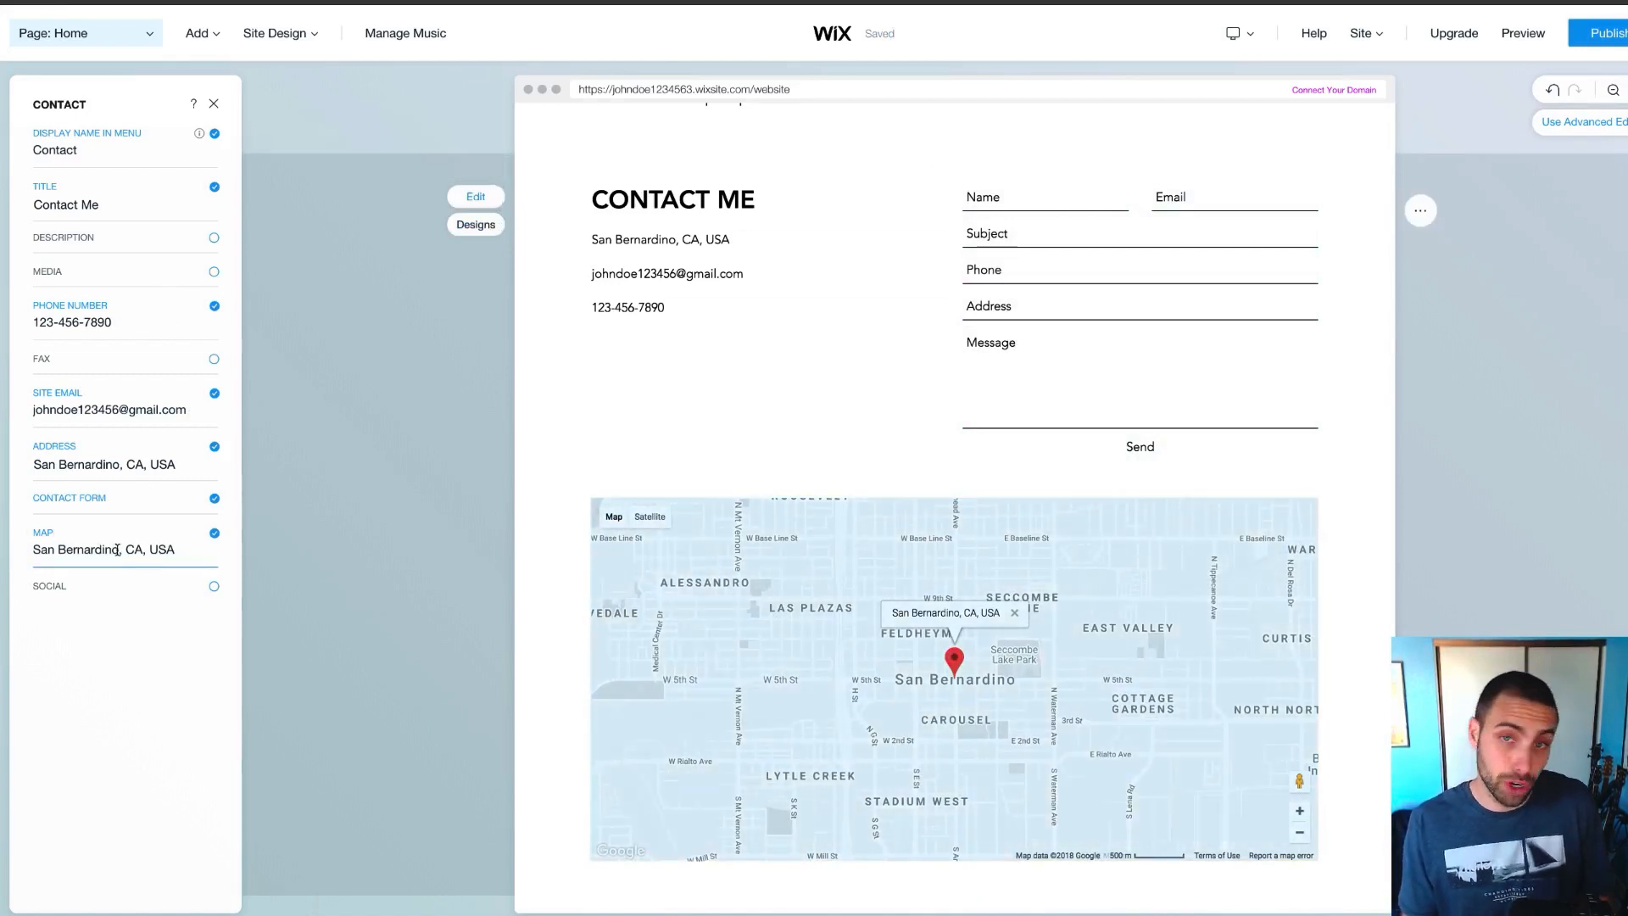
pyautogui.click(214, 534)
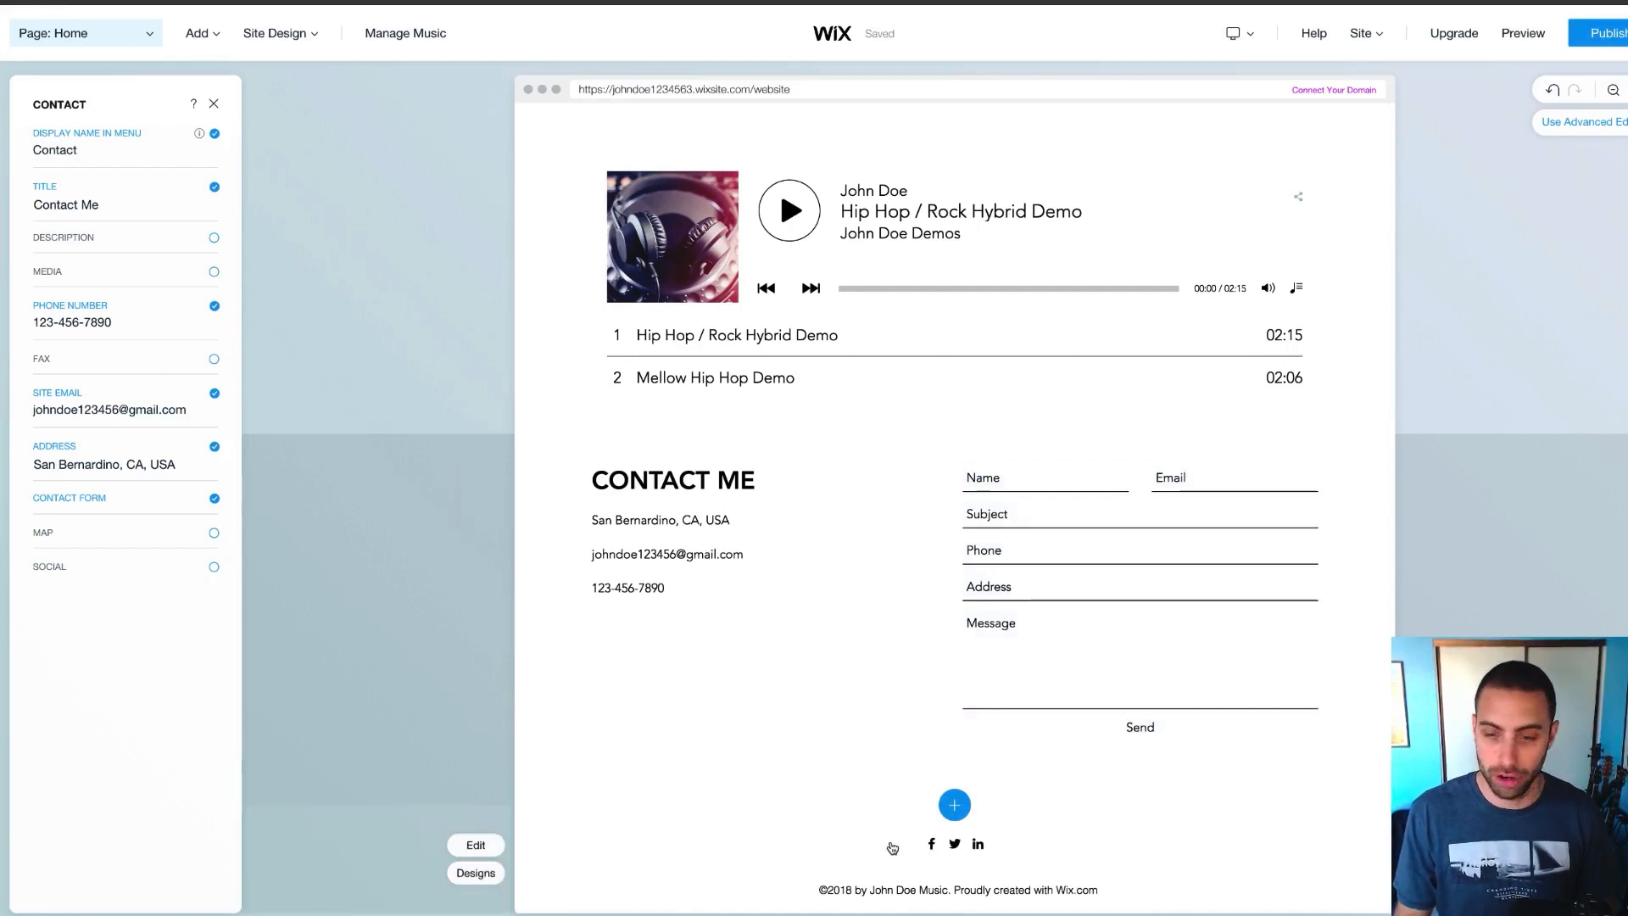
# Open the footer's settings and review its Facebook, Twitter and LinkedIn social links
pyautogui.click(893, 848)
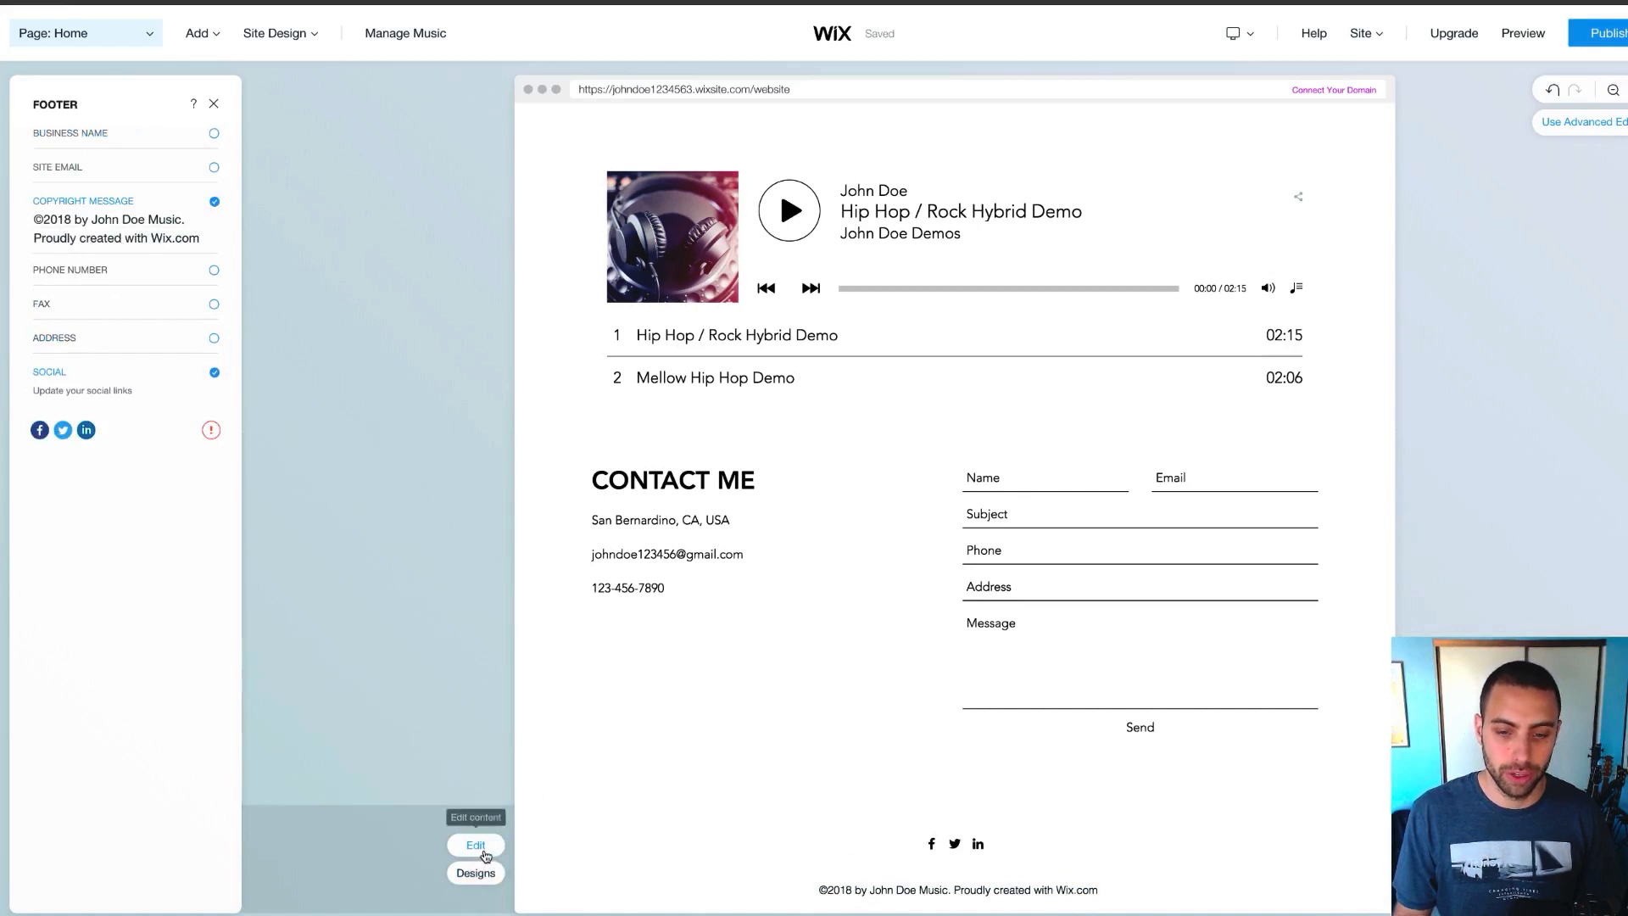
pyautogui.click(486, 855)
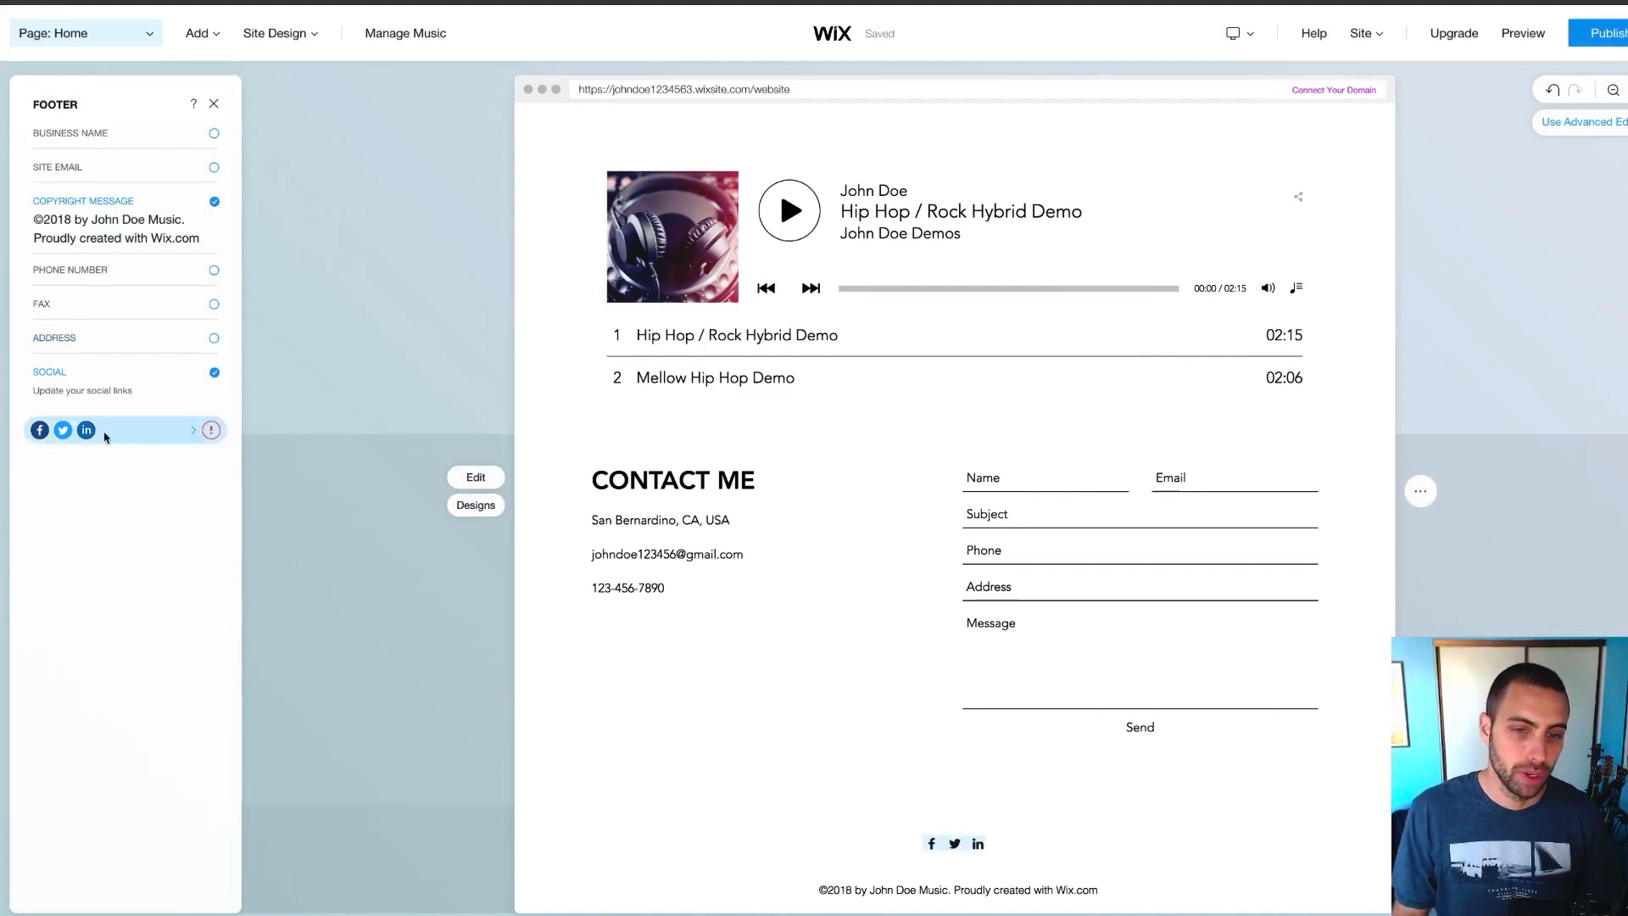
pyautogui.click(125, 435)
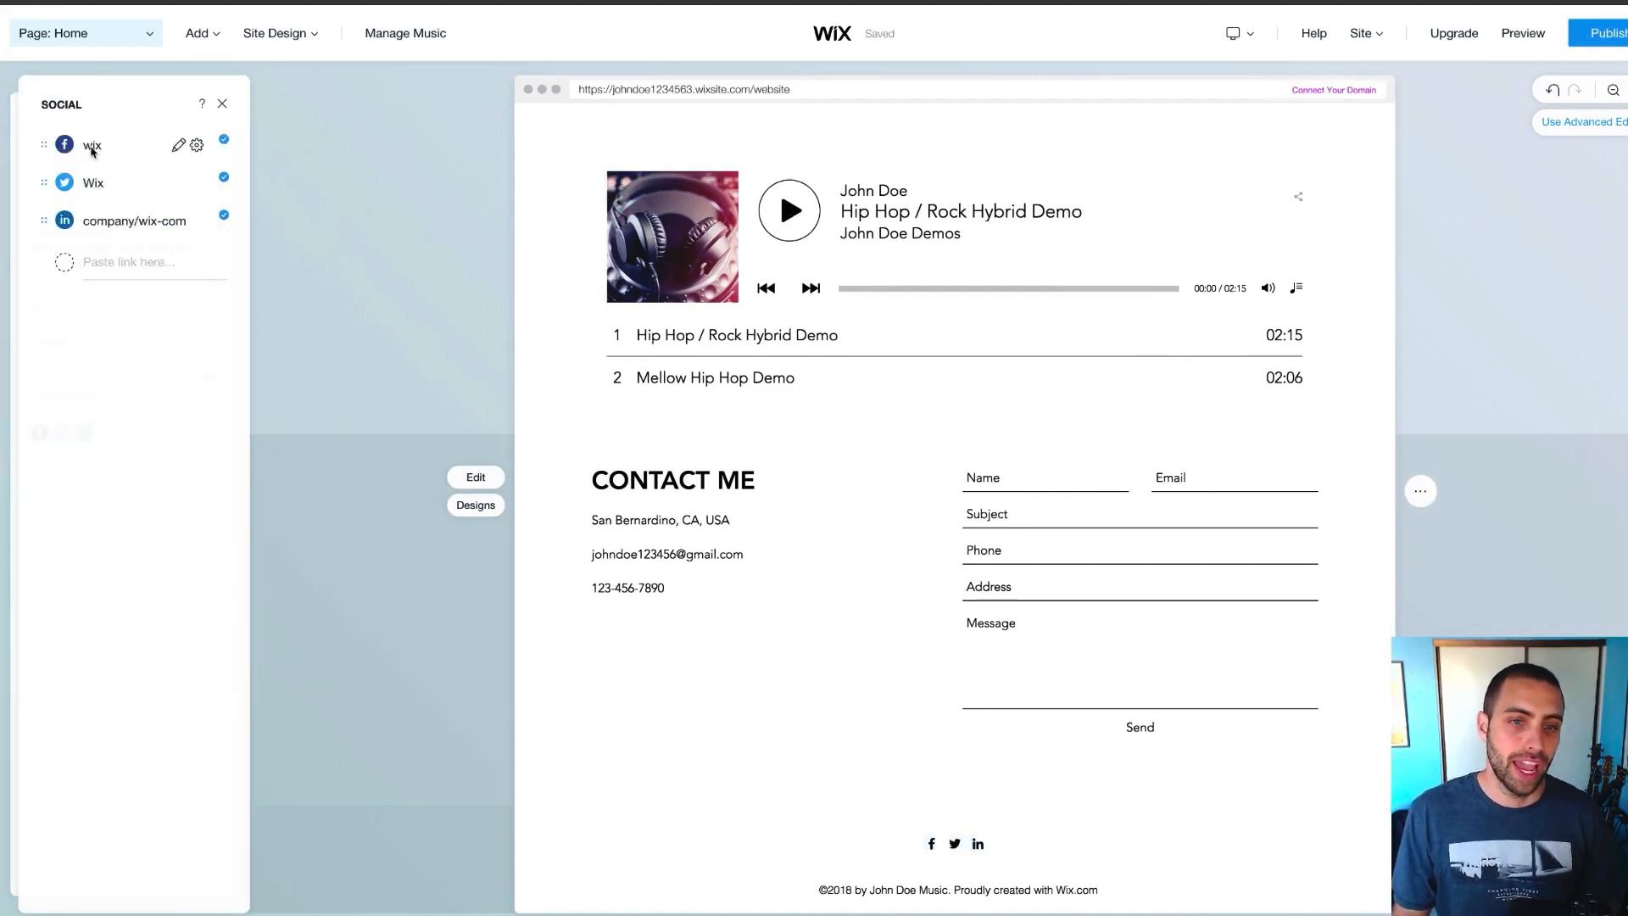
pyautogui.click(93, 147)
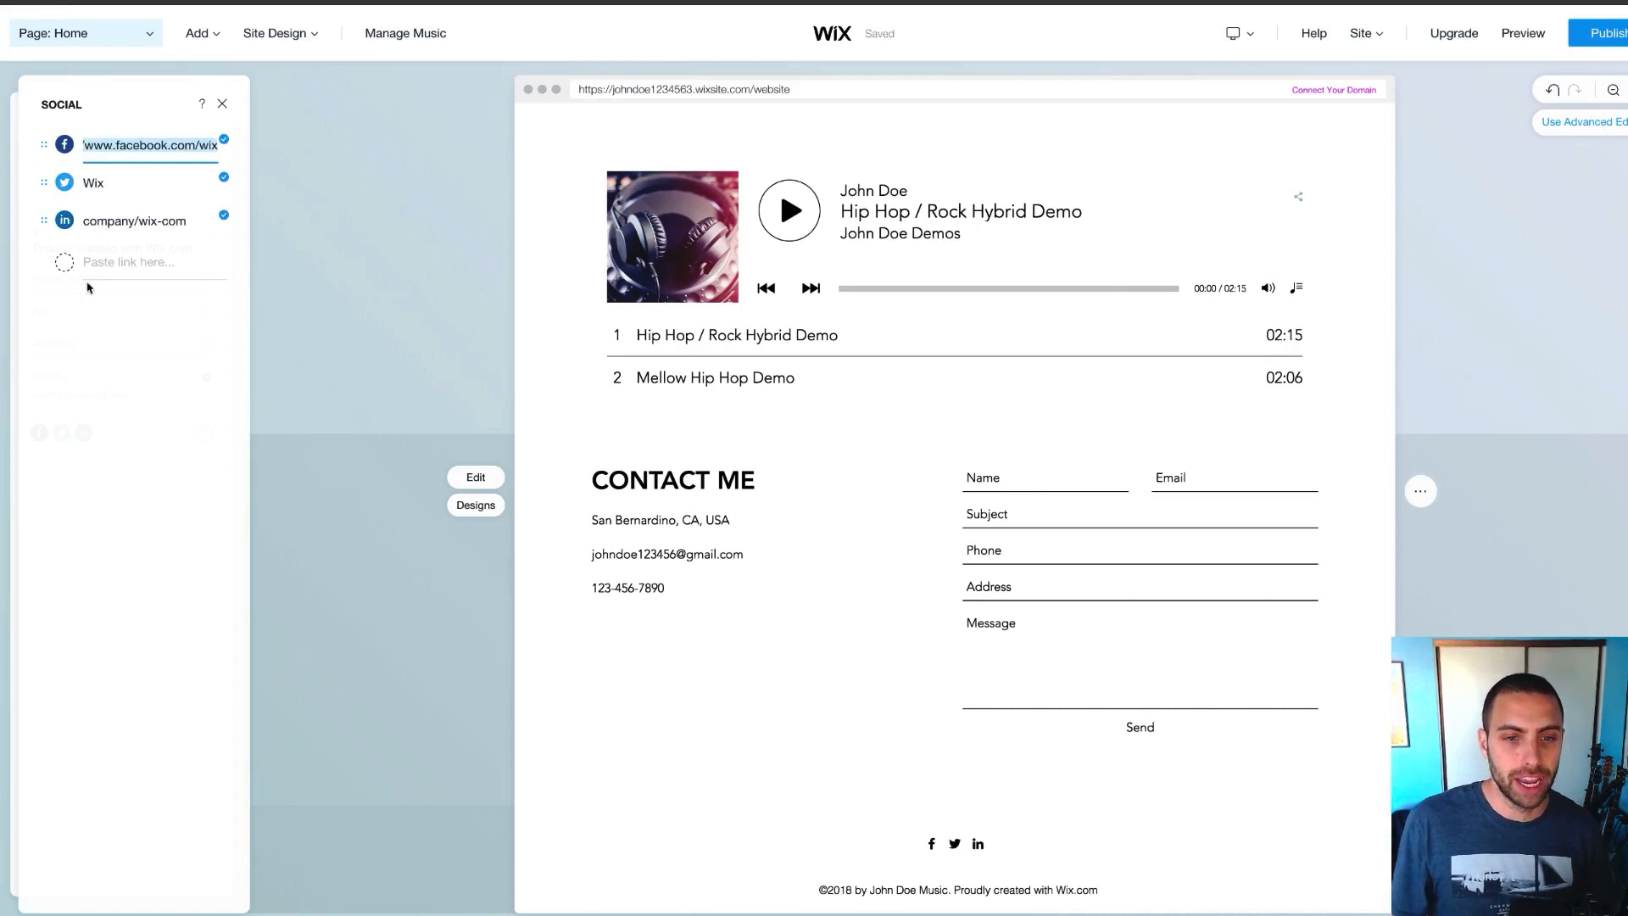
pyautogui.click(86, 276)
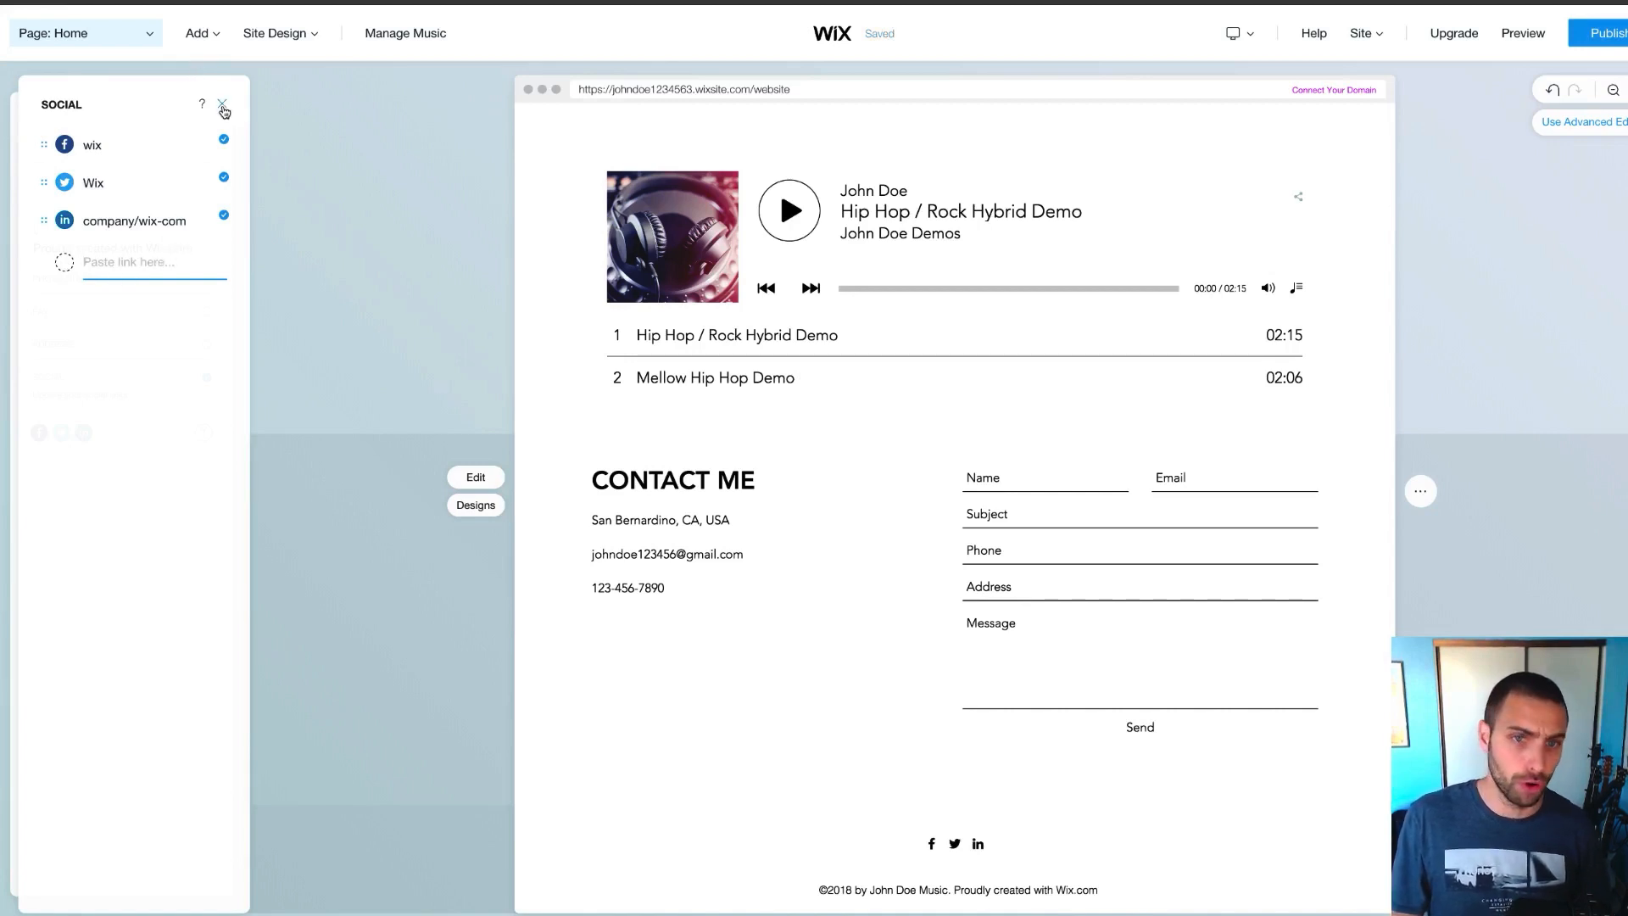
pyautogui.click(223, 107)
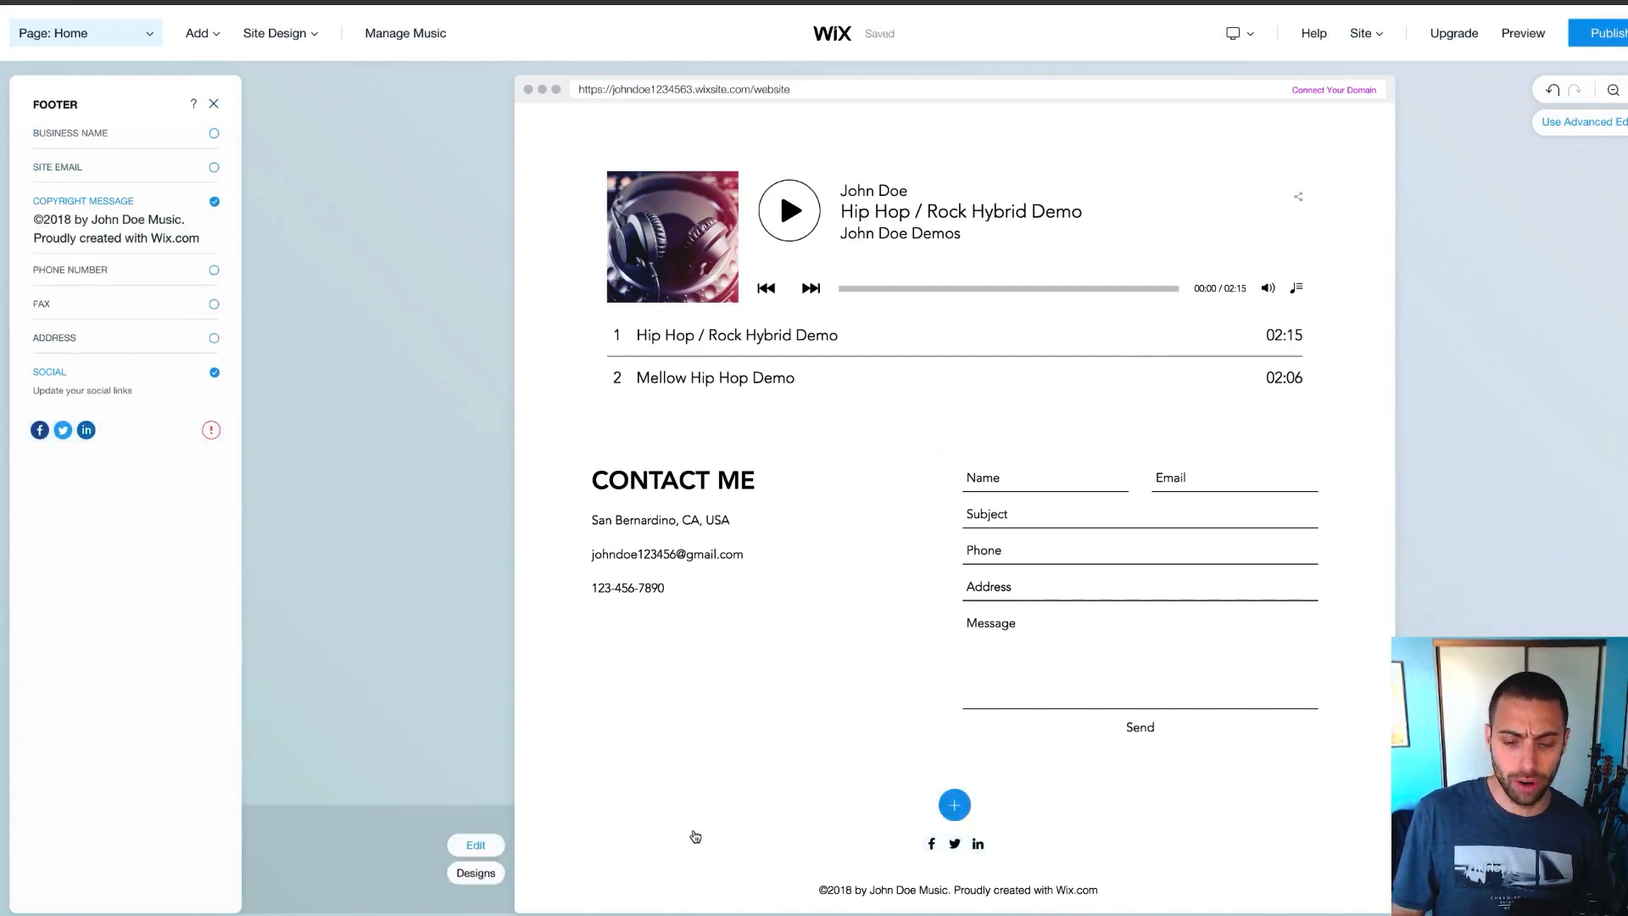
# Try several footer layouts in Section Design, then go back to the original one
pyautogui.click(476, 873)
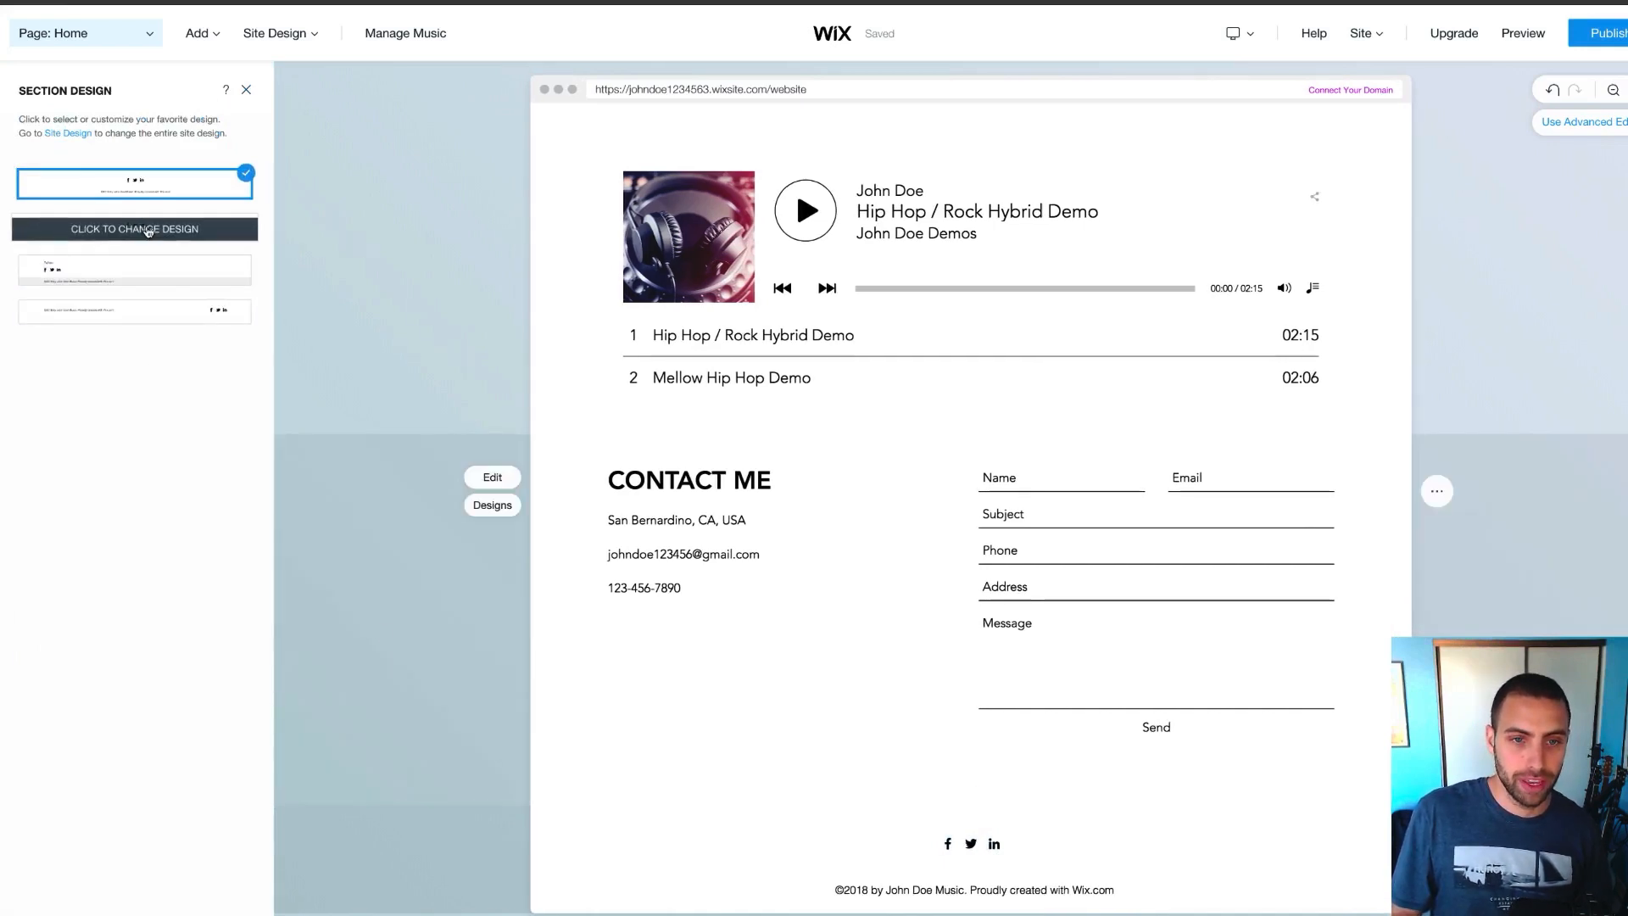
pyautogui.click(148, 231)
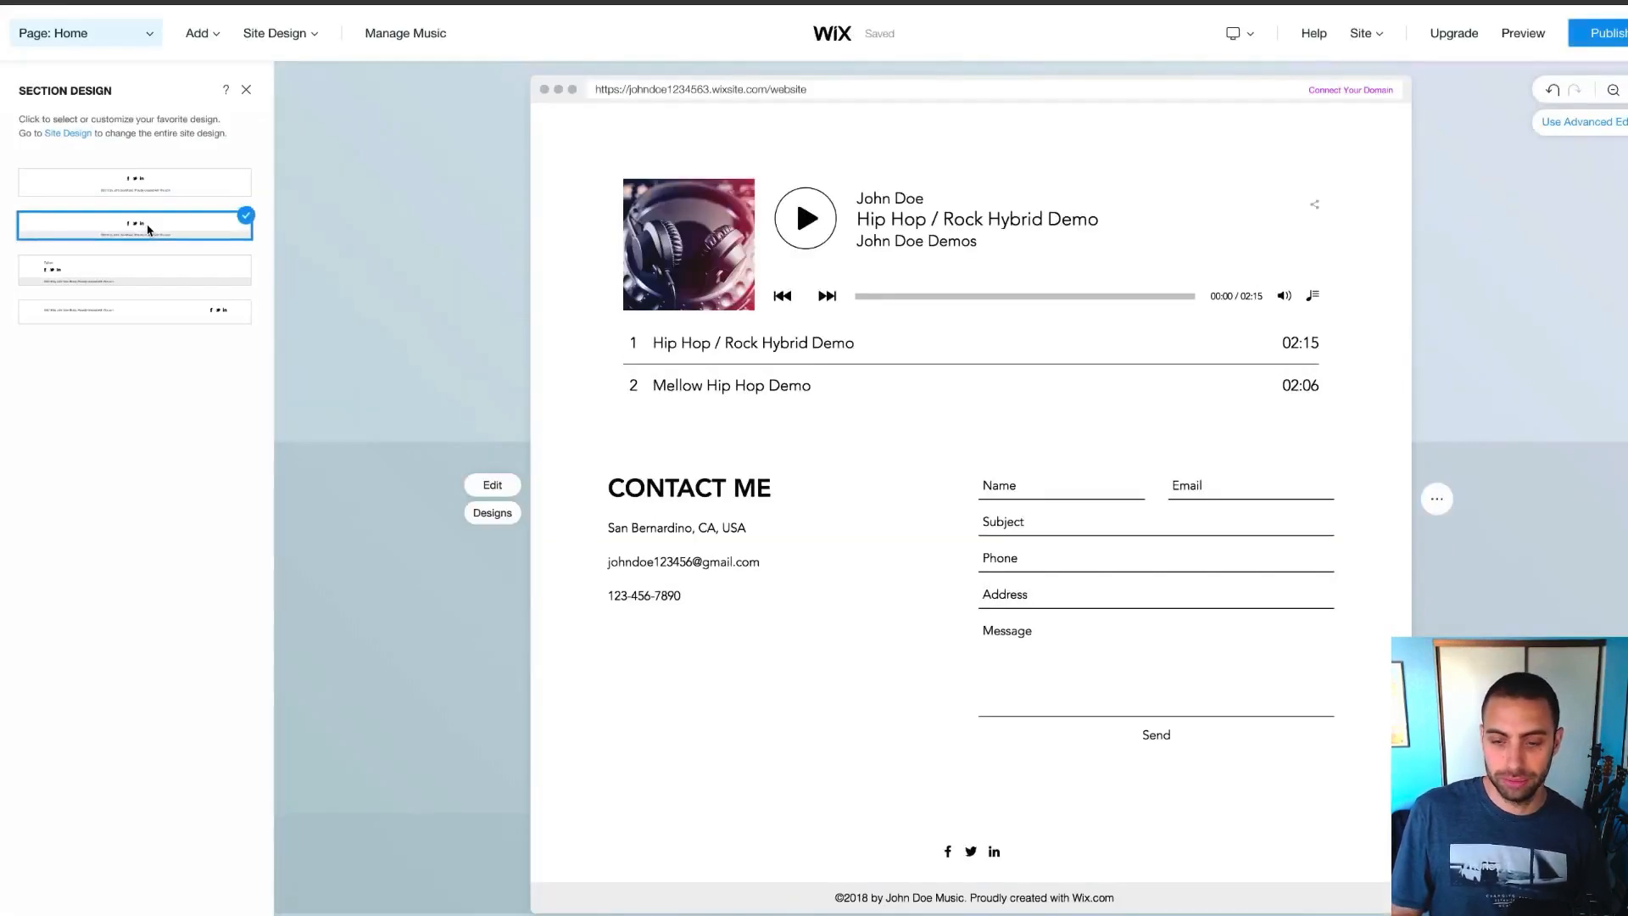
pyautogui.click(136, 312)
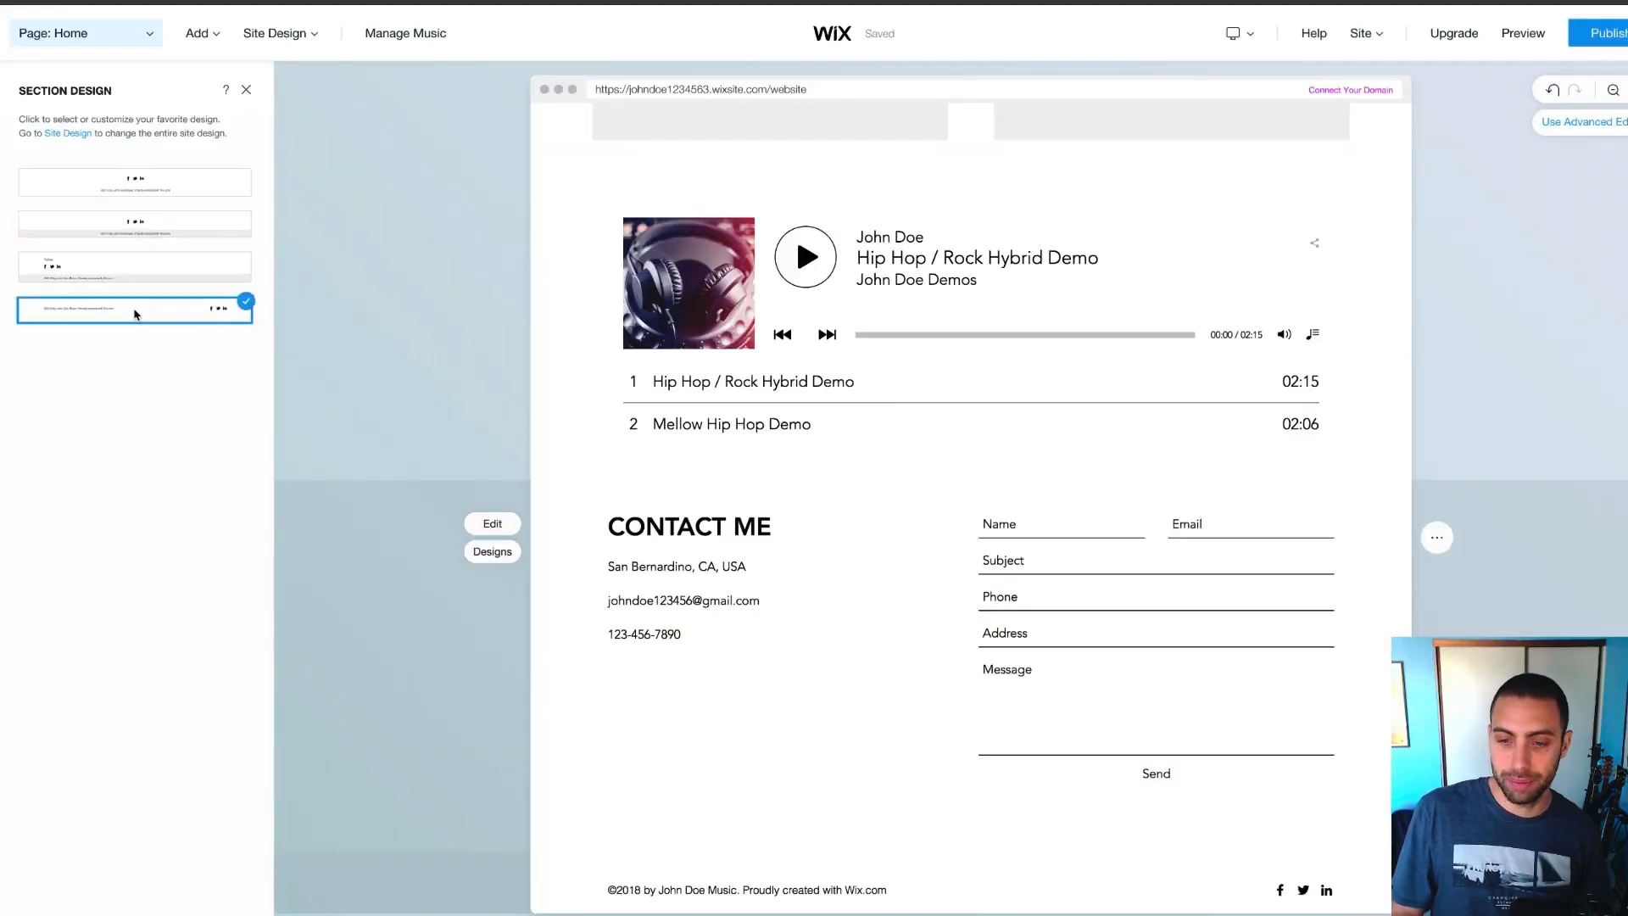
pyautogui.click(149, 225)
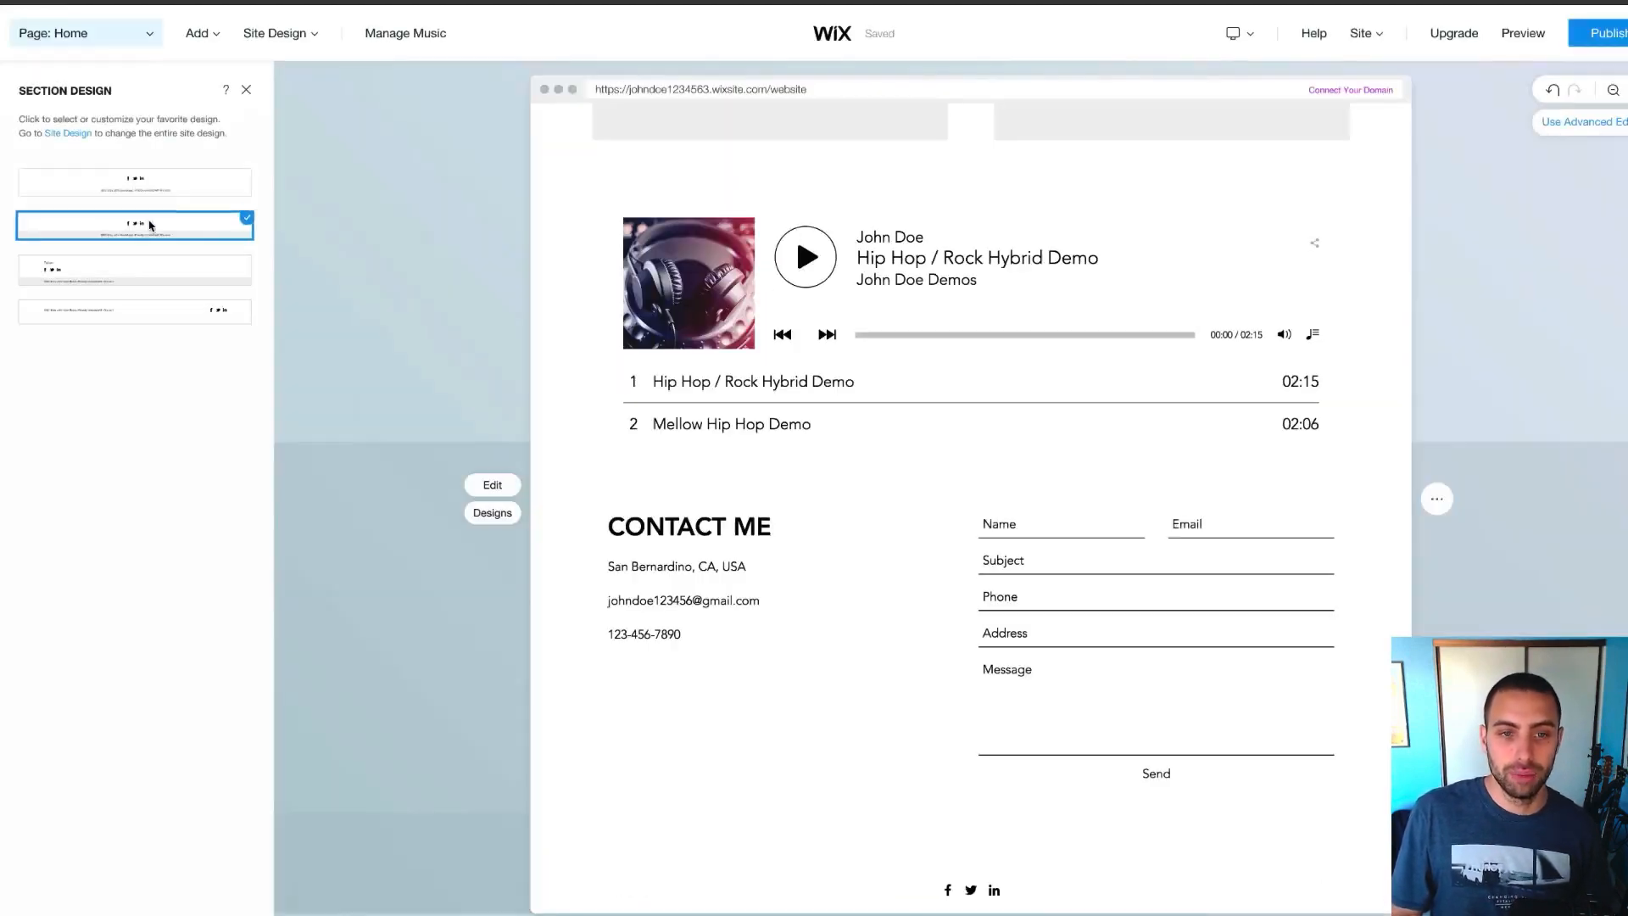
pyautogui.click(135, 183)
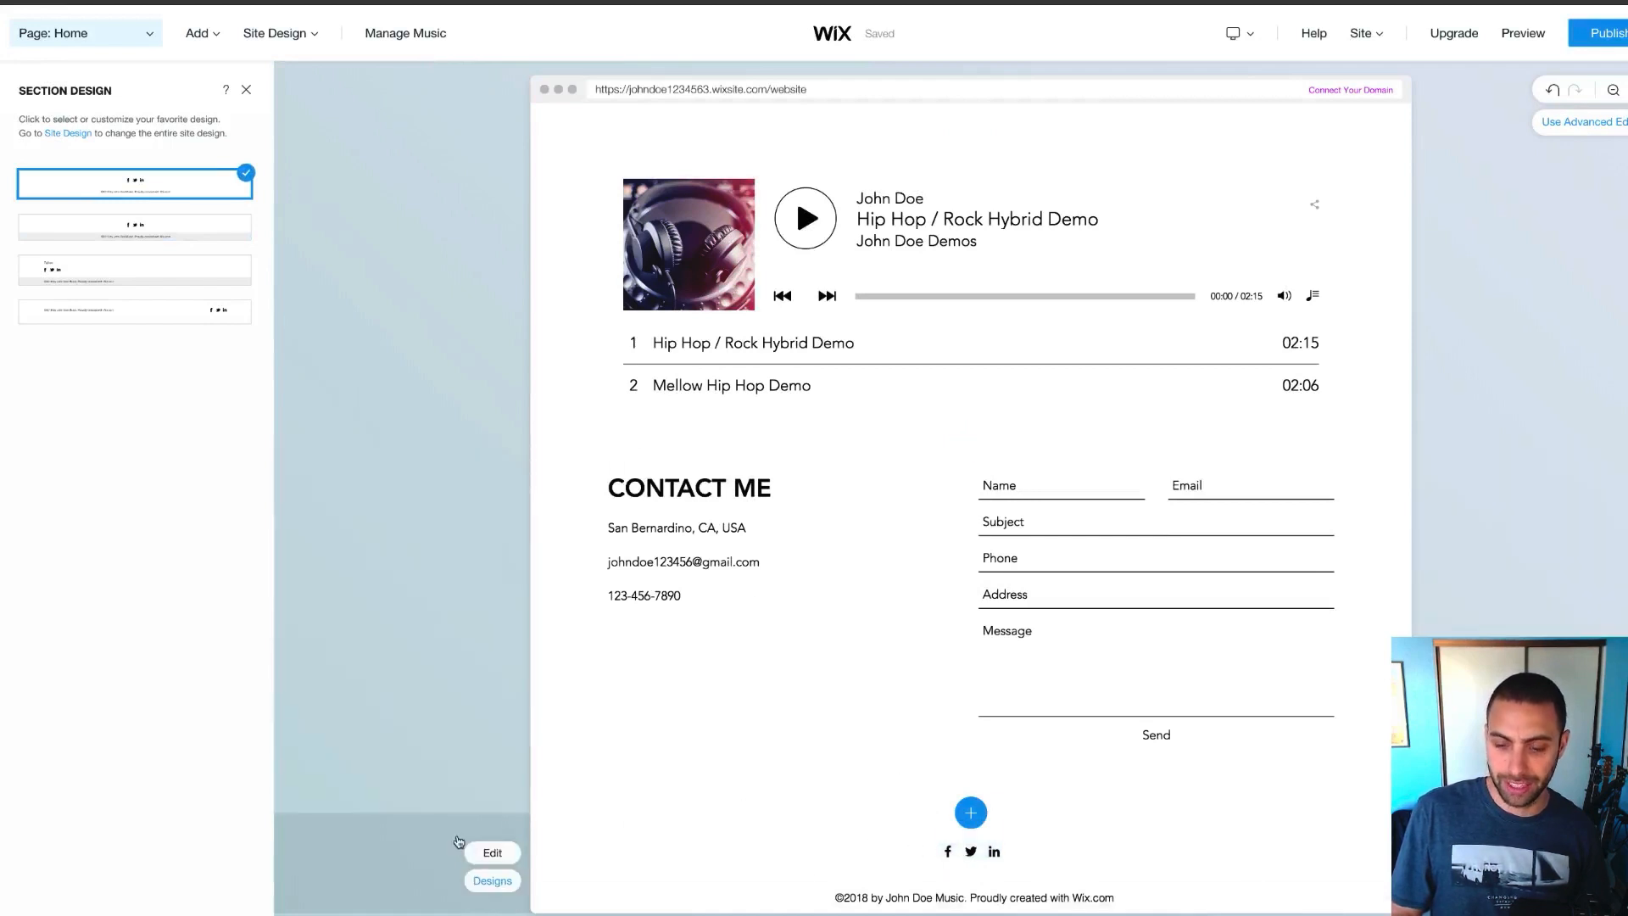
# Delete the 'Proudly created with Wix.com' line from the footer's copyright message
pyautogui.click(1039, 904)
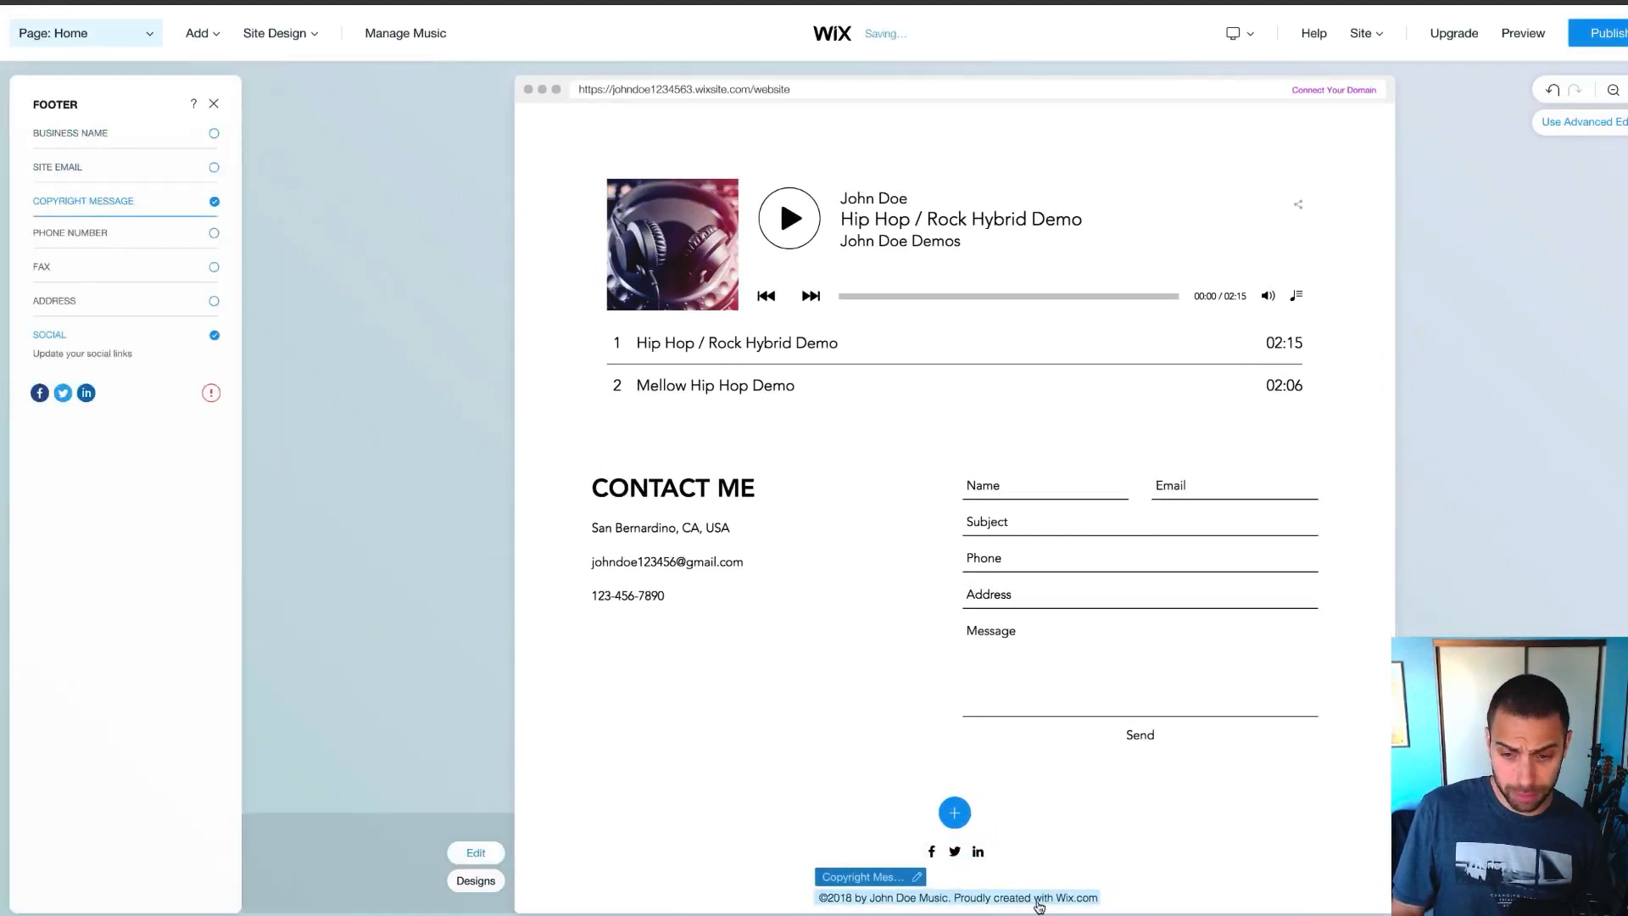
pyautogui.click(119, 258)
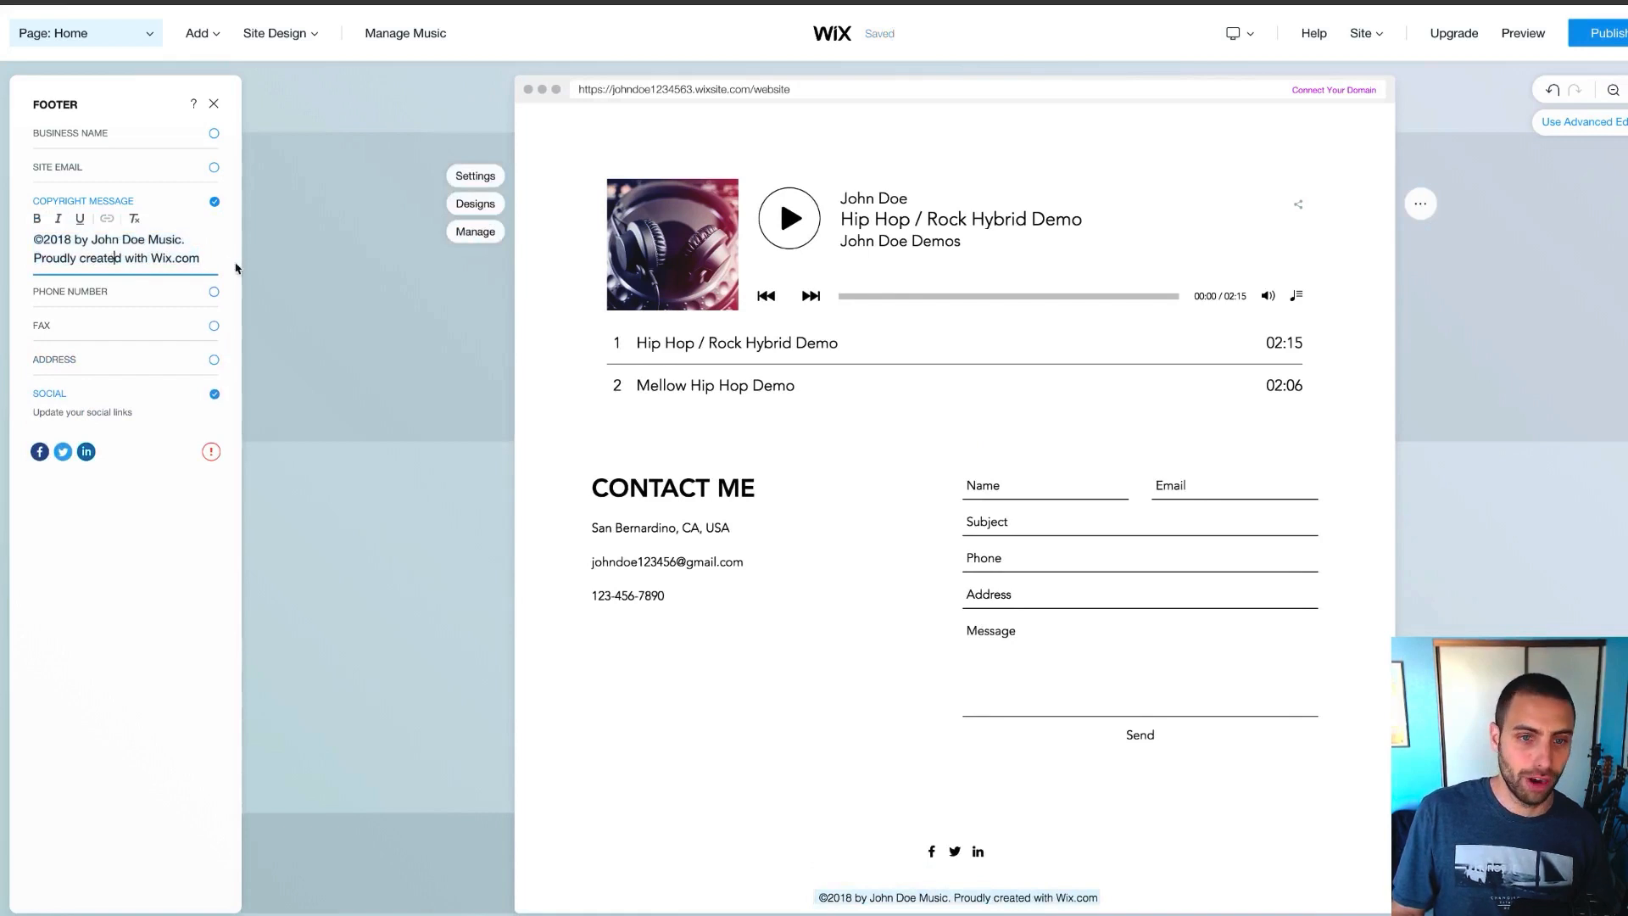
pyautogui.moveTo(210, 260); pyautogui.dragTo(30, 259)
pyautogui.press('BackSpace')
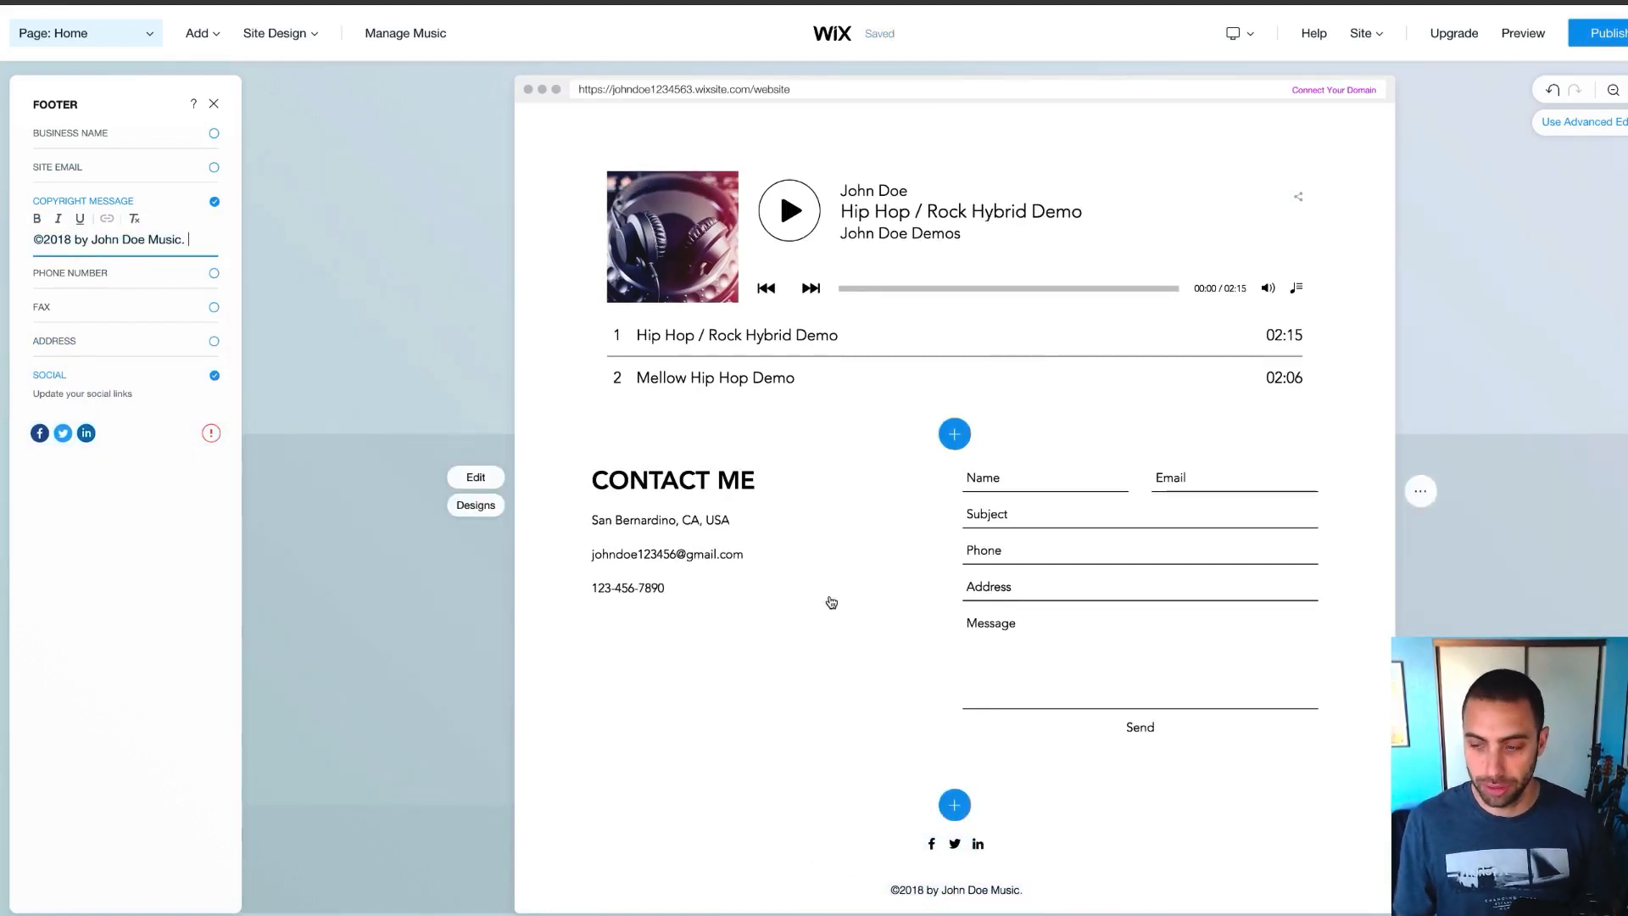
pyautogui.scroll(15, 831, 602)
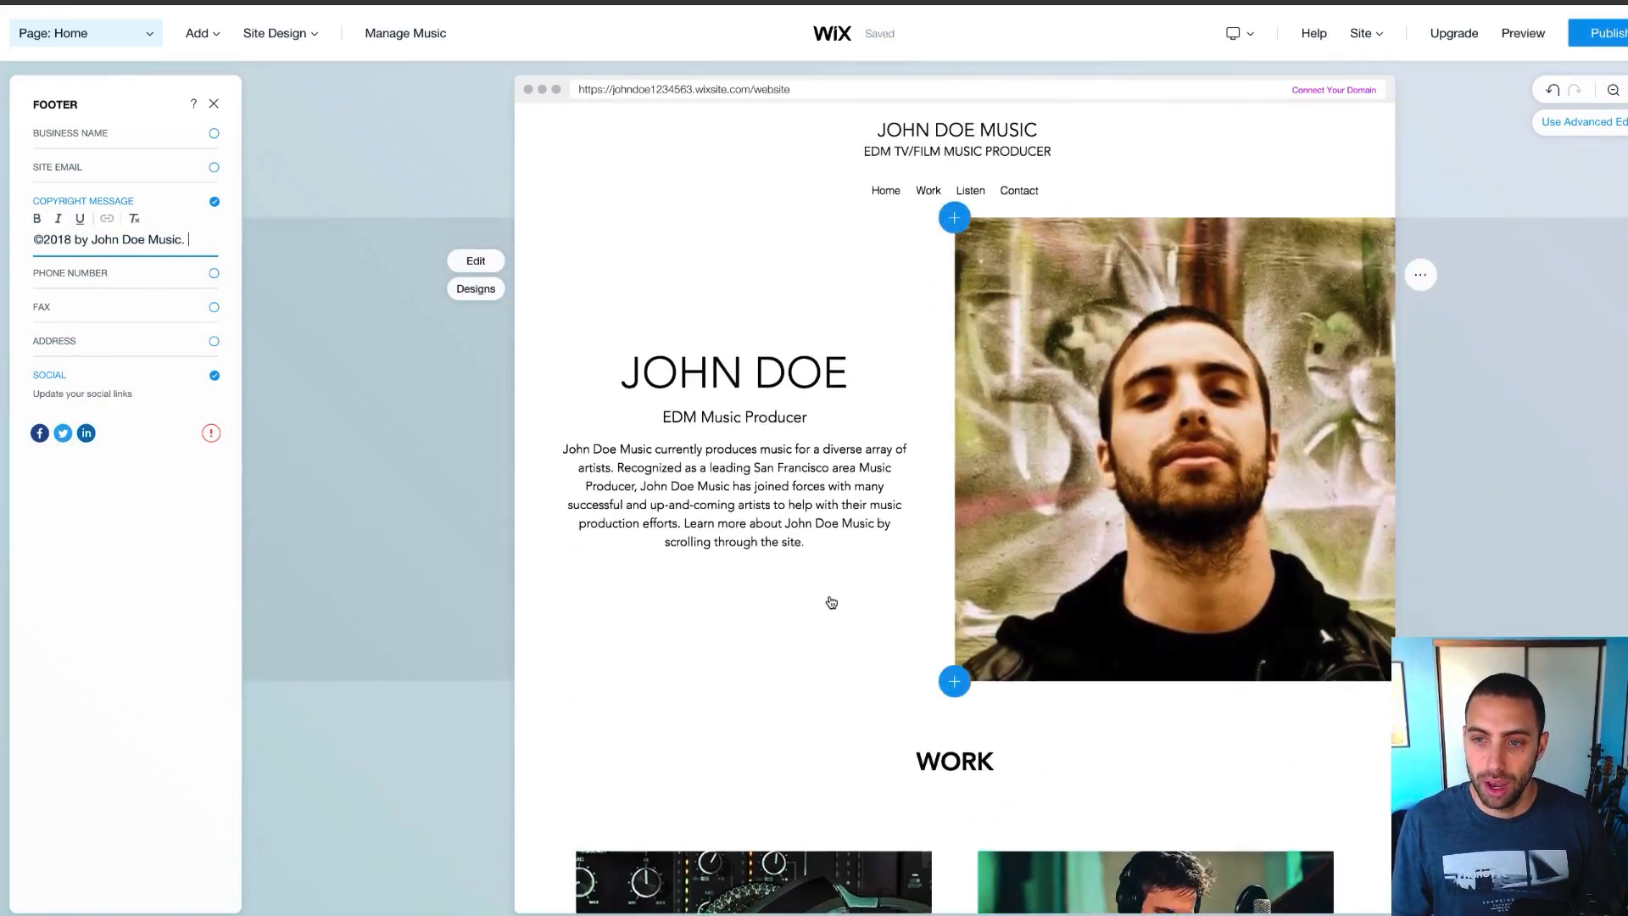
# Apply the header design with centred title and tagline above the Home/Work/Listen/Contact menu bar
pyautogui.click(998, 145)
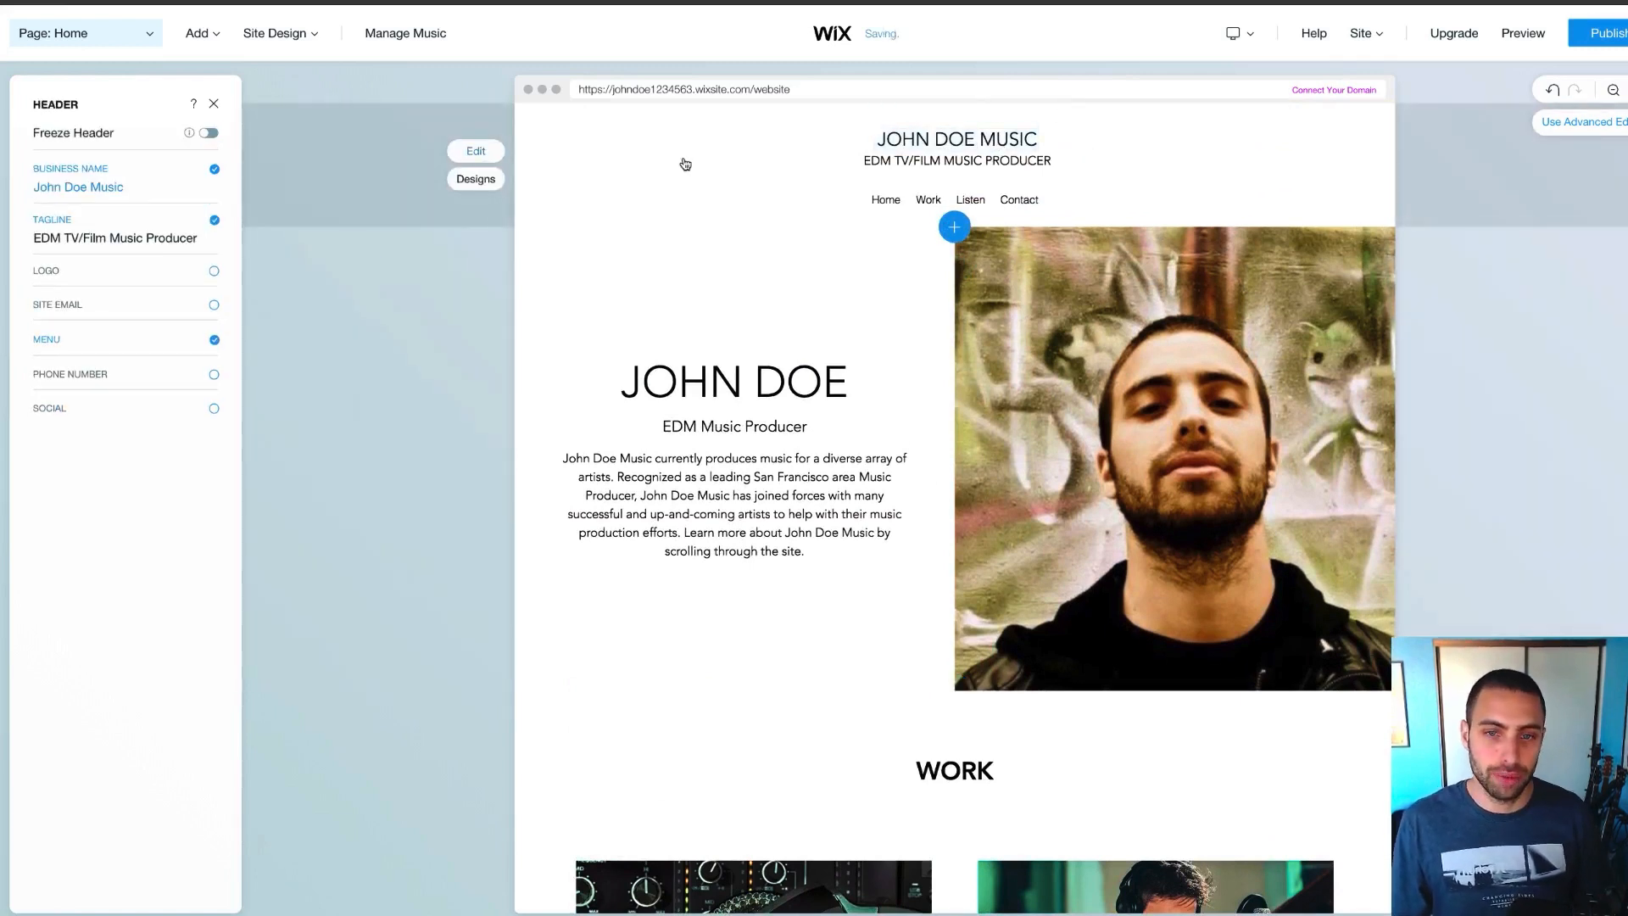
pyautogui.click(476, 179)
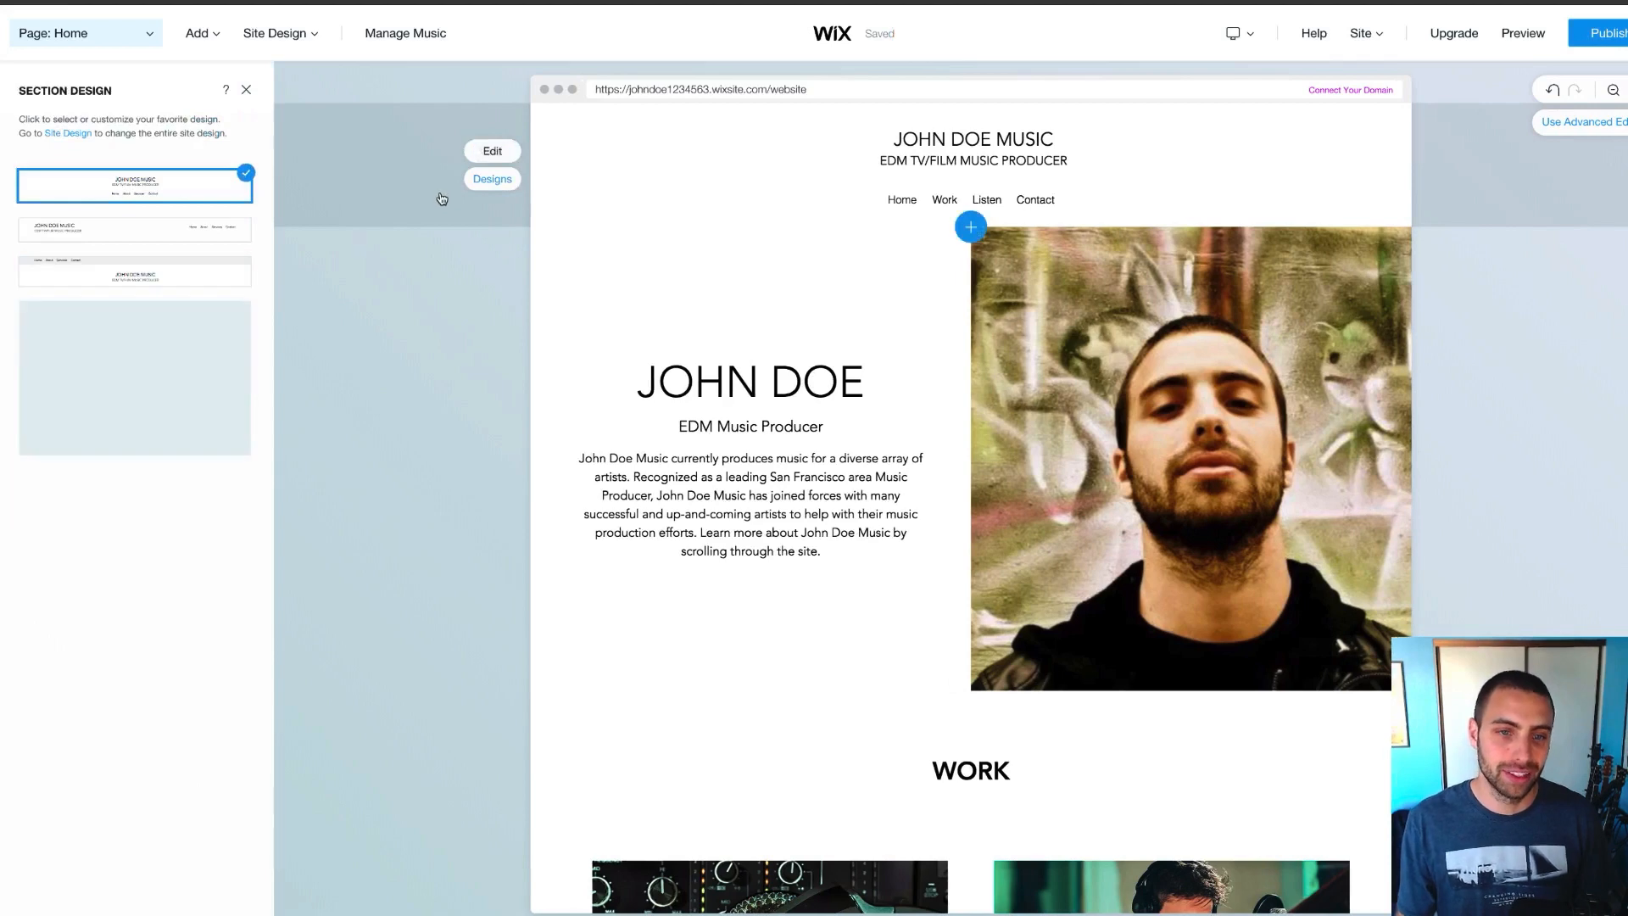
pyautogui.click(136, 276)
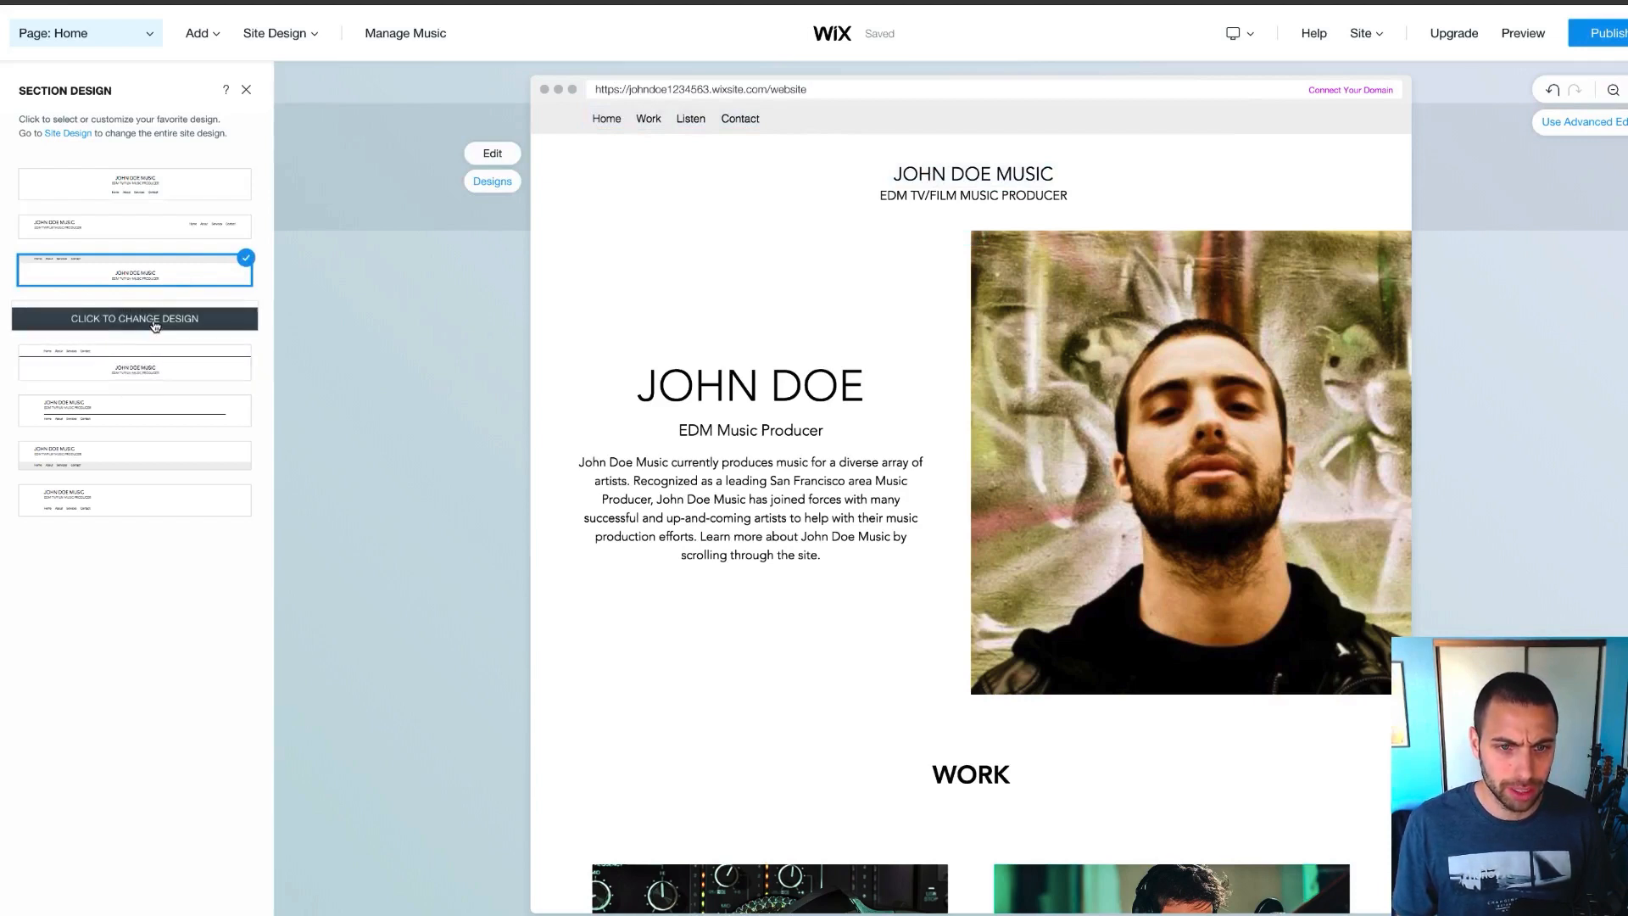
pyautogui.click(155, 326)
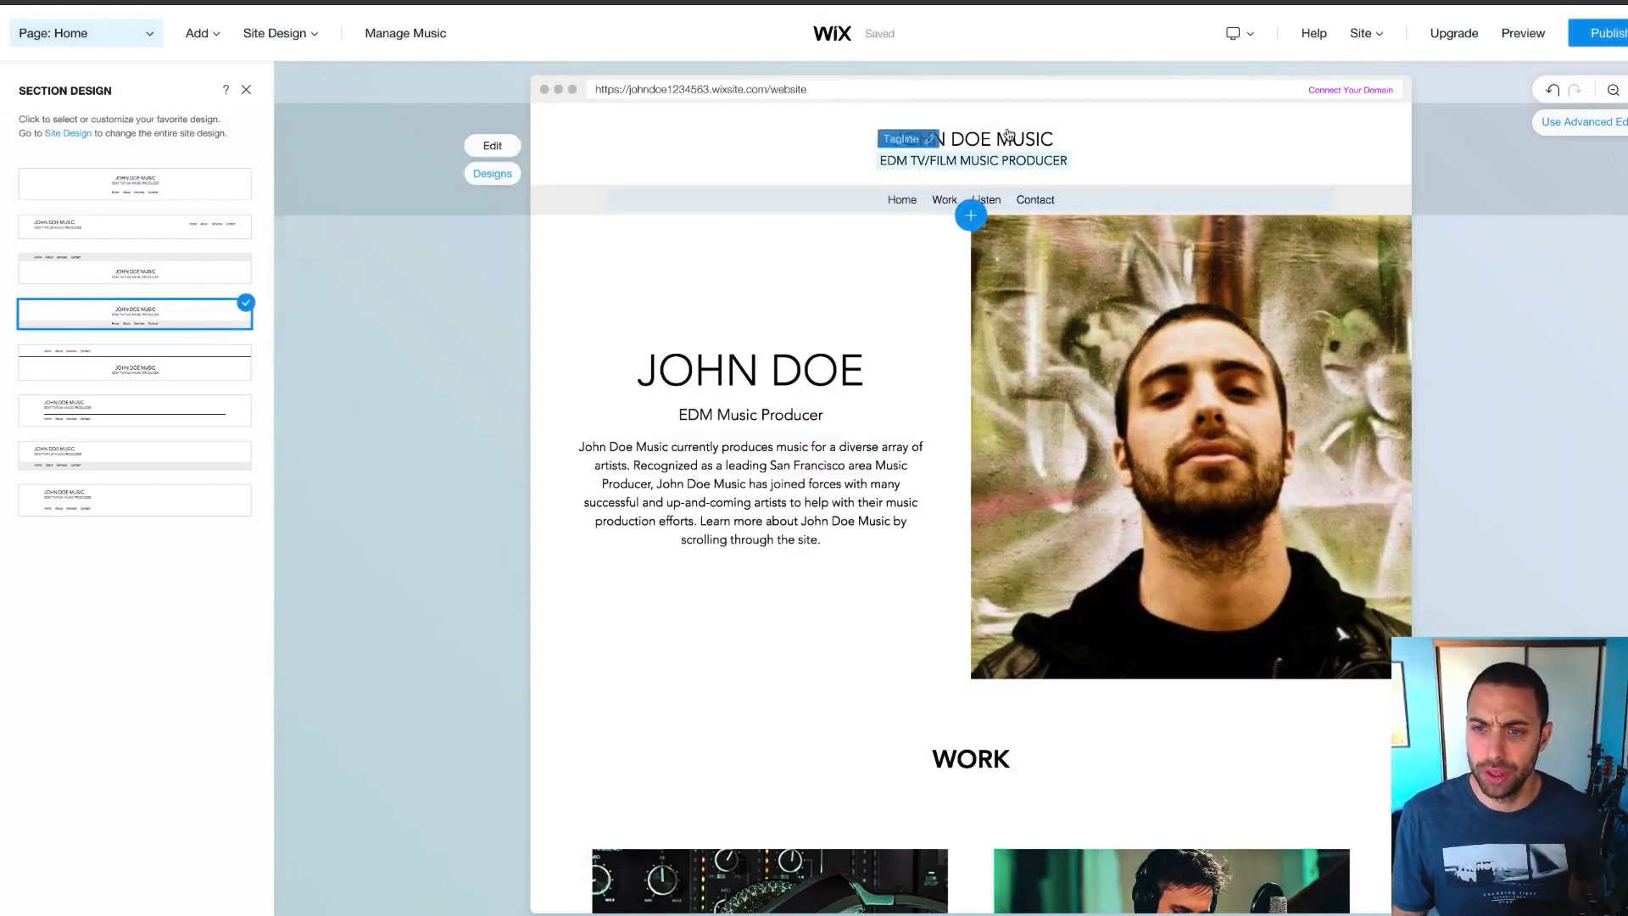
pyautogui.click(967, 133)
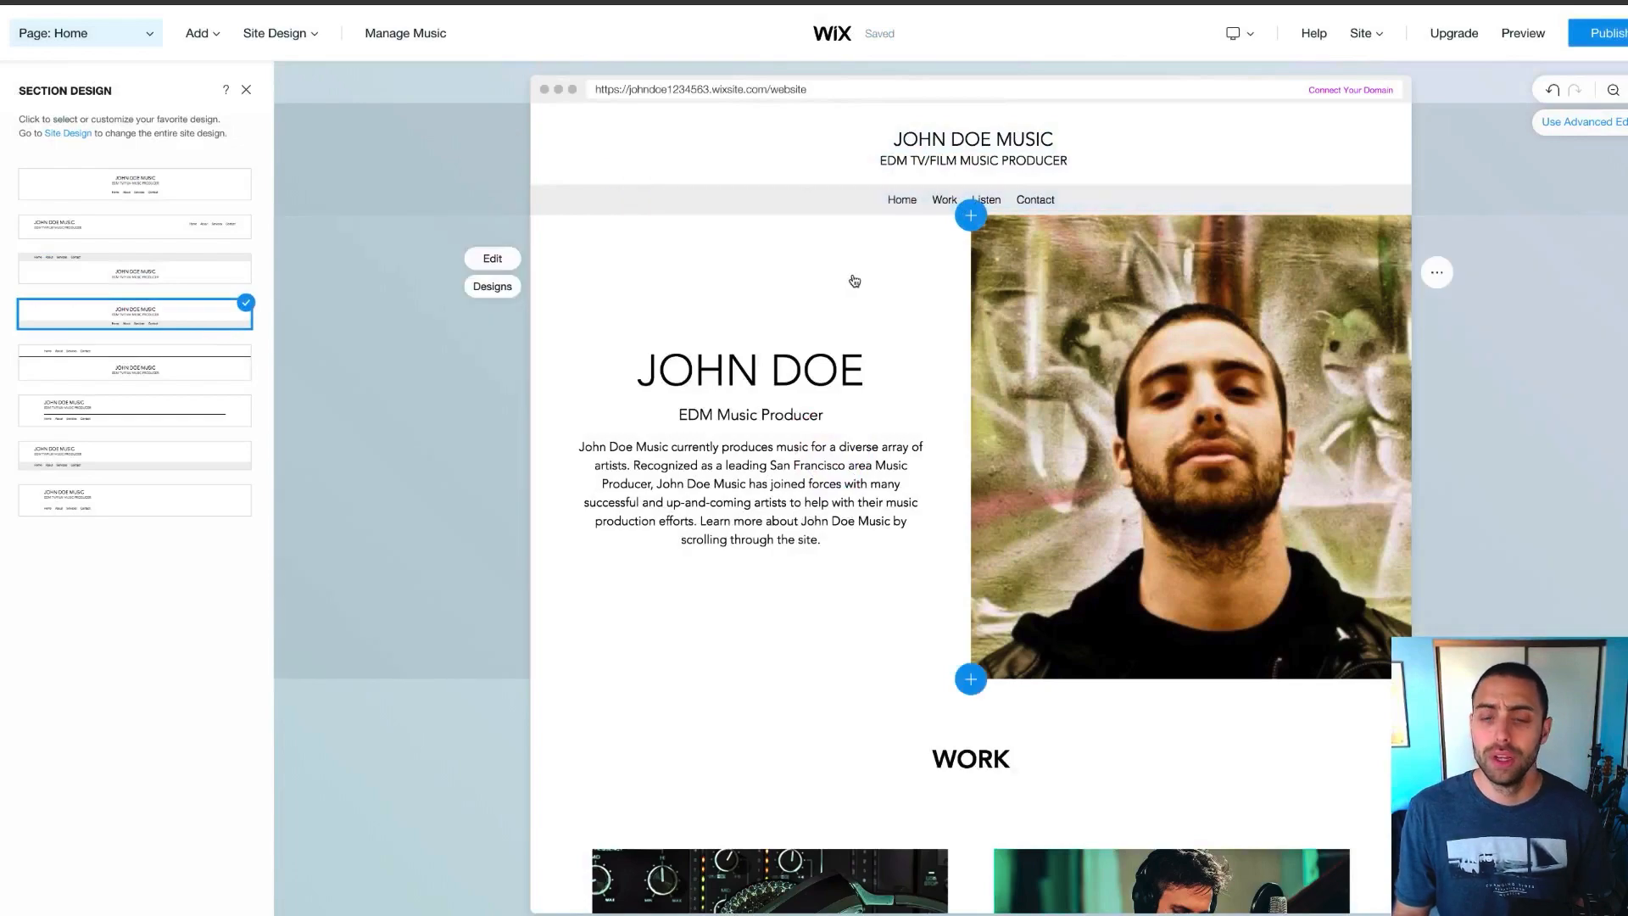
pyautogui.scroll(-10, 797, 363)
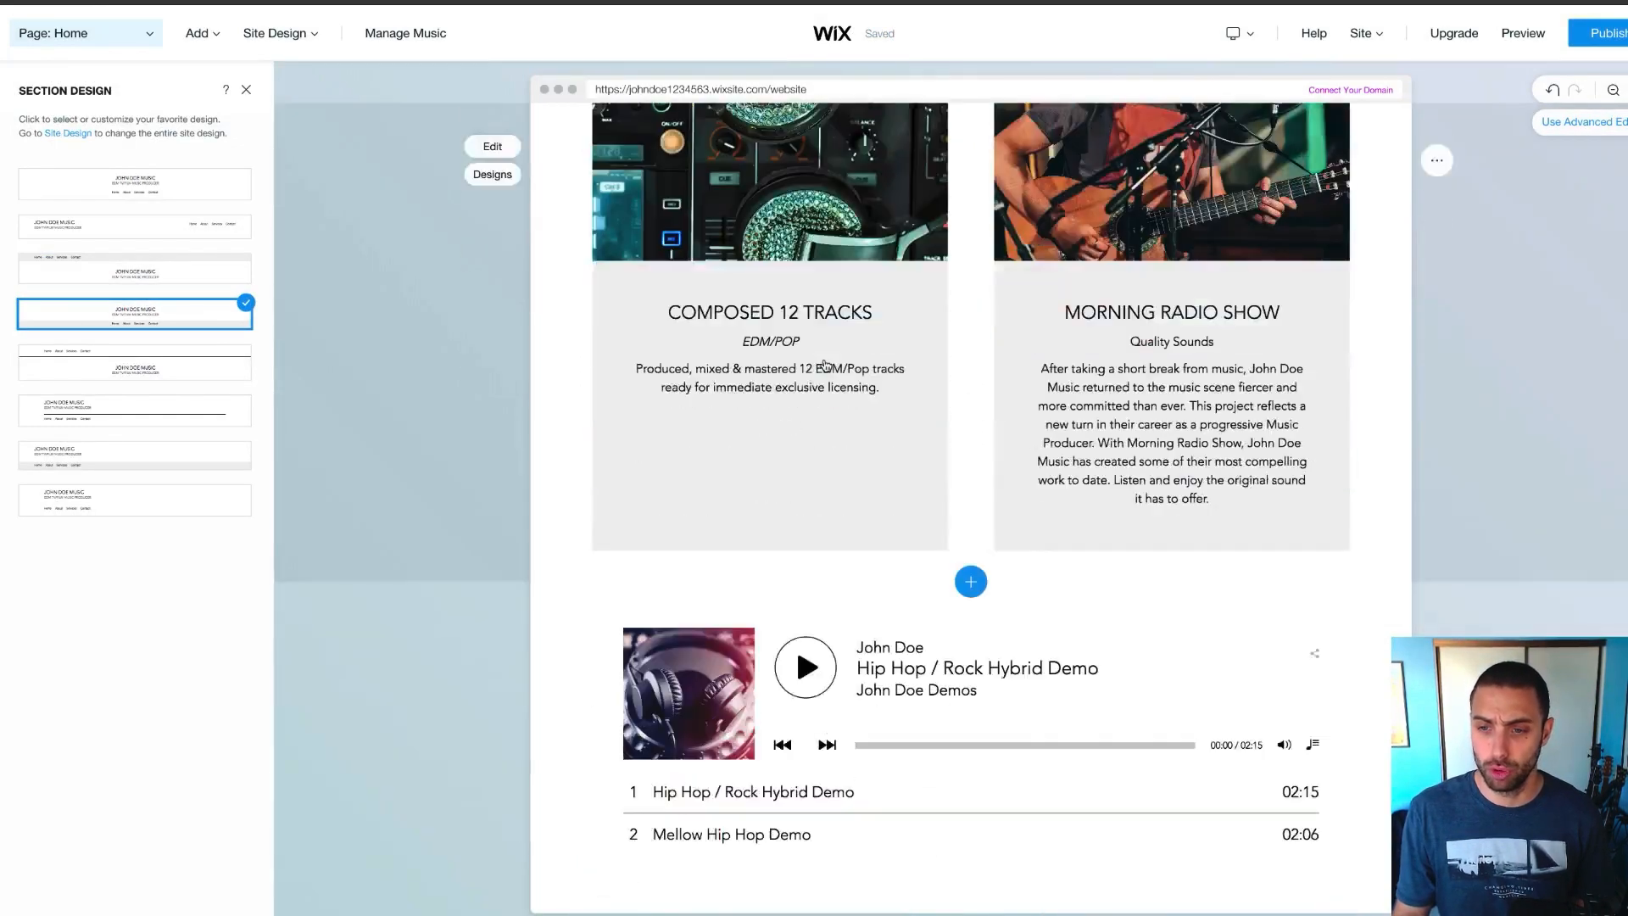
pyautogui.scroll(10, 823, 367)
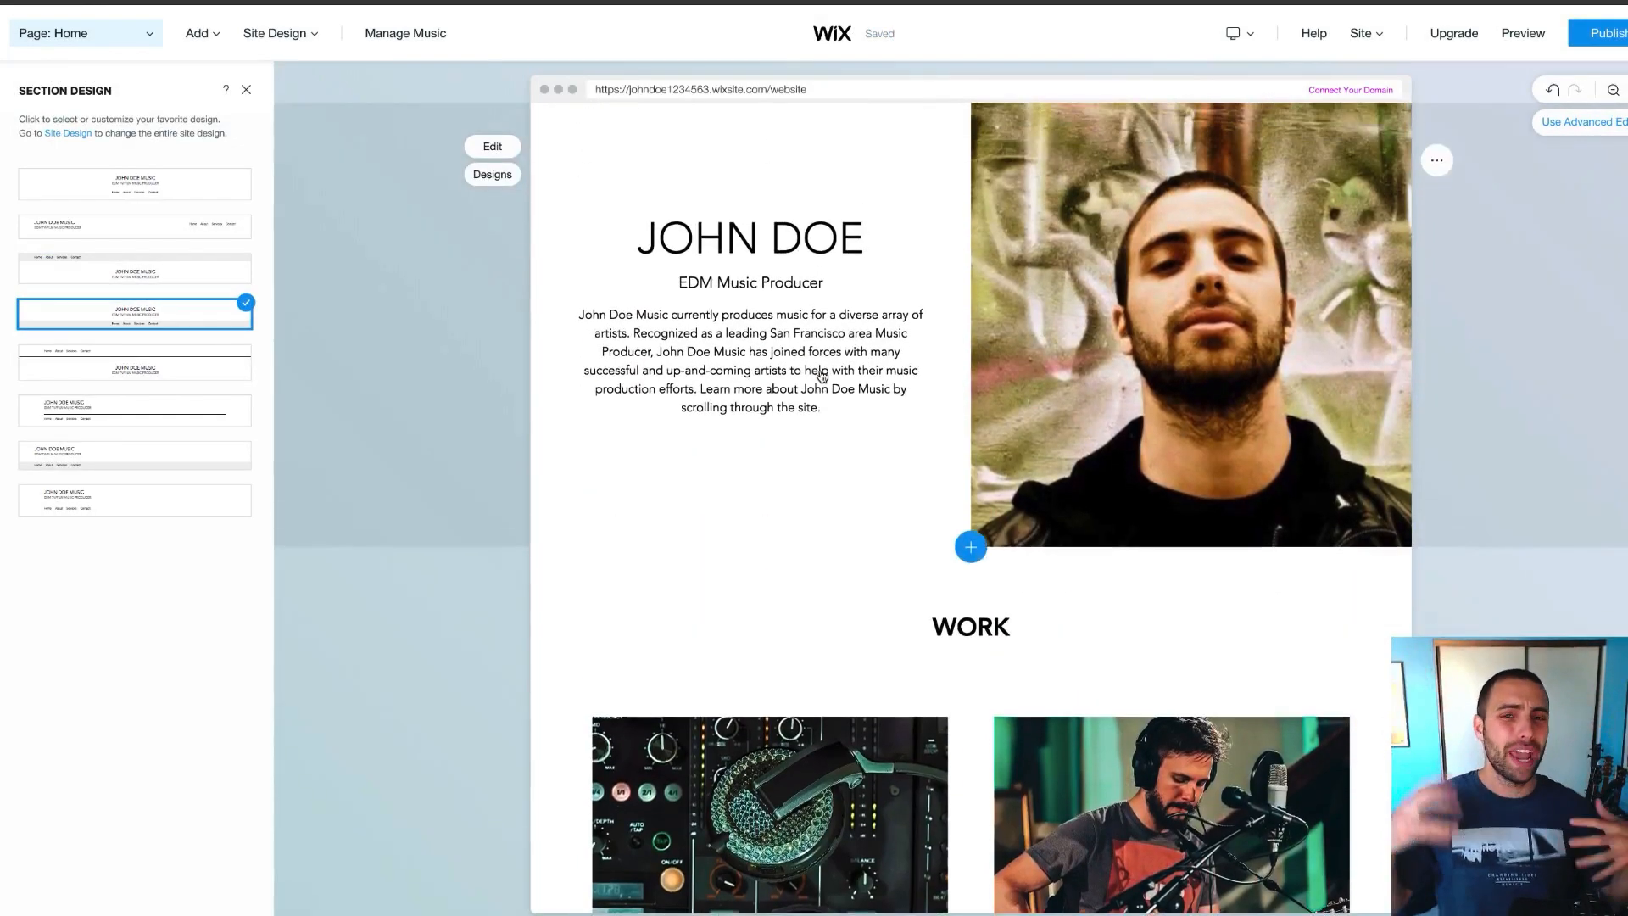
pyautogui.scroll(2, 822, 375)
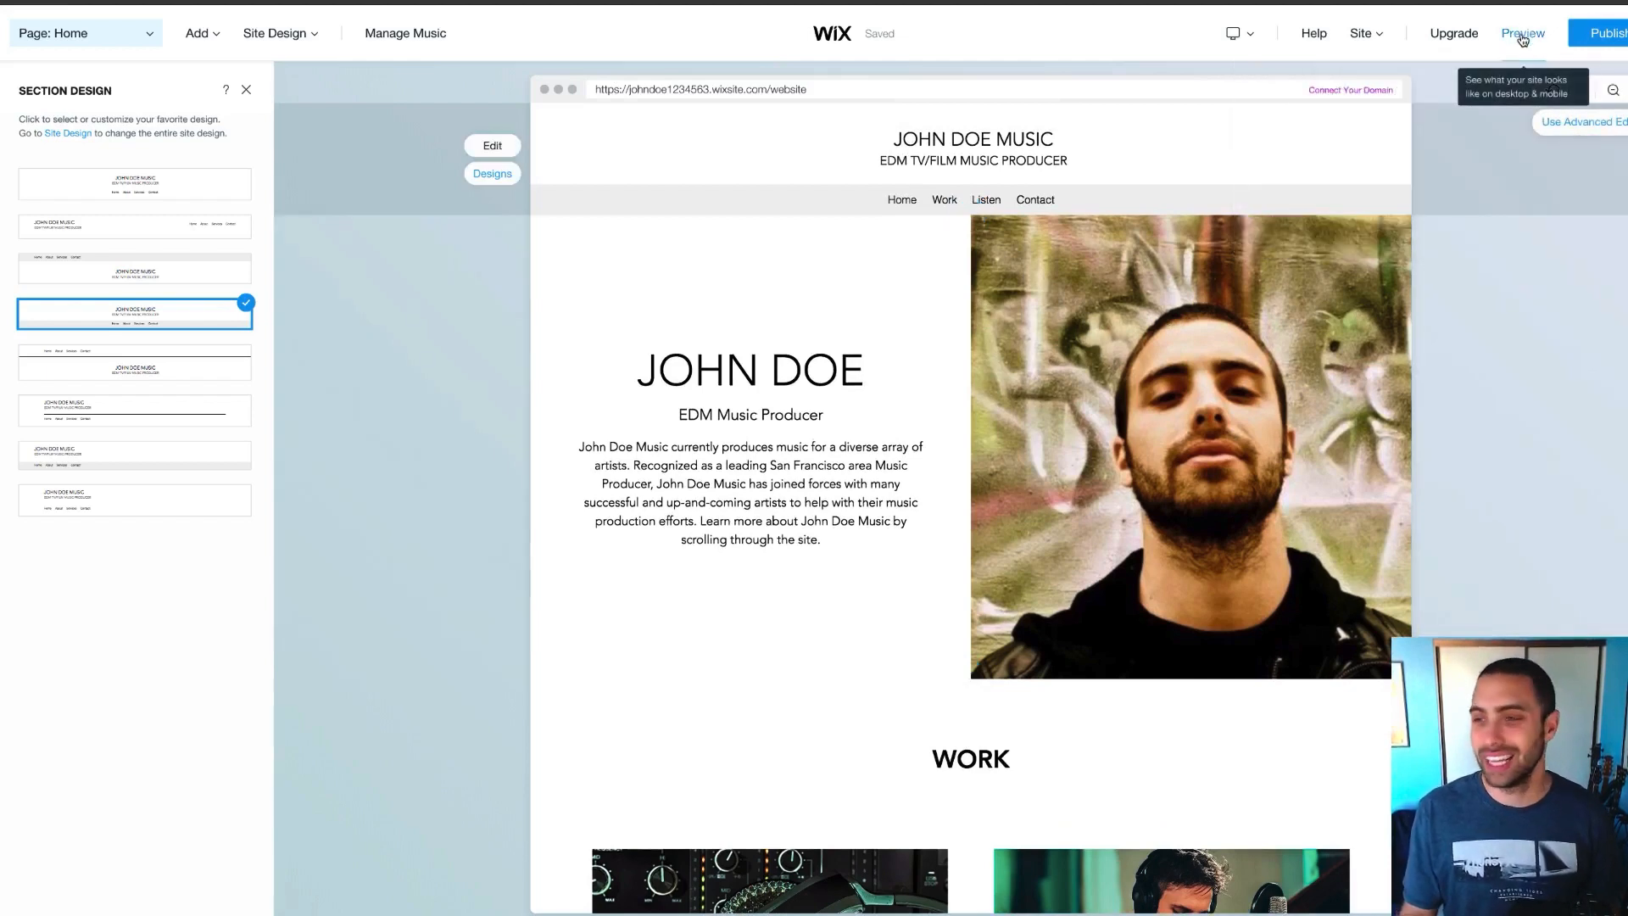
# Preview the site on desktop and play the Hip Hop / Rock Hybrid and Mellow Hip Hop demos
pyautogui.click(1523, 34)
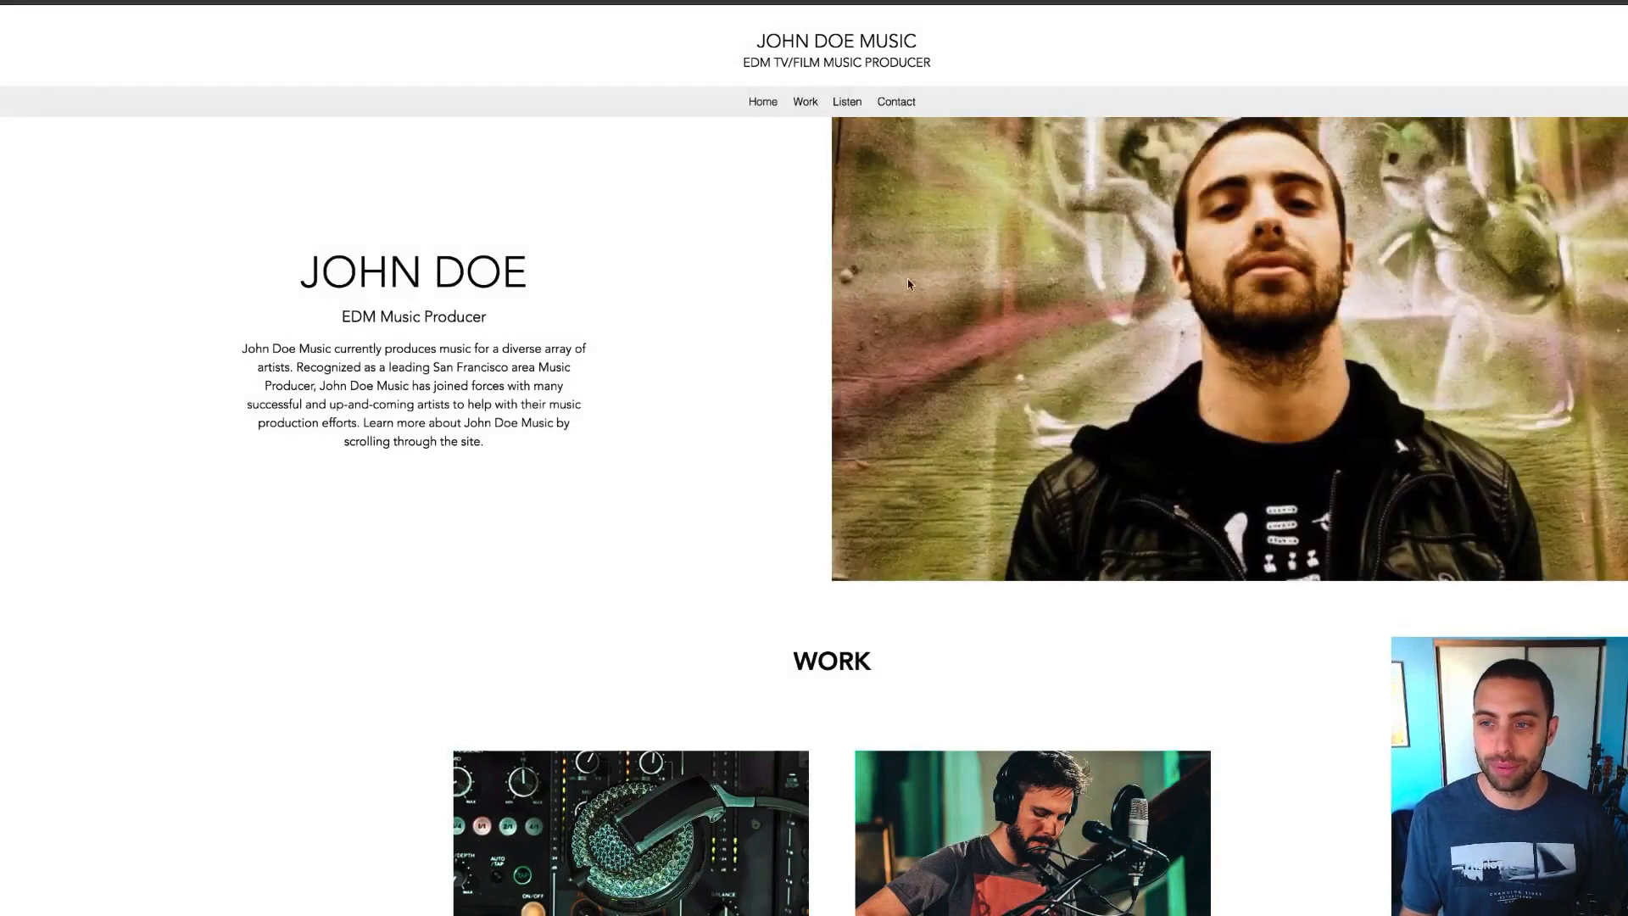
pyautogui.scroll(-2, 611, 255)
pyautogui.scroll(2, 611, 254)
pyautogui.scroll(-4, 611, 254)
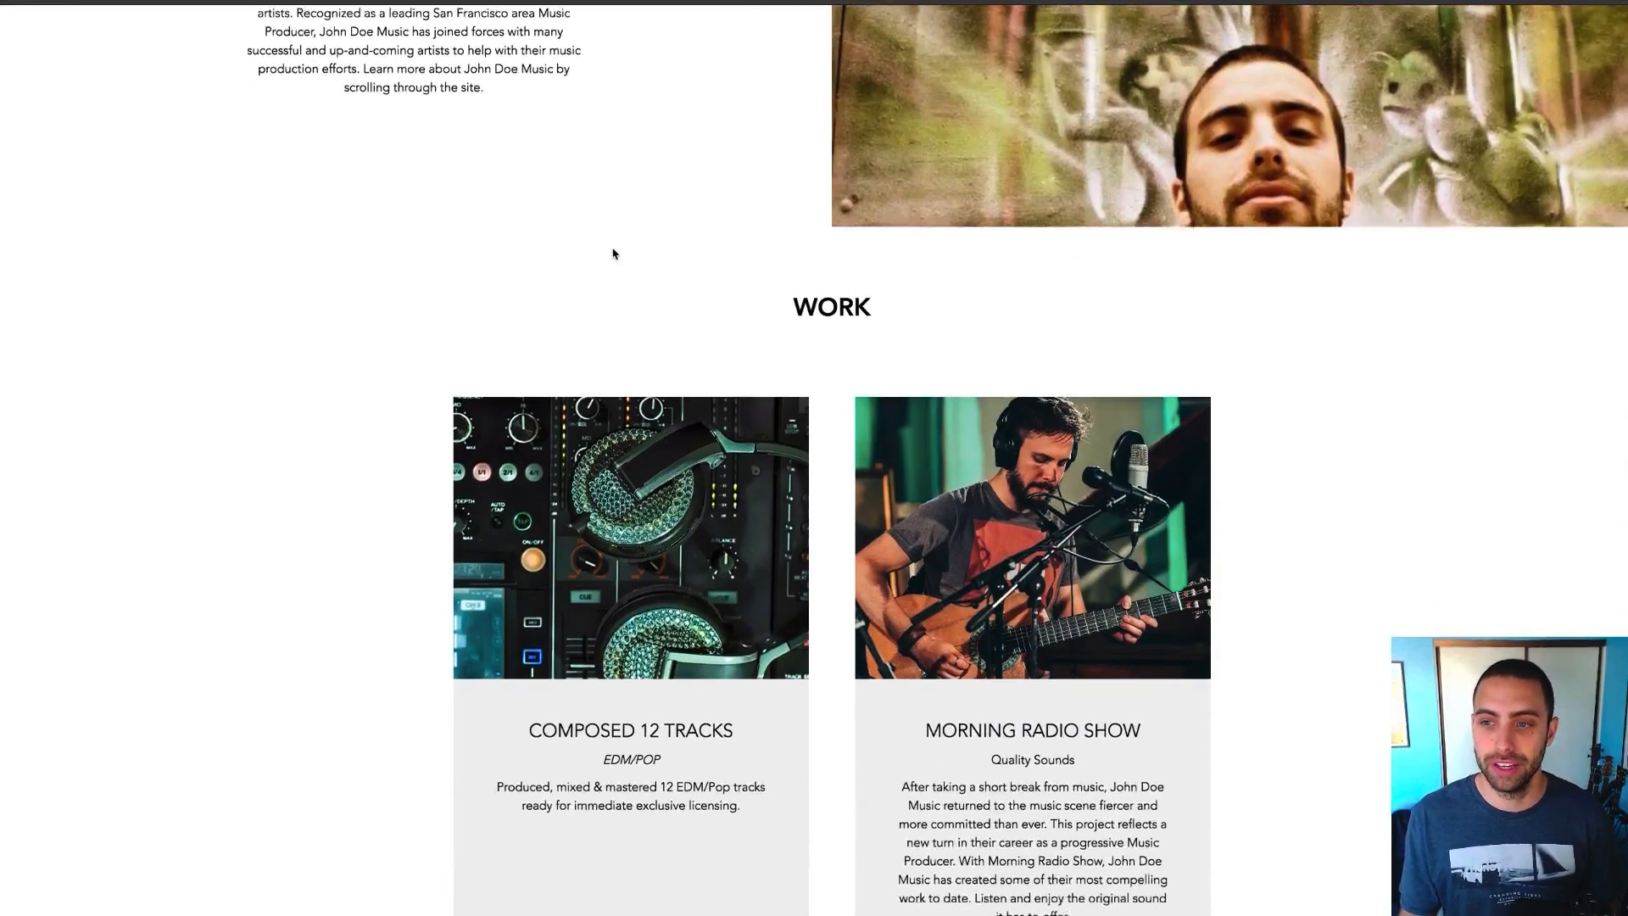
pyautogui.scroll(4, 614, 254)
pyautogui.scroll(-10, 614, 254)
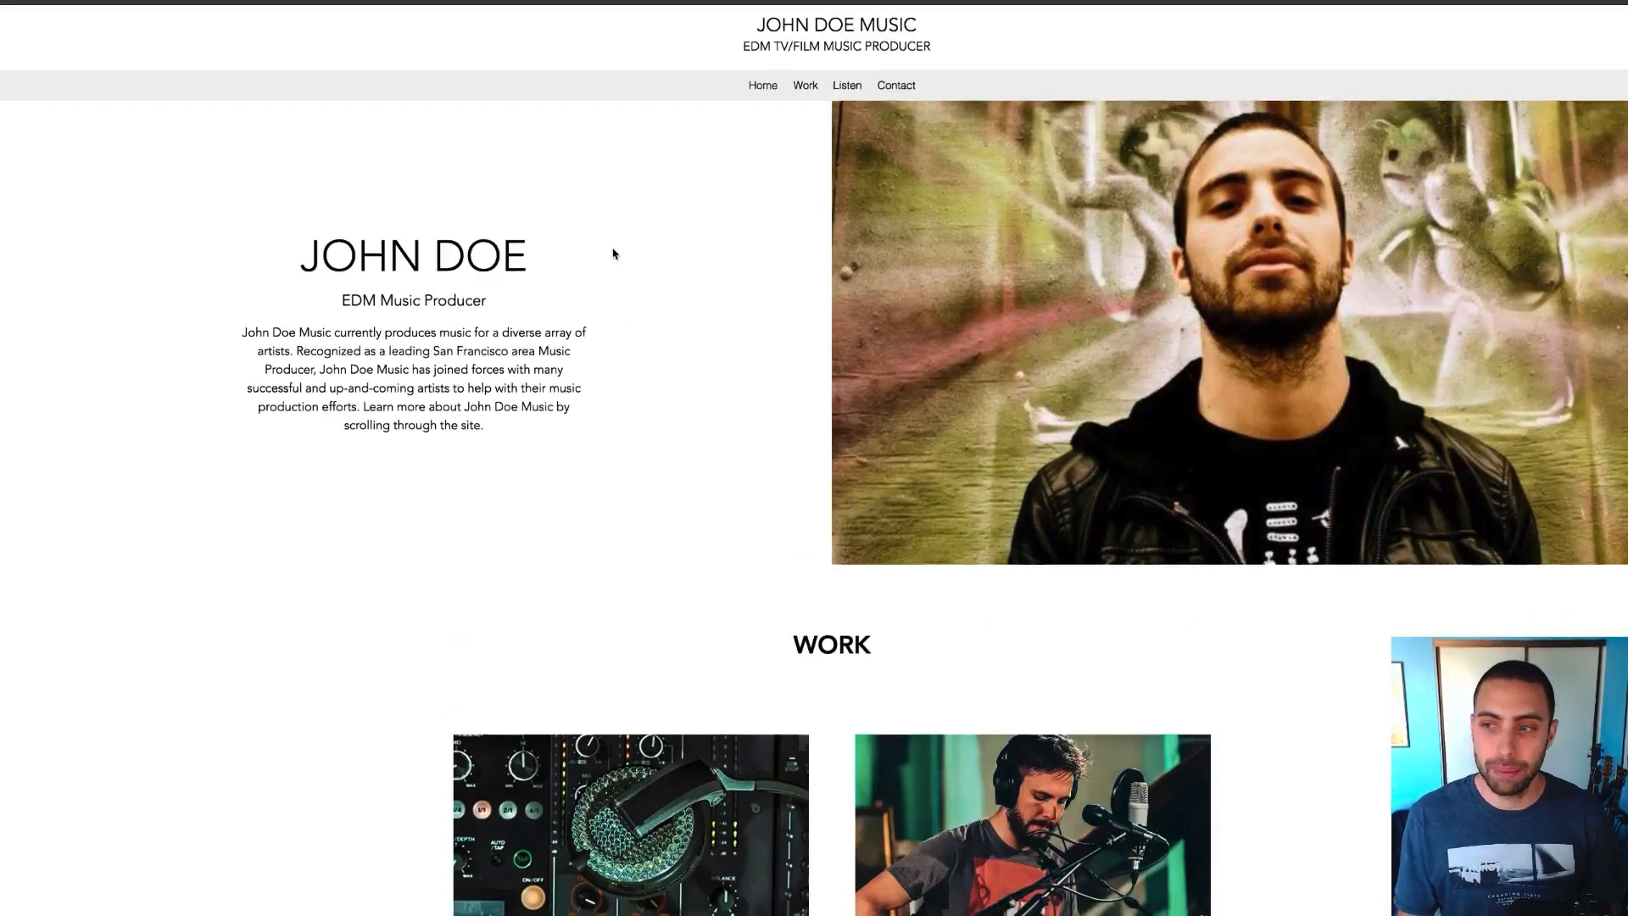
pyautogui.scroll(-1, 614, 253)
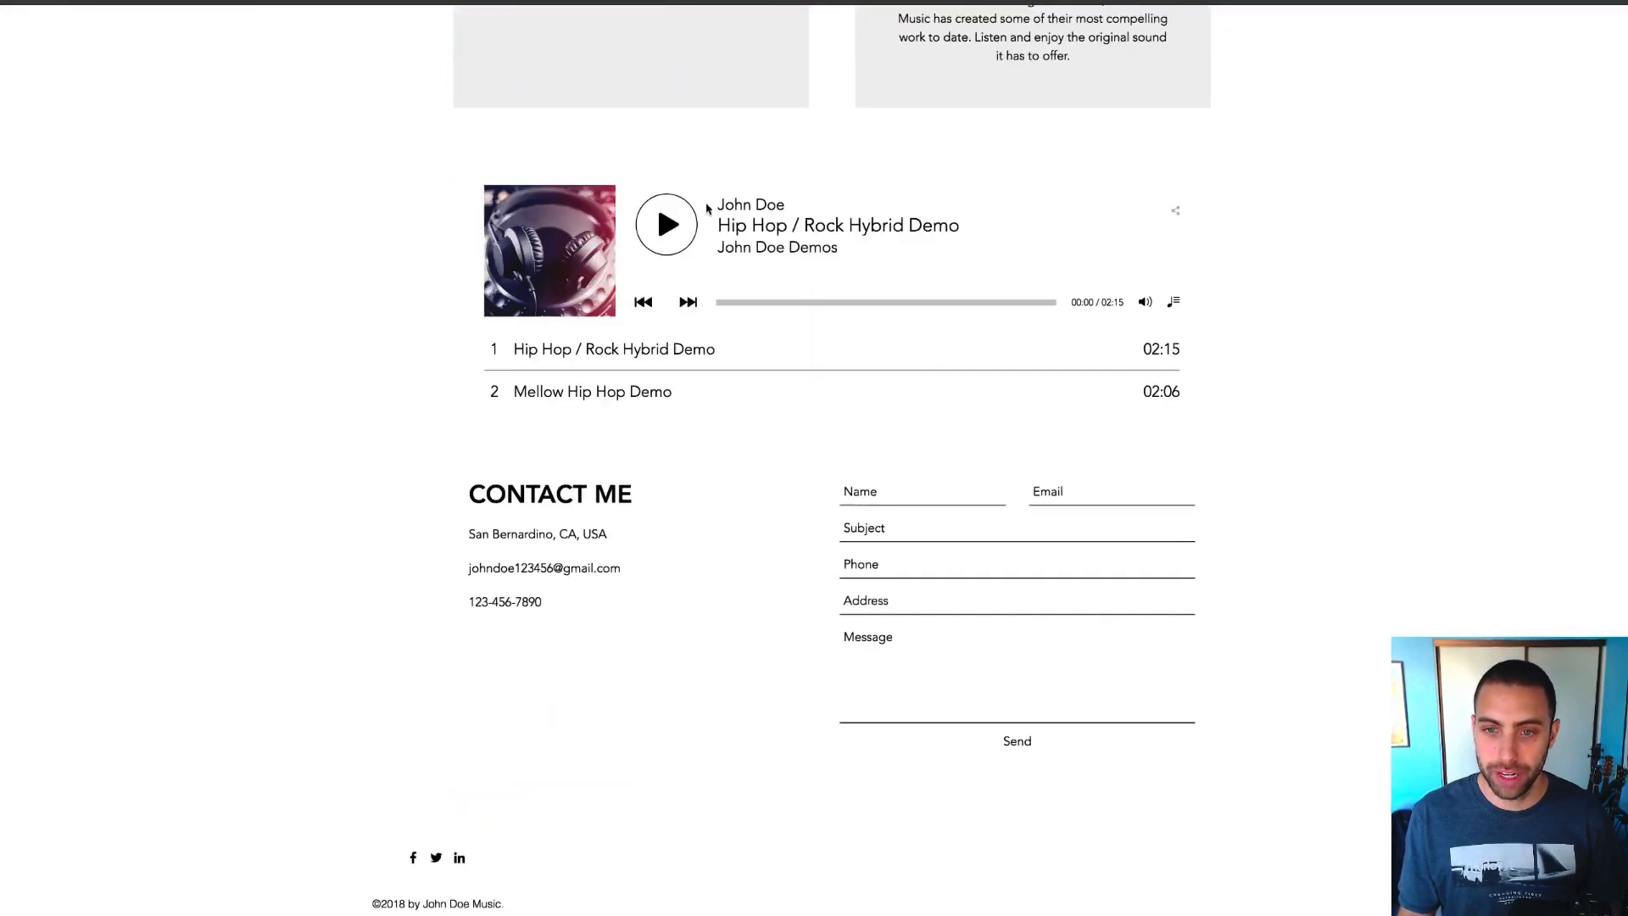
pyautogui.click(669, 242)
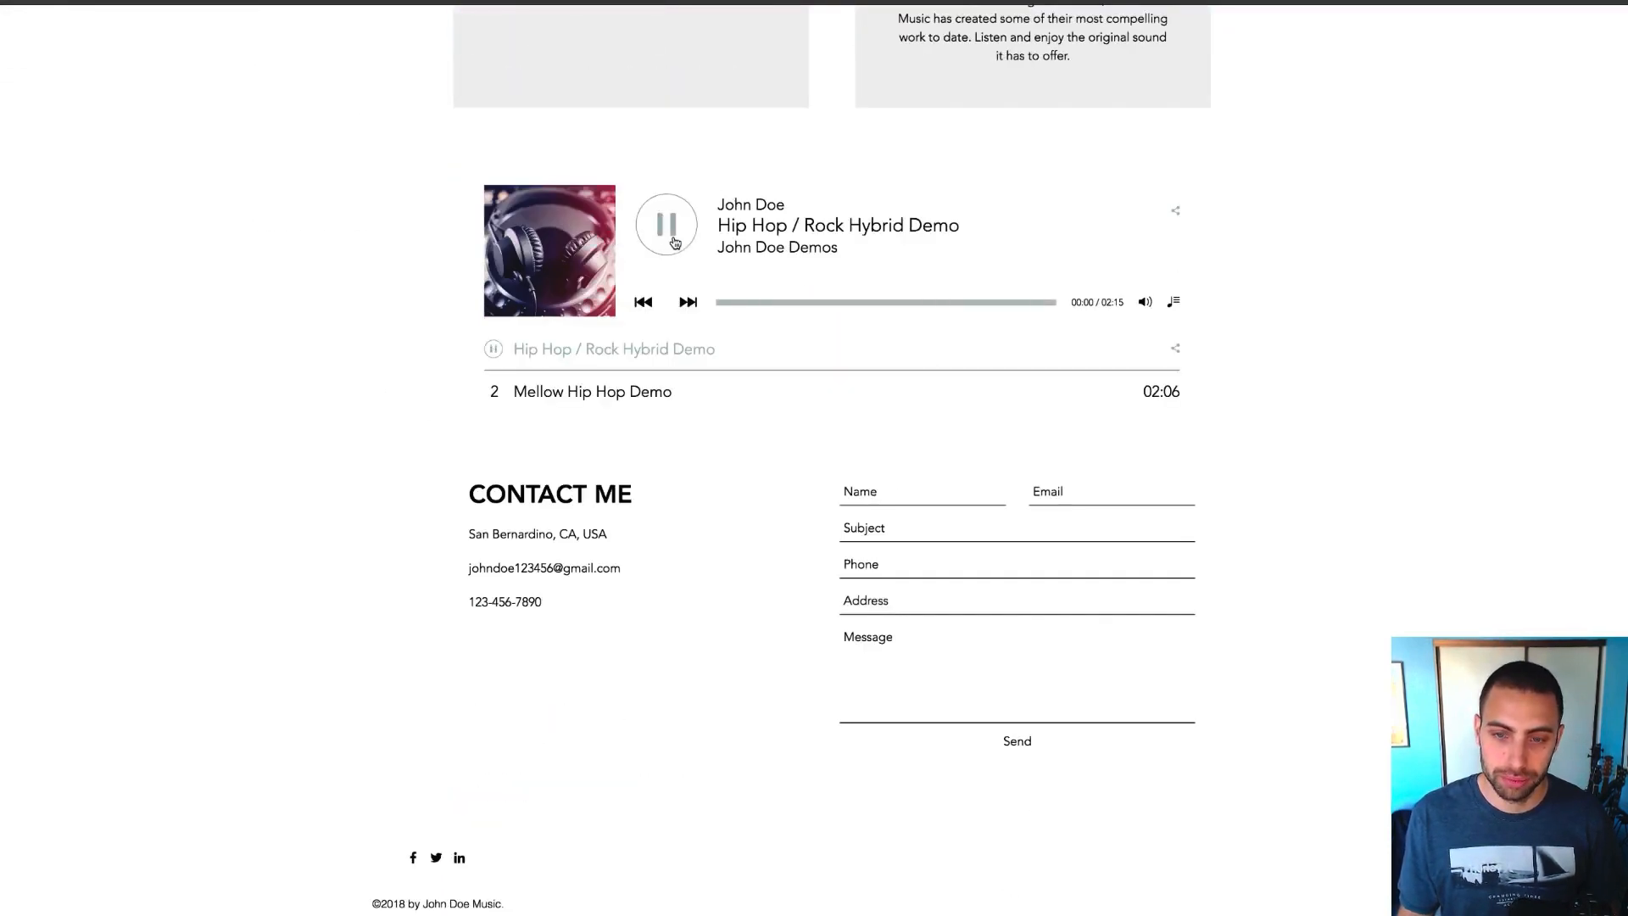
pyautogui.click(668, 242)
pyautogui.click(572, 393)
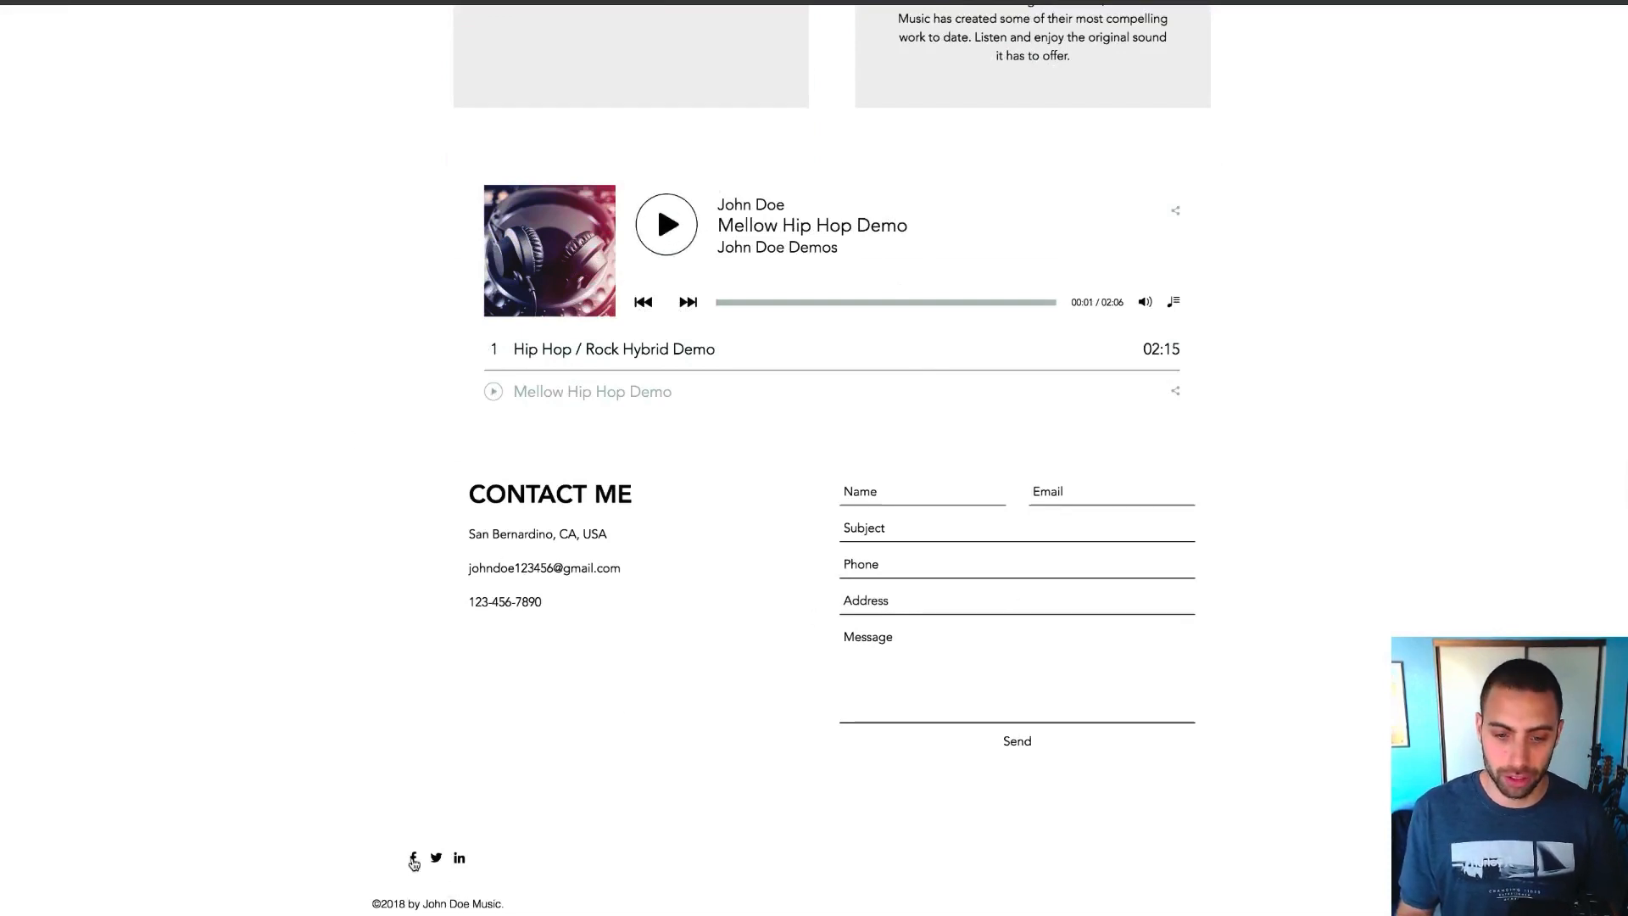
# Return from the preview to the editor, then preview the site again
pyautogui.scroll(15, 625, 469)
pyautogui.scroll(3, 619, 465)
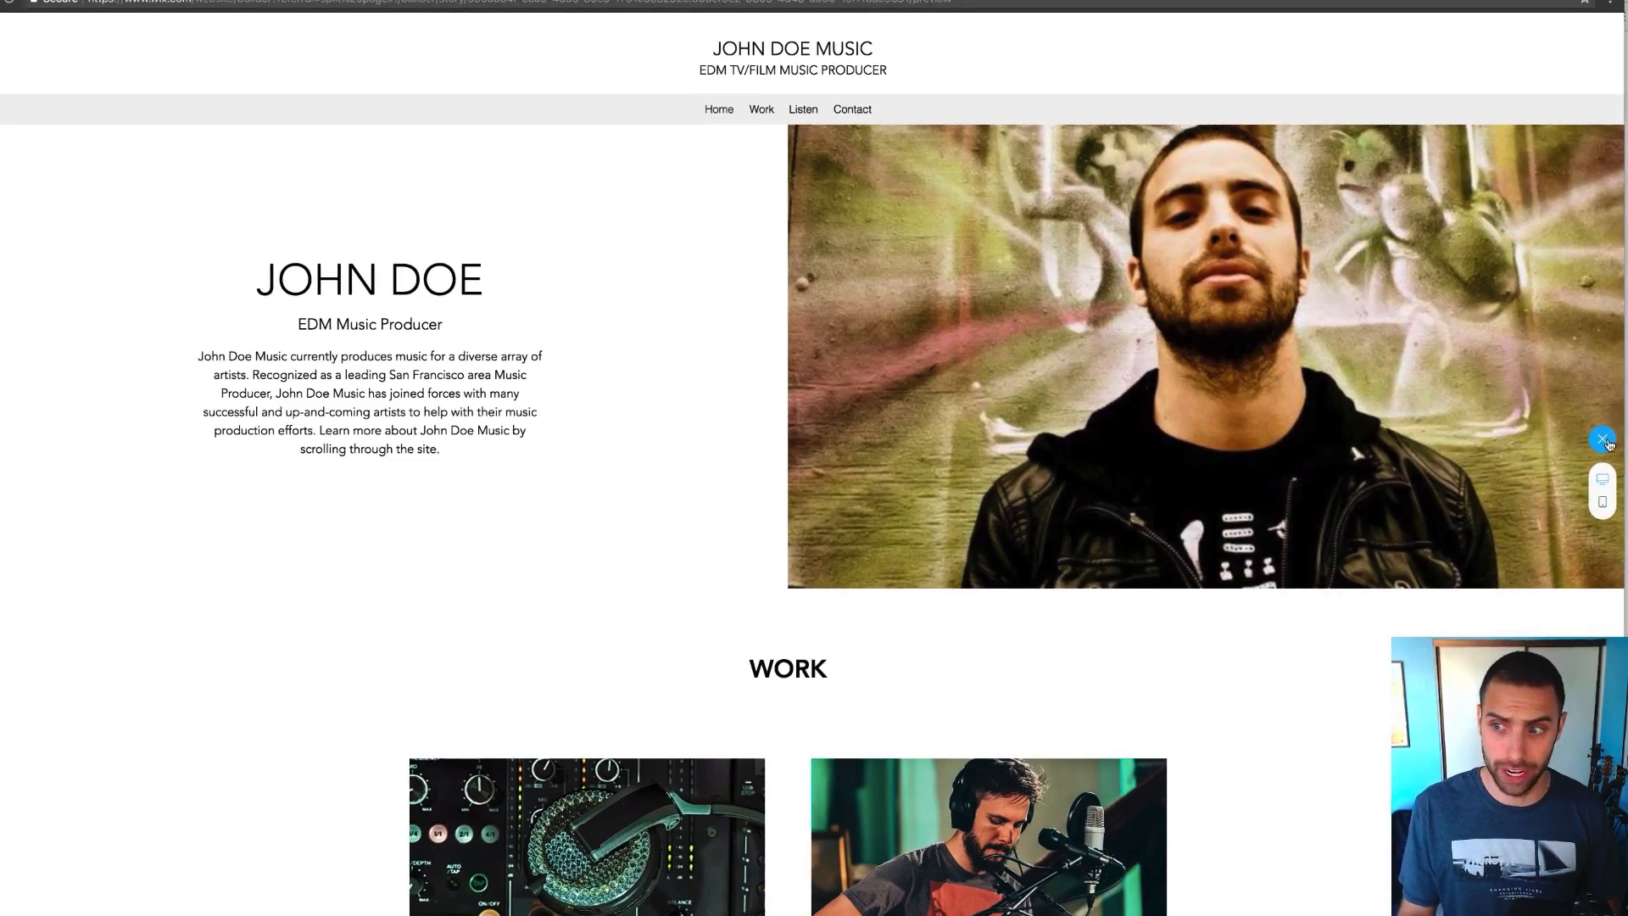
pyautogui.click(1607, 442)
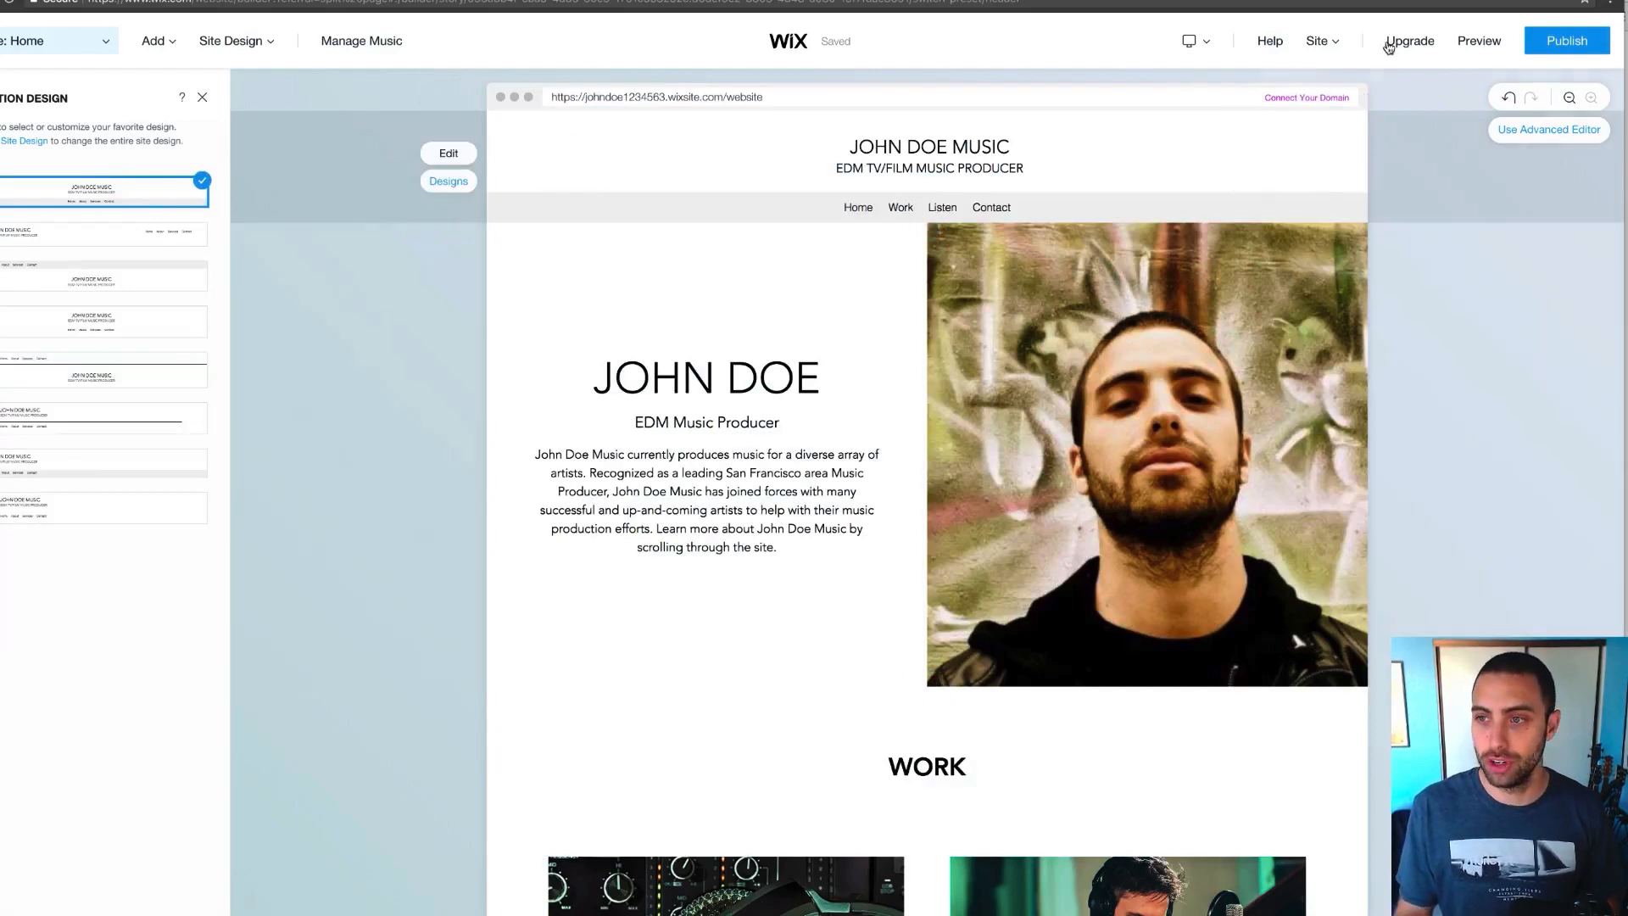
pyautogui.click(1473, 46)
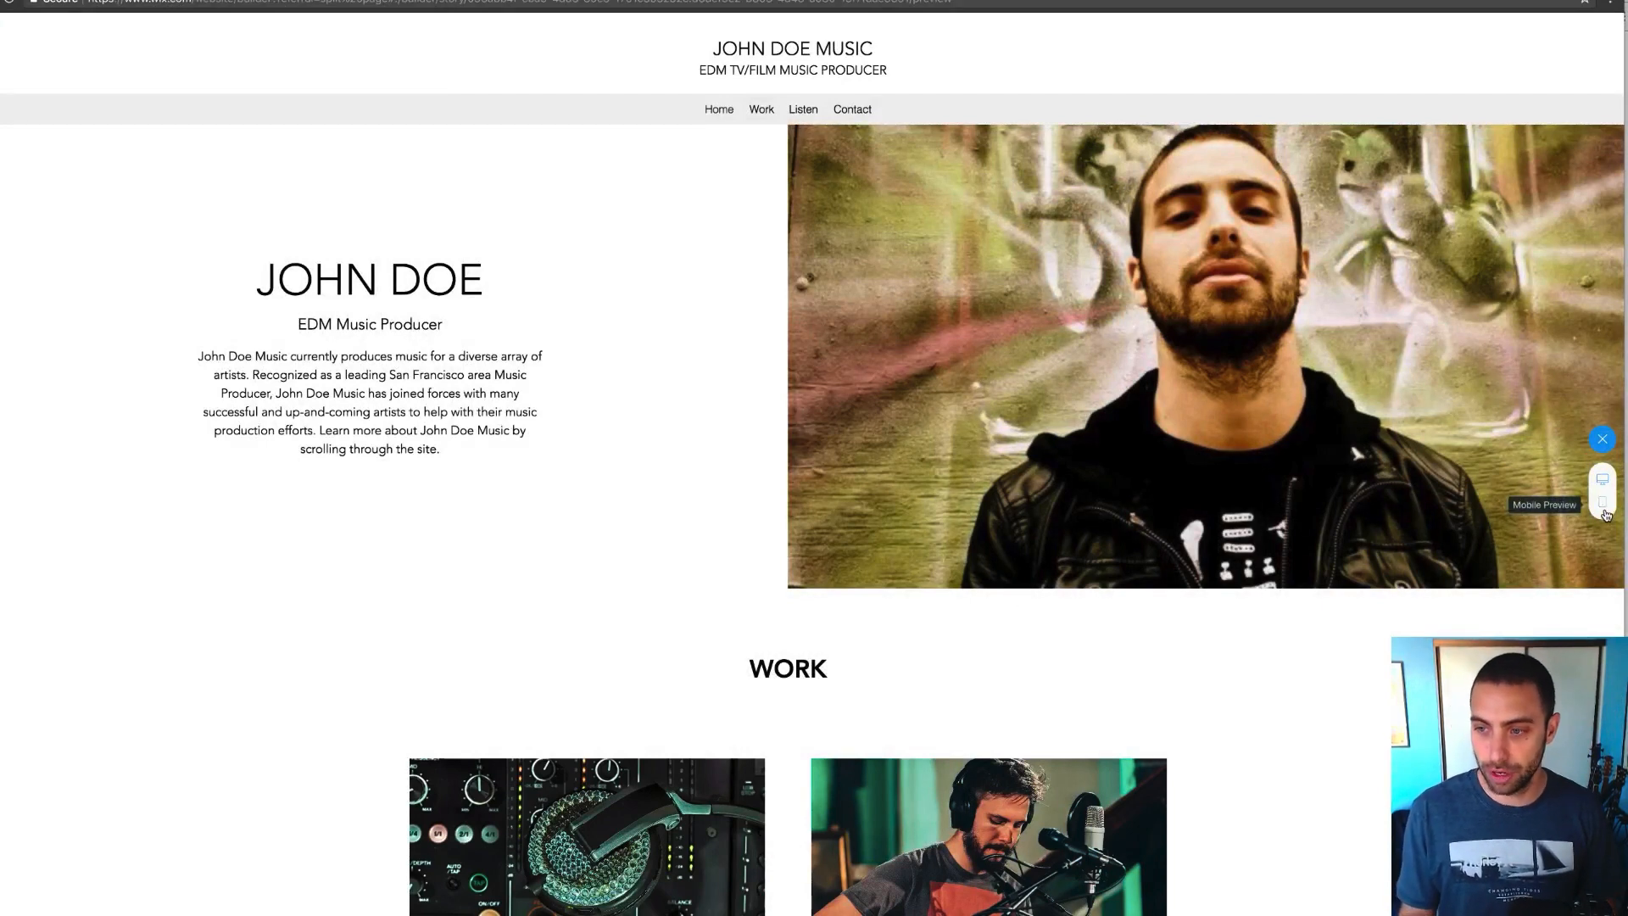
# Switch the preview to mobile view and scroll through the phone layout
pyautogui.click(1603, 502)
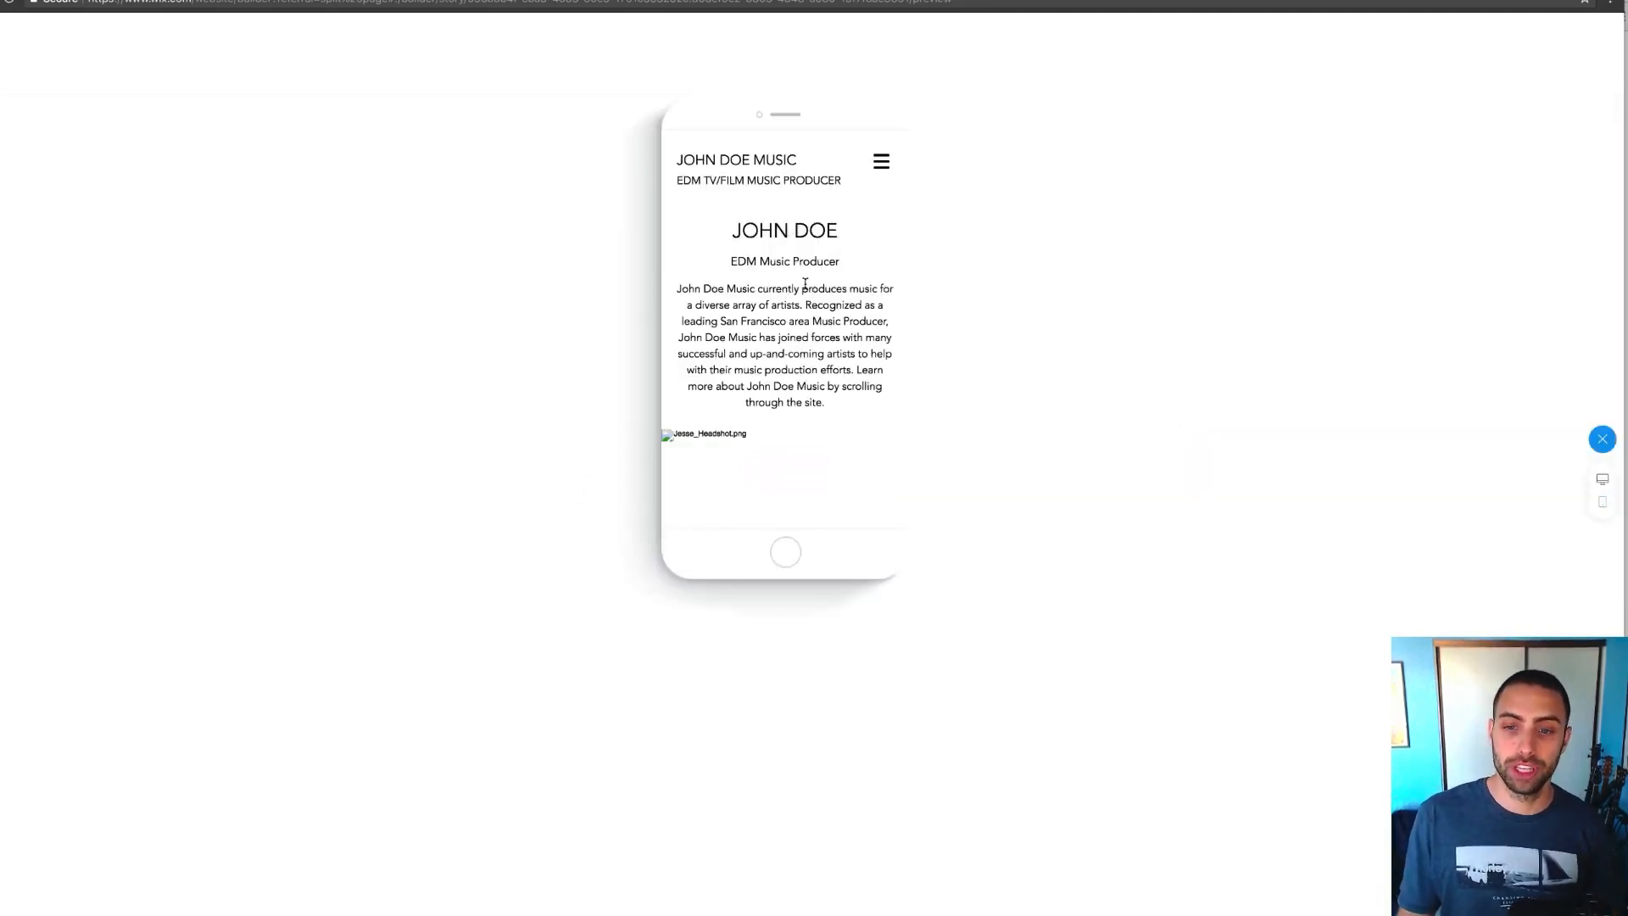
pyautogui.scroll(-3, 805, 283)
pyautogui.scroll(3, 804, 280)
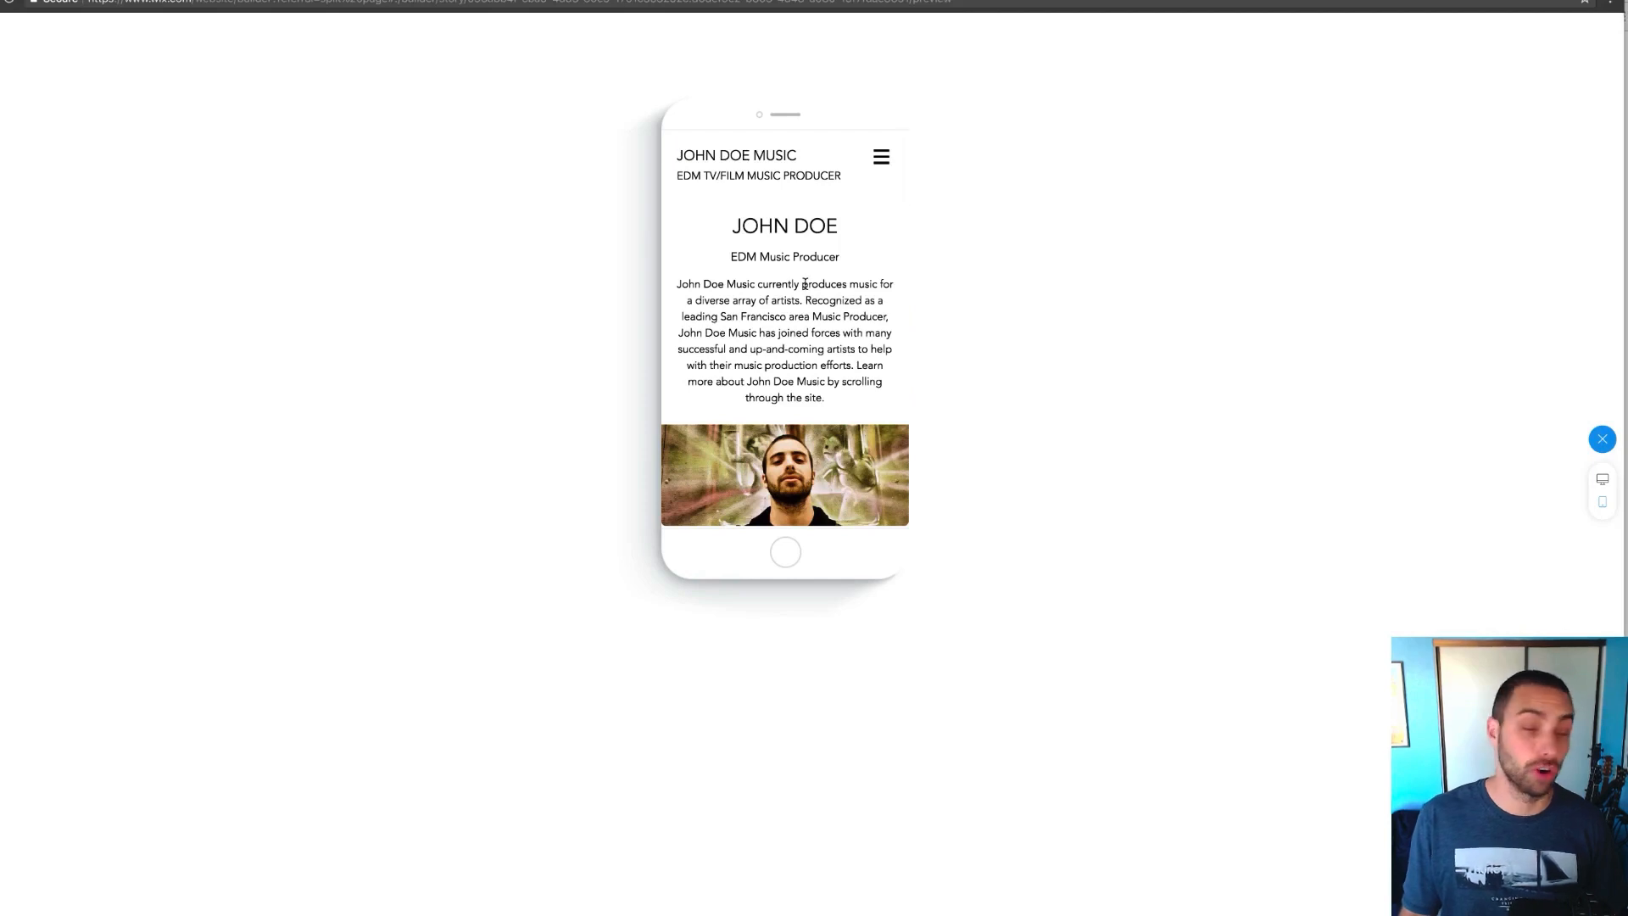
pyautogui.scroll(-10, 805, 284)
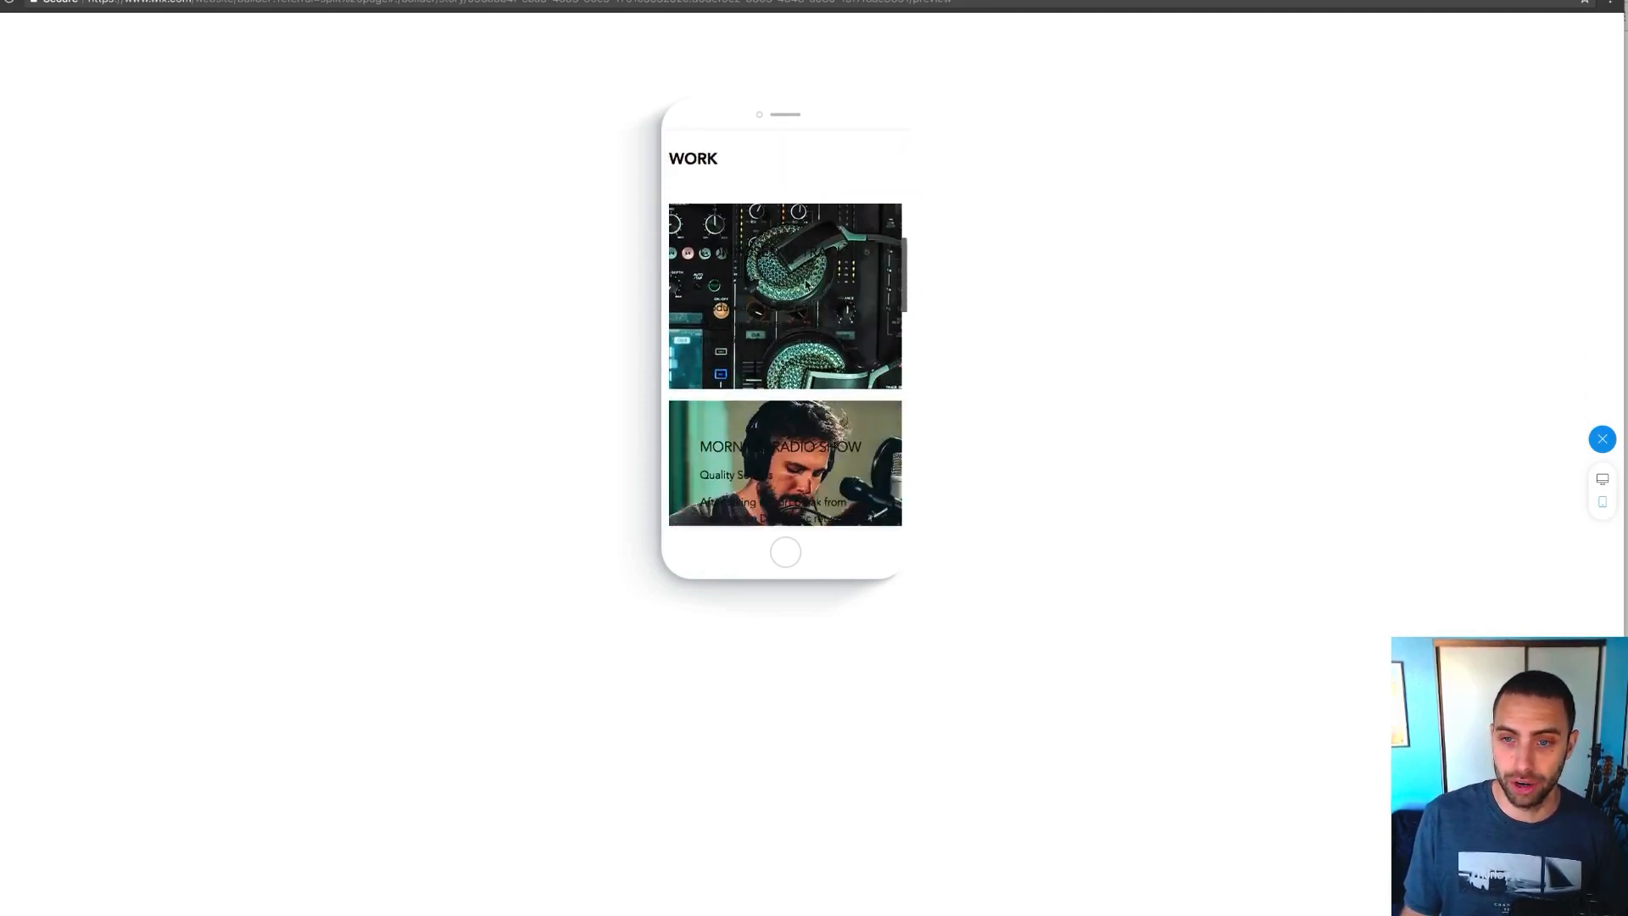
pyautogui.scroll(-4, 806, 284)
pyautogui.scroll(5, 807, 285)
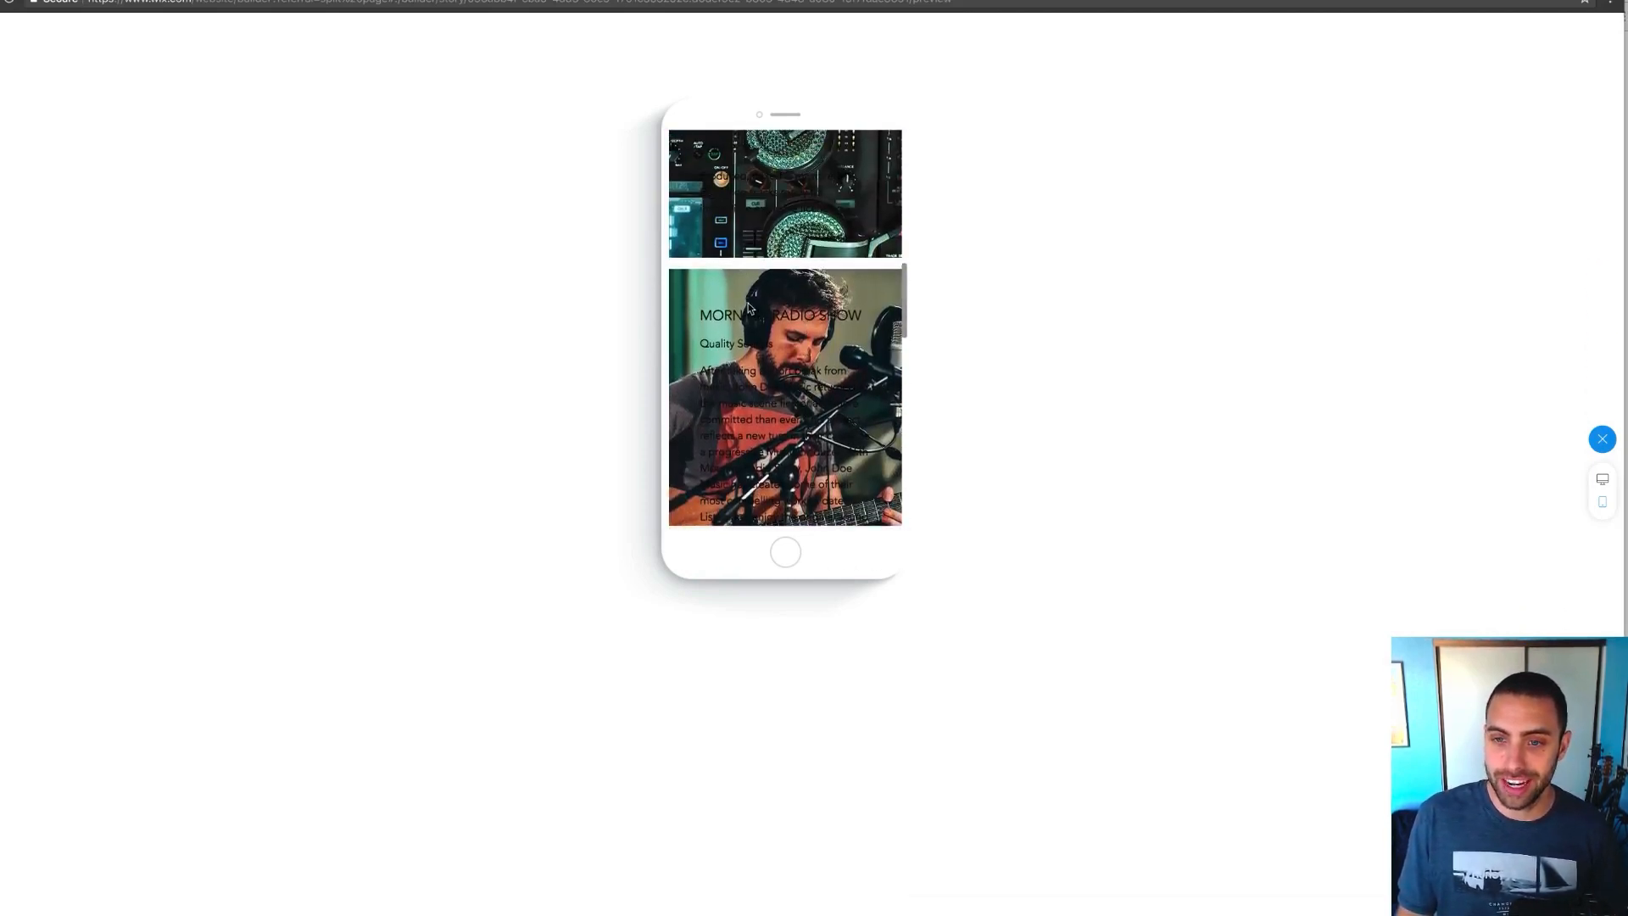
pyautogui.scroll(-2, 740, 356)
pyautogui.scroll(5, 742, 322)
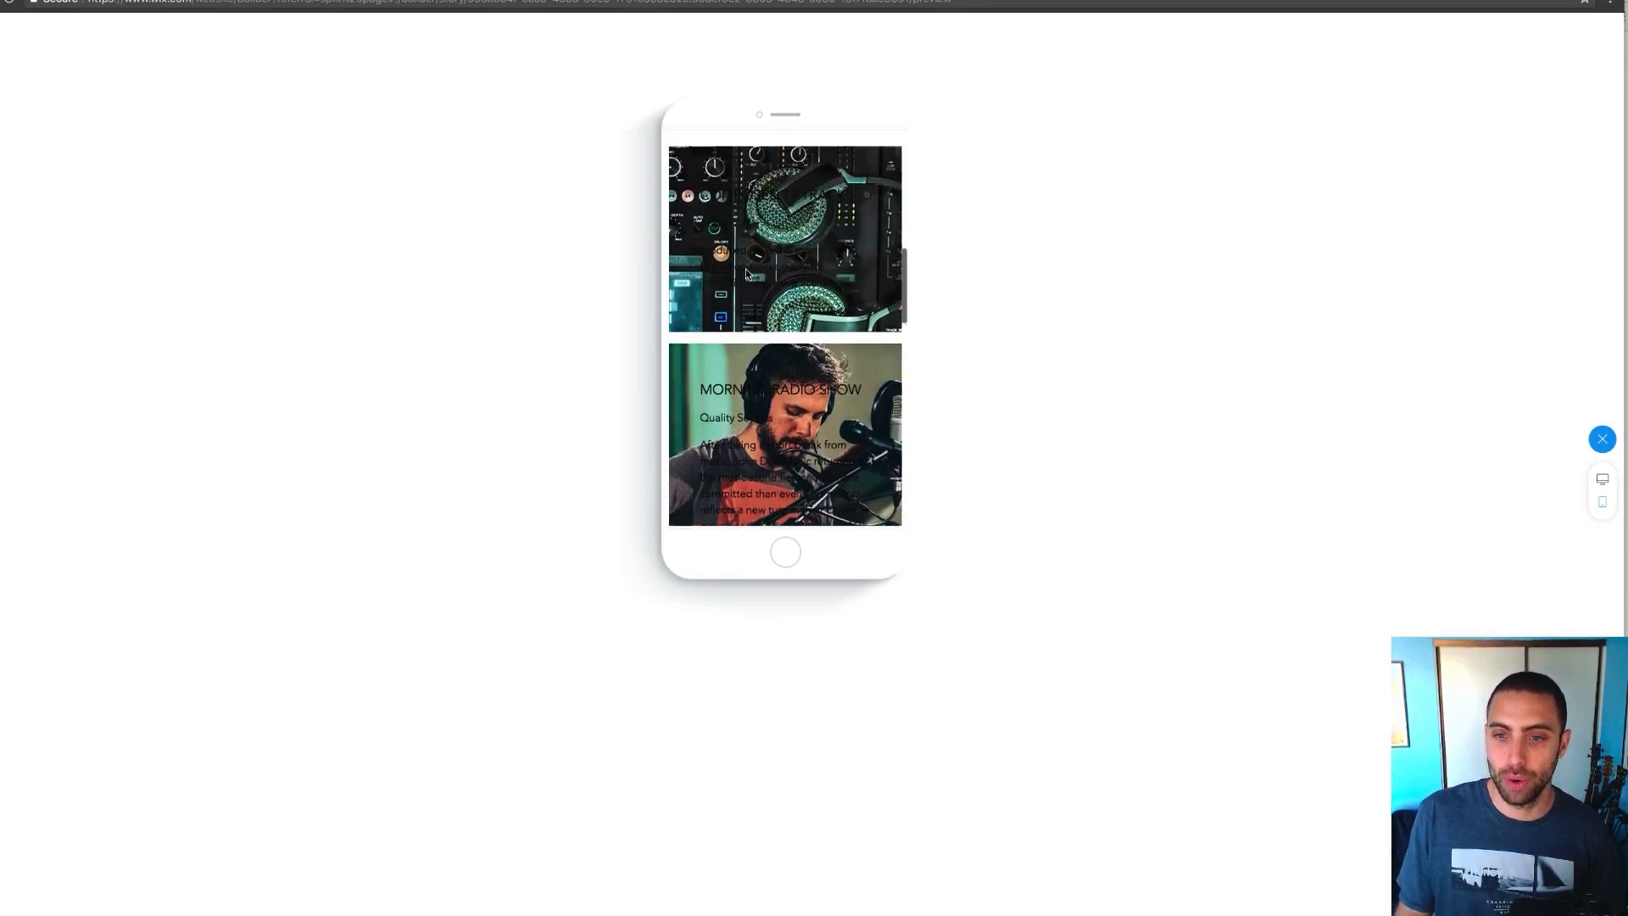
pyautogui.scroll(-2, 769, 301)
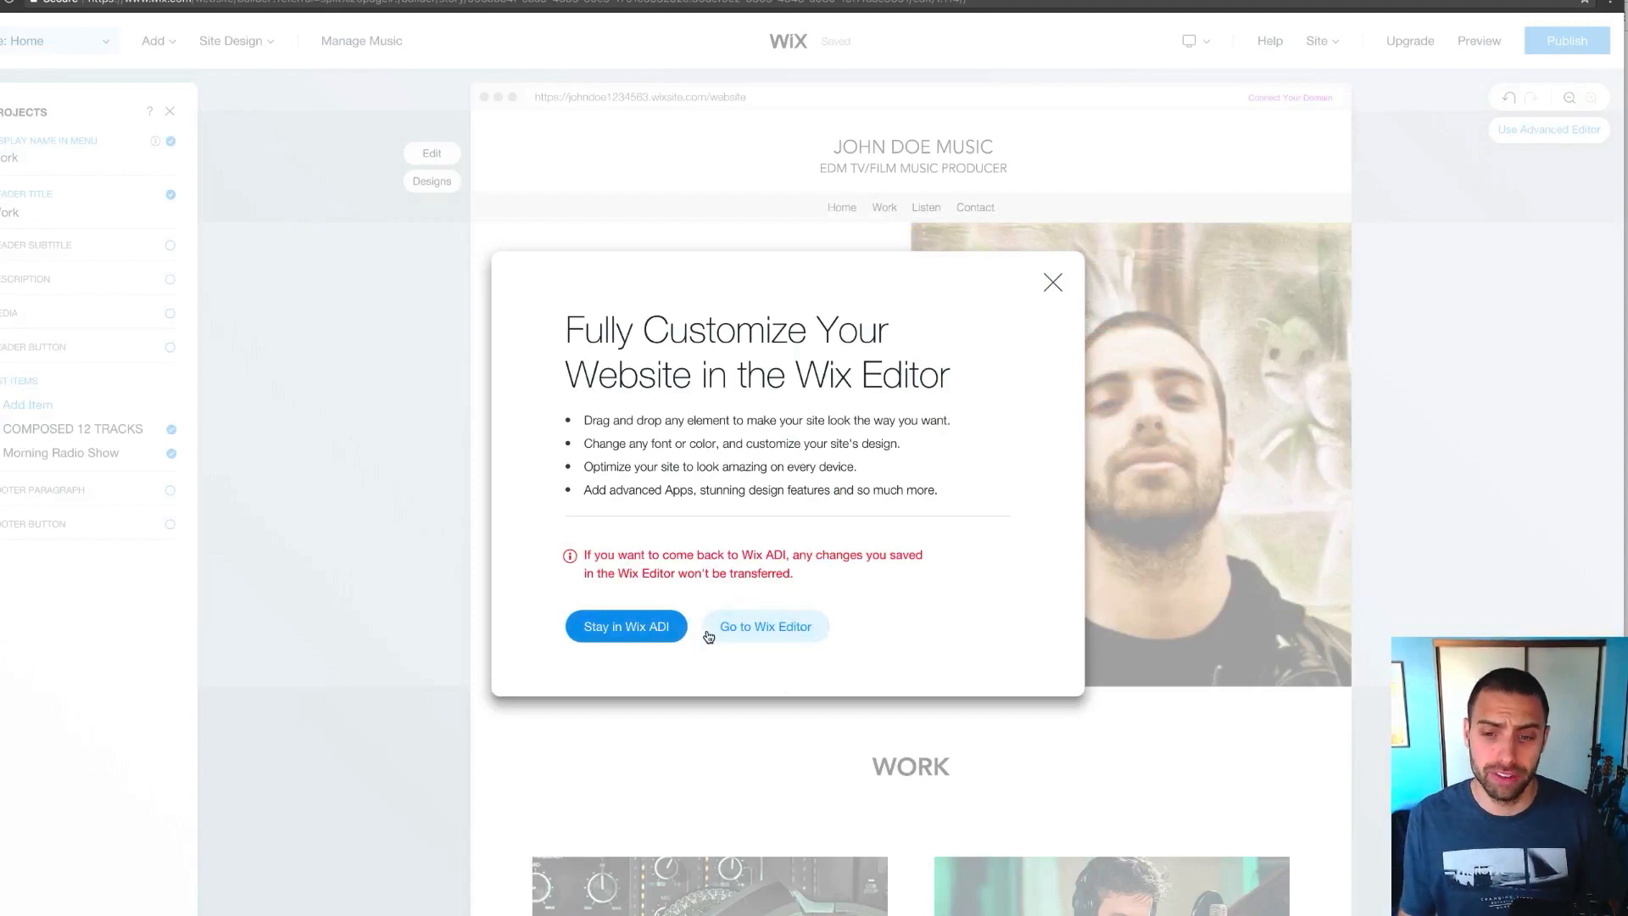
# Move the site into the full Wix Editor, dismiss the welcome video, and choose Edit Mobile View
pyautogui.click(749, 630)
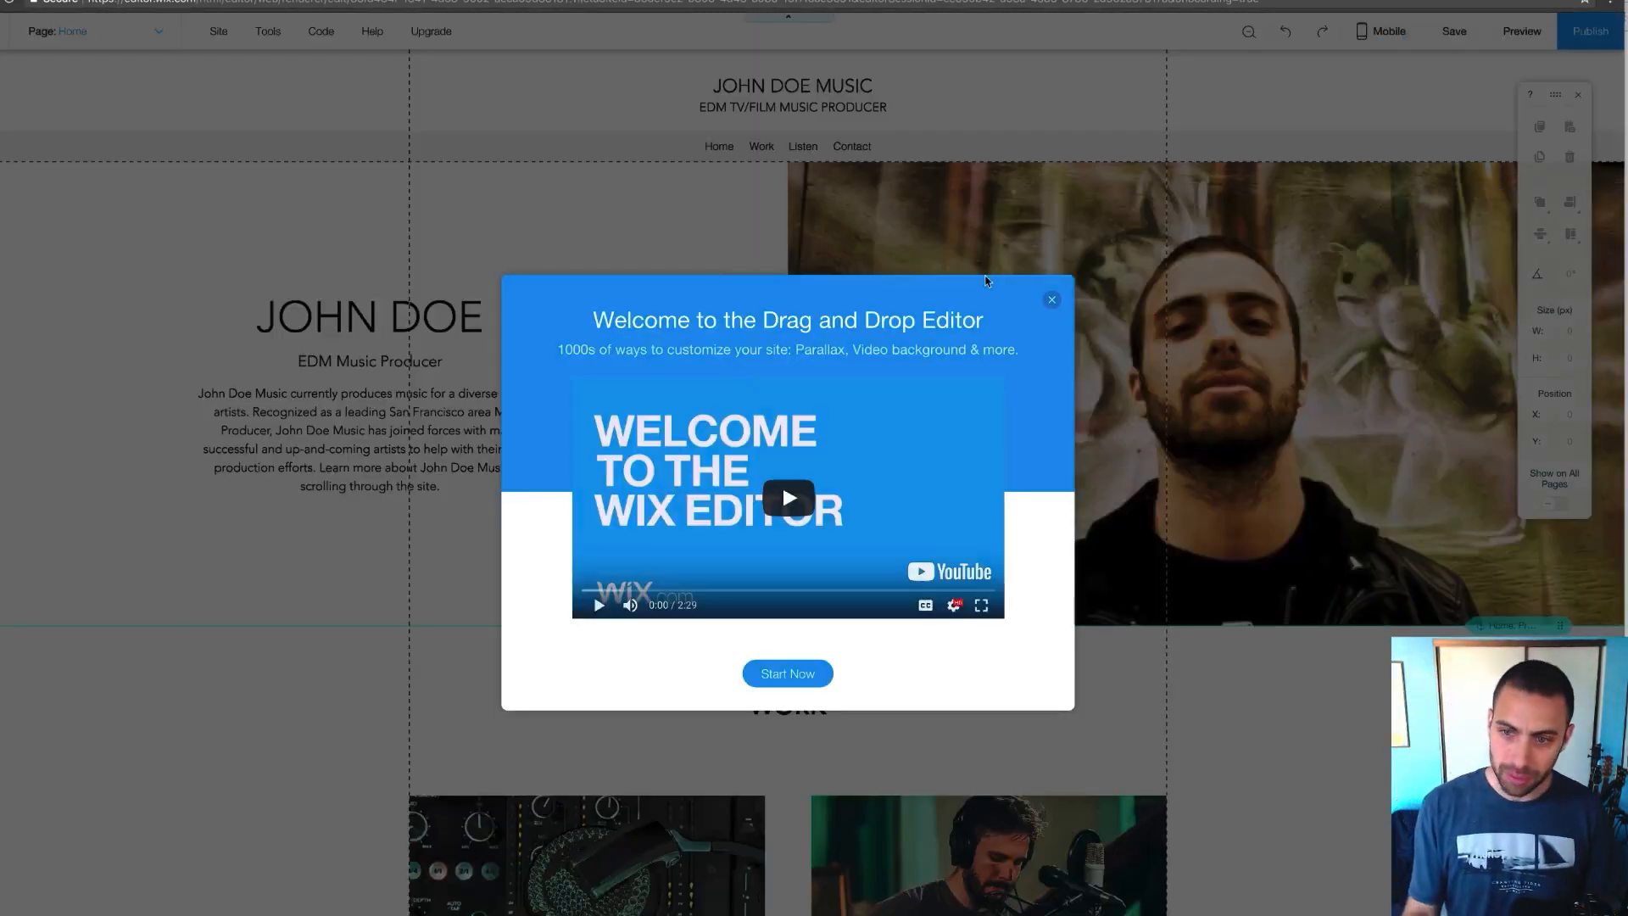
pyautogui.click(1052, 301)
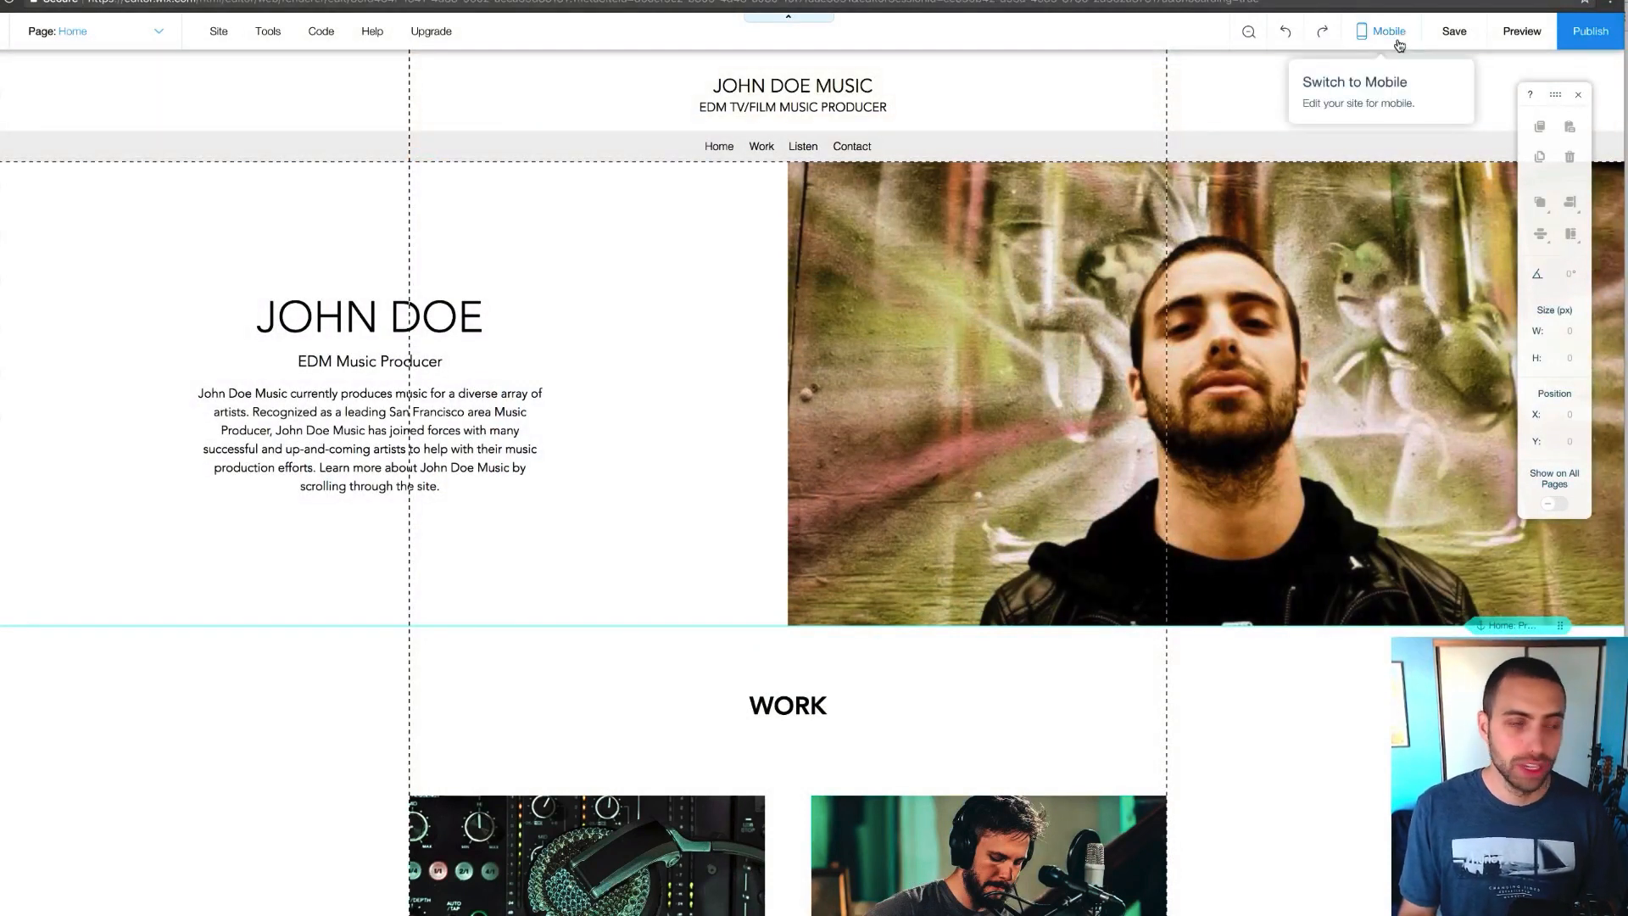
pyautogui.click(1397, 47)
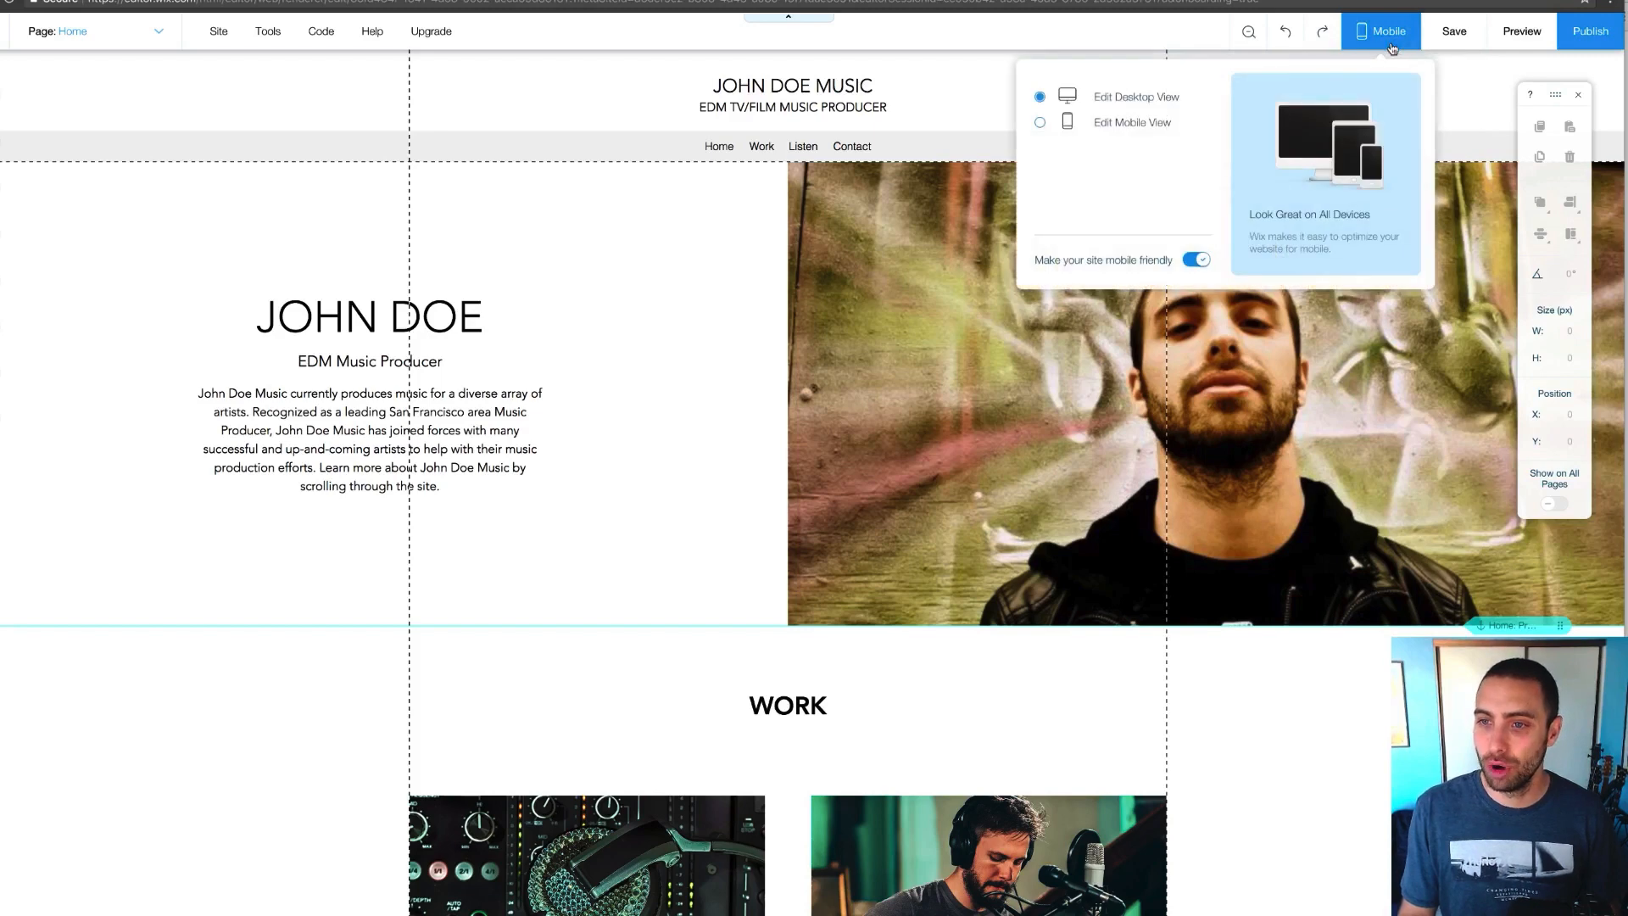
pyautogui.click(1118, 127)
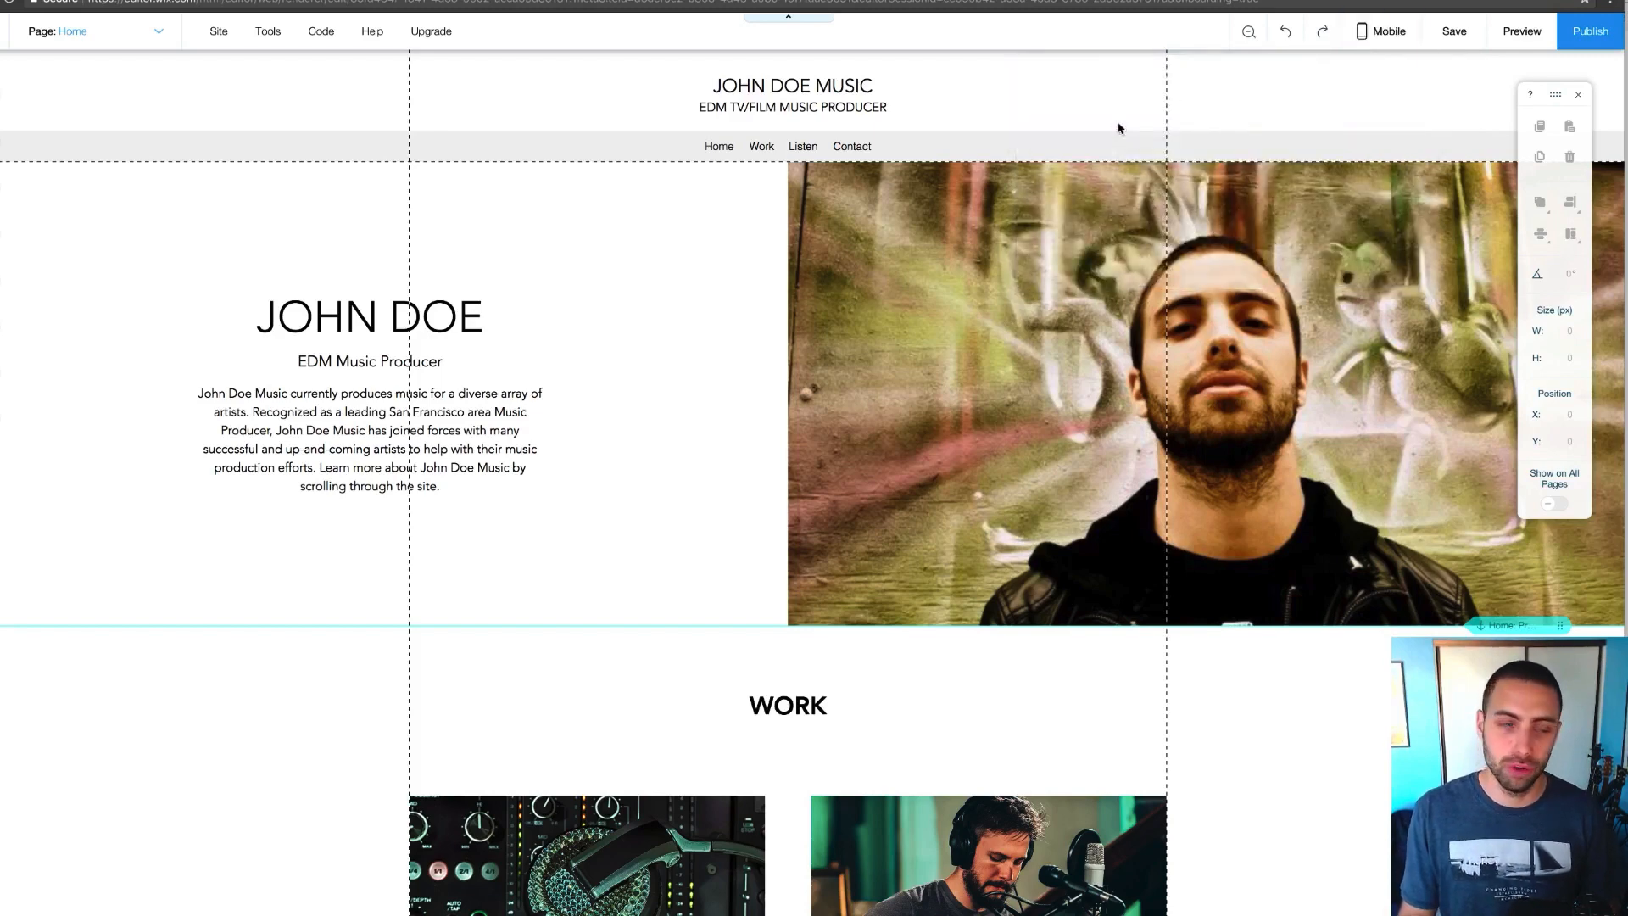
# Dismiss the Mobile Editor welcome and scroll through the stacked mobile home page
pyautogui.click(1046, 285)
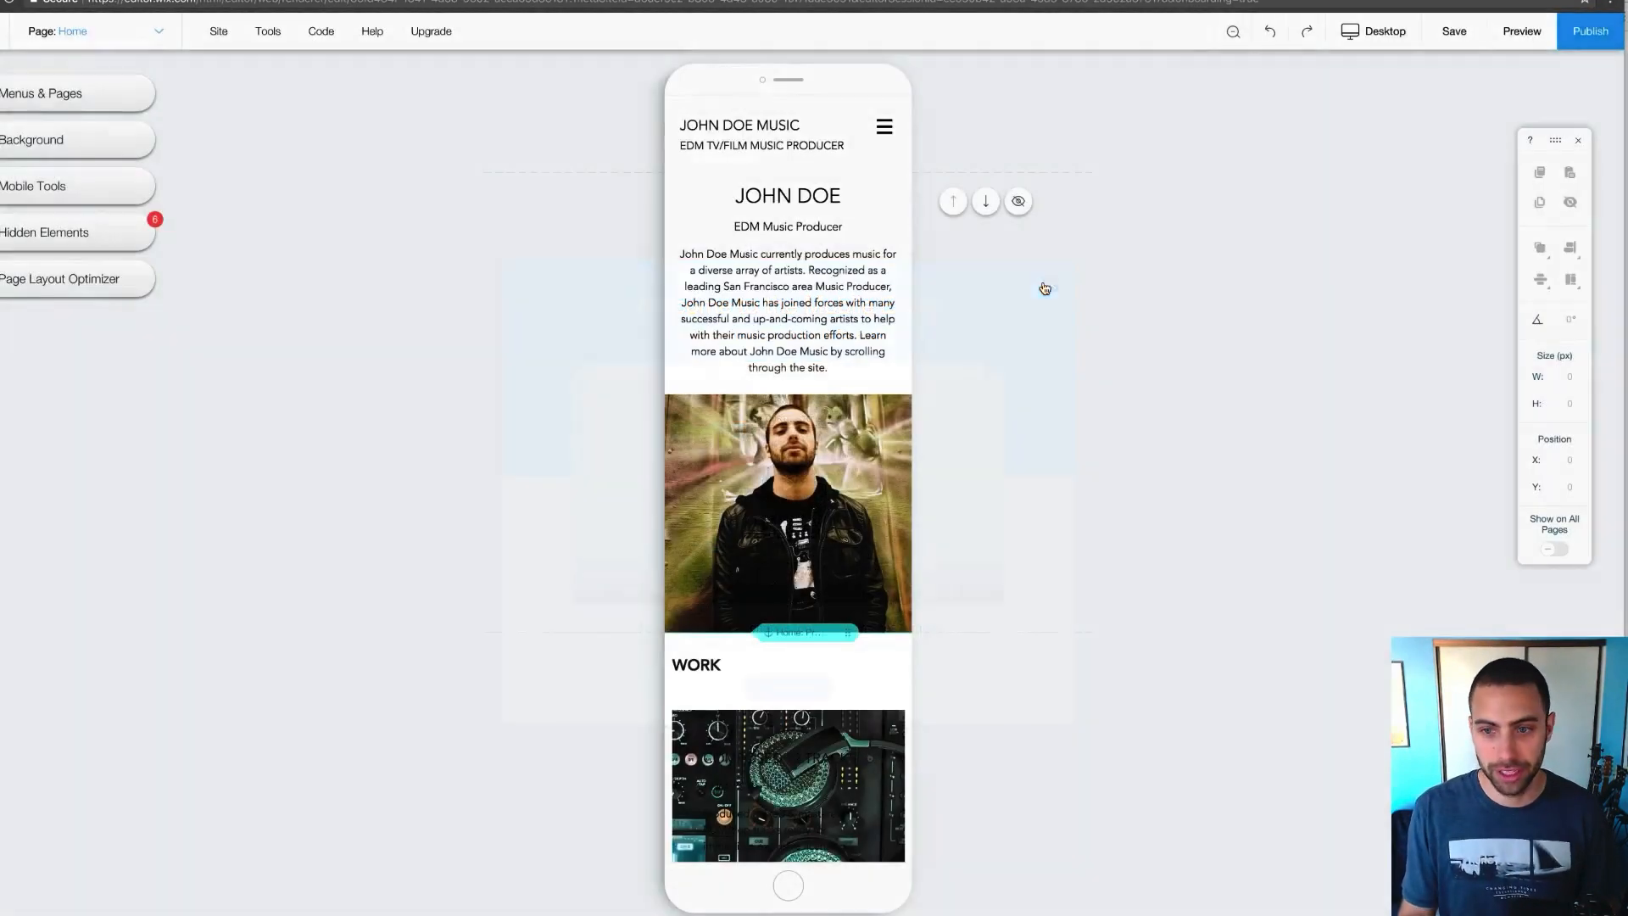
pyautogui.scroll(-2, 803, 327)
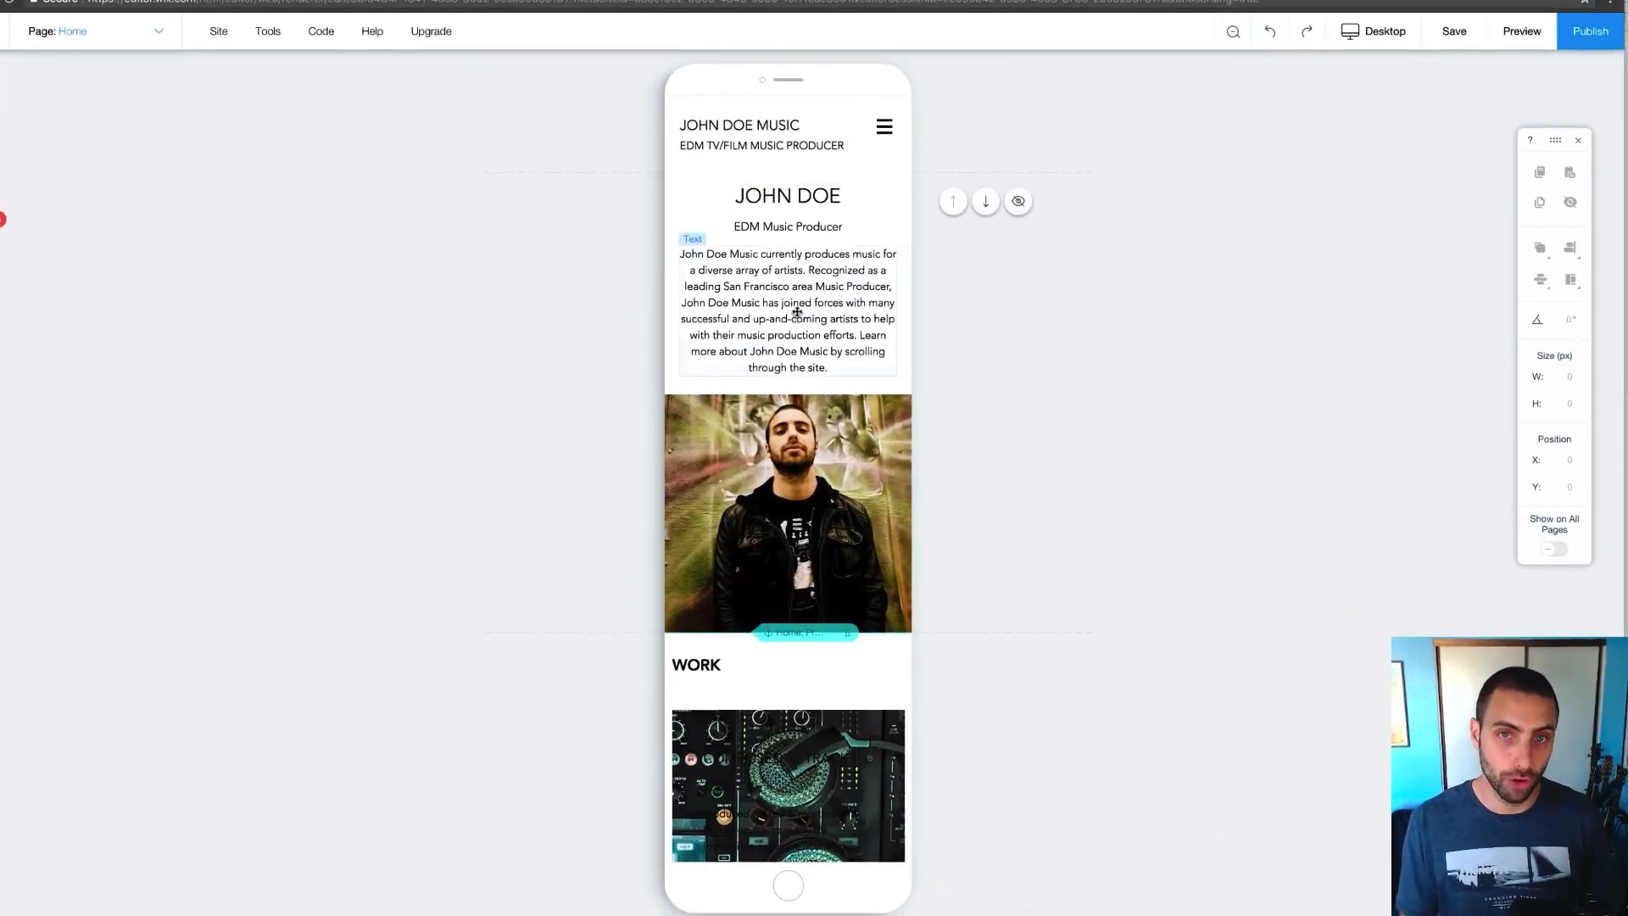
pyautogui.scroll(-12, 797, 312)
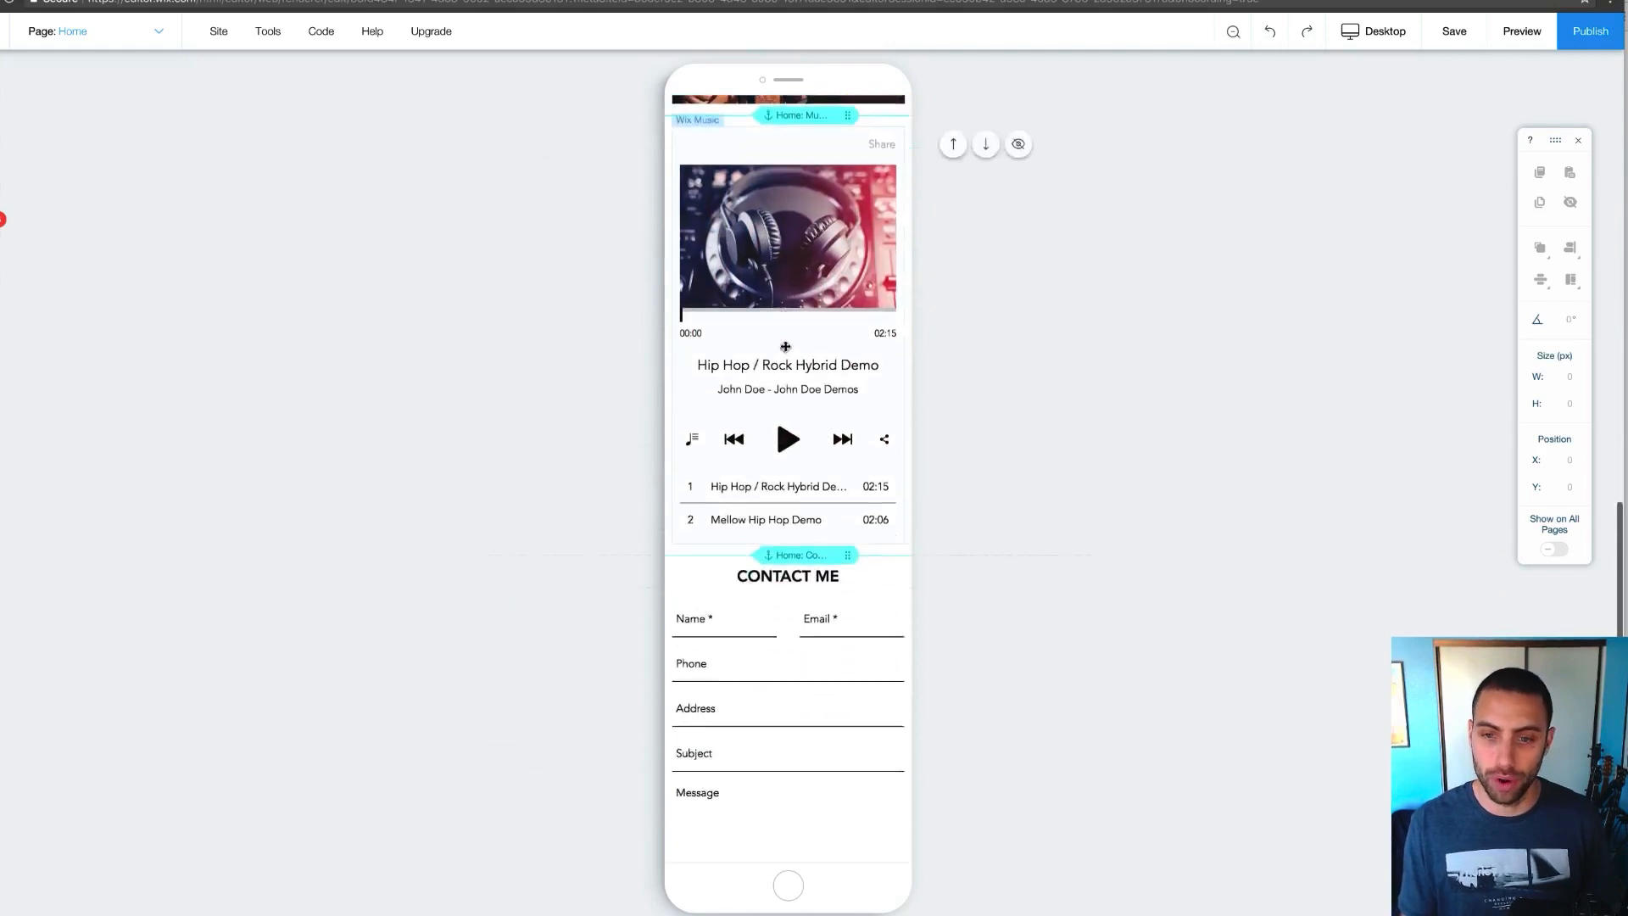
pyautogui.scroll(-2, 785, 346)
pyautogui.scroll(10, 789, 356)
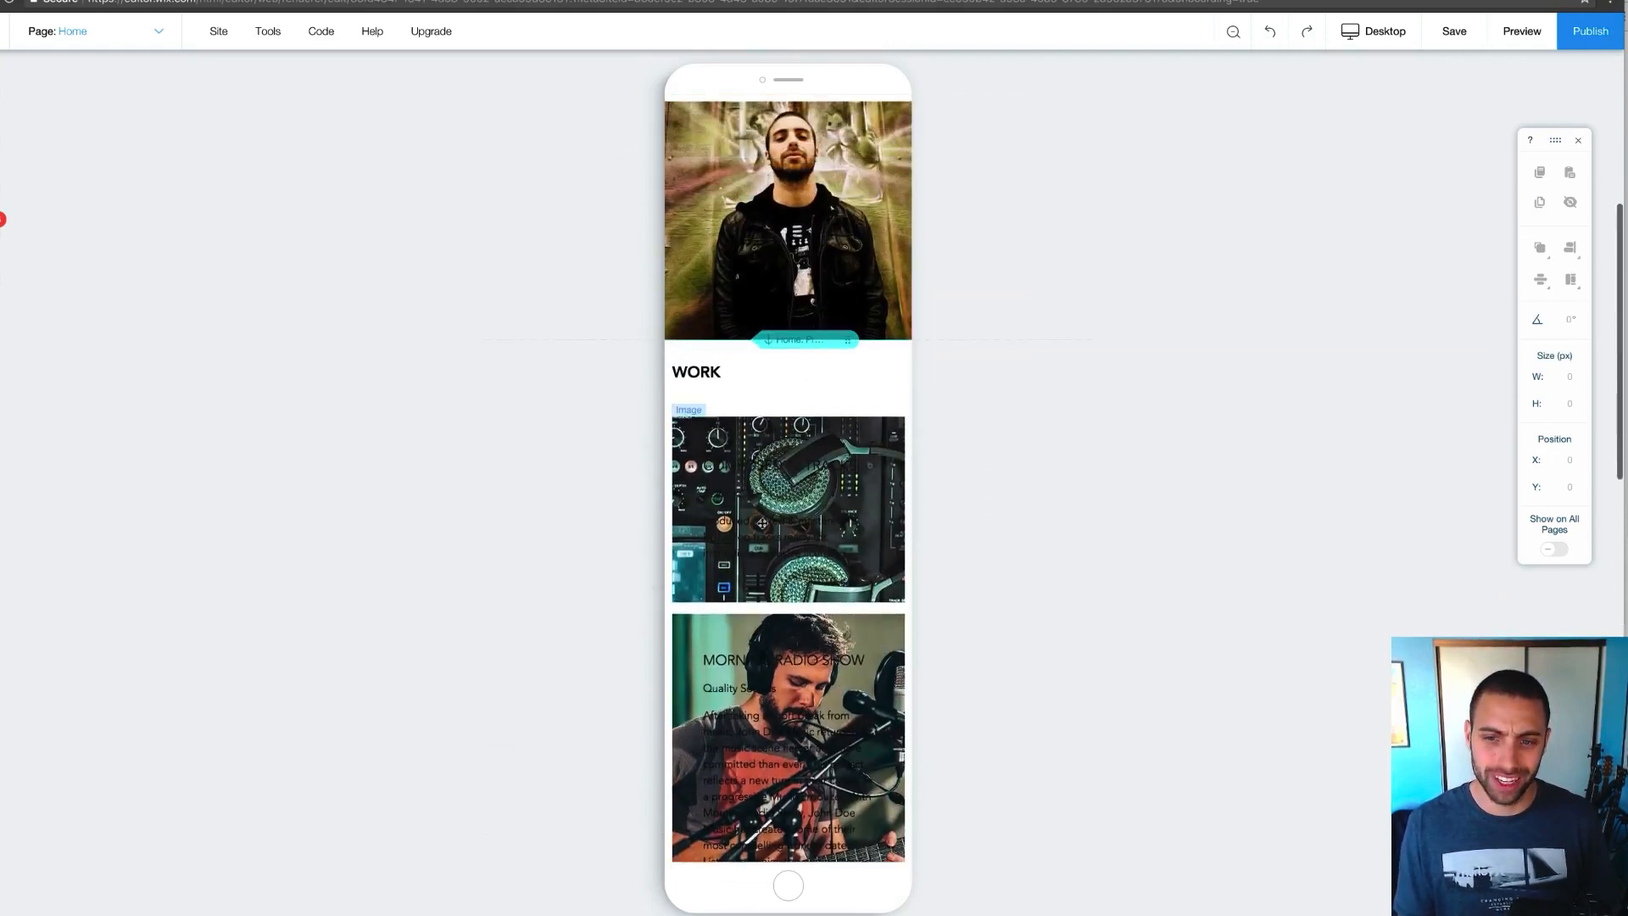
pyautogui.scroll(-1, 775, 643)
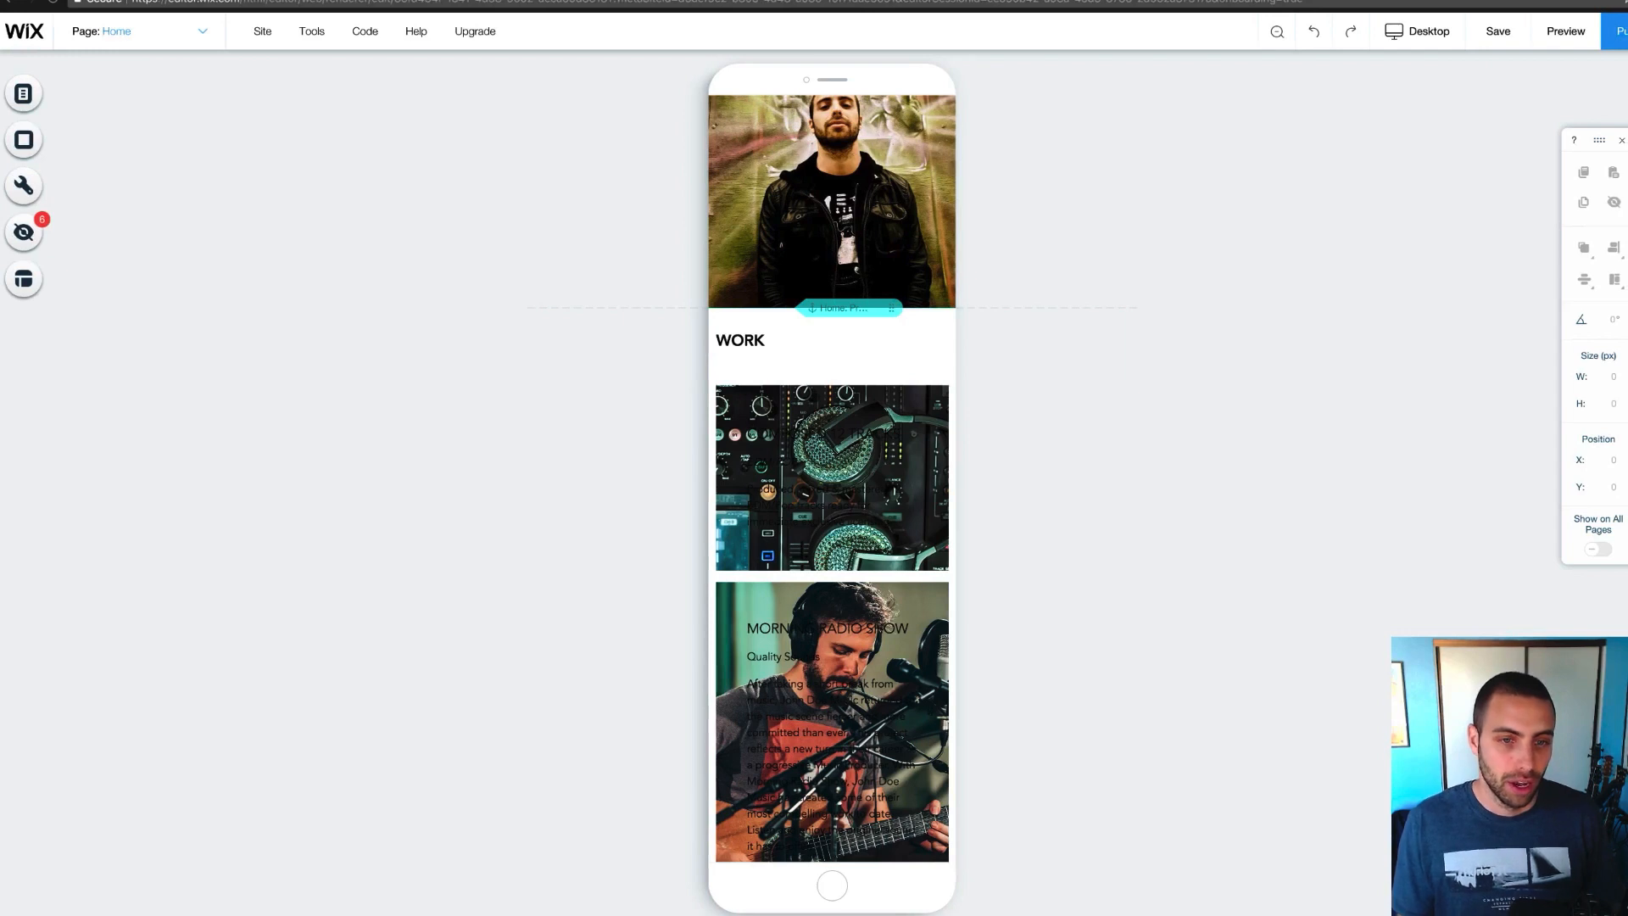
# Run Optimize Now in the Page Layout Optimizer and review the restacked mobile home page
pyautogui.click(67, 278)
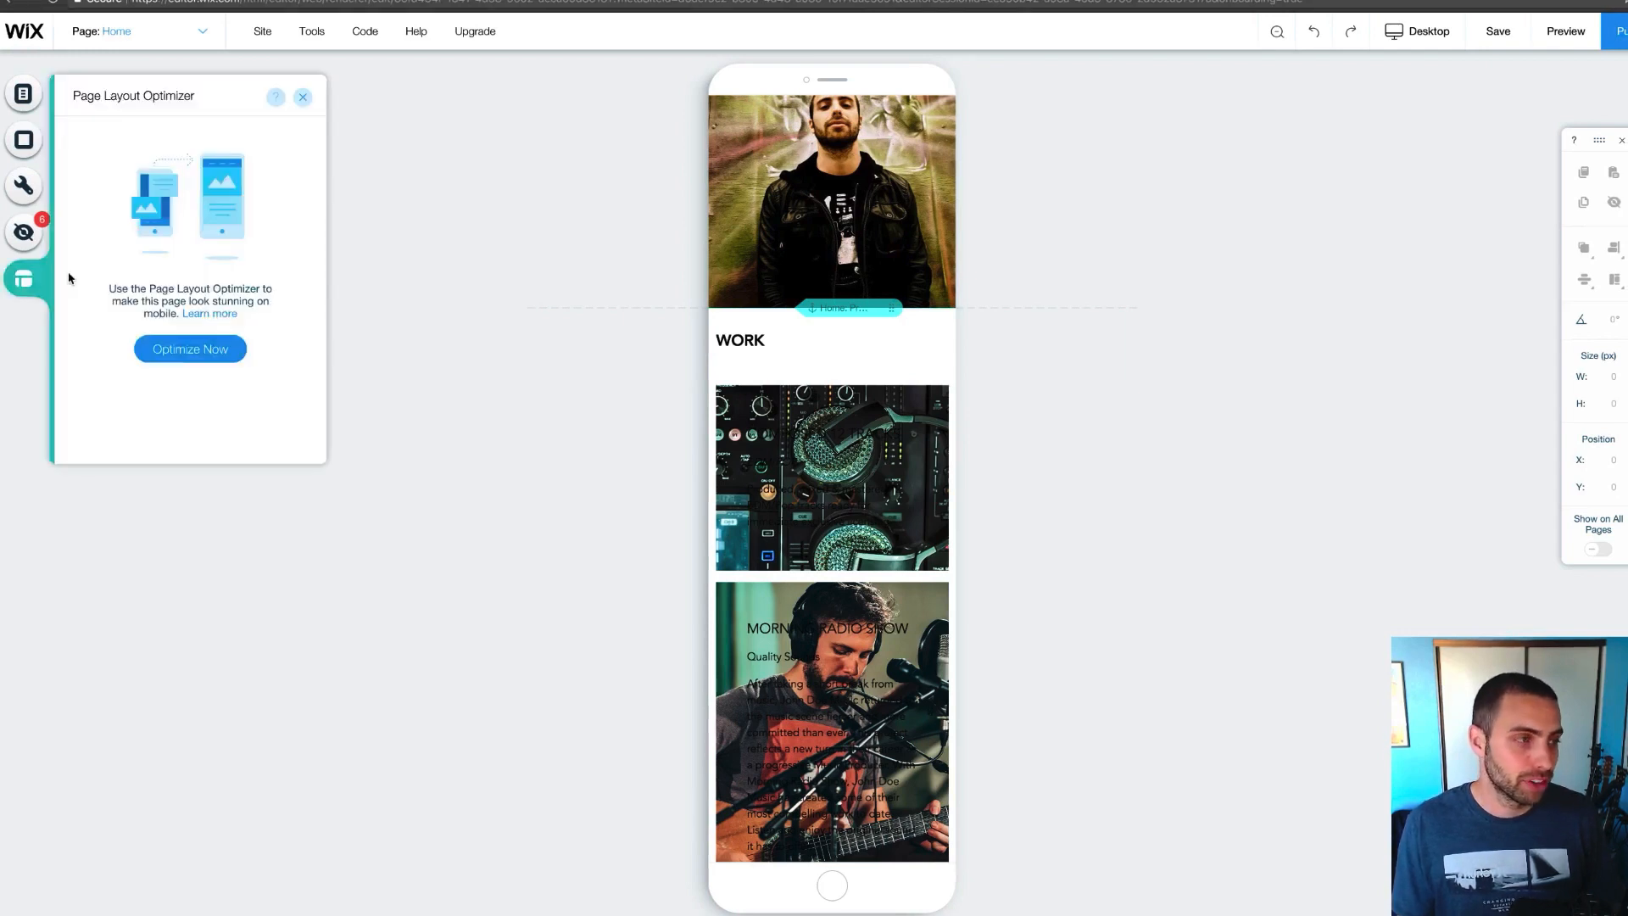
pyautogui.click(192, 353)
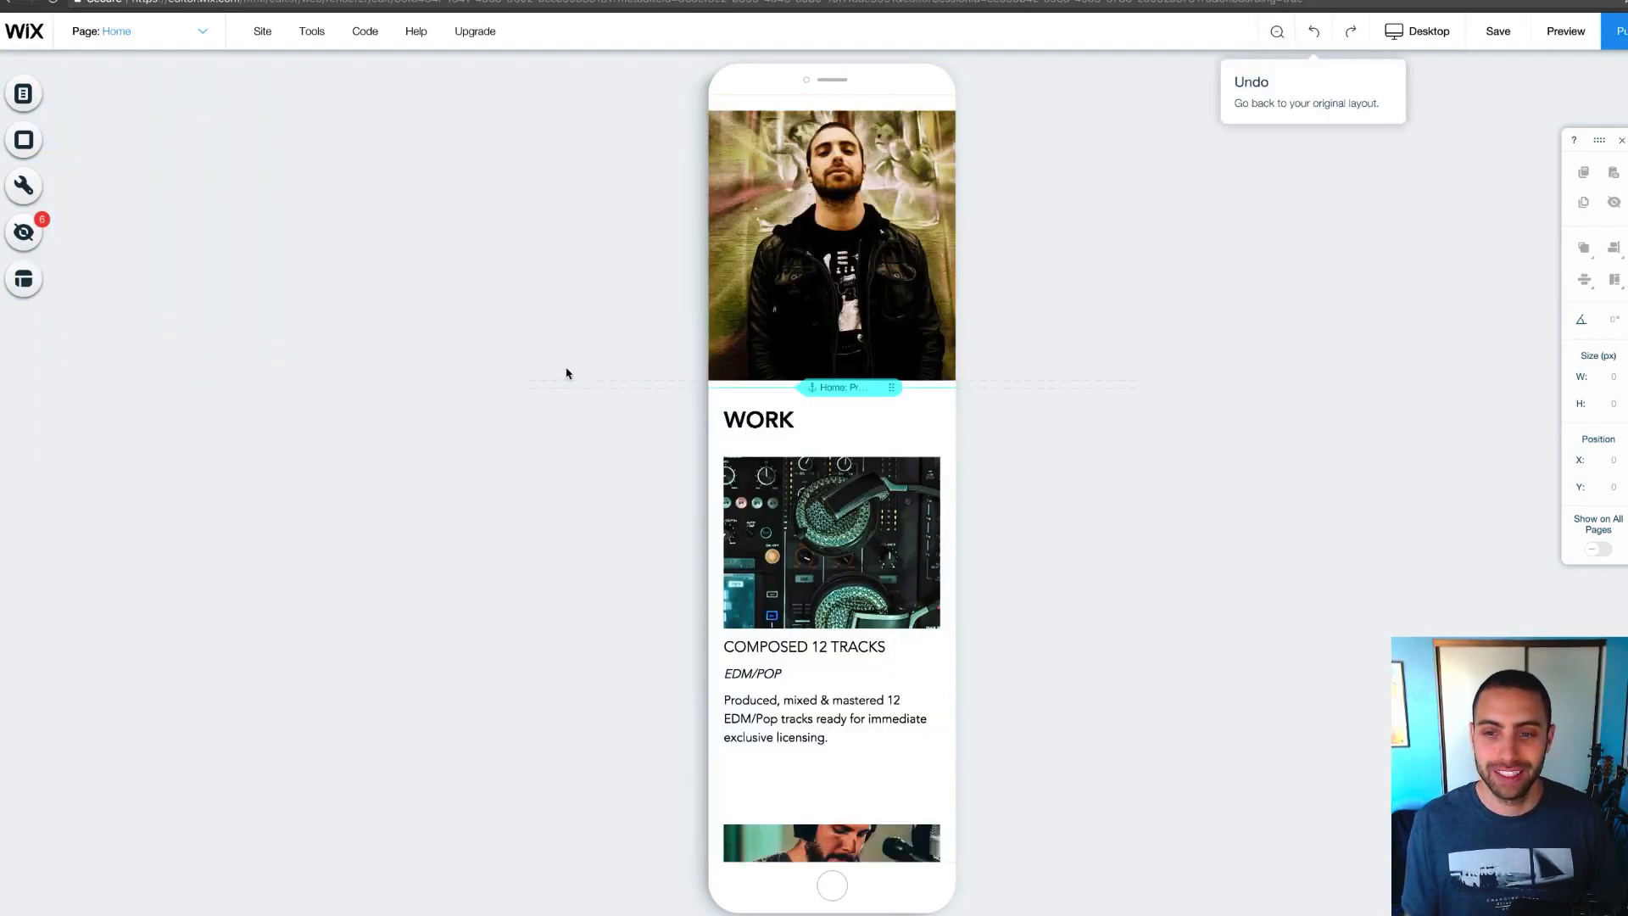
pyautogui.scroll(-12, 568, 371)
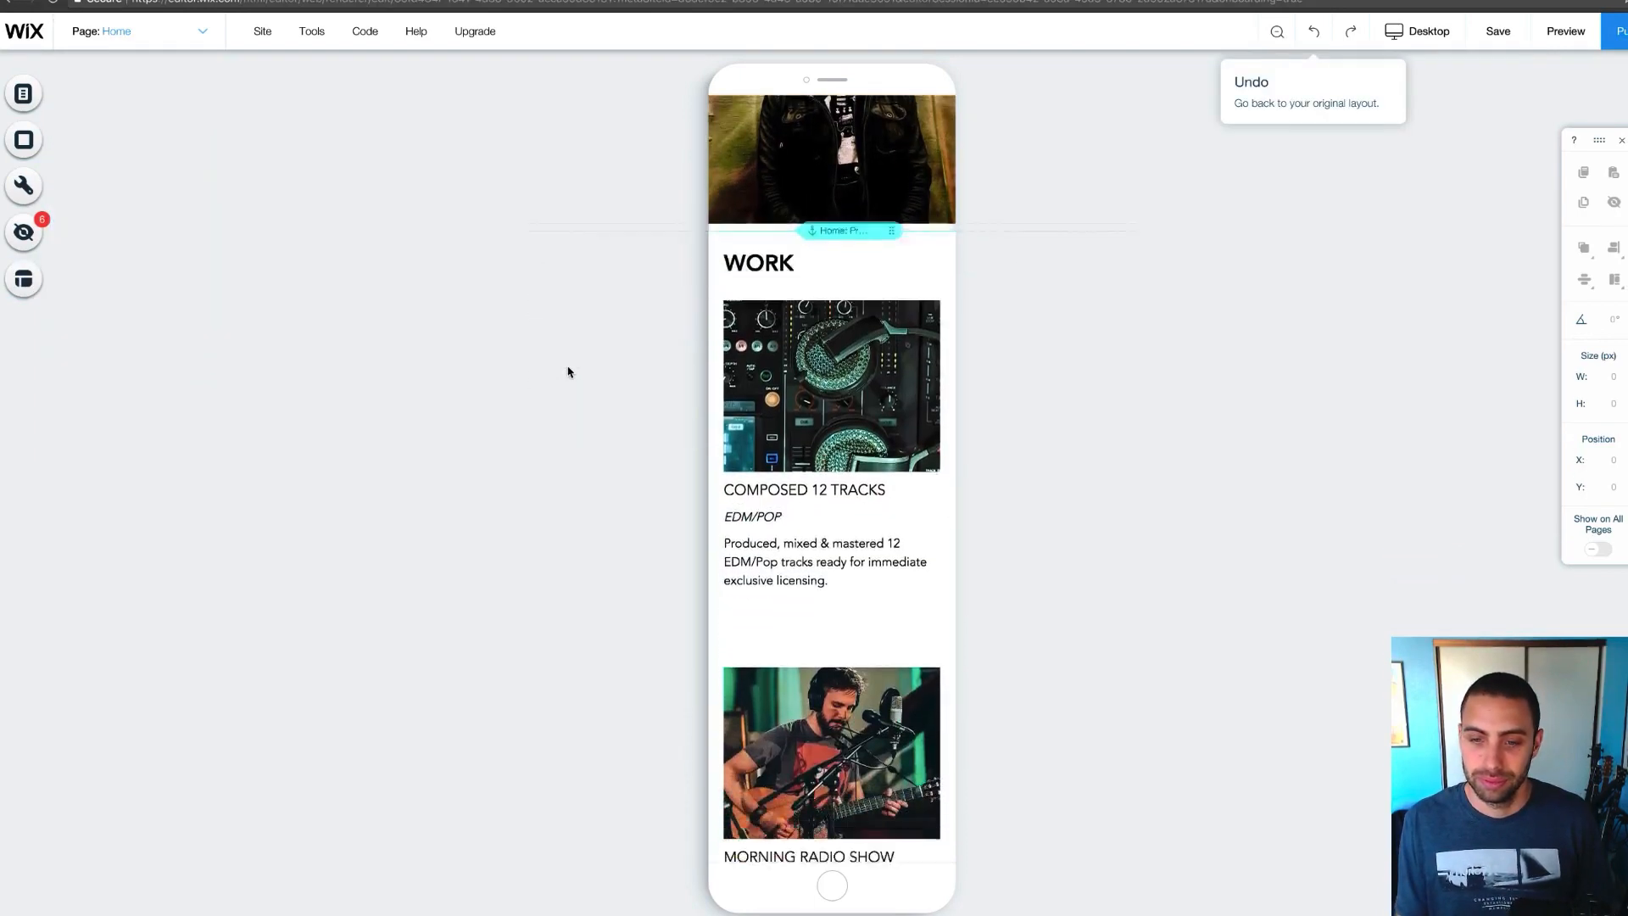
pyautogui.scroll(-5, 568, 372)
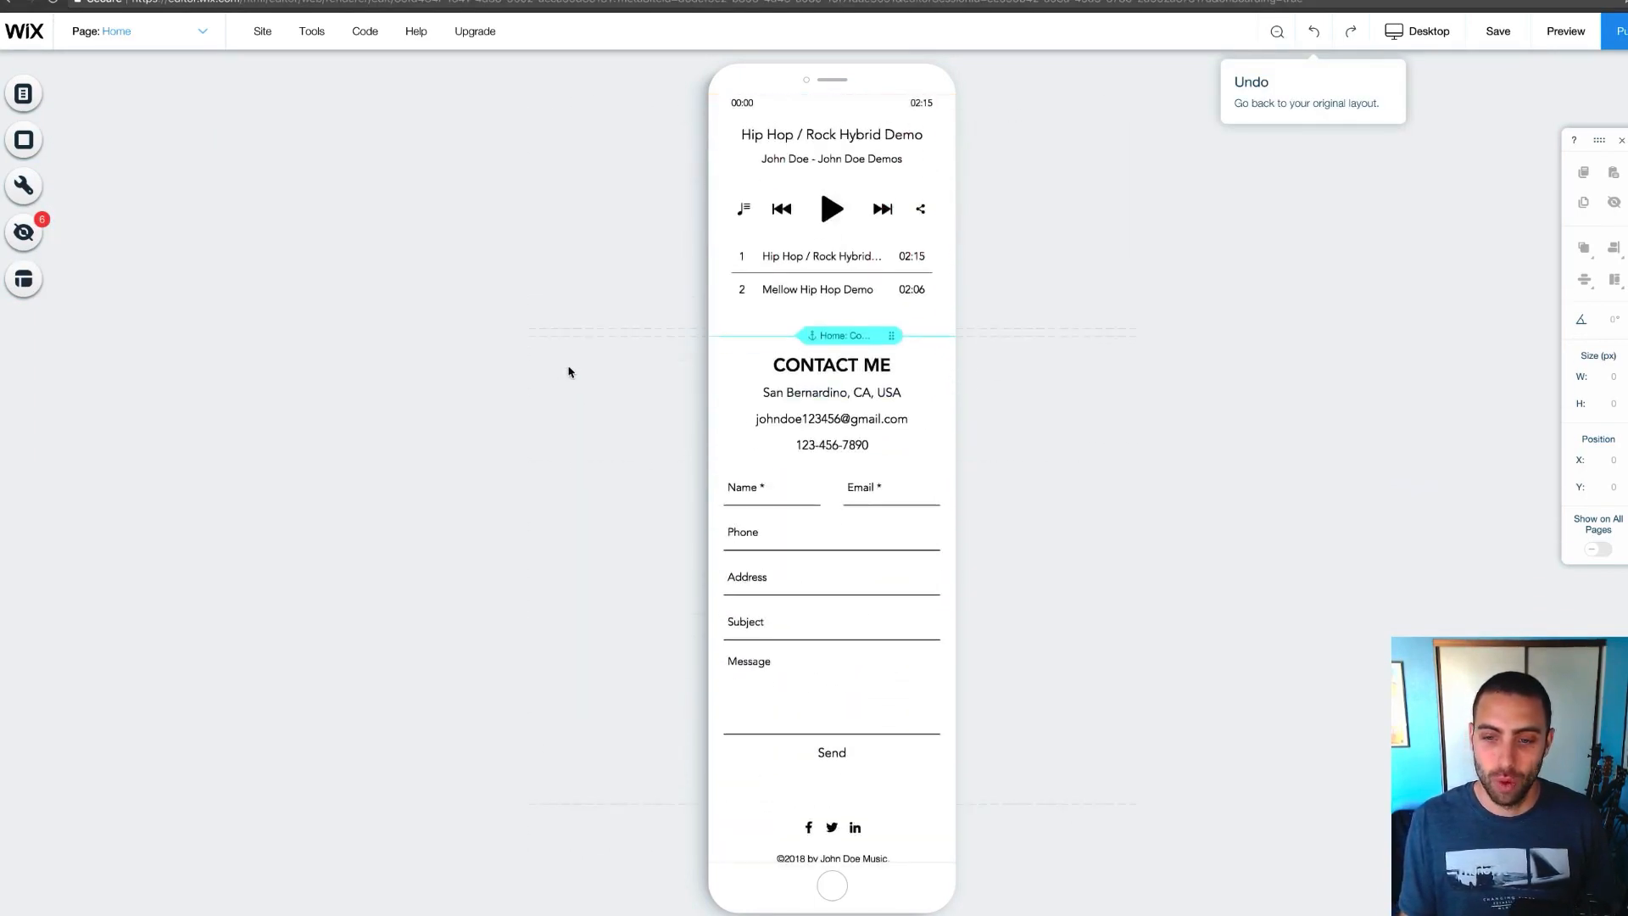
pyautogui.scroll(10, 632, 381)
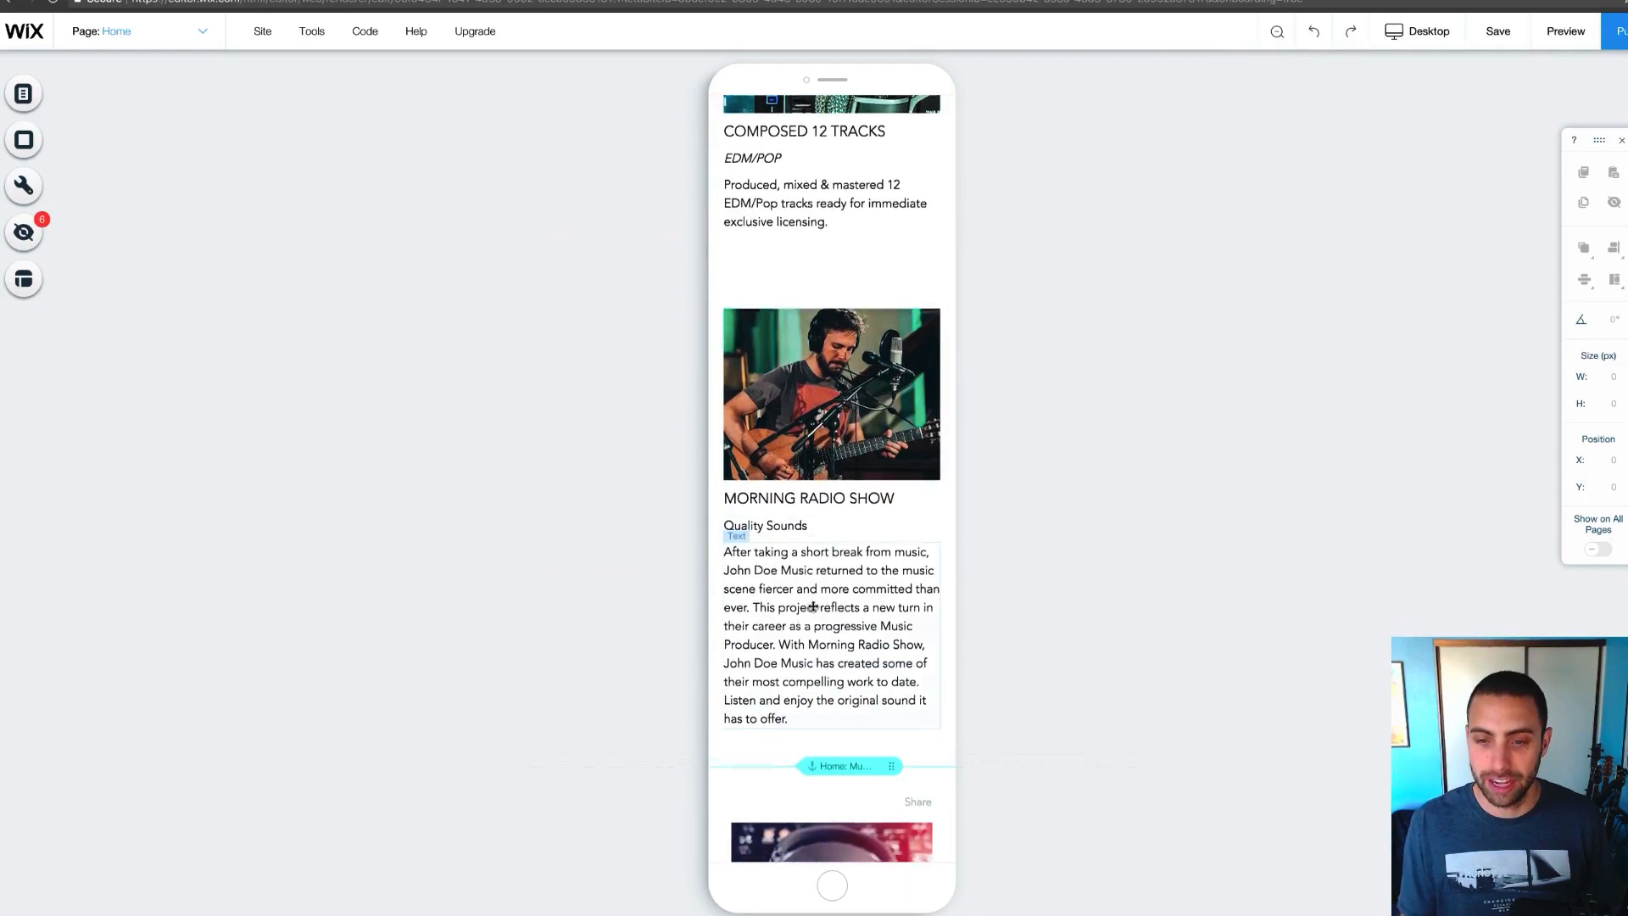
pyautogui.scroll(5, 814, 616)
pyautogui.scroll(5, 840, 425)
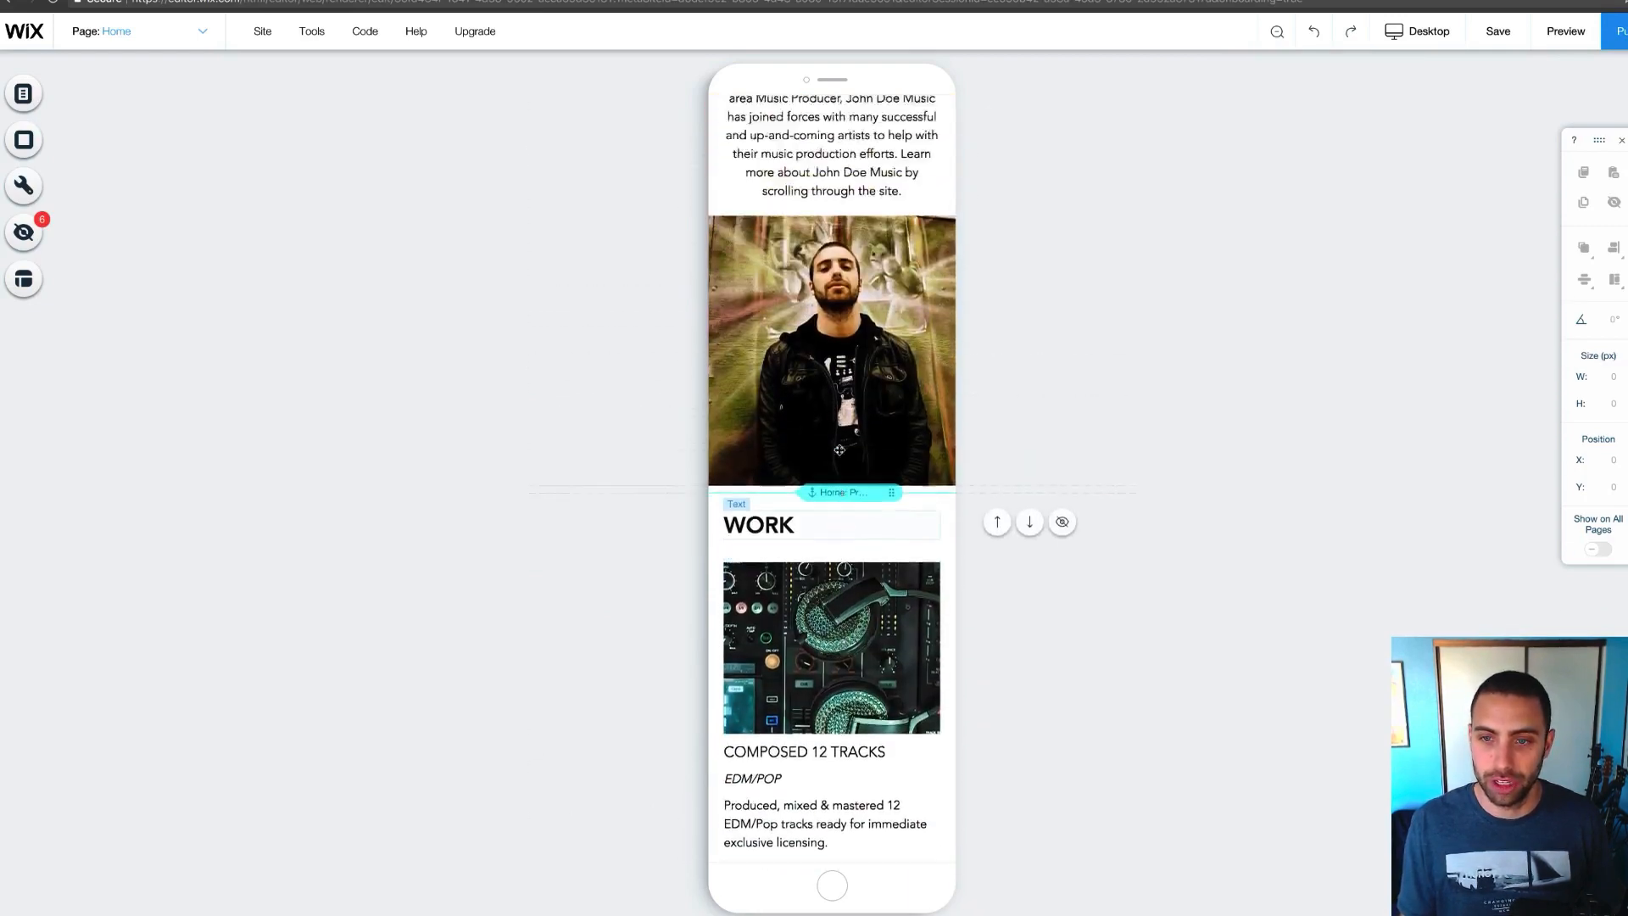
pyautogui.scroll(-3, 847, 385)
pyautogui.scroll(-10, 847, 386)
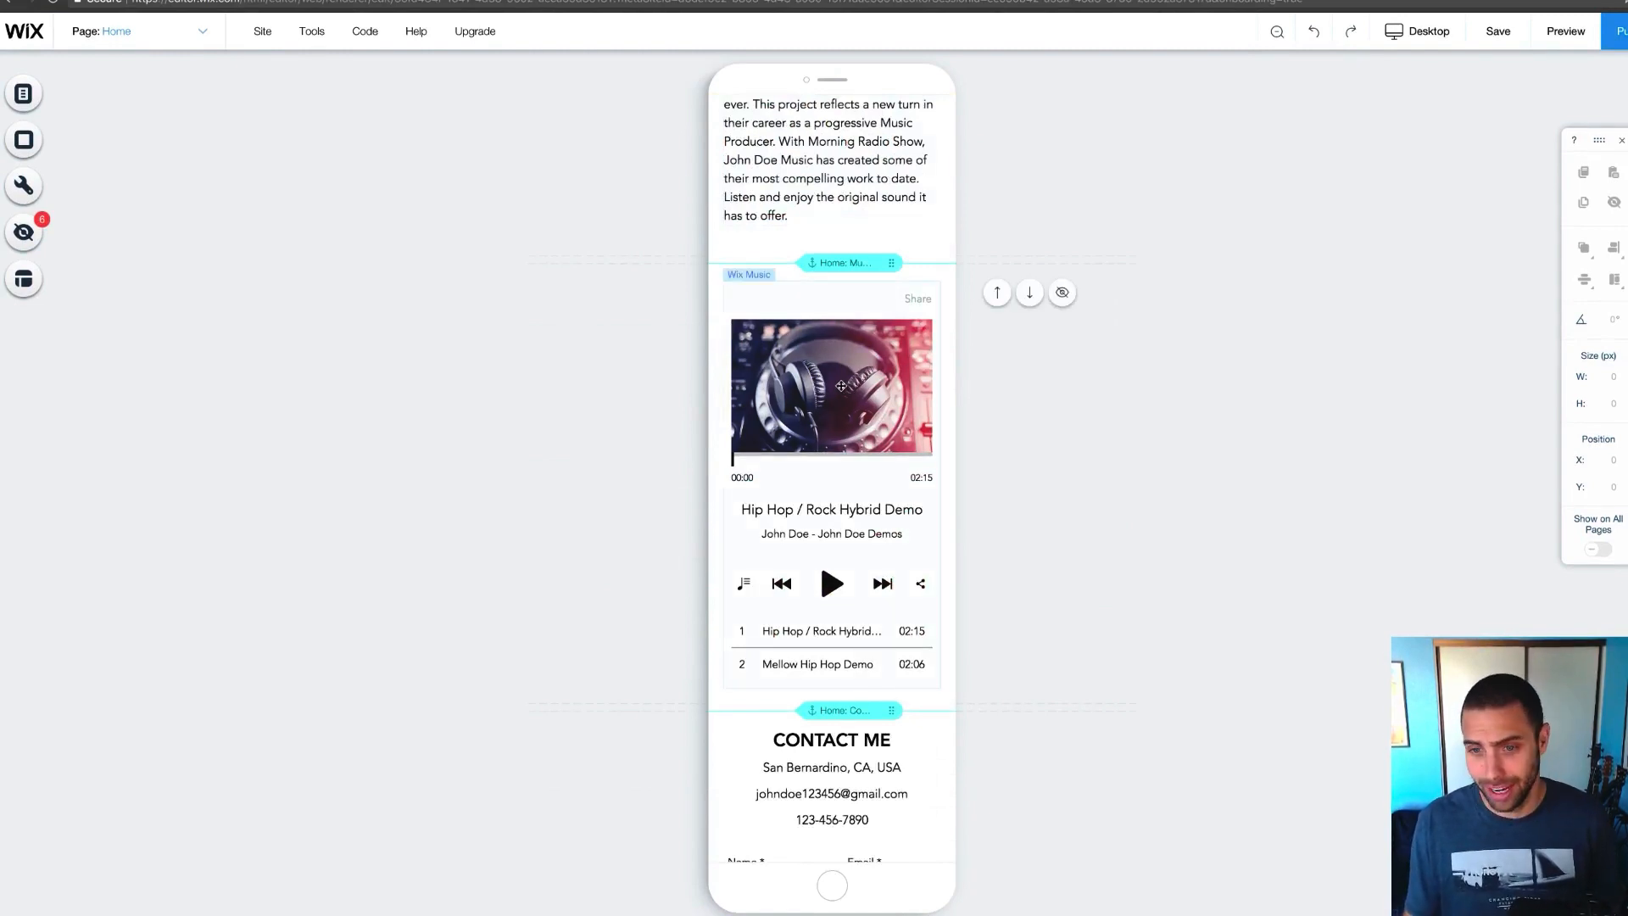
pyautogui.scroll(12, 848, 386)
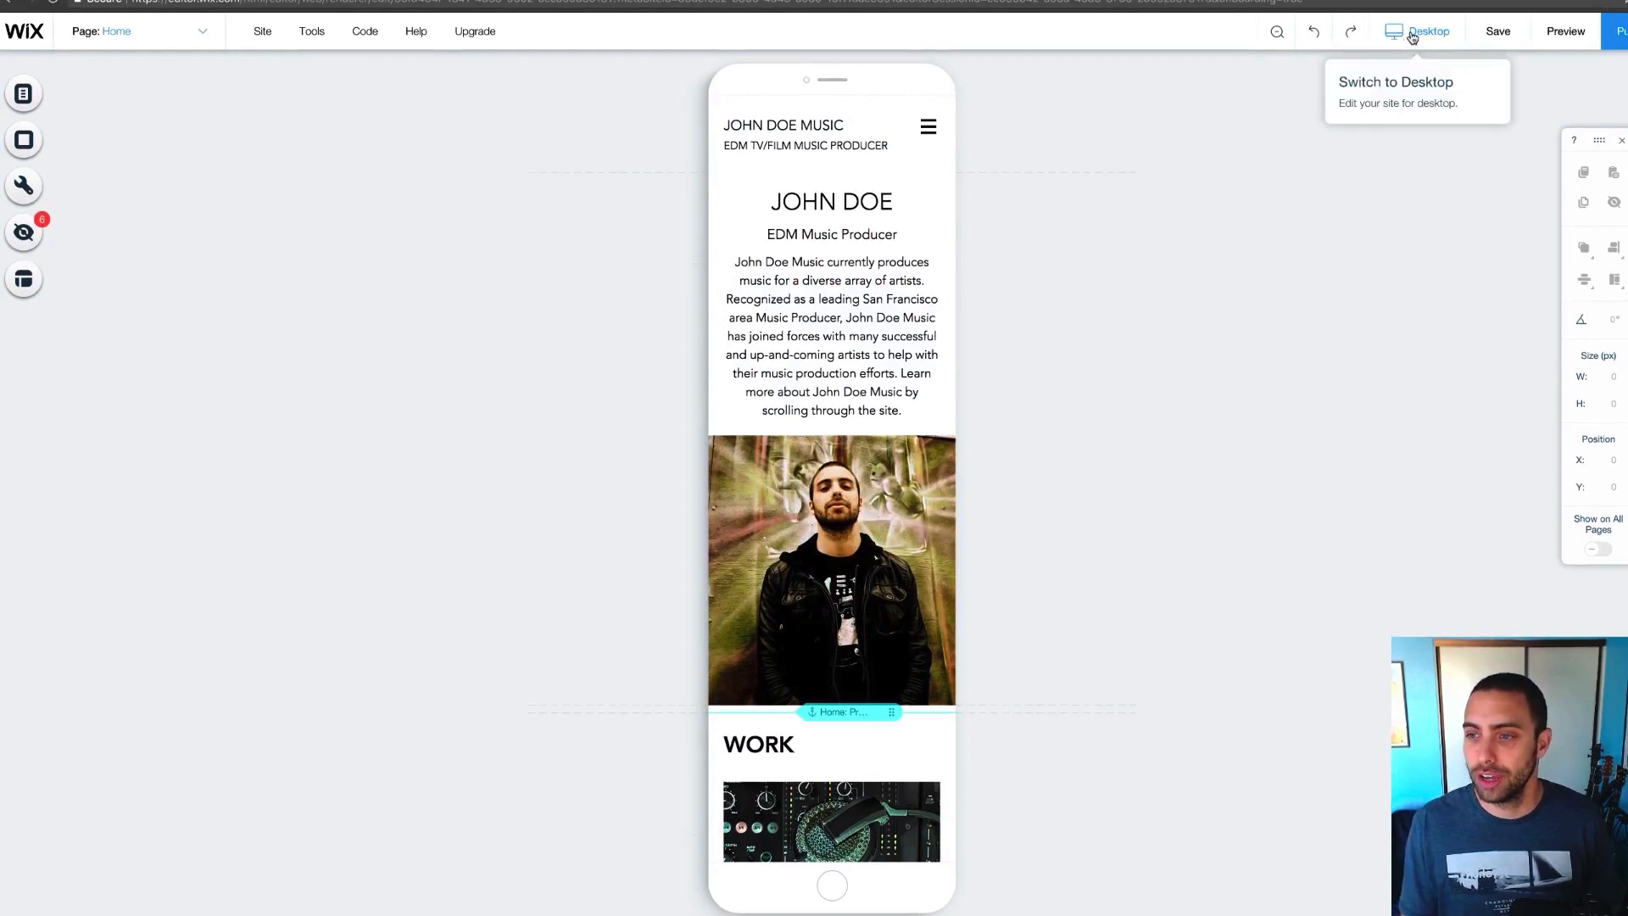
pyautogui.click(1408, 38)
# Choose Edit Desktop View and scroll the desktop home page to check it
pyautogui.click(1175, 97)
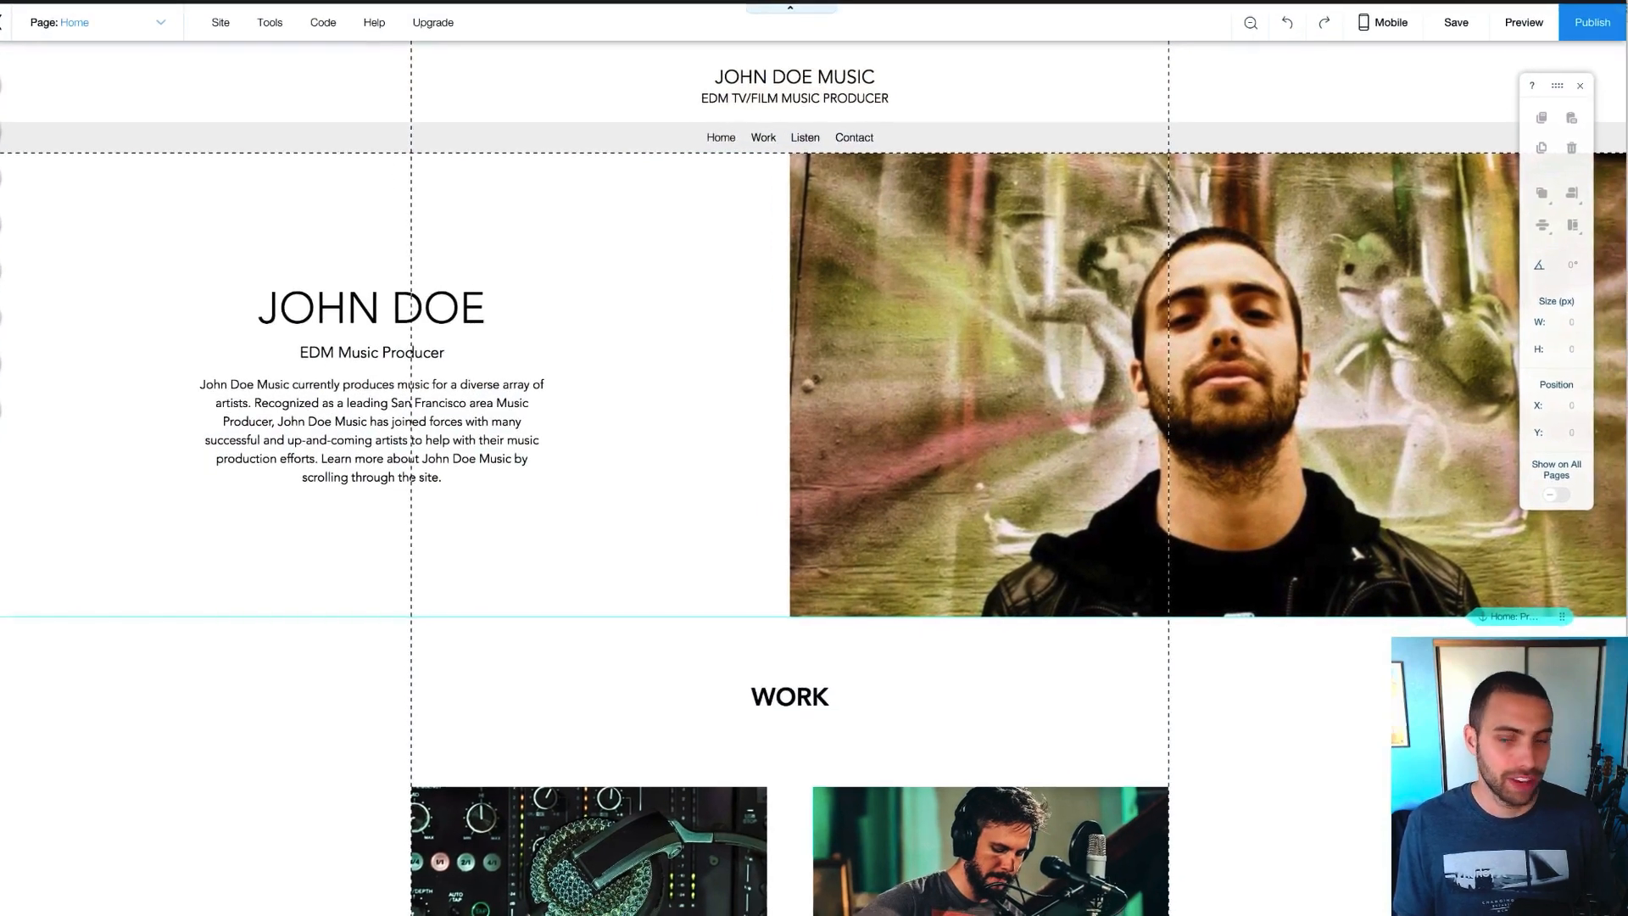
pyautogui.scroll(-3, 717, 351)
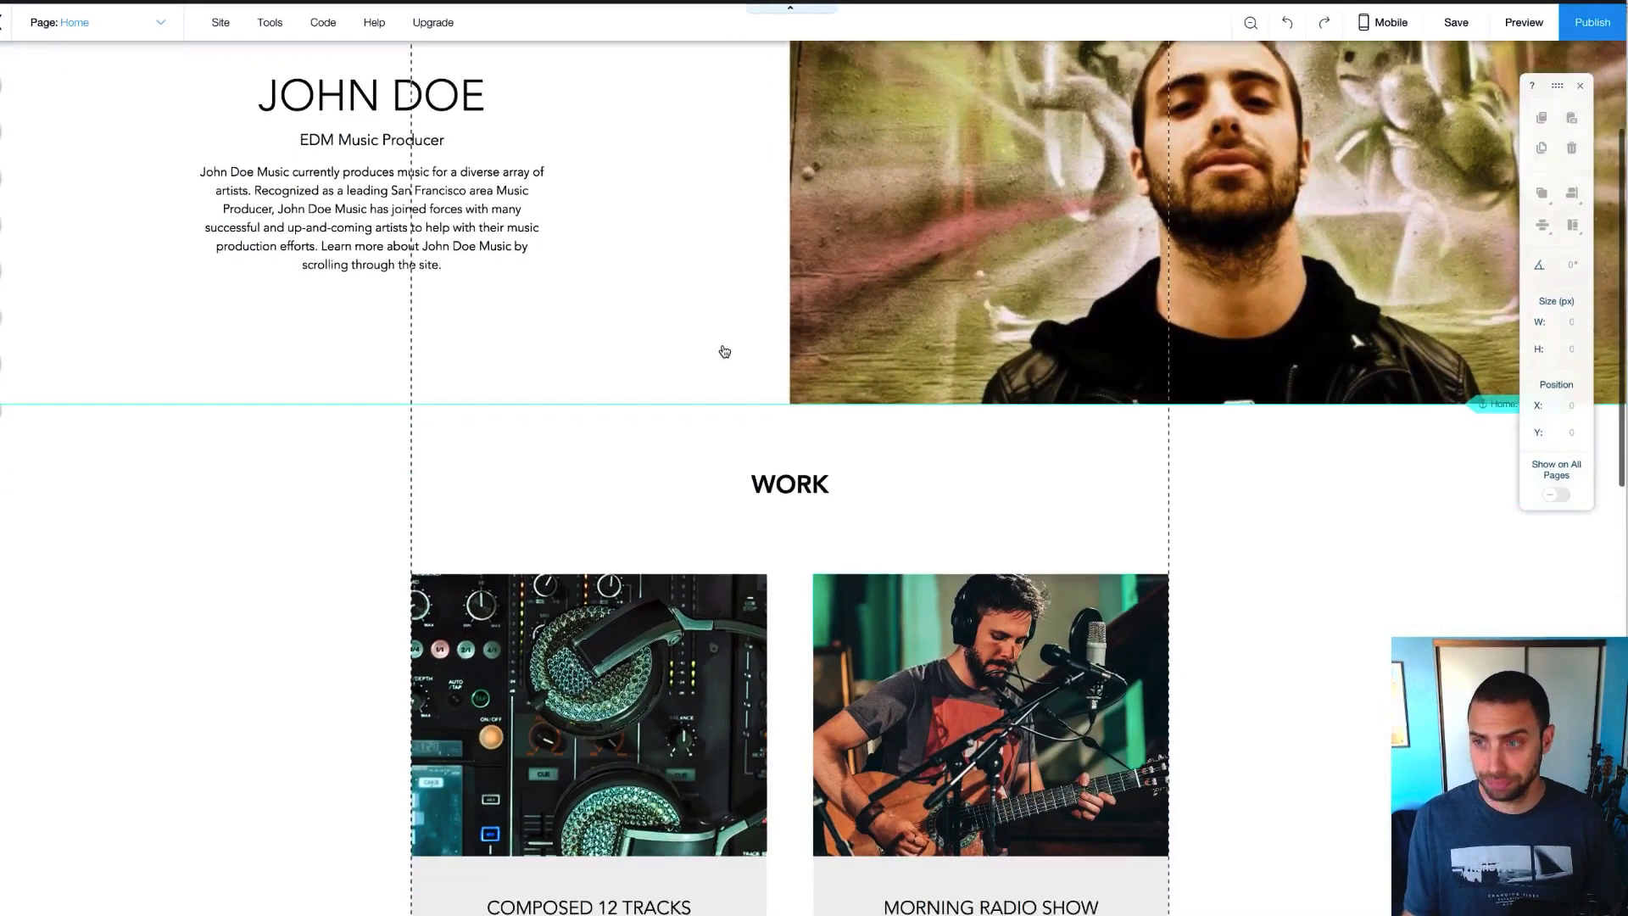
pyautogui.scroll(3, 717, 351)
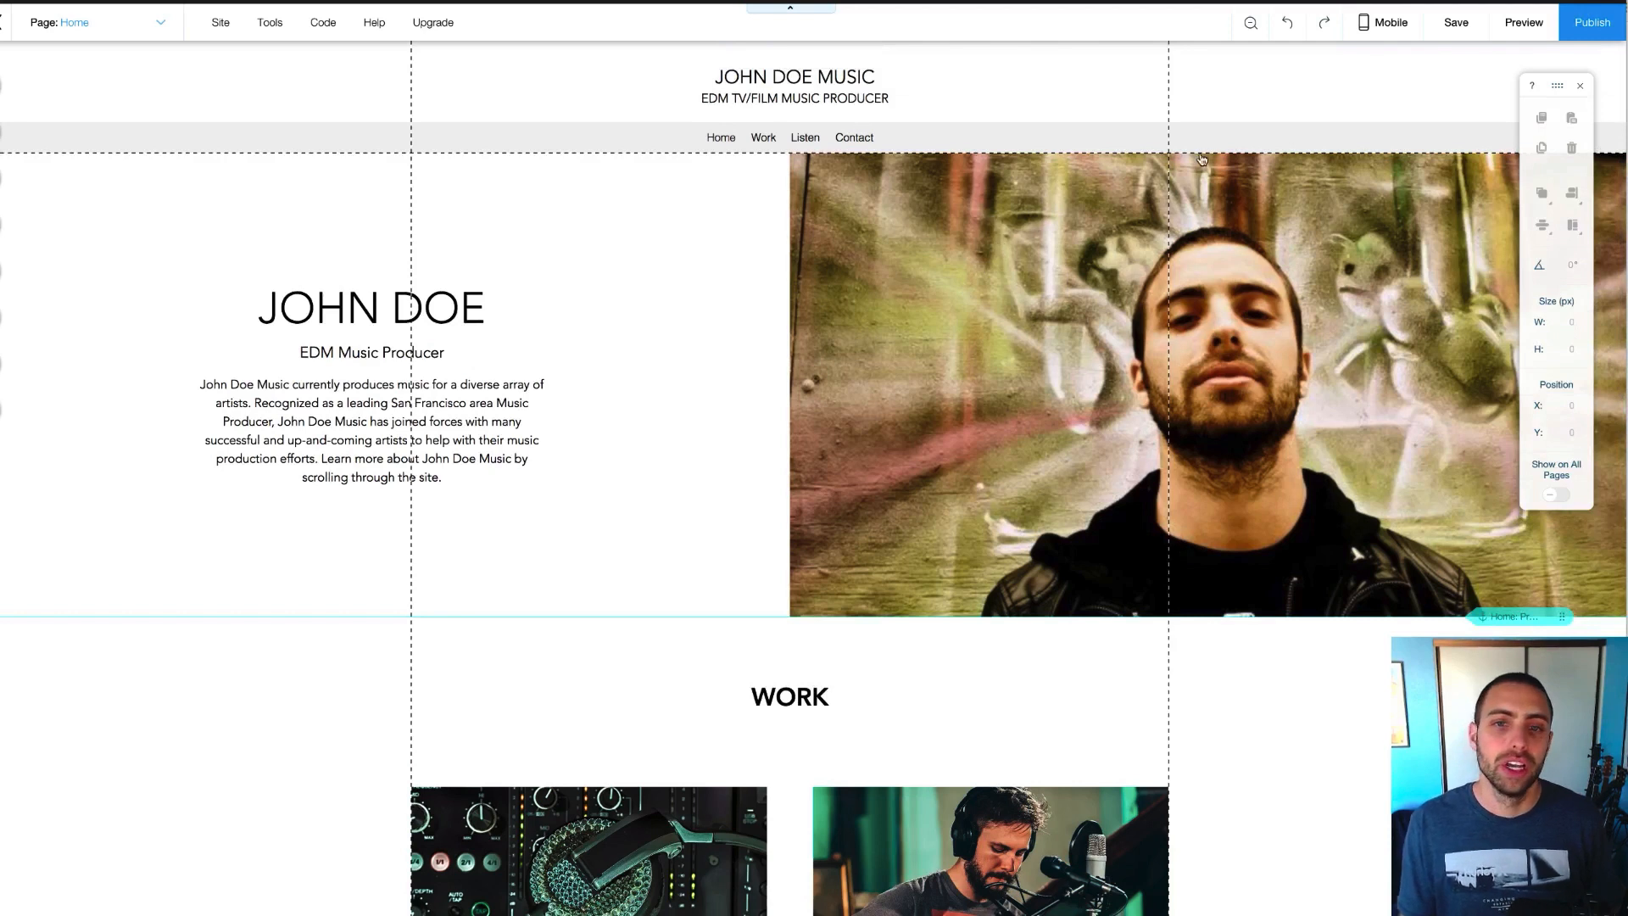
# Publish with 'Connect your own customized domain', then choose to get a new domain name
pyautogui.click(1592, 24)
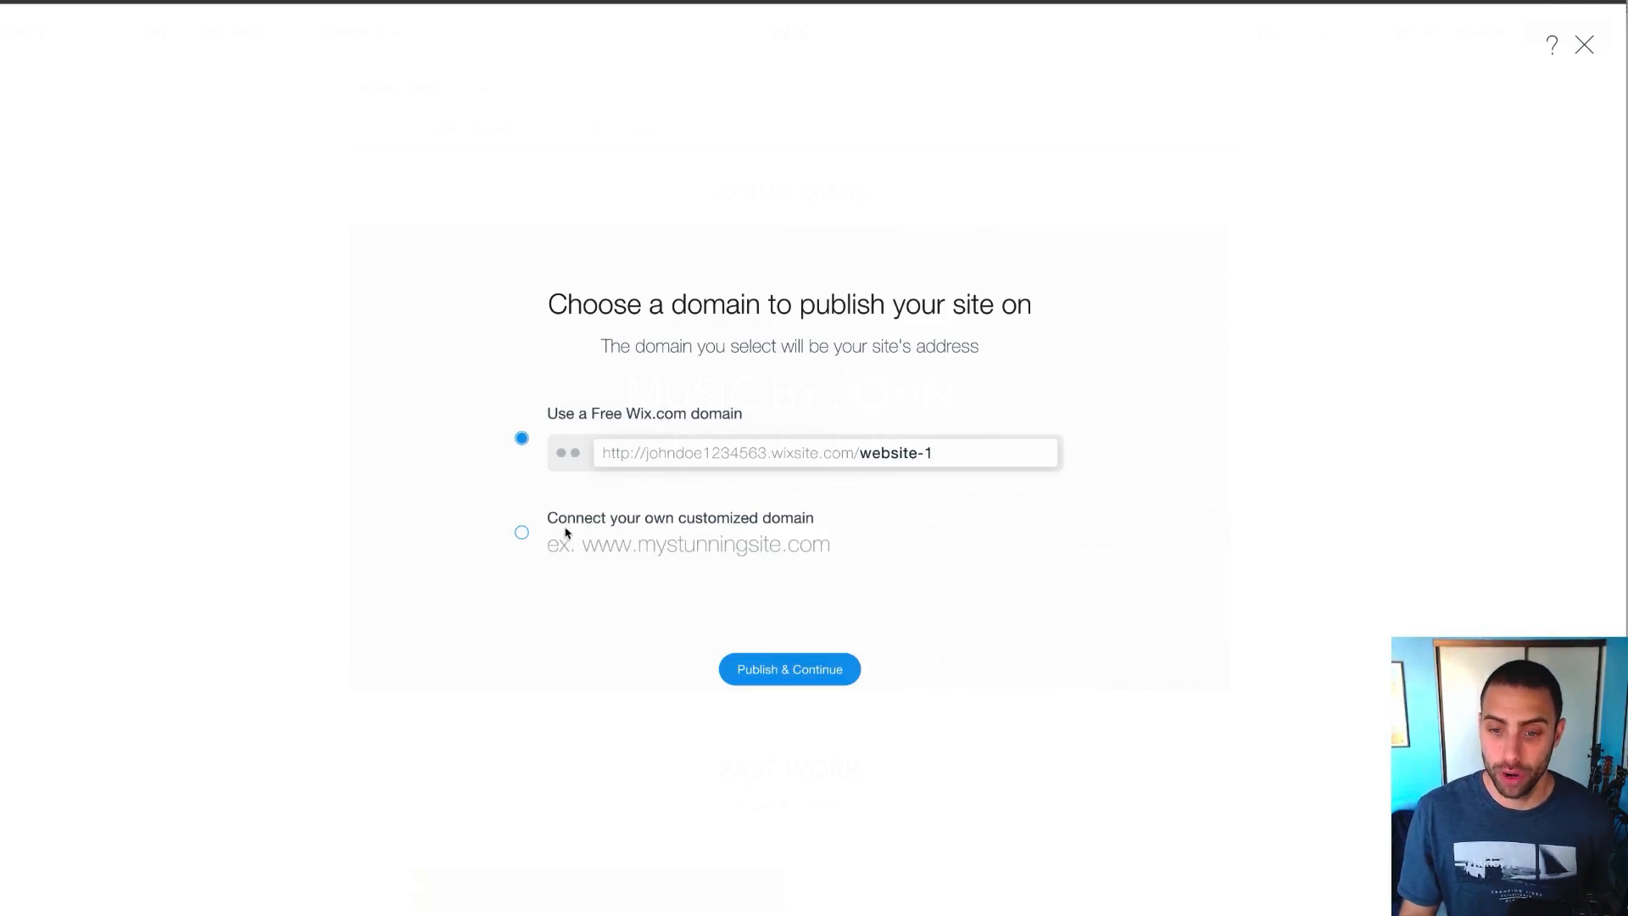
pyautogui.click(521, 533)
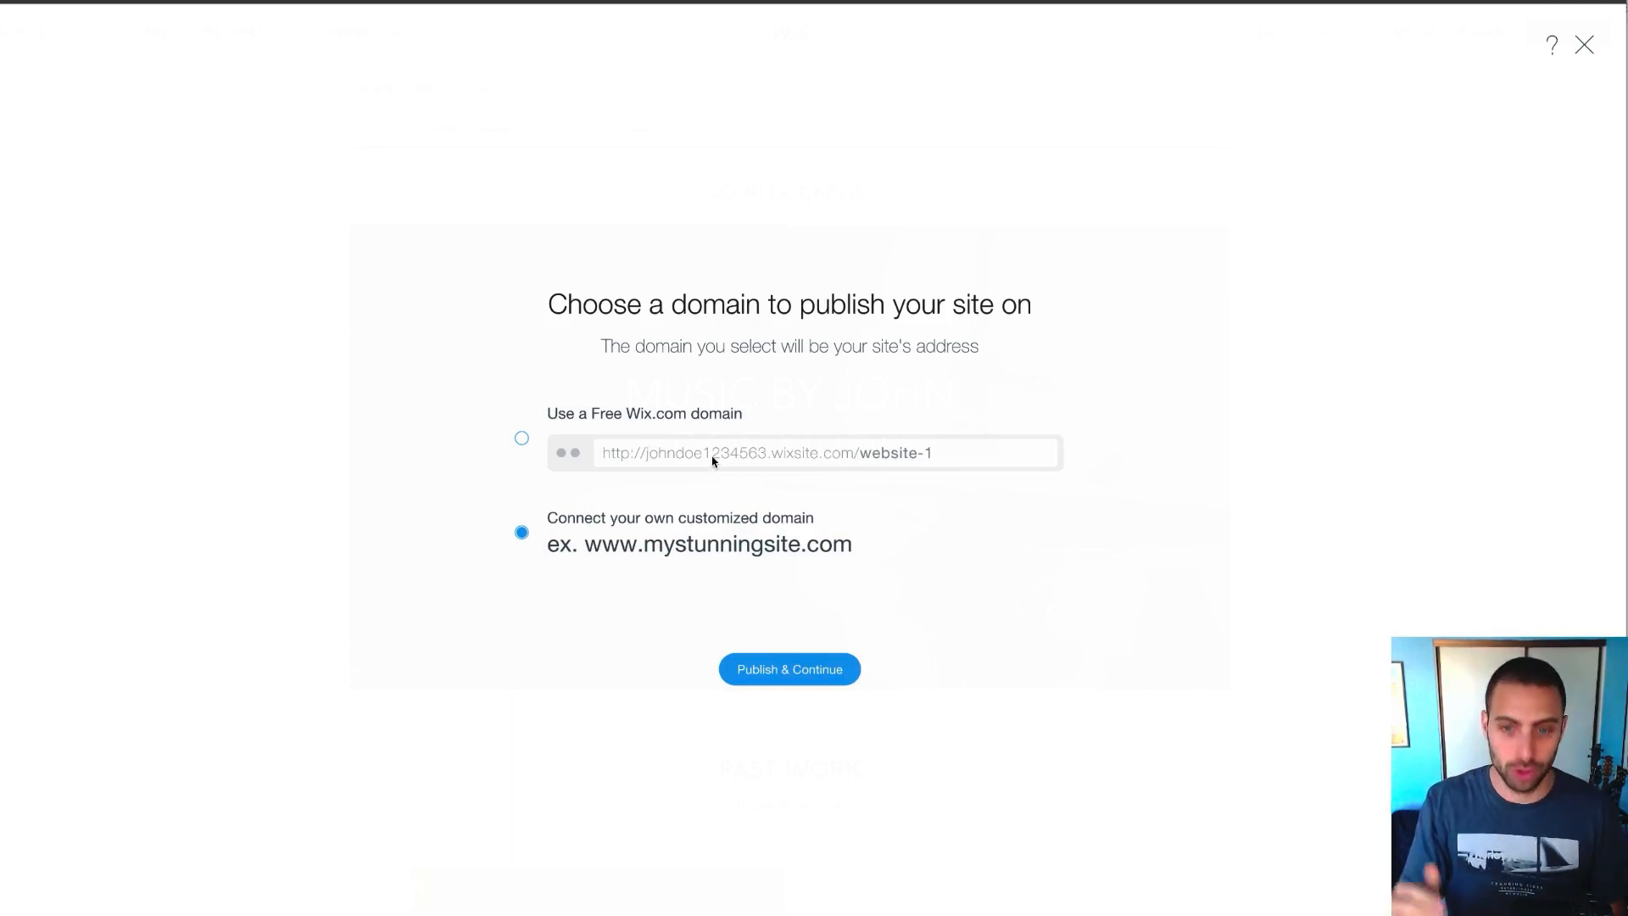
pyautogui.click(780, 680)
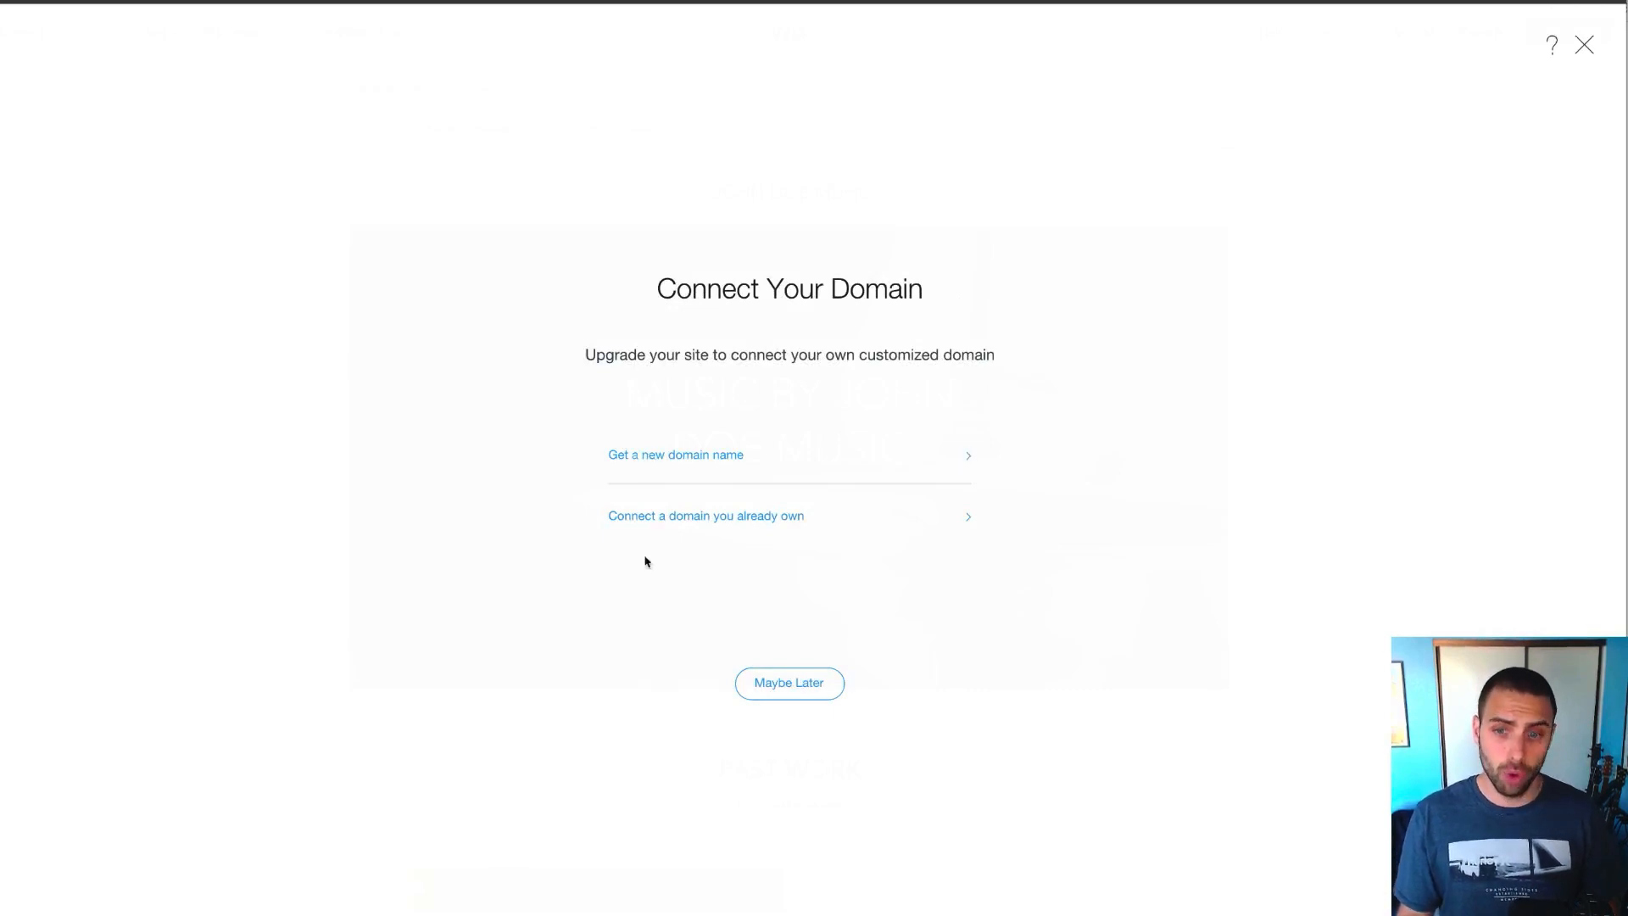
pyautogui.click(694, 459)
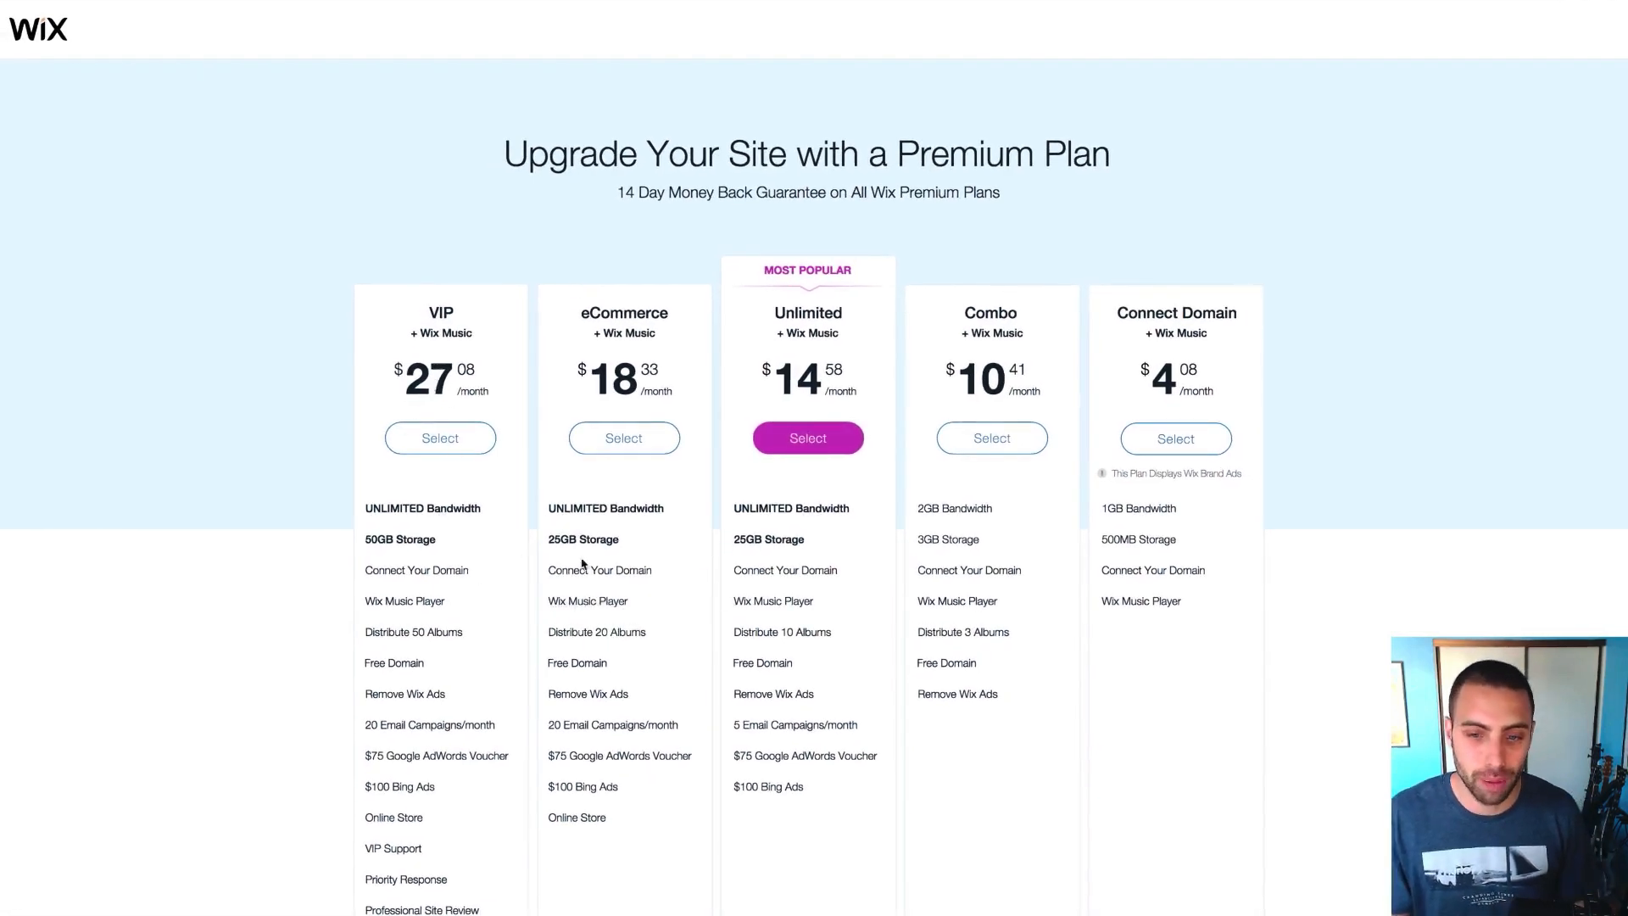
pyautogui.scroll(-1, 608, 566)
pyautogui.moveTo(433, 512)
pyautogui.scroll(1, 433, 511)
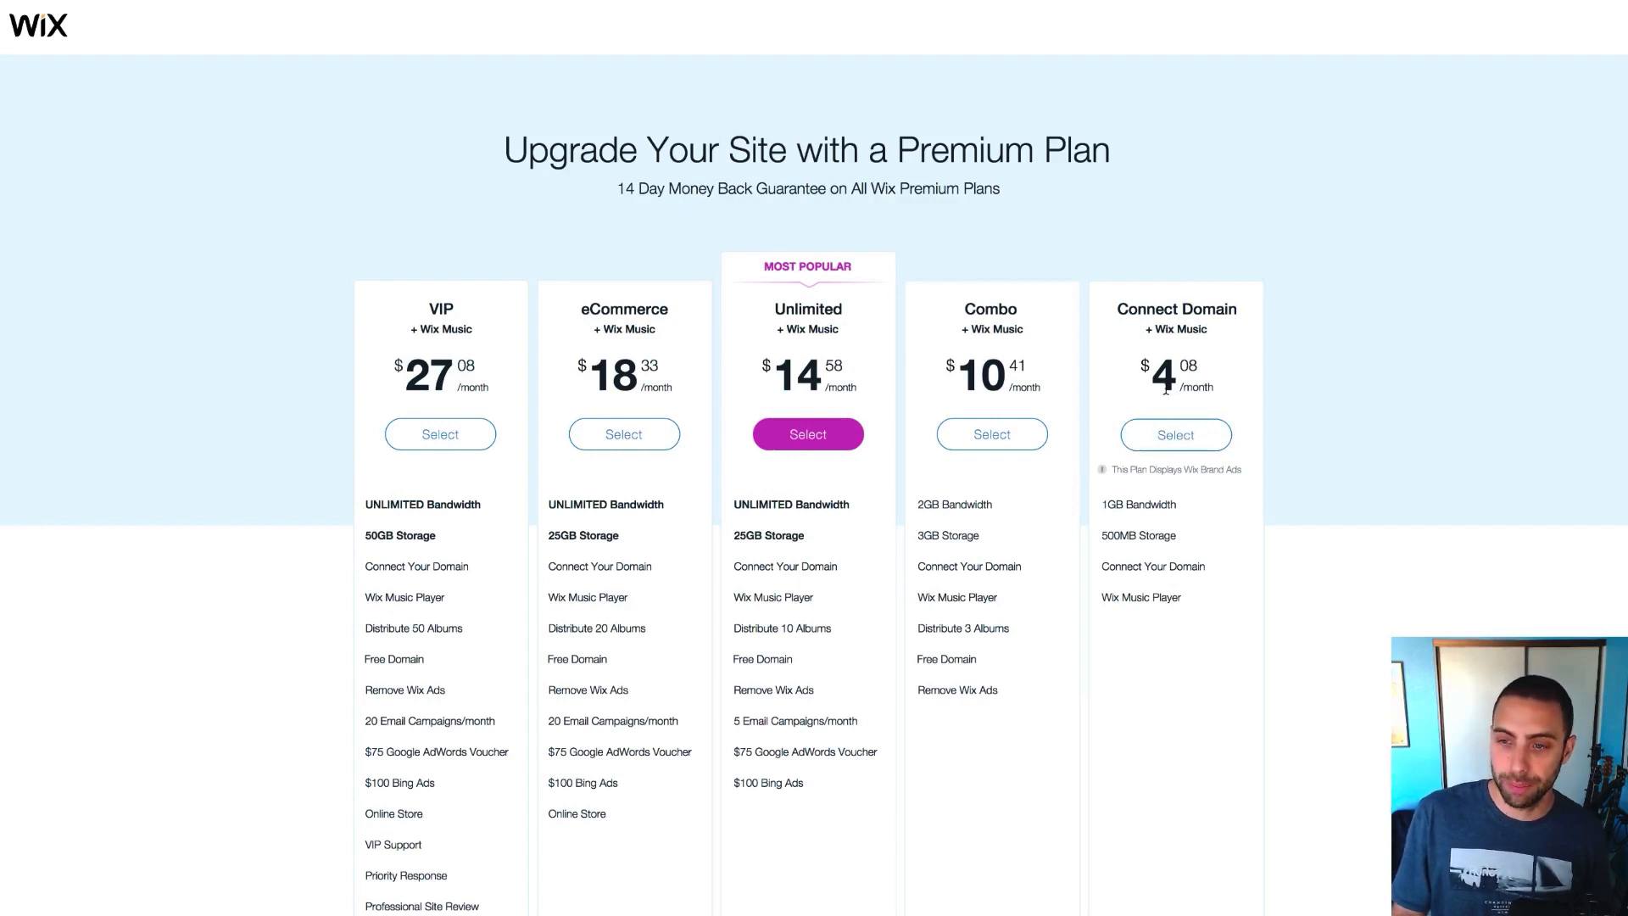
pyautogui.scroll(-1, 1186, 488)
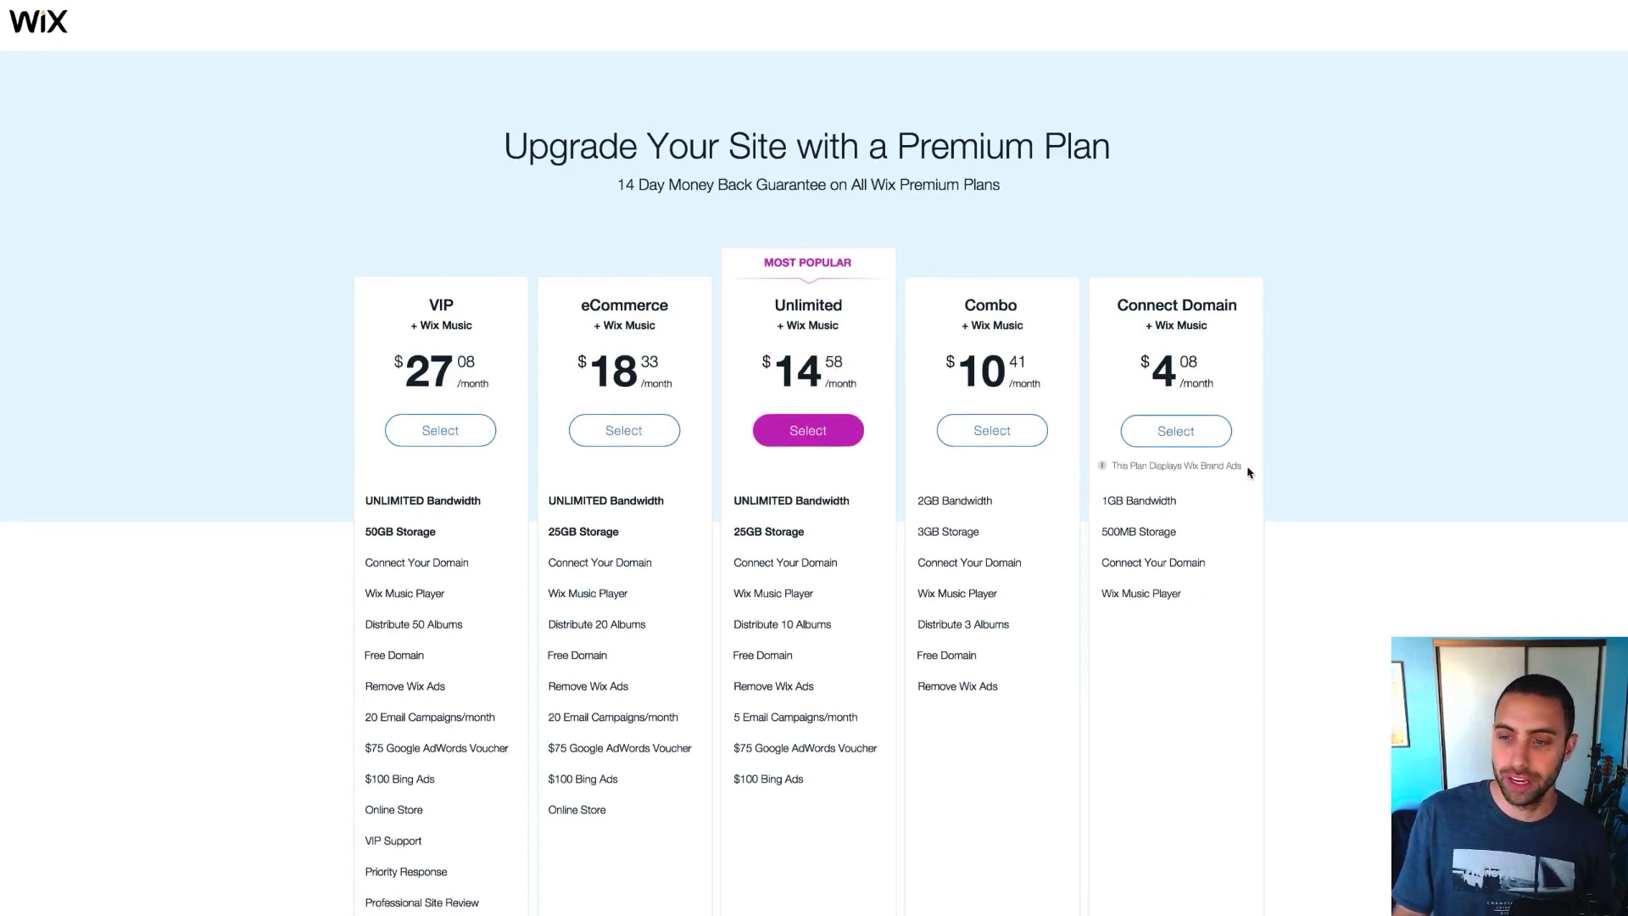
pyautogui.moveTo(1243, 465); pyautogui.dragTo(1115, 471)
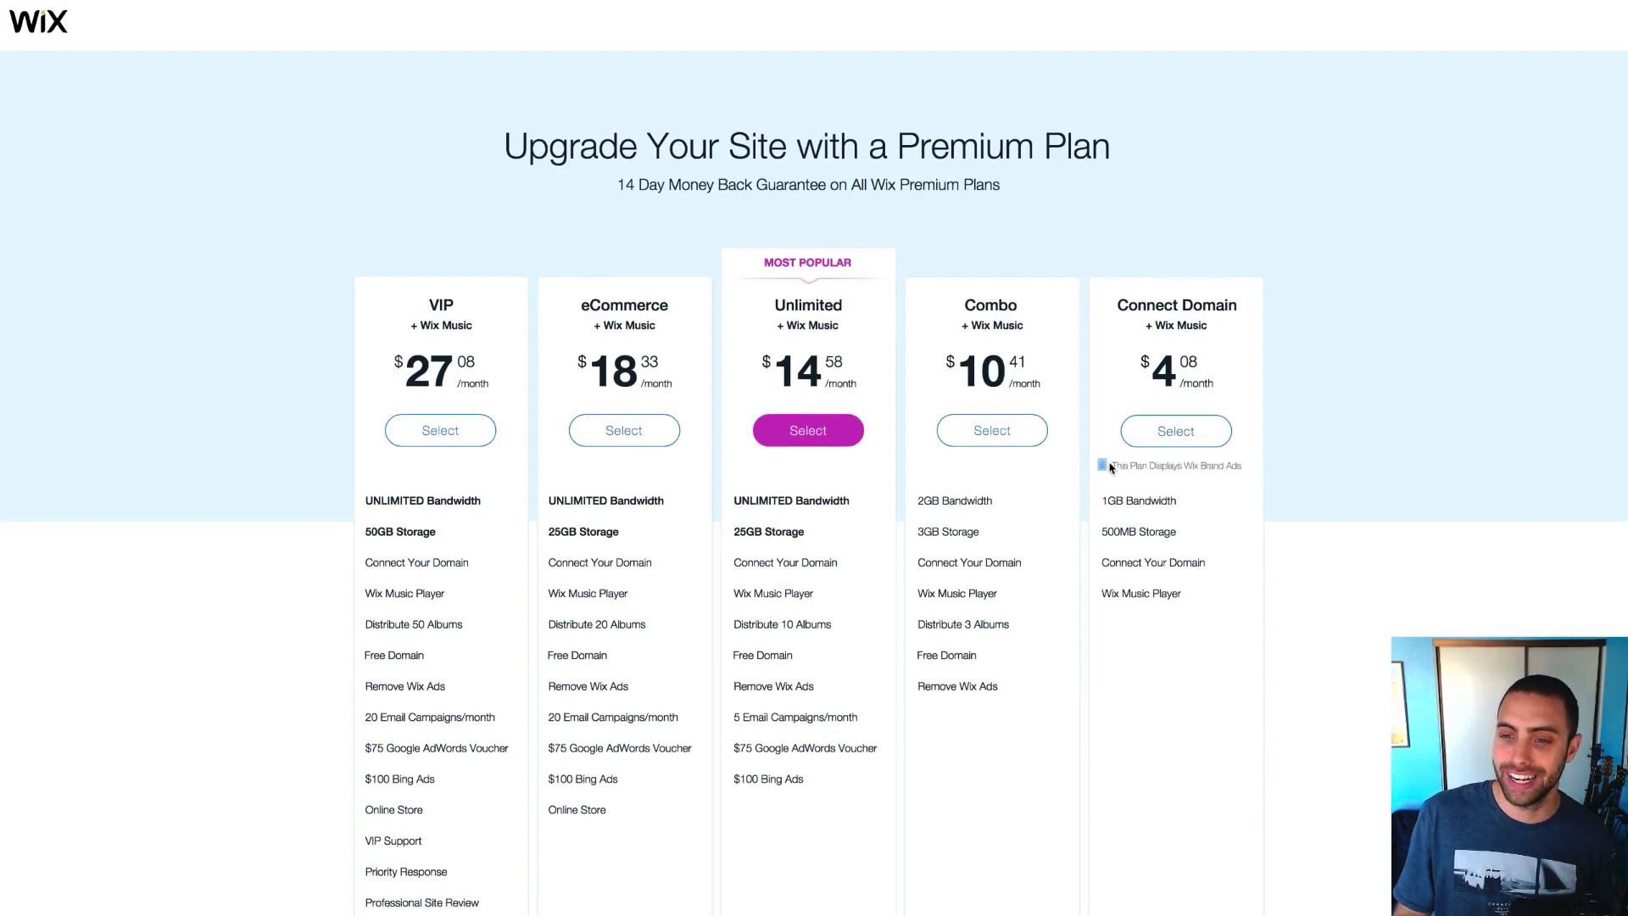
pyautogui.click(1115, 468)
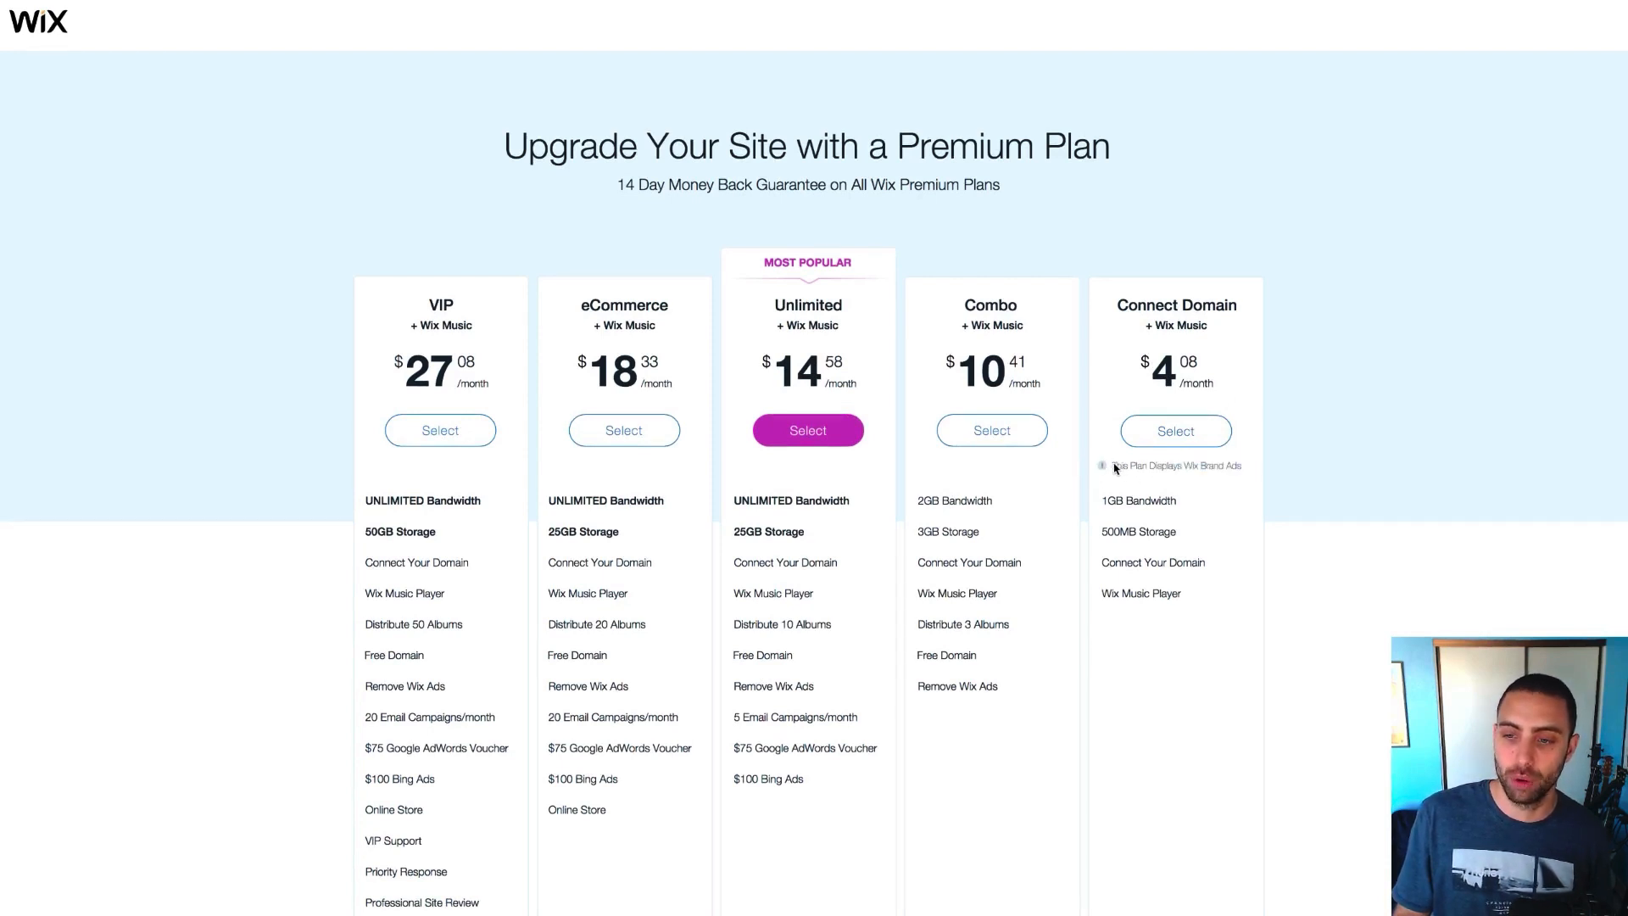
pyautogui.moveTo(1174, 467); pyautogui.dragTo(1114, 468)
pyautogui.click(1238, 466)
pyautogui.click(1118, 468)
pyautogui.moveTo(1242, 466); pyautogui.dragTo(1181, 467)
pyautogui.click(1147, 467)
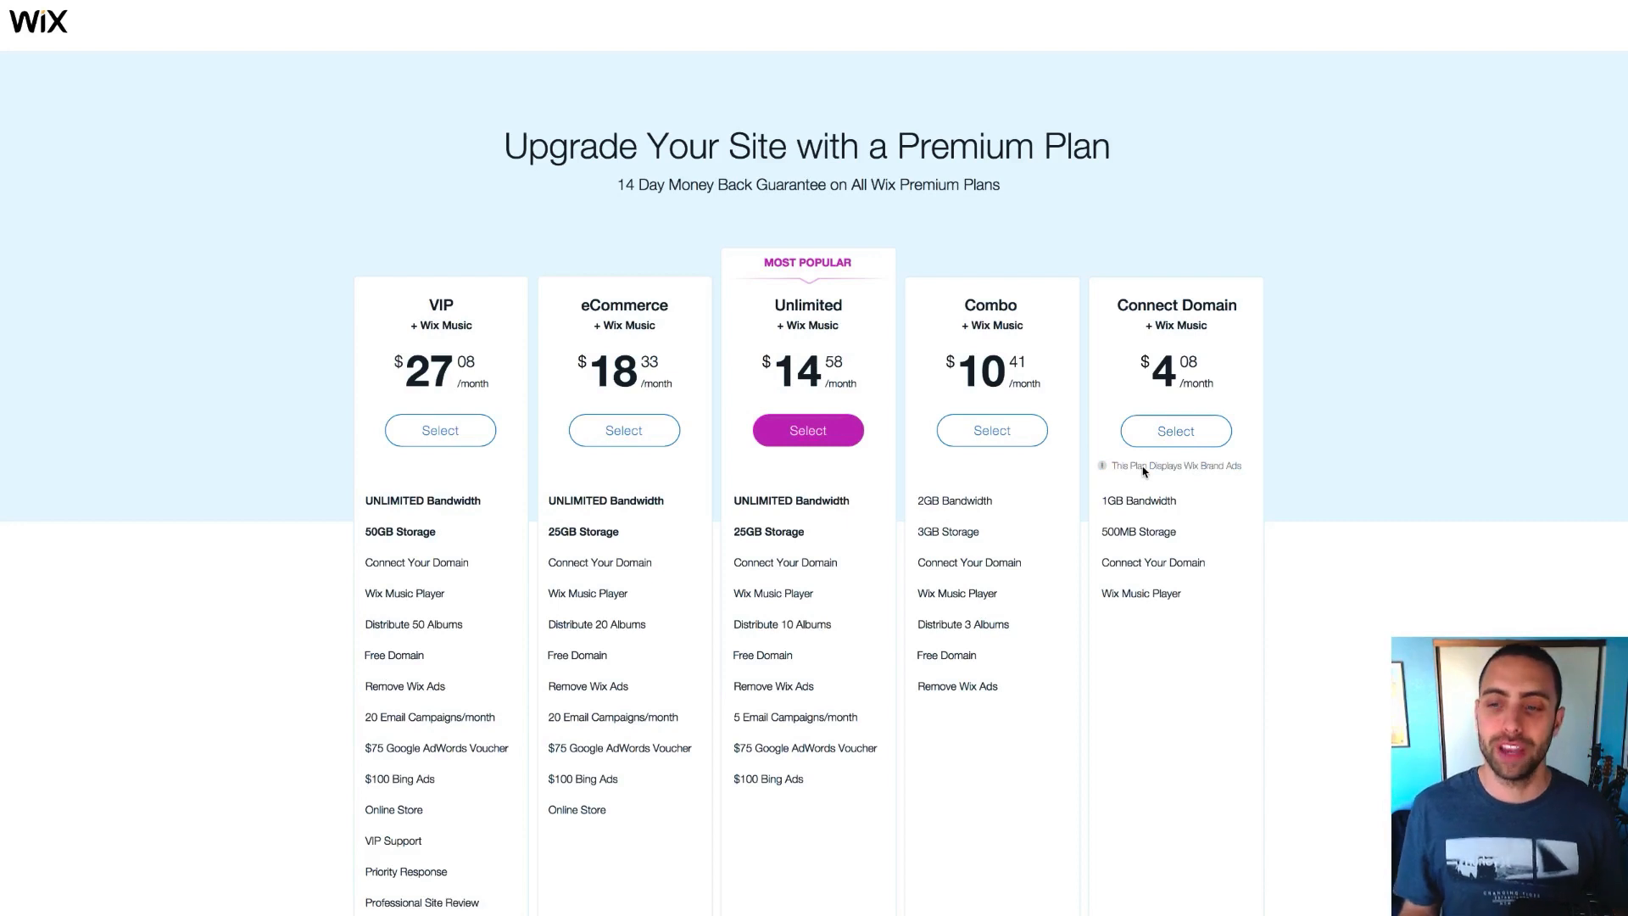
pyautogui.scroll(1, 1143, 472)
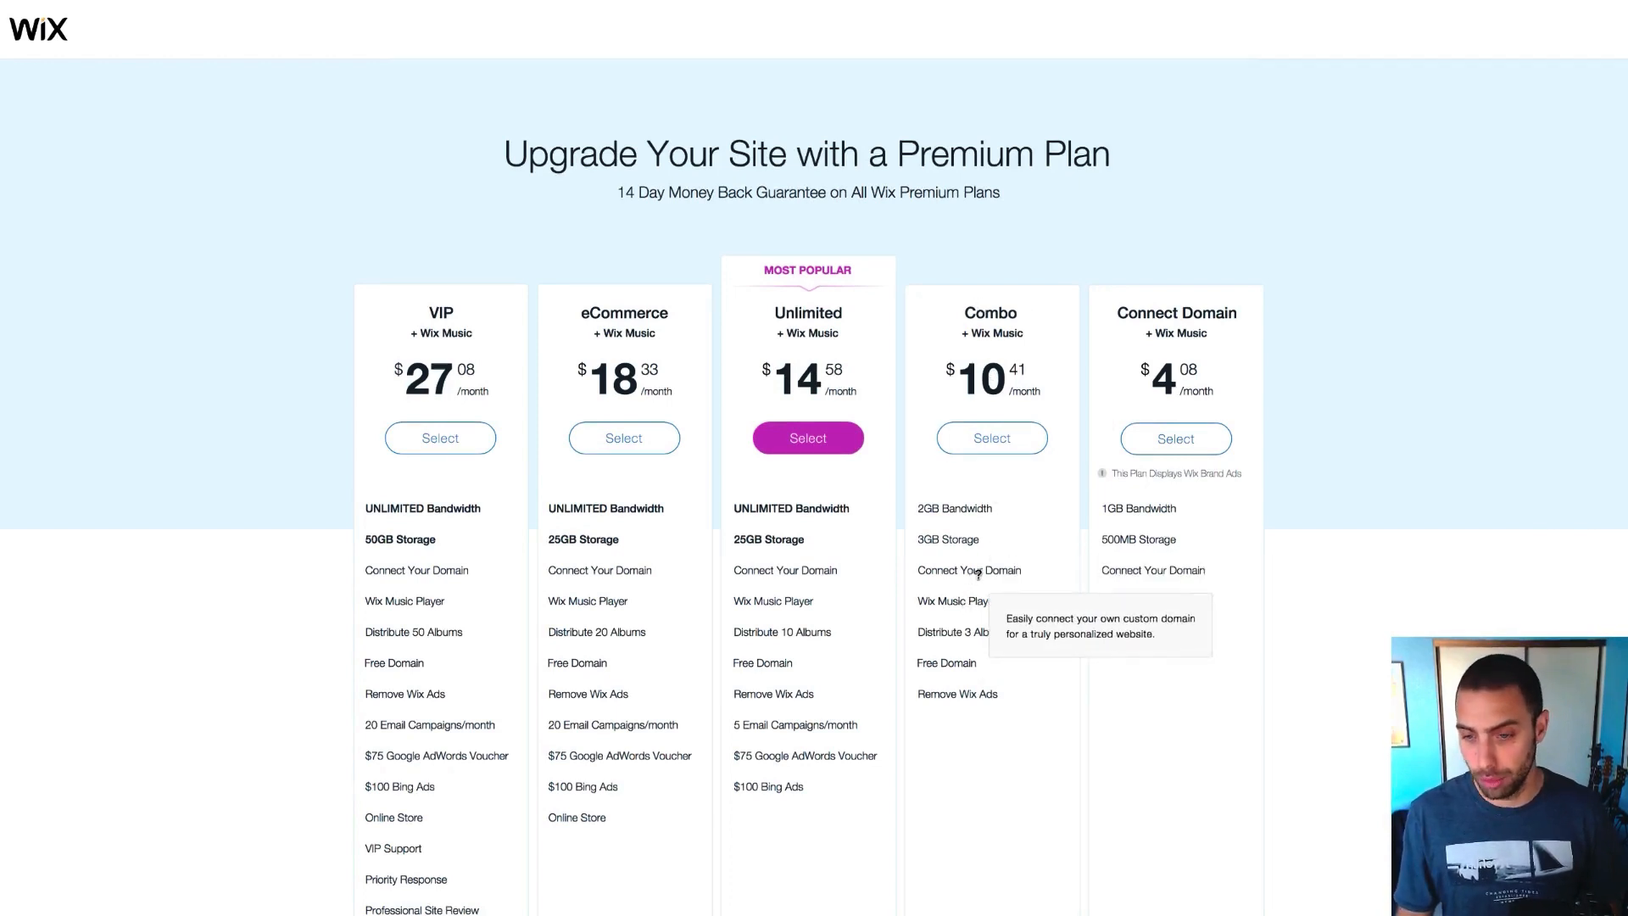
pyautogui.moveTo(928, 601)
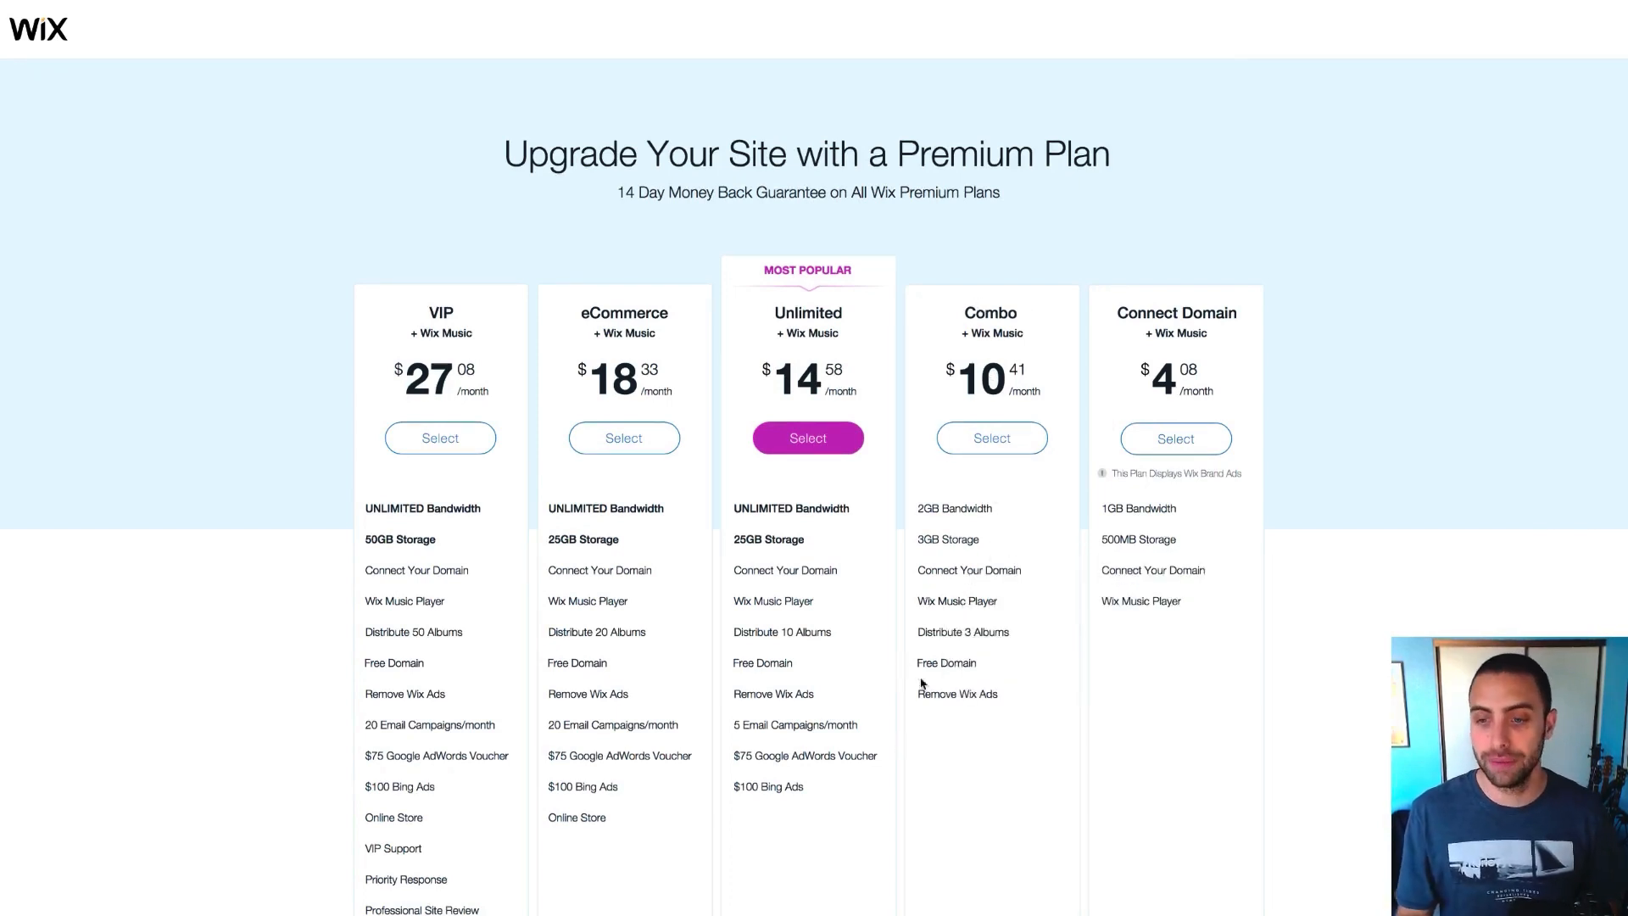
pyautogui.moveTo(976, 689)
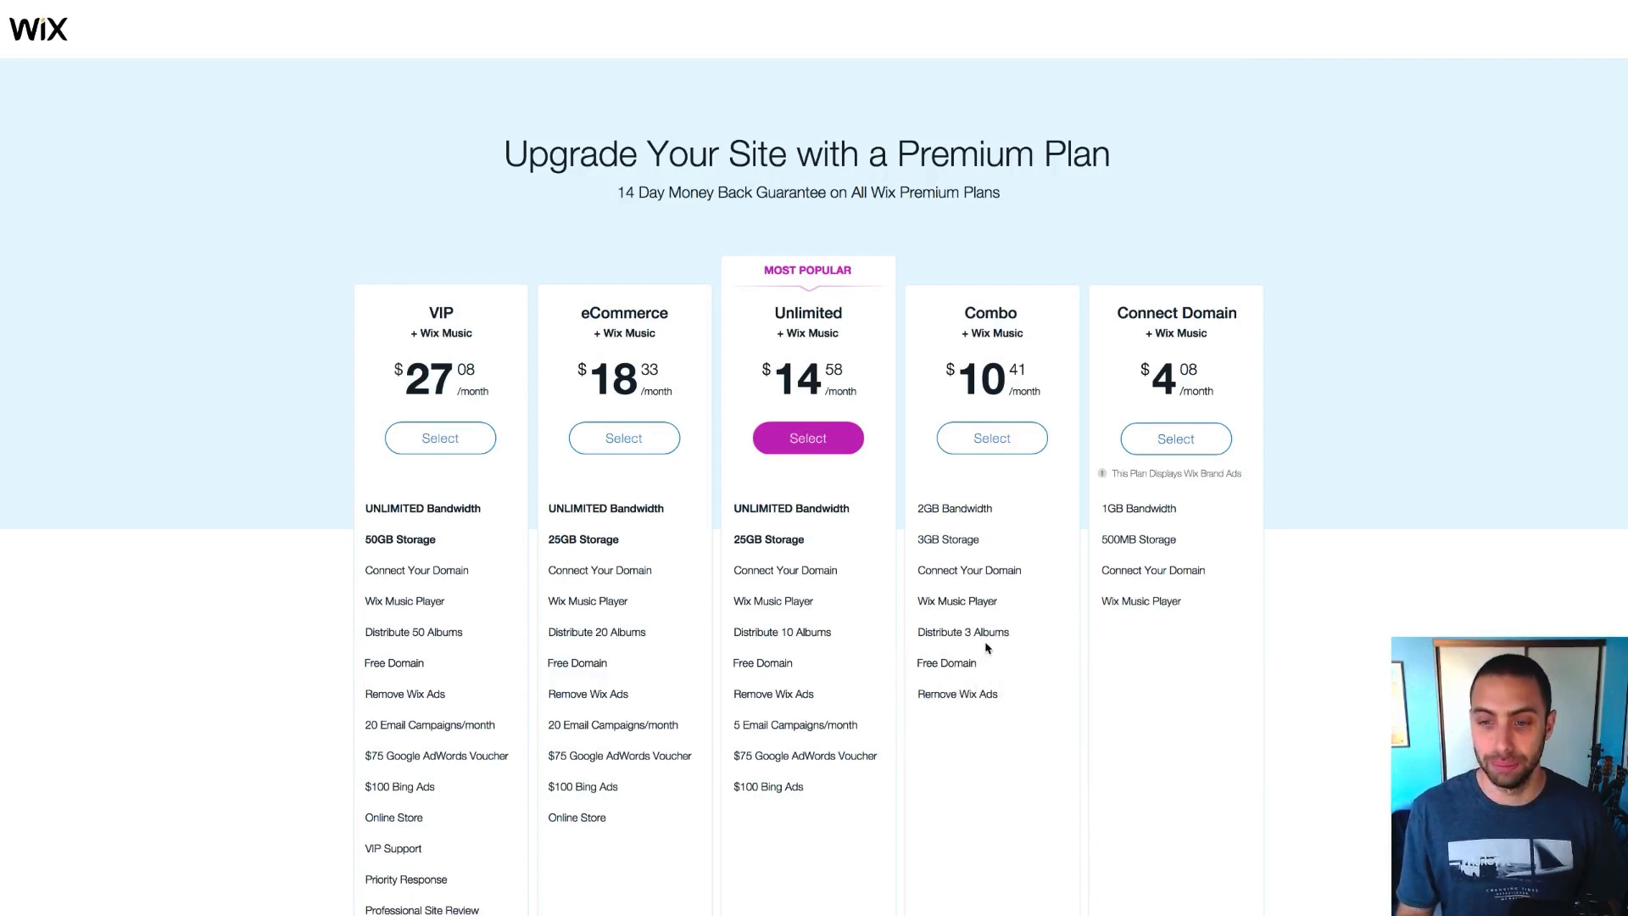
pyautogui.moveTo(941, 543)
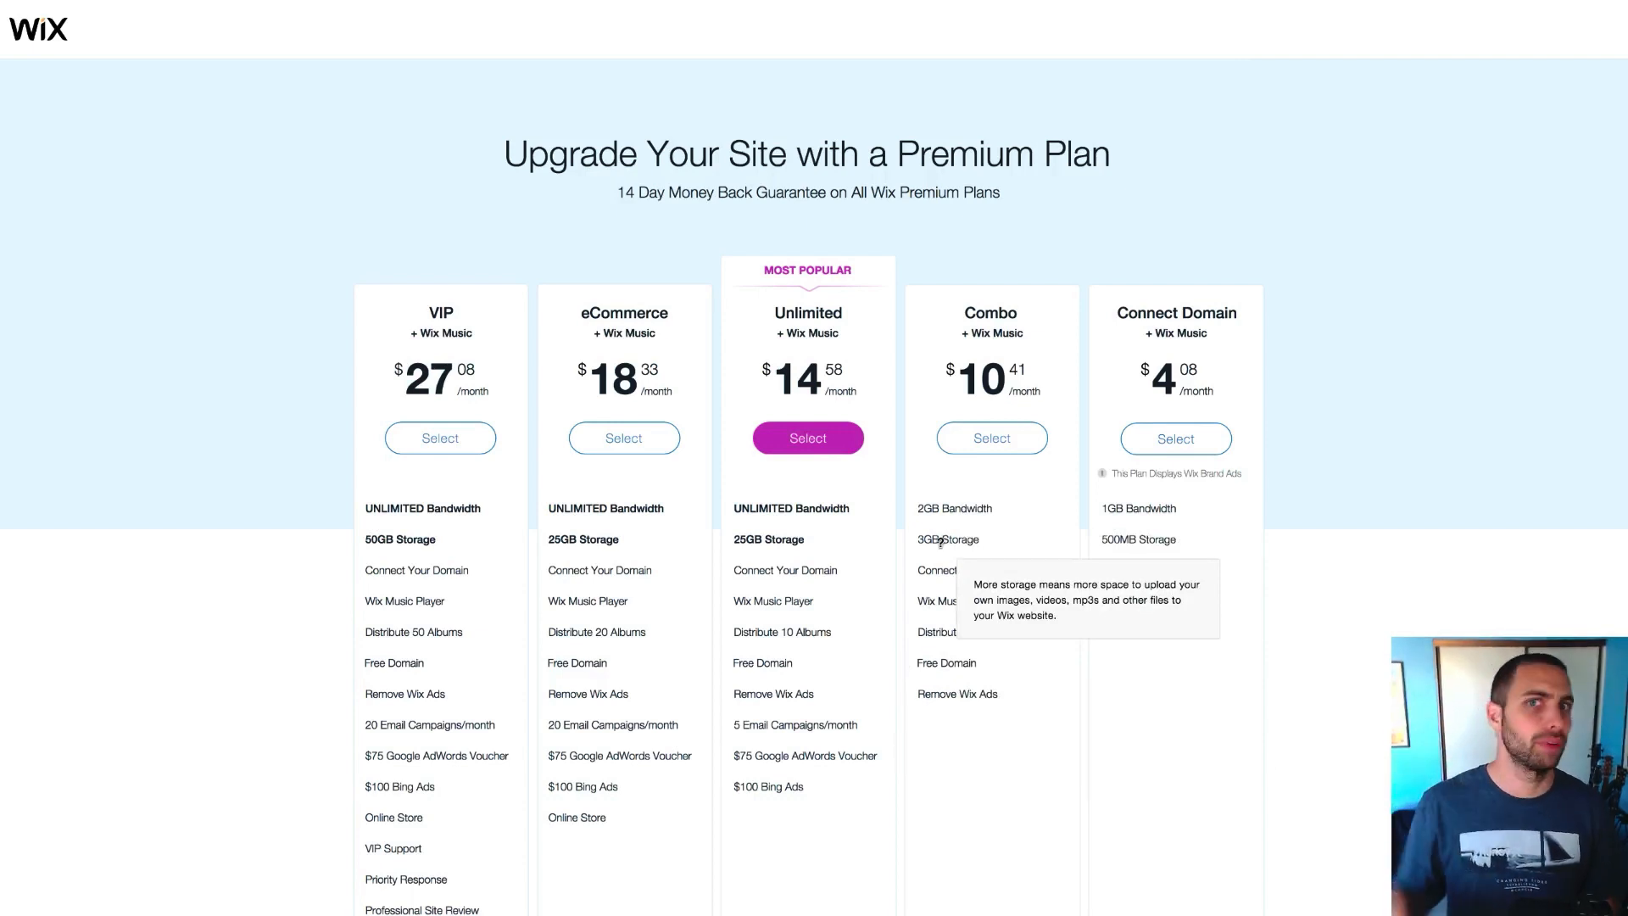
pyautogui.scroll(-1, 965, 376)
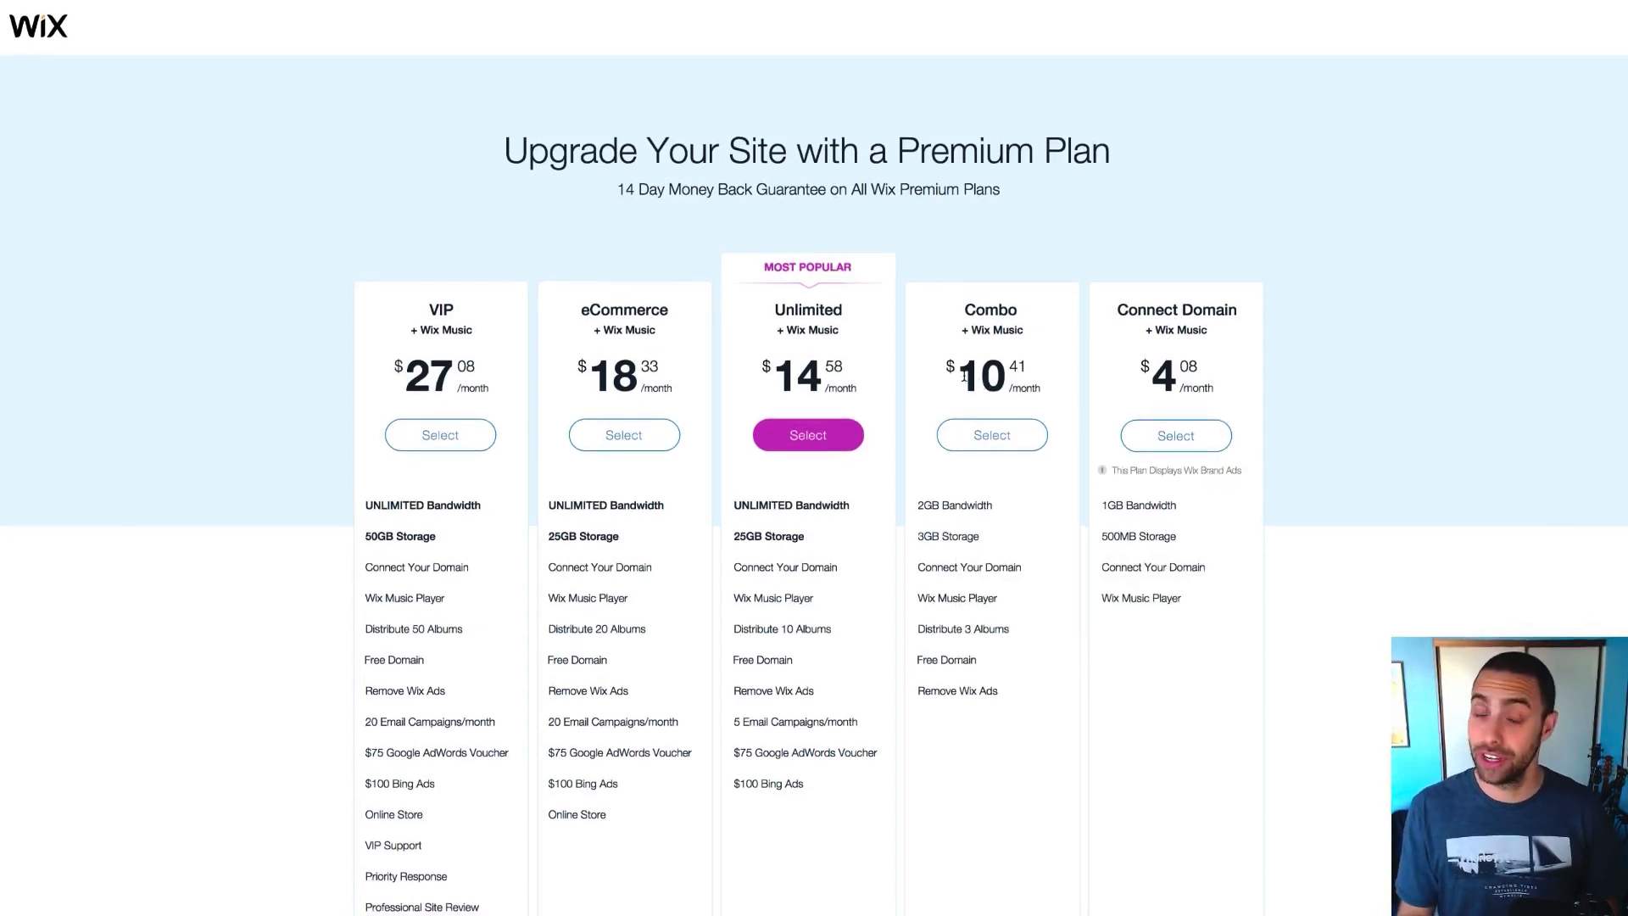
pyautogui.moveTo(959, 376); pyautogui.dragTo(1017, 369)
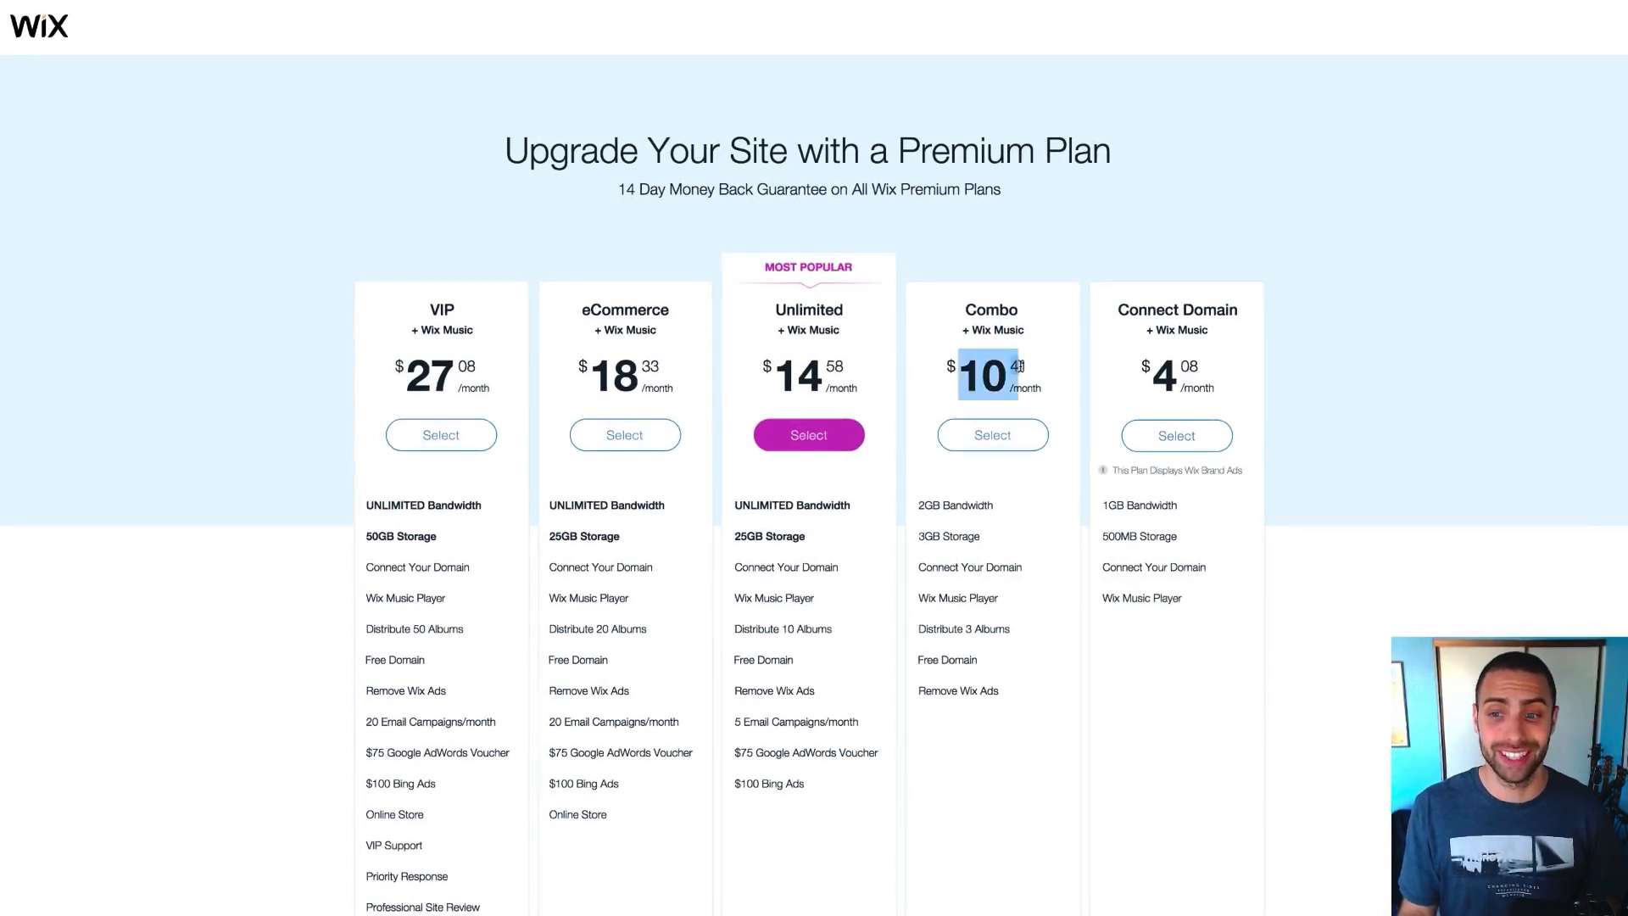
pyautogui.moveTo(1149, 366); pyautogui.dragTo(1191, 364)
pyautogui.click(1208, 365)
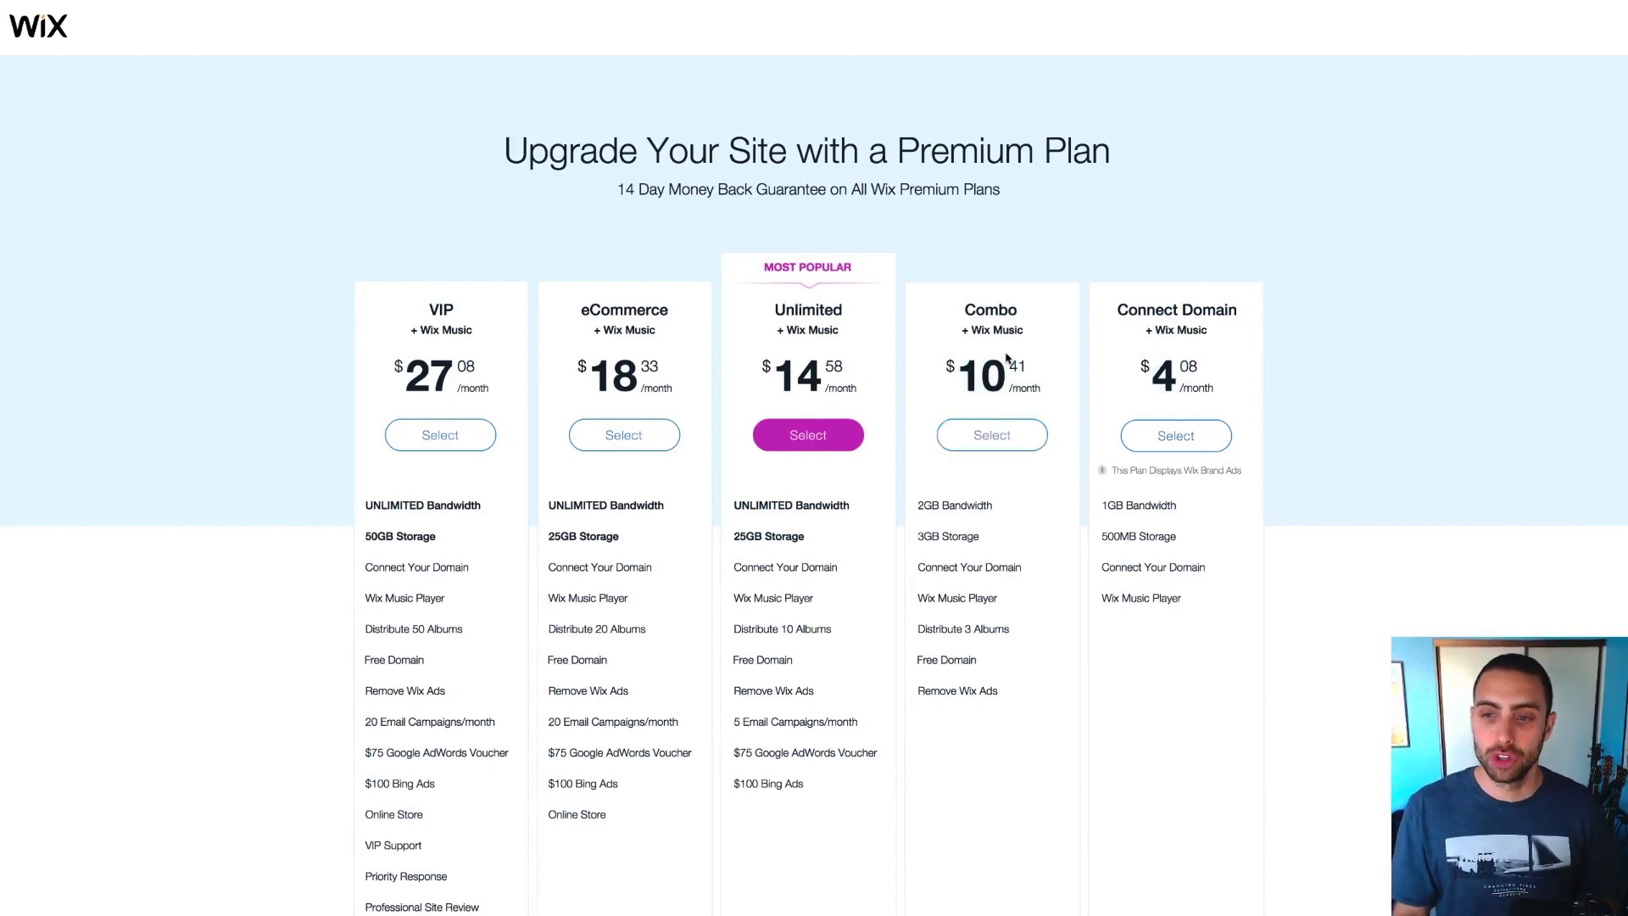
# Choose the Combo plan on a 2 Years subscription and proceed to checkout
pyautogui.click(1004, 445)
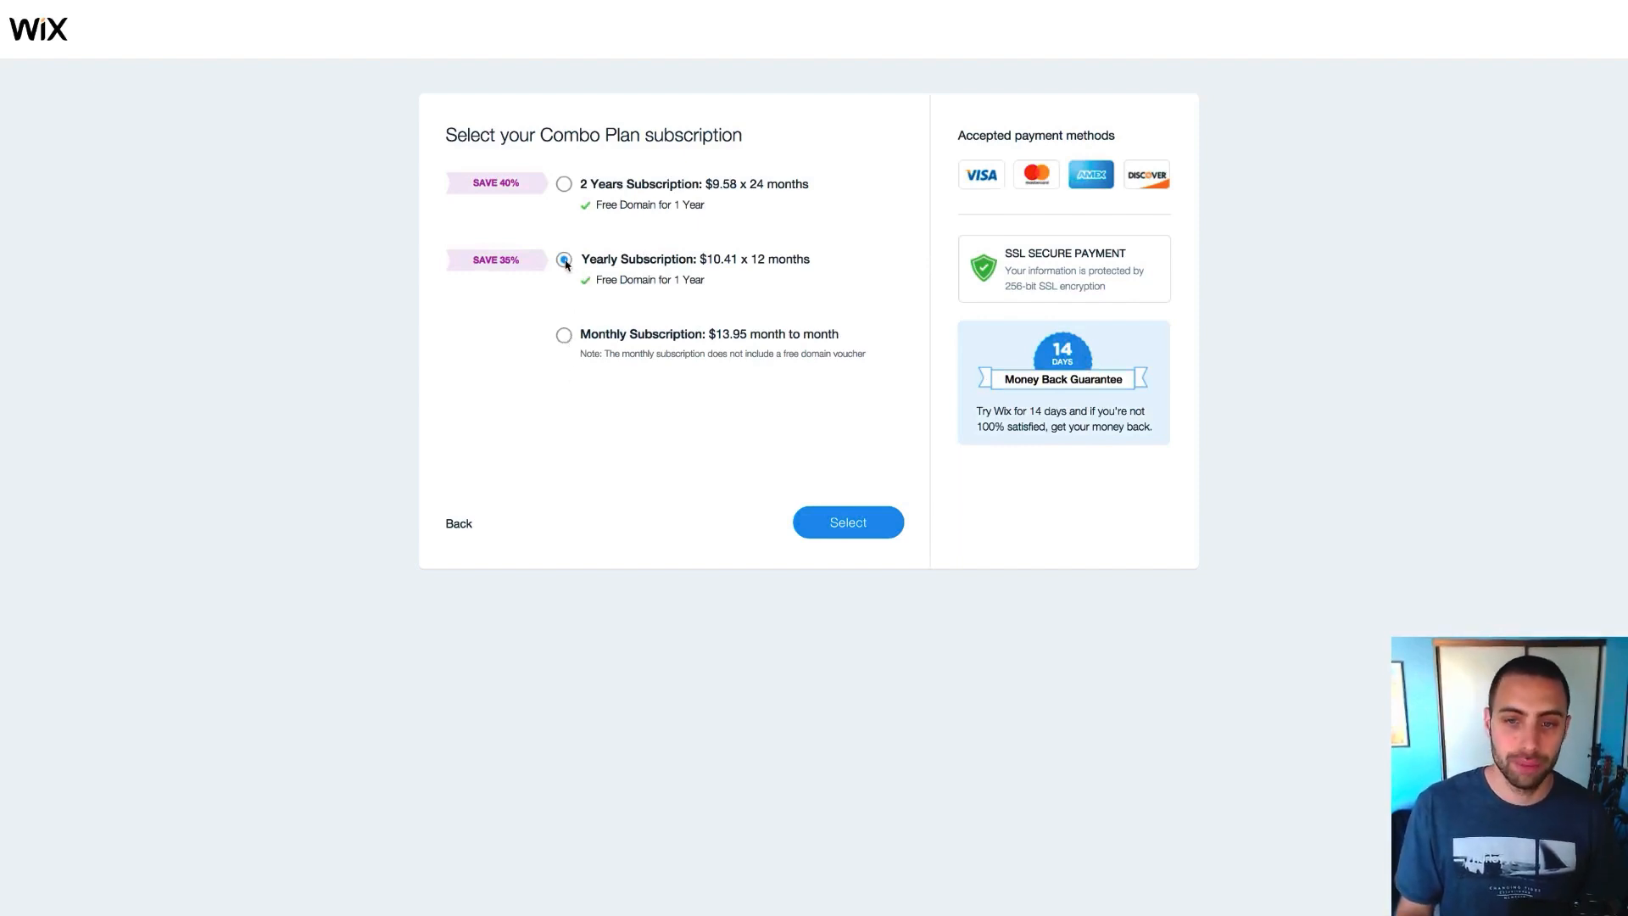
pyautogui.click(564, 185)
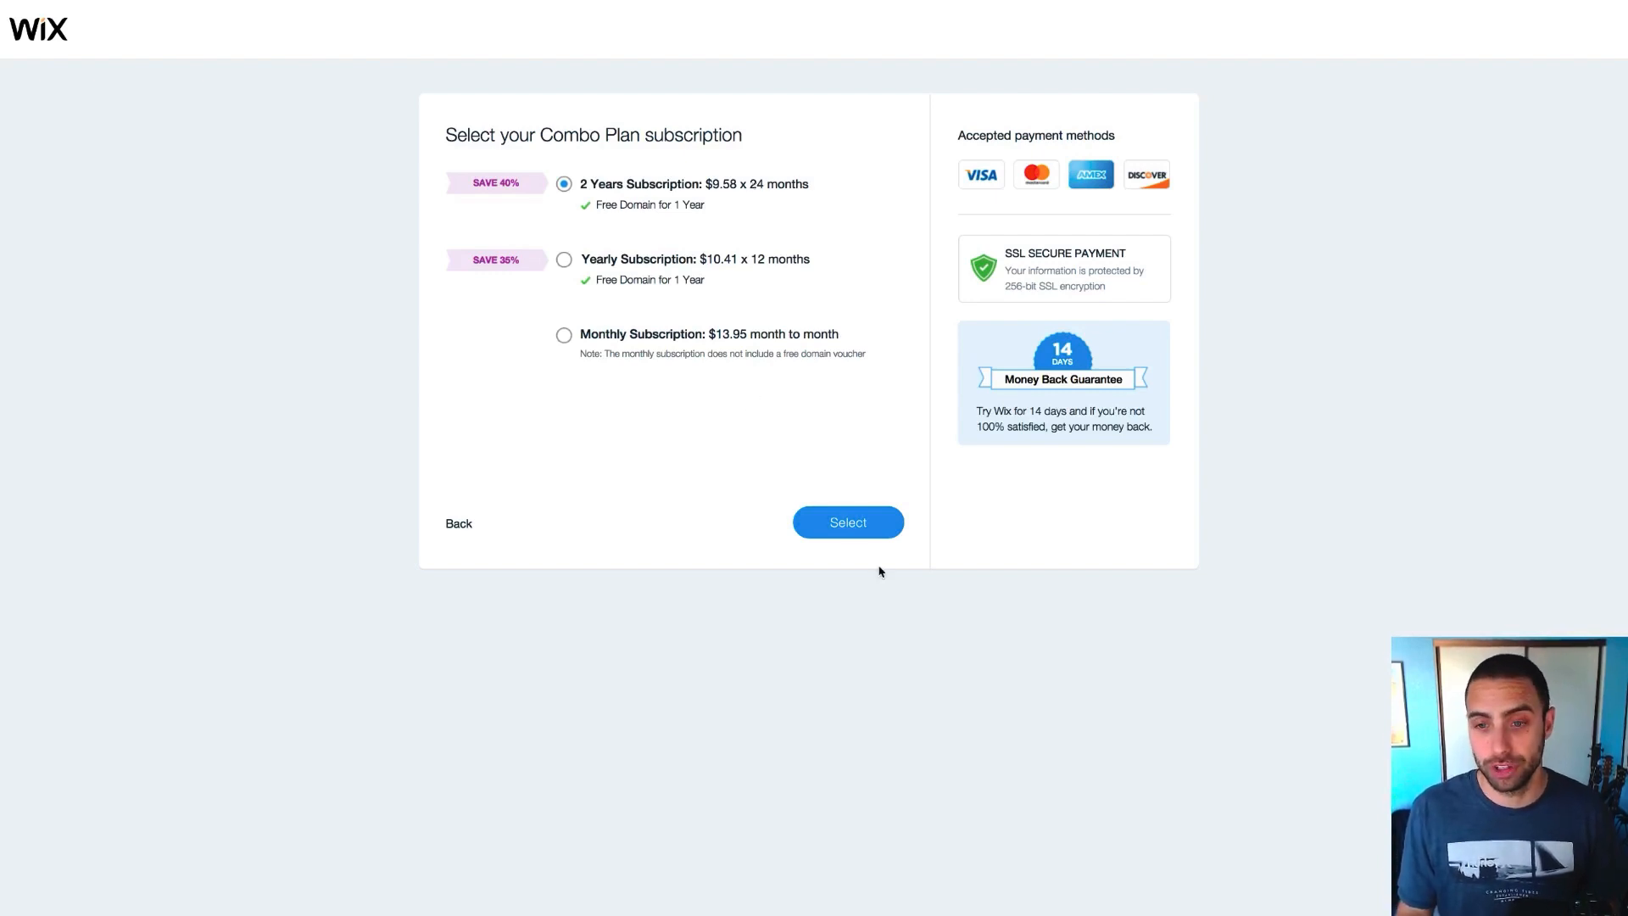
pyautogui.click(865, 527)
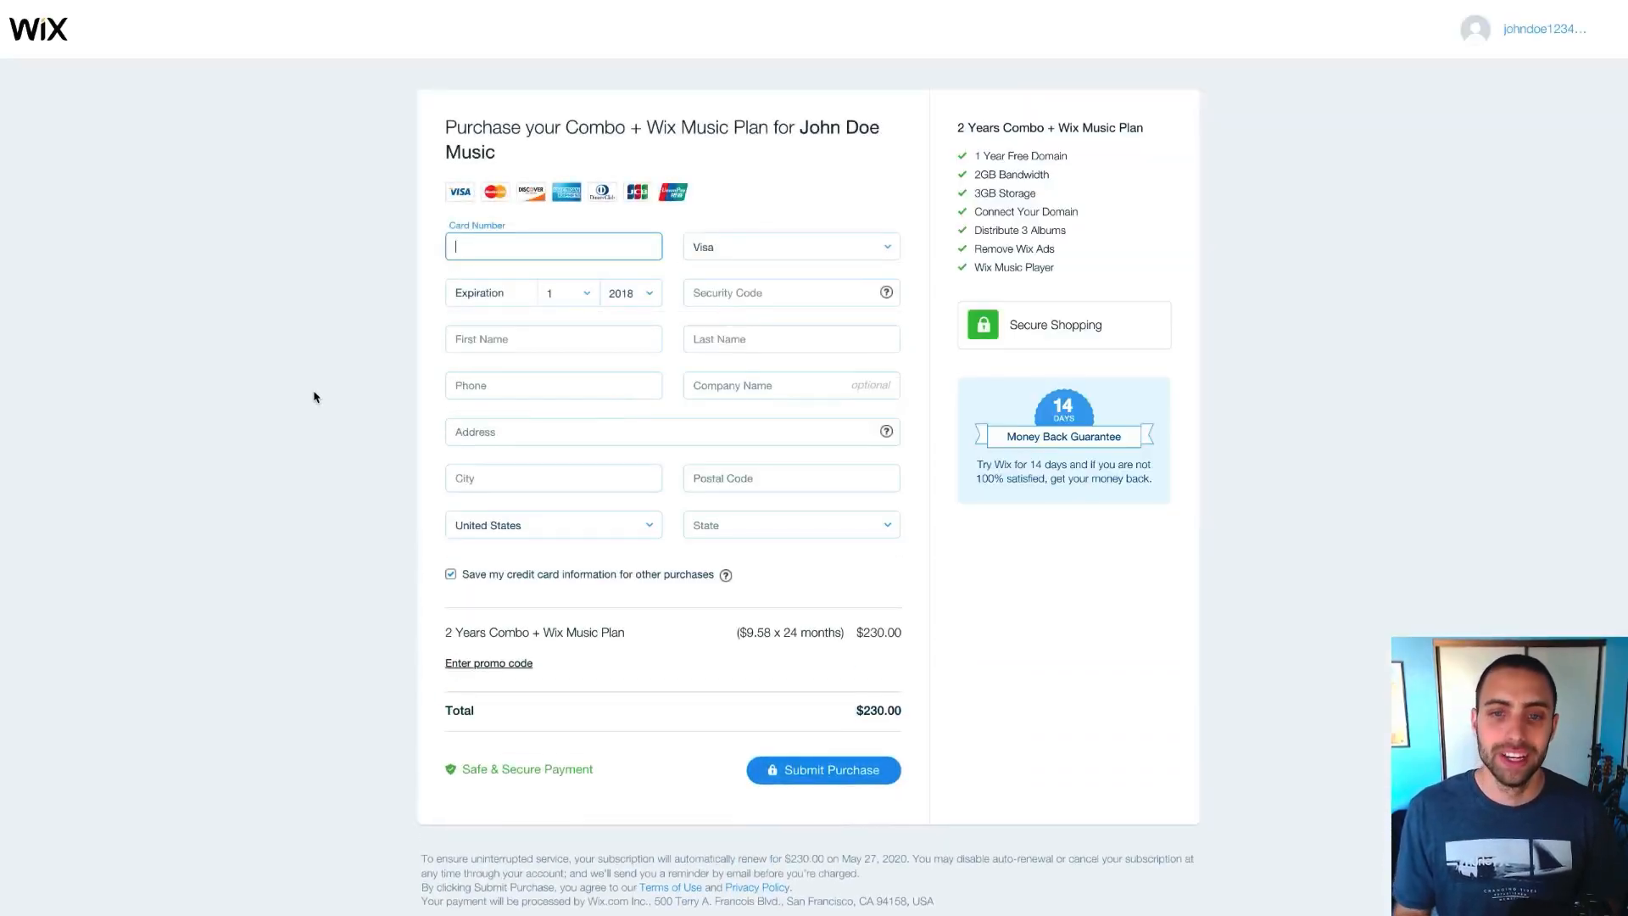
# Finish the Combo payment and start a search for the free voucher domain
pyautogui.scroll(-1, 315, 397)
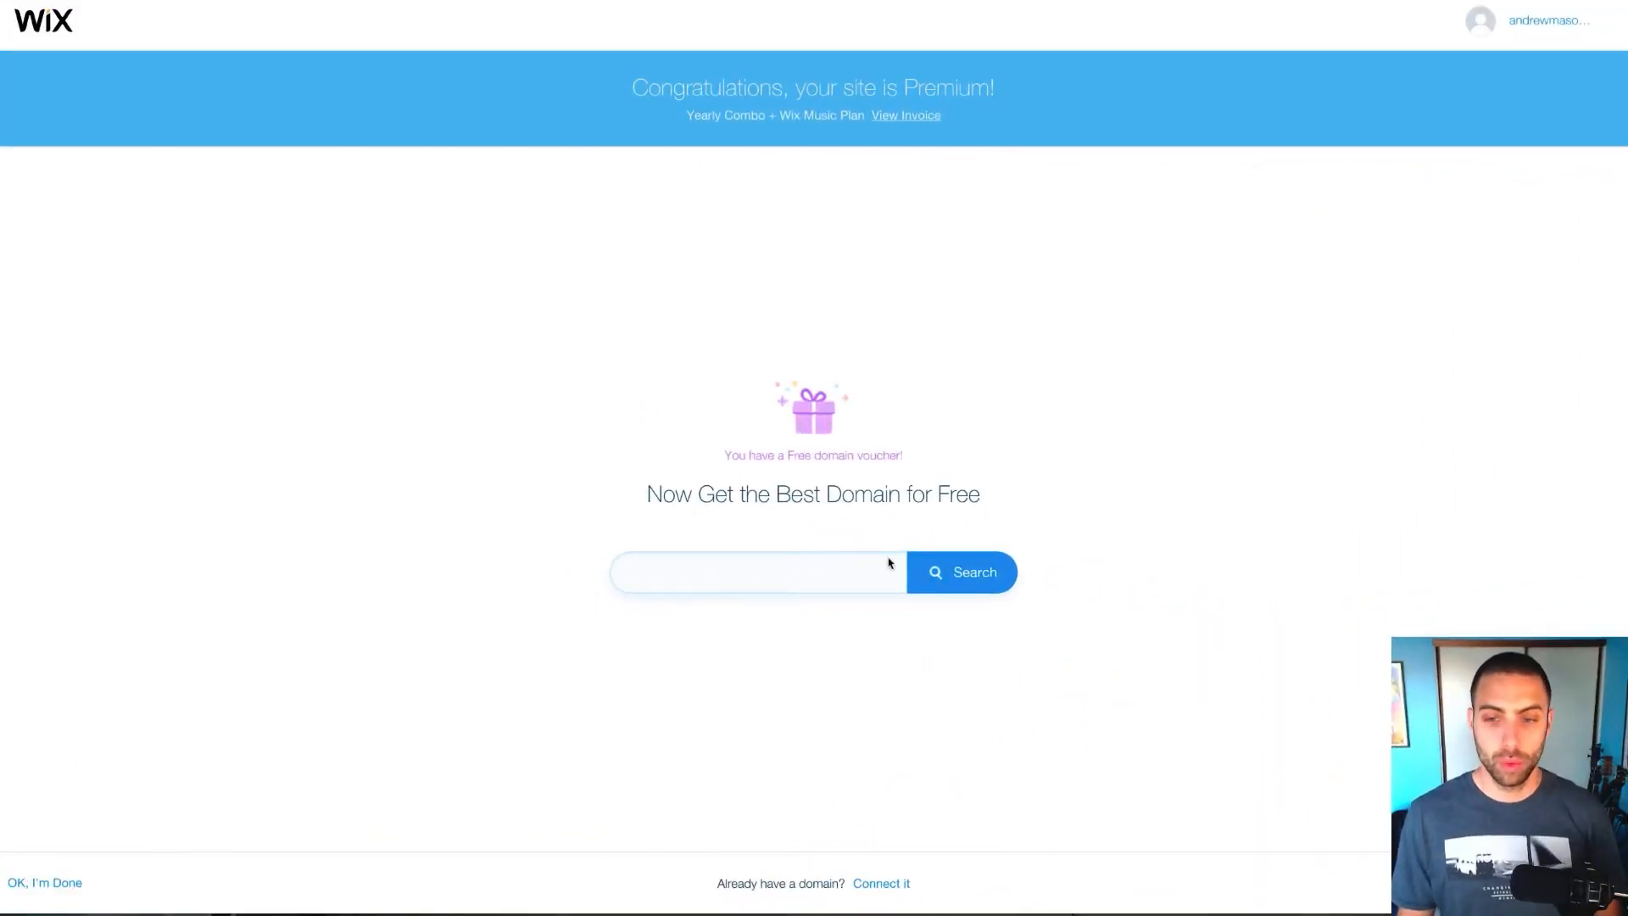
pyautogui.click(763, 572)
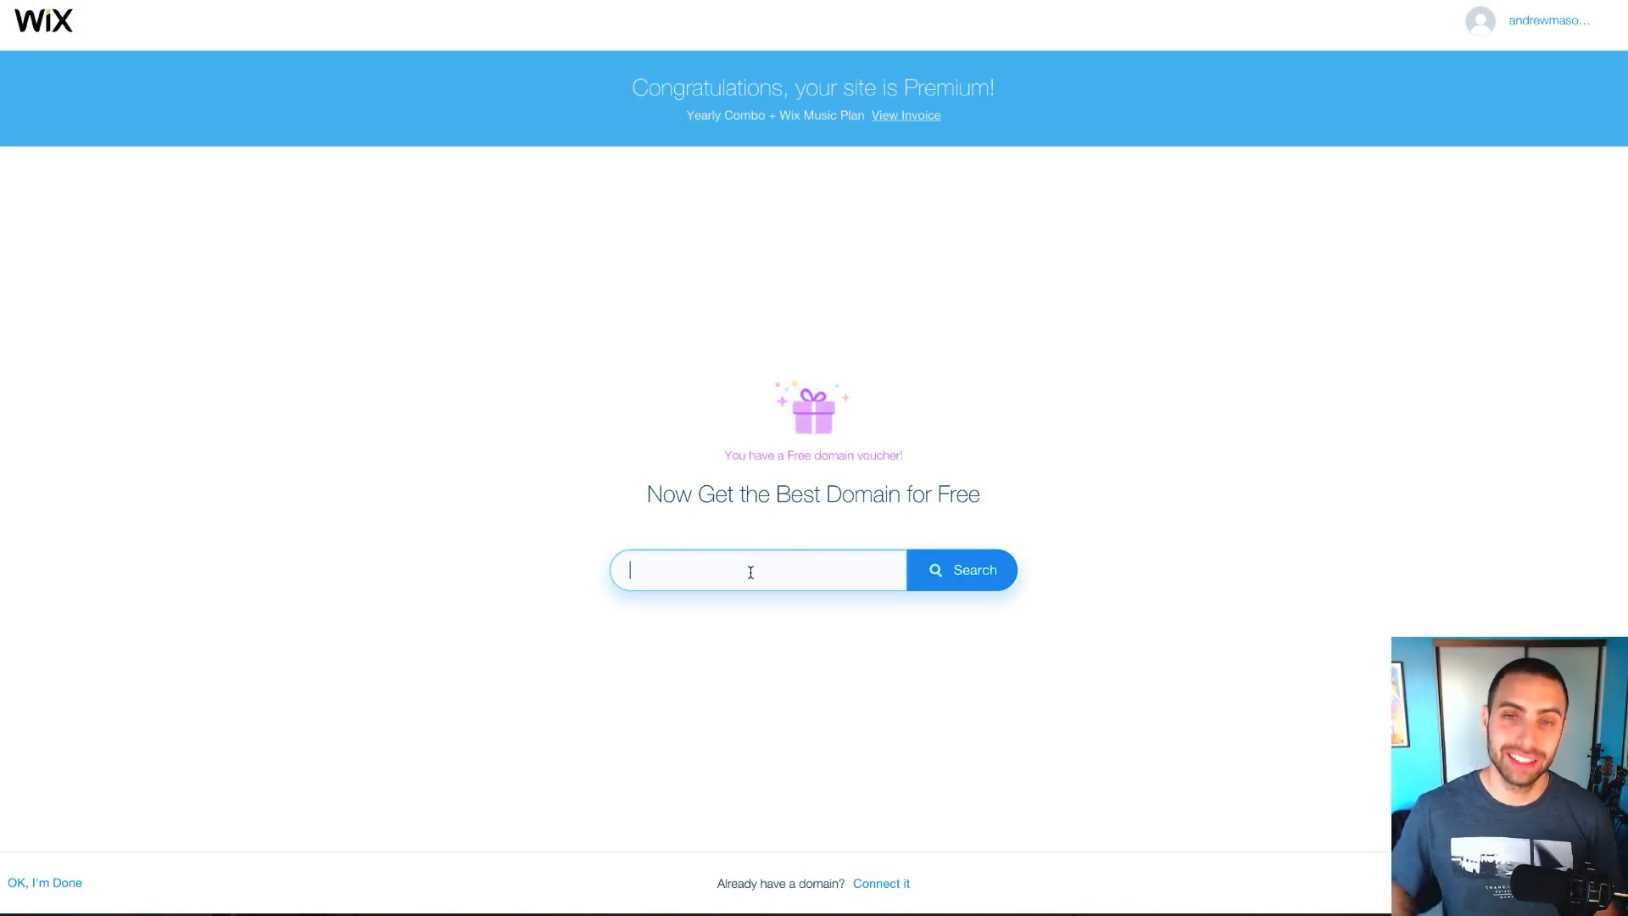
# Search johndoemusic, then johndoeproductions, and claim johndoeproductions.com with the free voucher
pyautogui.write('j')
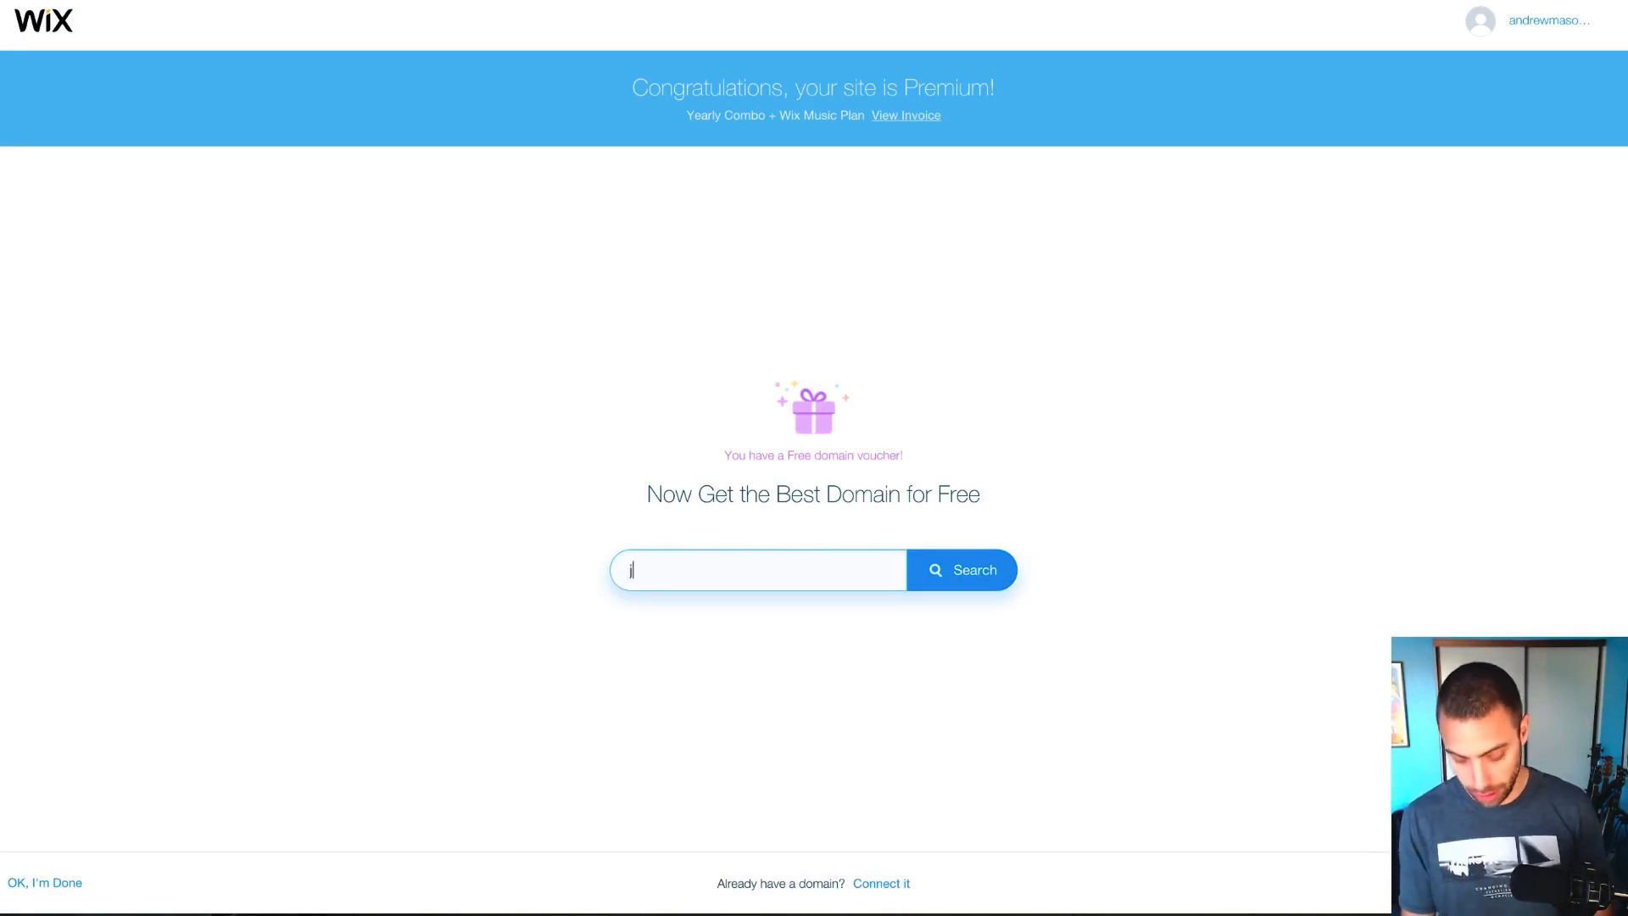
pyautogui.write('ohndoemusic')
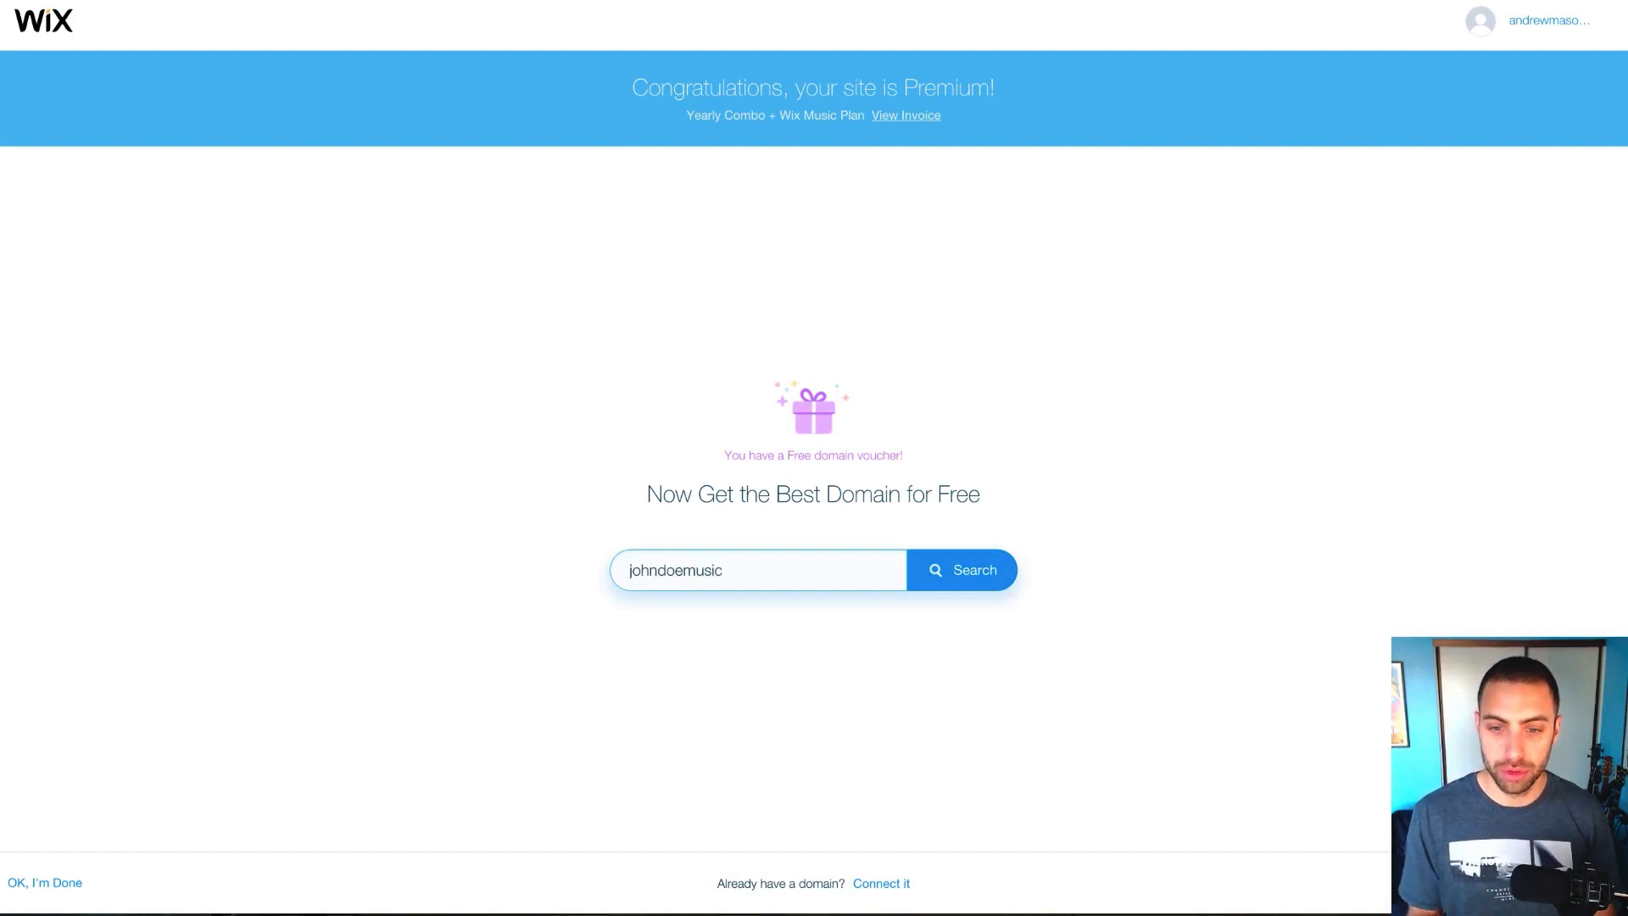
pyautogui.click(961, 581)
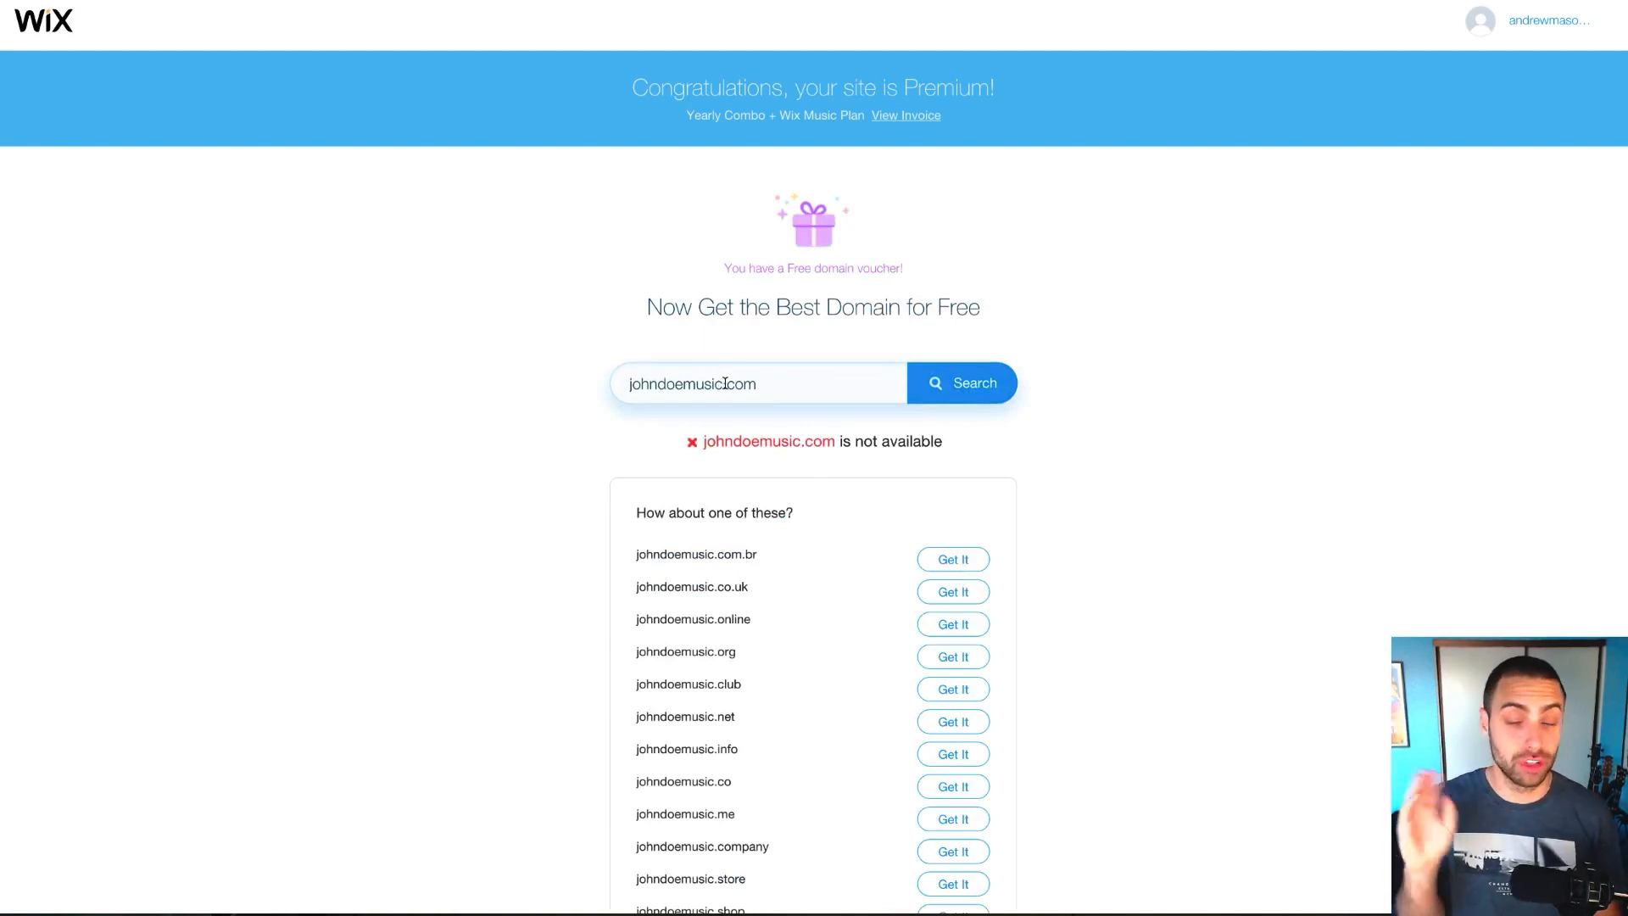
pyautogui.moveTo(725, 383); pyautogui.dragTo(687, 385)
pyautogui.write('productions')
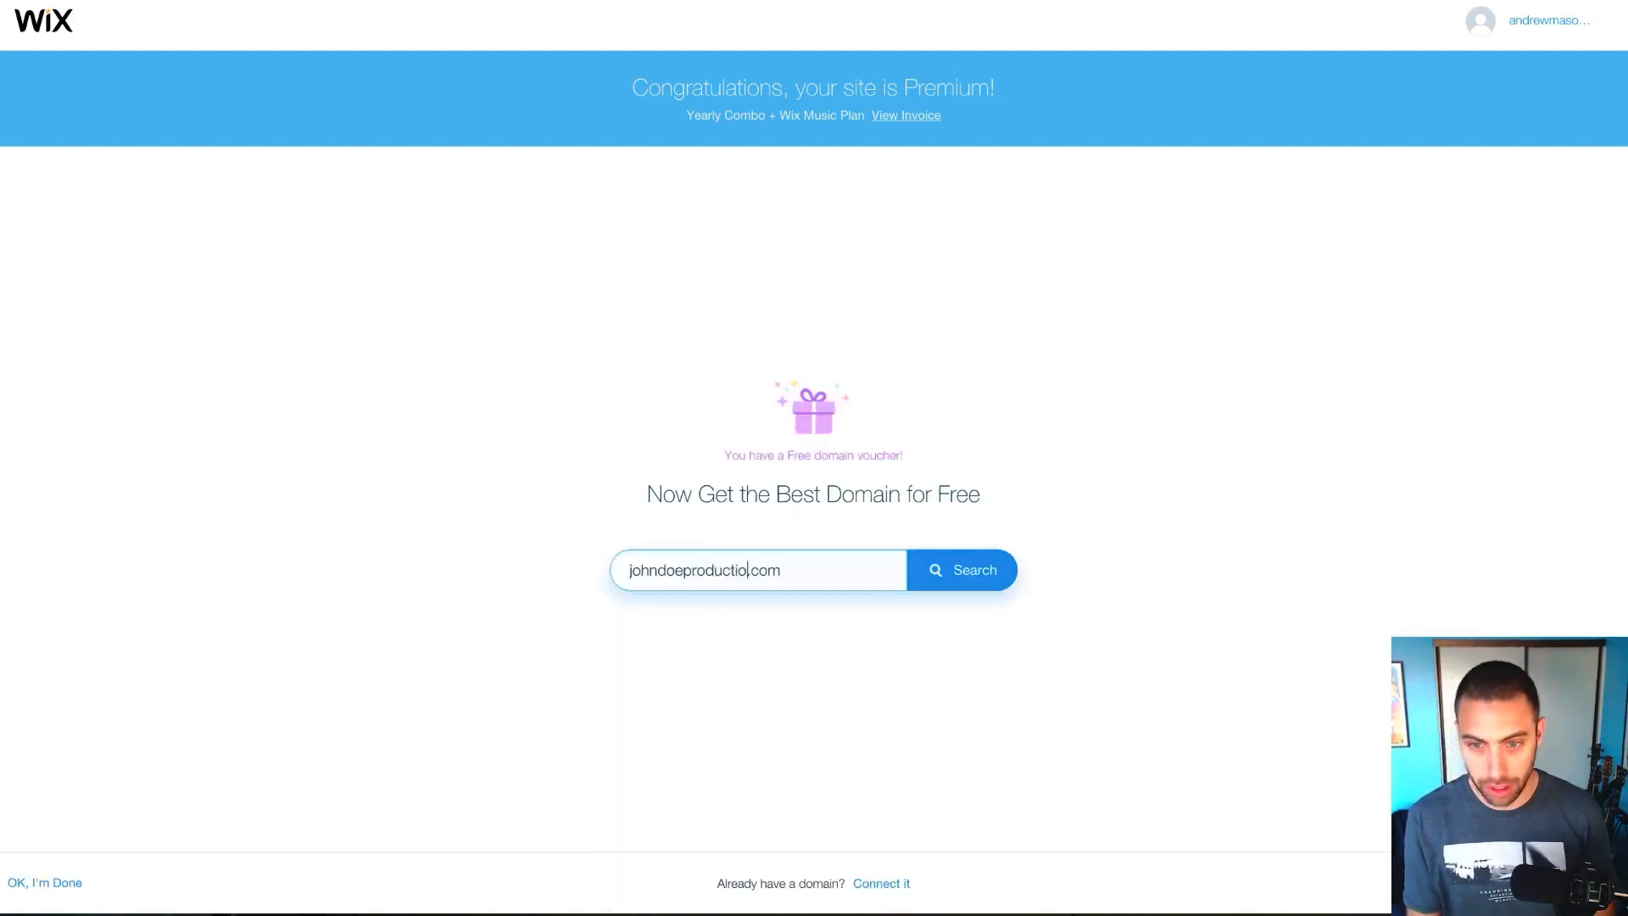
pyautogui.click(970, 580)
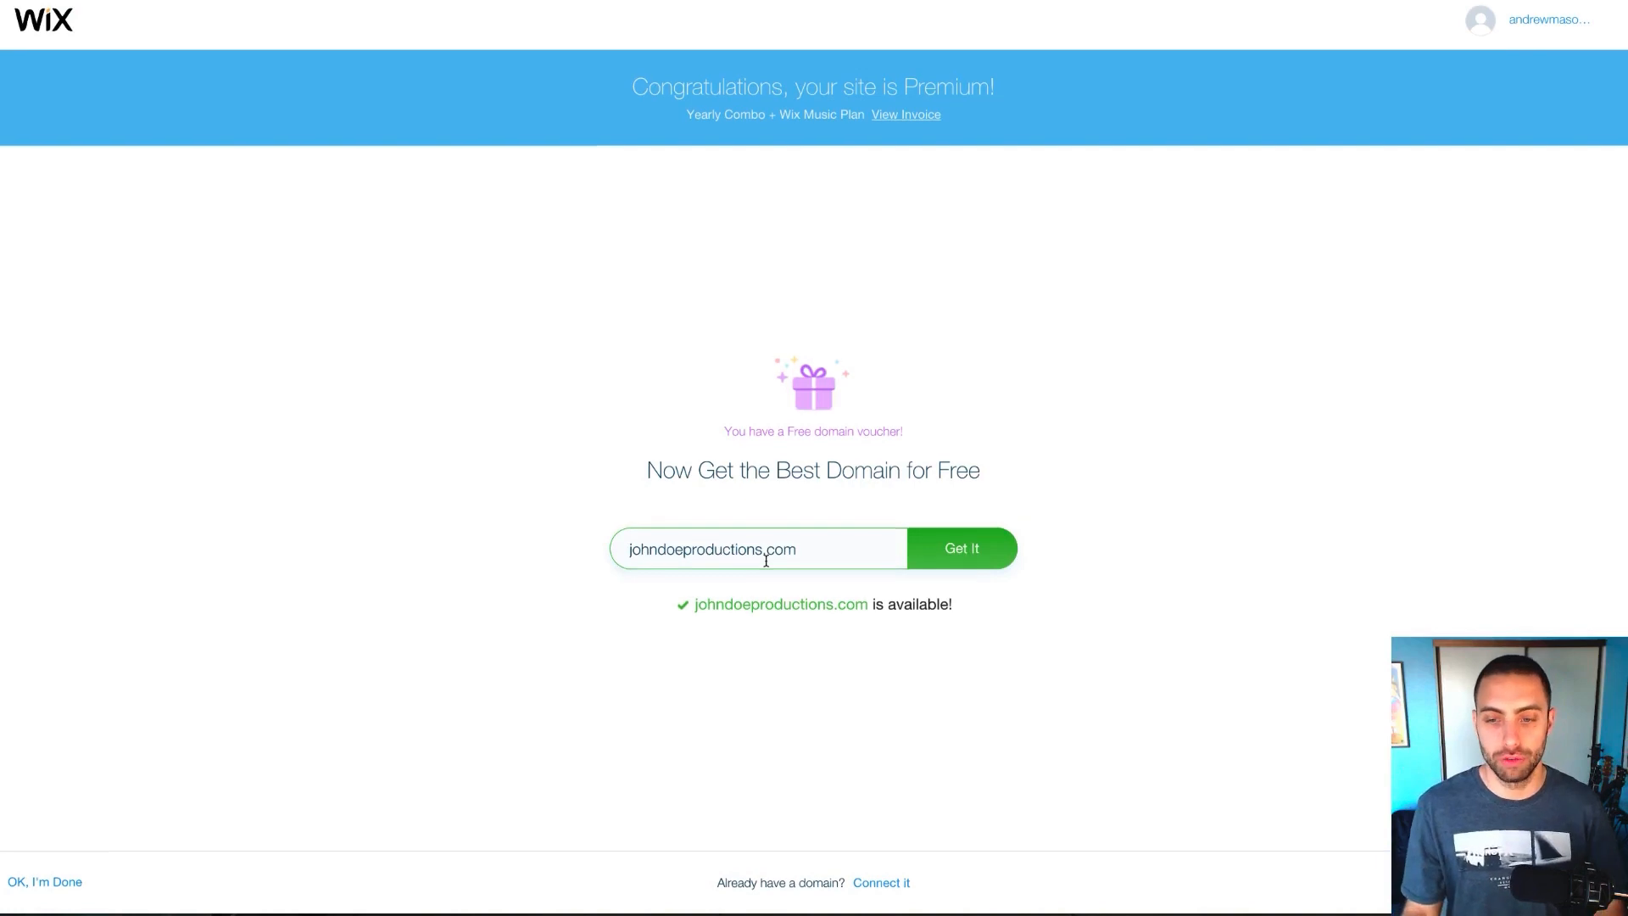
pyautogui.click(988, 557)
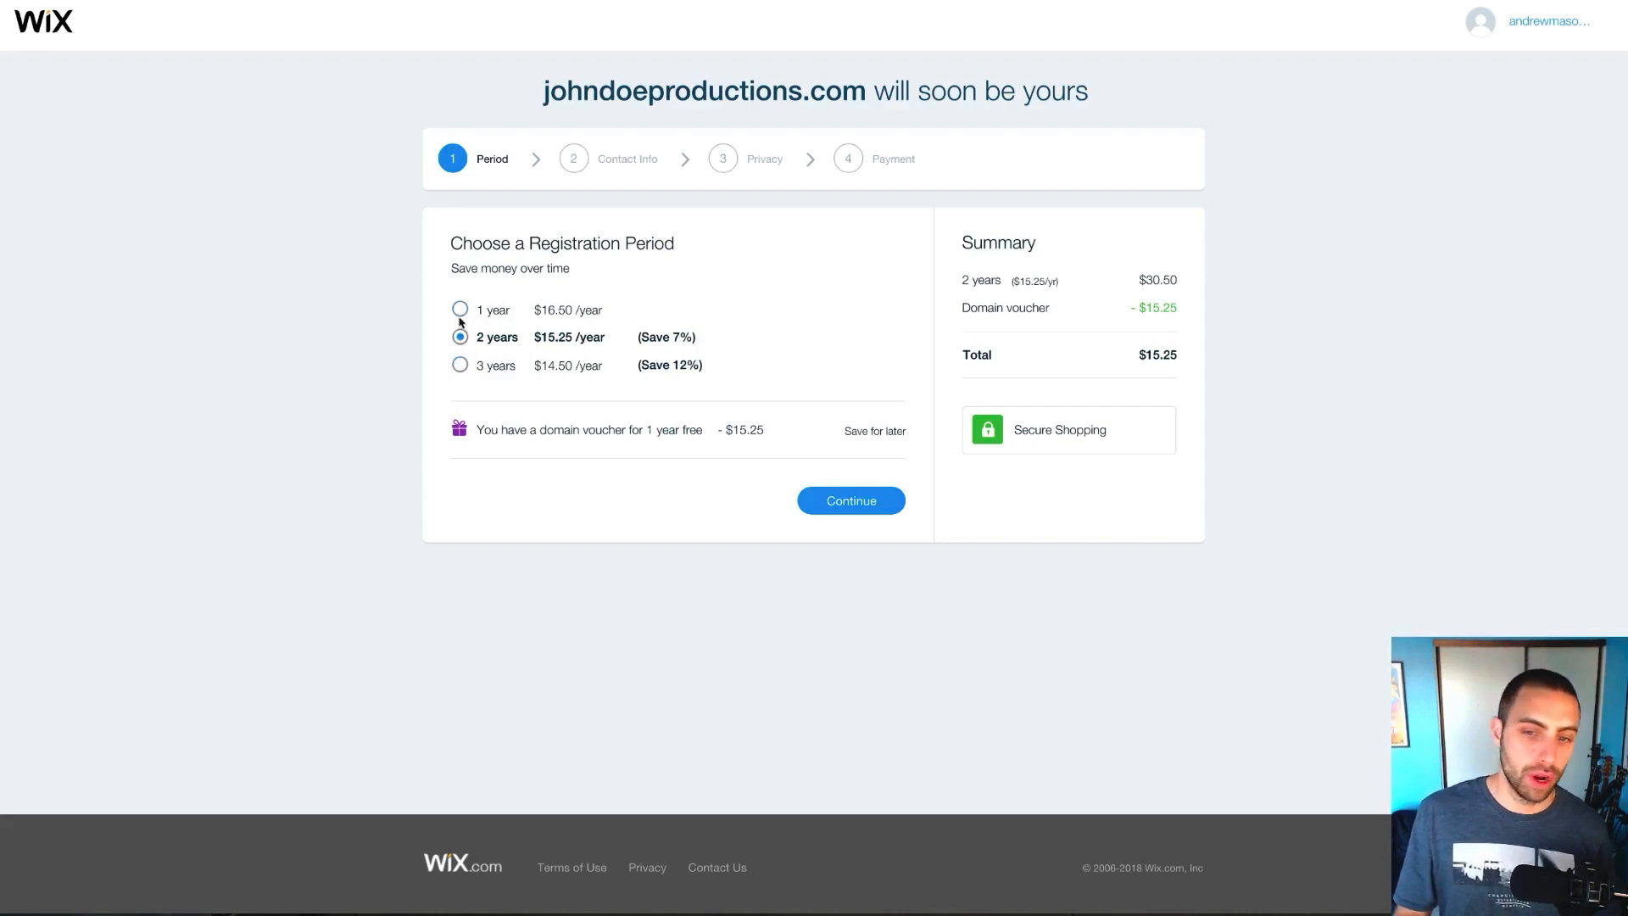
# Set the domain registration period to 3 years and continue to Contact Info
pyautogui.click(459, 366)
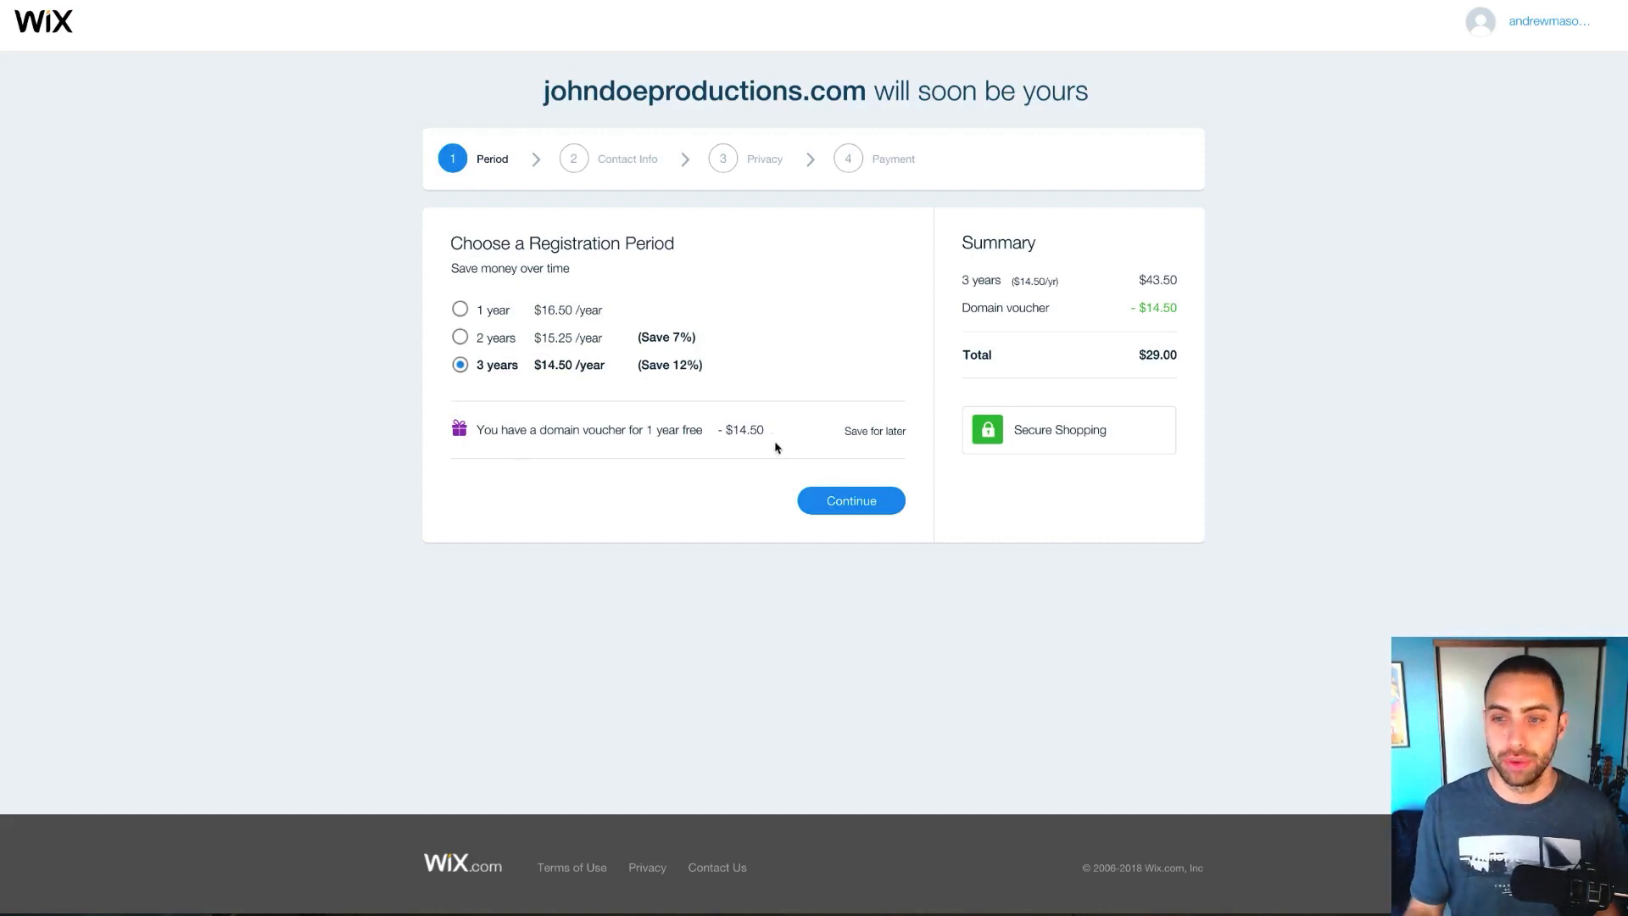
pyautogui.click(854, 501)
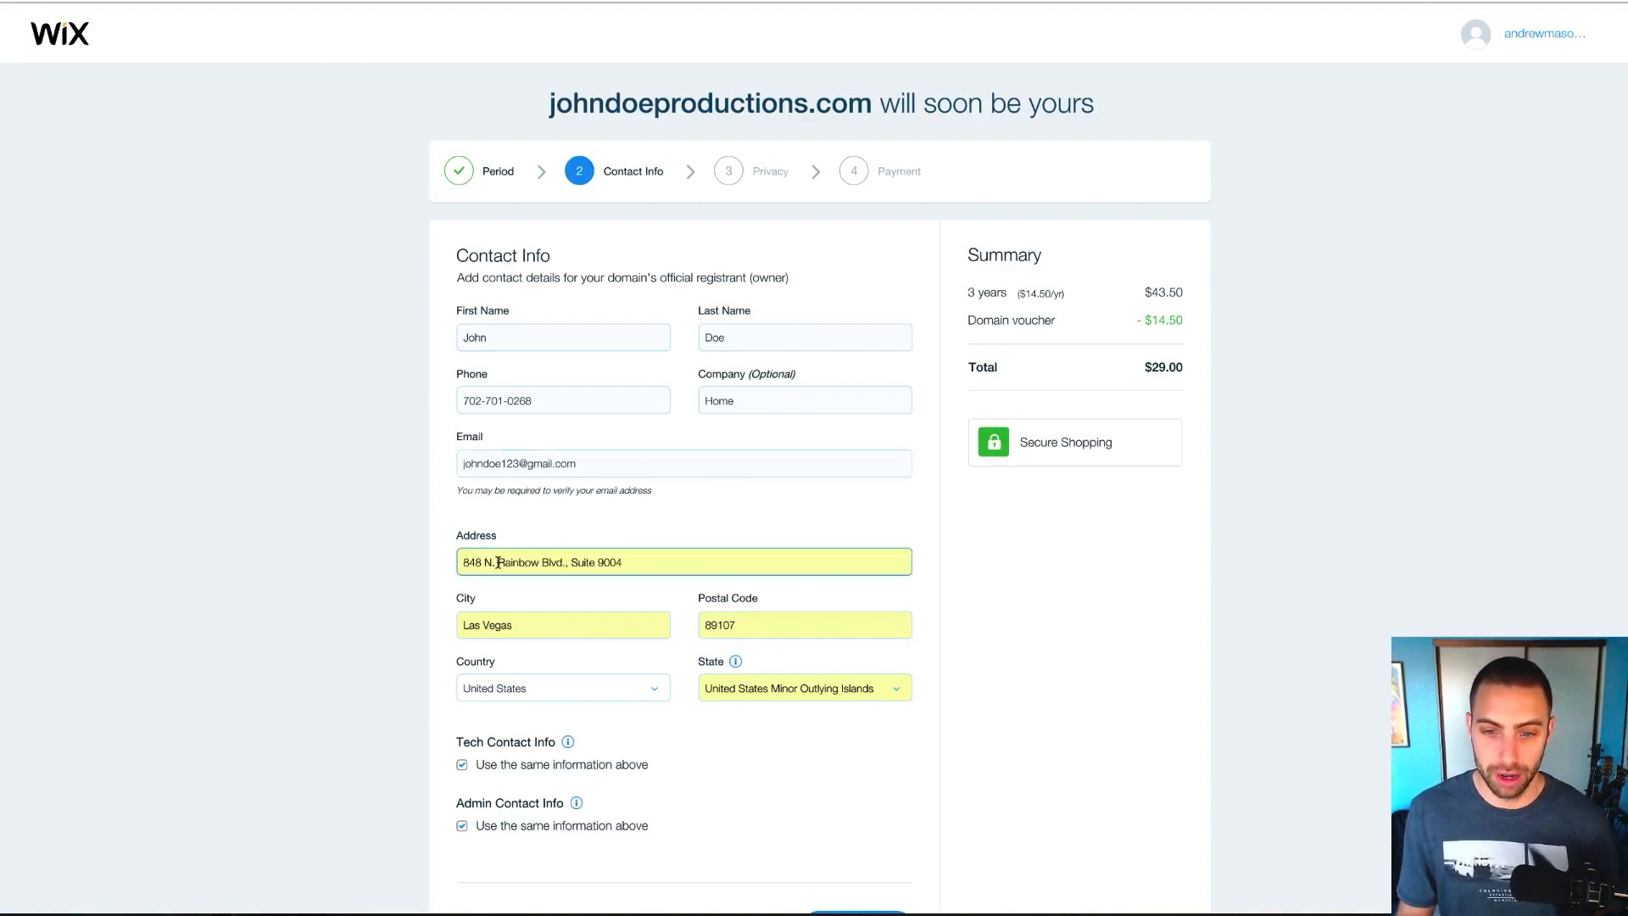
# Review the prefilled owner contact details, keep tech and admin boxes ticked, and continue
pyautogui.scroll(-1, 436, 679)
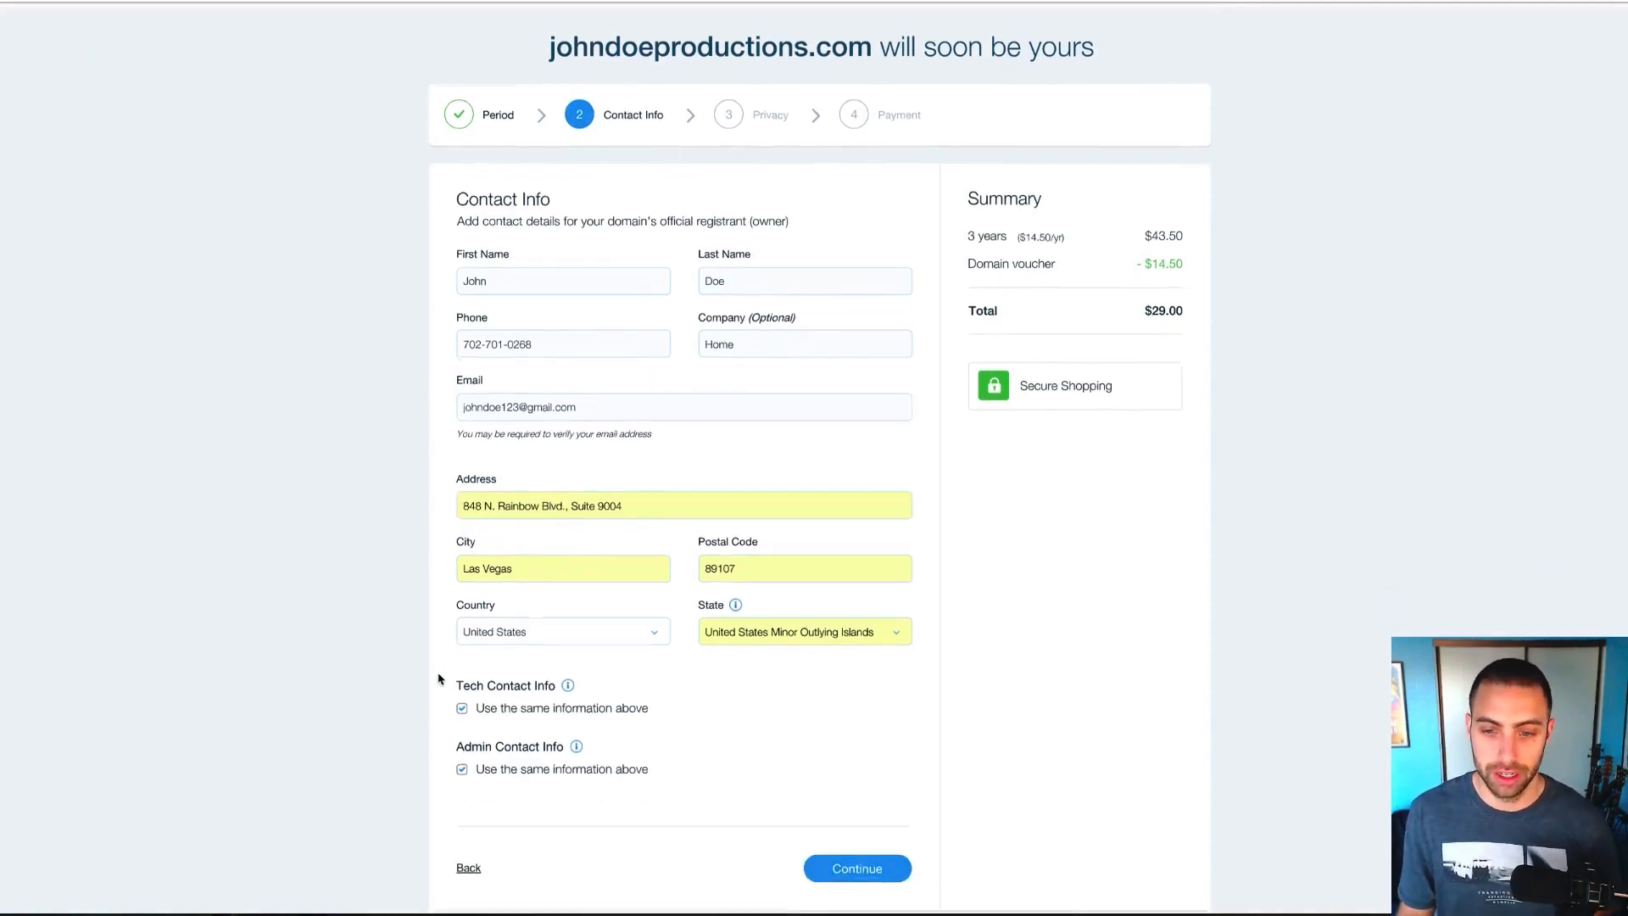
pyautogui.scroll(-1, 420, 647)
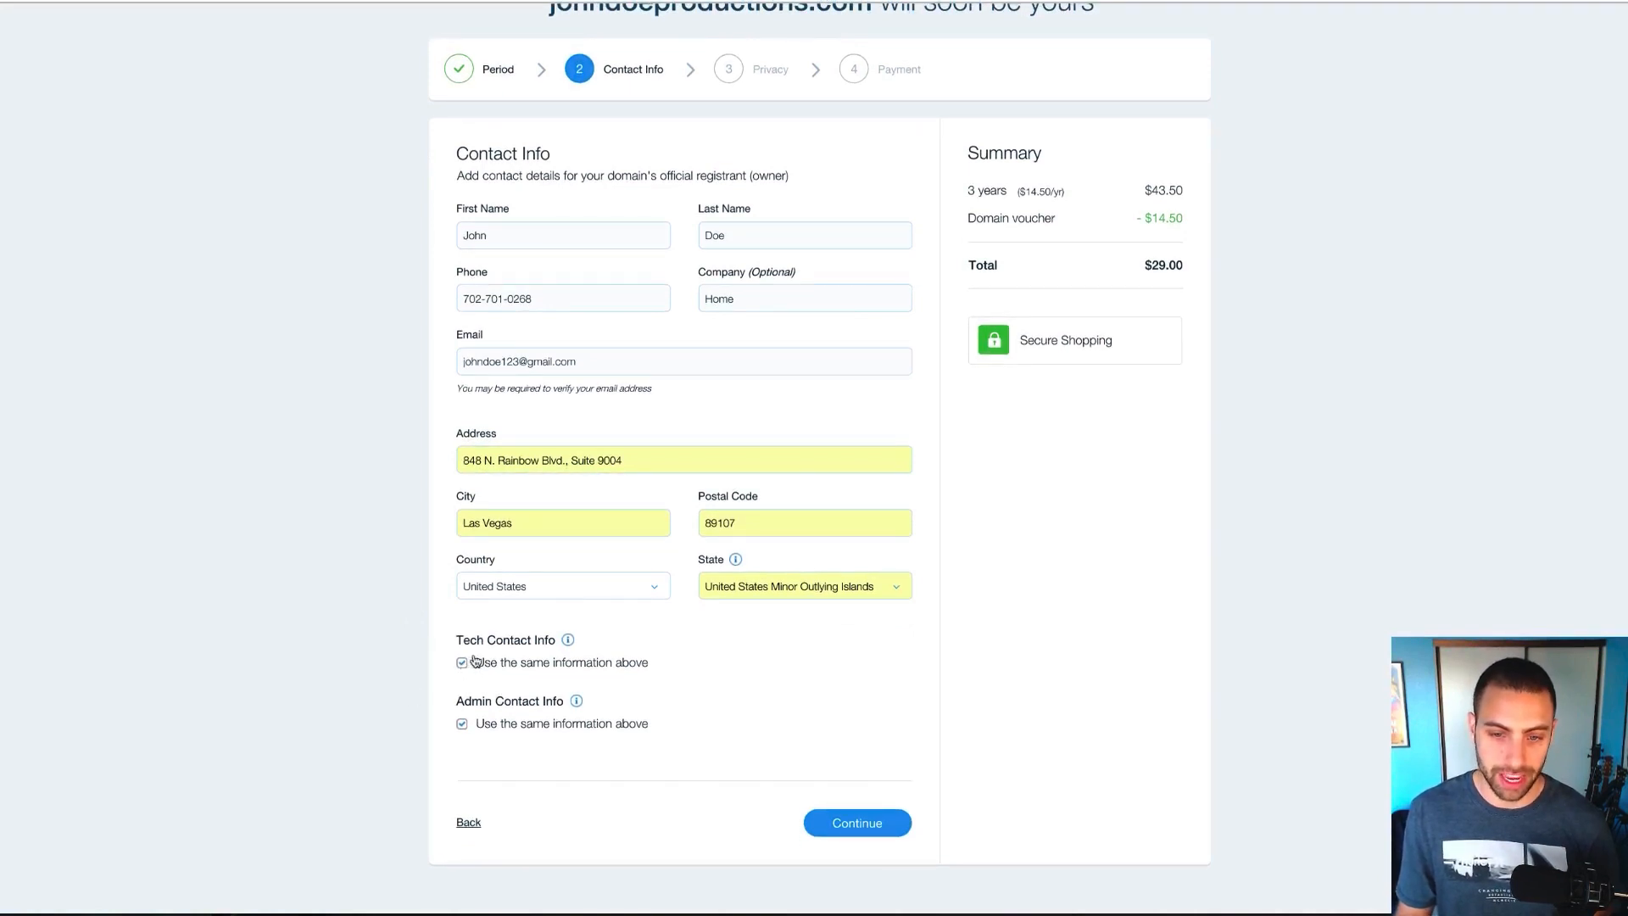
pyautogui.scroll(-1, 480, 663)
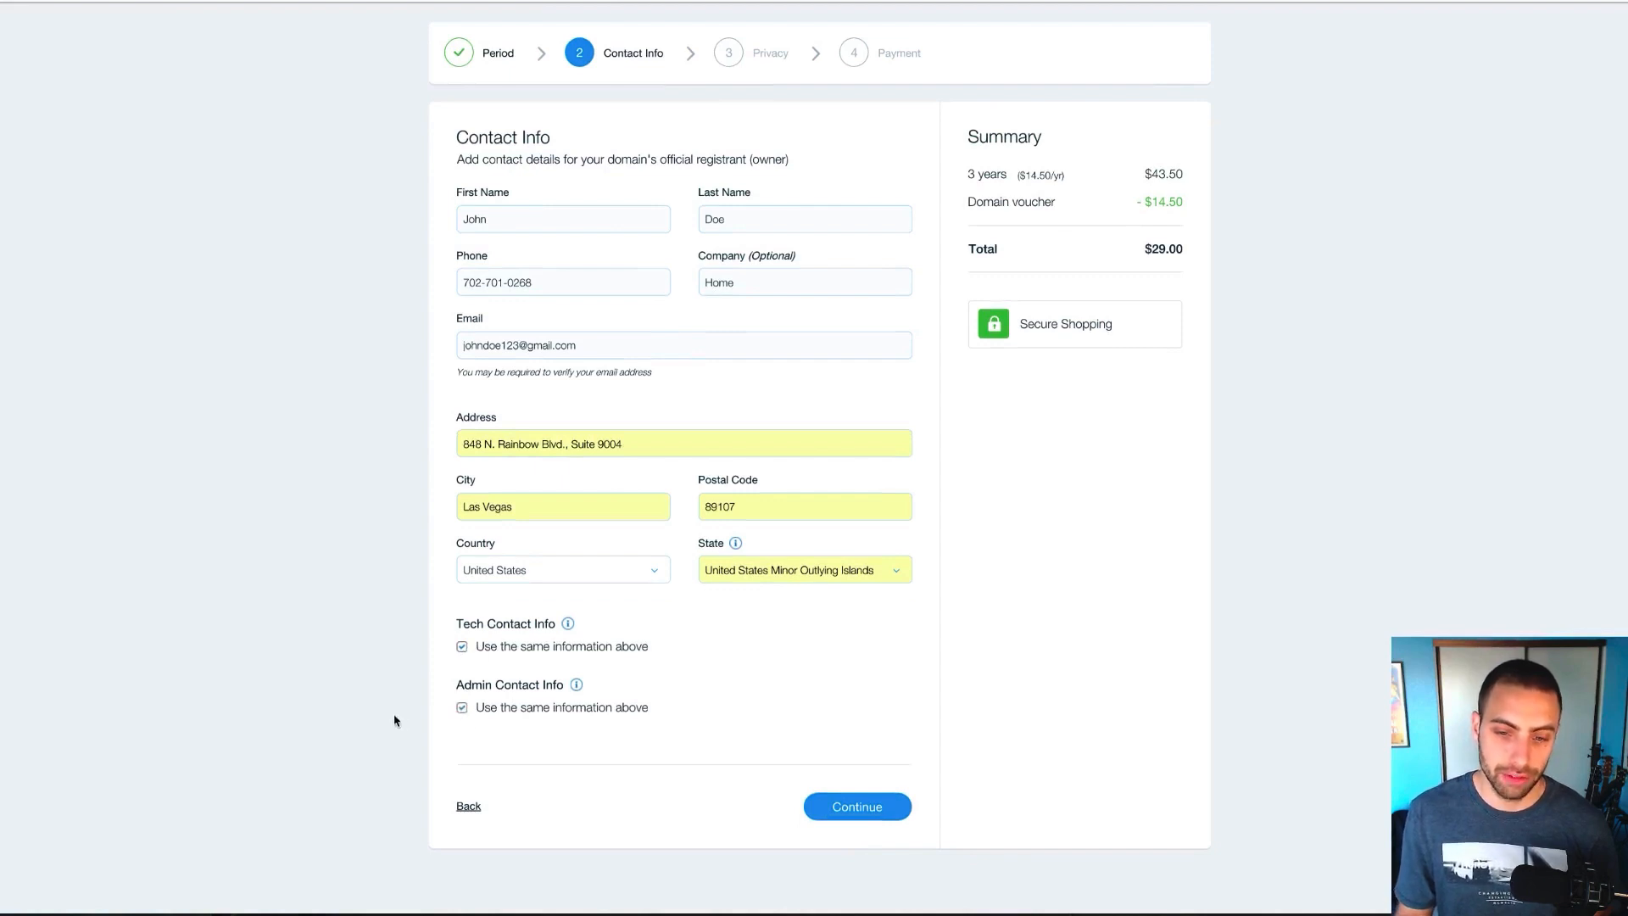
pyautogui.scroll(2, 404, 685)
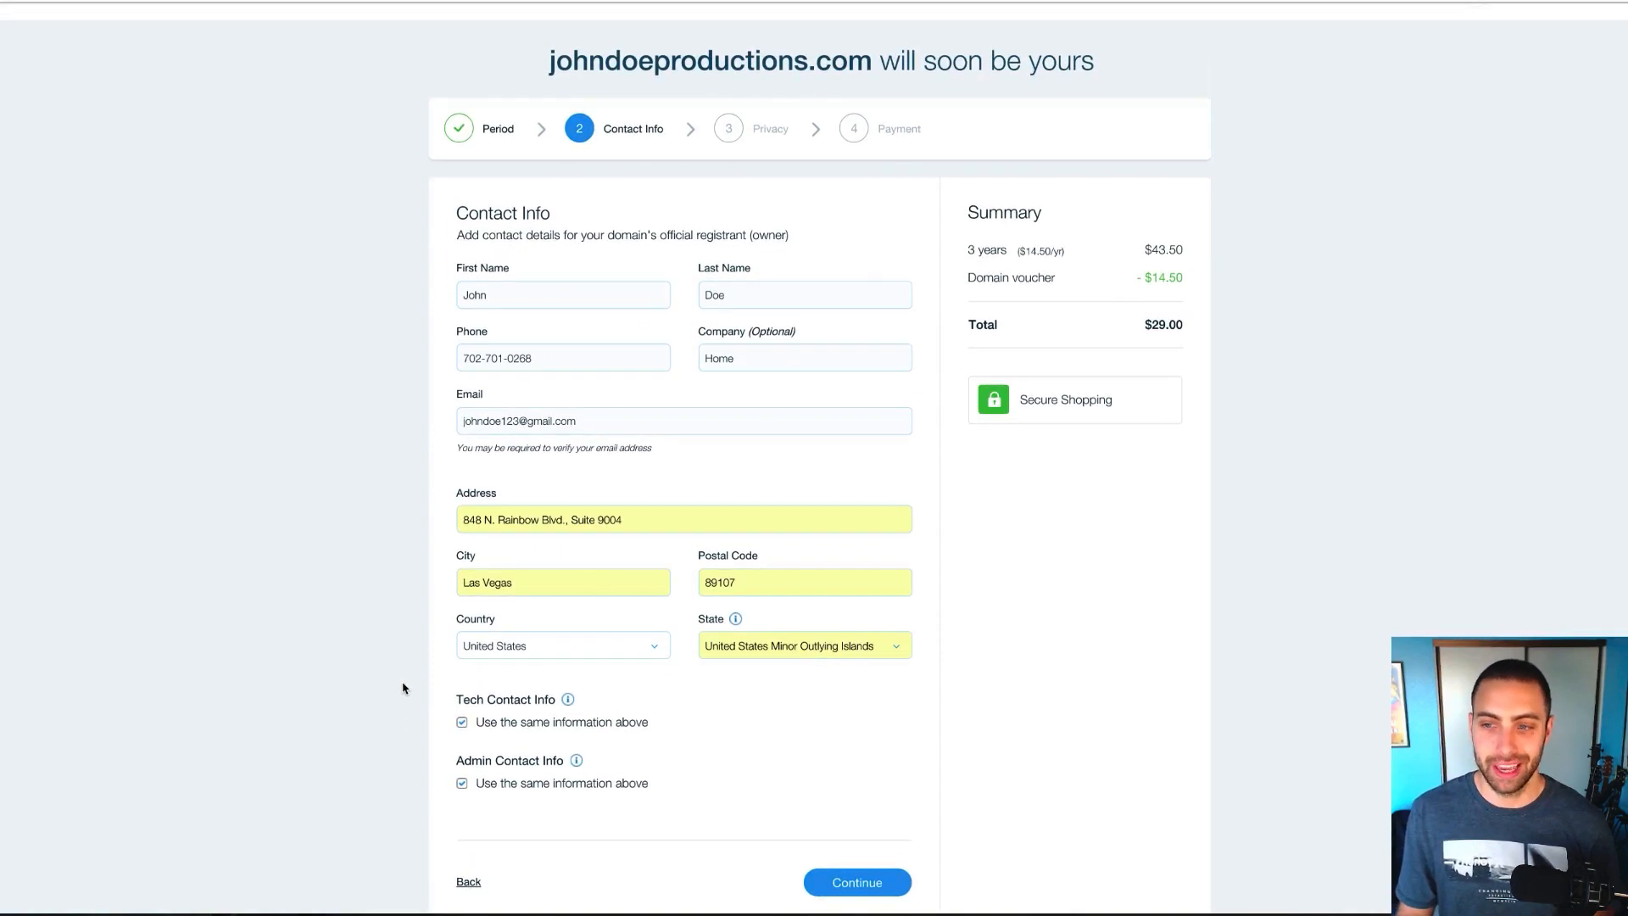
pyautogui.scroll(1, 404, 689)
pyautogui.scroll(-1, 404, 689)
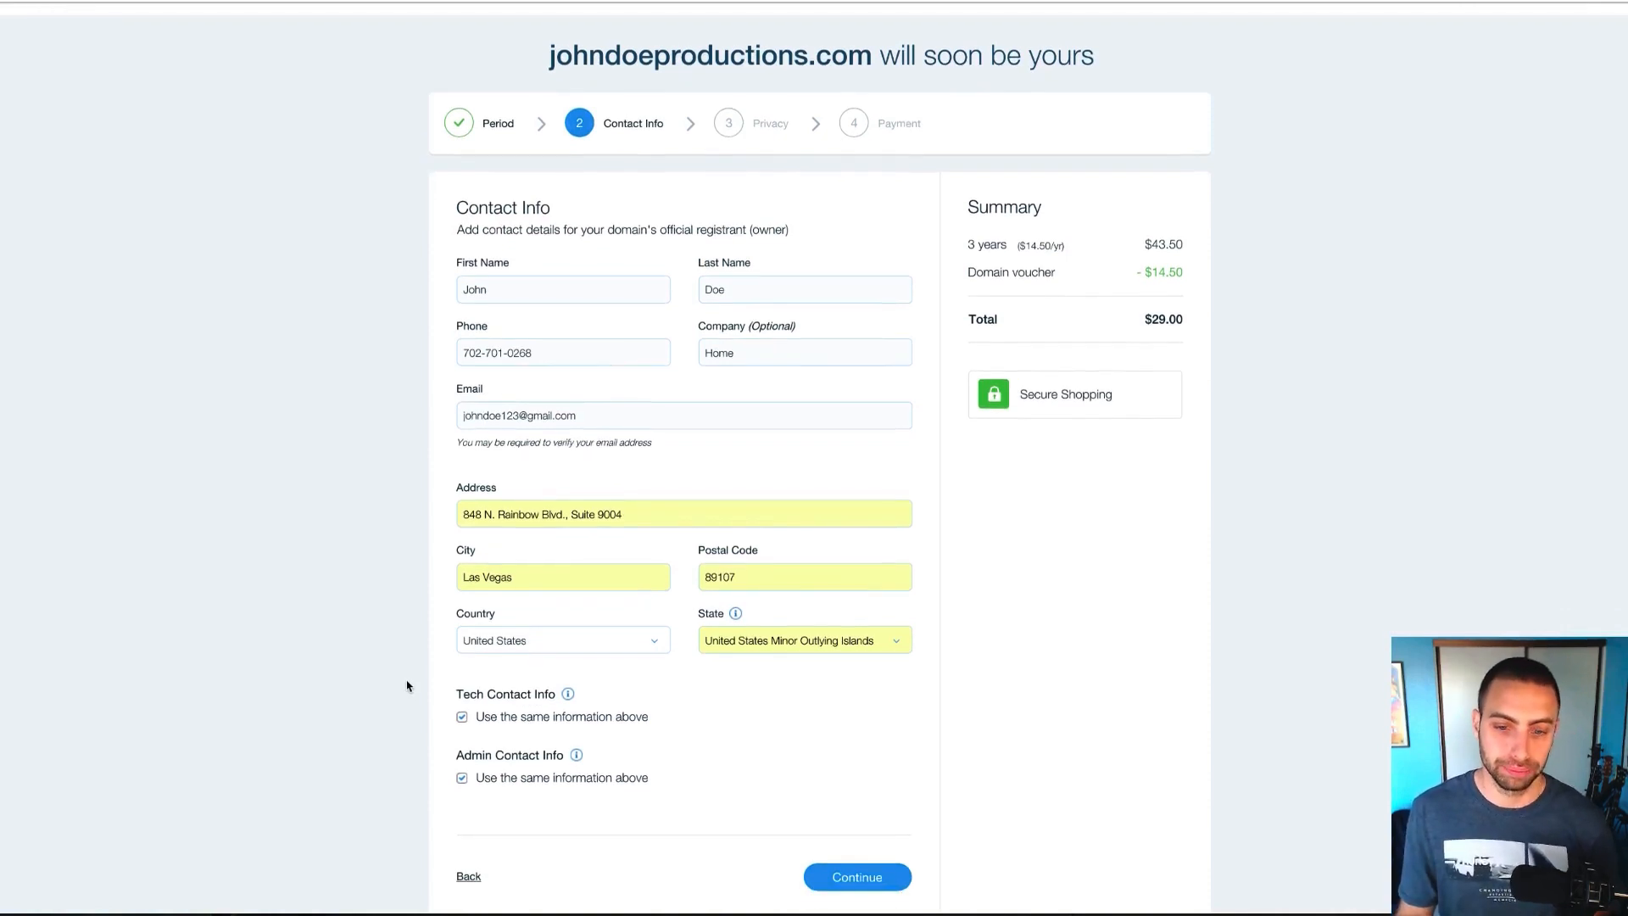
pyautogui.scroll(-1, 407, 688)
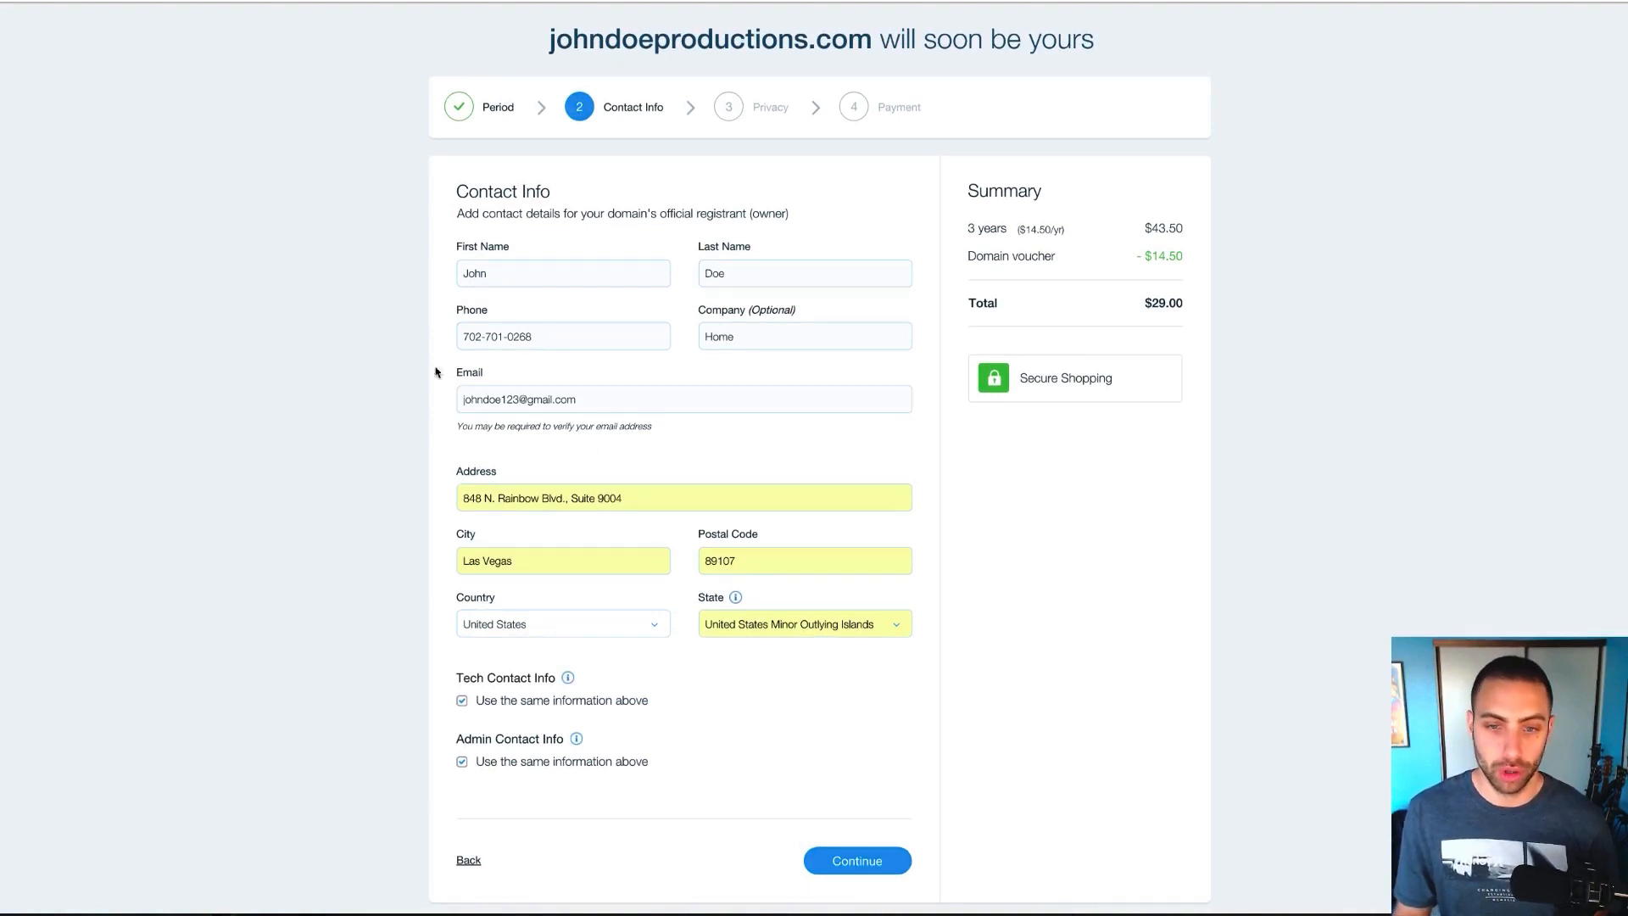
pyautogui.click(848, 859)
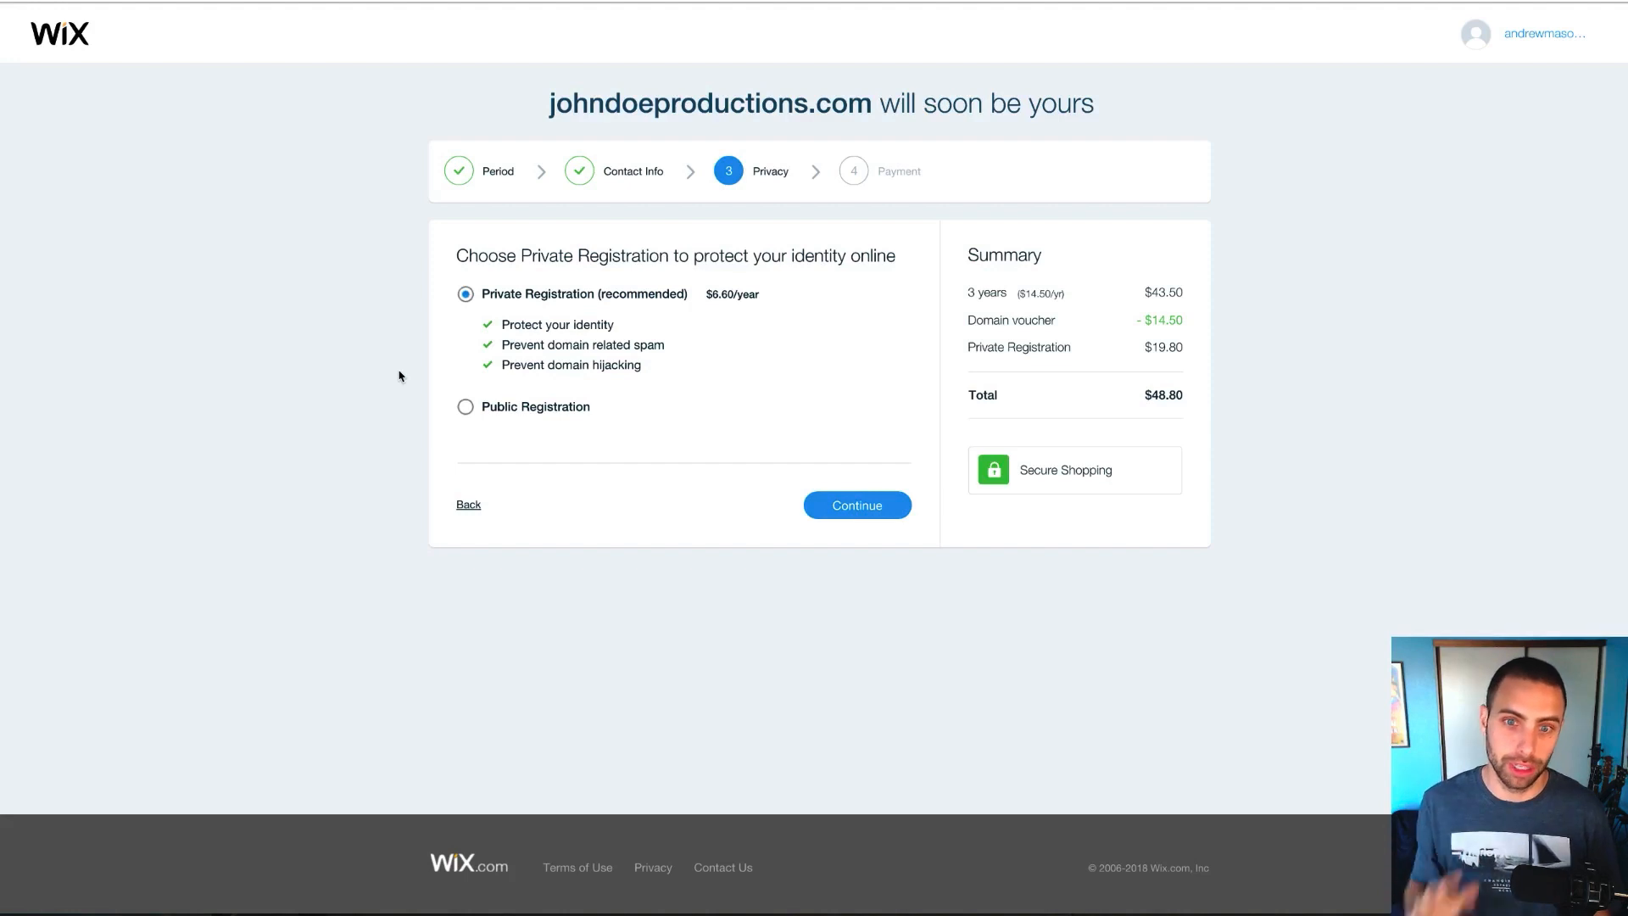
# Keep Private Registration over Public and continue to Payment with a $48.80 total
pyautogui.click(461, 407)
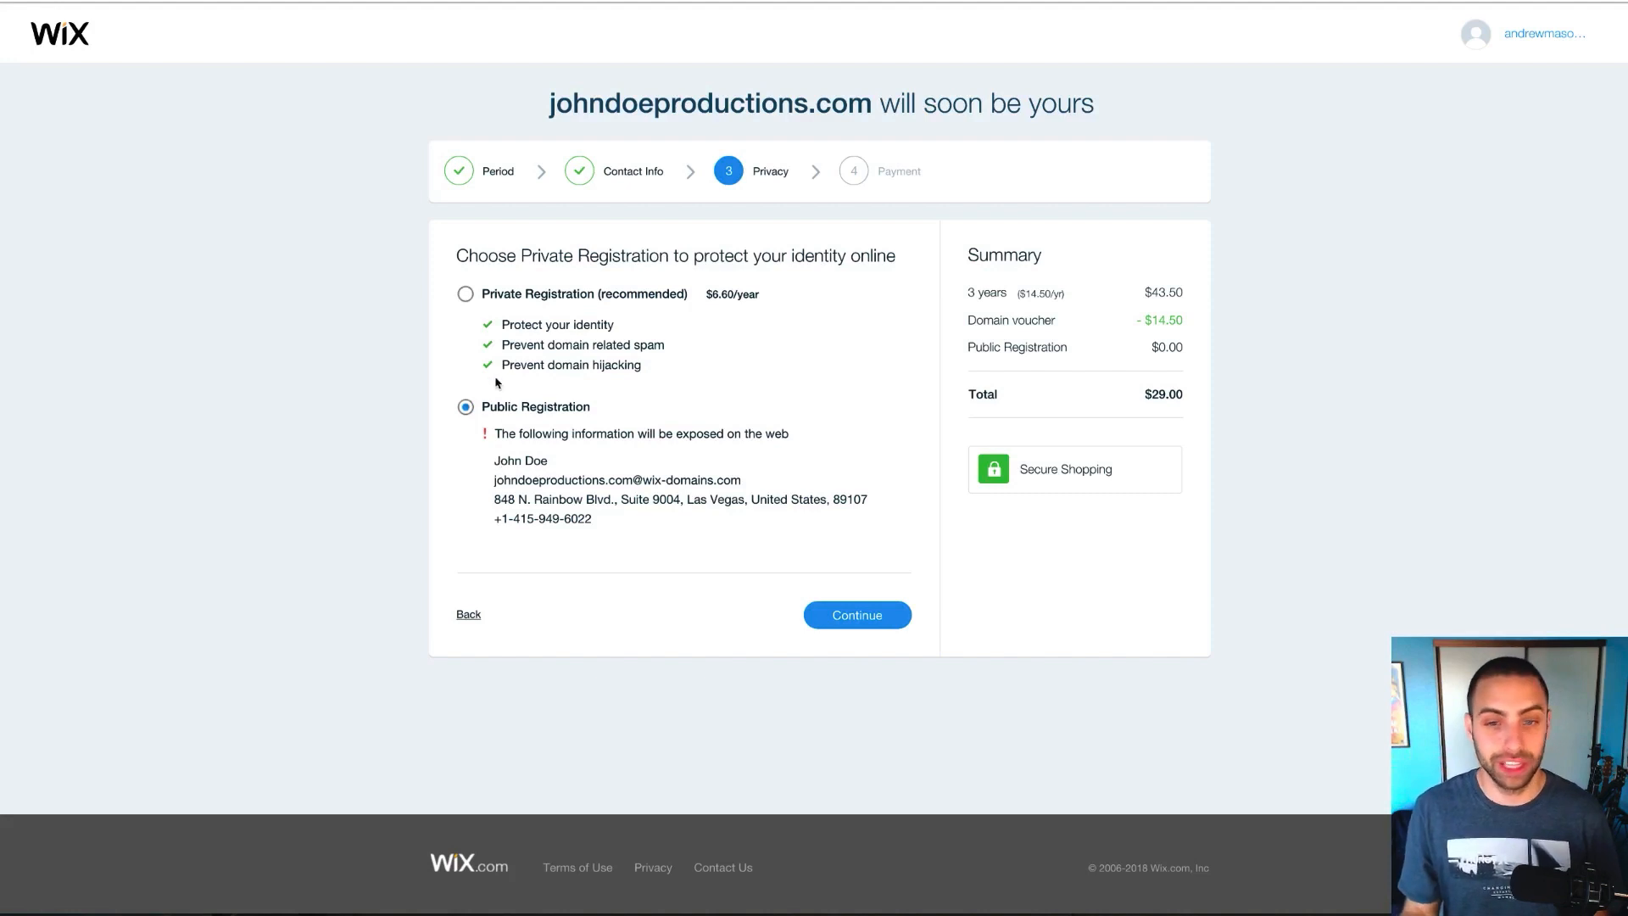
pyautogui.click(464, 293)
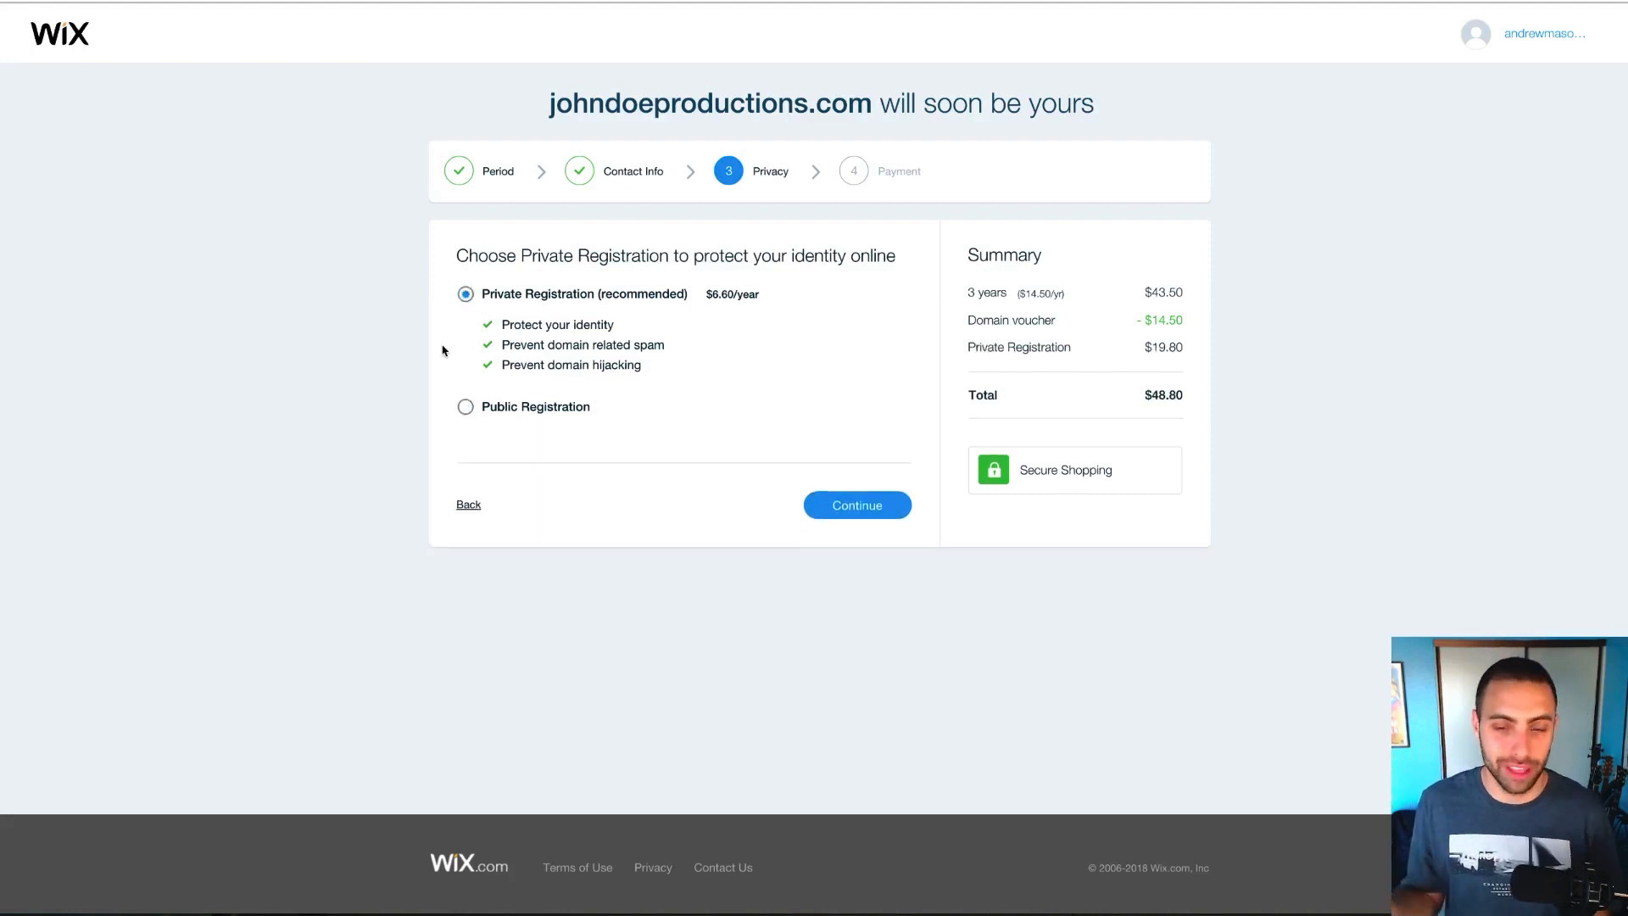
pyautogui.click(859, 507)
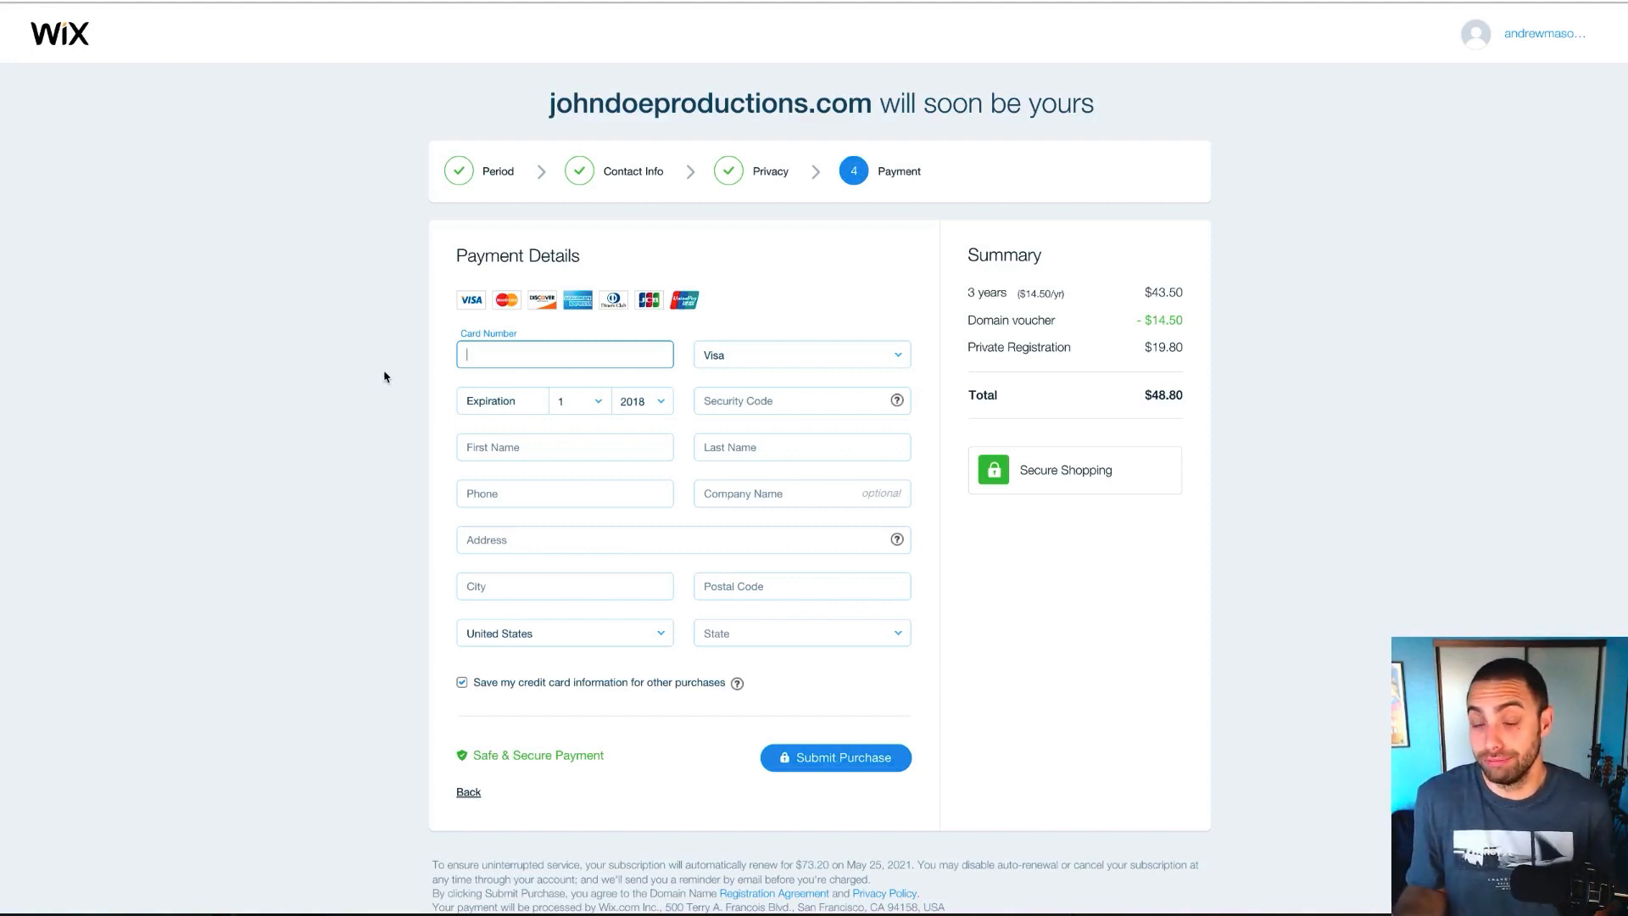
# Complete the payment form and submit the $48.80 johndoeproductions.com order
pyautogui.scroll(-1, 384, 377)
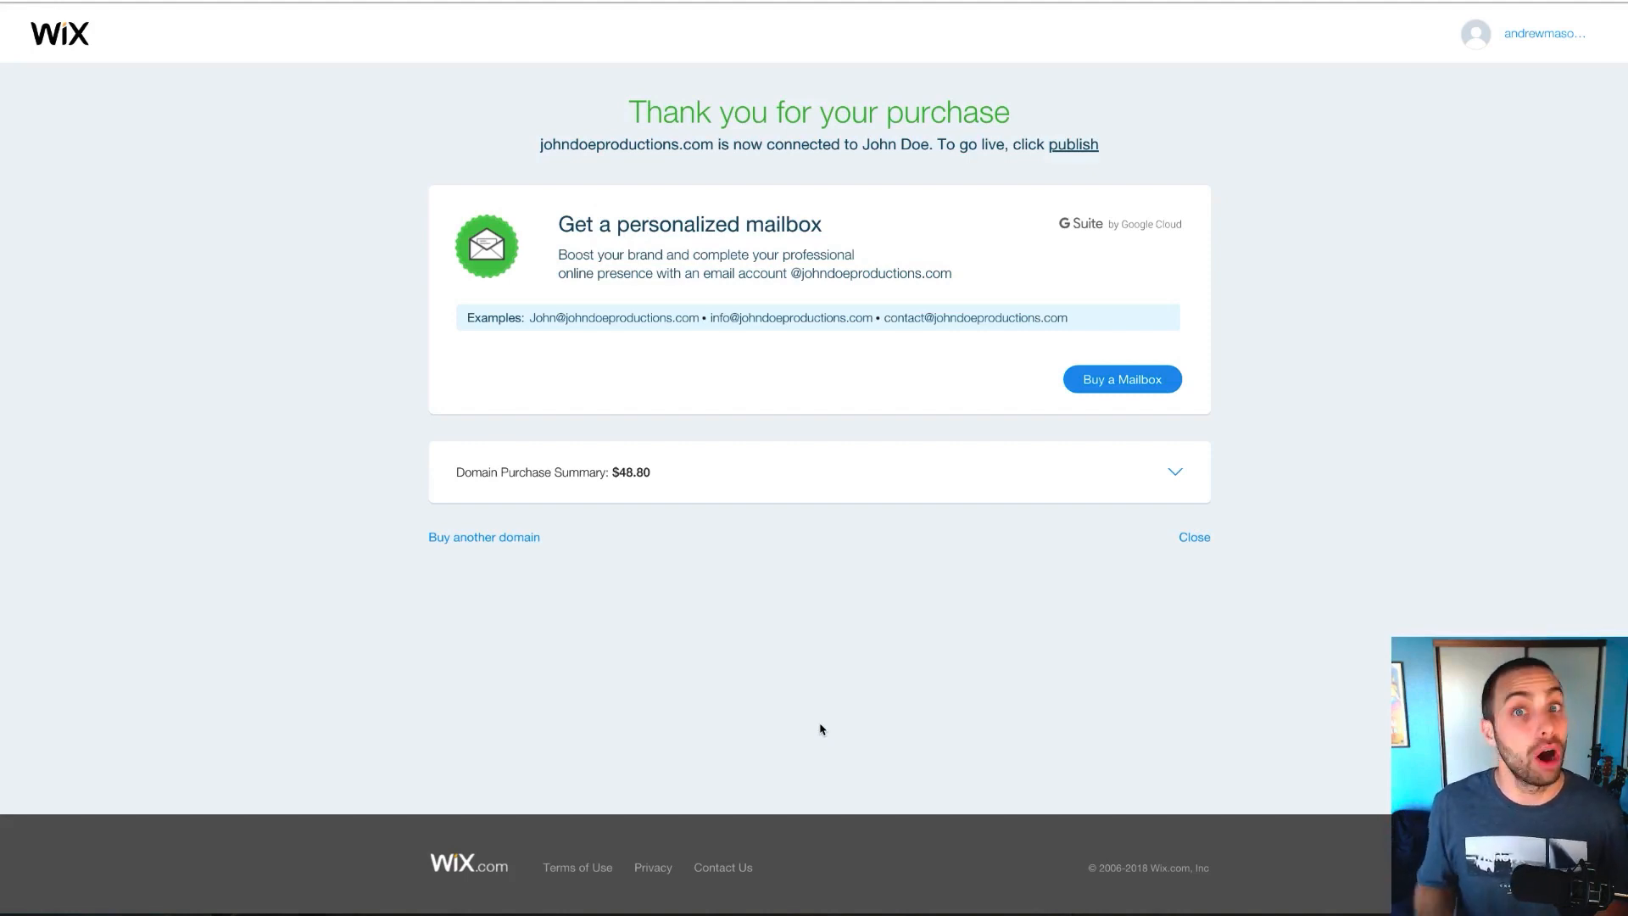
# Buy 1 G Suite mailbox on the Yearly Plan for $48.96
pyautogui.click(1119, 378)
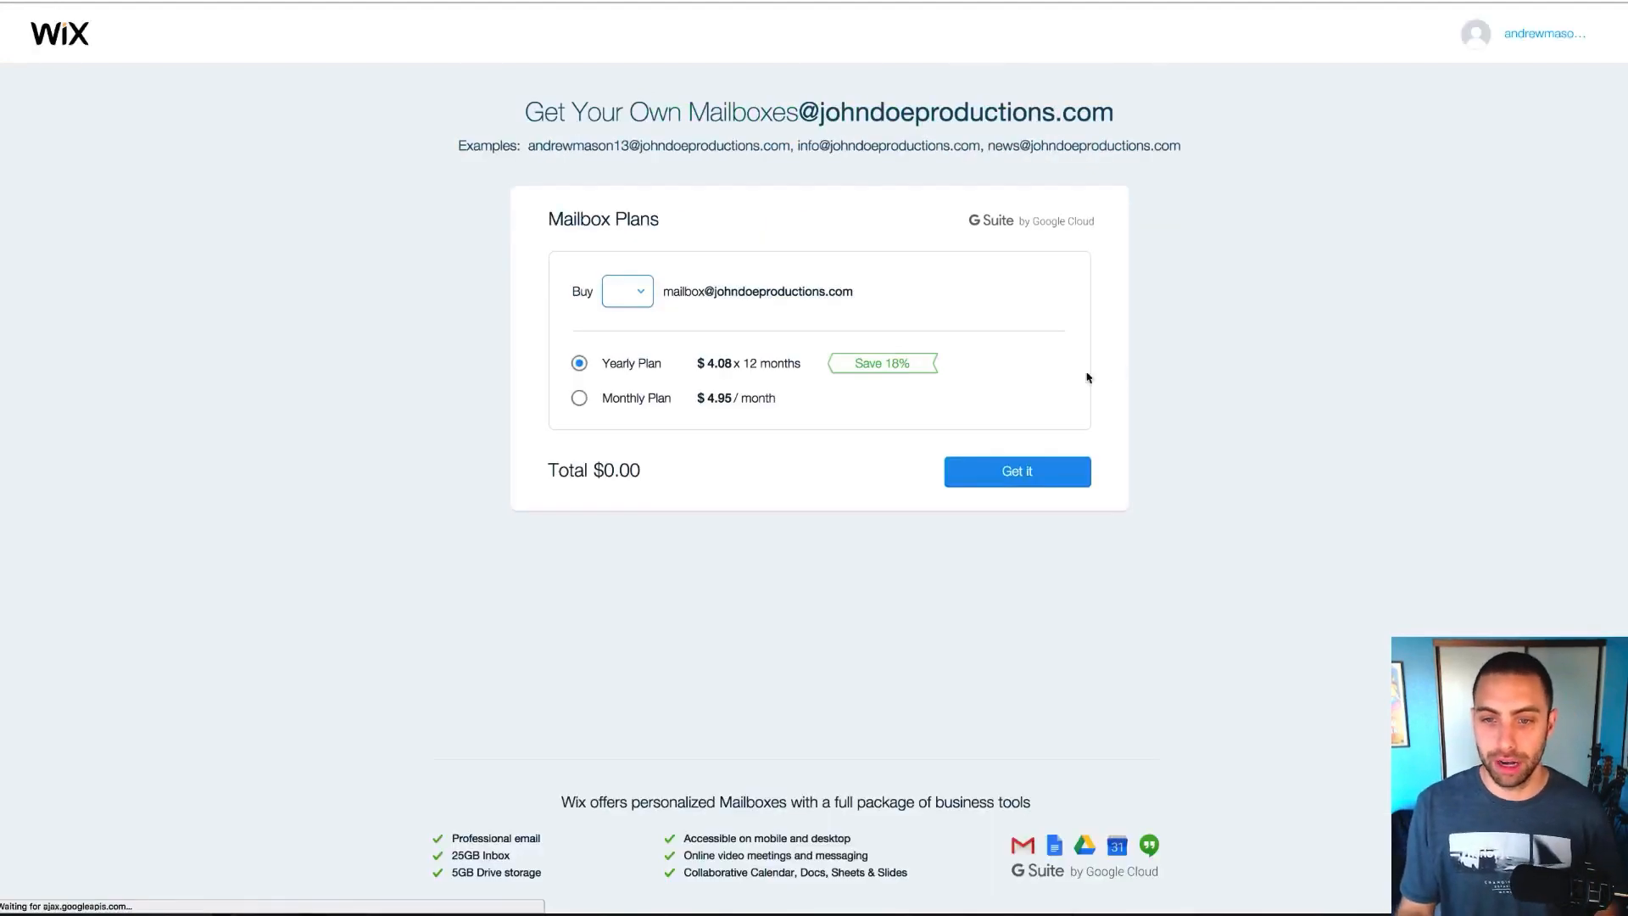
pyautogui.click(628, 292)
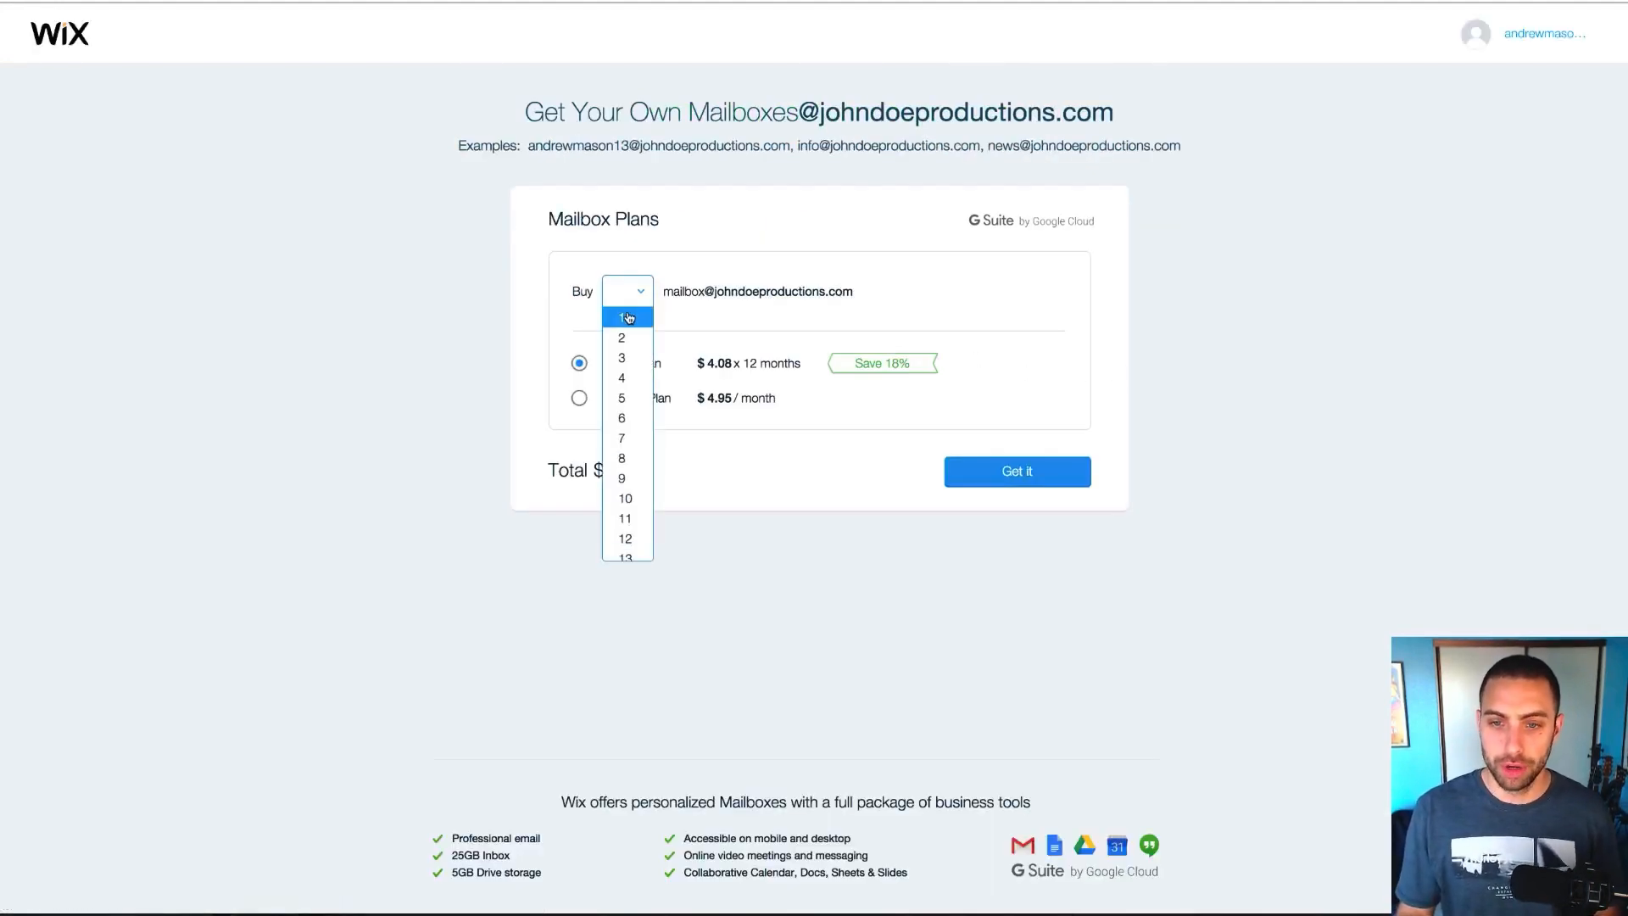
pyautogui.click(628, 317)
pyautogui.click(628, 317)
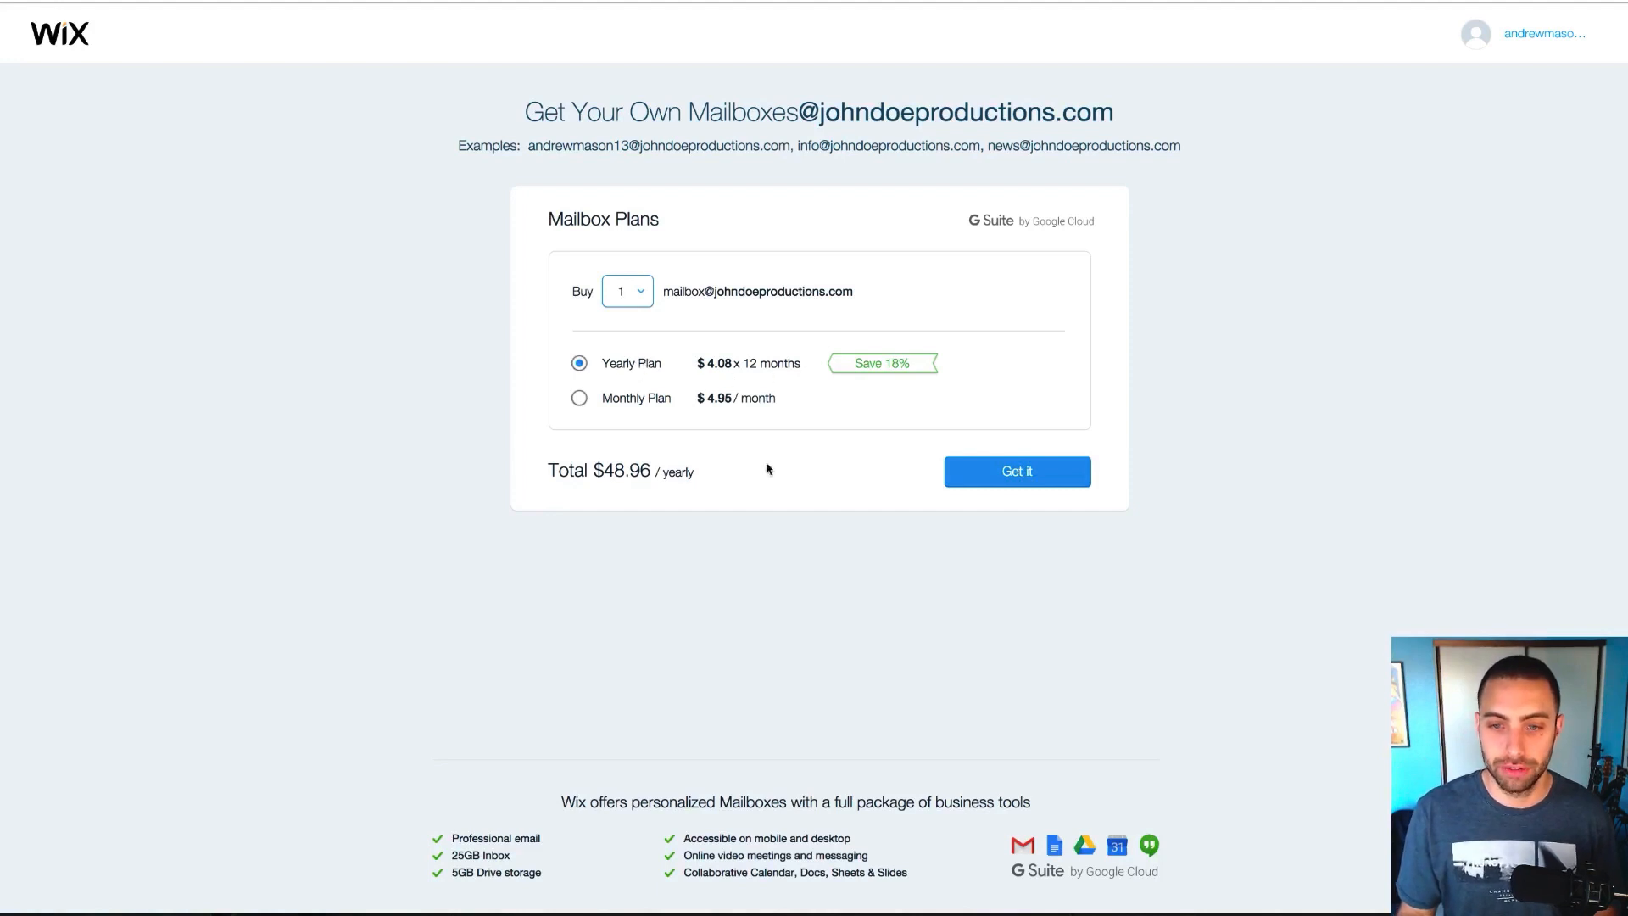
pyautogui.click(985, 476)
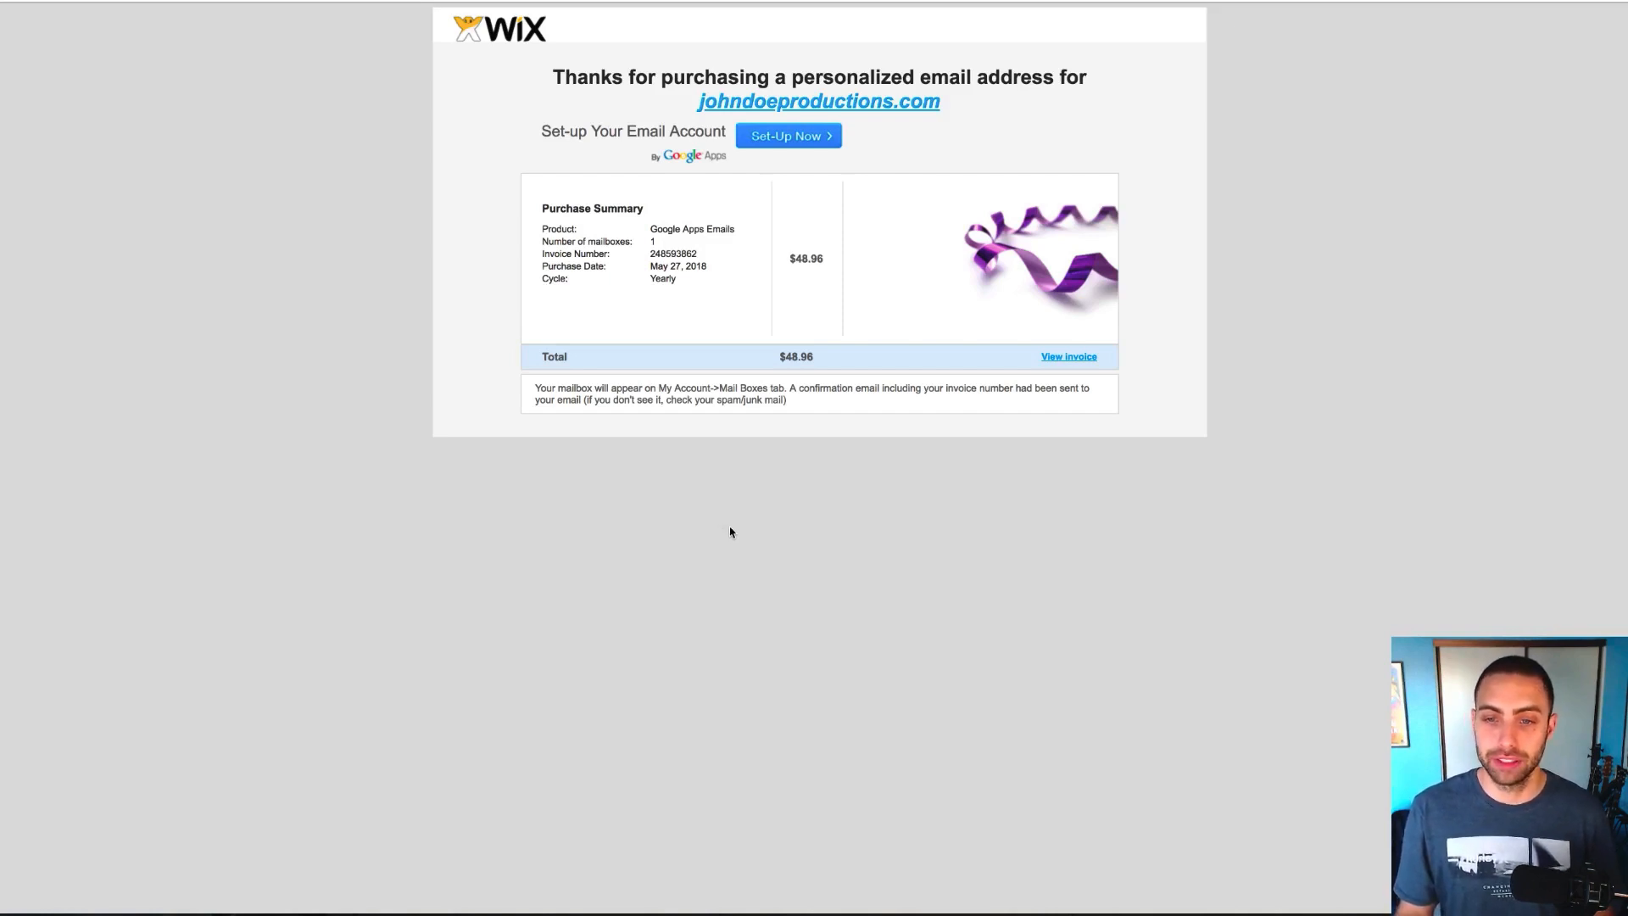
pyautogui.click(782, 147)
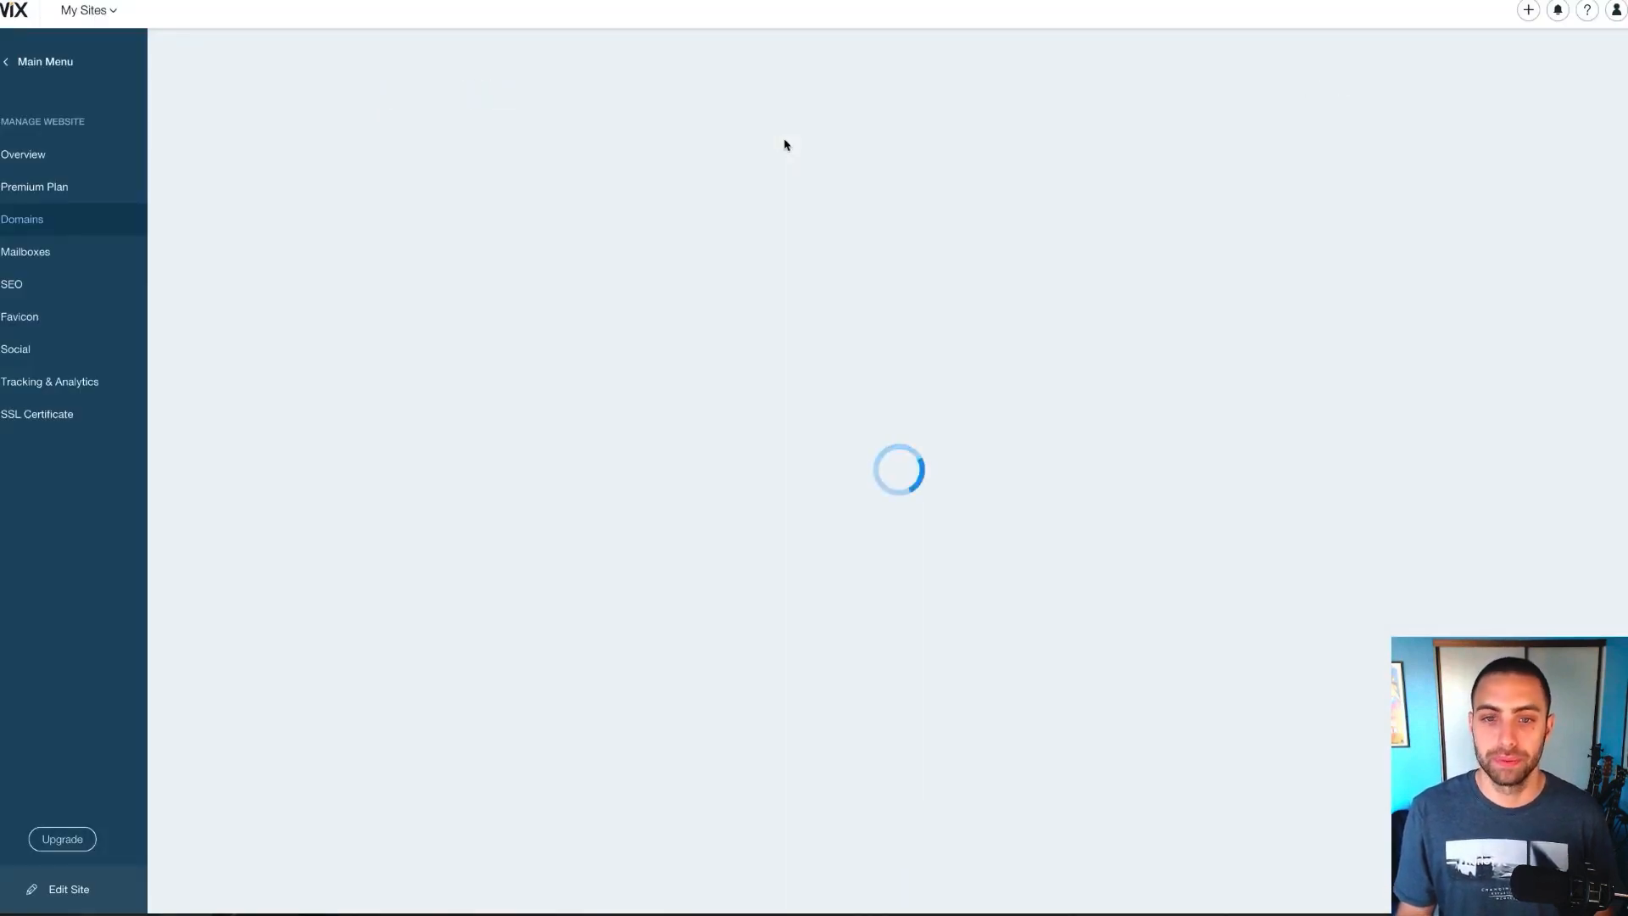
pyautogui.click(646, 342)
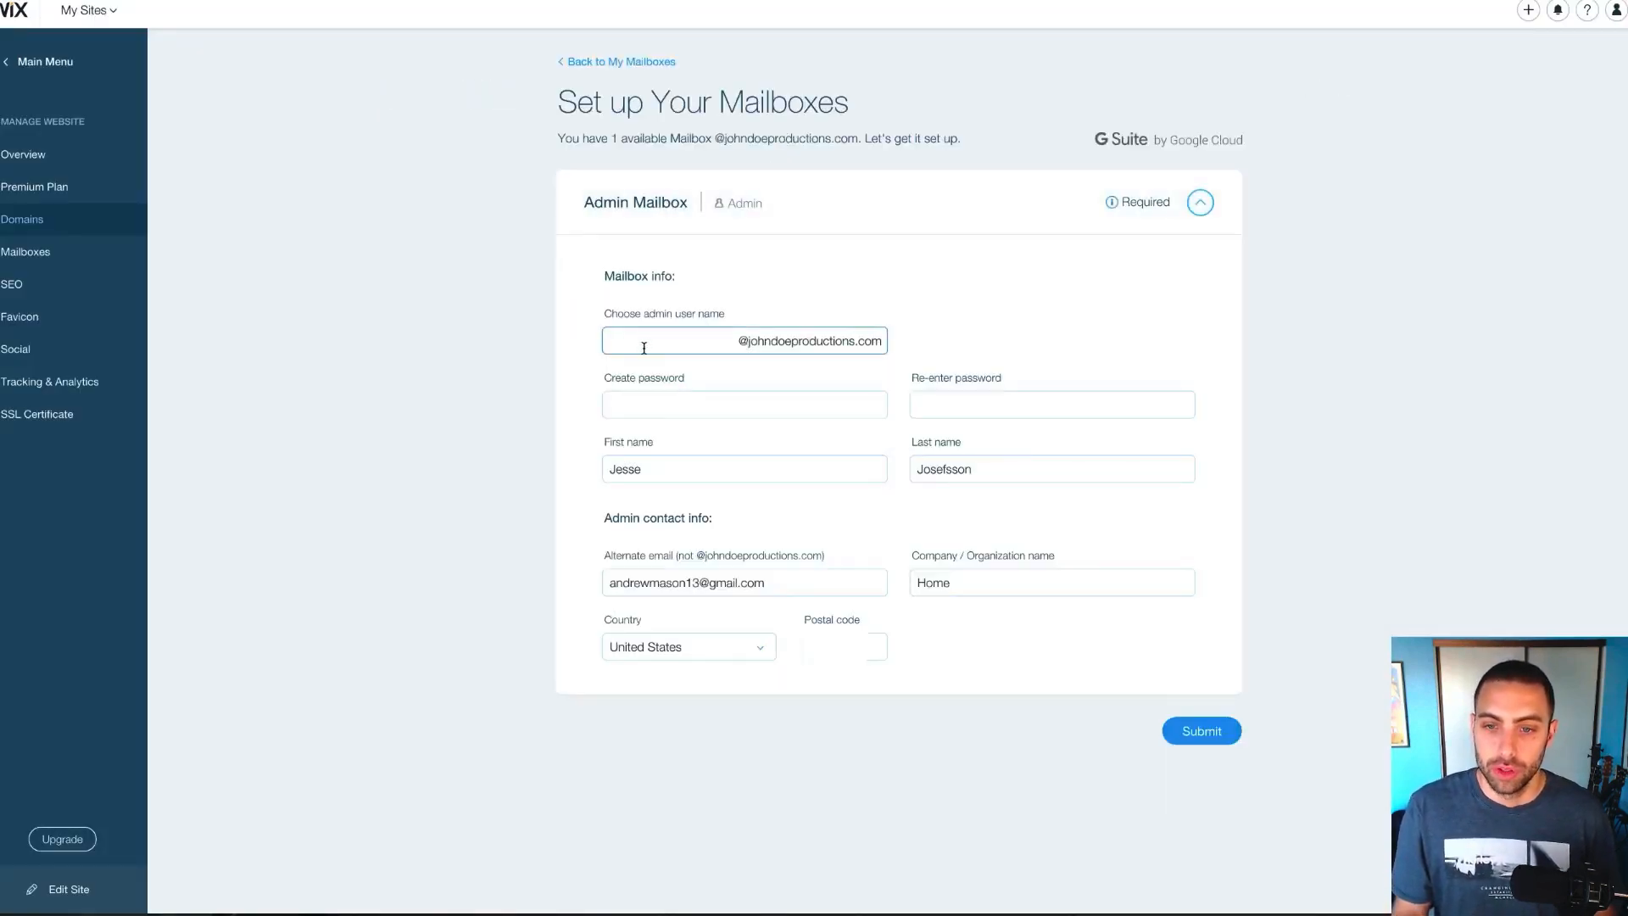
pyautogui.click(646, 341)
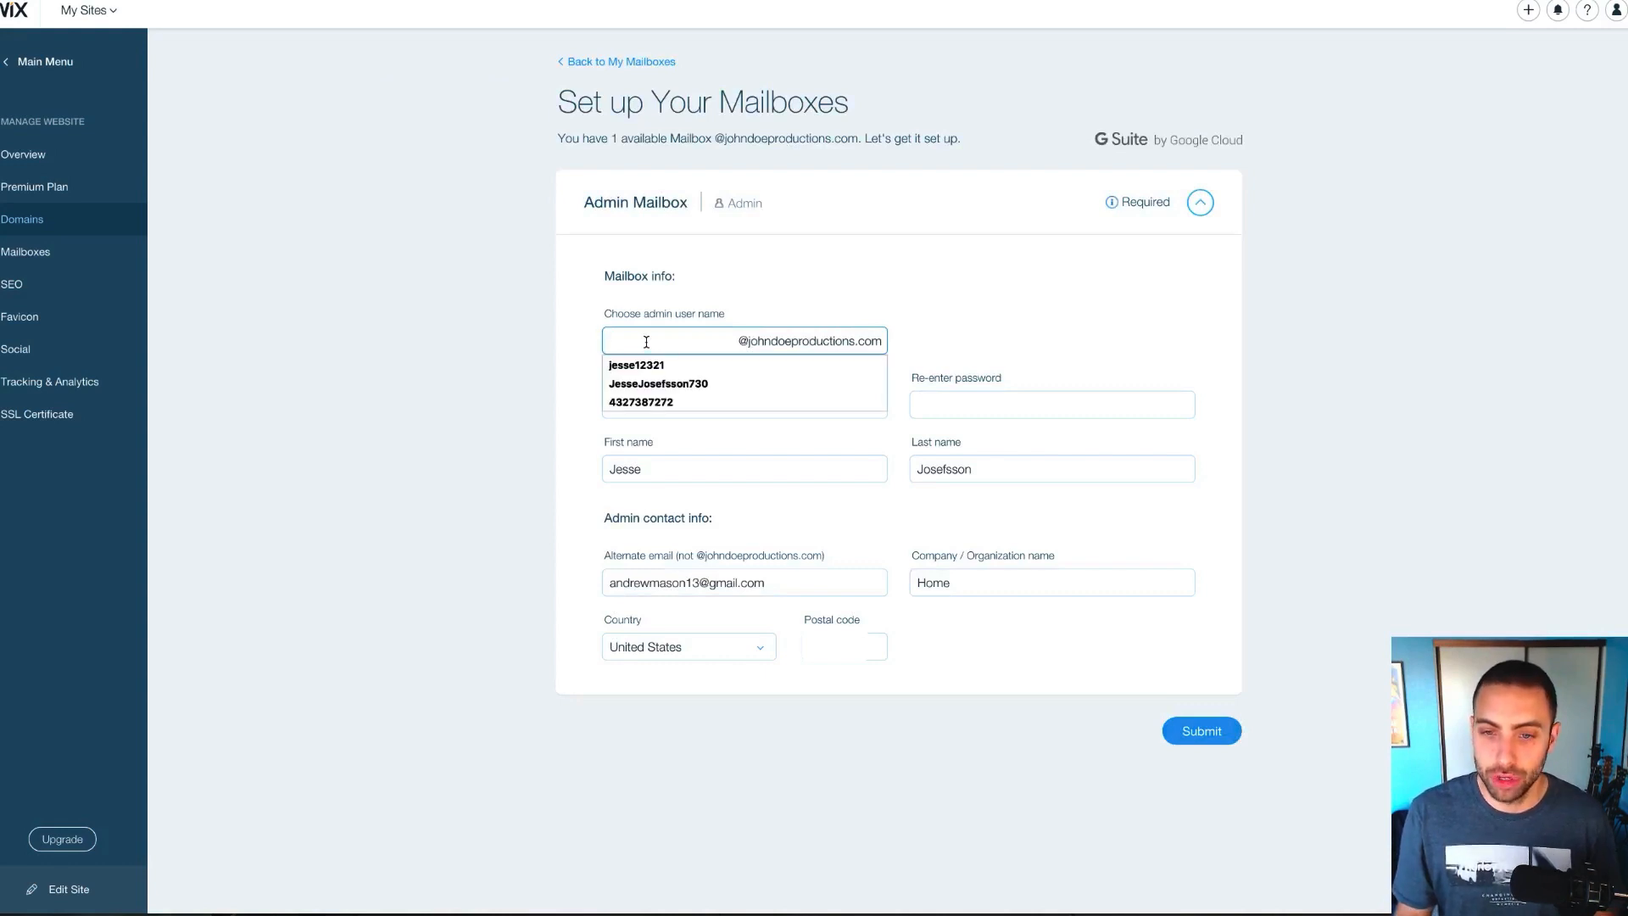
pyautogui.click(582, 353)
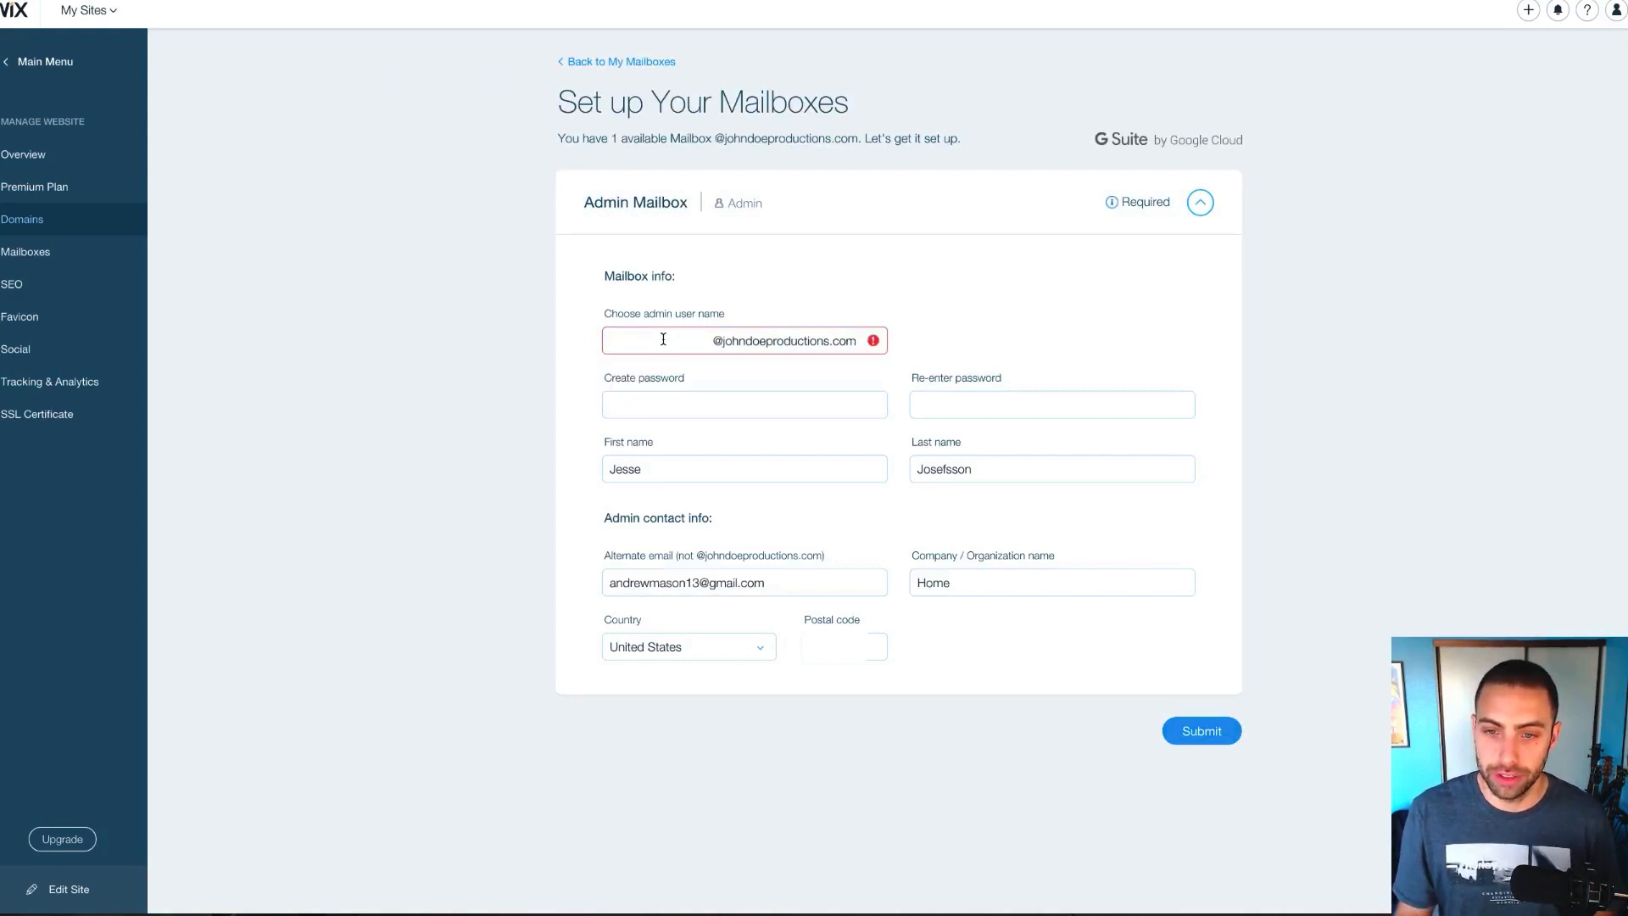
pyautogui.click(663, 339)
pyautogui.write('info')
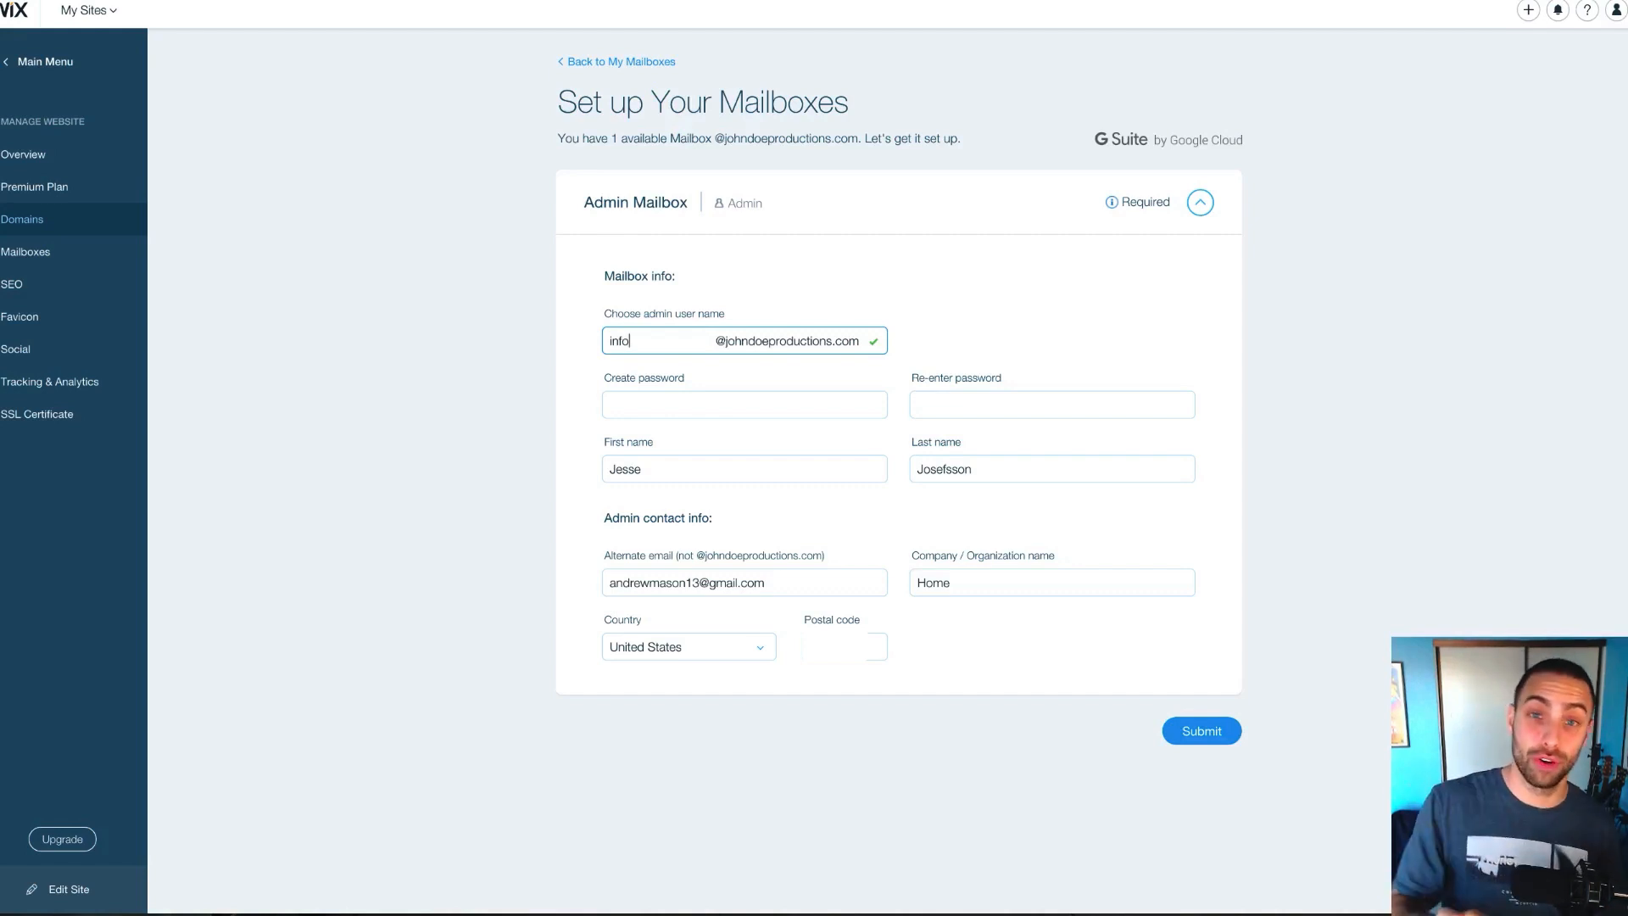
pyautogui.press('BackSpace')
pyautogui.press('BackSpace')
pyautogui.press('BackSpace')
pyautogui.press('BackSpace')
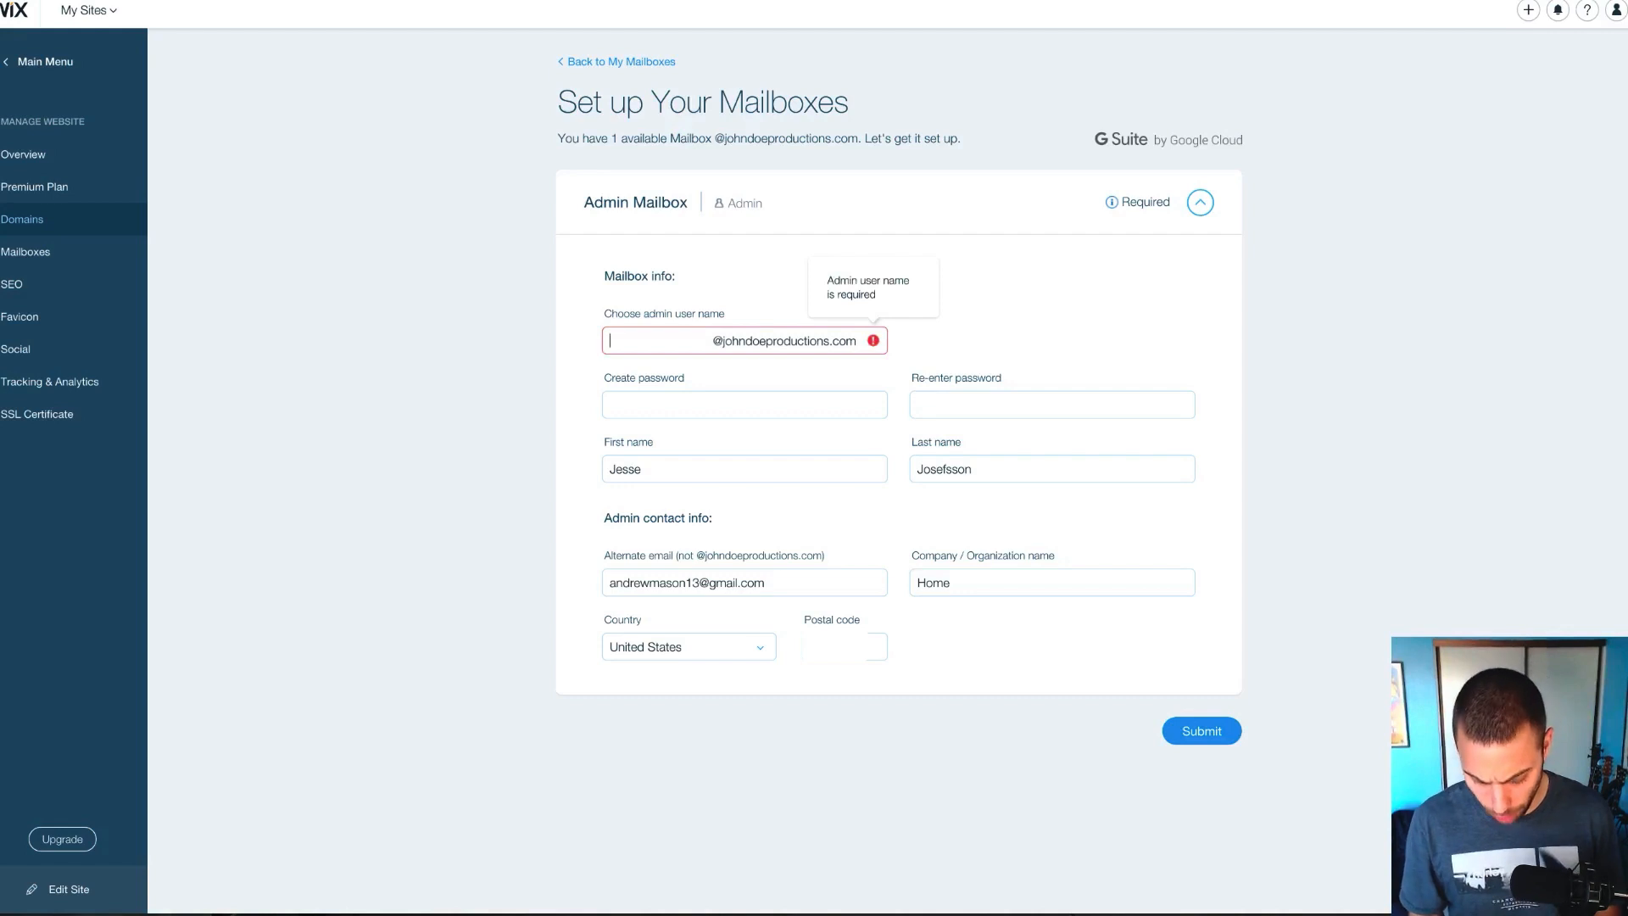
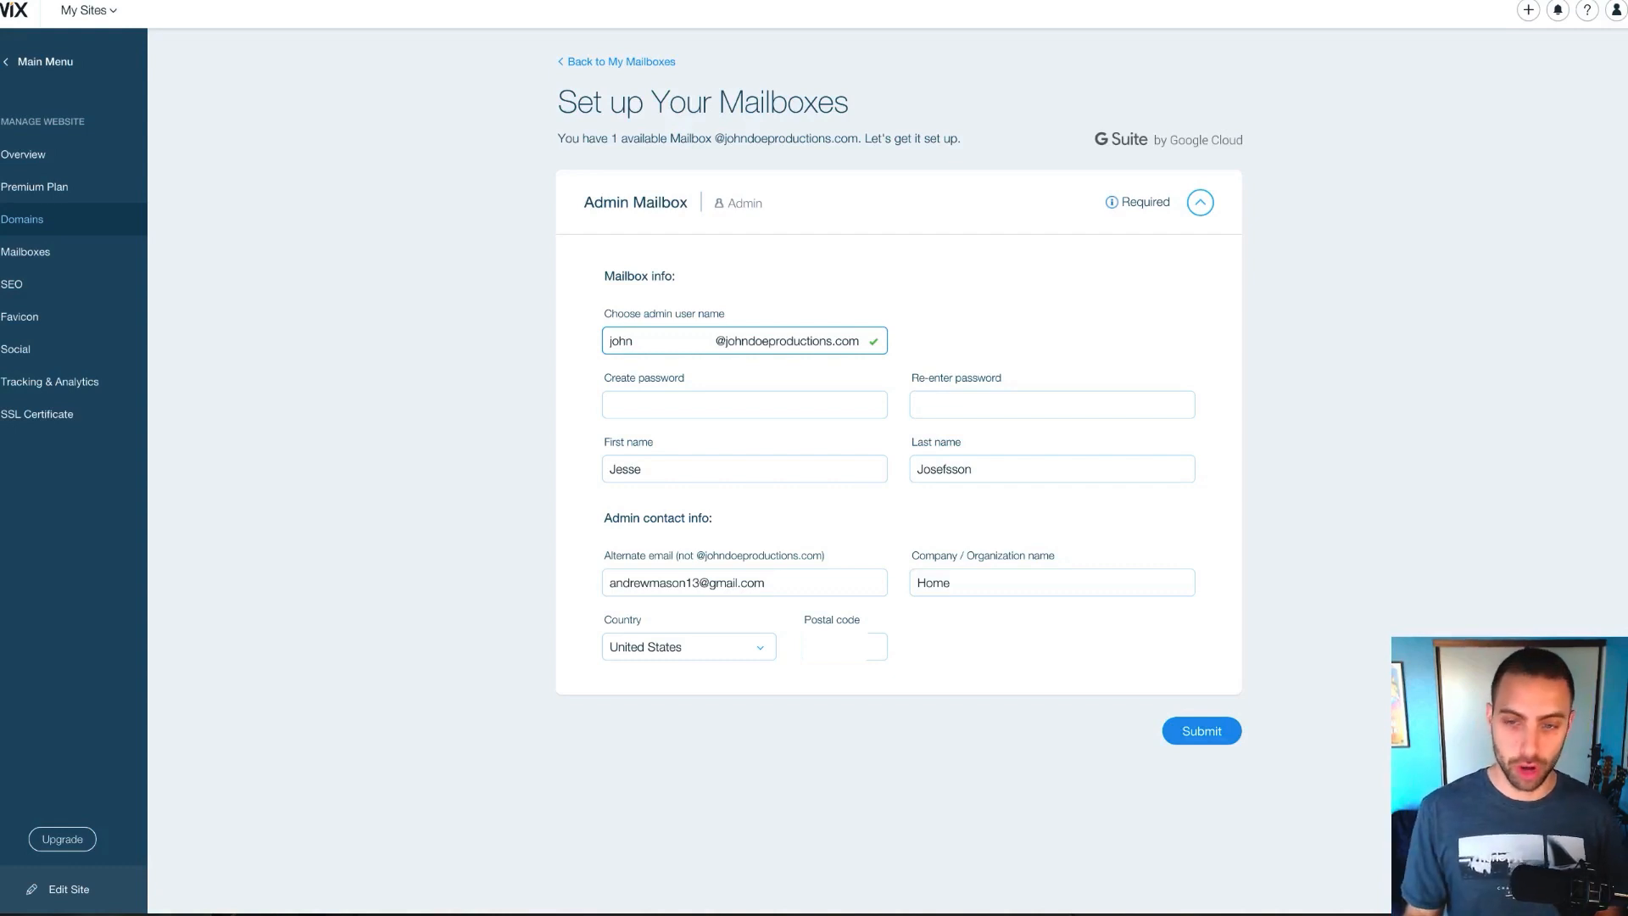
# Enter and confirm the mailbox password, update the alternate e-mail, and submit
pyautogui.click(708, 410)
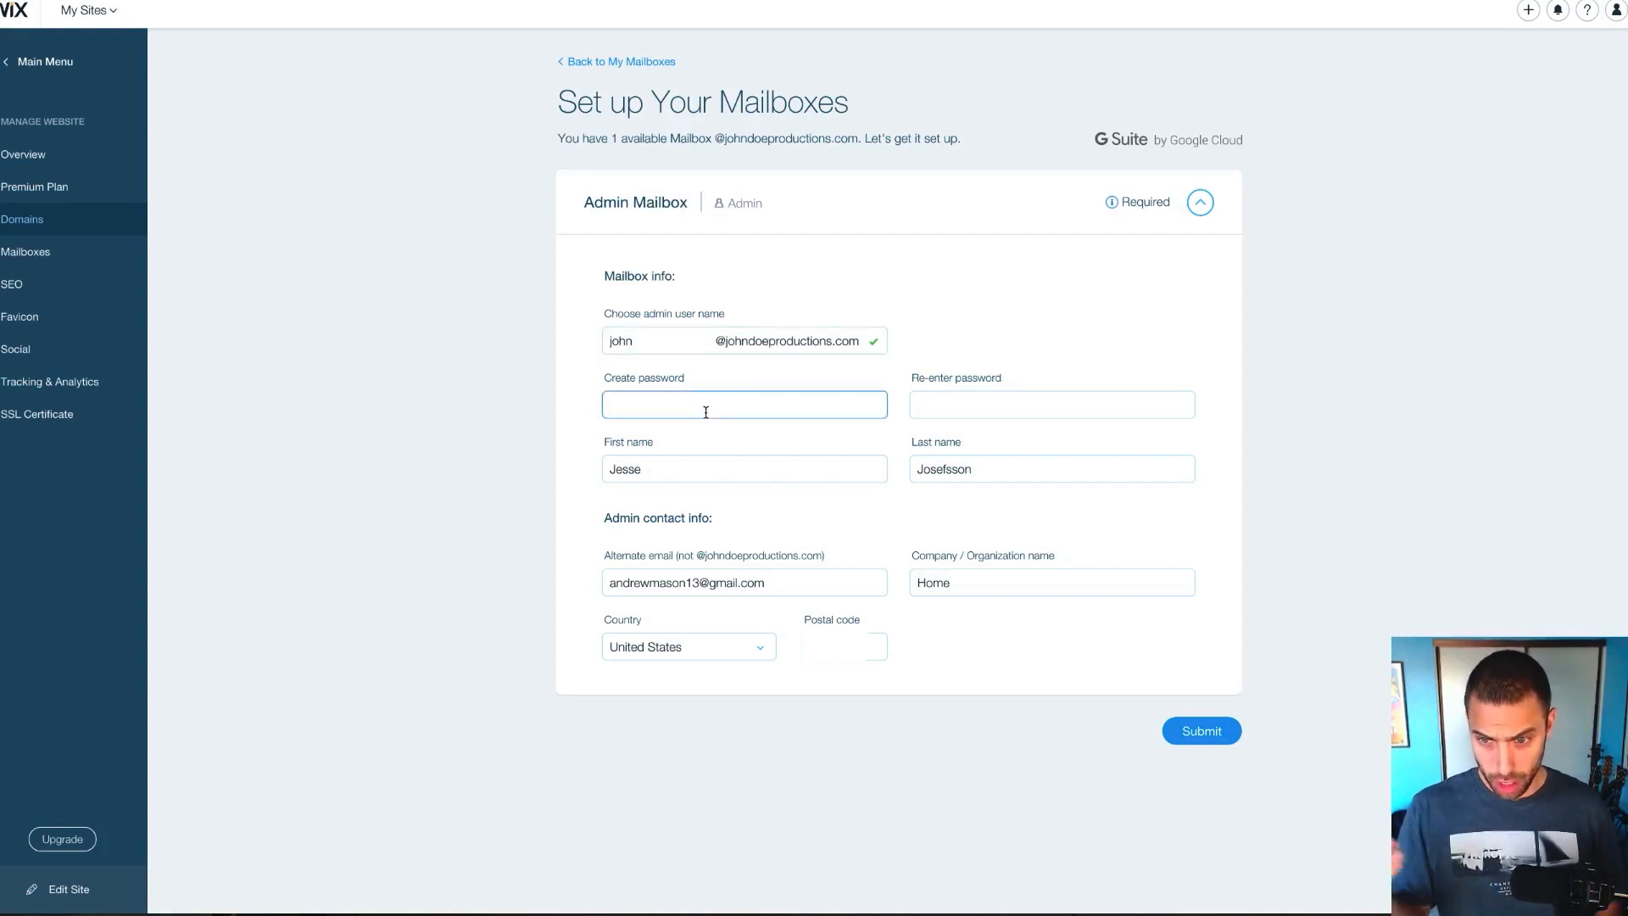
pyautogui.write('••••••••')
pyautogui.press('Tab')
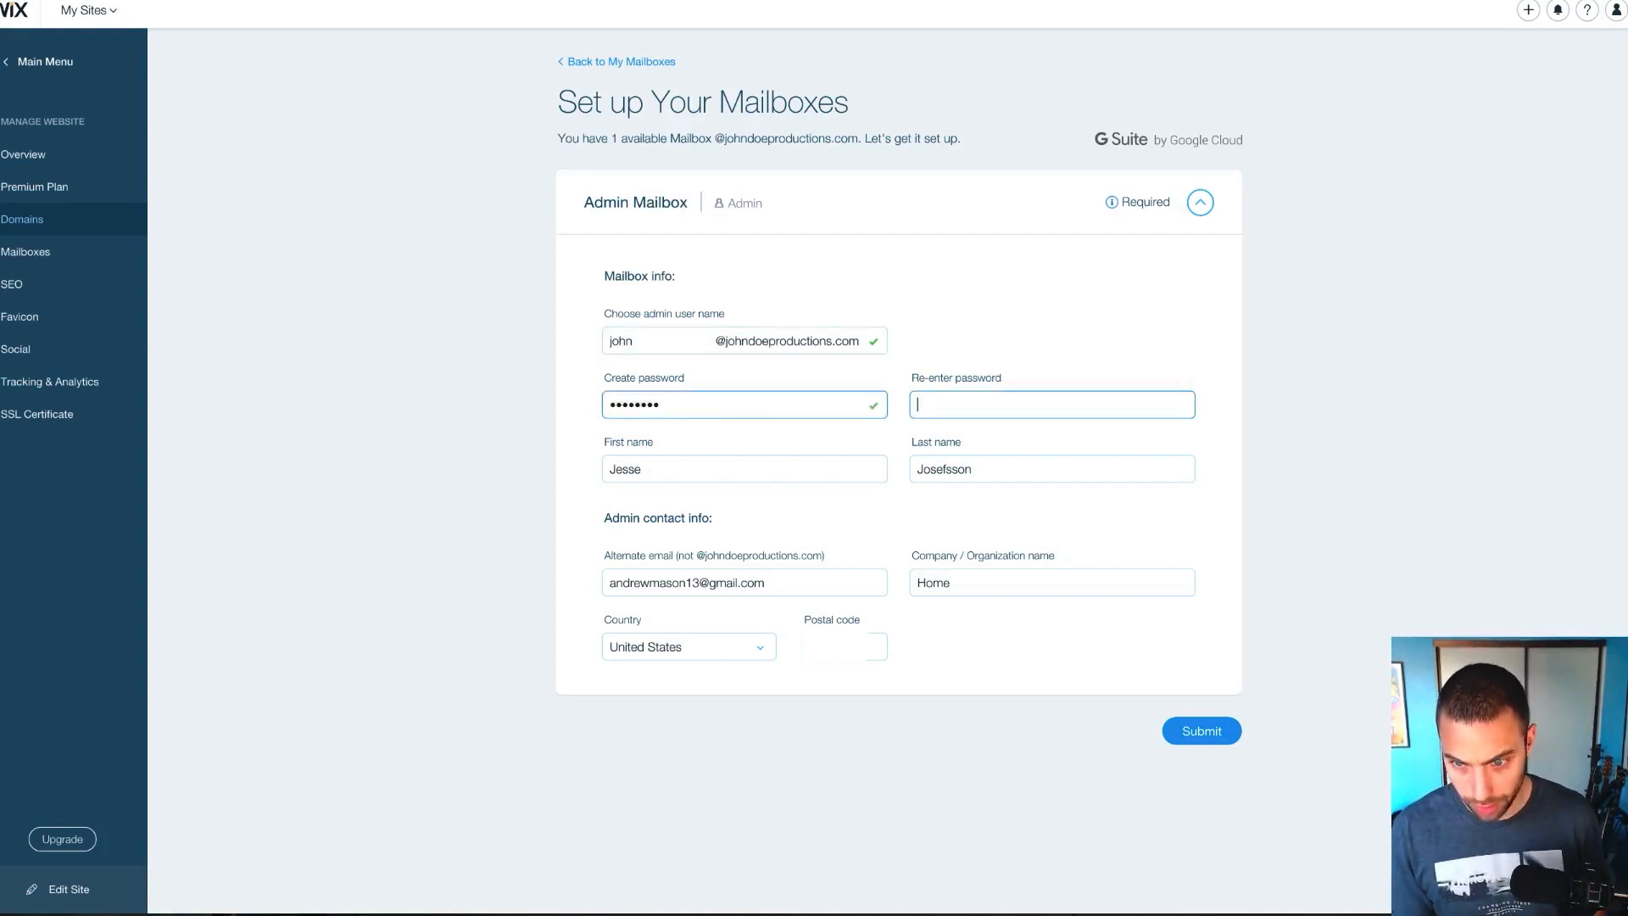
pyautogui.write('••••••••')
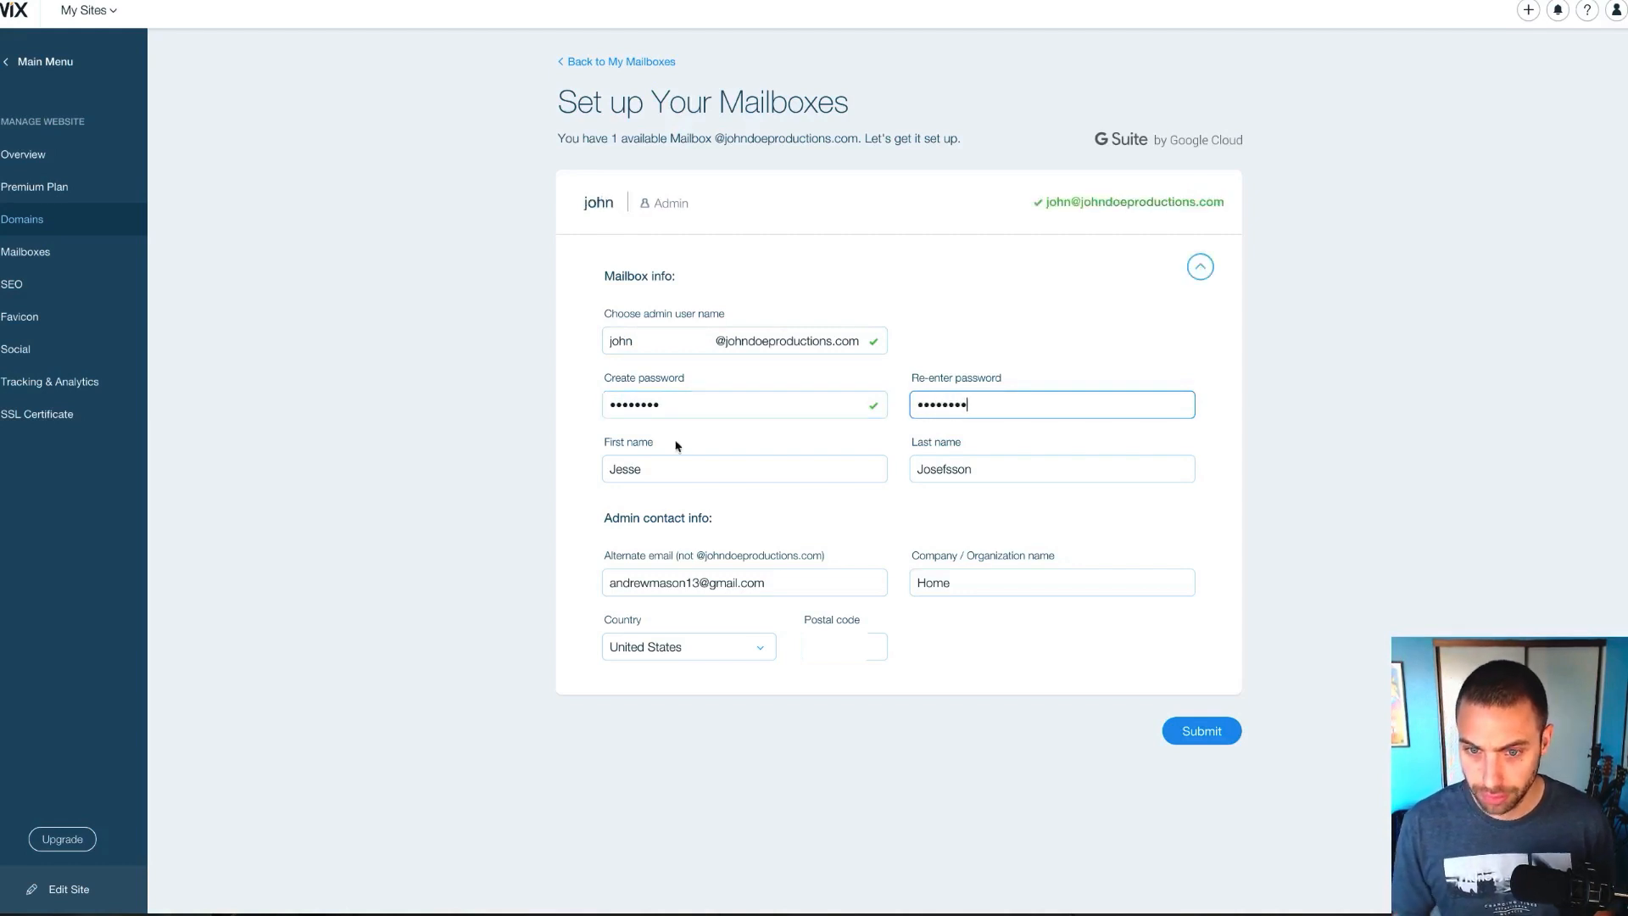
pyautogui.click(656, 474)
pyautogui.click(716, 584)
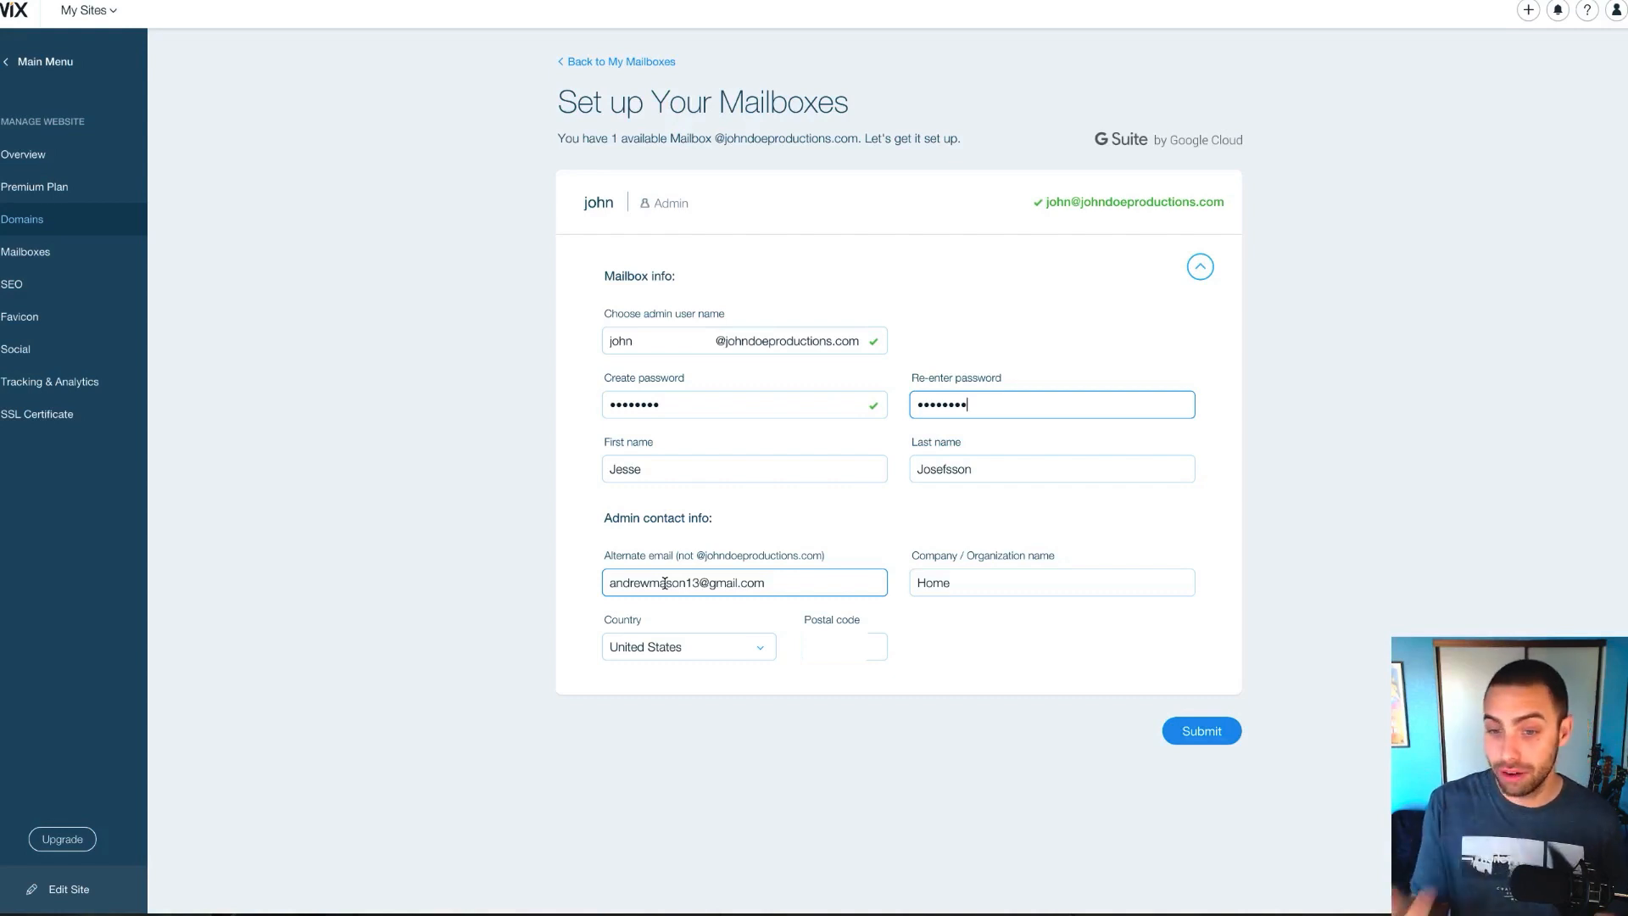
pyautogui.doubleClick(683, 582)
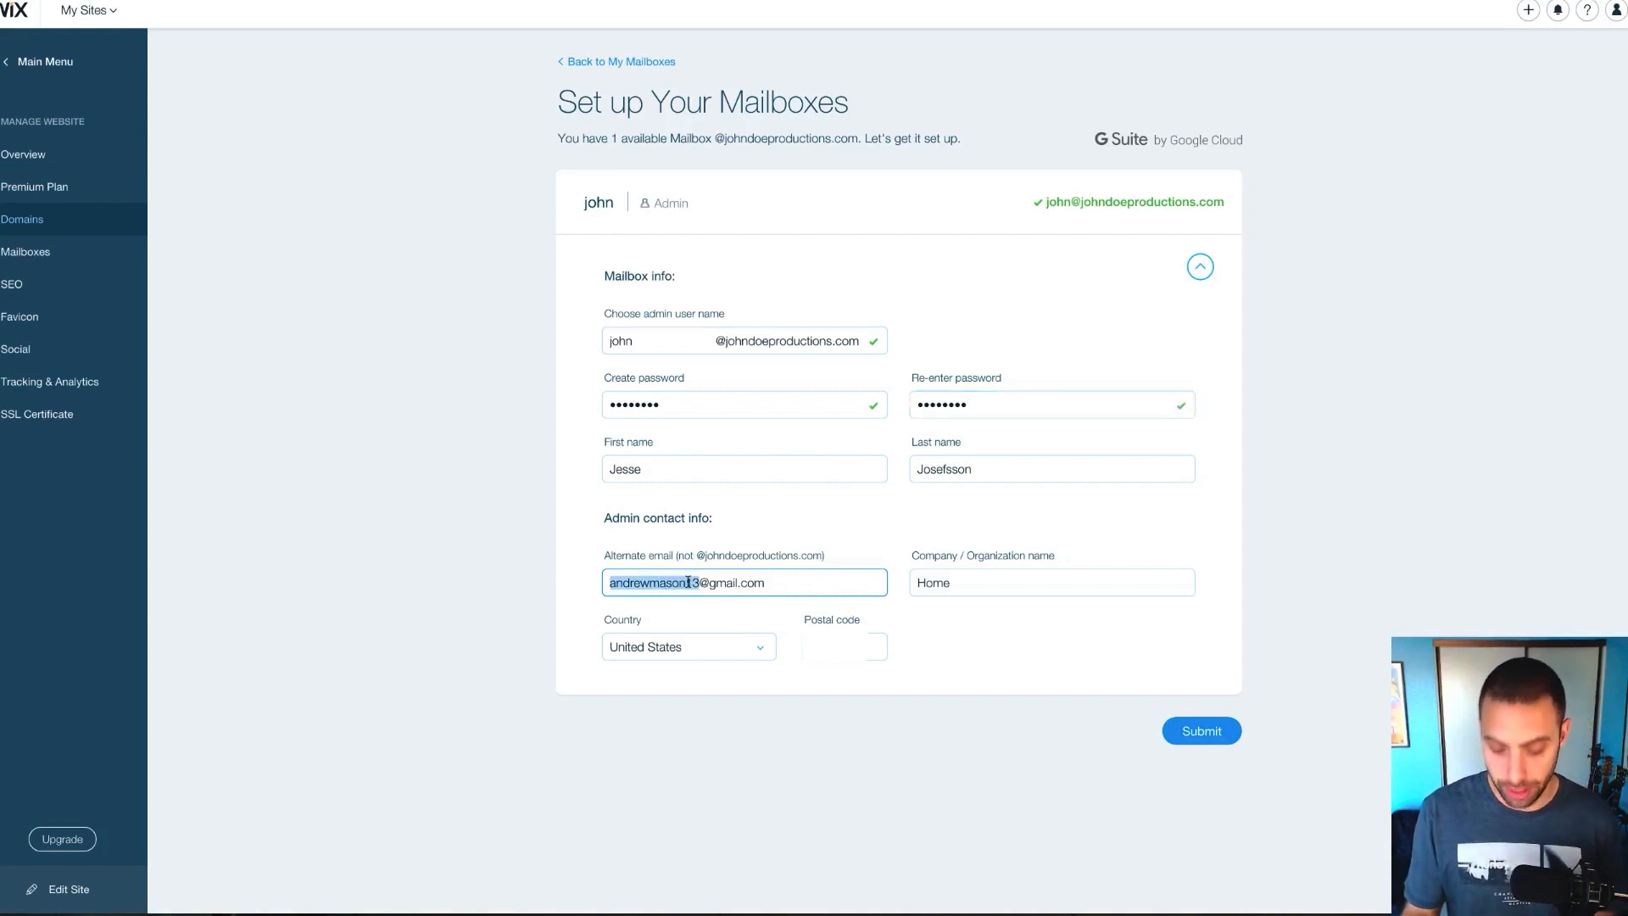
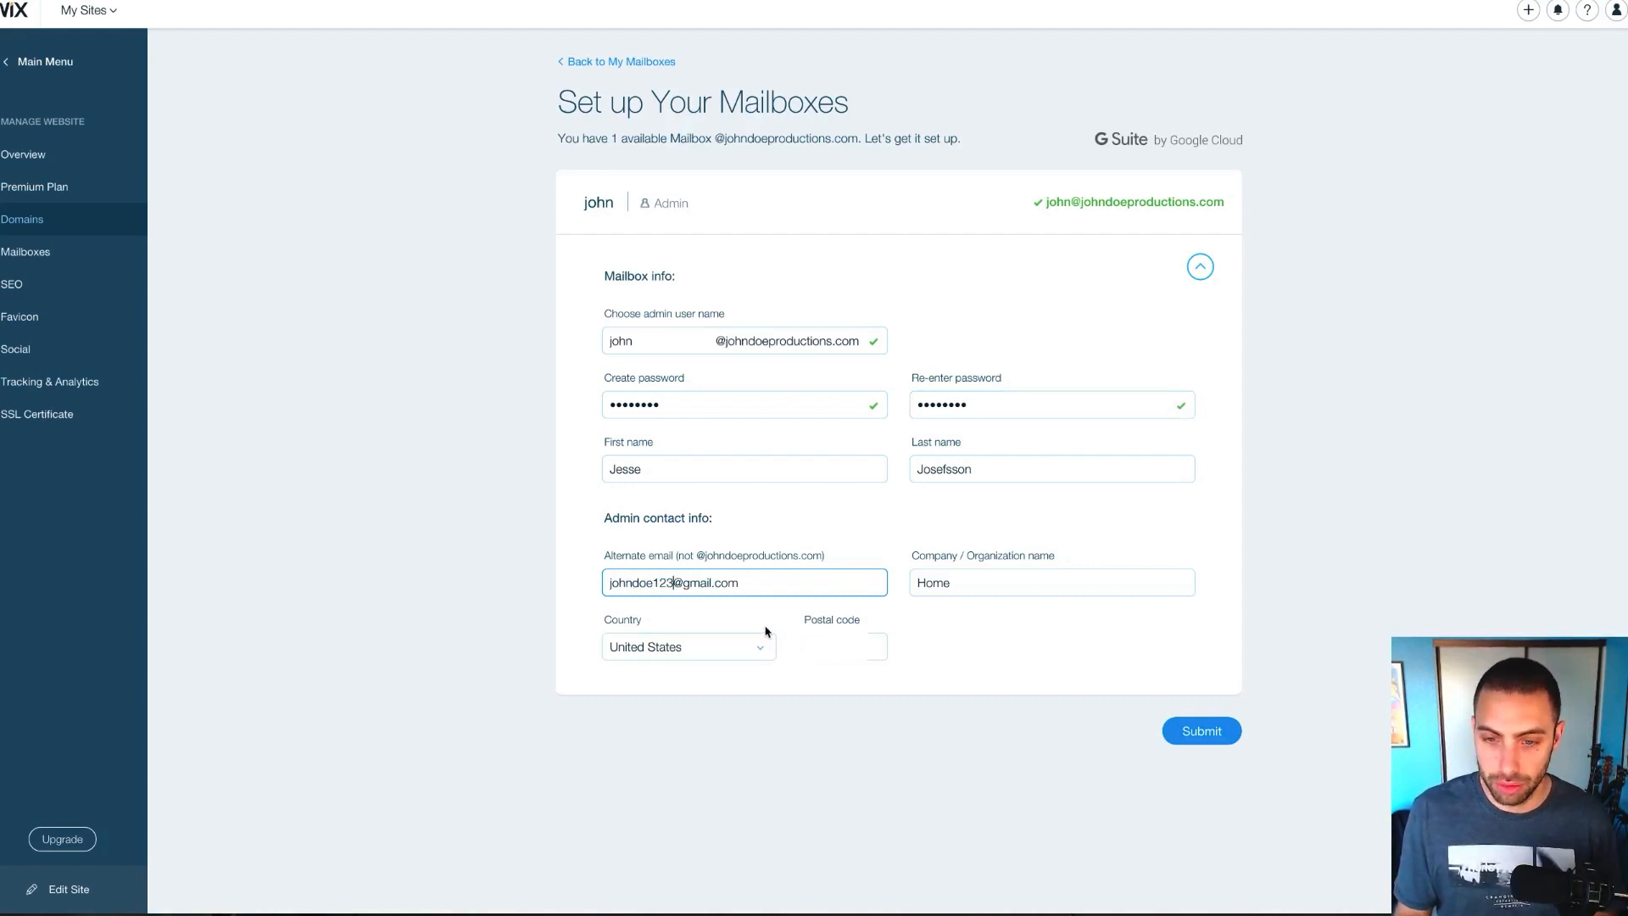
pyautogui.click(1200, 729)
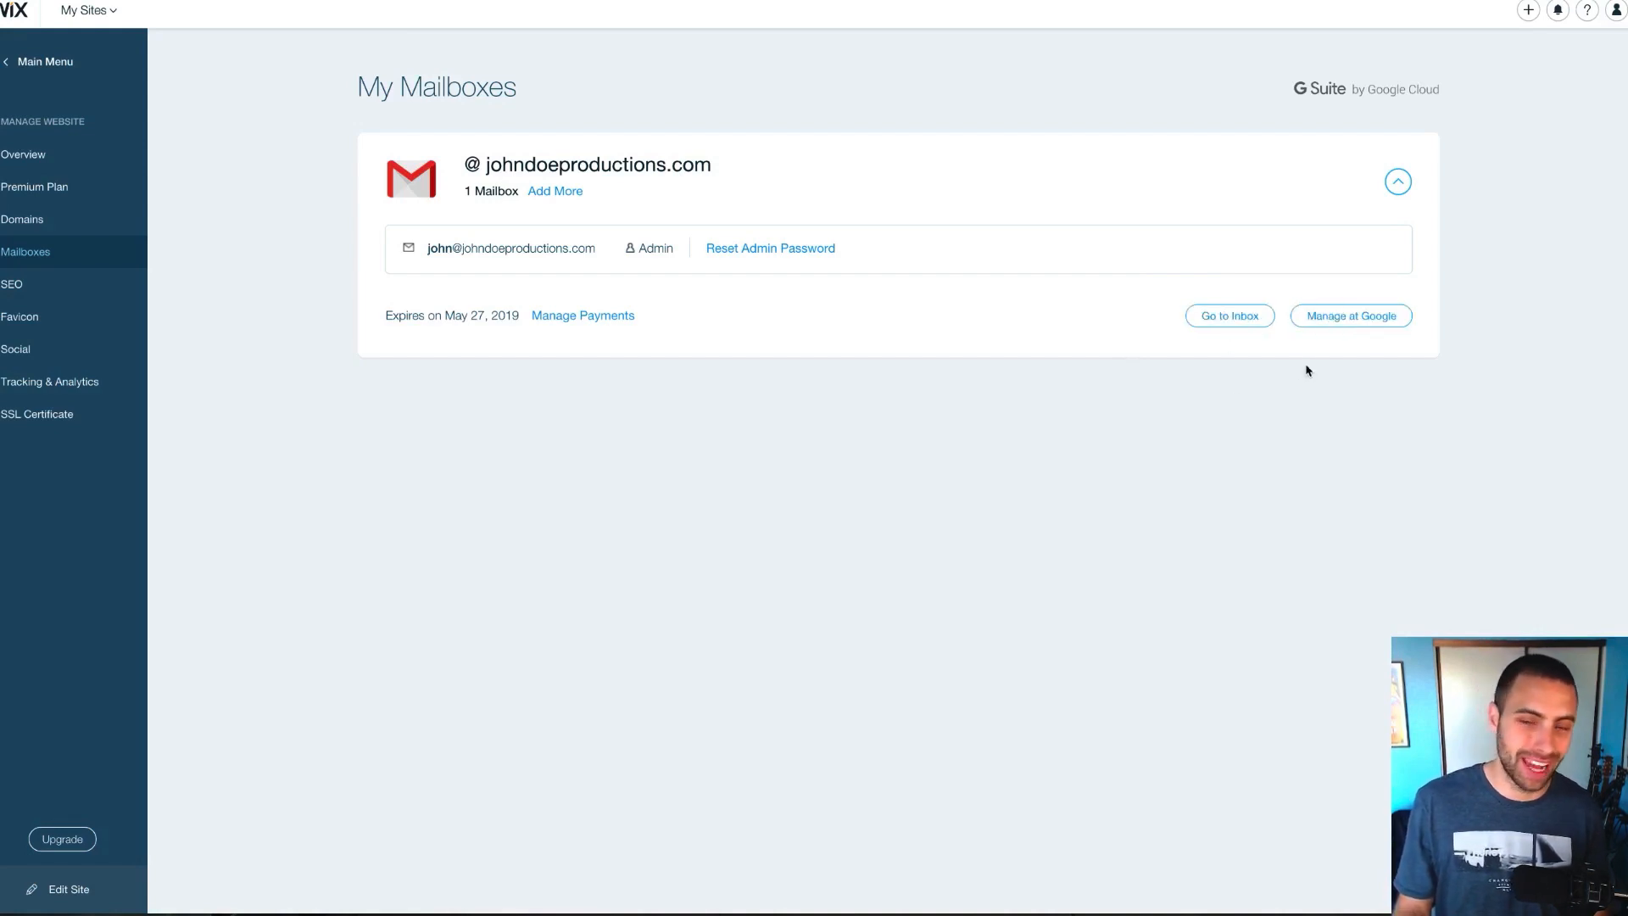
# Open the inbox of the new johndoeproductions.com mailbox from My Mailboxes
pyautogui.click(1235, 324)
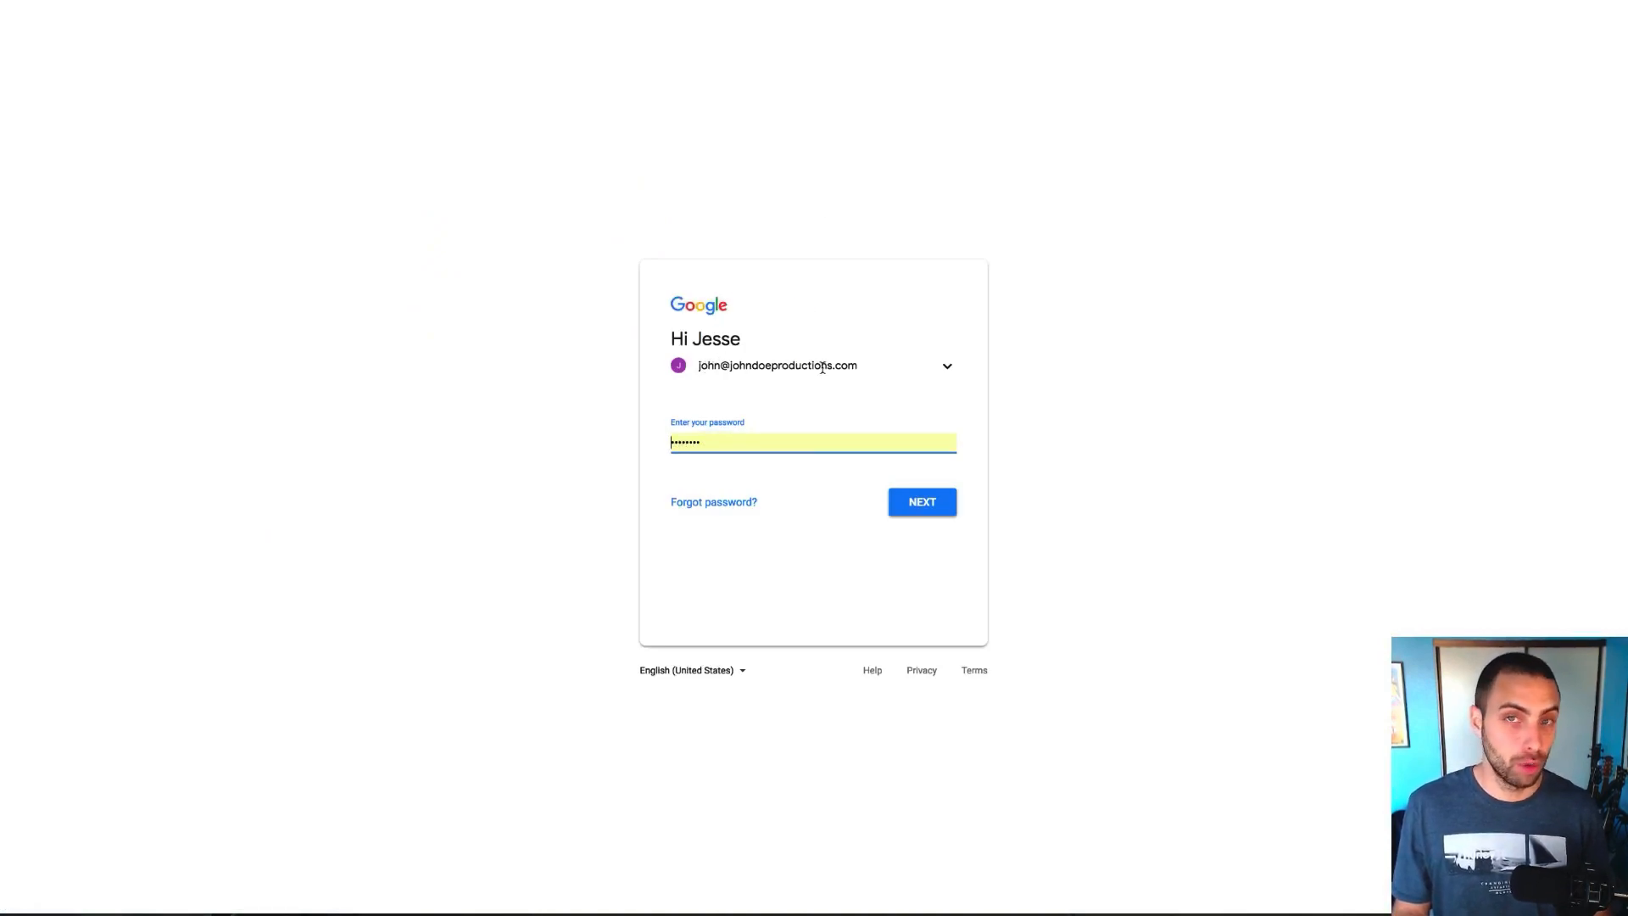
# Replace the prefilled password with the mailbox password and sign in to Gmail
pyautogui.doubleClick(710, 446)
pyautogui.write('••')
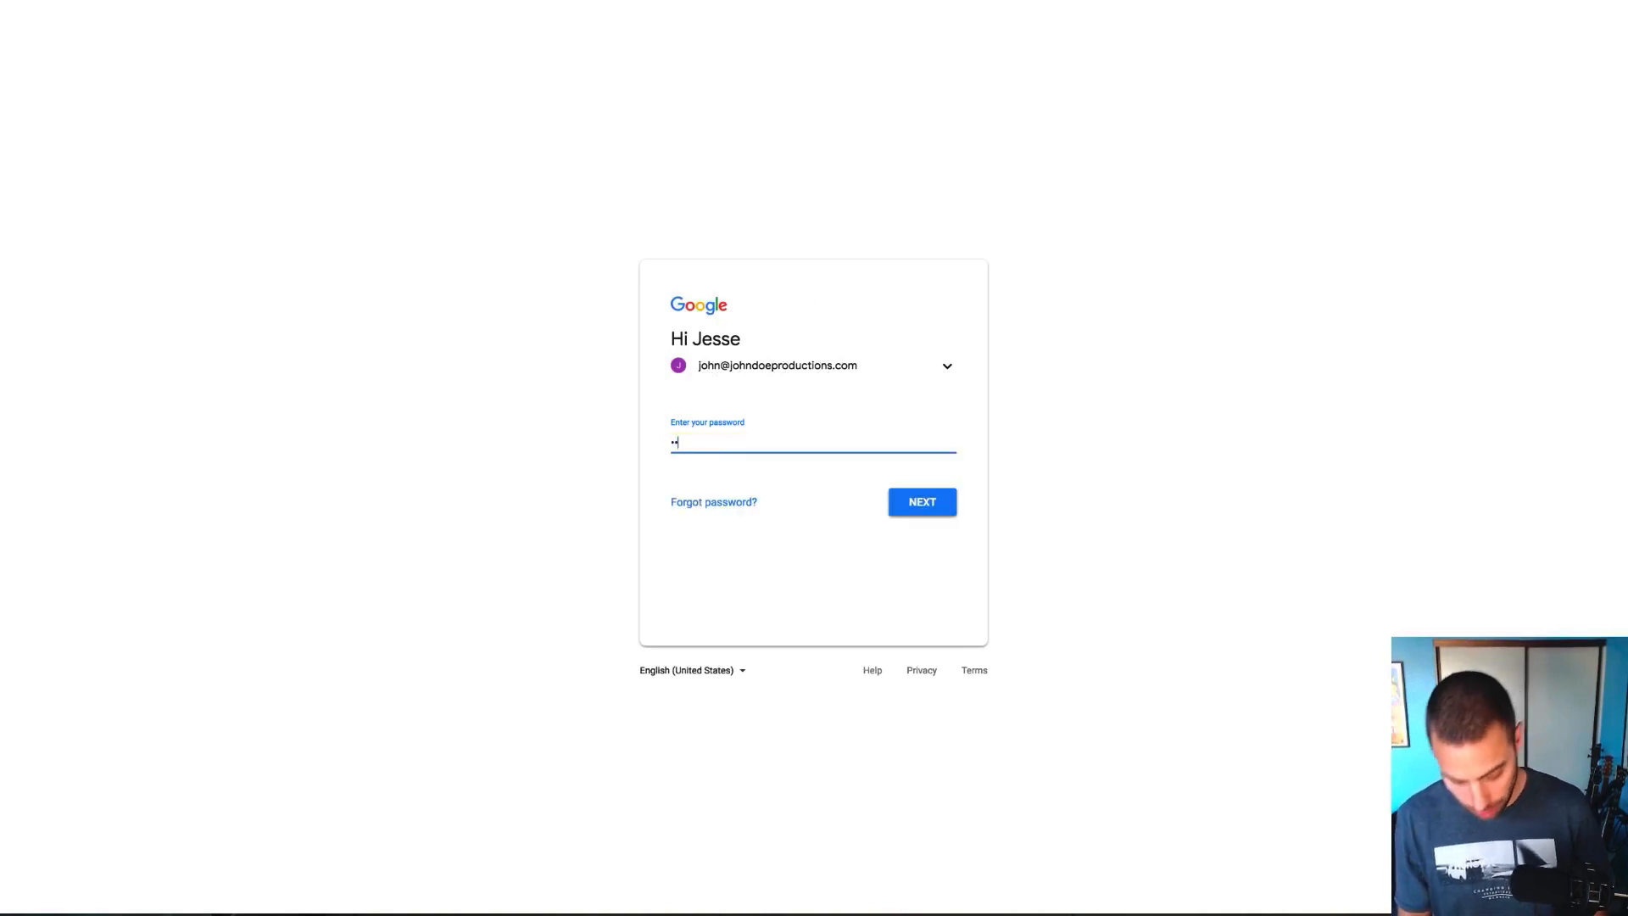
pyautogui.write('••••••')
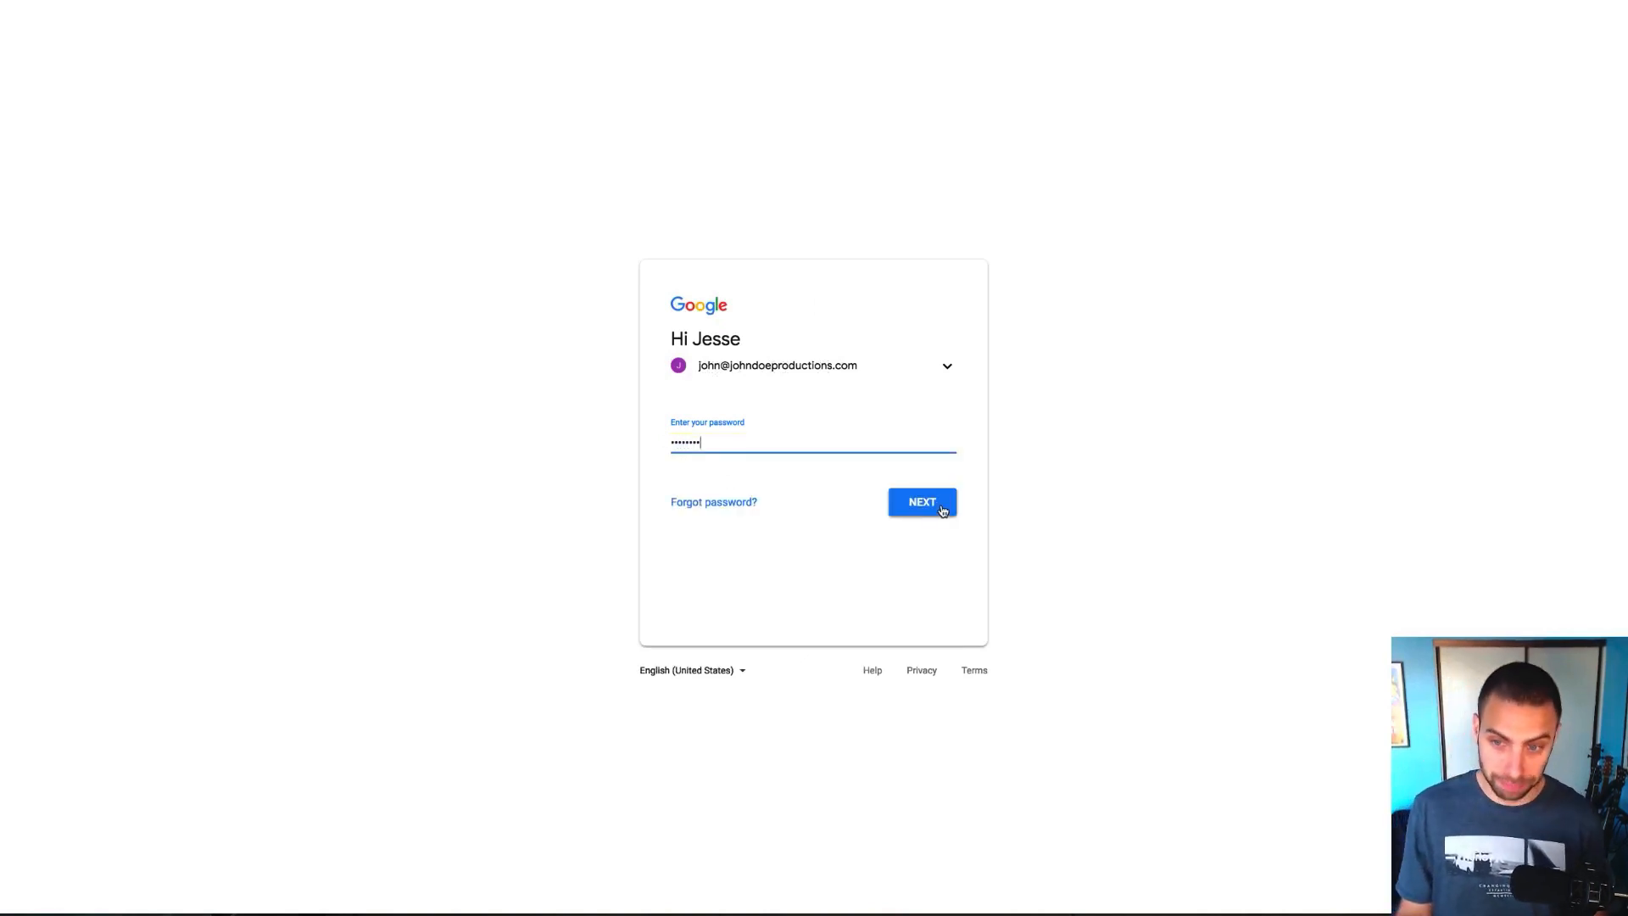
pyautogui.click(943, 511)
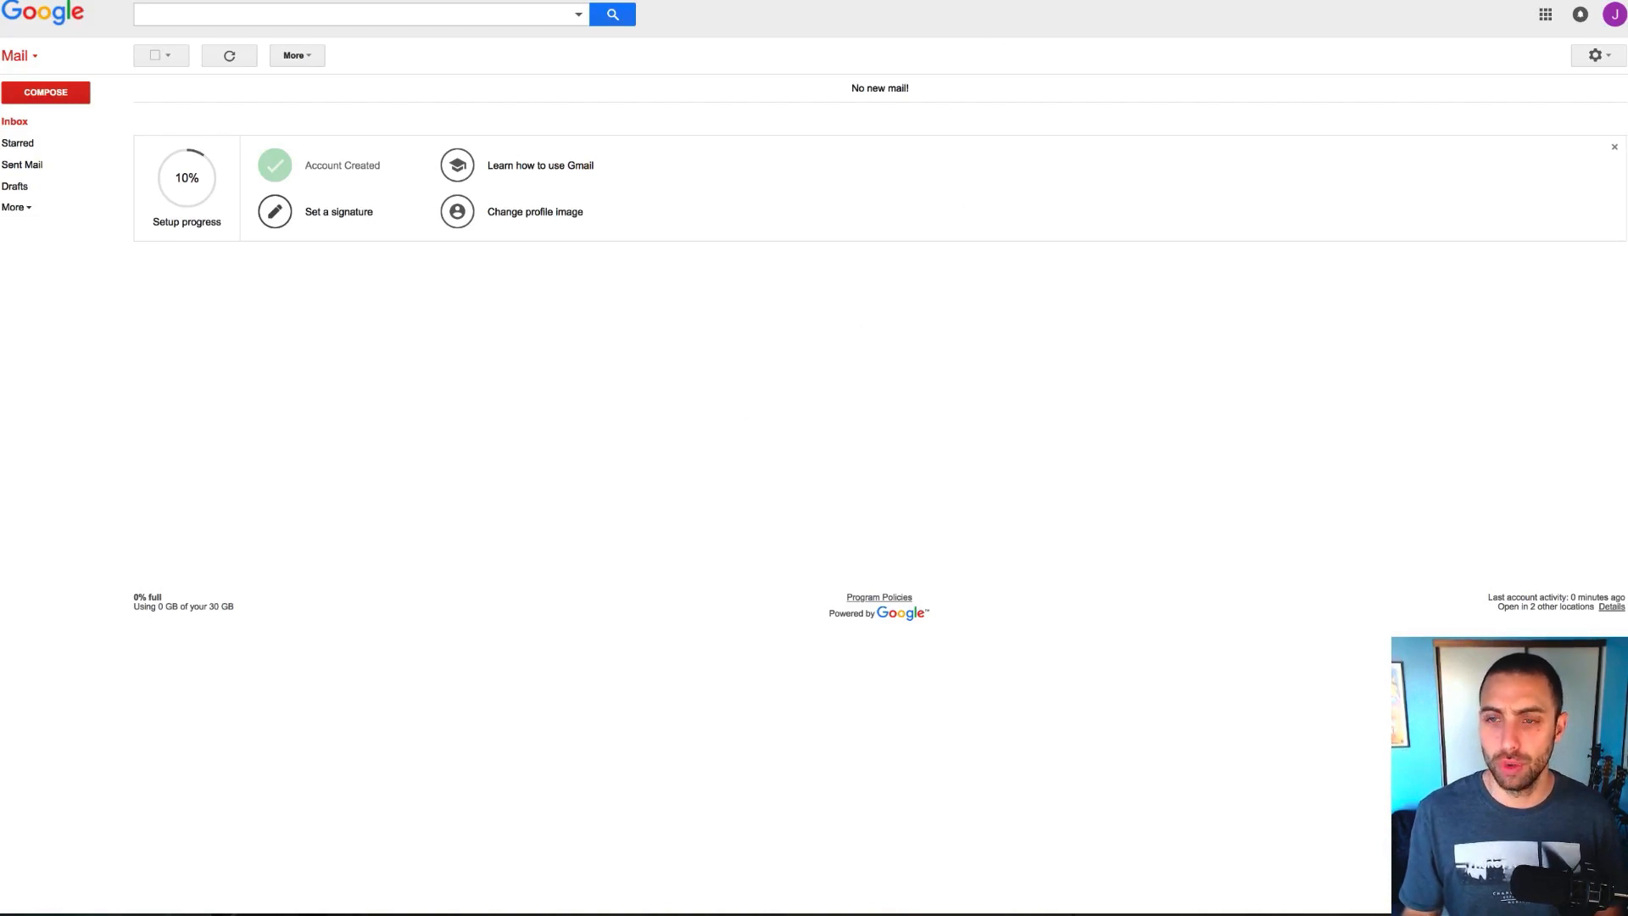
# Leave Gmail and return to the Wix Mailboxes page
pyautogui.click(475, 1)
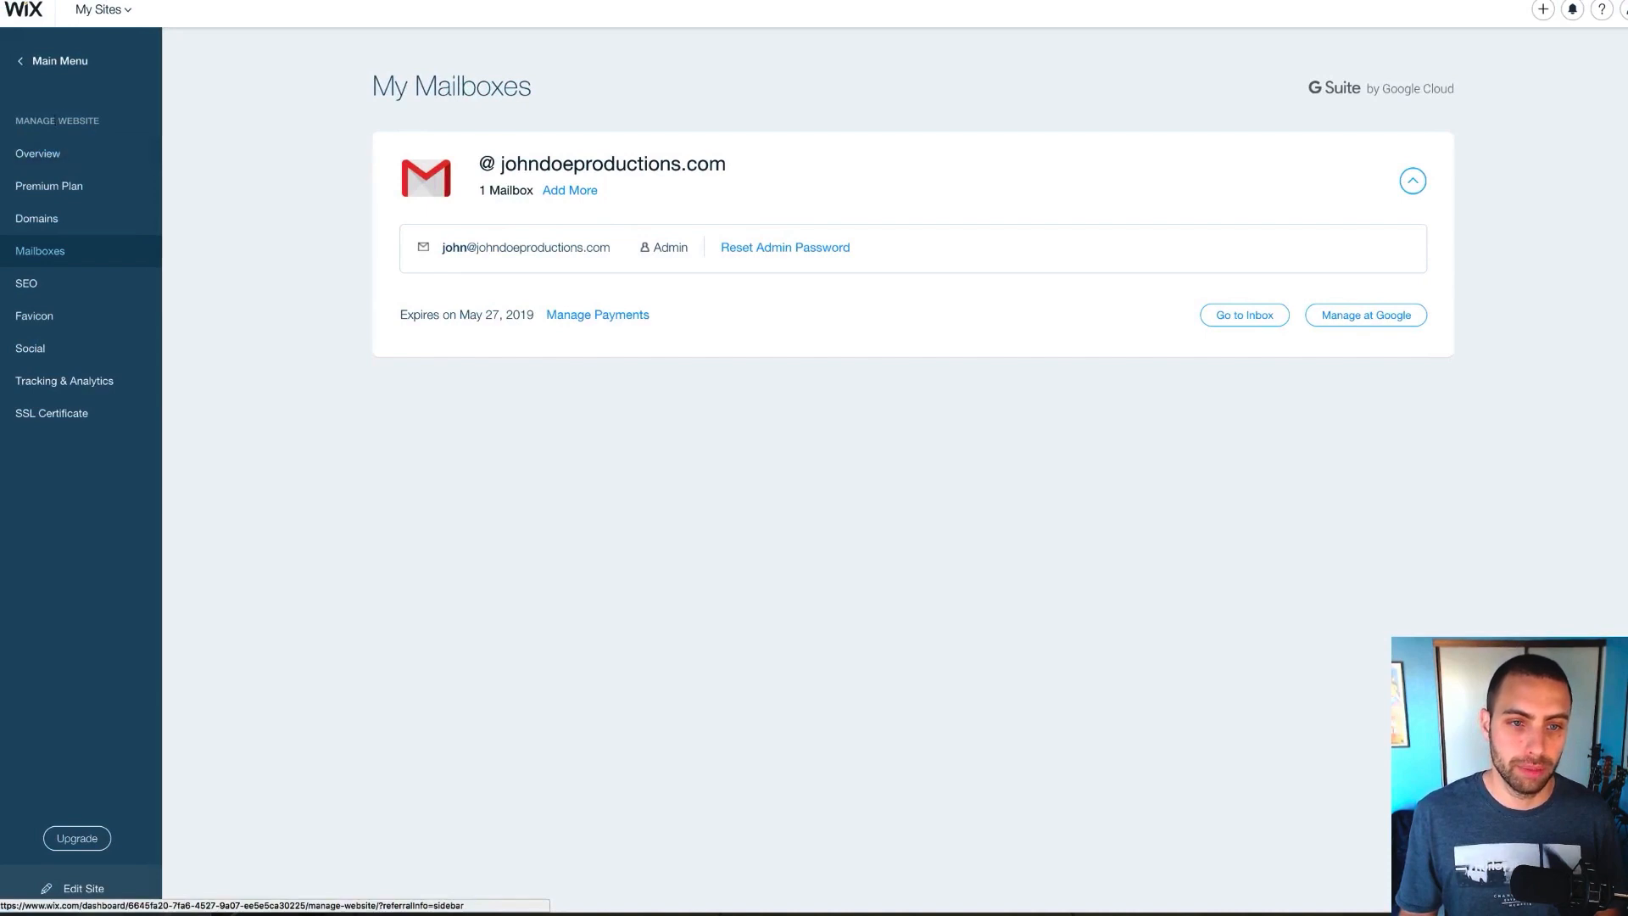
# Launch the music producer site in the Wix Editor via Manage & Edit Site
pyautogui.click(38, 157)
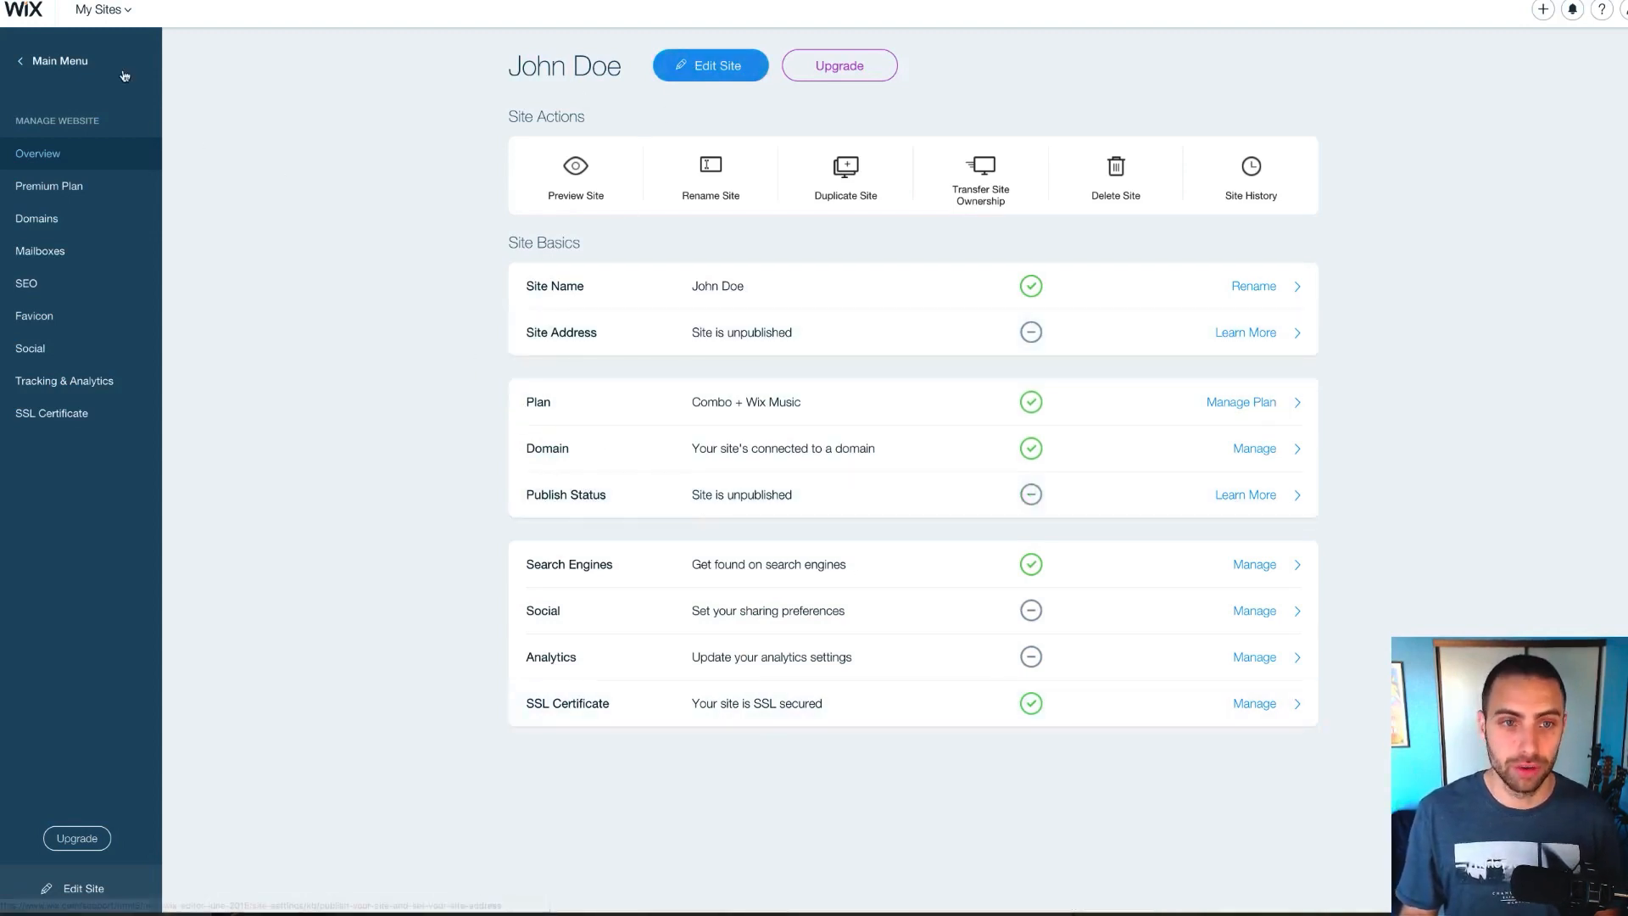
pyautogui.click(27, 17)
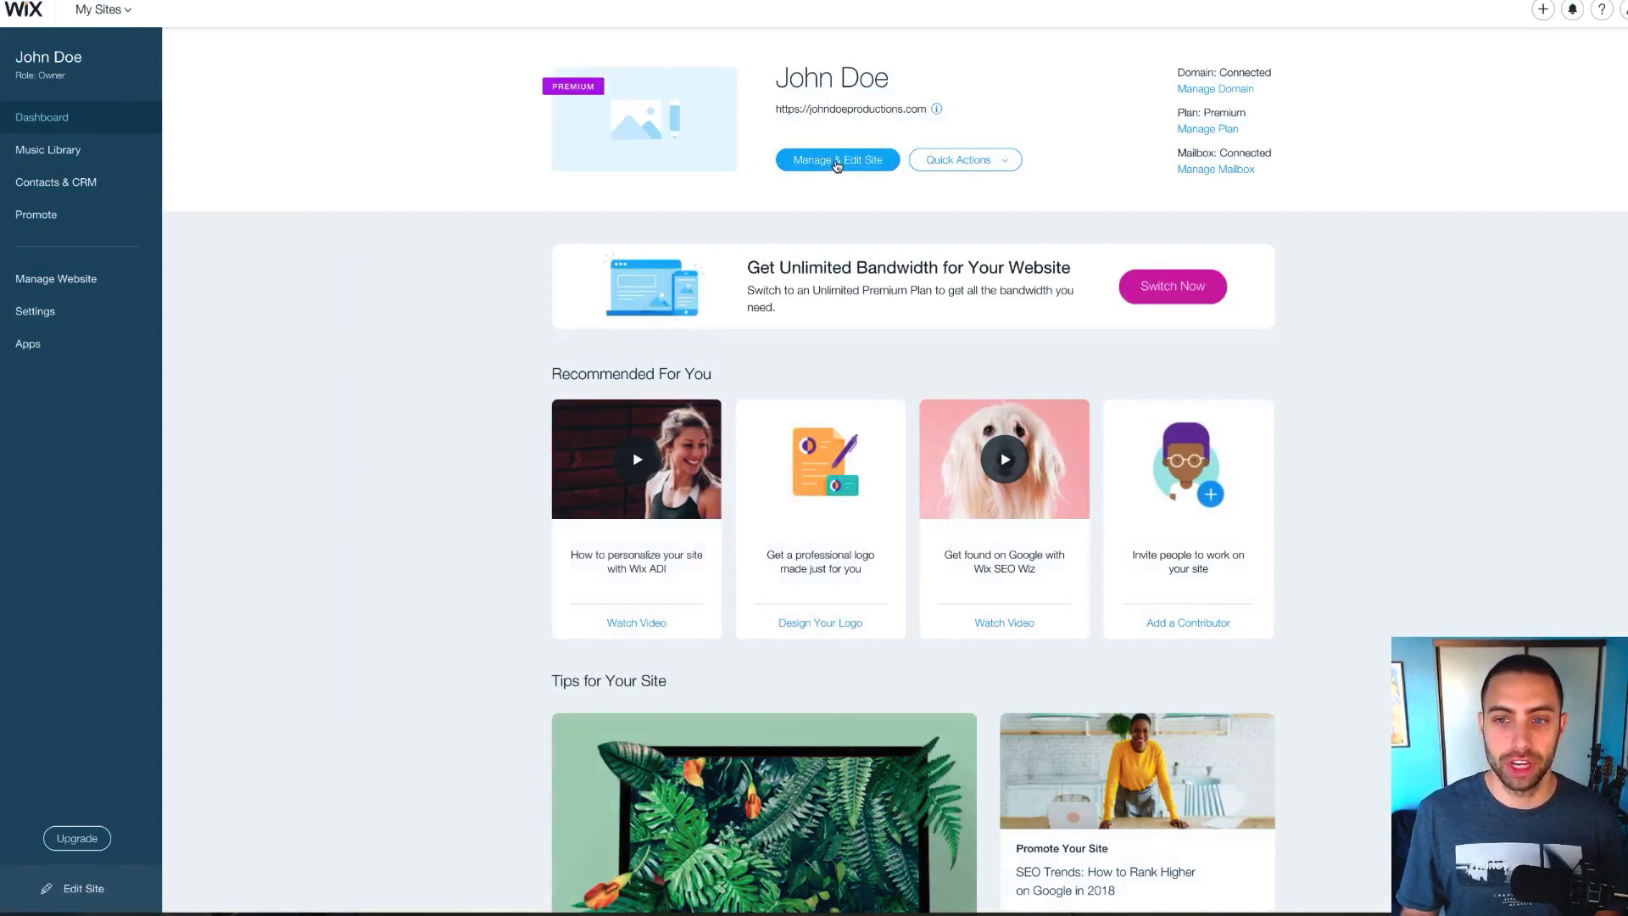
pyautogui.click(1001, 161)
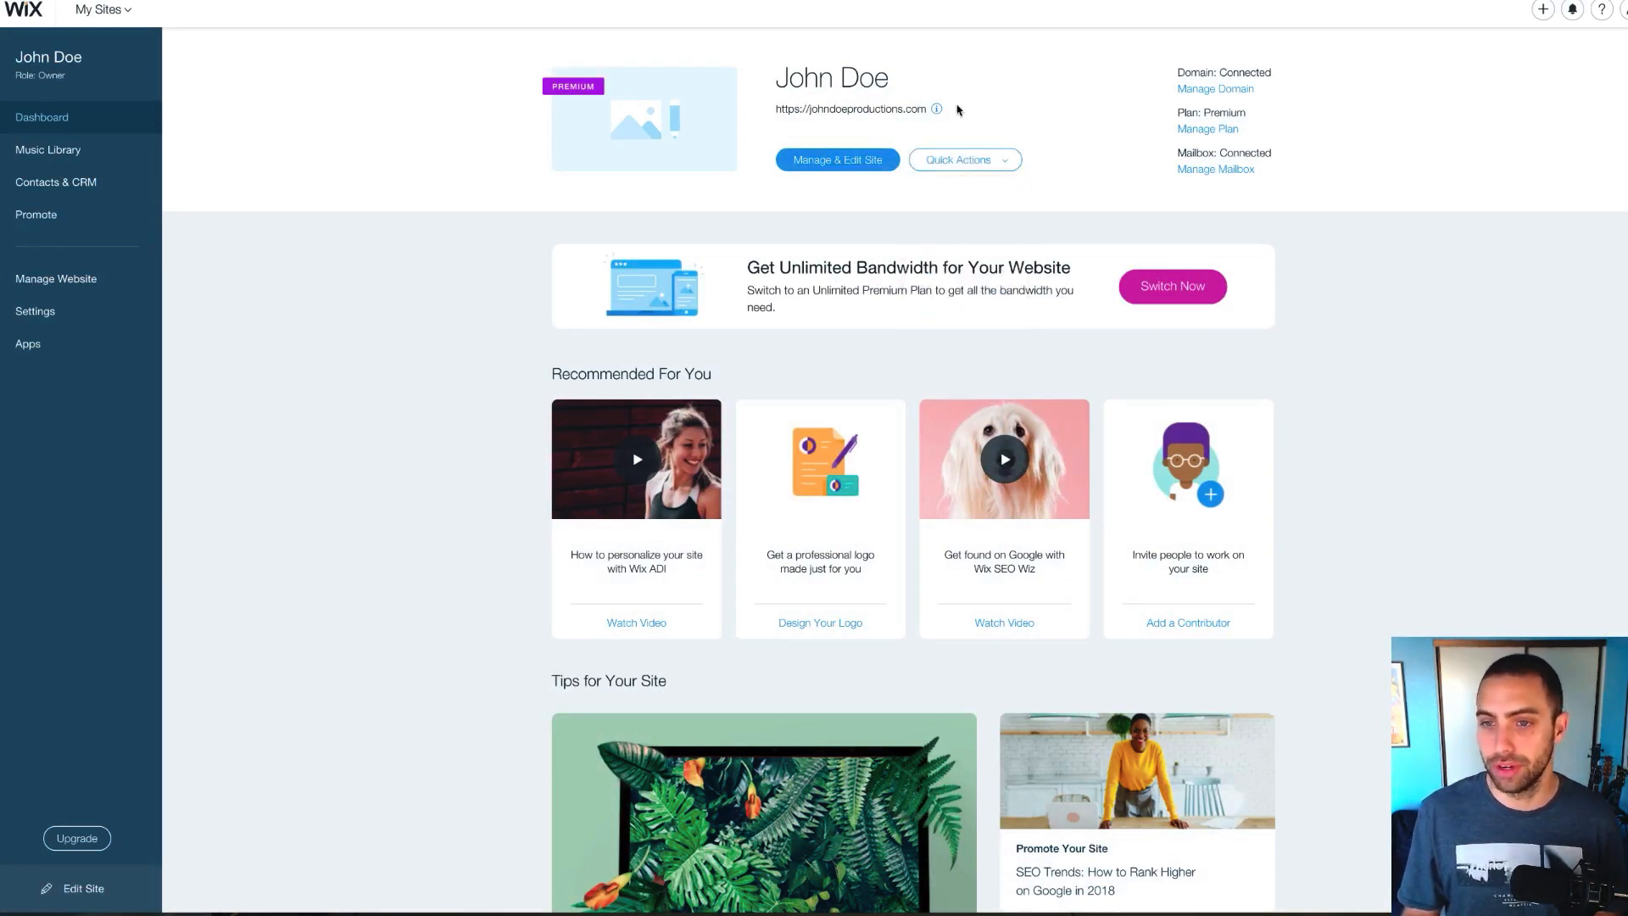
pyautogui.click(855, 162)
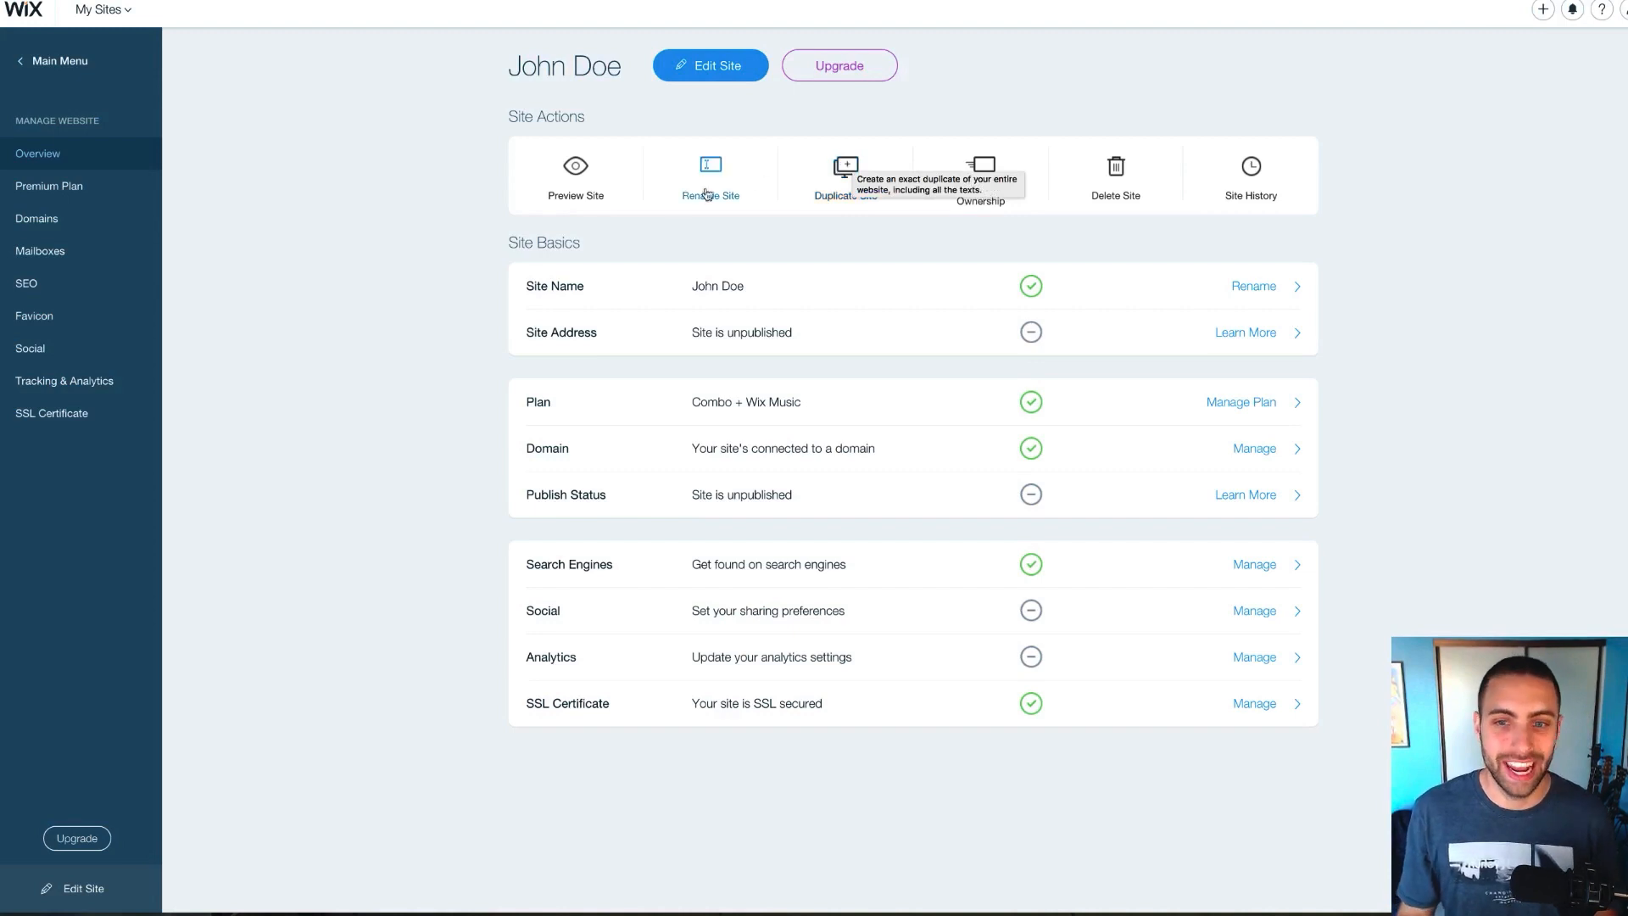
pyautogui.click(721, 70)
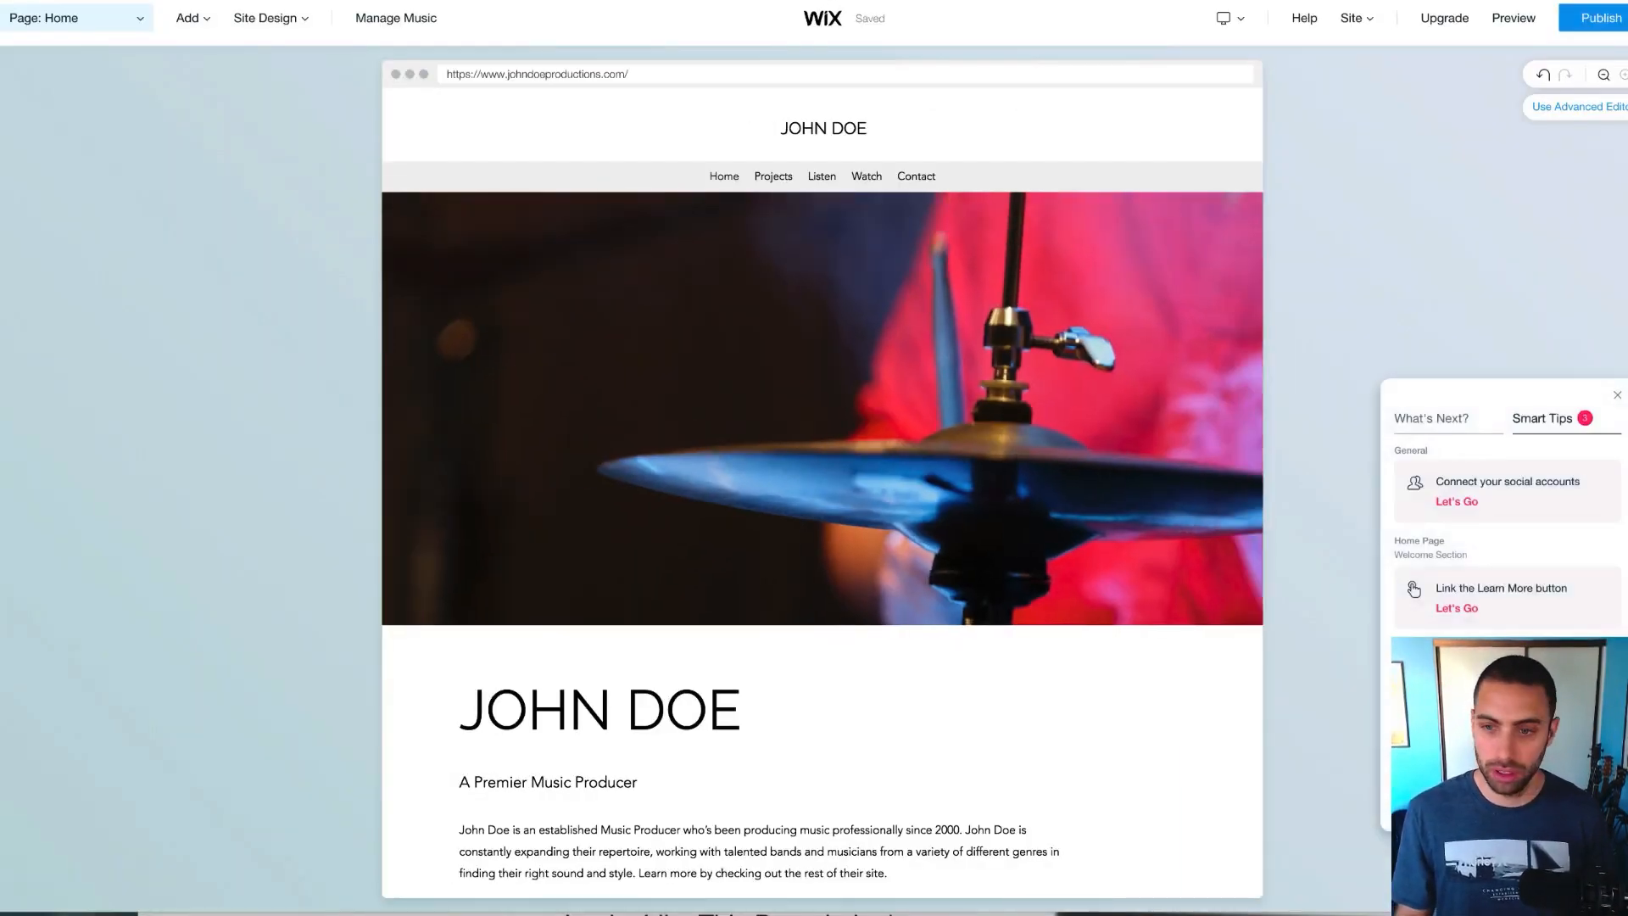
# Close Smart Tips and review the home page from the intro down to Contact Me
pyautogui.click(1618, 396)
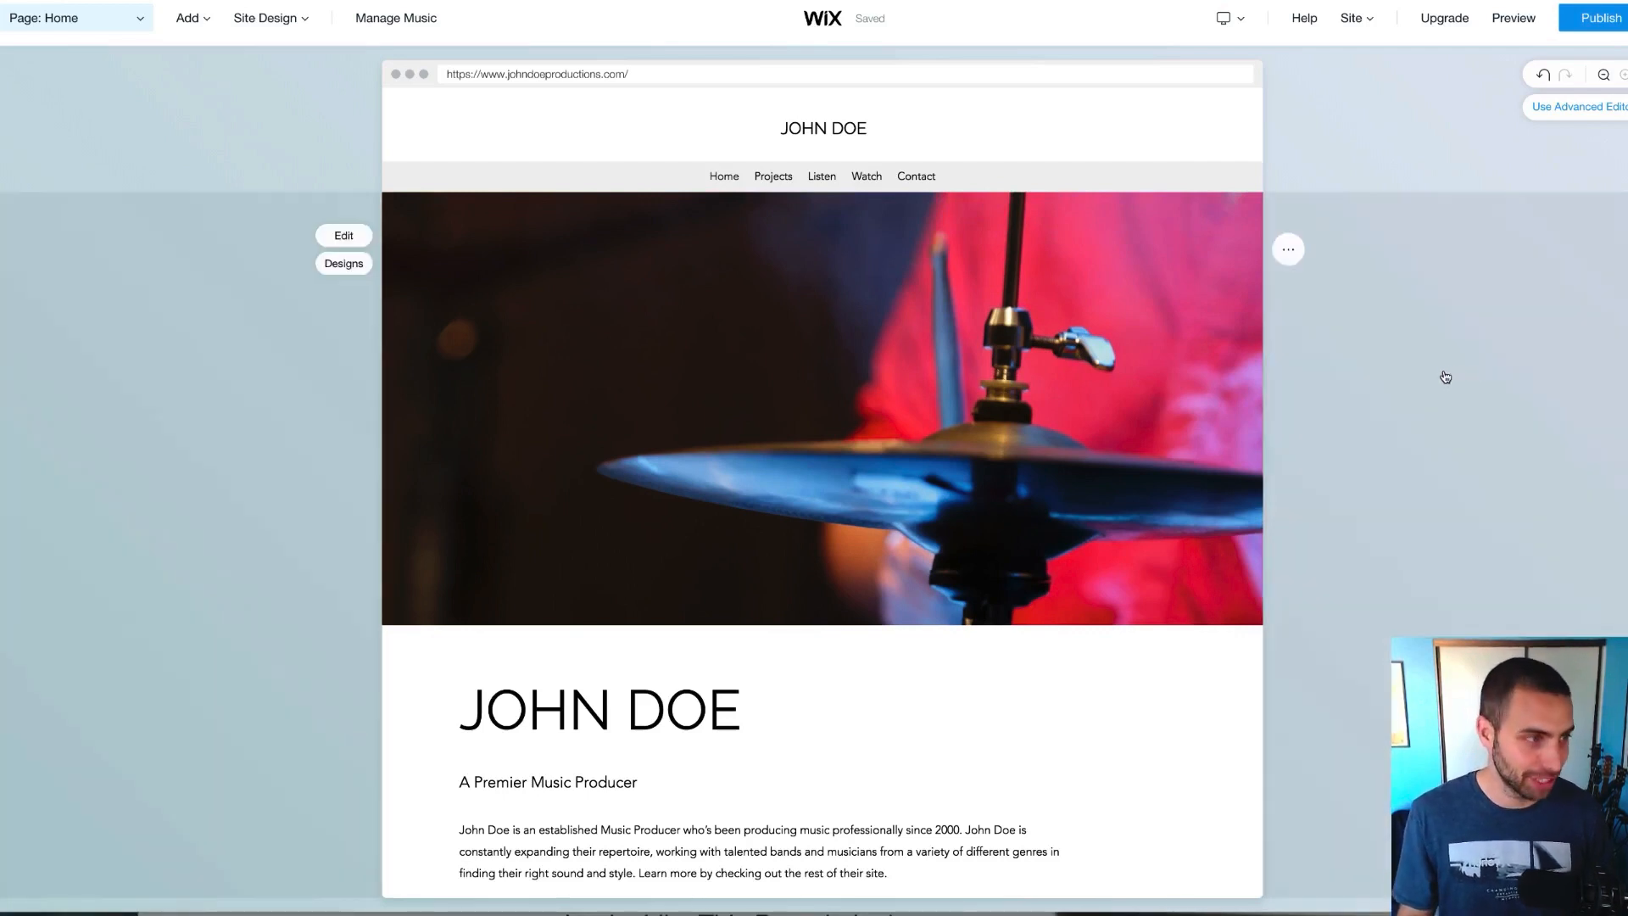
pyautogui.scroll(-1, 1446, 377)
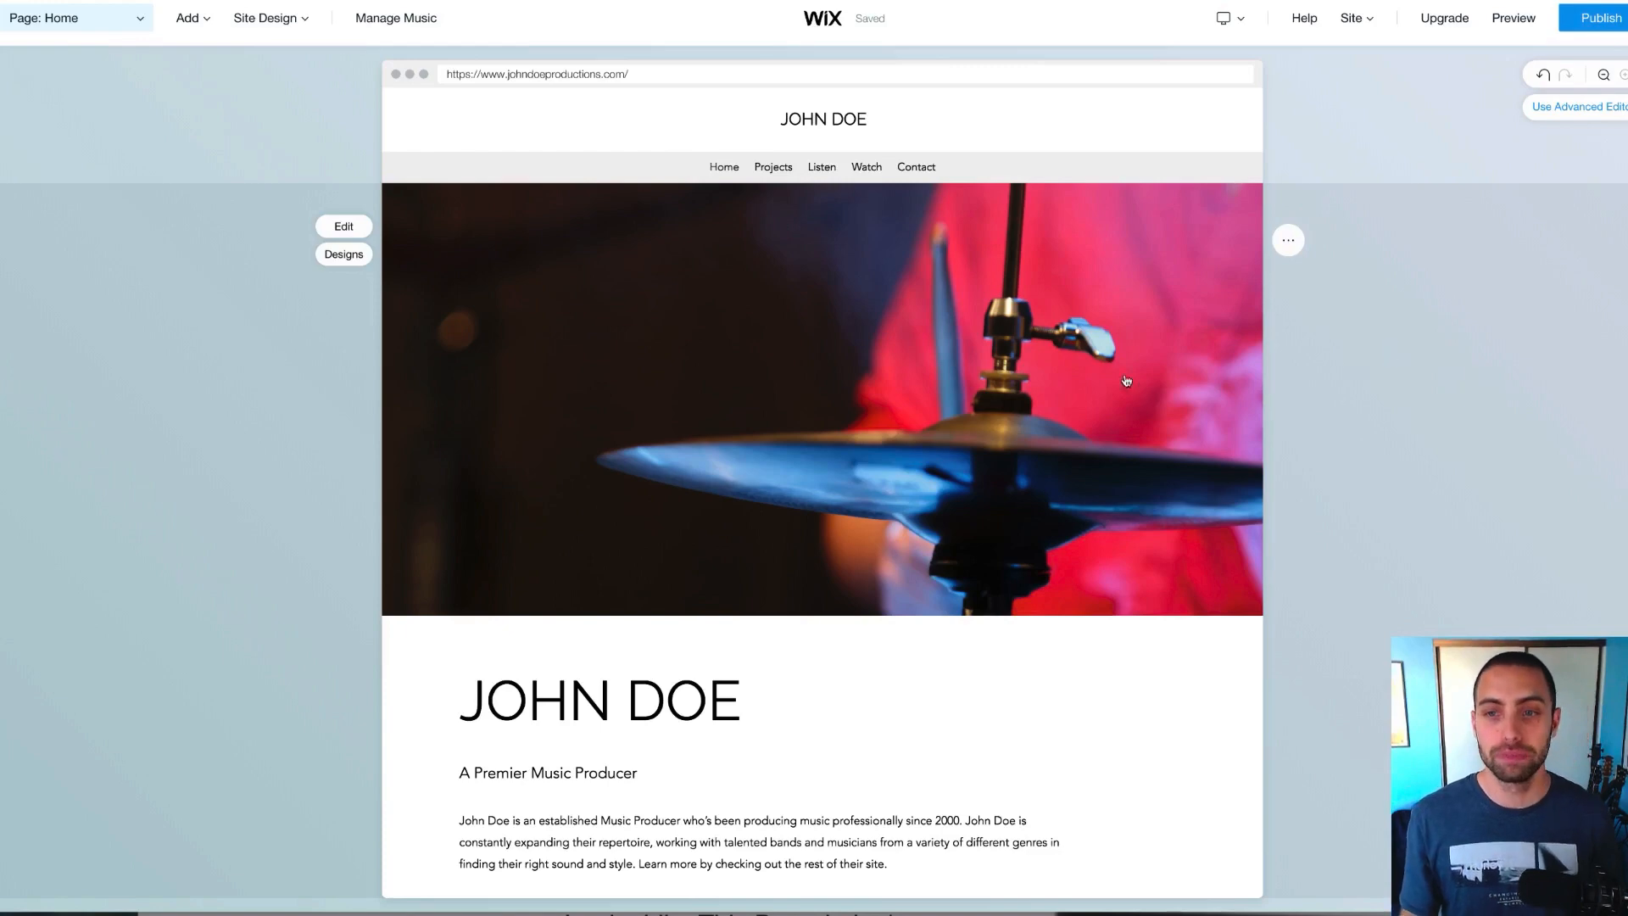
pyautogui.scroll(-7, 1083, 368)
pyautogui.scroll(-4, 1084, 368)
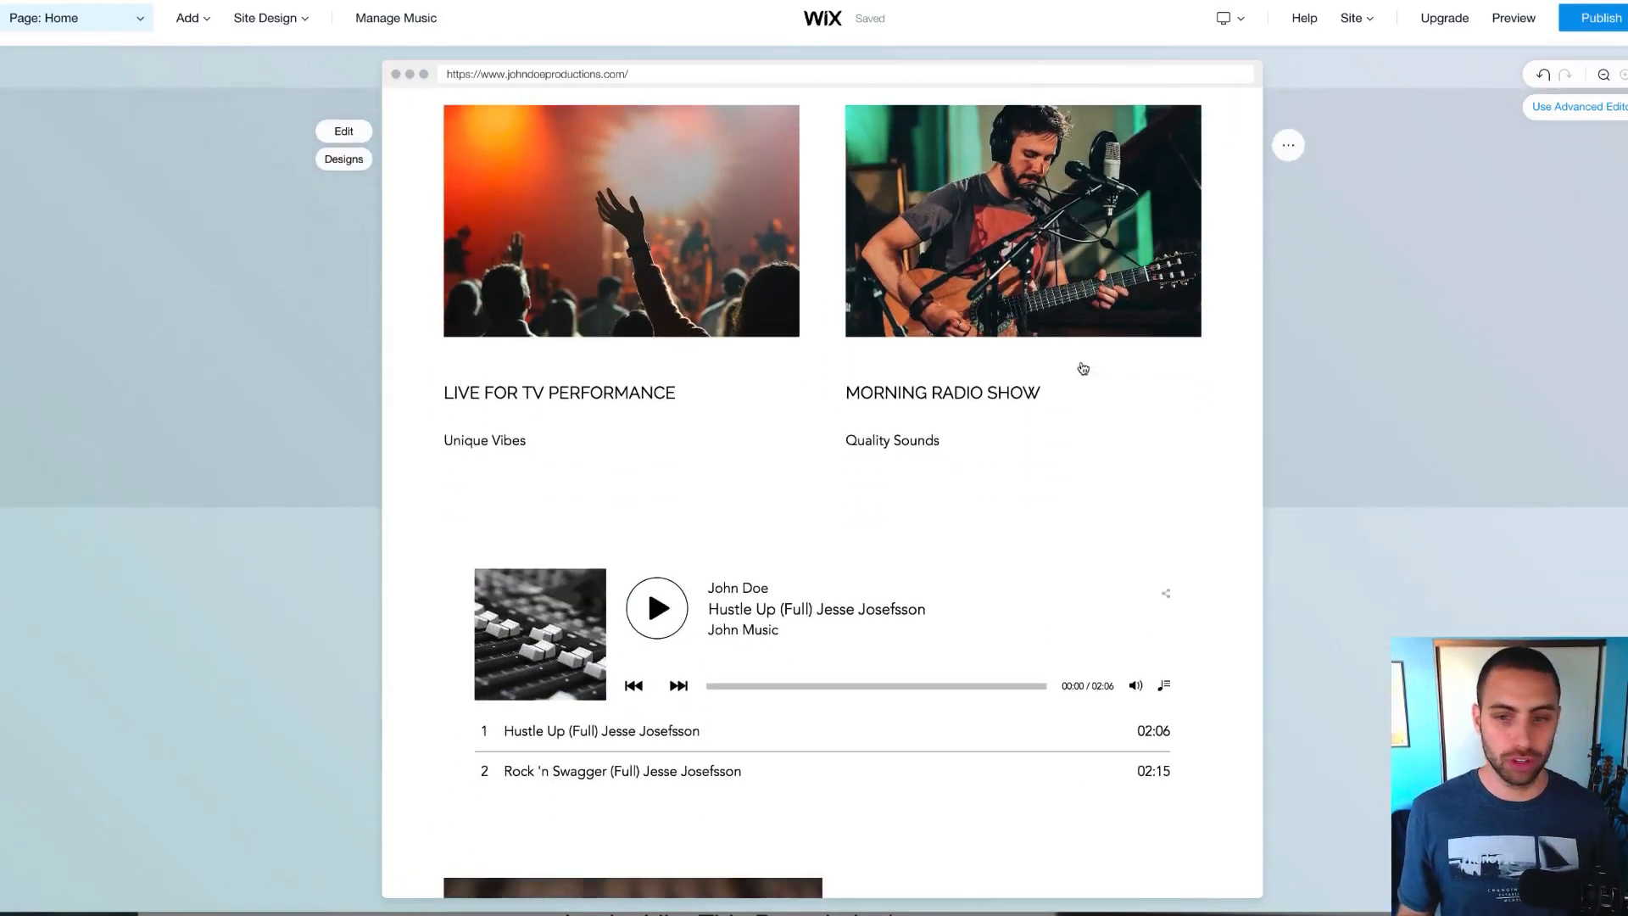
pyautogui.scroll(-7, 619, 418)
pyautogui.scroll(-5, 651, 384)
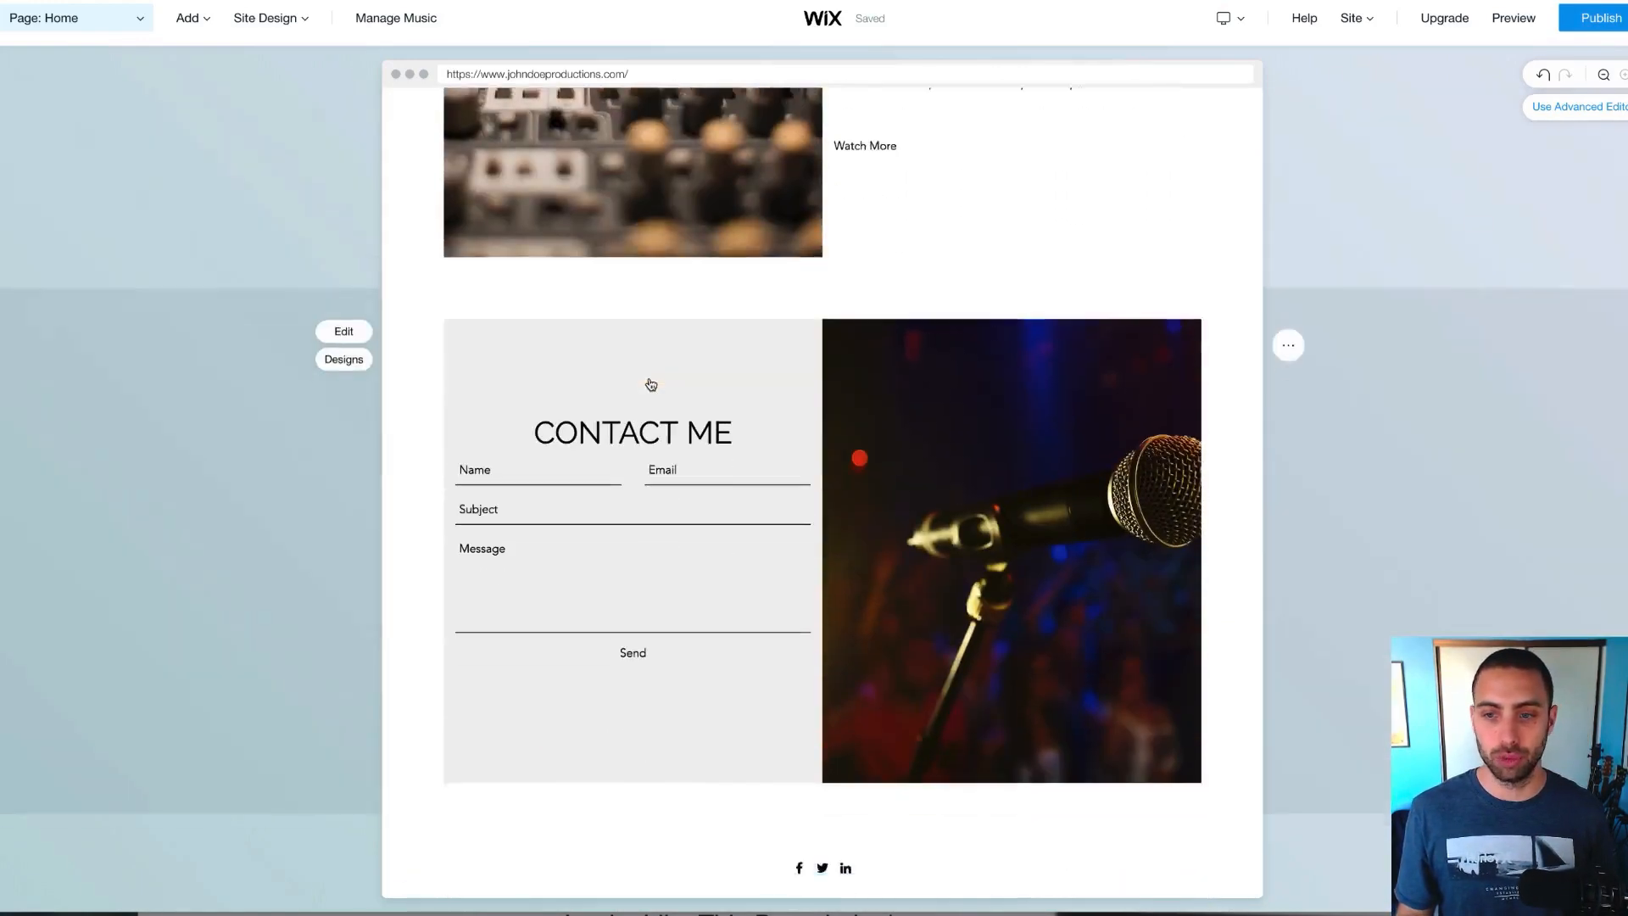
pyautogui.scroll(20, 647, 385)
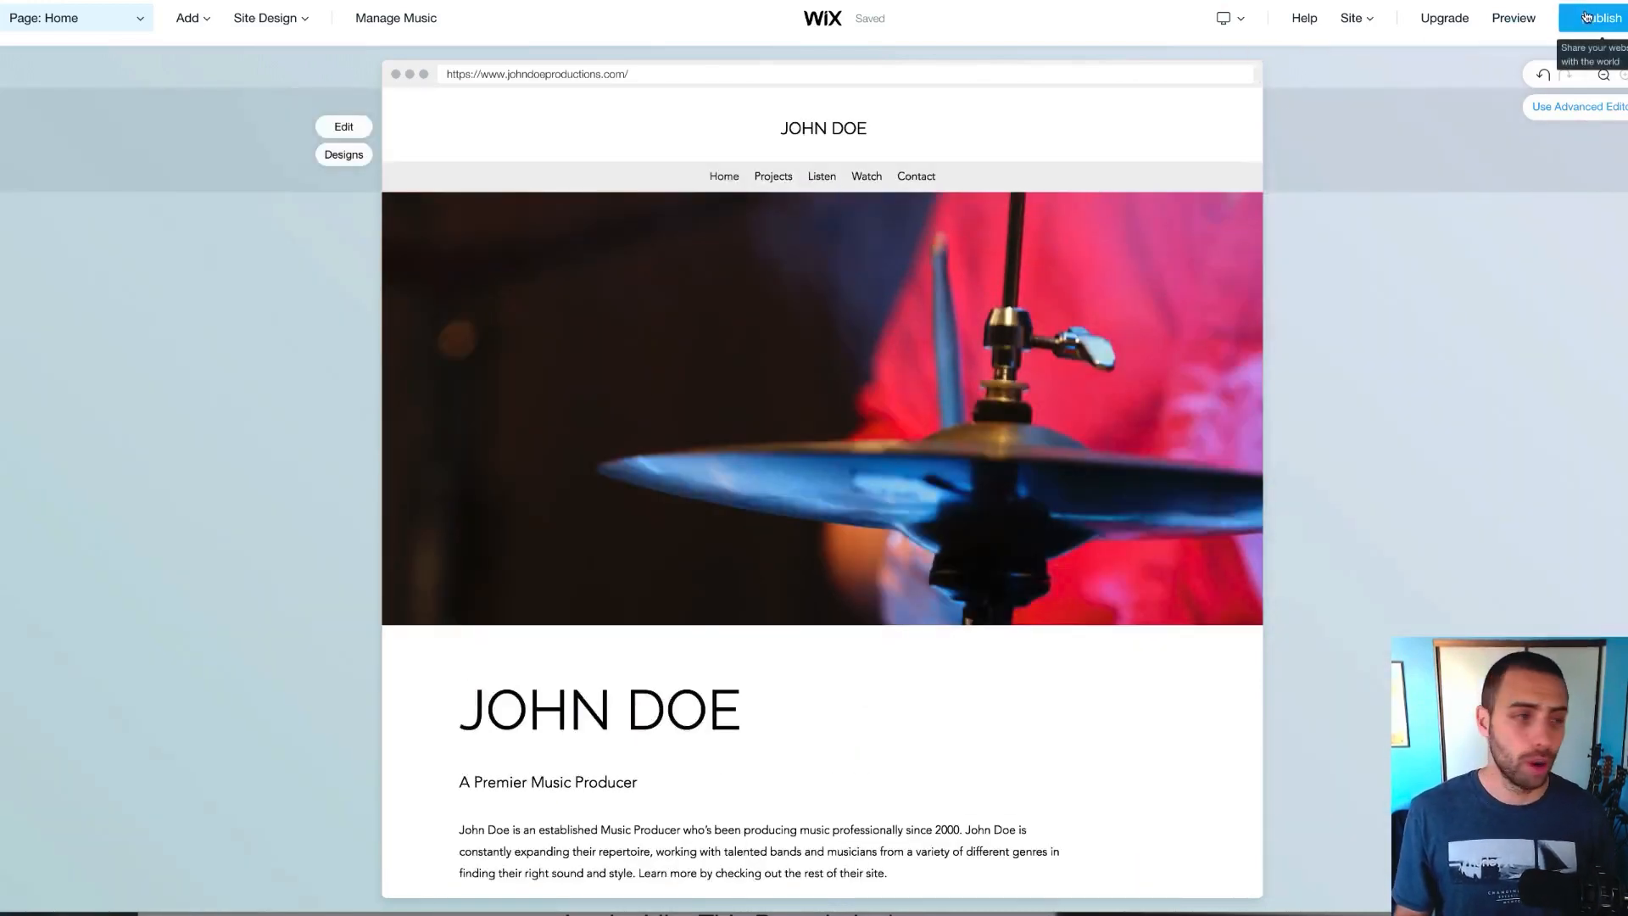
# Publish the site and view it live at johndoeproductions.com
pyautogui.click(1587, 20)
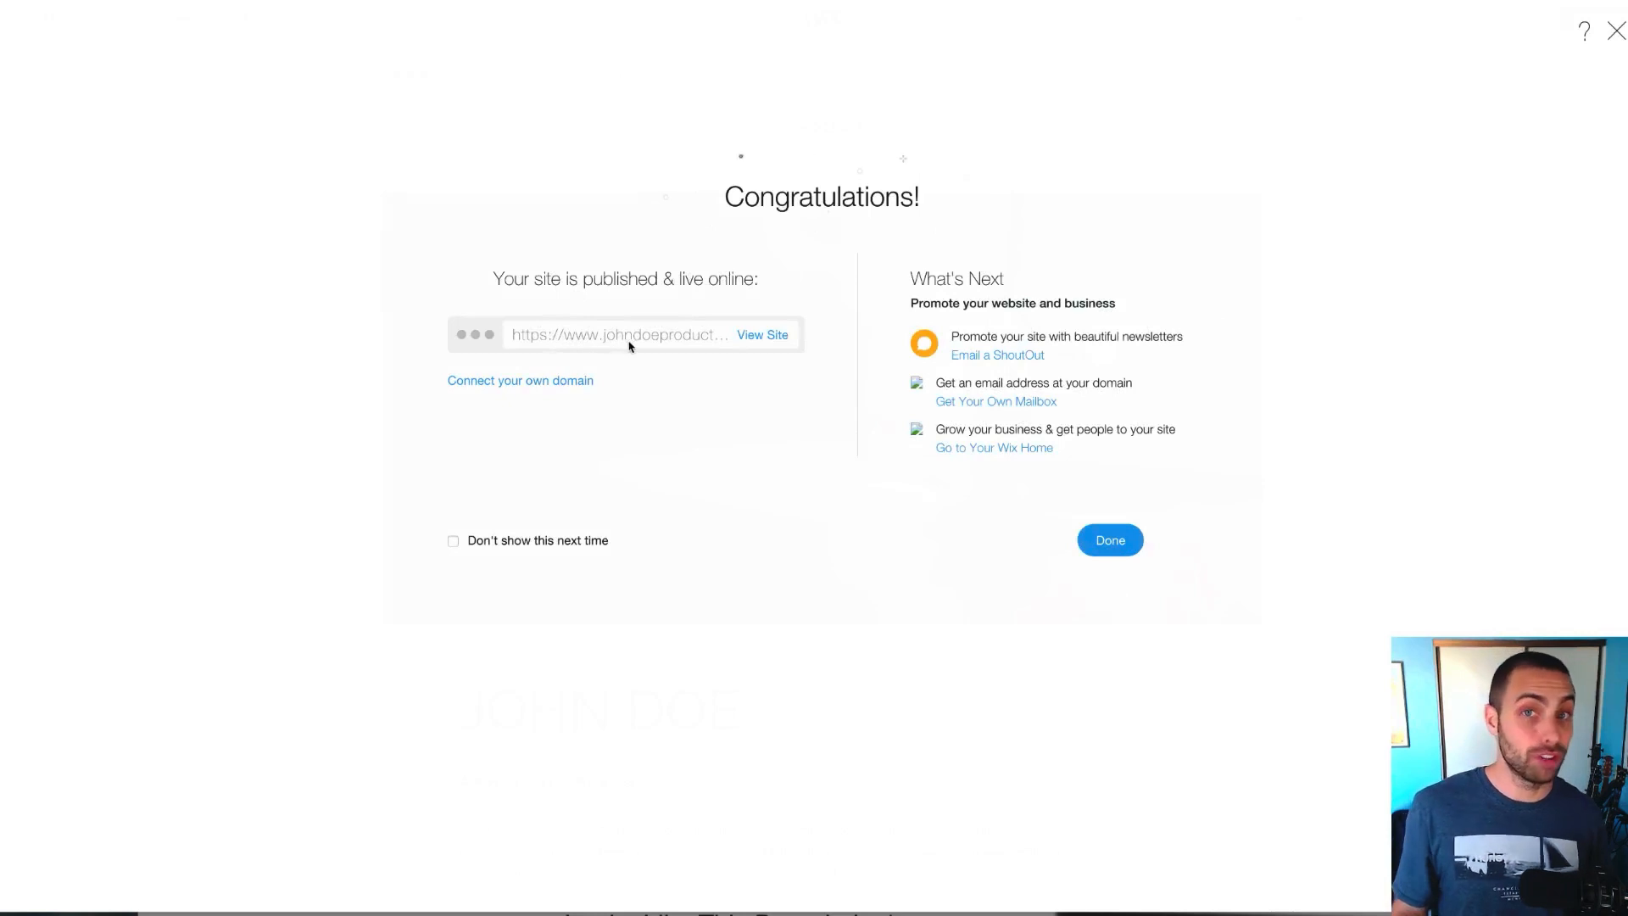
pyautogui.click(763, 335)
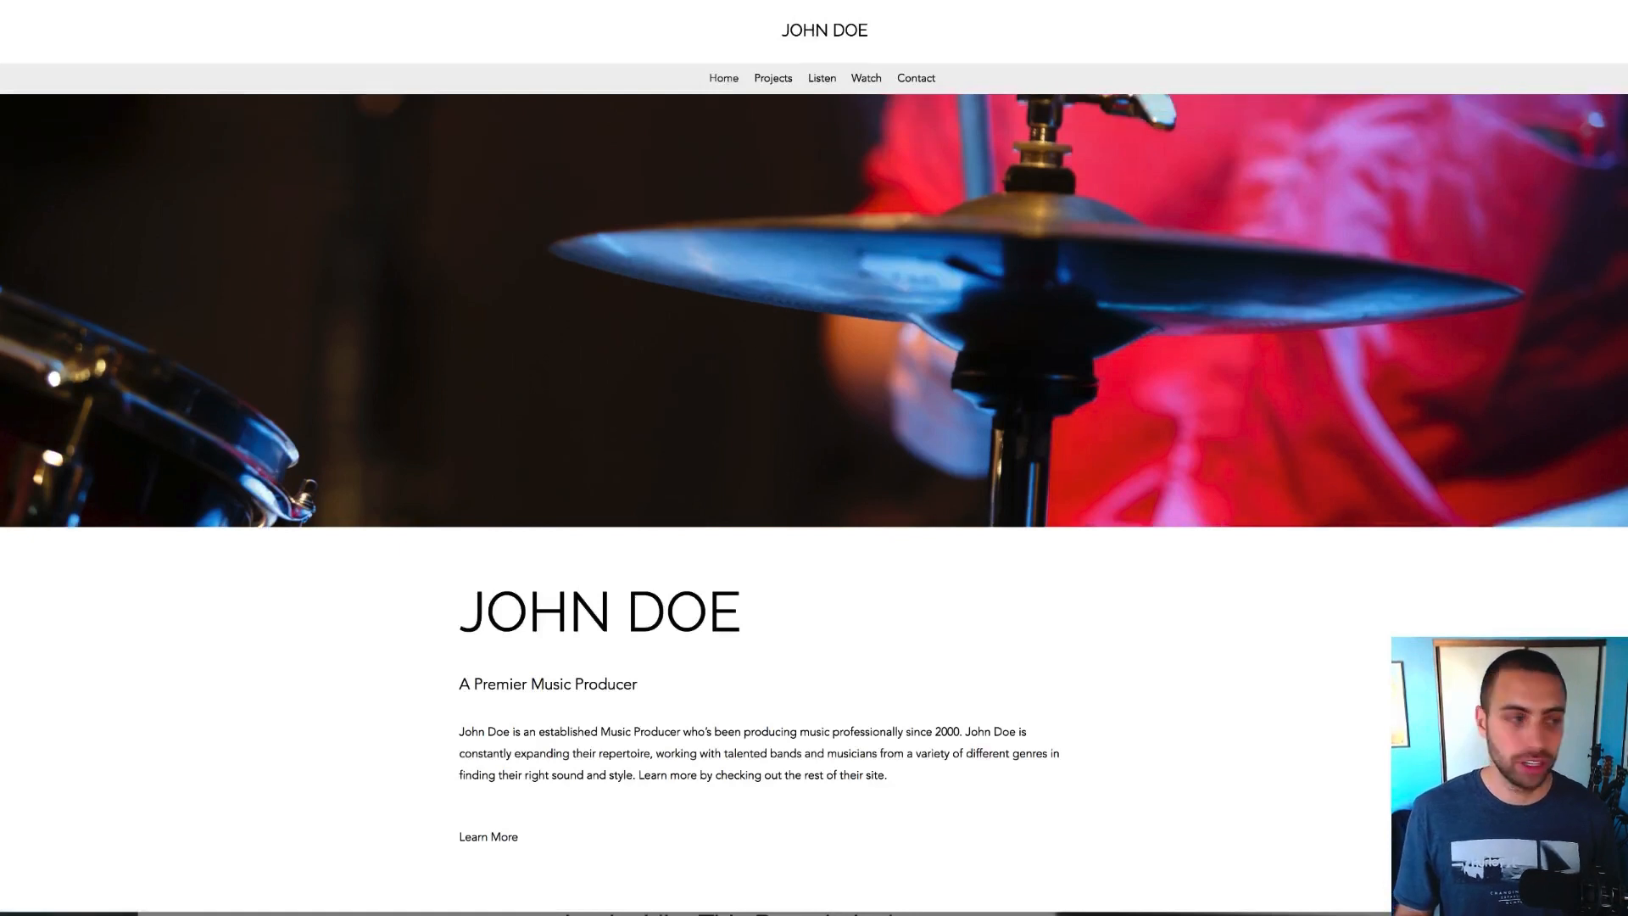
# Highlight the custom domain in the address bar and visit the Projects and Listen sections
pyautogui.moveTo(524, 14)
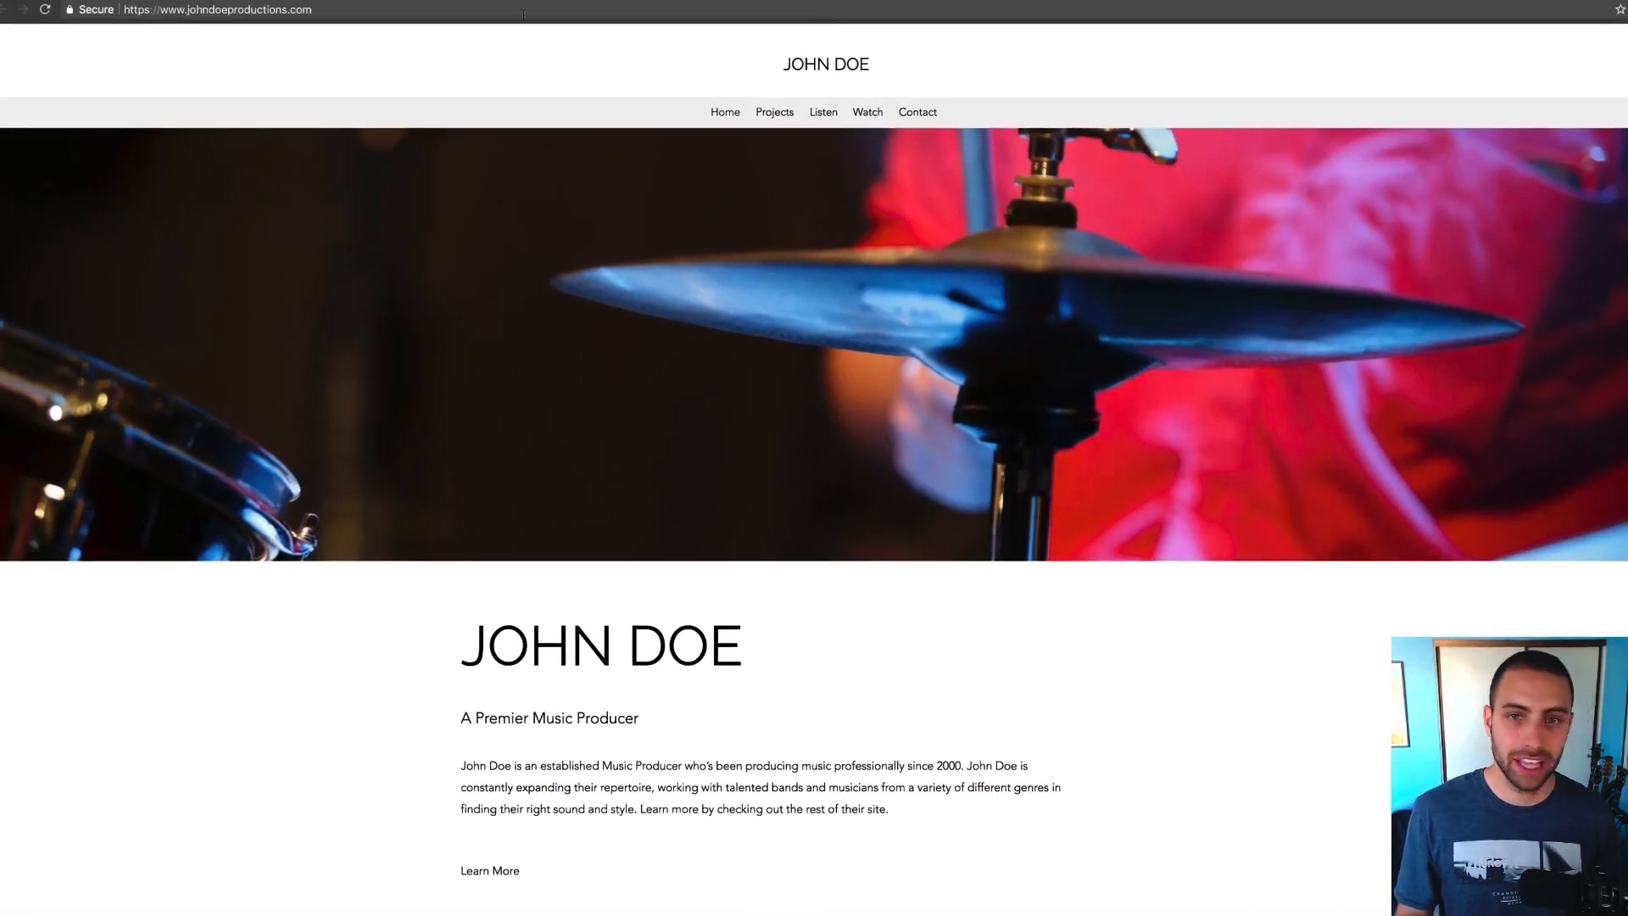
pyautogui.moveTo(177, 10); pyautogui.dragTo(283, 10)
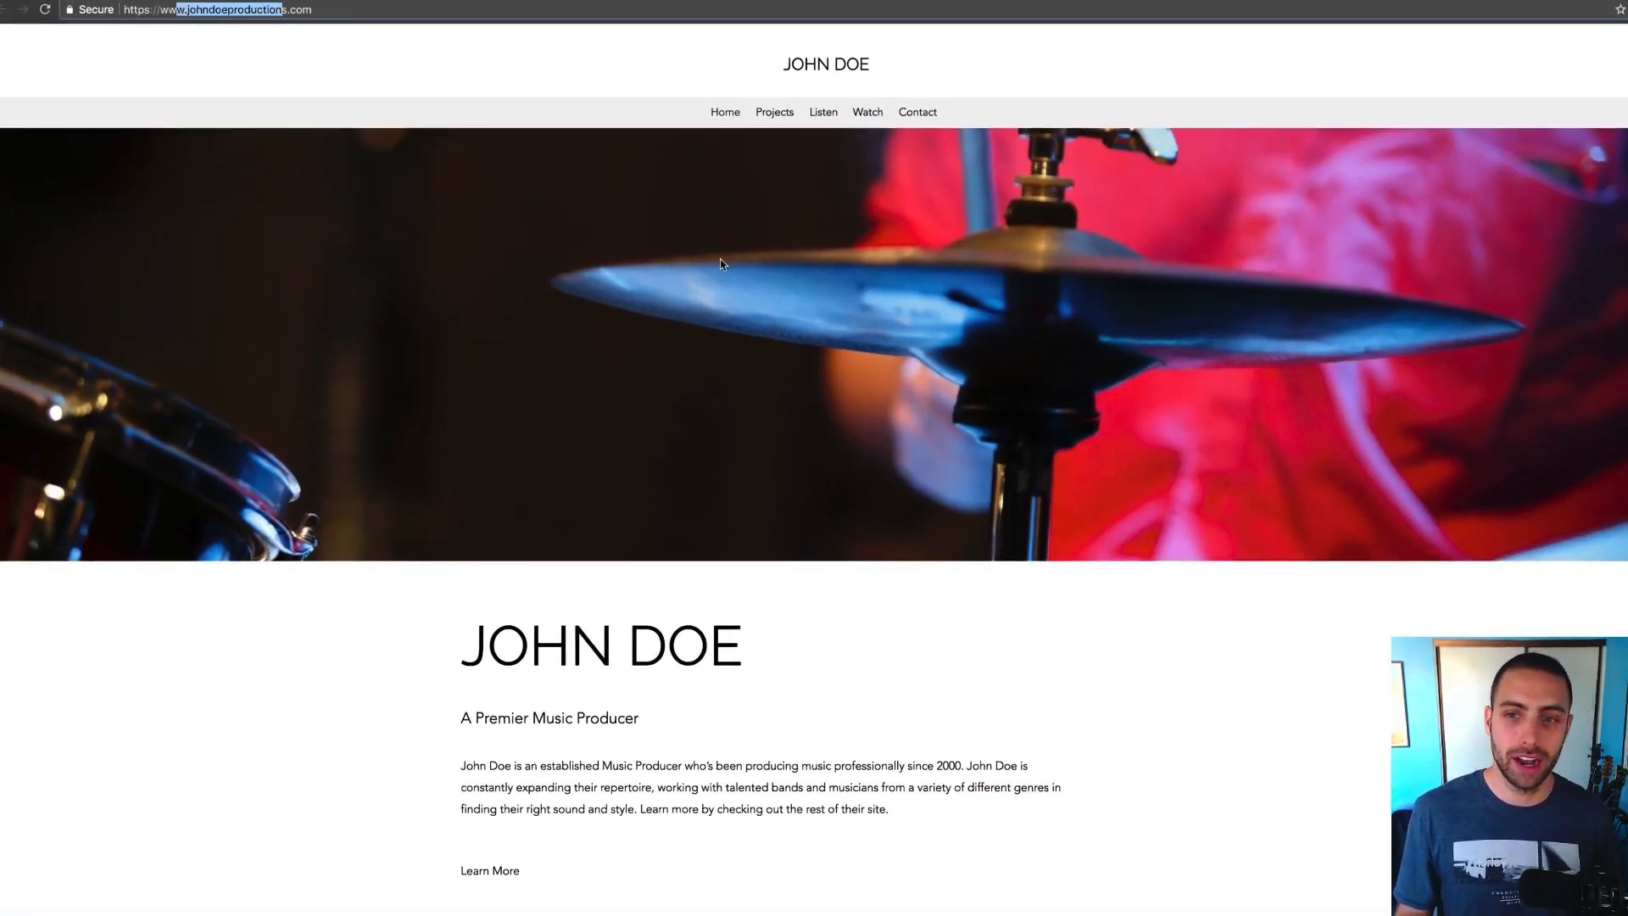
pyautogui.click(771, 114)
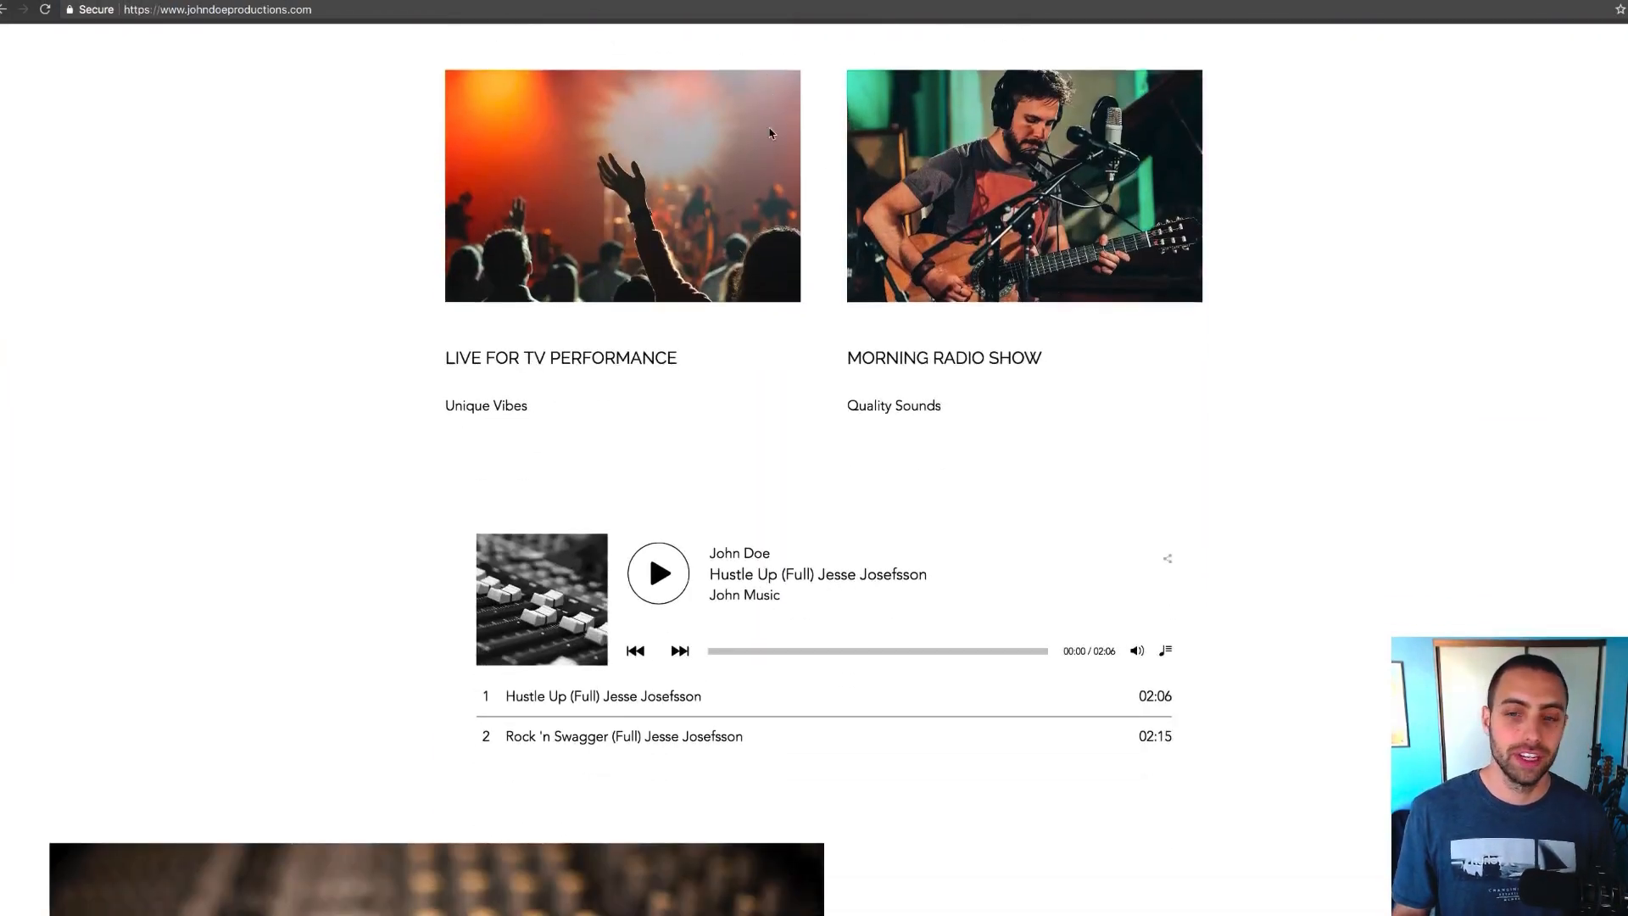
pyautogui.scroll(10, 770, 133)
pyautogui.click(823, 114)
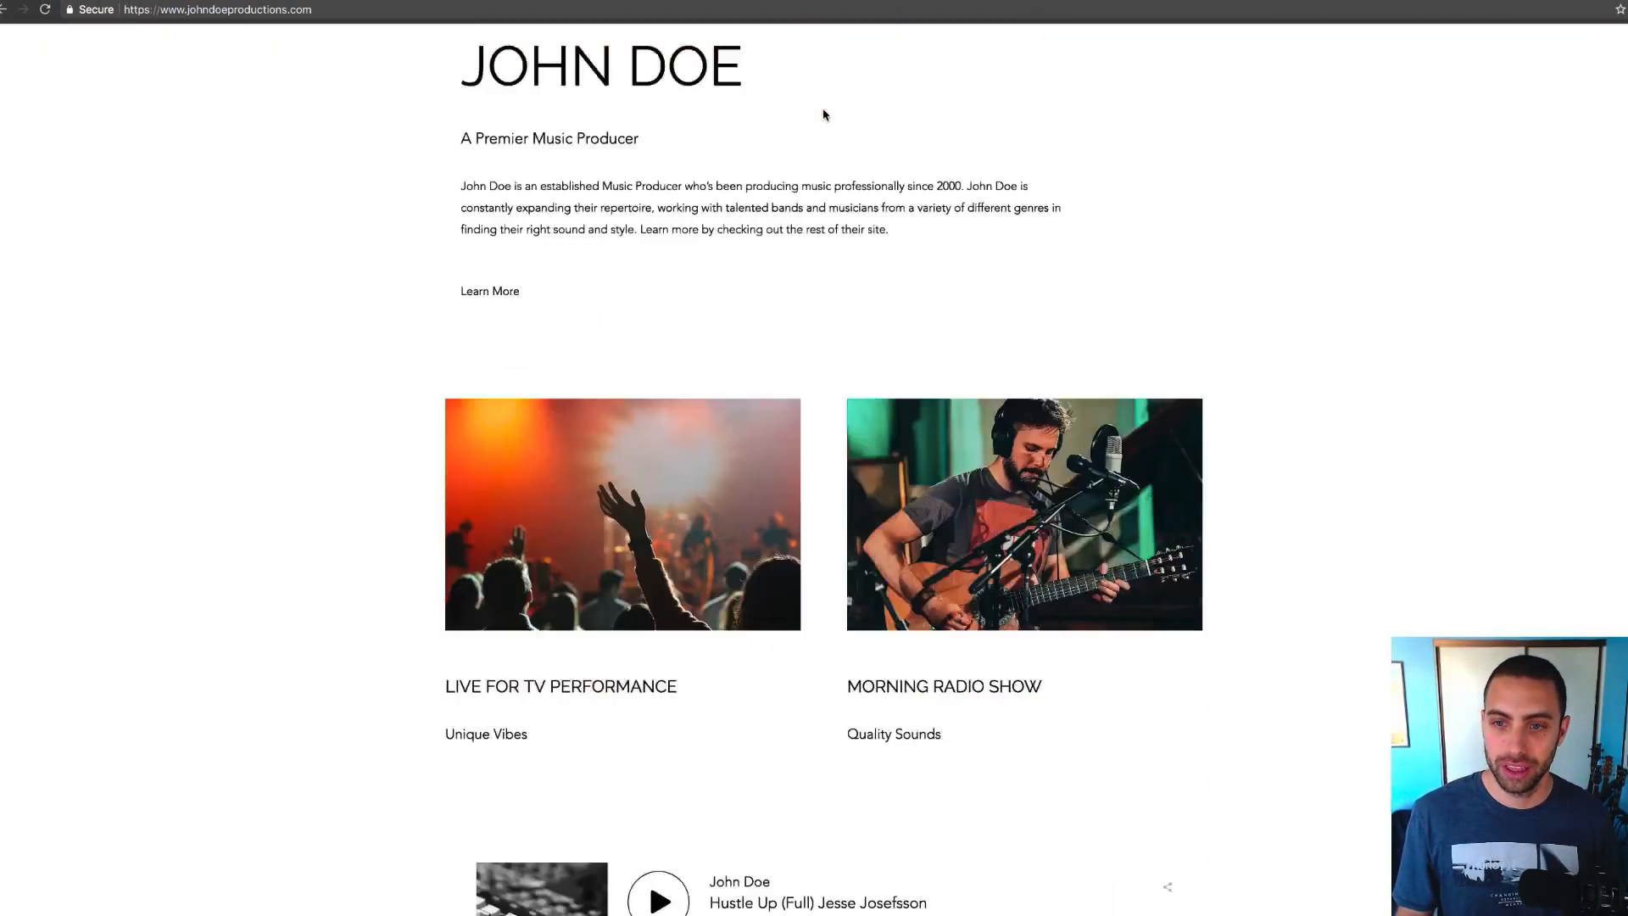
pyautogui.scroll(10, 816, 119)
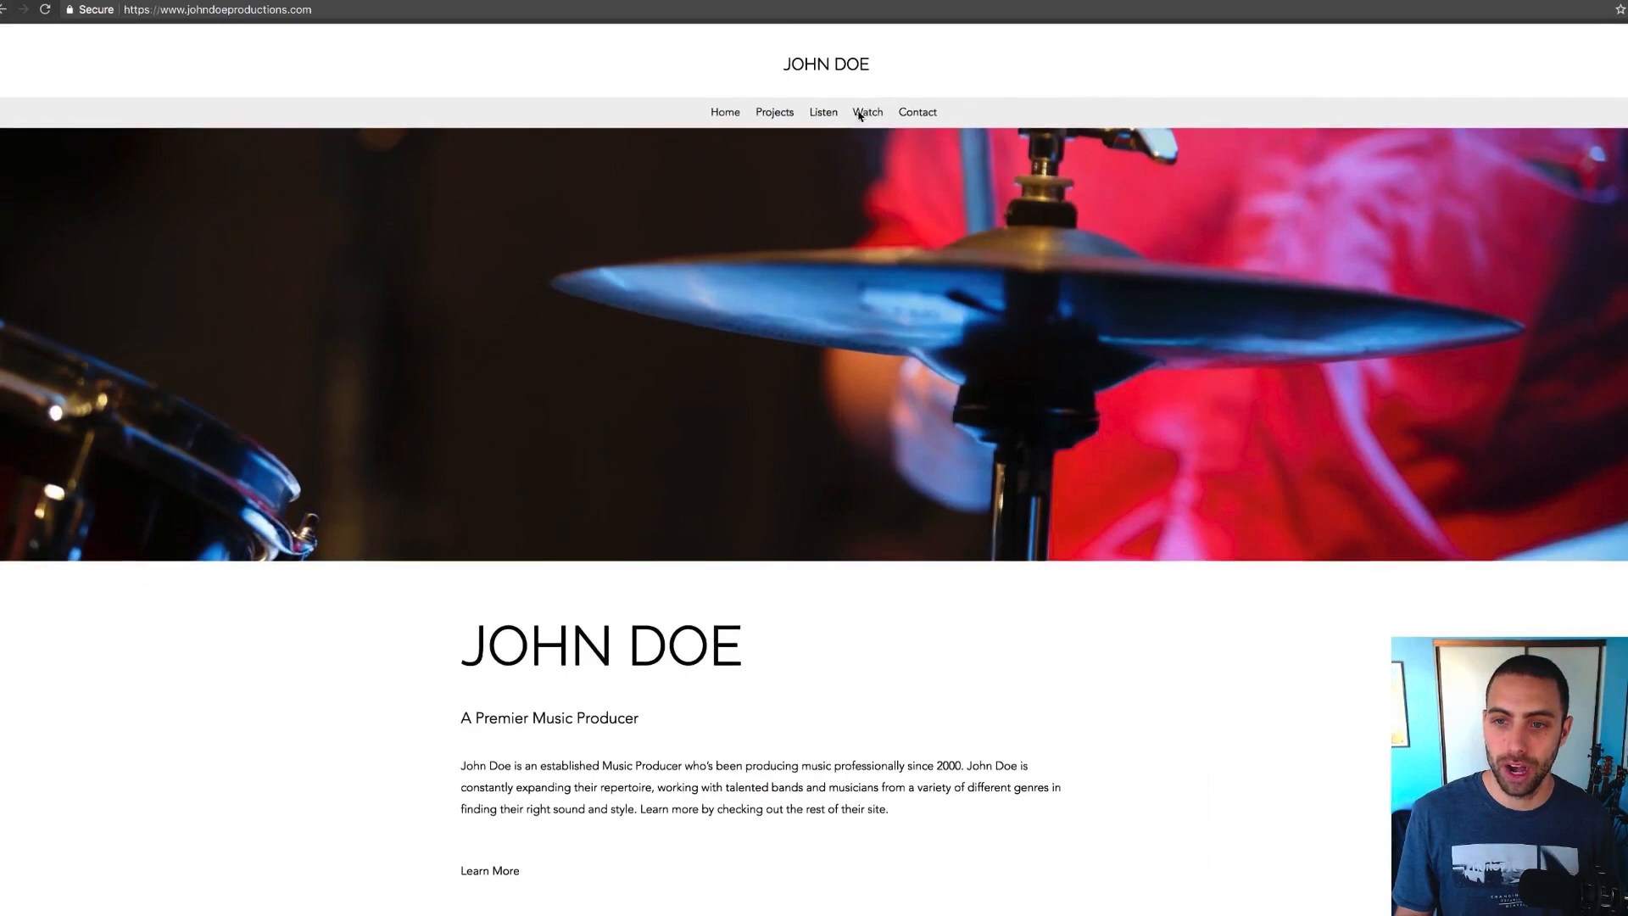
# Visit the Watch and Contact sections, then return to the Wix builder tab
pyautogui.click(867, 113)
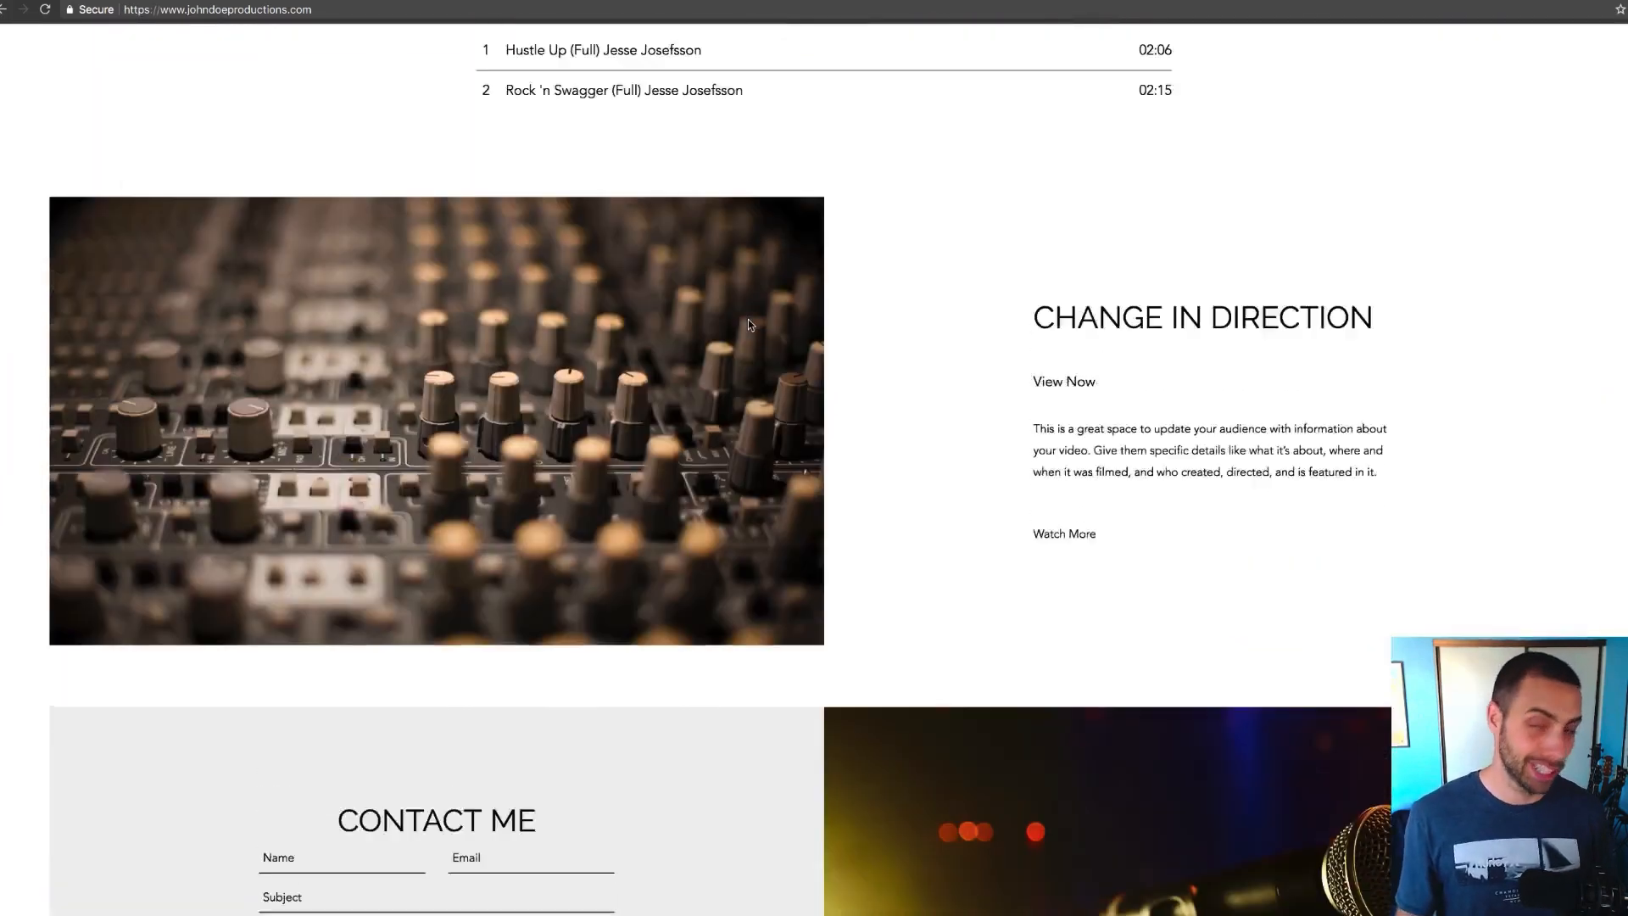
pyautogui.scroll(10, 748, 319)
pyautogui.click(911, 115)
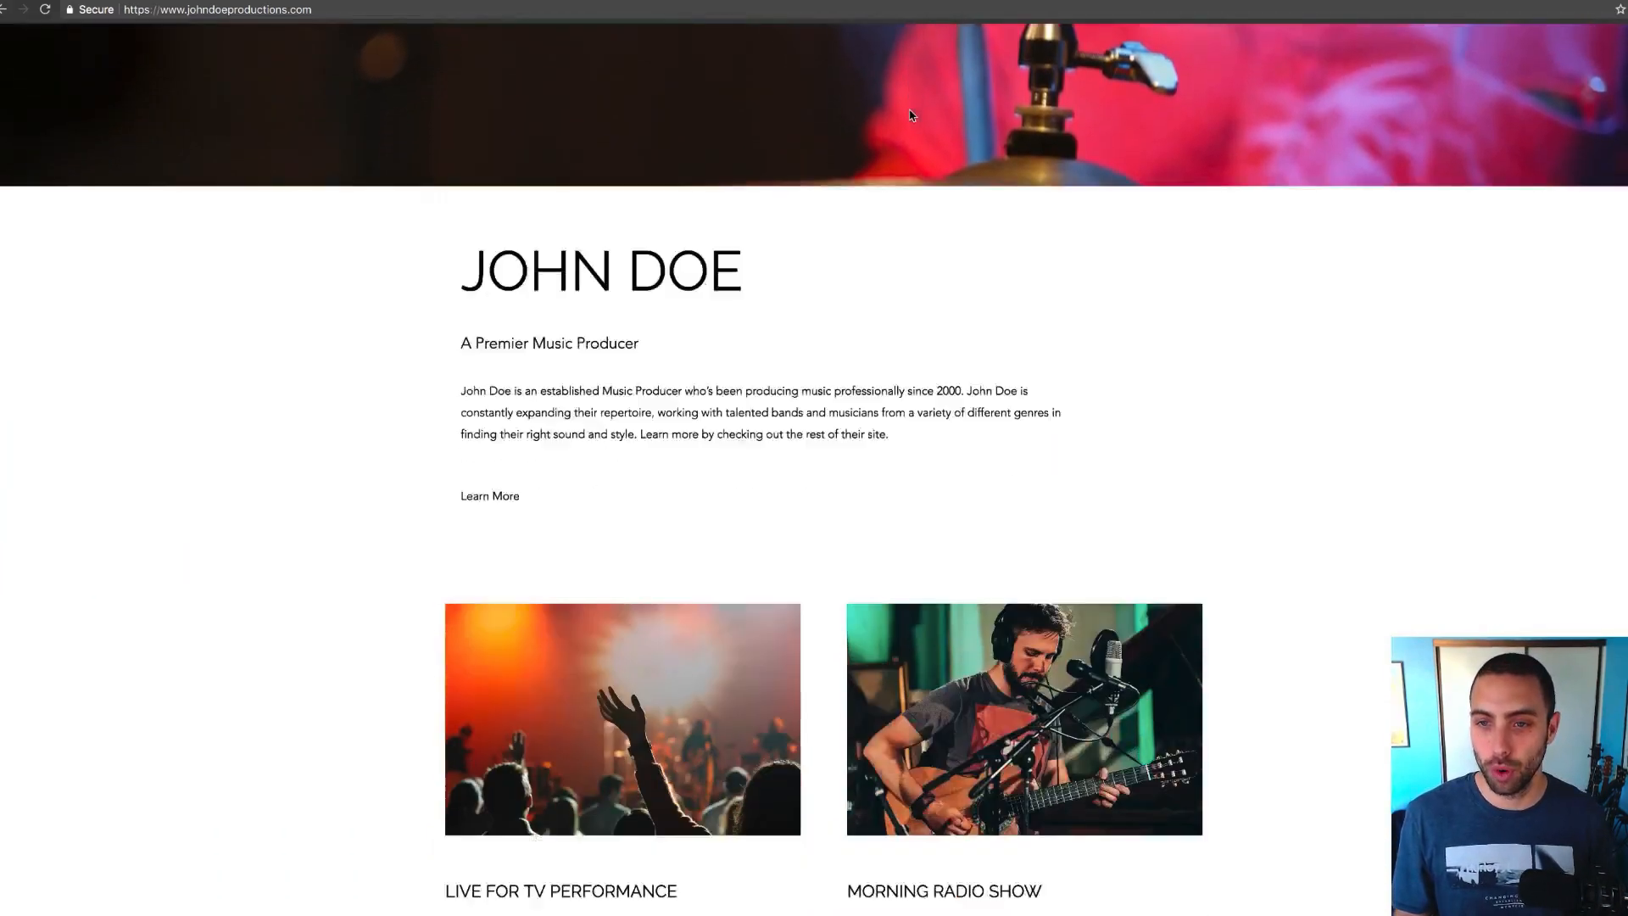
pyautogui.scroll(10, 661, 472)
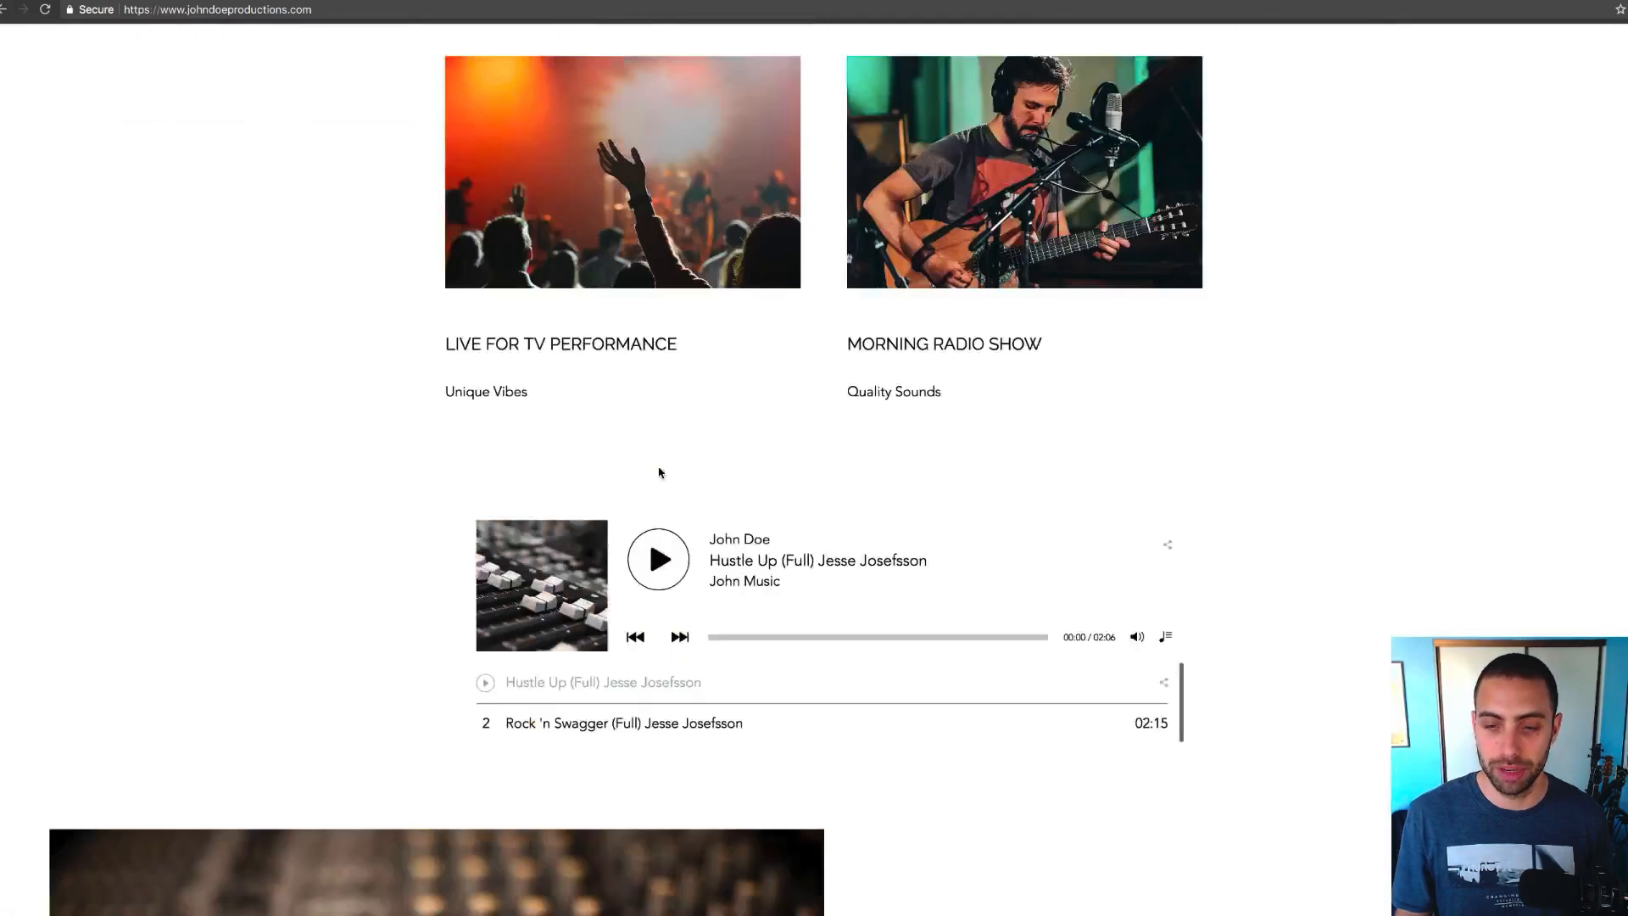
pyautogui.scroll(10, 661, 473)
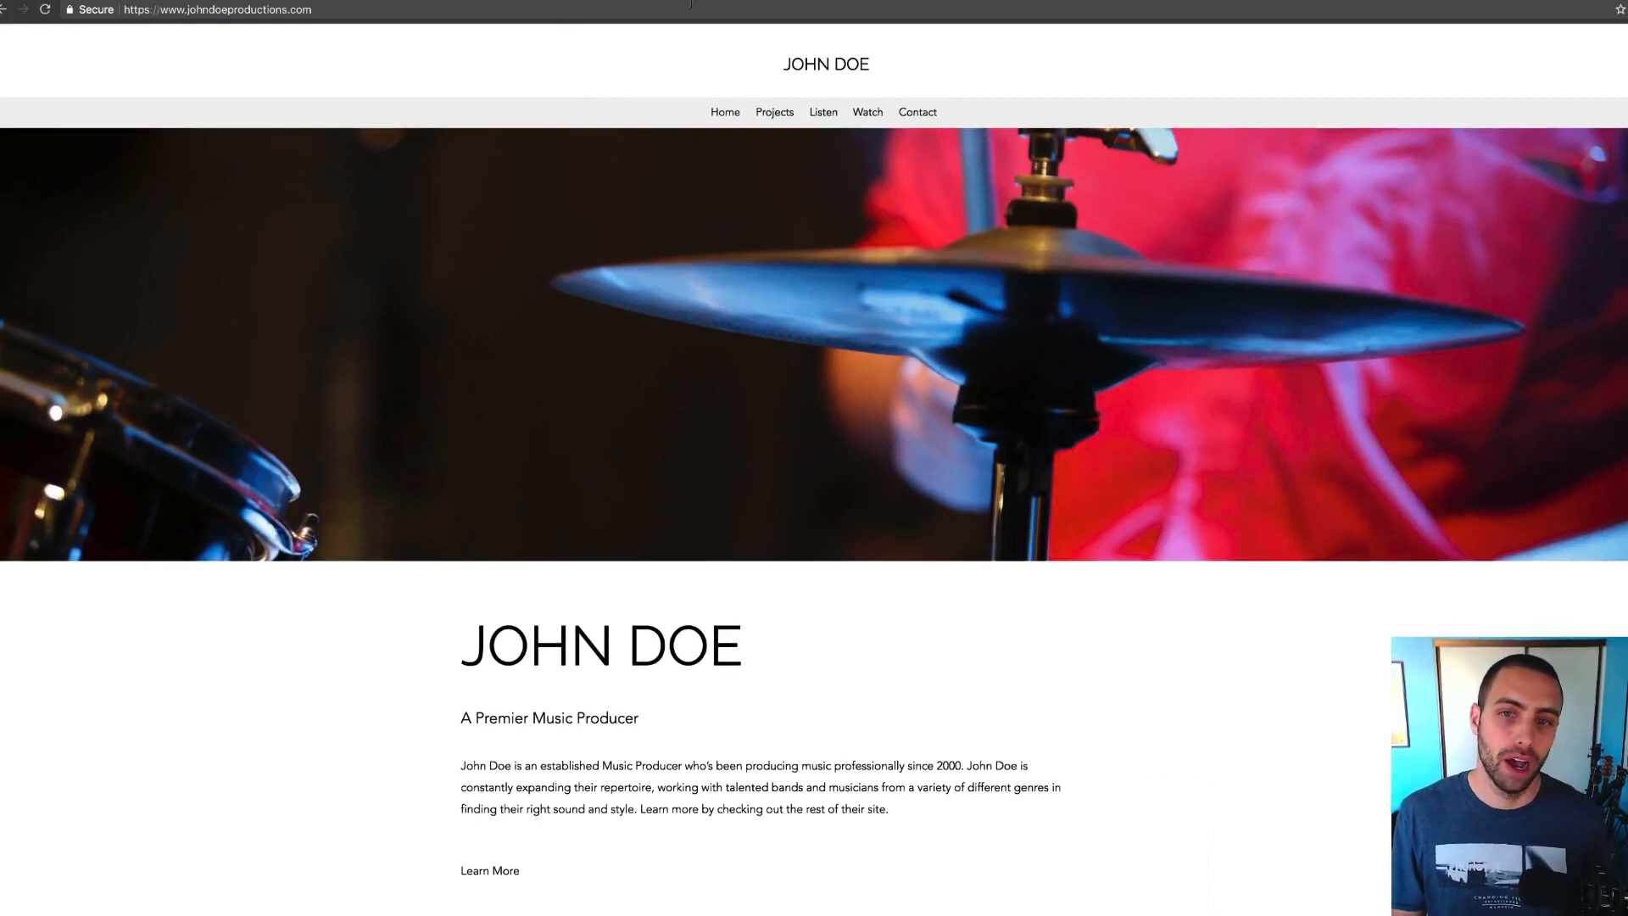
pyautogui.hotkey('ctrl', 'shift', 'Tab')
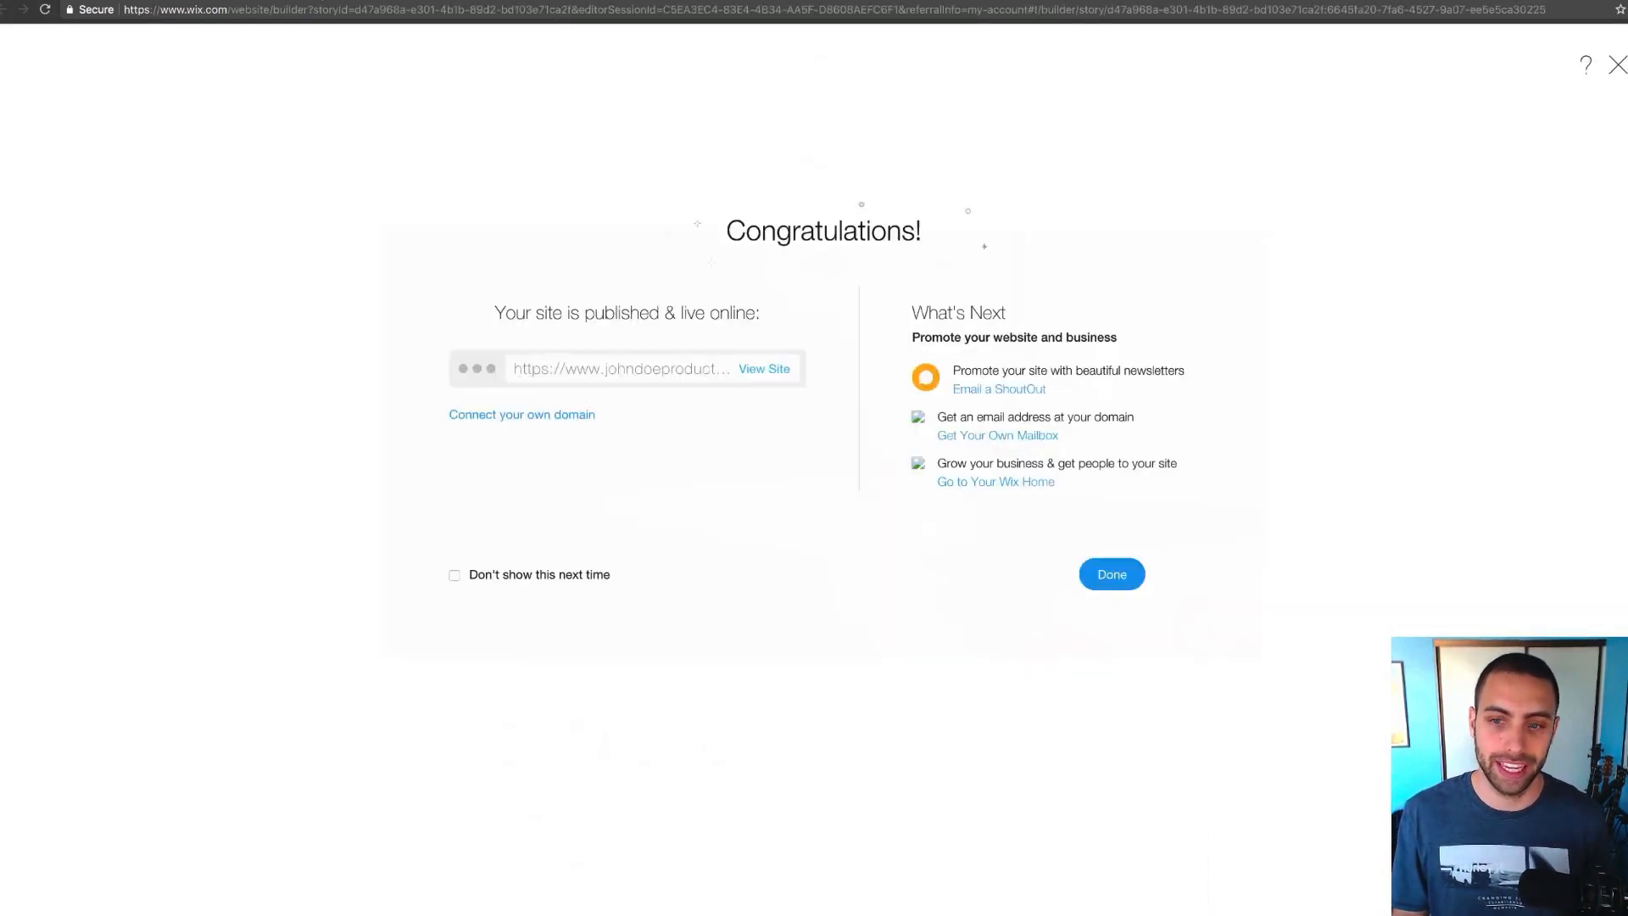
# Click Done on the Congratulations dialog and review the published home page down to Contact Me
pyautogui.click(1120, 575)
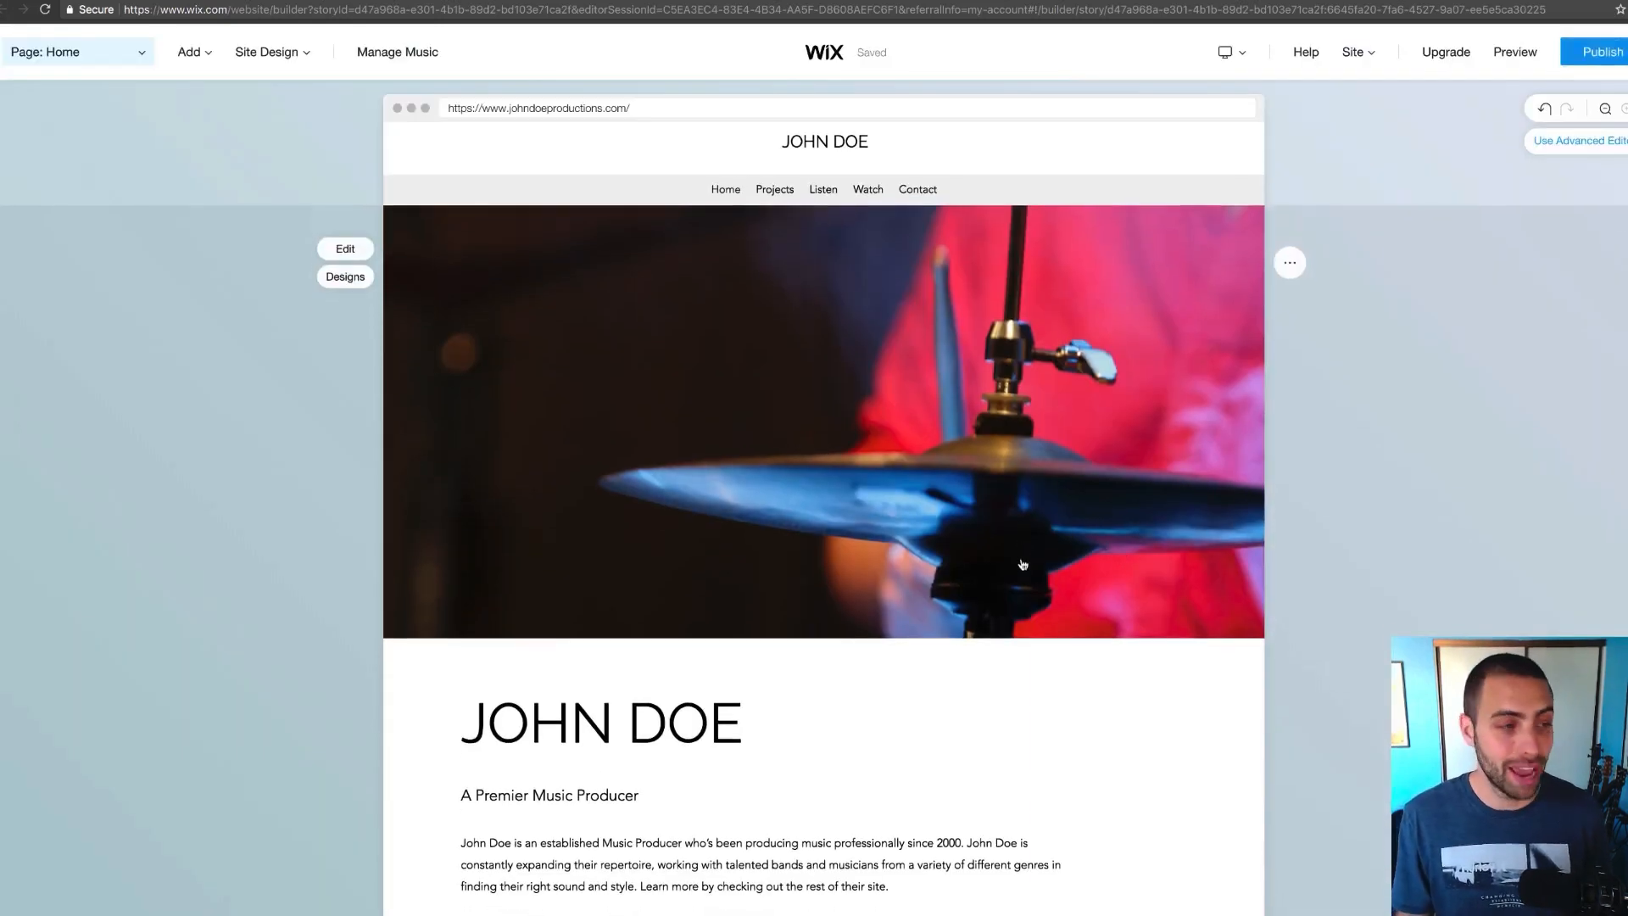
pyautogui.scroll(-3, 878, 628)
pyautogui.scroll(-8, 877, 628)
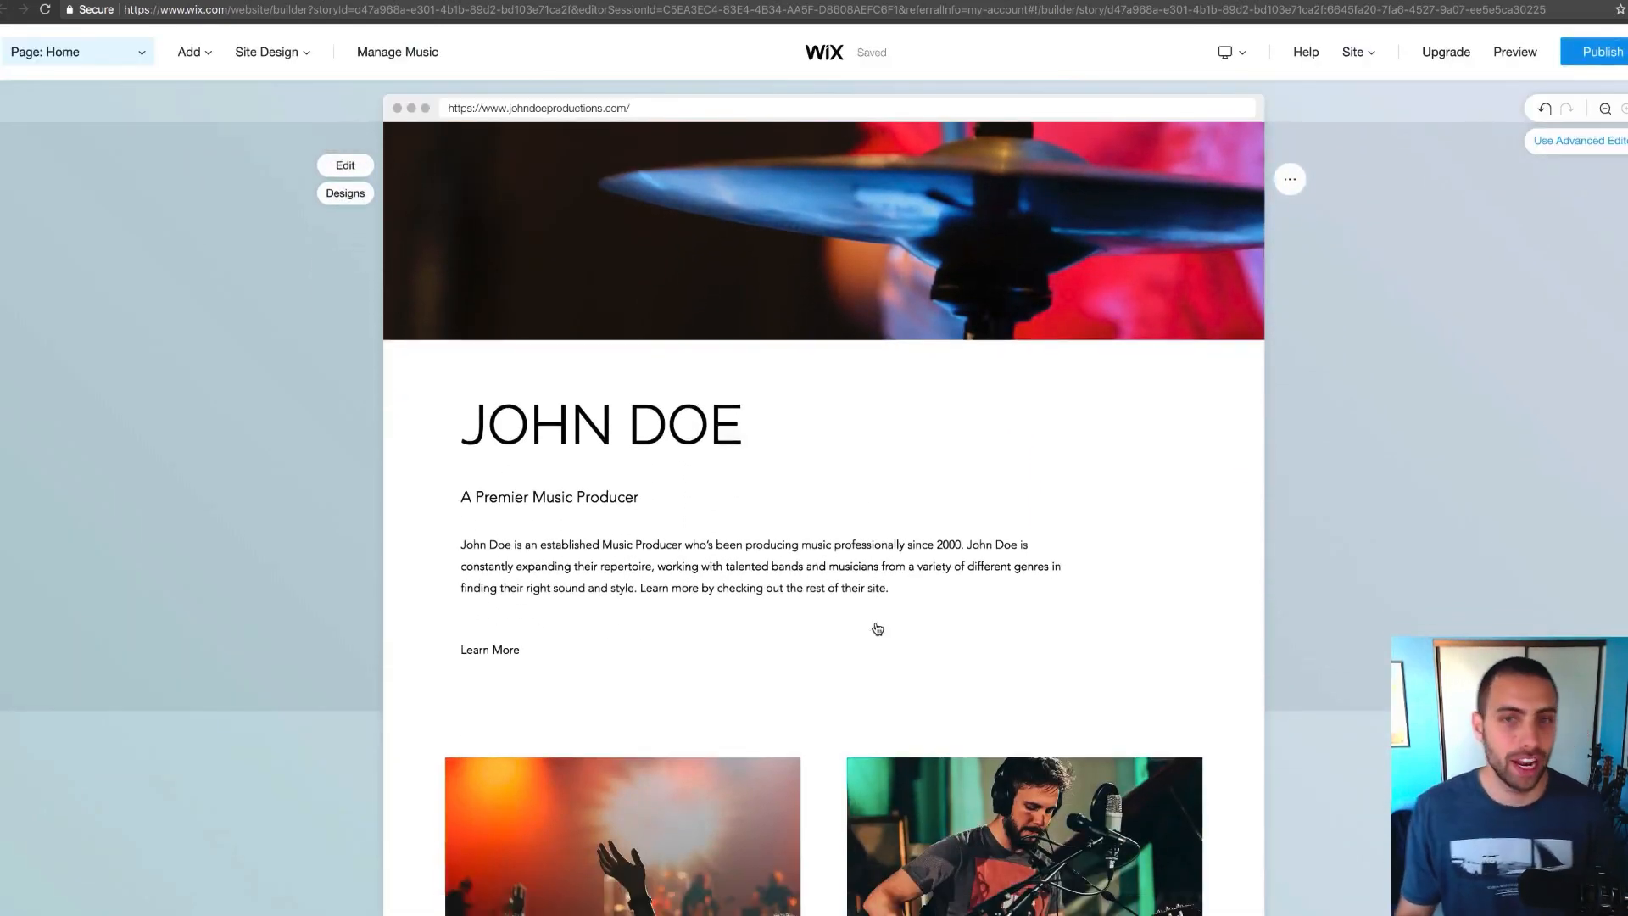
pyautogui.scroll(-2, 657, 711)
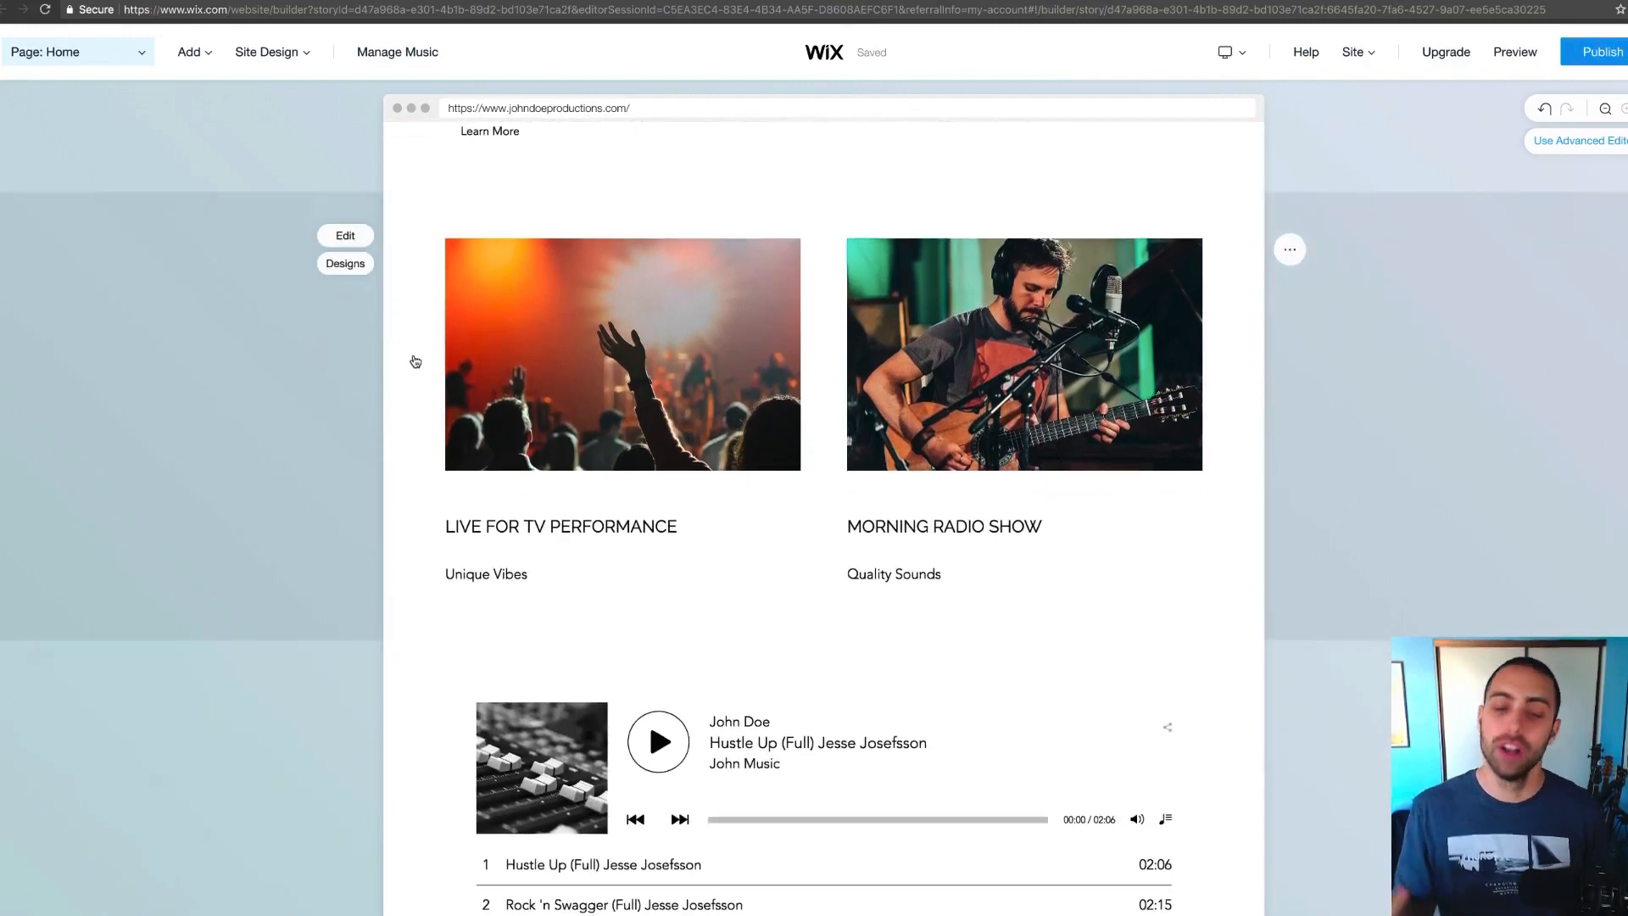
pyautogui.scroll(-13, 415, 361)
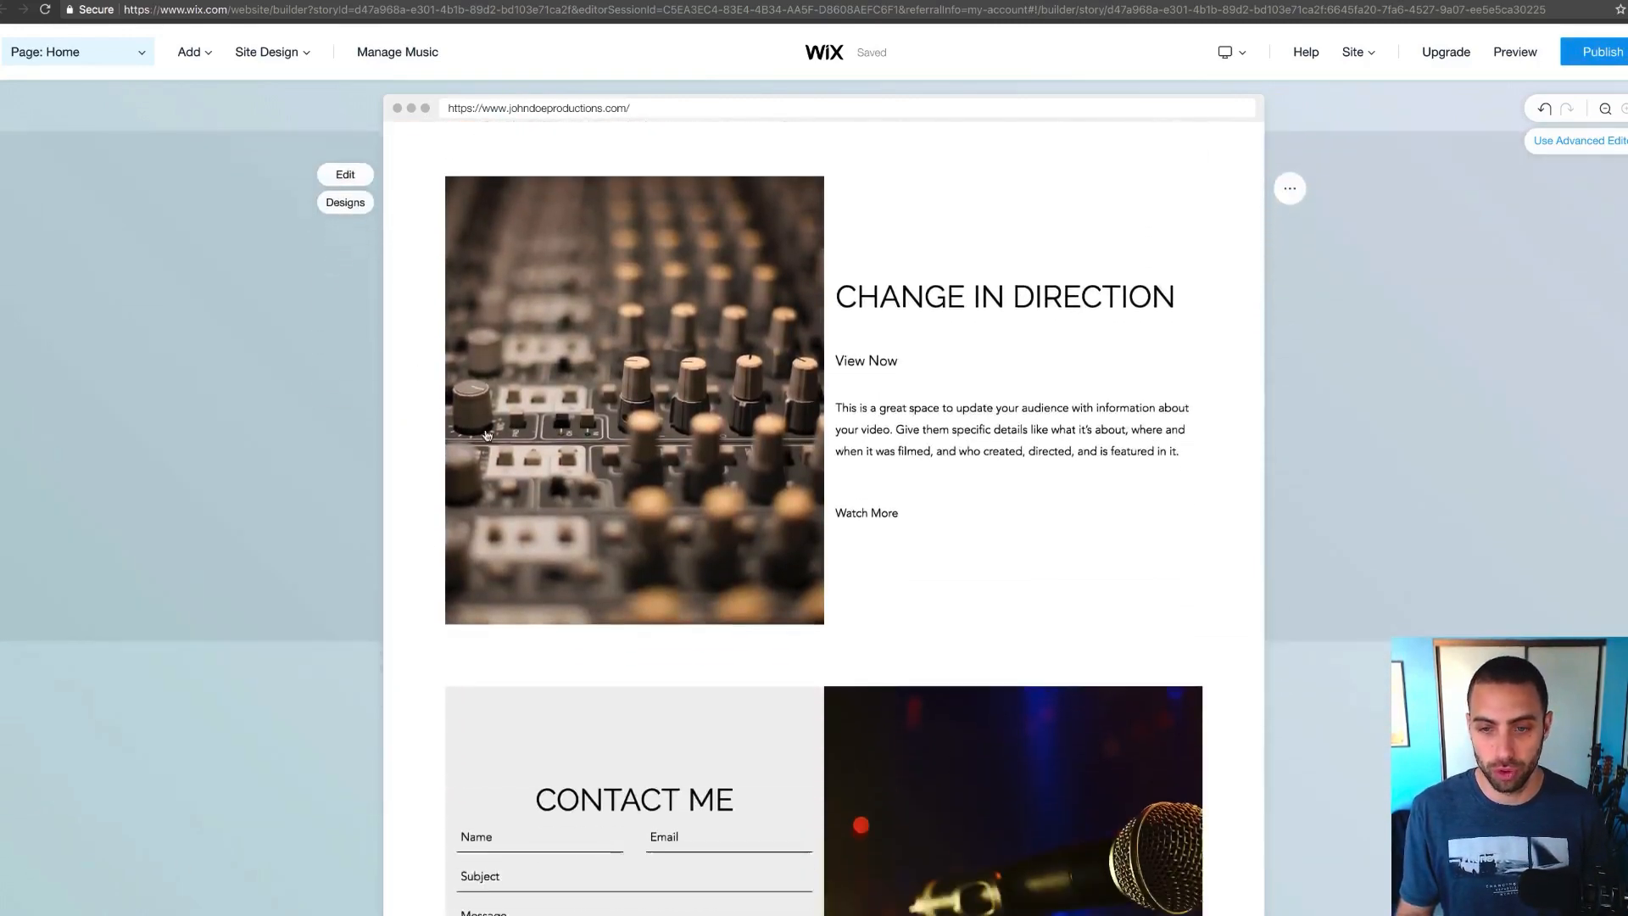
pyautogui.scroll(-6, 498, 458)
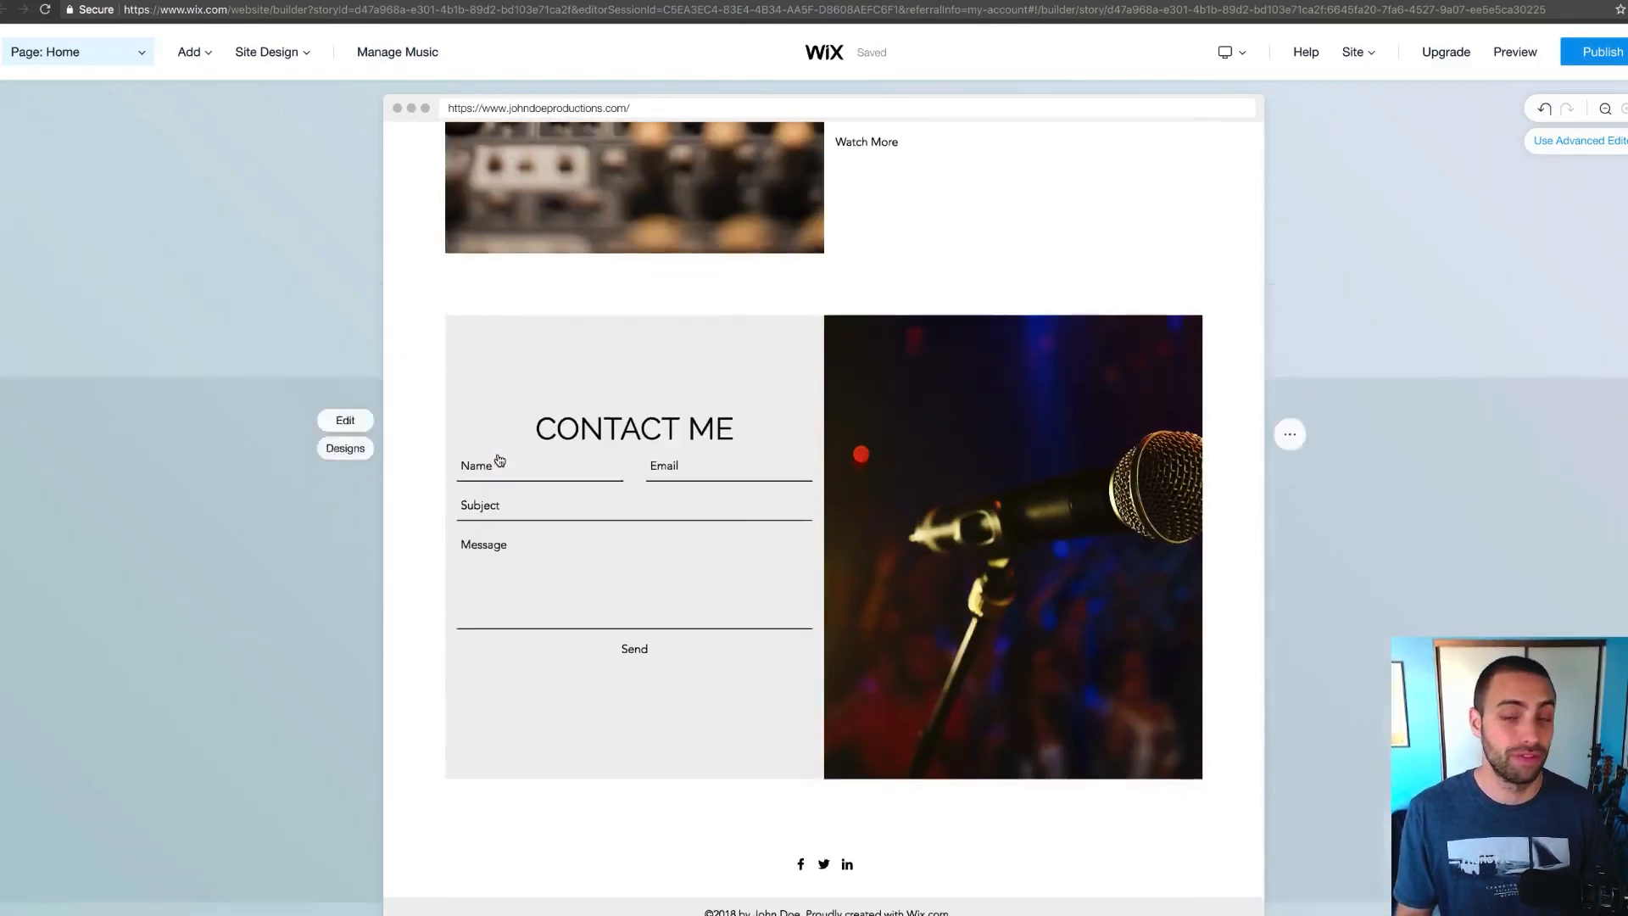
pyautogui.scroll(20, 499, 459)
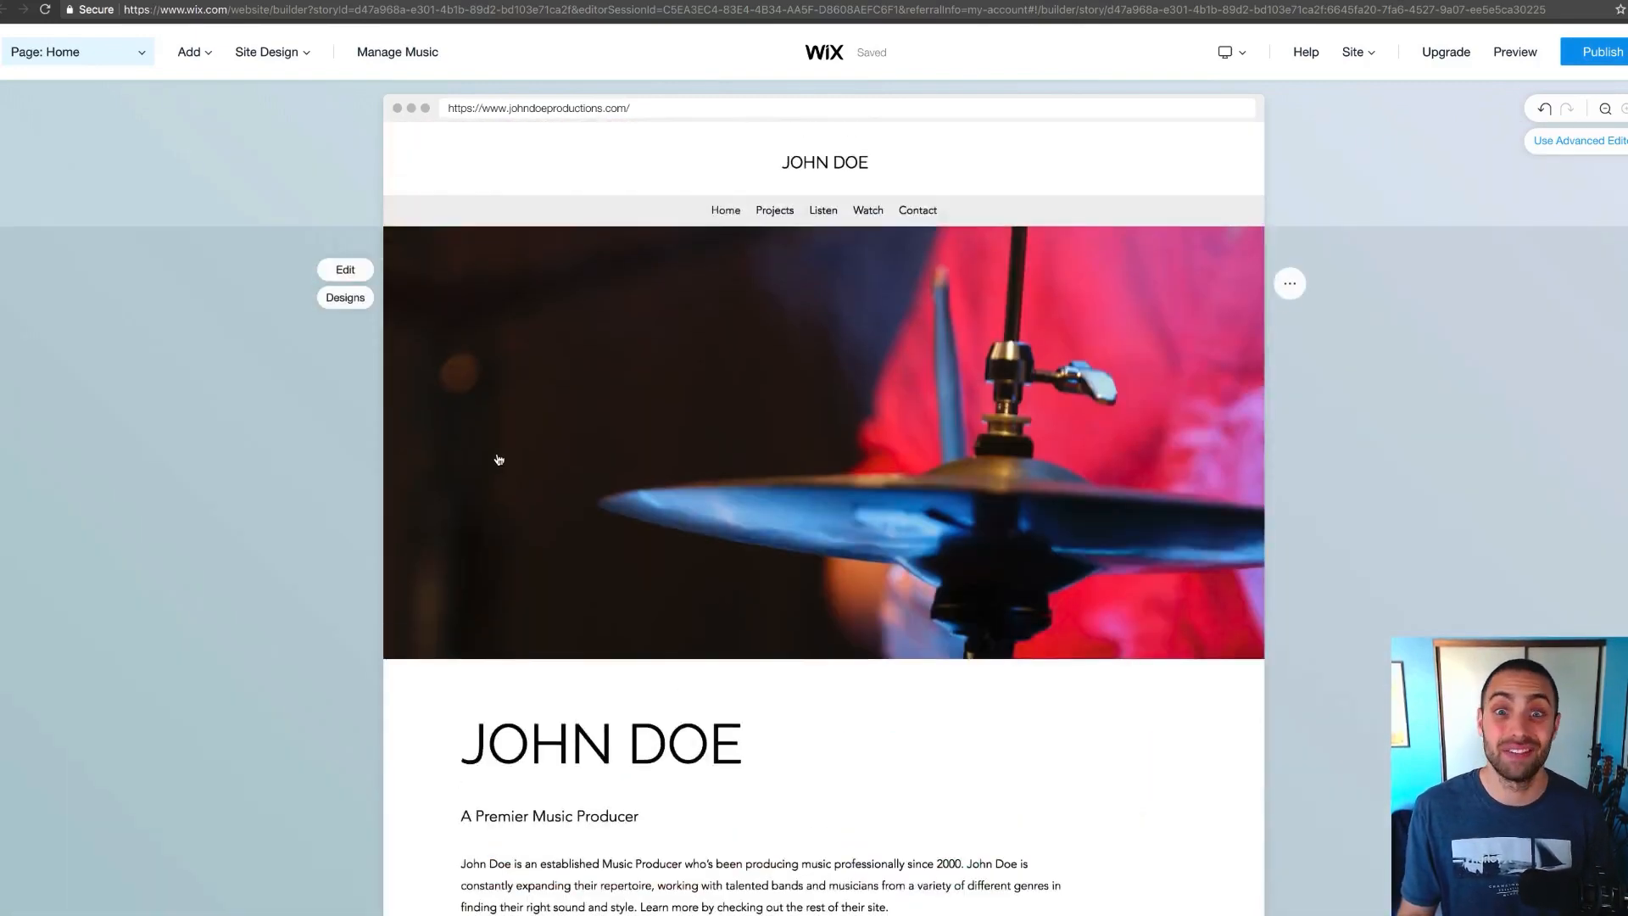